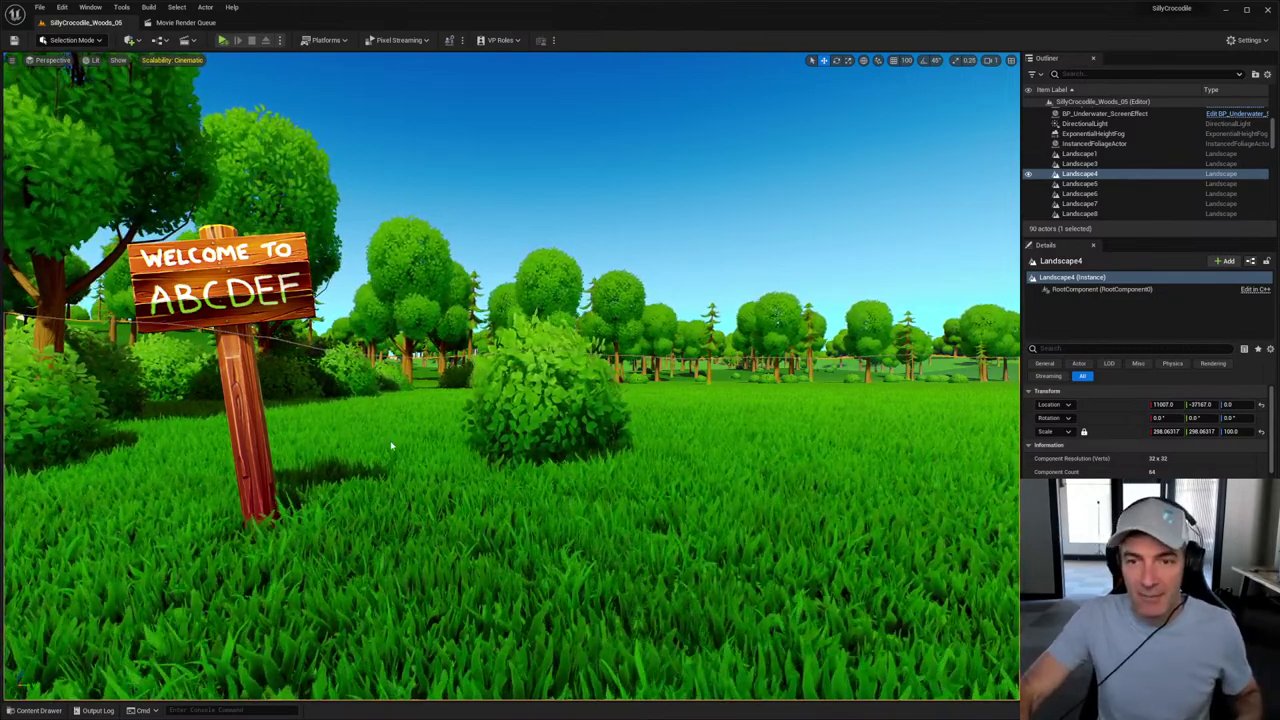
Step: Clear the selection of the Landscape4 actor with Escape
key("Escape")
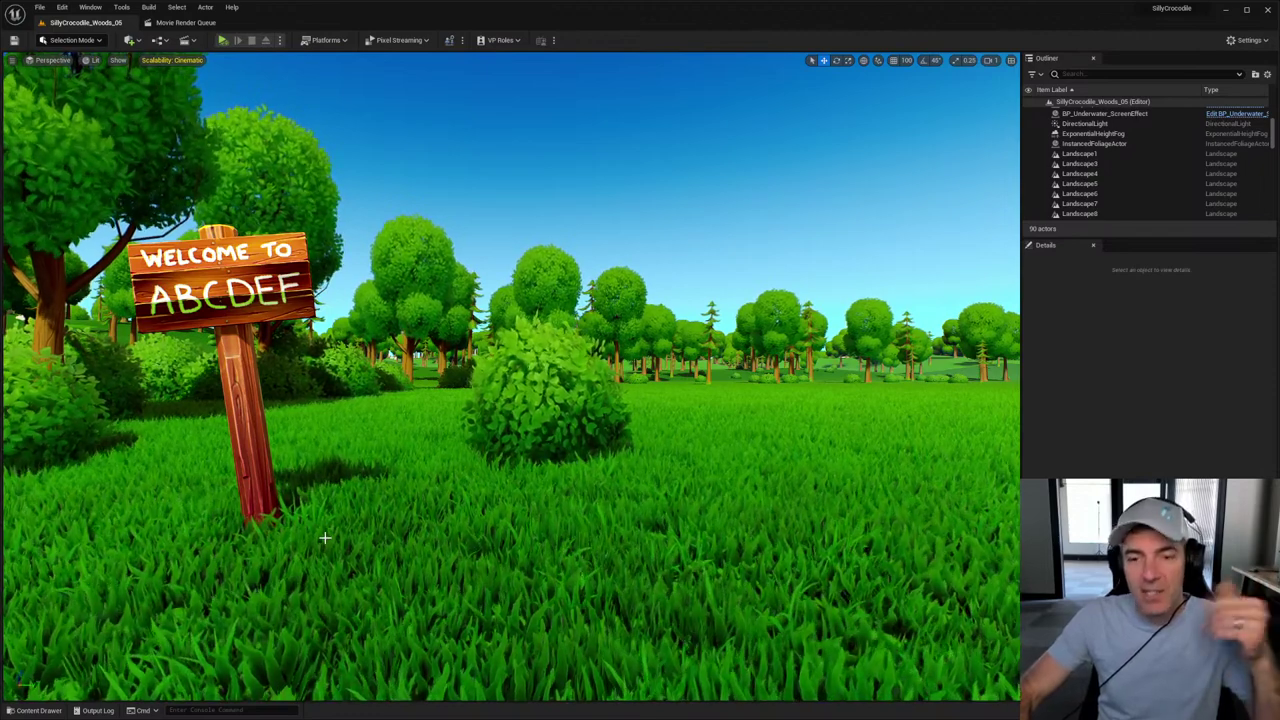
Step: Browse Content > Cinematics > Takes > 2023-04-11 and open the Episode_06_01 sequence
left_click(38, 710)
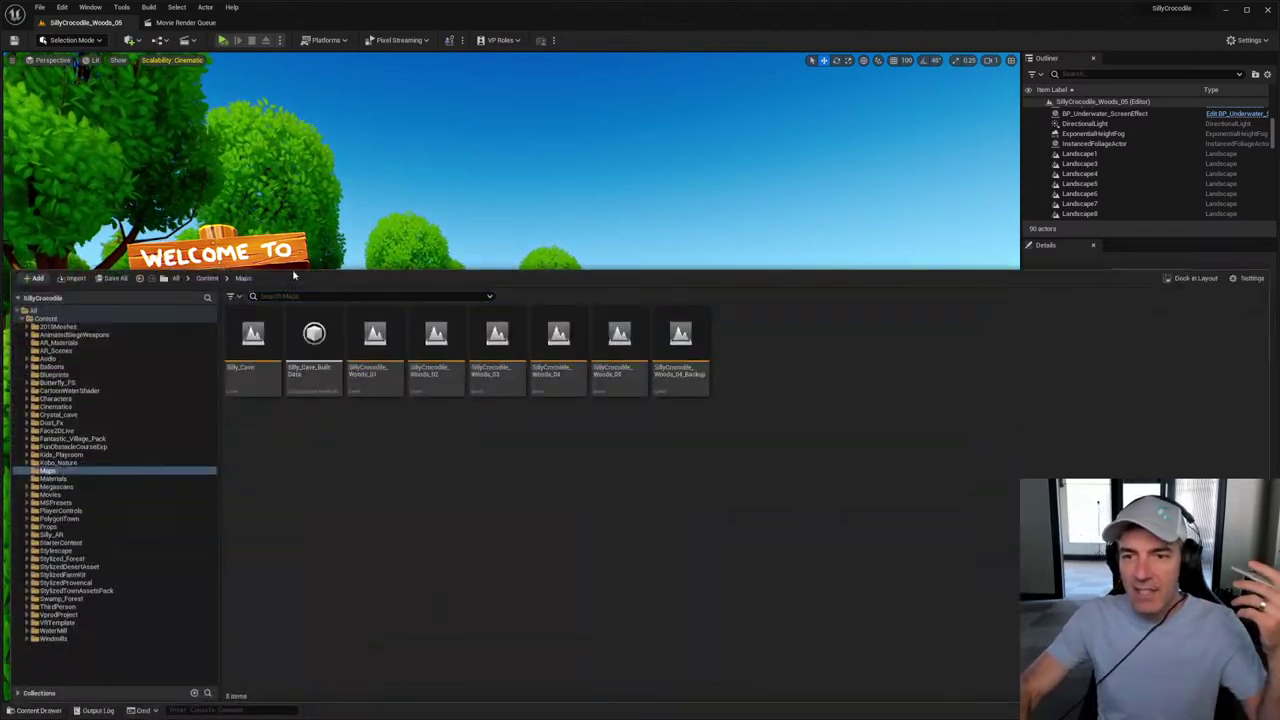
left_click_drag(293, 273, 307, 476)
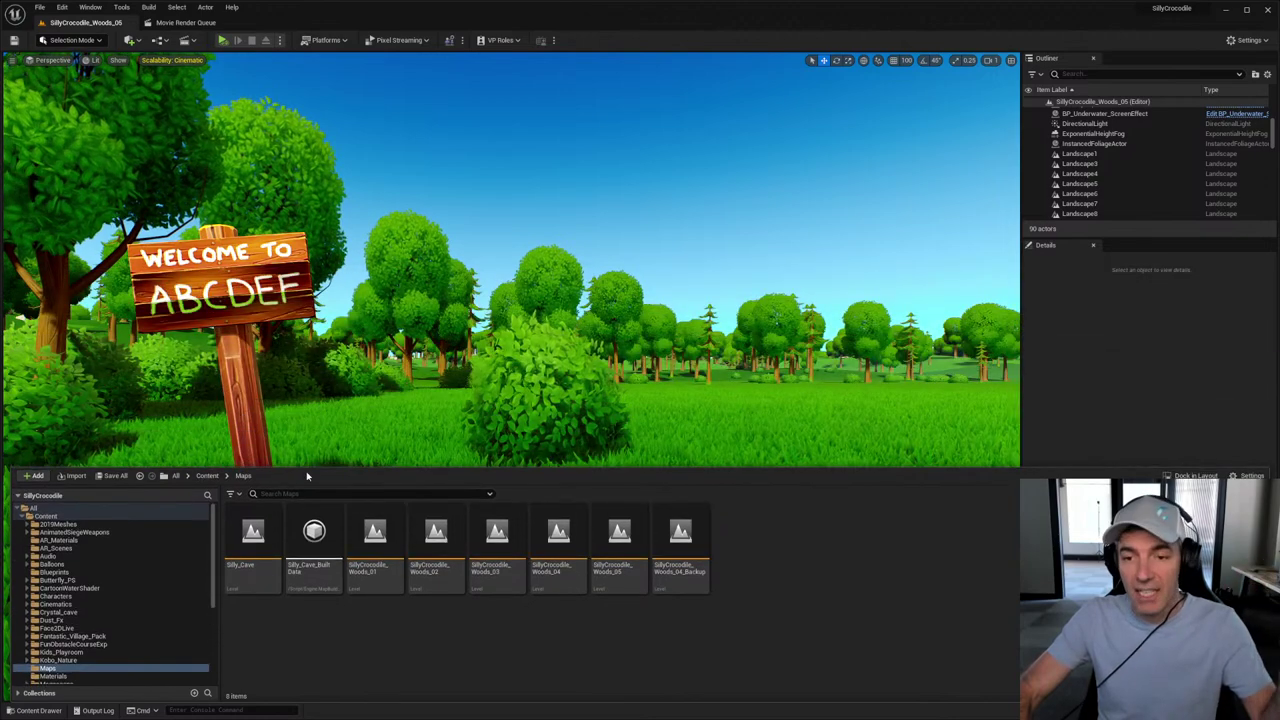
left_click(208, 476)
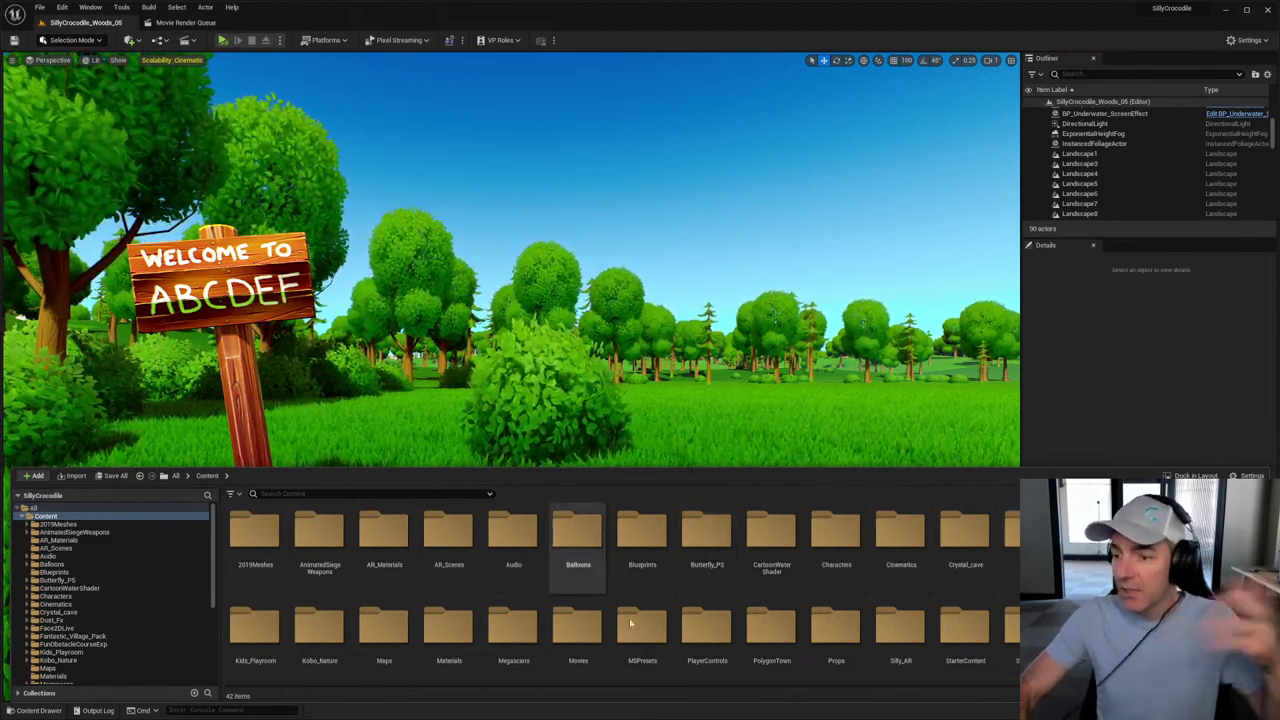
double_click(575, 628)
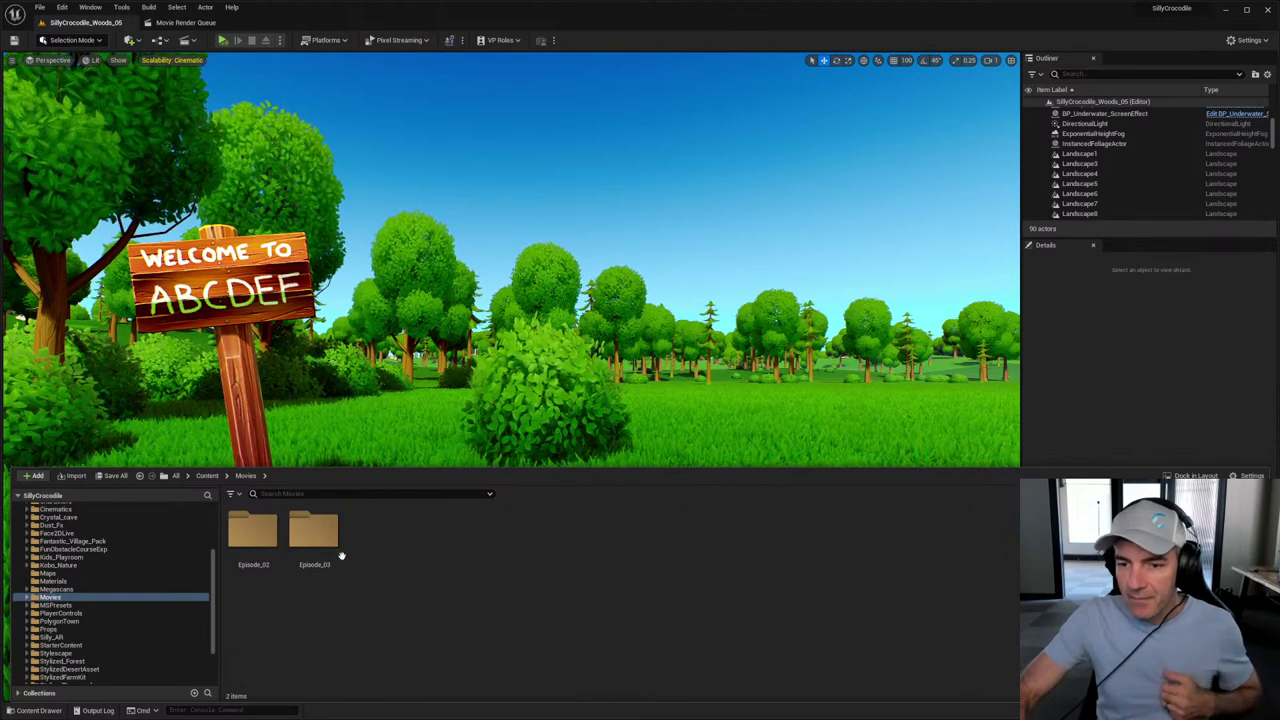
left_click(213, 476)
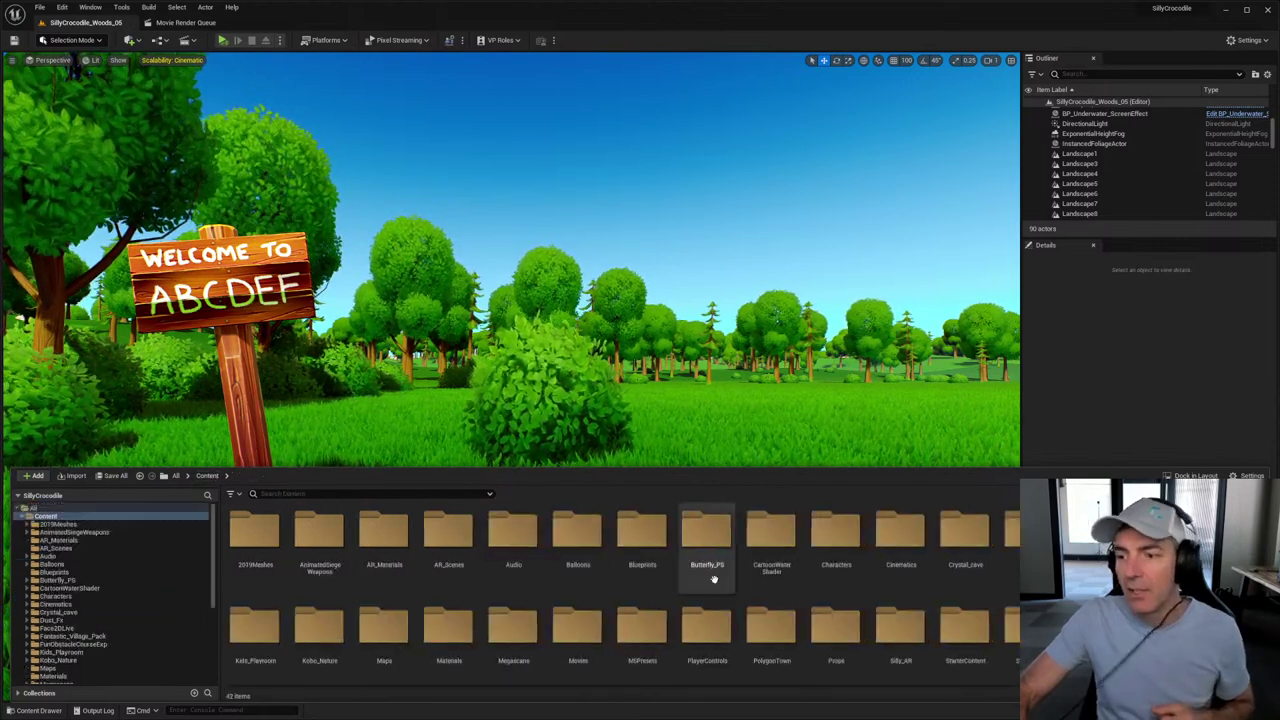
double_click(900, 530)
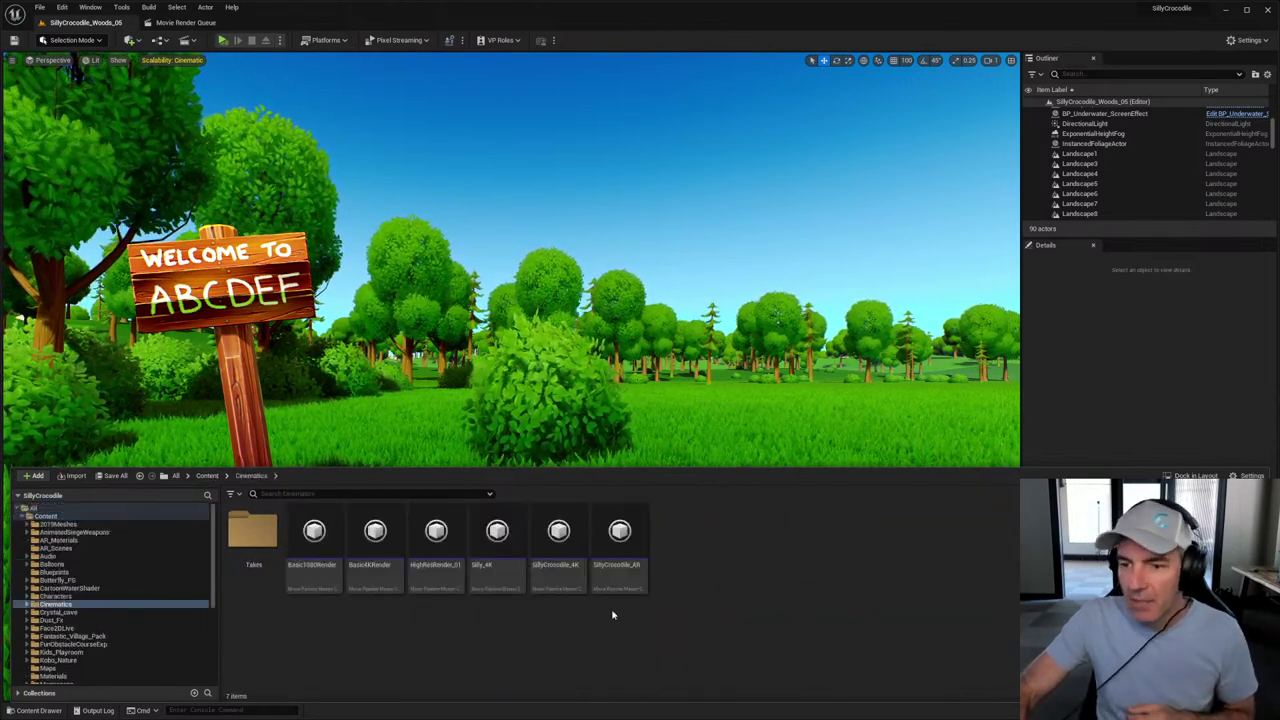
double_click(252, 532)
double_click(863, 532)
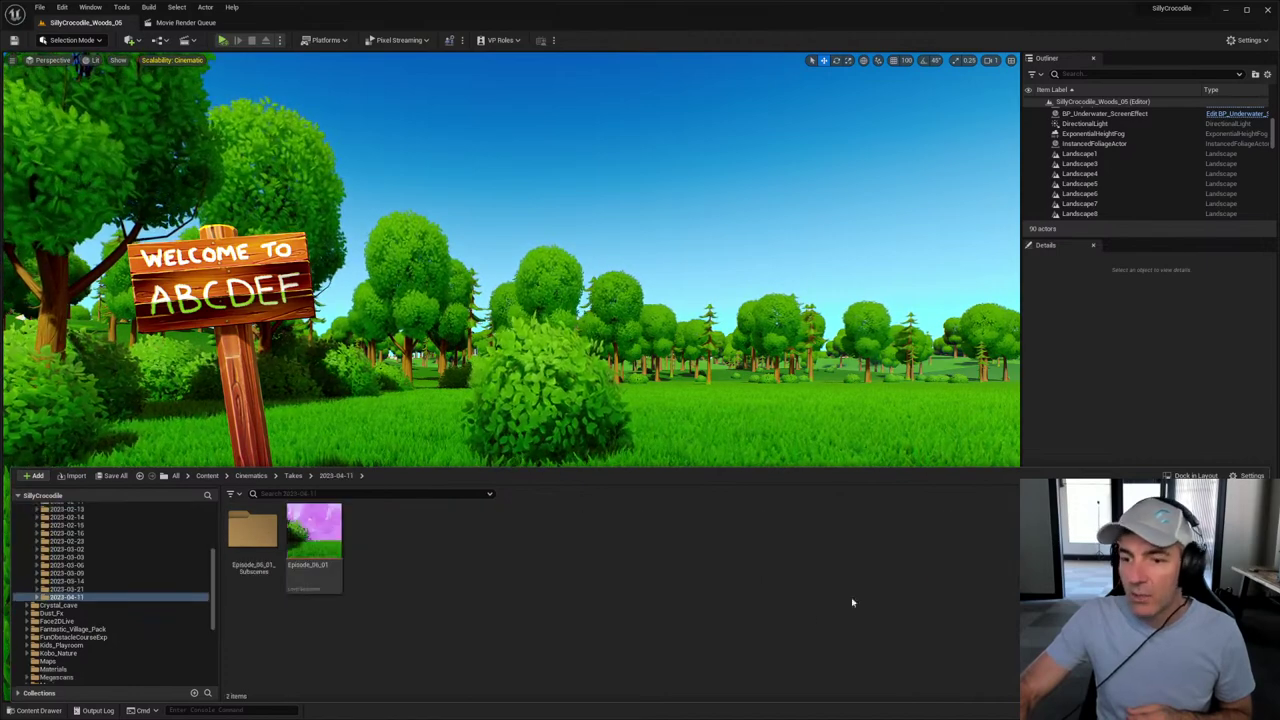
double_click(333, 545)
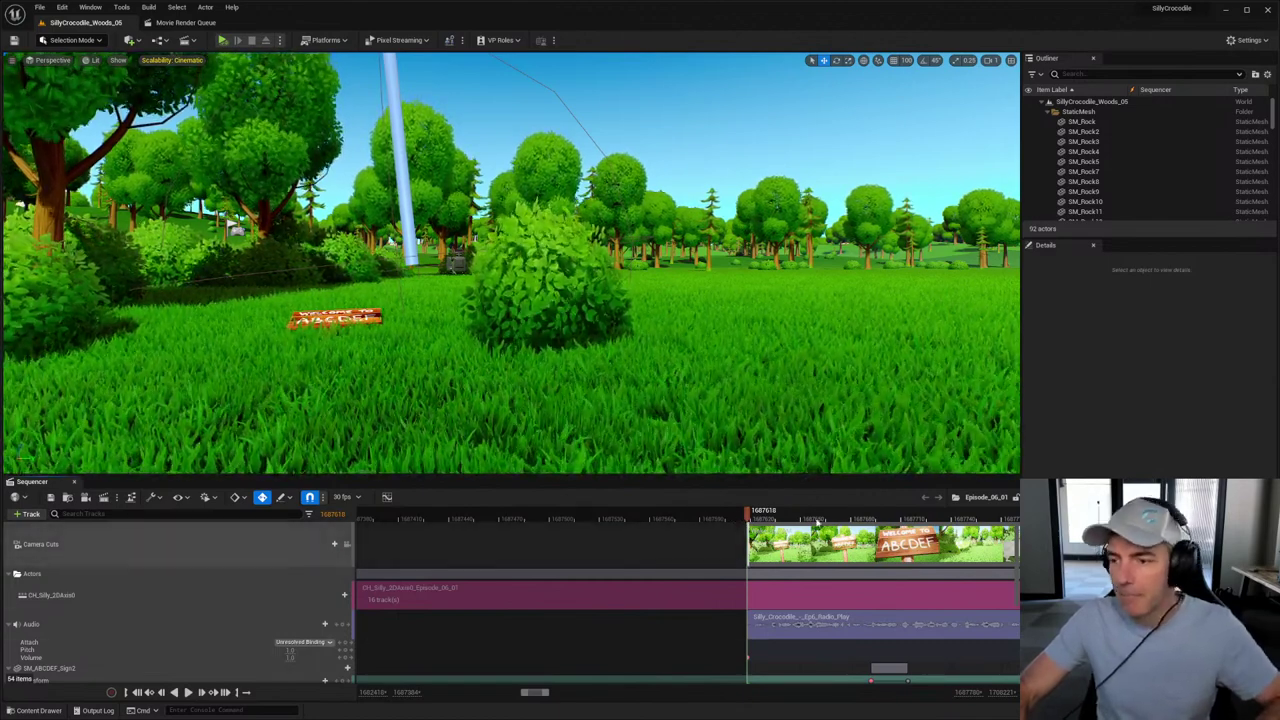
Step: Lock the viewport to Camera Cuts and scrub to the ABCDEF sign shot, then rewind
left_click(187, 691)
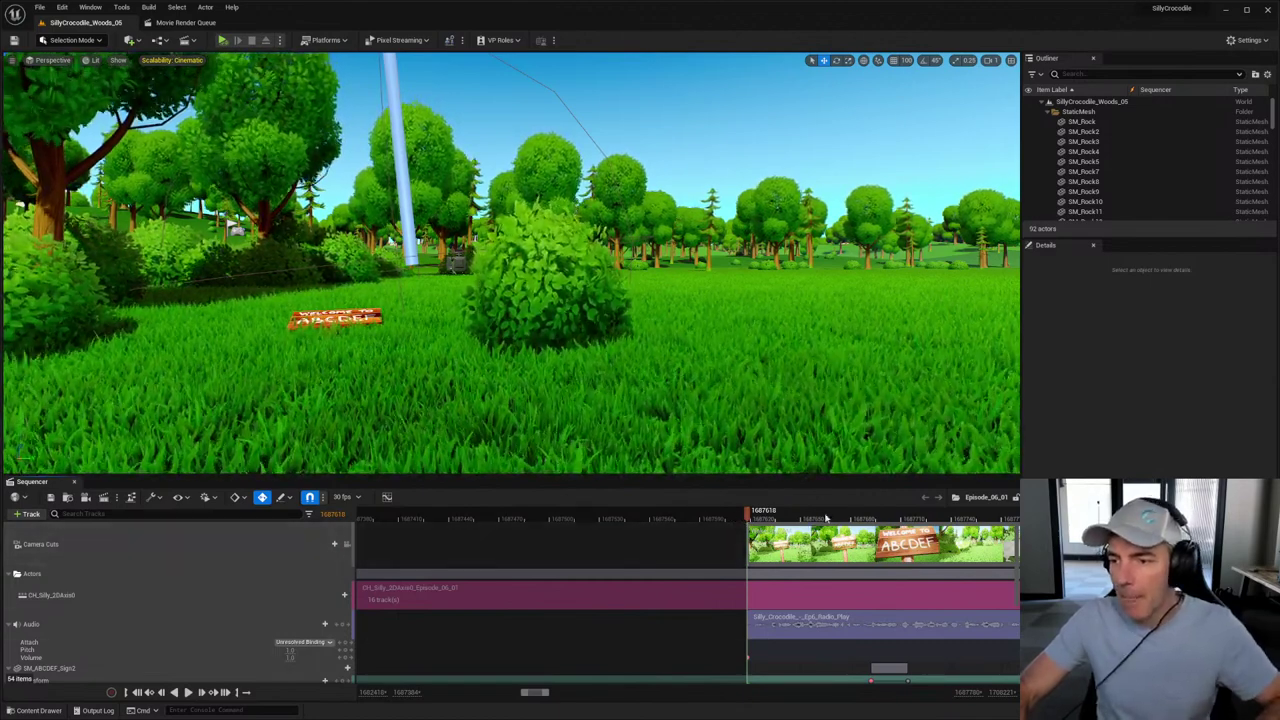
left_click(137, 691)
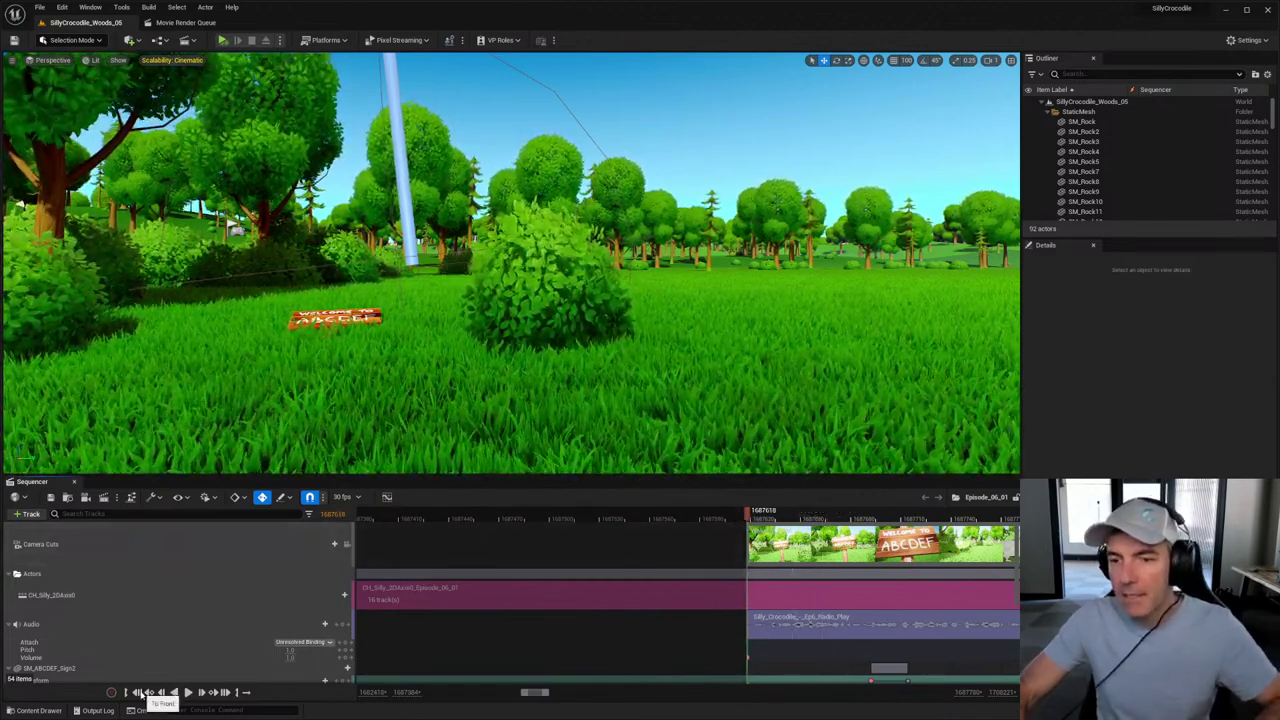
left_click(330, 544)
left_click_drag(769, 519, 784, 519)
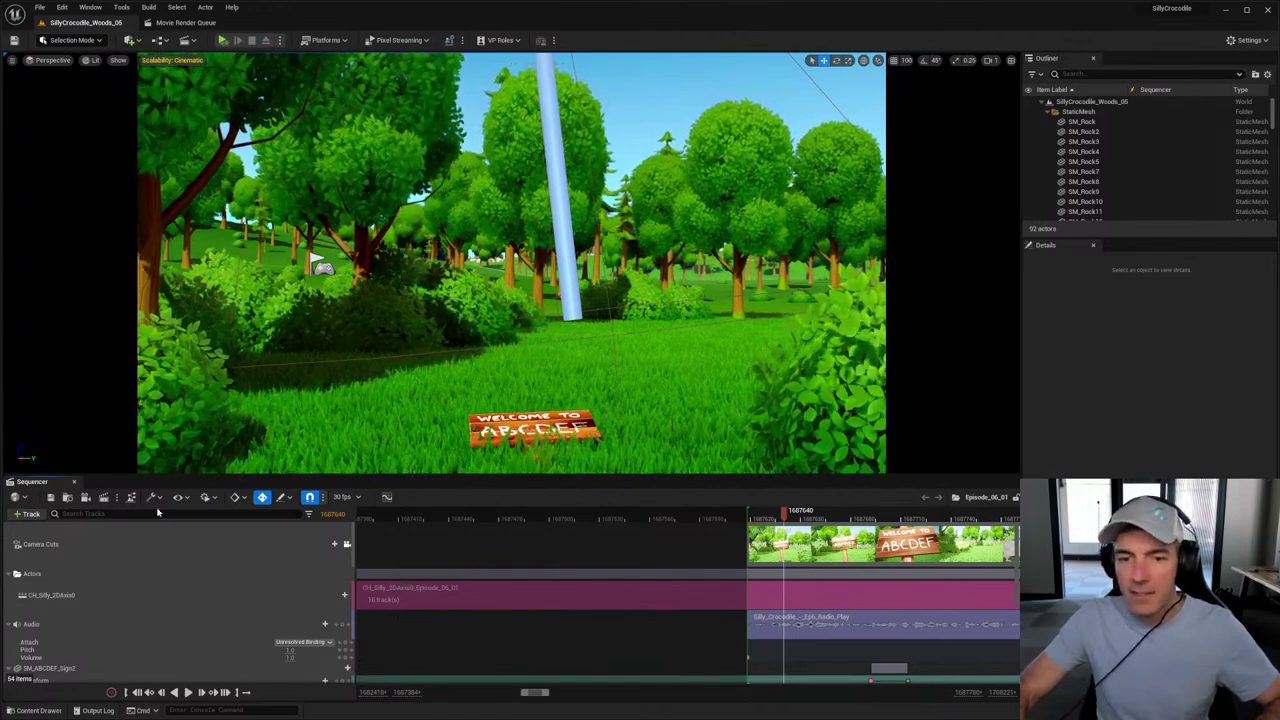
left_click_drag(826, 519, 750, 518)
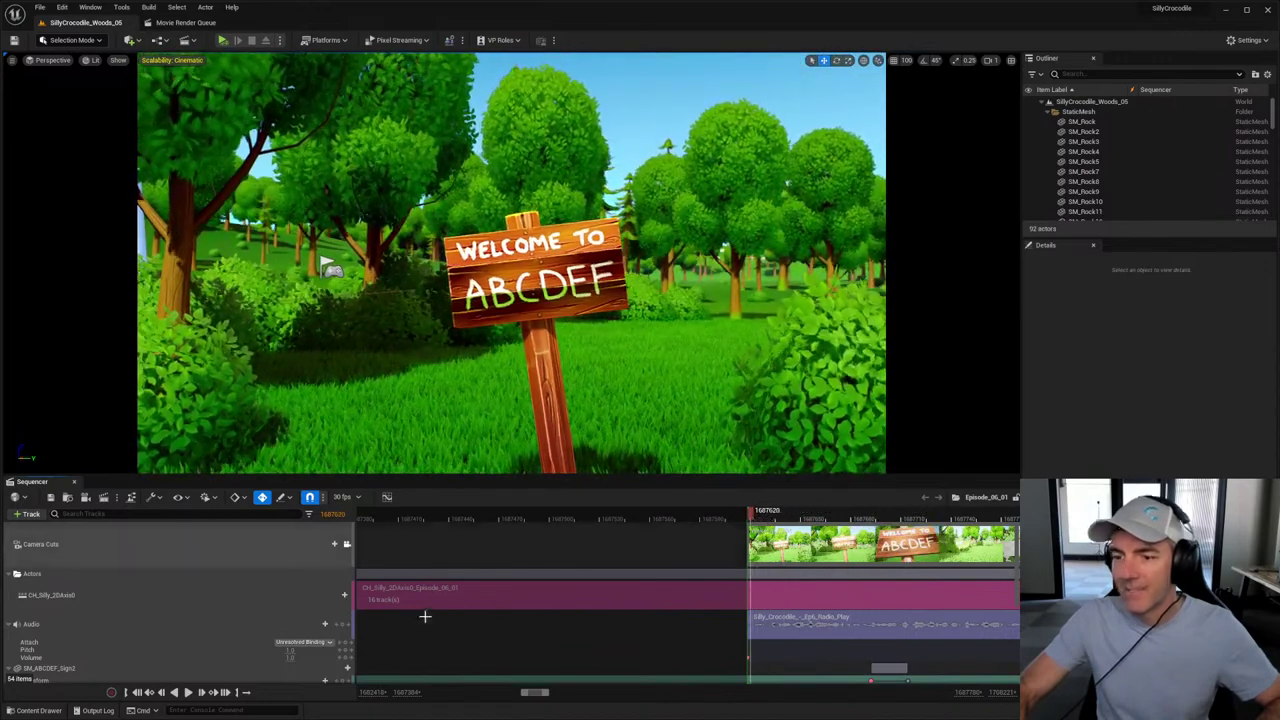
left_click(140, 692)
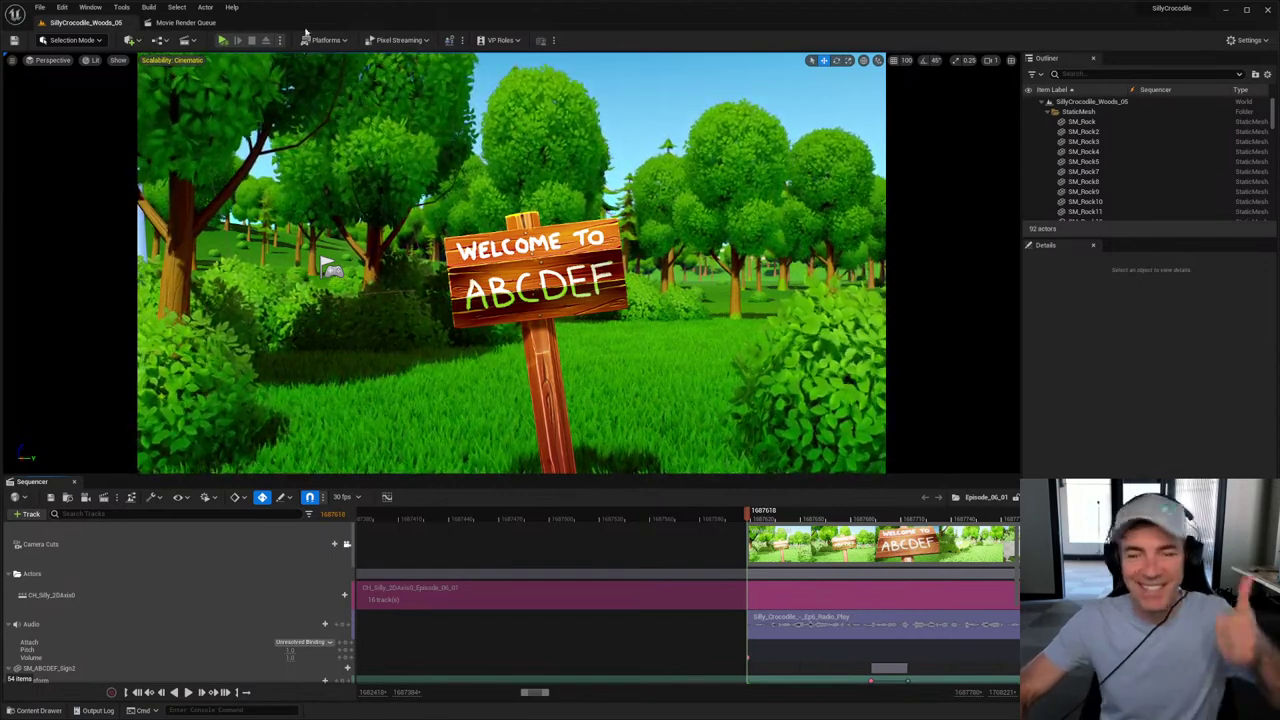
Step: Play Episode_06_01 through, stop it, and close the Sequencer
left_click(188, 692)
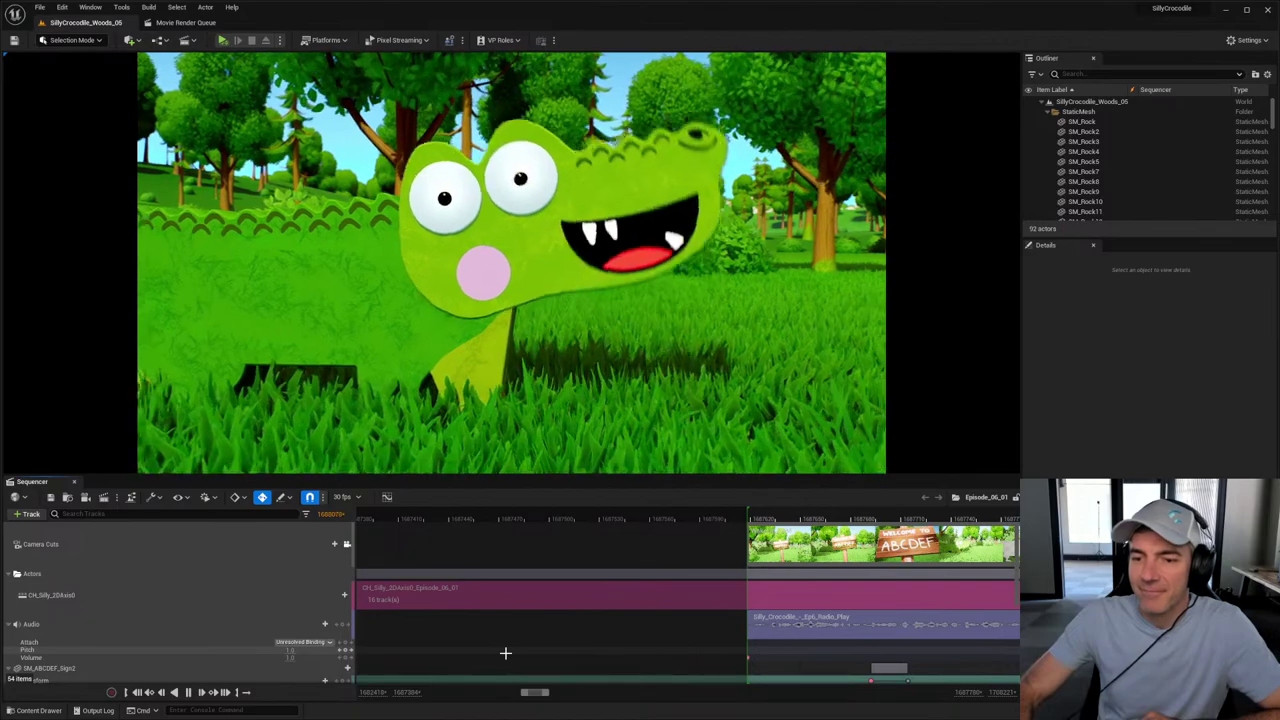
left_click(189, 692)
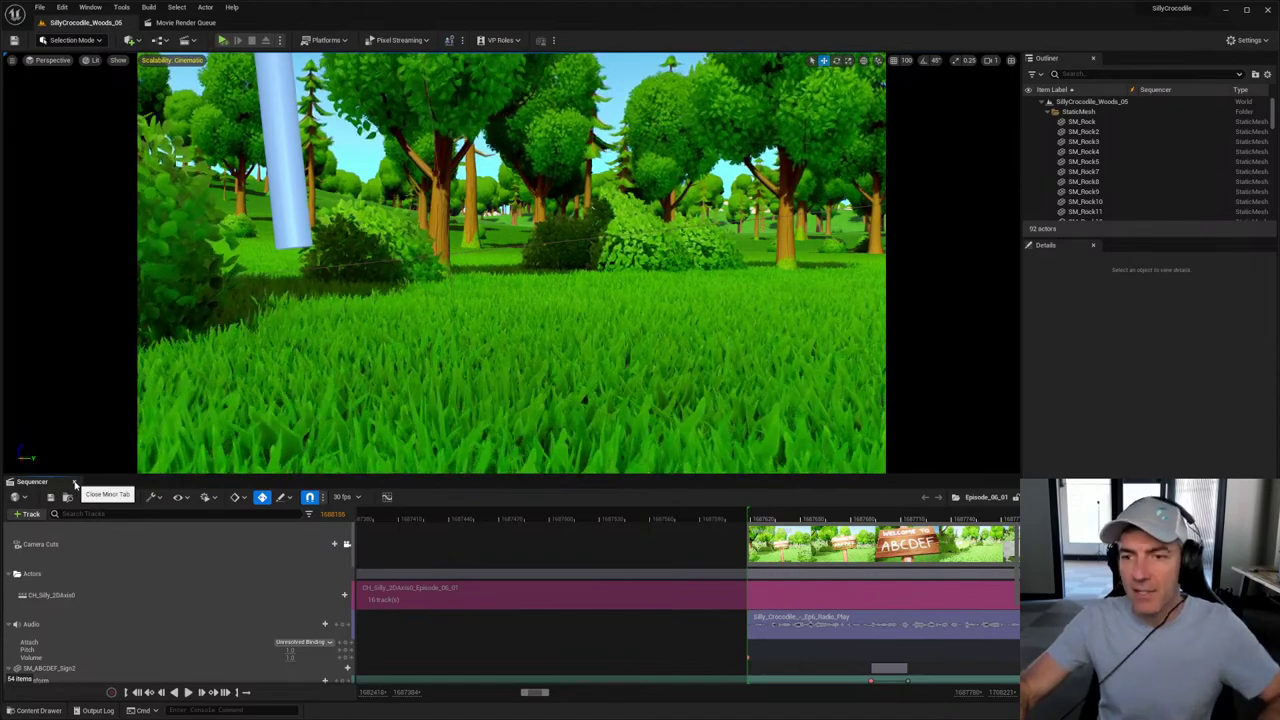
left_click(75, 484)
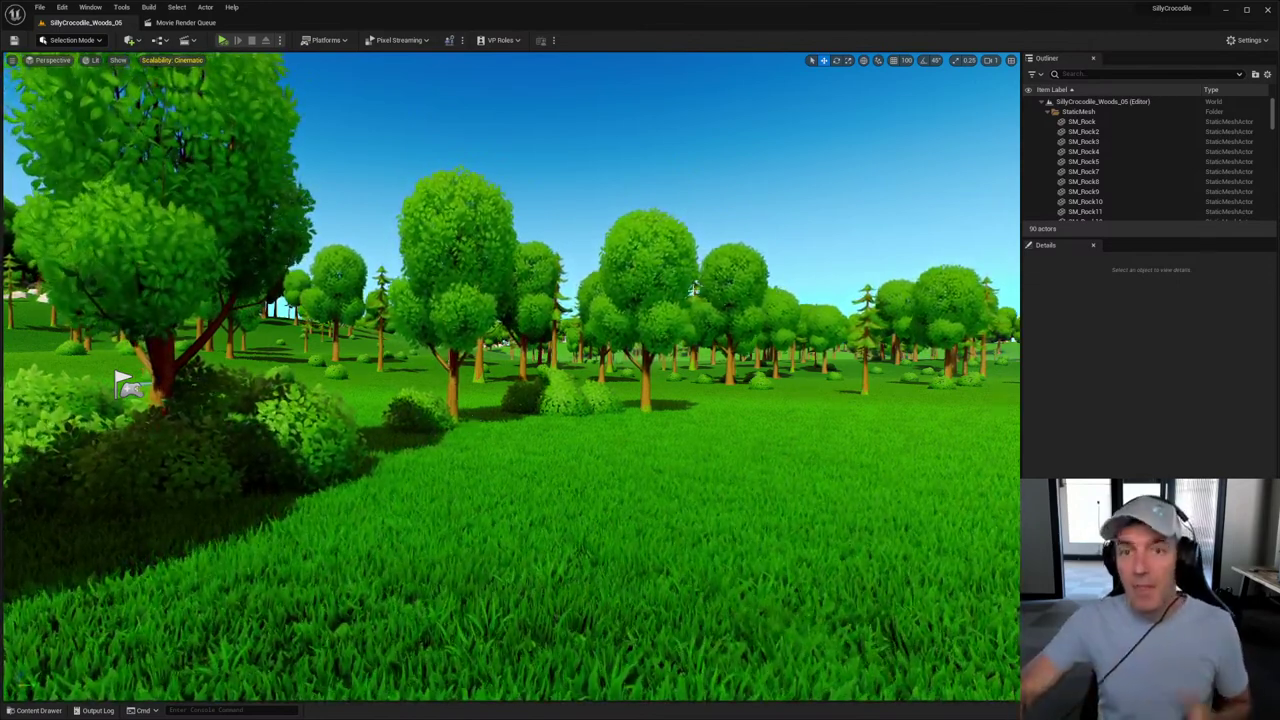
Step: Play the level in the Selected Viewport as the crocodile, then stop the session
left_click(279, 40)
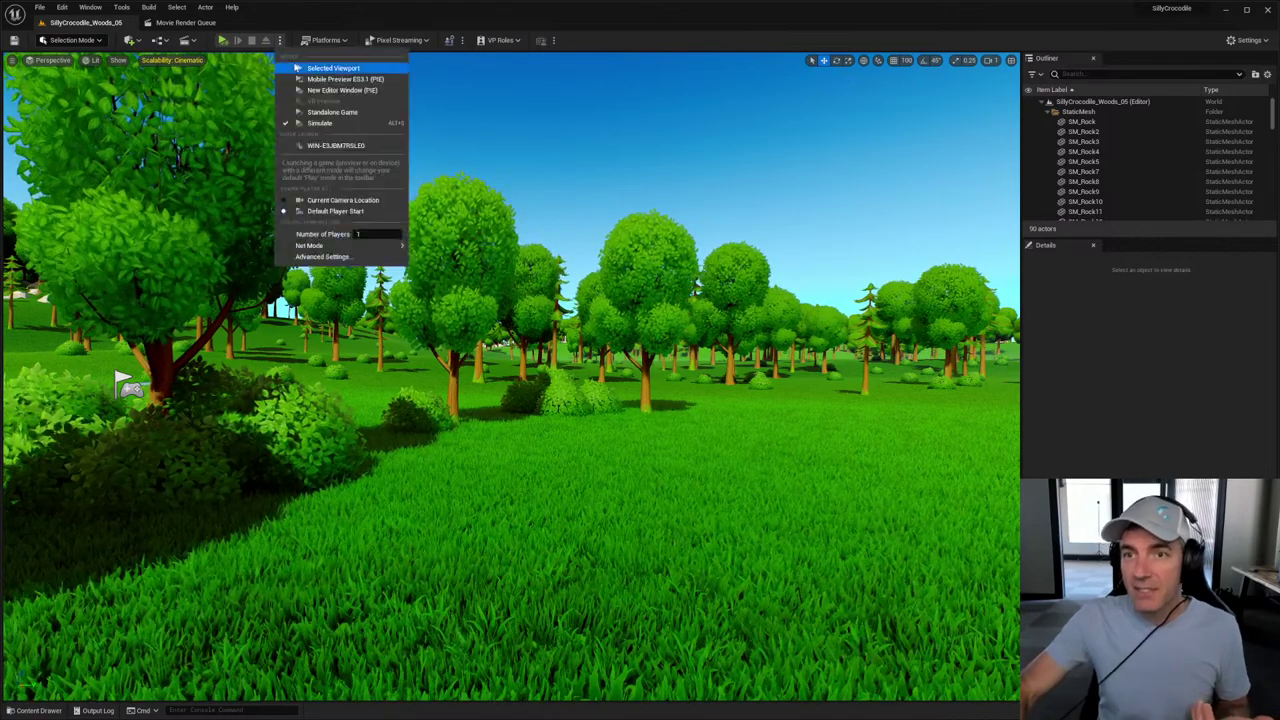
left_click(333, 68)
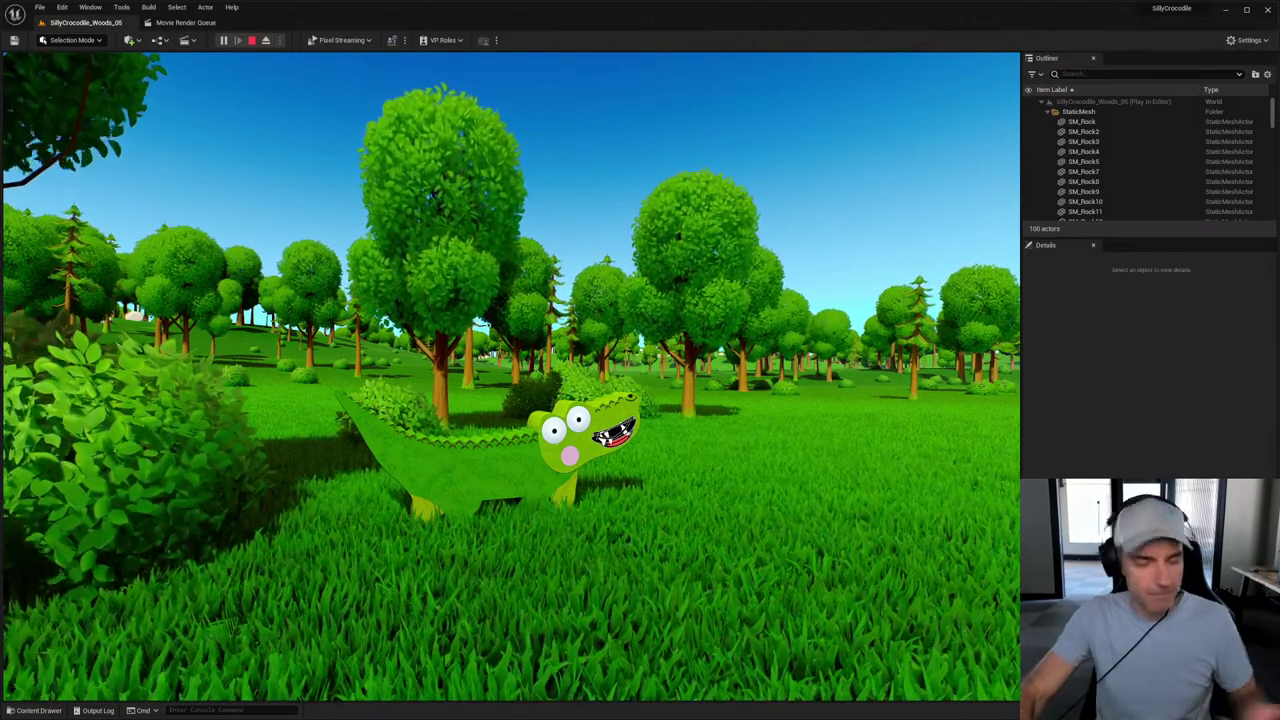
left_click(251, 40)
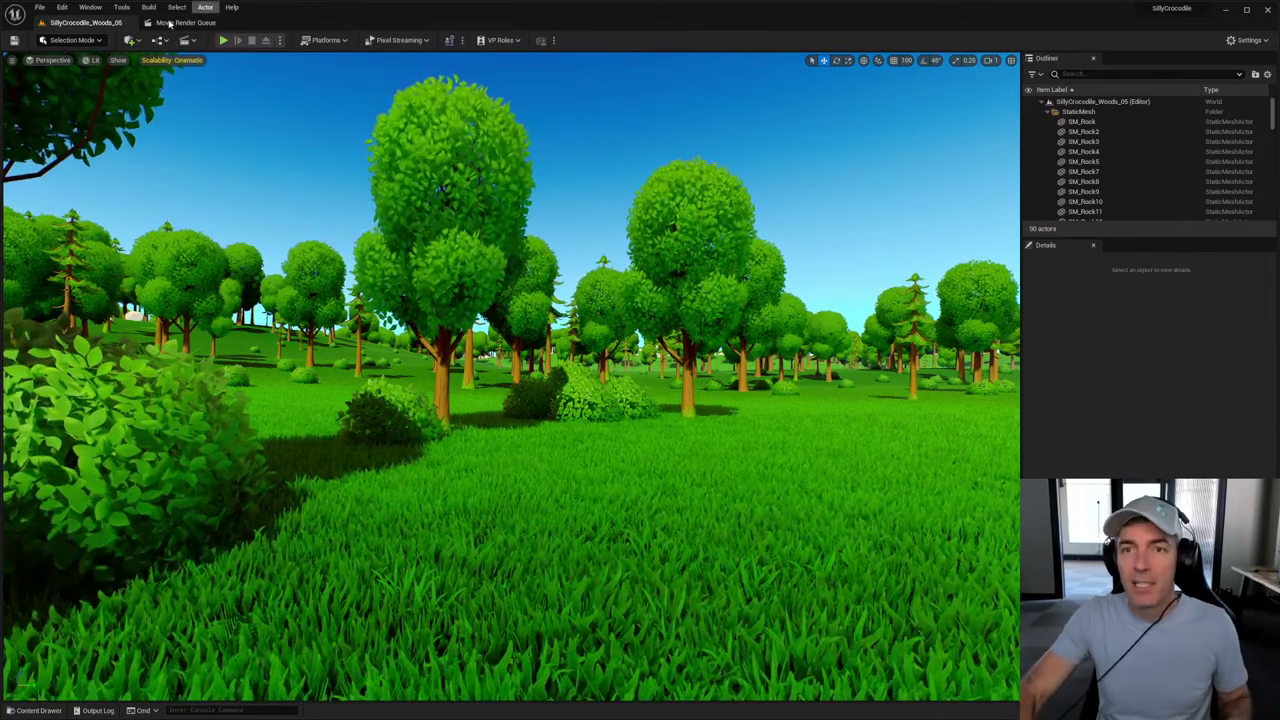
Step: Start Play In Editor again, walk the crocodile around the meadow, and exit with Escape
left_click(224, 40)
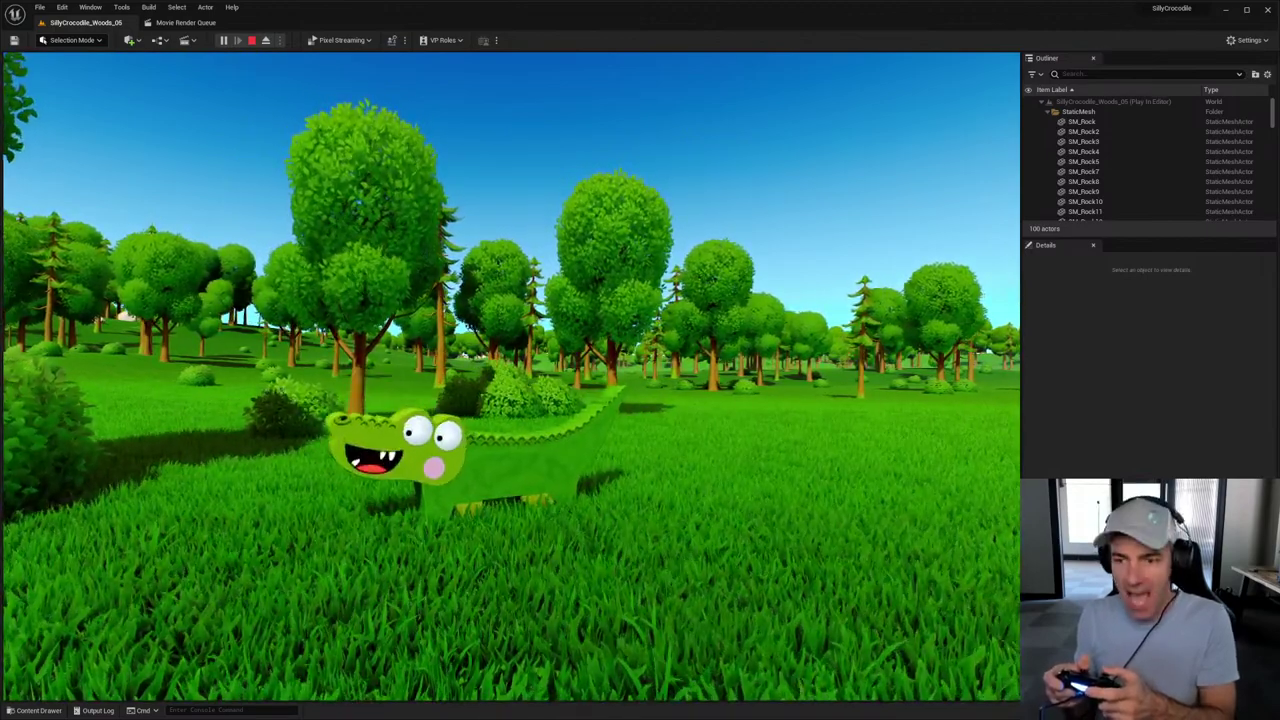
key("Escape")
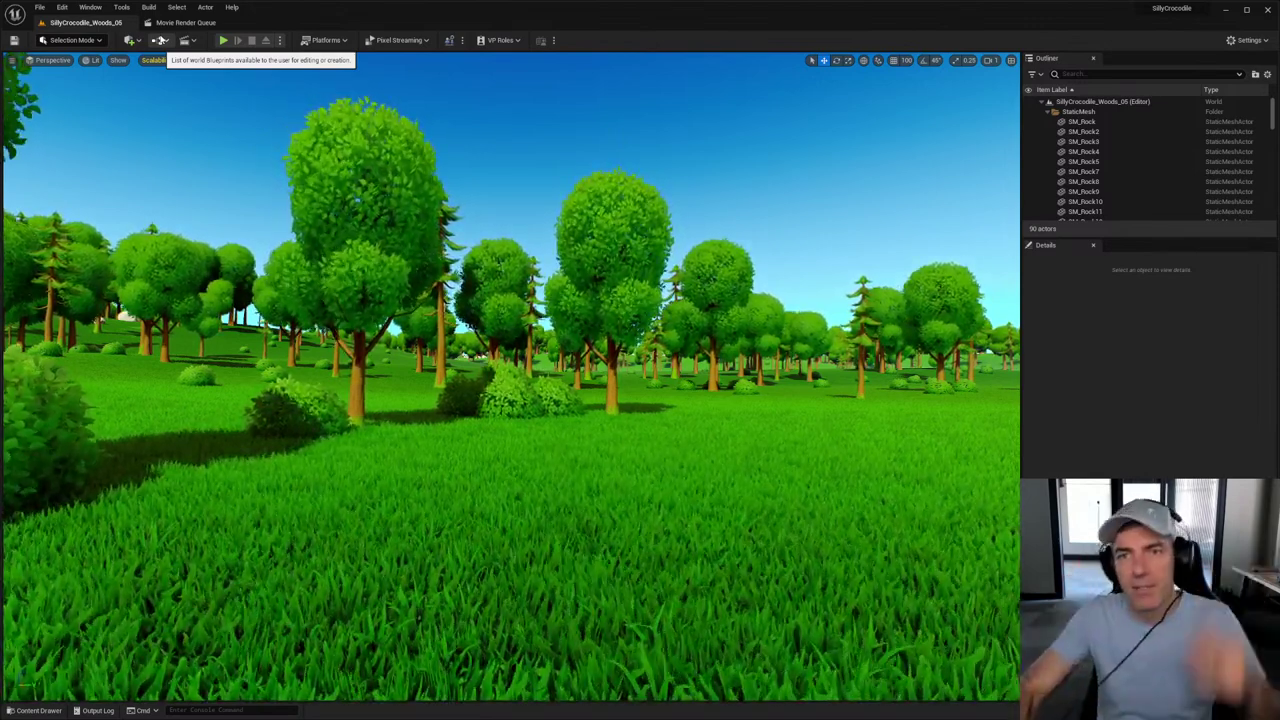
Step: Open the Level Blueprint to review its BeginPlay, 15.0-second Delay and audio Play nodes
left_click(161, 40)
left_click(195, 111)
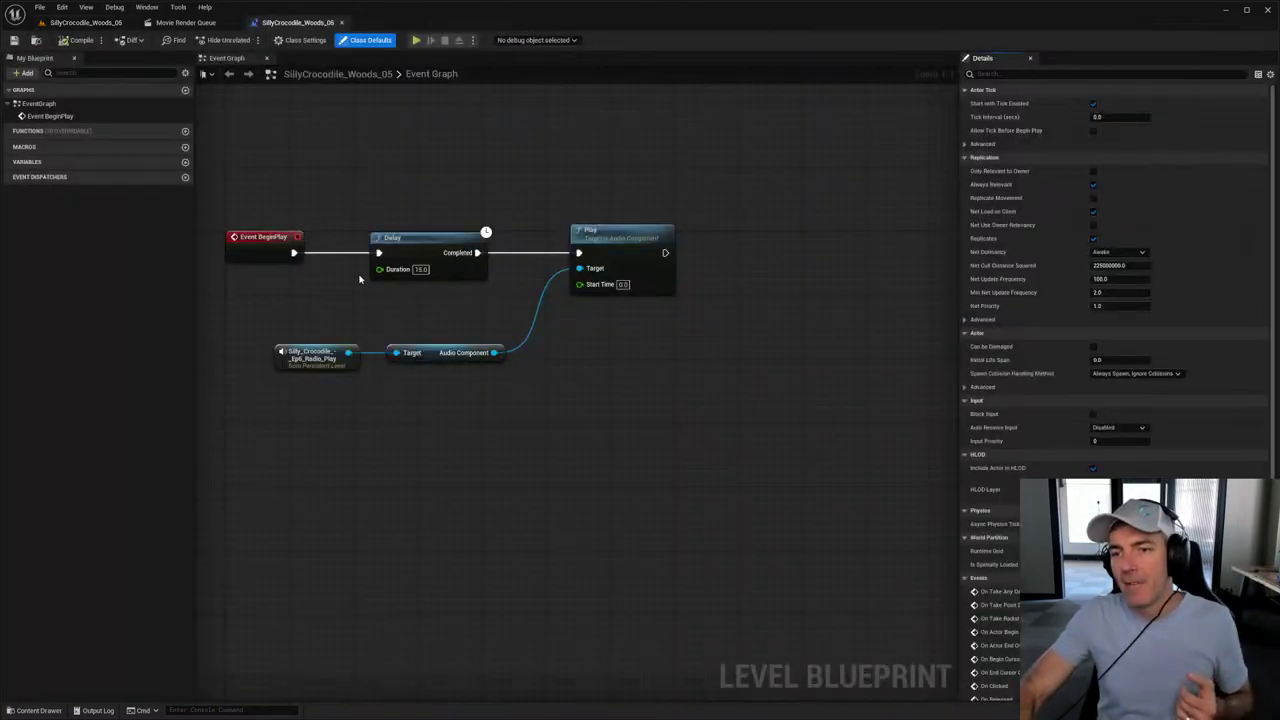
right_click_drag(347, 303, 426, 407)
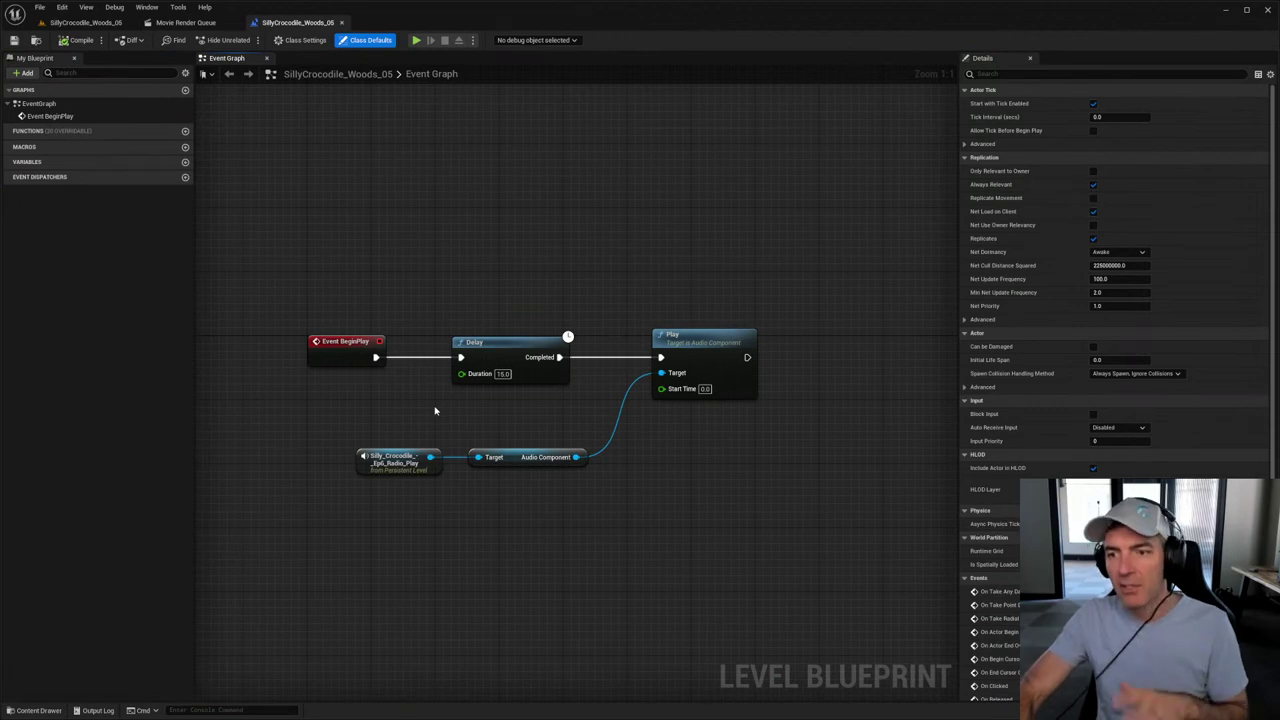
right_click_drag(435, 410, 517, 419)
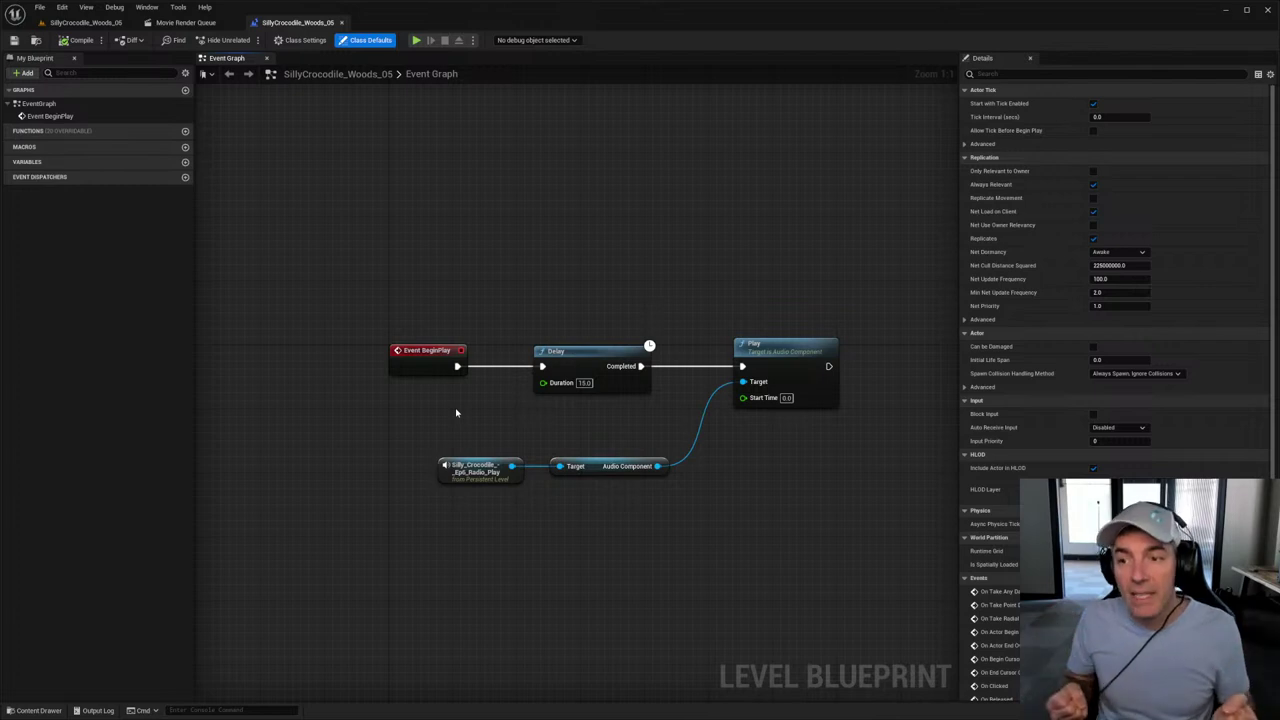
right_click_drag(456, 412, 380, 407)
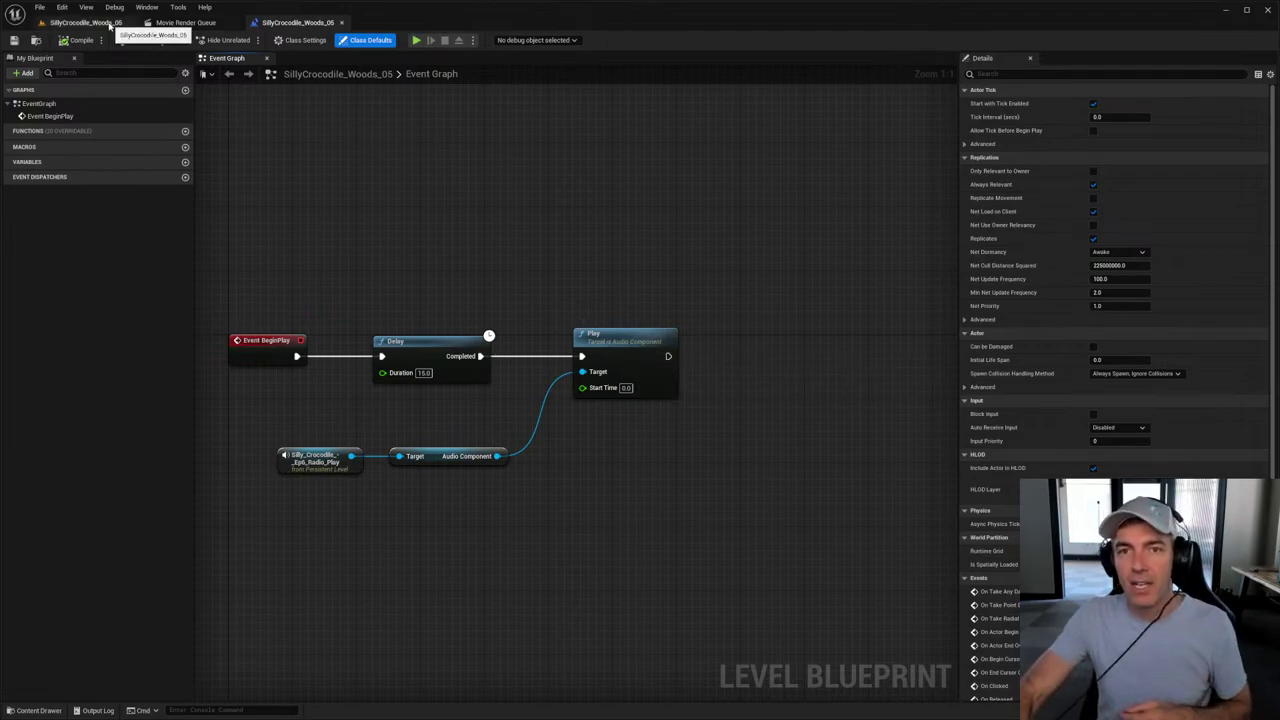
left_click(86, 22)
mouse_move(418, 407)
right_mouse_down()
mouse_move(440, 404)
mouse_move(424, 405)
right_mouse_up()
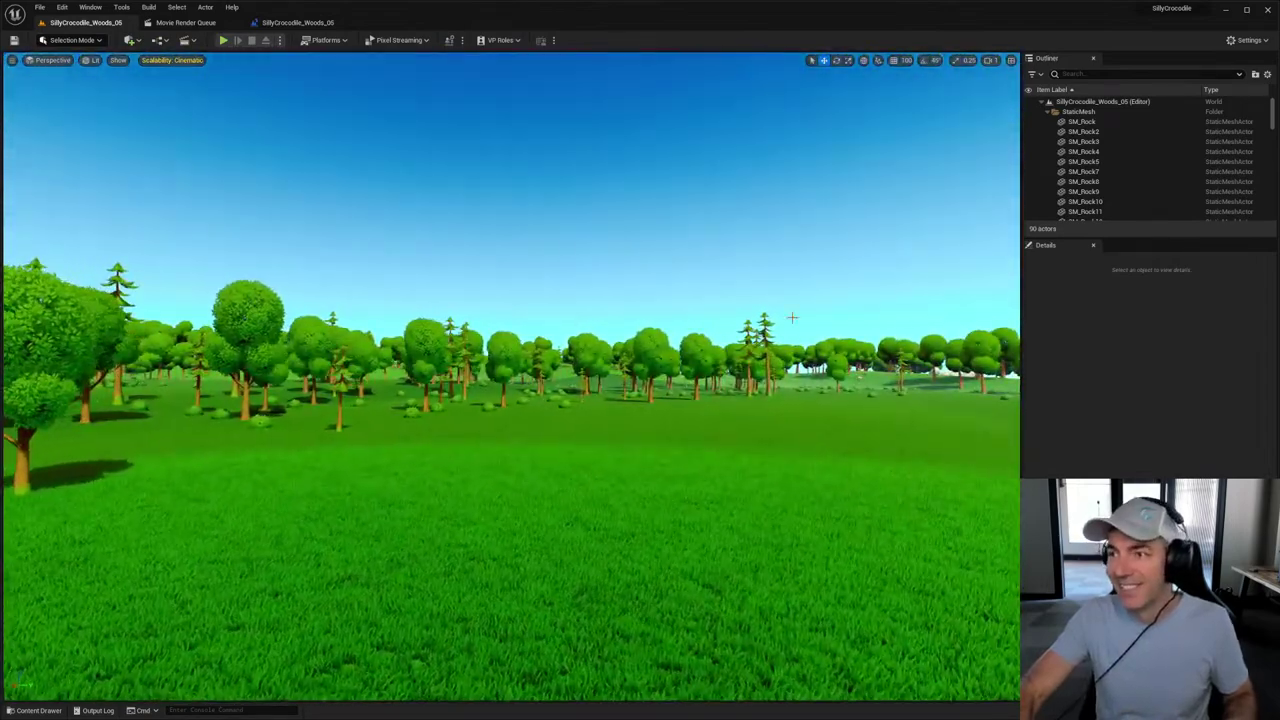
Step: Search the Outliner for 'sp' and focus on the Silly_Crocodile_-_Ep6_Radio_Play ambient sound
left_click(1083, 74)
type("sp")
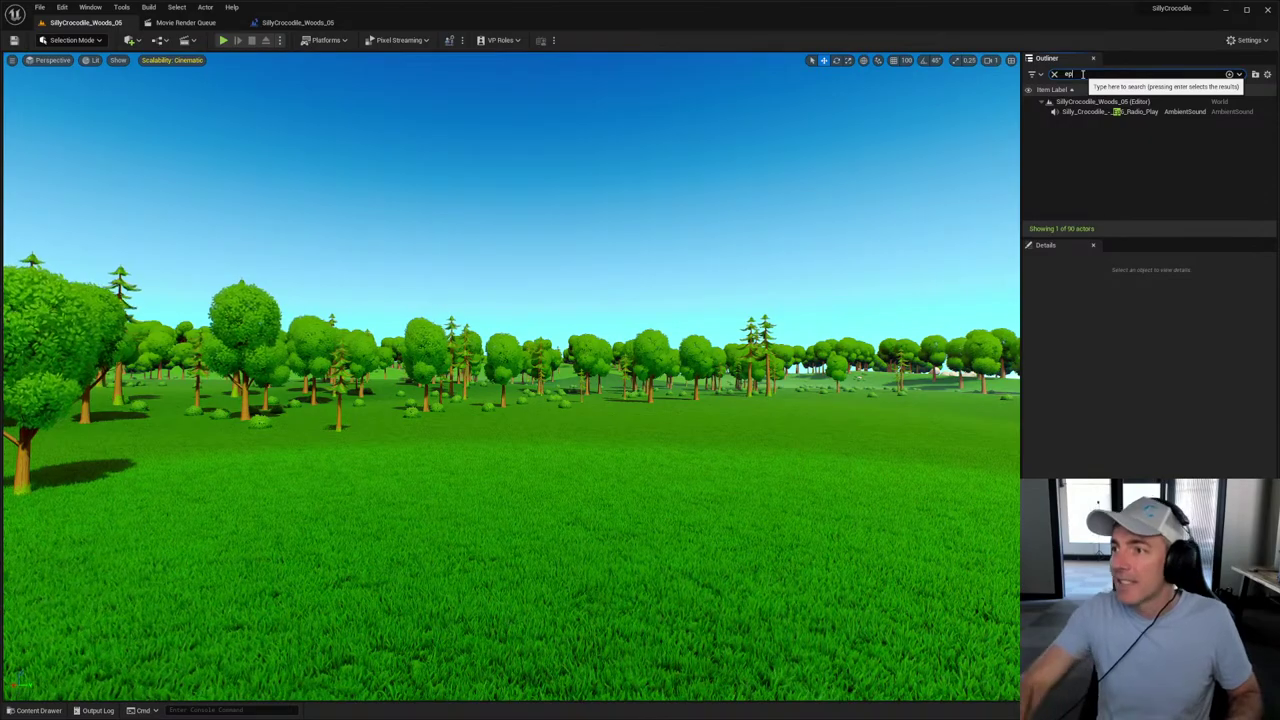
left_click(1087, 112)
key("f")
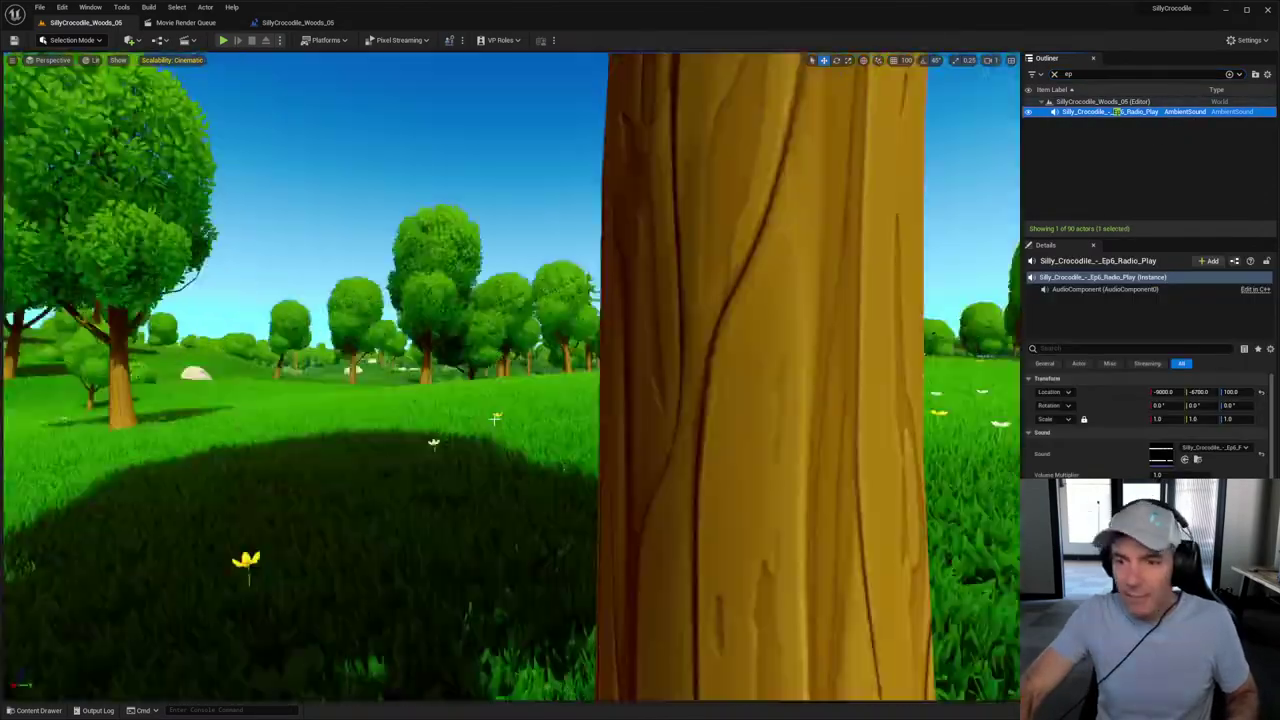
right_click_drag(512, 380, 500, 412)
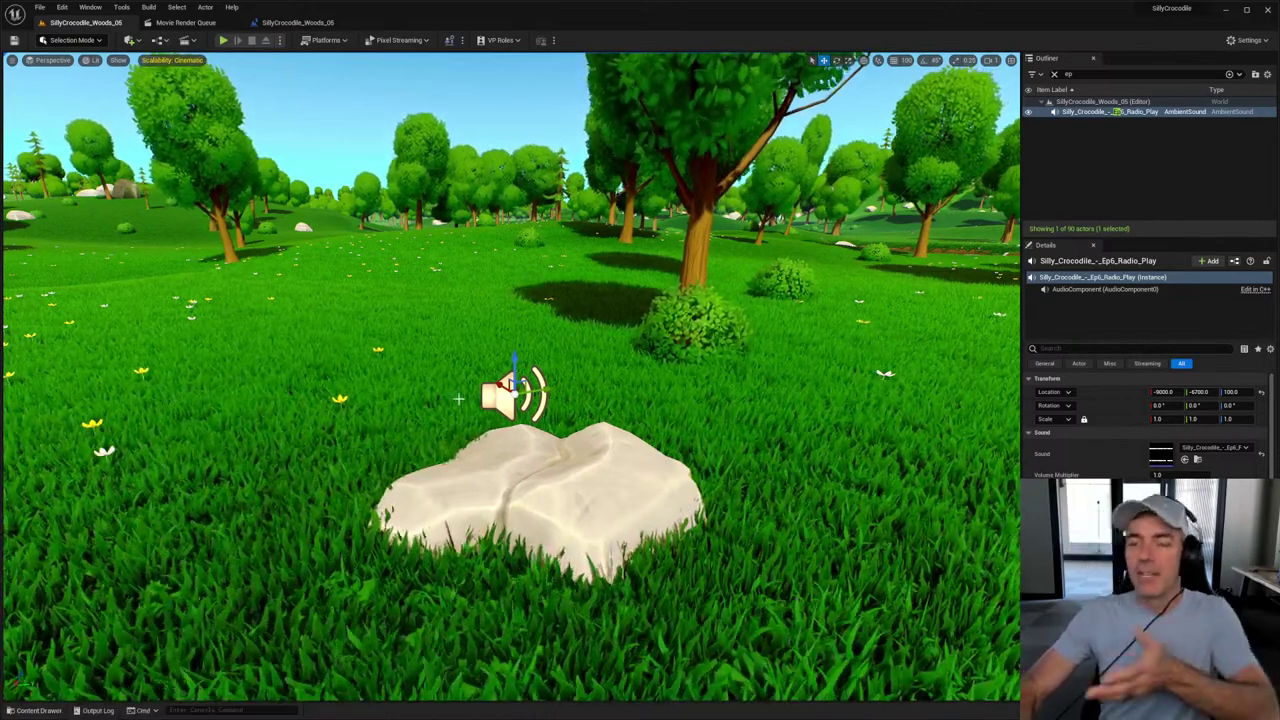
Step: Delete the four sound-playing nodes from the level blueprint, keeping Event BeginPlay, and save
left_click(188, 23)
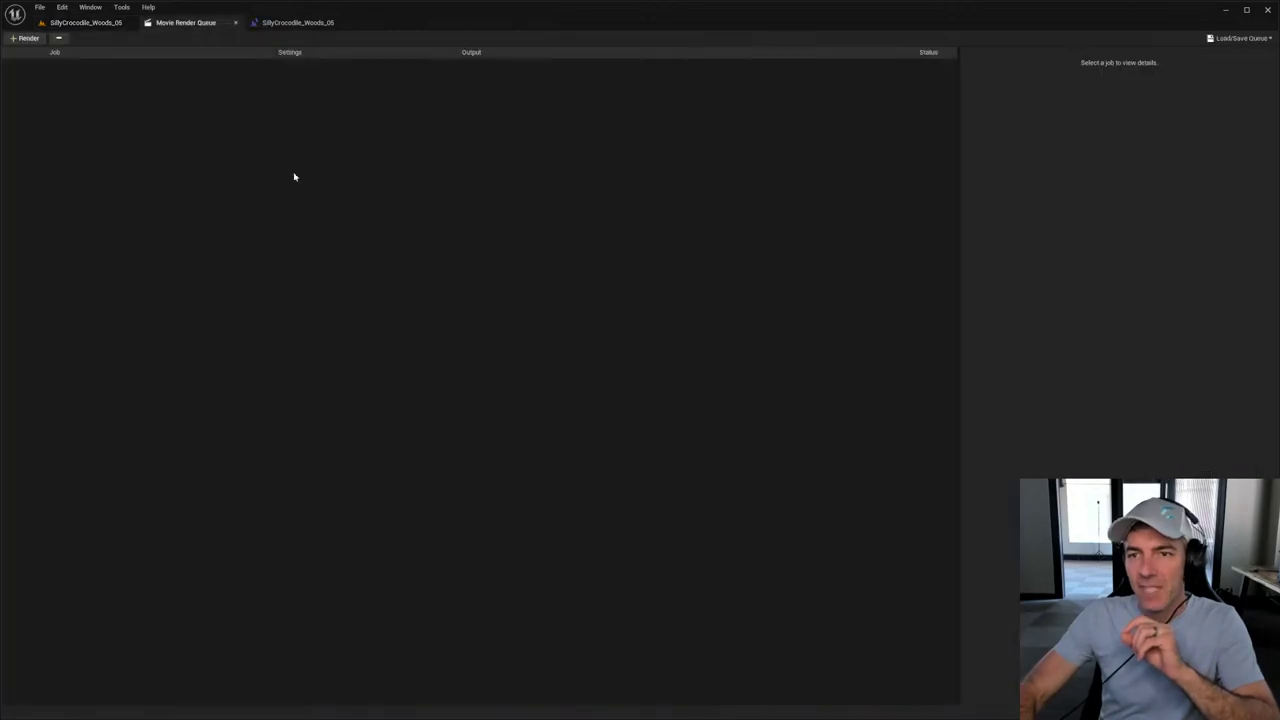
left_click(297, 22)
left_click_drag(766, 320, 321, 554)
key("Delete")
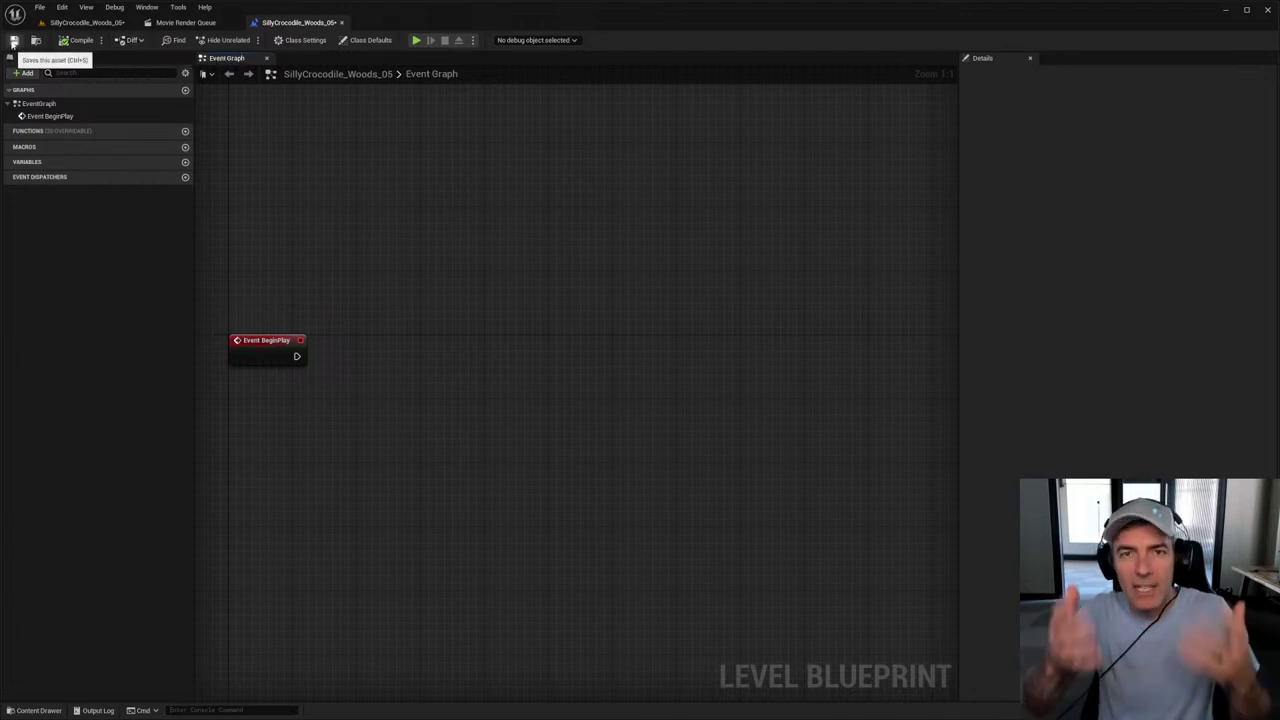
left_click(13, 42)
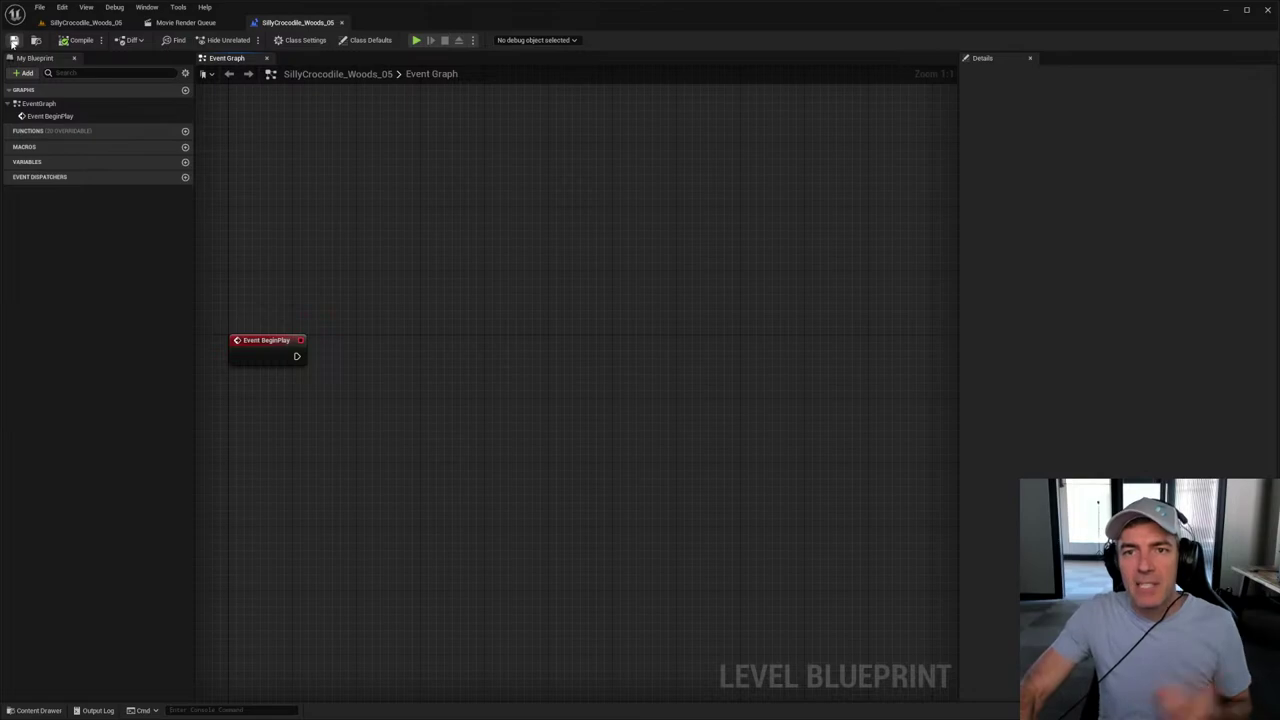
left_click(86, 22)
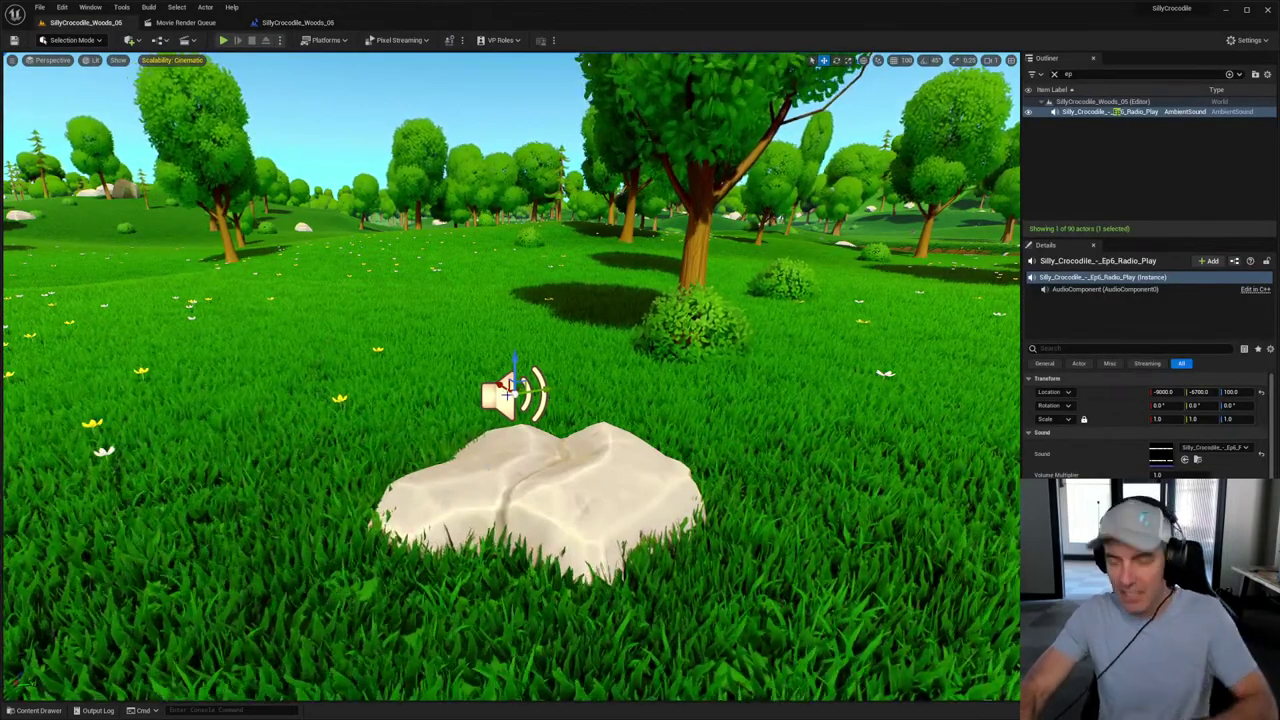
Step: Delete the selected Ep6 radio ambient sound actor from the level
key("Delete")
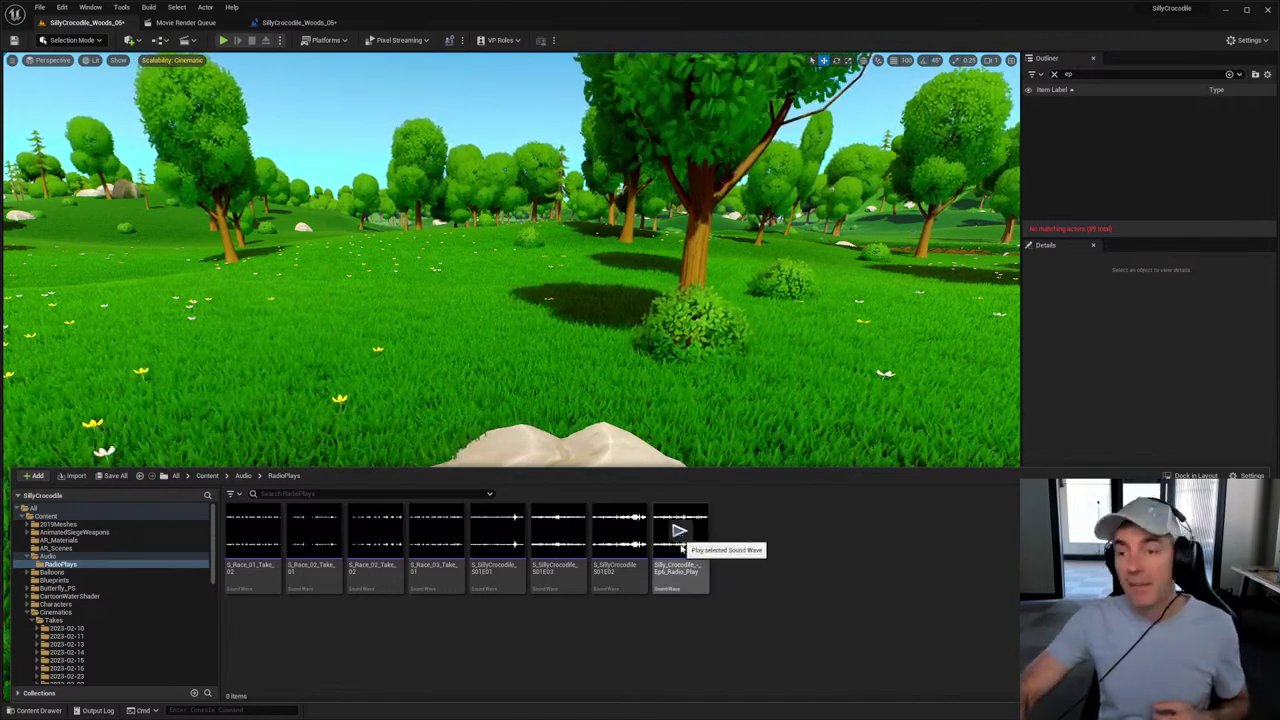
Step: Lift the Ep6 Radio Play sound actor above the rock to a Z of about 115.7
key("ctrl+space")
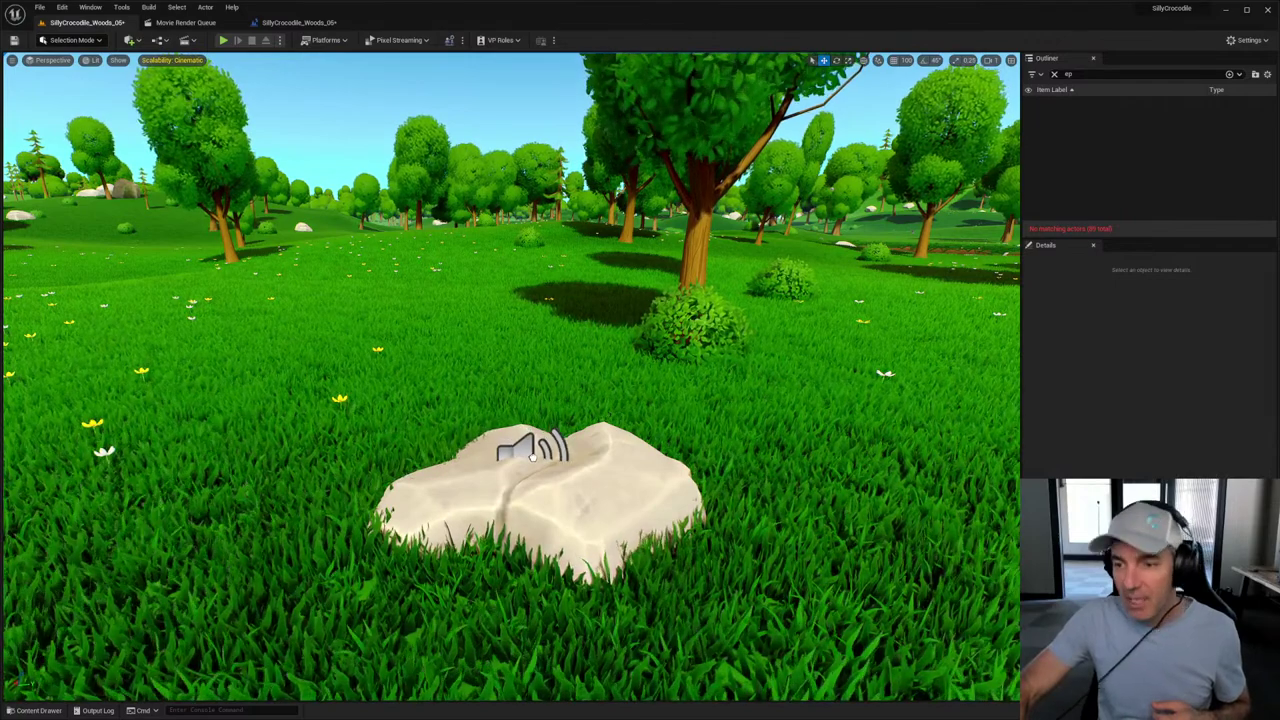
left_click(533, 455)
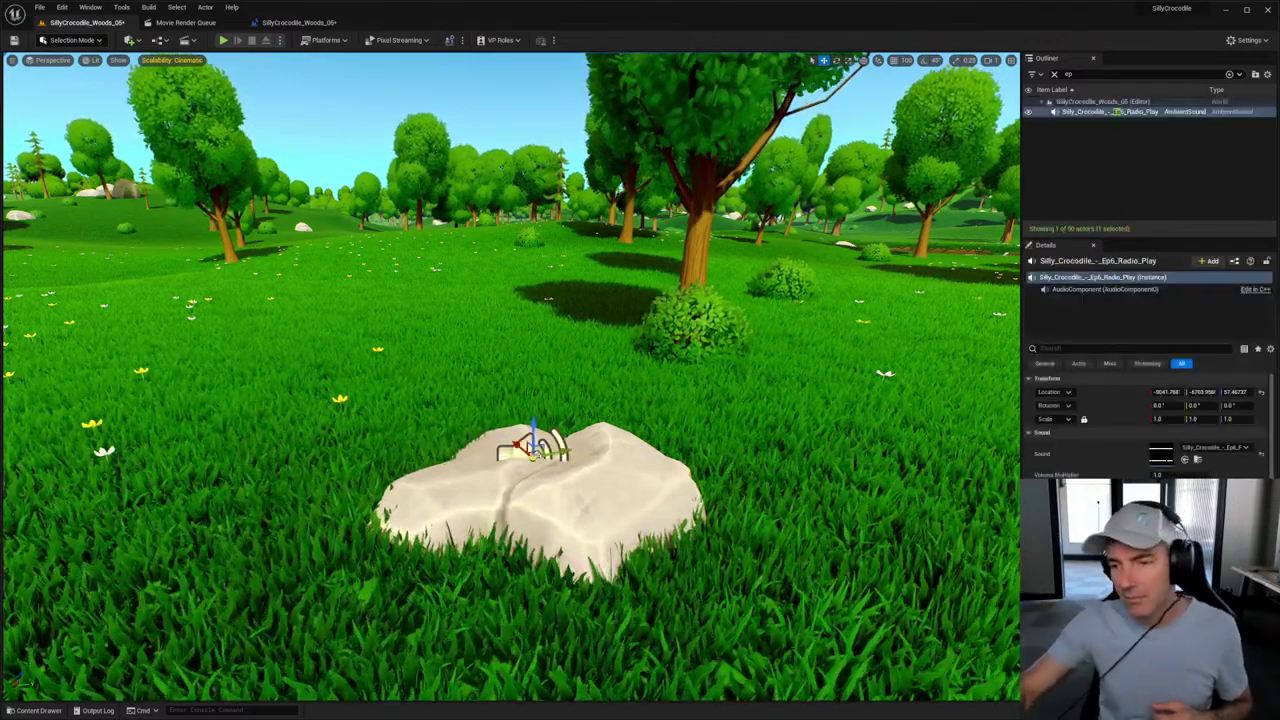
left_click_drag(533, 428, 533, 362)
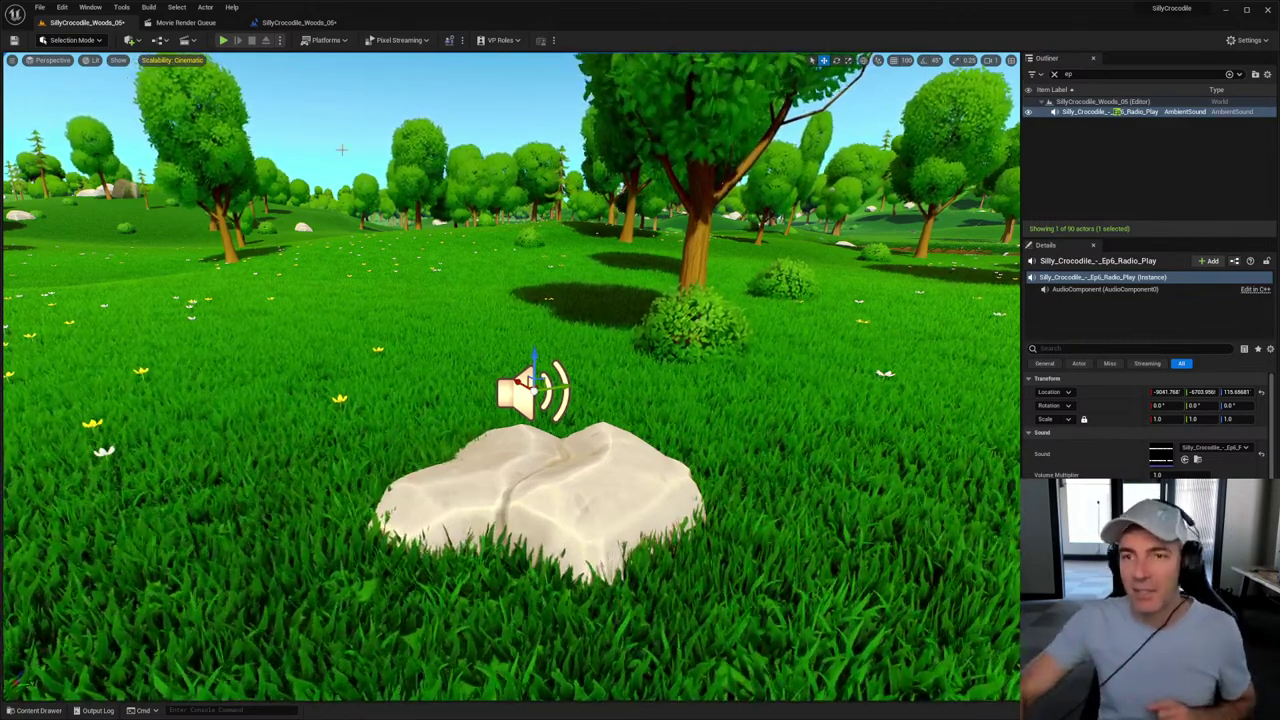
Step: Open the Level Blueprint from the Blueprints dropdown, showing the Event Graph with only Event BeginPlay
left_click(162, 41)
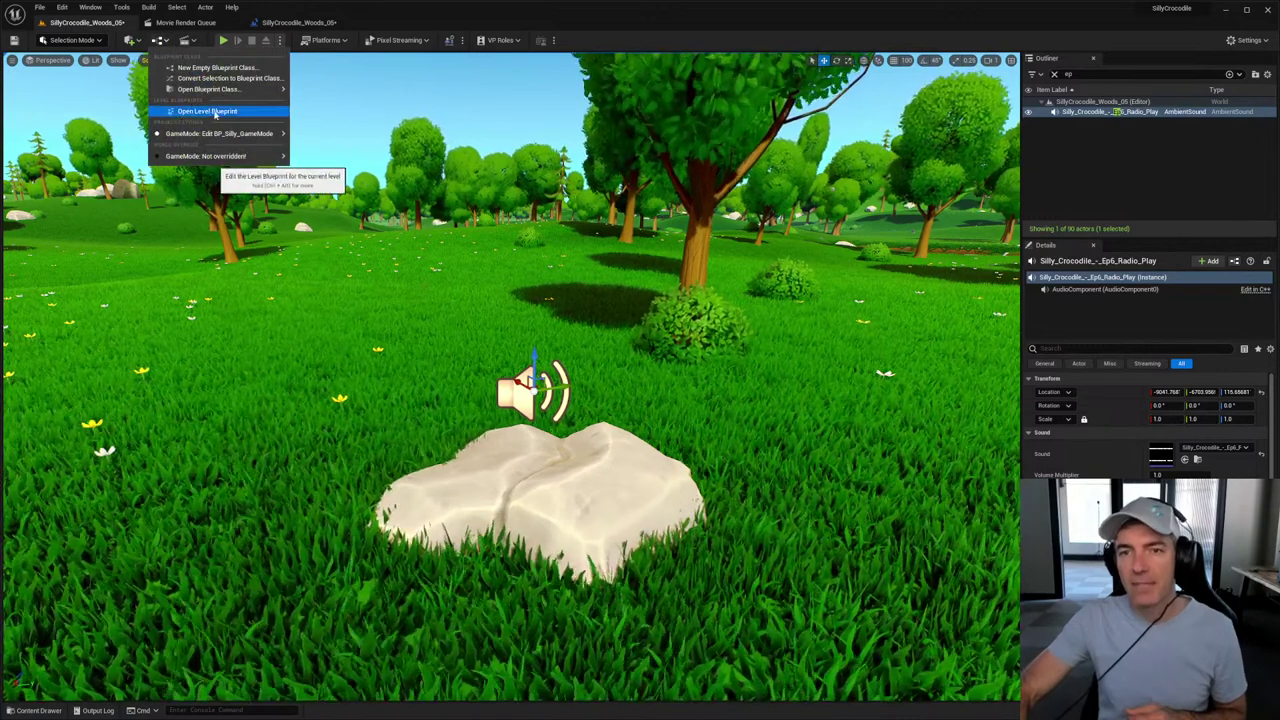
left_click(183, 112)
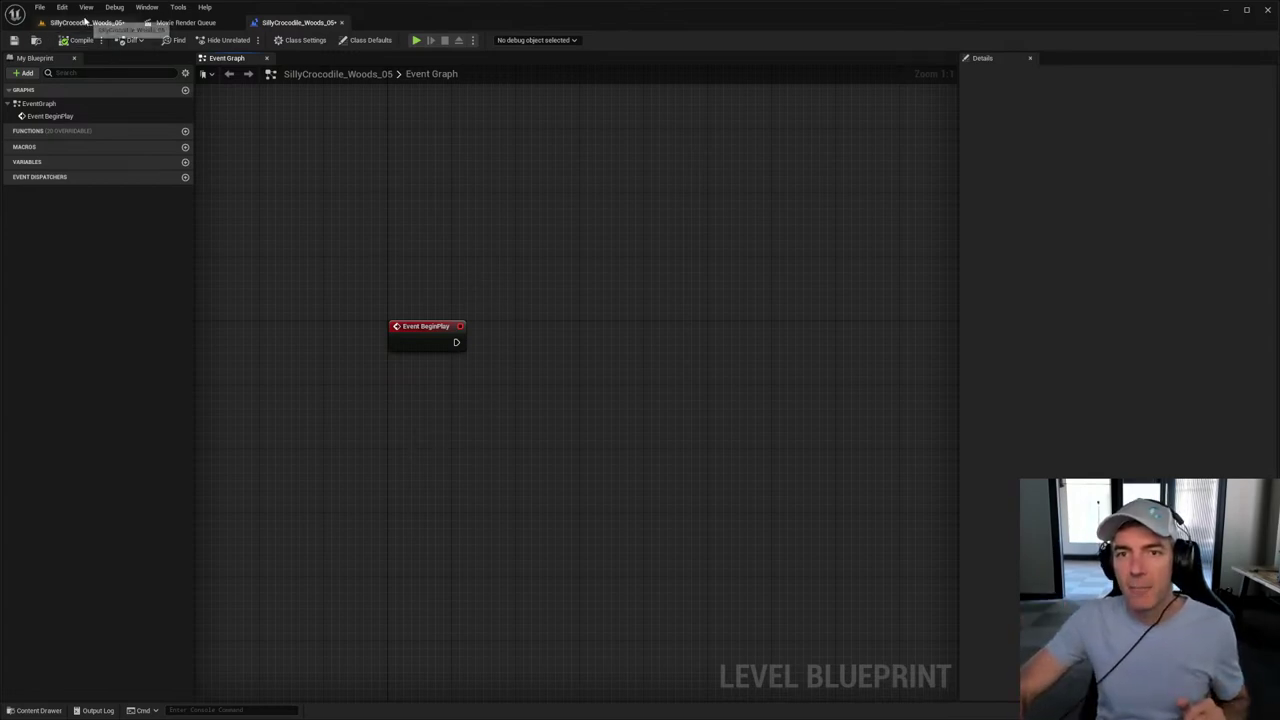
left_click(87, 22)
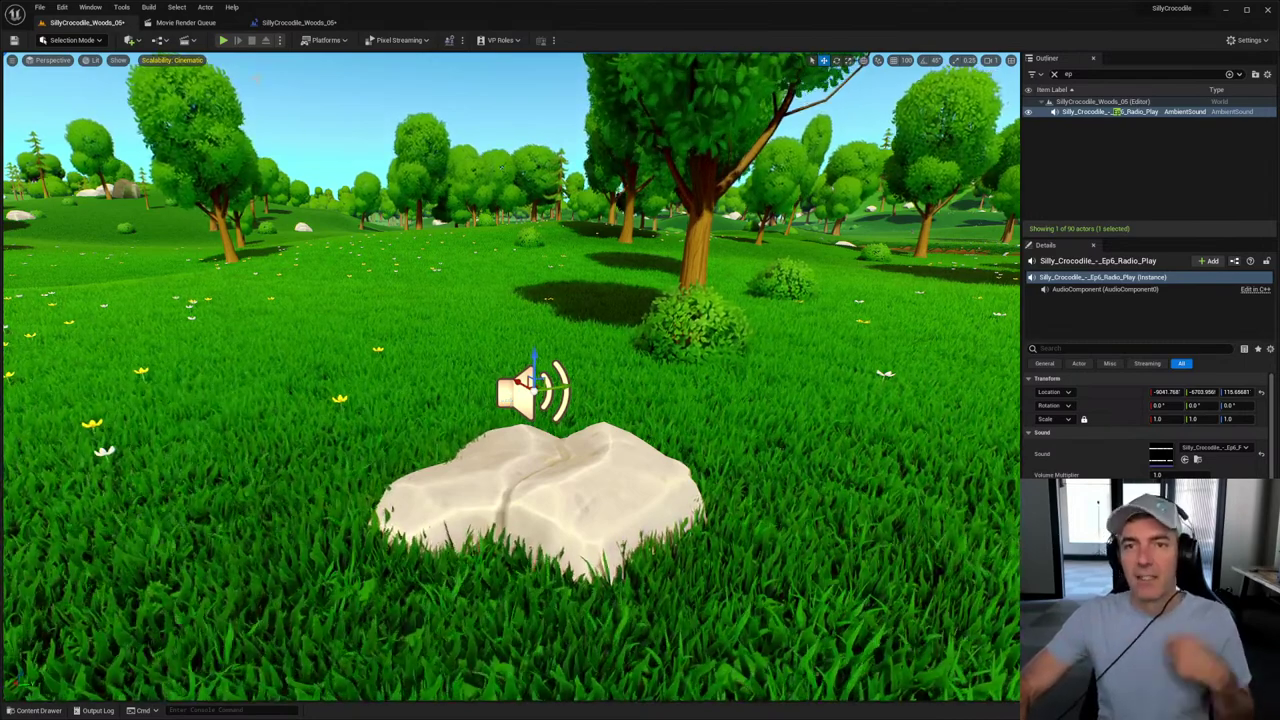
left_click(290, 22)
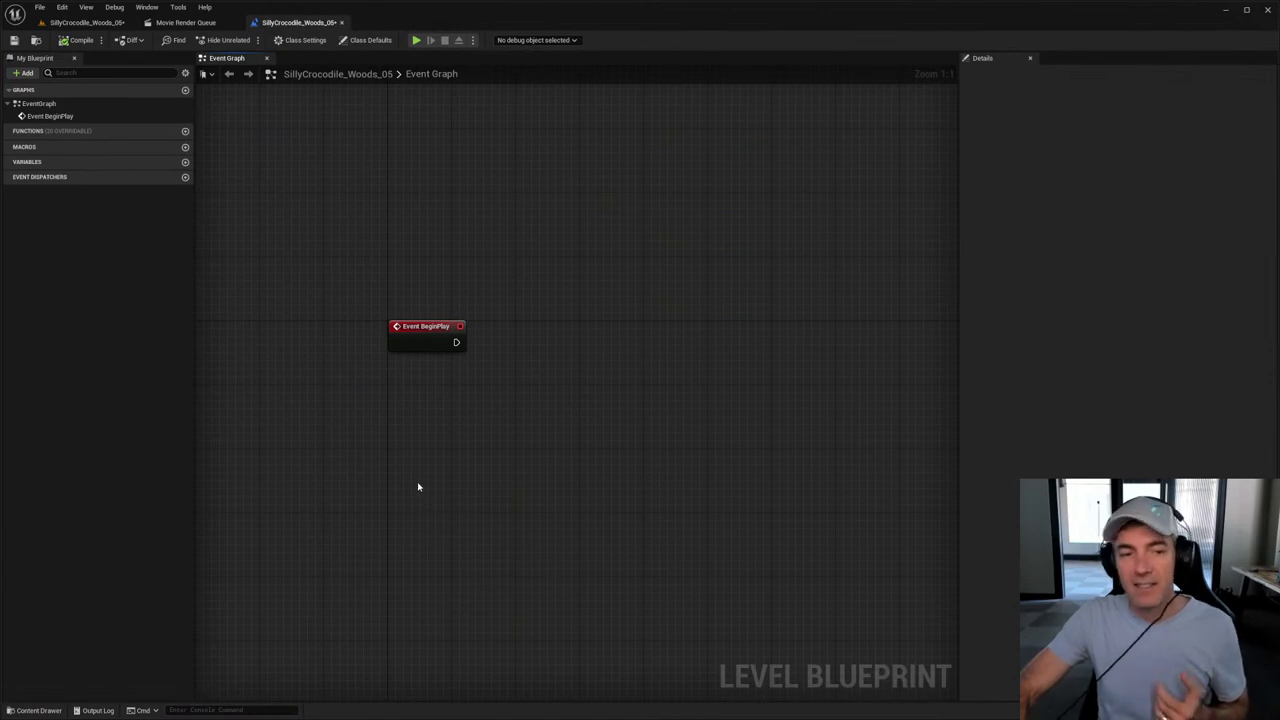
Step: Add a Silly_Crocodile_-_Ep6_Radio_Play reference node to the graph and pull a wire from it
right_click(426, 483)
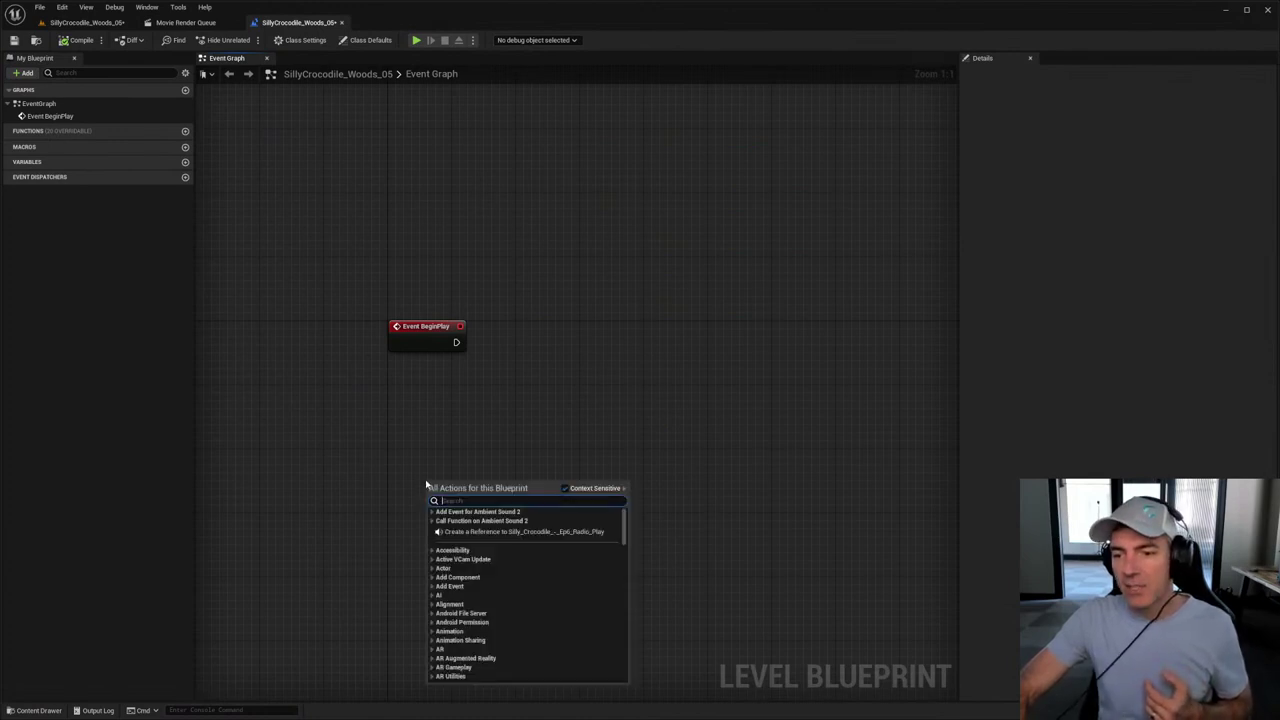
left_click(461, 532)
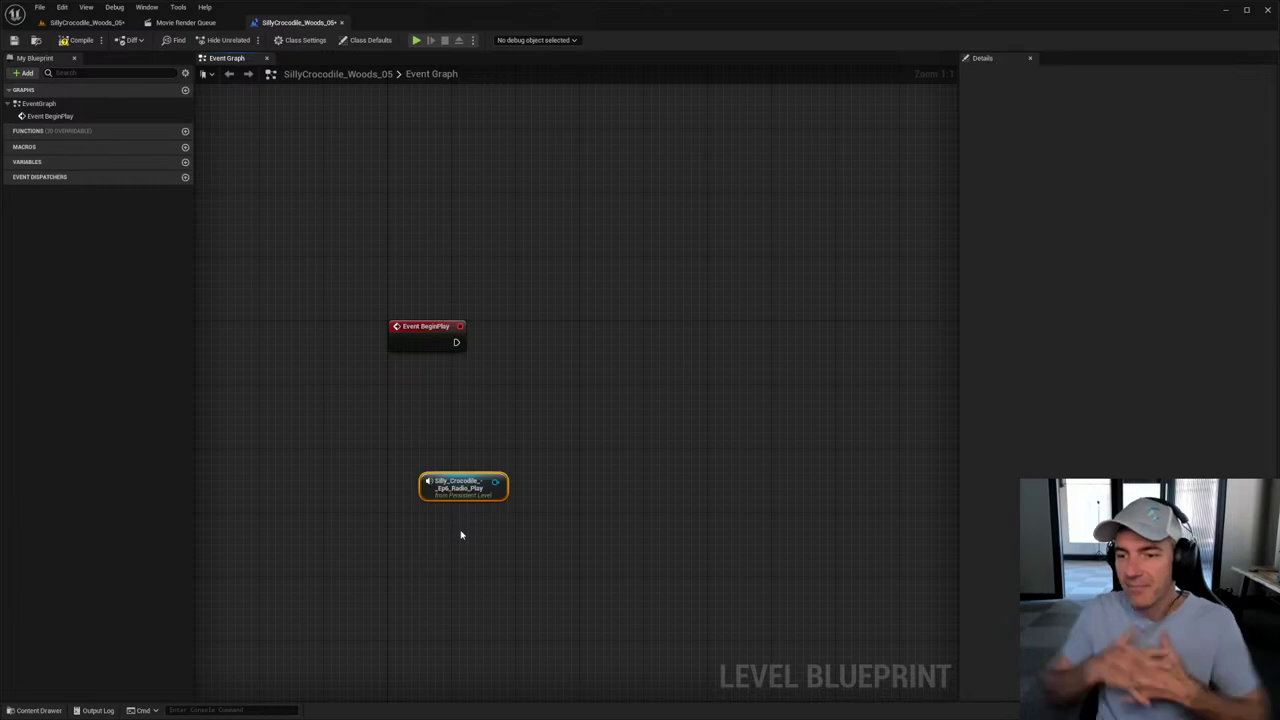
left_click_drag(473, 486, 436, 487)
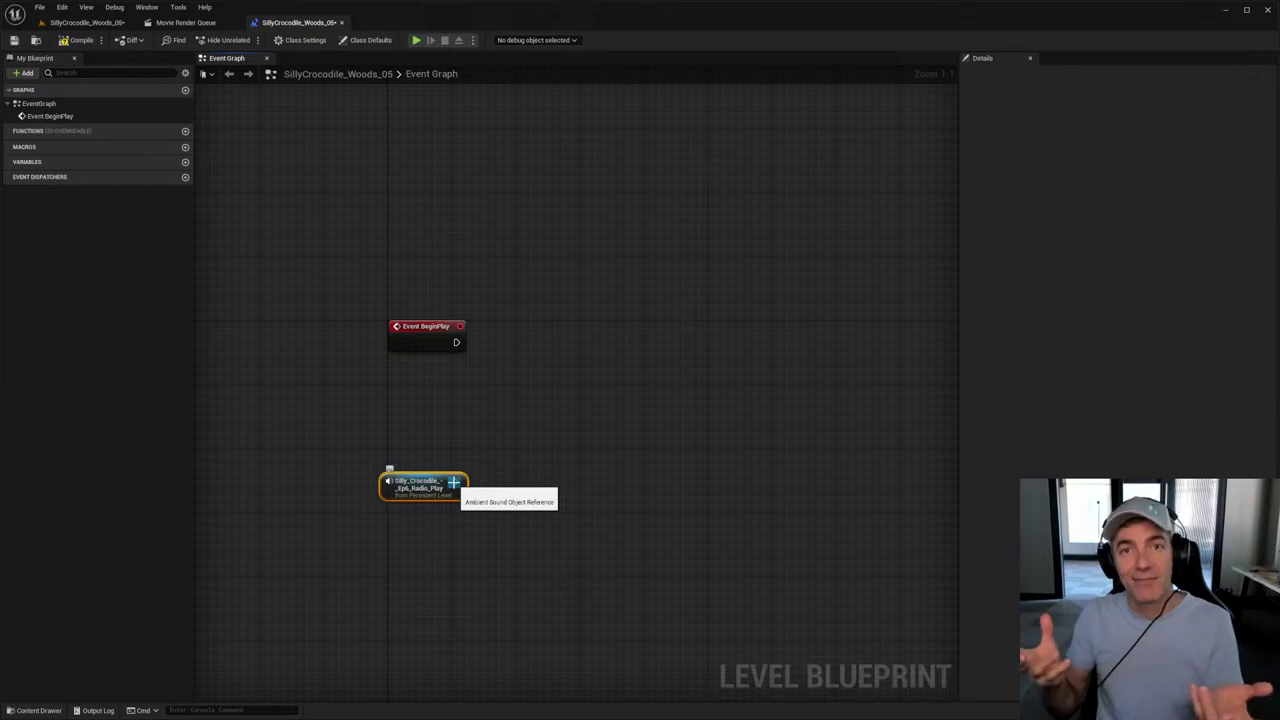
left_click_drag(454, 482, 690, 381)
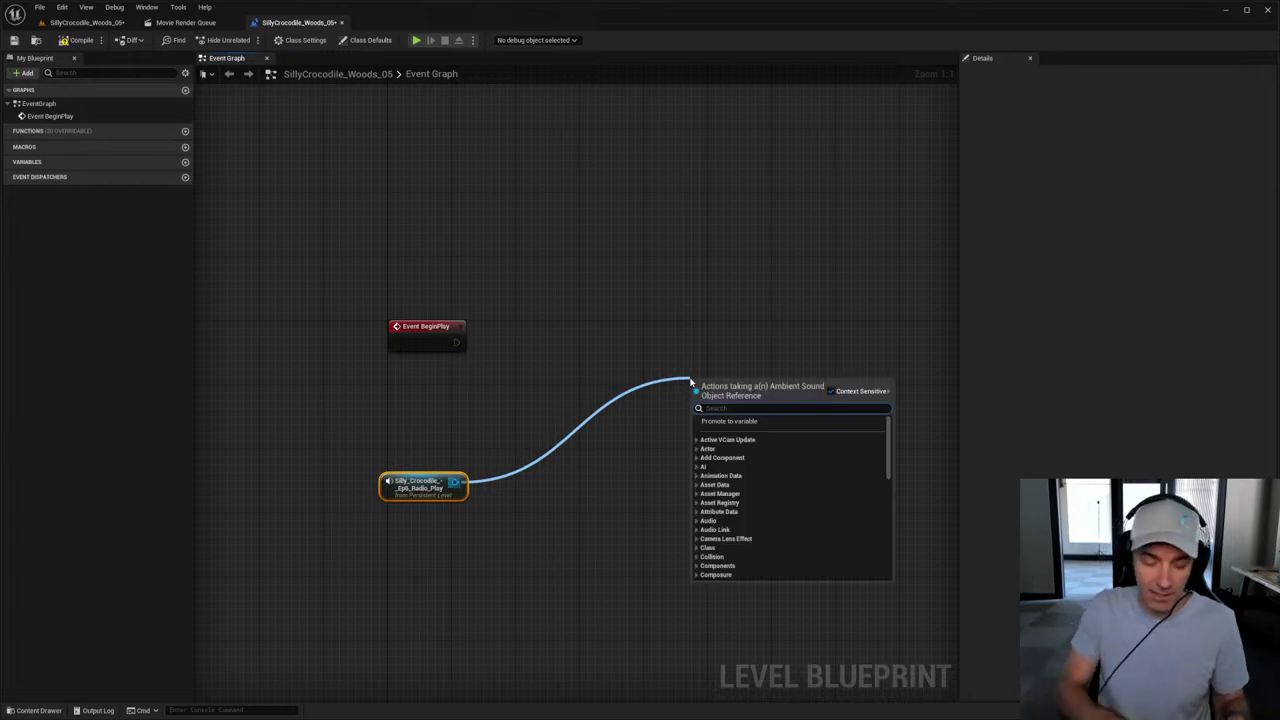
Step: Add a Play (AudioComponent) node for the radio actor's Audio Component
type("play")
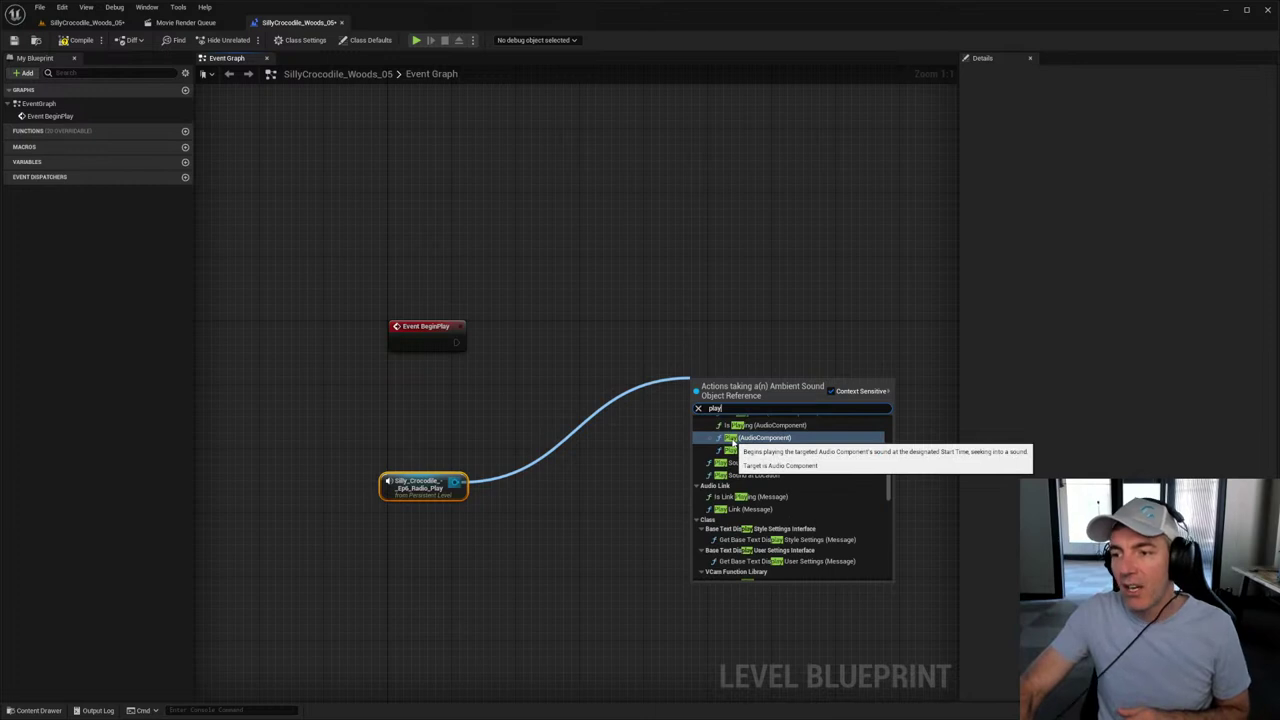
left_click(734, 438)
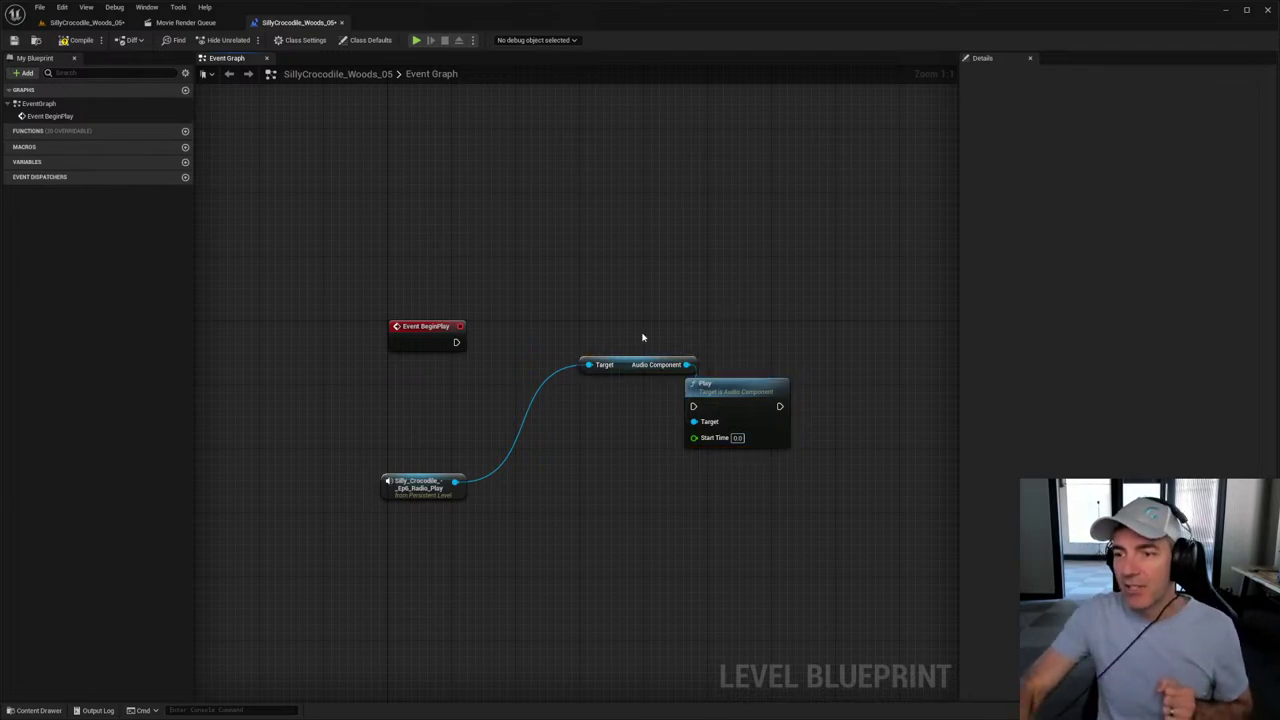
left_click_drag(628, 363, 543, 485)
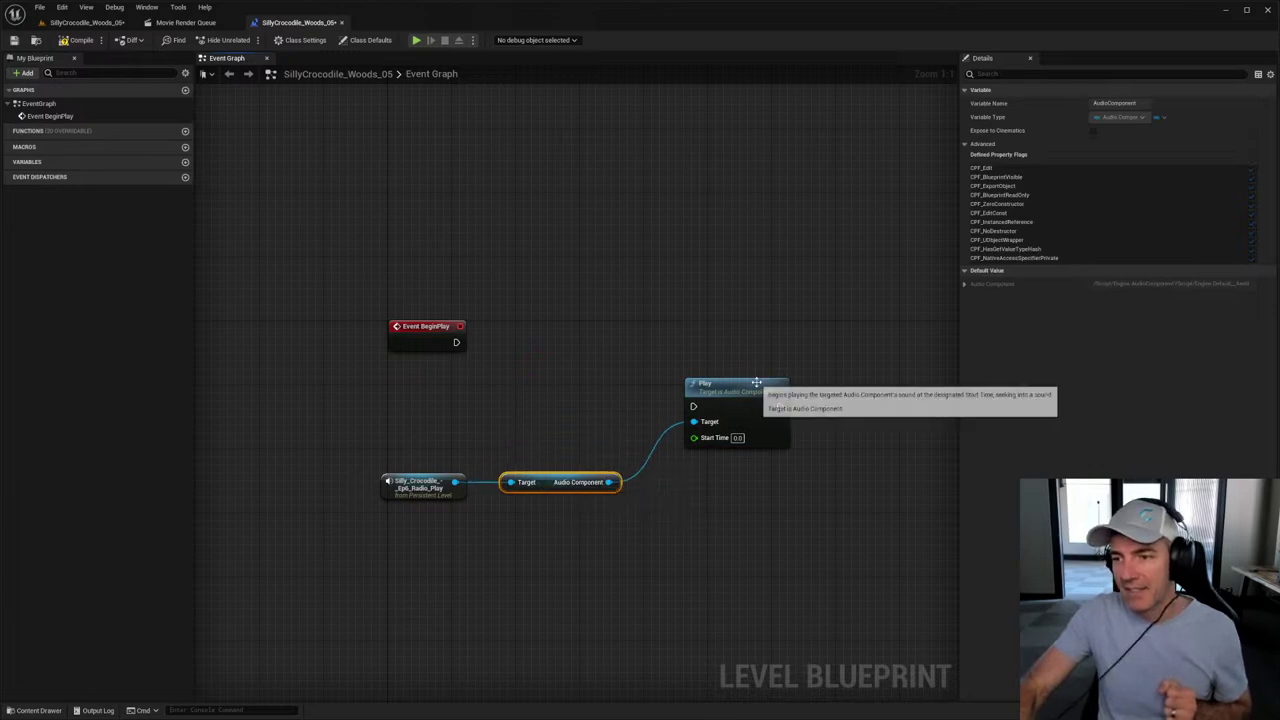
left_click_drag(758, 389, 735, 445)
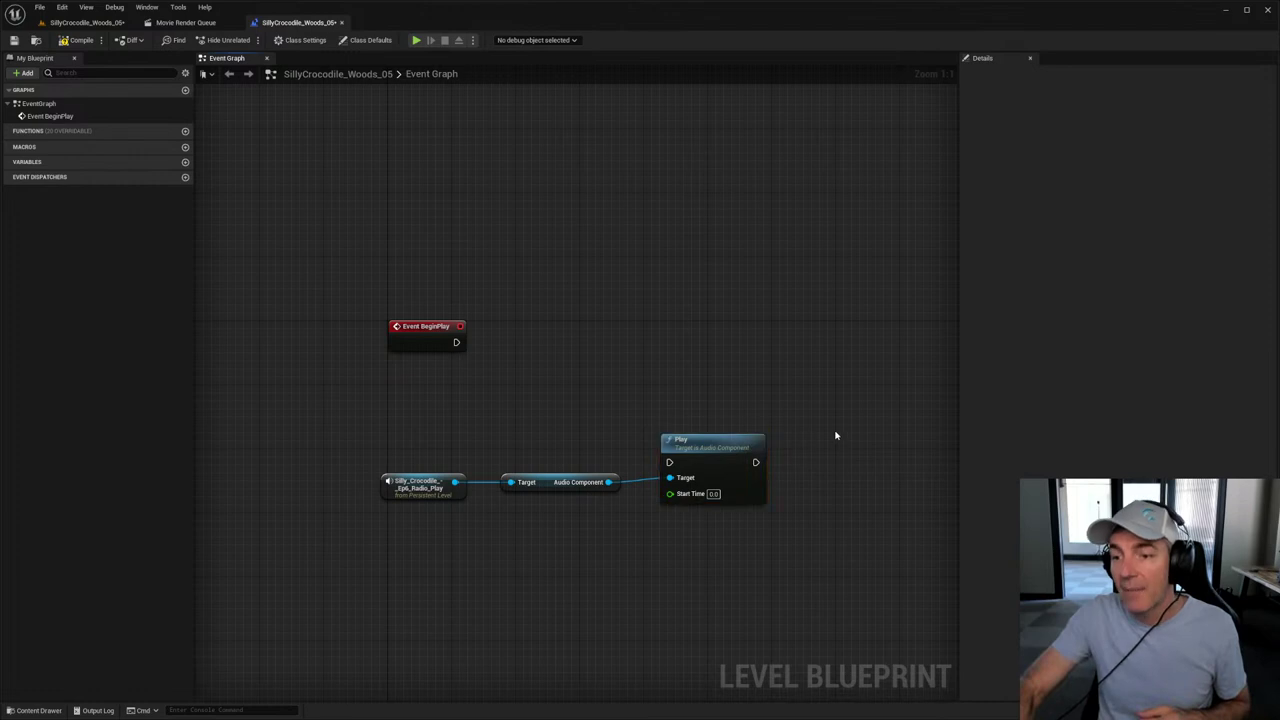
Step: Align the three sound nodes and wire Event BeginPlay's exec pin into the Play node
left_click_drag(834, 434, 331, 540)
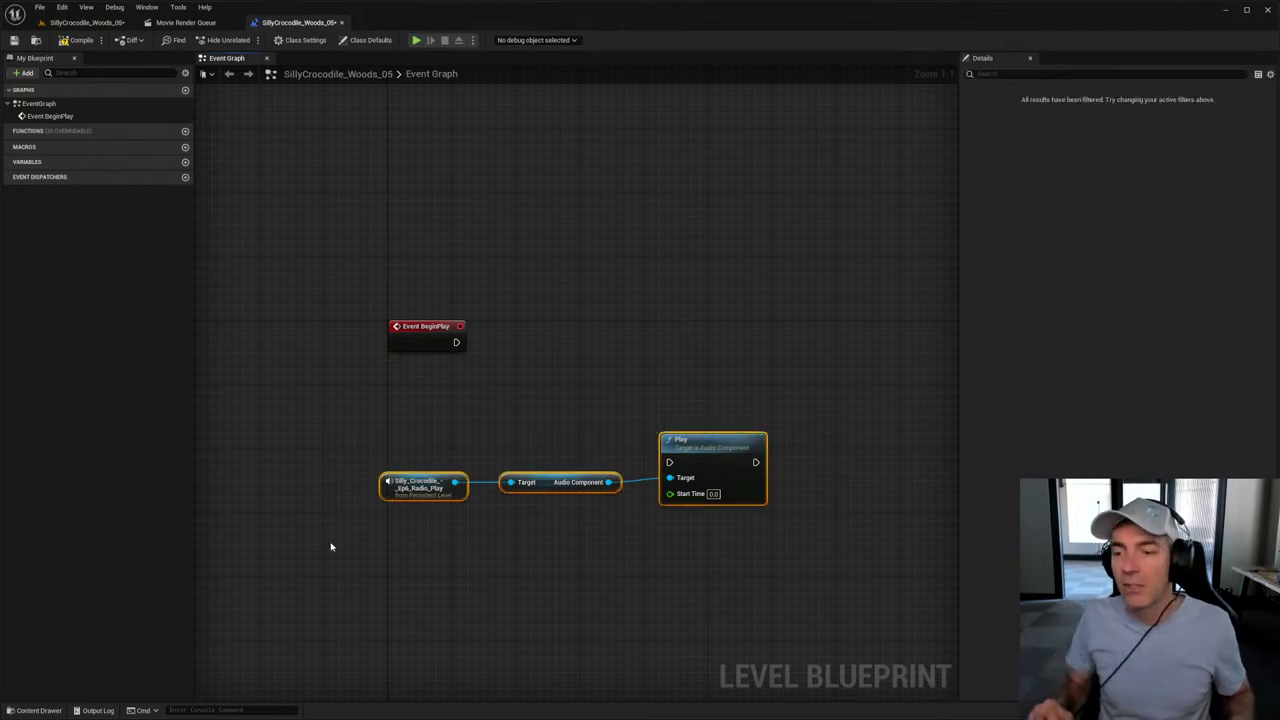
key("q")
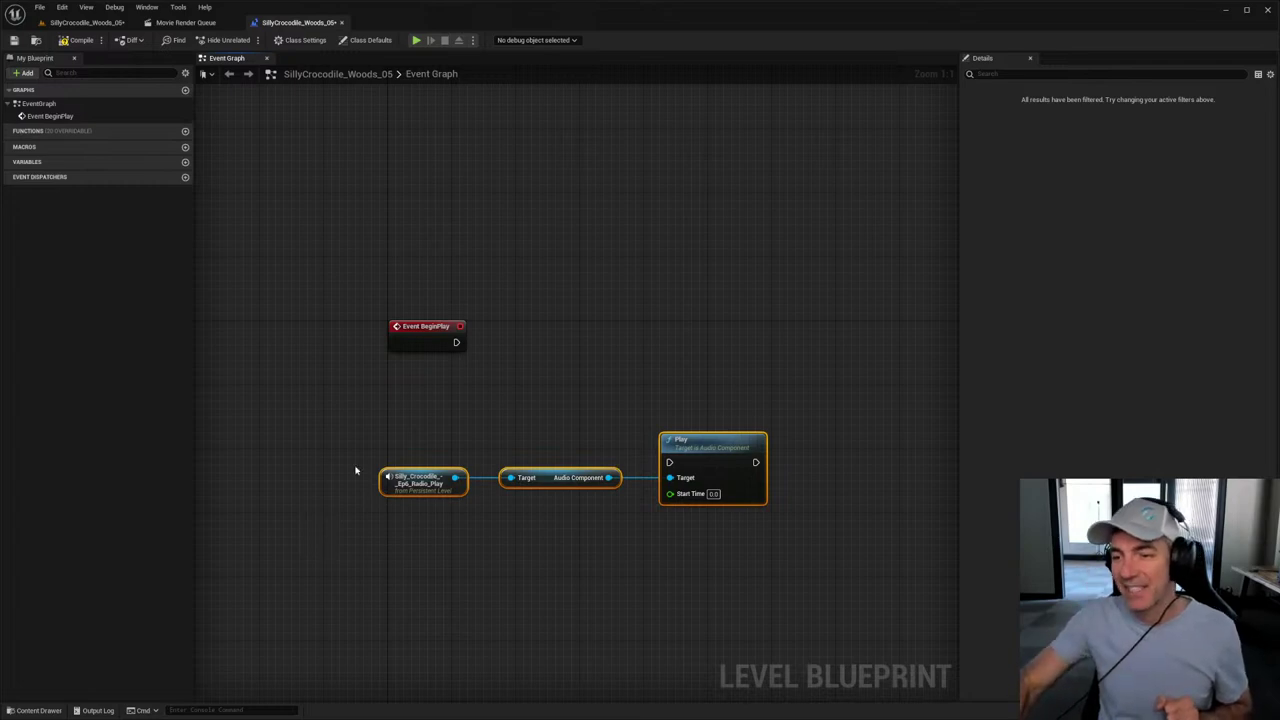
left_click_drag(712, 456, 614, 336)
left_click(608, 326)
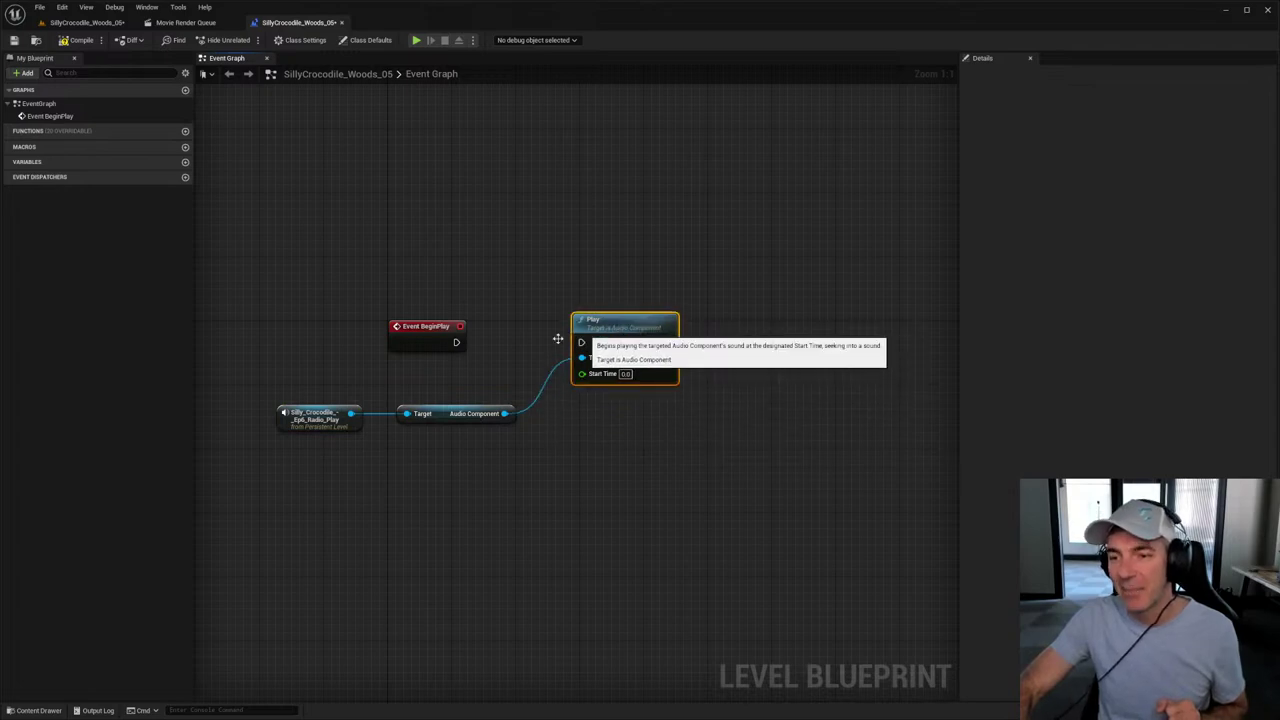
left_click_drag(456, 342, 581, 342)
left_click_drag(504, 413, 581, 357)
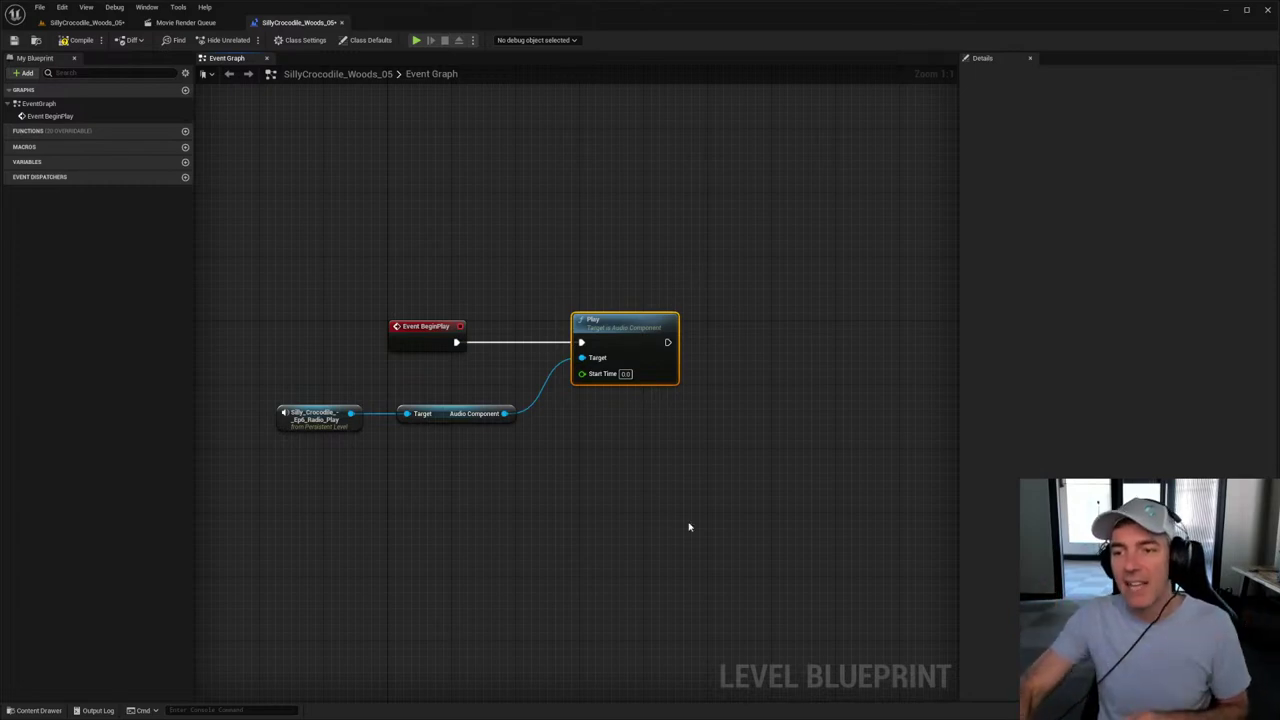
Step: Compile the level blueprint and shift the Play, Audio Component and radio reference nodes right
left_click(77, 40)
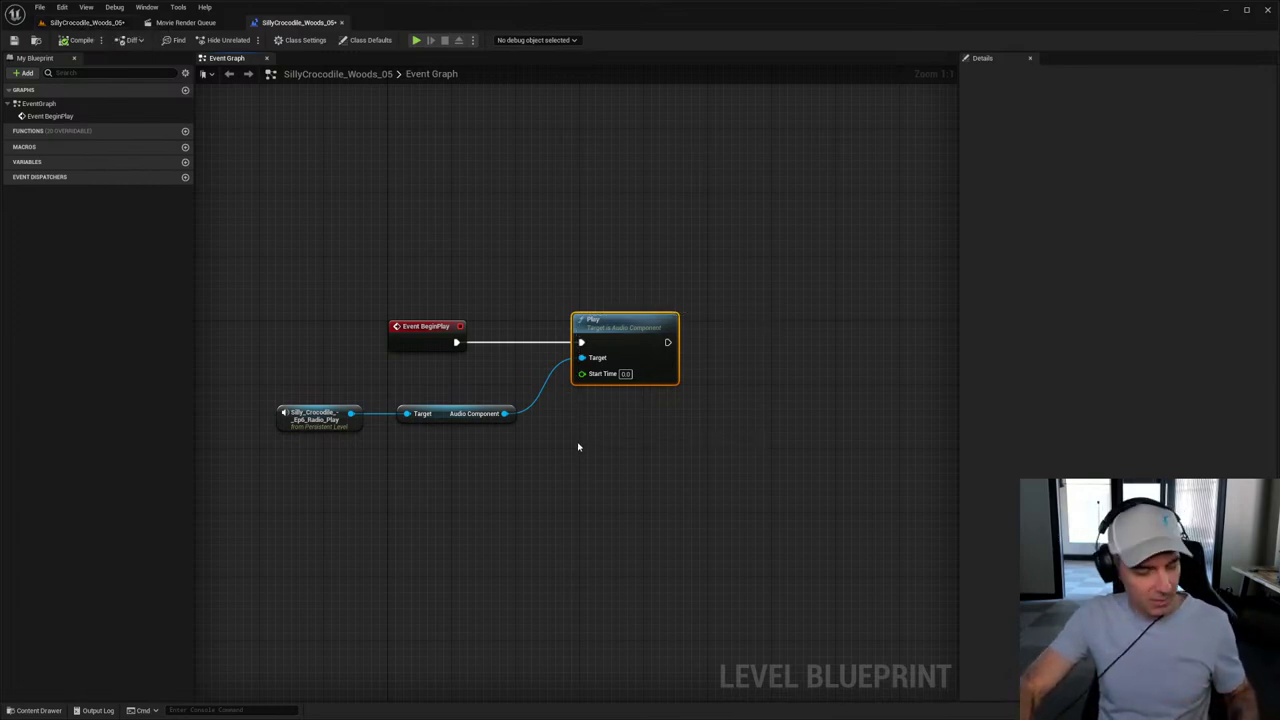
left_click_drag(600, 435, 139, 512)
right_click_drag(728, 448, 571, 460)
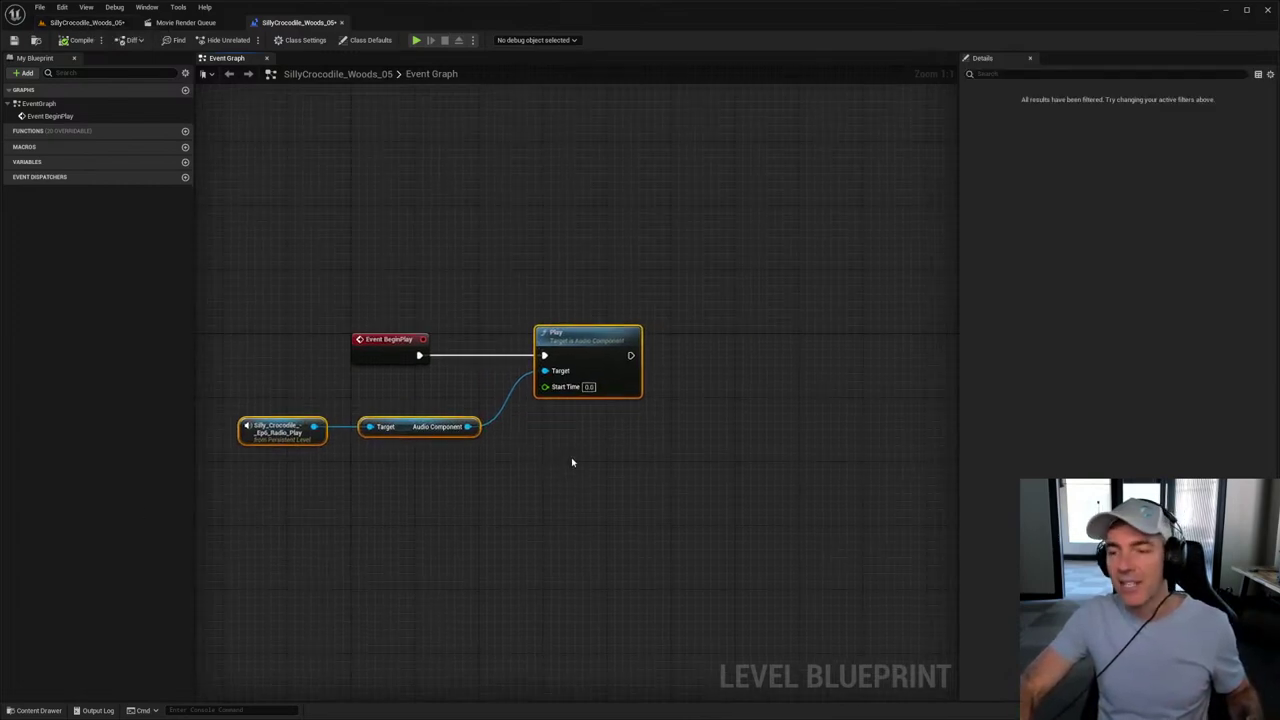
left_click_drag(594, 352, 787, 352)
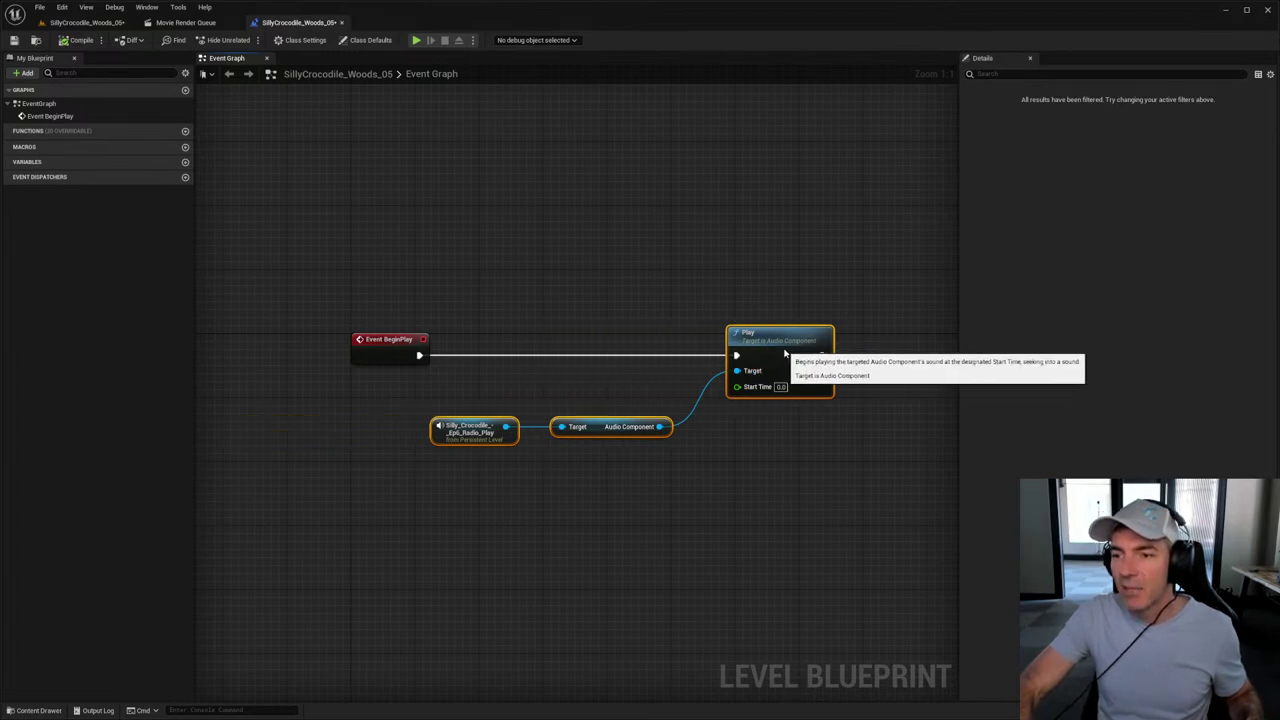
left_click(432, 341)
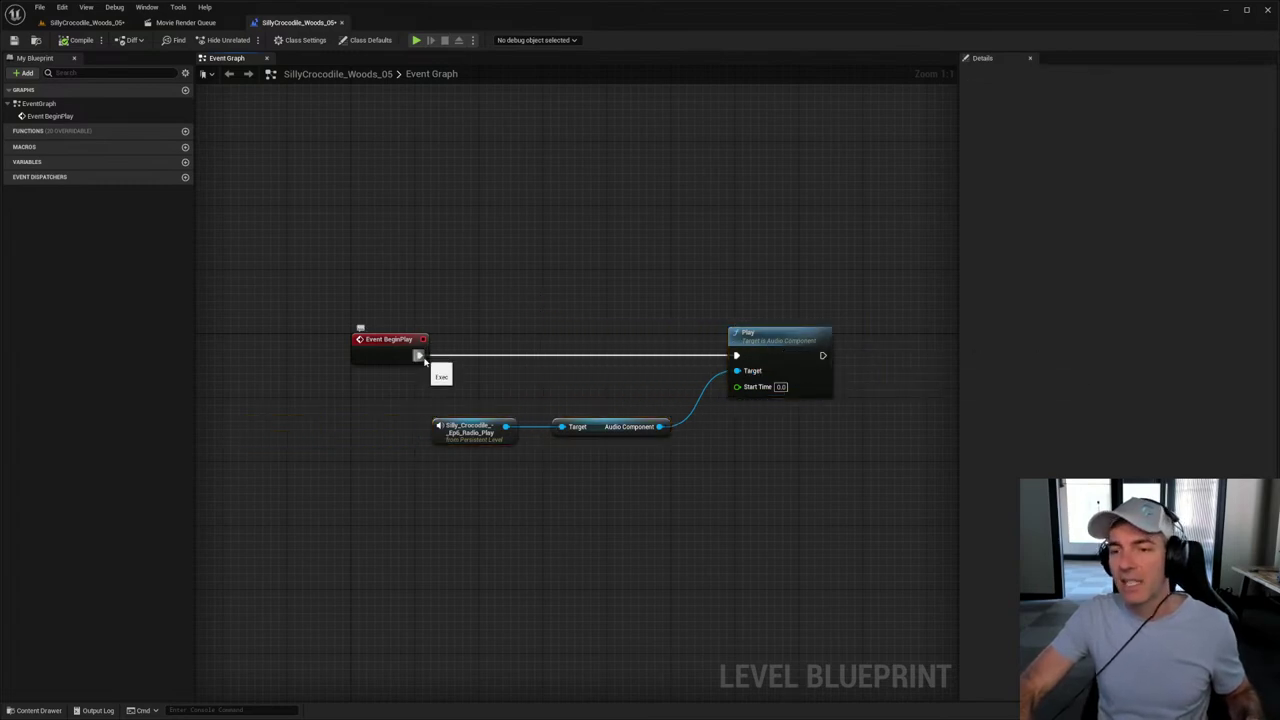
Step: Insert a Delay node between Event BeginPlay and the Play node
left_click_drag(418, 355, 527, 358)
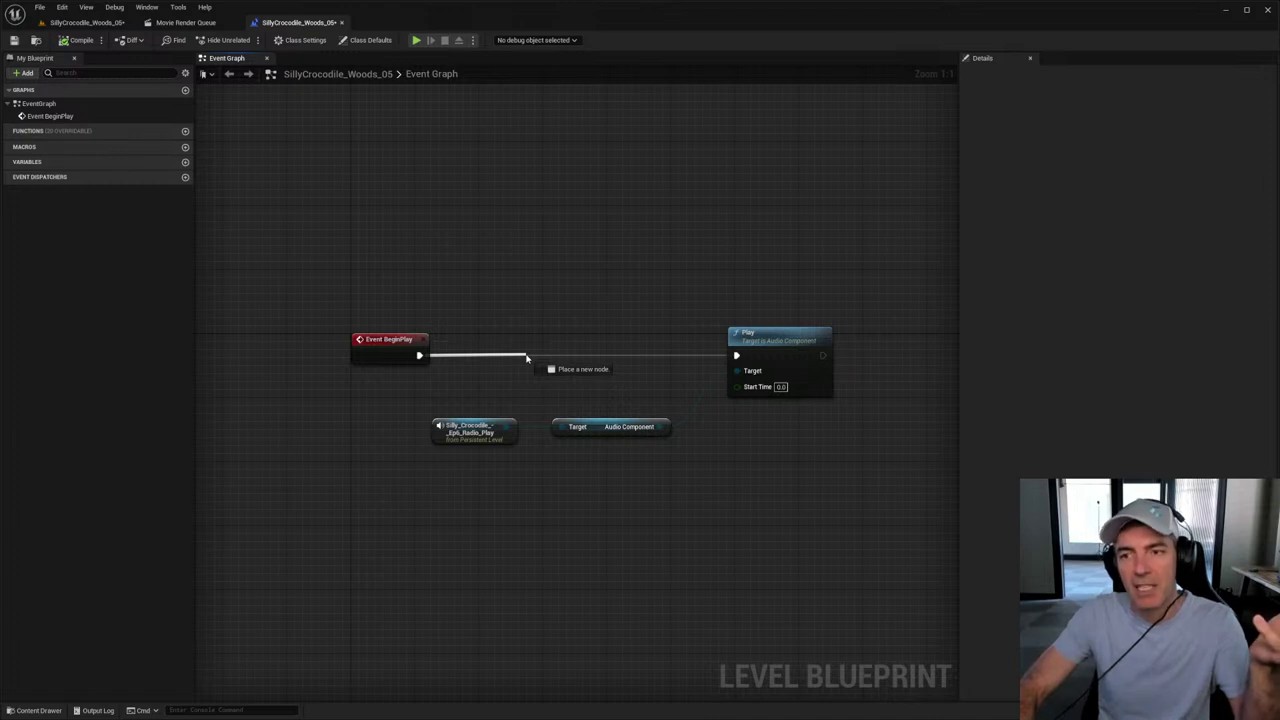
left_click_drag(527, 358, 527, 358)
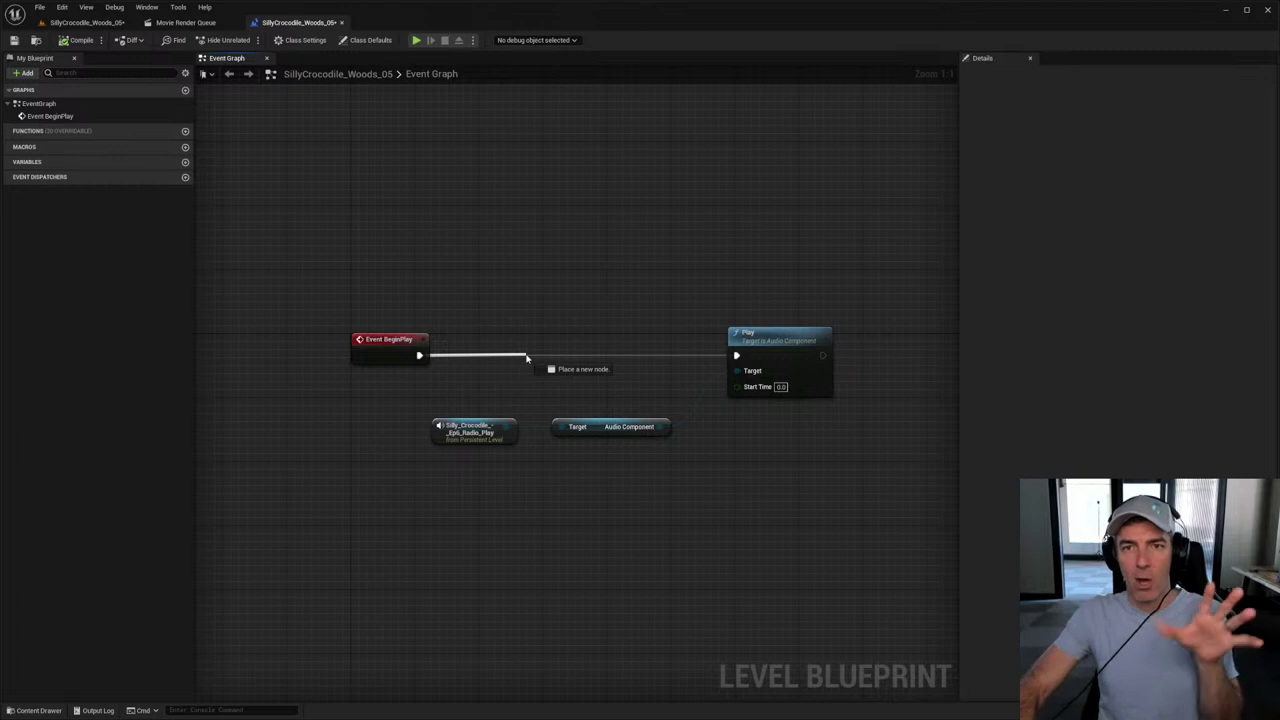
left_click_drag(527, 358, 527, 358)
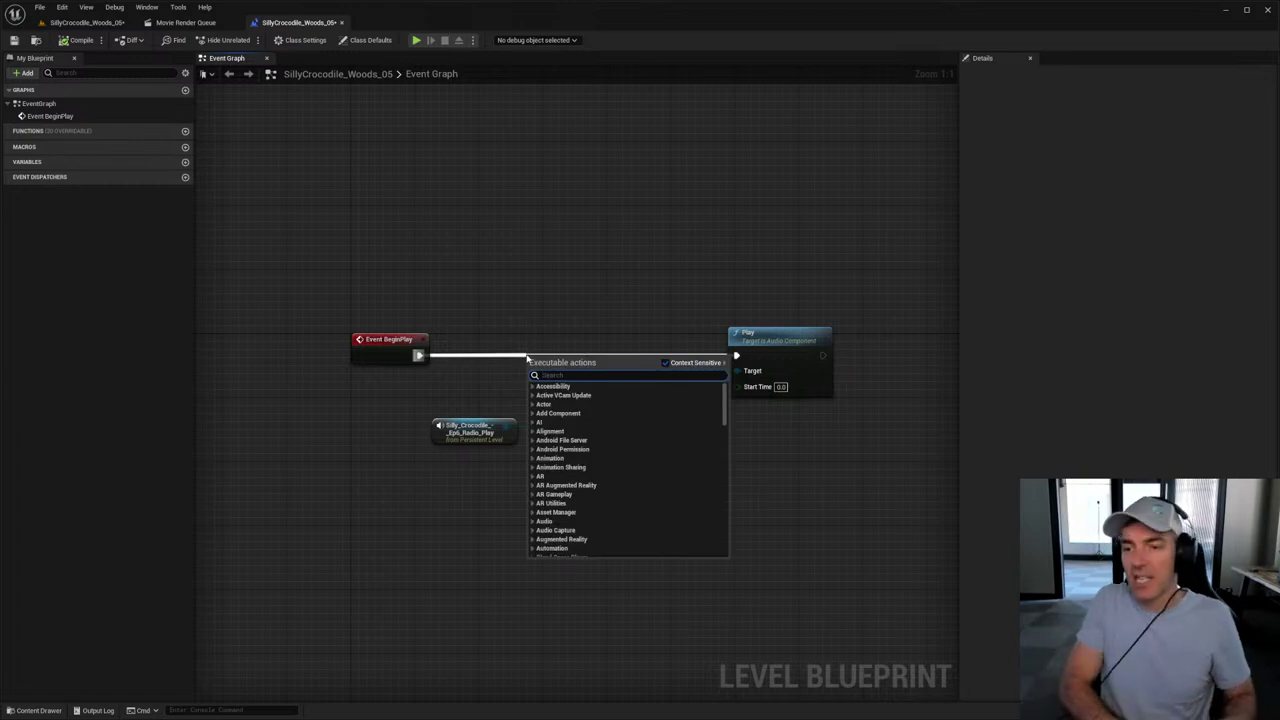
type("delay")
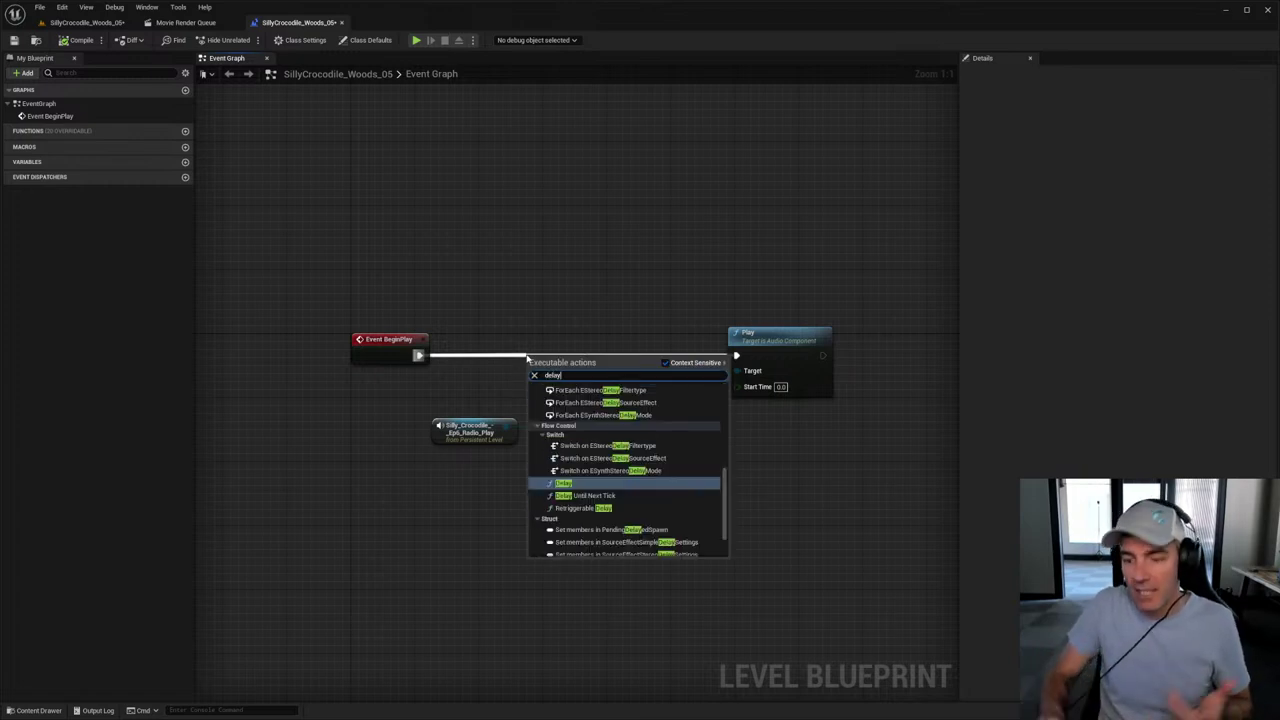
key("Return")
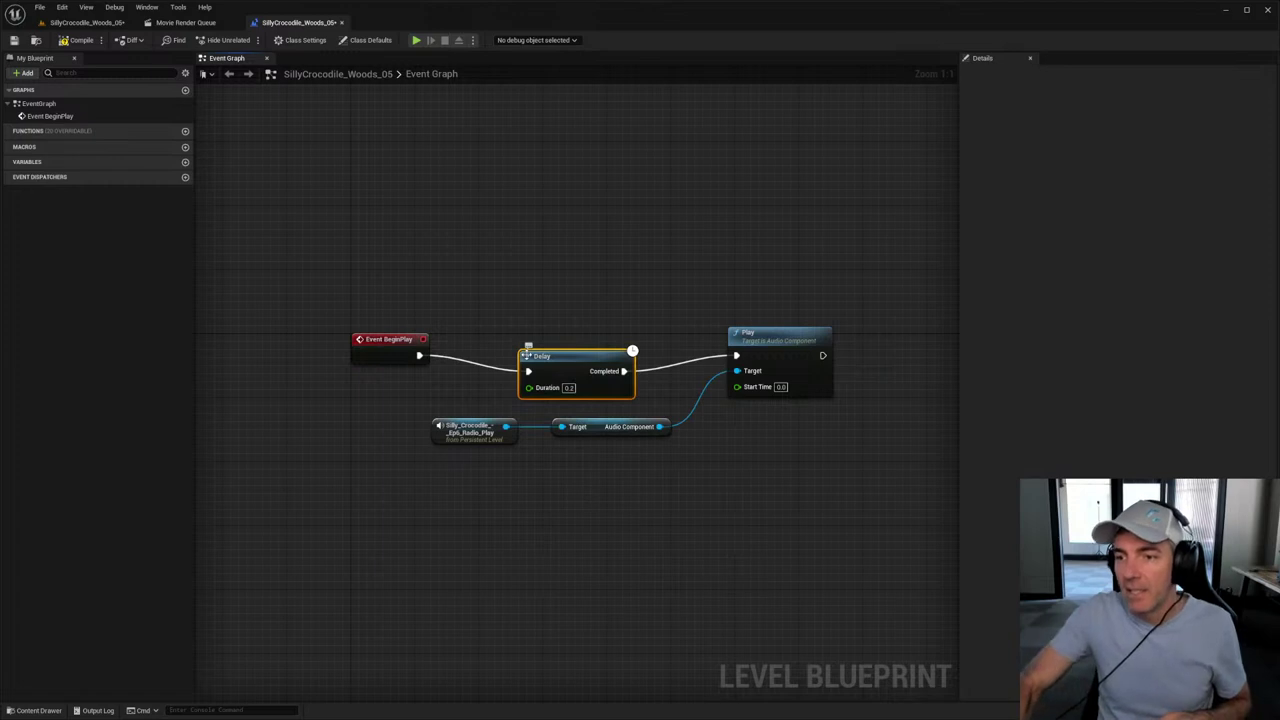
left_click_drag(568, 364, 568, 348)
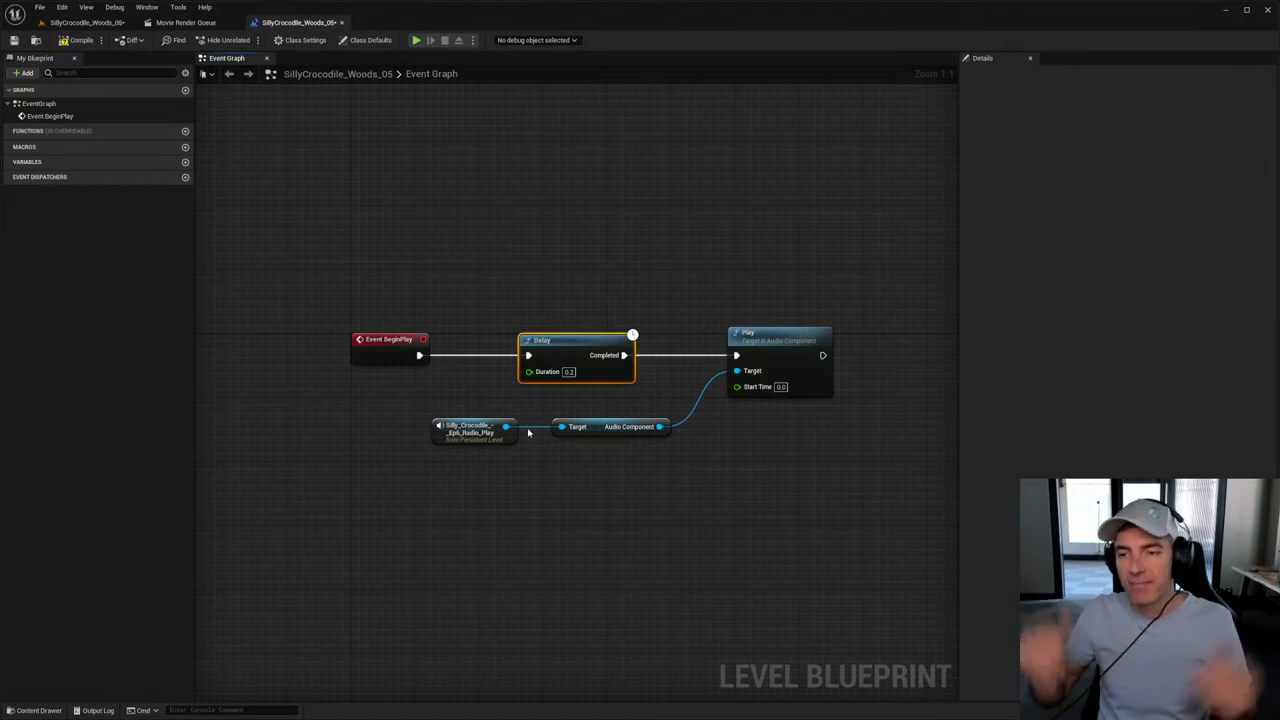
Step: Set the Delay node's Duration to 15 seconds
left_click(569, 371)
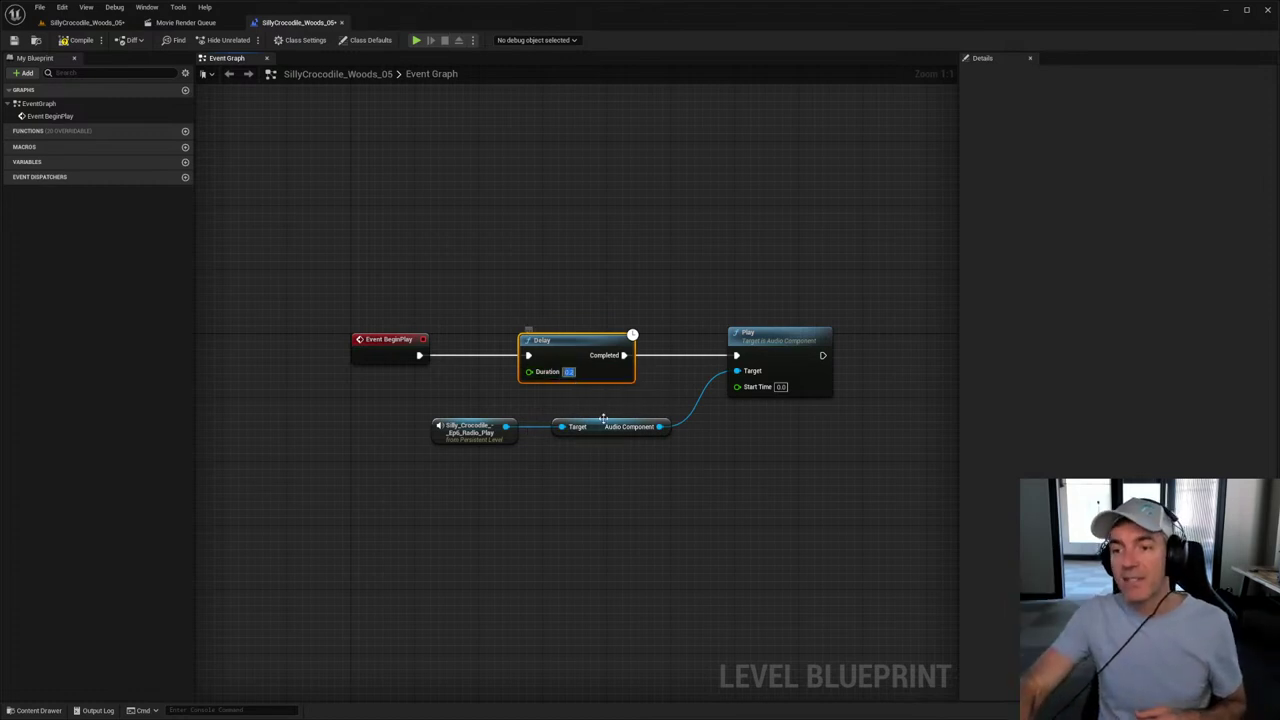
type("1.5")
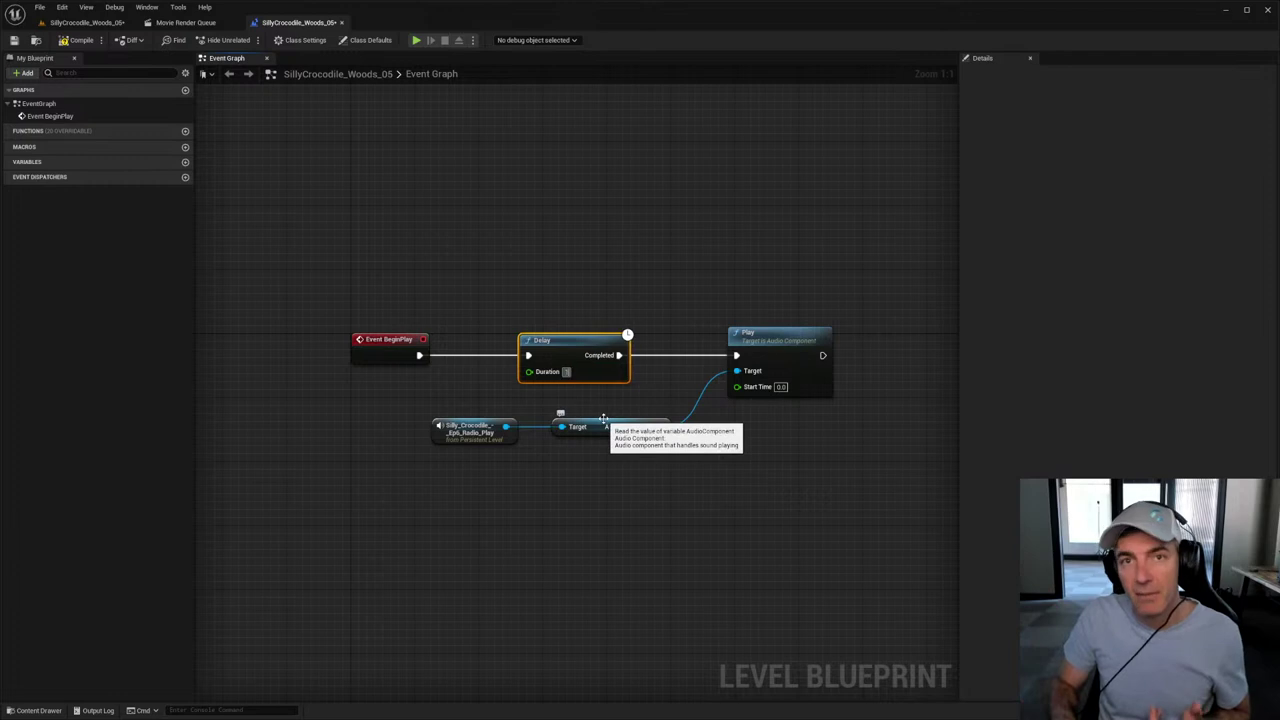
key("Return")
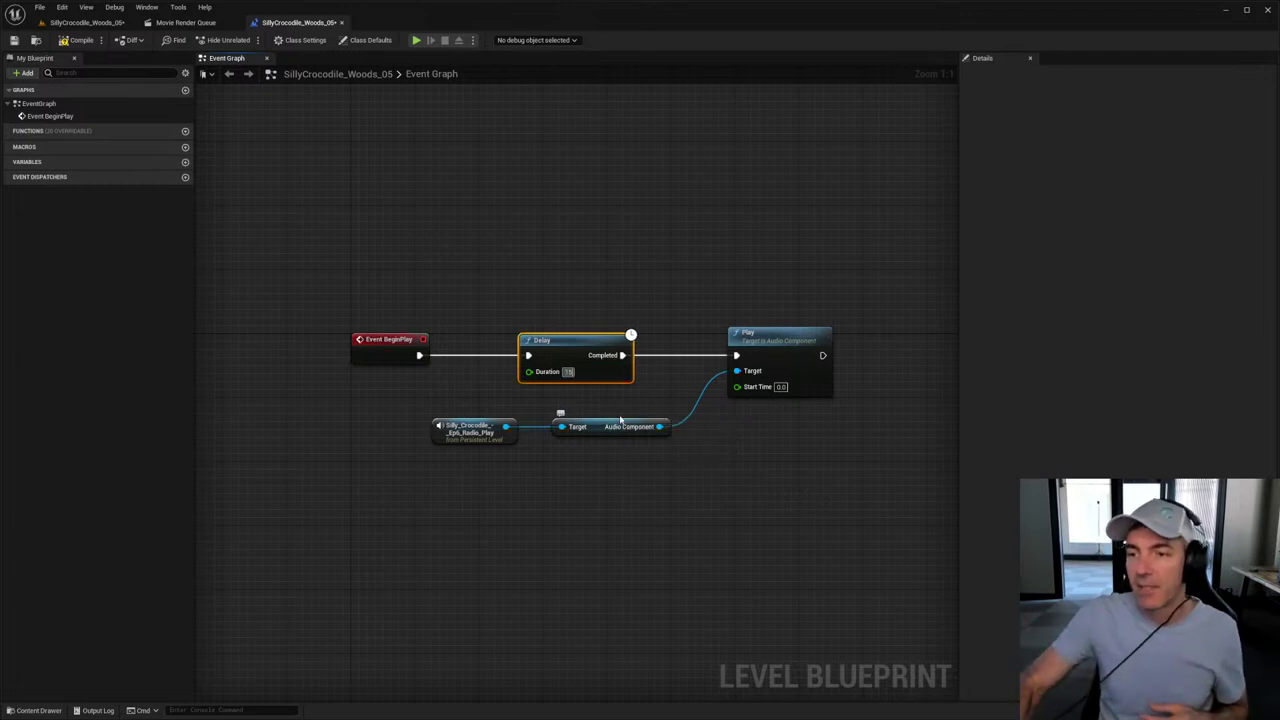
left_click(506, 386)
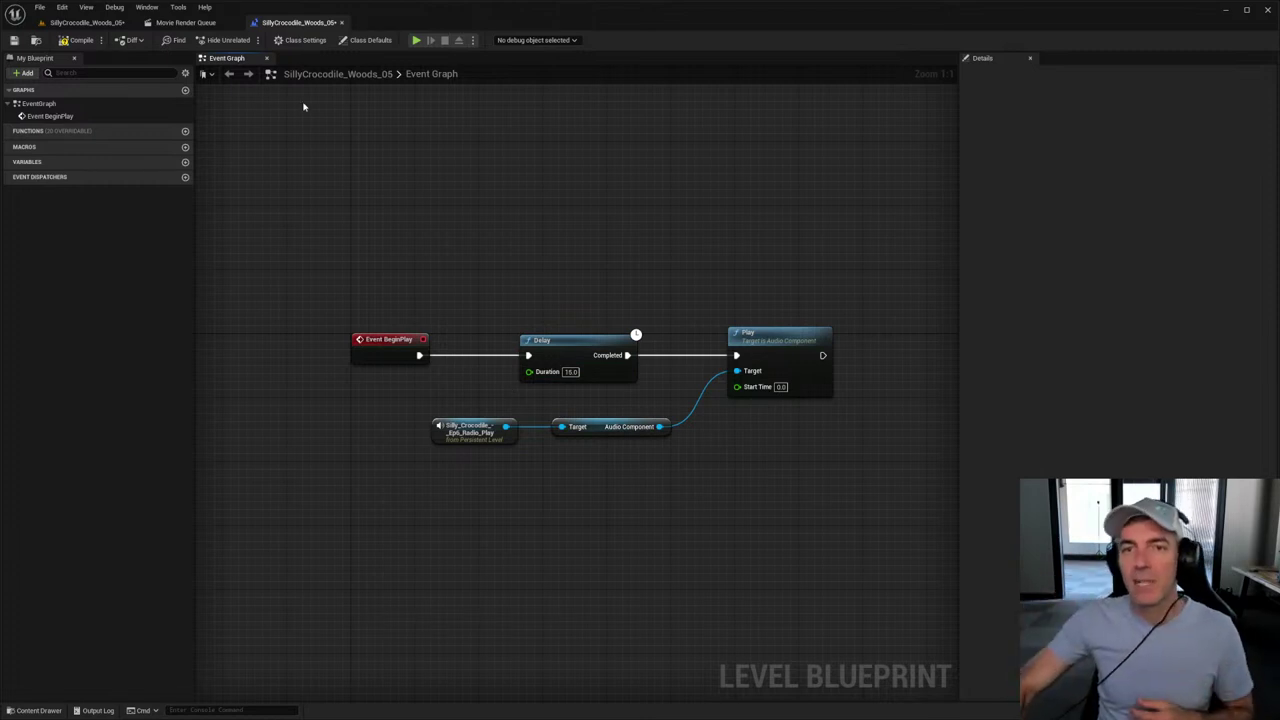
Step: Save the level blueprint and give the forest level a quick Play-in-Editor test
left_click(13, 42)
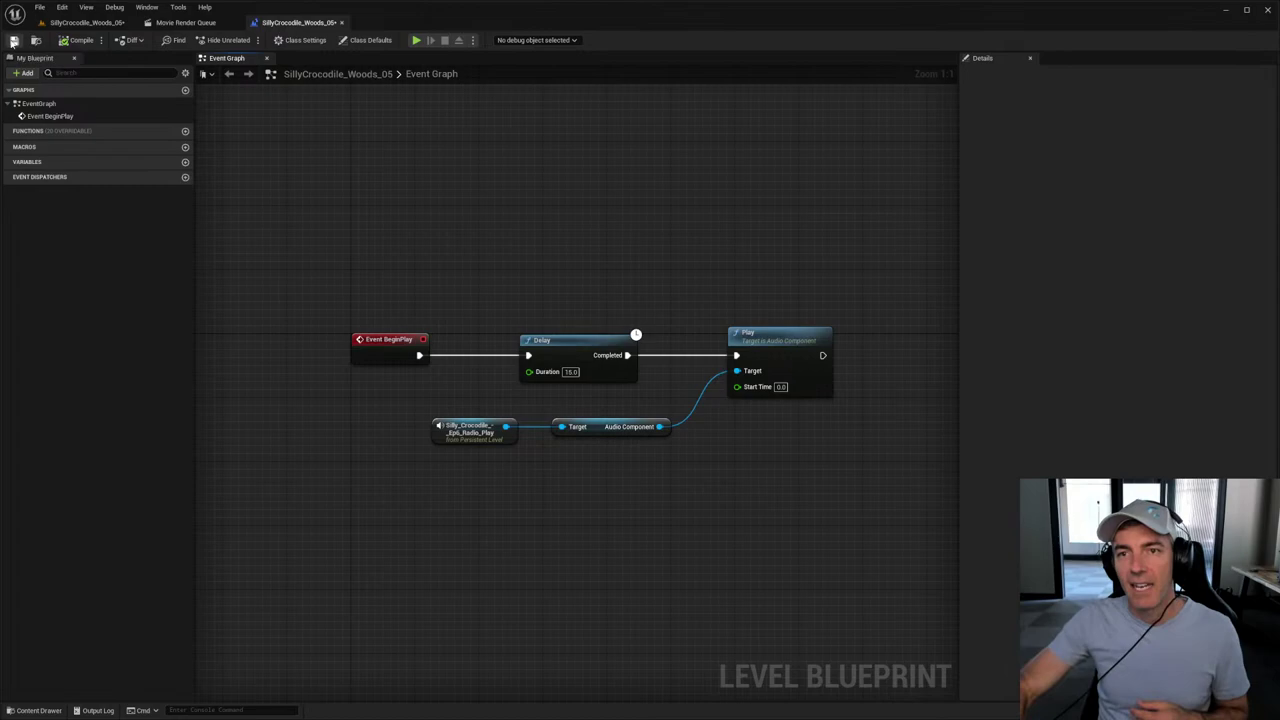
left_click(88, 22)
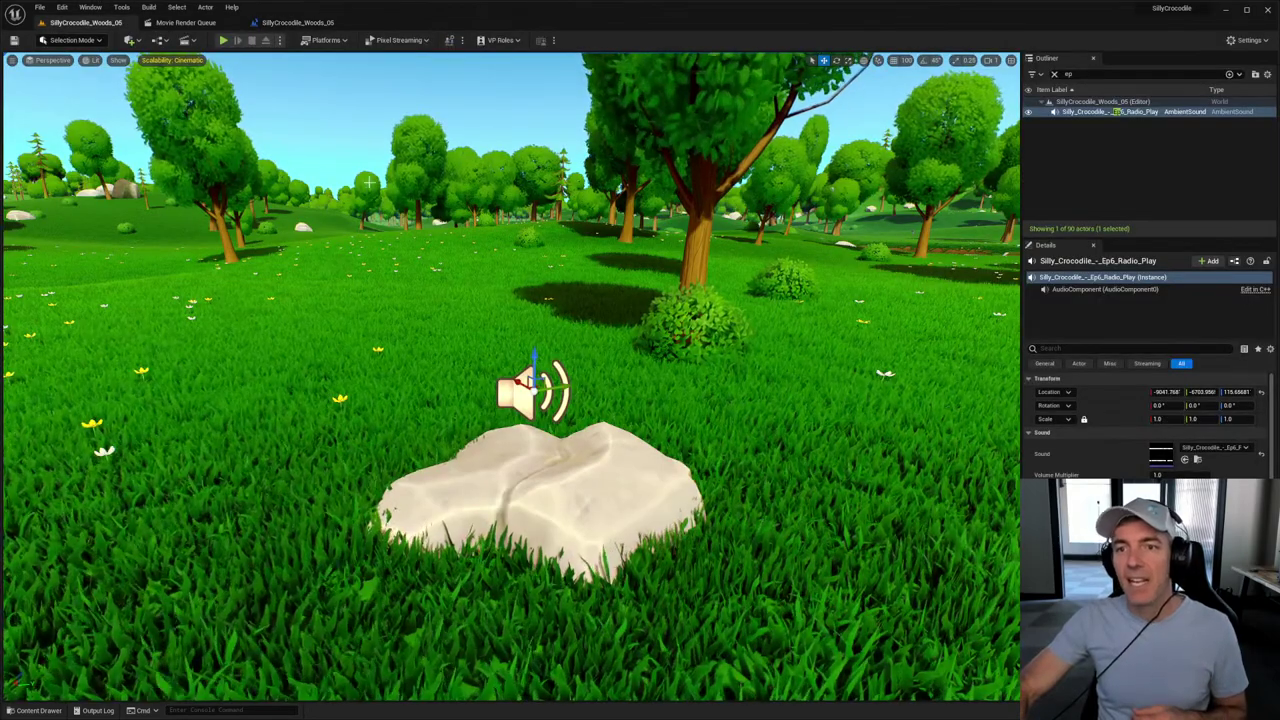
left_click(226, 41)
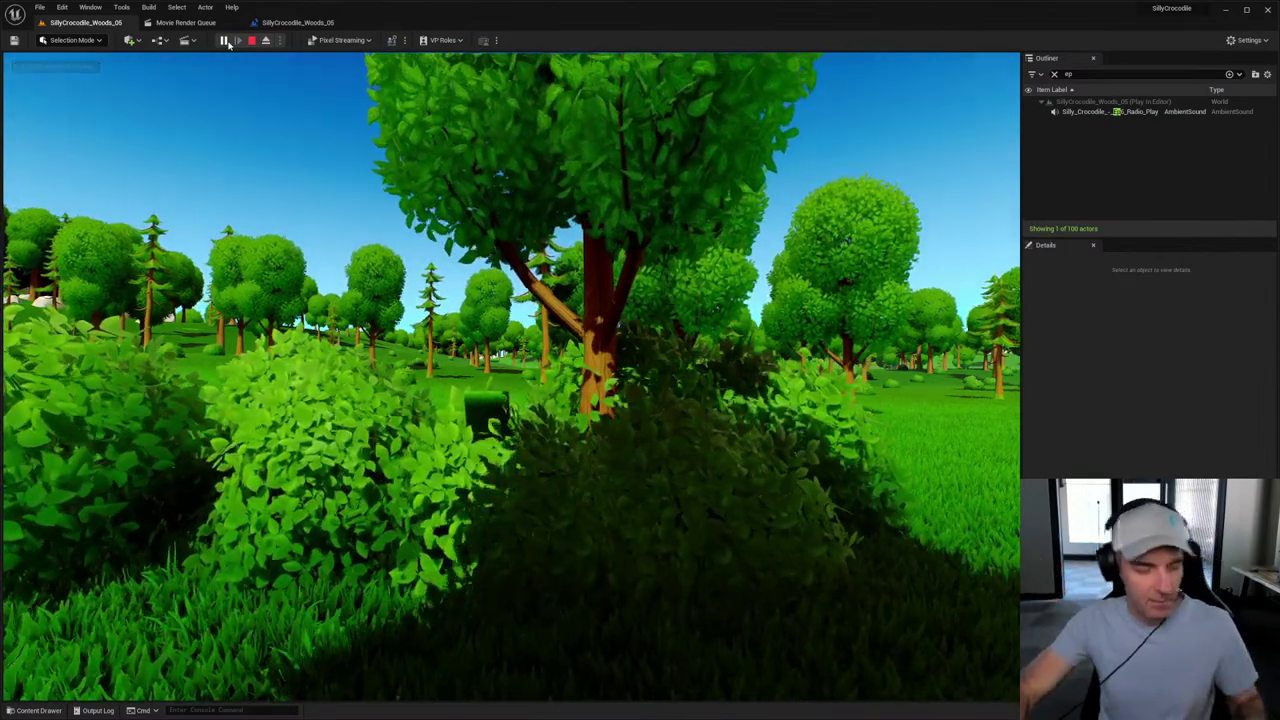
key("Escape")
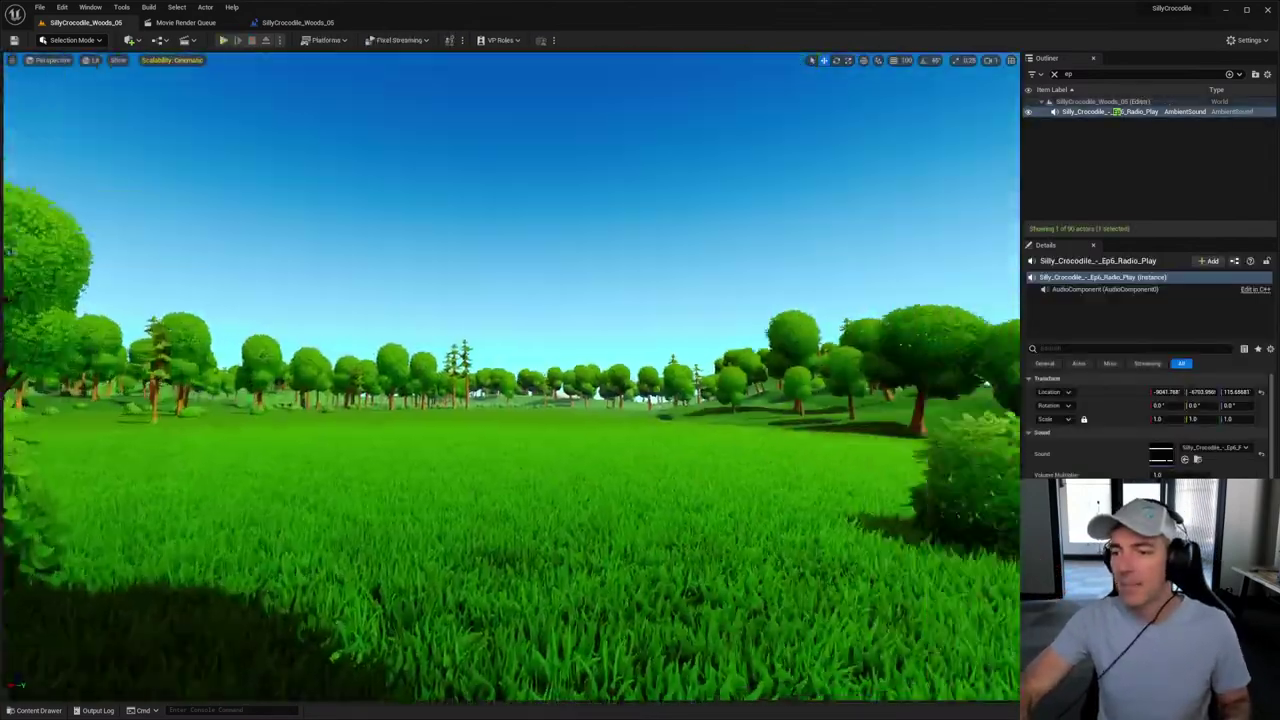
Step: Frame and orbit the view around the Ep6 Radio Play sound actor above the rock
key("f")
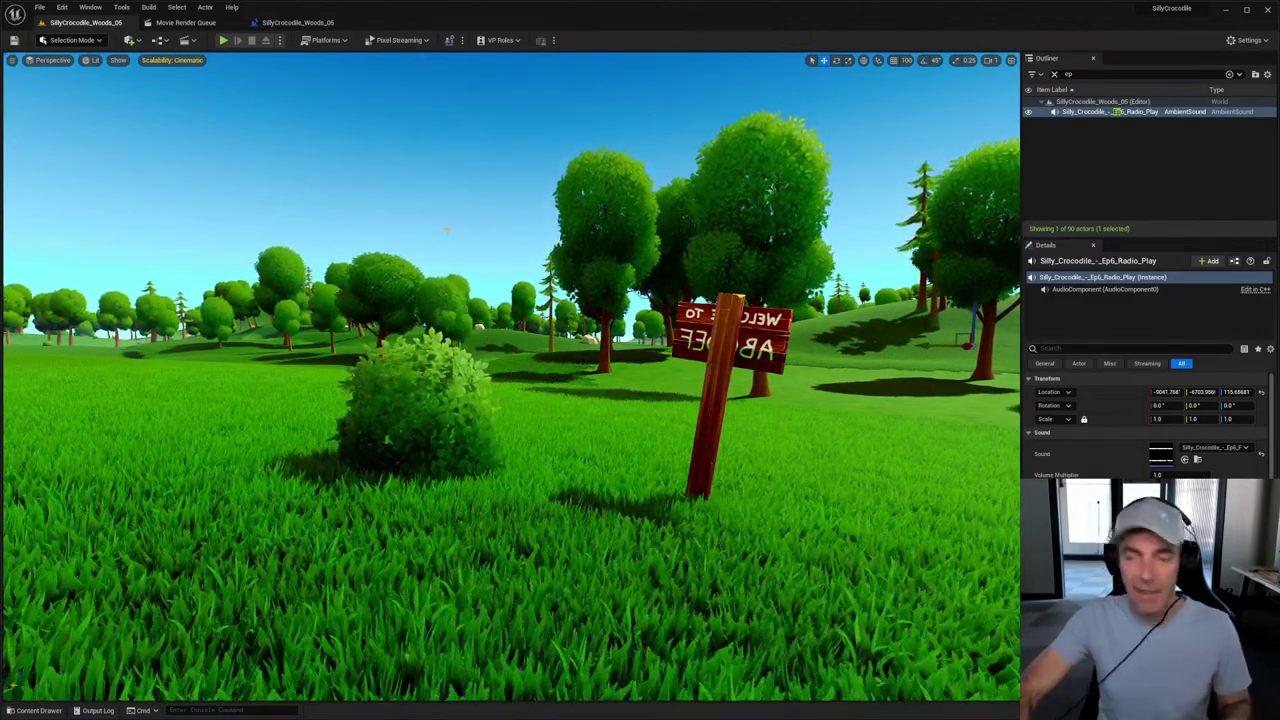
key("f")
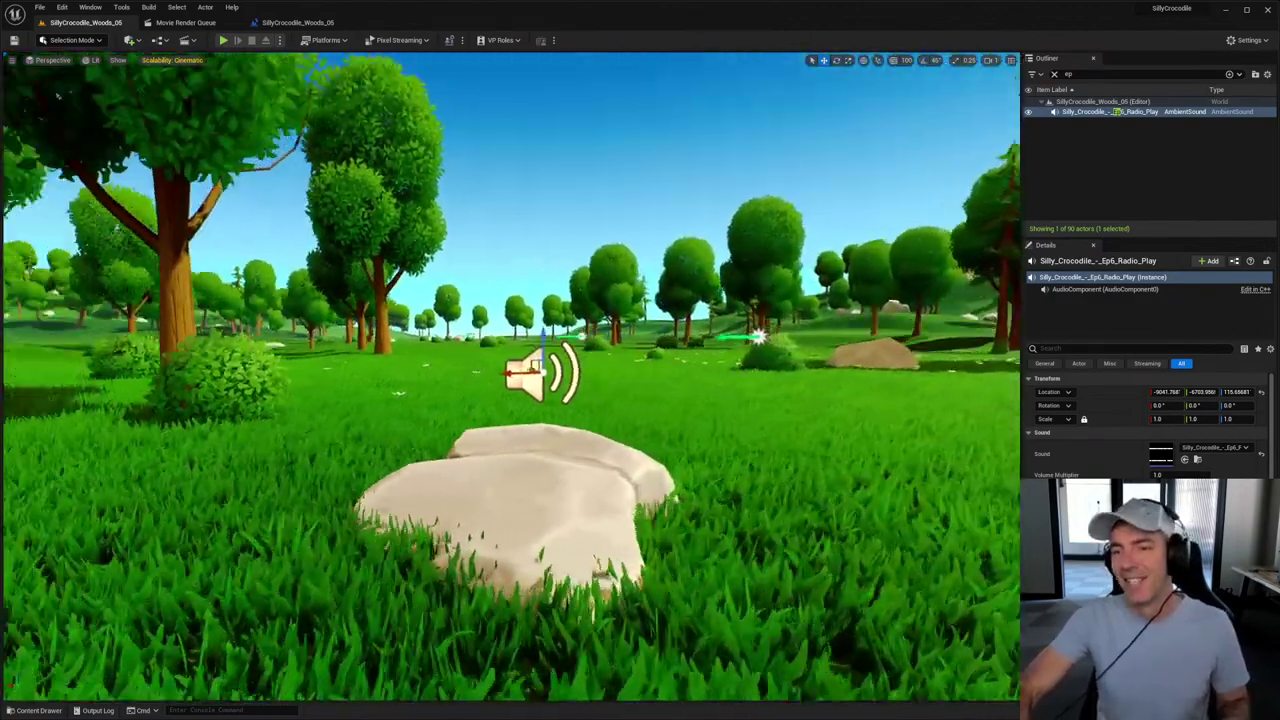
mouse_move(583, 362)
left_mouse_down("alt")
mouse_move(480, 362)
mouse_move(583, 362)
left_mouse_up("alt")
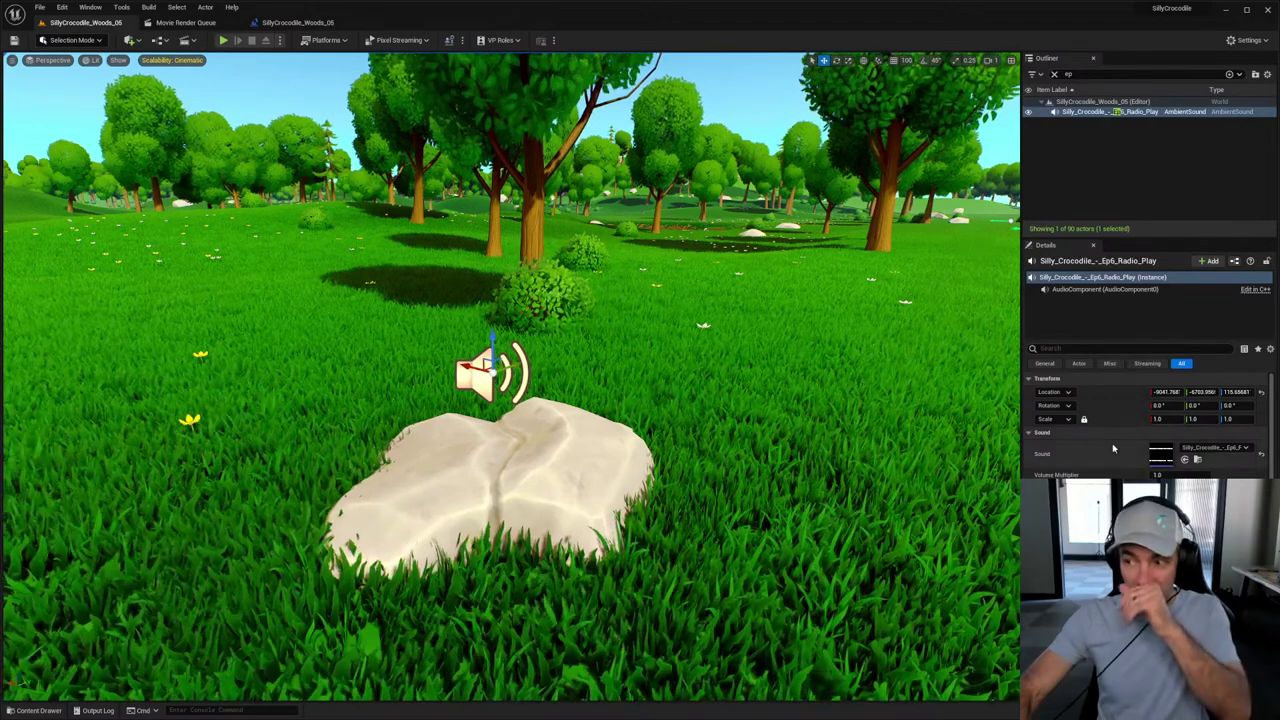
Step: Uncheck Auto Activate on the radio actor's AudioComponent, then select the rock SM_Rock20
left_click(1047, 365)
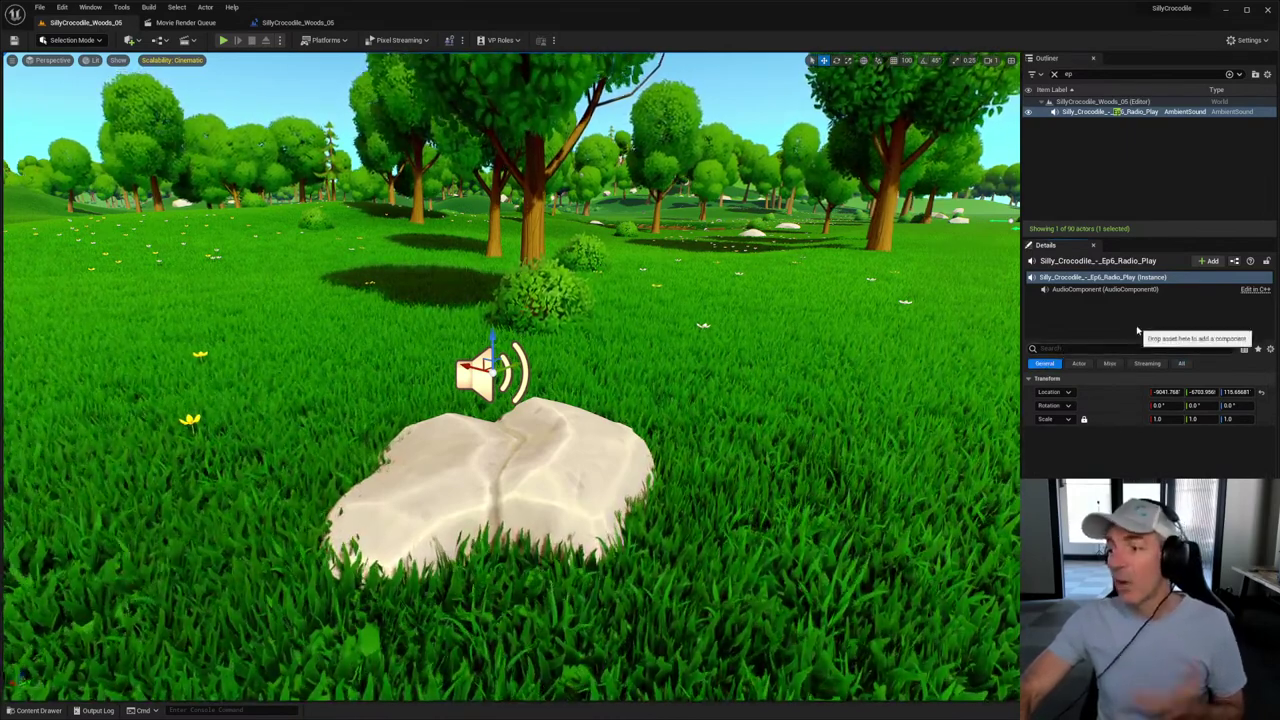
left_click(1100, 289)
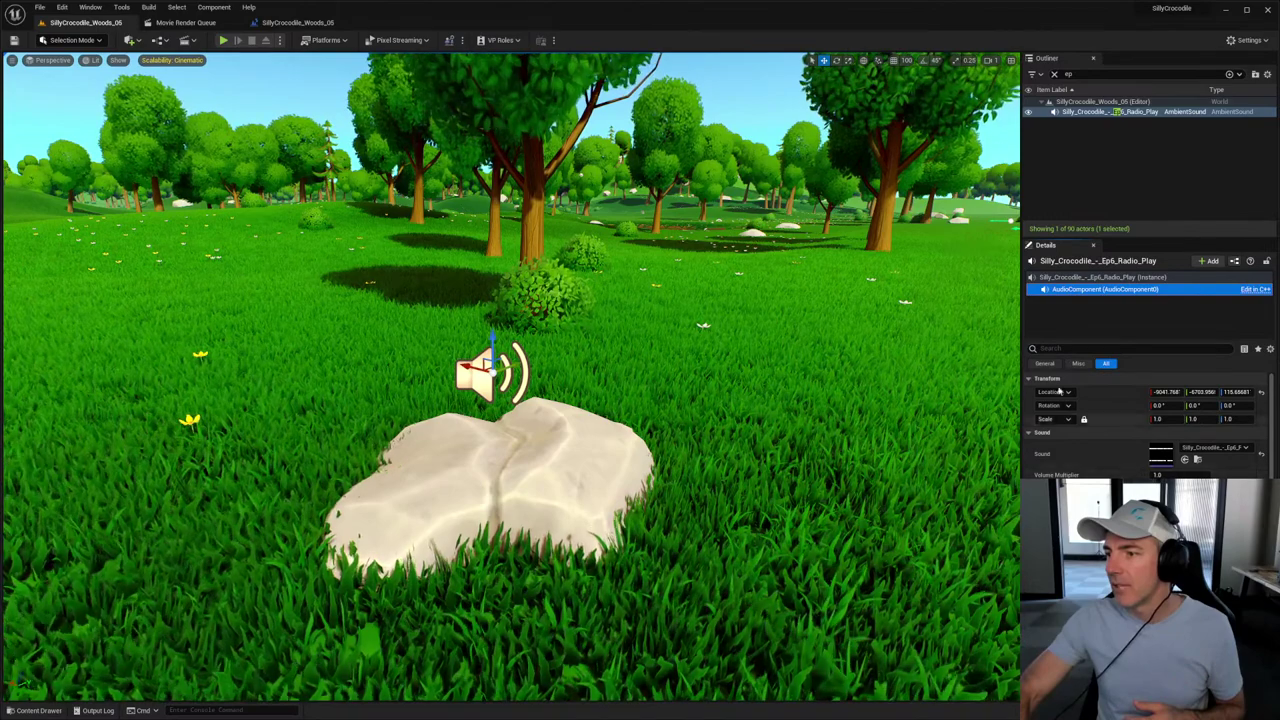
left_click(1047, 364)
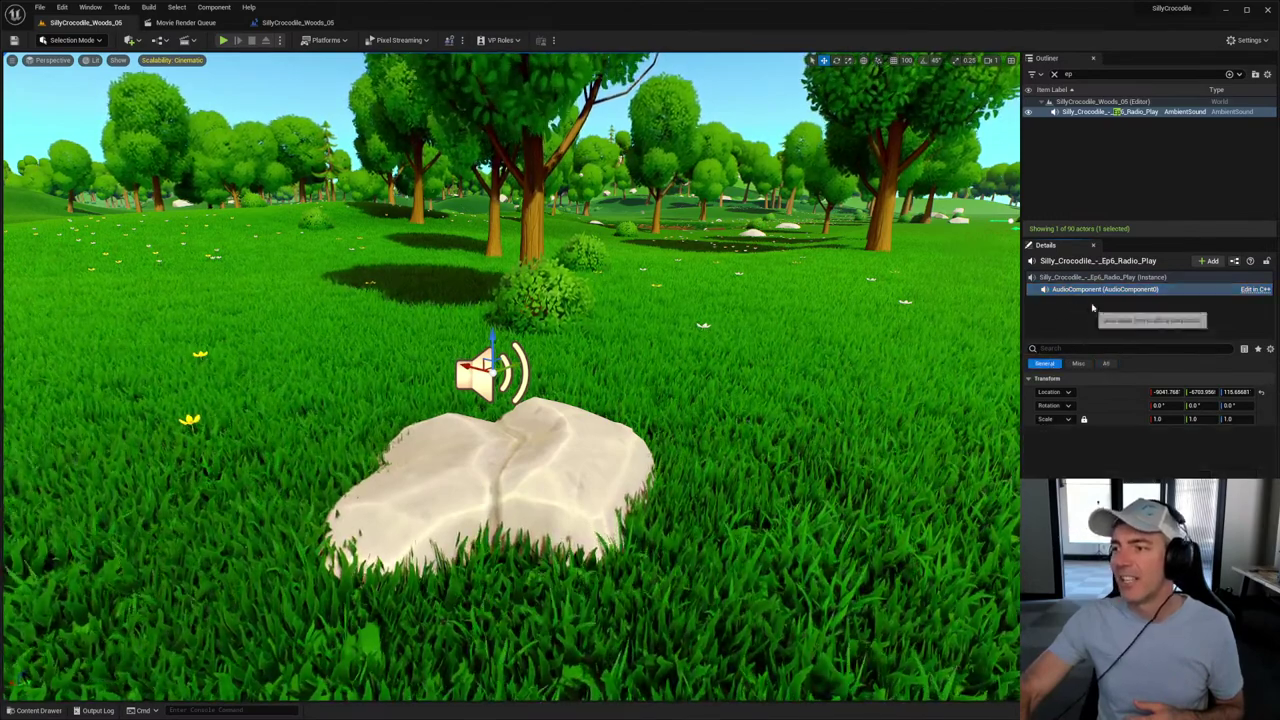
left_click(1106, 363)
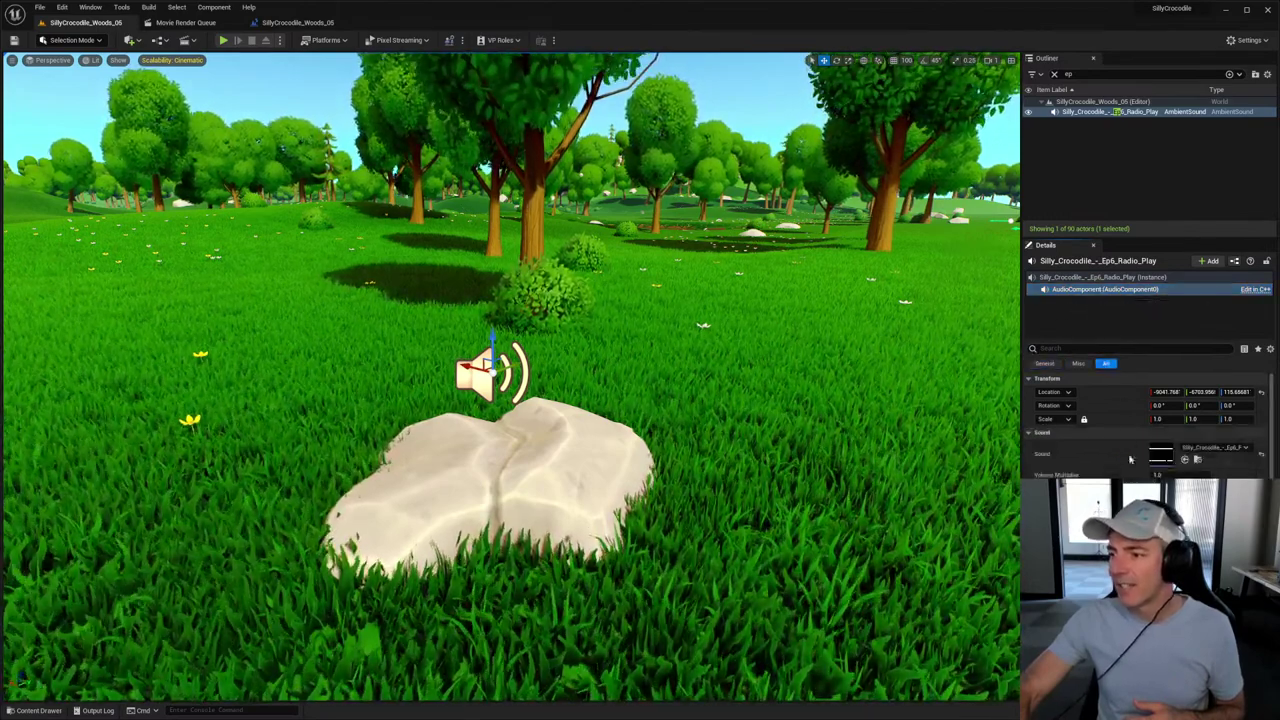
scroll(1131, 470, "down", 10)
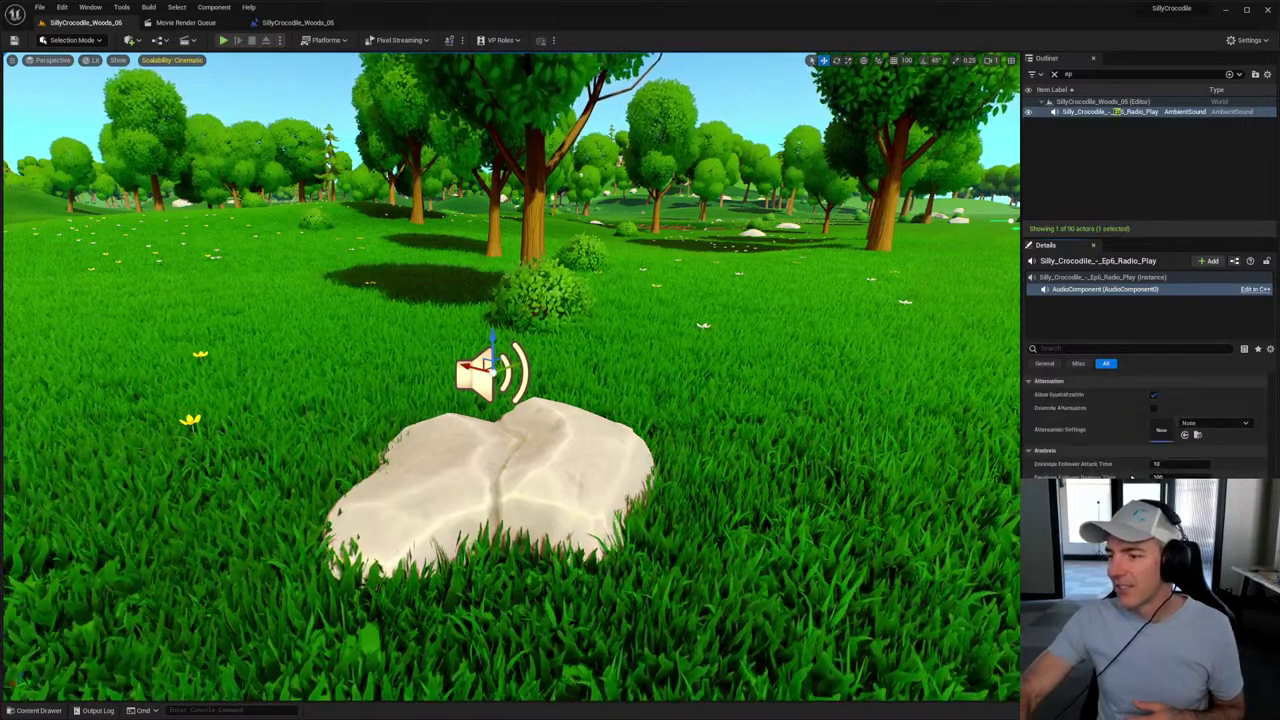
scroll(1131, 470, "down", 2)
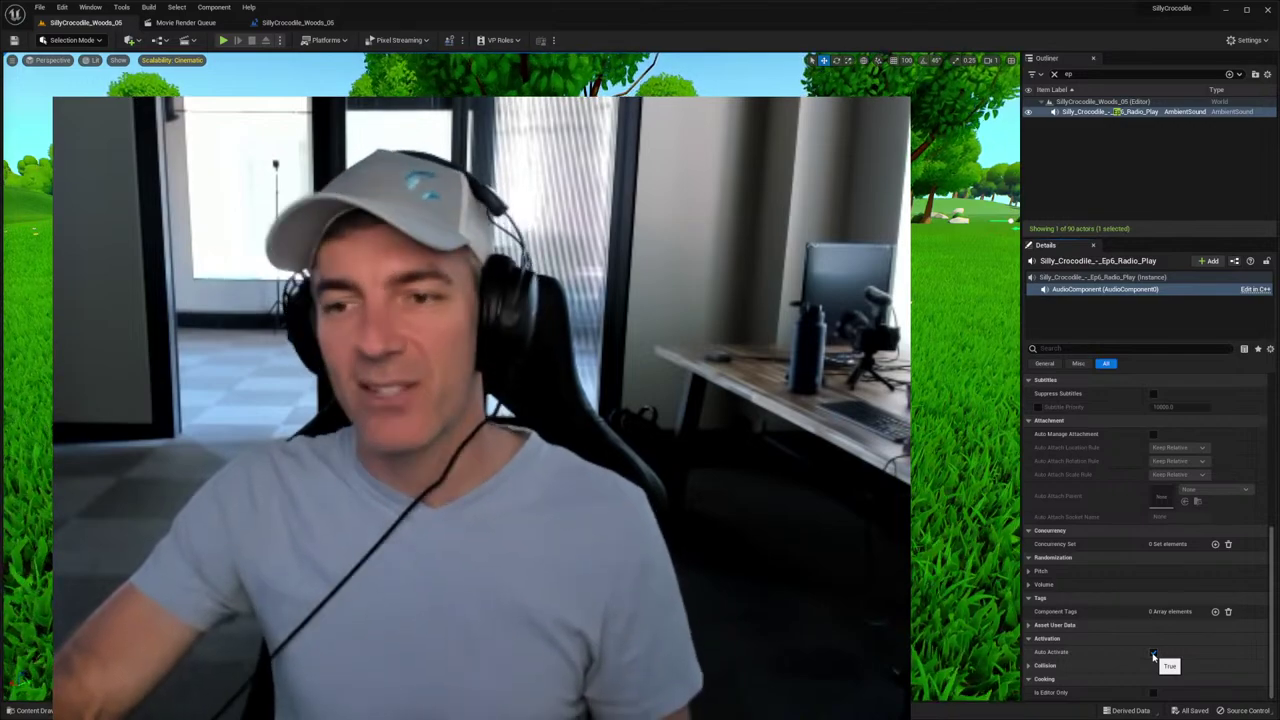
left_click(1153, 652)
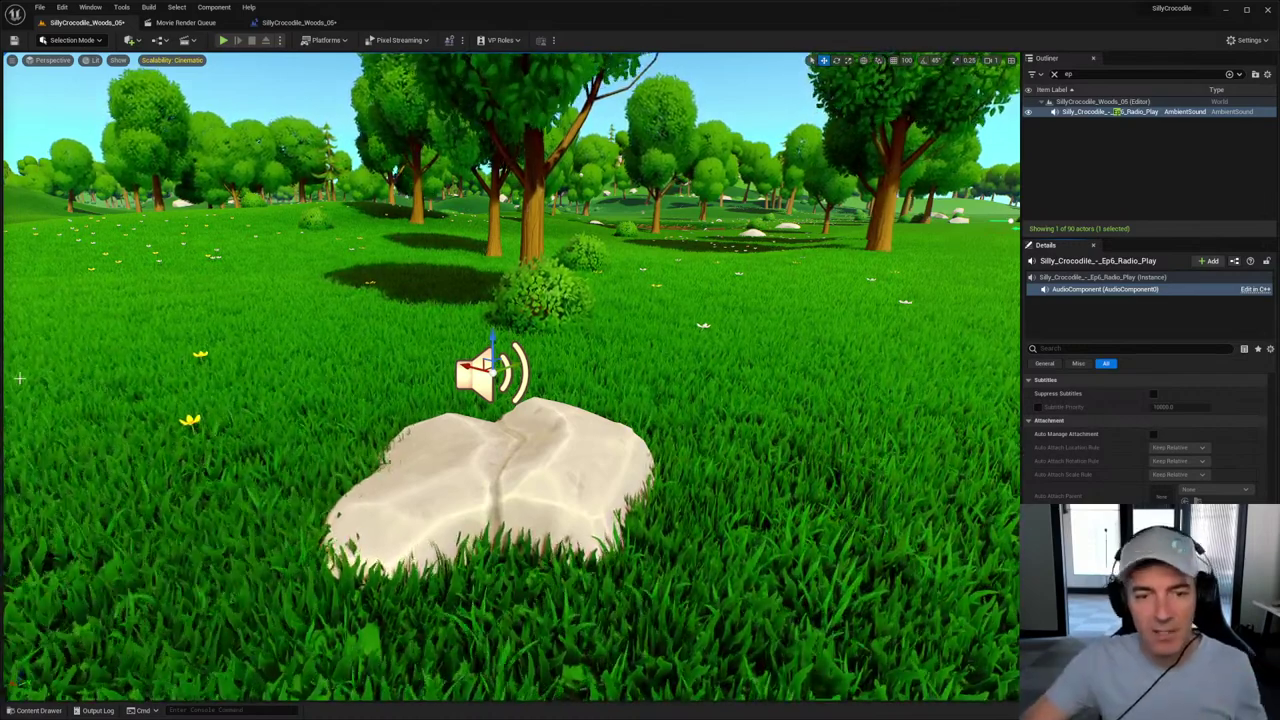
left_click(483, 389)
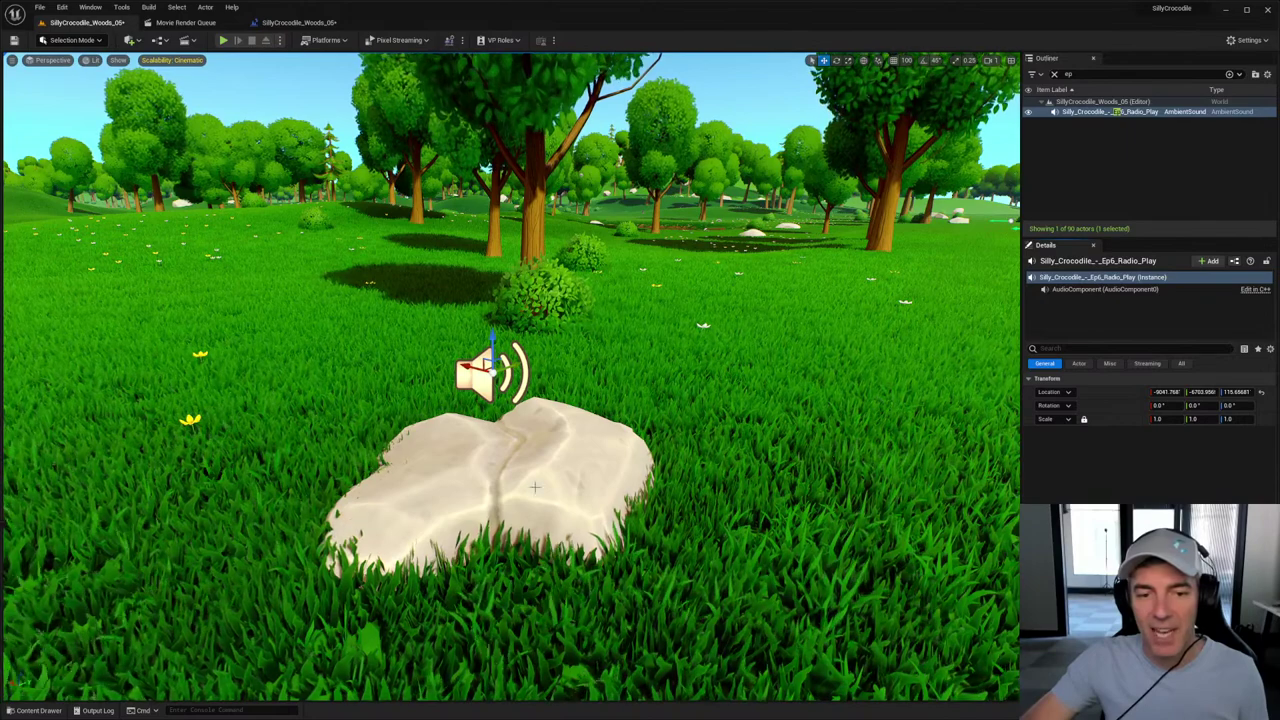
left_click(608, 461)
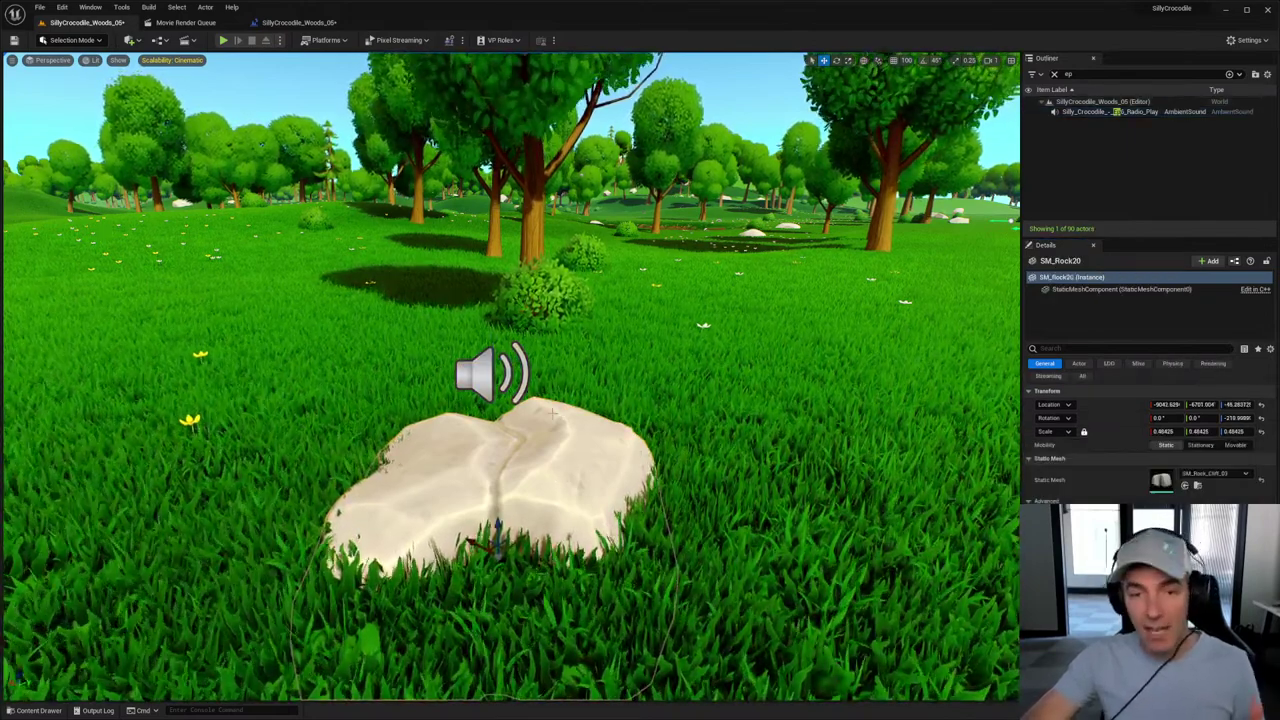
Step: Play the forest level in the editor, watch the crocodile character, then stop with Esc
left_click(224, 41)
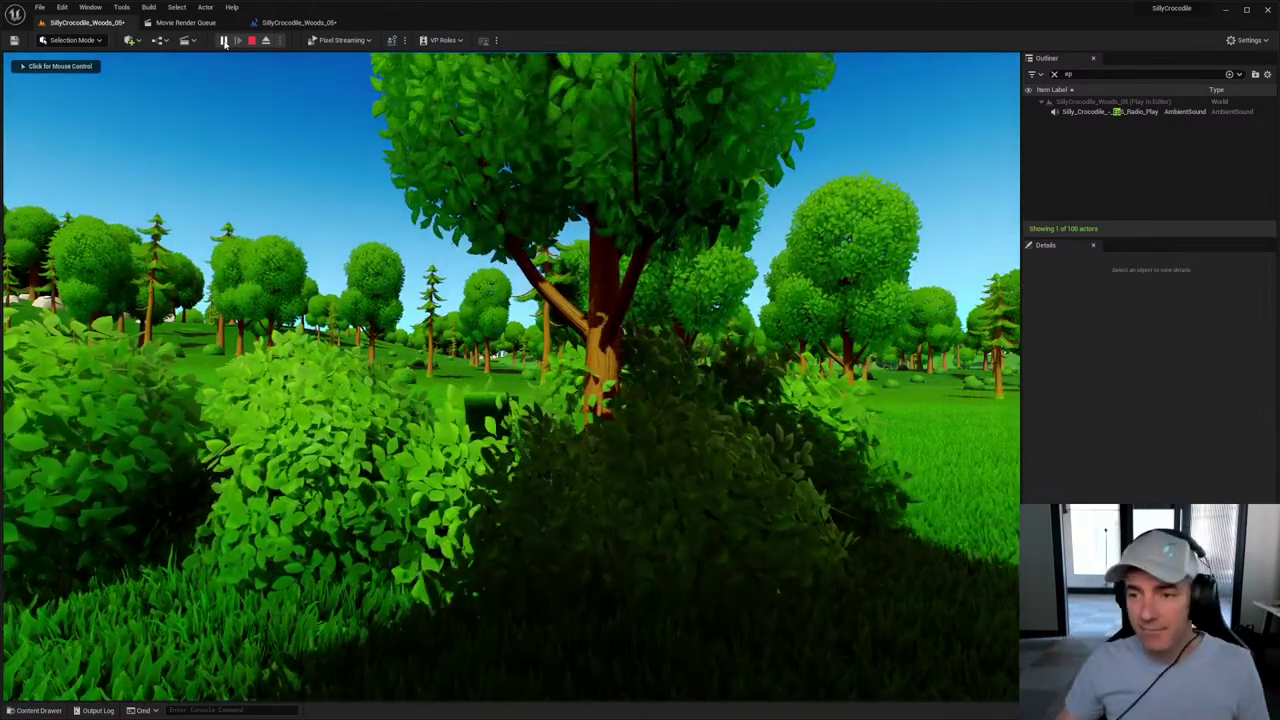
left_click(510, 300)
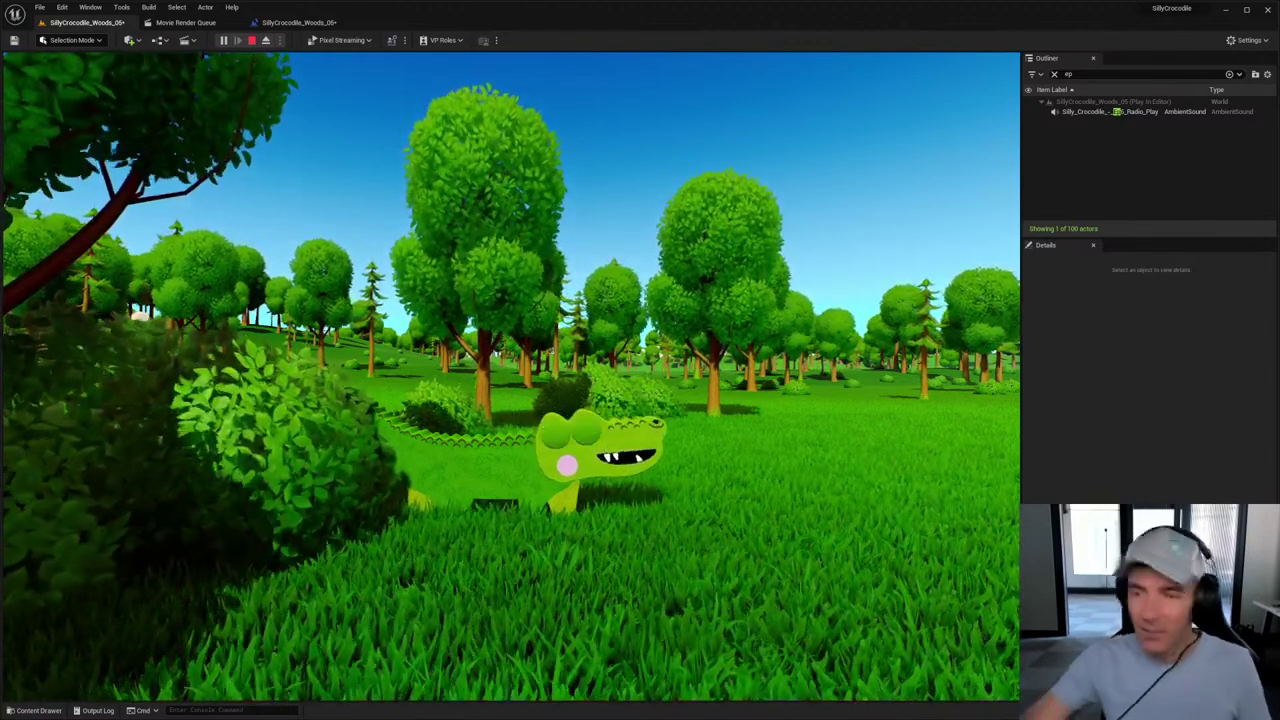
key("Escape")
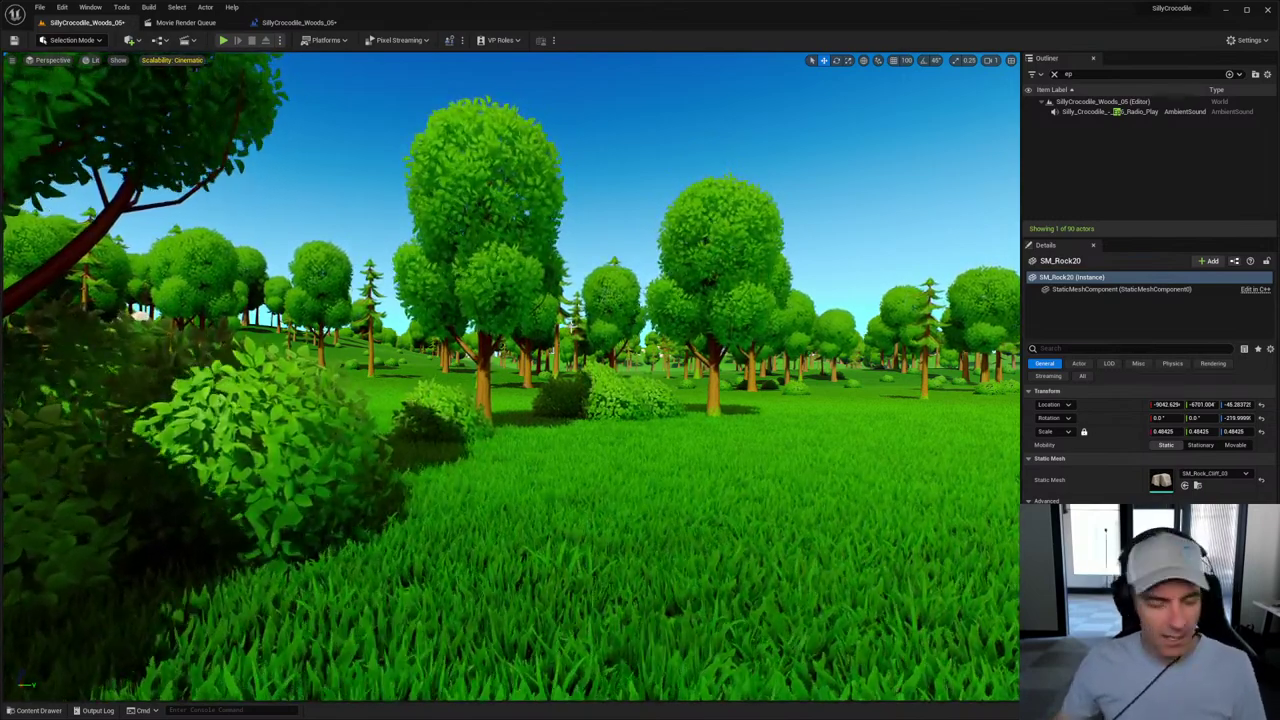
right_click_drag(572, 474, 572, 474)
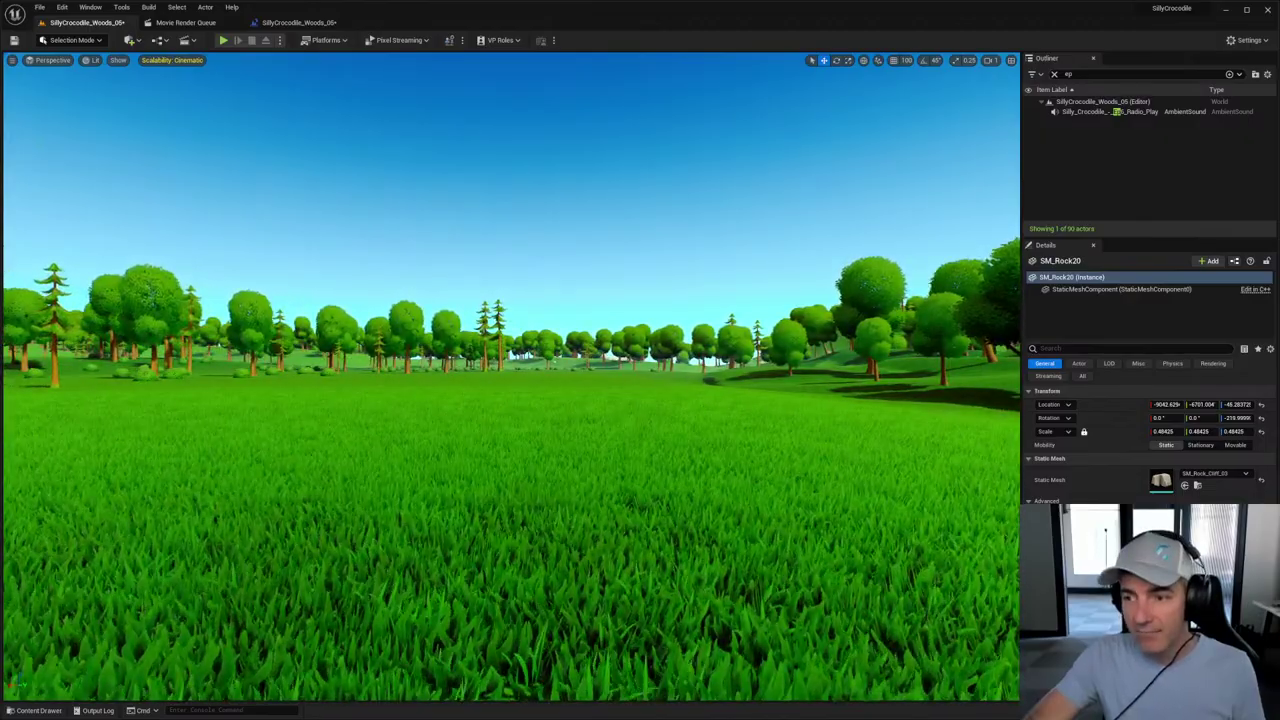
right_click_drag(572, 474, 572, 474)
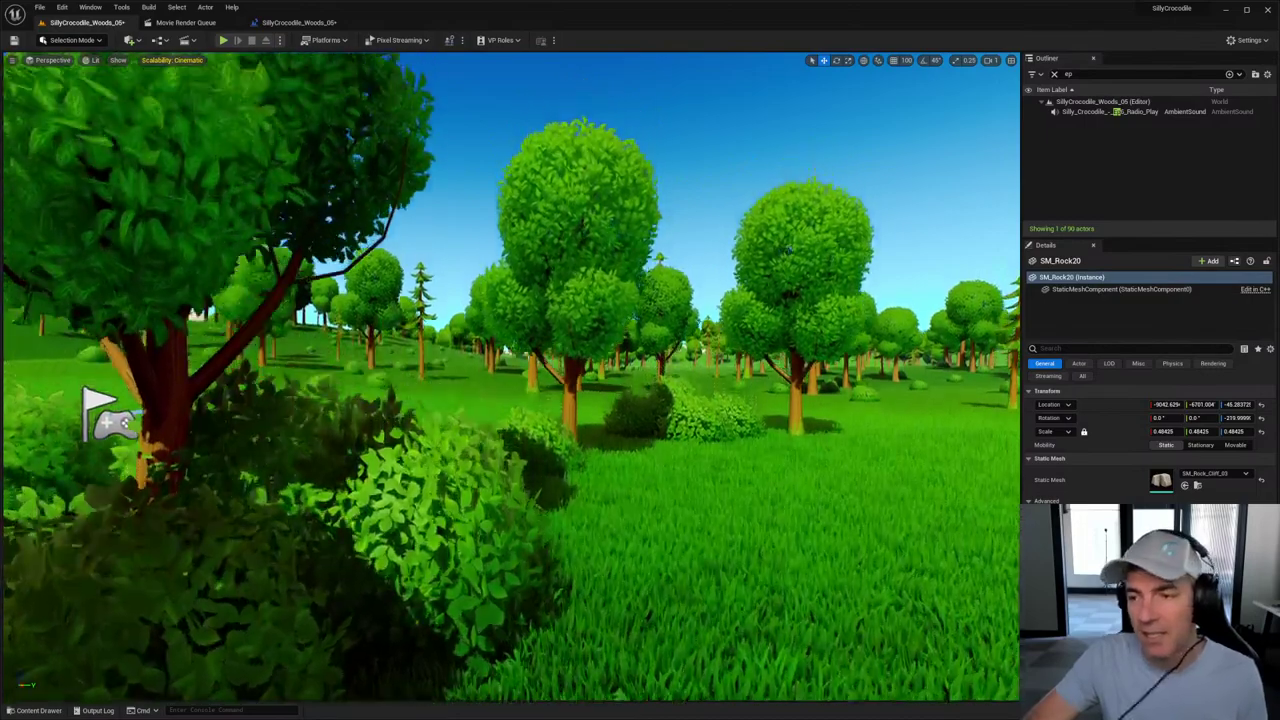
right_click_drag(286, 646, 286, 646)
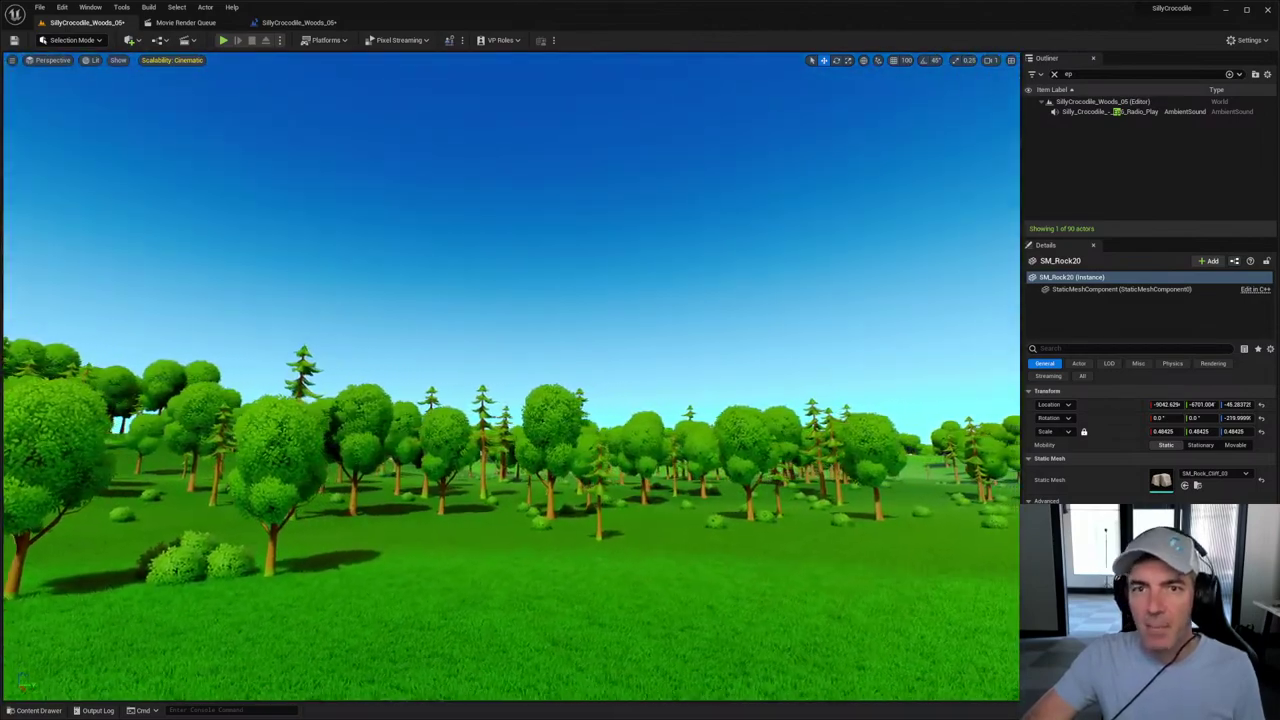
left_click(72, 40)
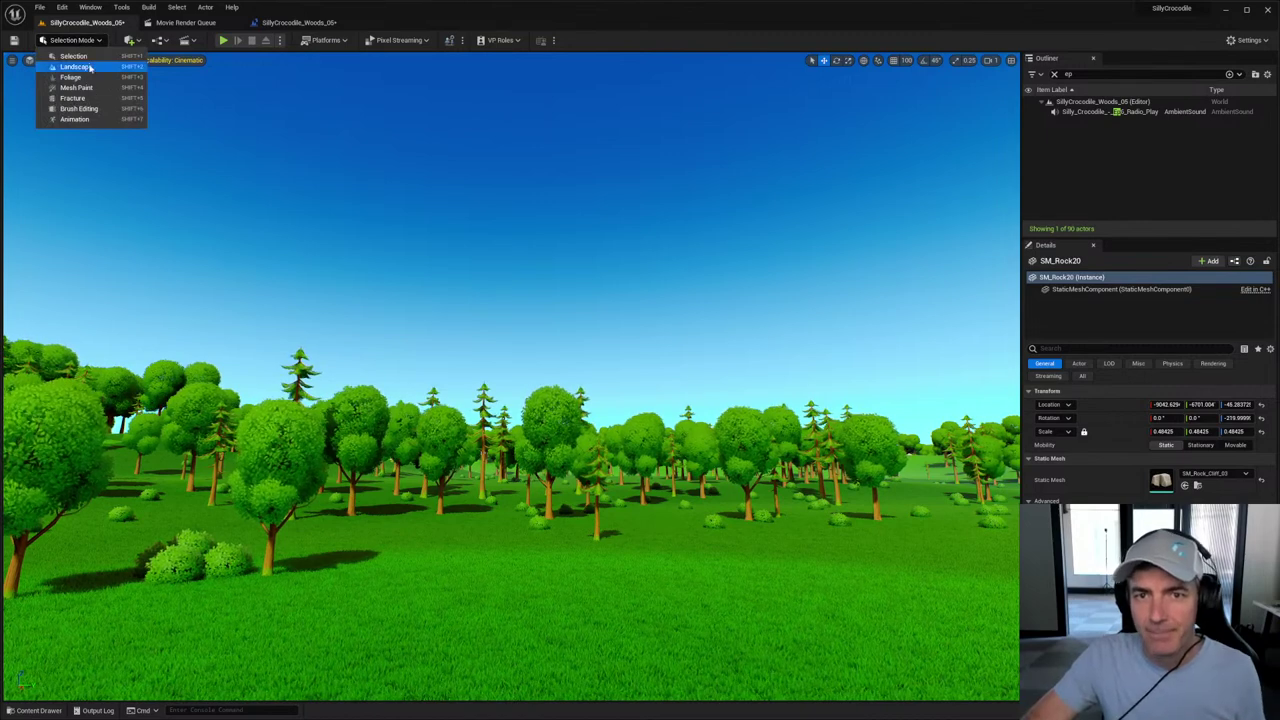
left_click(89, 66)
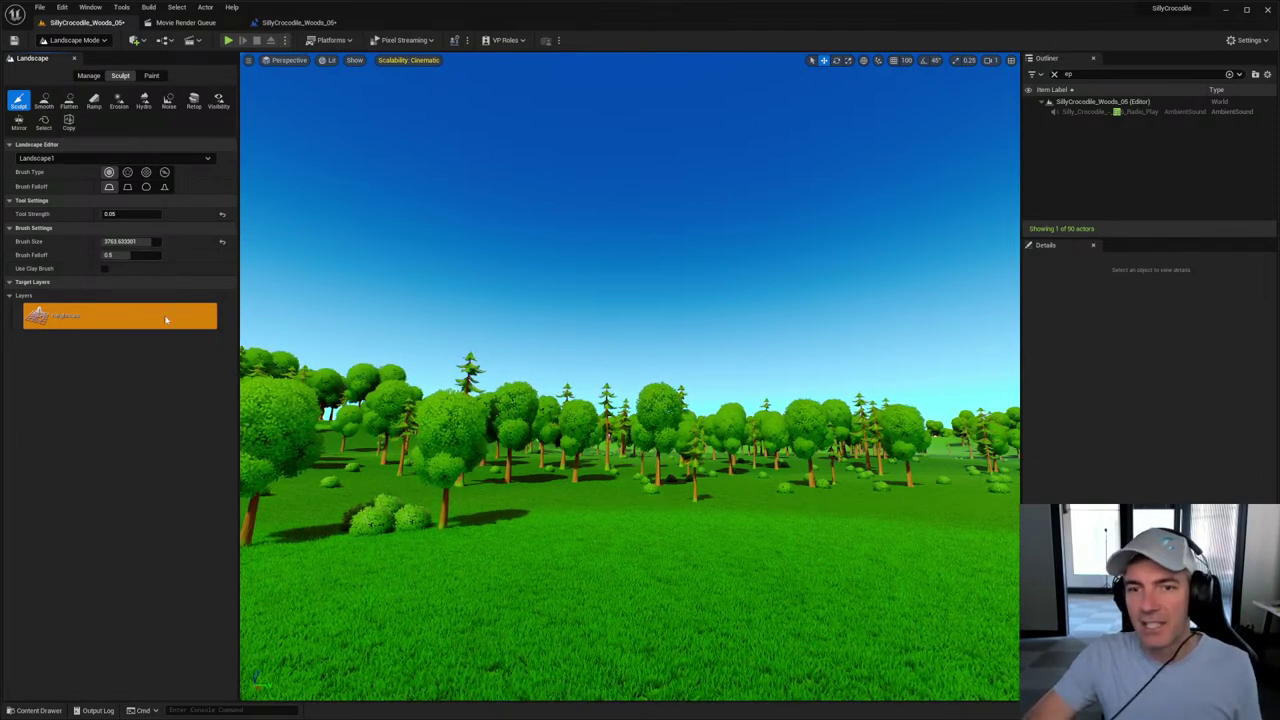
left_click(86, 42)
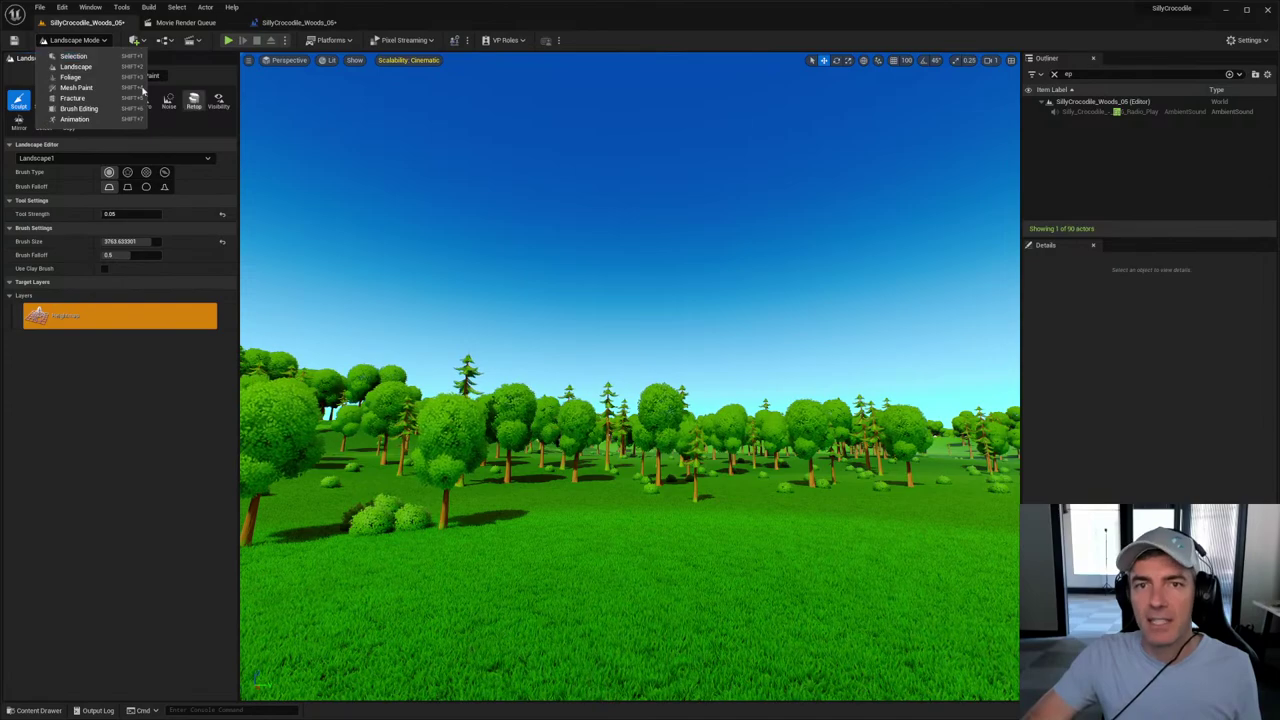
left_click(73, 56)
right_click_drag(967, 359, 560, 430)
Step: Raise the camera speed and fly up to an overhead view of the landscape
left_click(514, 400)
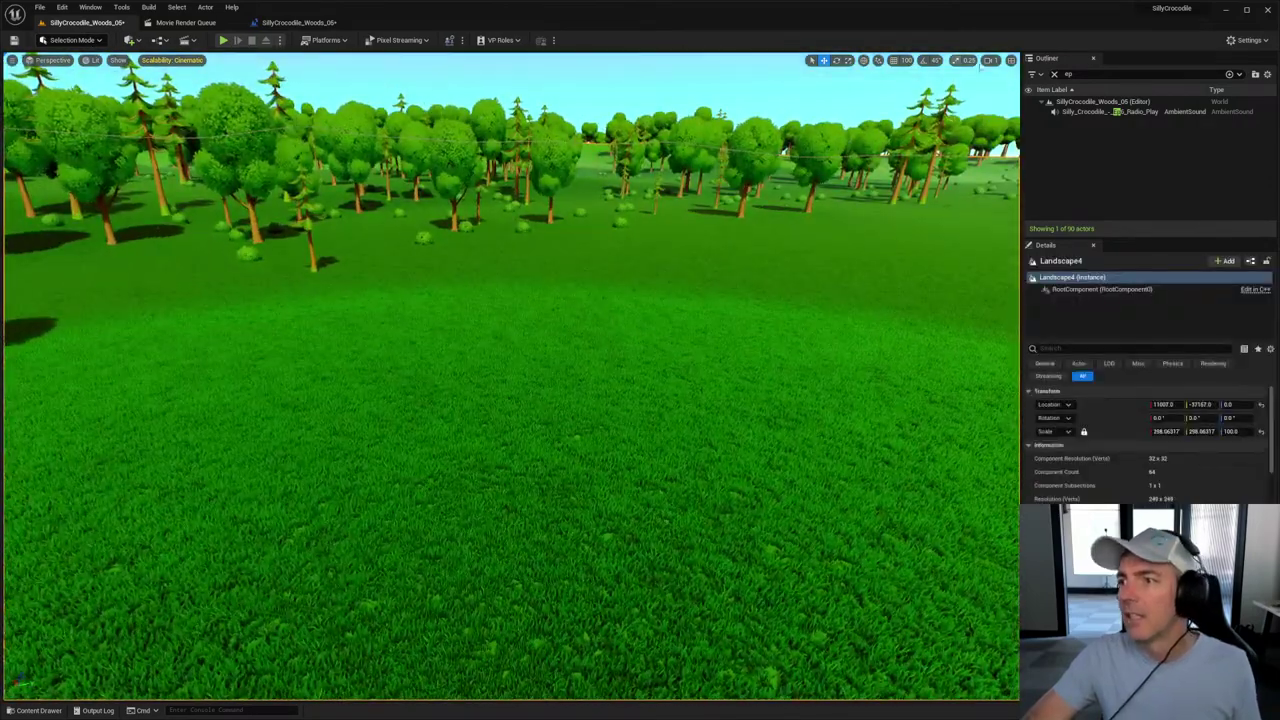
left_click(990, 60)
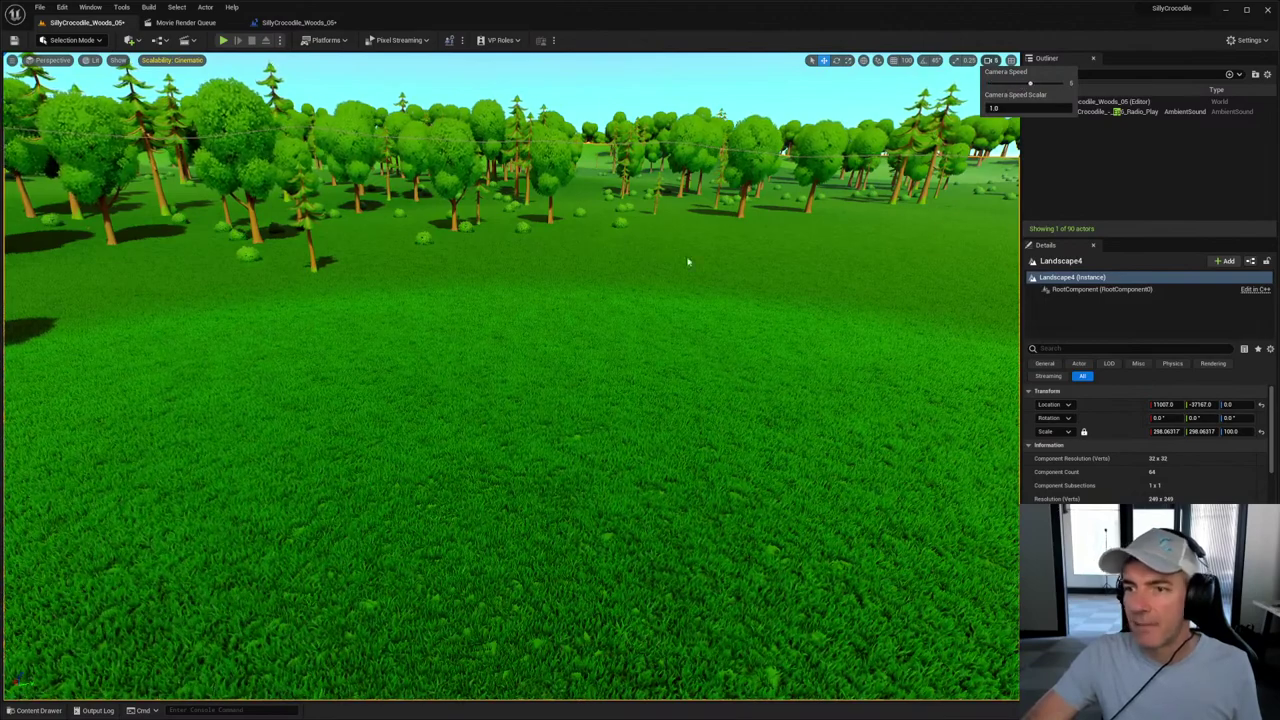
right_click_drag(510, 380, 510, 330)
right_click_drag(682, 264, 682, 264)
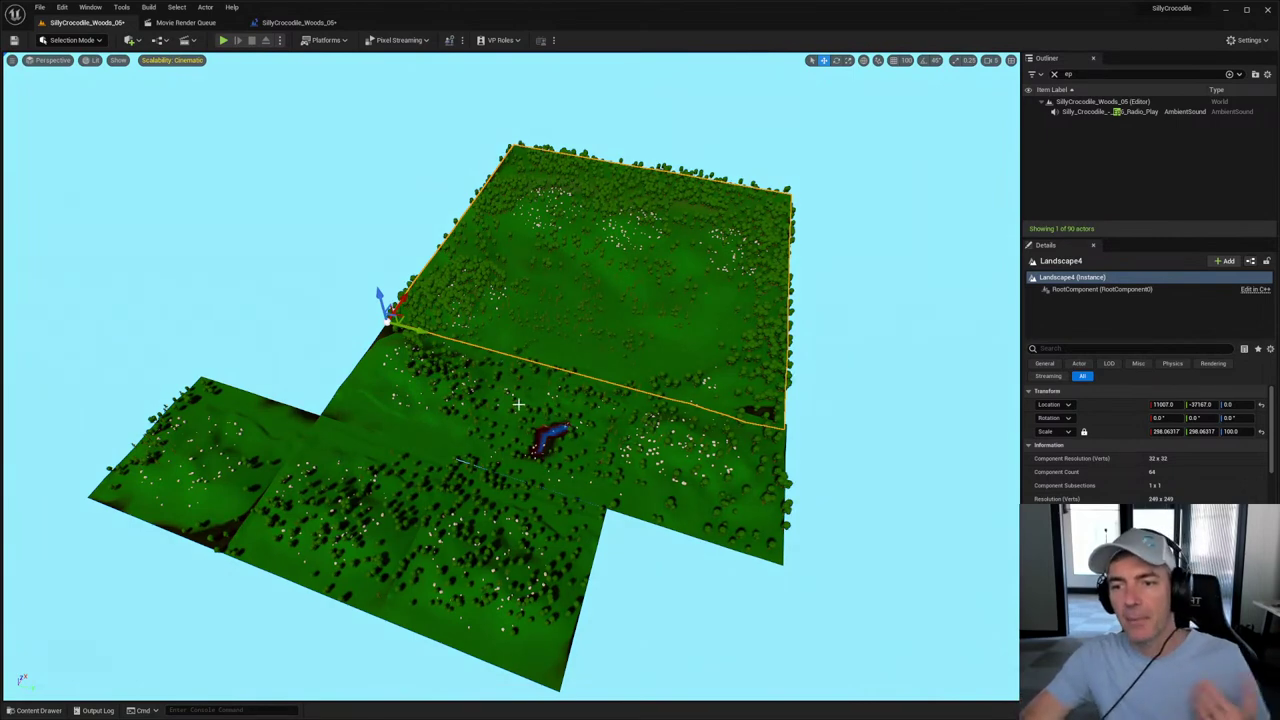
Step: Select each landscape tile and the foliage in turn, then fly toward the tile seam
left_click(272, 447)
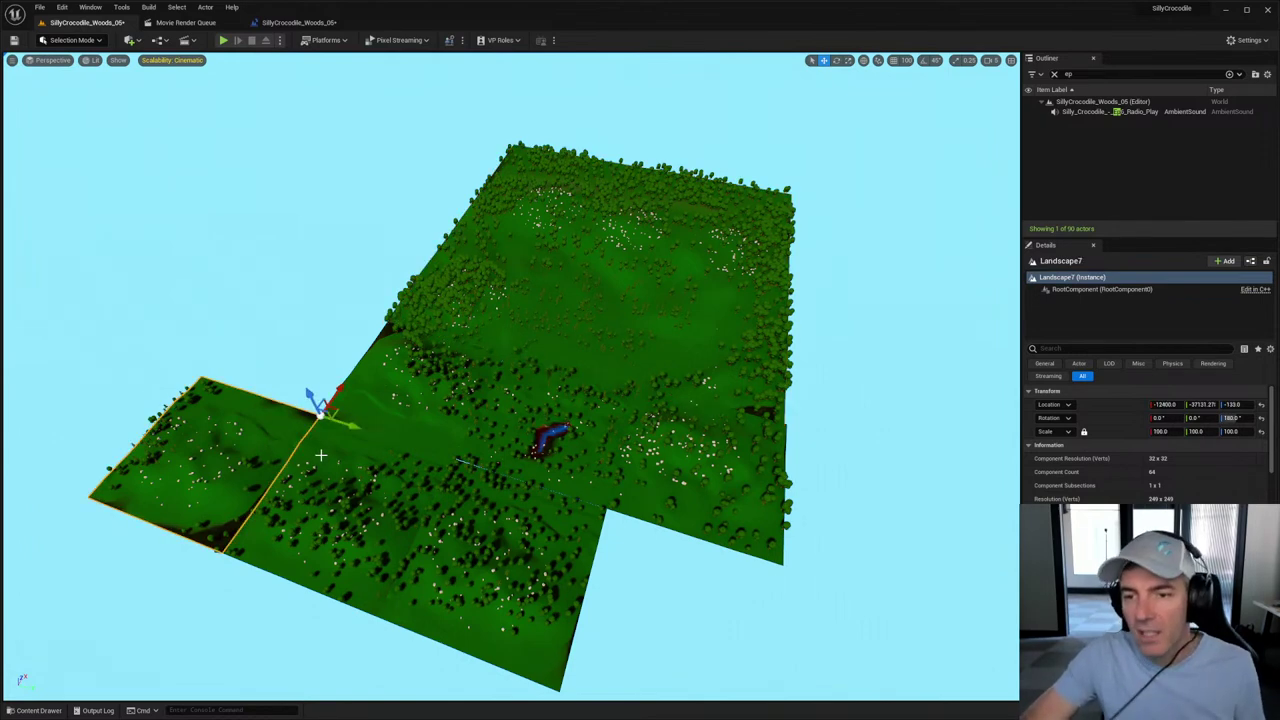
left_click(321, 455)
left_click(469, 521)
left_click(583, 457)
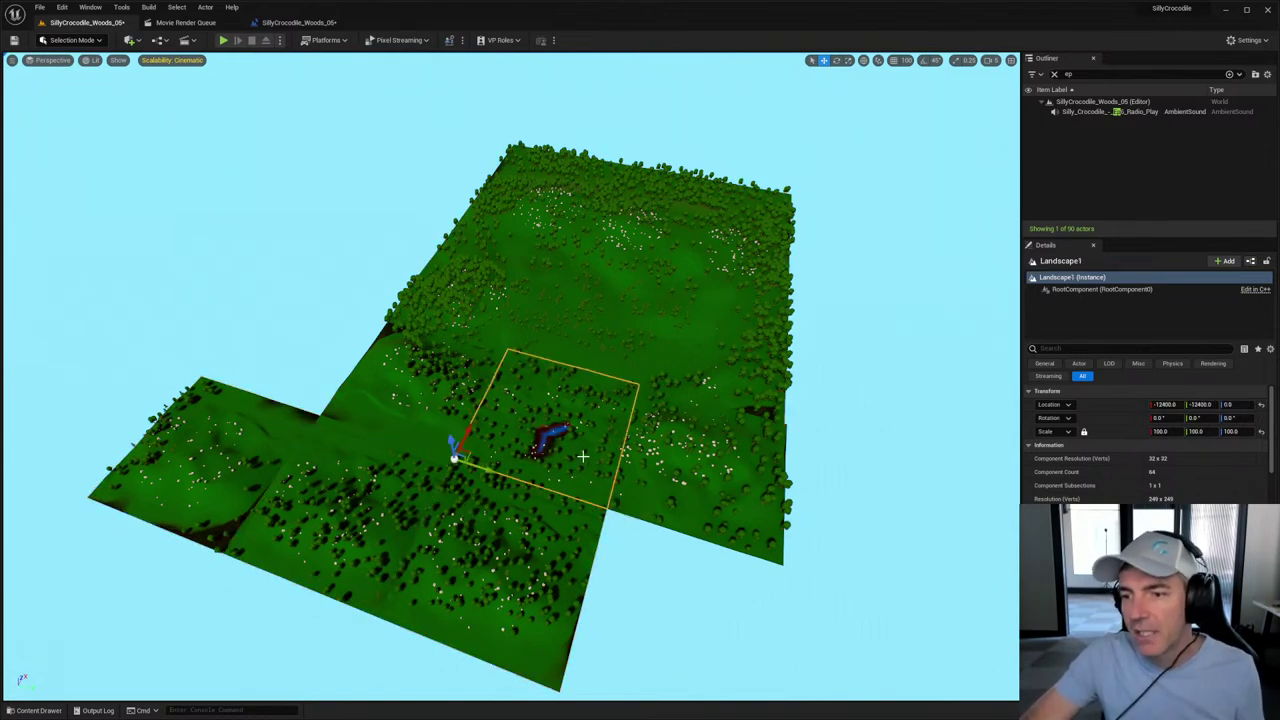
left_click(437, 392)
left_click(718, 493)
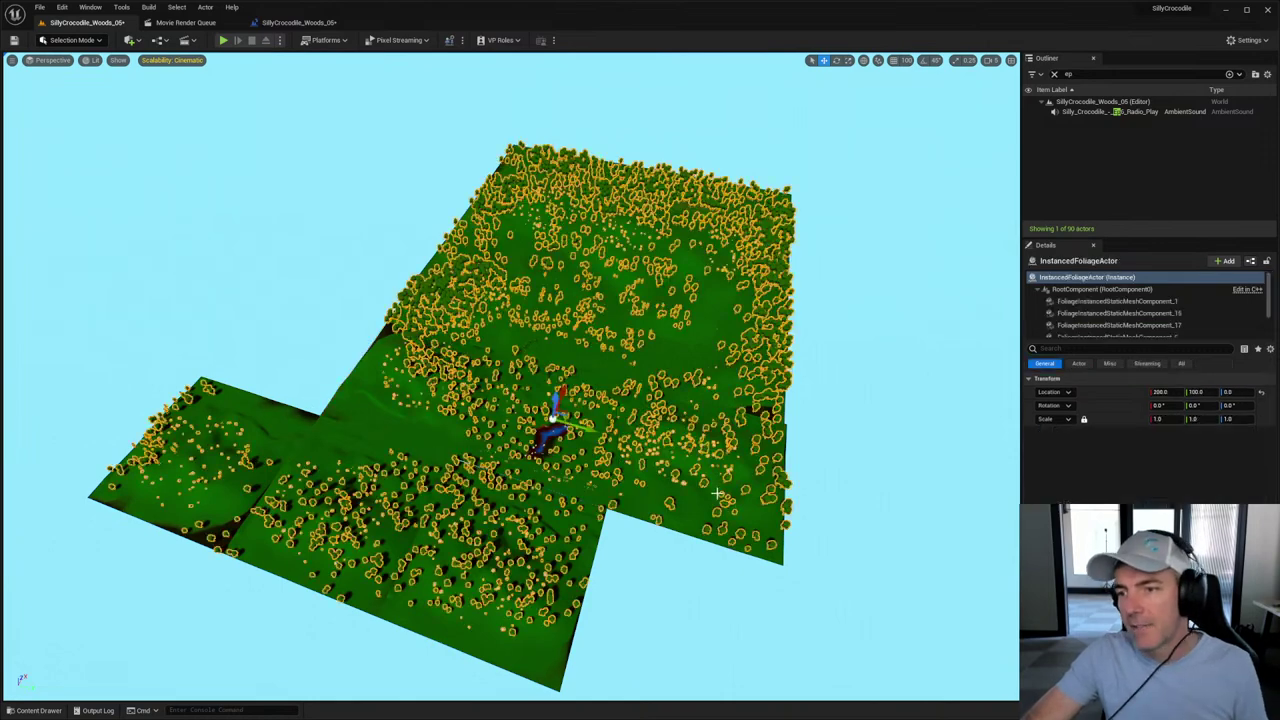
left_click(679, 469)
left_click(658, 355)
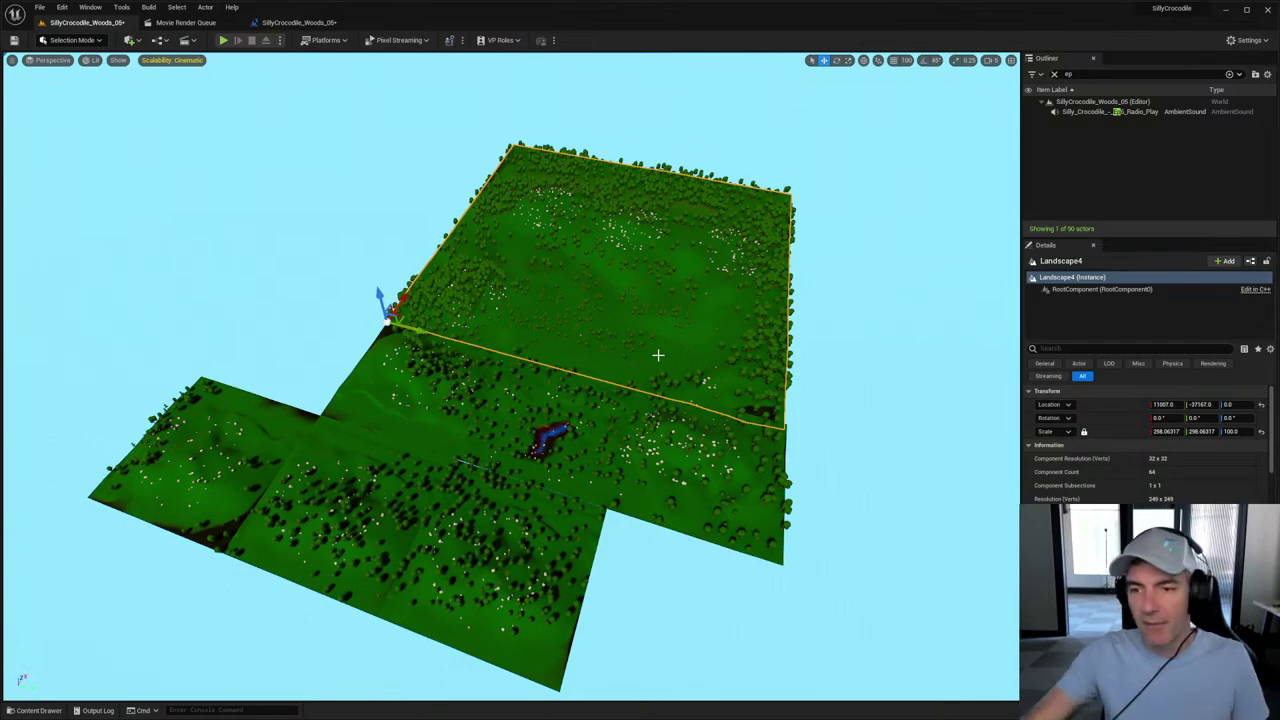
right_click_drag(692, 459, 553, 430)
key("w")
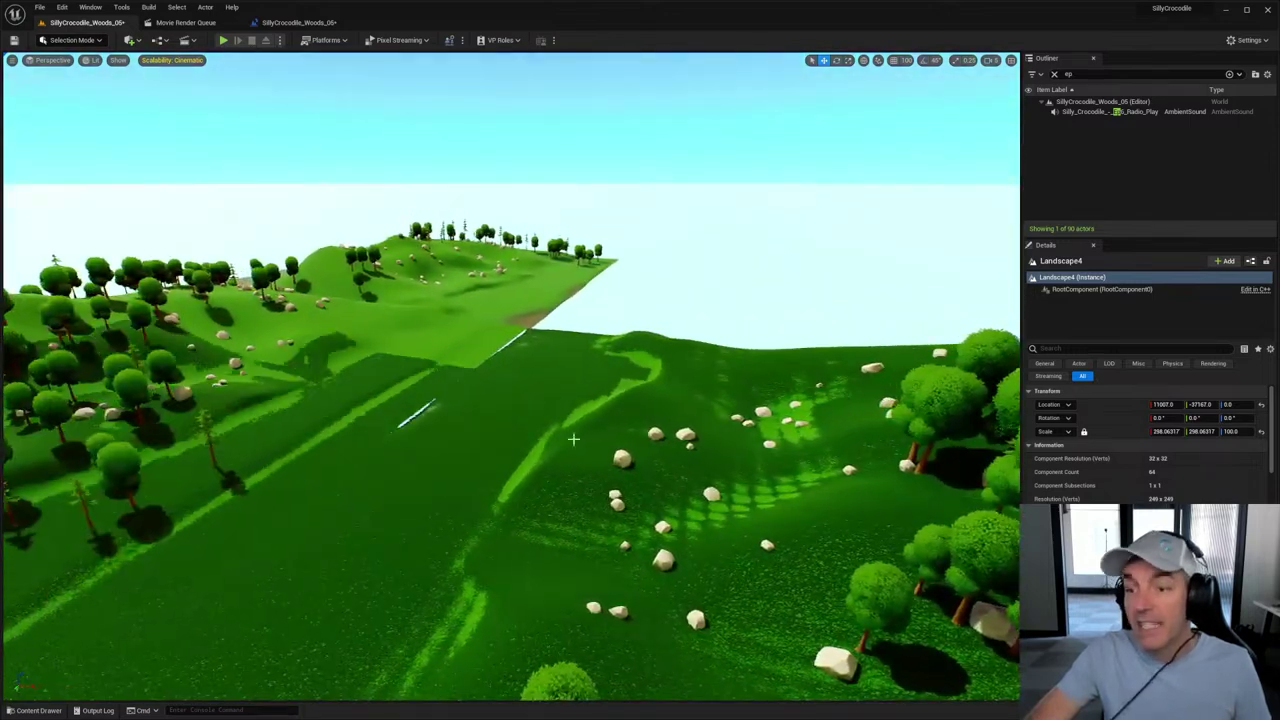
Step: Select Landscape3 and switch to Landscape Mode's sculpting tools
left_click(553, 430)
left_click(72, 41)
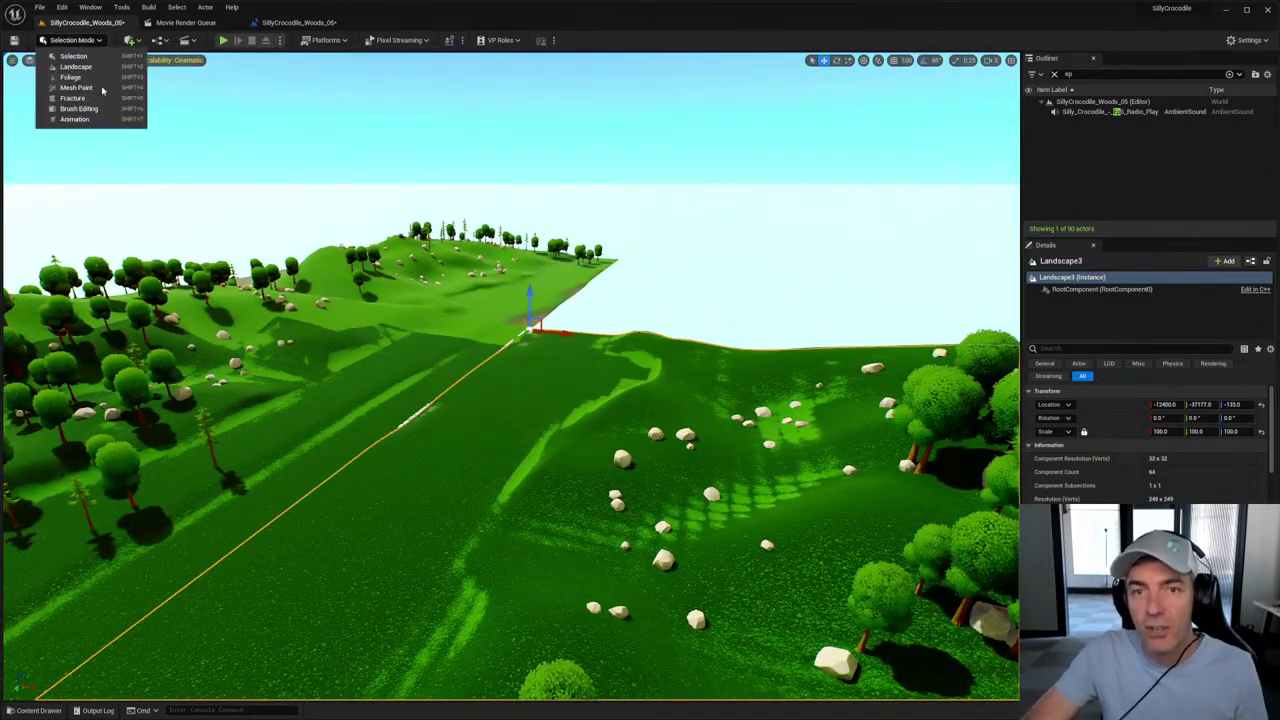
left_click(86, 66)
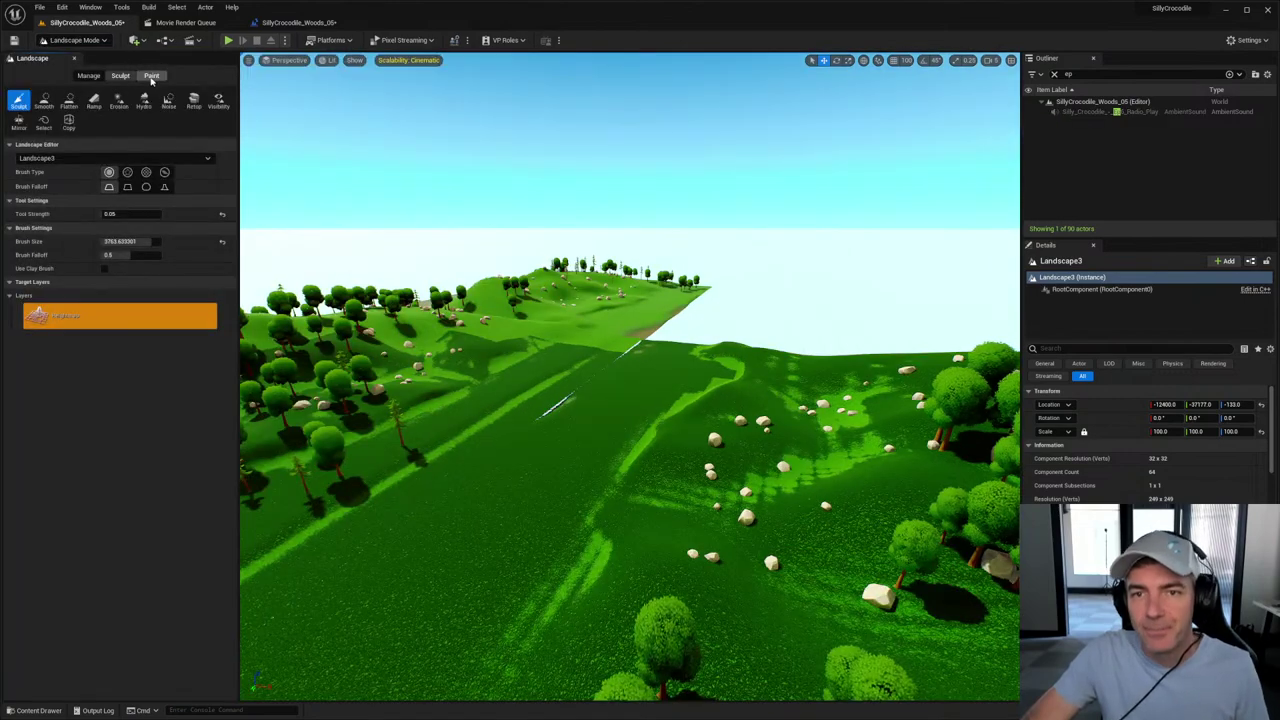
left_click(151, 76)
left_click(120, 76)
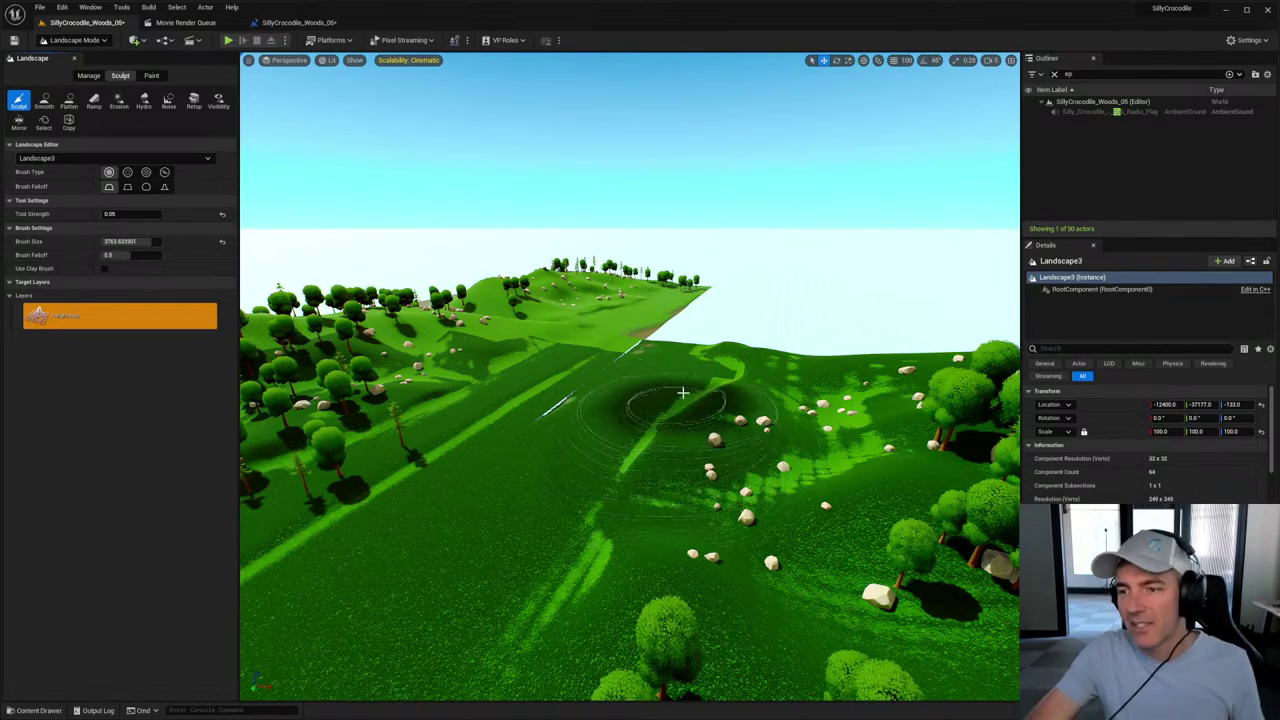
Step: Sculpt a large raised hill near the tile edge, then switch to the Smooth tool
mouse_move(682, 393)
right_mouse_down()
mouse_move(682, 380)
mouse_move(682, 410)
mouse_move(682, 393)
right_mouse_up()
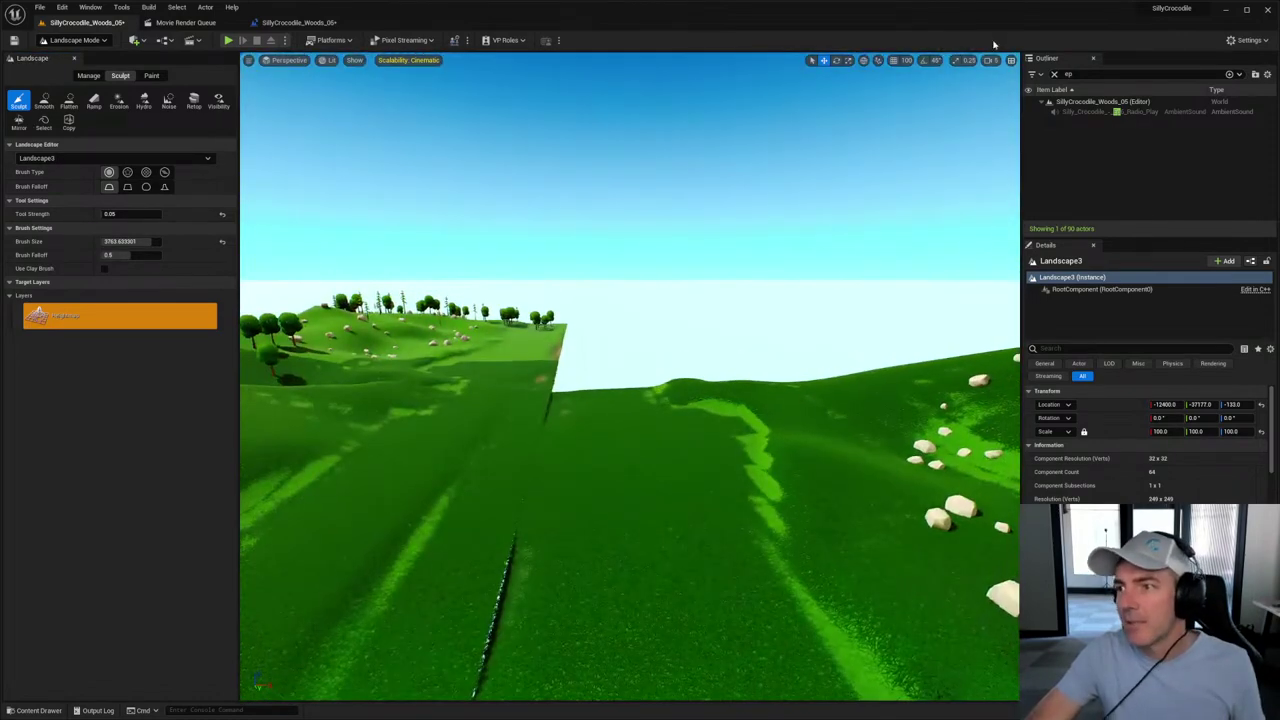
left_click(992, 61)
mouse_move(472, 402)
right_mouse_down()
mouse_move(454, 405)
mouse_move(543, 449)
right_mouse_up()
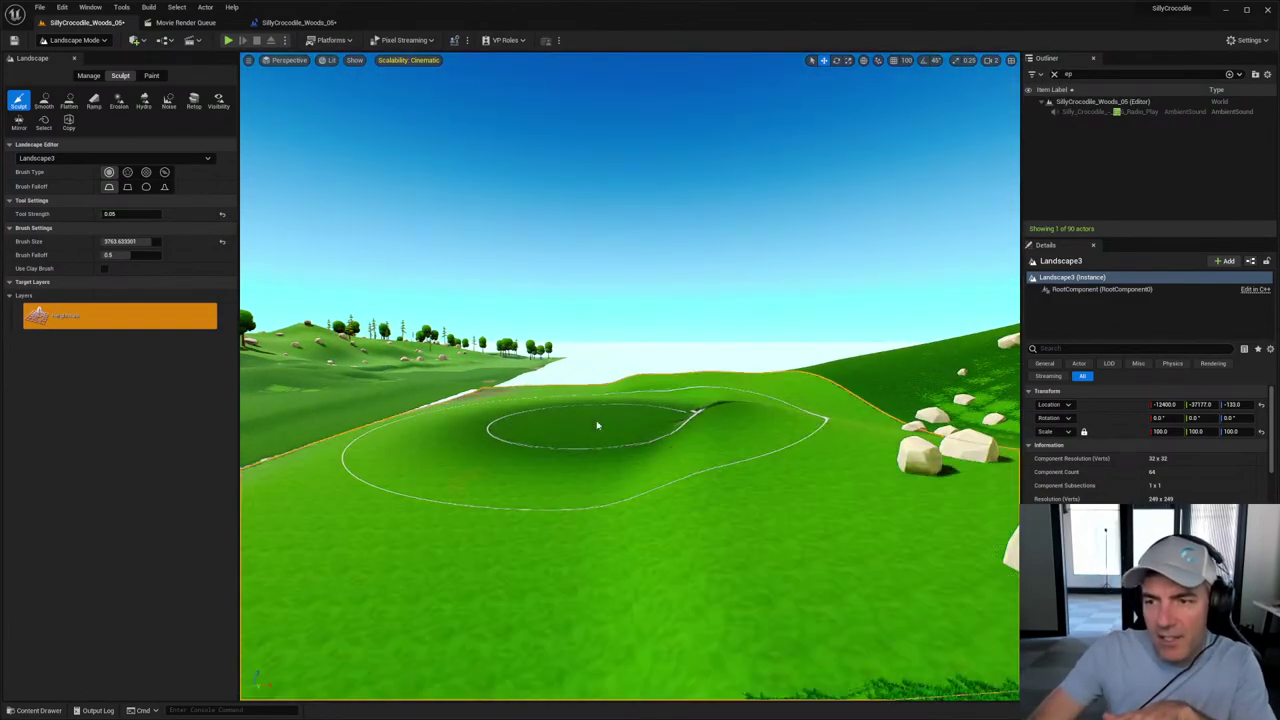
mouse_move(597, 423)
left_mouse_down()
mouse_move(600, 434)
mouse_move(591, 397)
mouse_move(660, 437)
mouse_move(754, 363)
mouse_move(743, 360)
left_mouse_up()
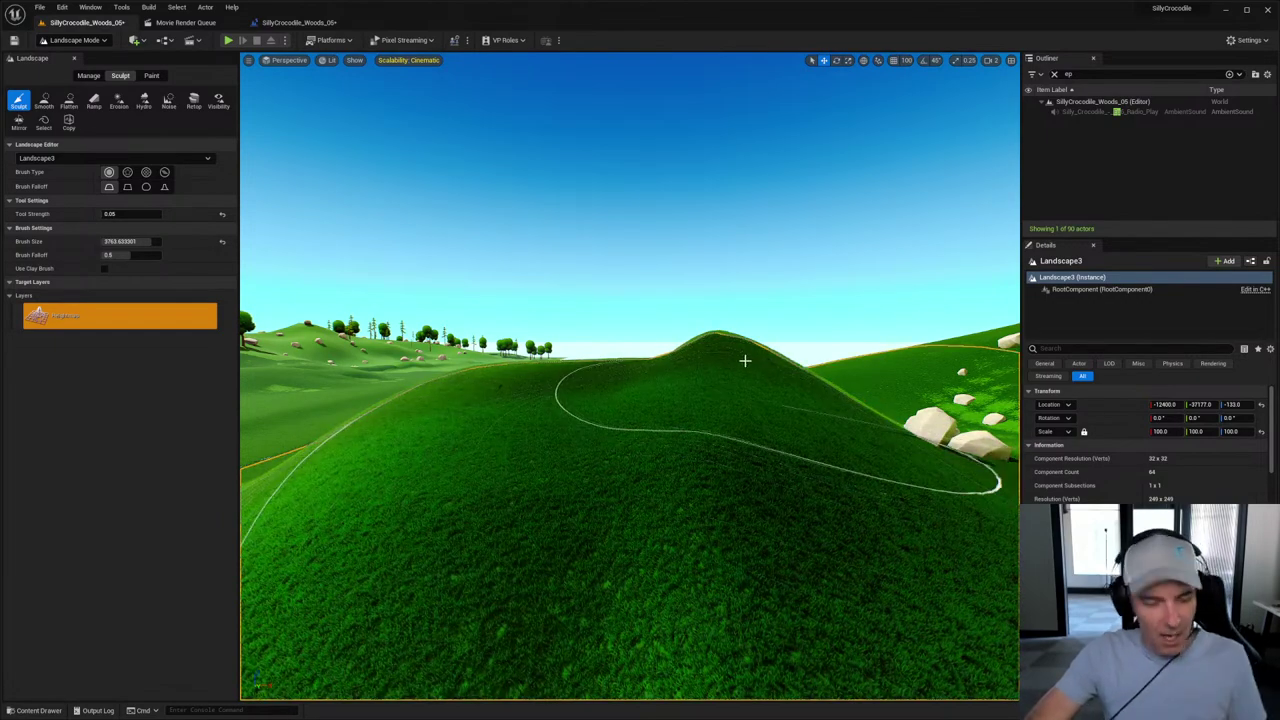
right_click_drag(743, 360, 743, 367)
key("w")
key("w")
key("s")
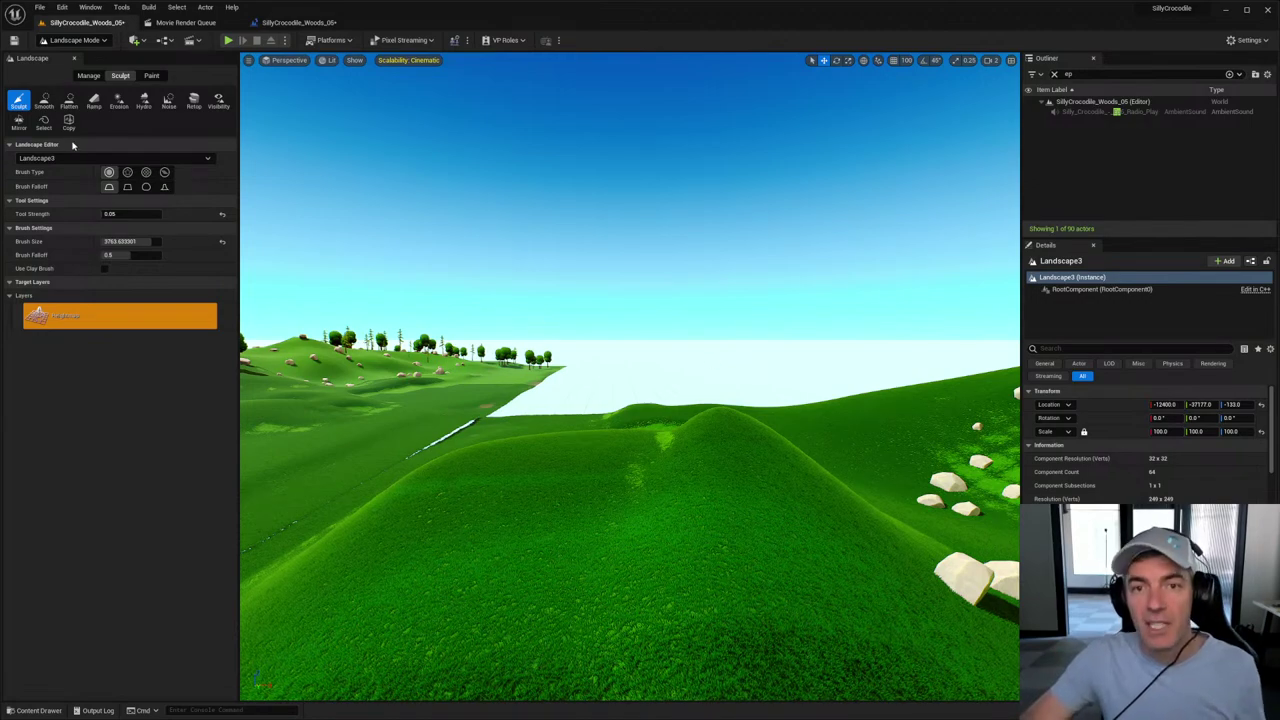
left_click(44, 101)
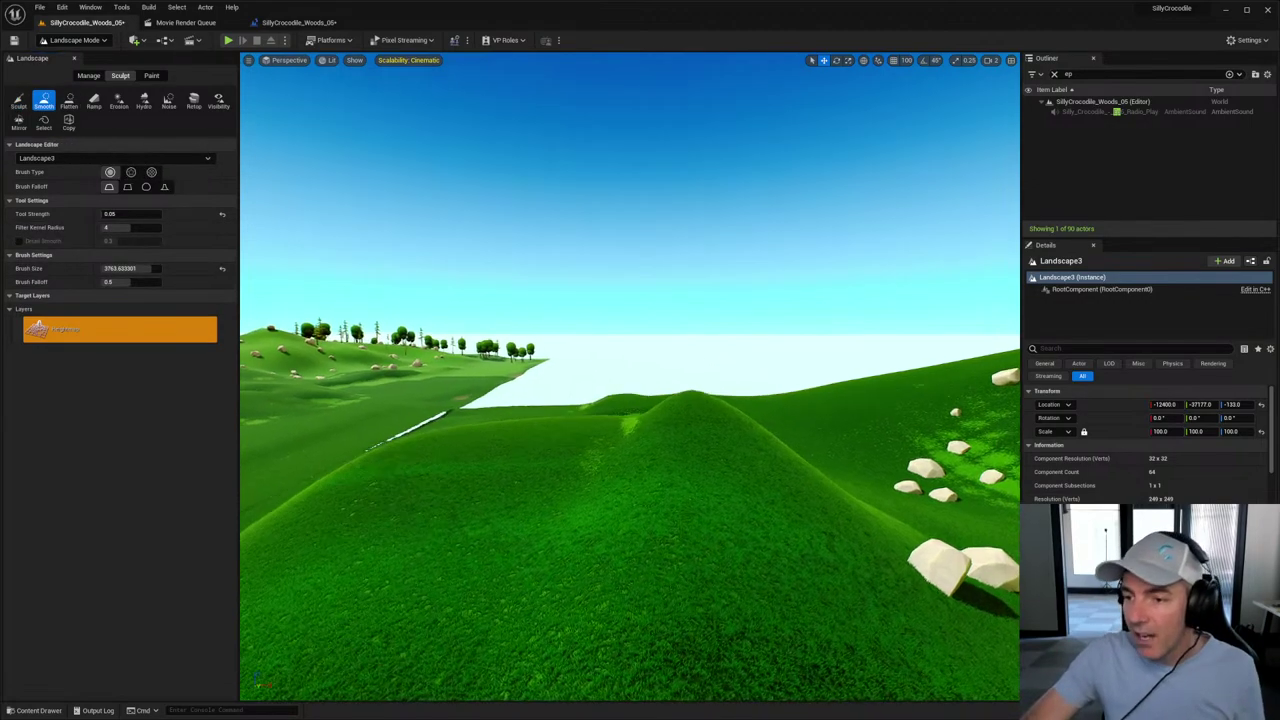
Step: Brush the Smooth tool over the Landscape3 hill's peak to round it off
right_click_drag(719, 369, 719, 369)
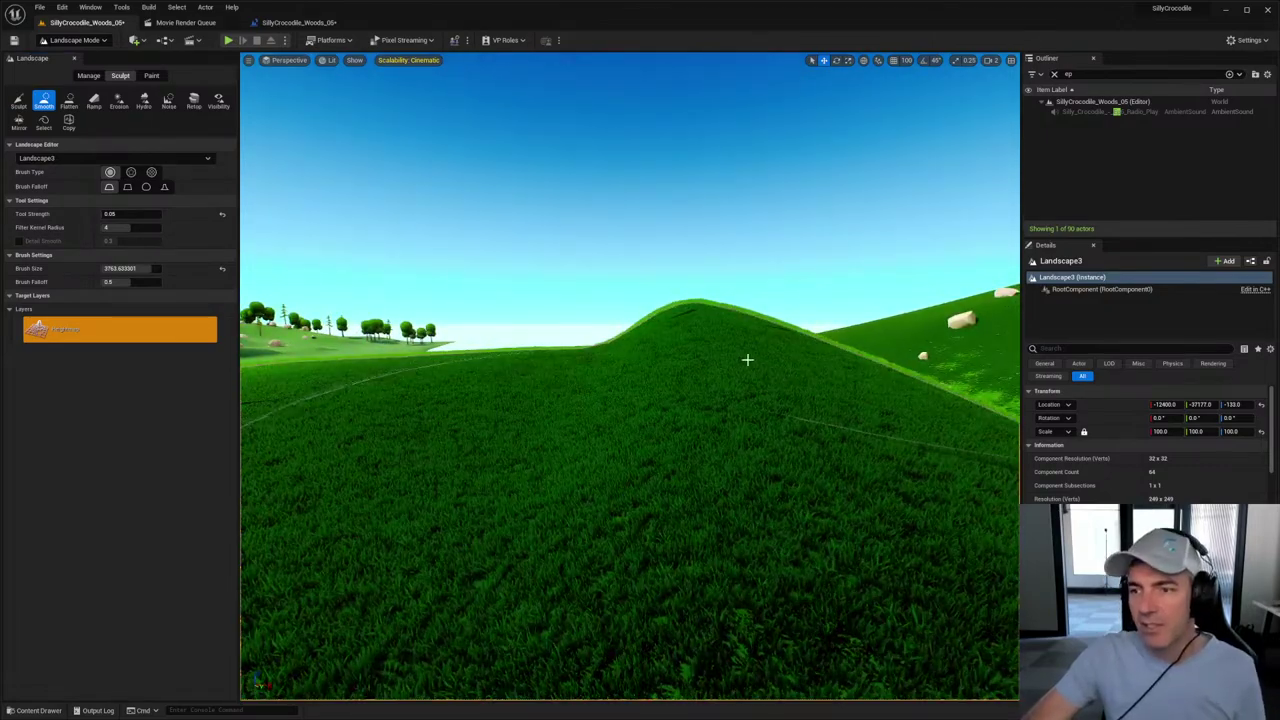
mouse_move(695, 366)
left_mouse_down()
mouse_move(723, 374)
mouse_move(726, 391)
mouse_move(686, 397)
mouse_move(700, 389)
mouse_move(686, 383)
mouse_move(720, 387)
mouse_move(663, 371)
mouse_move(737, 397)
left_mouse_up()
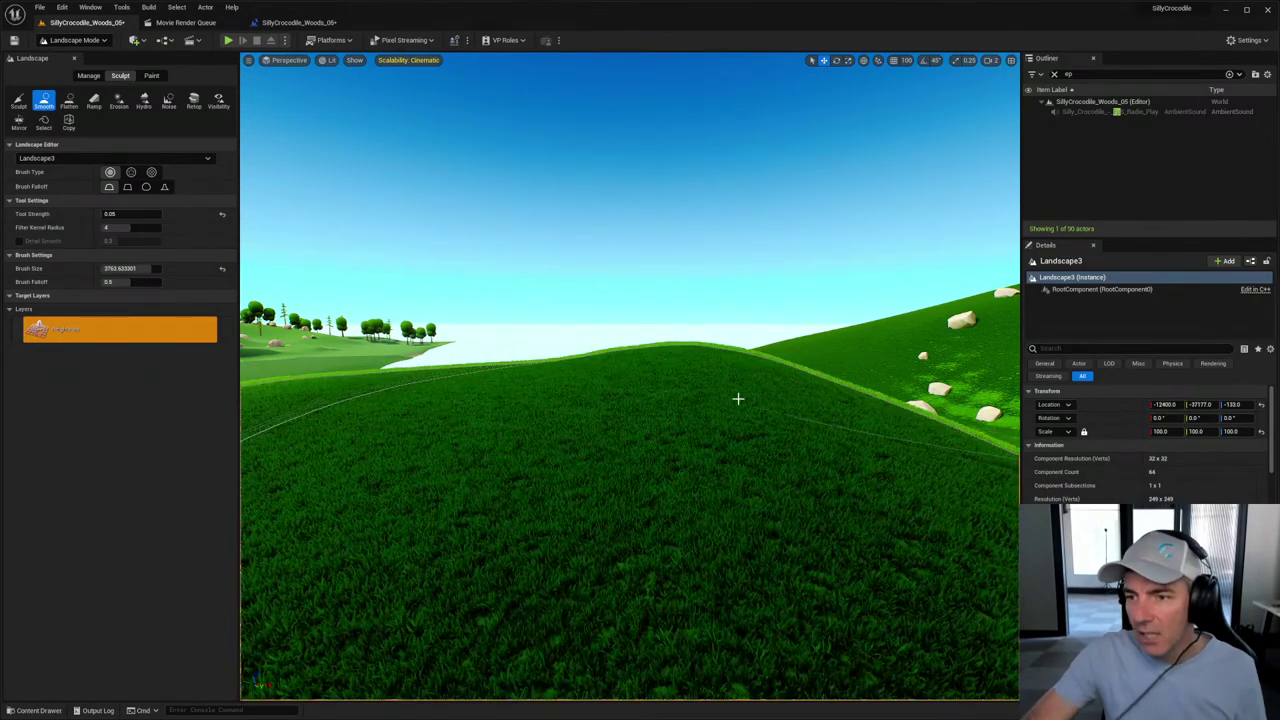
right_click_drag(737, 397, 737, 397)
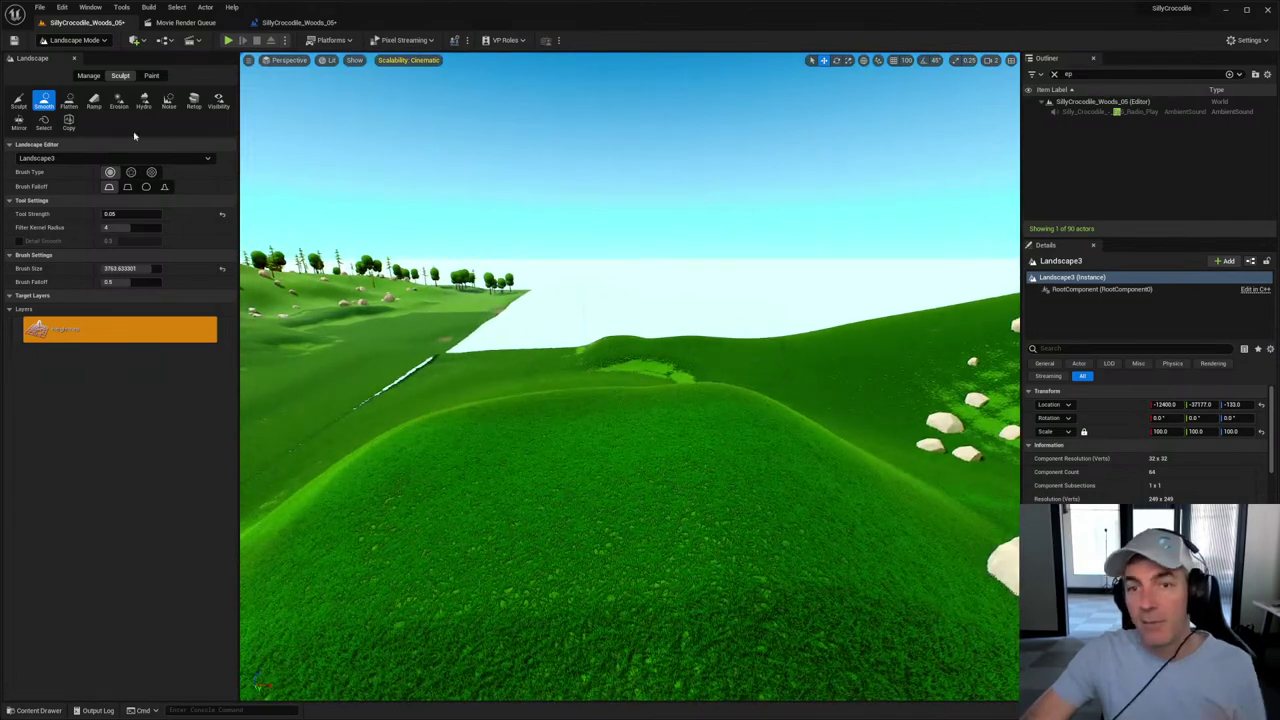
left_click(119, 103)
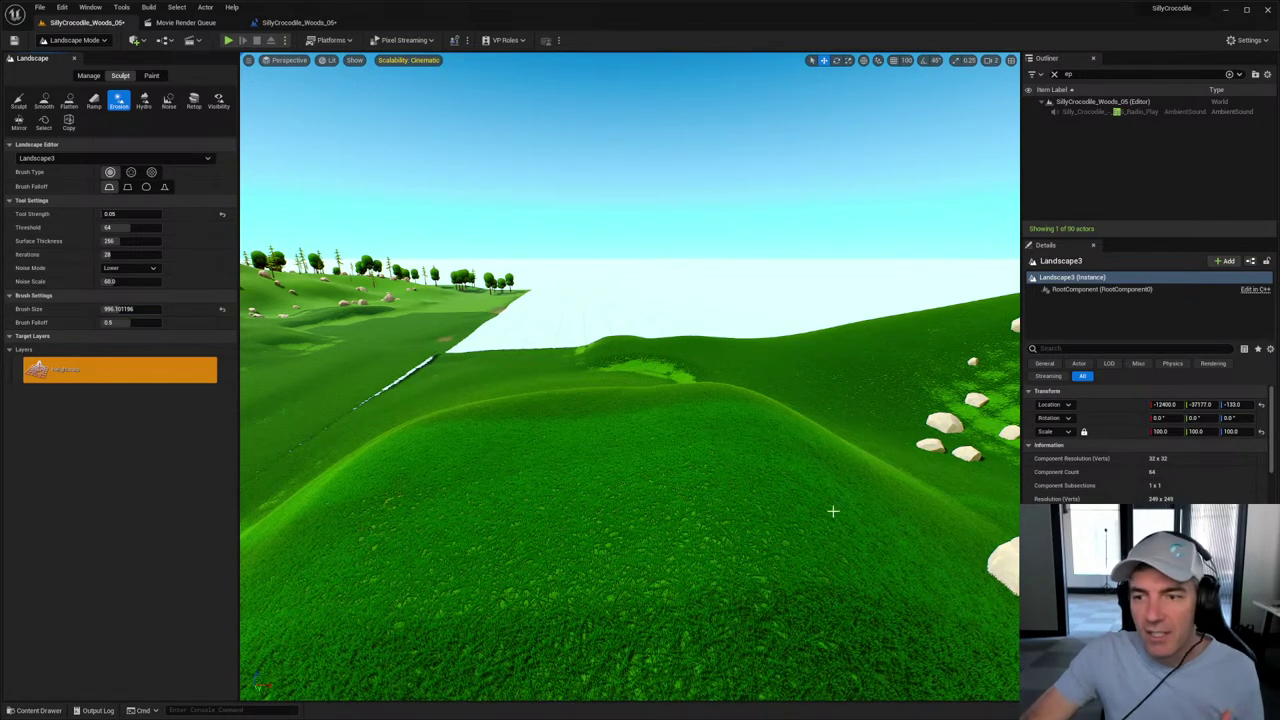
Step: Erode a dark pit into the hill's side and fly around to inspect the dip
mouse_move(620, 458)
left_mouse_down()
mouse_move(603, 460)
mouse_move(653, 471)
mouse_move(594, 507)
mouse_move(629, 486)
mouse_move(657, 491)
mouse_move(583, 457)
mouse_move(657, 503)
mouse_move(647, 441)
mouse_move(628, 451)
mouse_move(686, 451)
left_mouse_up()
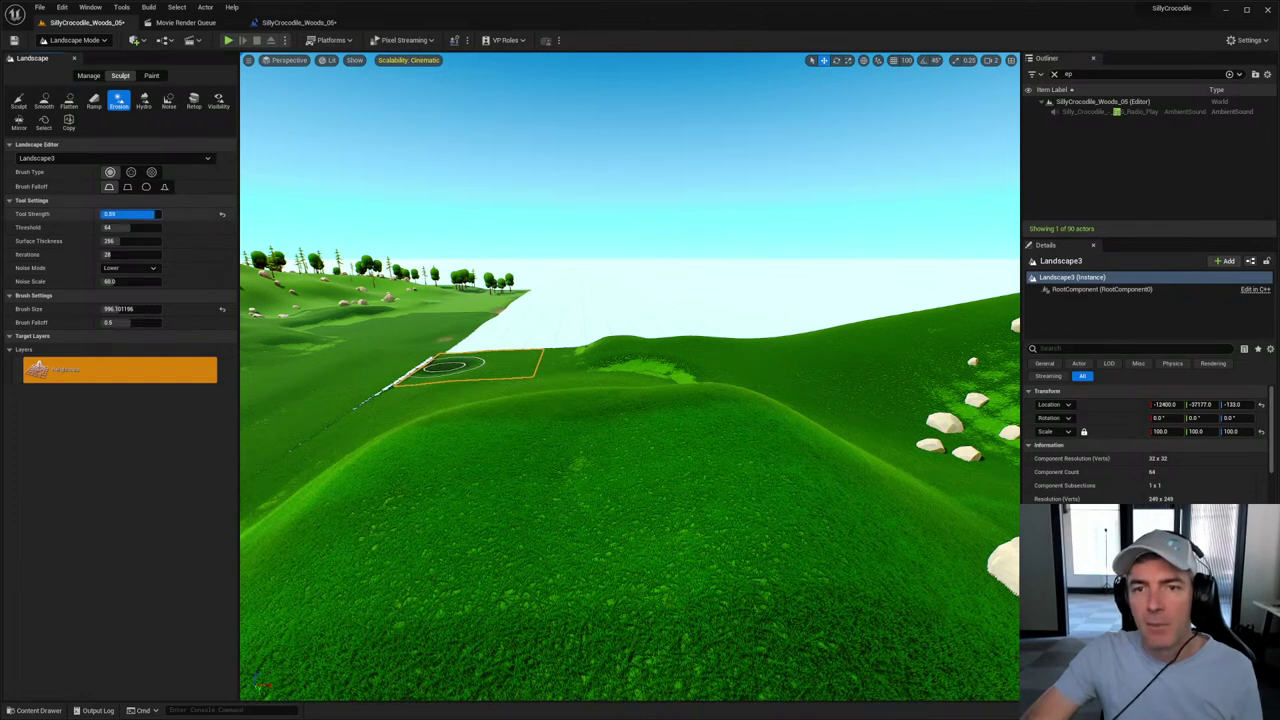
mouse_move(610, 500)
left_mouse_down()
mouse_move(600, 514)
mouse_move(651, 471)
mouse_move(646, 437)
mouse_move(595, 440)
mouse_move(614, 517)
mouse_move(677, 503)
mouse_move(659, 541)
left_mouse_up()
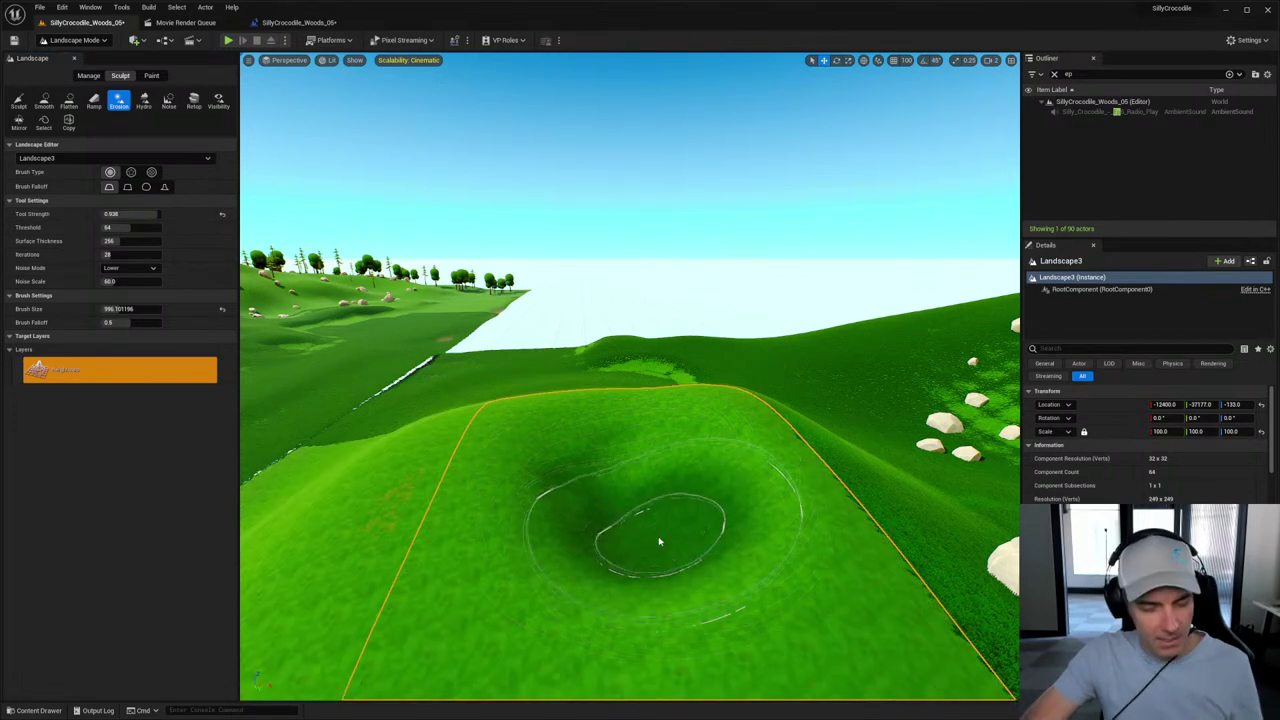
mouse_move(659, 541)
right_mouse_down()
mouse_move(659, 516)
mouse_move(680, 528)
right_mouse_up()
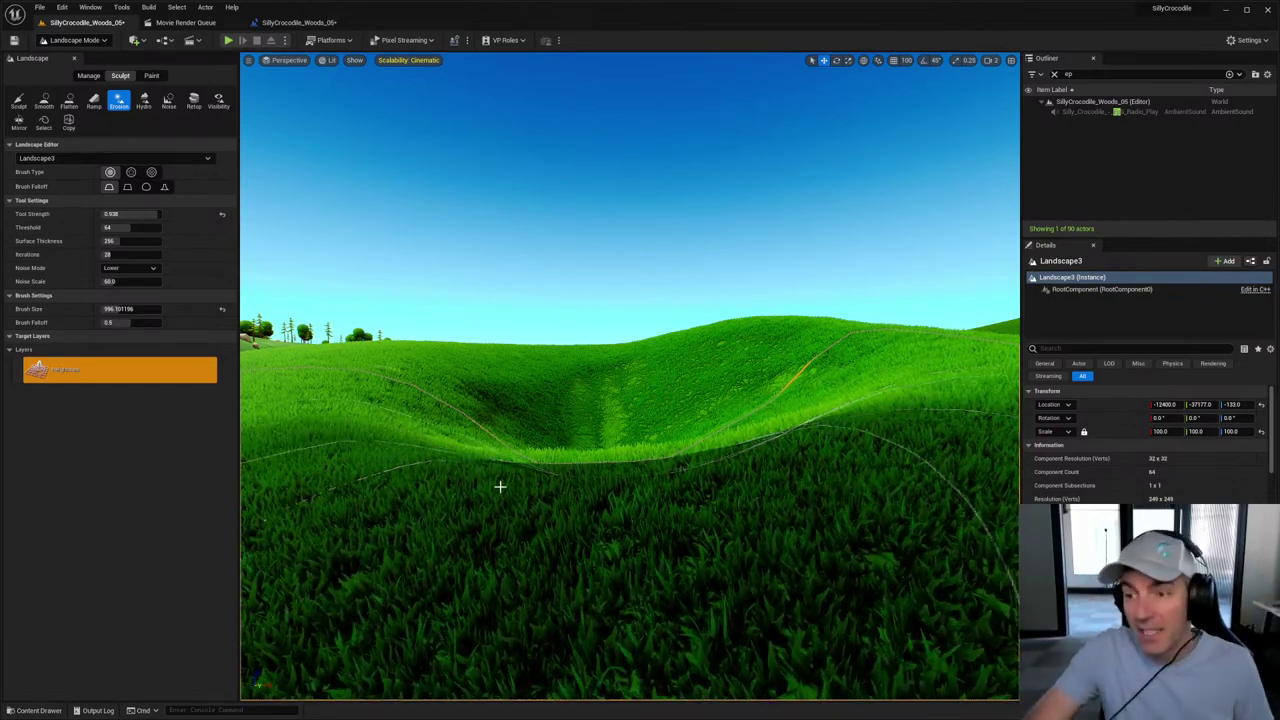
mouse_move(500, 486)
right_mouse_down()
mouse_move(540, 482)
mouse_move(520, 482)
right_mouse_up()
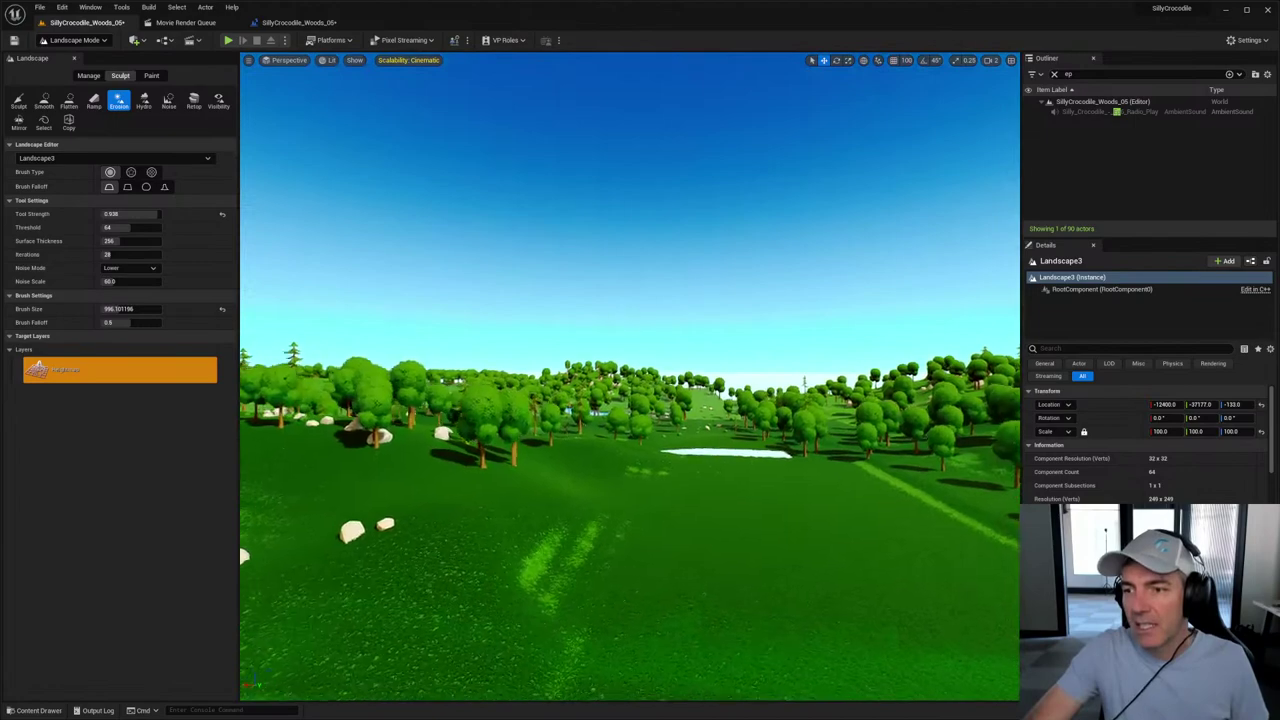
mouse_move(672, 414)
right_mouse_down()
mouse_move(650, 418)
mouse_move(672, 414)
right_mouse_up()
Step: Paint the Mud layer over the grass in the hillside dip, making a dirt patch
left_click(152, 75)
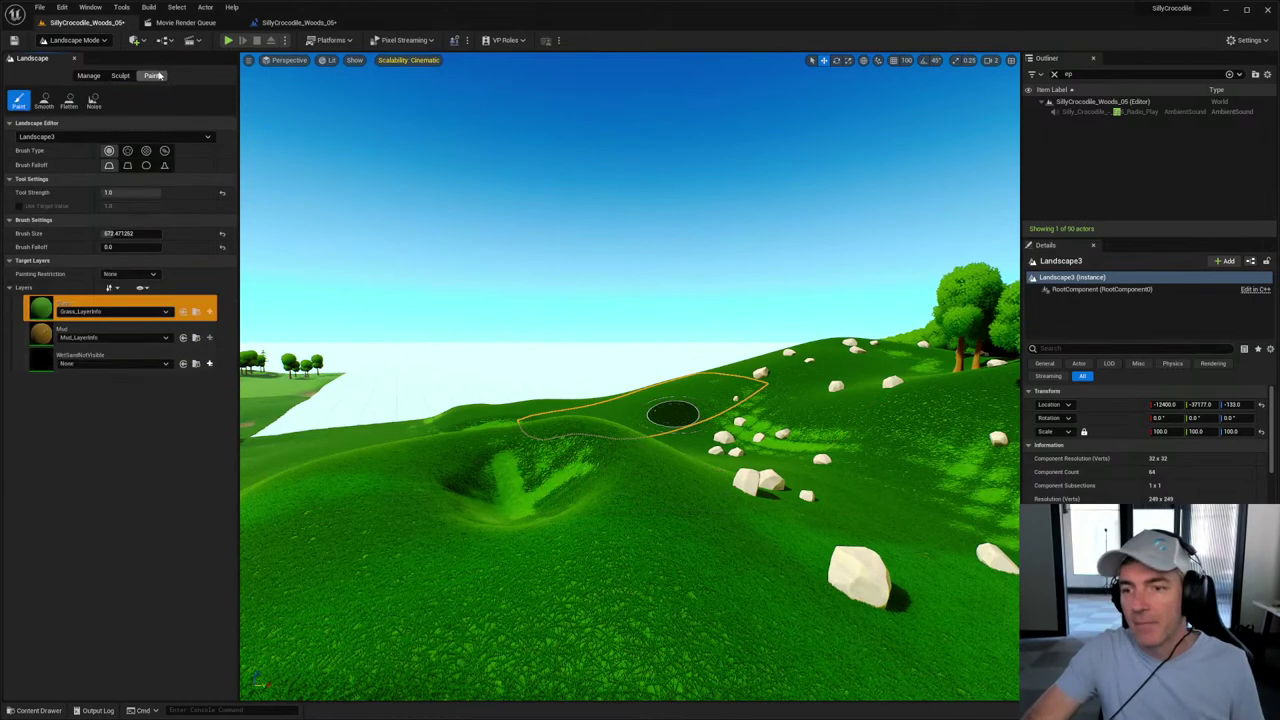
left_click(86, 337)
right_click_drag(630, 420, 600, 432)
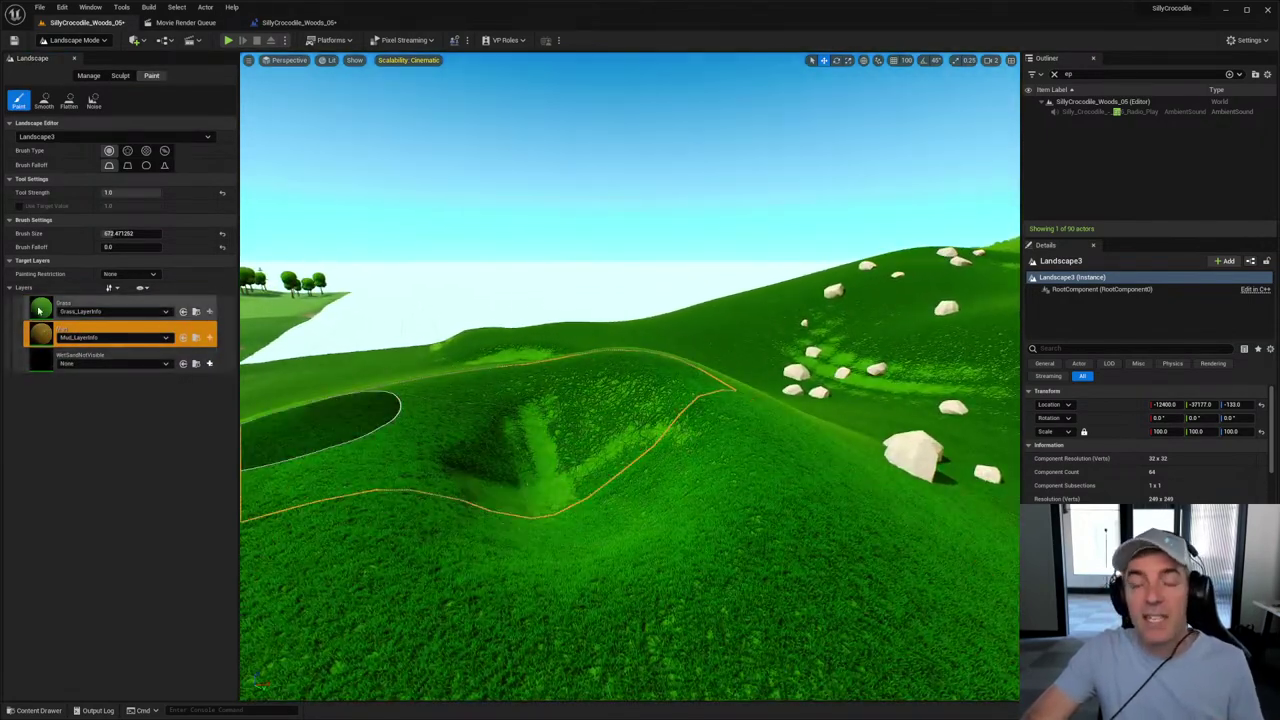
left_click(39, 311)
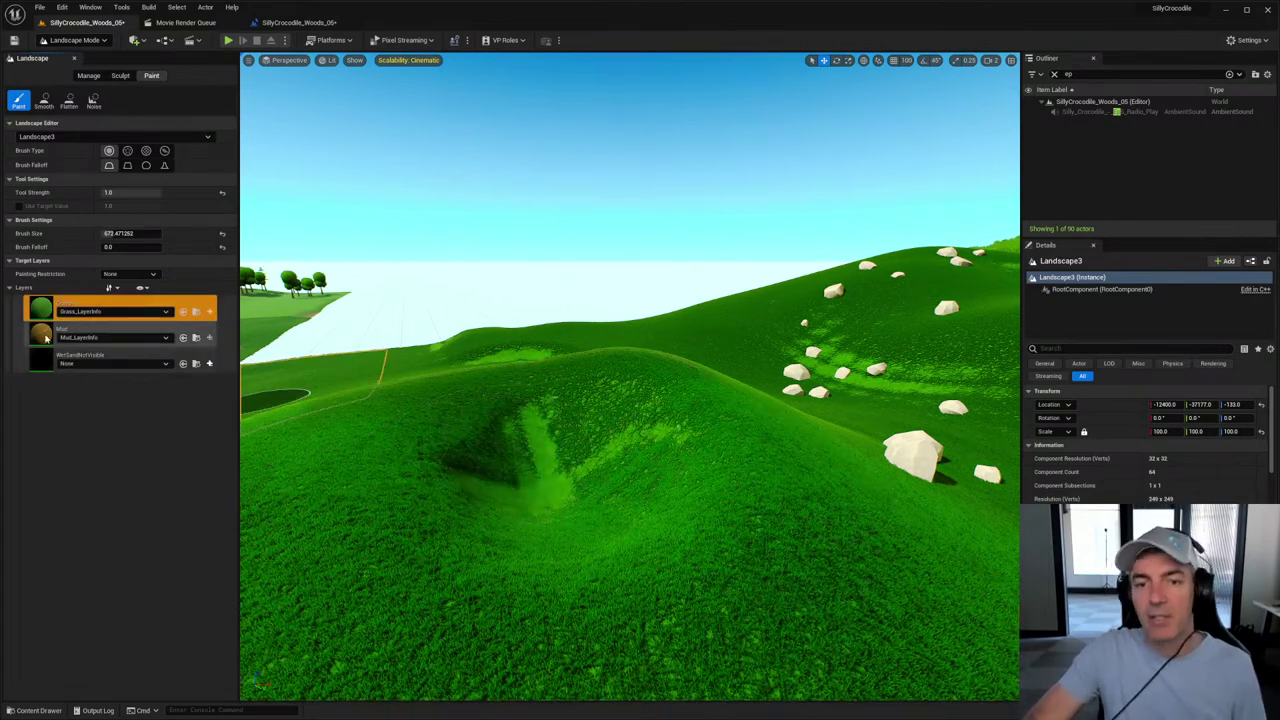
left_click(128, 340)
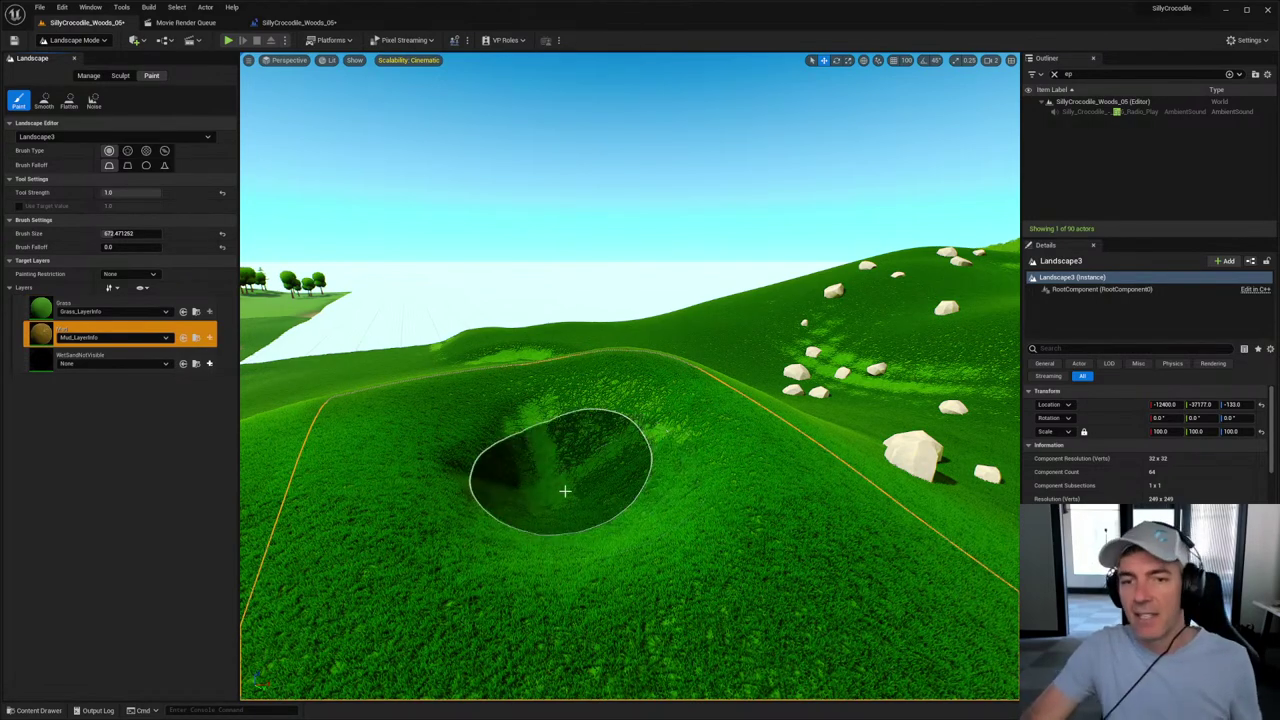
mouse_move(565, 491)
left_mouse_down()
mouse_move(572, 481)
mouse_move(594, 508)
mouse_move(583, 457)
mouse_move(491, 457)
mouse_move(508, 506)
mouse_move(549, 534)
mouse_move(606, 520)
mouse_move(606, 463)
mouse_move(631, 510)
left_mouse_up()
right_click_drag(631, 510, 631, 448)
left_click(72, 40)
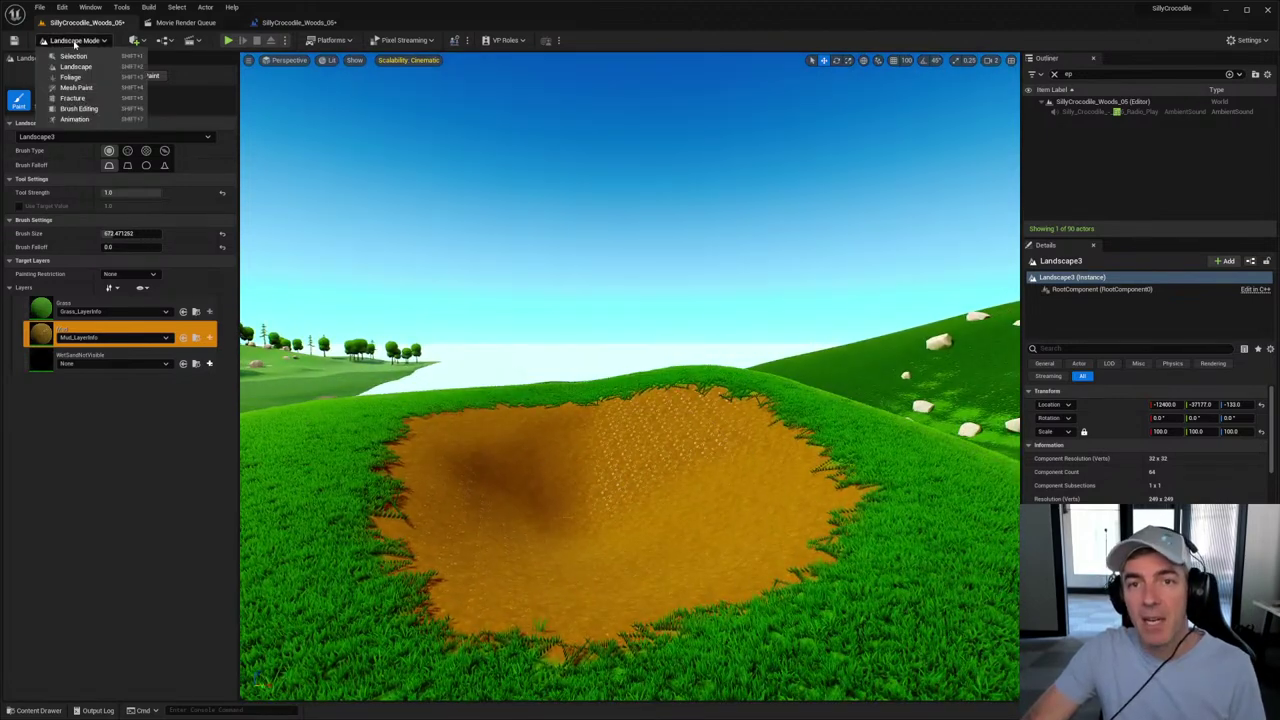
Step: Return to Selection Mode, browse the top-level Content folder, and look over the dirt patch
left_click(80, 52)
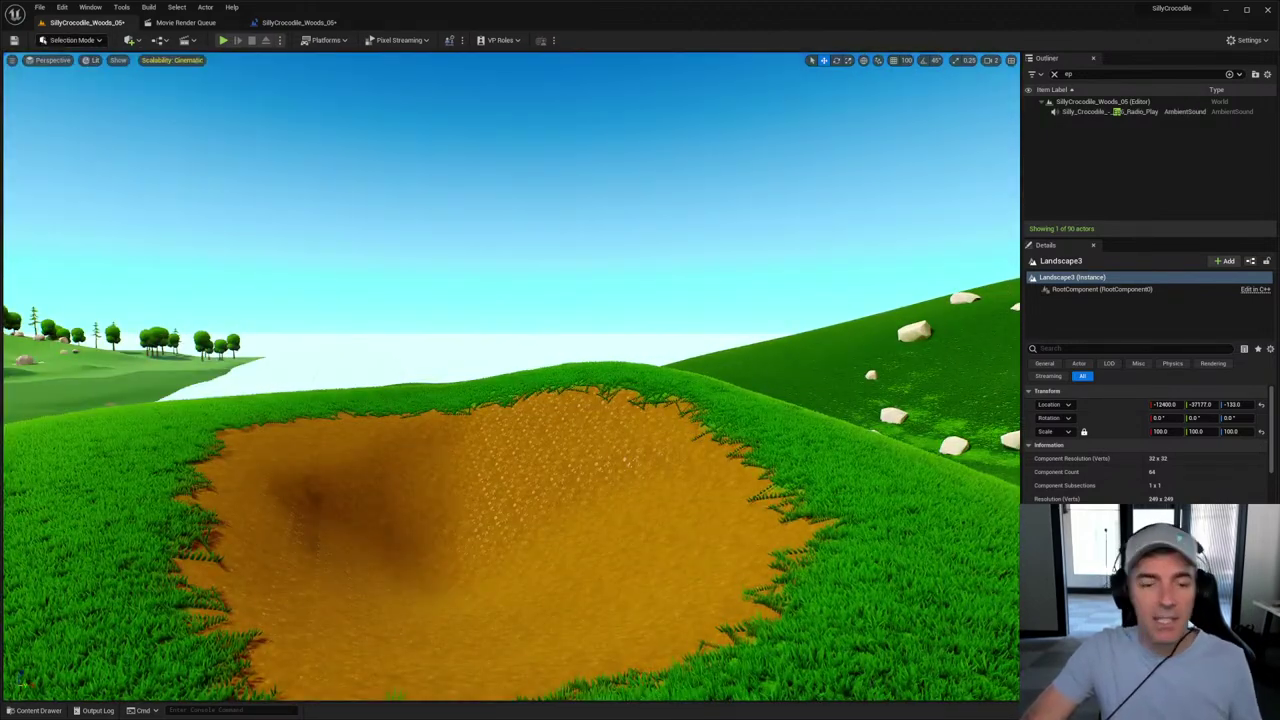
left_click(37, 710)
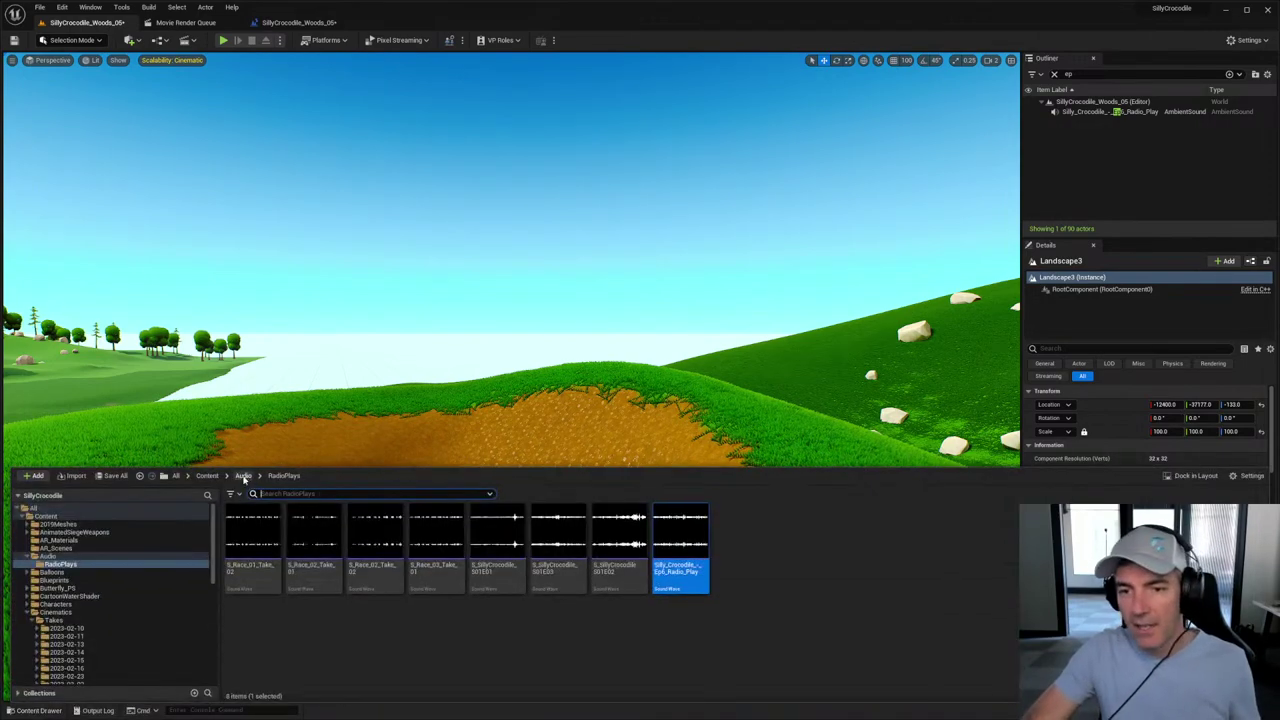
left_click(207, 476)
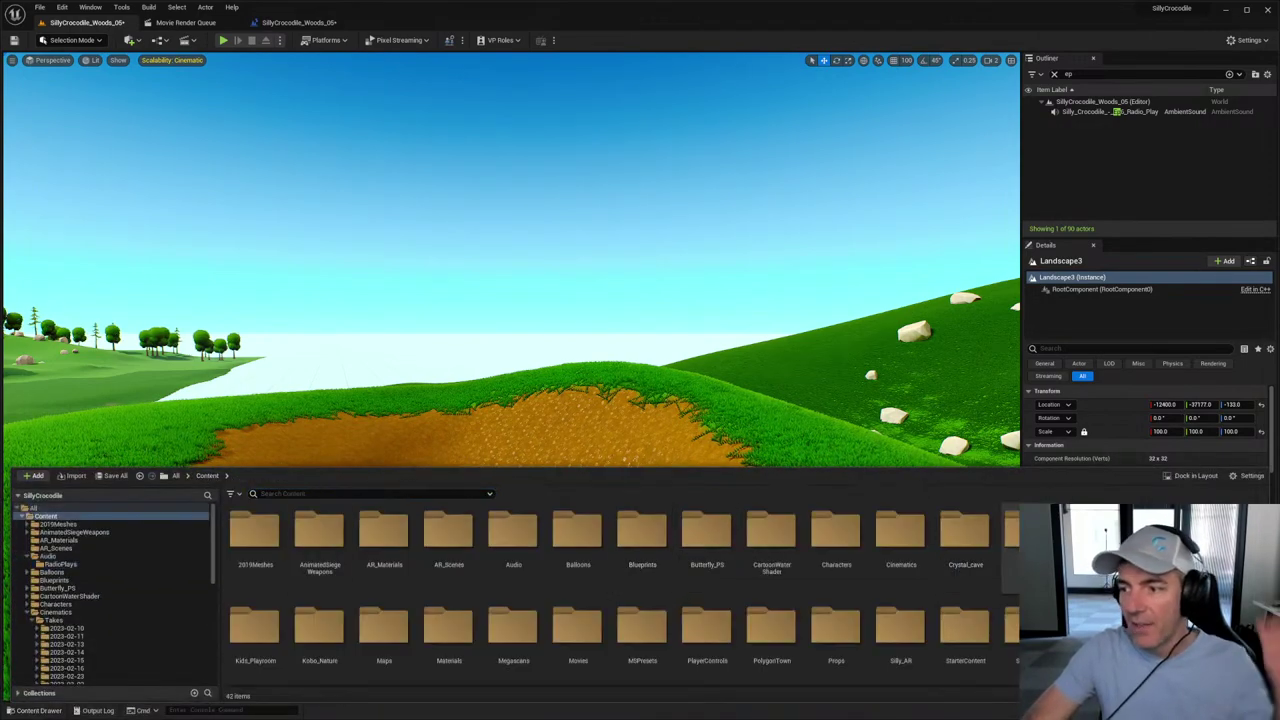
right_click_drag(694, 317, 610, 335)
right_click_drag(586, 458, 230, 651)
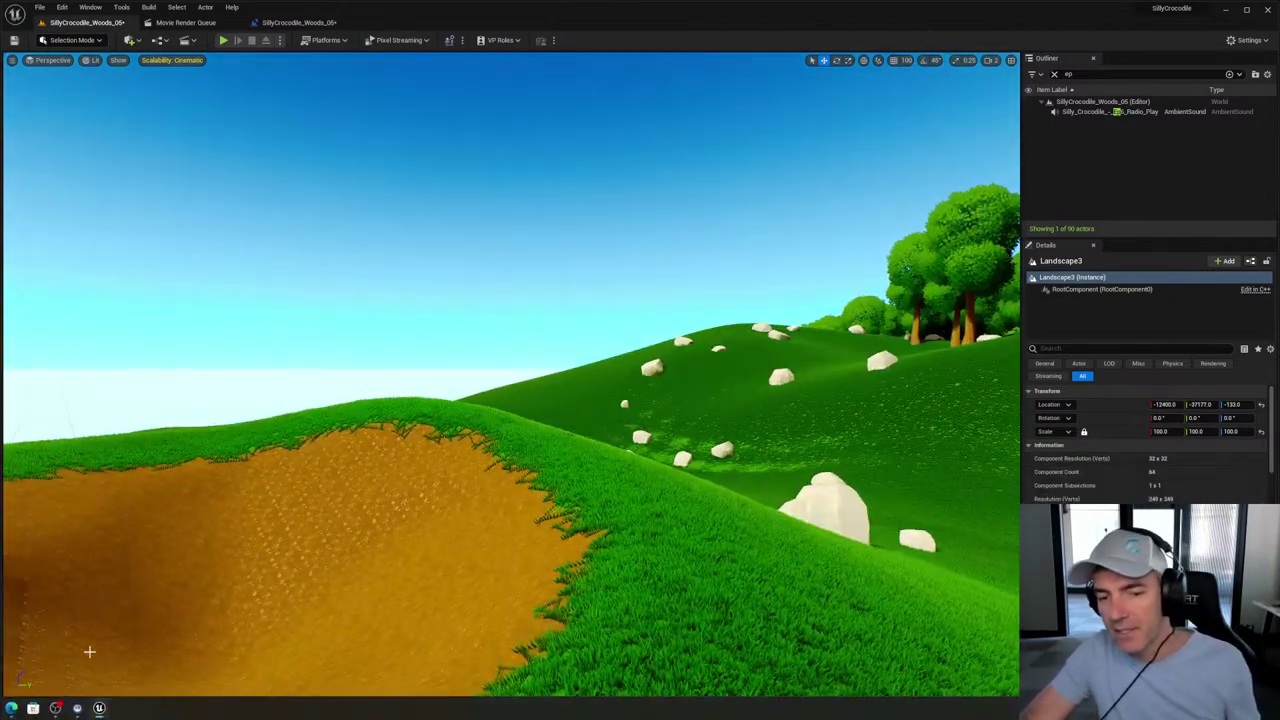
Step: Search 'bp_lake', drop a BP_LakeManager onto the dirt patch, then delete it
left_click(34, 710)
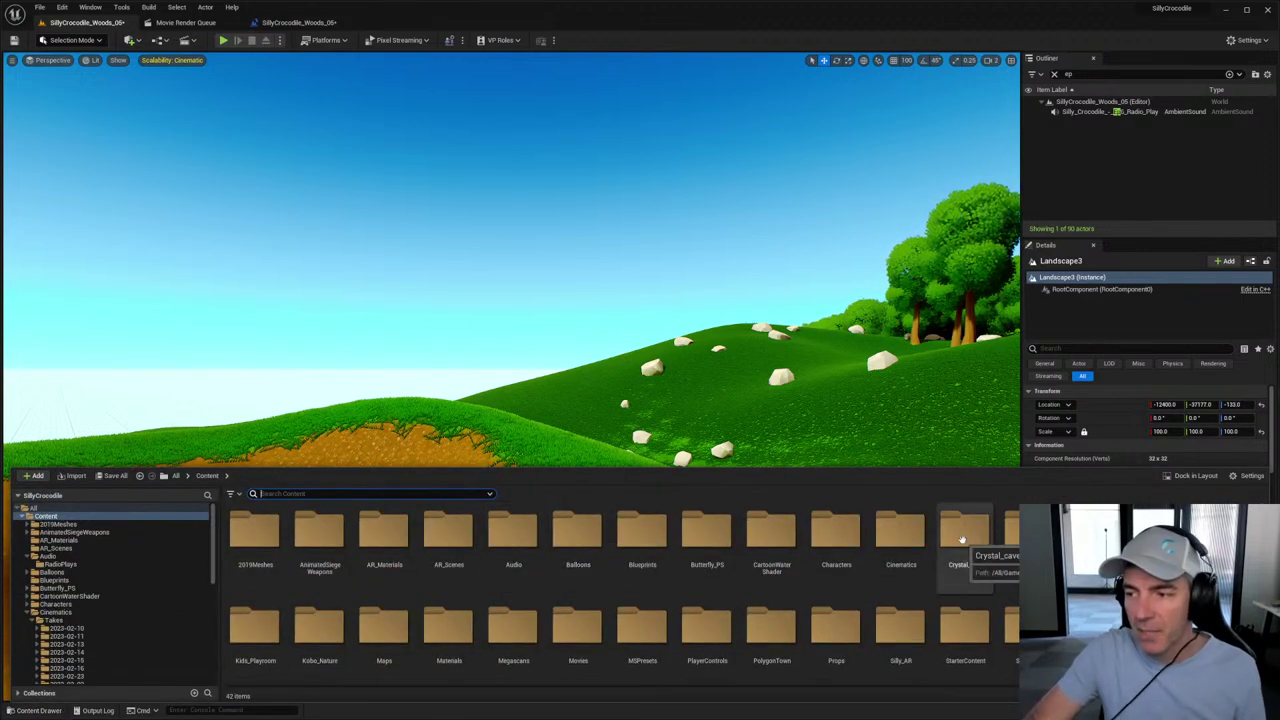
type("b")
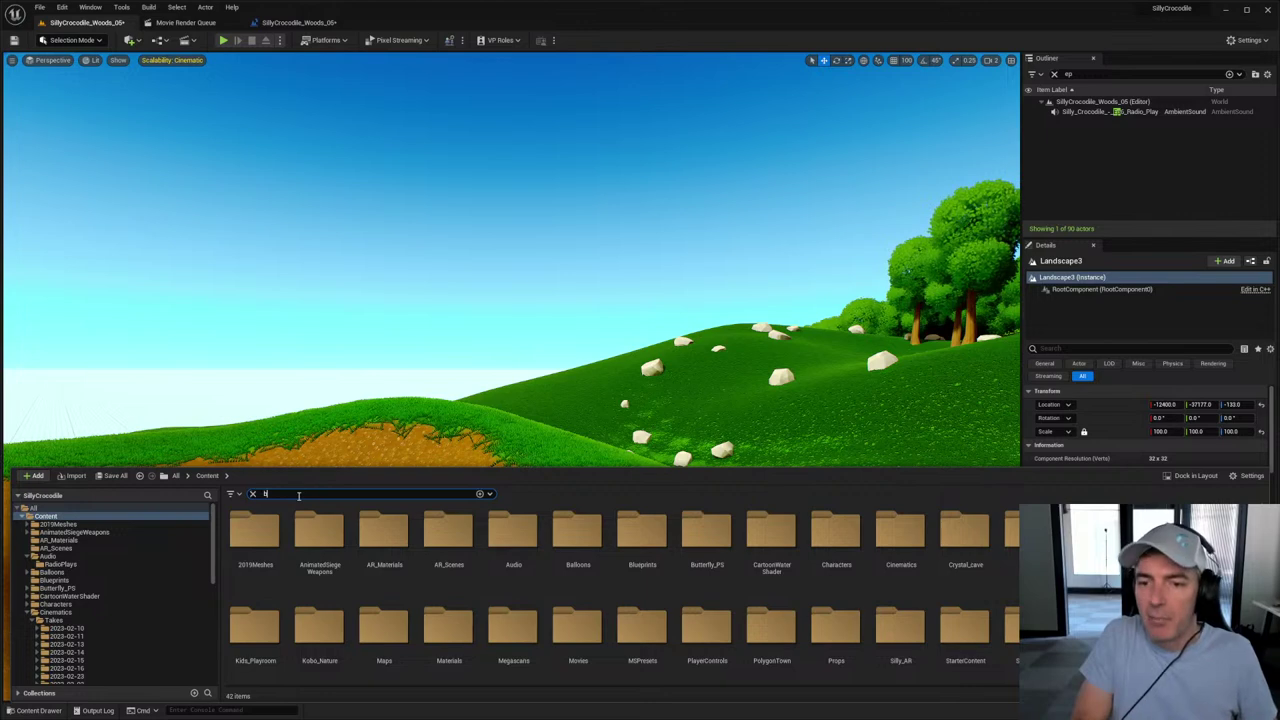
type("p_lake")
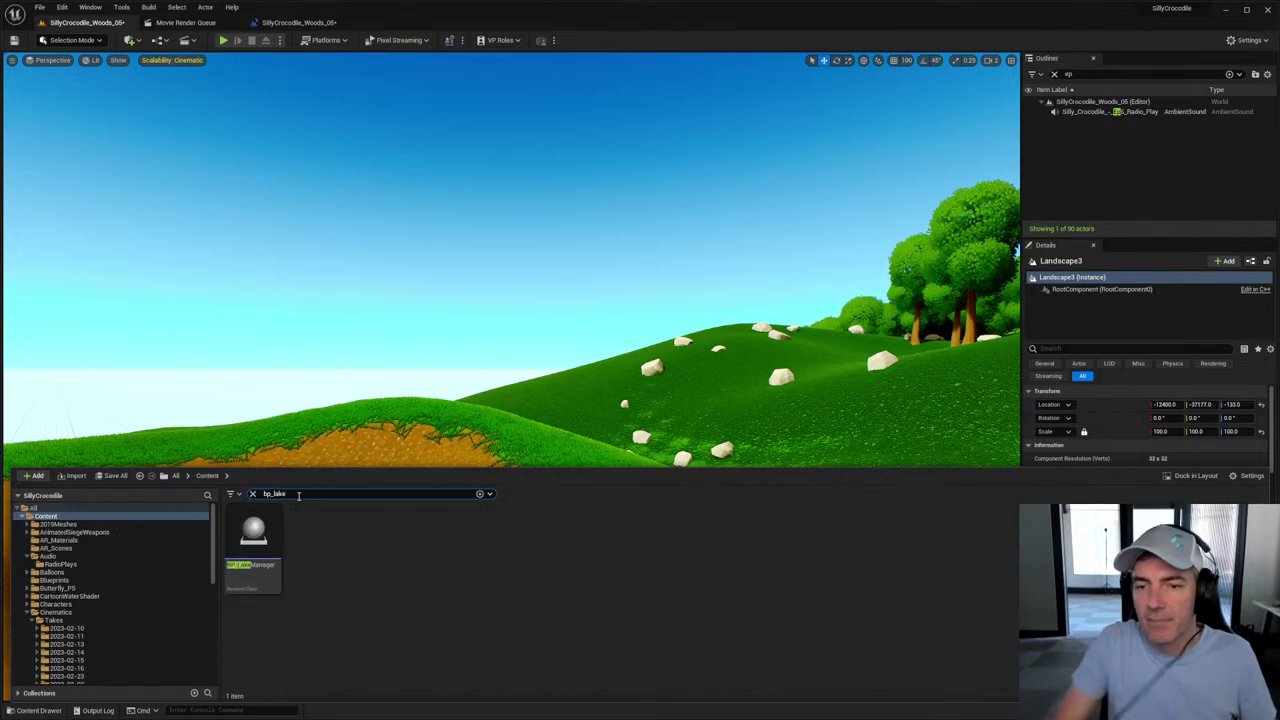
left_click_drag(253, 538, 349, 447)
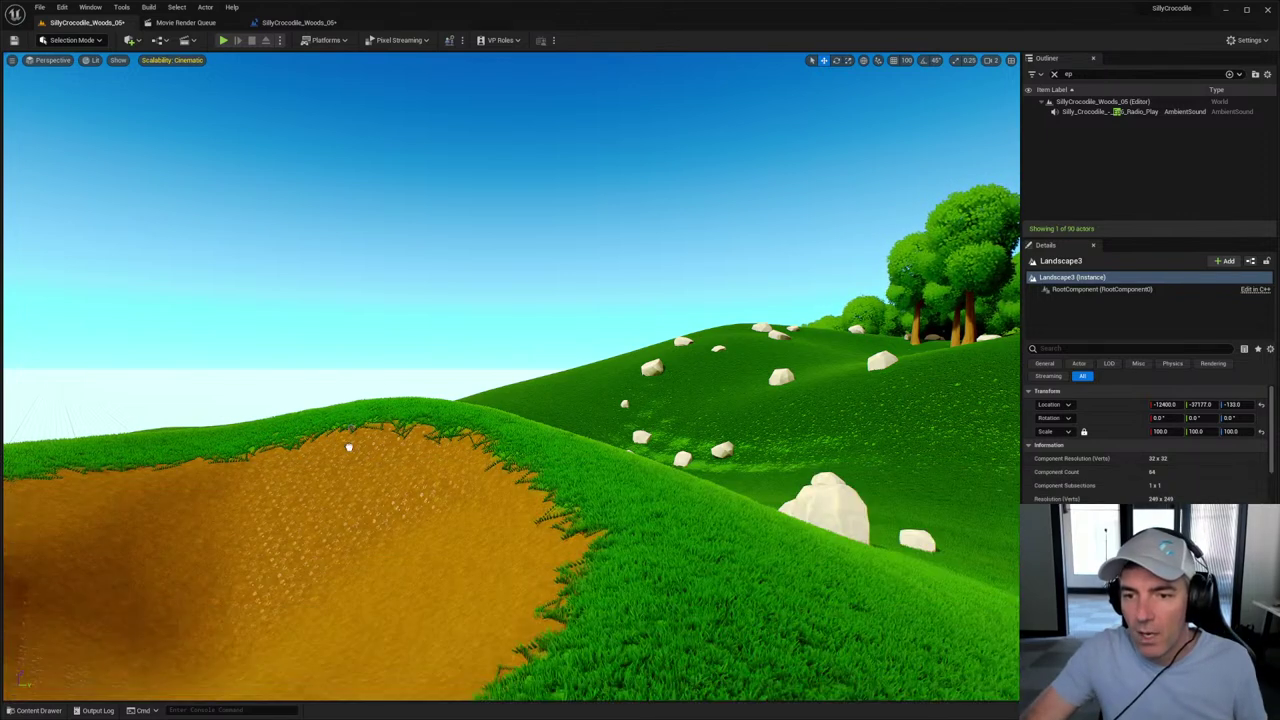
left_click_drag(318, 517, 318, 518)
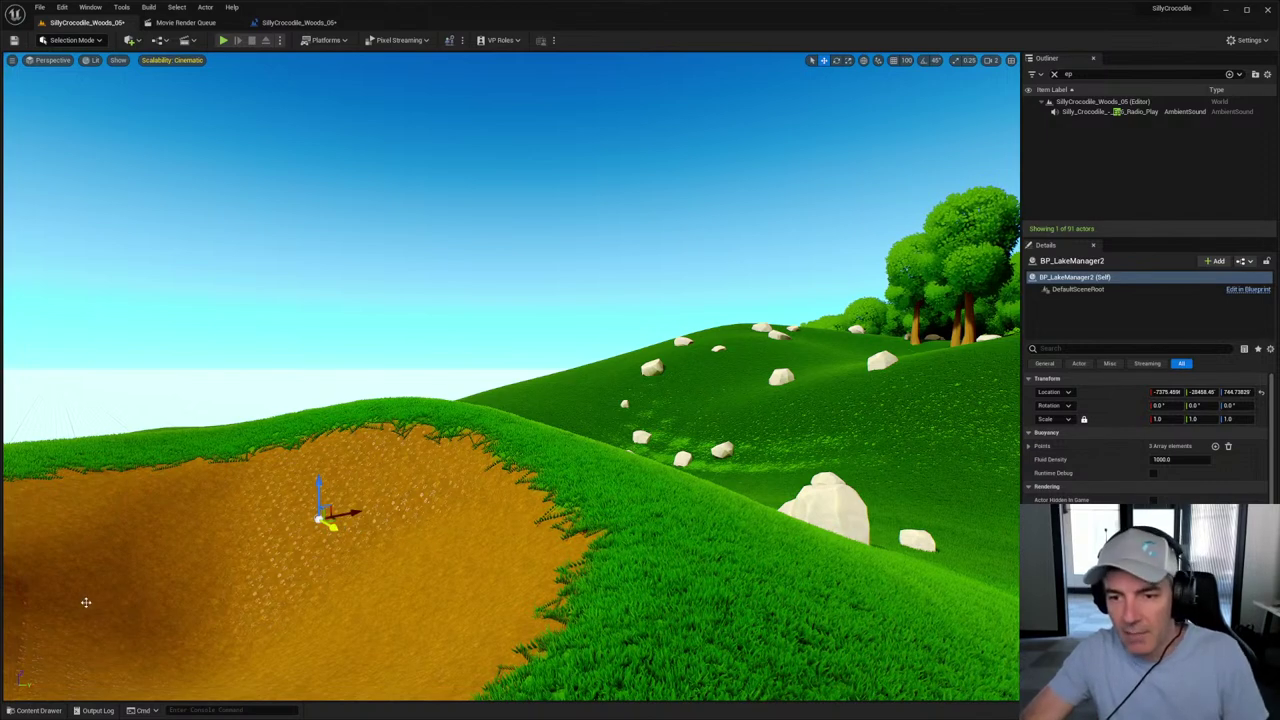
key("Delete")
Step: Search 'water' and drop BP_CartoonWater_Lake onto the dirt crater
left_click(38, 710)
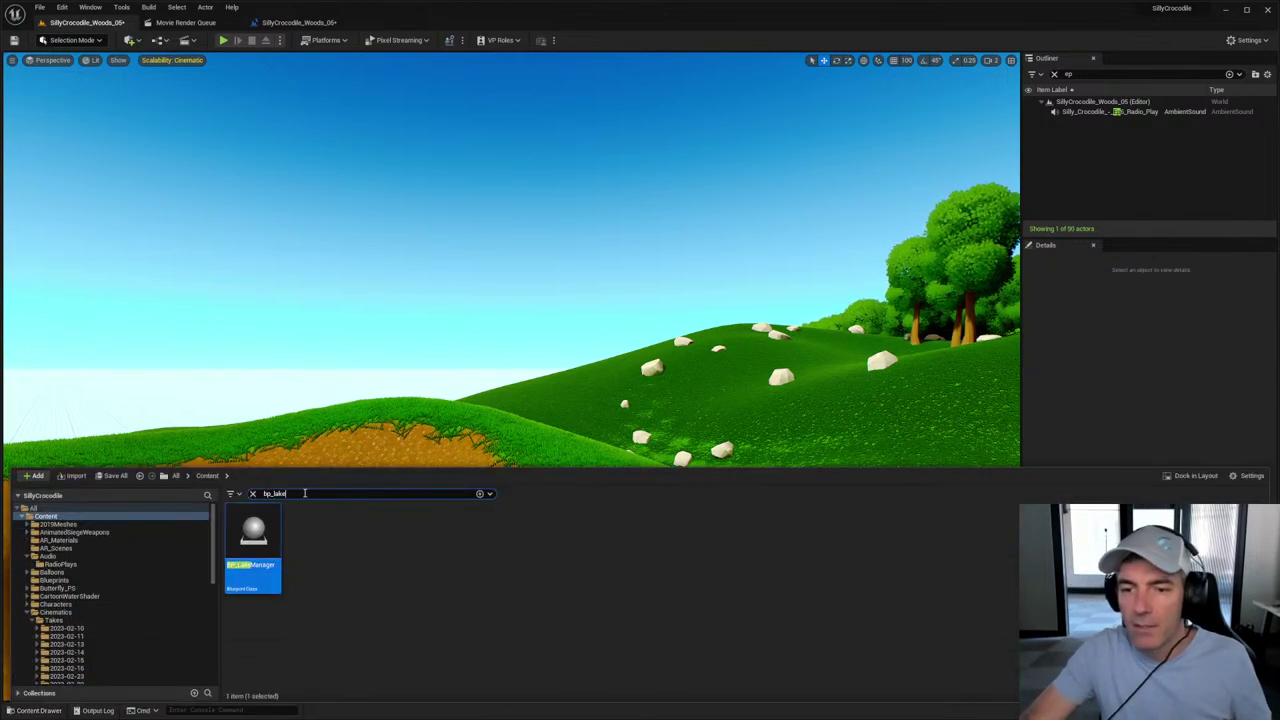
type("water")
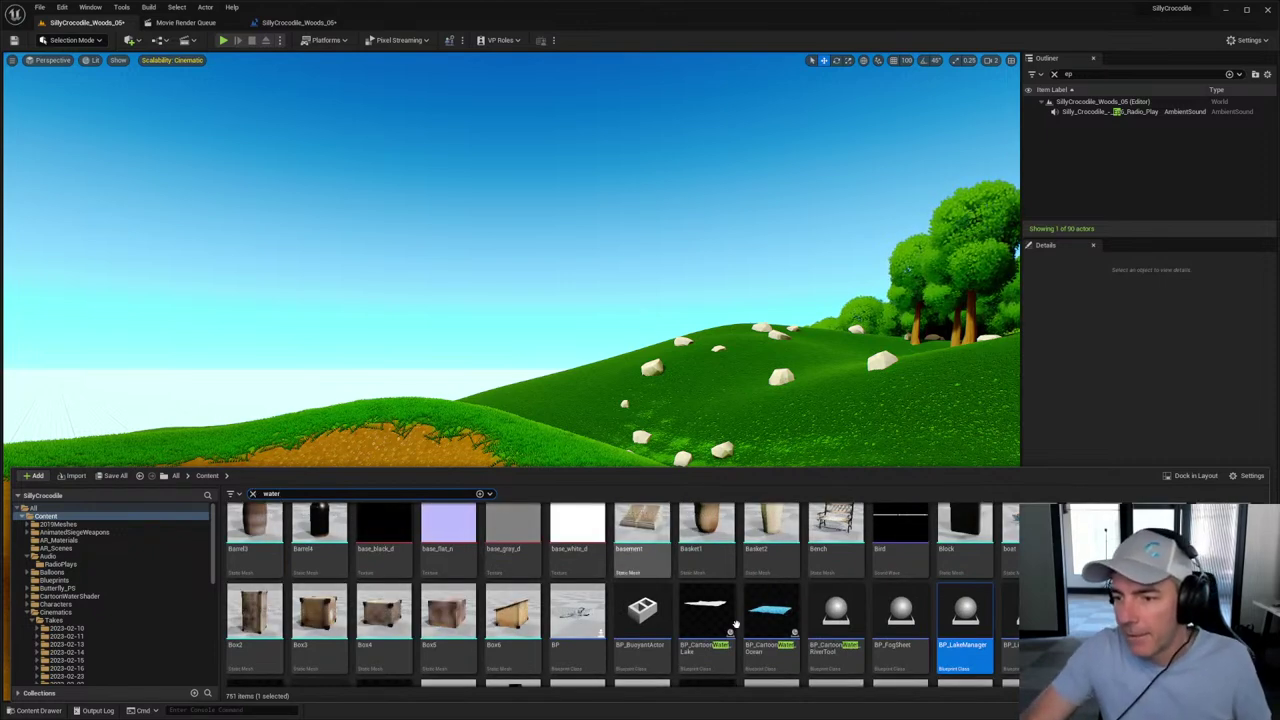
scroll(768, 622, "down", 1)
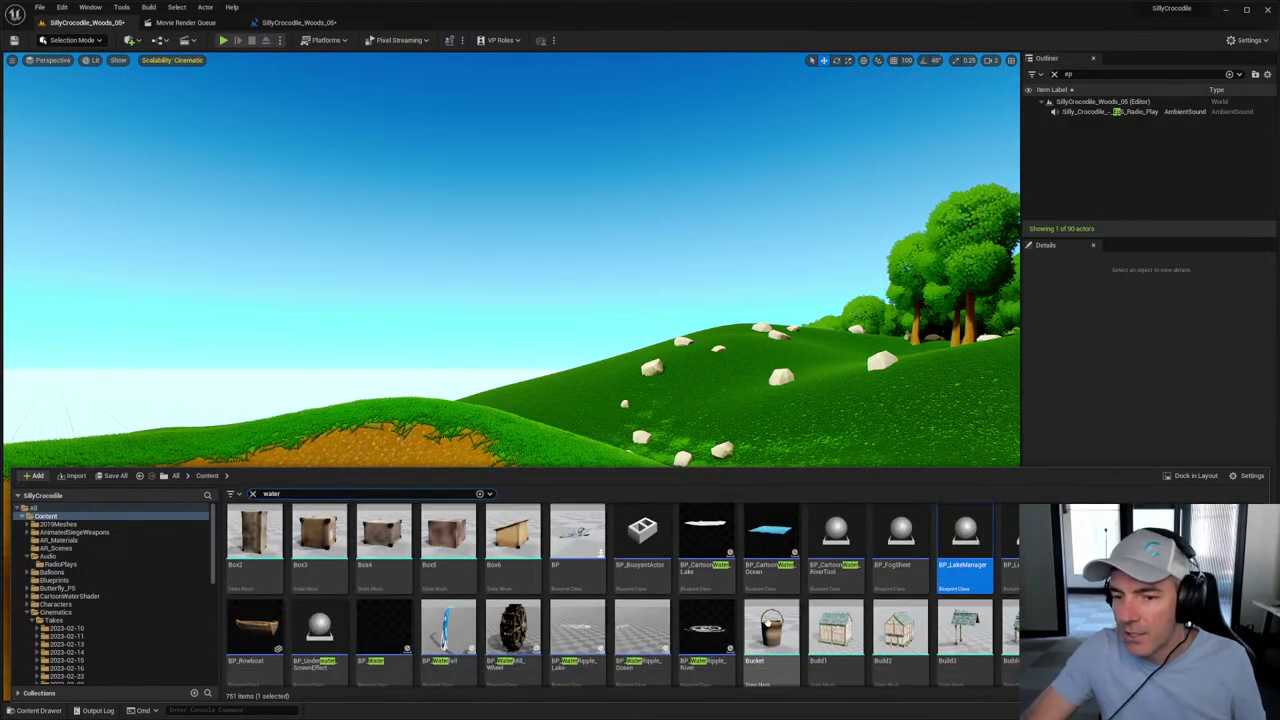
scroll(768, 610, "up", 1)
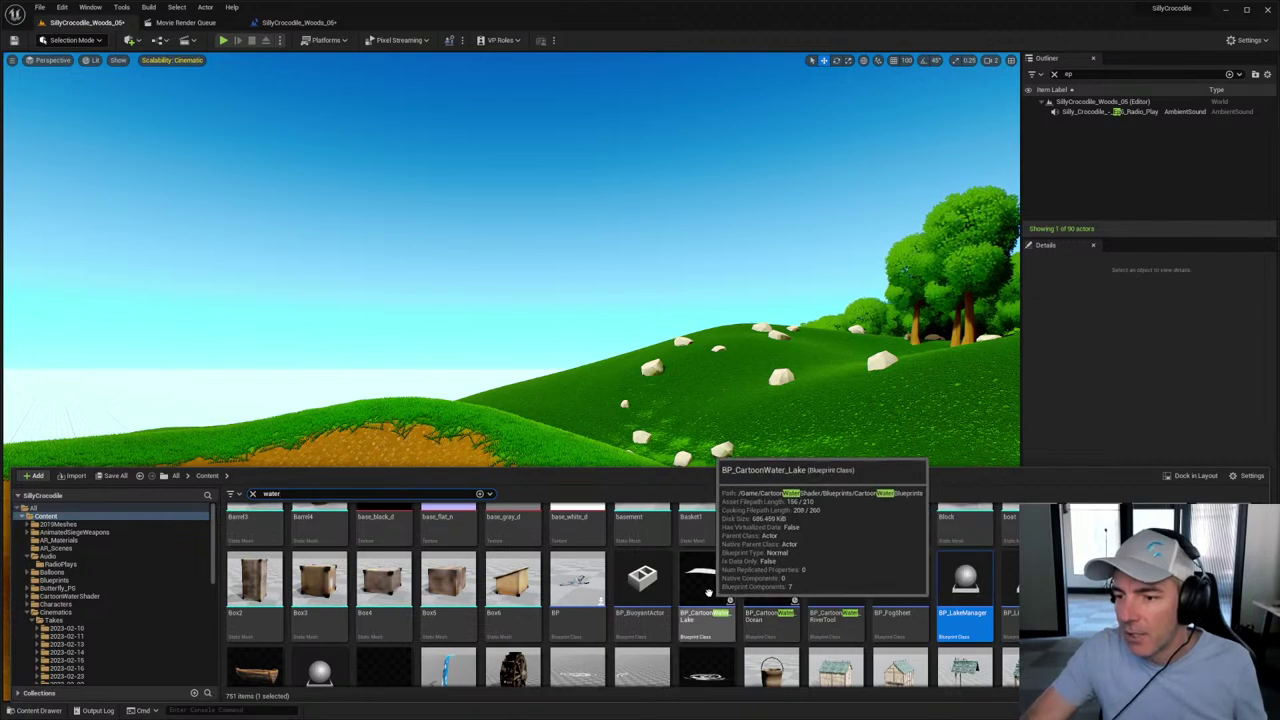
left_click_drag(770, 595, 229, 608)
scroll(229, 608, "down", 5)
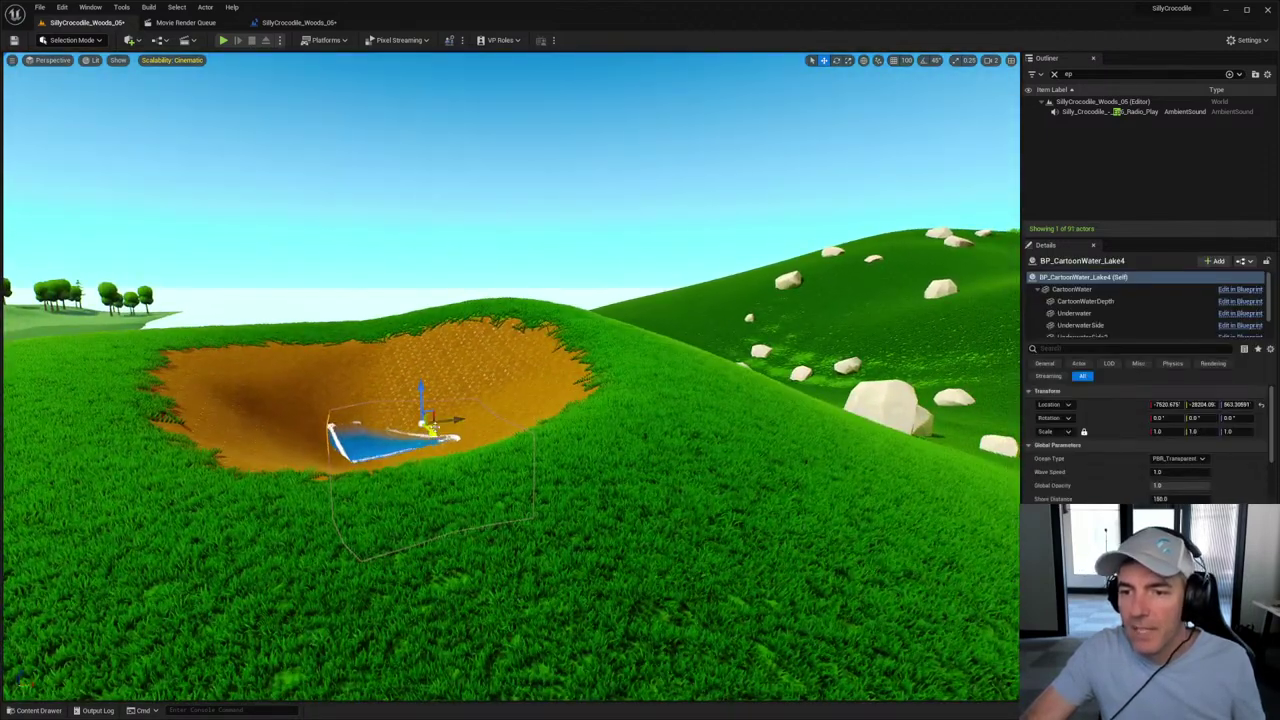
Step: Move the water lake into the crater centre and scale it up
left_click_drag(428, 425, 369, 370)
key("r")
key("w")
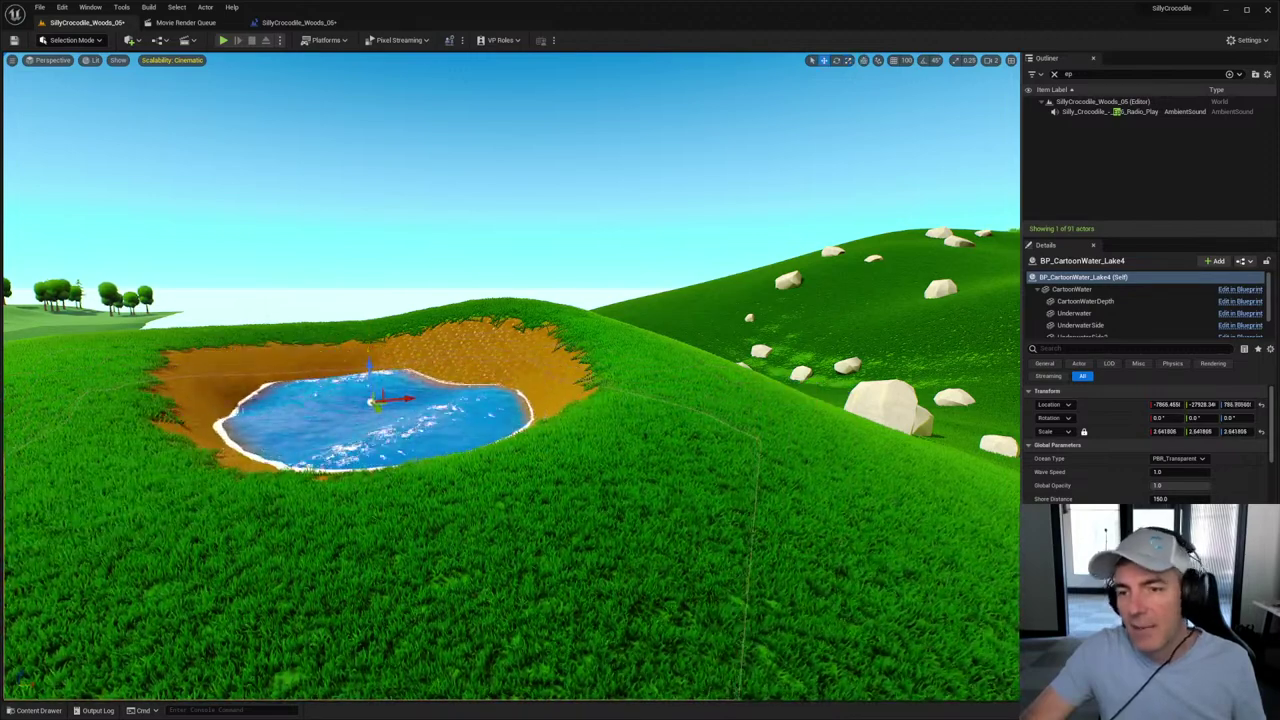
right_click_drag(510, 380, 510, 380)
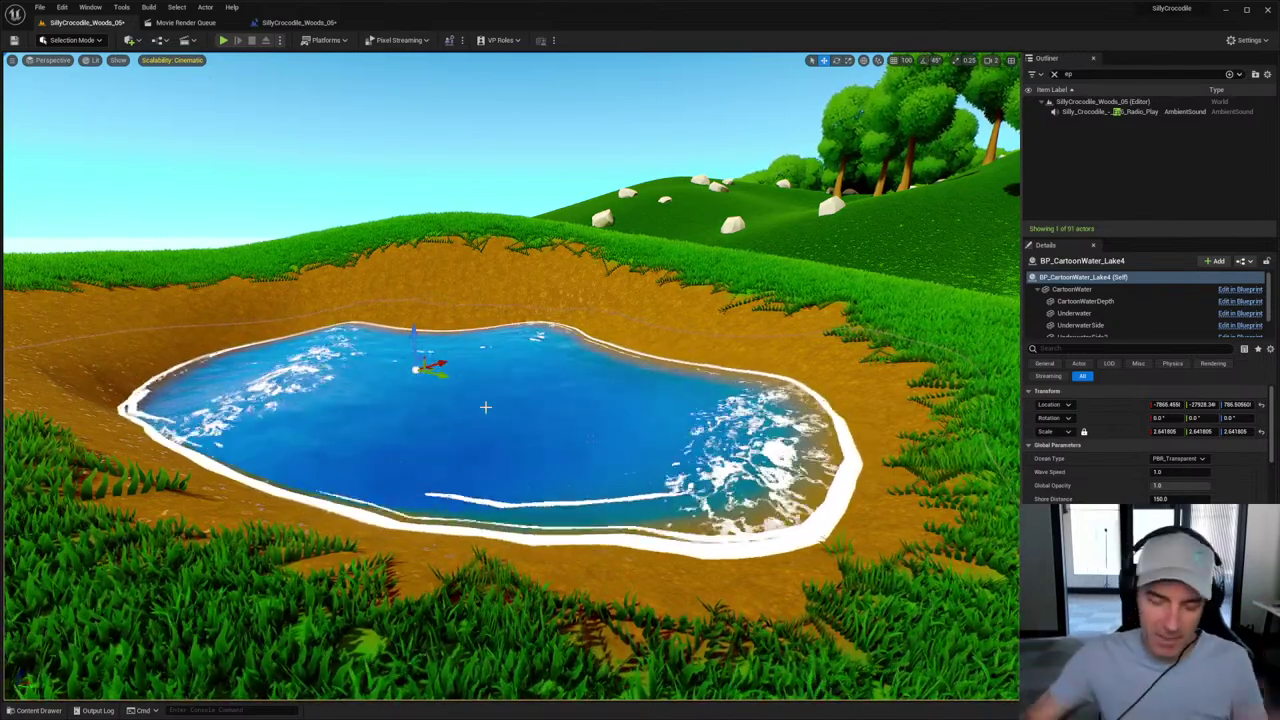
Step: Delete the water lake actor, leaving the crater dry
key("Delete")
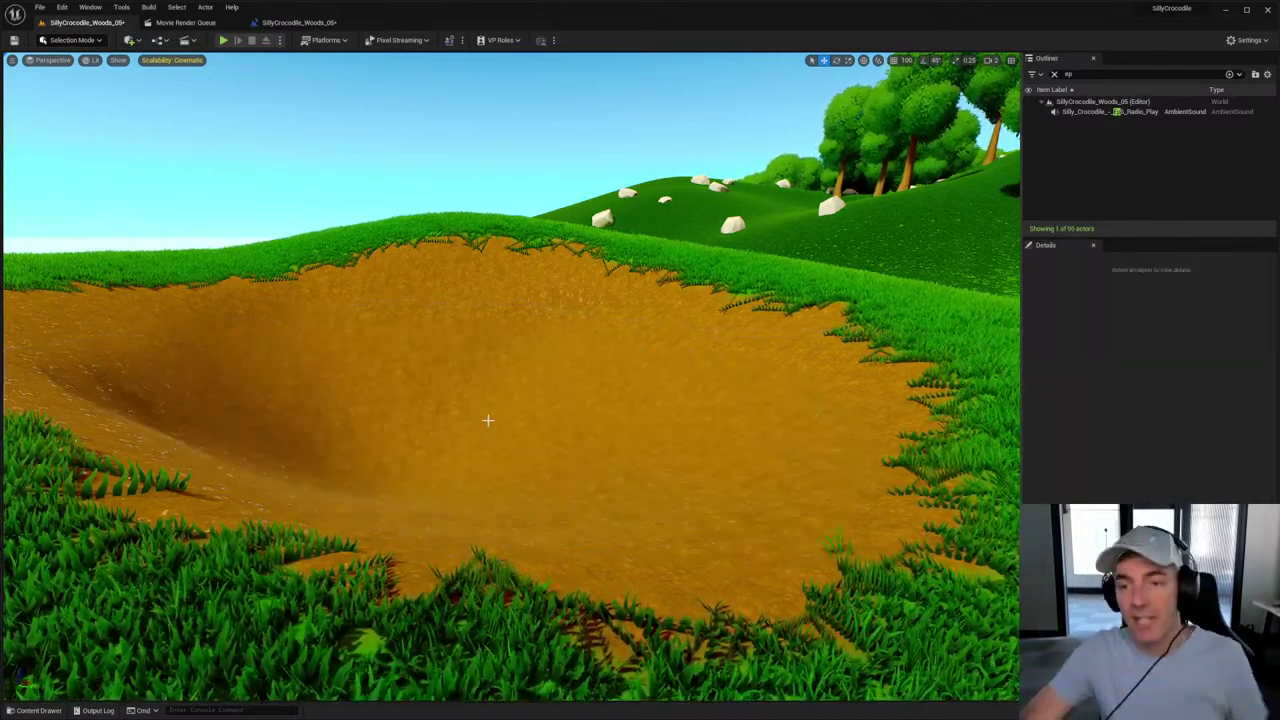
right_click_drag(519, 414, 200, 410)
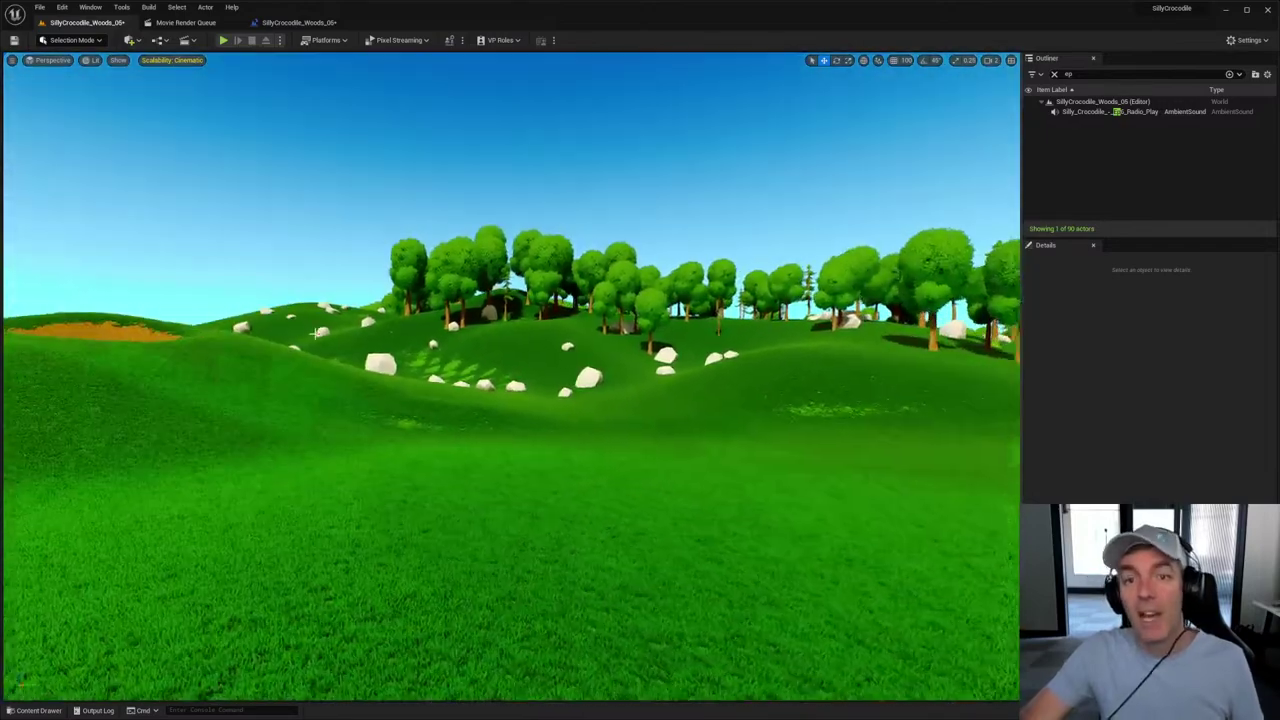
left_click(52, 41)
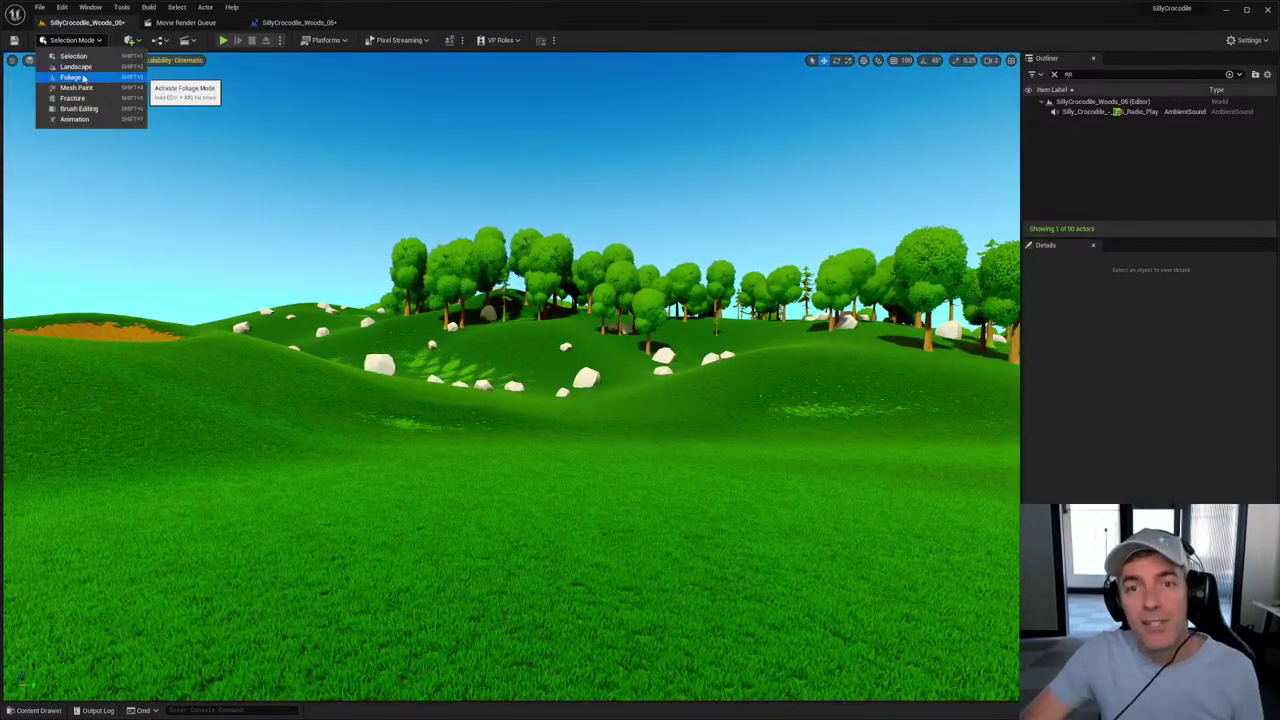
Step: In Foliage mode, activate a tree type and paint trees across the open green hillside
left_click(70, 77)
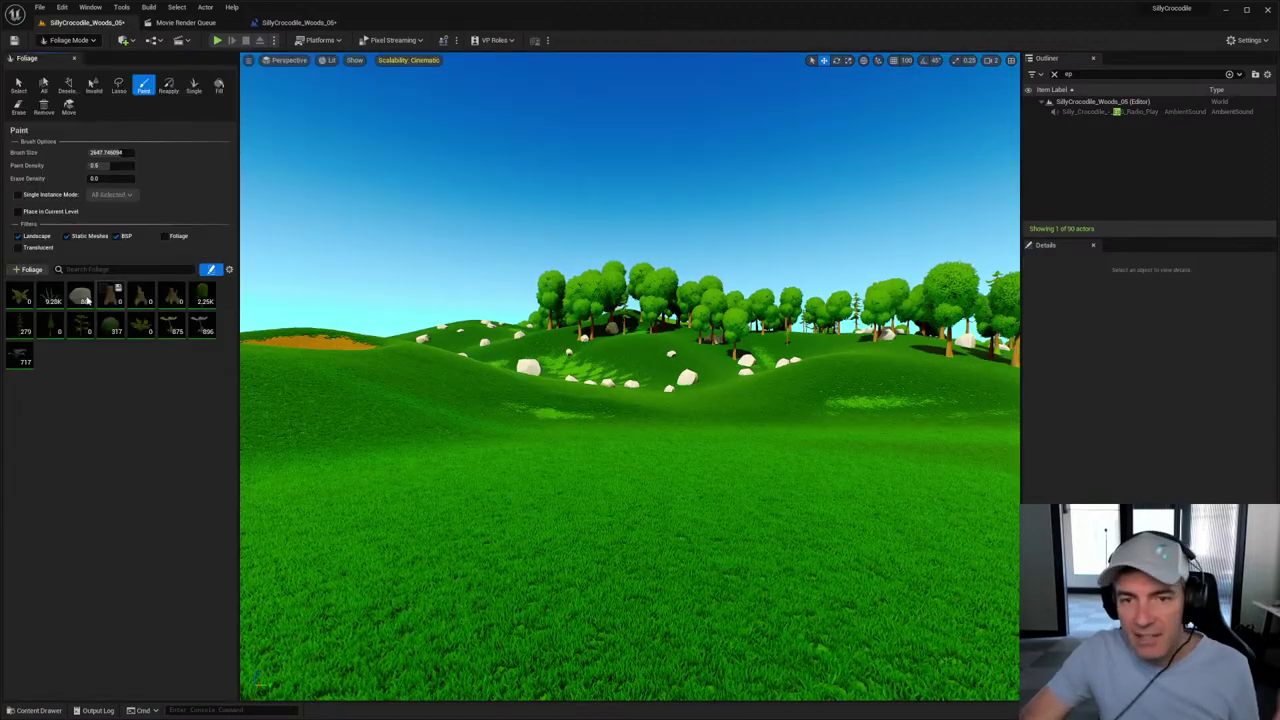
left_click(195, 290)
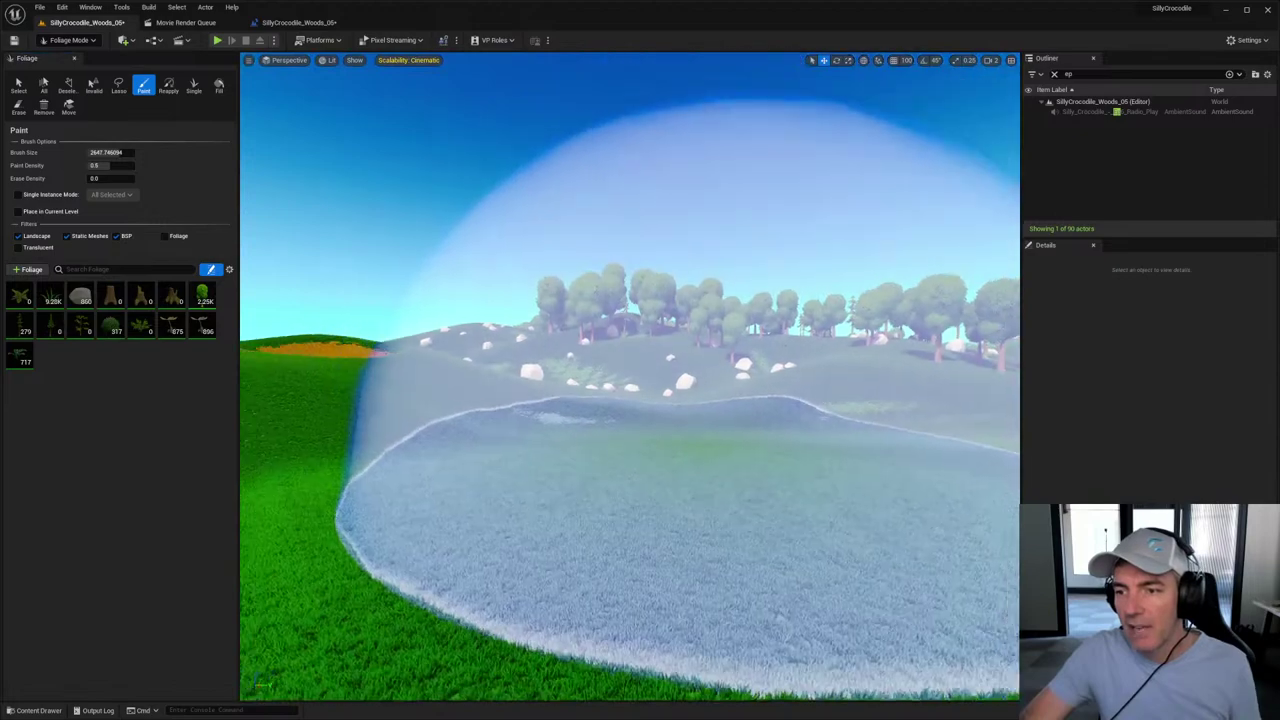
right_click_drag(630, 380, 656, 375)
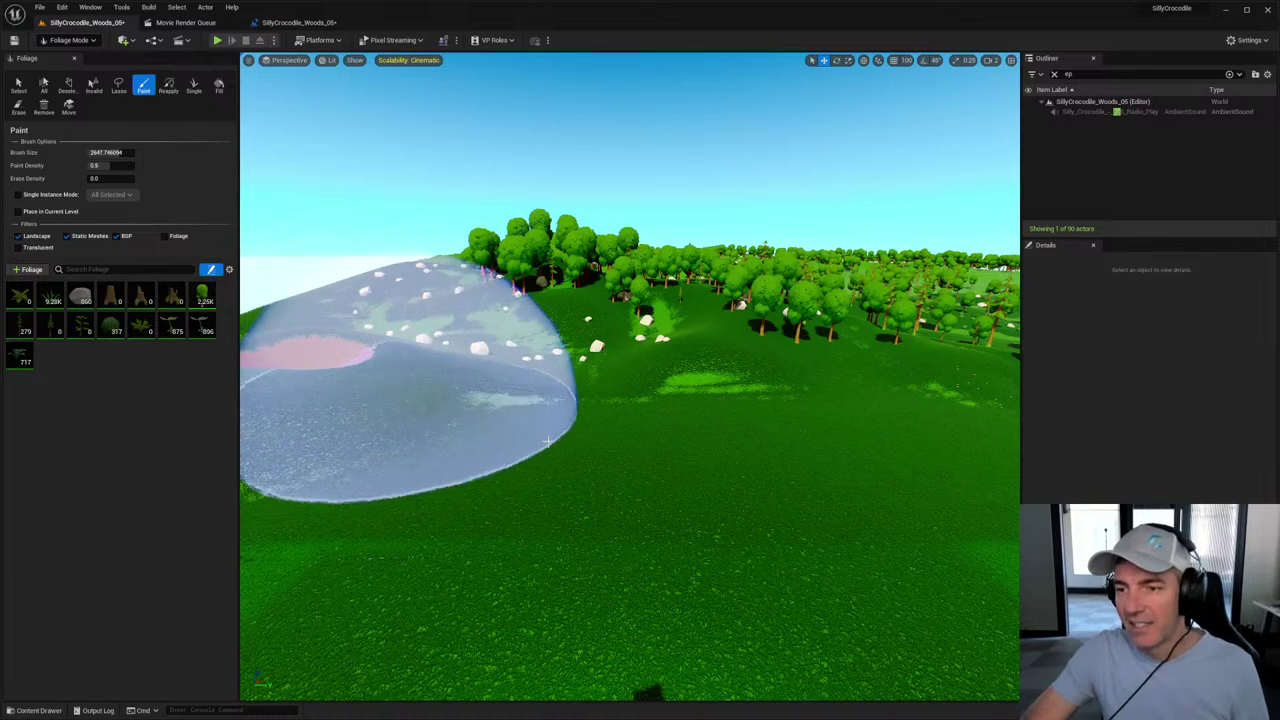
mouse_move(671, 497)
left_mouse_down()
mouse_move(668, 462)
mouse_move(550, 467)
mouse_move(815, 465)
mouse_move(900, 440)
mouse_move(715, 365)
mouse_move(711, 339)
left_mouse_up()
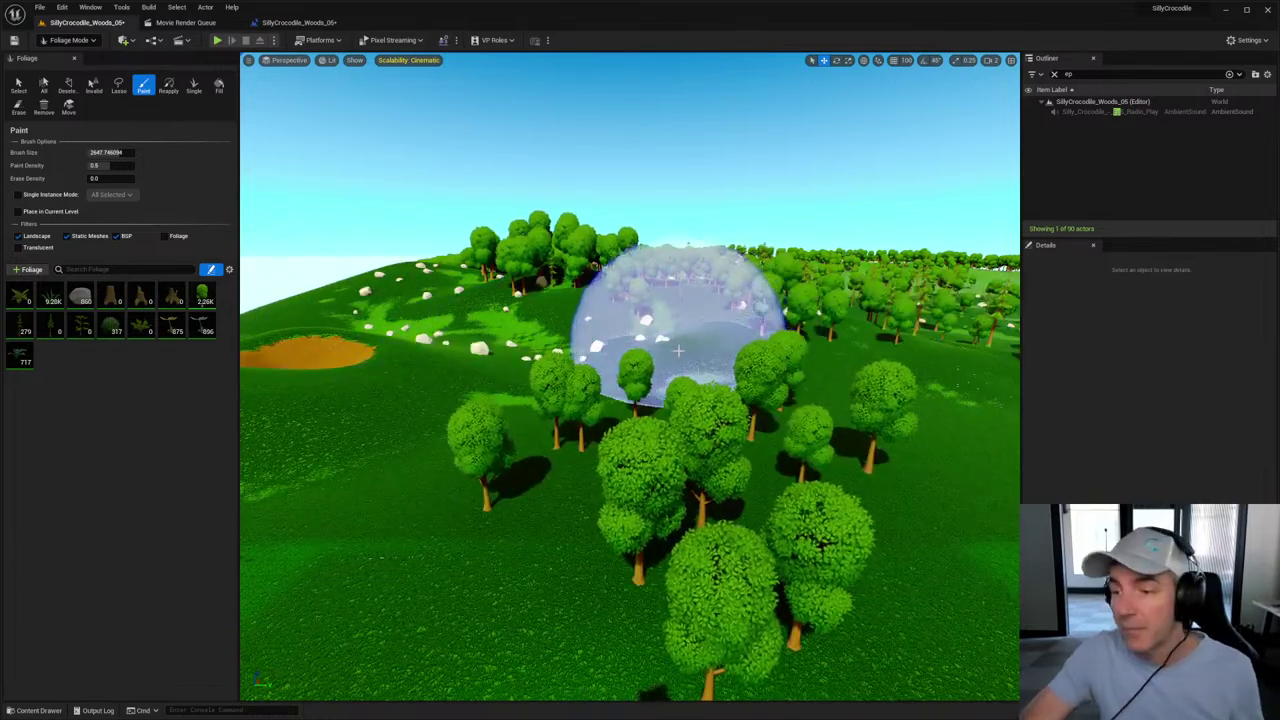
scroll(711, 339, "up", 10)
mouse_move(701, 367)
right_mouse_down()
mouse_move(660, 380)
mouse_move(701, 367)
right_mouse_up()
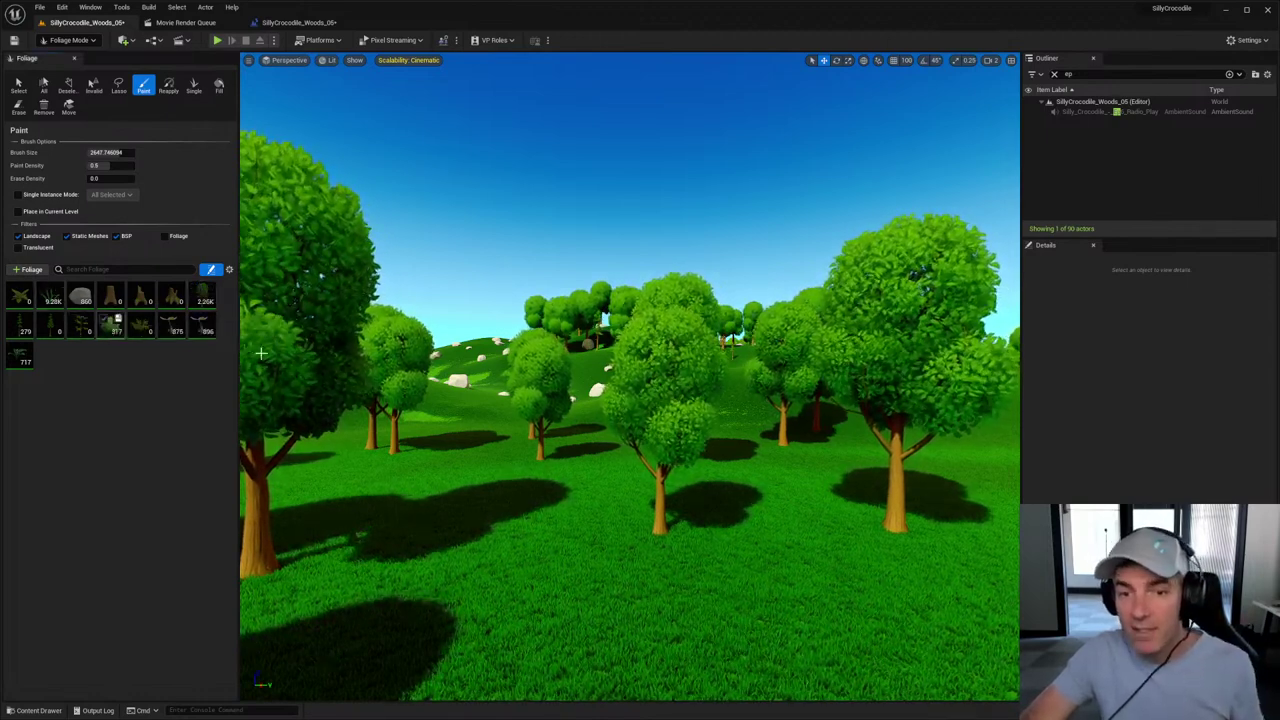
right_click_drag(557, 514, 562, 470)
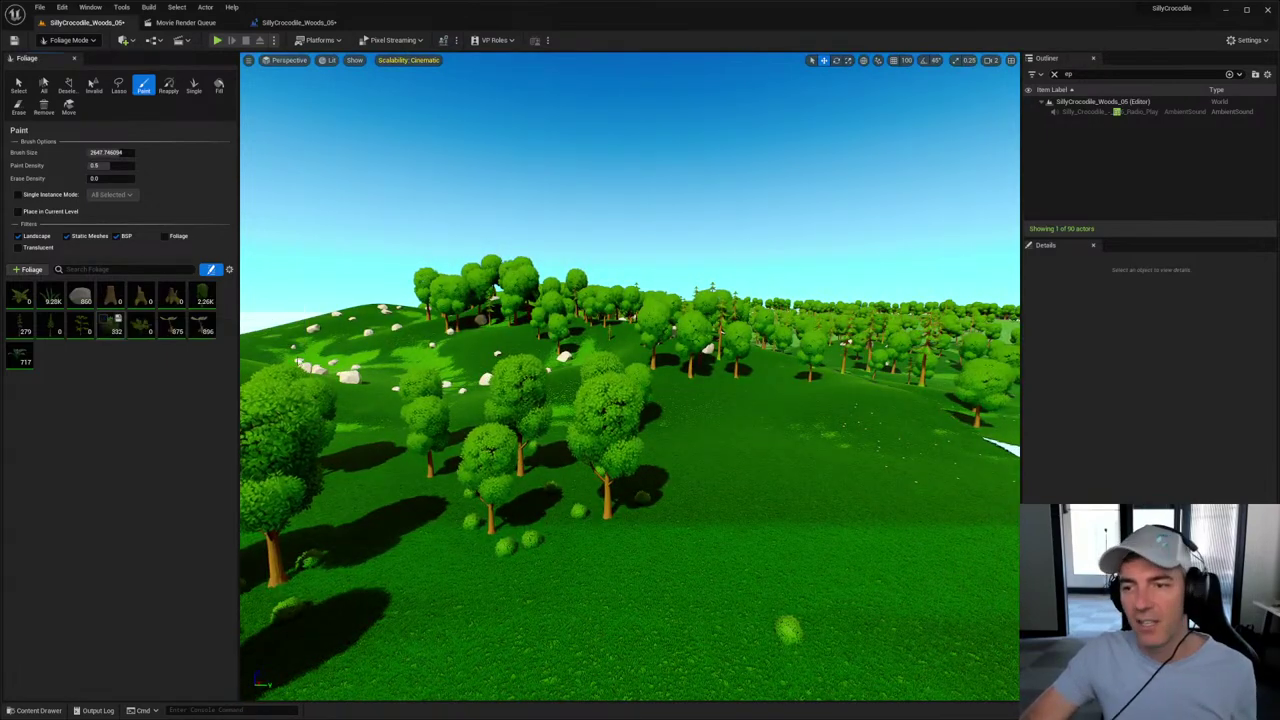
right_click_drag(562, 470, 562, 470)
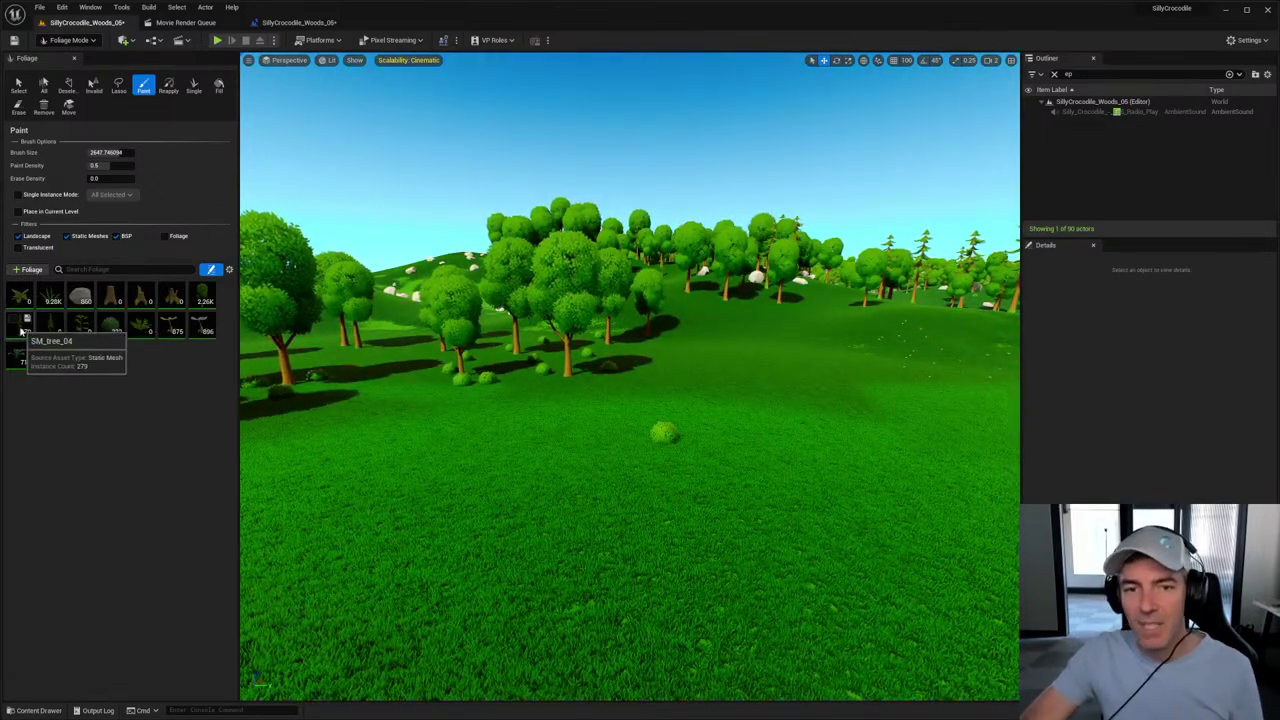
Step: Set SM_tree_04 Density/1Kuu to 3 and fly through the newly painted pines
left_click(16, 325)
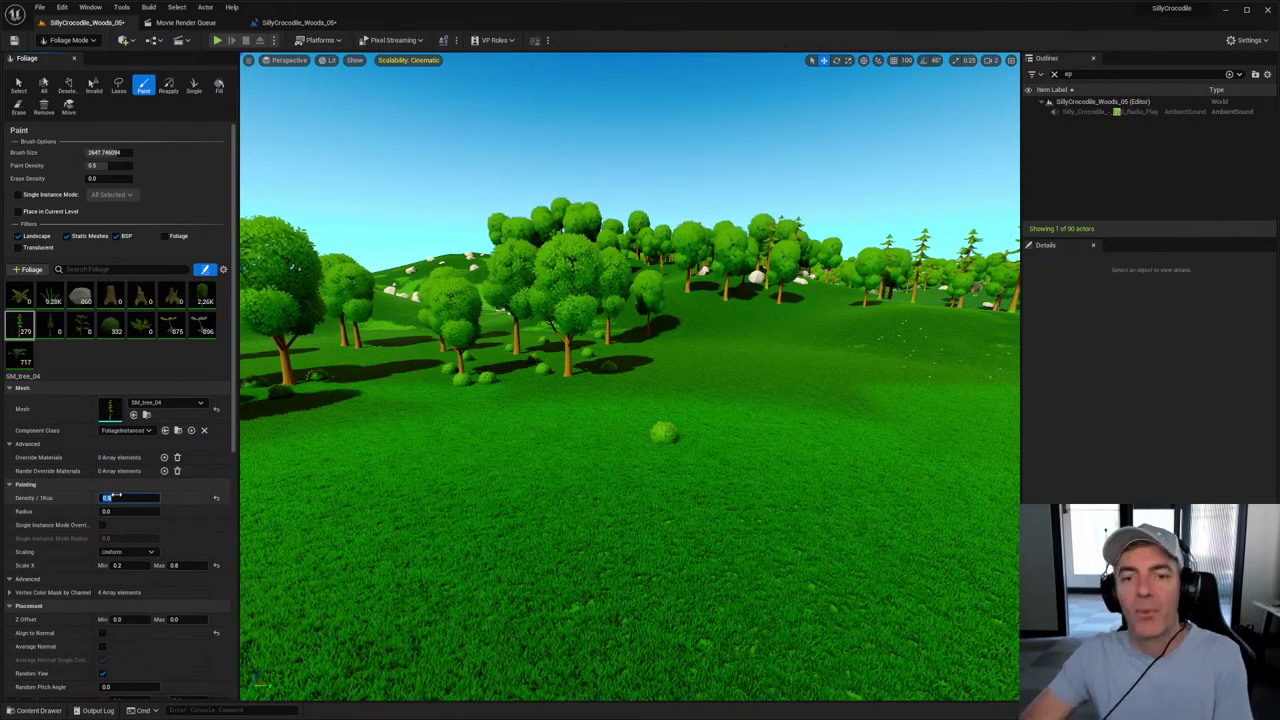
type("3")
left_click(609, 477)
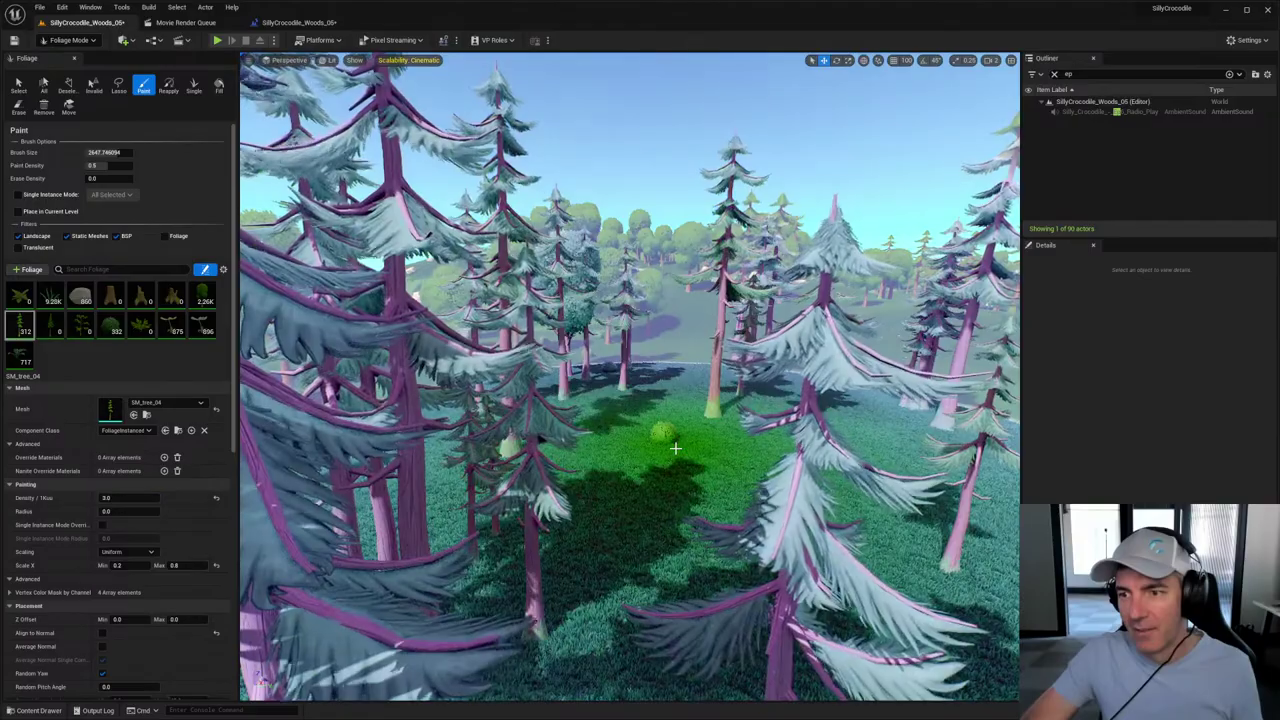
right_click_drag(675, 448, 624, 405)
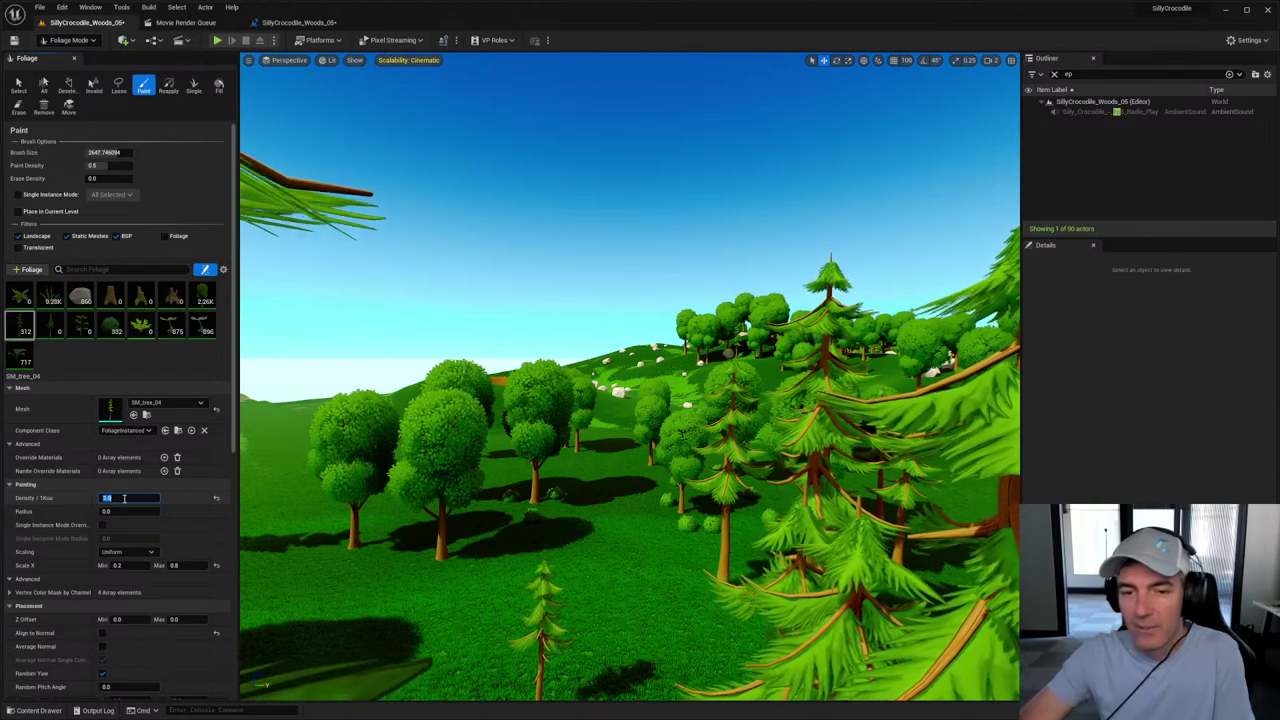
Step: Confirm a 12.0 pine density and fly through the forest to inspect the pines
key("Return")
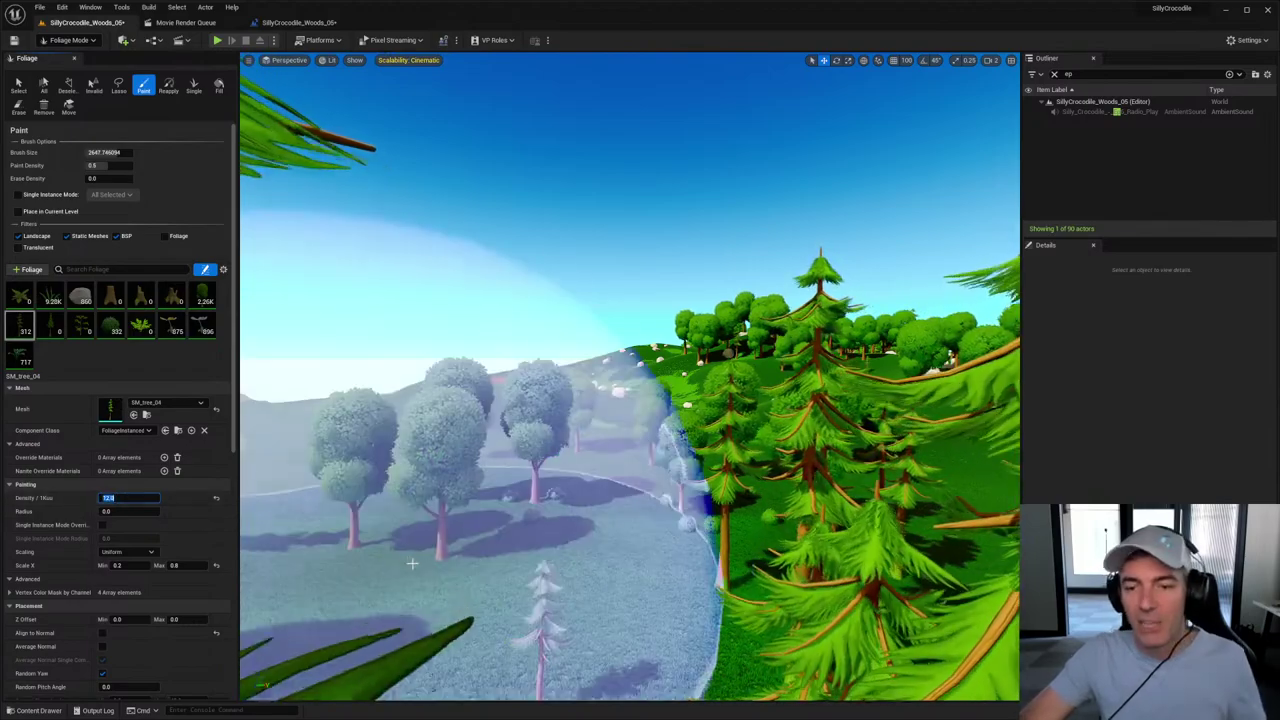
right_click_drag(630, 380, 580, 460)
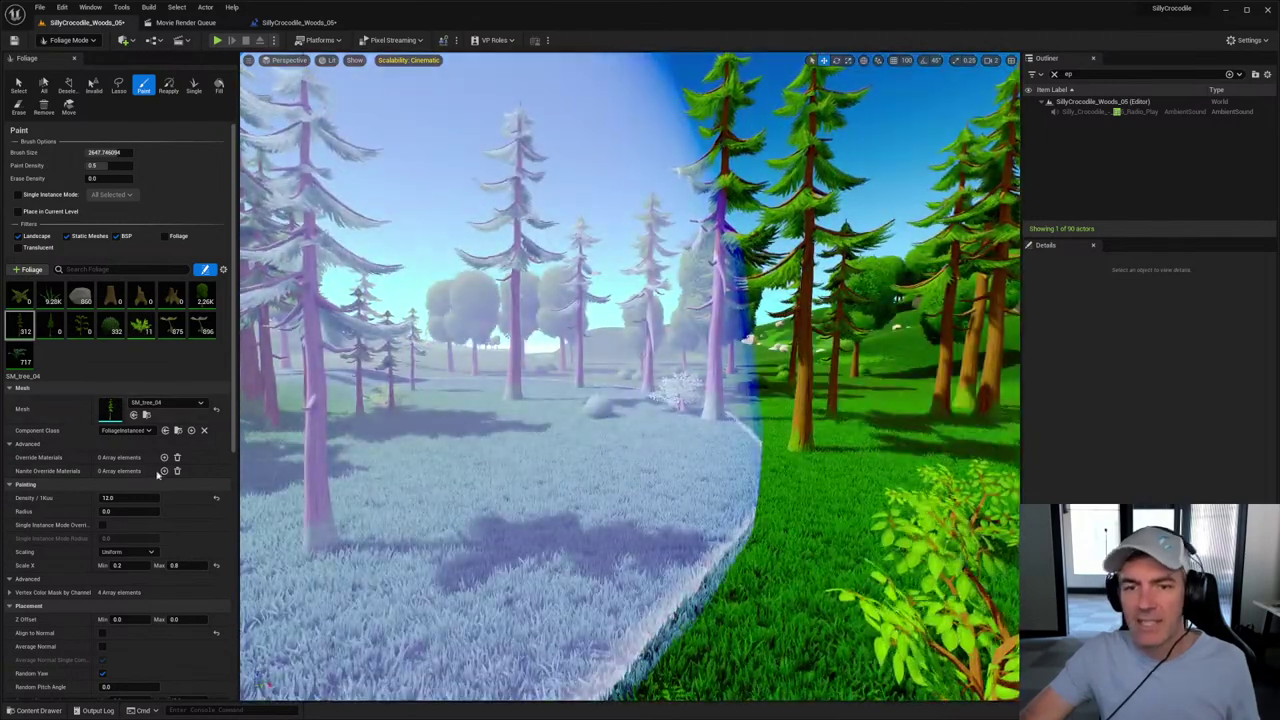
left_click(149, 497)
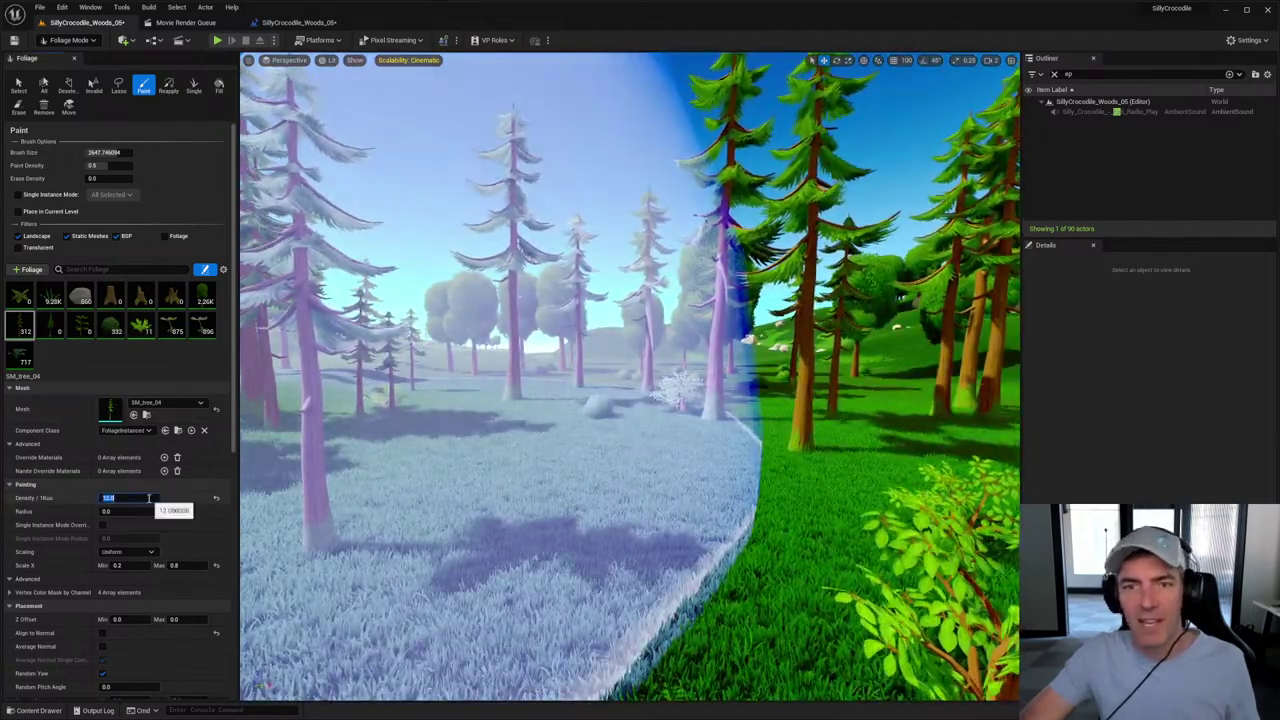
Step: Set Paint Density to 1.0, adjust pine density, and paint bushes across the forest floor
left_click(109, 165)
type("1.0")
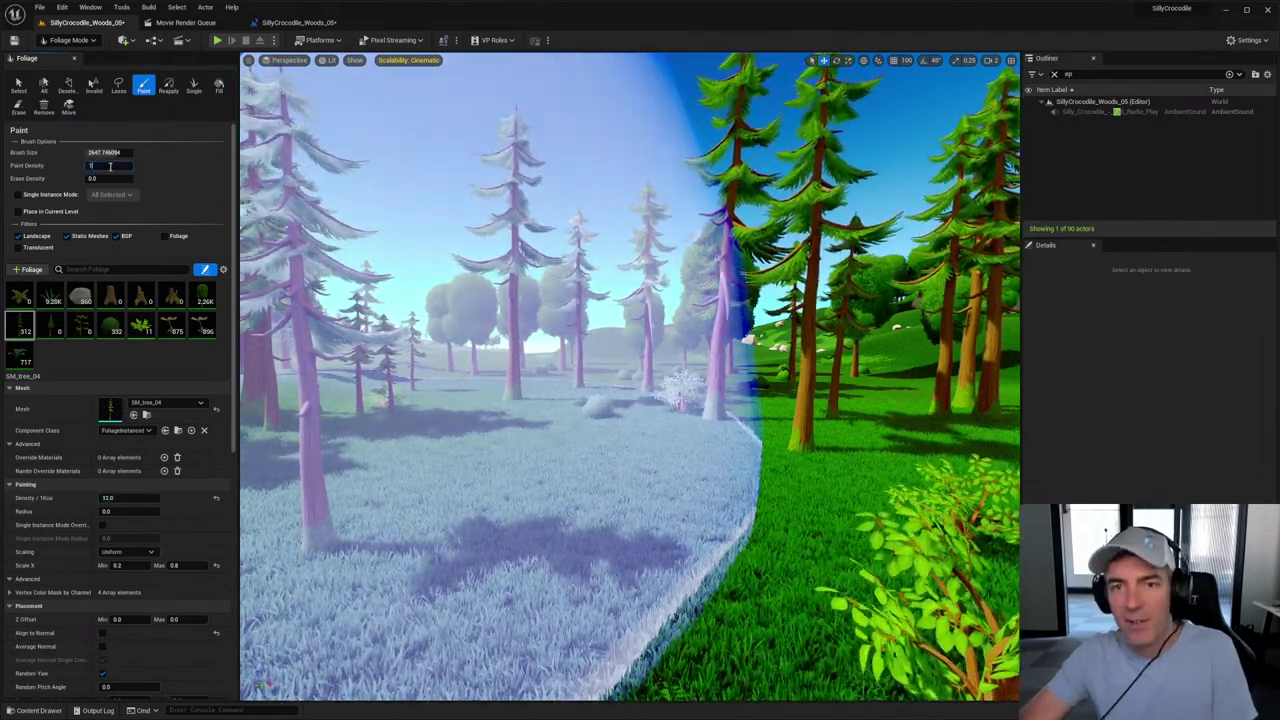
left_click(122, 497)
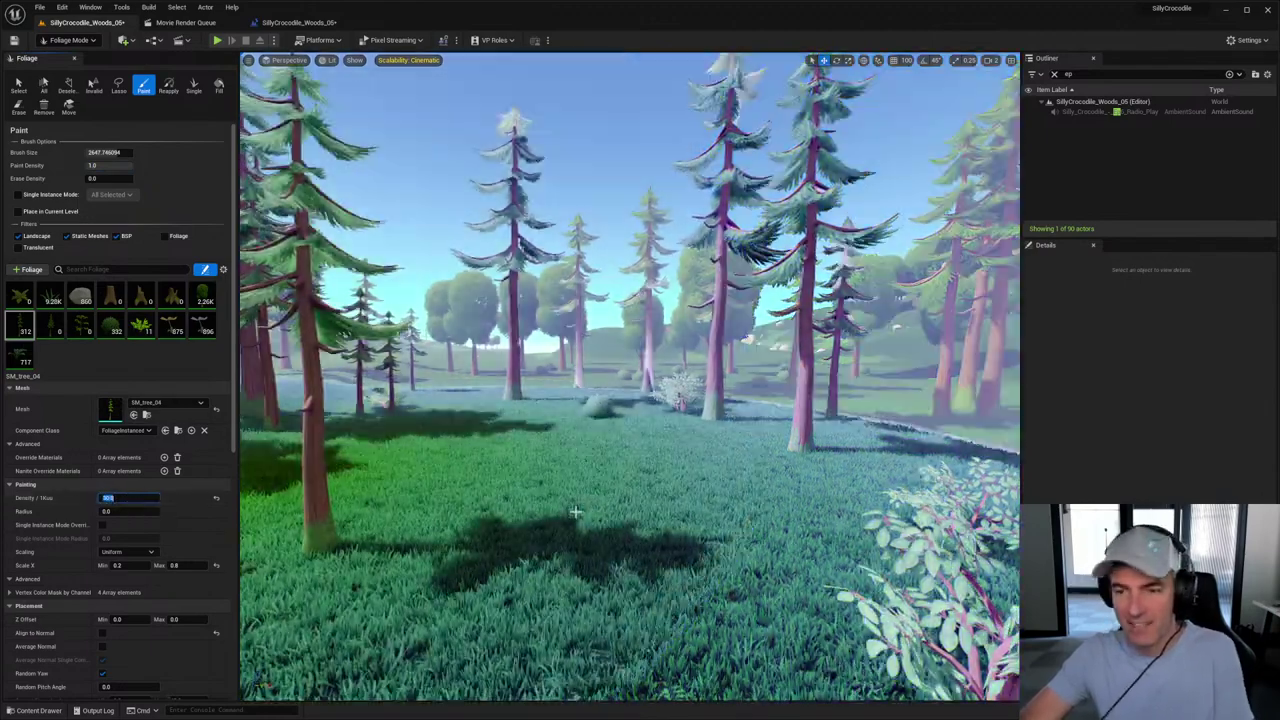
left_click(576, 512)
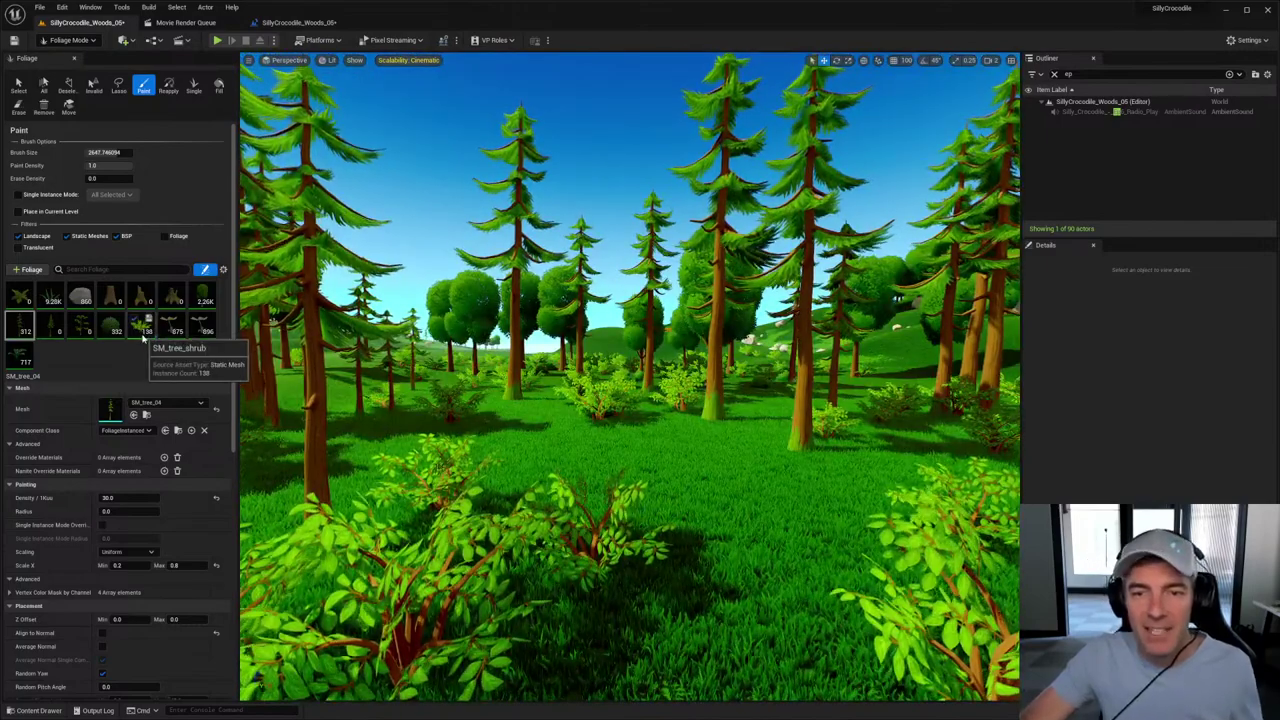
left_click(140, 328)
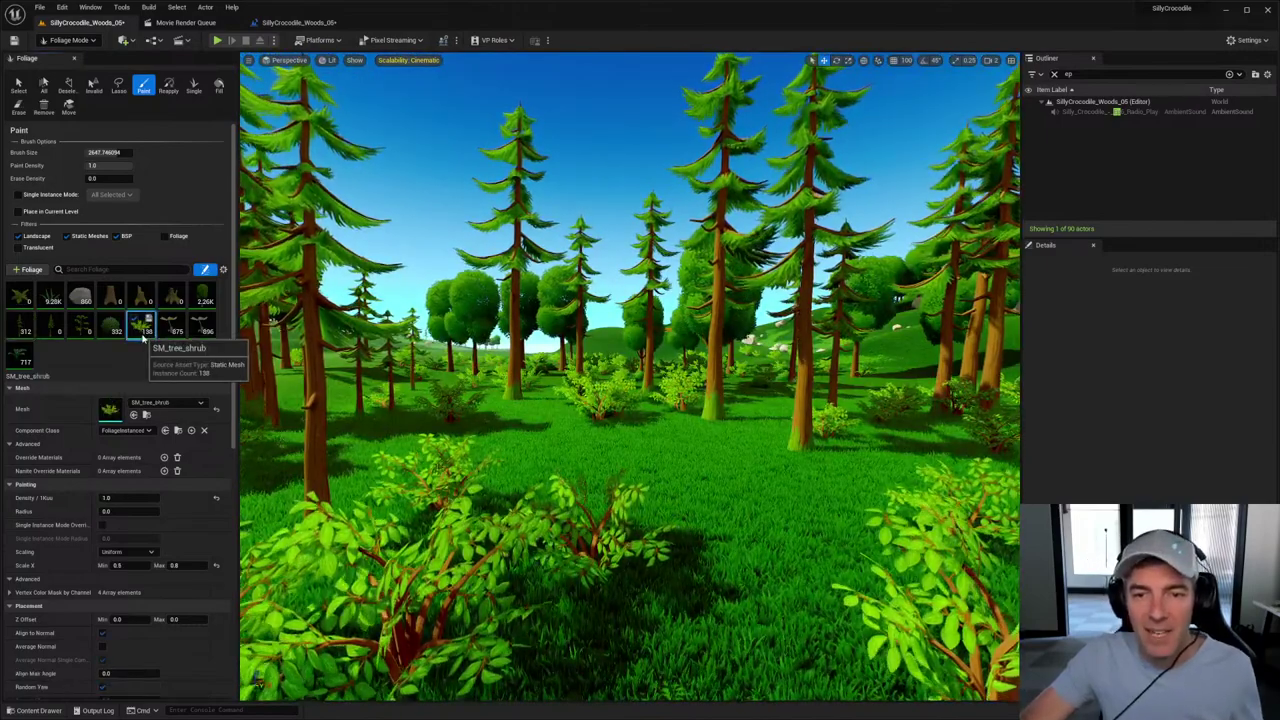
Step: Switch back to SM_tree_04 and paint a dense cluster of pines in the meadow
left_click(22, 326)
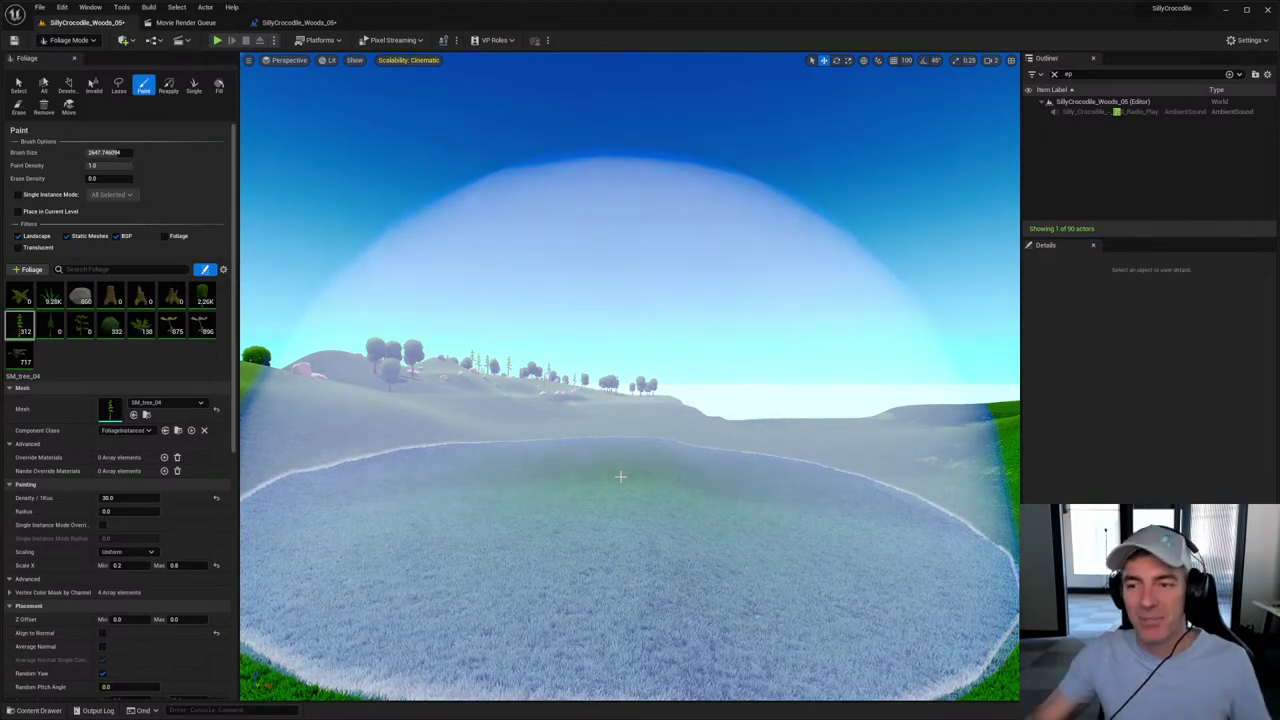
left_click(620, 477)
Step: Adjust the camera speed and fly up to an aerial view over the forest
scroll(620, 477, "down", 5)
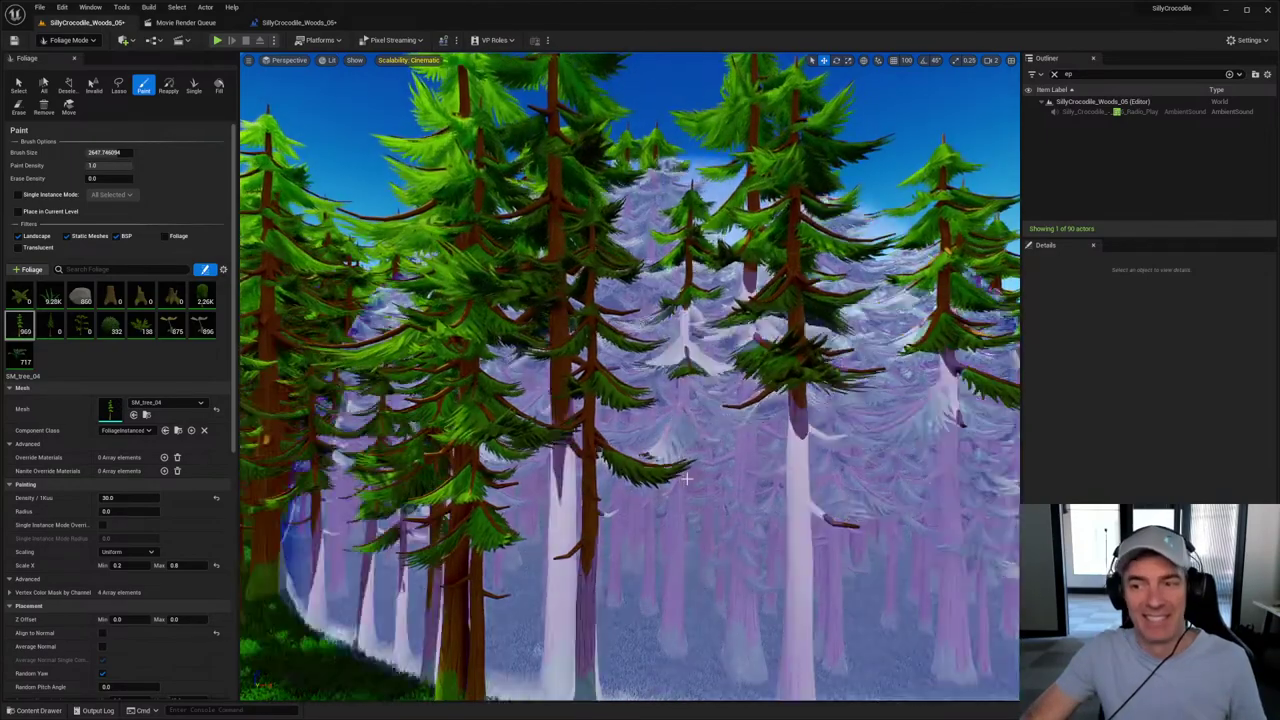
scroll(631, 377, "up", 10)
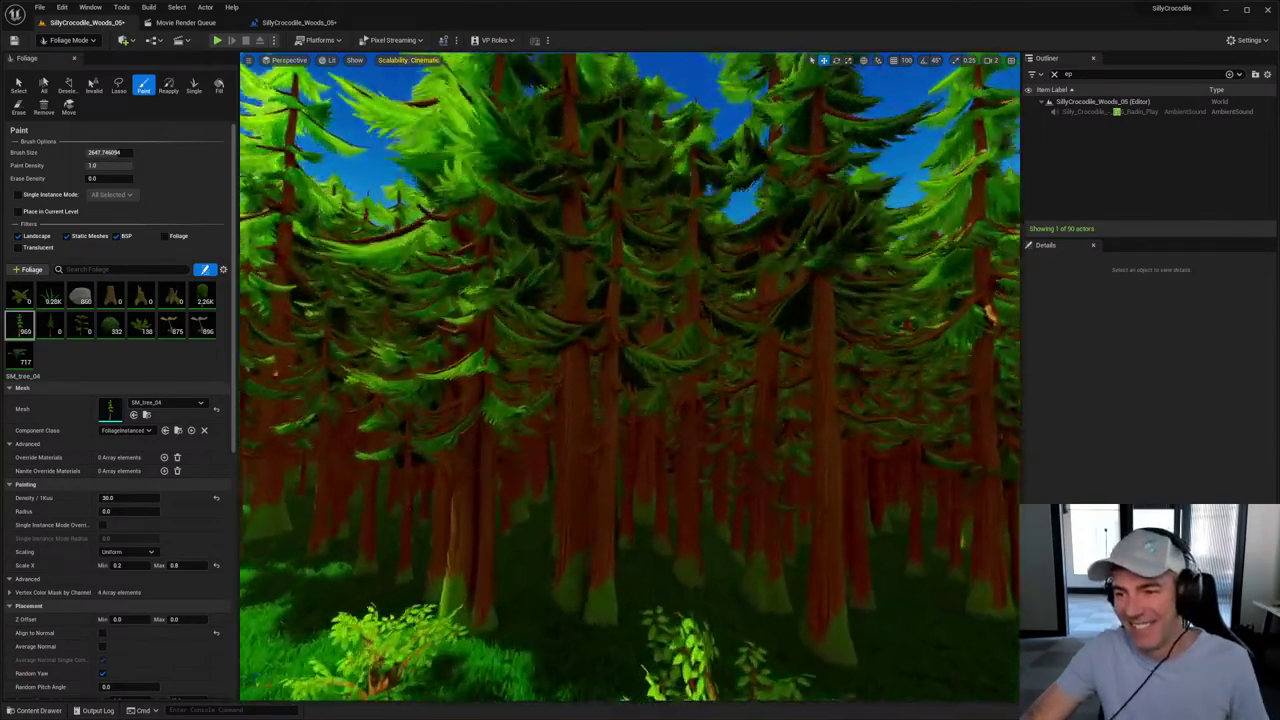
scroll(630, 377, "up", 10)
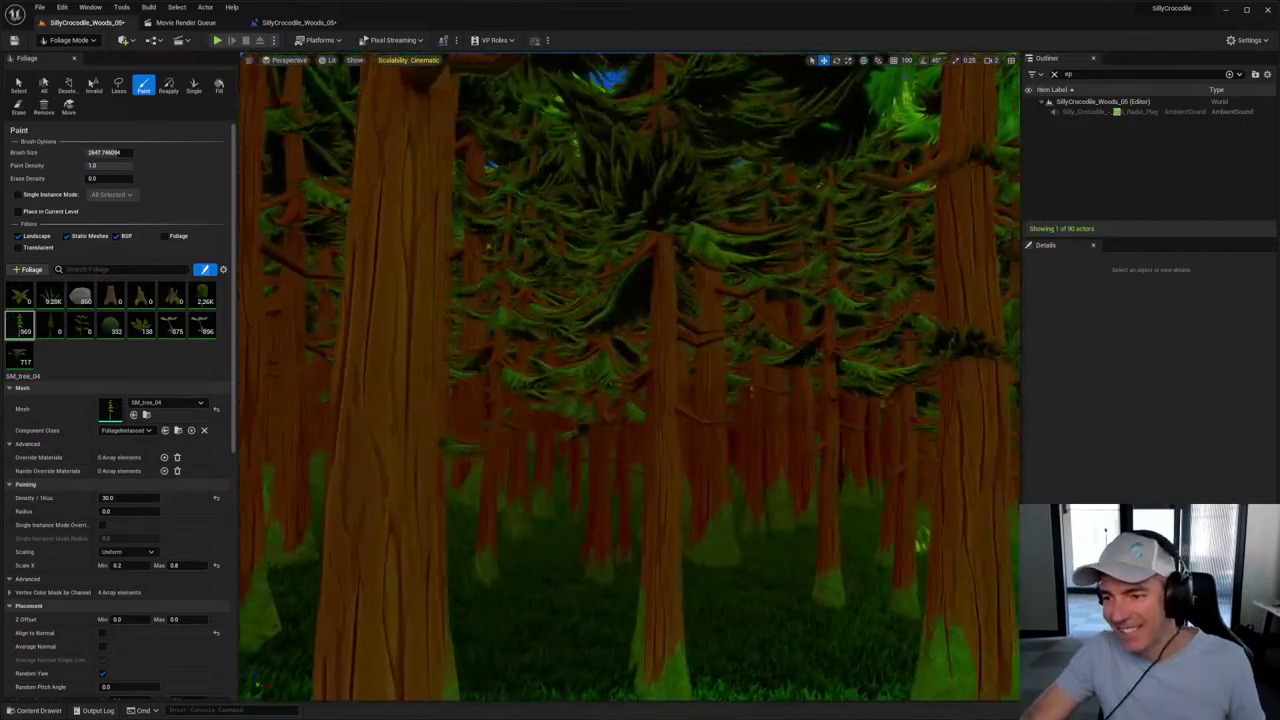
scroll(630, 377, "up", 10)
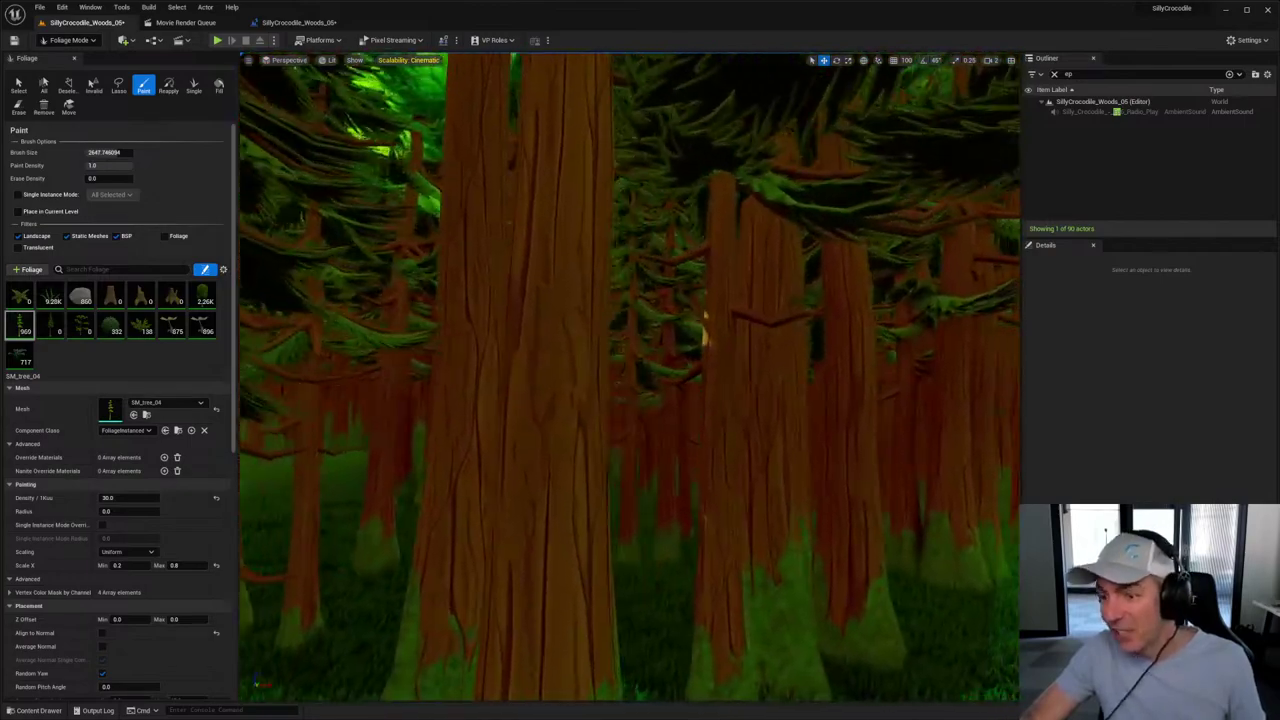
scroll(630, 377, "up", 8)
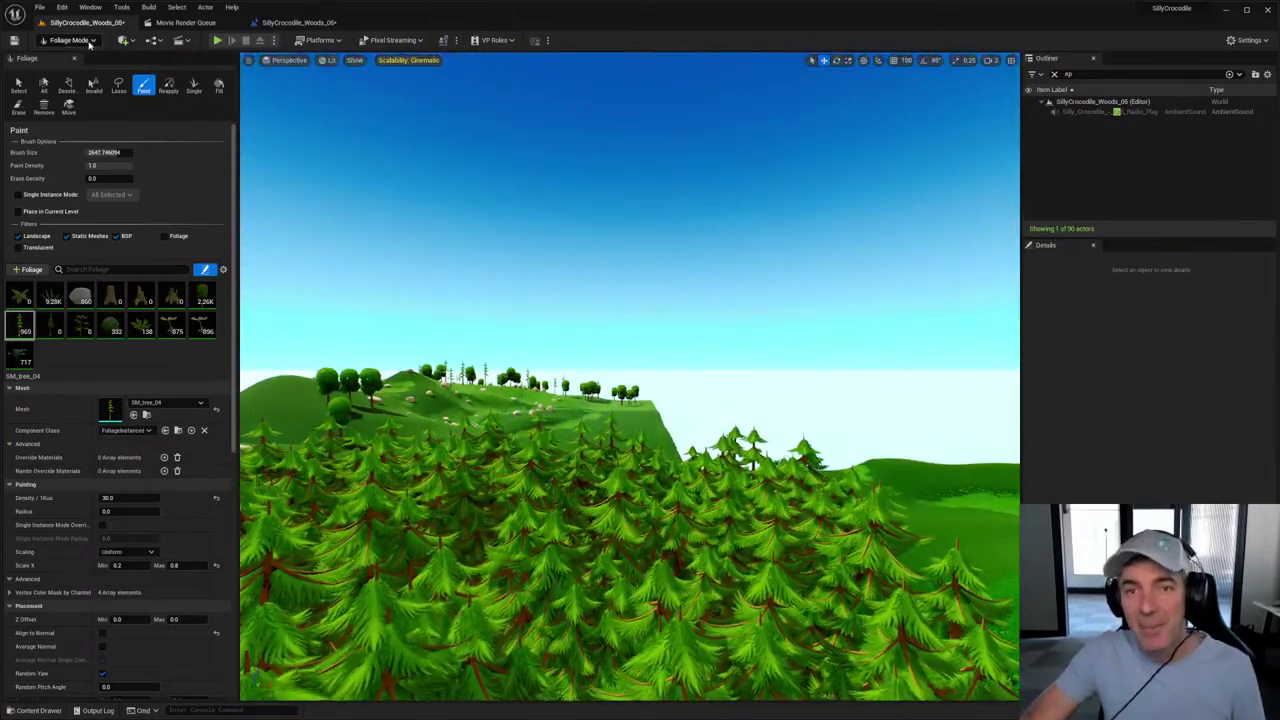
left_click(89, 43)
scroll(530, 655, "up", 3)
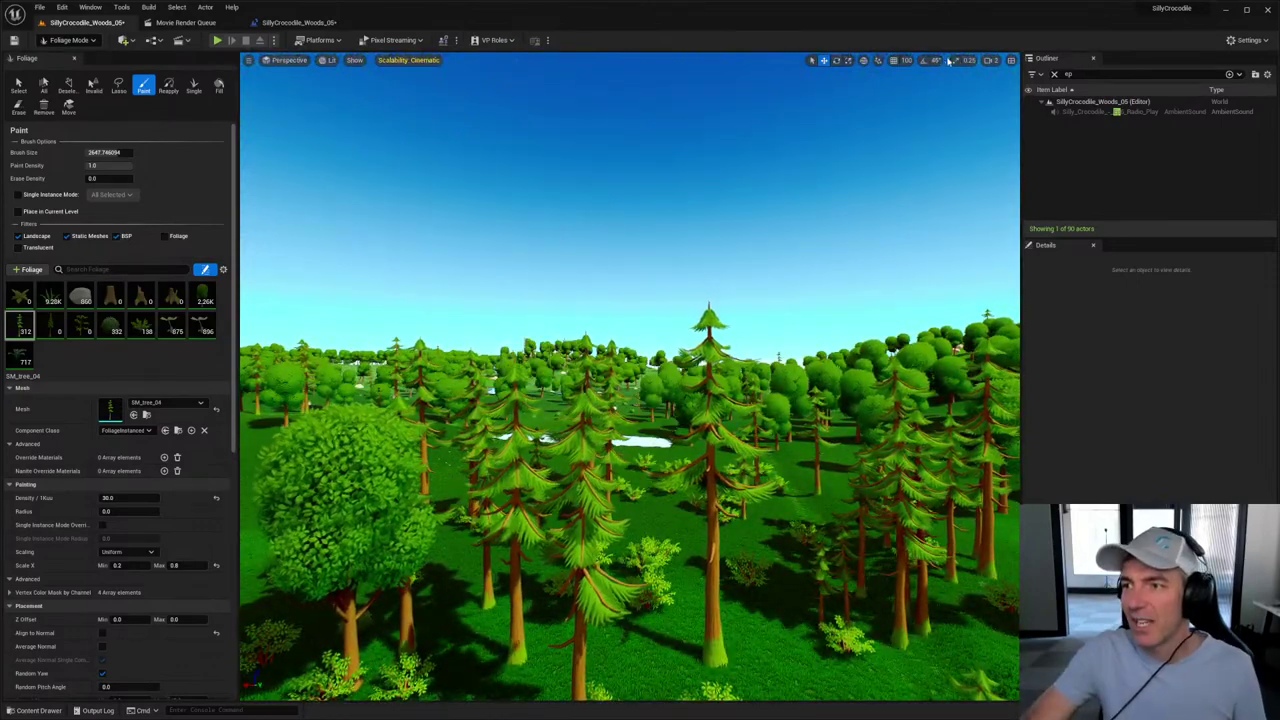
left_click(990, 61)
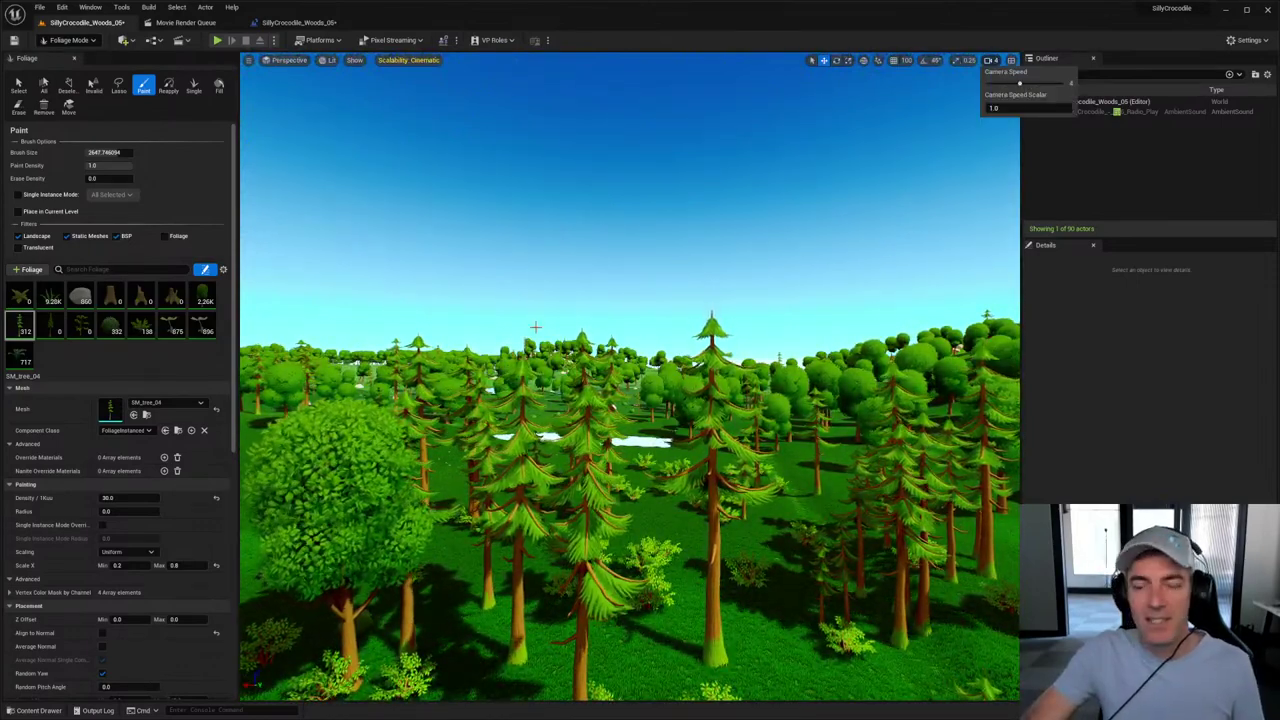
right_click_drag(535, 327, 513, 422)
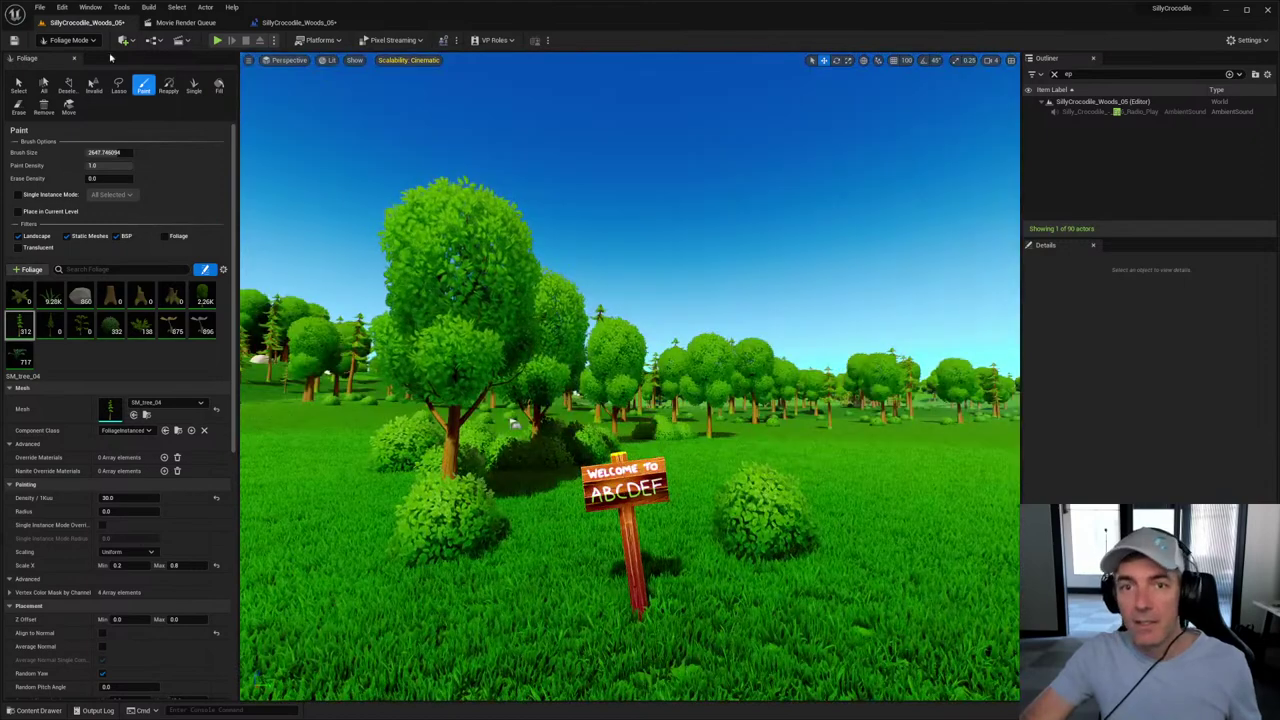
Step: Switch from foliage painting to Selection mode, check camera speed, and open the Content Drawer
left_click(86, 44)
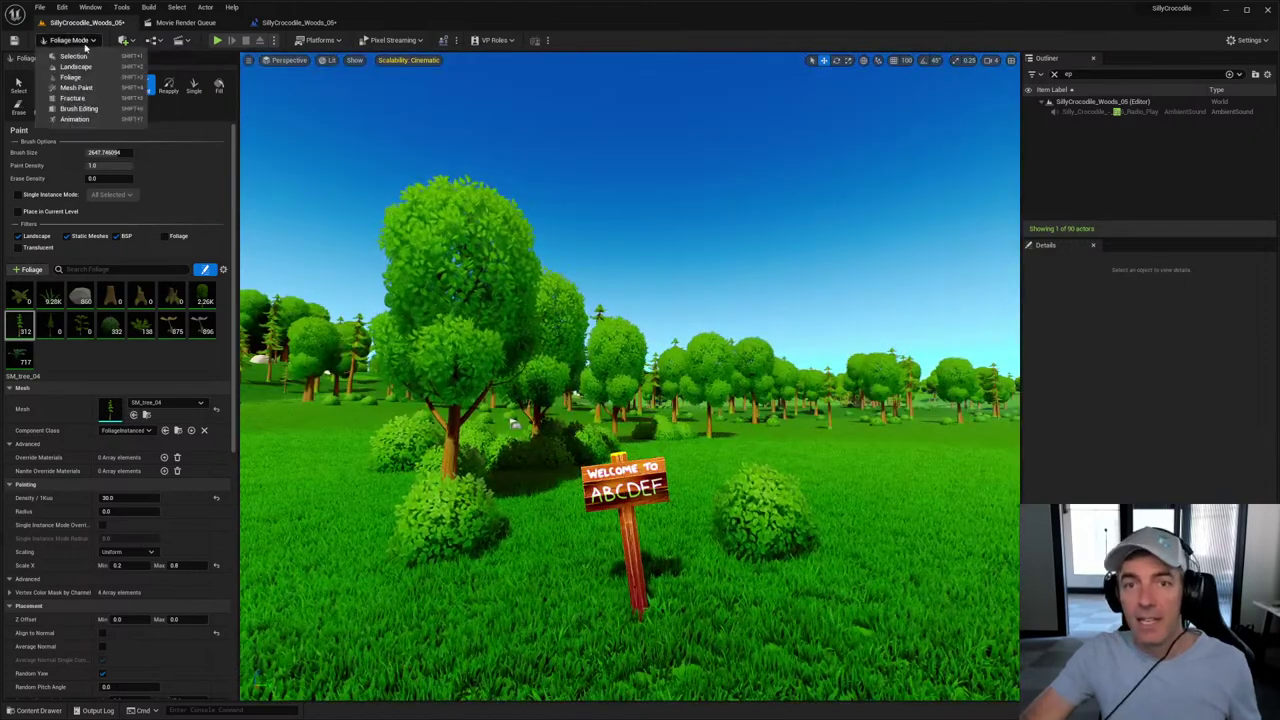
left_click(73, 56)
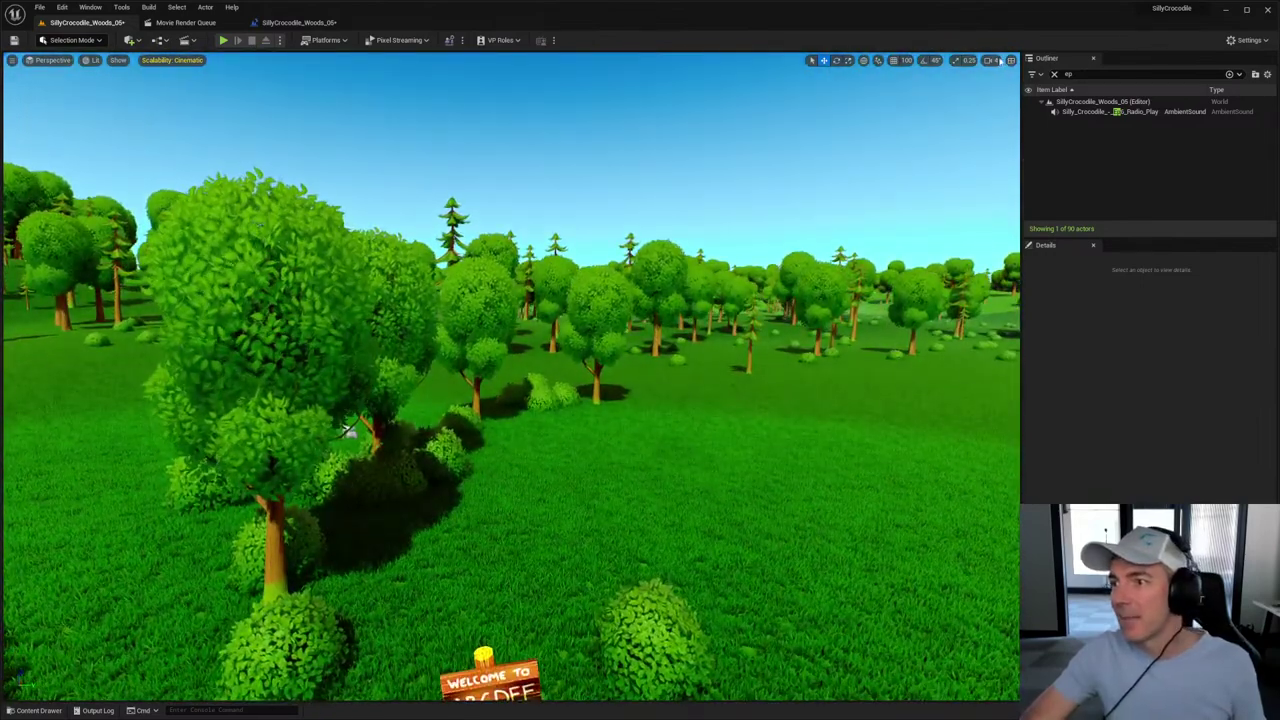
left_click(998, 61)
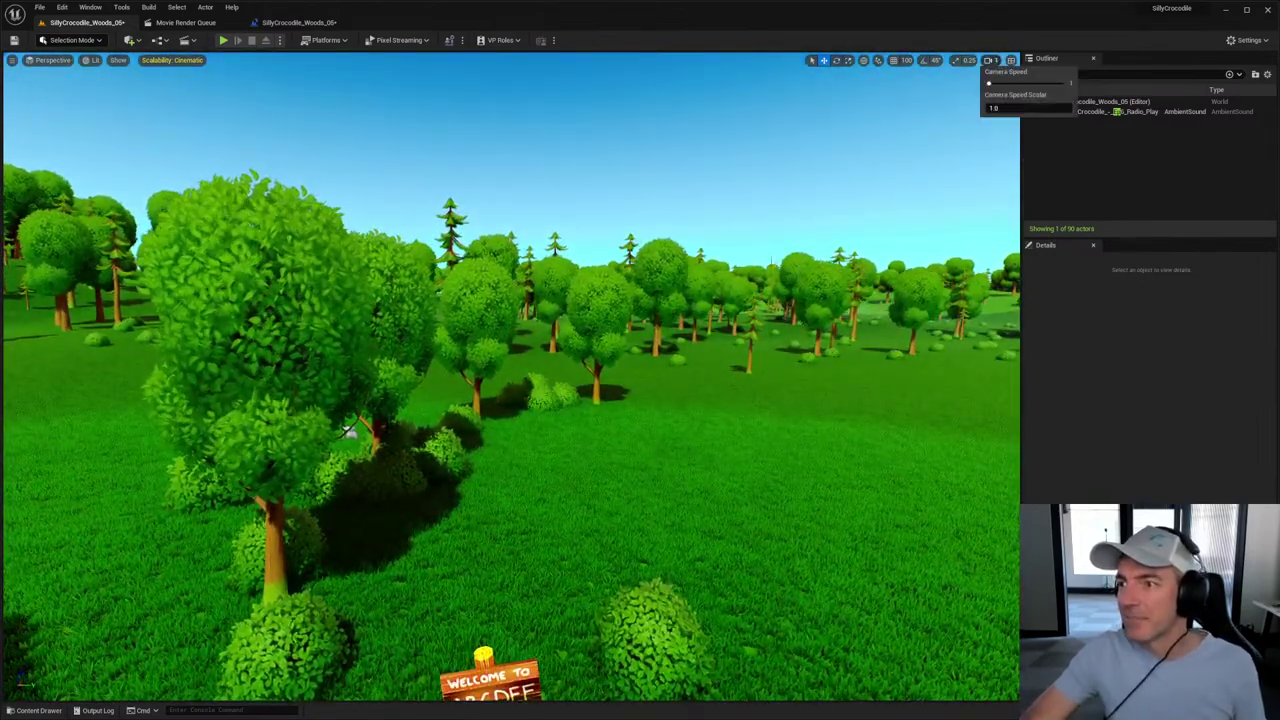
left_click(38, 710)
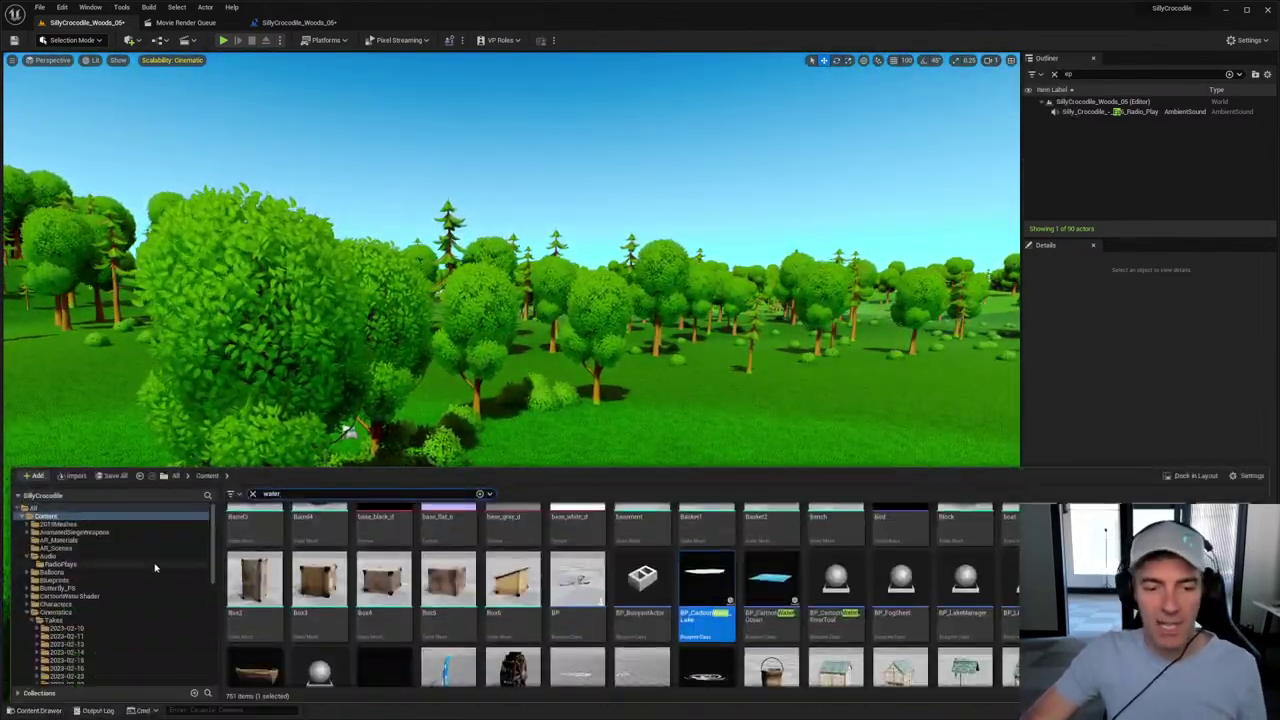
Step: Clear the 'water' search and save all modified assets, including the level
left_click(253, 494)
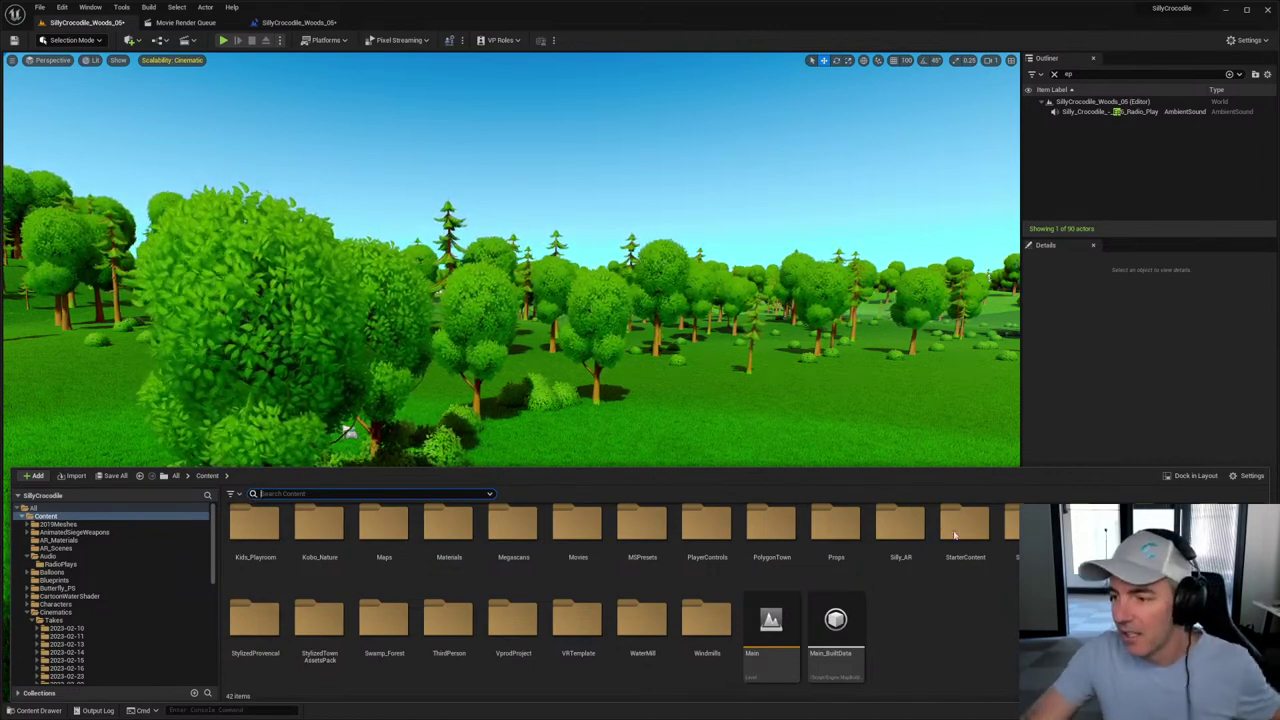
key("ctrl+space")
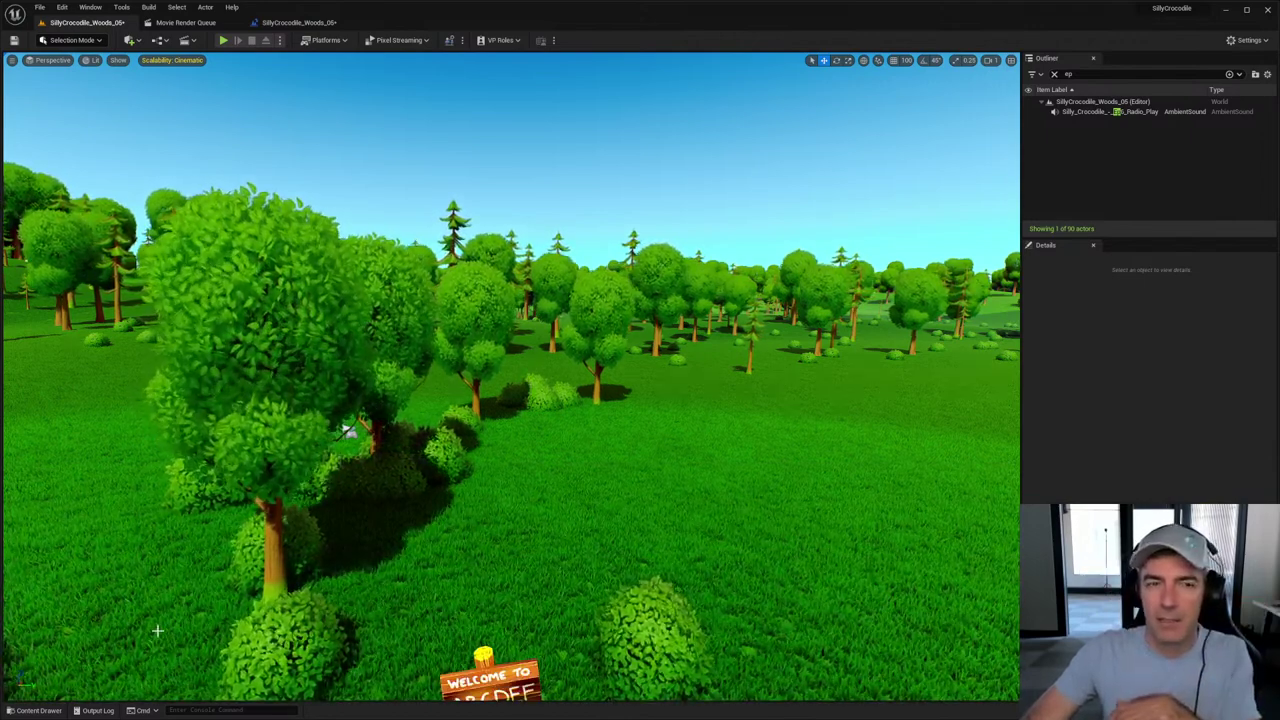
left_click(35, 710)
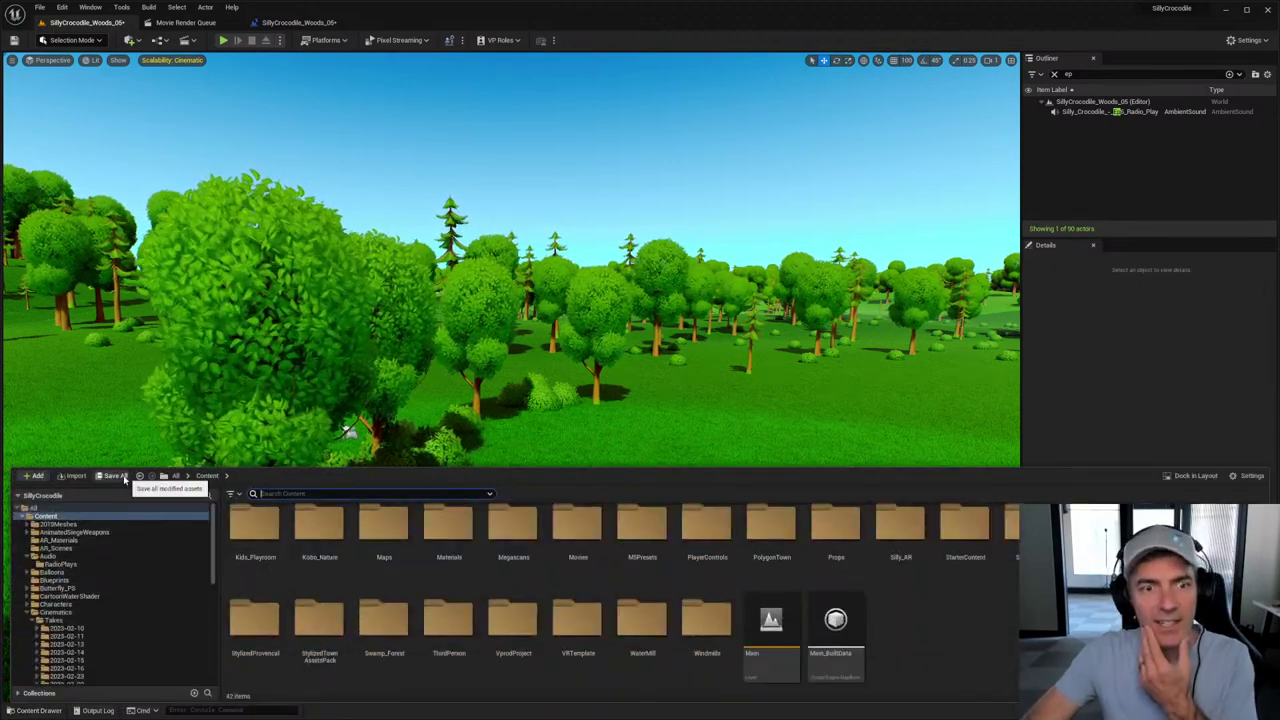
left_click(124, 477)
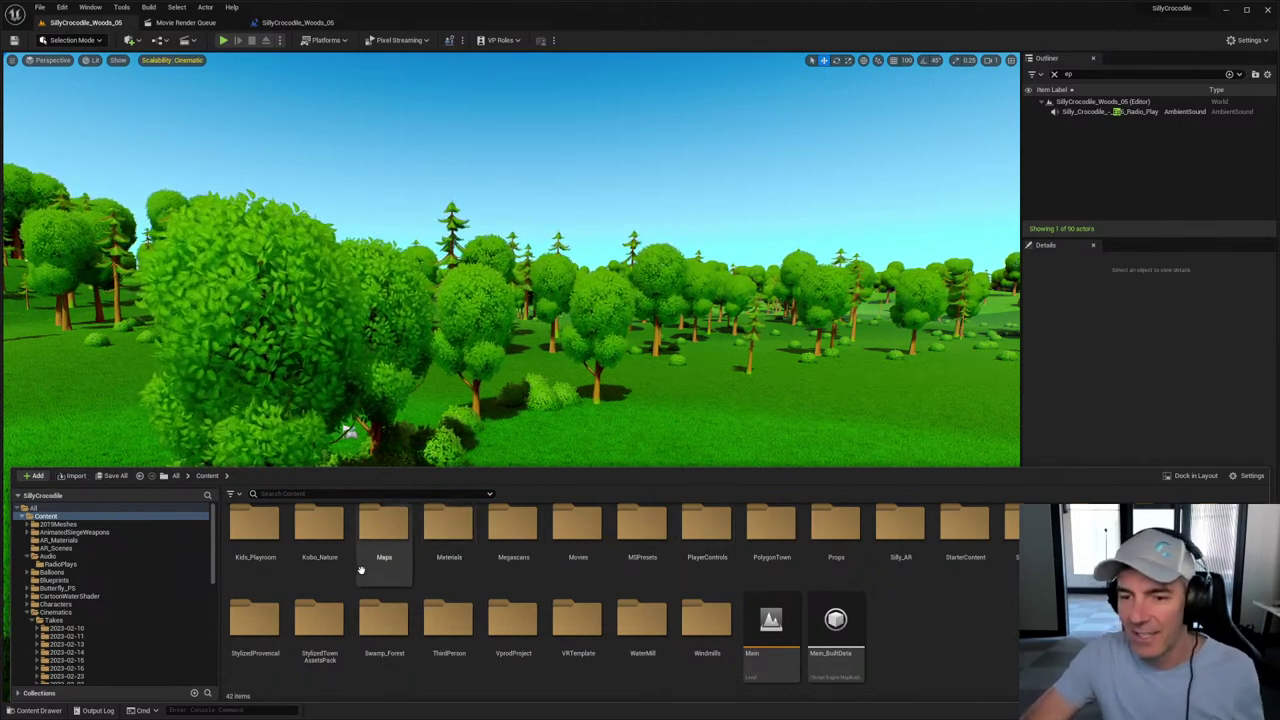
Step: Open the Episode_06_01 sequence from Cinematics > Takes > 2023-04-11
scroll(962, 586, "up", 3)
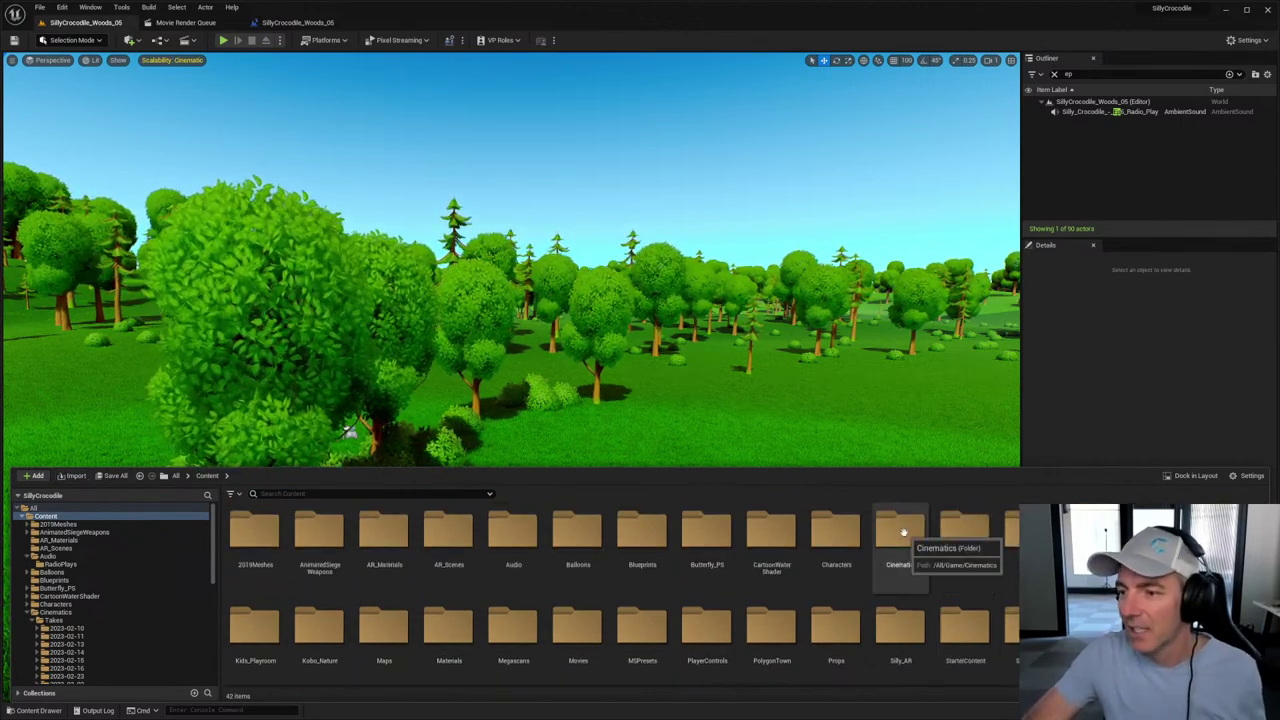
double_click(903, 530)
double_click(252, 528)
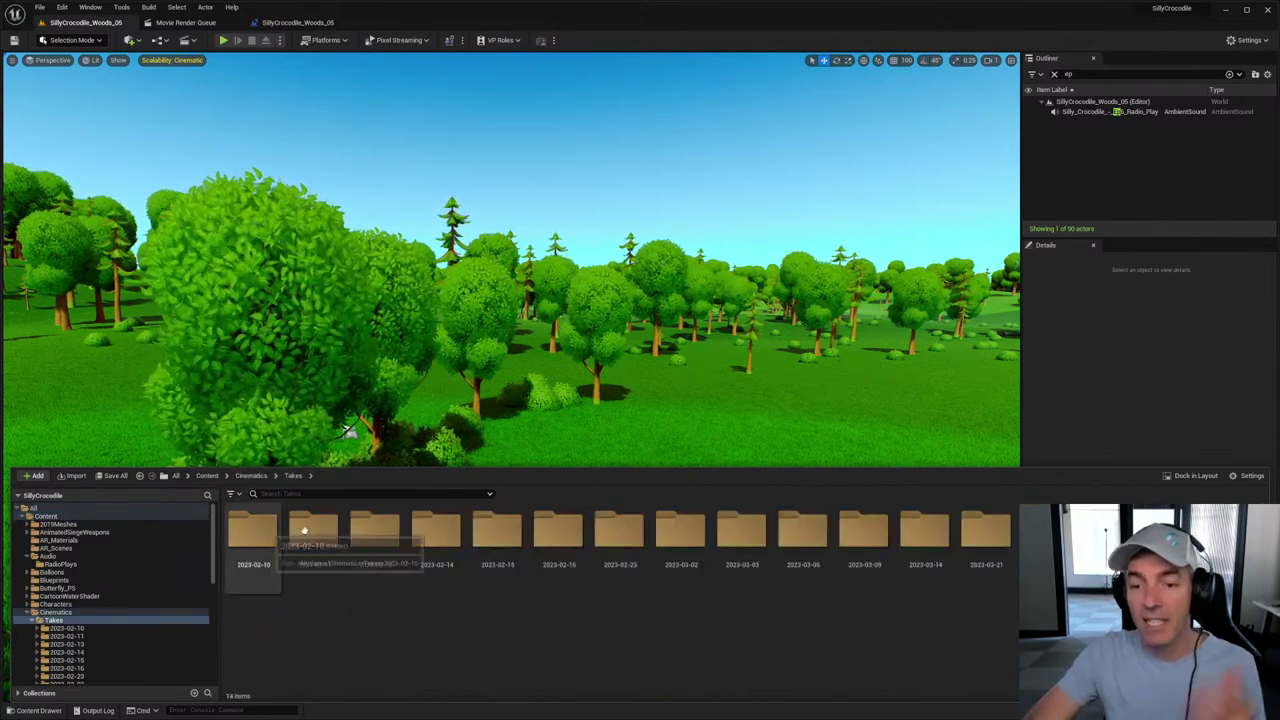
key("Return")
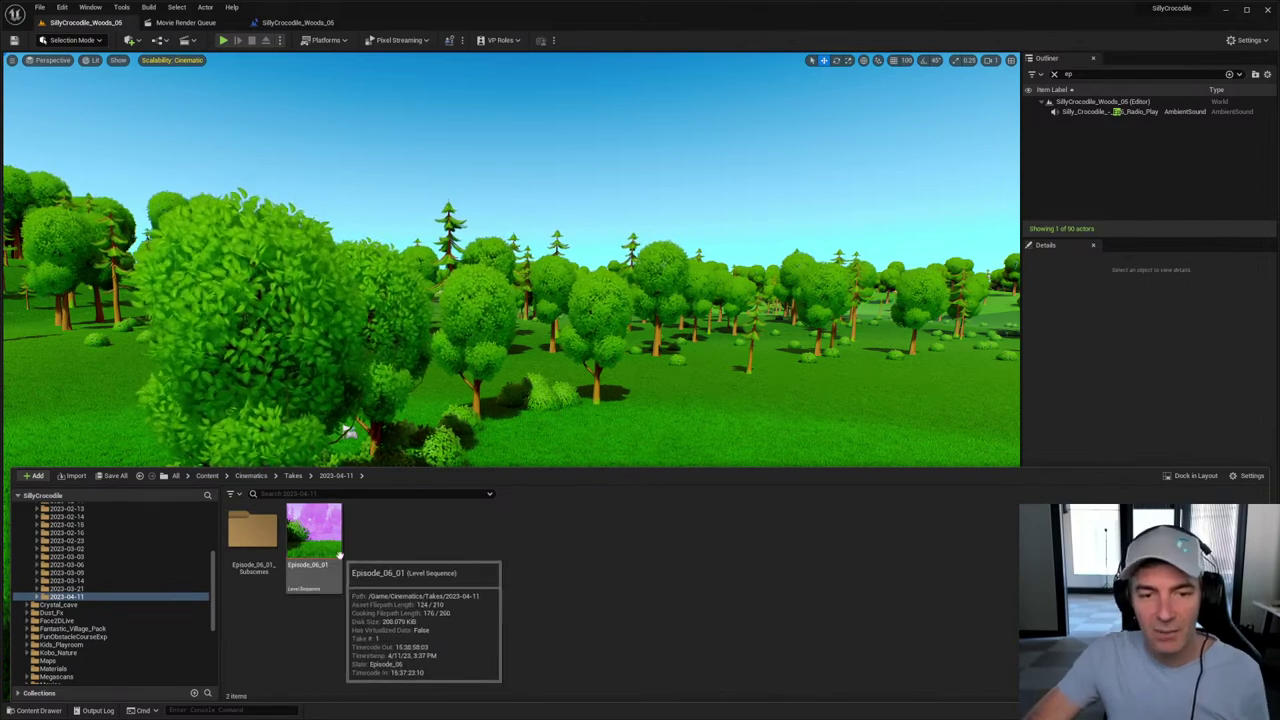
mouse_move(328, 565)
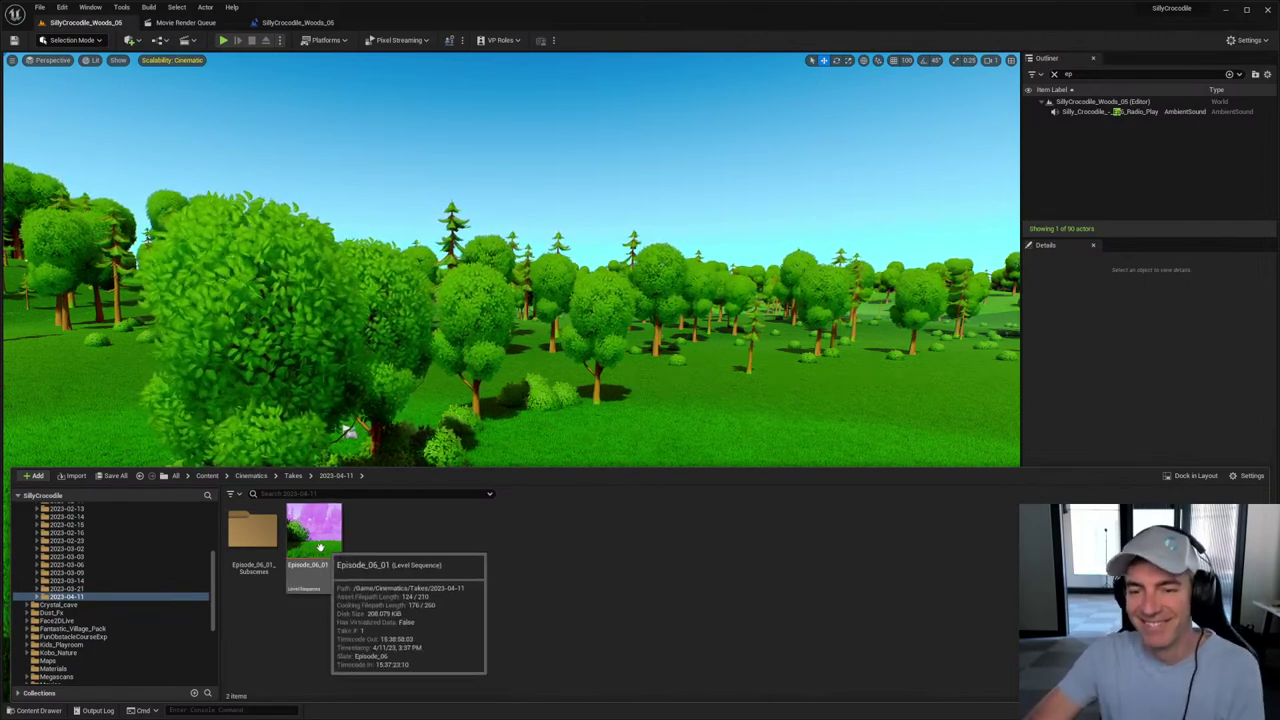
double_click(316, 530)
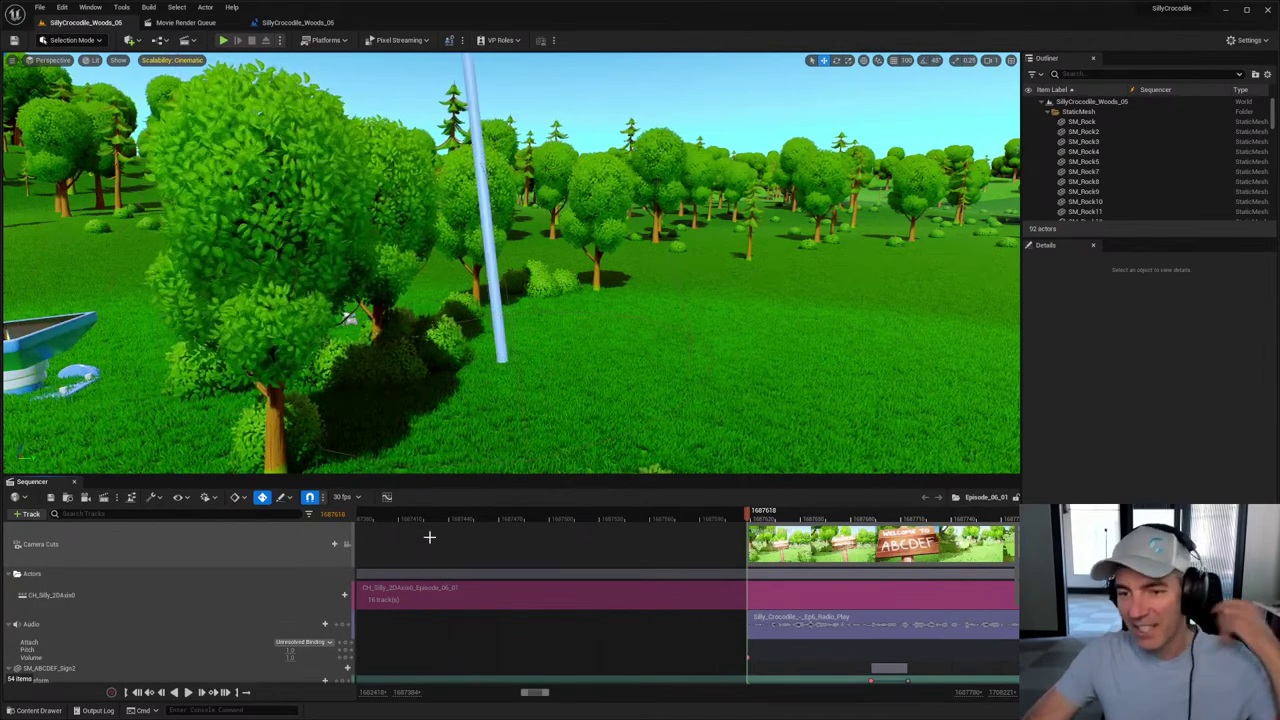
Step: Lock the viewport to the sequence's Camera Cuts
left_click(346, 544)
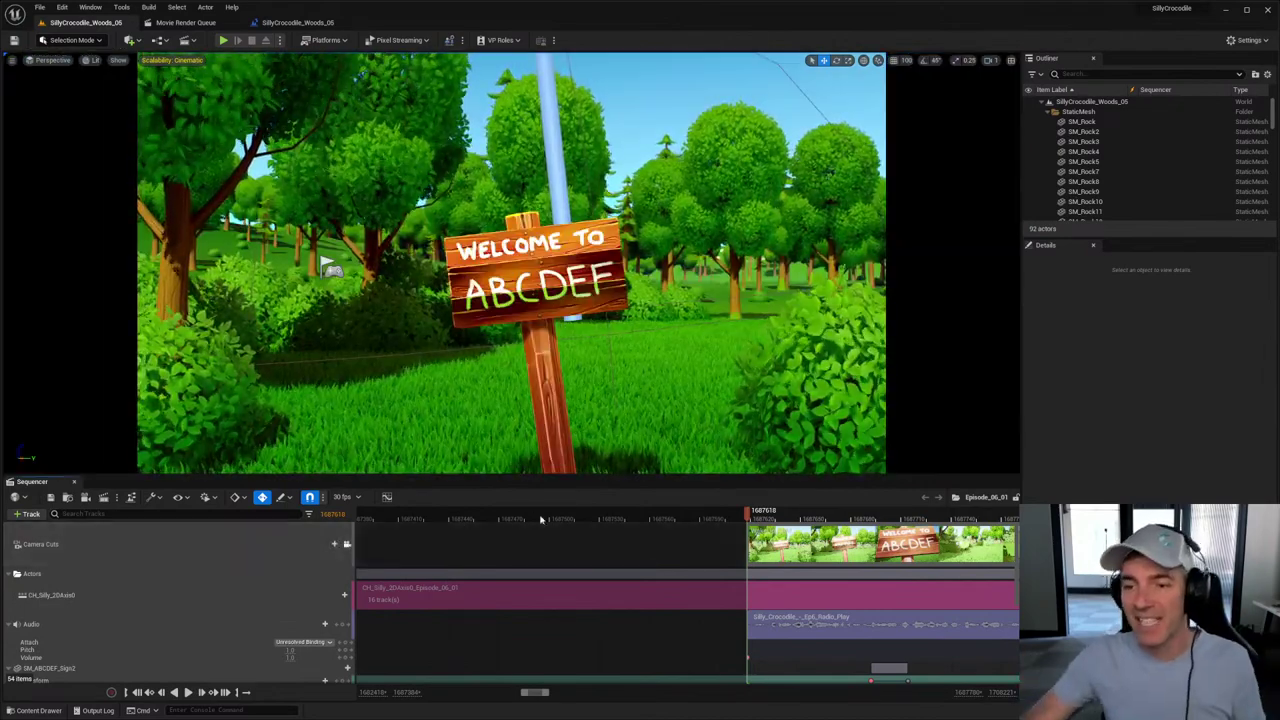
left_click(346, 544)
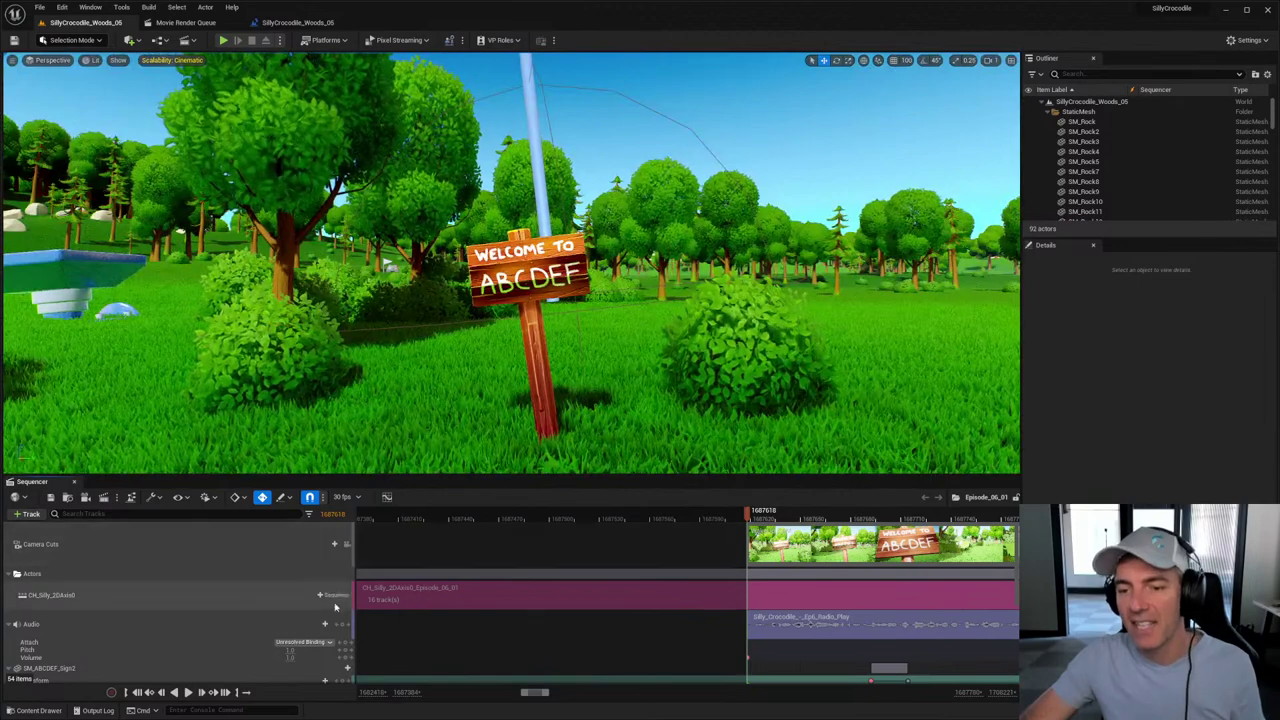
left_click(346, 544)
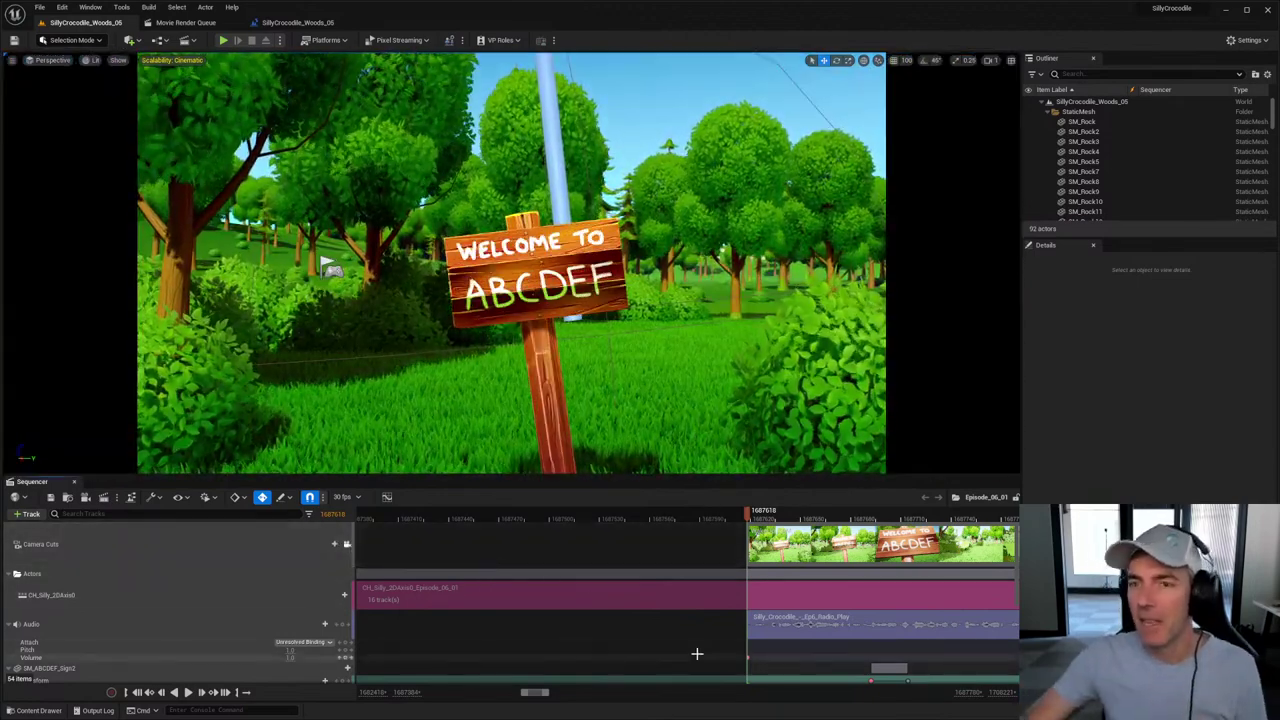
Step: In the Level Blueprint, break the Event BeginPlay to Delay link, then return to the level
left_click(295, 22)
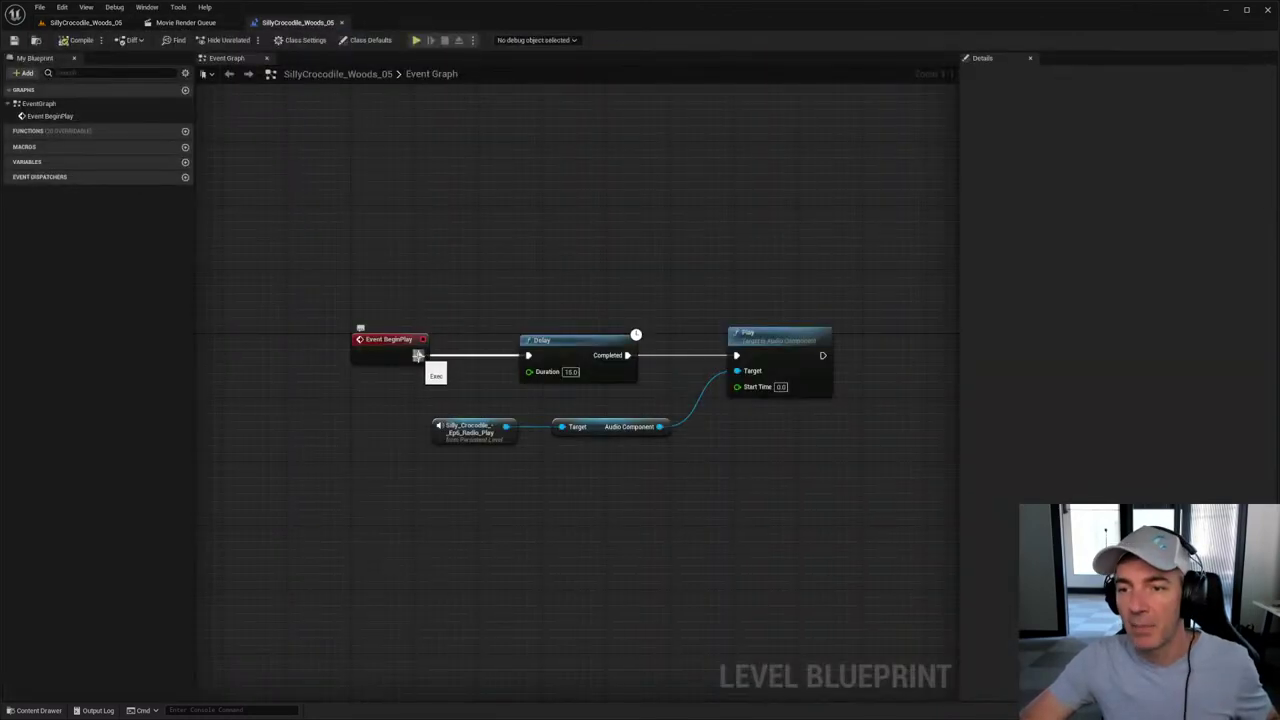
left_click_drag(418, 355, 466, 325, "ctrl")
left_click(379, 196)
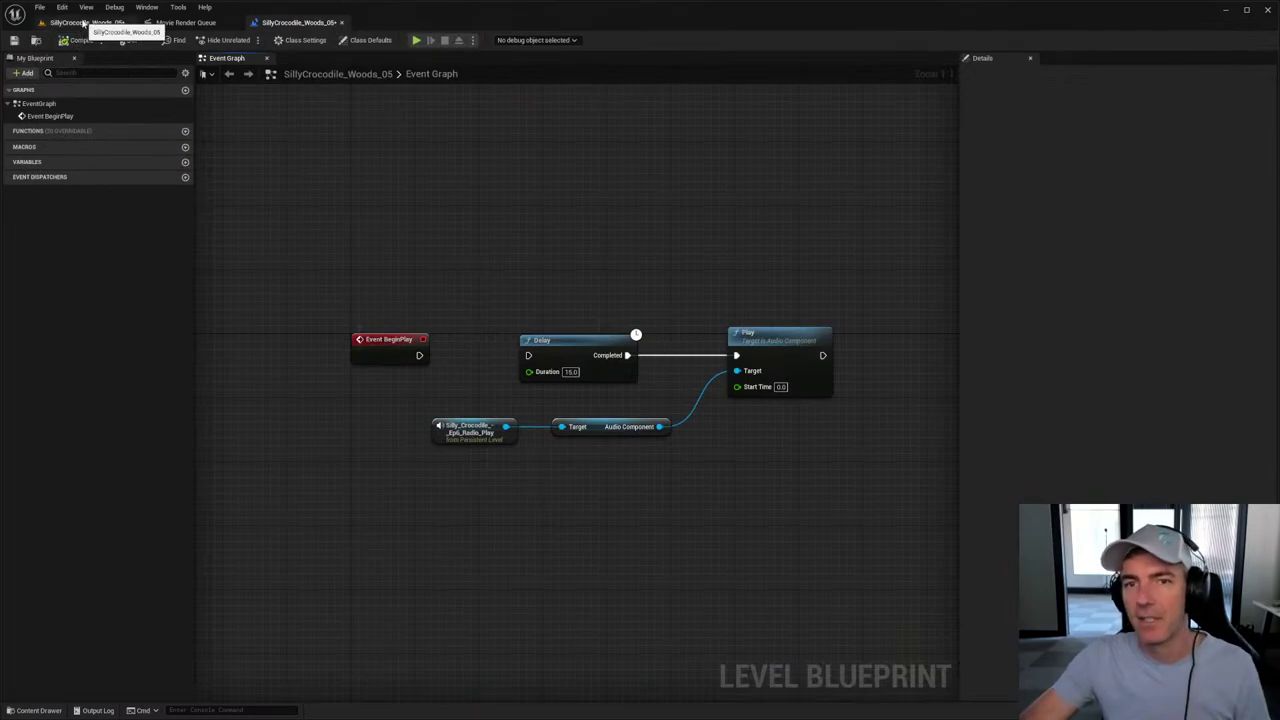
left_click(84, 22)
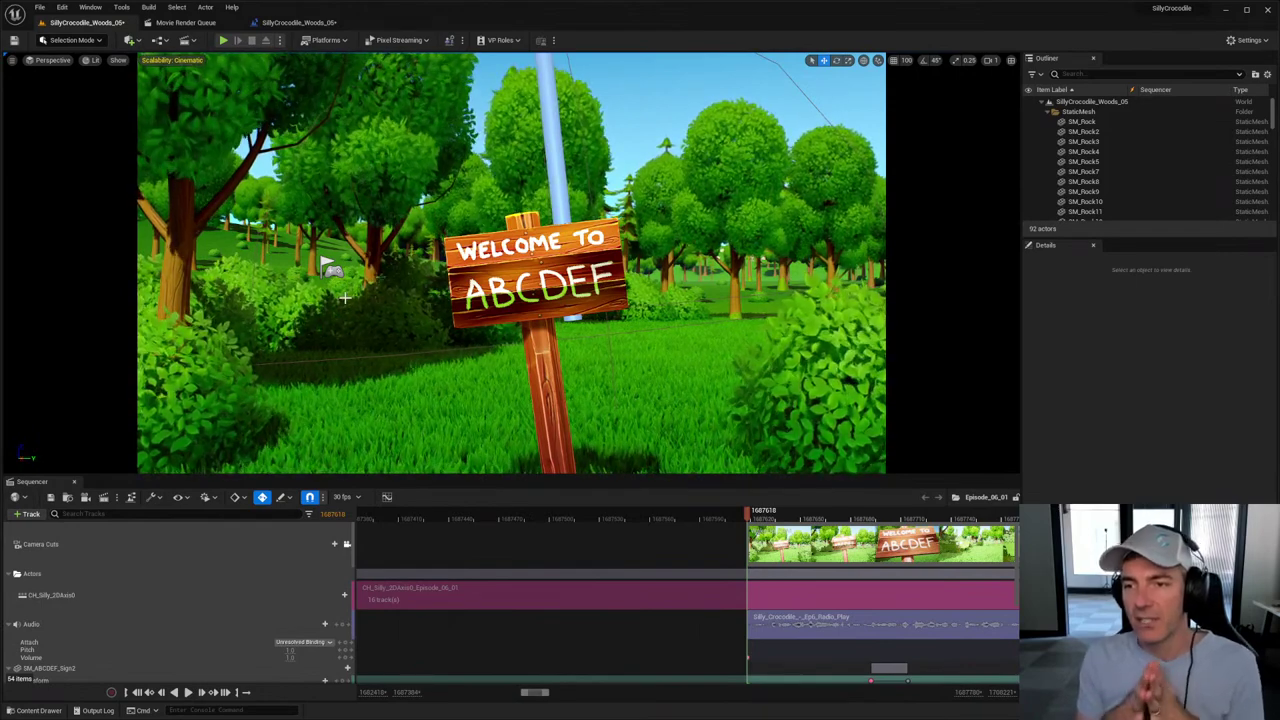
Step: Start simulating the level and bring the start of the sequence clips into view
left_click(282, 40)
left_click(410, 126)
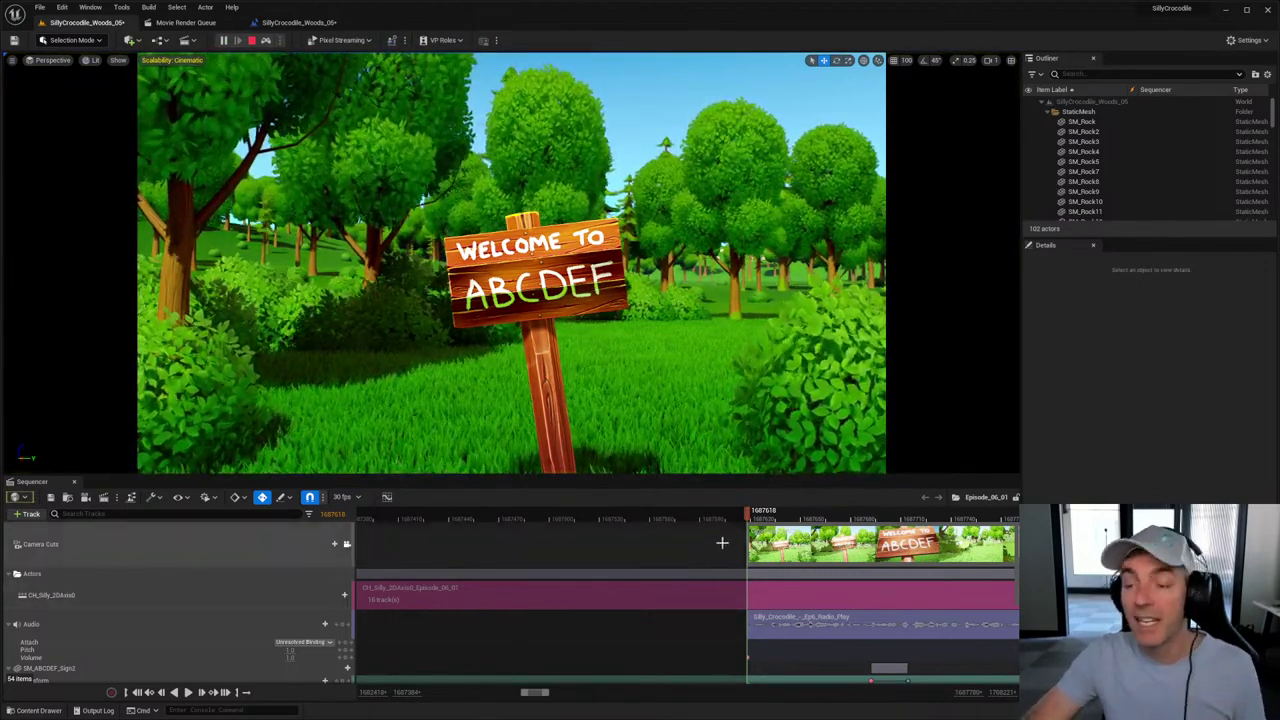
right_click_drag(715, 540, 348, 528)
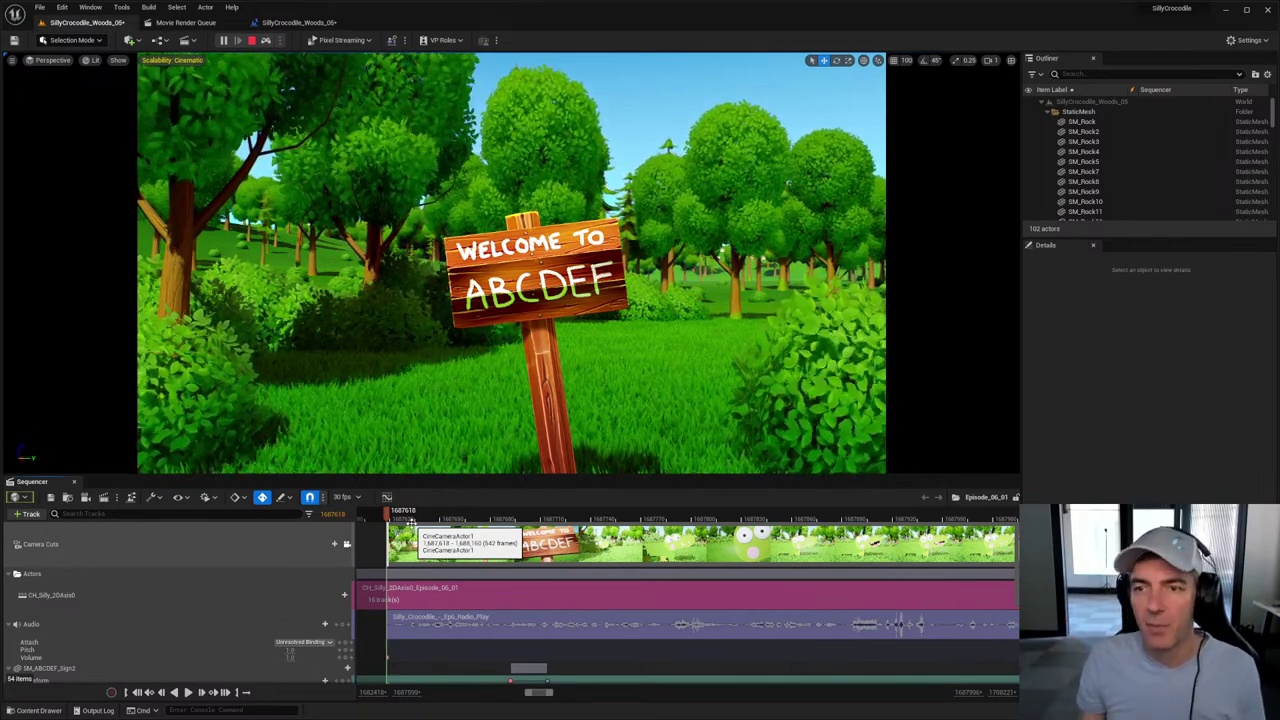
Step: Play Episode_06_01 through, rewind it to the start, and unlock Camera Cuts
key("space")
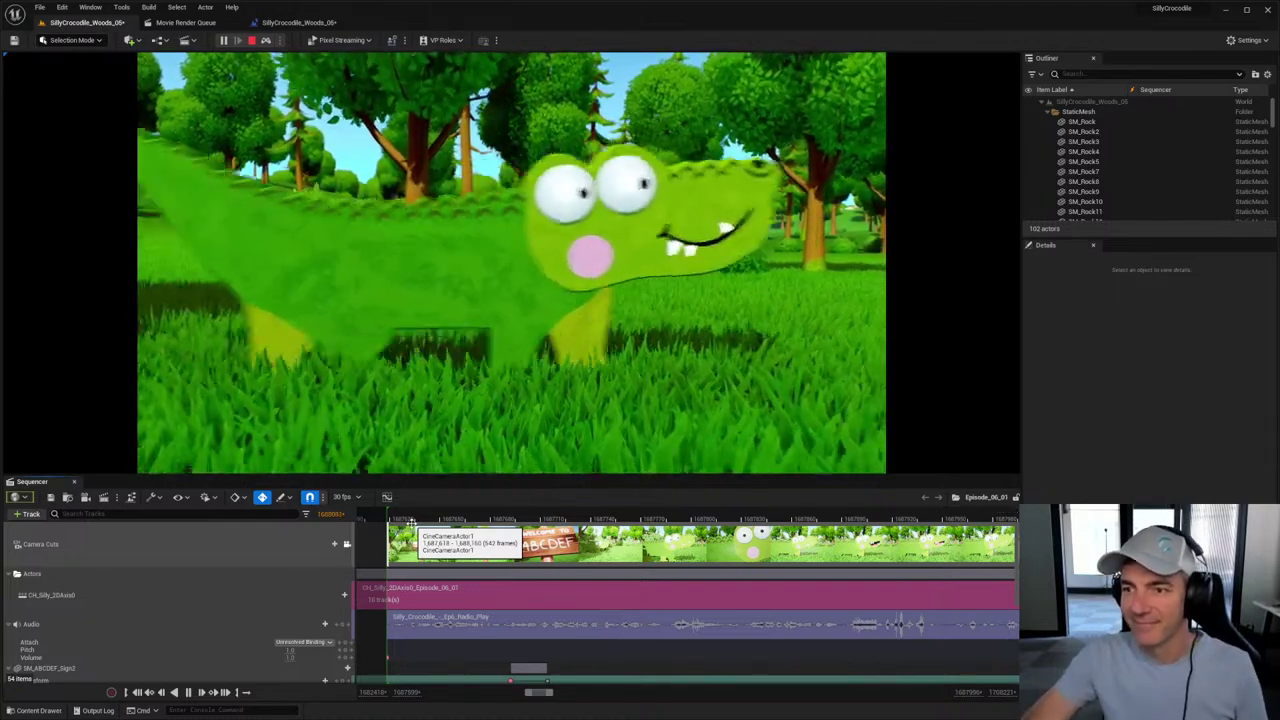
key("space")
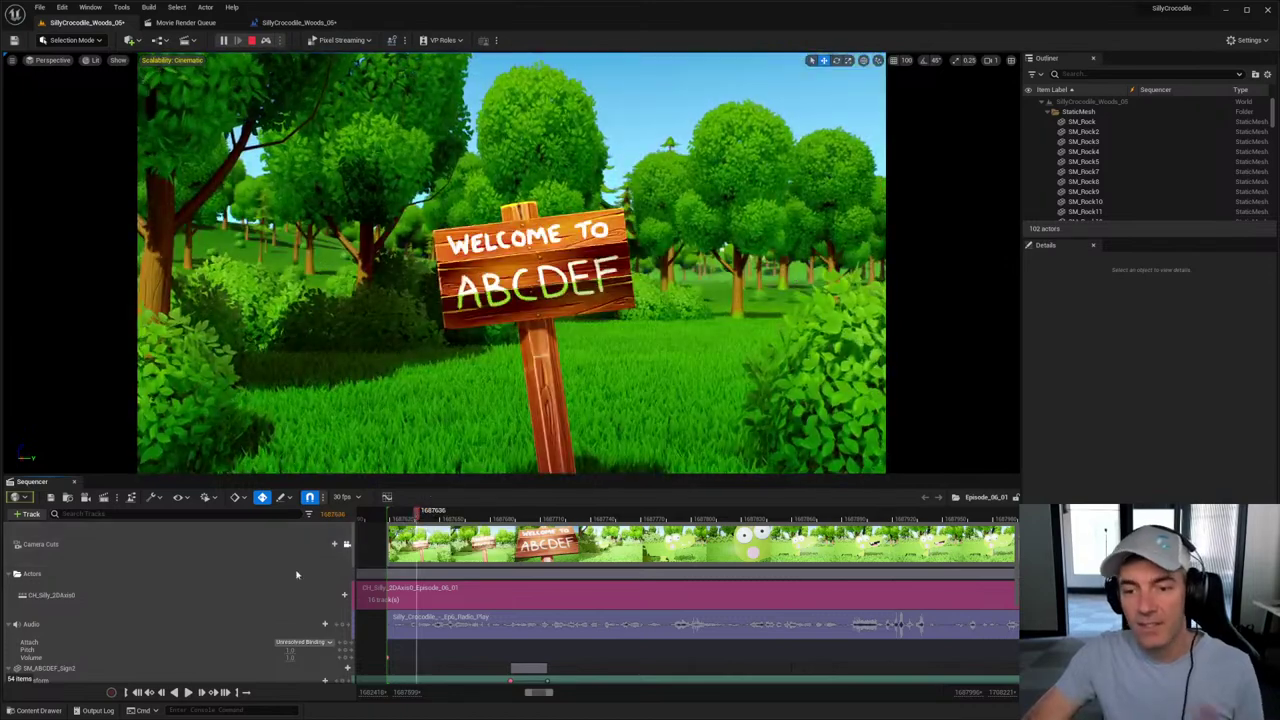
left_click(139, 693)
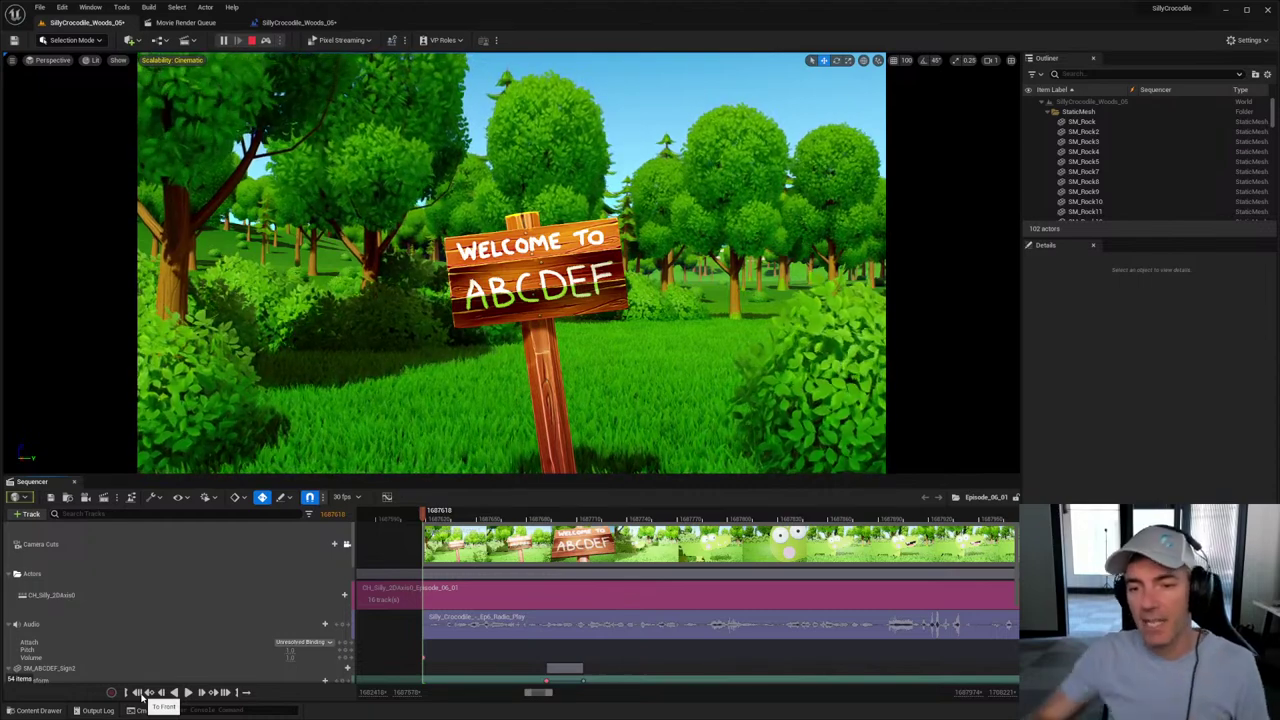
left_click(346, 544)
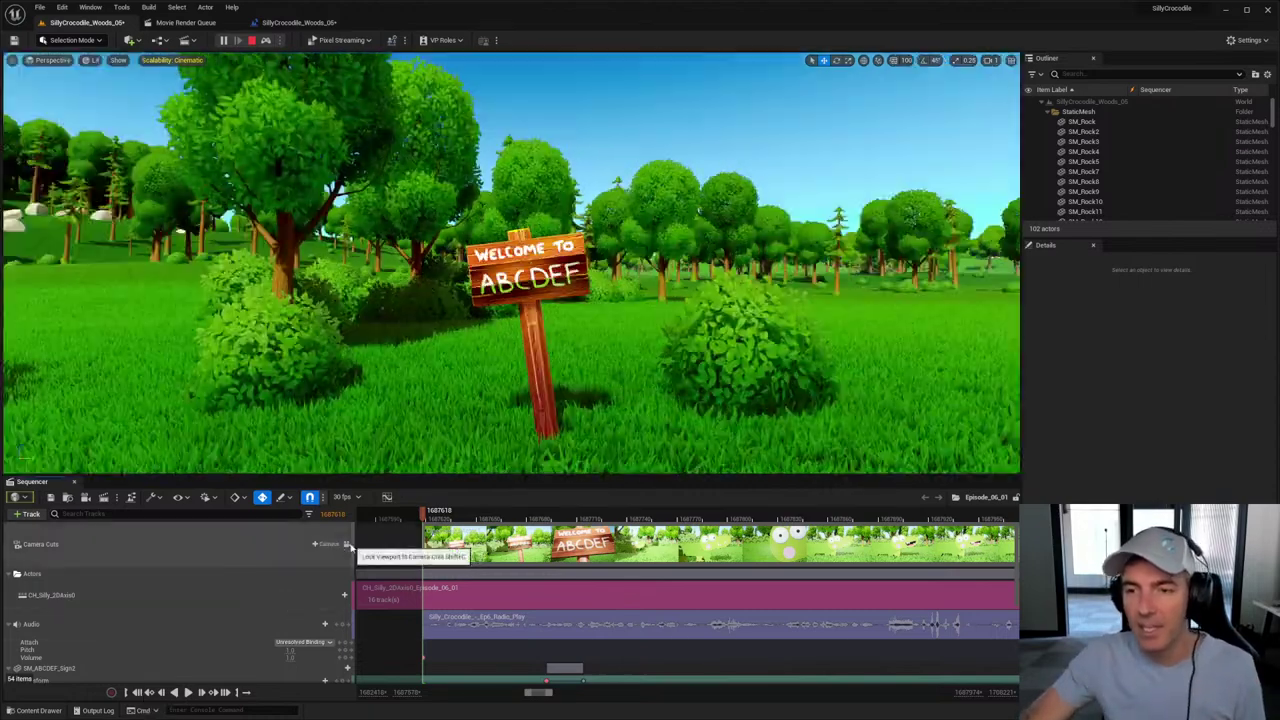
Step: Stop the simulation and select the WakeUp_CAM cine camera near the welcome sign
right_click_drag(510, 300, 482, 440)
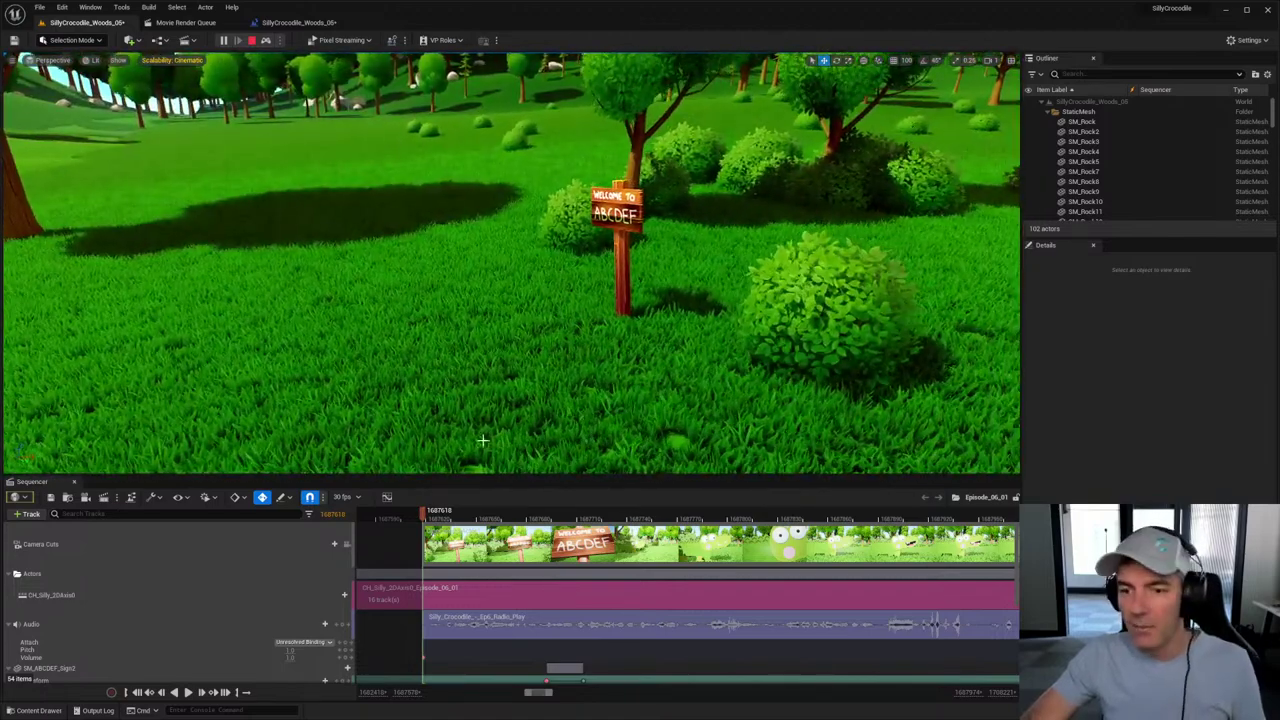
left_click(251, 40)
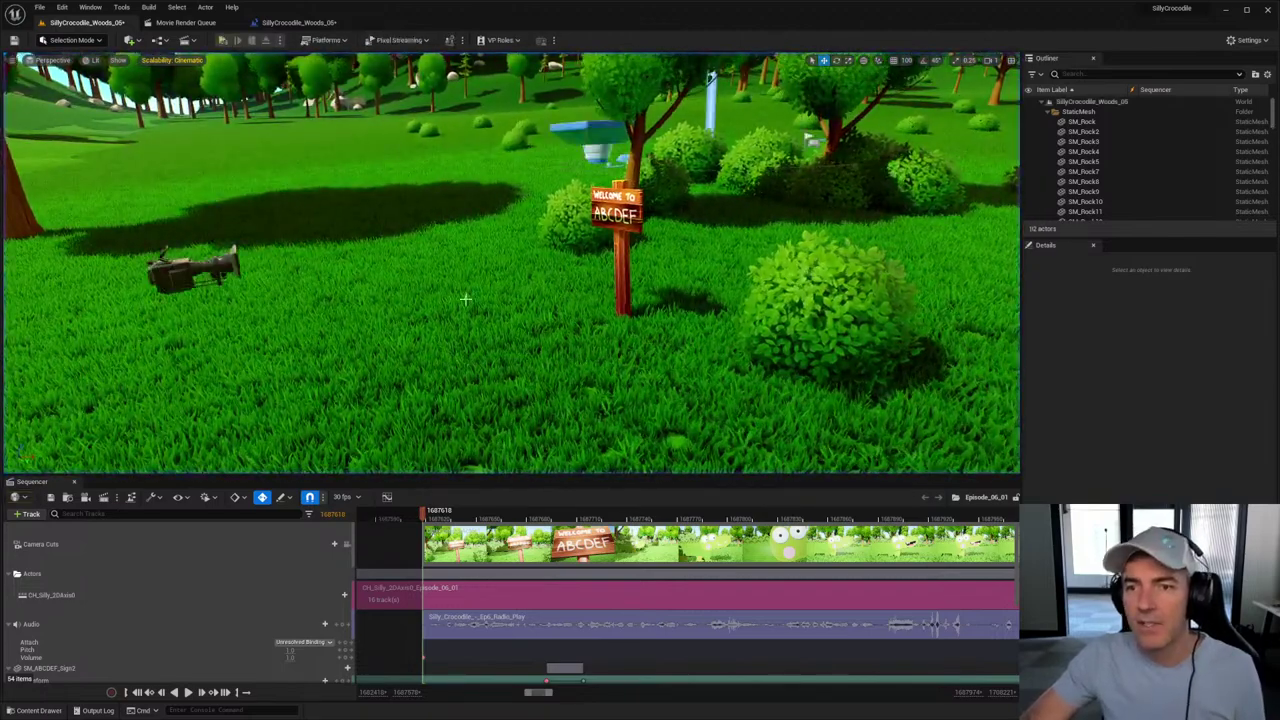
right_click_drag(255, 293, 227, 293)
right_click_drag(406, 309, 413, 309)
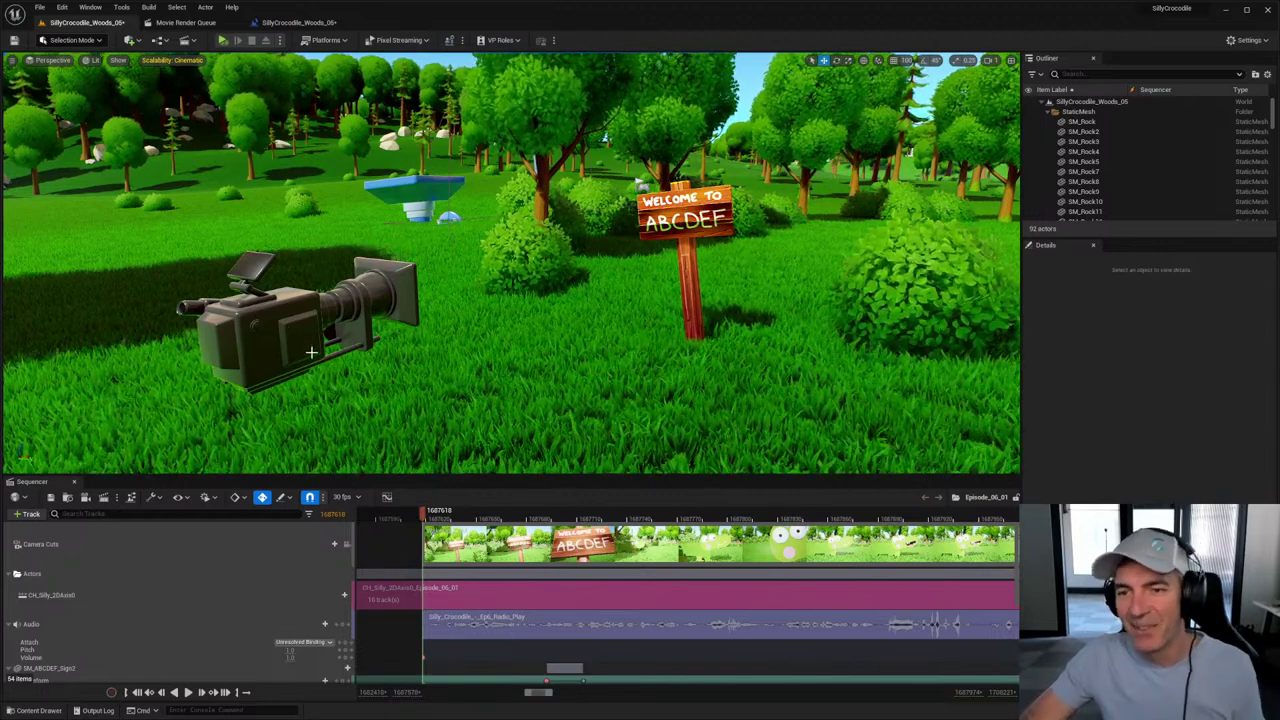
left_click(266, 325)
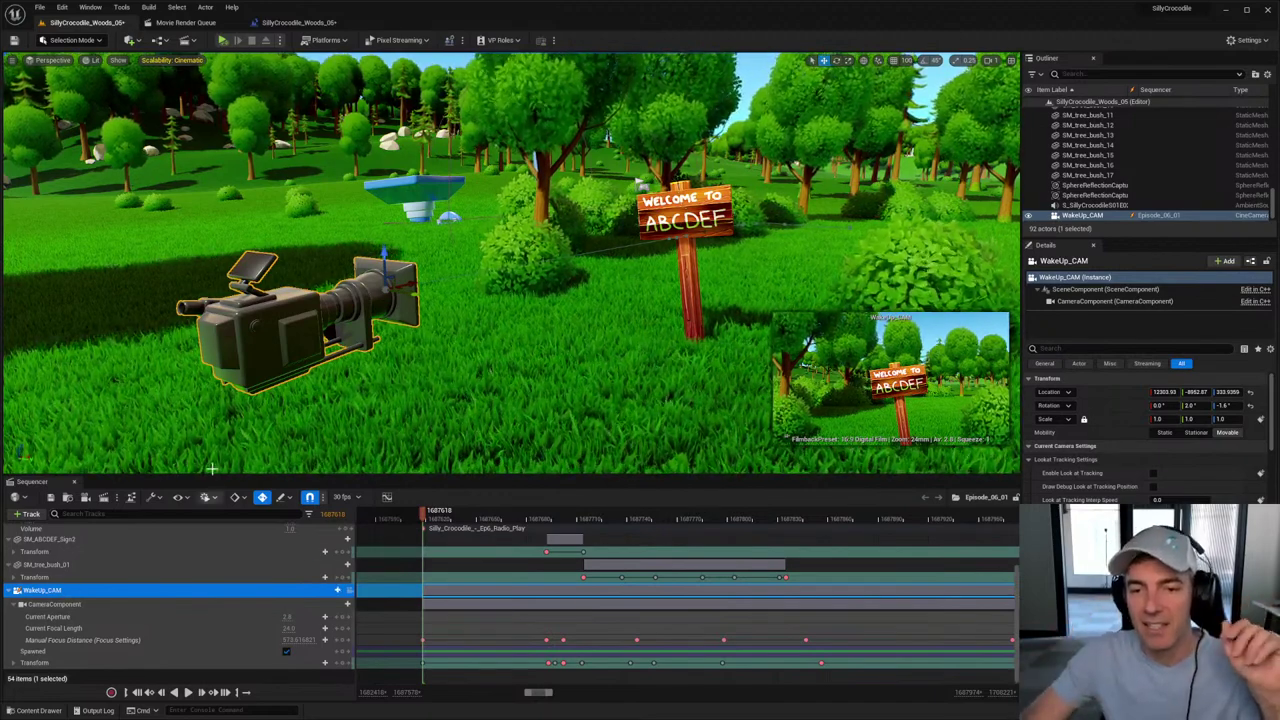
Step: Enlarge the track list, select WakeUp_CAM's Transform track, and scrub forward through its move
left_click_drag(214, 476, 222, 214)
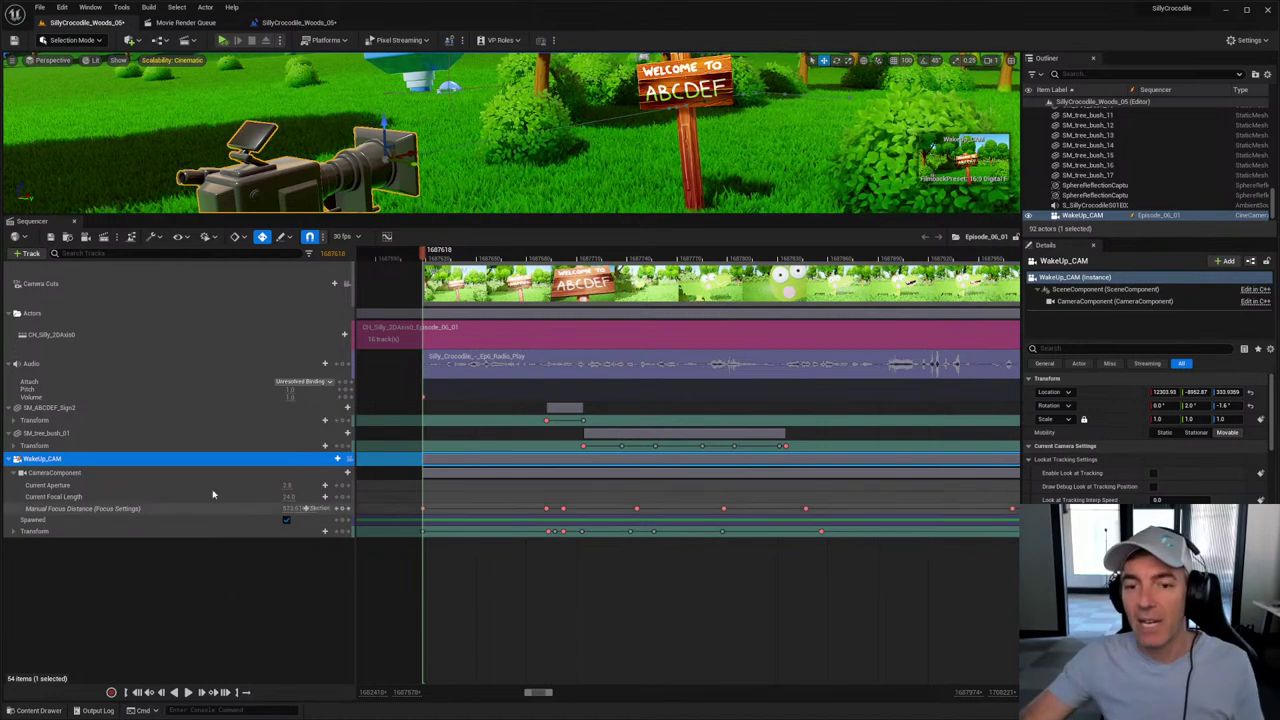
left_click(40, 531)
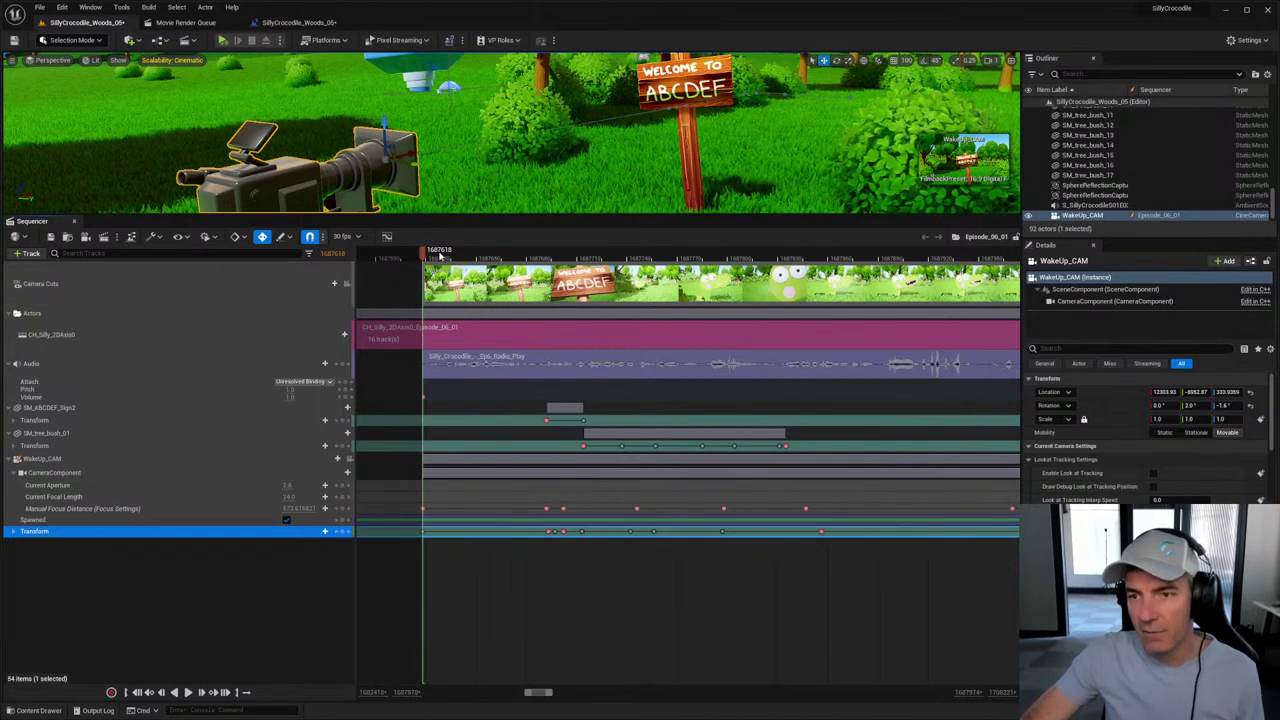
left_click_drag(424, 250, 543, 254)
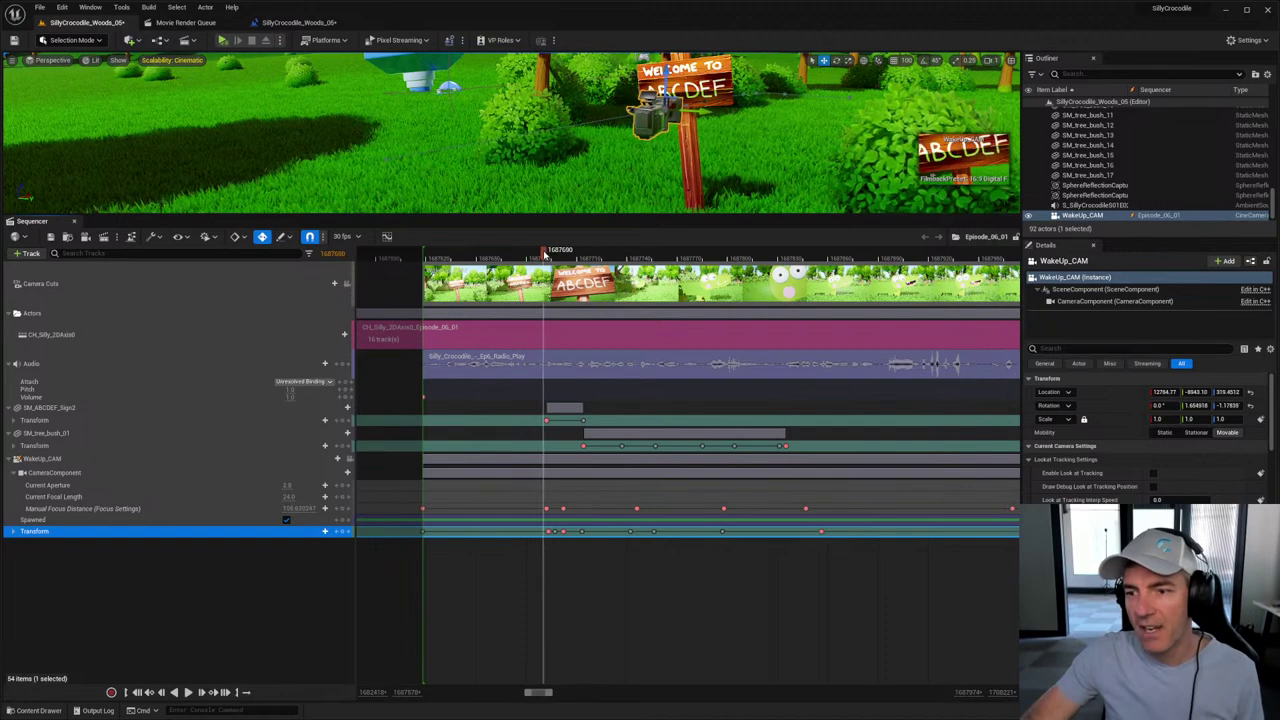
key("Right")
key("Right")
key("Right")
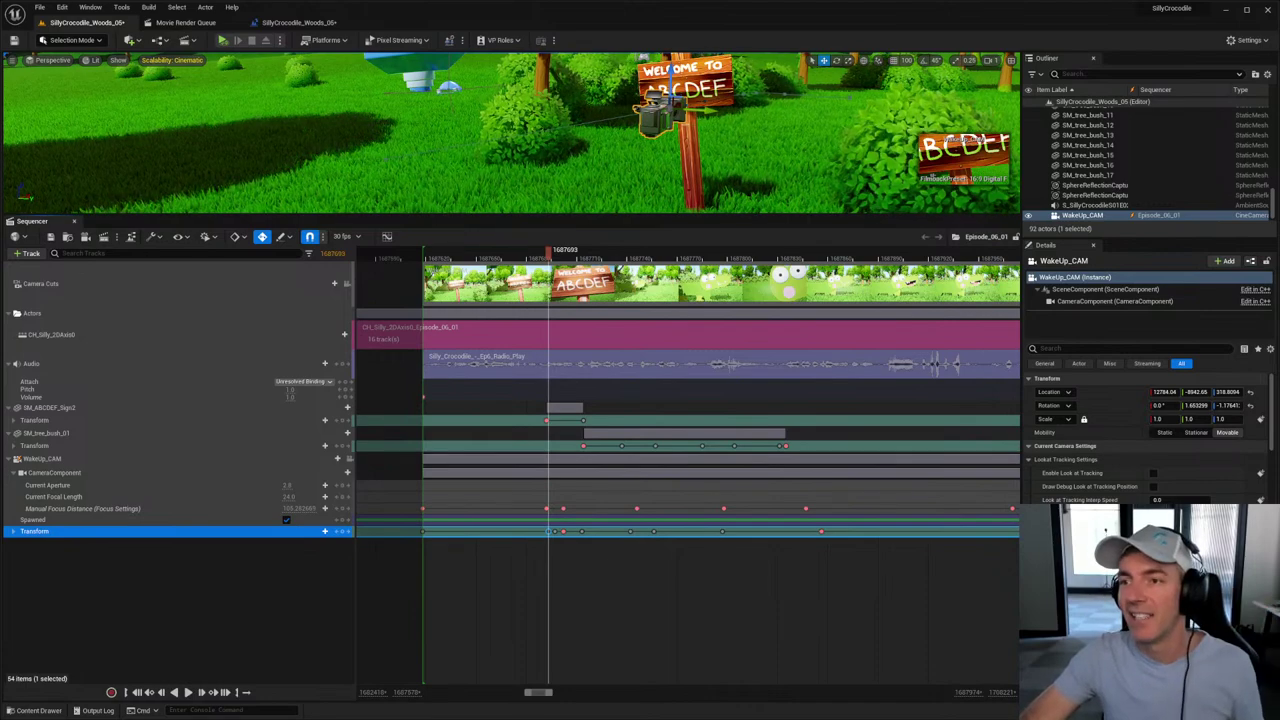
Step: Restore the viewport height and scrub back to where the camera reaches the sign
right_click_drag(680, 118, 680, 118)
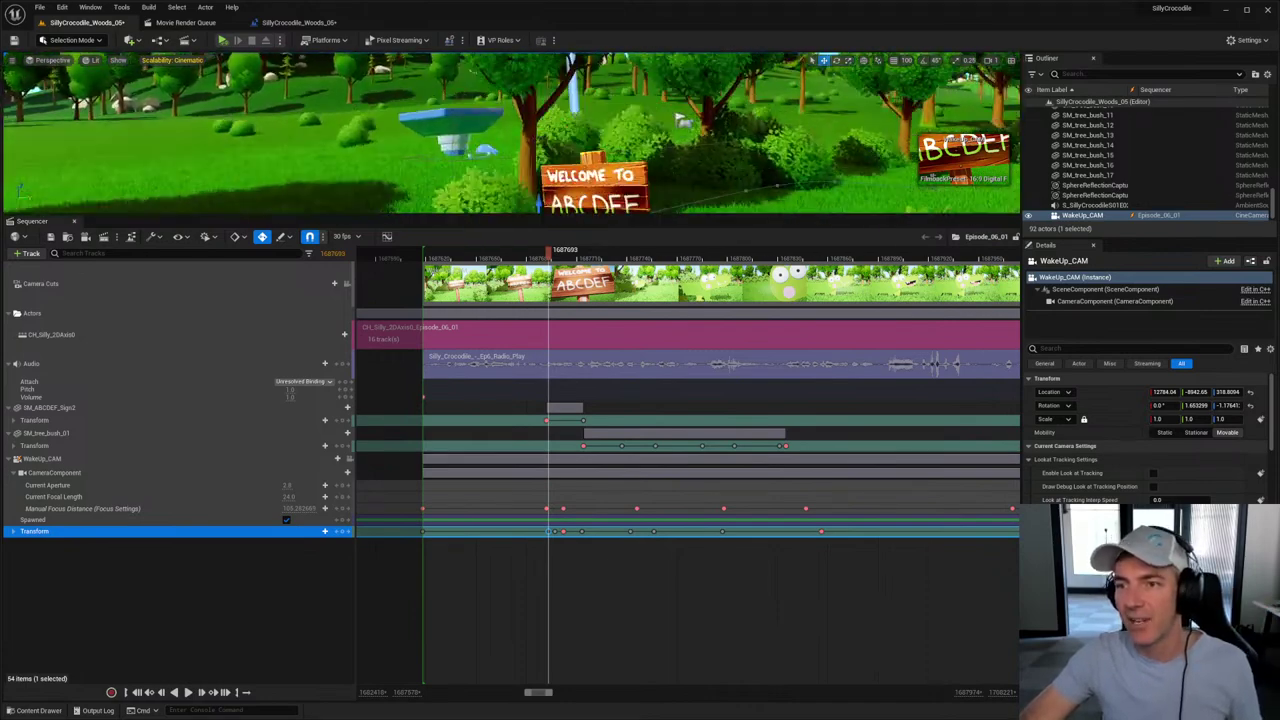
left_click_drag(660, 216, 660, 356)
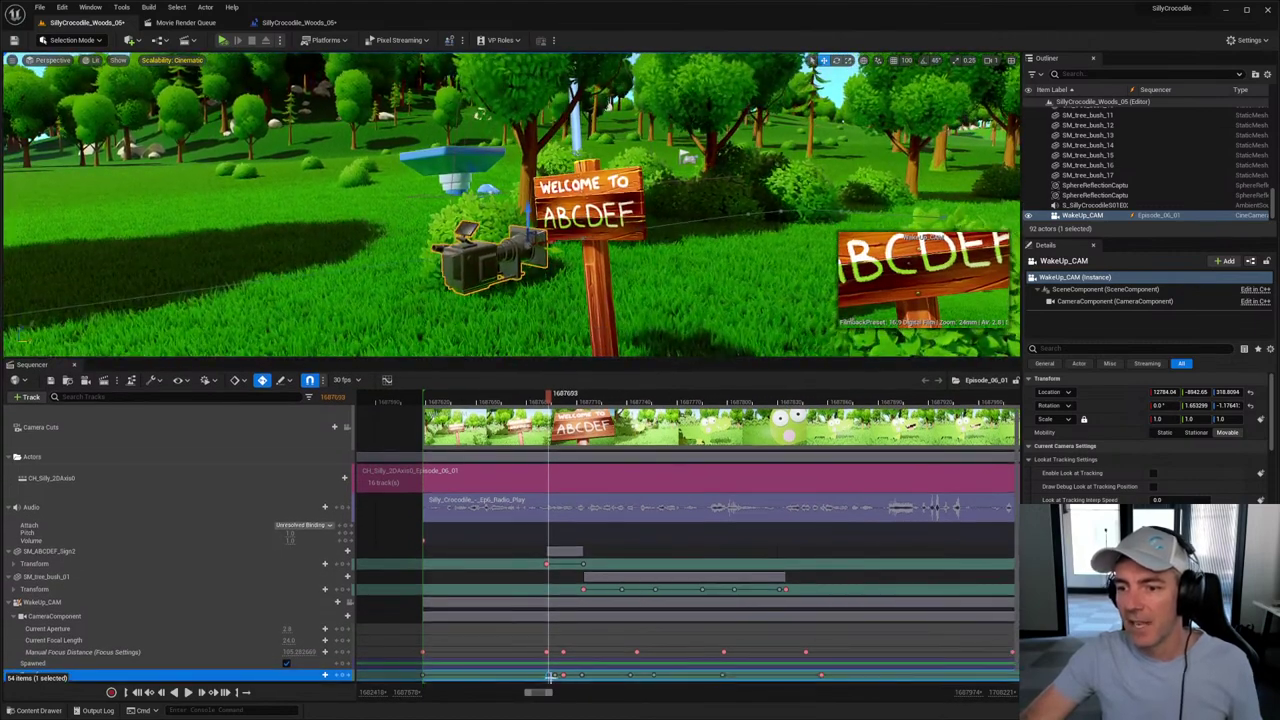
key("space")
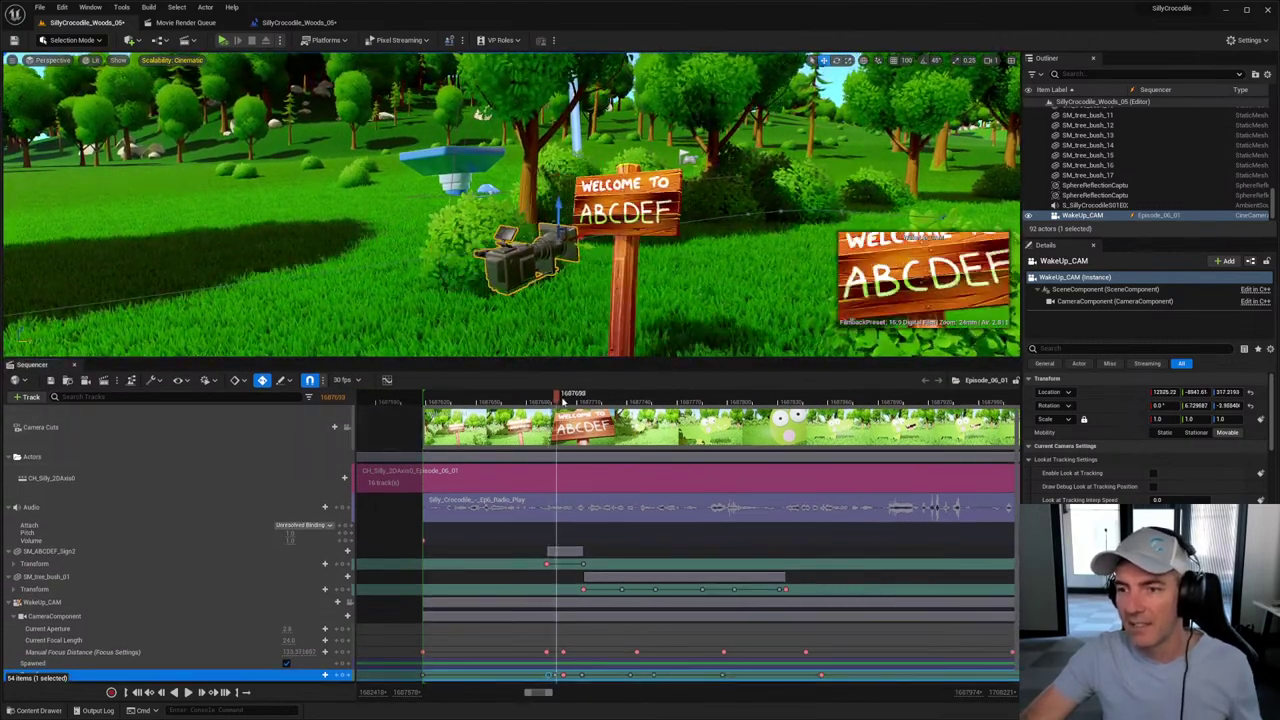
mouse_move(568, 398)
left_mouse_down()
mouse_move(550, 400)
mouse_move(586, 412)
mouse_move(546, 410)
left_mouse_up()
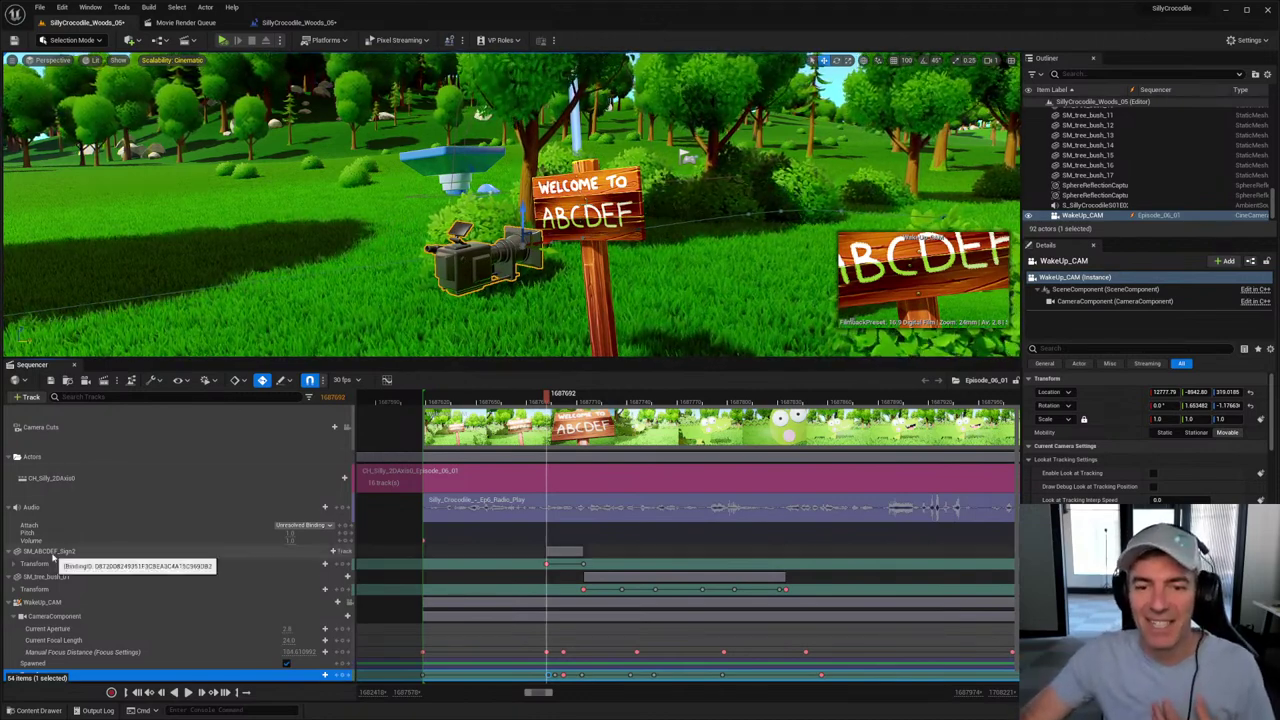
Step: Select the SM_ABCDEF_Sign2 track and replay the moment the sign falls
left_click(86, 554)
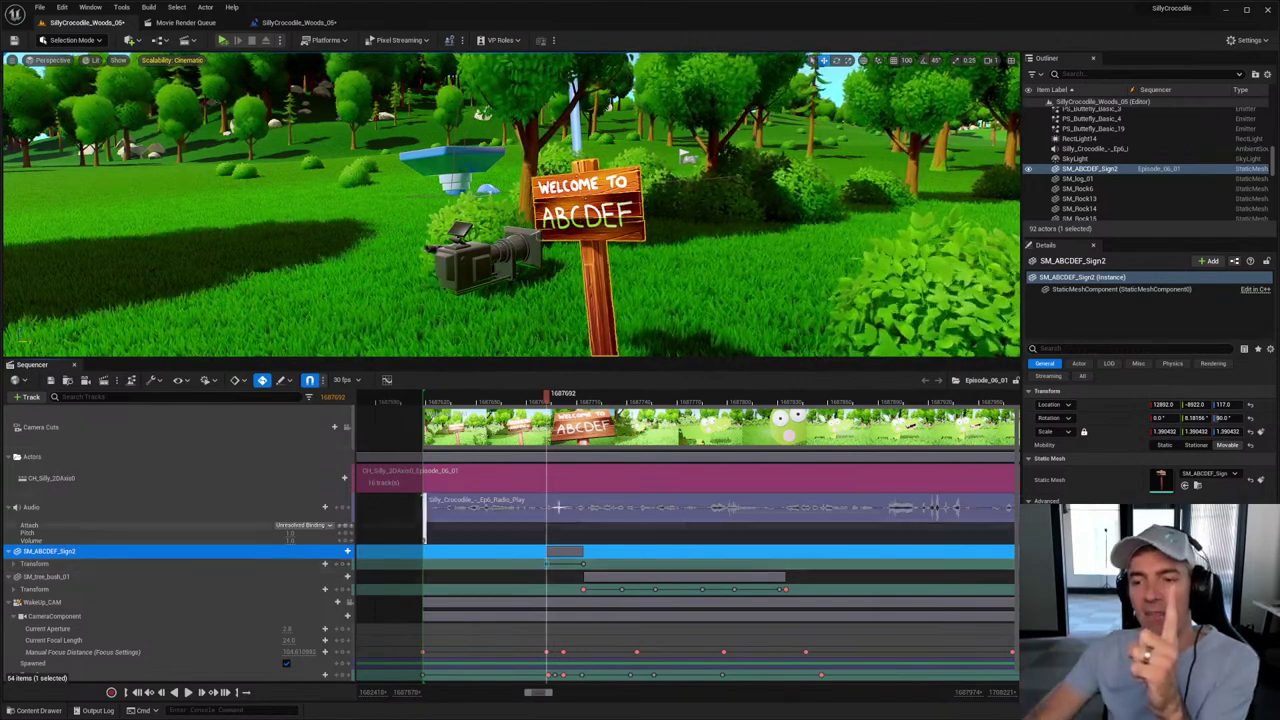
left_click_drag(555, 400, 585, 565)
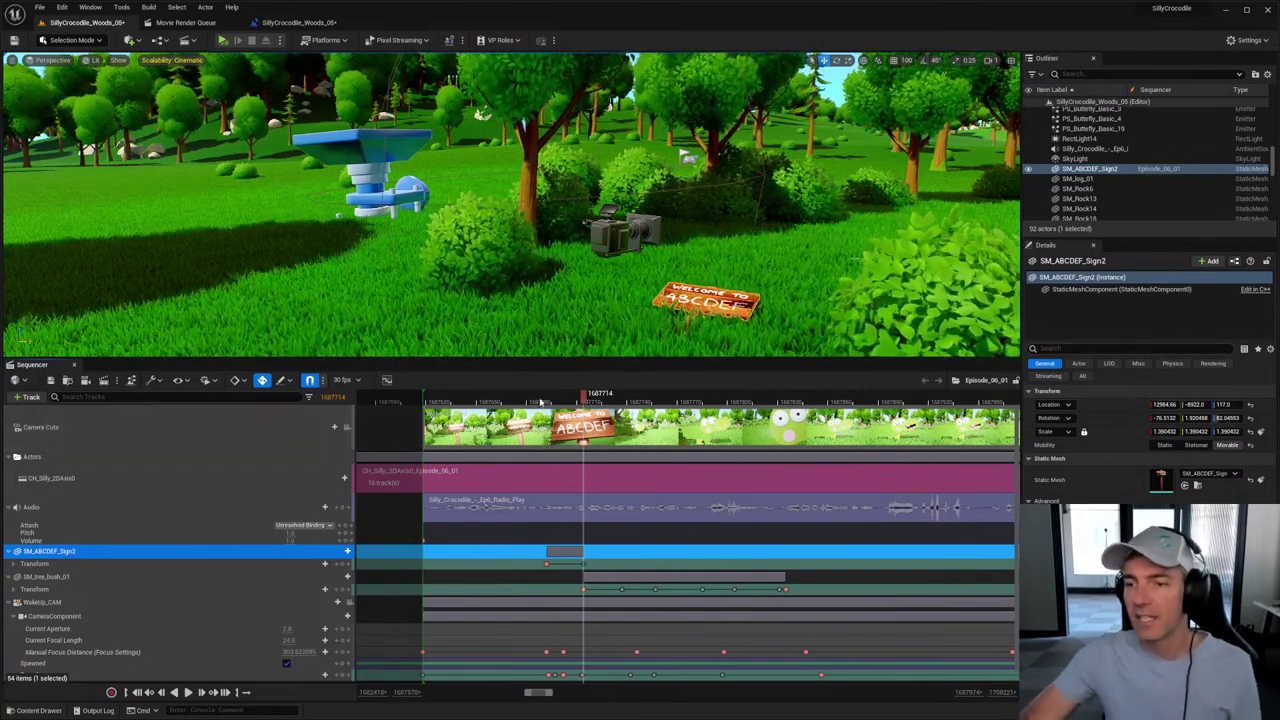
left_click(495, 400)
key("space")
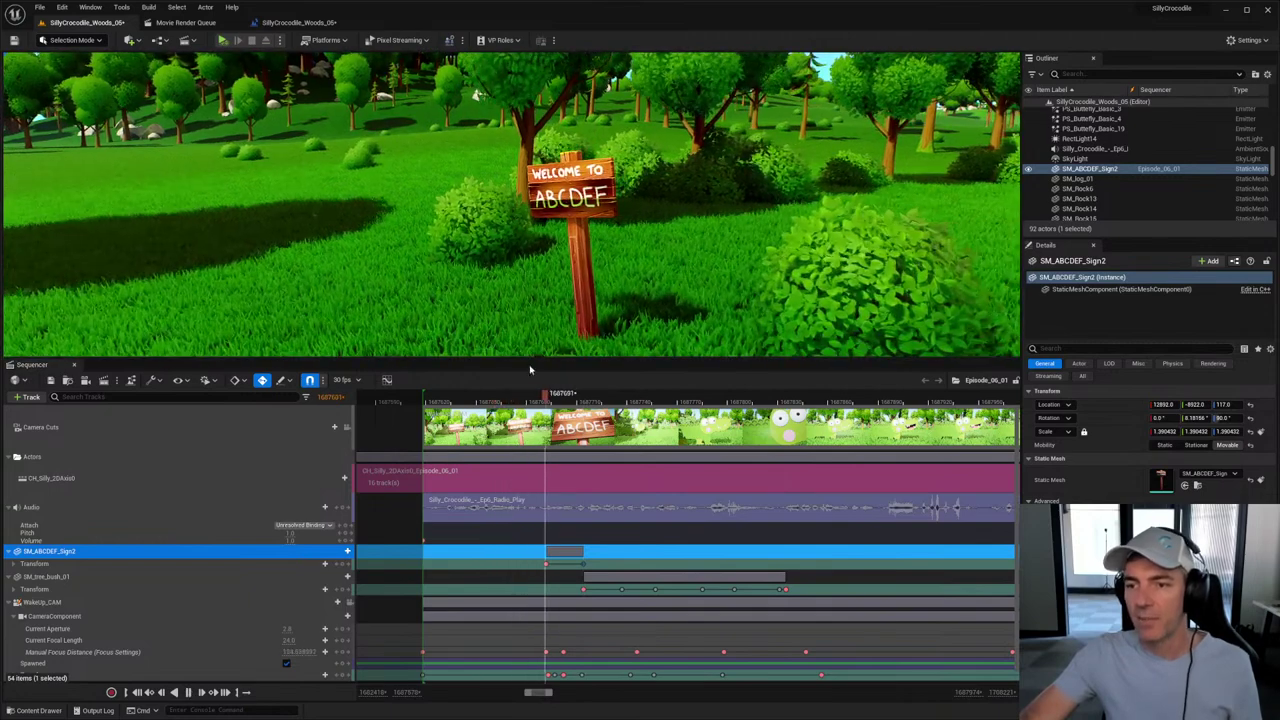
left_click(510, 400)
left_click_drag(512, 400, 612, 400)
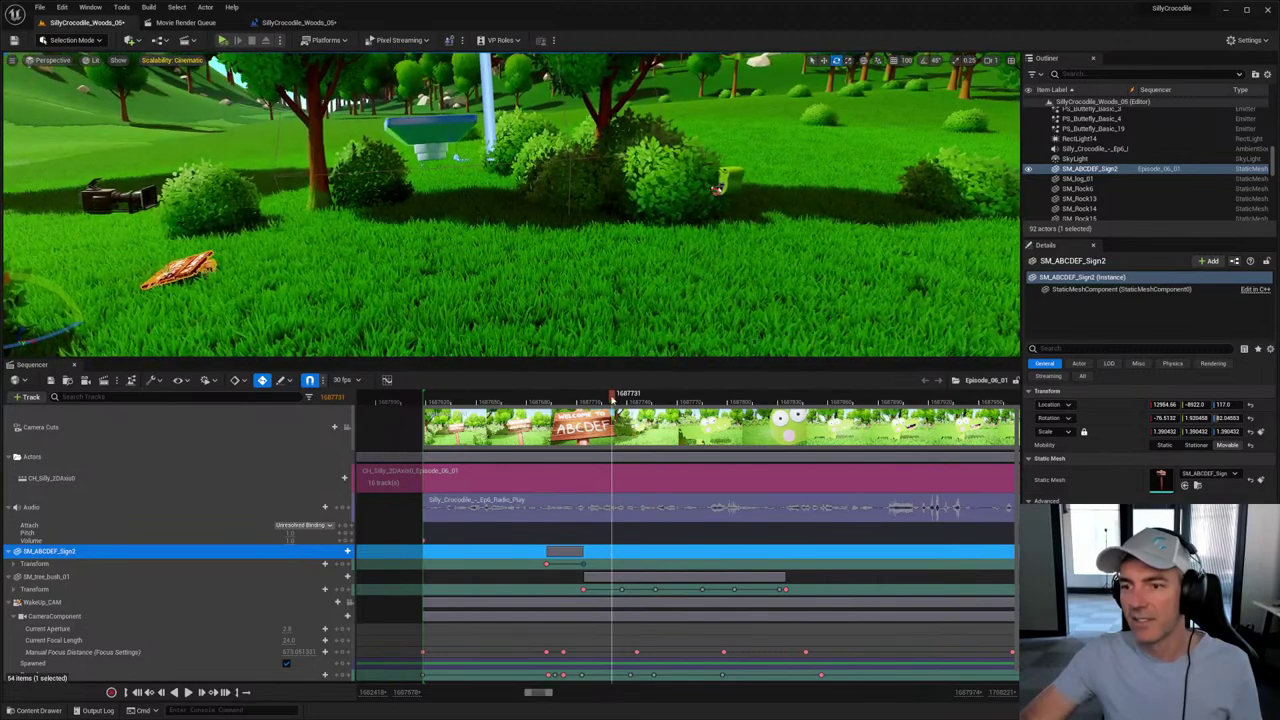
Step: Scrub to where the crocodile pops up and fly the view toward the nearby bushes
left_click_drag(612, 400, 736, 376)
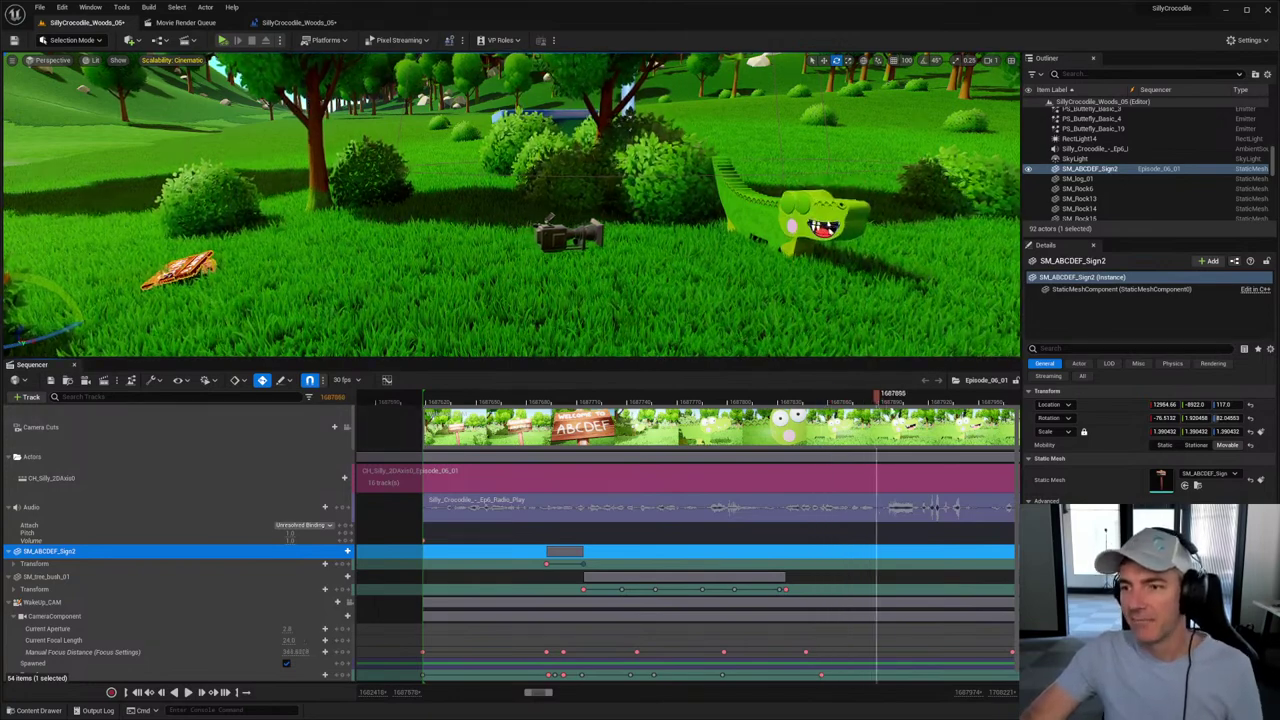
left_click_drag(905, 402, 880, 345)
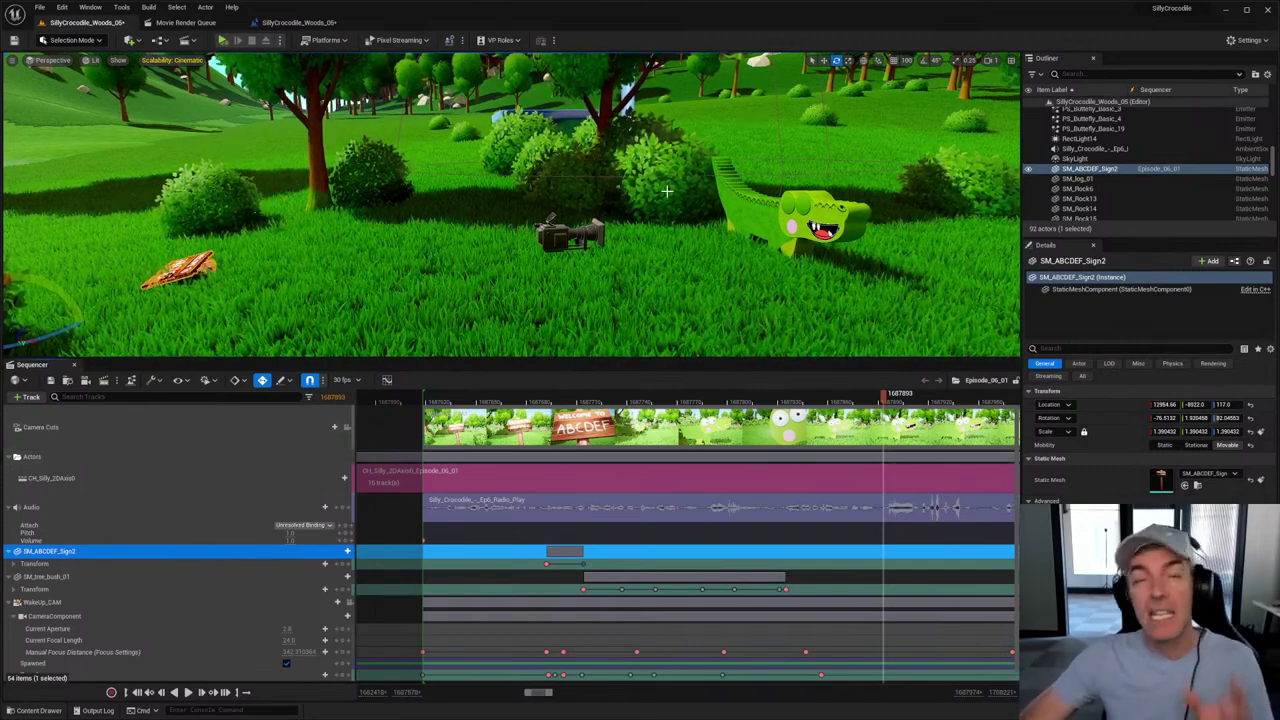
right_click_drag(658, 184, 636, 186)
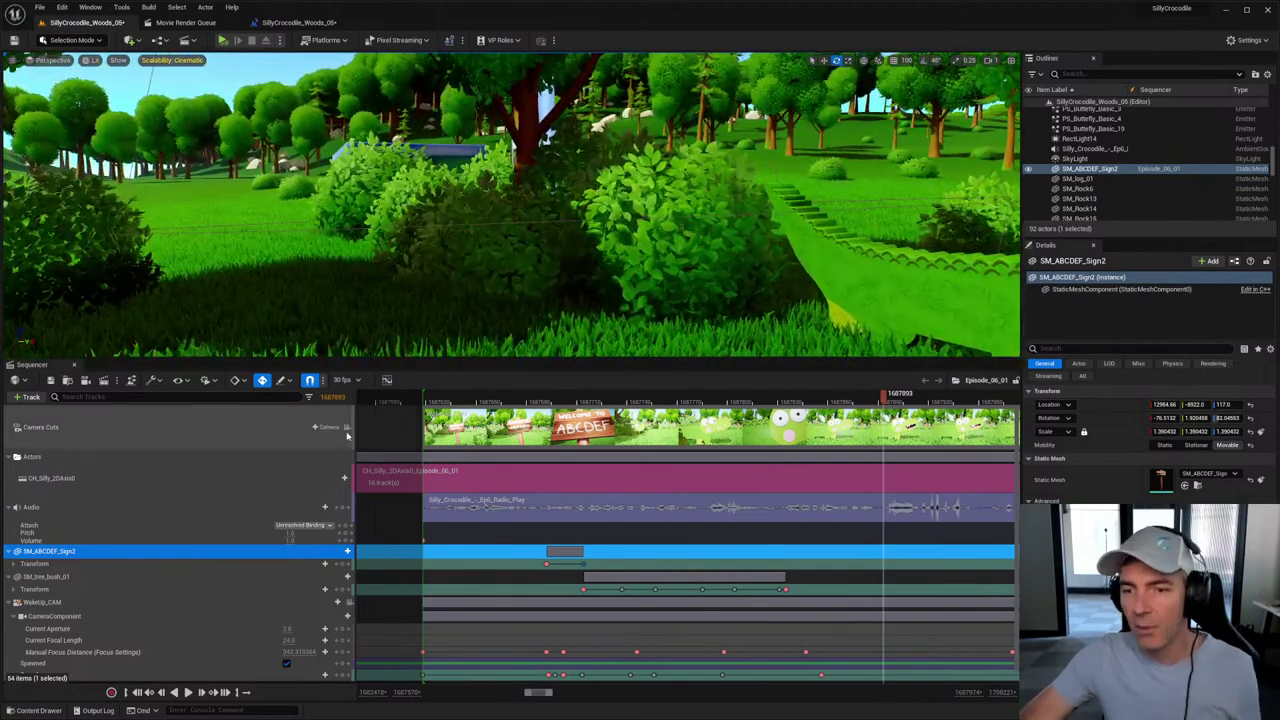
Step: View through the sequence camera and play briefly from the ABCDEF sign shot
left_click(347, 427)
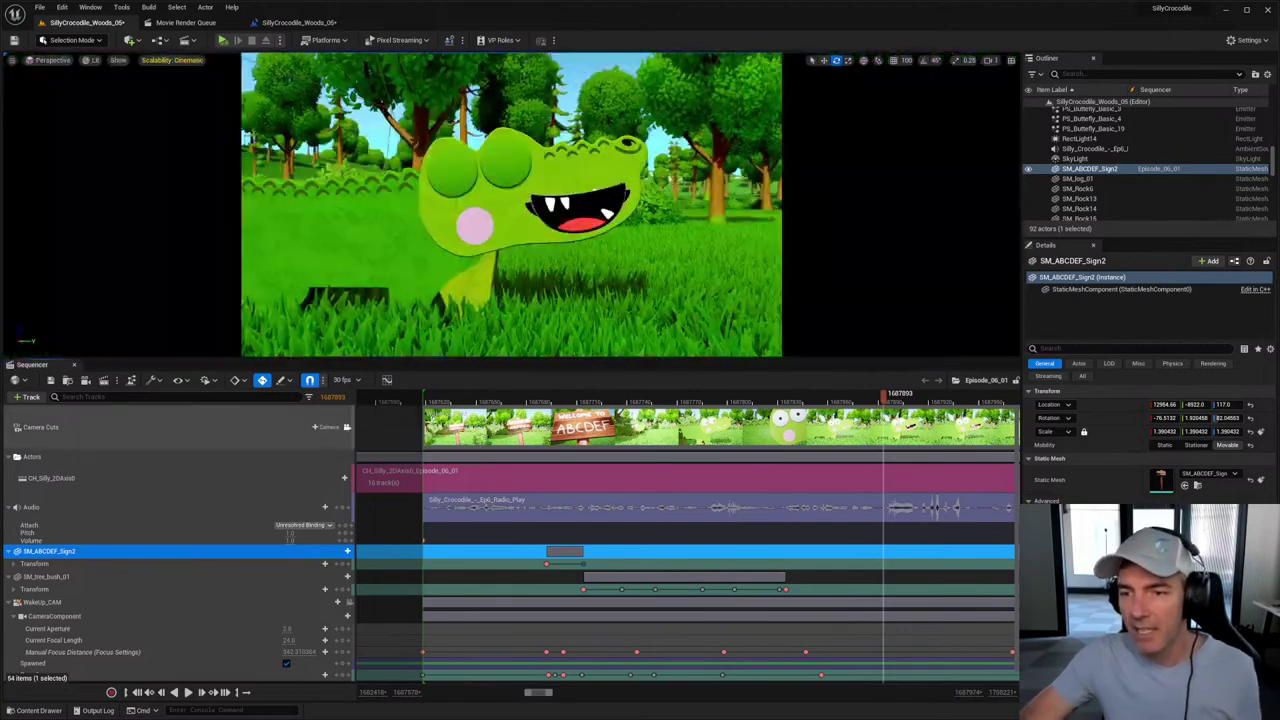
left_click(454, 398)
key("space")
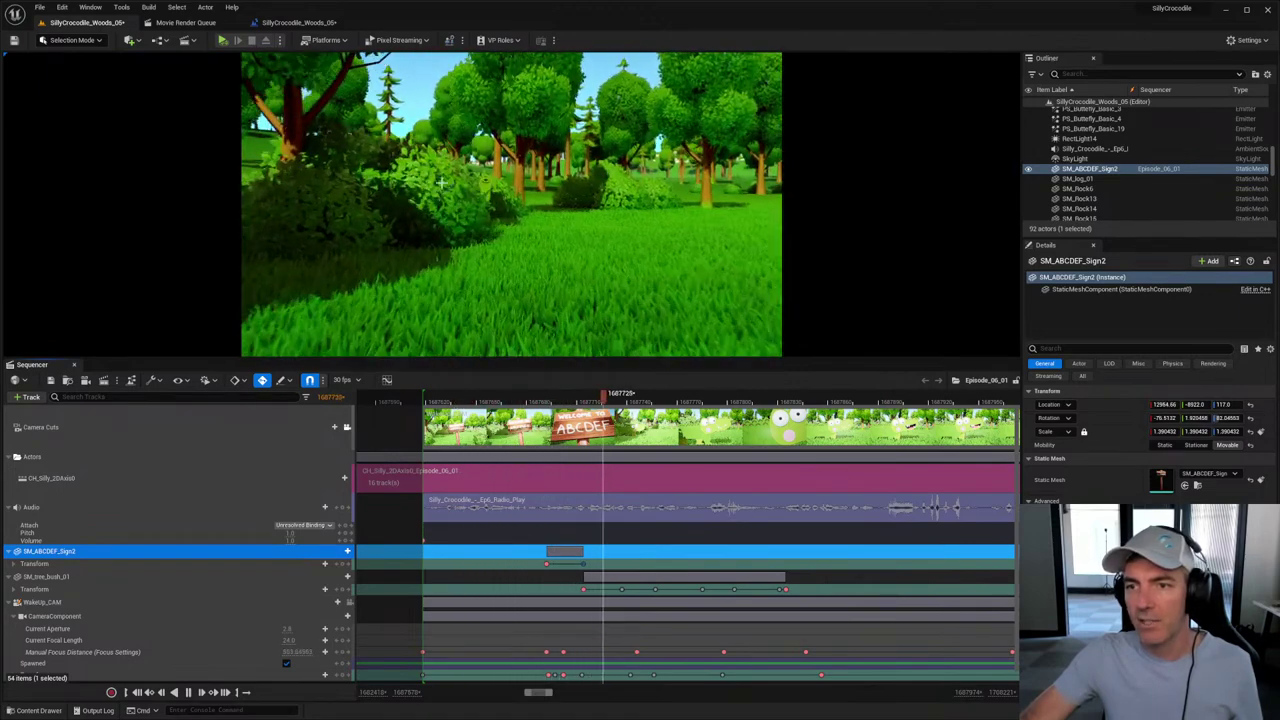
key("space")
key("space")
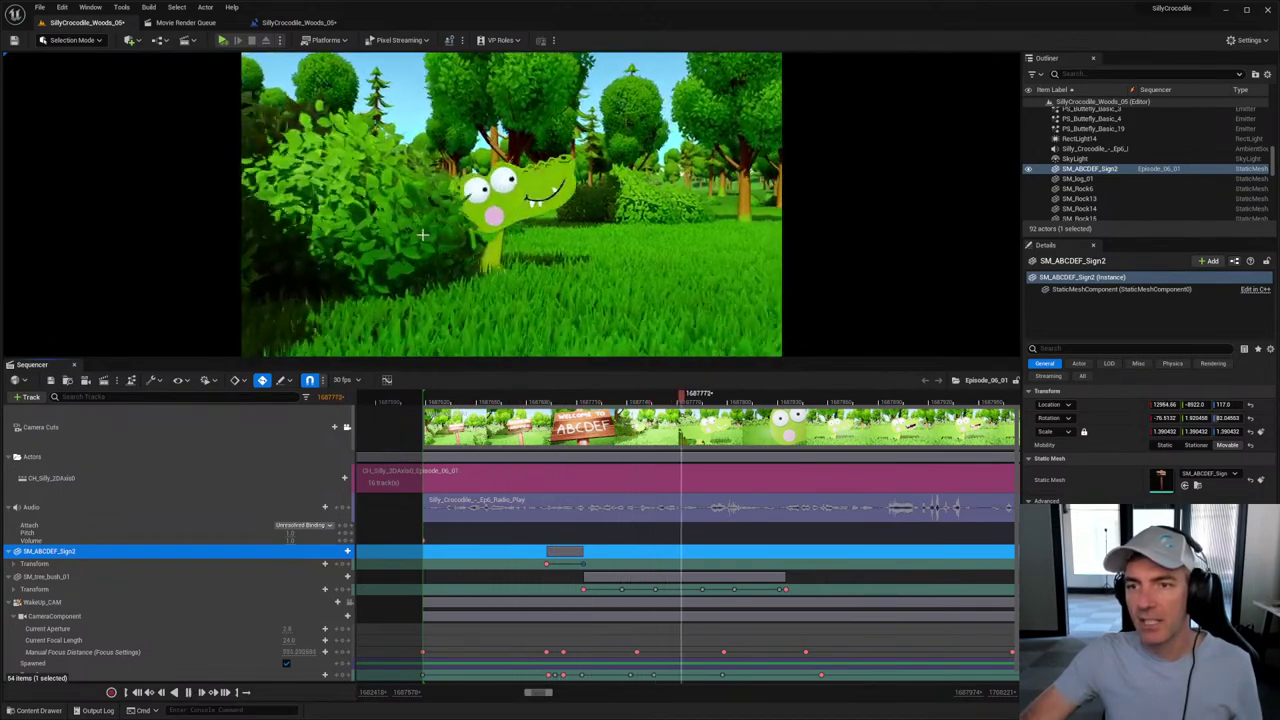
Step: Step back to frame 1687782 and select SM_tree_bush_01 at its first keyframe
left_click(700, 400)
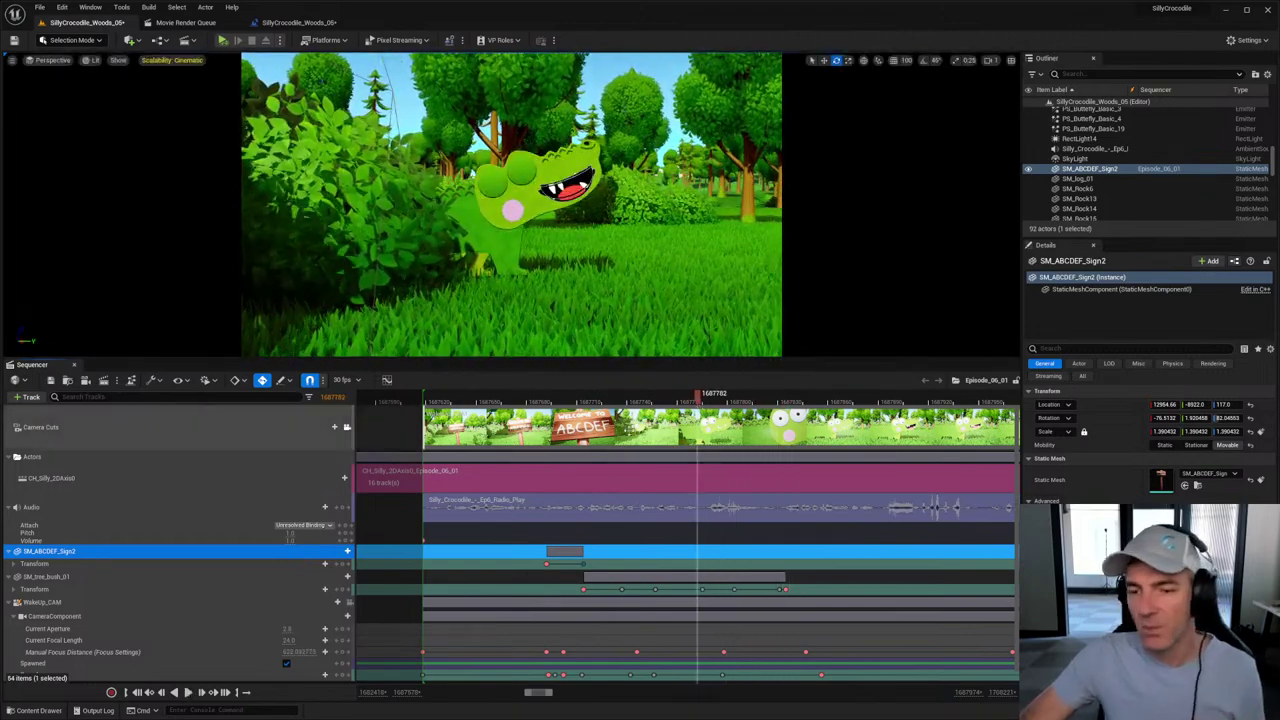
scroll(232, 566, "down", 1)
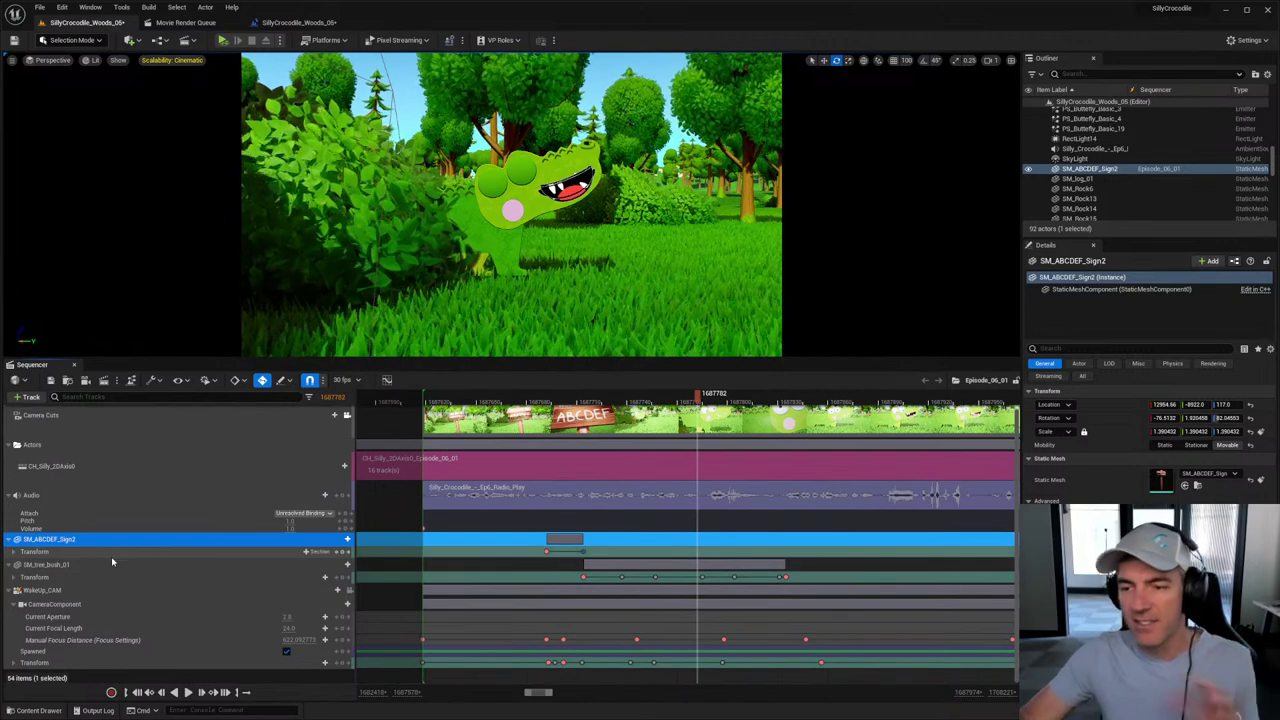
left_click(583, 576)
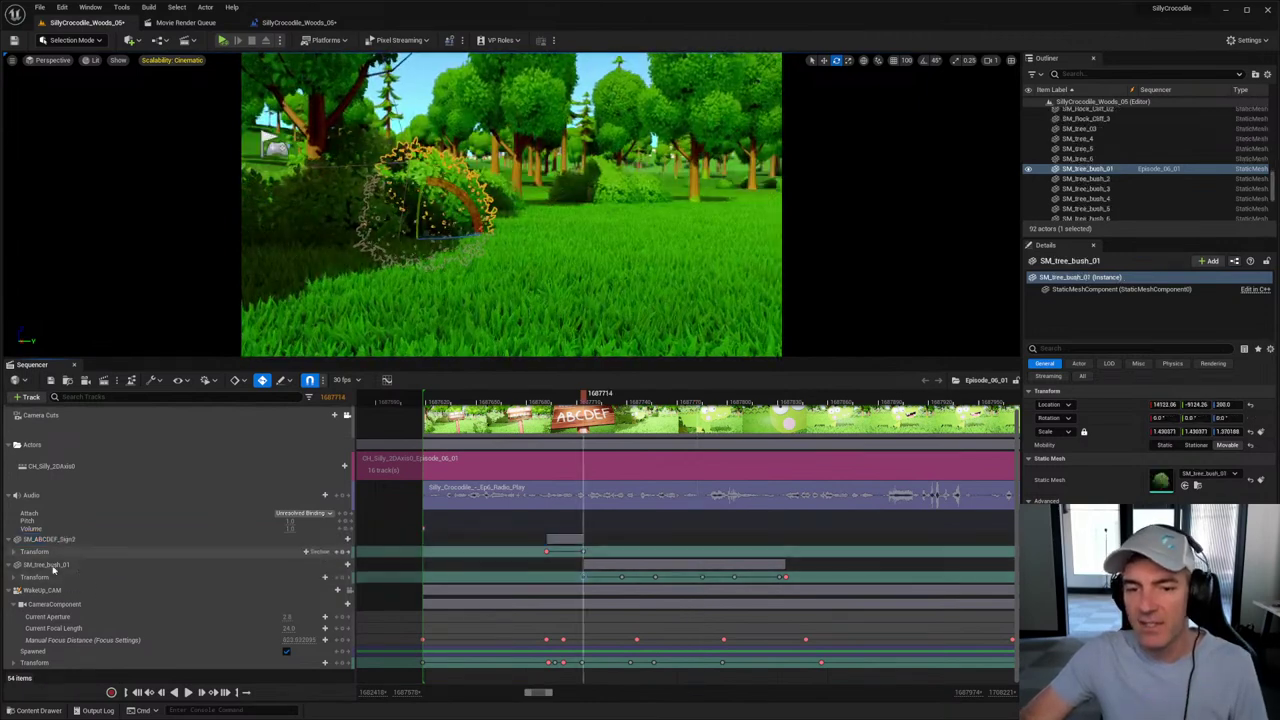
left_click(45, 564)
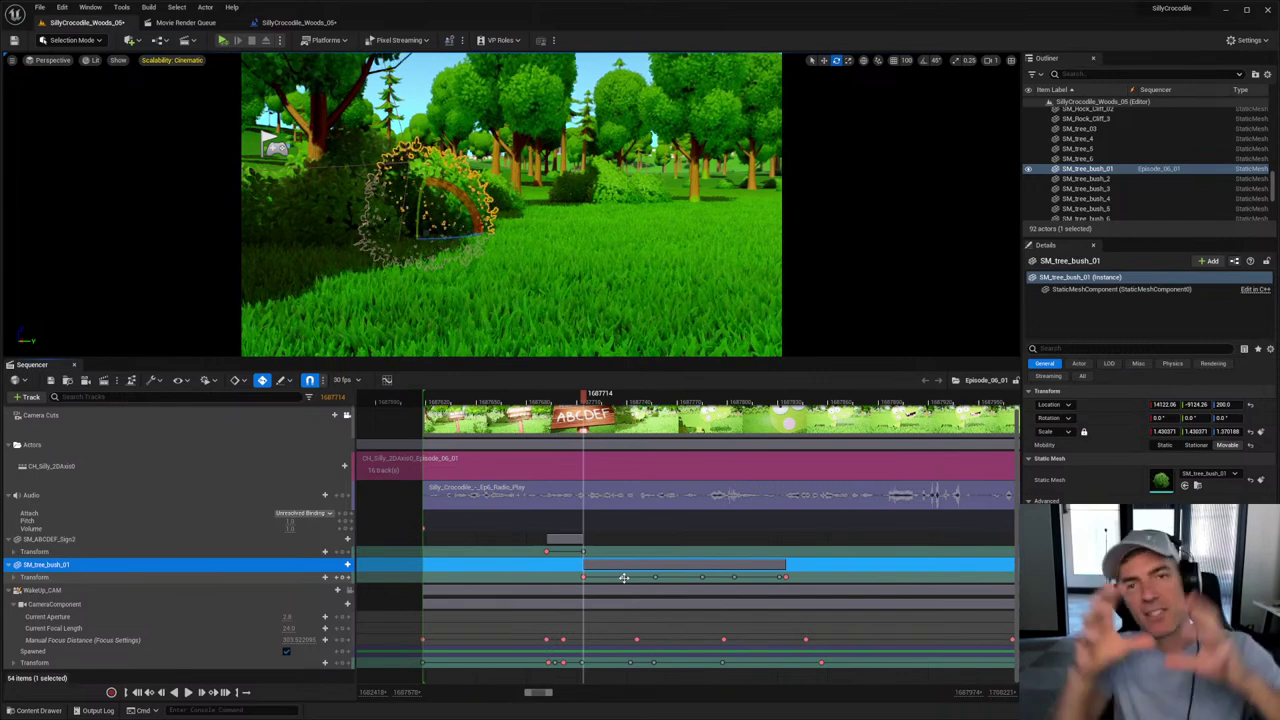
Step: Close Sequencer, fly forward through the forest, and select the PlayerStart in the meadow
left_click(75, 366)
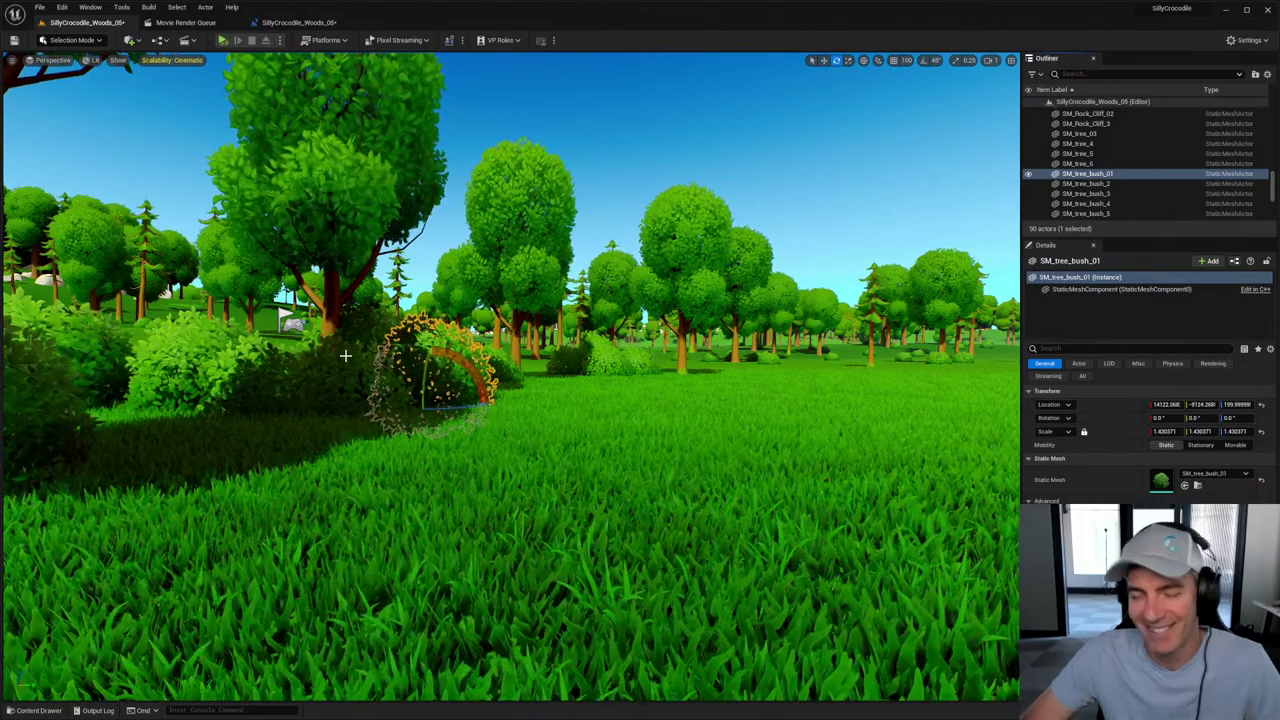
right_click_drag(589, 450, 414, 462)
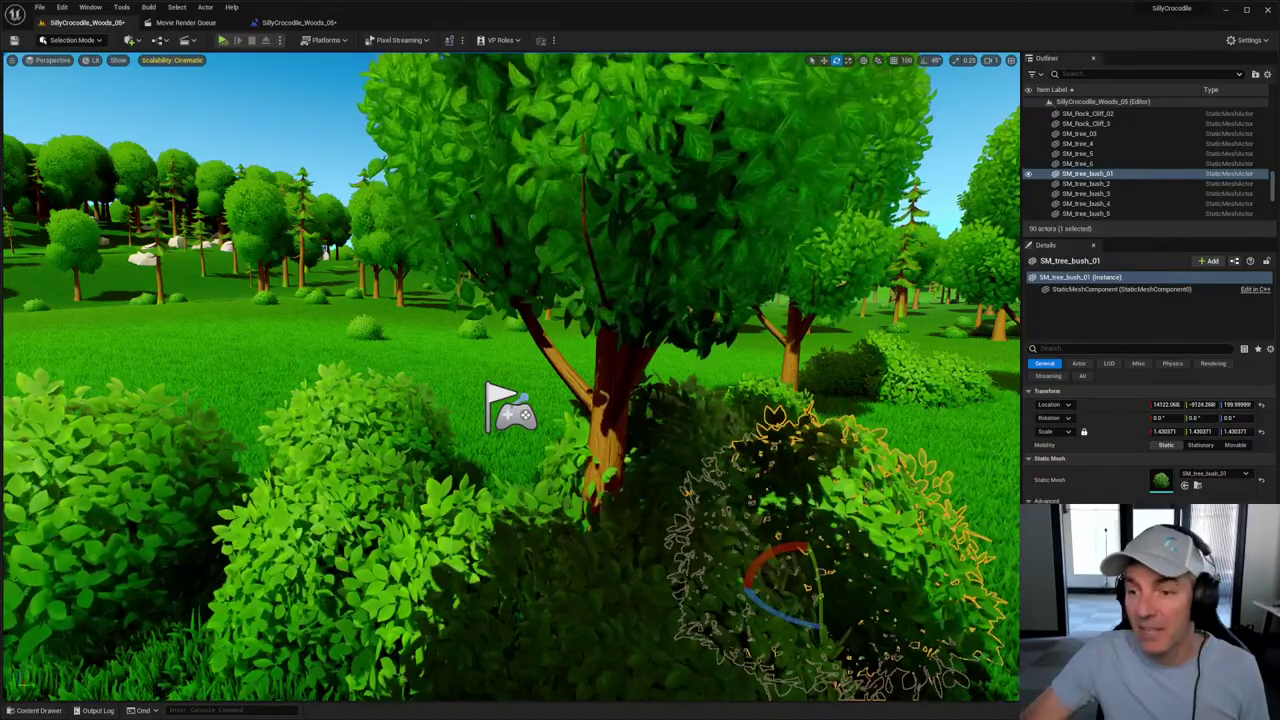
left_click(510, 408)
right_click_drag(510, 408, 568, 457)
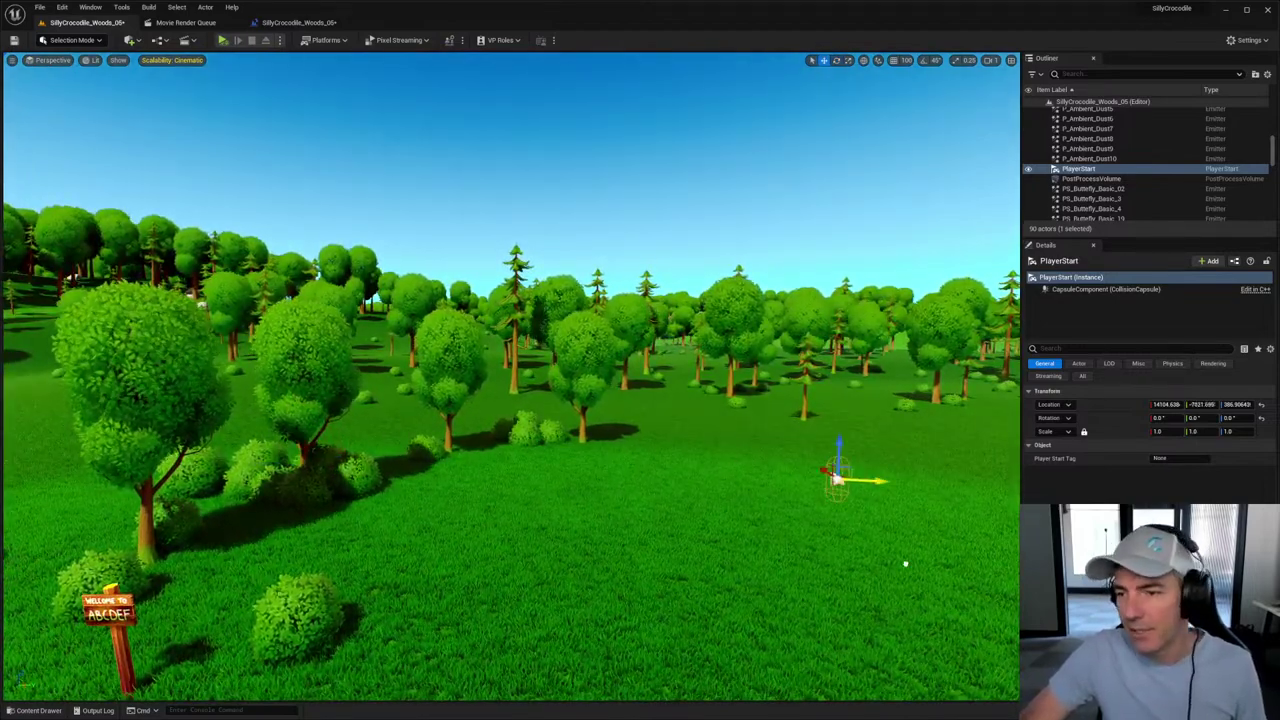
Step: Fly the view out over the open meadow, then check the Play options dropdown
mouse_move(568, 457)
right_mouse_down()
mouse_move(600, 455)
mouse_move(580, 456)
right_mouse_up()
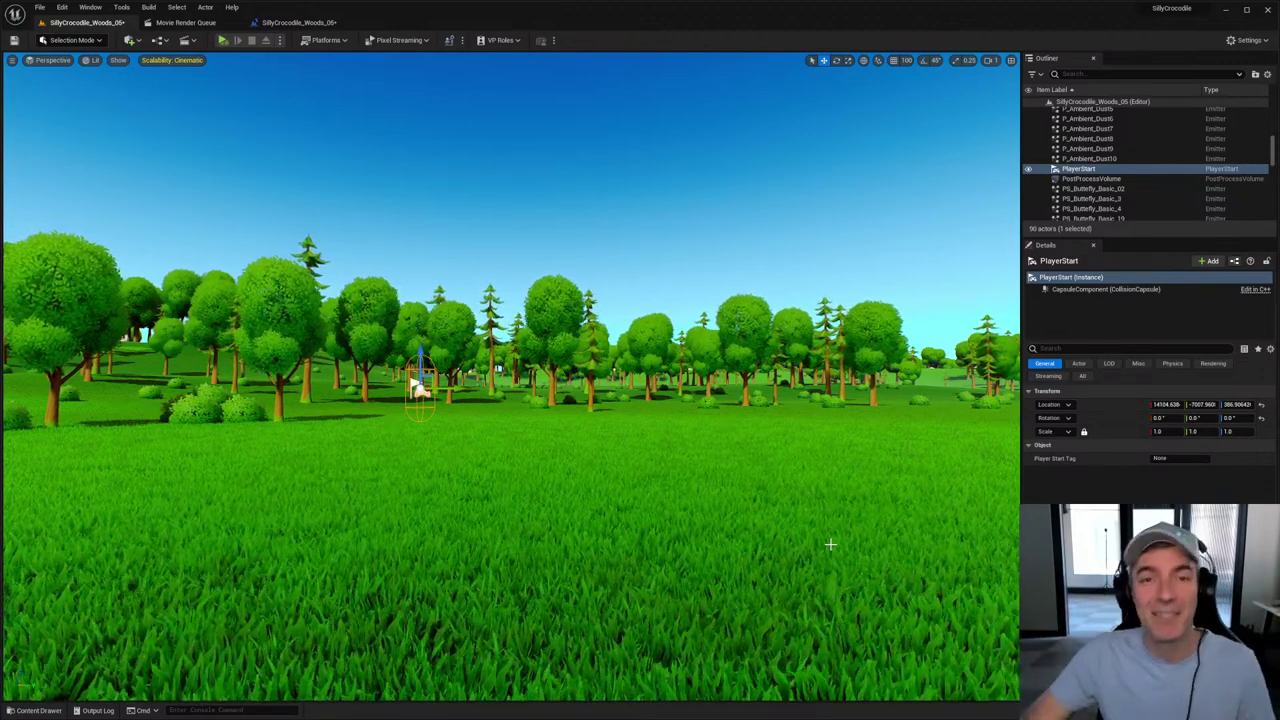
left_click(281, 40)
Step: Relink Event BeginPlay to the 15.0-second Delay, compile the level blueprint, and return to the level
left_click(185, 22)
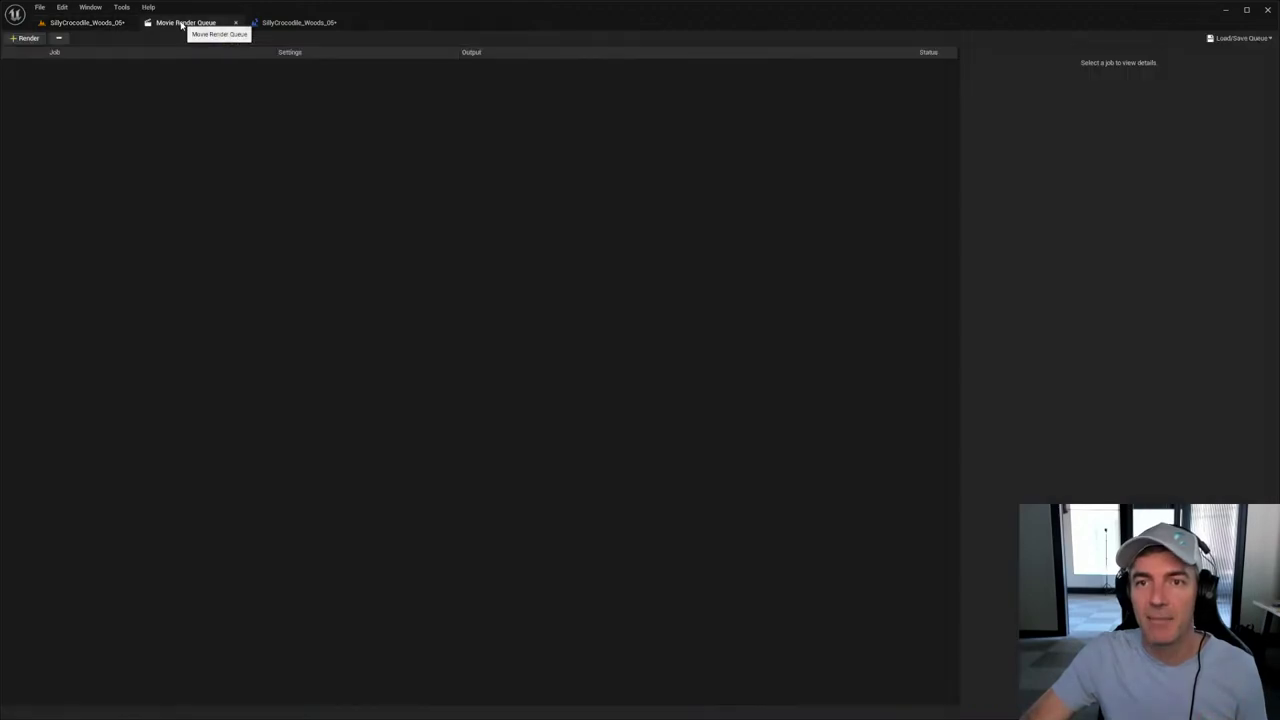
left_click(290, 22)
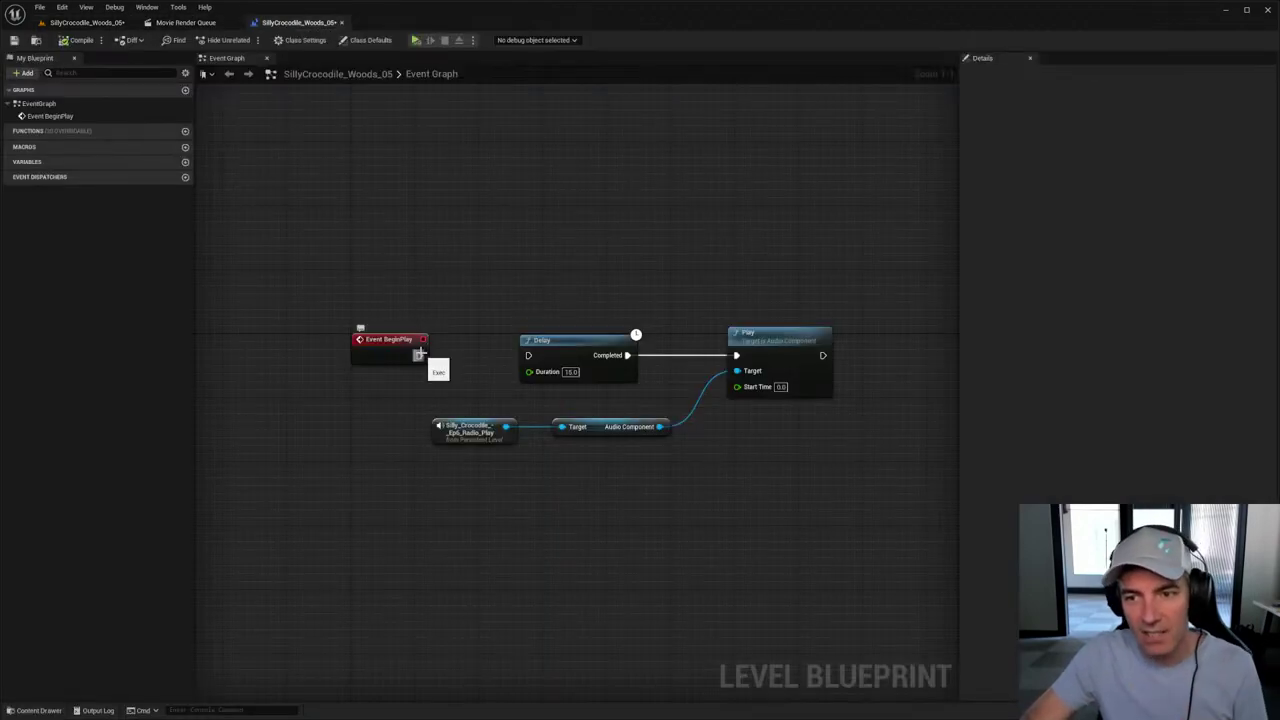
left_click_drag(419, 354, 528, 356)
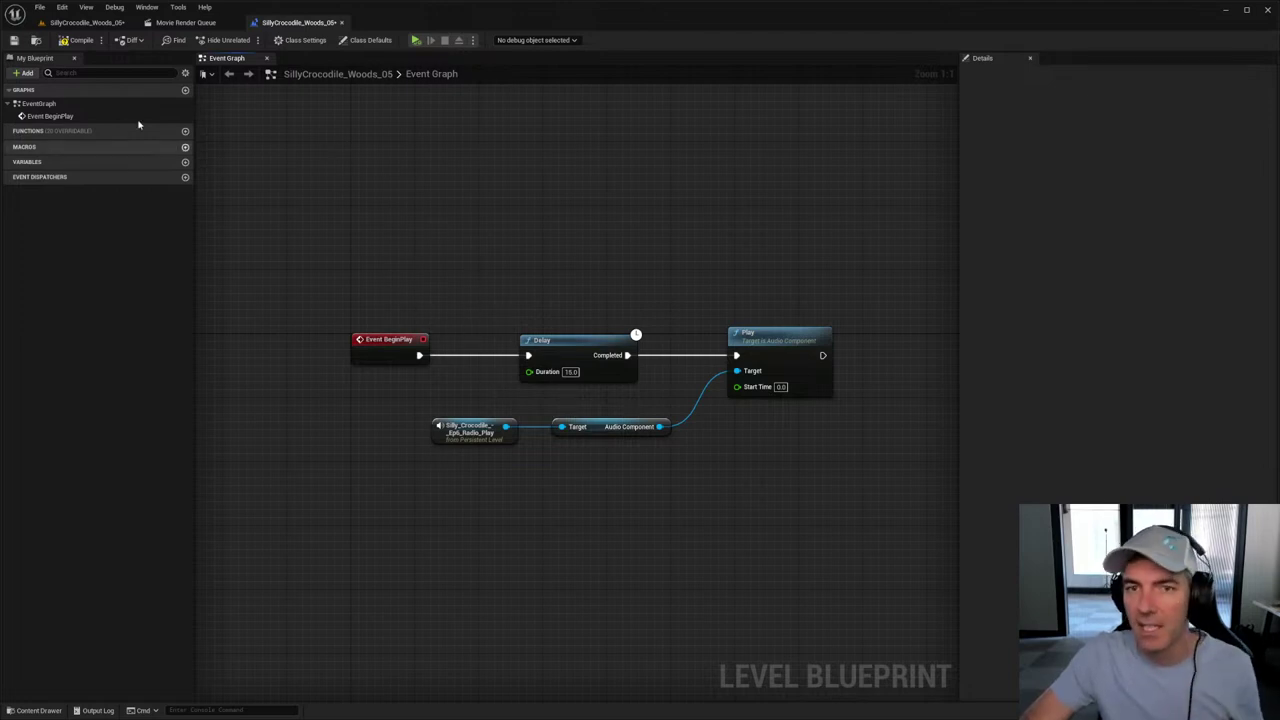
left_click(94, 46)
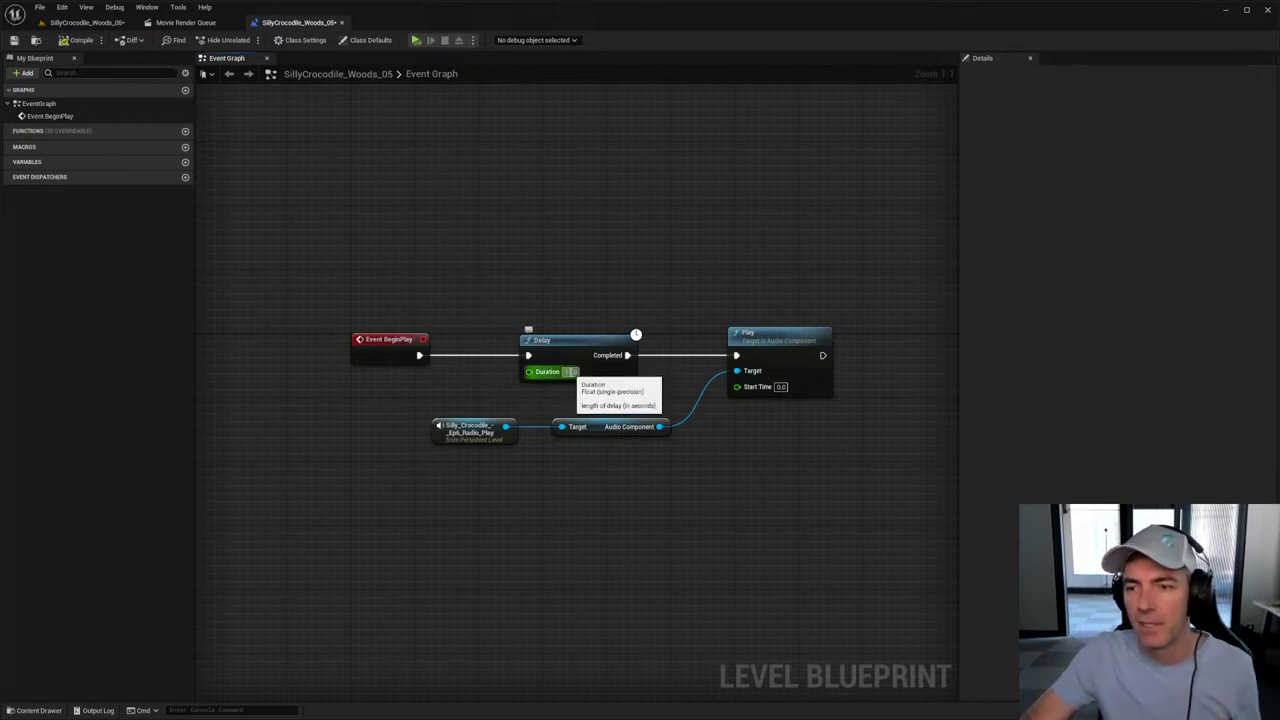
left_click(86, 22)
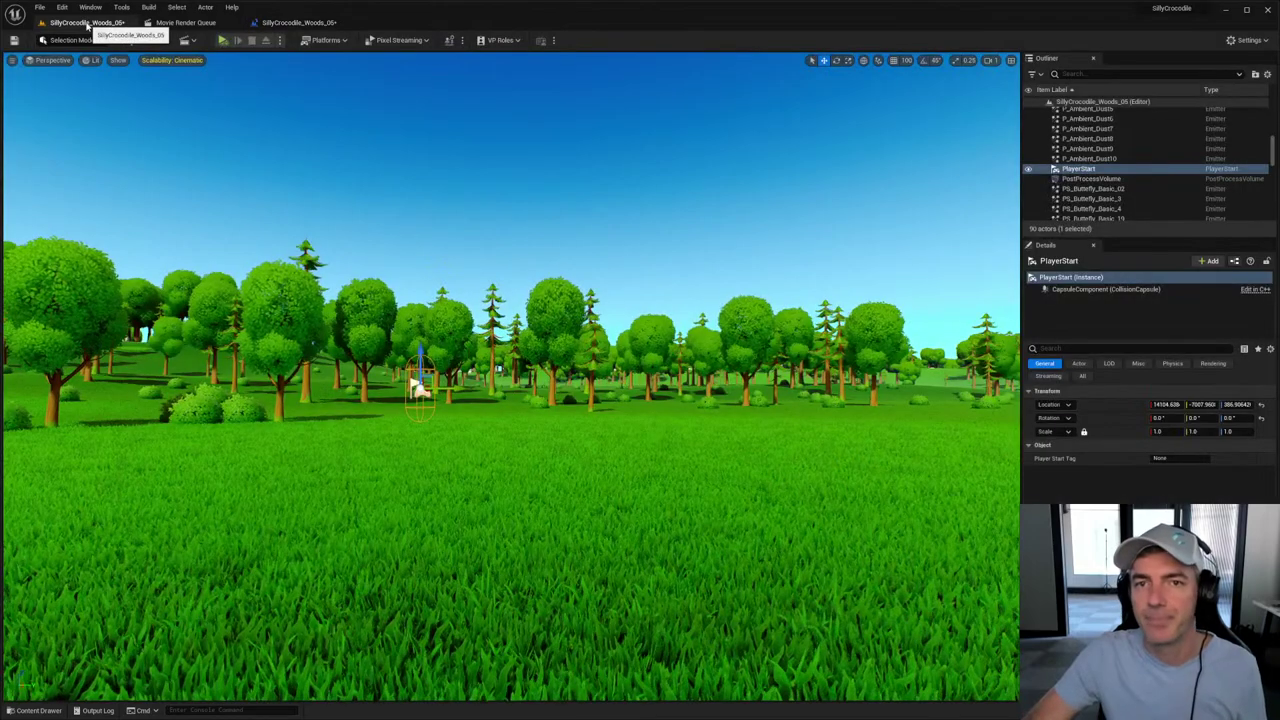
Step: Save the SillyCrocodile_Woods_05 level and clear the Episode asset selection in the Content Drawer
left_click(38, 710)
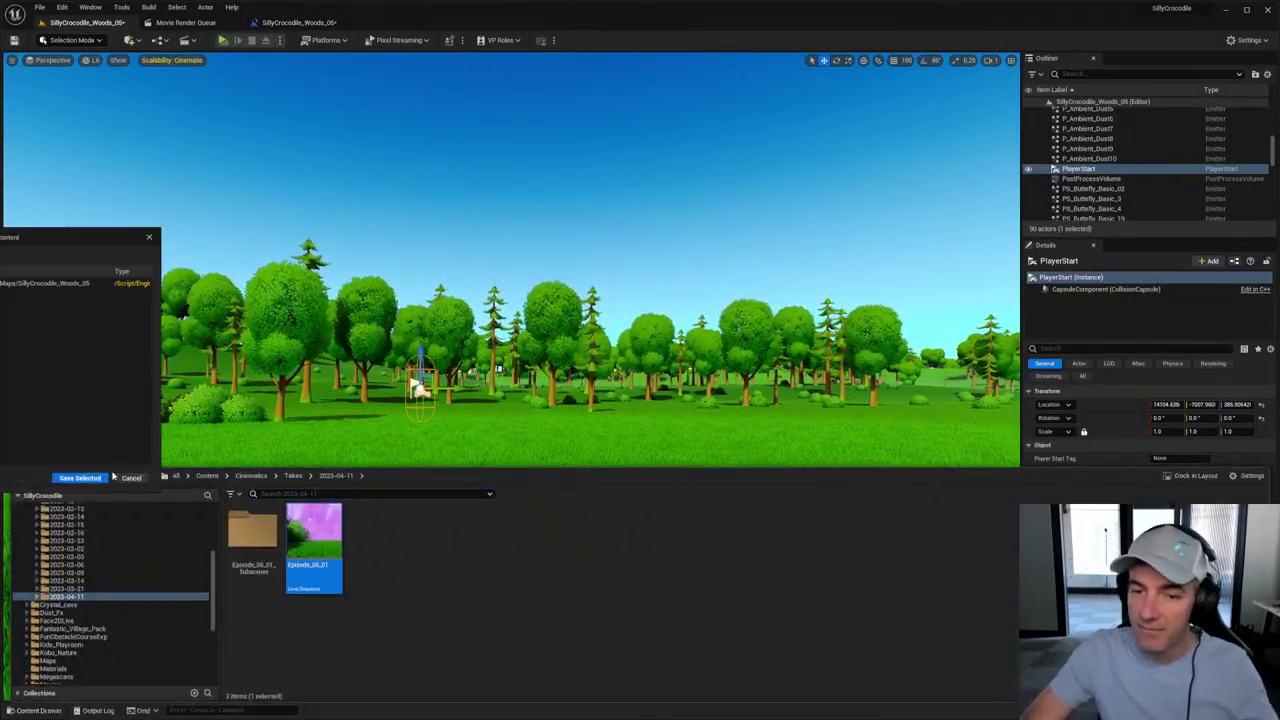
key("ctrl+space")
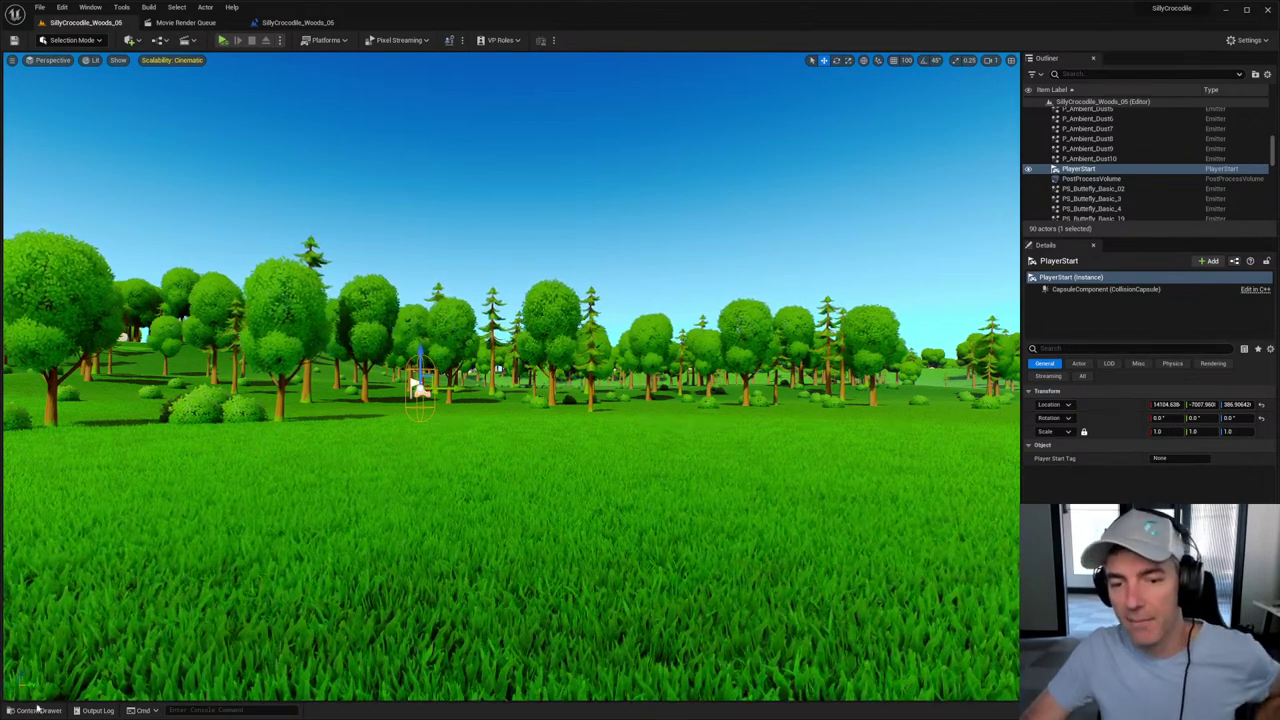
key("ctrl+space")
left_click(375, 541)
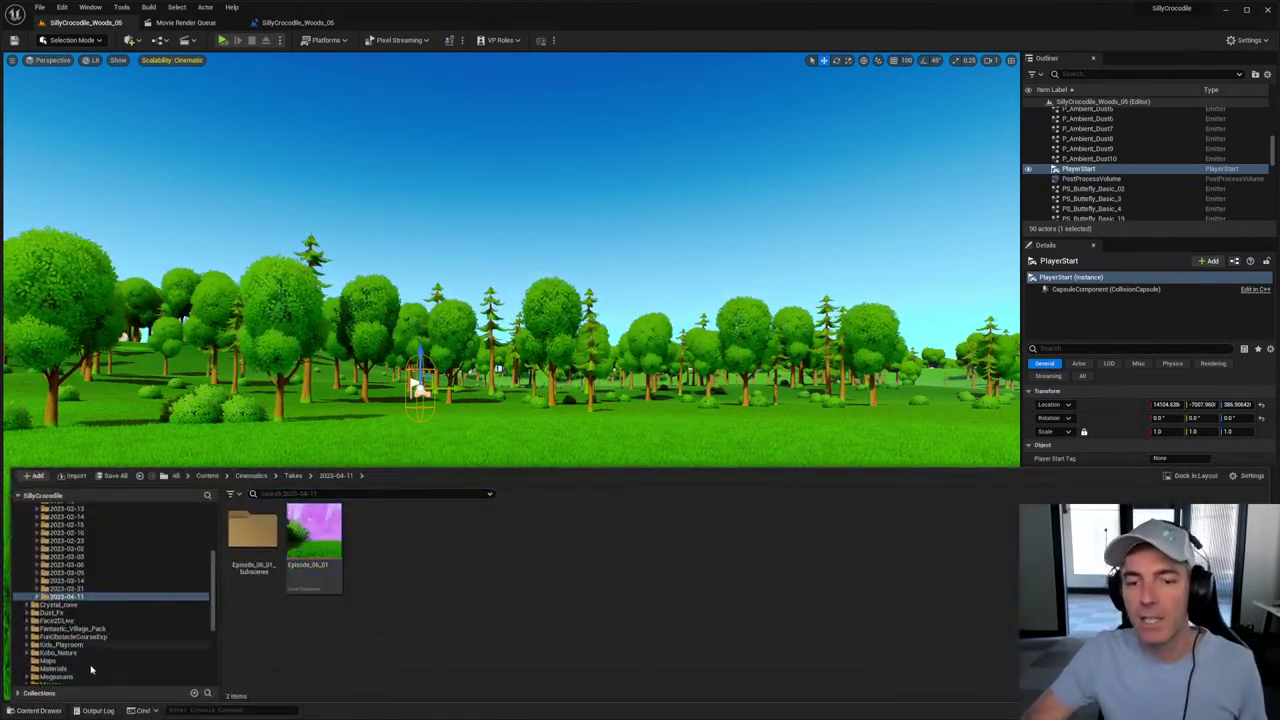
left_click(40, 710)
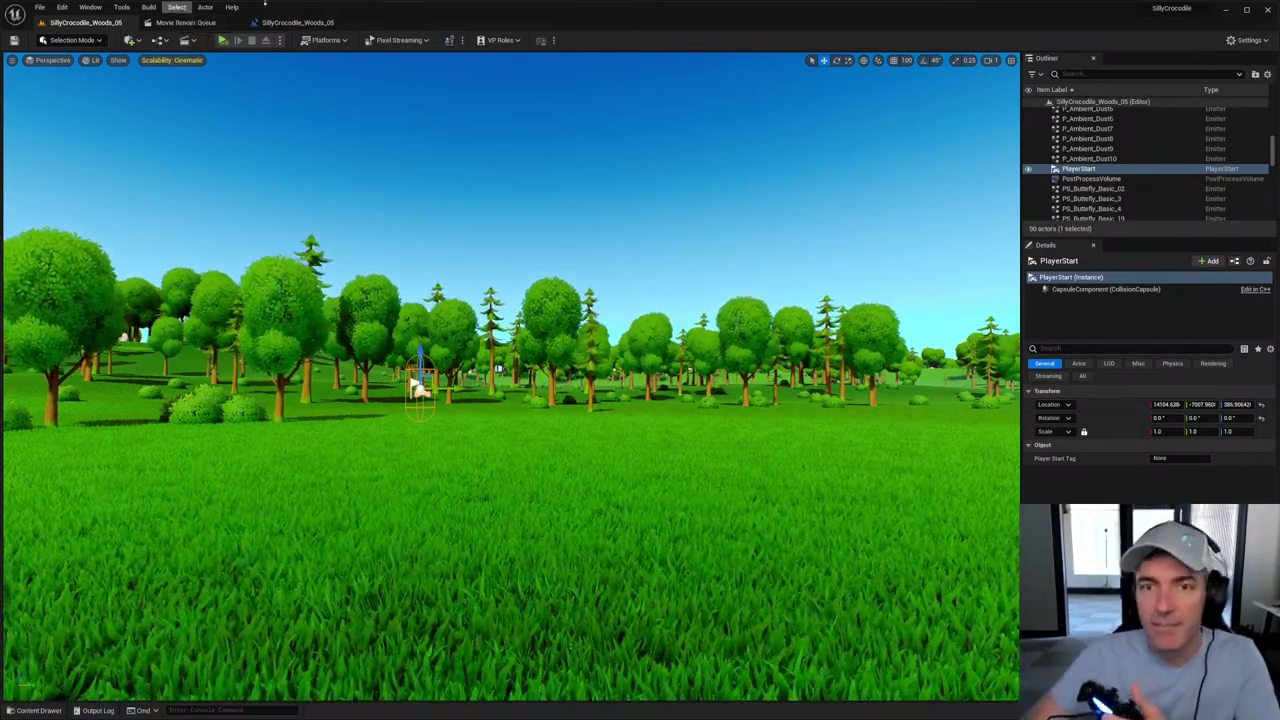
Step: Play the forest level in the Selected Viewport and capture input to control the crocodile
left_click(282, 41)
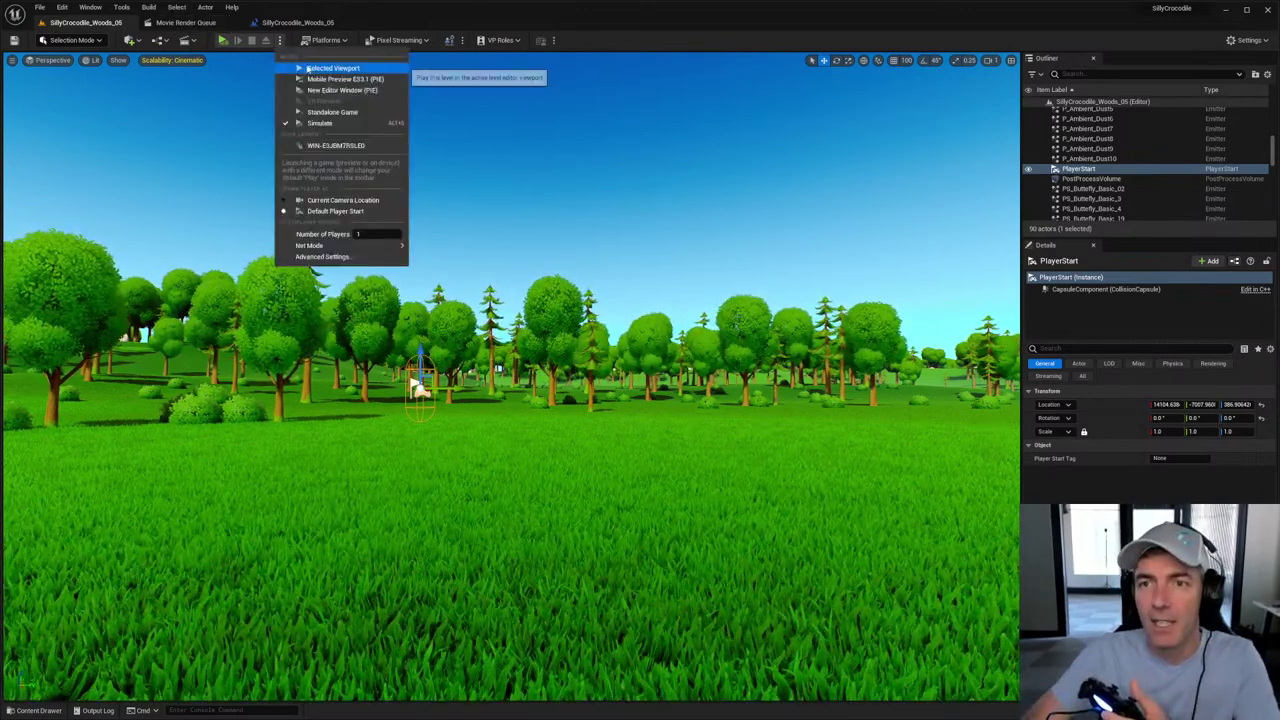
left_click(312, 67)
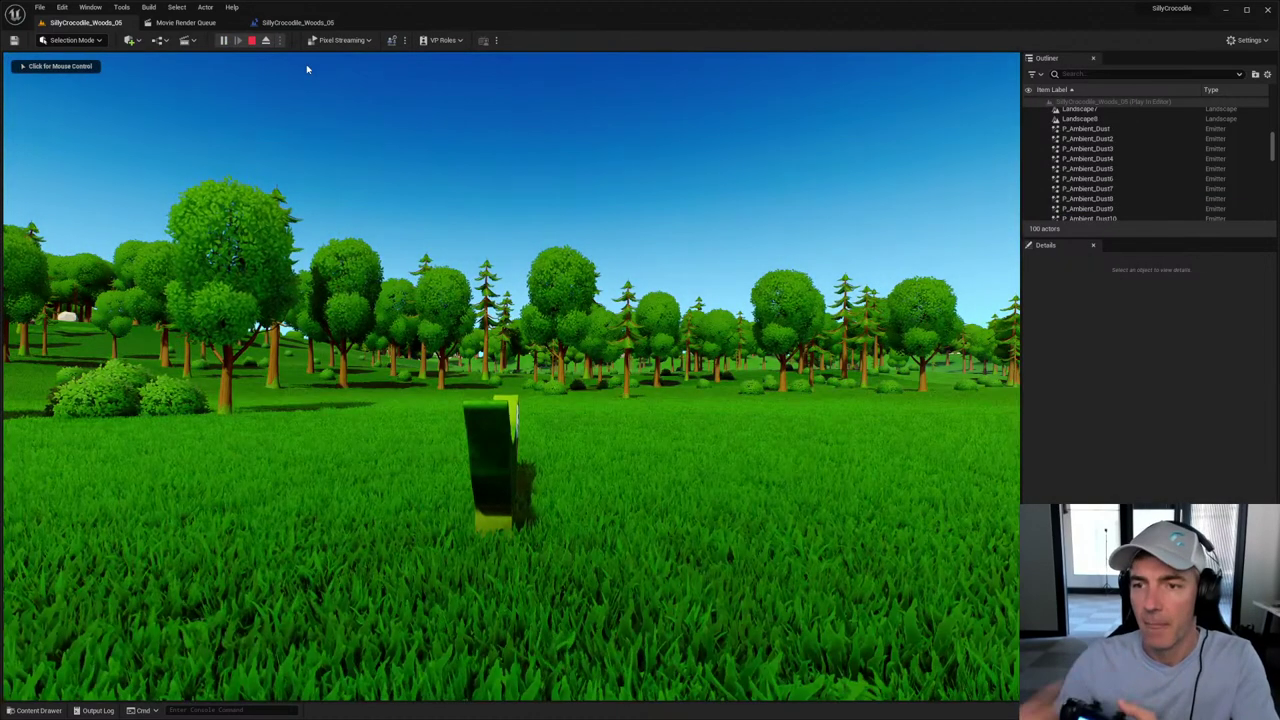
left_click(307, 69)
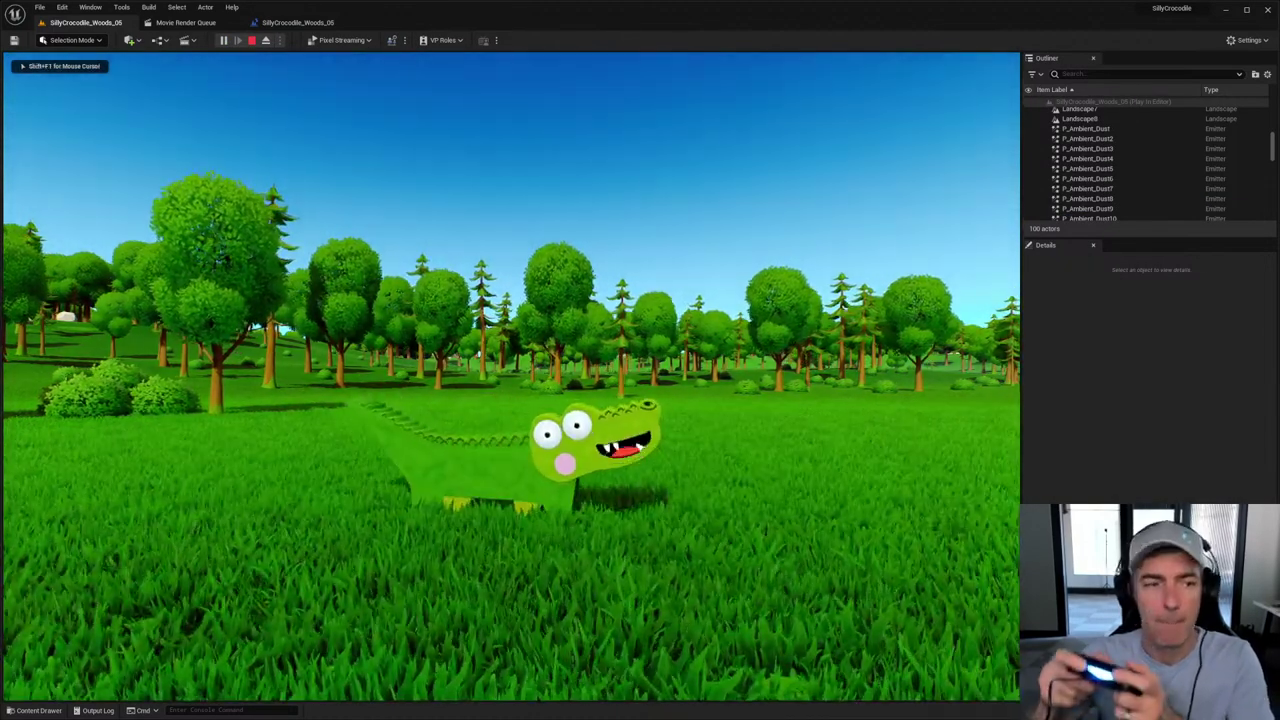
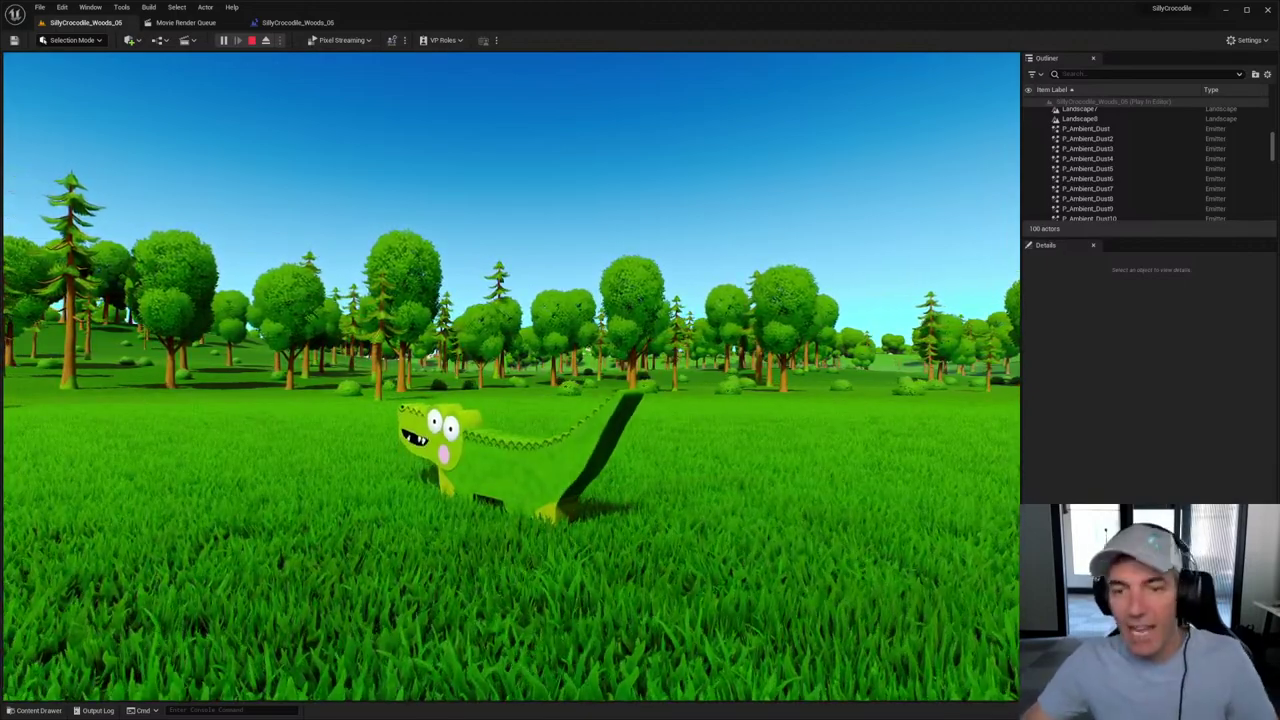
Step: Exit Play-in-Editor to return to editing the SillyCrocodile_Woods_05 forest level
key("Escape")
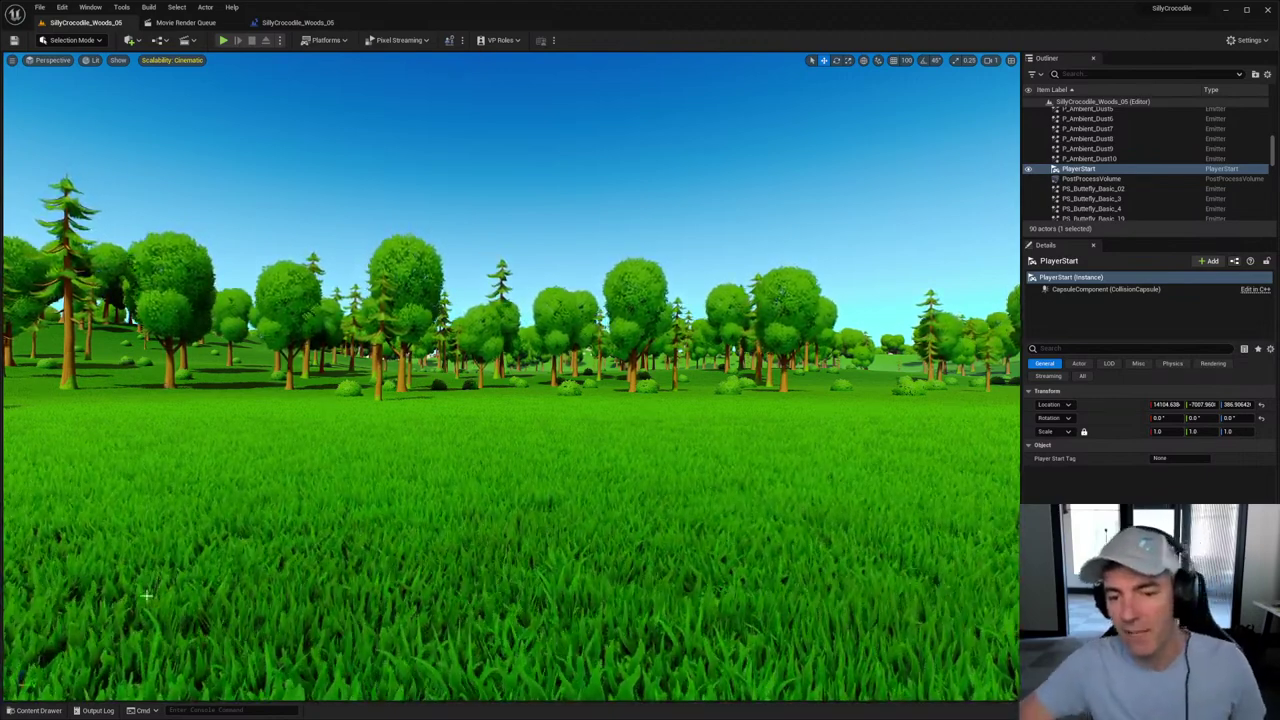
Step: In the Content Drawer, go from the root Content folder into Face2DLive
left_click(57, 711)
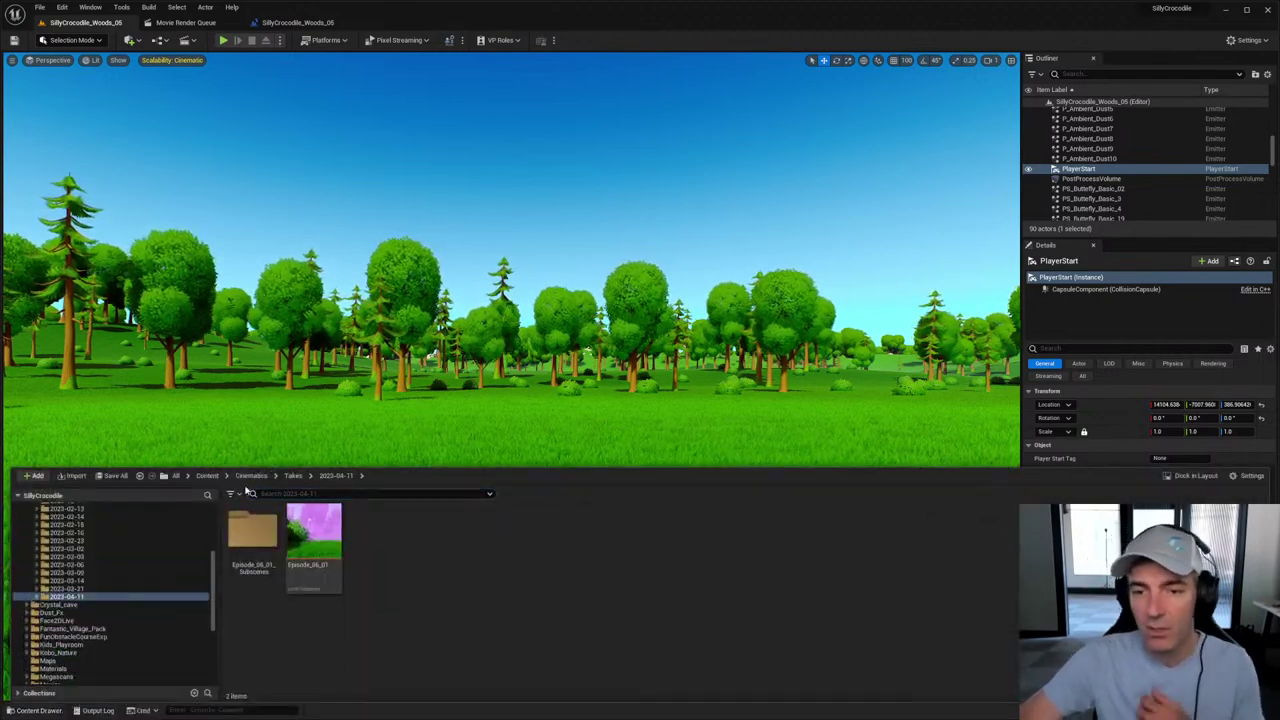
left_click(207, 476)
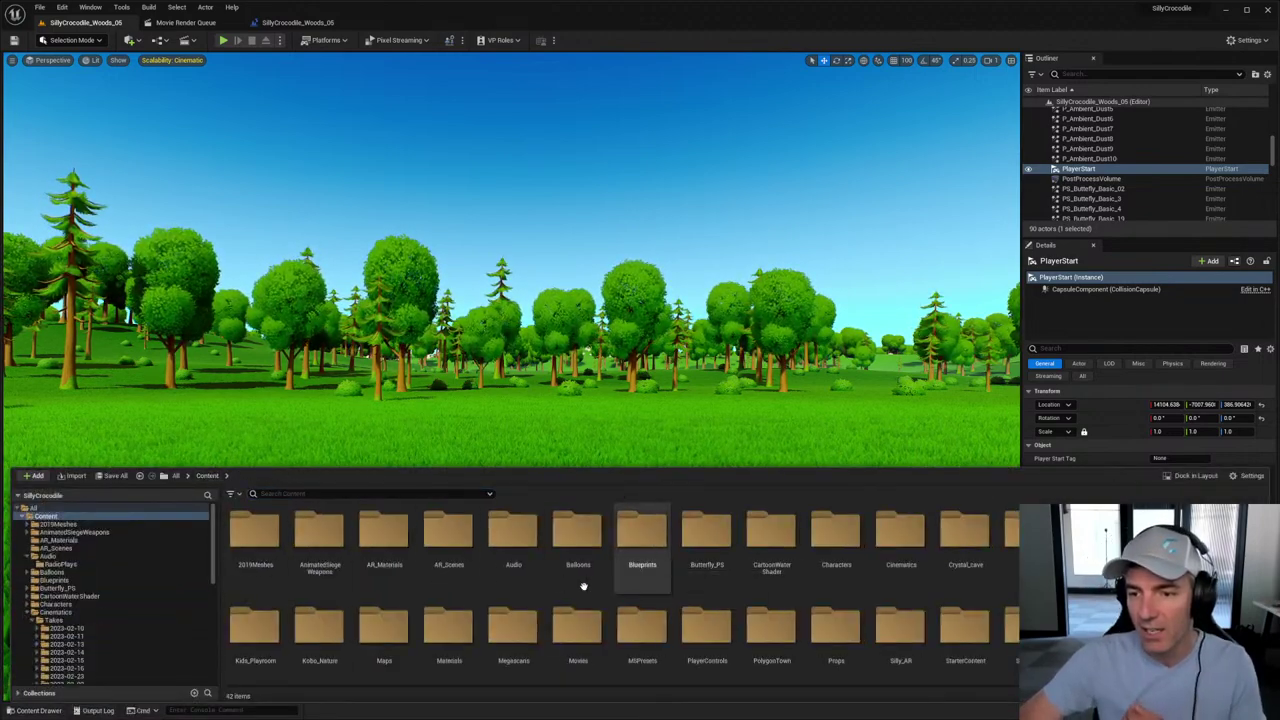
double_click(1094, 530)
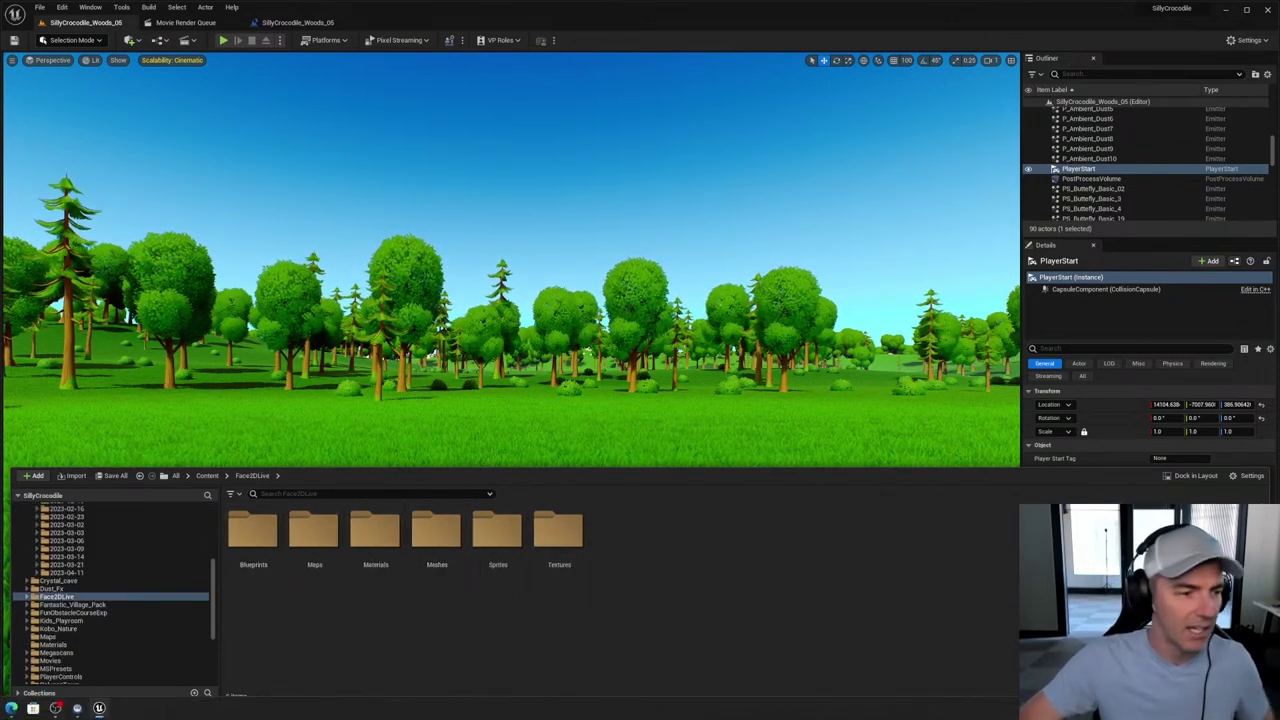
Step: Bring the Epic Games Launcher in front of the editor, dismissing the news feed
key("super")
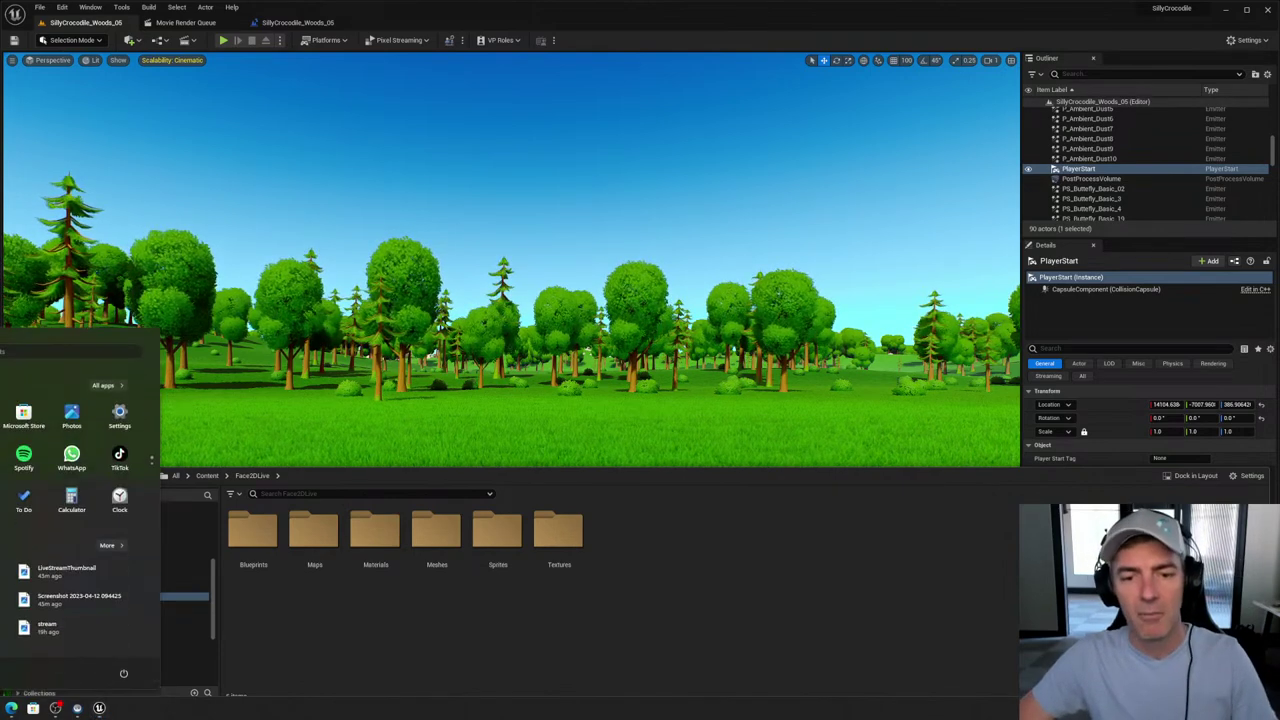
key("super+w")
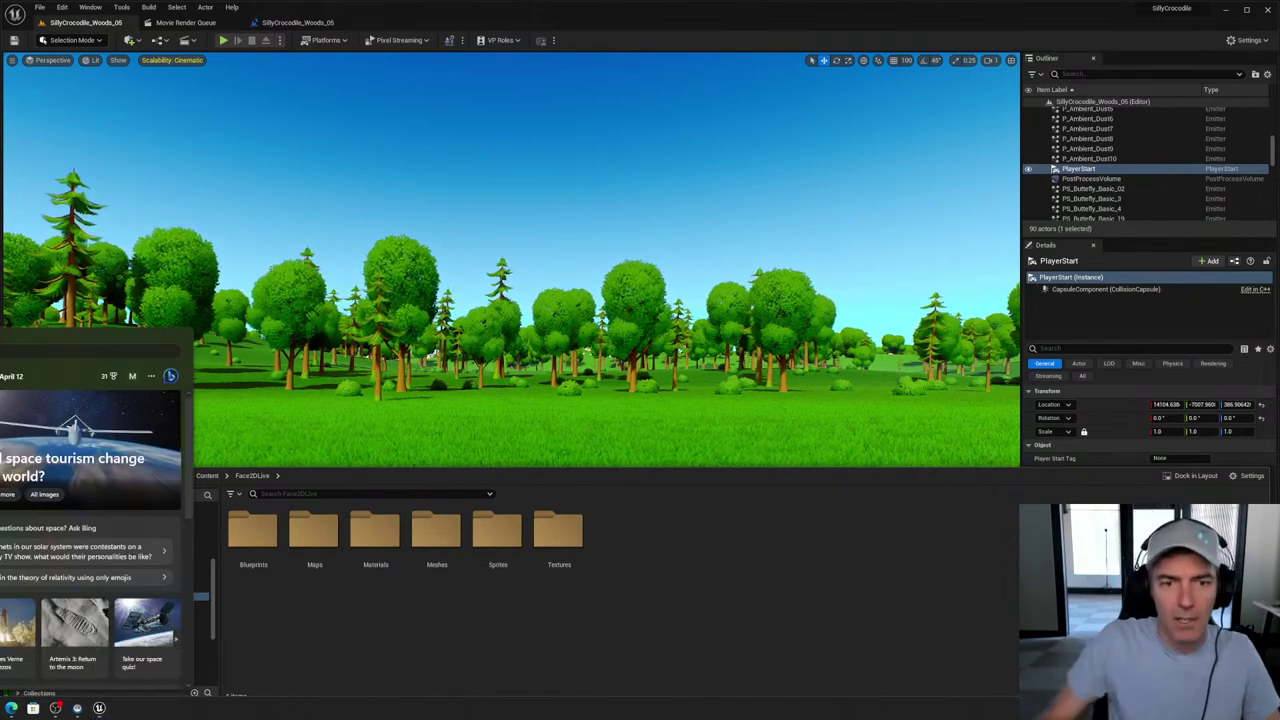
key("Escape")
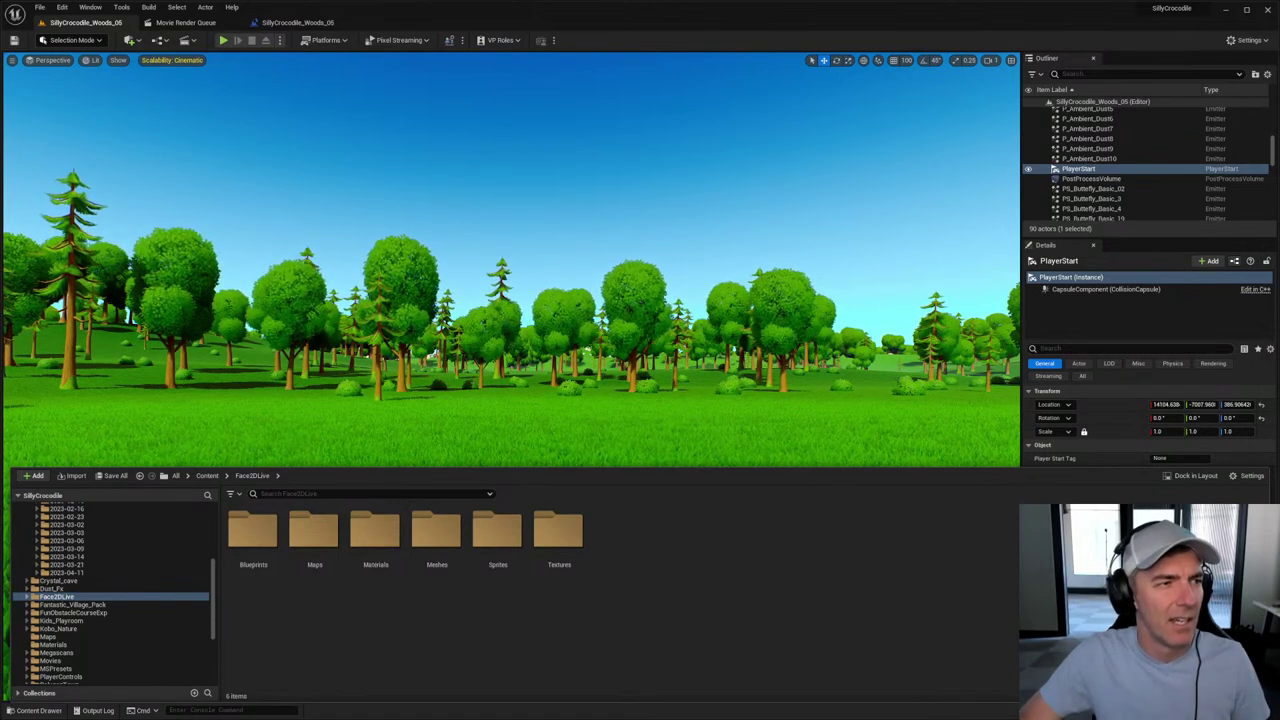
key("alt+Tab")
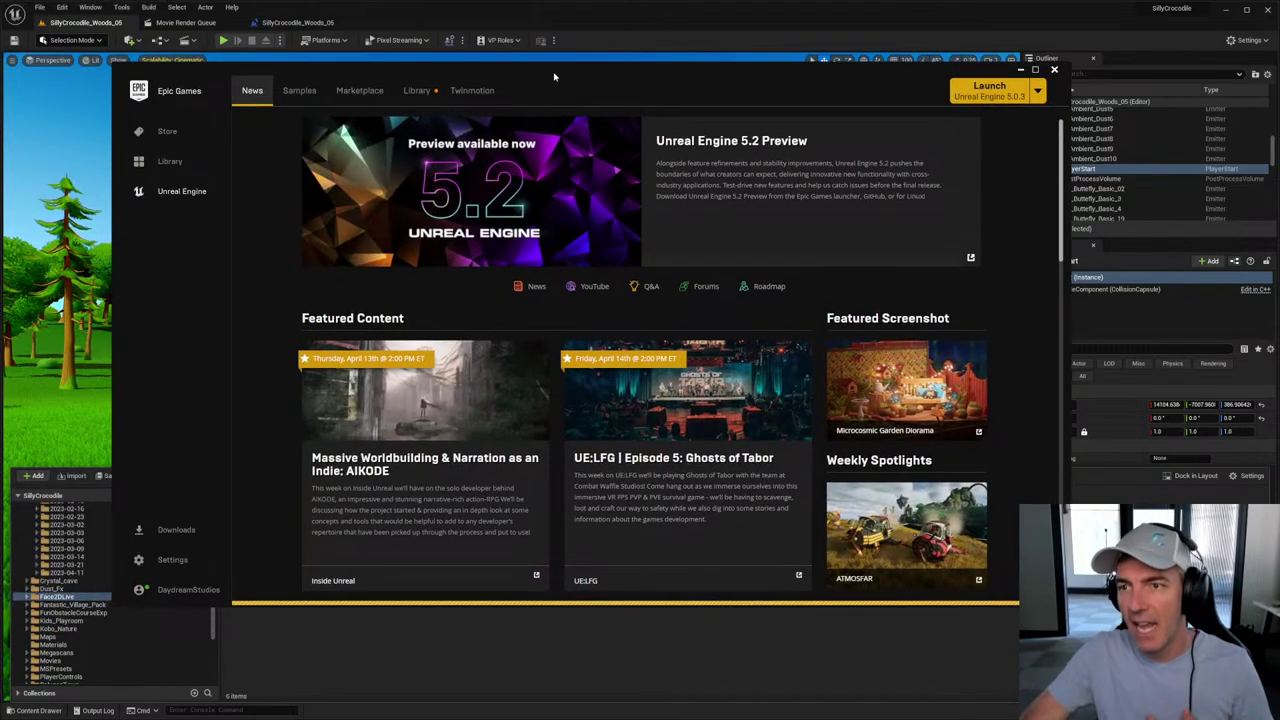
Step: Find Face 2D Live among the Marketplace's showcased products and open its listing
left_click(374, 113)
scroll(408, 240, "down", 1)
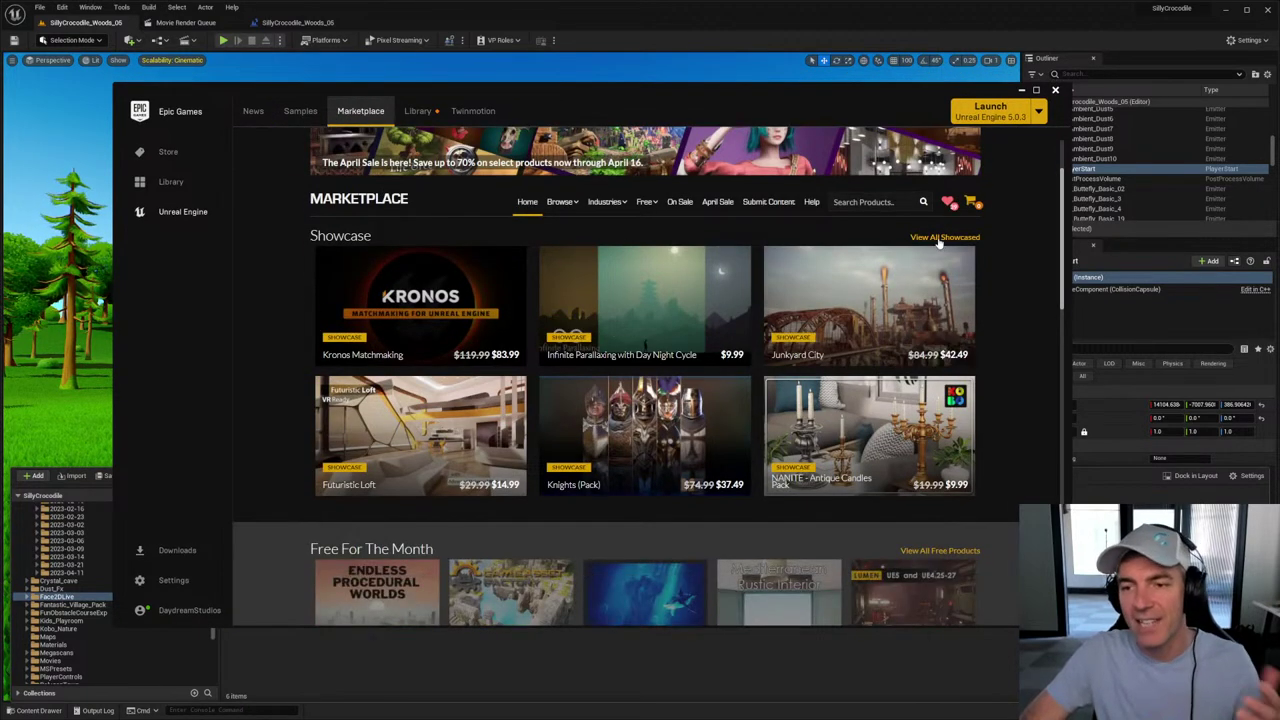
left_click(938, 238)
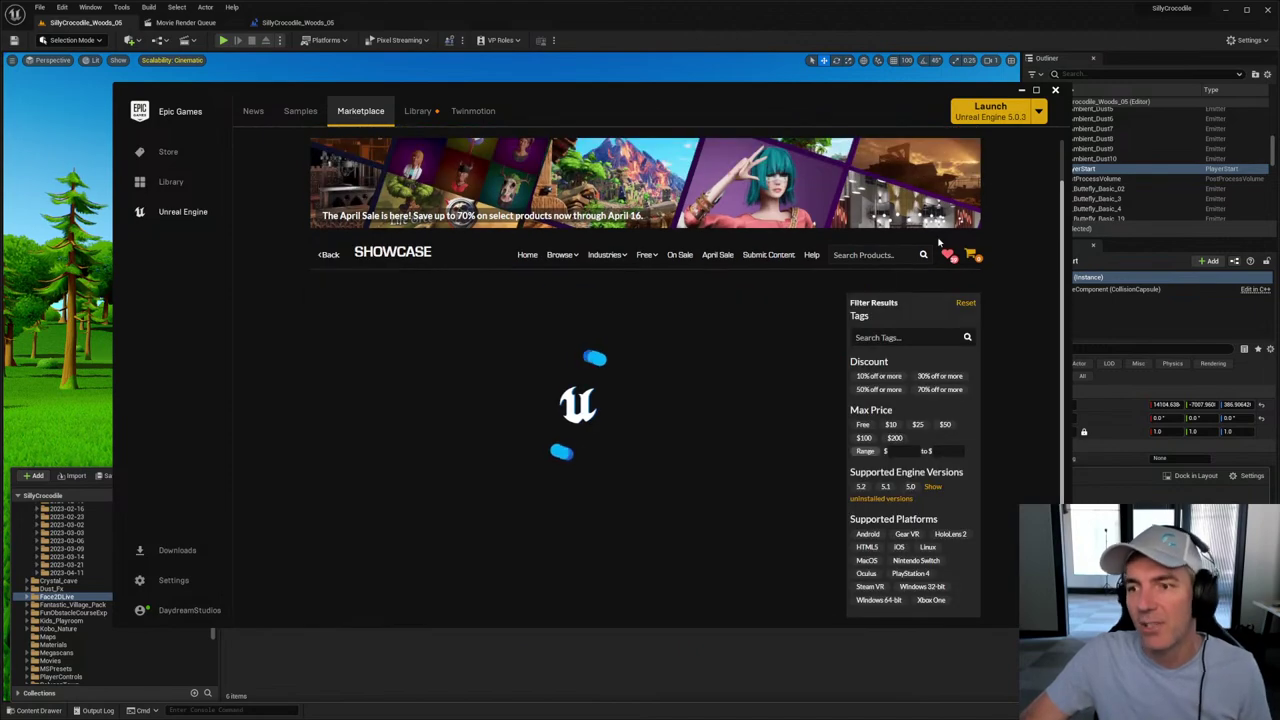
scroll(696, 408, "down", 3)
scroll(696, 408, "down", 1)
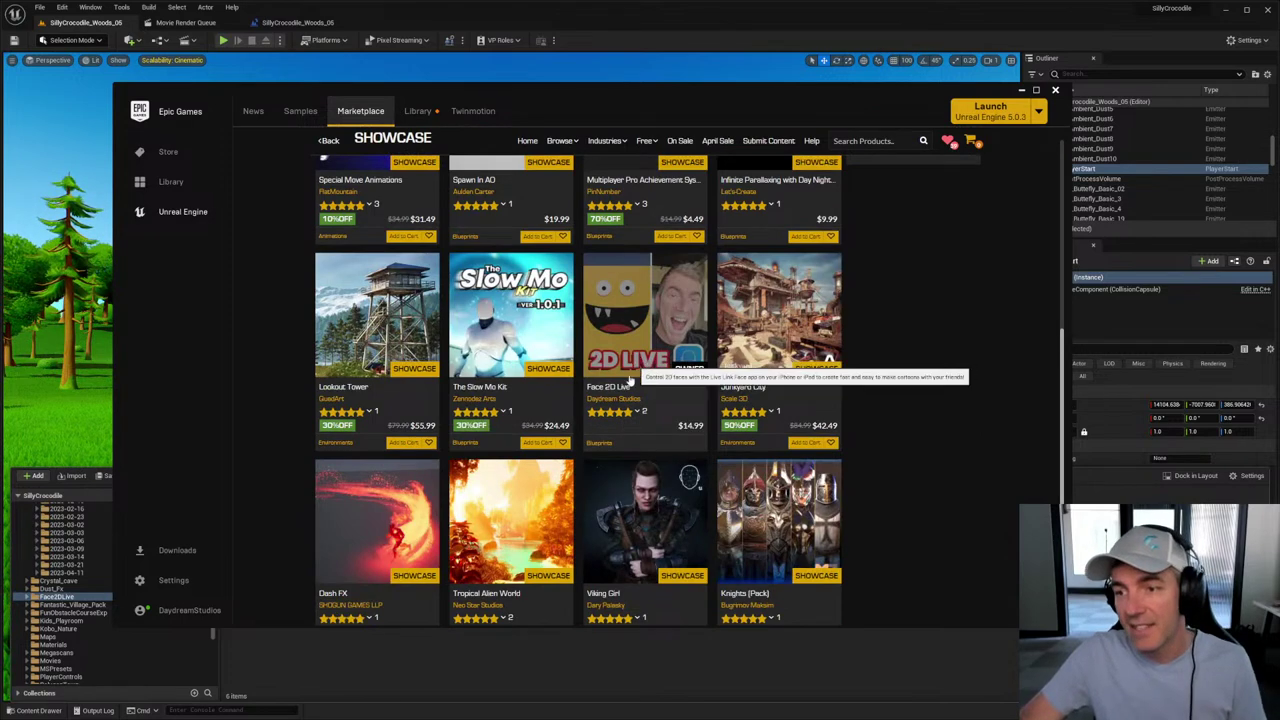
left_click(622, 390)
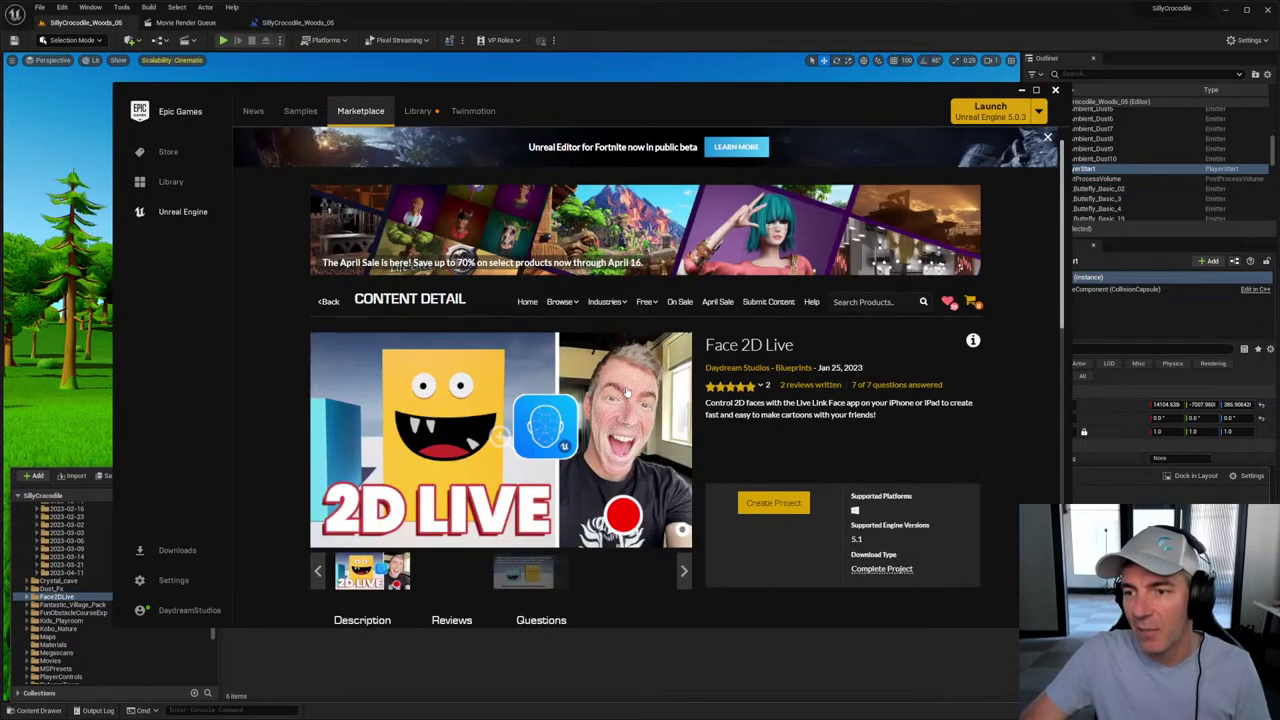
scroll(478, 450, "down", 1)
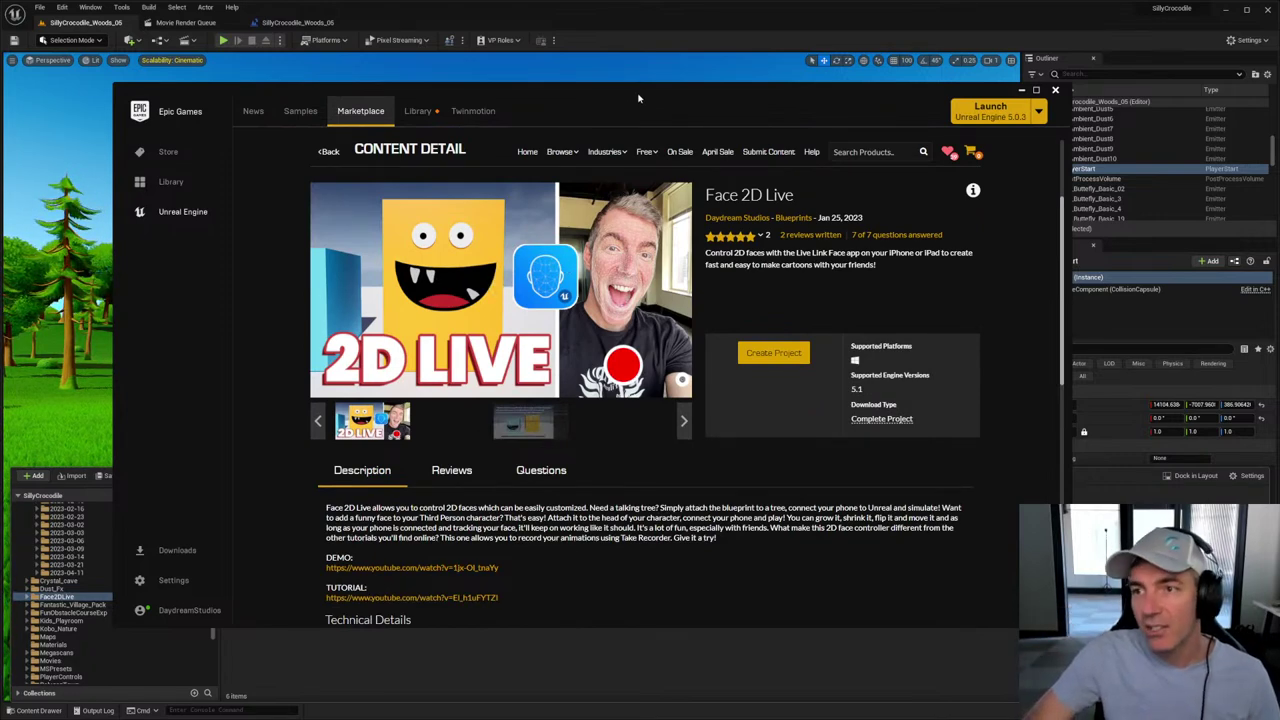
left_click_drag(639, 92, 569, 64)
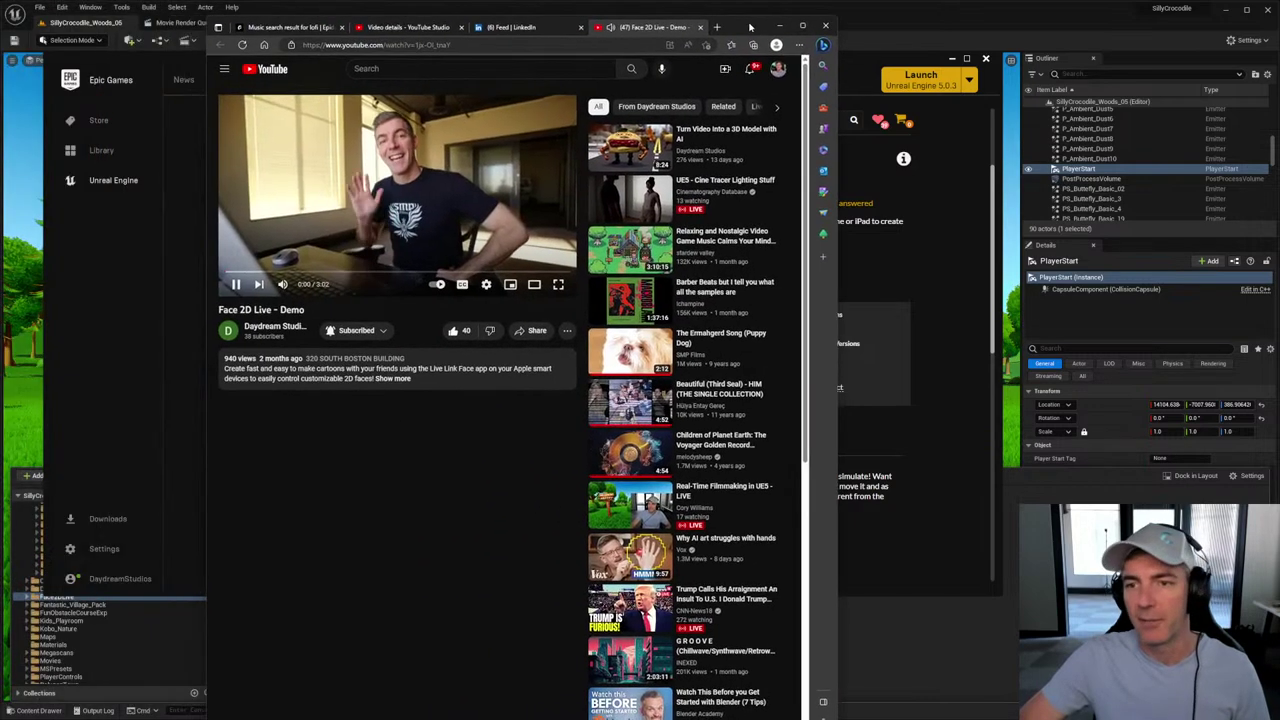
Step: Watch the Face 2D Live demo in theater view from about 2:04, then pause it
left_click(534, 285)
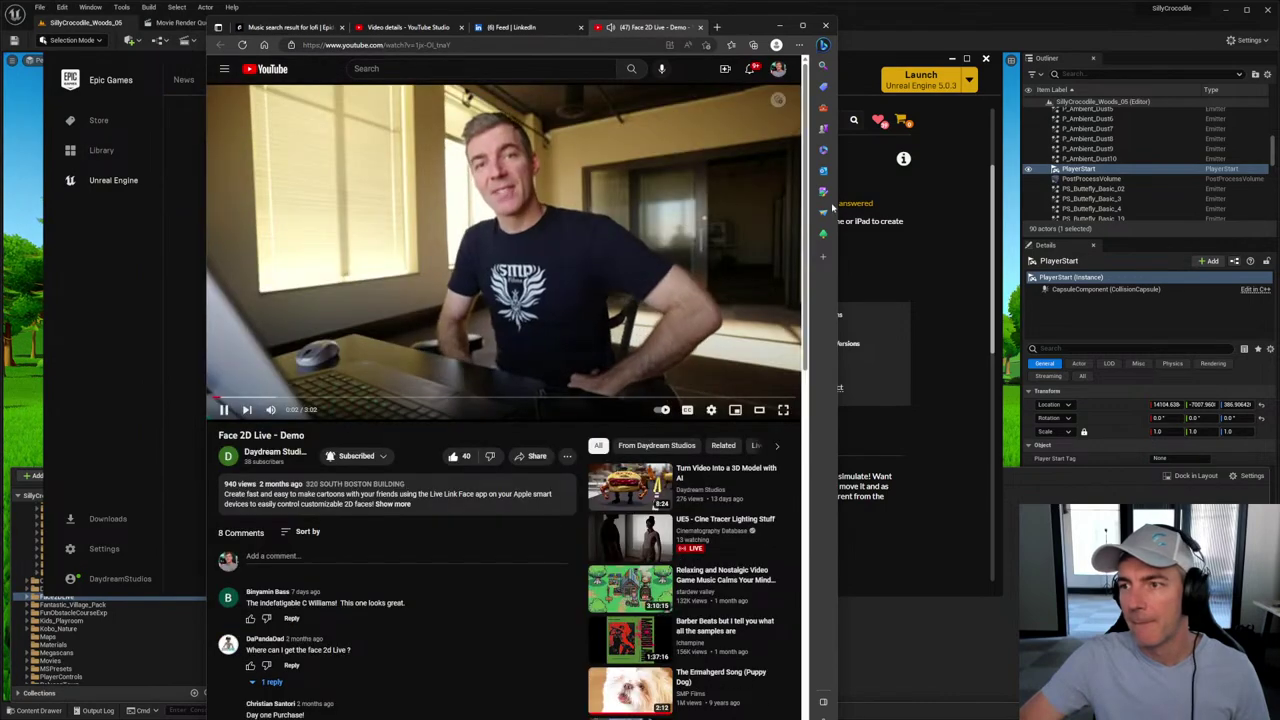
left_click_drag(857, 225, 1180, 225)
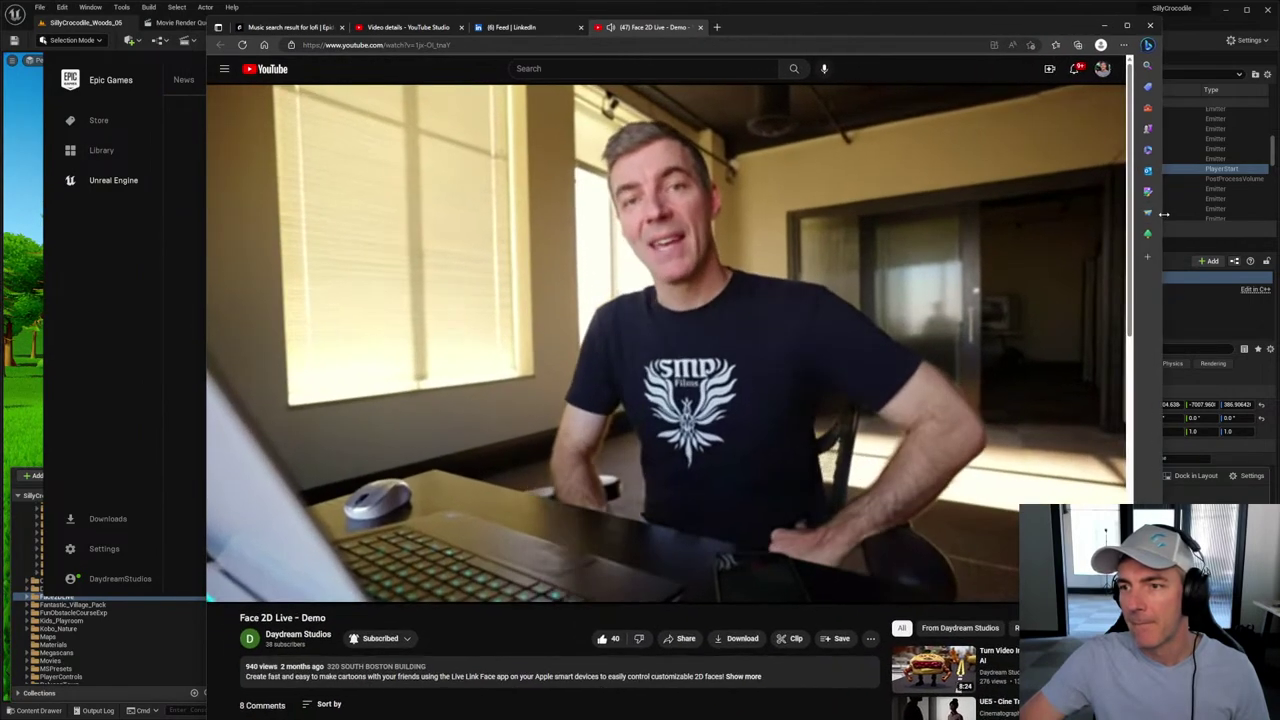
left_click_drag(831, 27, 665, 18)
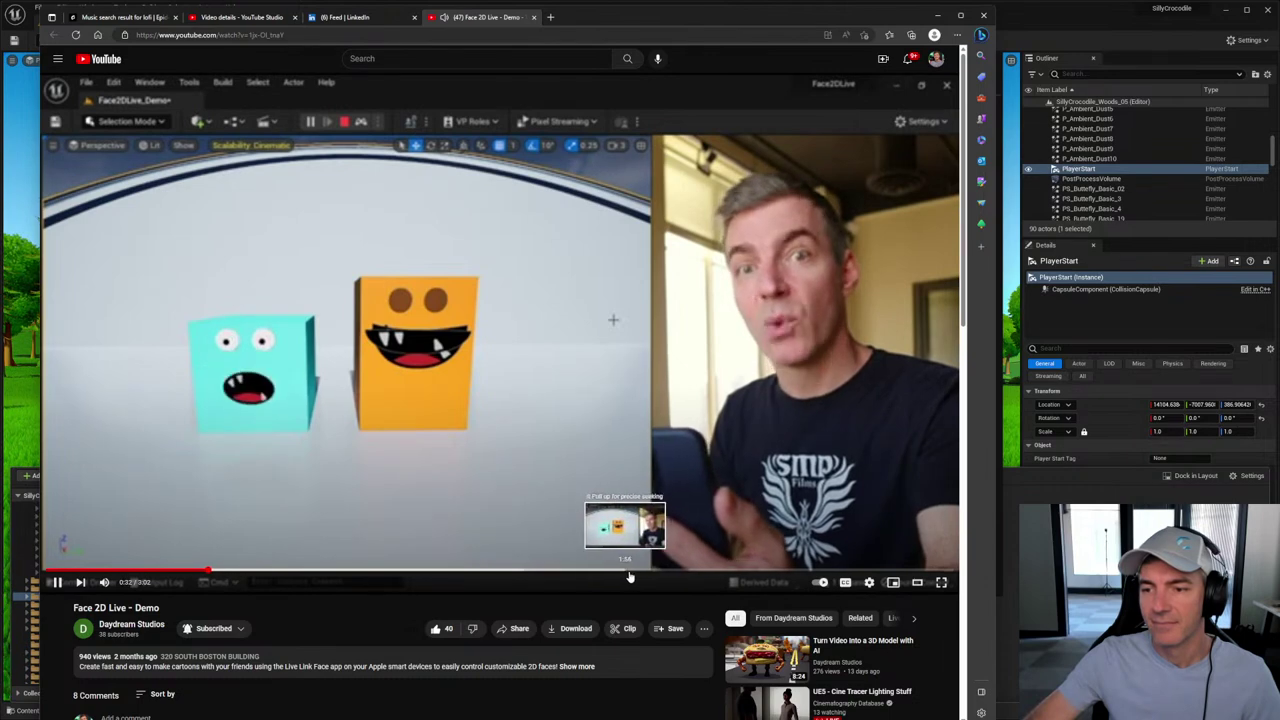
left_click(663, 572)
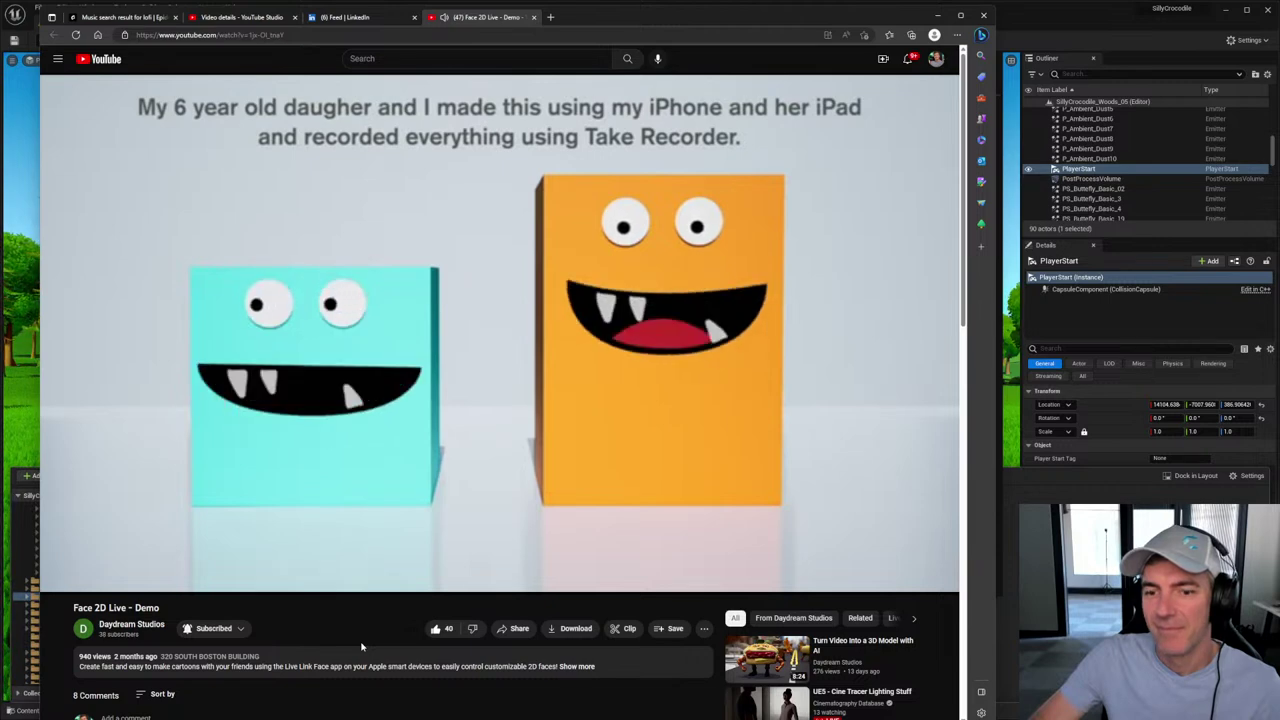
mouse_move(60, 575)
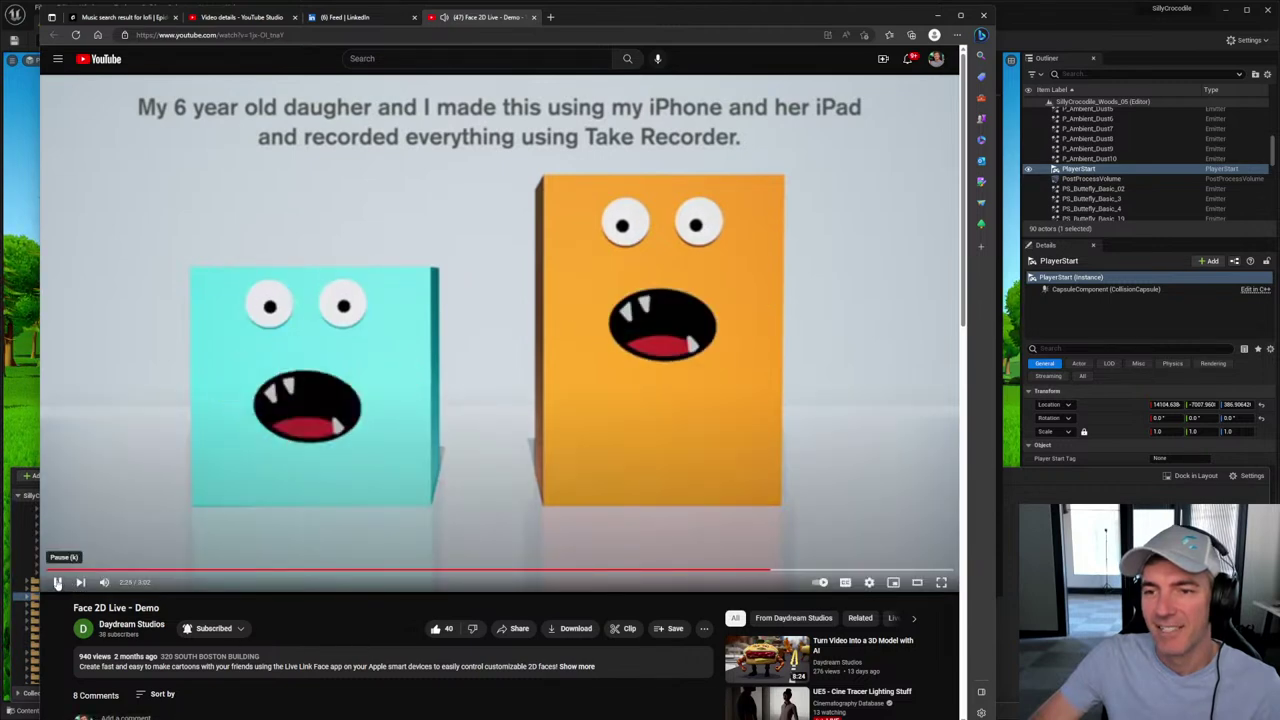
left_click(57, 583)
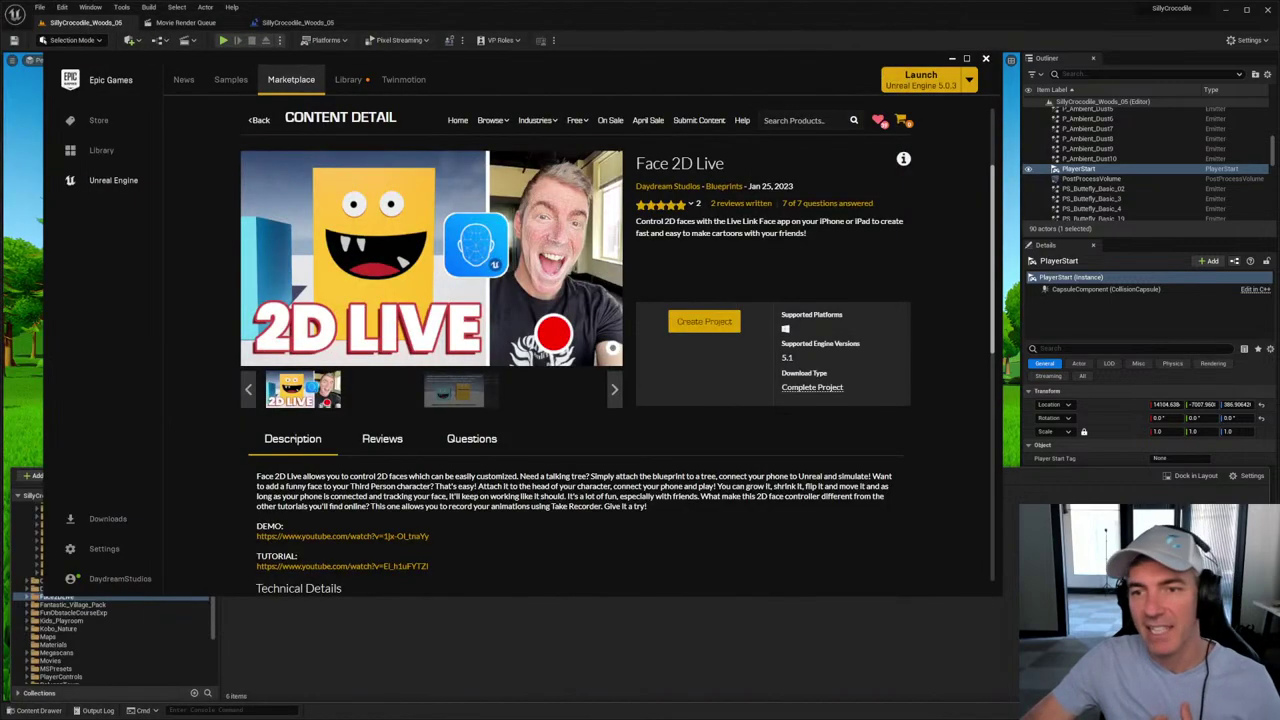
Step: Close the Epic Games Launcher to bring the editor's Face2DLive folder back
left_click(985, 58)
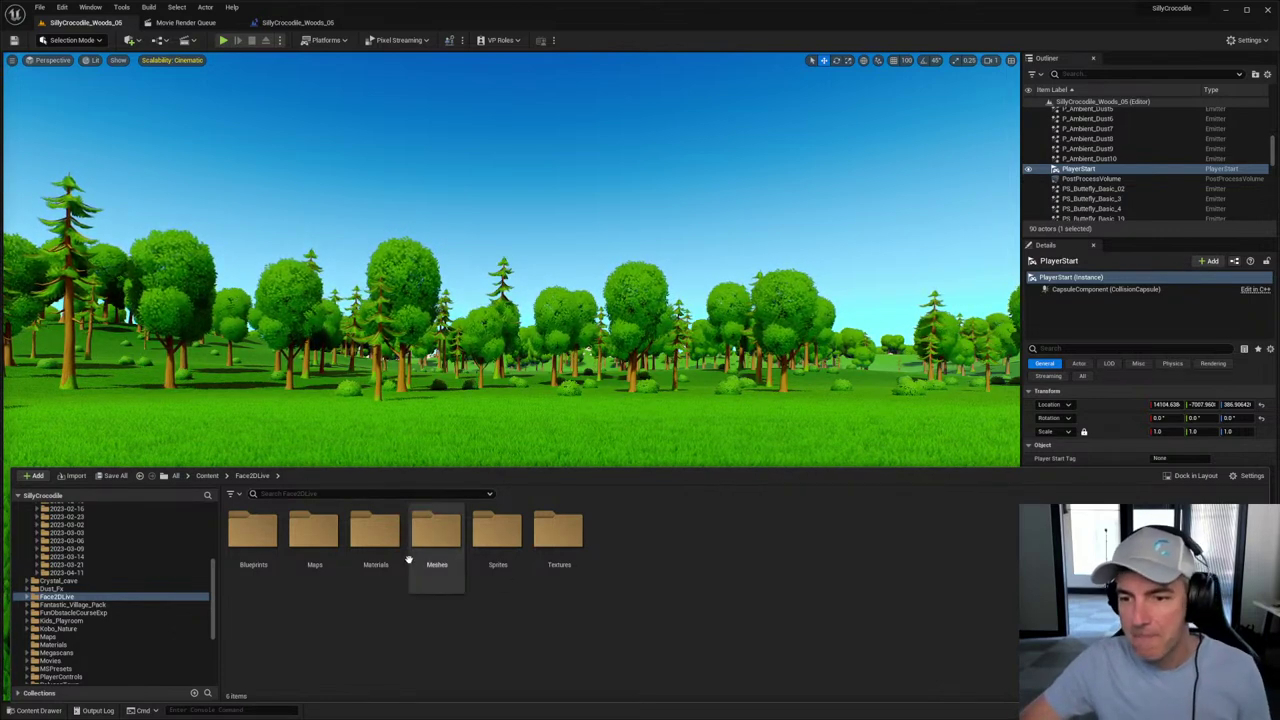
Step: Collapse the Content Drawer to reveal the SillyCrocodile_Woods_05 meadow
left_click(26, 710)
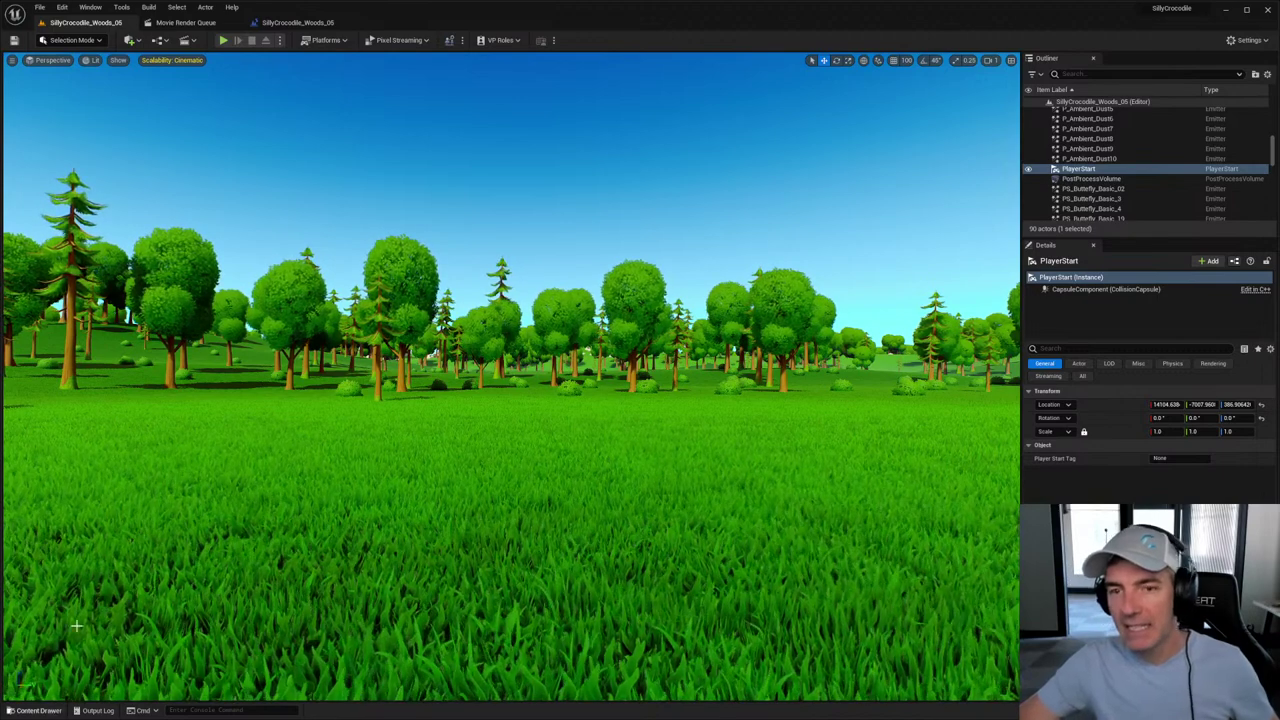
Step: Open Take Recorder with Sequencer from Window > Cinematics, then start Play-in-Editor
left_click(96, 8)
mouse_move(140, 36)
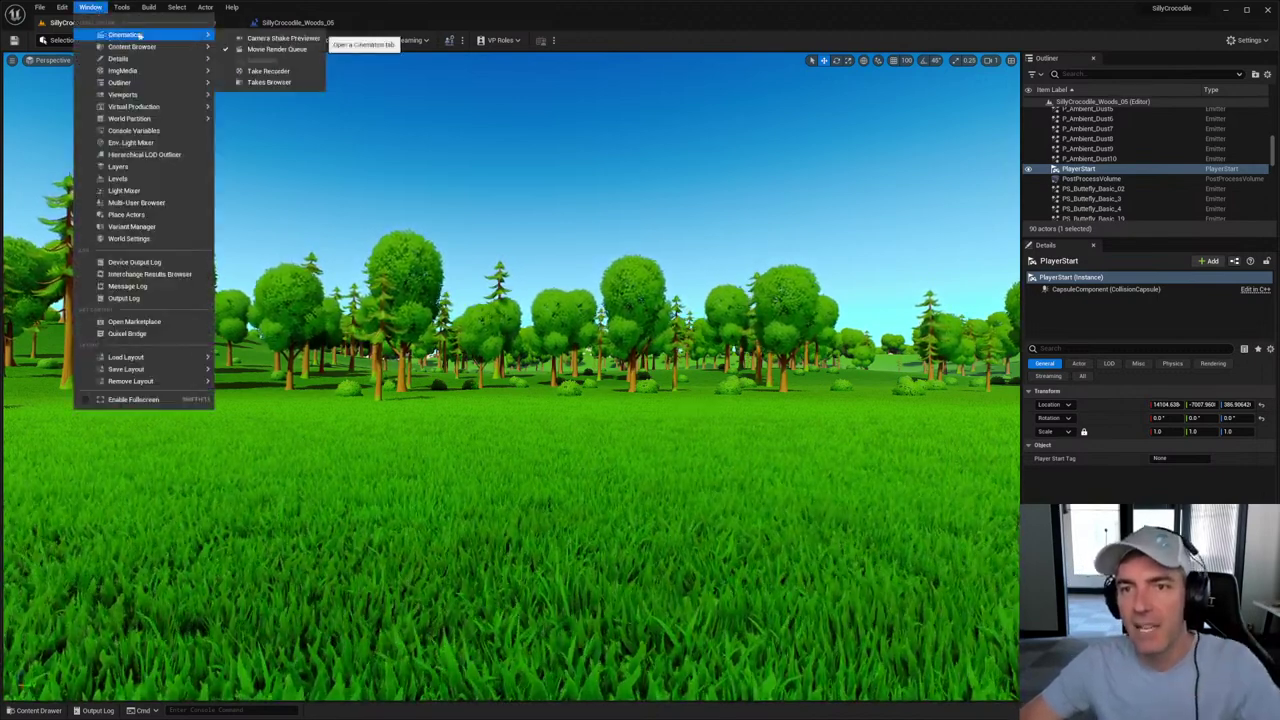
left_click(268, 71)
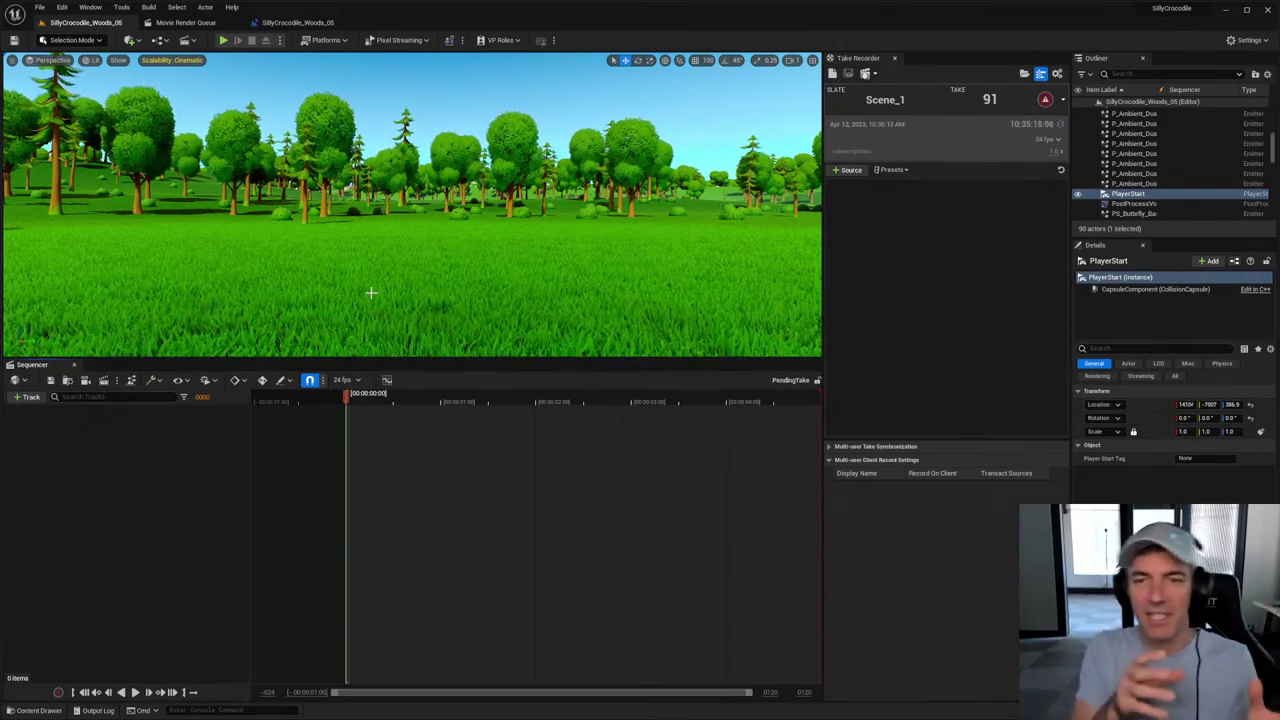
left_click(224, 40)
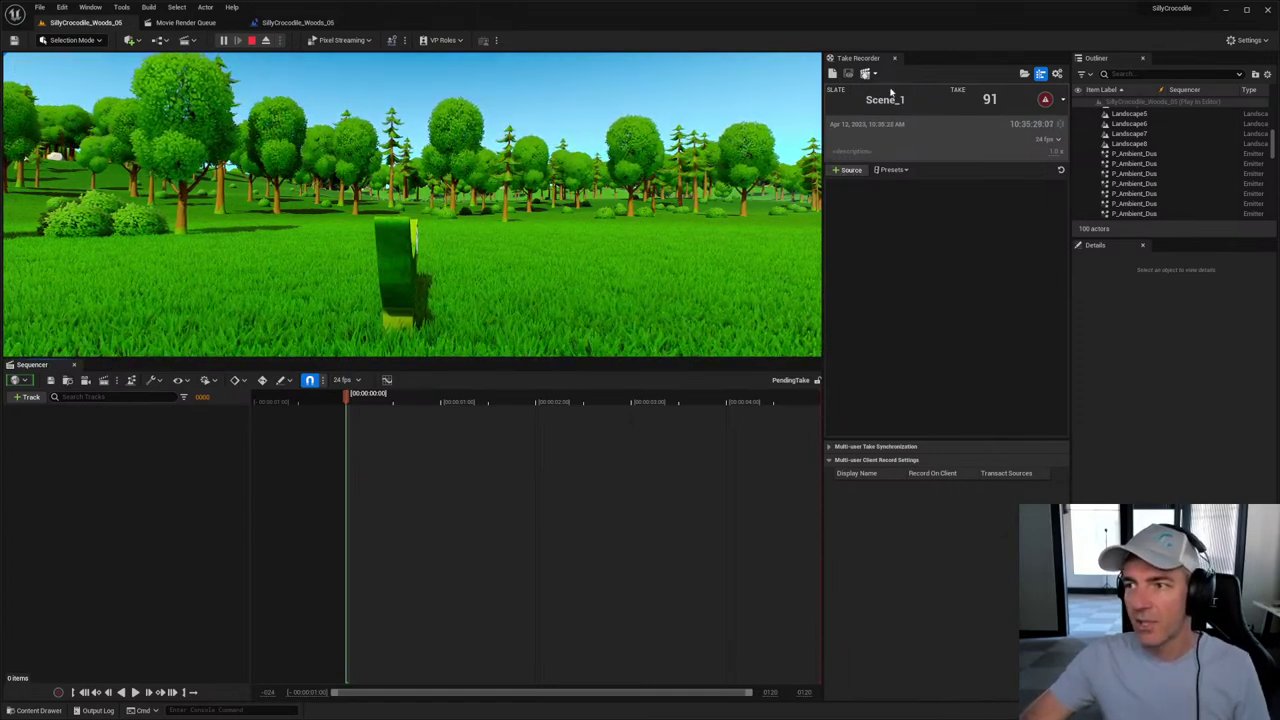
Step: Add actor CH_Silly_2DAxis0 as a source with Record Type Possessable, then stop play
left_click(848, 170)
mouse_move(866, 187)
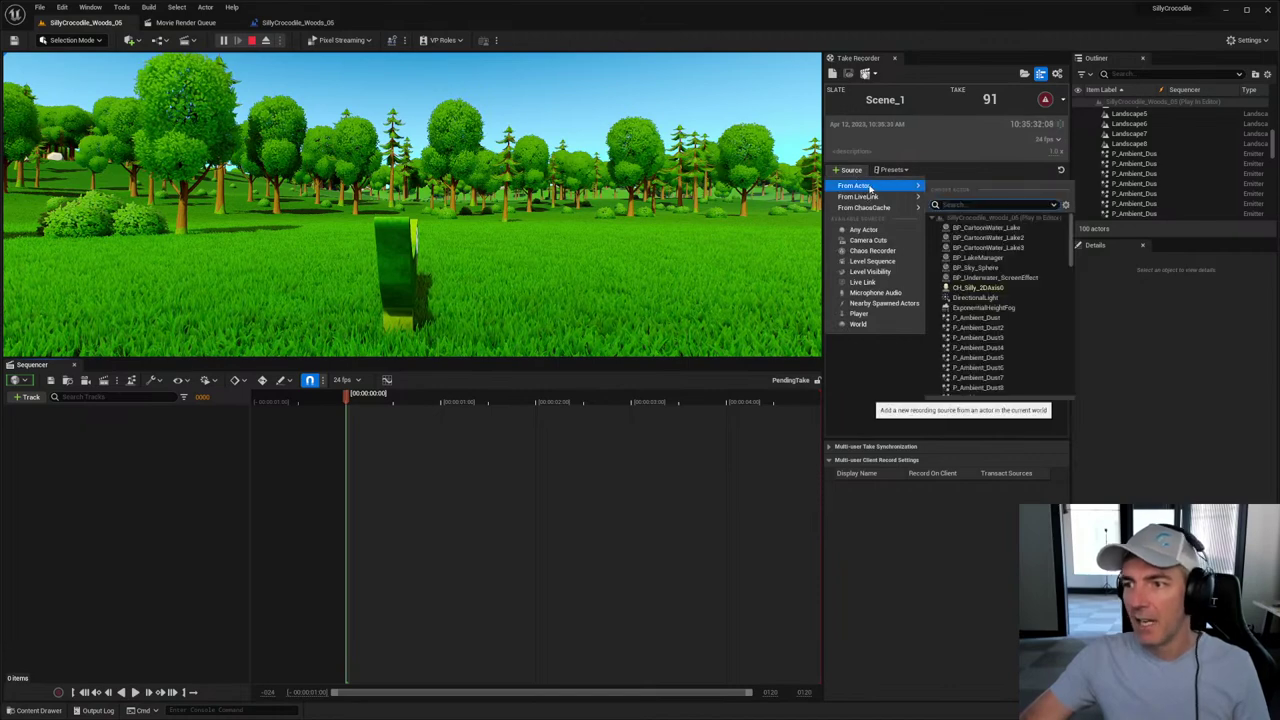
left_click(970, 289)
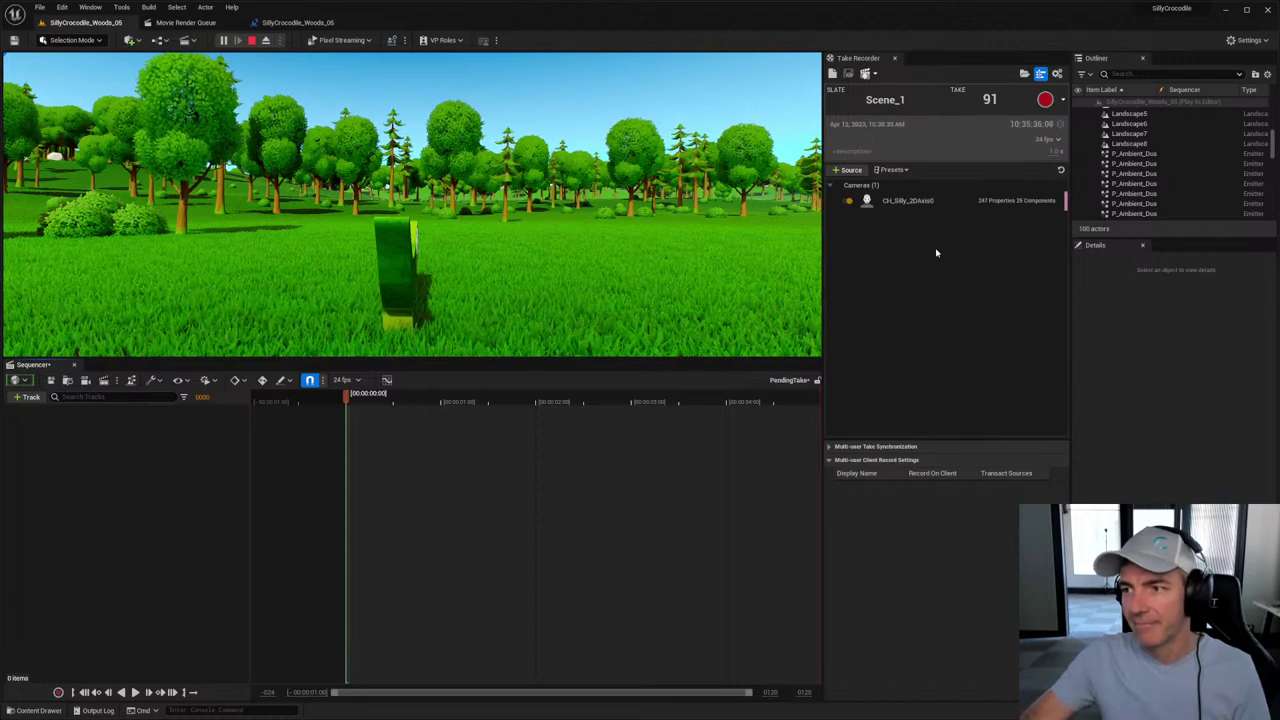
left_click(910, 202)
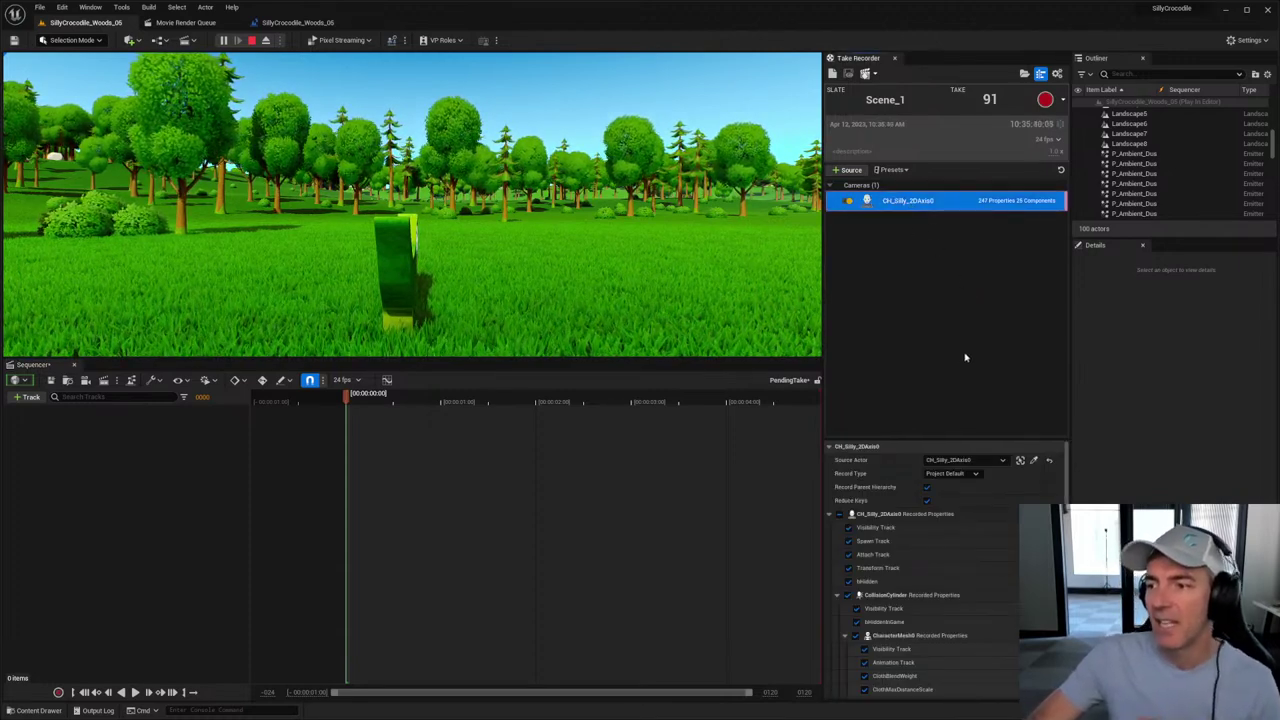
left_click(950, 474)
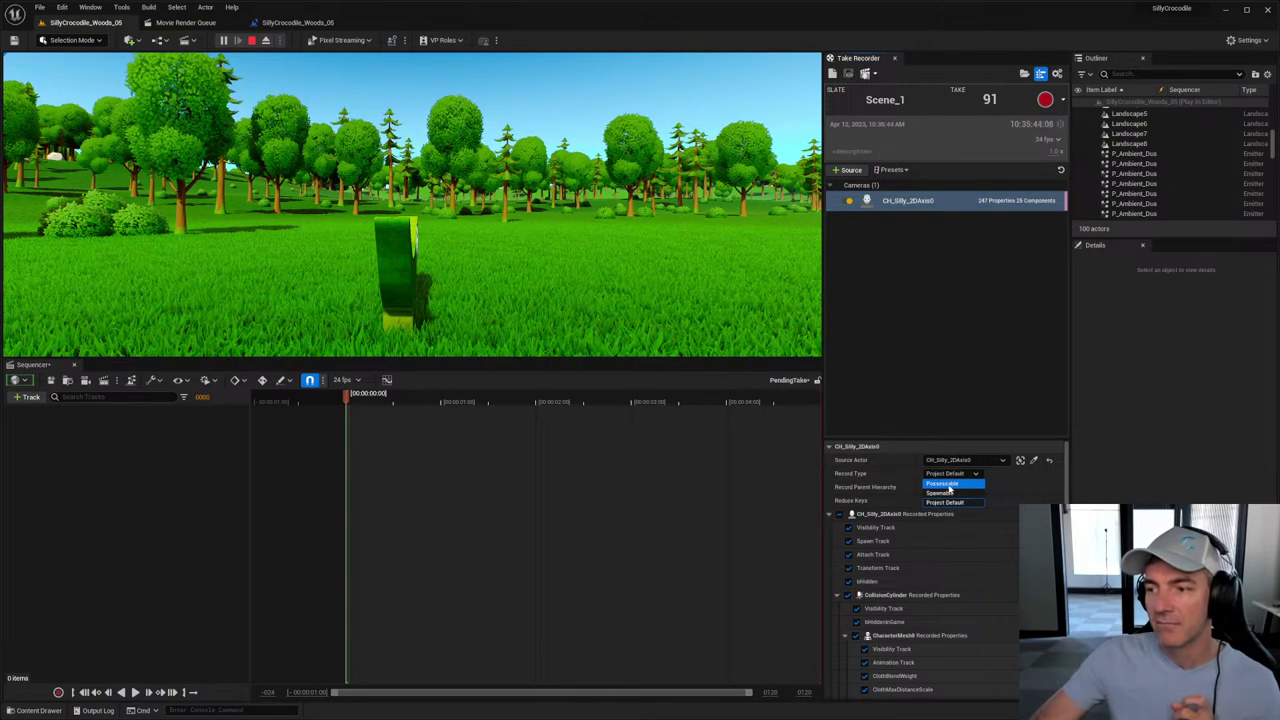
left_click(949, 485)
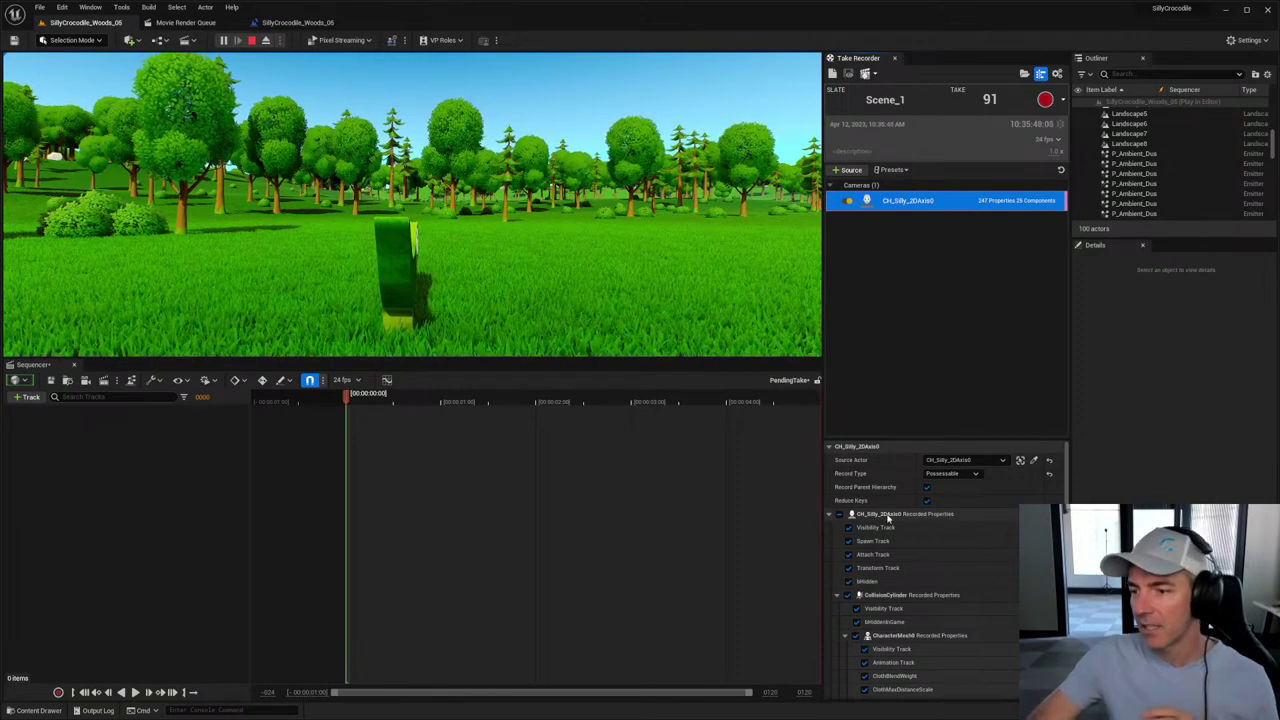
left_click(251, 40)
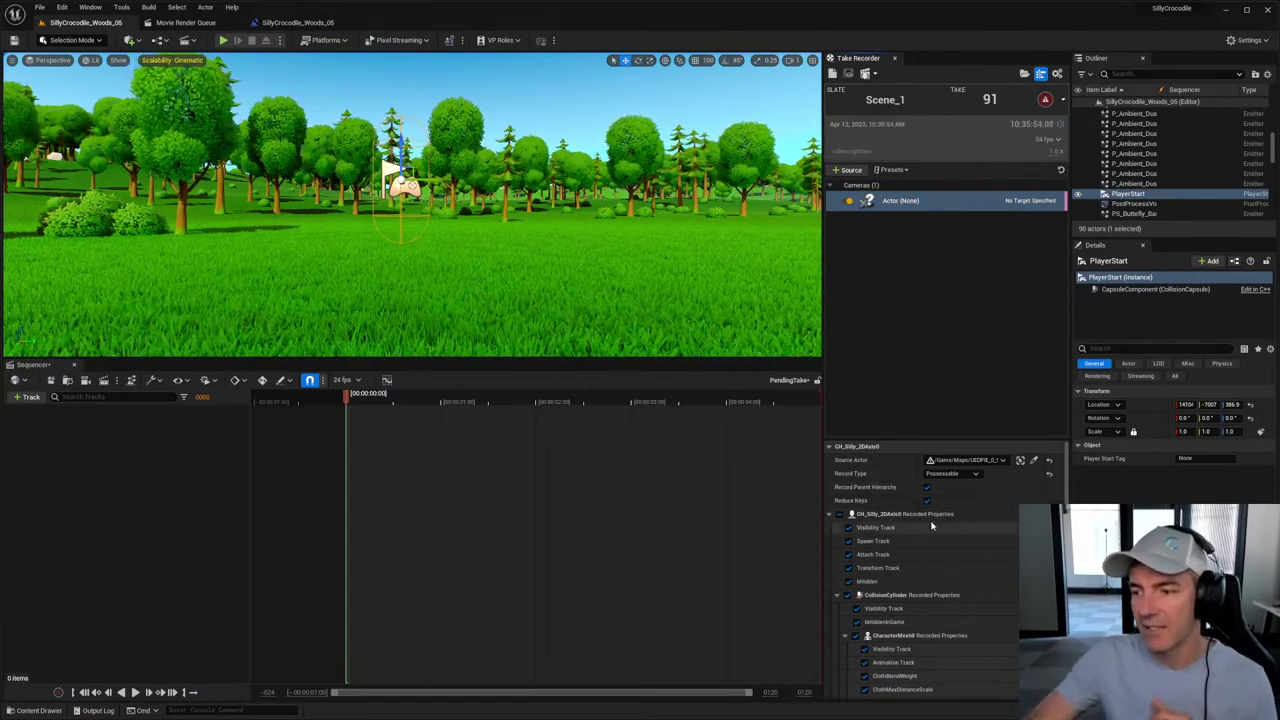
Step: Exclude Mouth_OH_R from the recorded properties and reselect the take frame rate
scroll(932, 527, "down", 3)
scroll(932, 527, "down", 5)
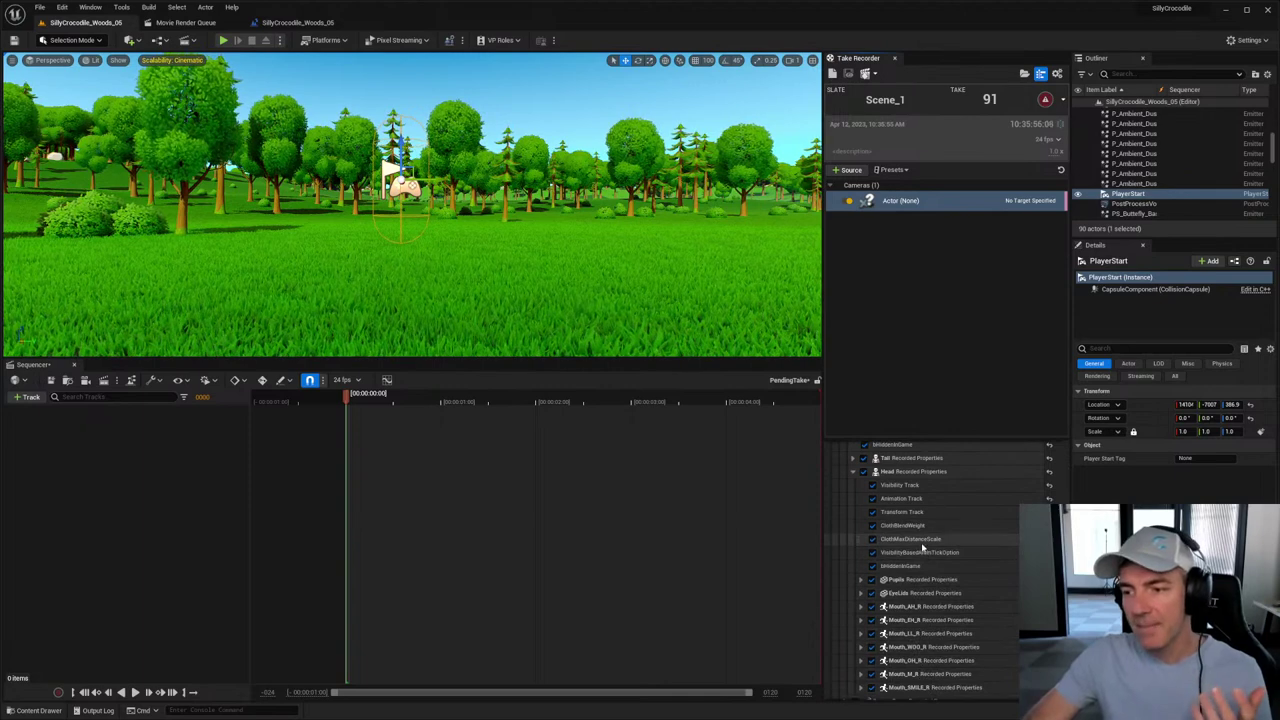
scroll(922, 546, "down", 2)
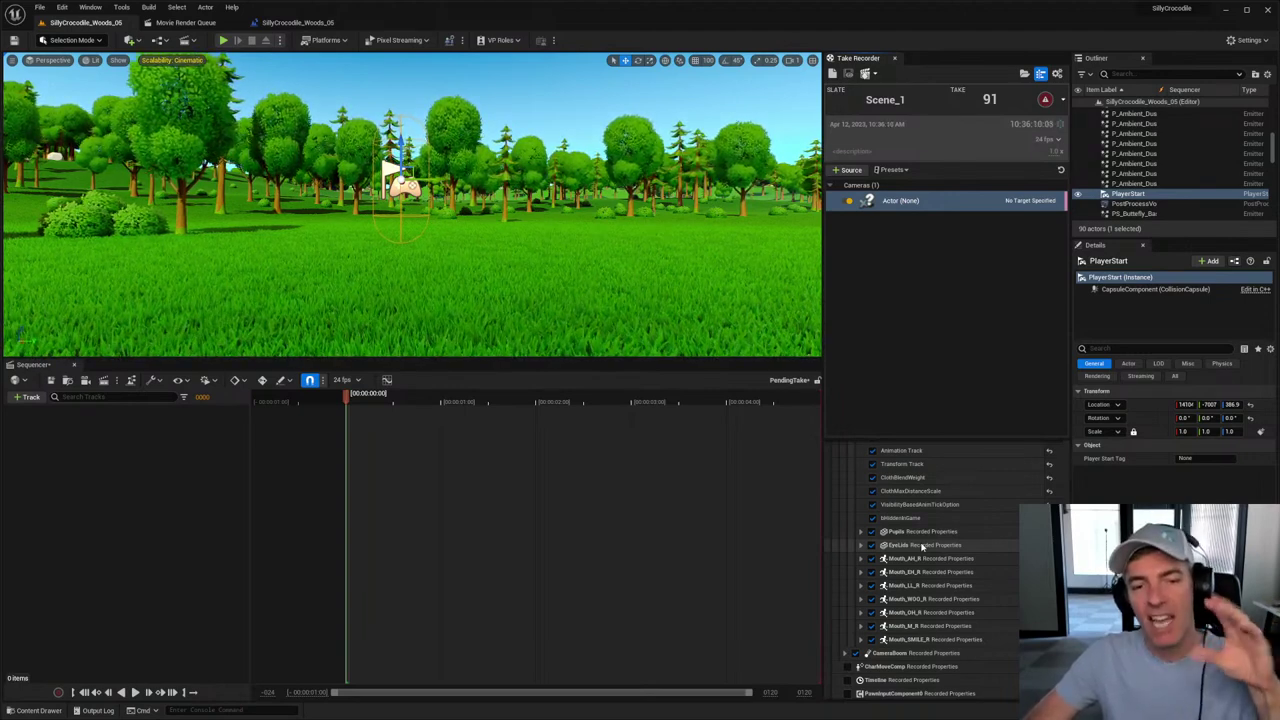
left_click(873, 614)
scroll(933, 594, "down", 1)
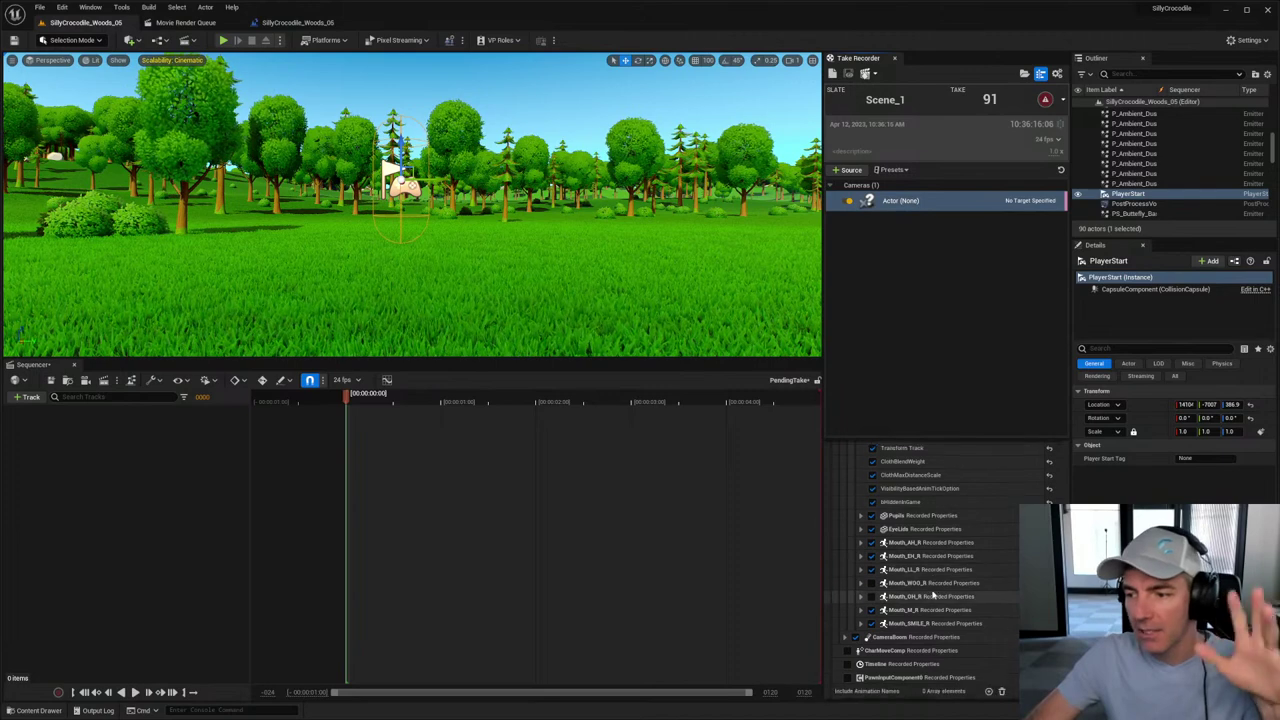
scroll(933, 594, "up", 6)
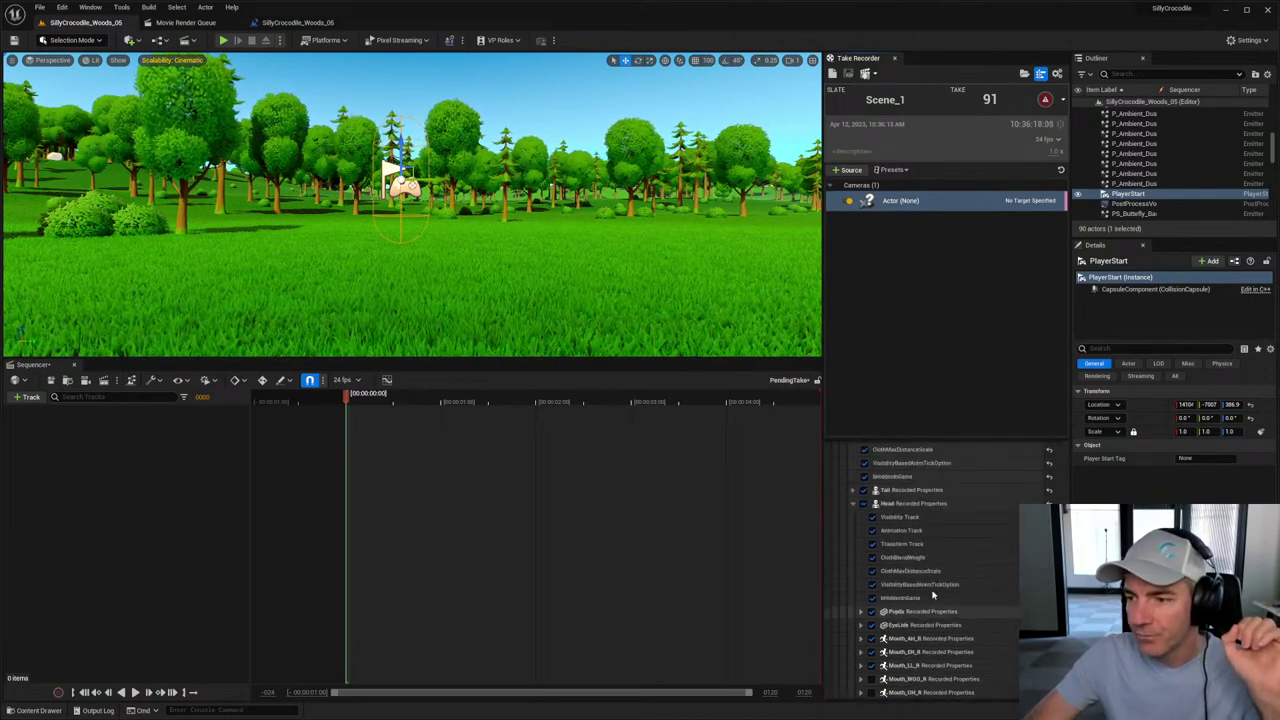
scroll(933, 594, "up", 10)
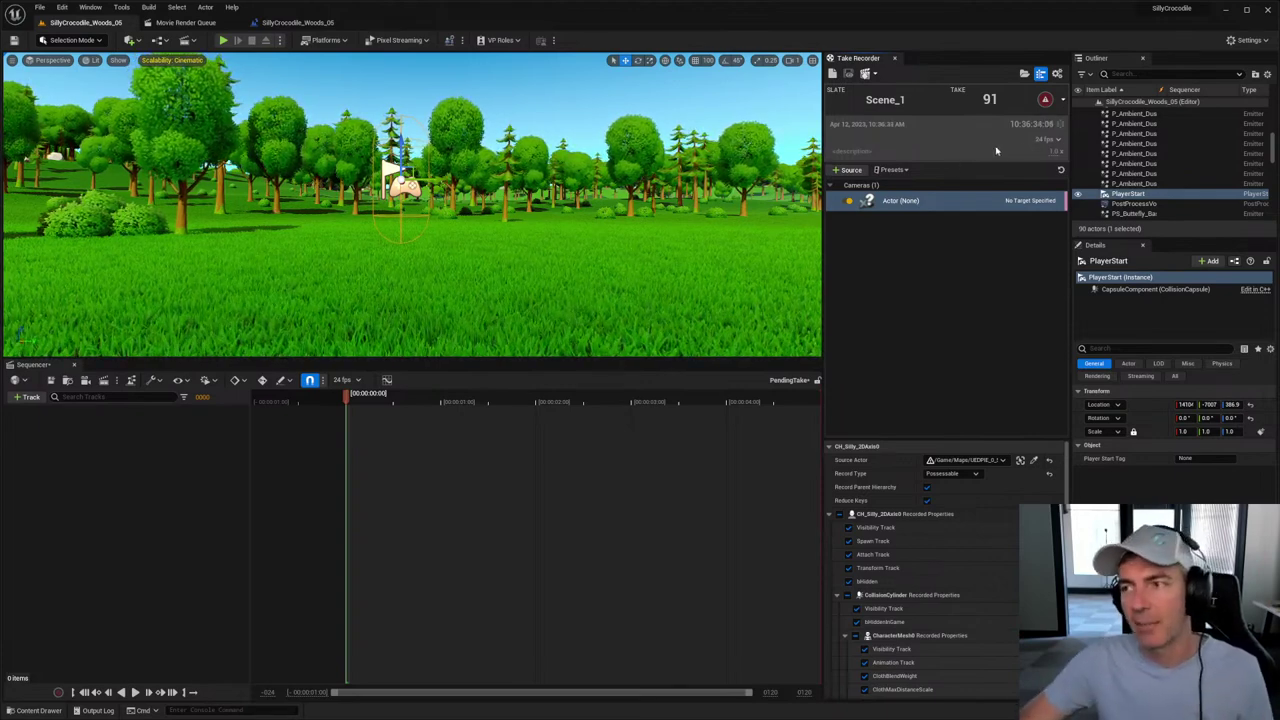
left_click(1043, 140)
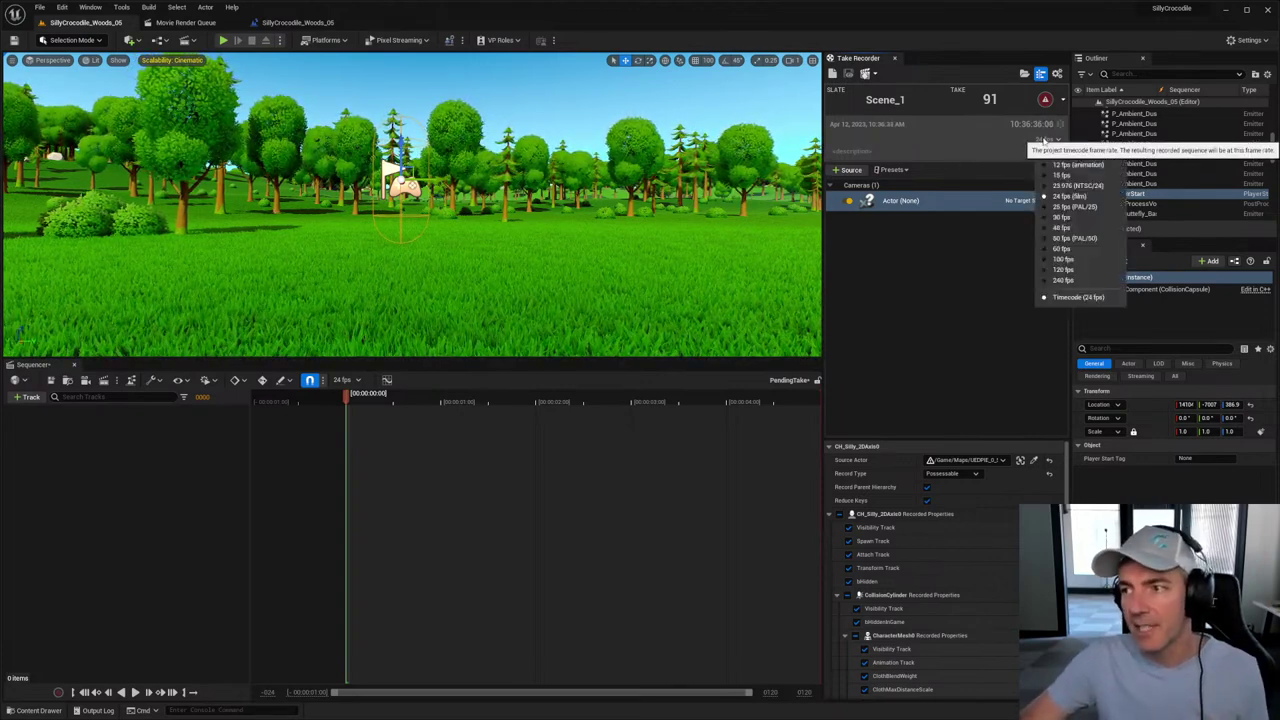
left_click(1055, 222)
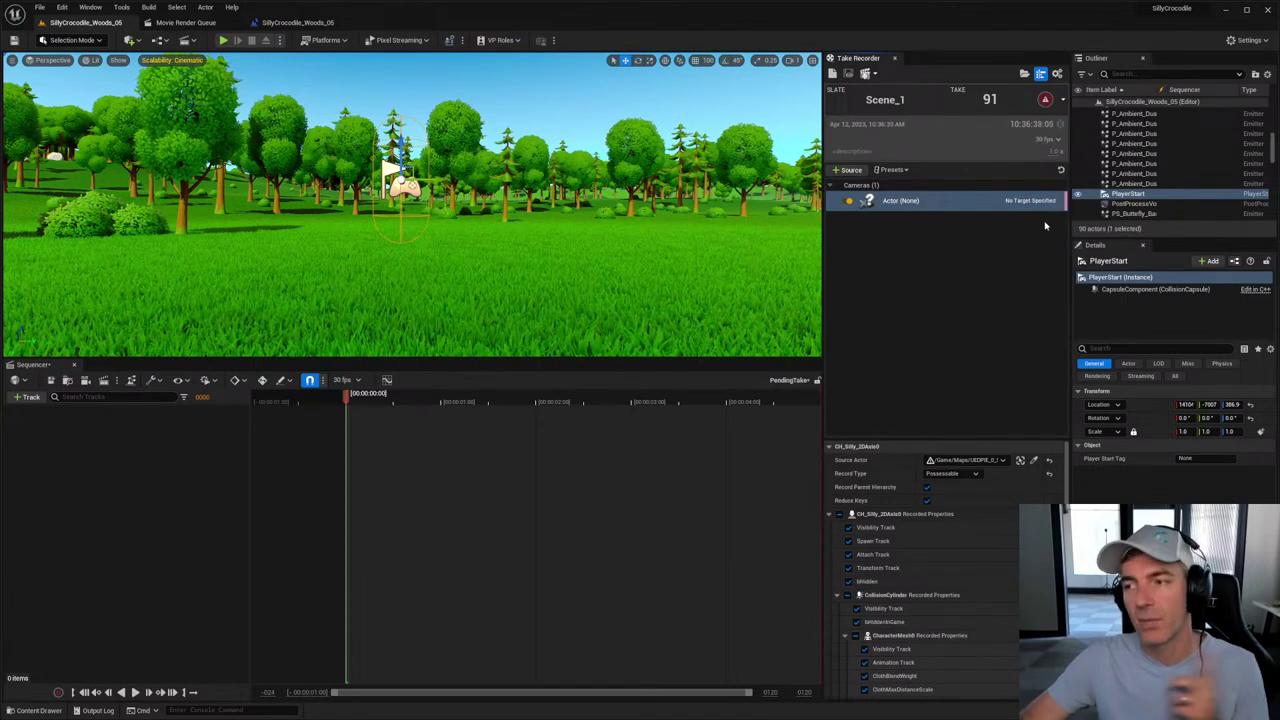
Step: Name the Take Recorder slate Silly_Ep6 and set the take number to 03
double_click(885, 99)
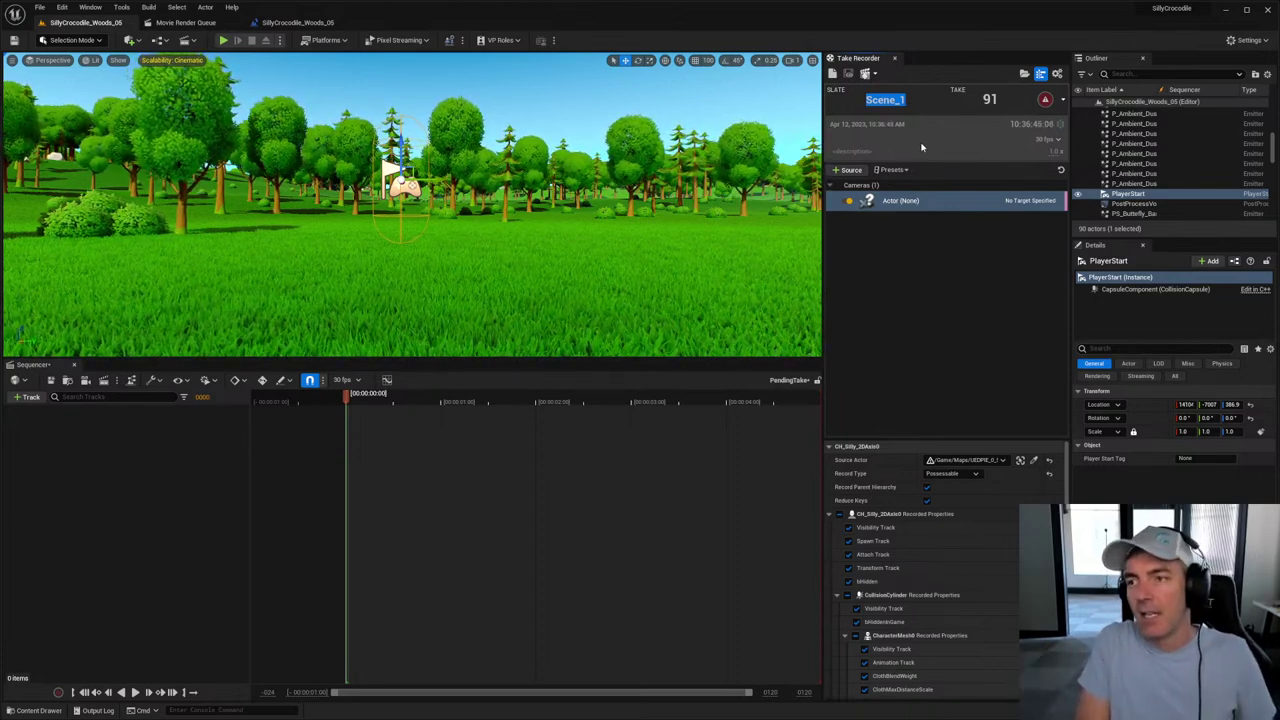
type("Silly")
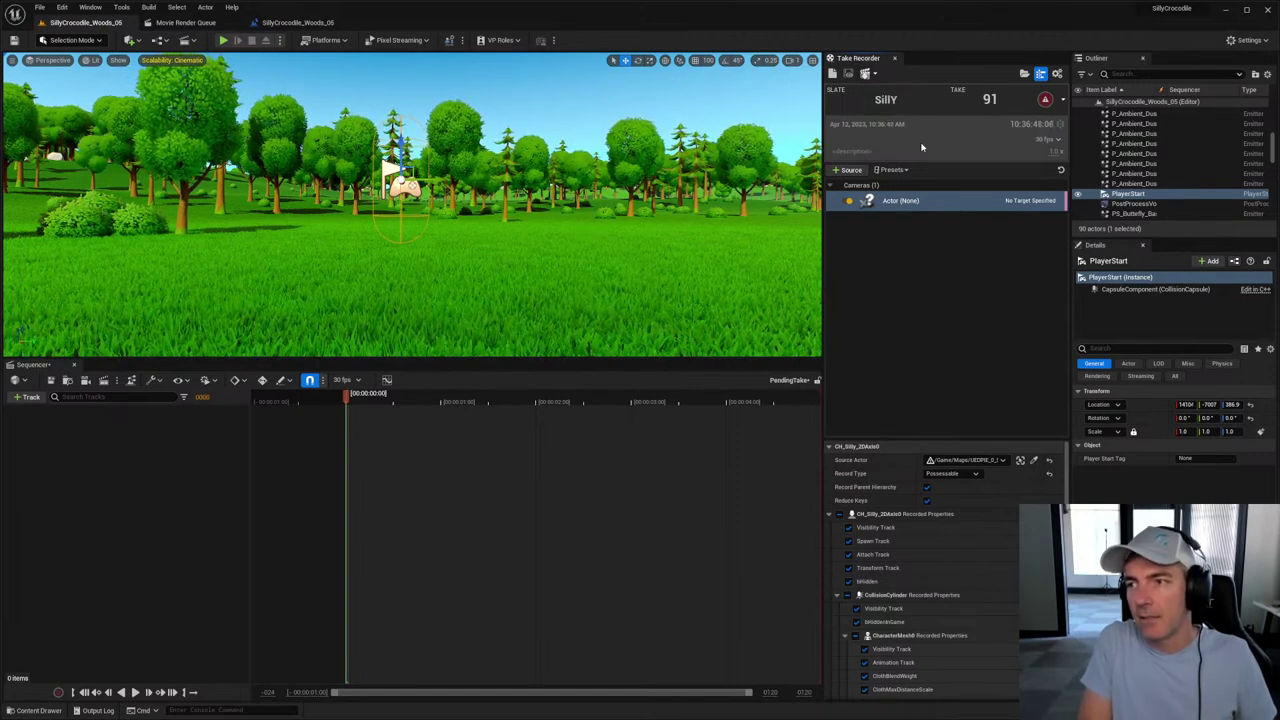
type("_")
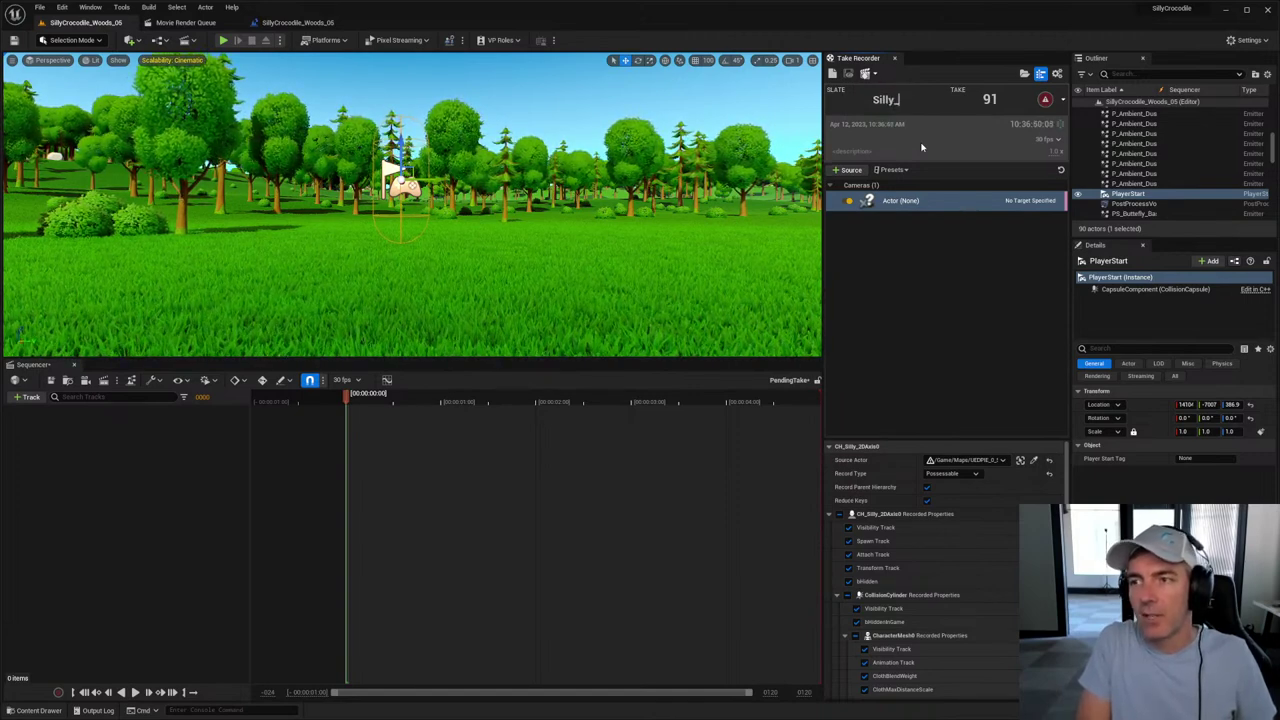
type("Ep6")
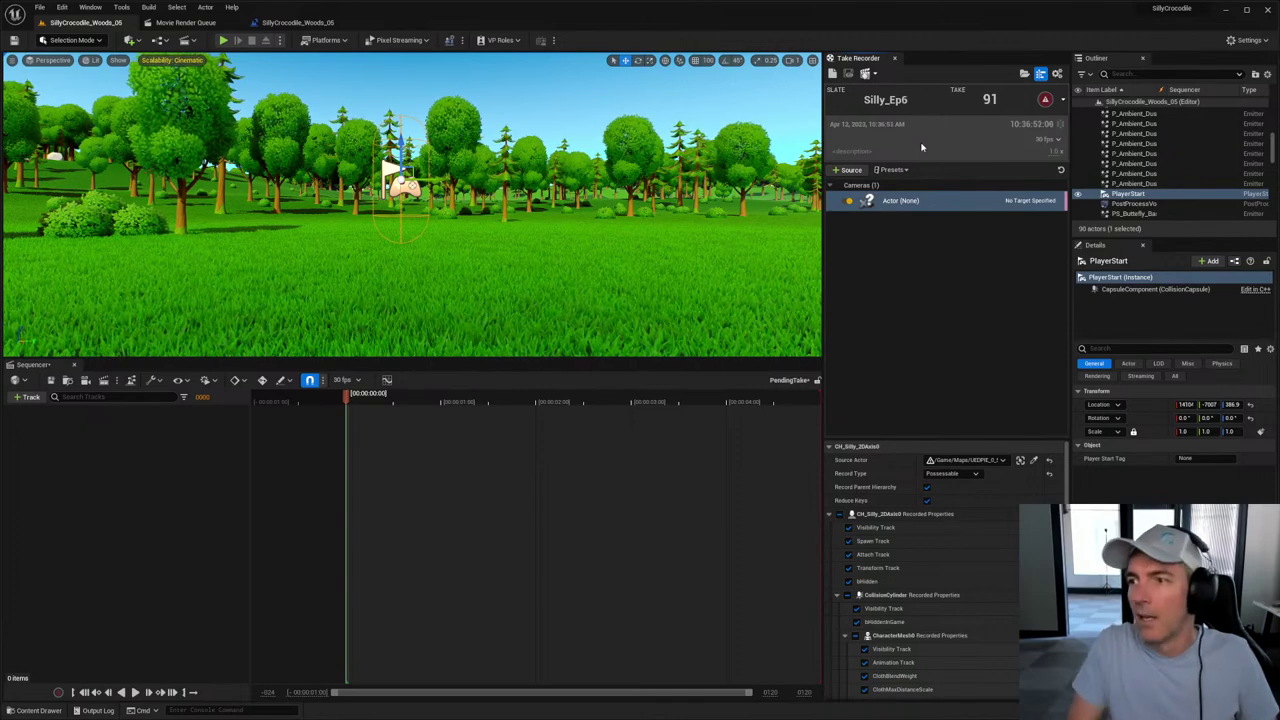
key("Tab")
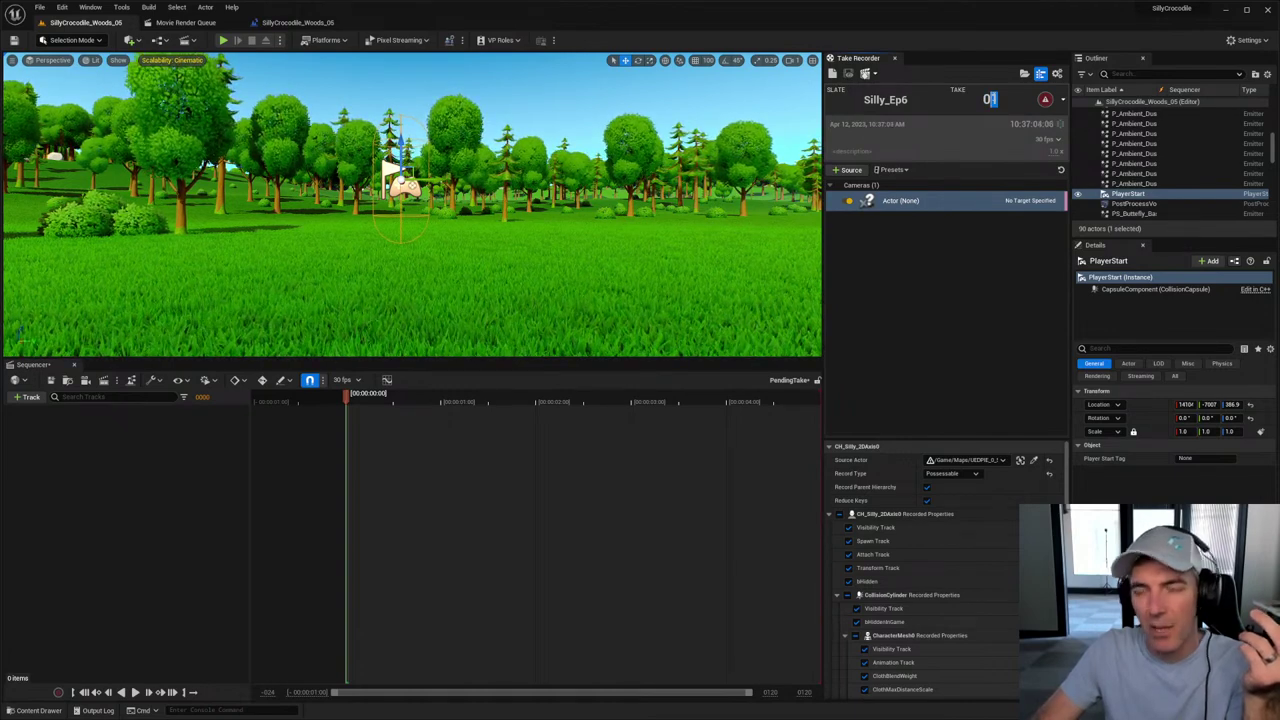
type("3")
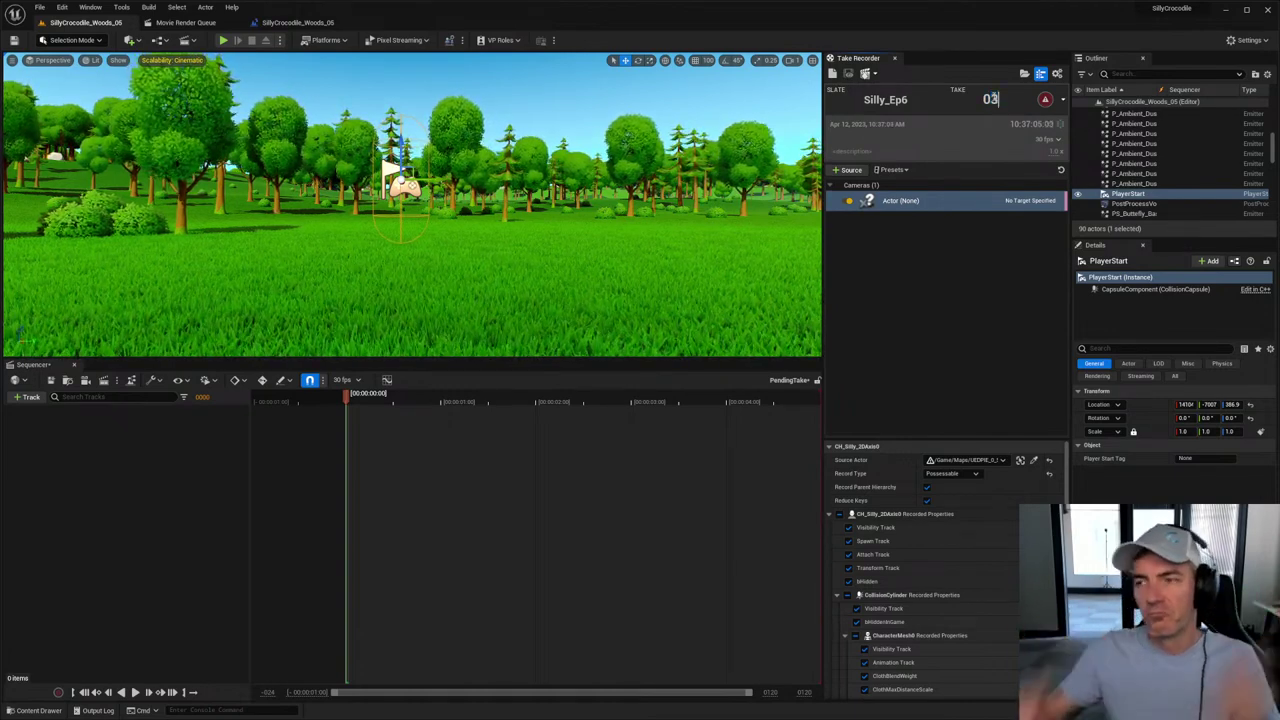
left_click(929, 304)
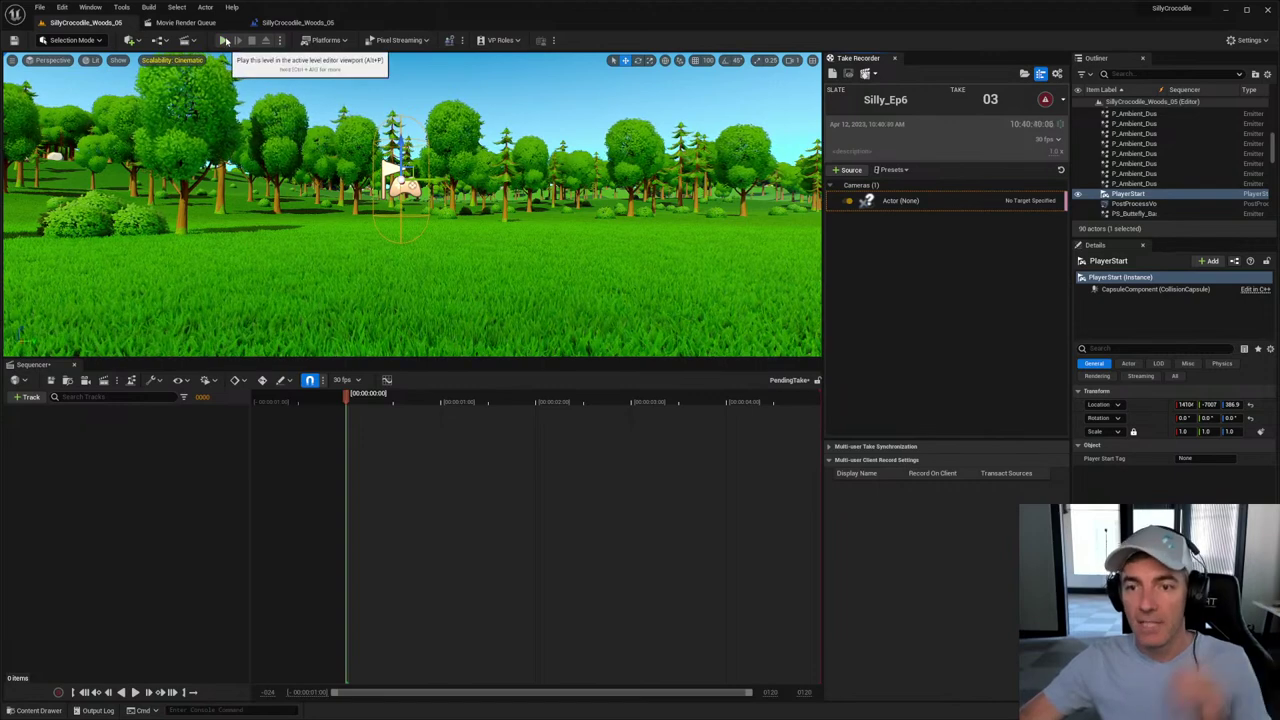
left_click(295, 22)
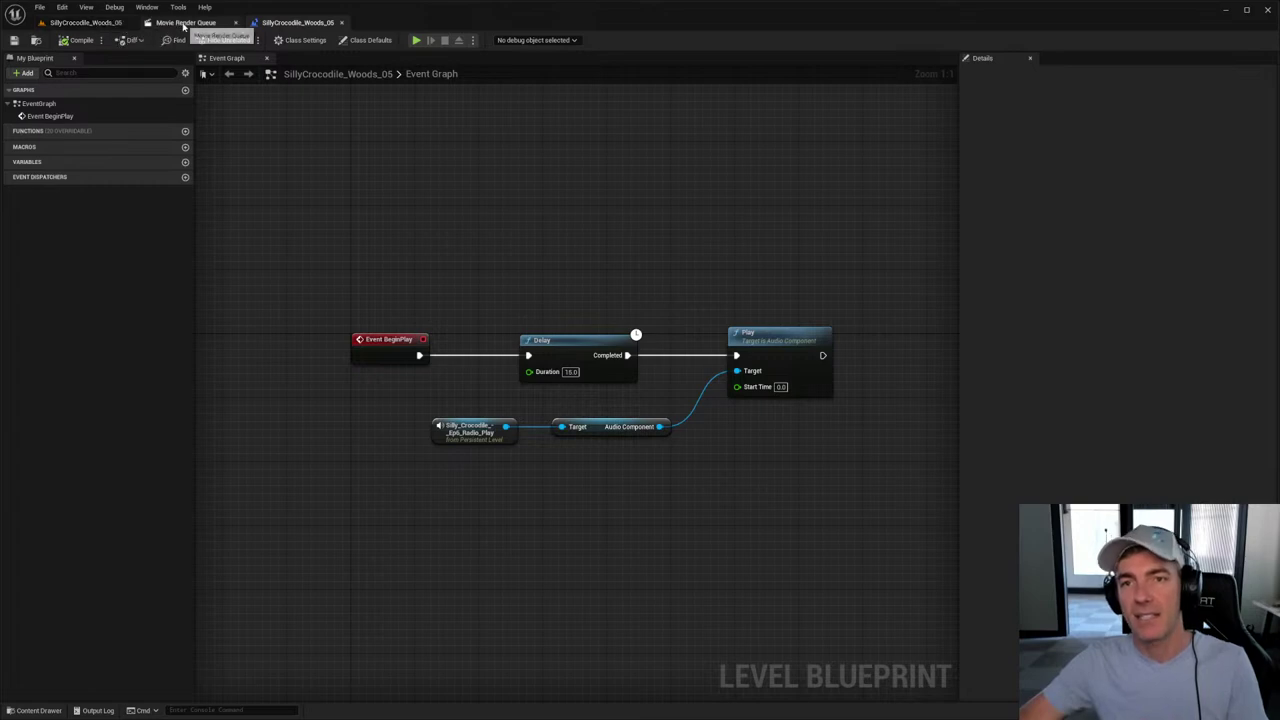
left_click(110, 24)
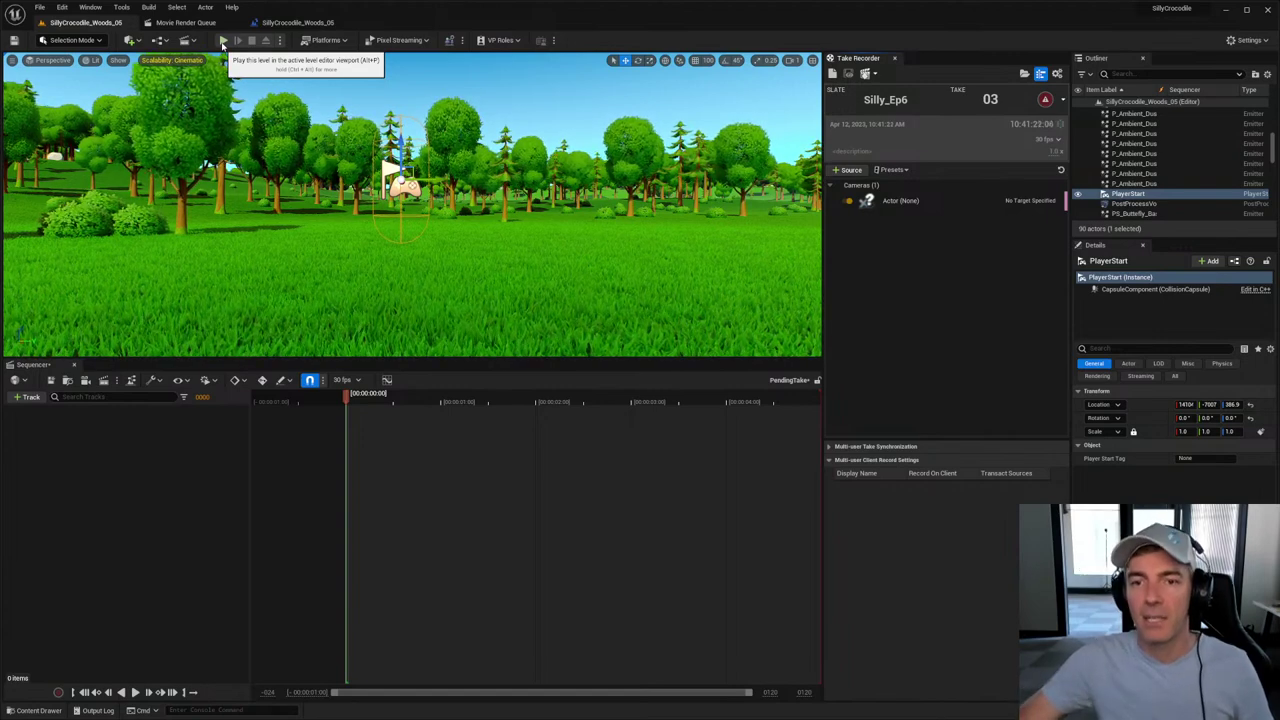
Step: Play the level, record a take, then stop the preview so the Silly_Ep6 slate advances to take 04
left_click(223, 42)
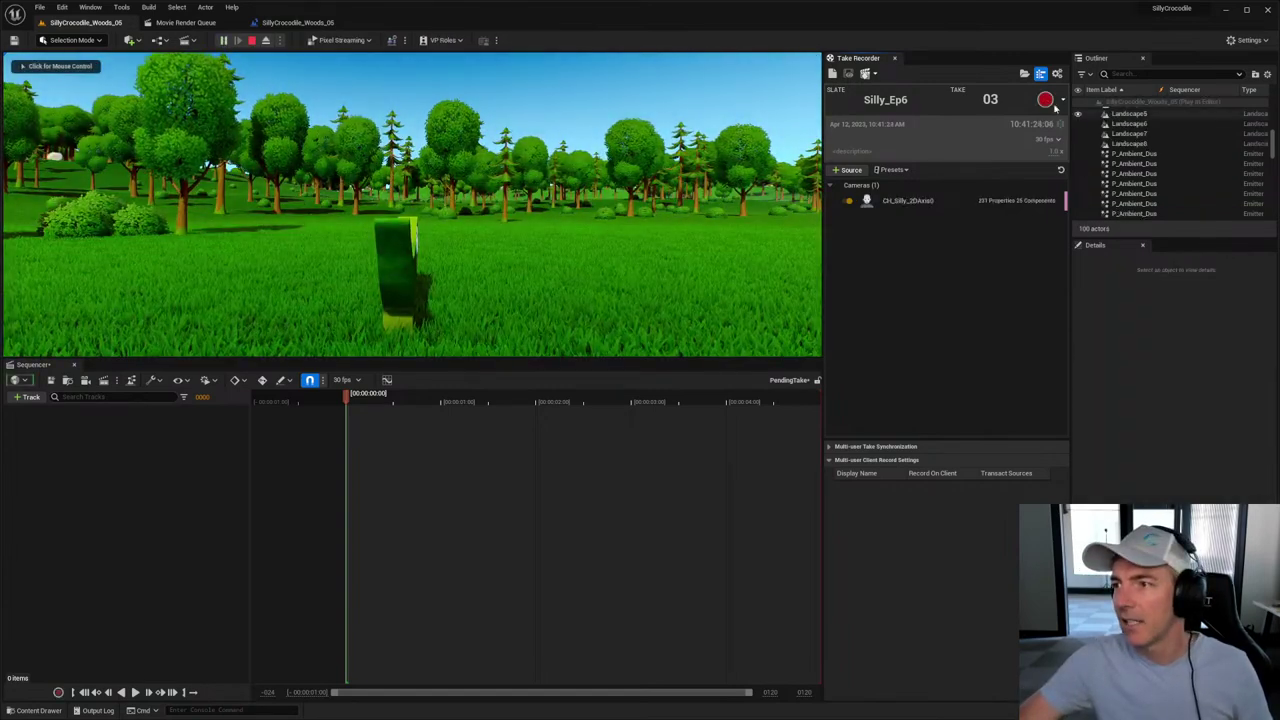
left_click(1045, 99)
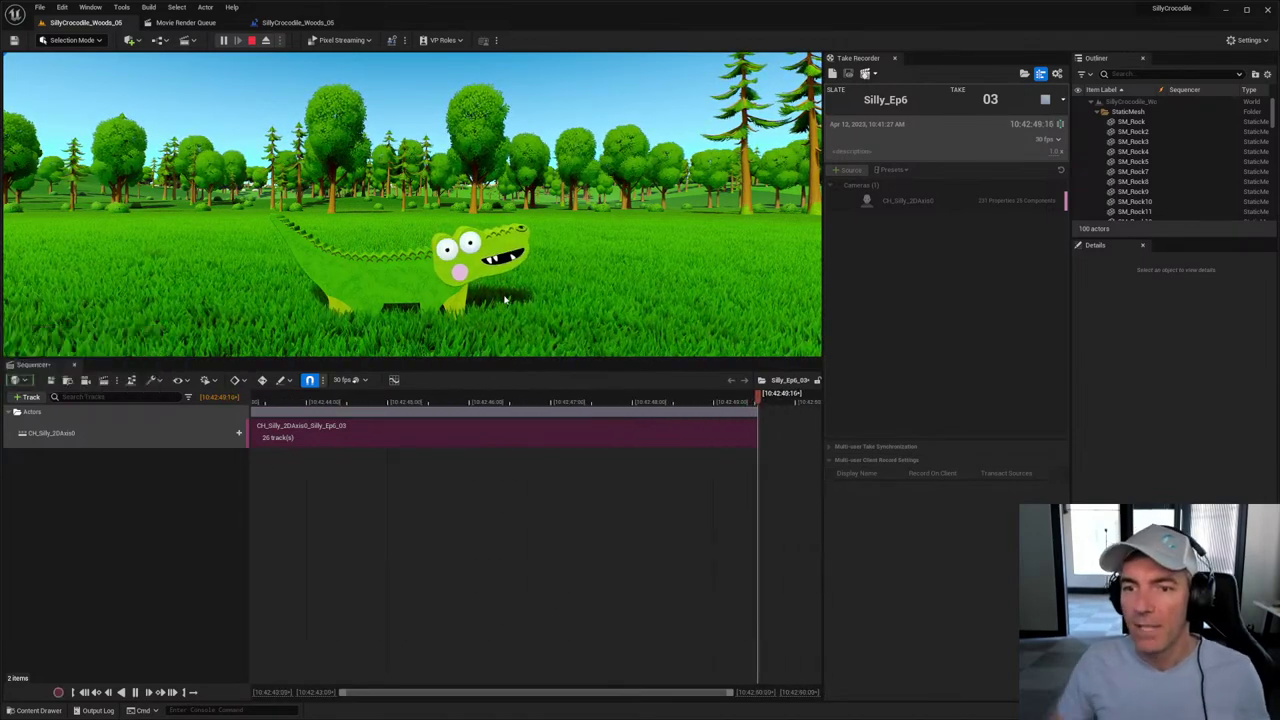
key("Escape")
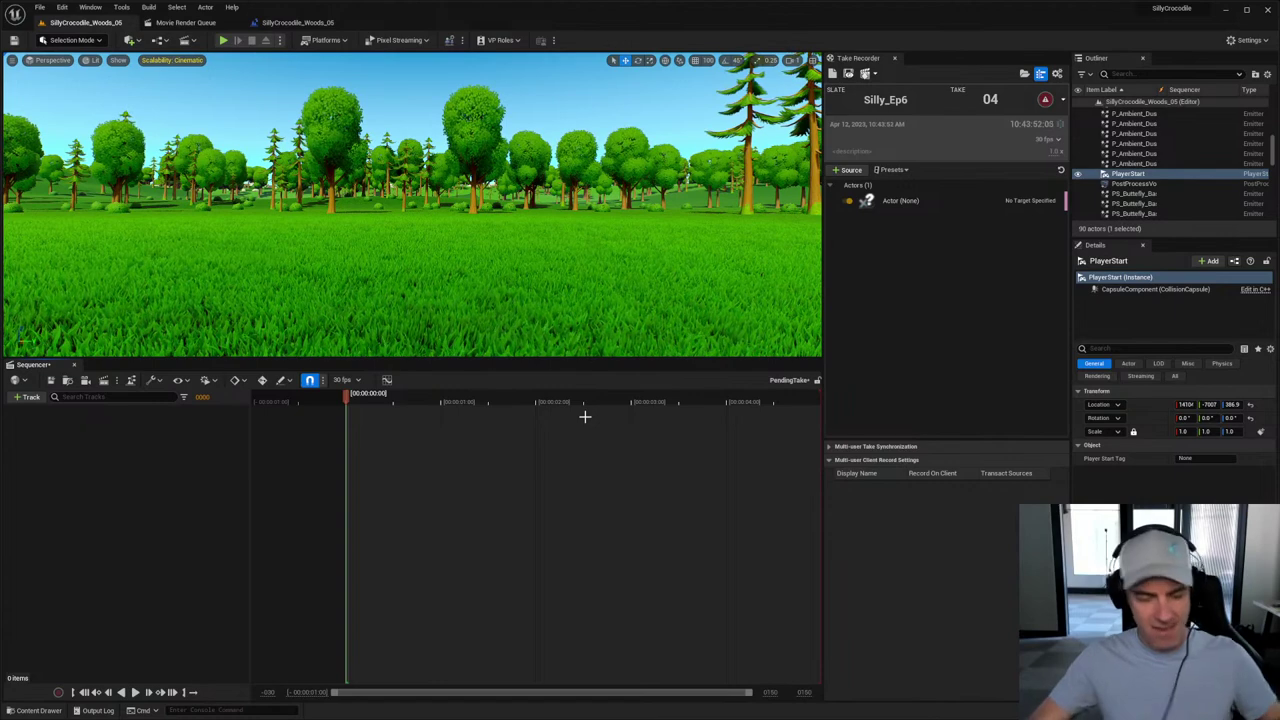
Step: Play the forest level so the crocodile animates and CH_Silly_2DAxis0 becomes the take's actor source
left_click(224, 41)
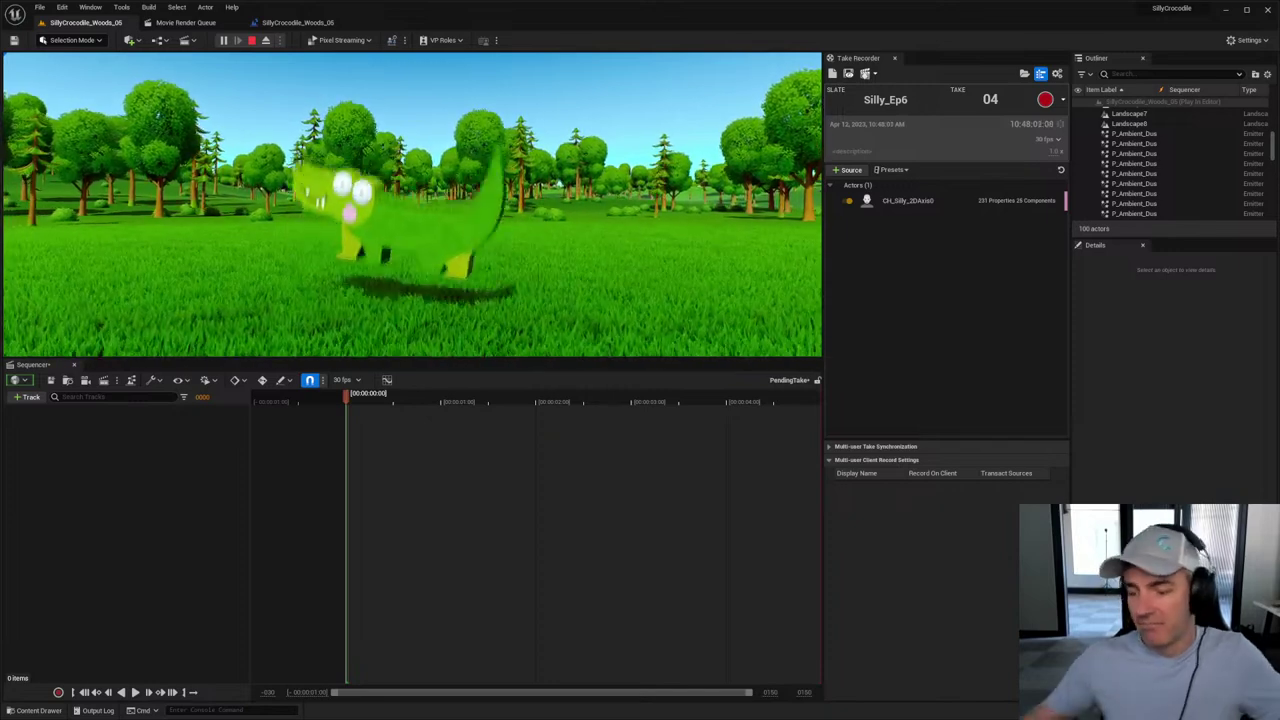
Step: Stop the play session, leaving the empty meadow and Take Recorder's actor source unassigned
key("Escape")
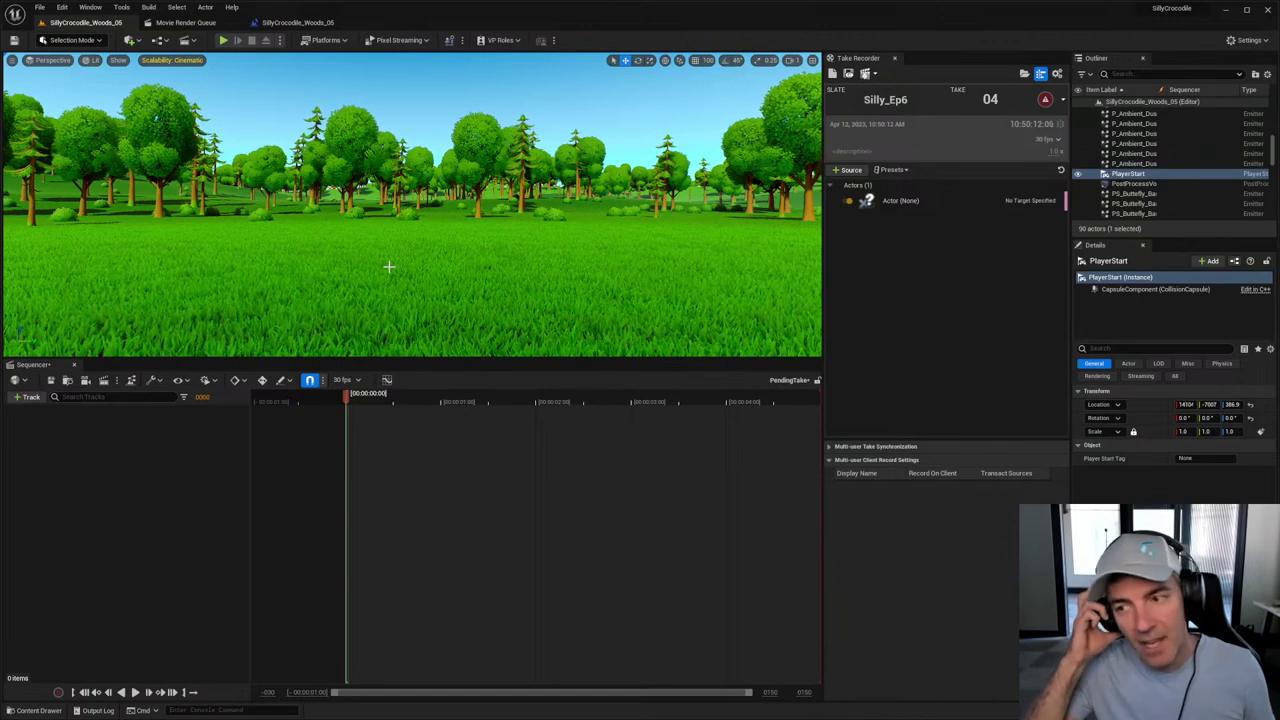
Step: Open the Silly_Ep6_03 level sequence from Content > Cinematics > Takes > 2023-04-12 in Sequencer
left_click(896, 62)
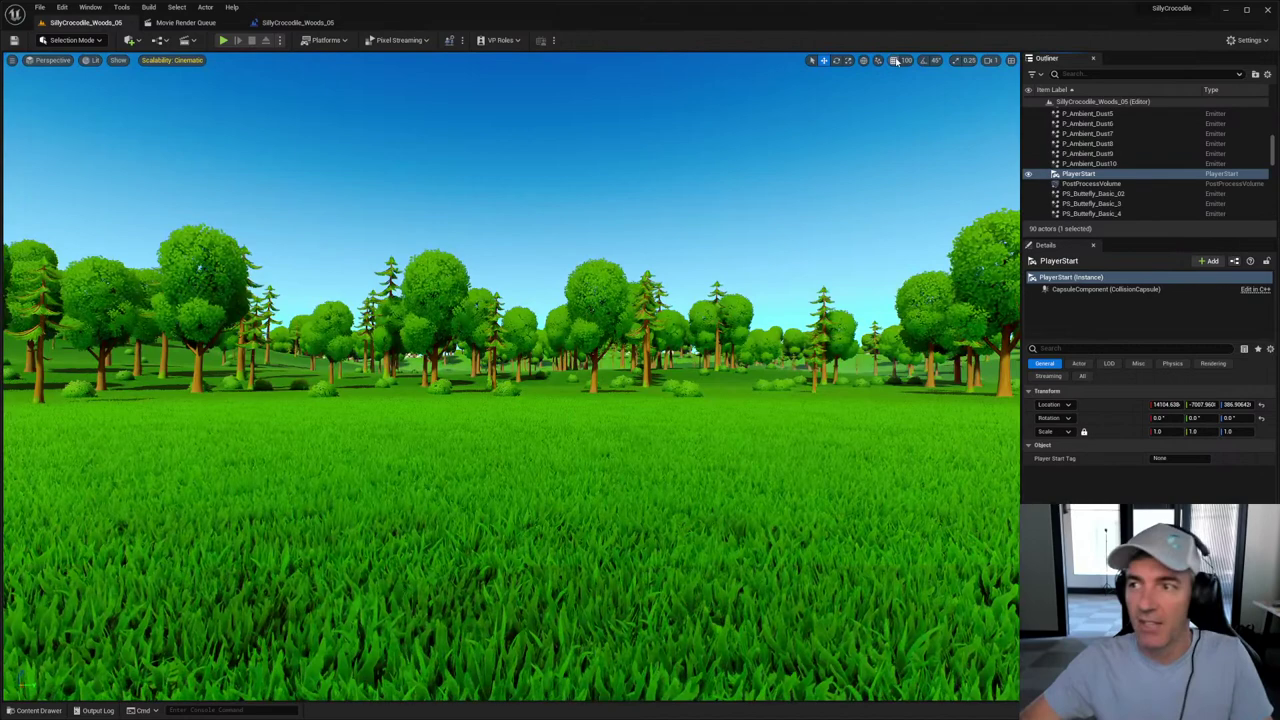
left_click(38, 710)
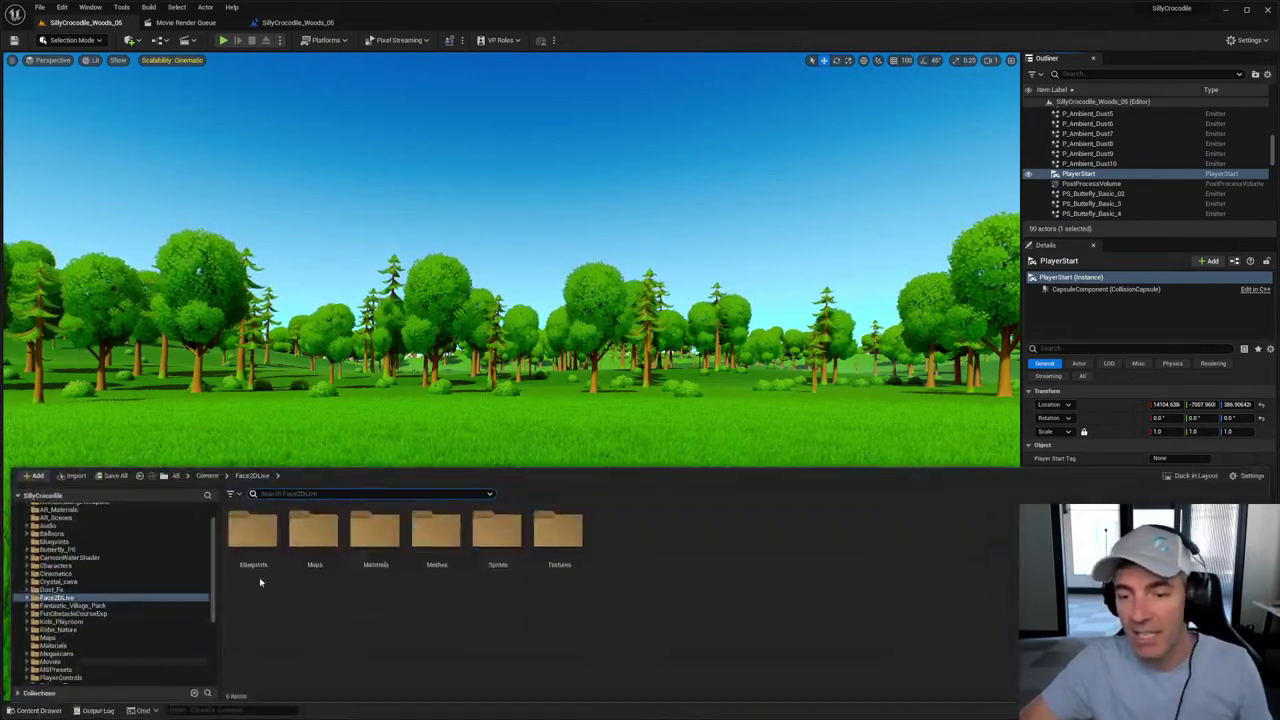
left_click(207, 475)
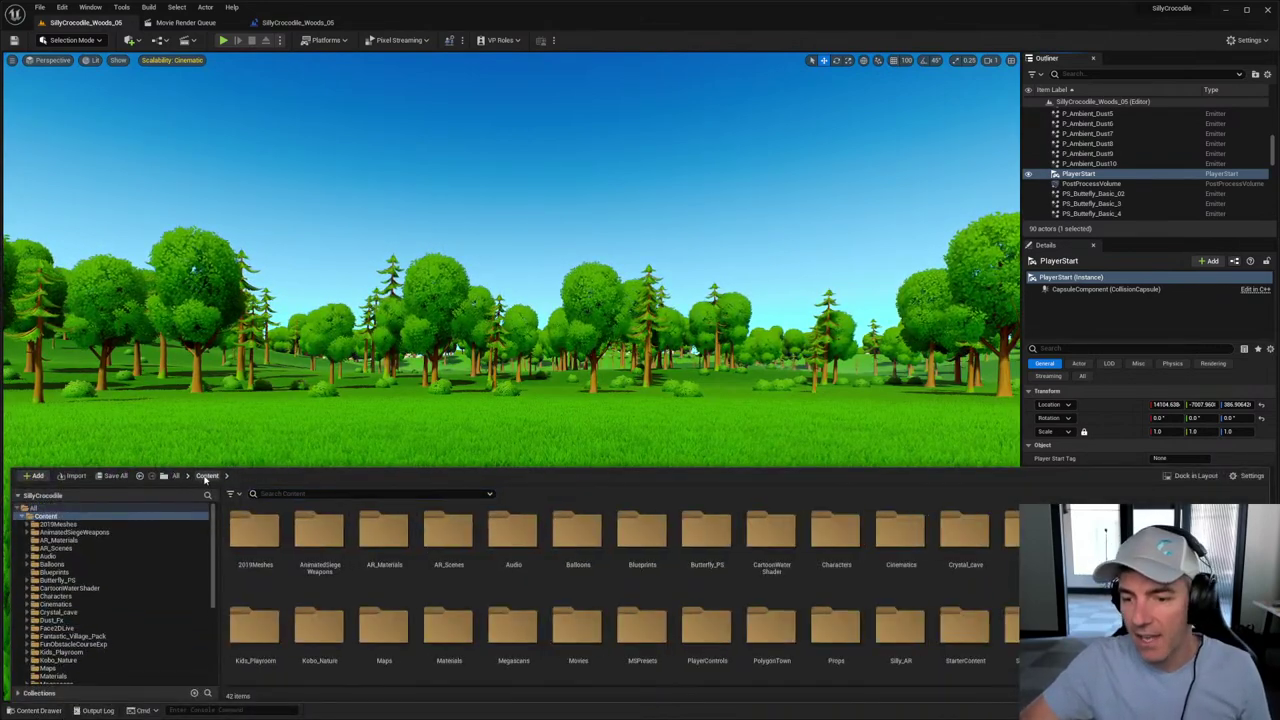
double_click(909, 535)
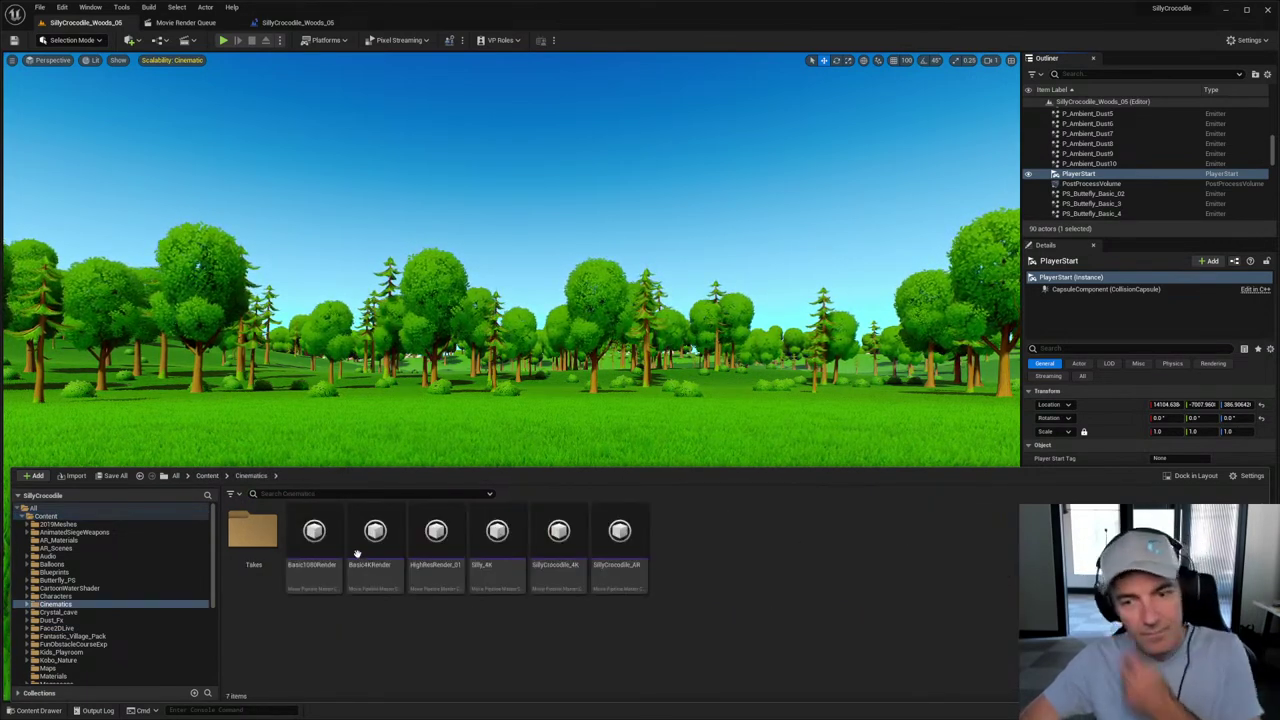
double_click(253, 530)
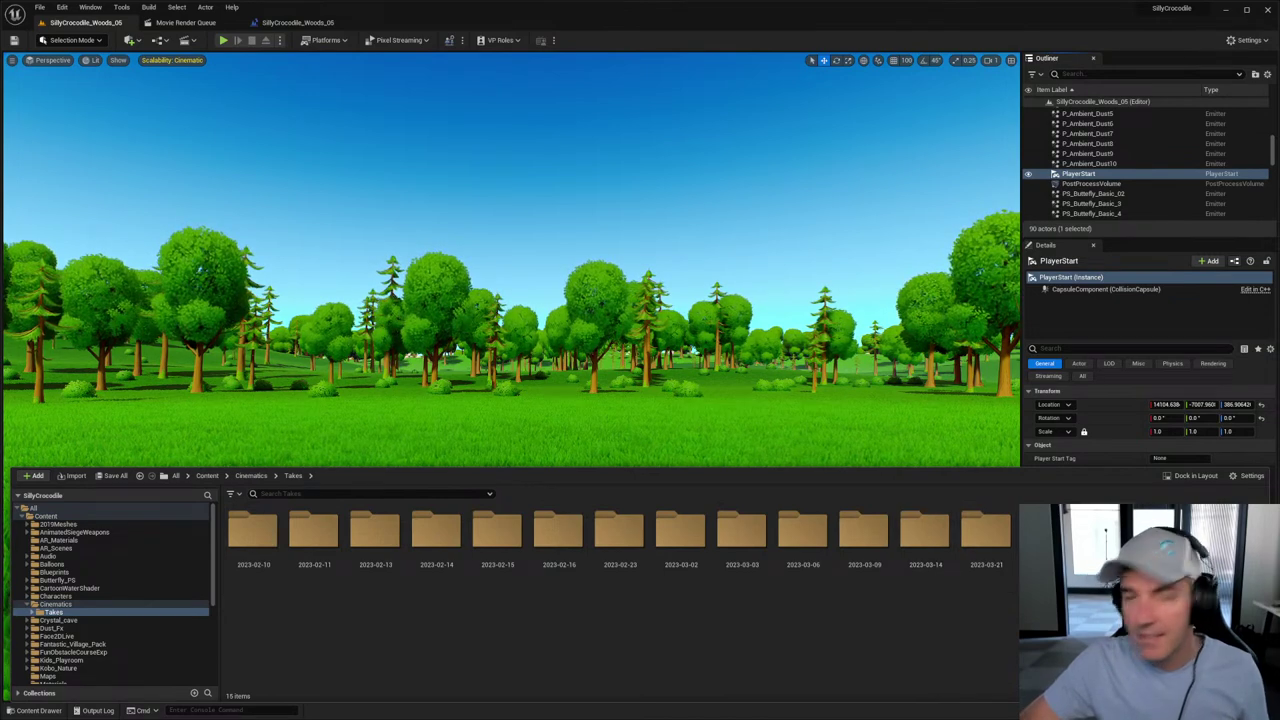
double_click(1108, 530)
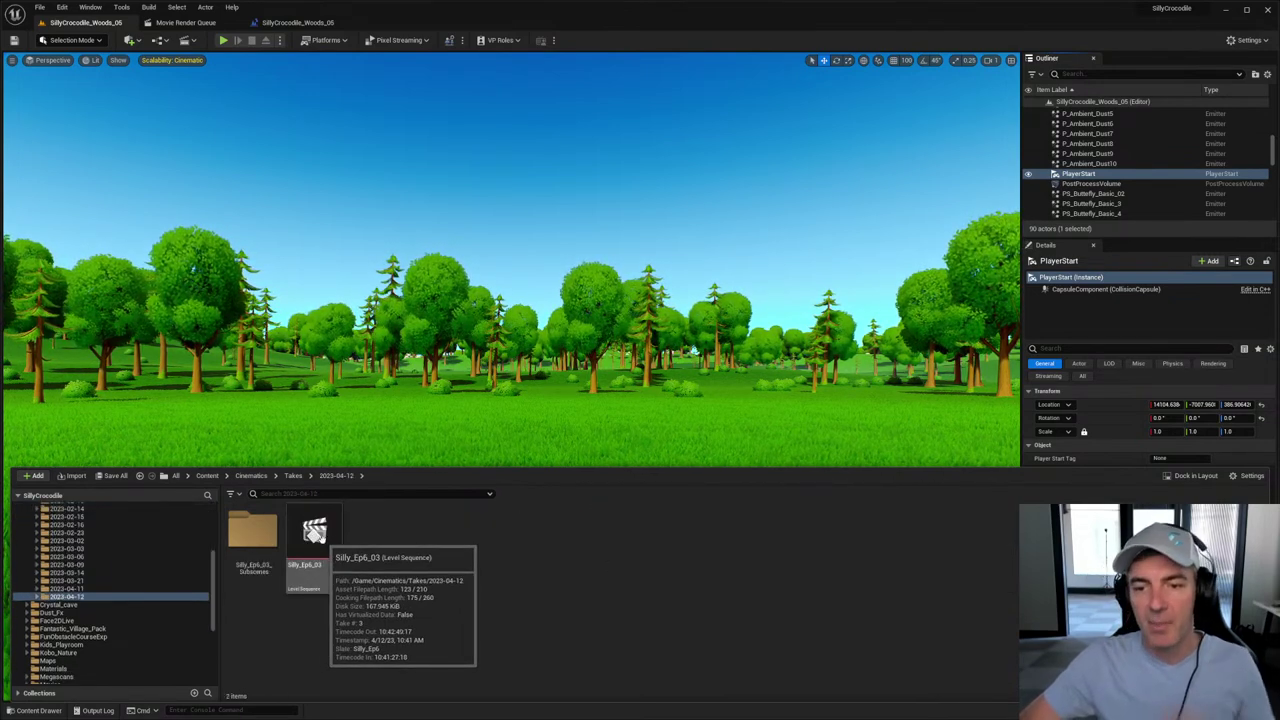
double_click(314, 535)
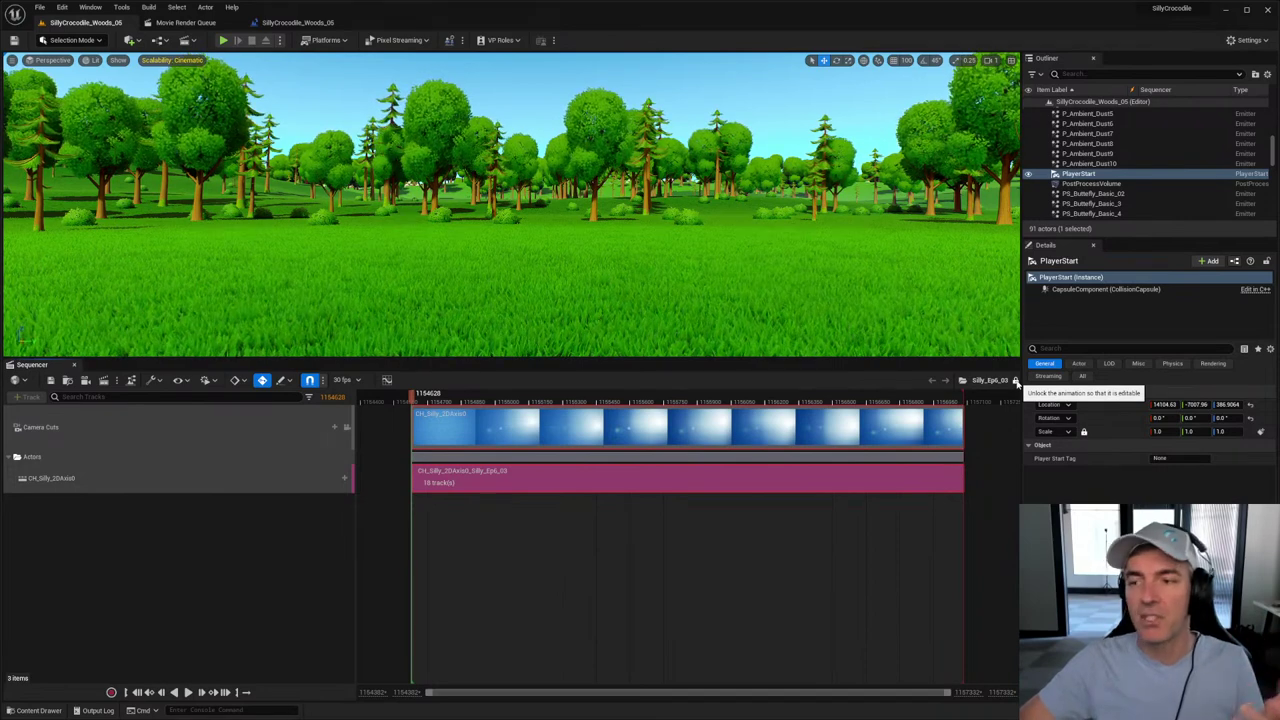
Step: Unlock Silly_Ep6_03, add a cine camera as the camera cut, and test its focal length
left_click(1016, 382)
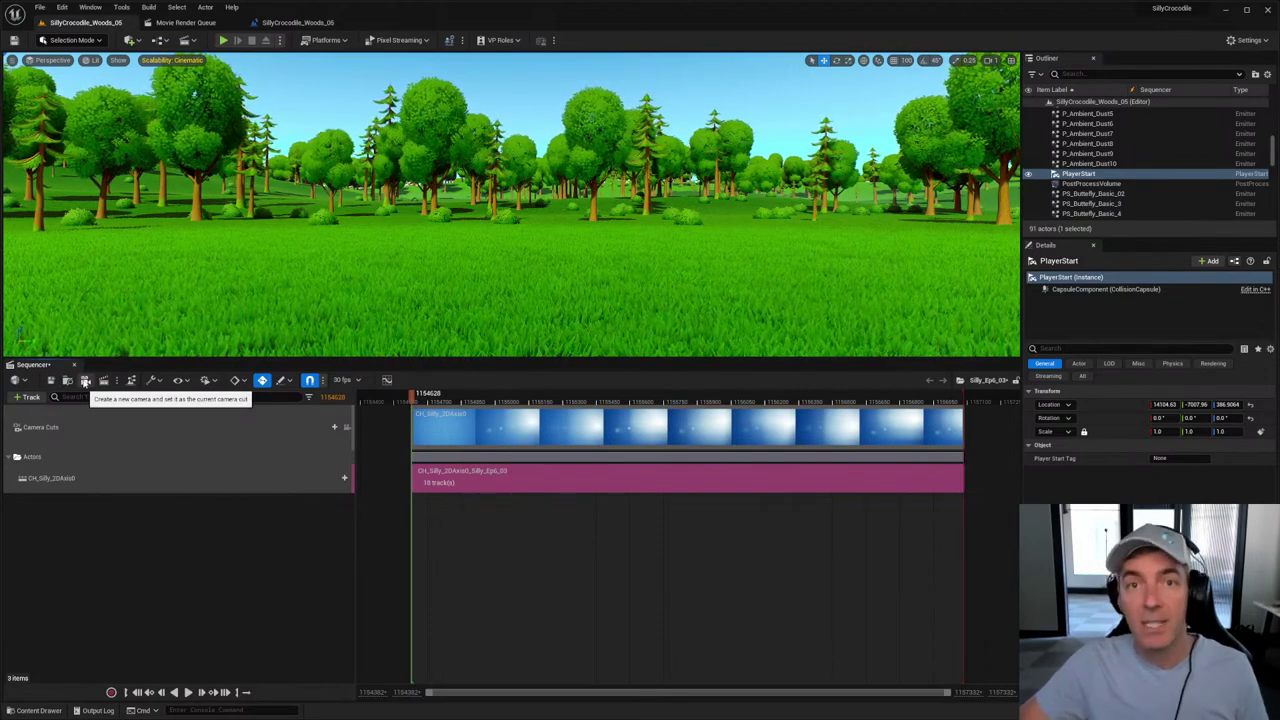
left_click(85, 381)
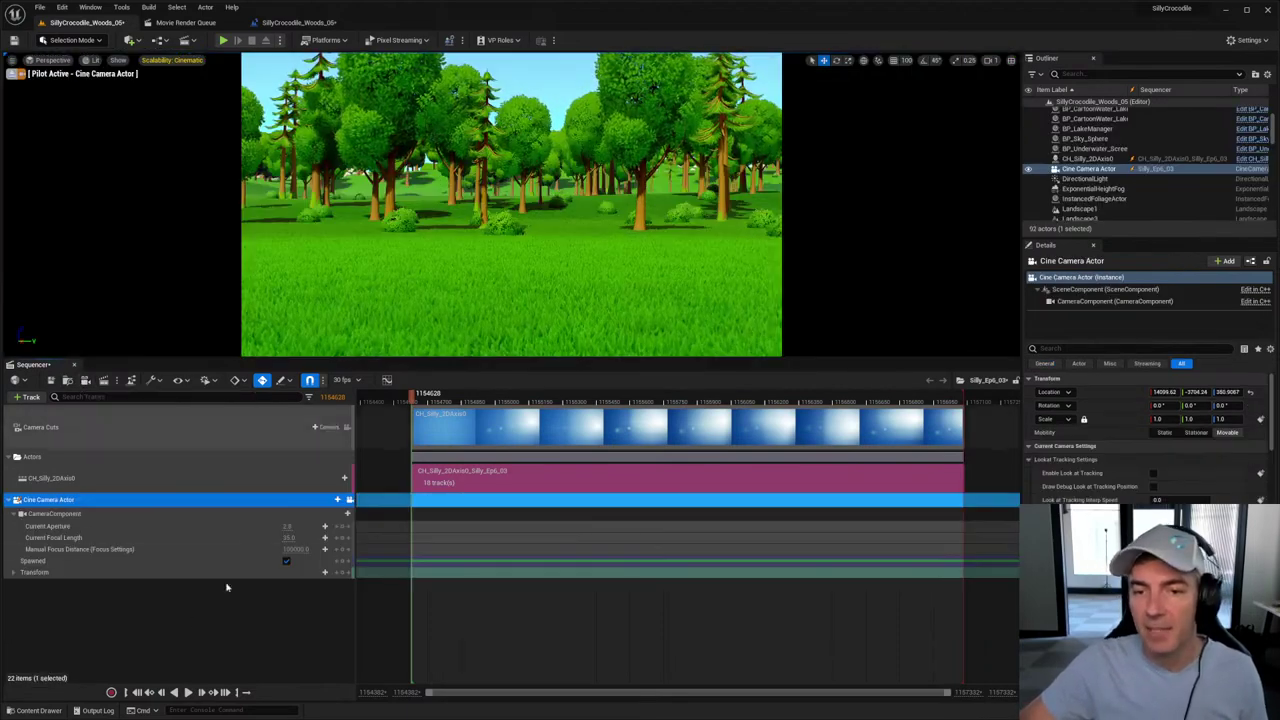
mouse_move(287, 538)
left_mouse_down()
mouse_move(300, 538)
mouse_move(289, 538)
left_mouse_up()
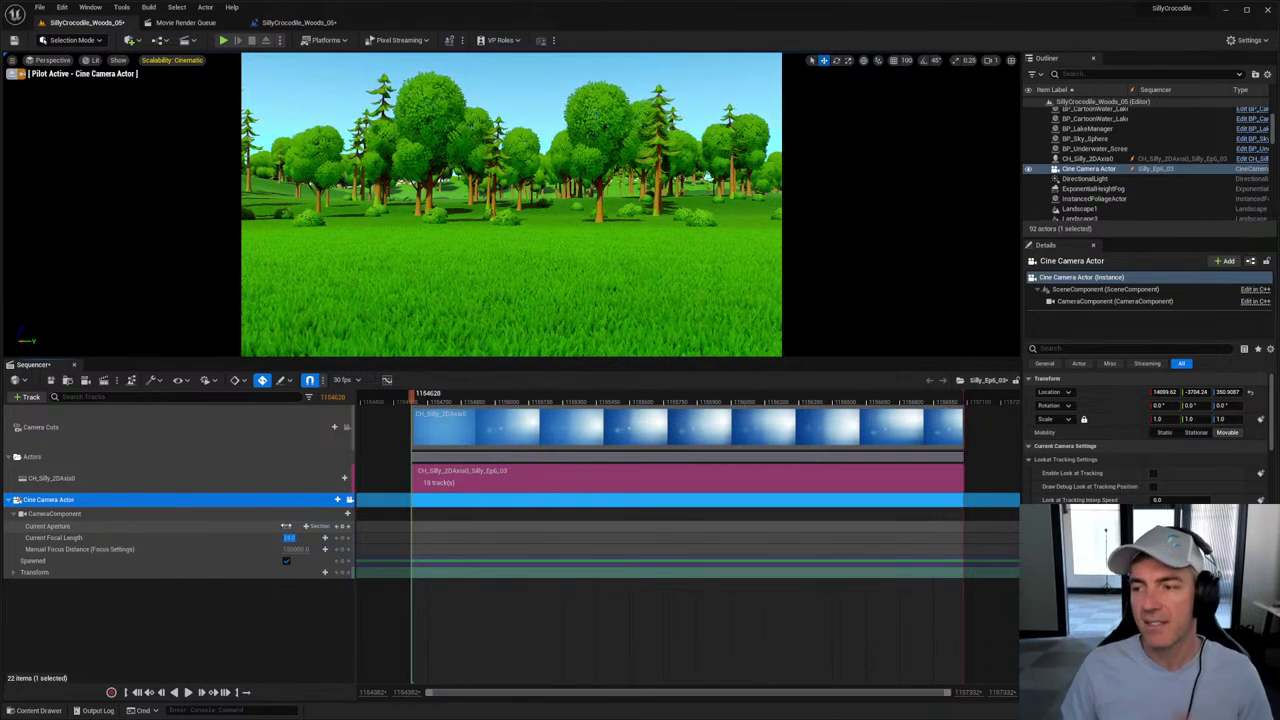
Step: Set focal length 24, move the camera into the forest, set yaw 60, and centre the crocodile
left_click(741, 626)
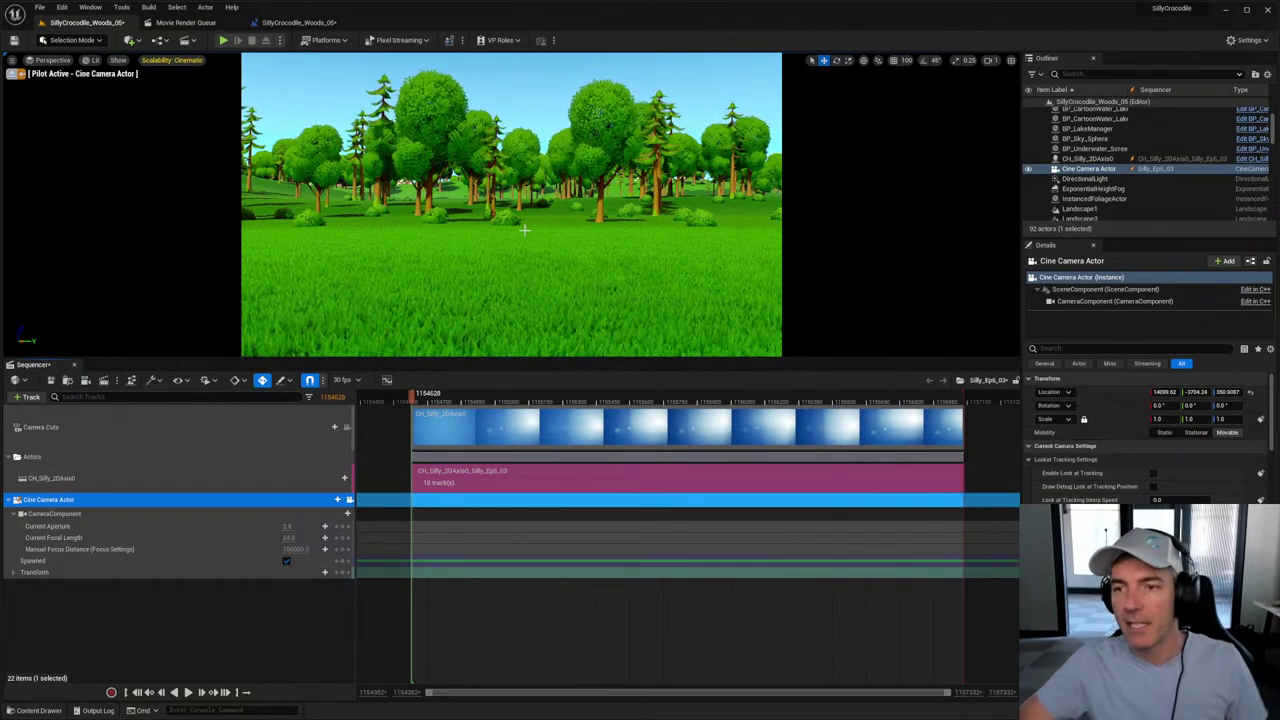
right_click_drag(489, 247, 305, 240)
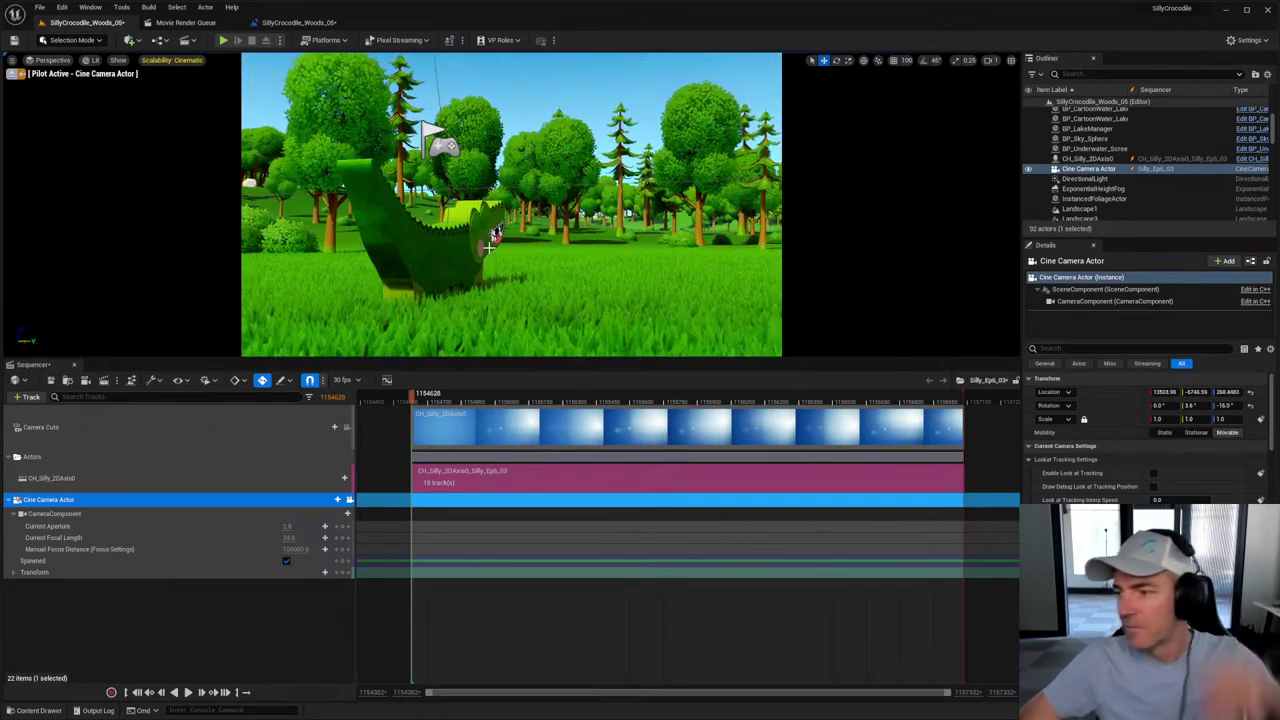
left_click(1232, 405)
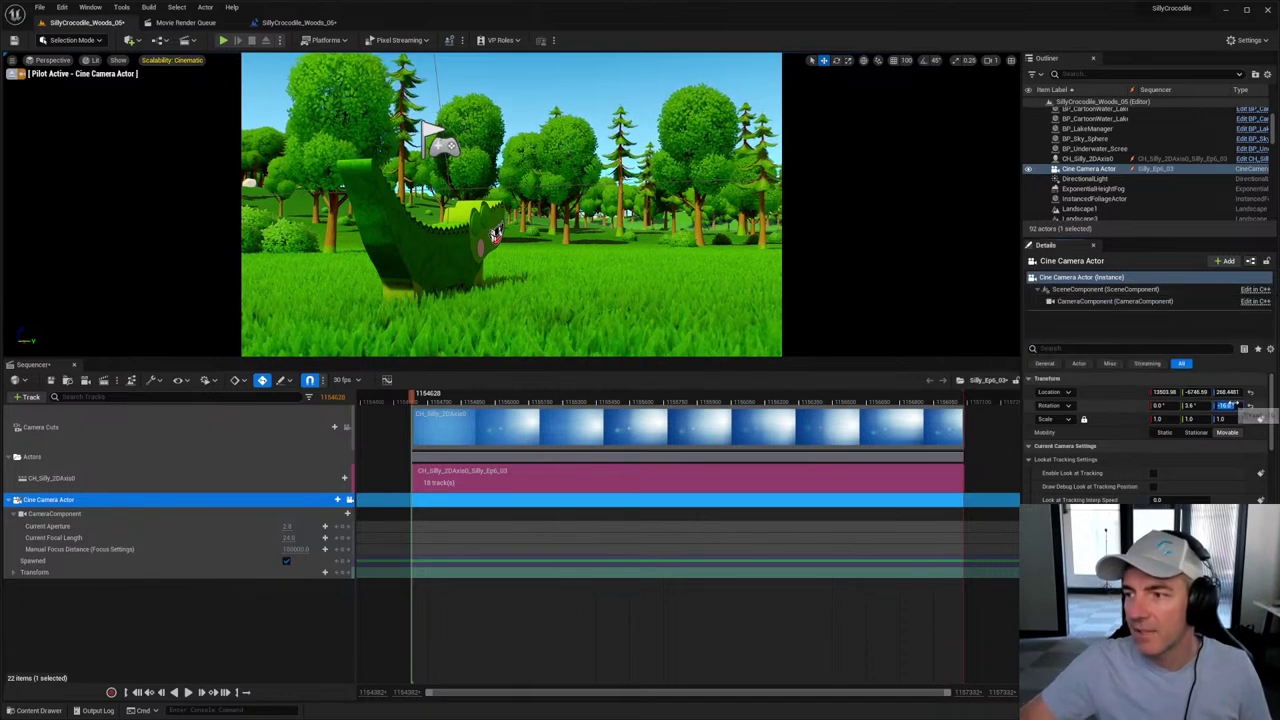
type("60")
key("Return")
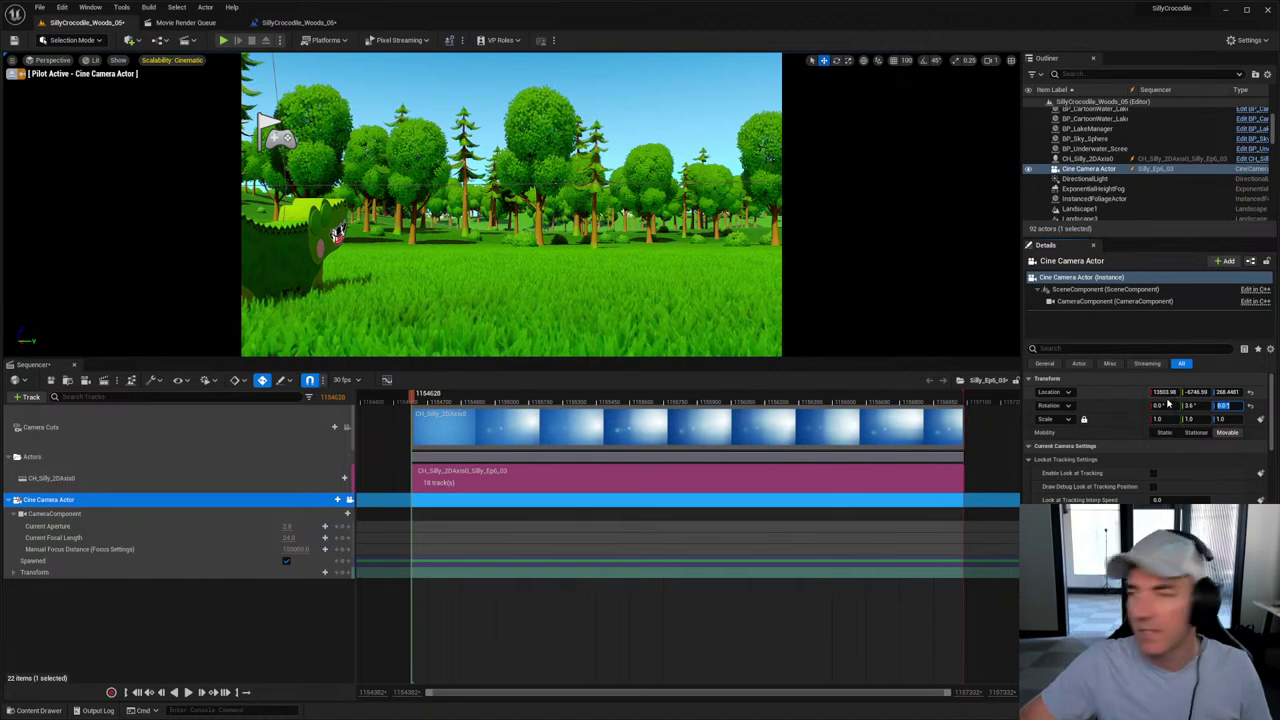
key("Escape")
left_click_drag(1197, 391, 1148, 391)
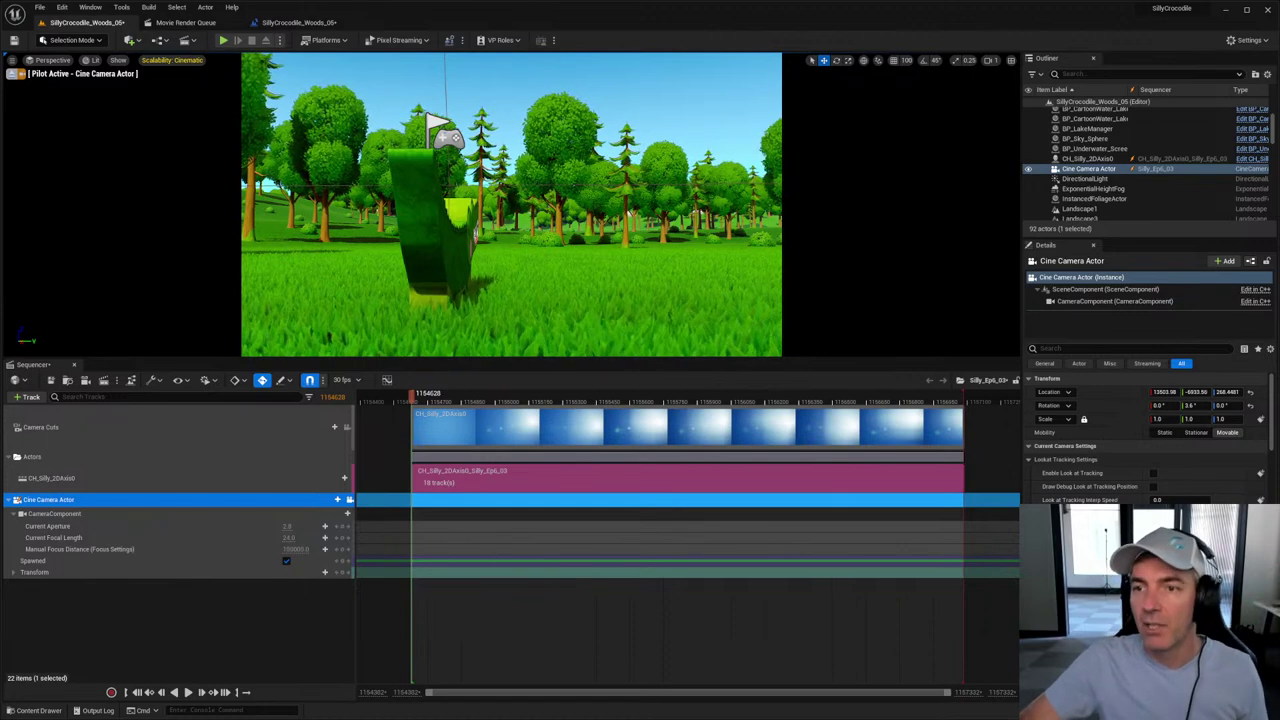
left_click(451, 250)
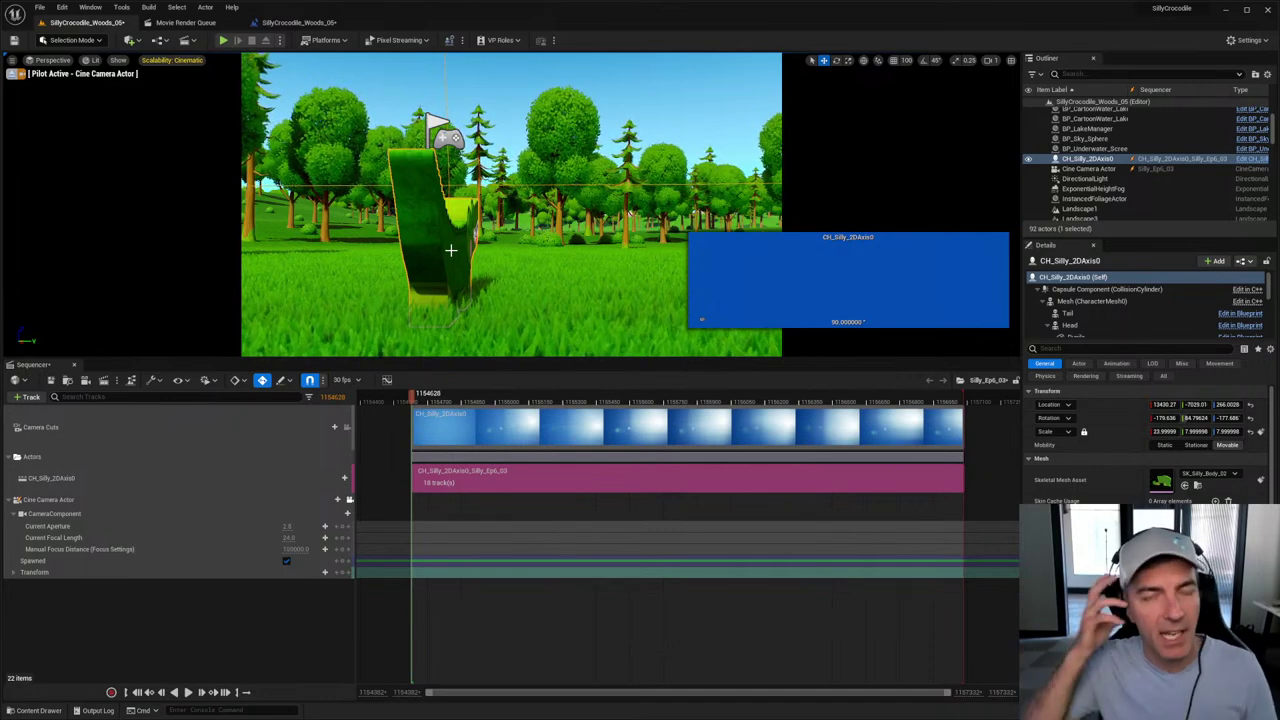
Step: Save the selected sequence content, then open the CH_Silly_2DAxis Blueprint from CH_Silly_2DAxis0
left_click(51, 380)
left_click(29, 479)
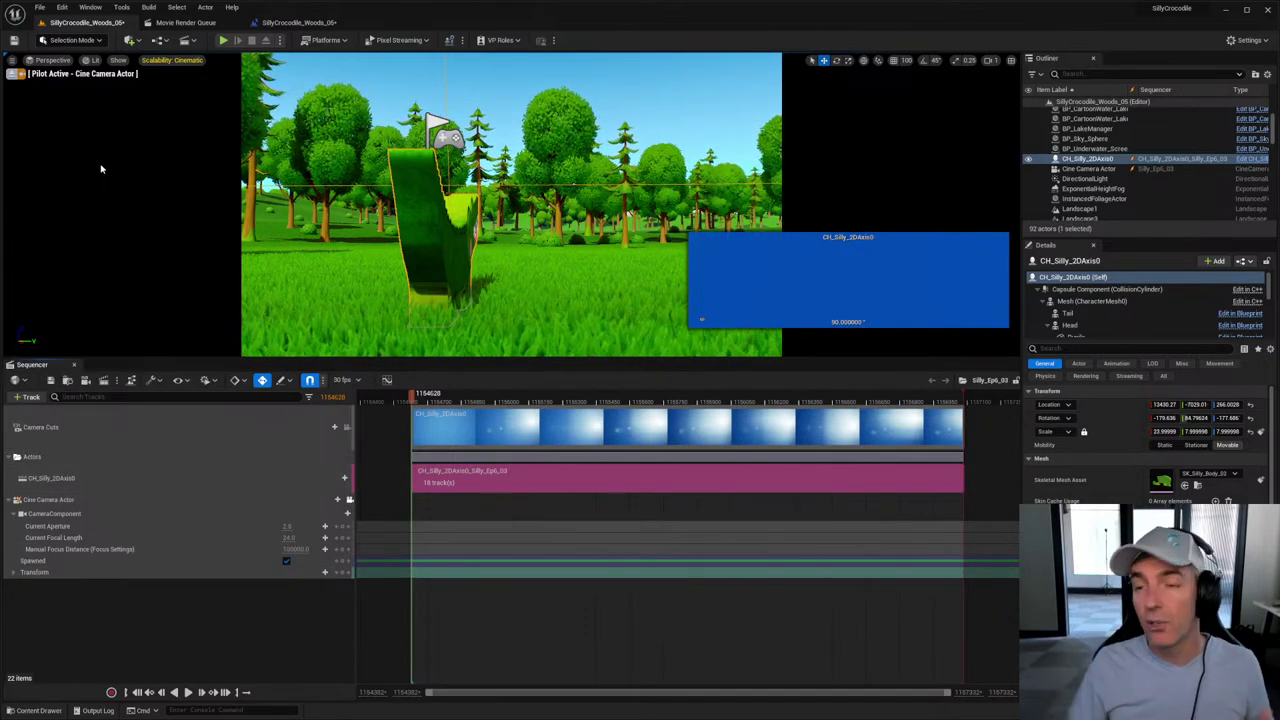
left_click(178, 189)
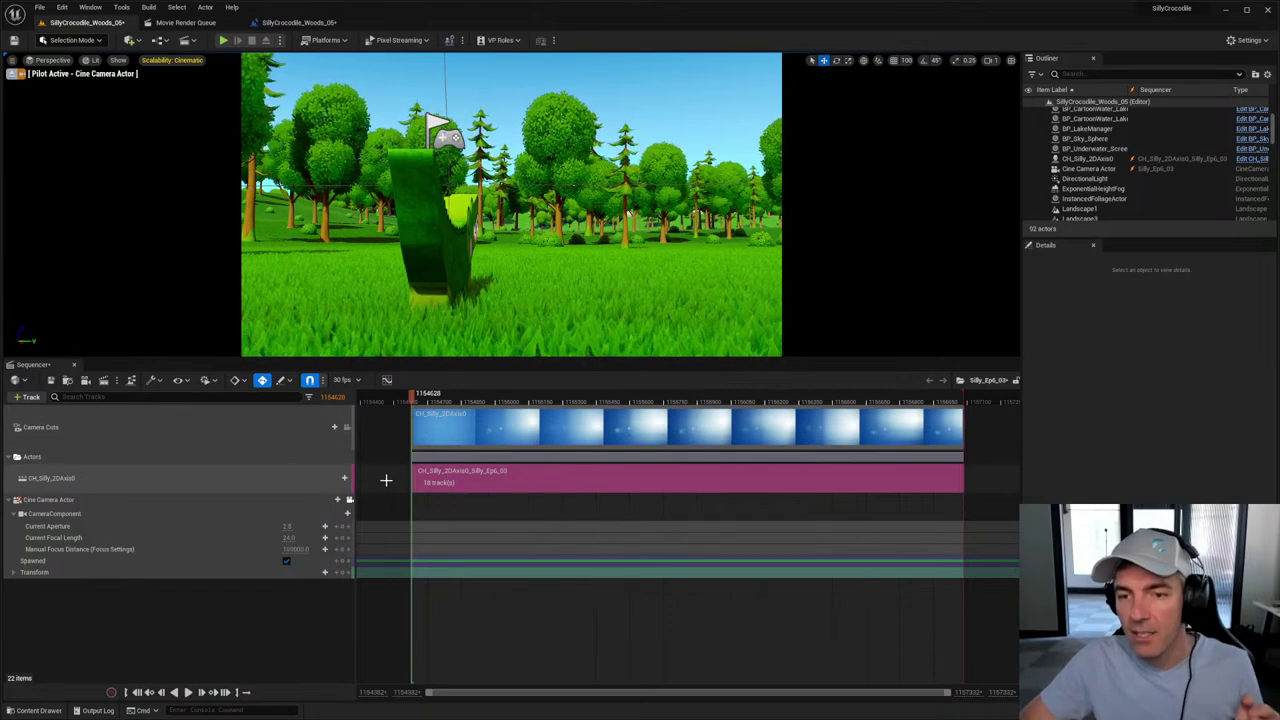
left_click(551, 234)
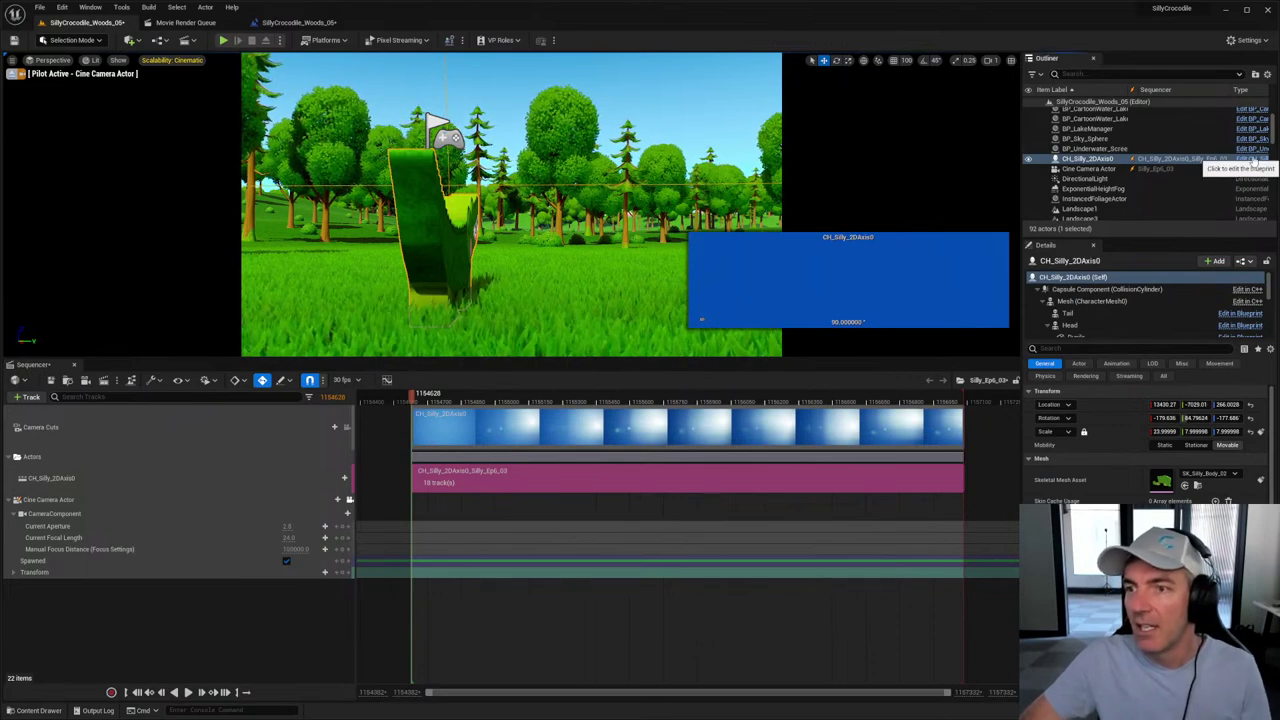
left_click(1200, 158)
Step: Inspect the crocodile's 3D preview, selecting its Mesh, Tail and Head components
scroll(489, 430, "down", 7)
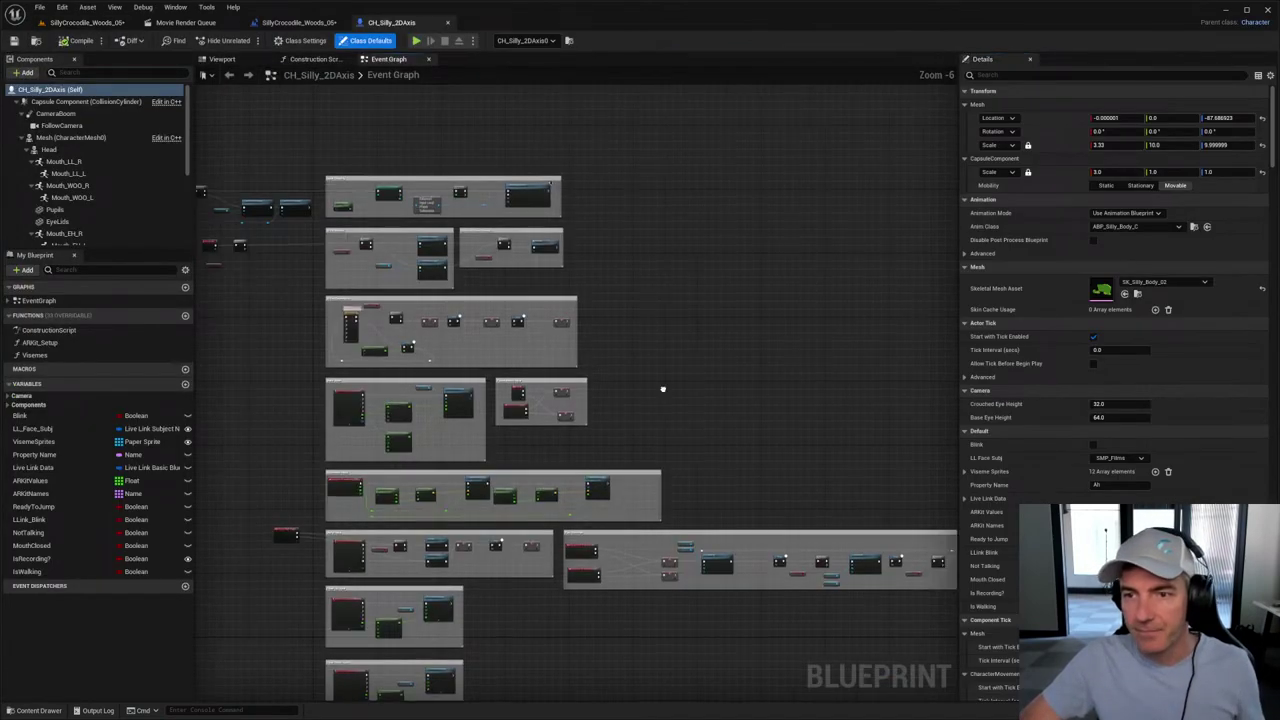
left_click(222, 58)
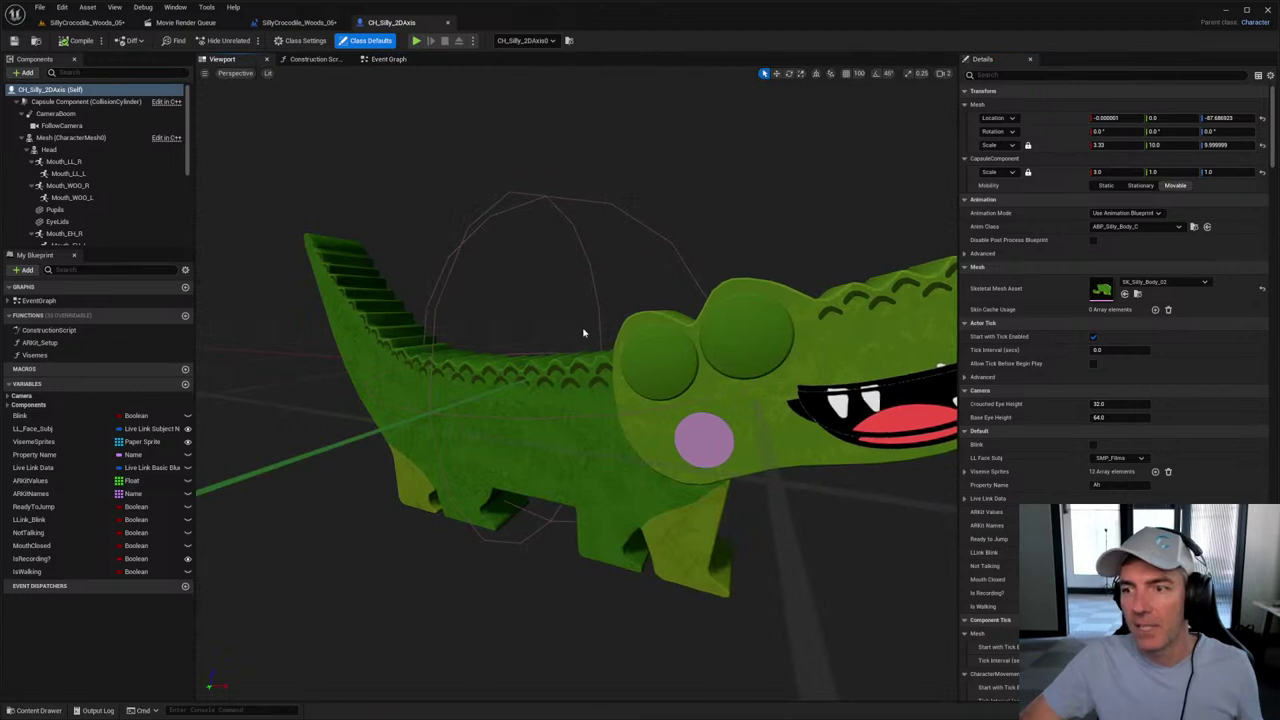
mouse_move(586, 334)
left_mouse_down()
mouse_move(540, 338)
mouse_move(570, 329)
left_mouse_up()
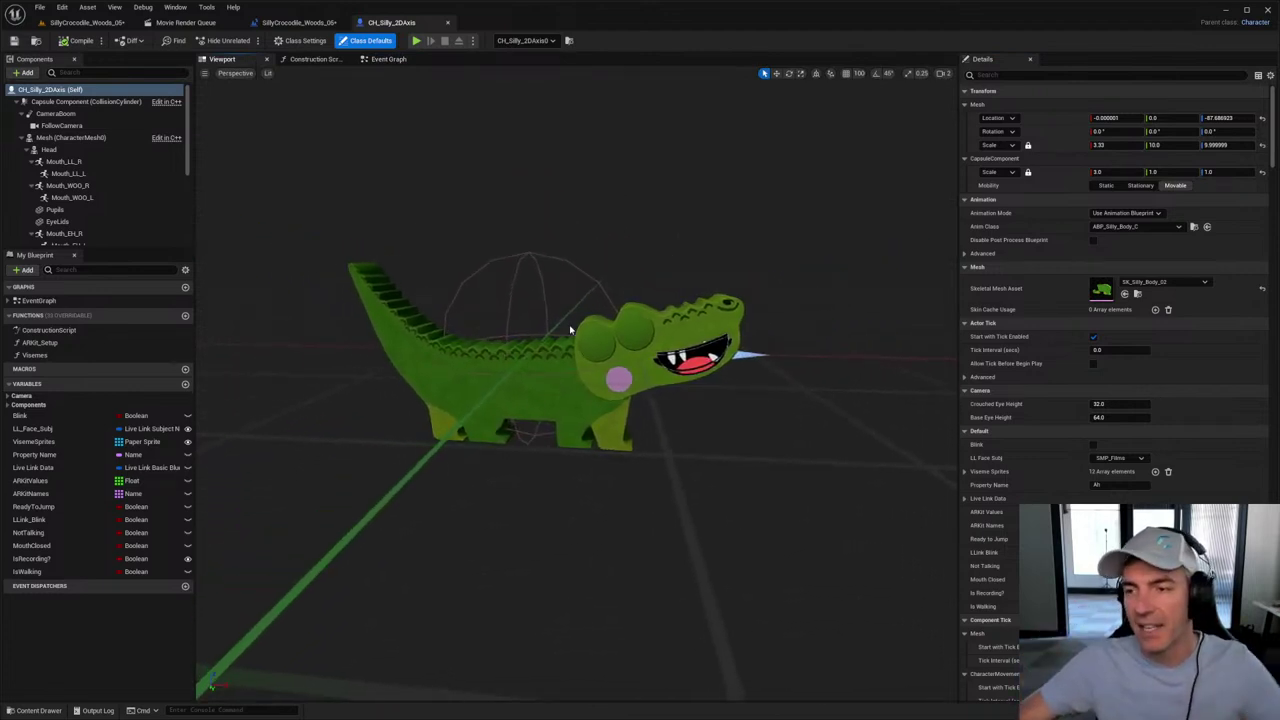
left_click_drag(702, 421, 694, 360)
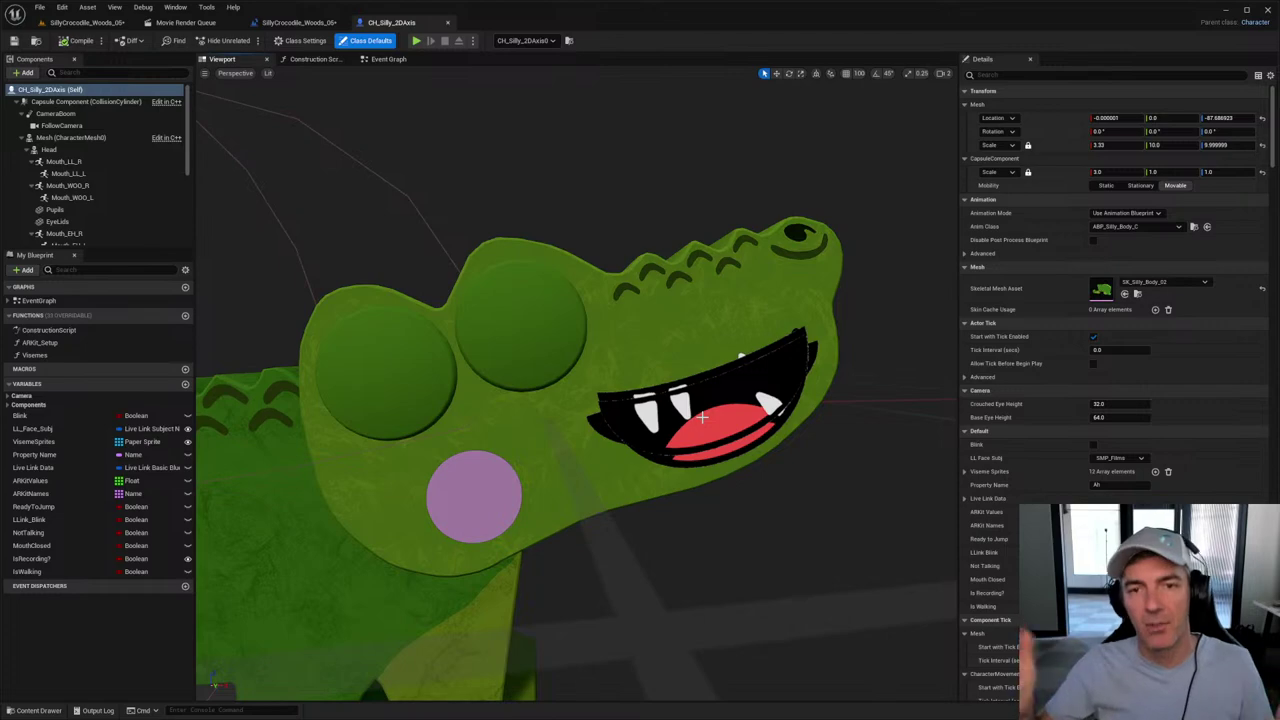
left_click_drag(638, 423, 578, 430)
left_click_drag(615, 453, 615, 453)
left_click(615, 453)
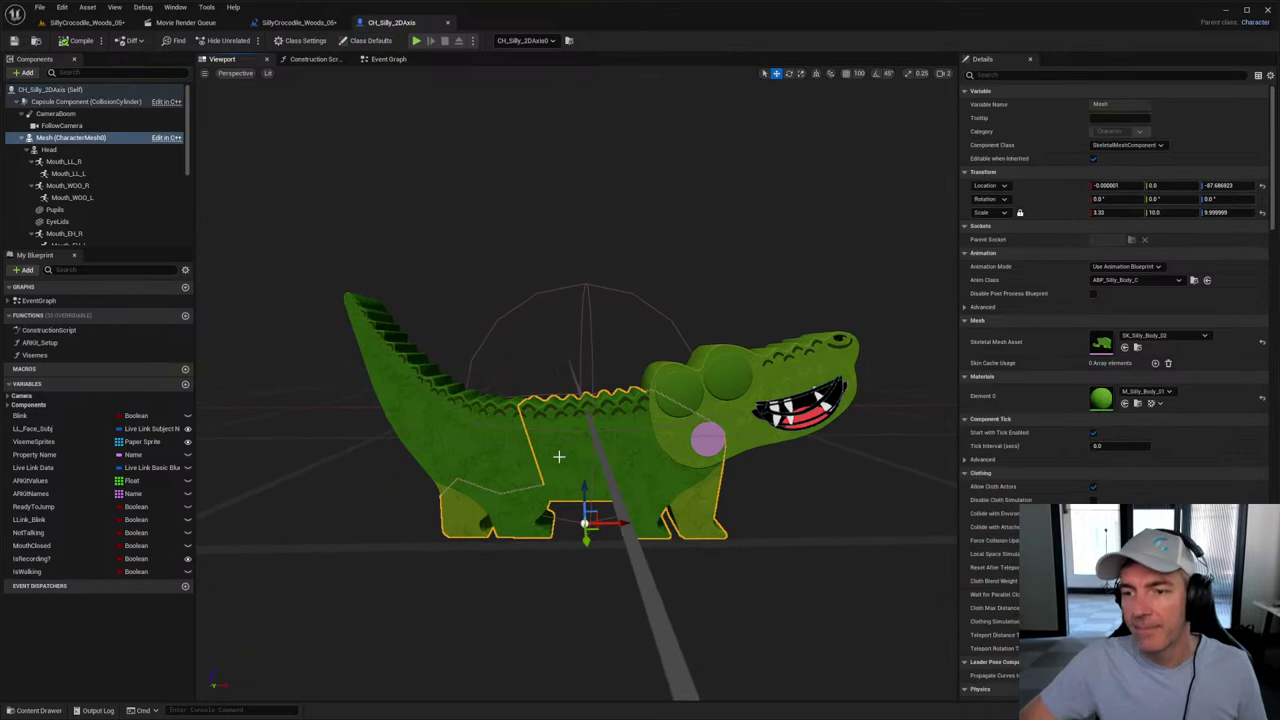
left_click(491, 441)
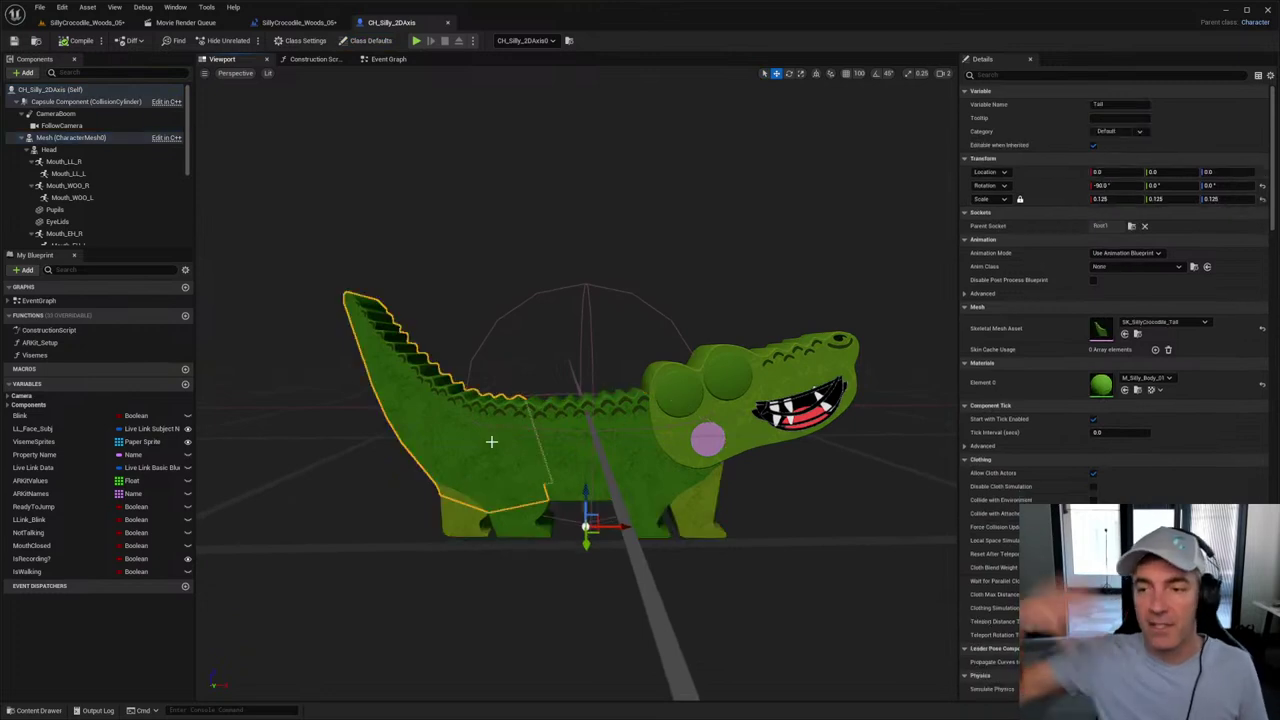
left_click(697, 448)
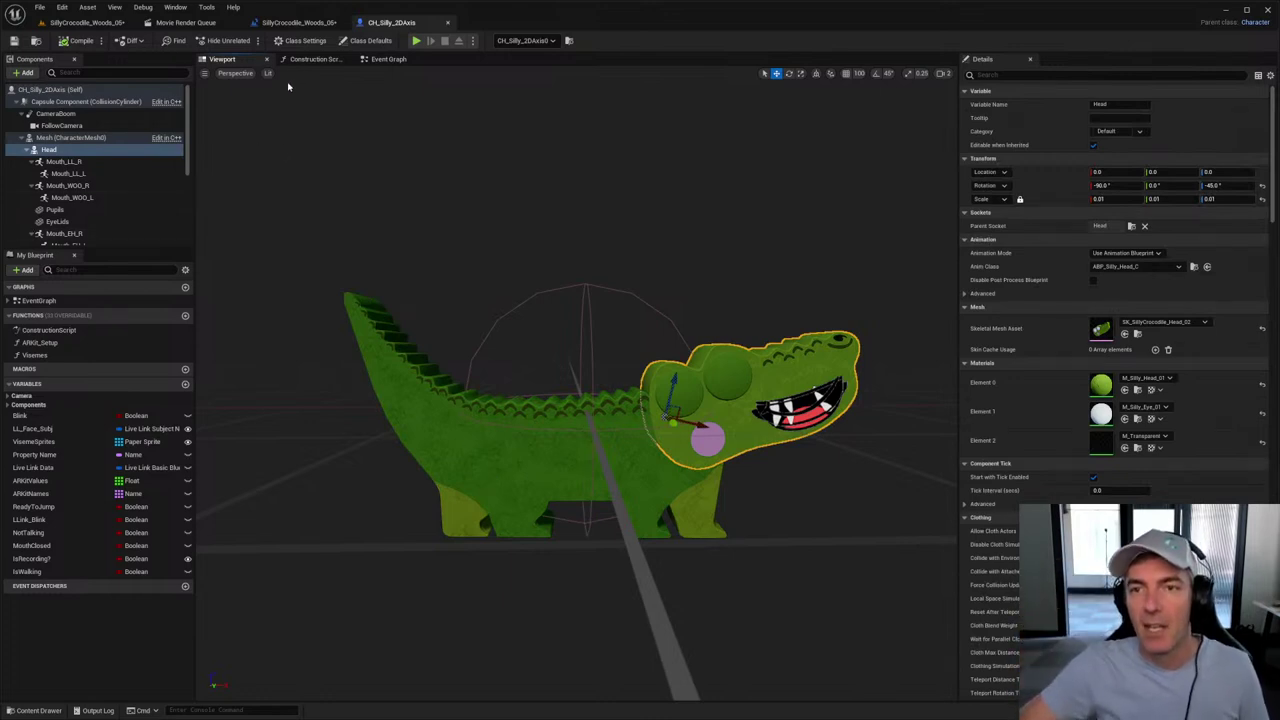
Step: Show the Event Graph's BeginPlay and Event Tick nodes branching on Is Recording?
left_click(388, 59)
right_click_drag(284, 333, 362, 403)
scroll(362, 403, "up", 10)
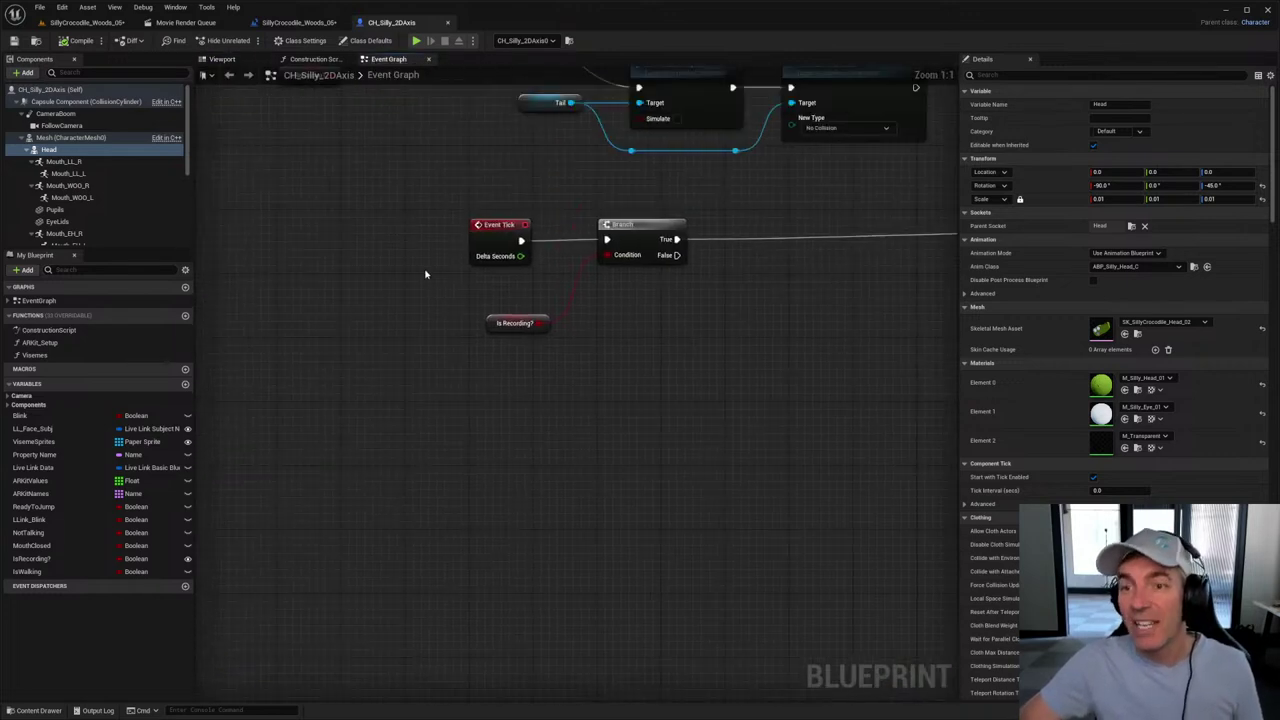
right_click_drag(423, 274, 445, 474)
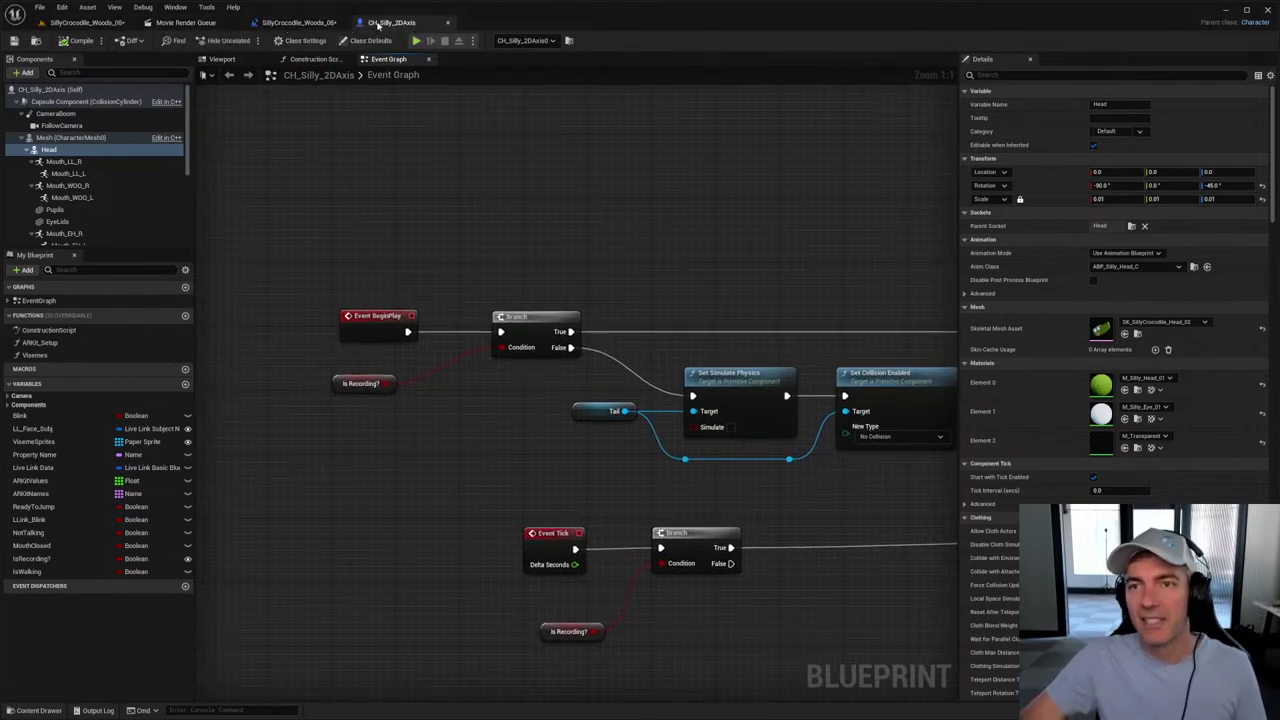
left_click(85, 22)
left_click(298, 22)
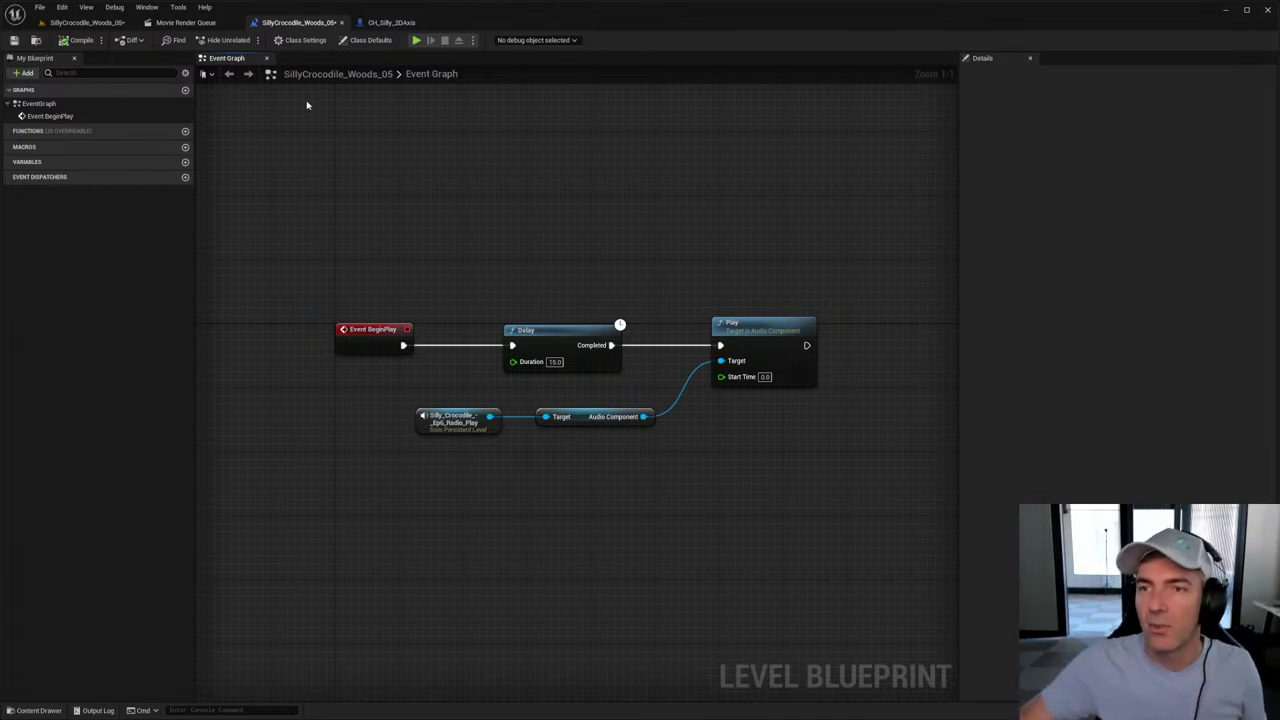
left_click(386, 21)
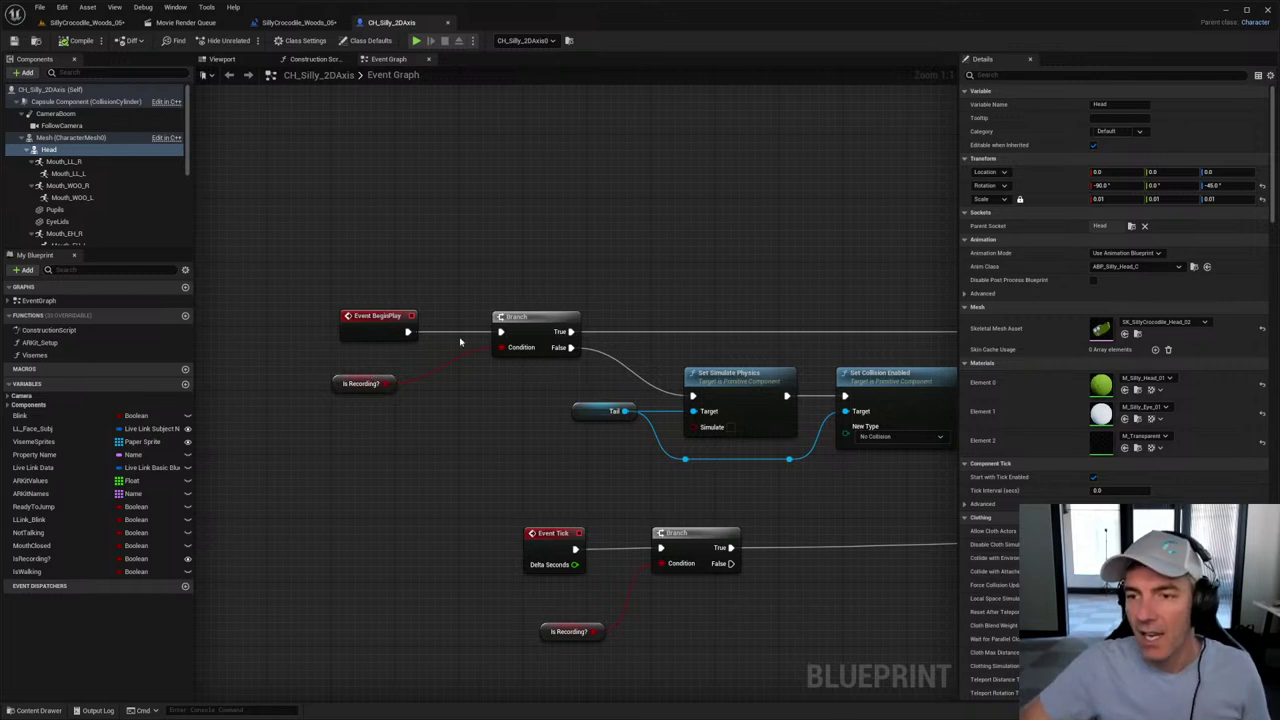
right_click_drag(463, 380, 434, 385)
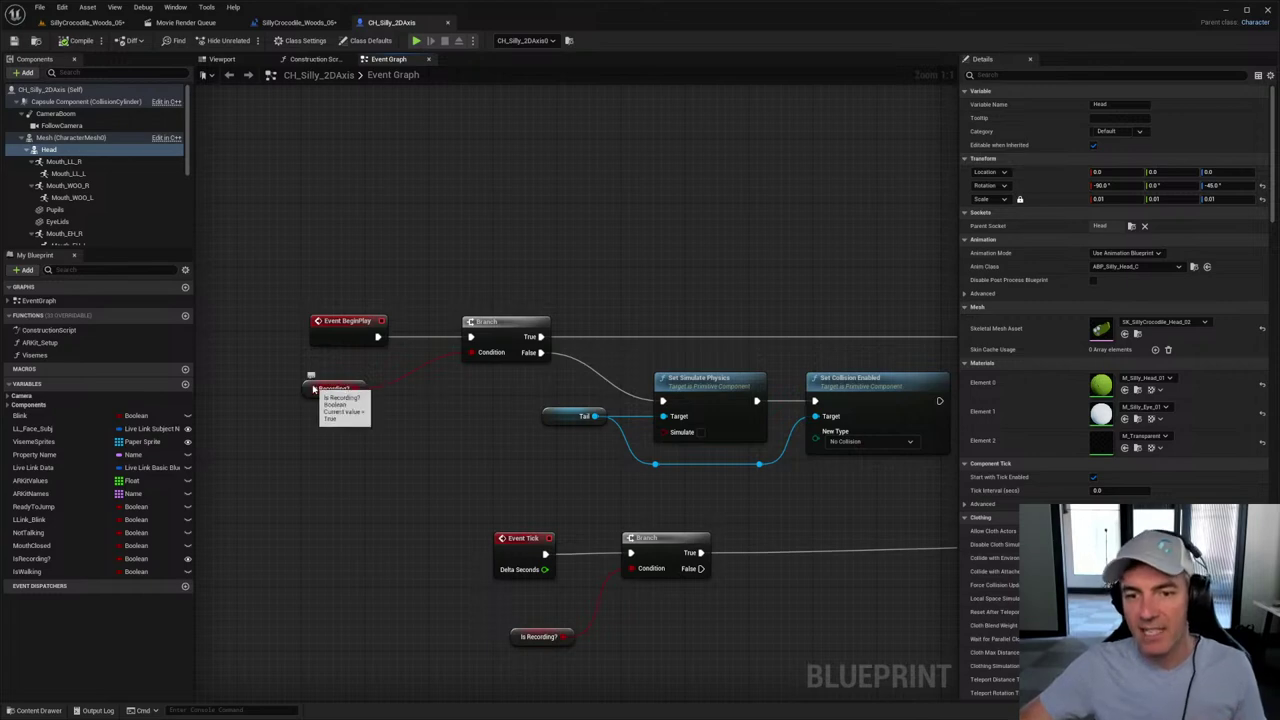
left_click(87, 22)
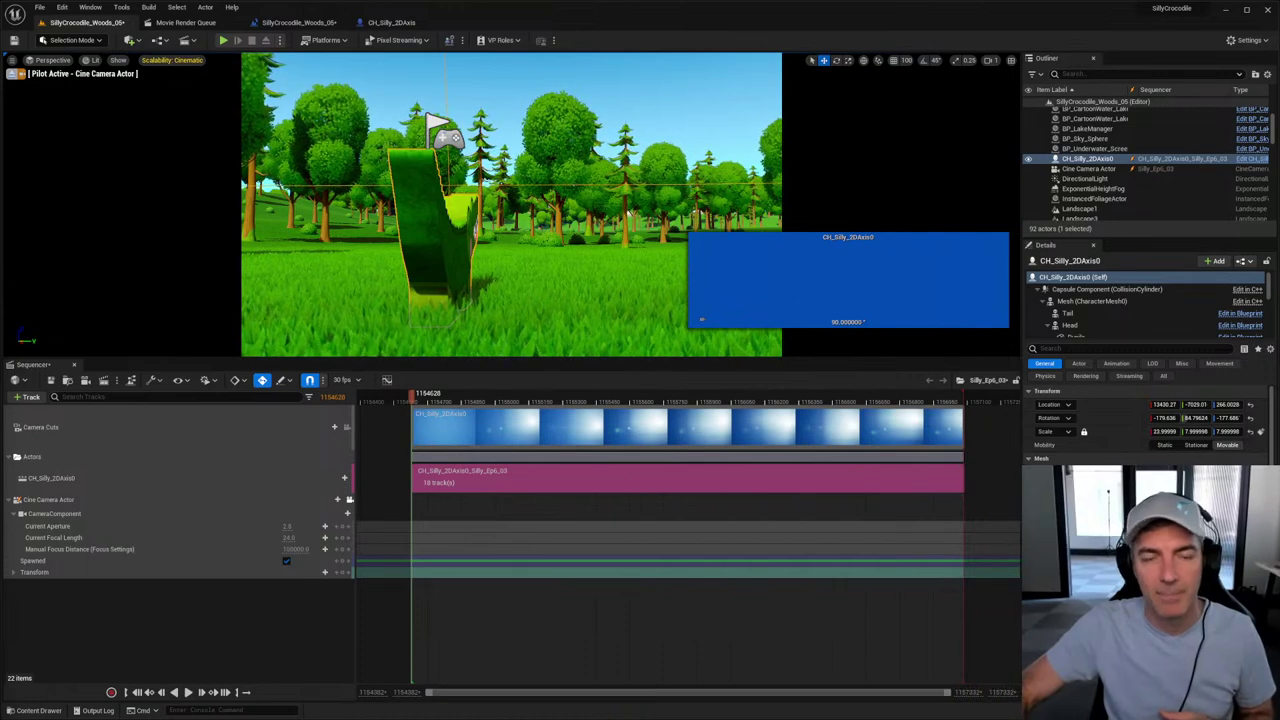
left_click(391, 22)
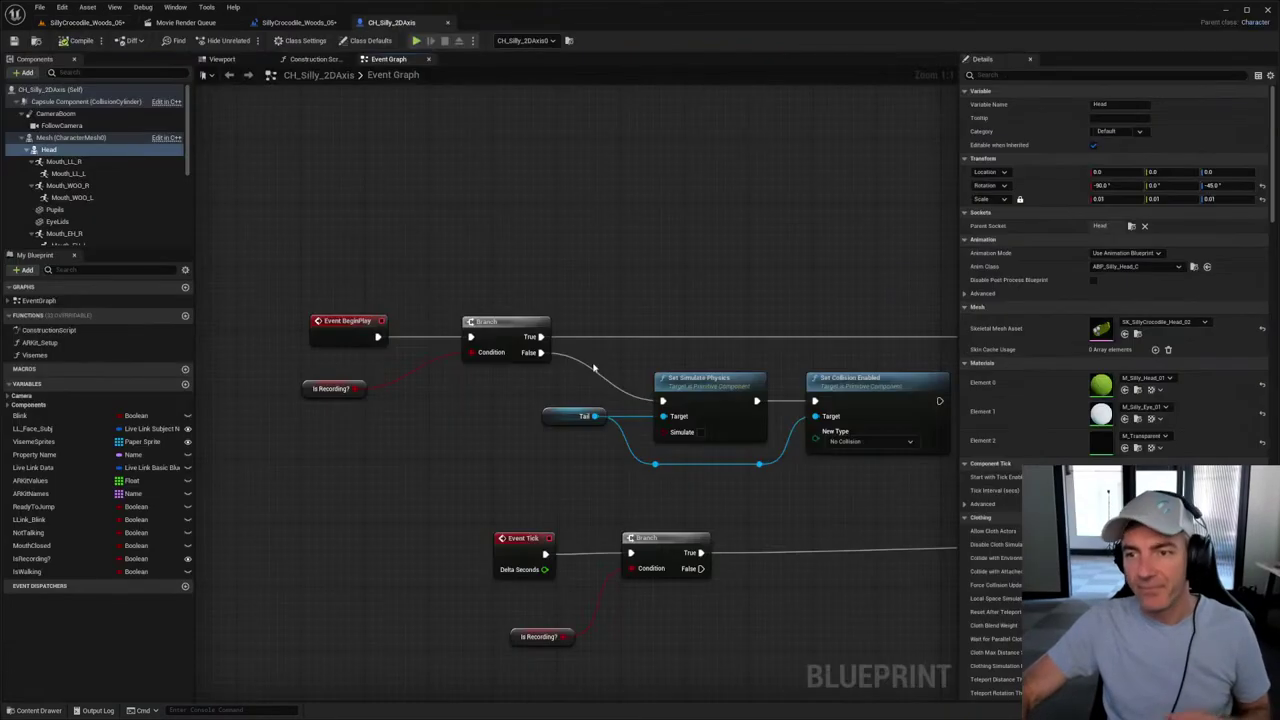
right_click_drag(546, 350, 9, 345)
right_click_drag(617, 345, 519, 341)
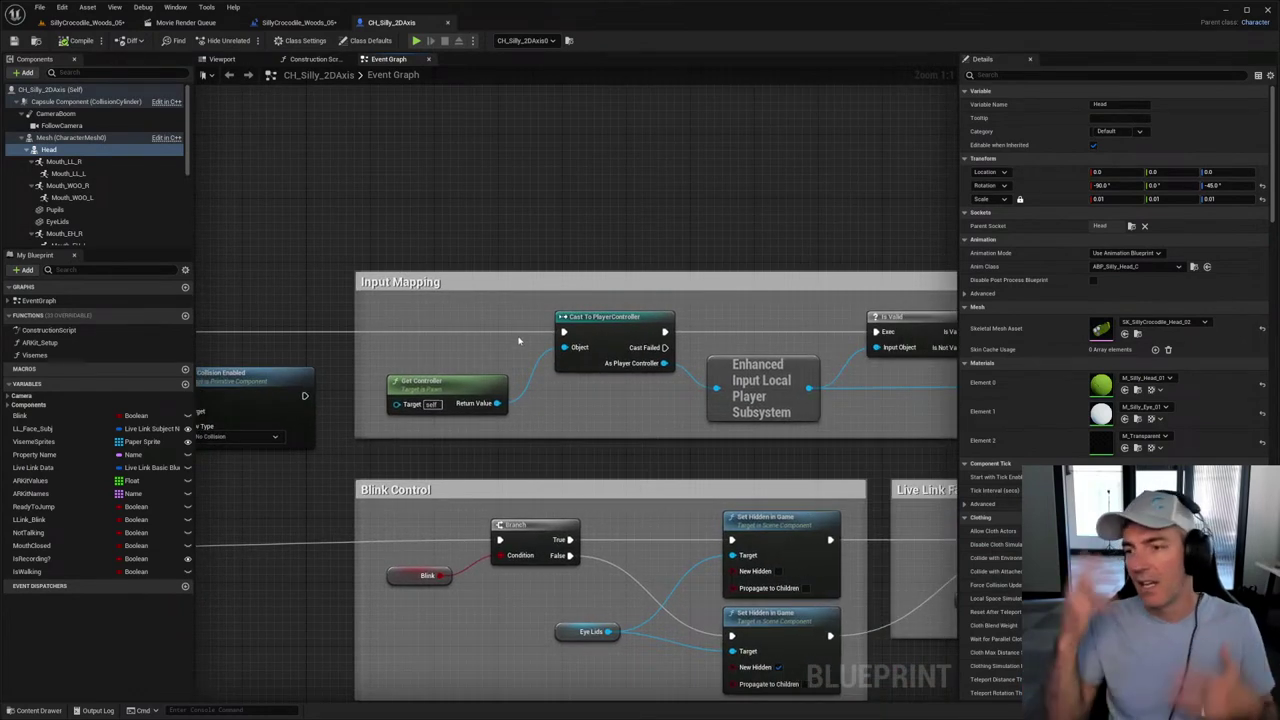
right_click_drag(518, 341, 759, 191)
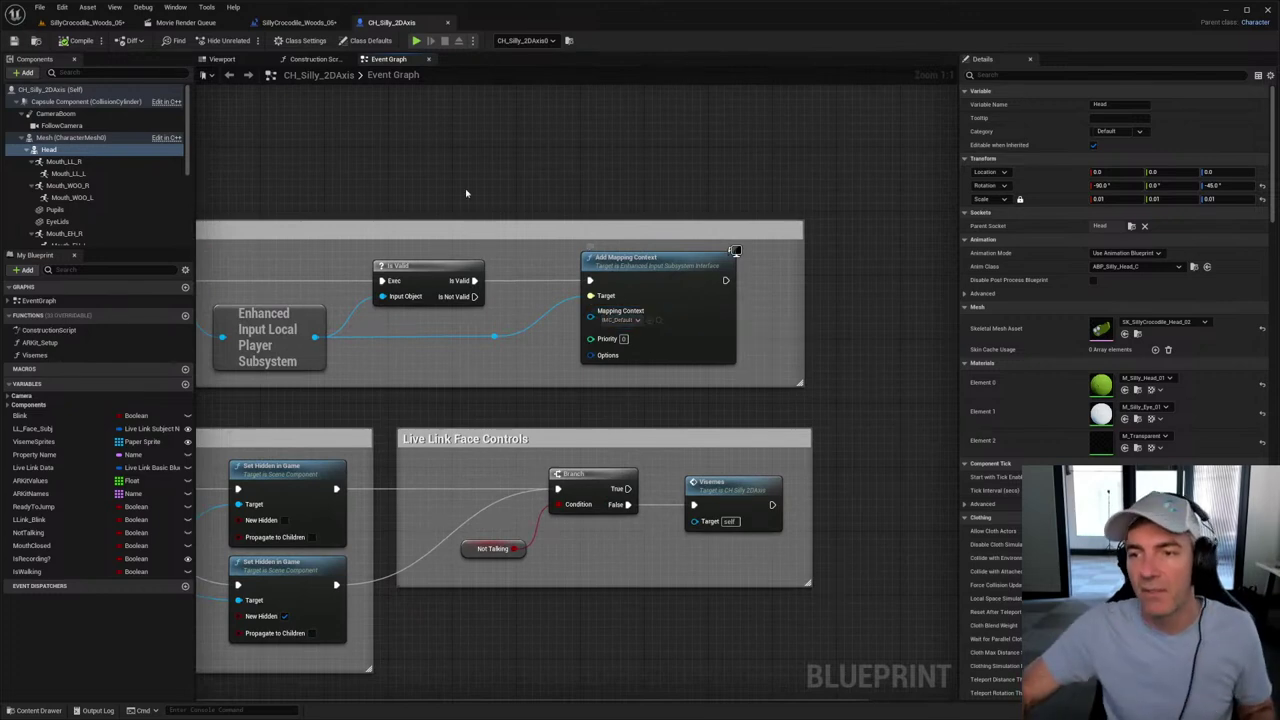
right_click_drag(465, 188, 647, 200)
left_click(220, 196)
right_click_drag(220, 196, 677, 191)
right_click_drag(547, 325, 434, 323)
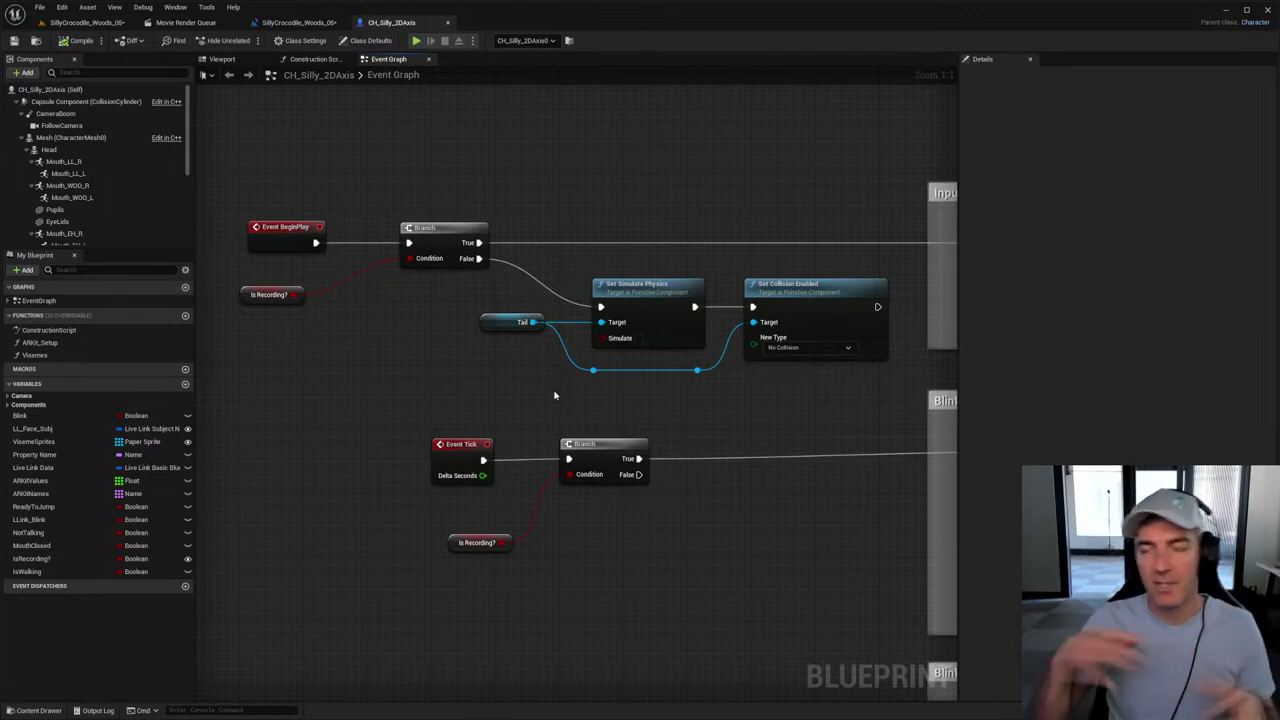
right_click_drag(554, 395, 524, 377)
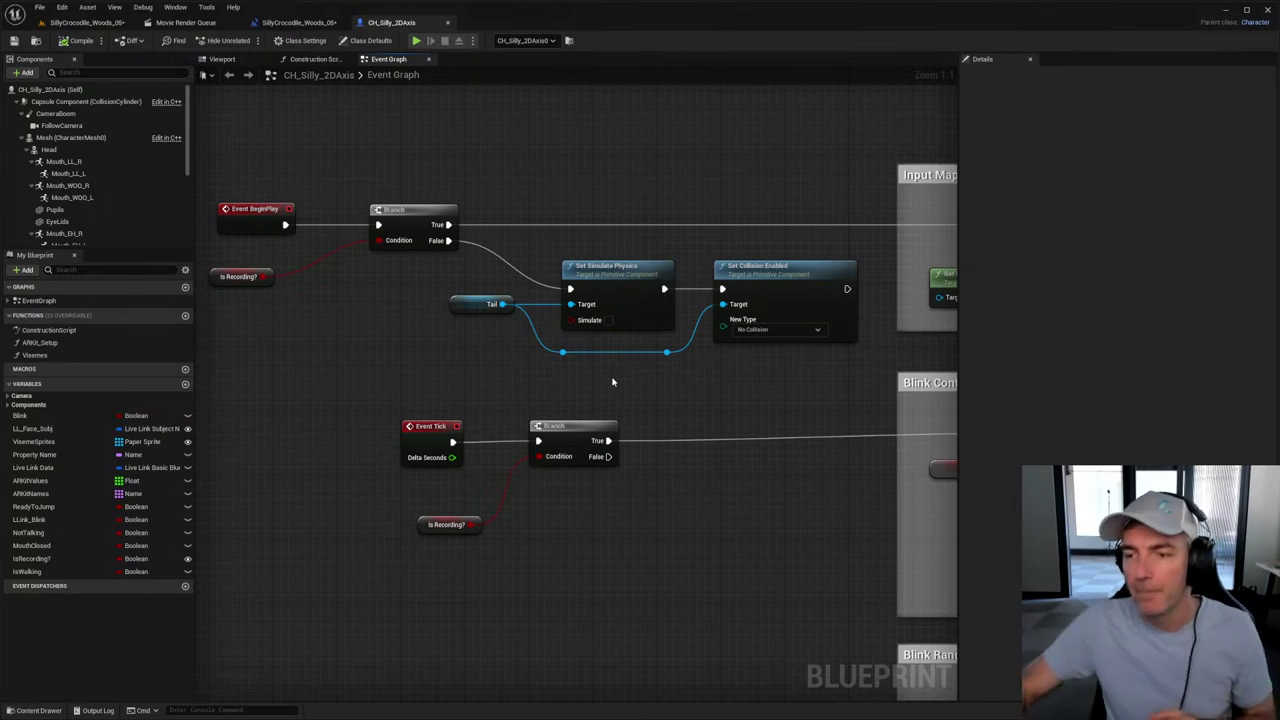
right_click_drag(644, 404, 494, 270)
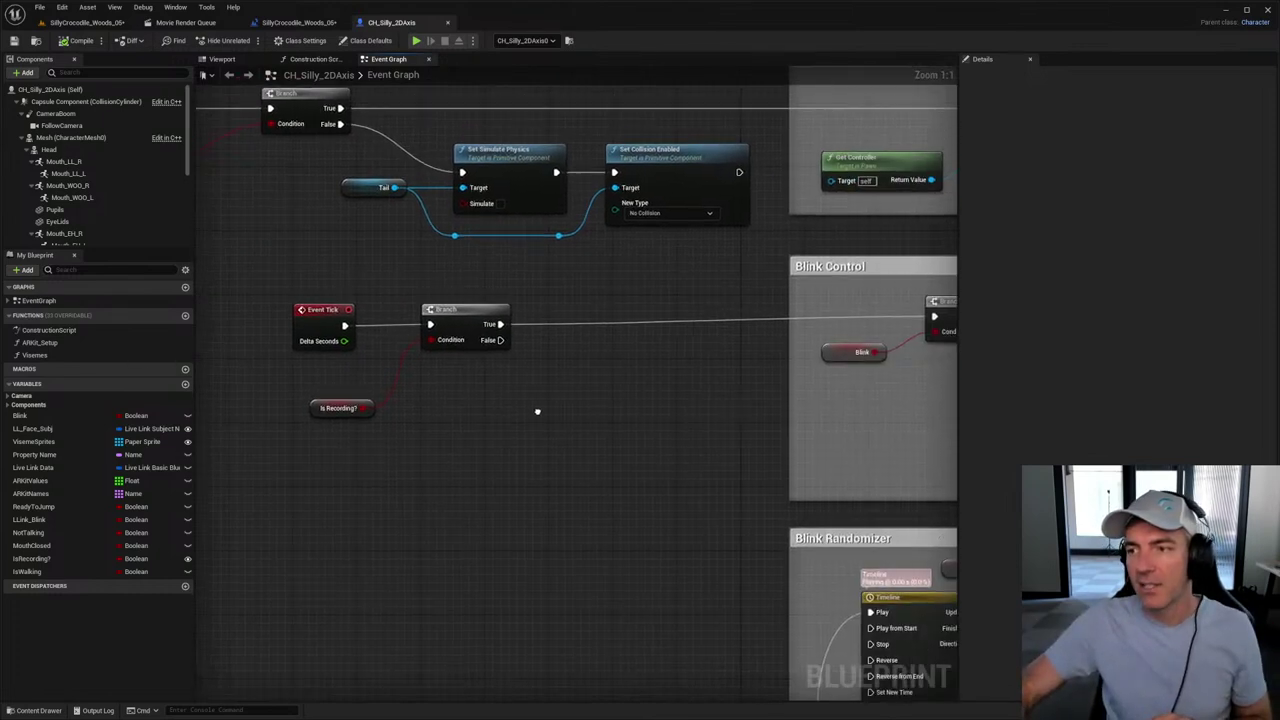
right_click_drag(293, 396, 433, 400)
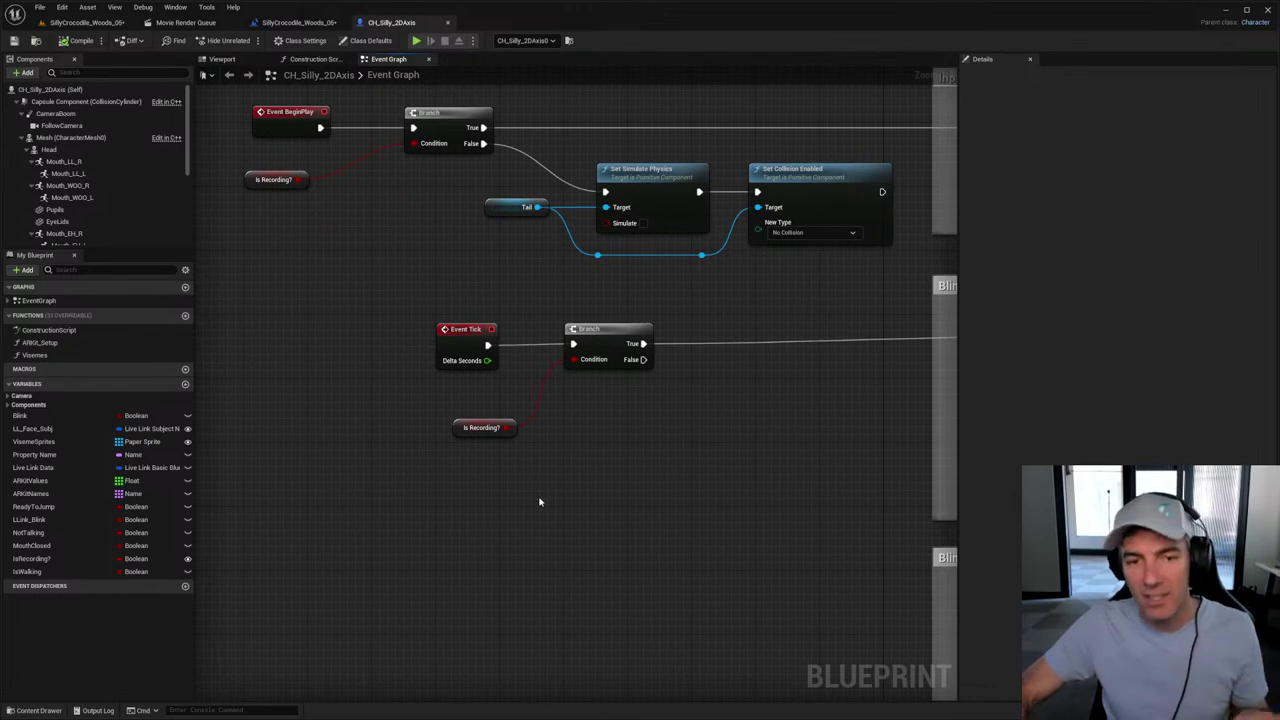
right_click_drag(617, 453, 524, 476)
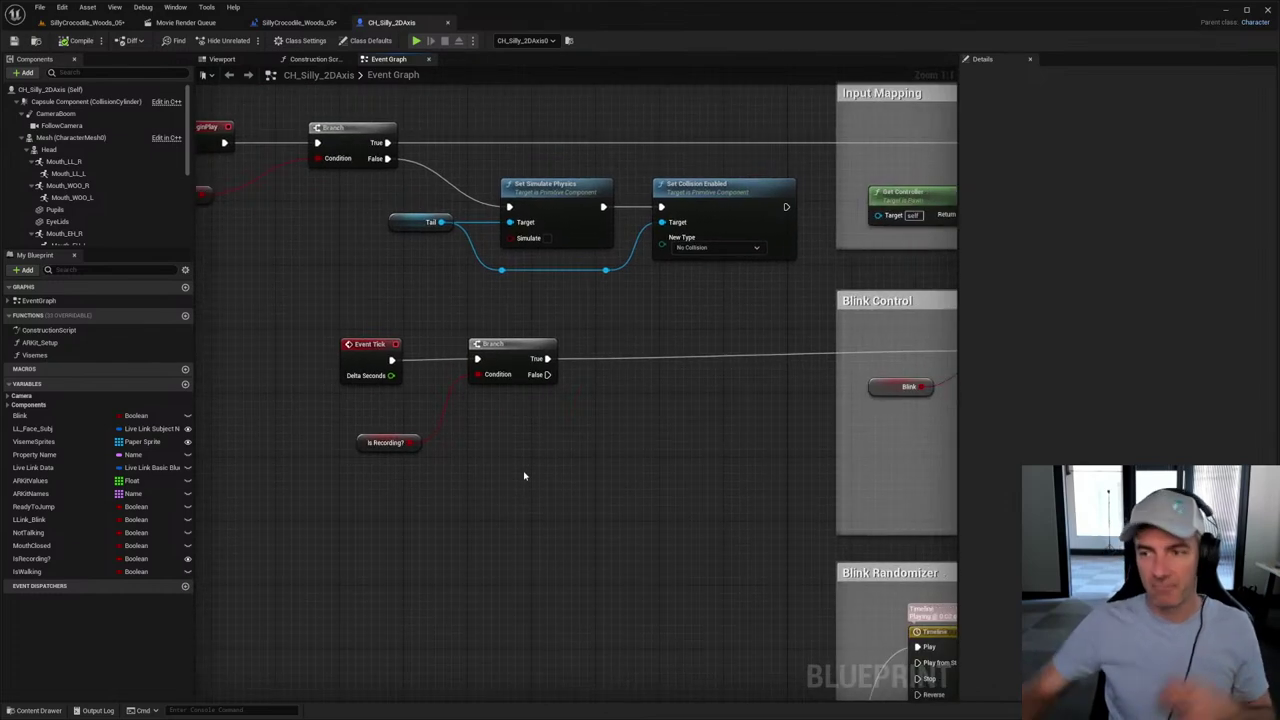
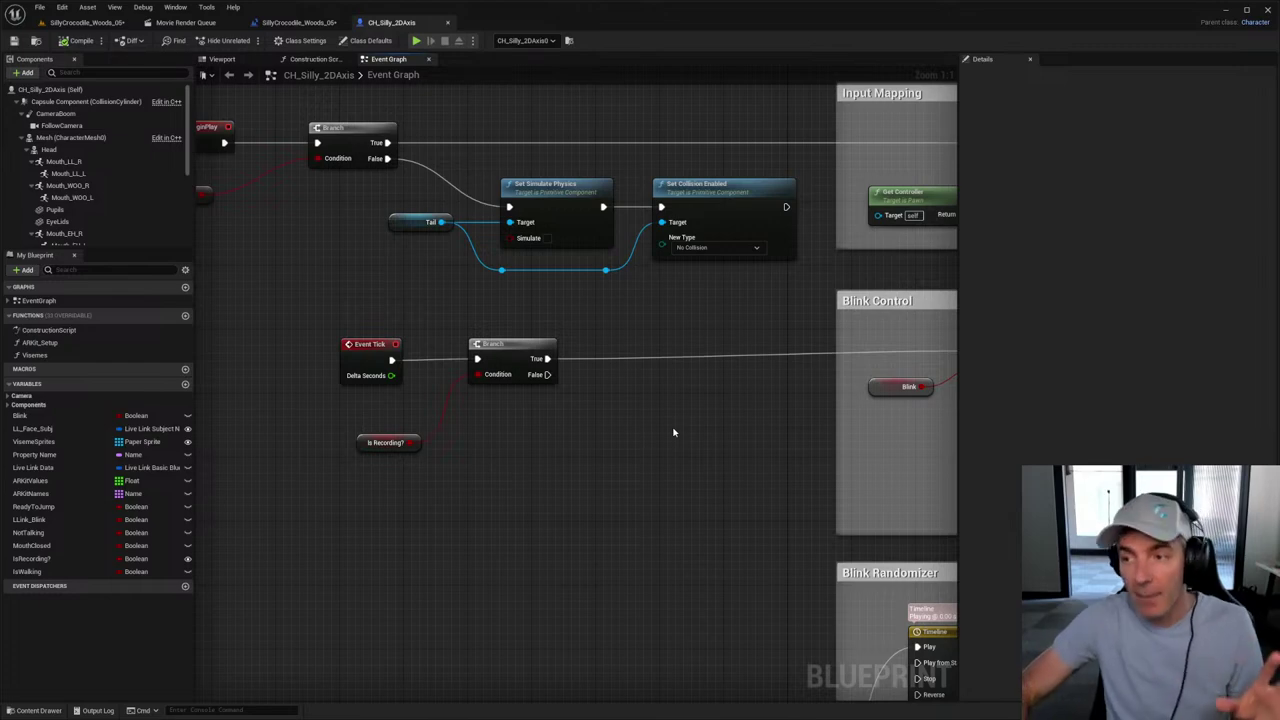
Step: Pan the CH_Silly_2DAxis Event Graph through Input Mapping, Blink Control and Live Link Face Controls, then return to SillyCrocodile_Woods_05
right_click_drag(711, 417, 185, 415)
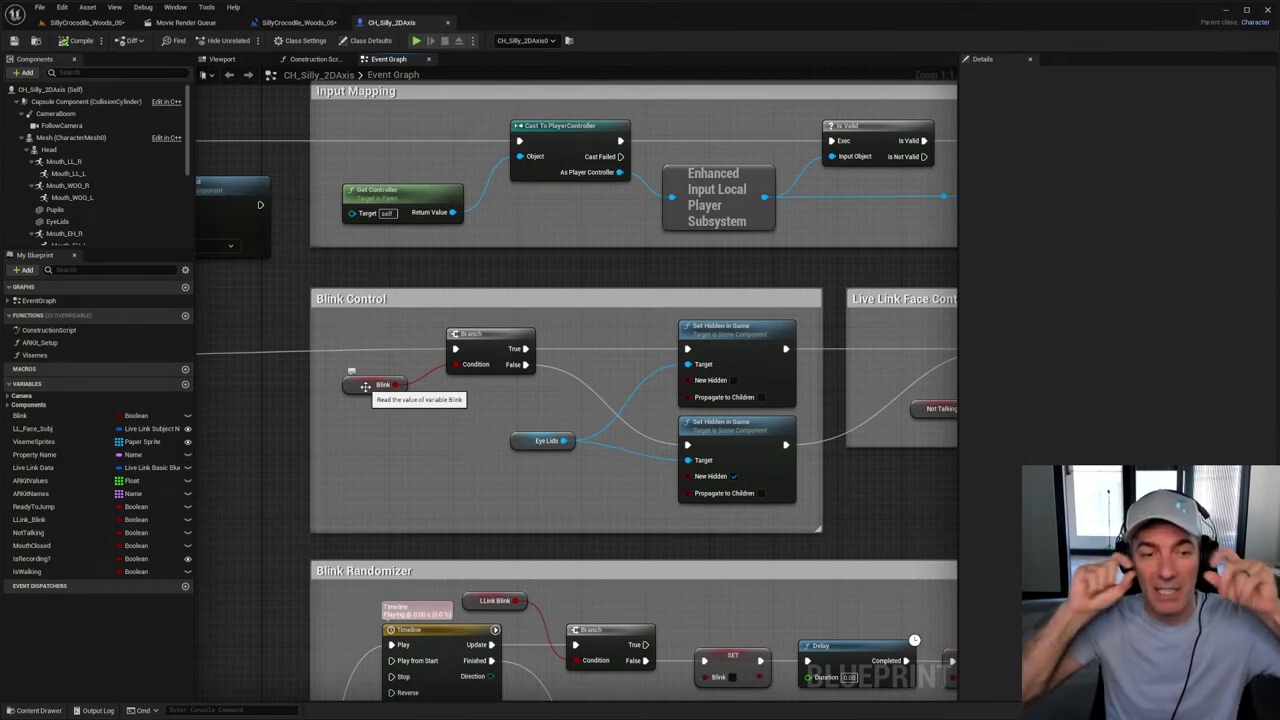
right_click_drag(366, 386, 321, 400)
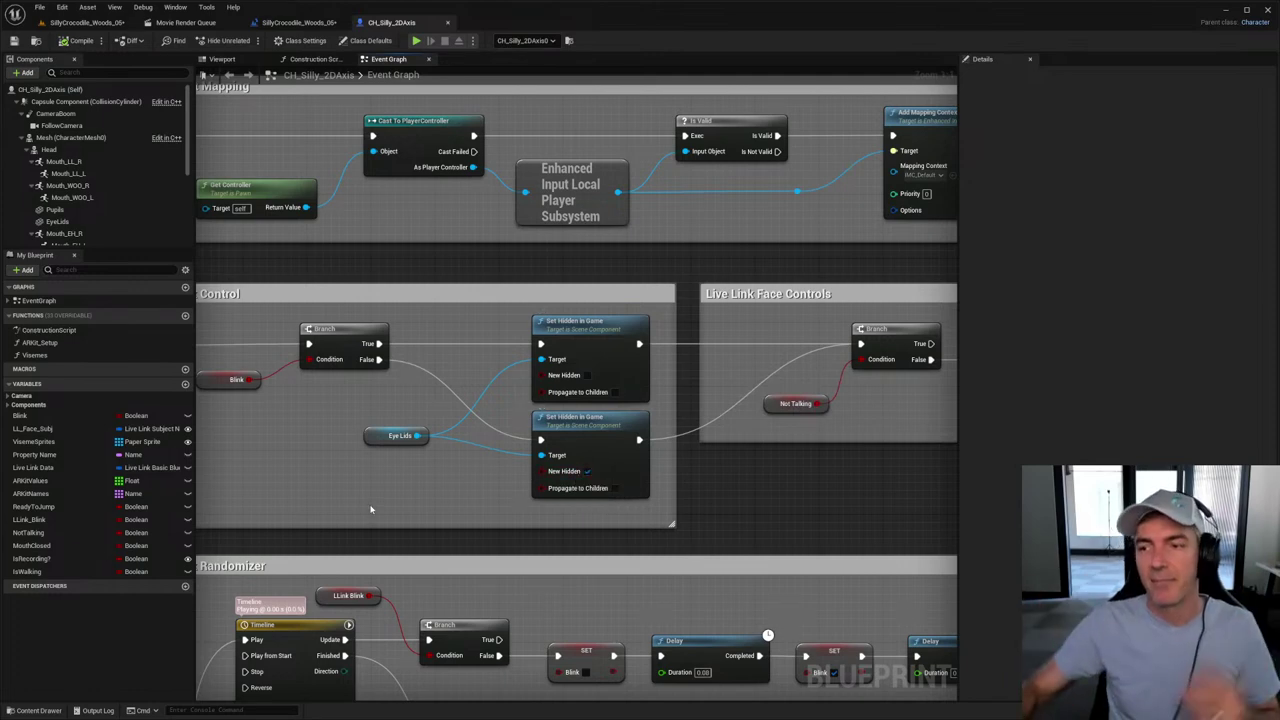
right_click_drag(722, 485, 521, 467)
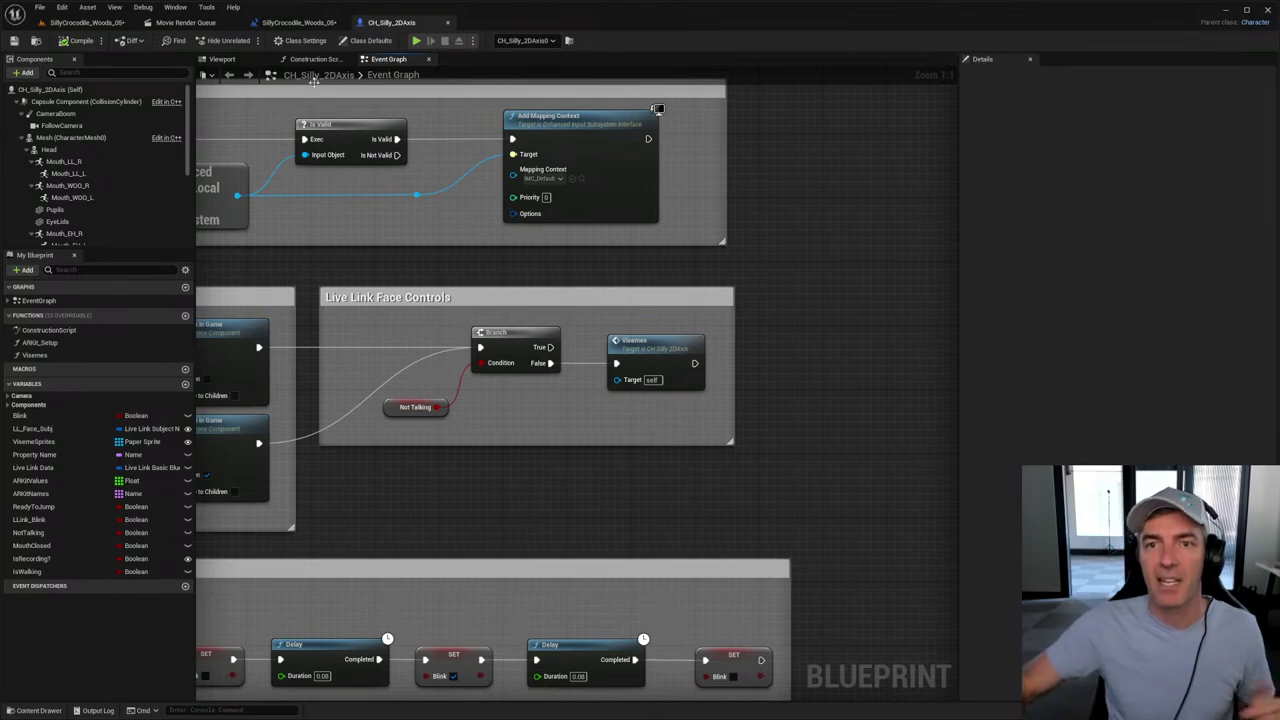
left_click(91, 26)
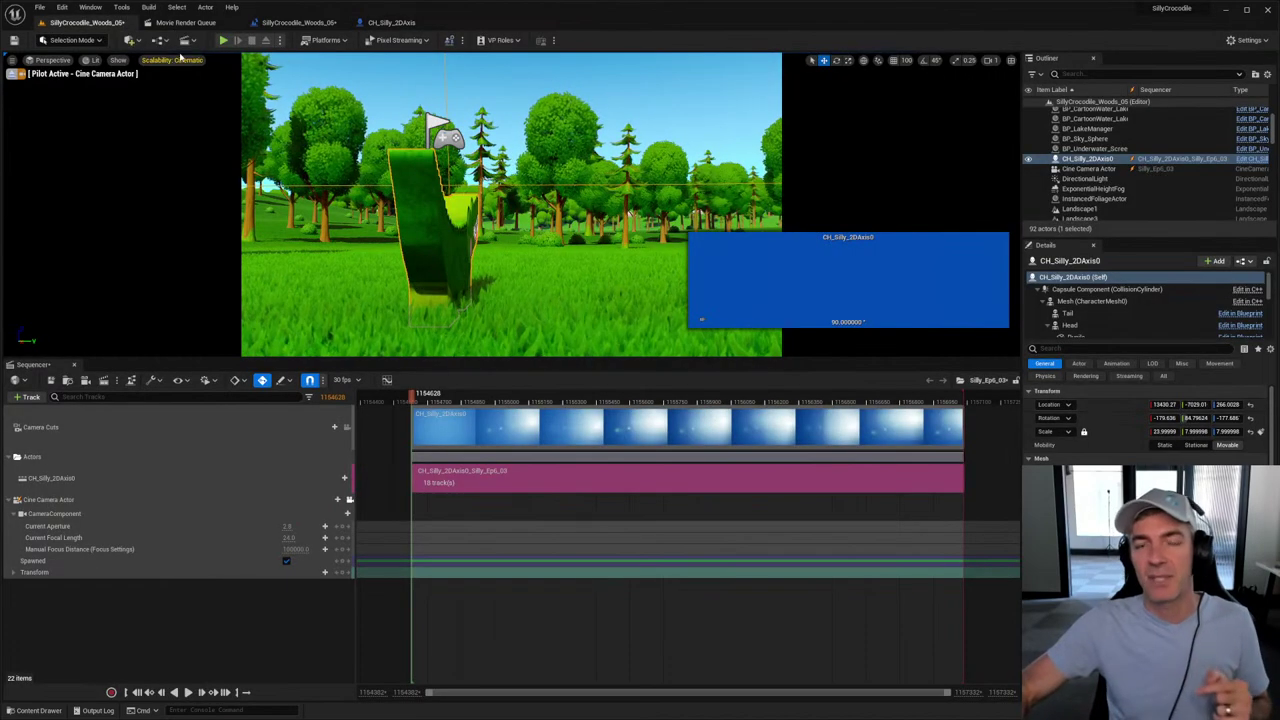
Step: Save the sequence with Save Selected and nudge the playhead slightly forward
left_click(50, 381)
left_click(28, 478)
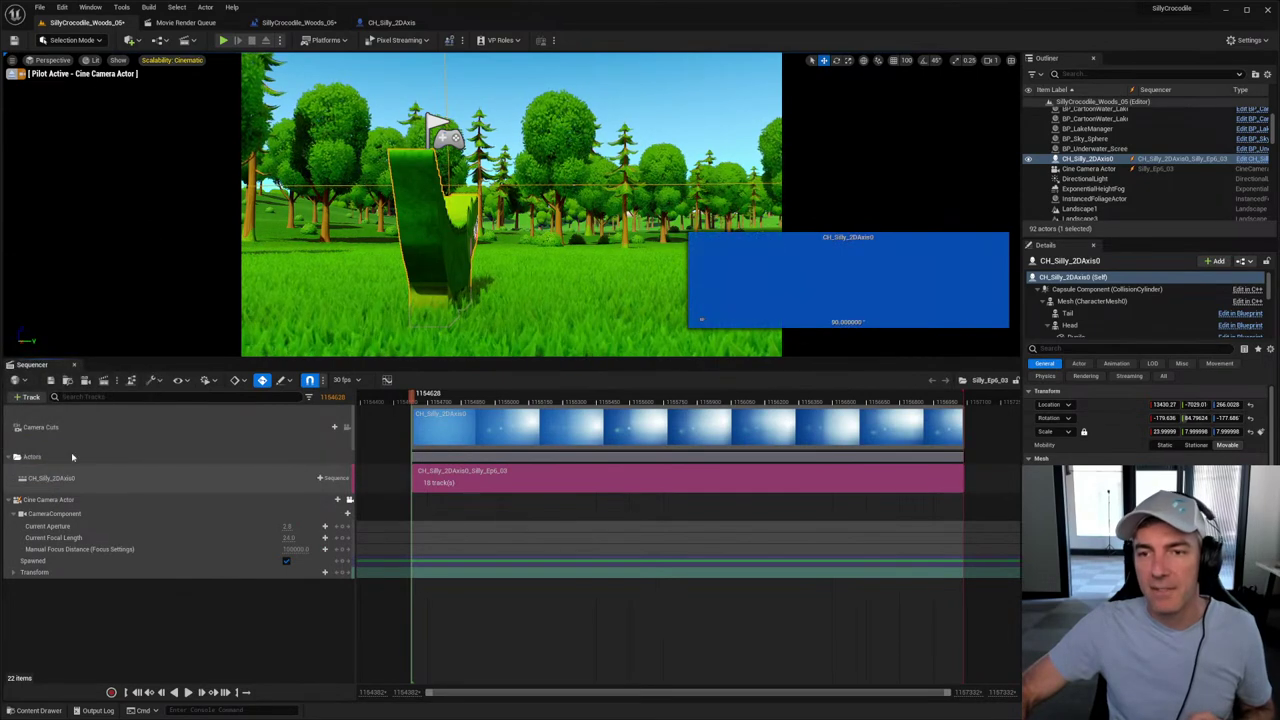
left_click(456, 400)
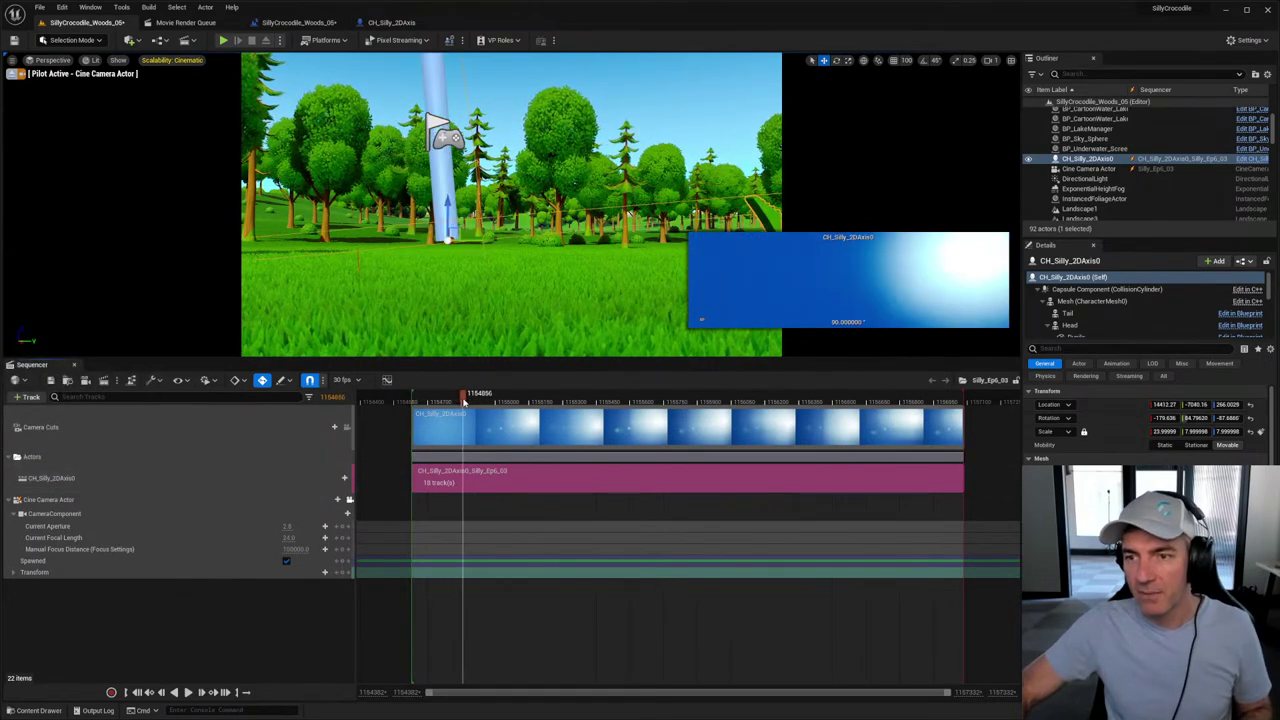
Step: Close Sequencer, test-play the level, stop it, and open the Level Blueprint
left_click(75, 365)
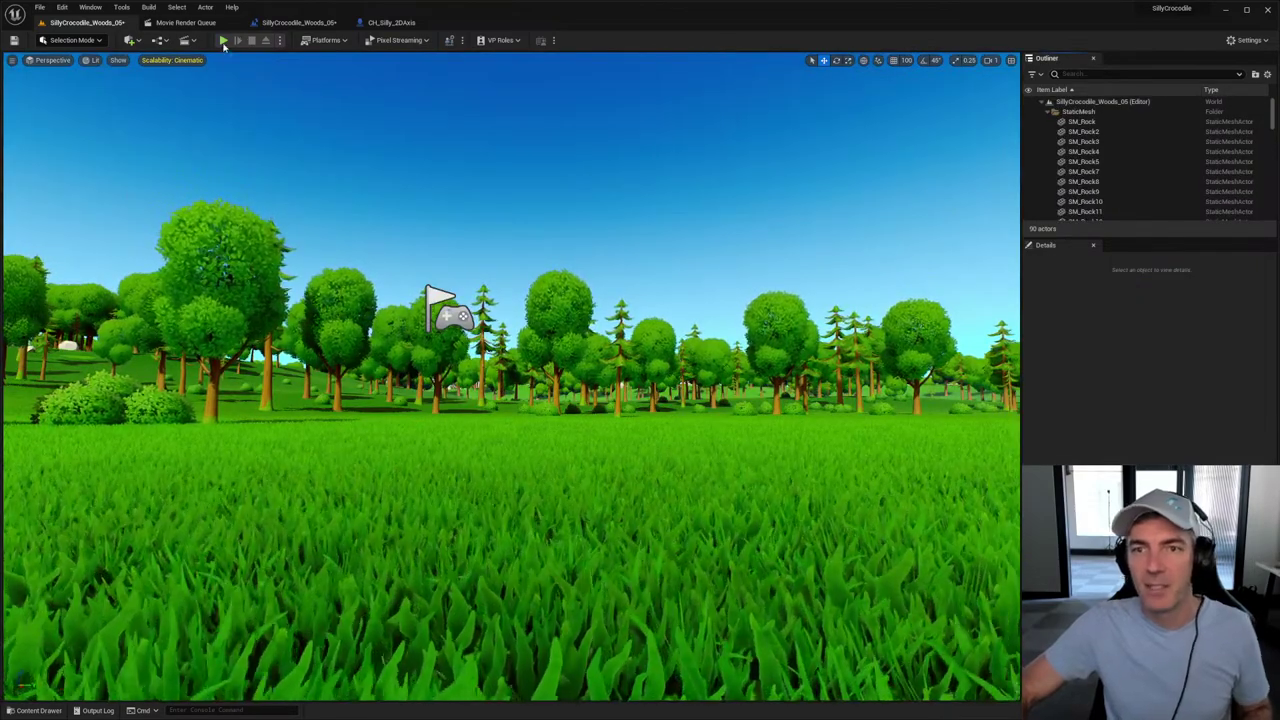
left_click(223, 40)
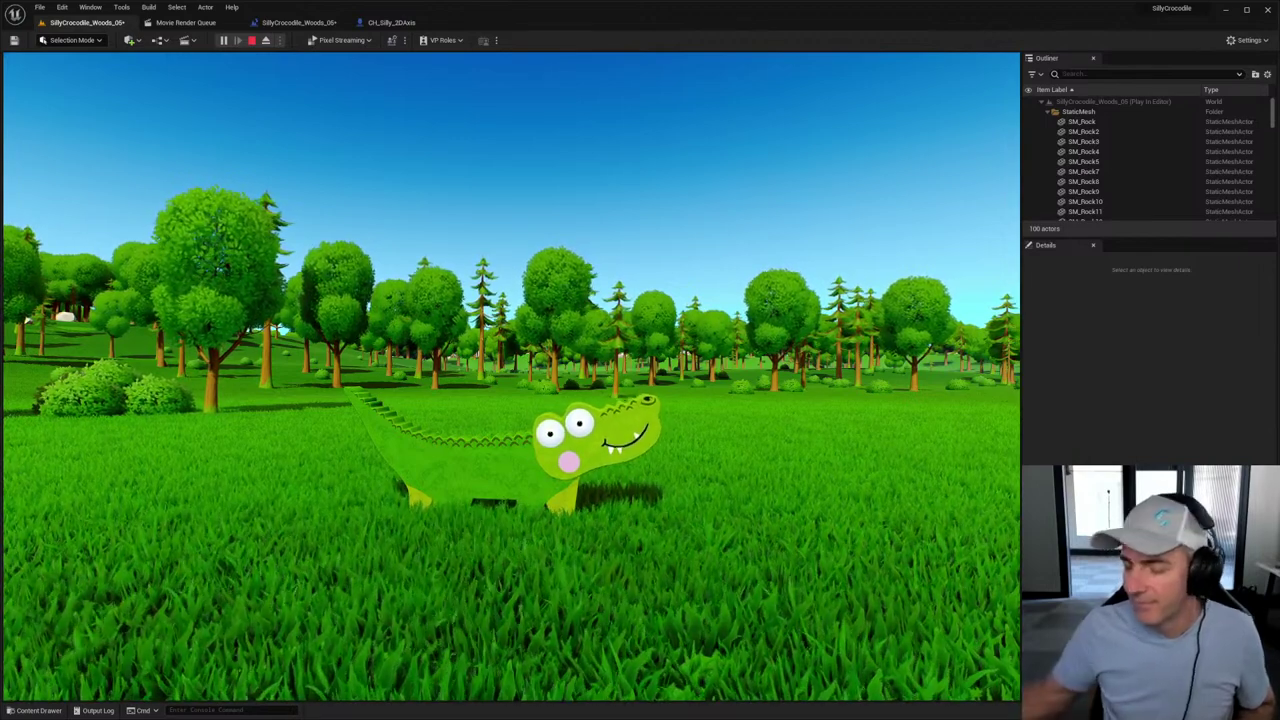
key("Escape")
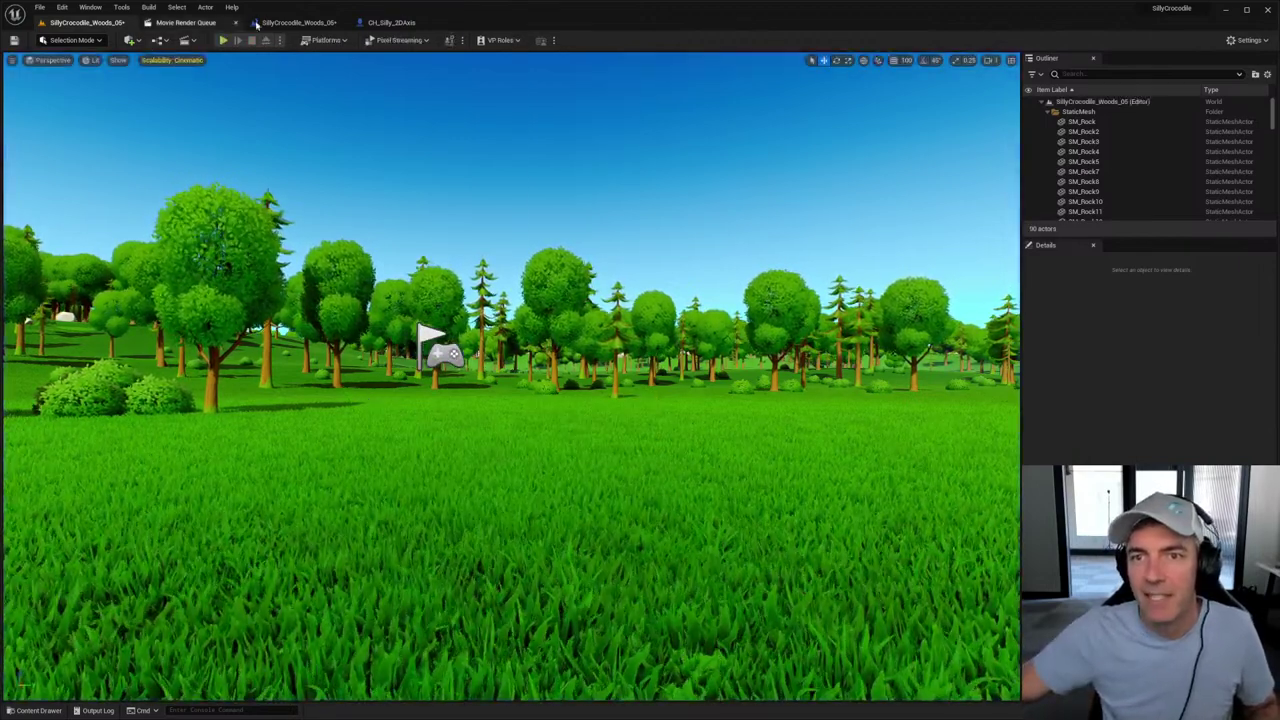
left_click(298, 22)
Step: Unhook Event BeginPlay from the Delay node, then test-play the woodland level and stop
left_click_drag(403, 345, 423, 345, "ctrl")
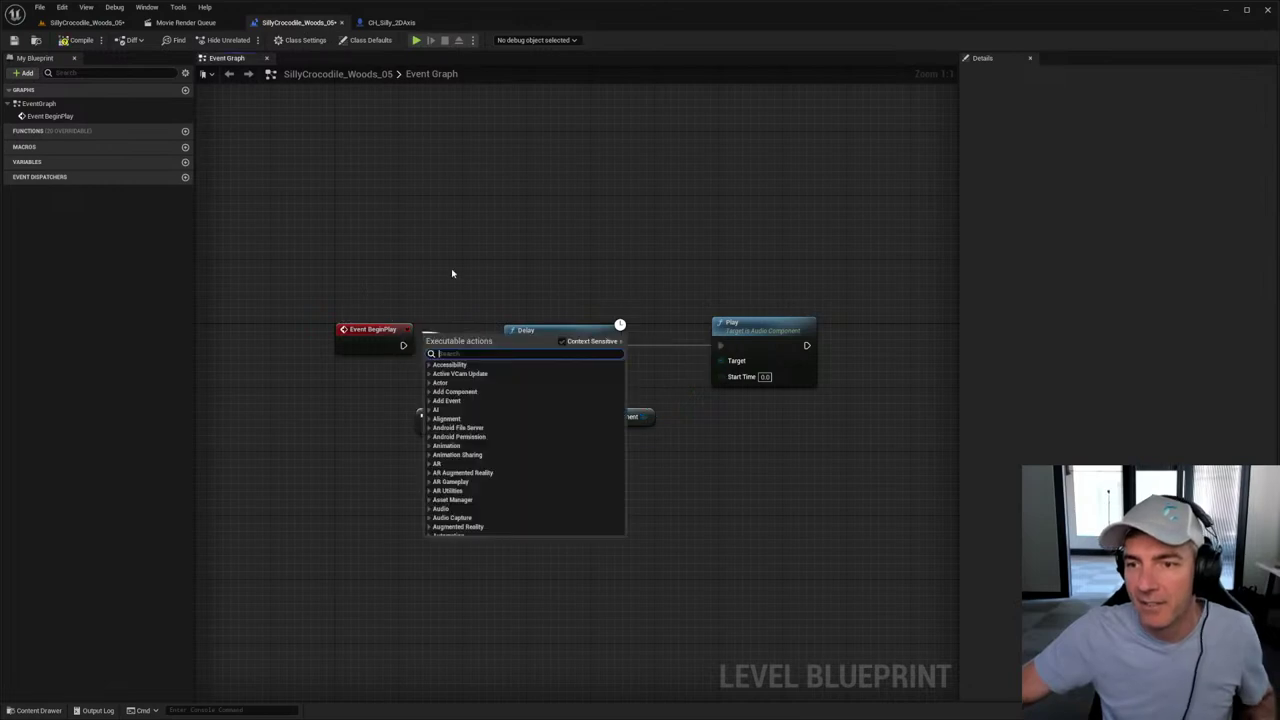
left_click(451, 271)
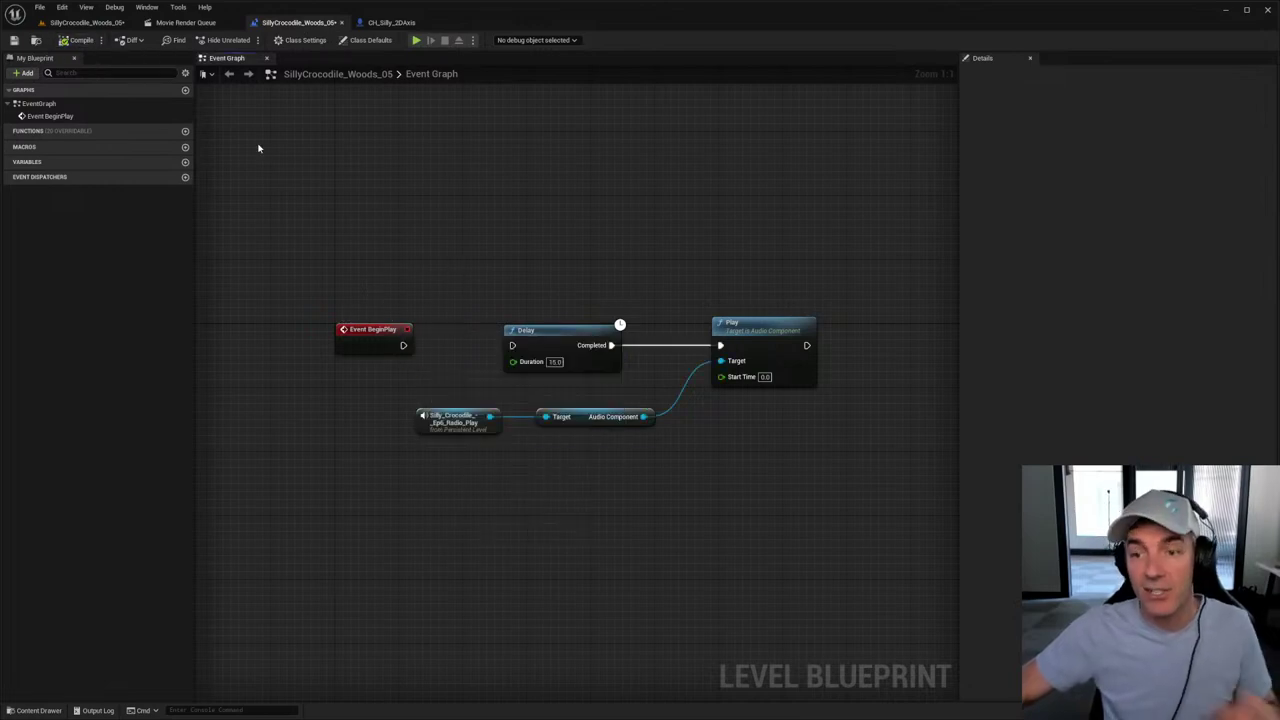
left_click(87, 22)
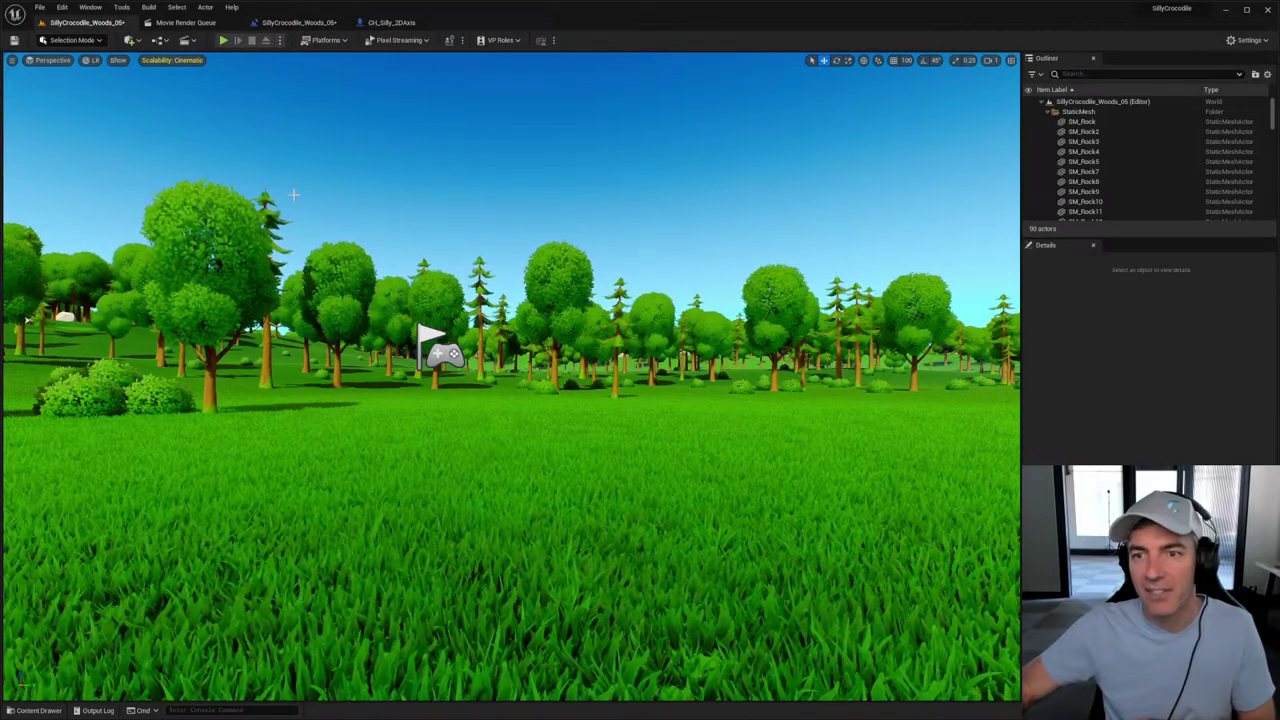
left_click(223, 40)
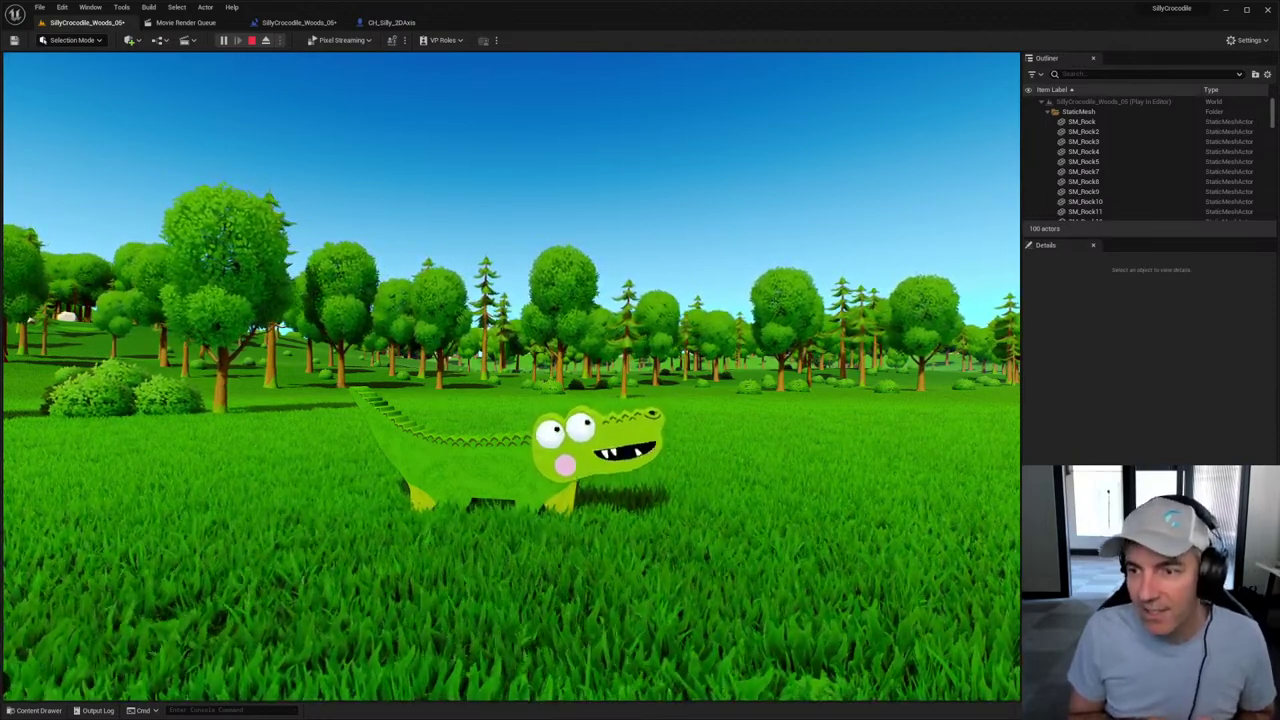
key("super")
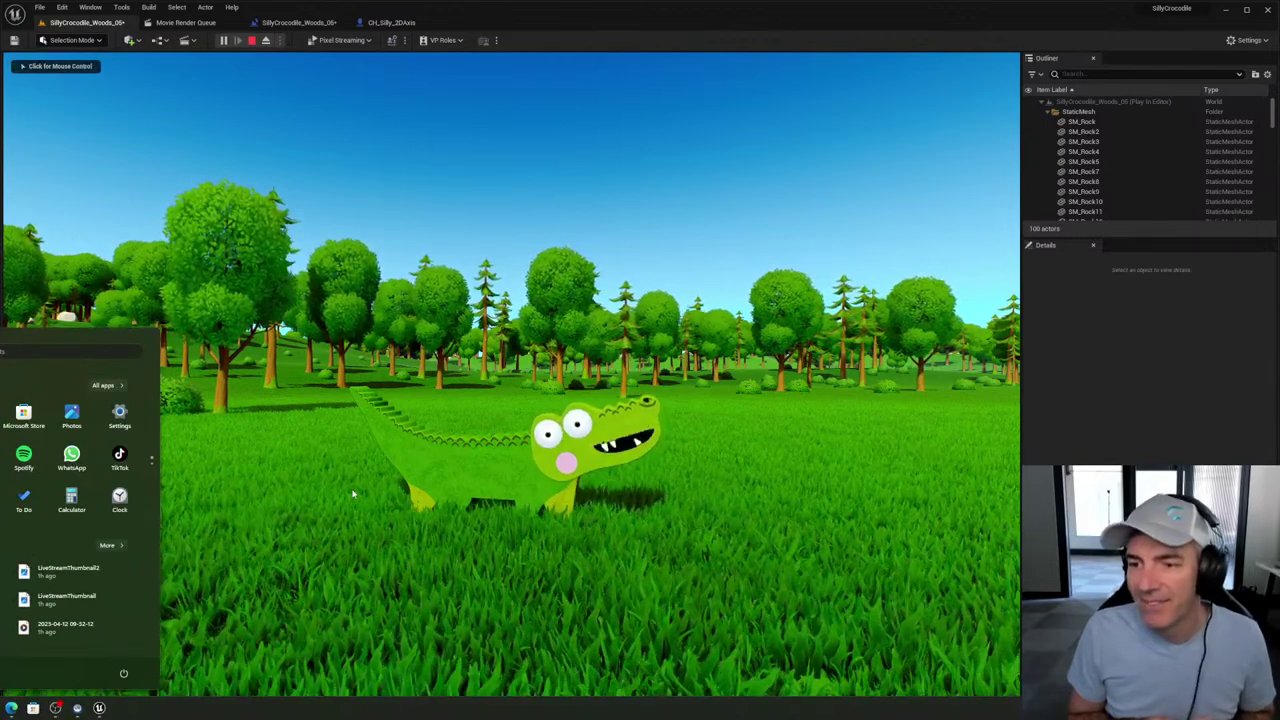
left_click(352, 493)
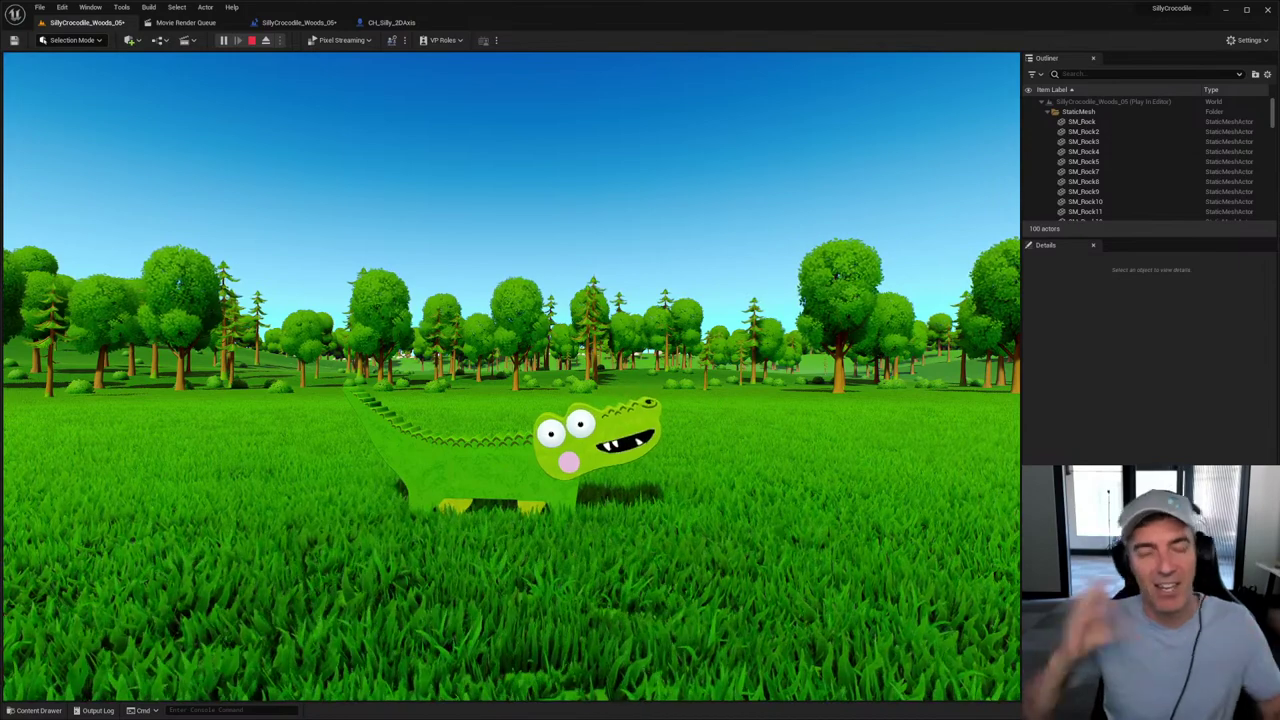
key("Escape")
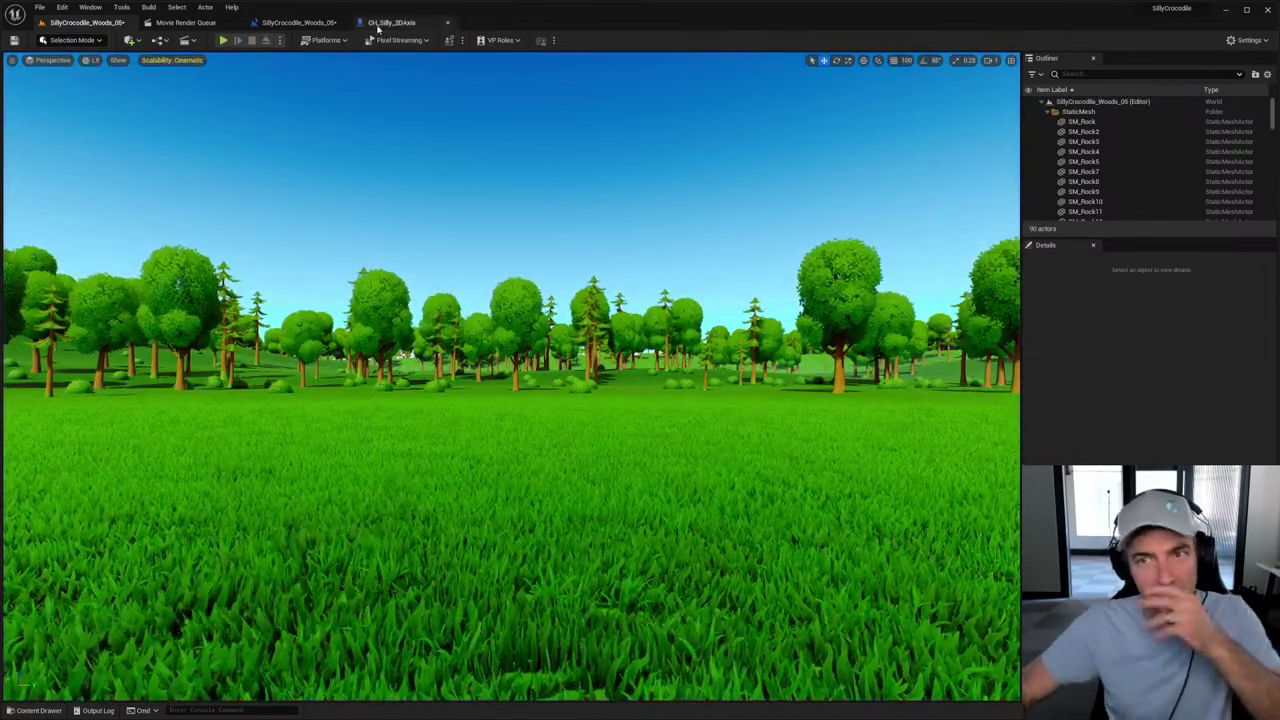
Step: Open CH_Silly_2DAxis and navigate its Event Graph to Blink Randomizer, Gaze Input and Movement Input
left_click(388, 22)
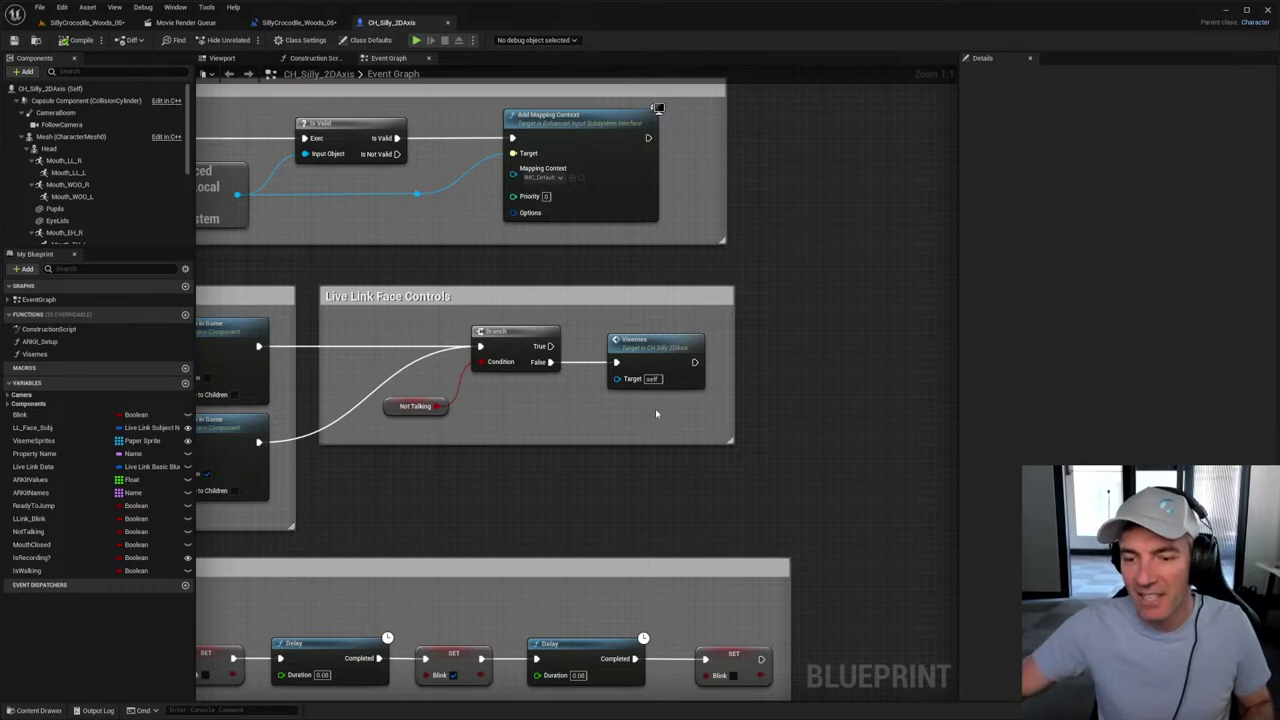
scroll(387, 485, "down", 2)
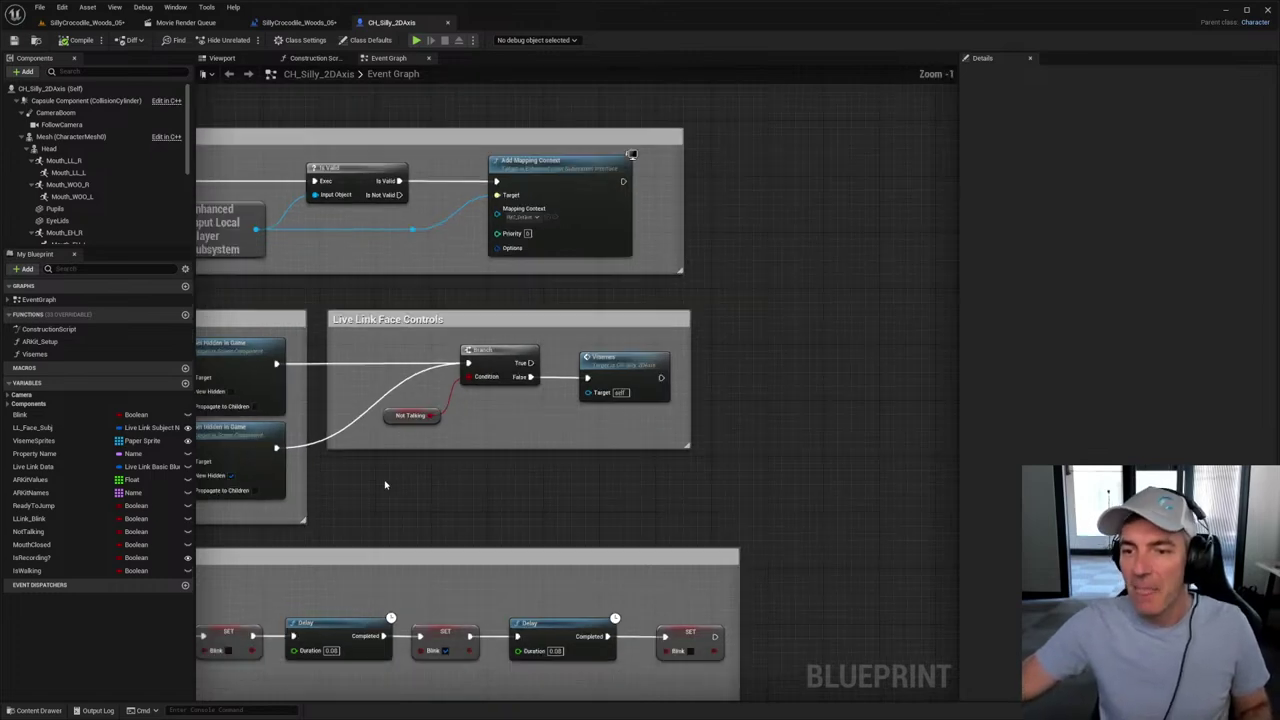
right_click_drag(387, 485, 737, 230)
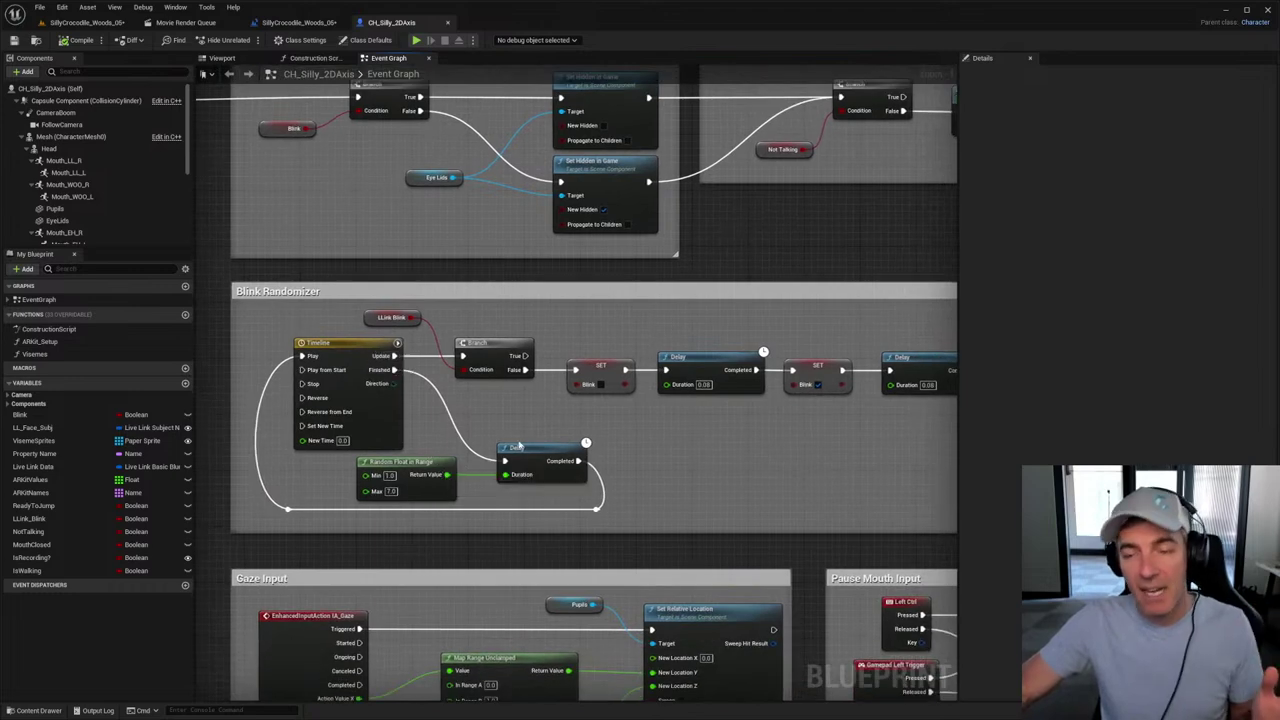
right_click_drag(709, 470, 655, 450)
scroll(655, 450, "down", 1)
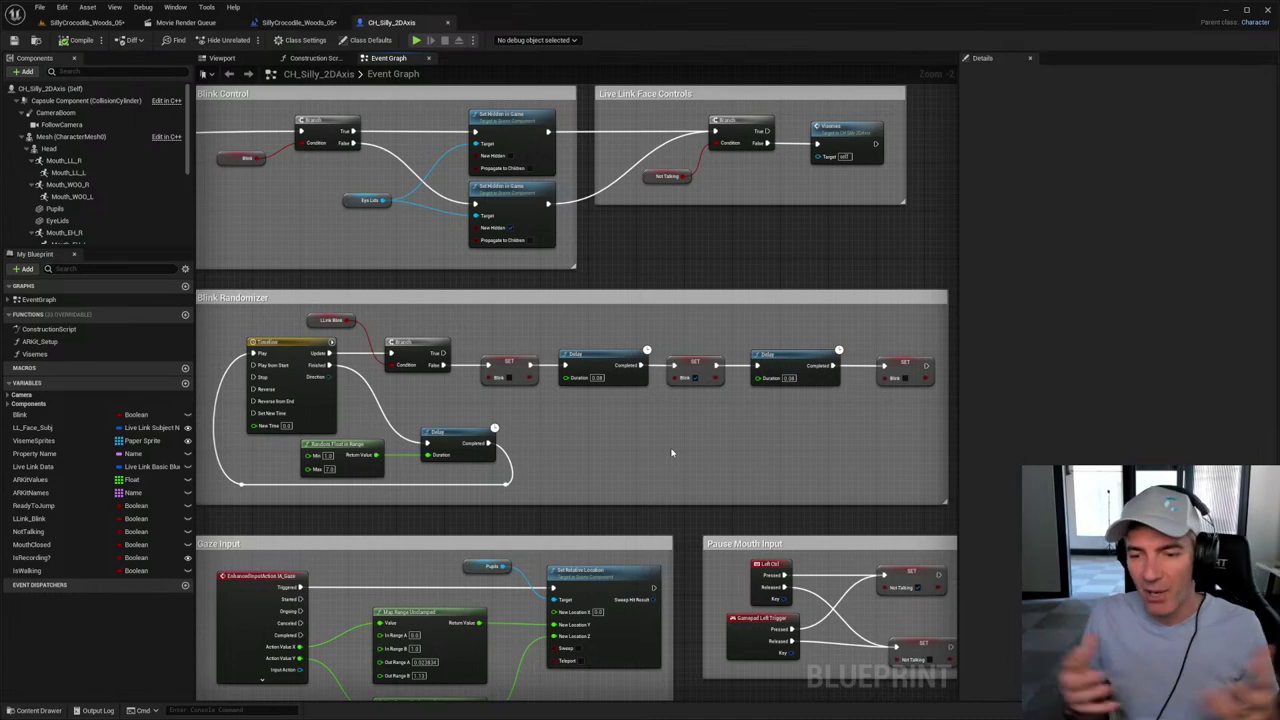
right_click_drag(673, 474, 757, 214)
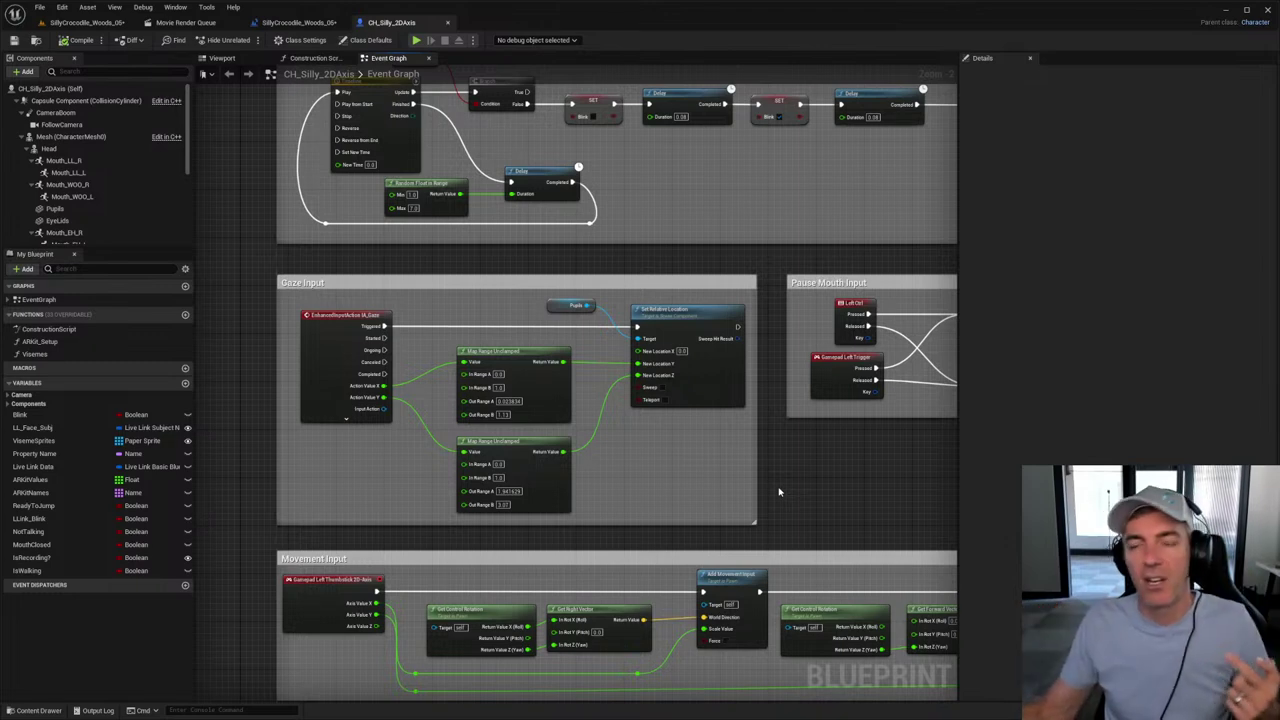
scroll(600, 468, "up", 3)
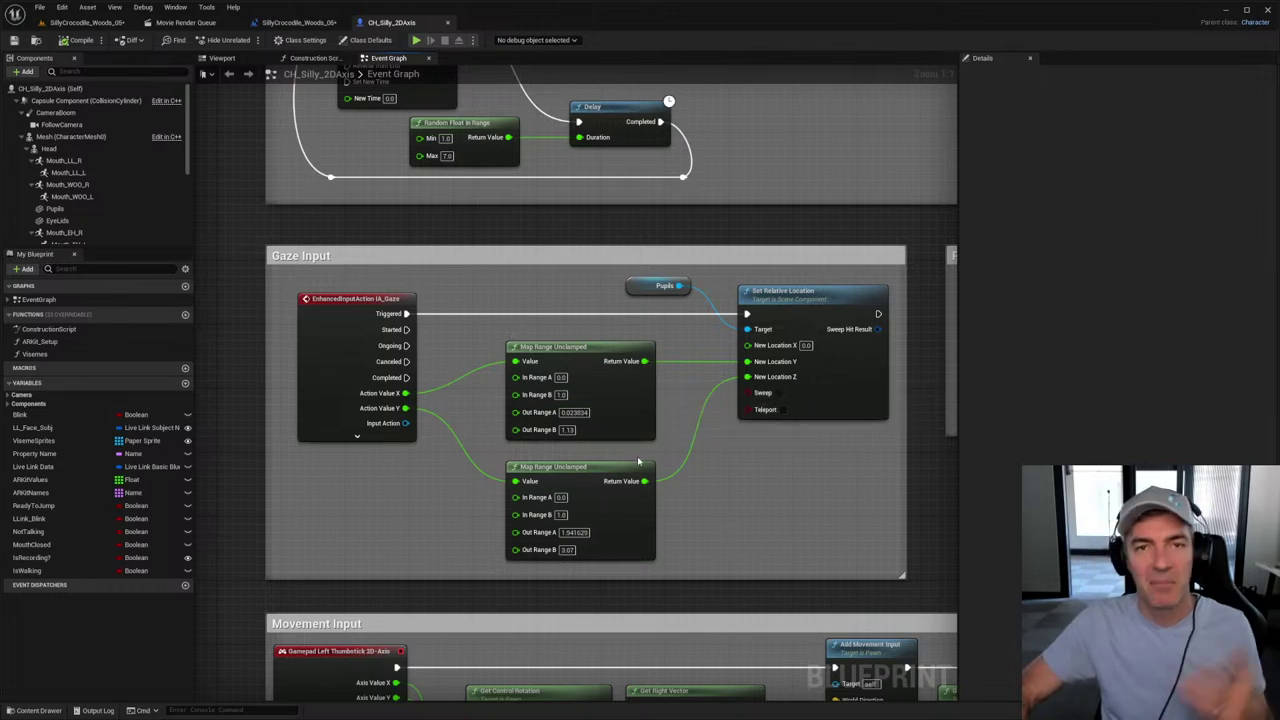
right_click_drag(795, 516, 572, 509)
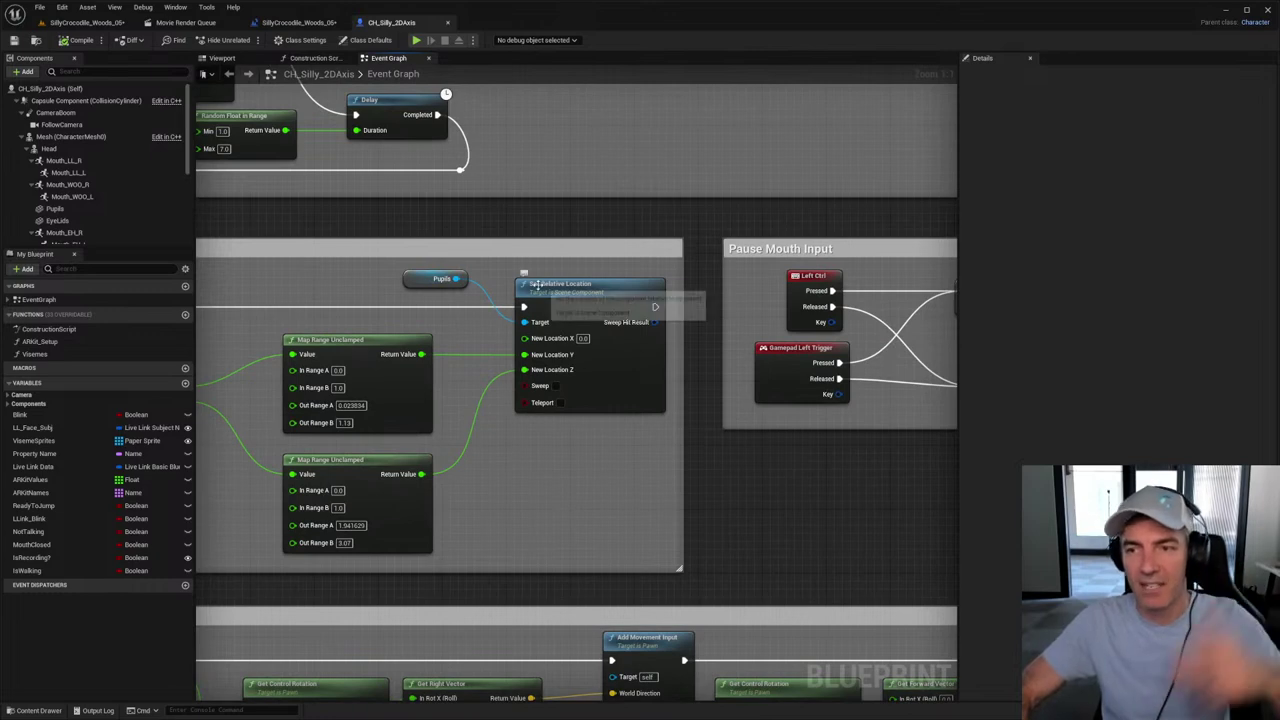
scroll(680, 456, "down", 3)
right_click_drag(729, 471, 582, 472)
scroll(582, 472, "up", 3)
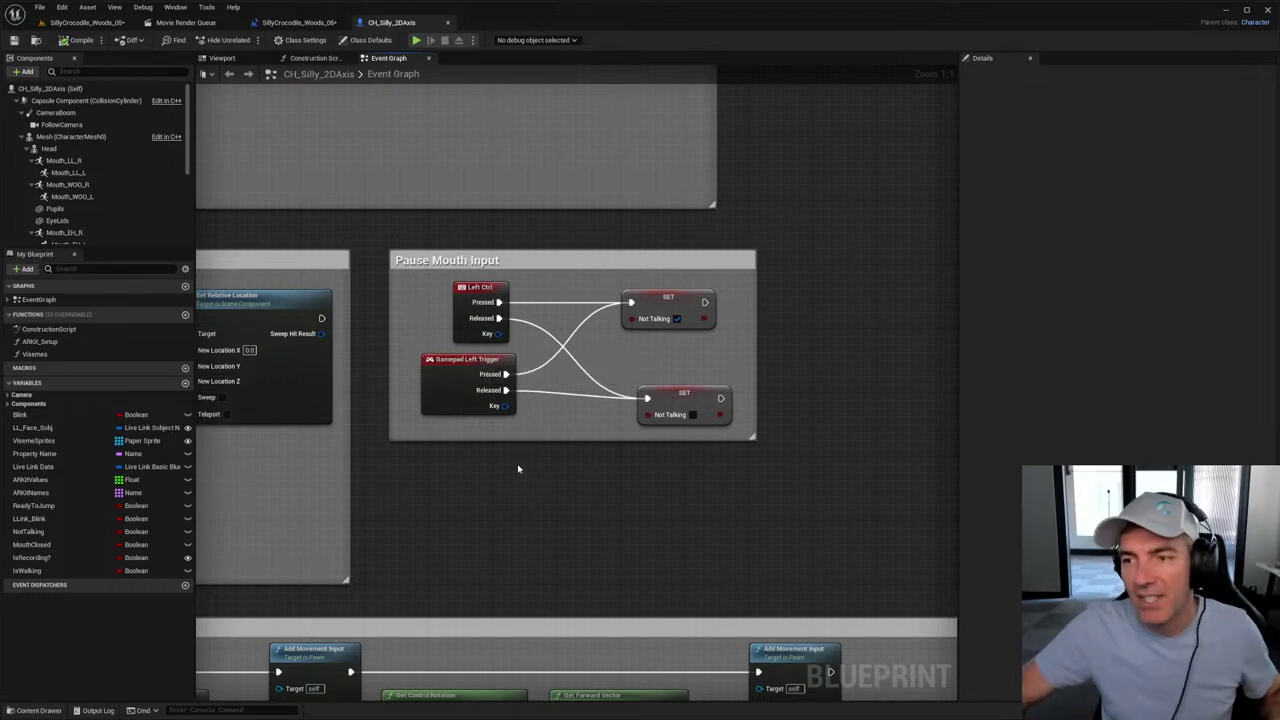
scroll(557, 486, "down", 3)
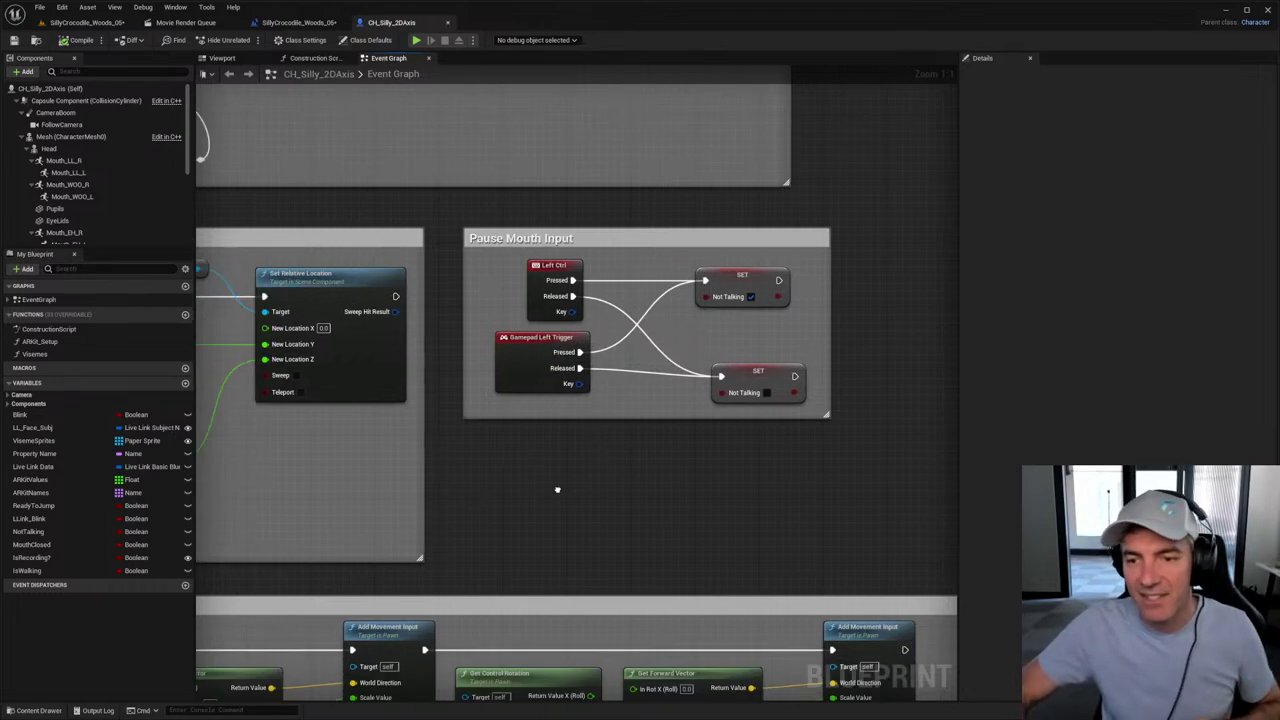
scroll(688, 386, "down", 4)
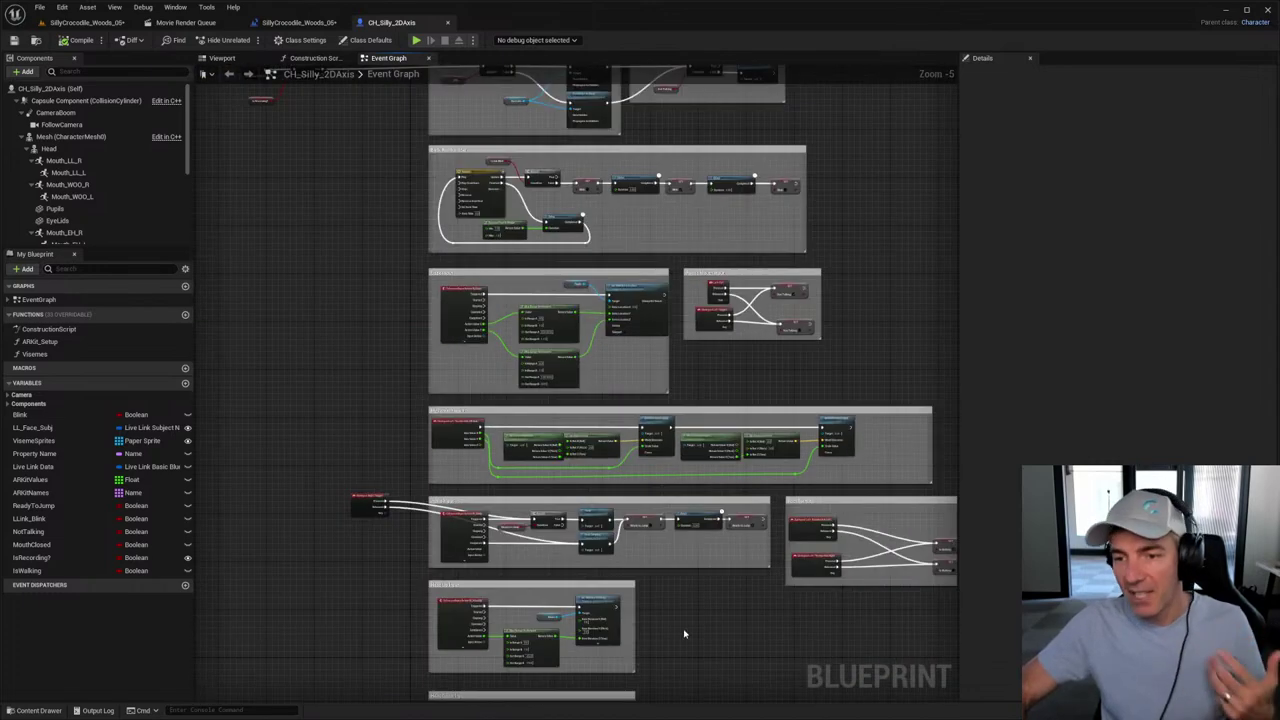
scroll(621, 477, "up", 2)
right_click_drag(640, 514, 674, 389)
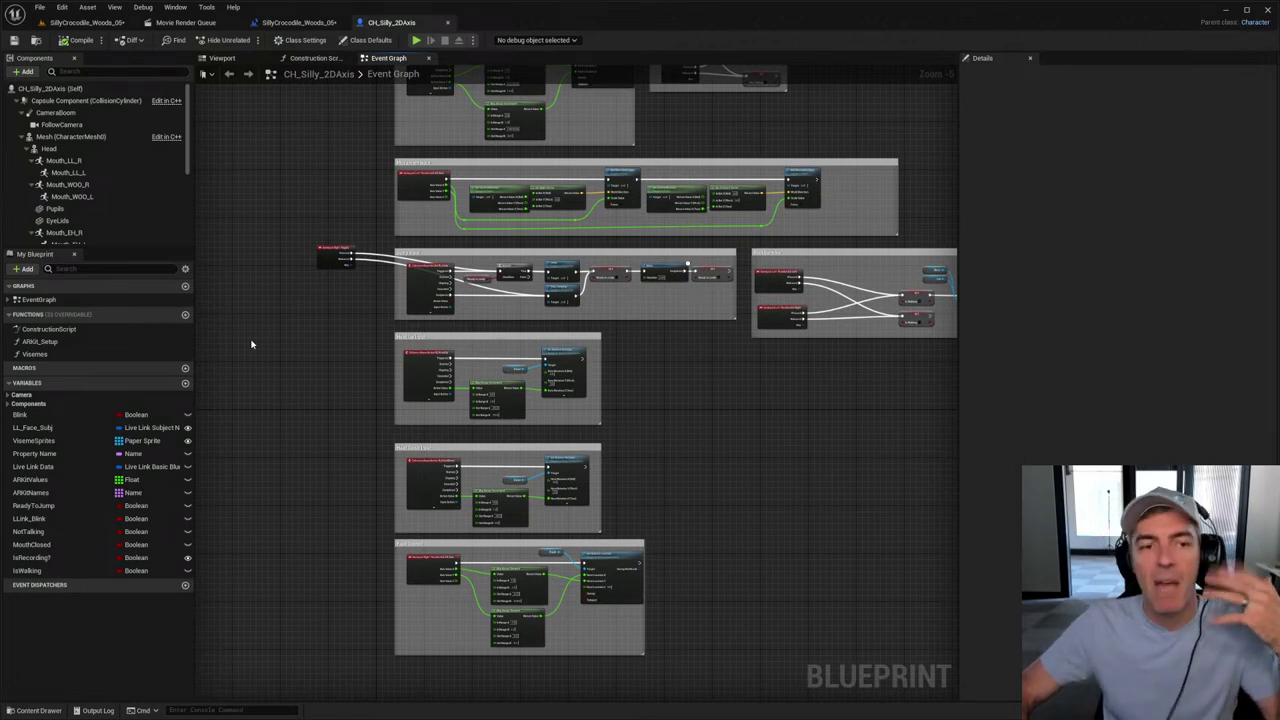
scroll(251, 344, "up", 4)
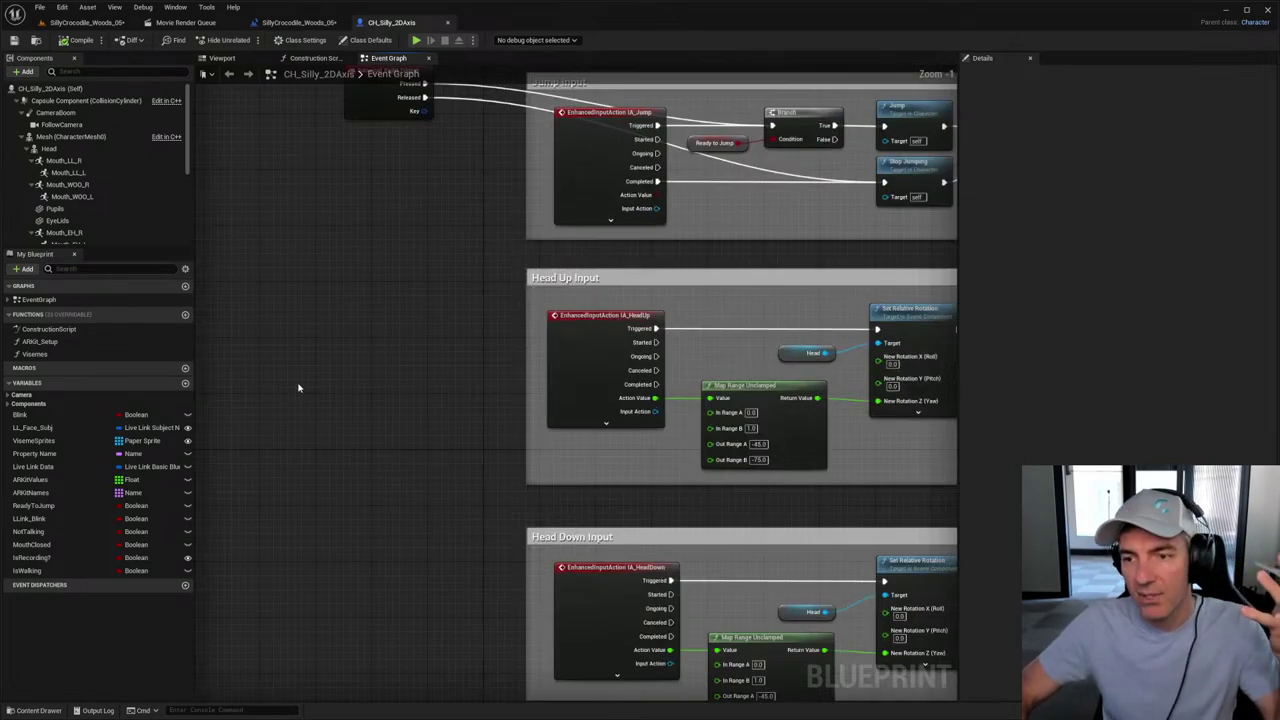
scroll(297, 414, "down", 2)
right_click_drag(292, 365, 768, 595)
scroll(768, 595, "down", 2)
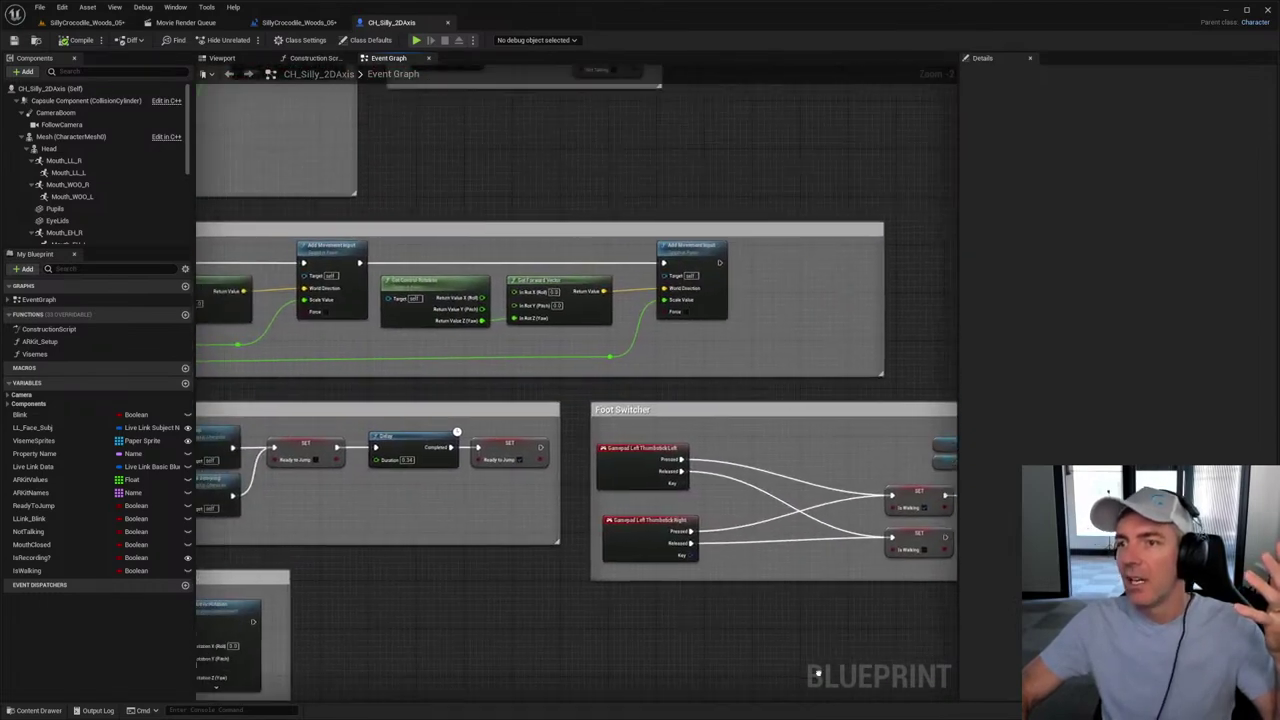
right_click_drag(534, 500, 580, 631)
scroll(683, 254, "down", 1)
right_click_drag(683, 254, 837, 290)
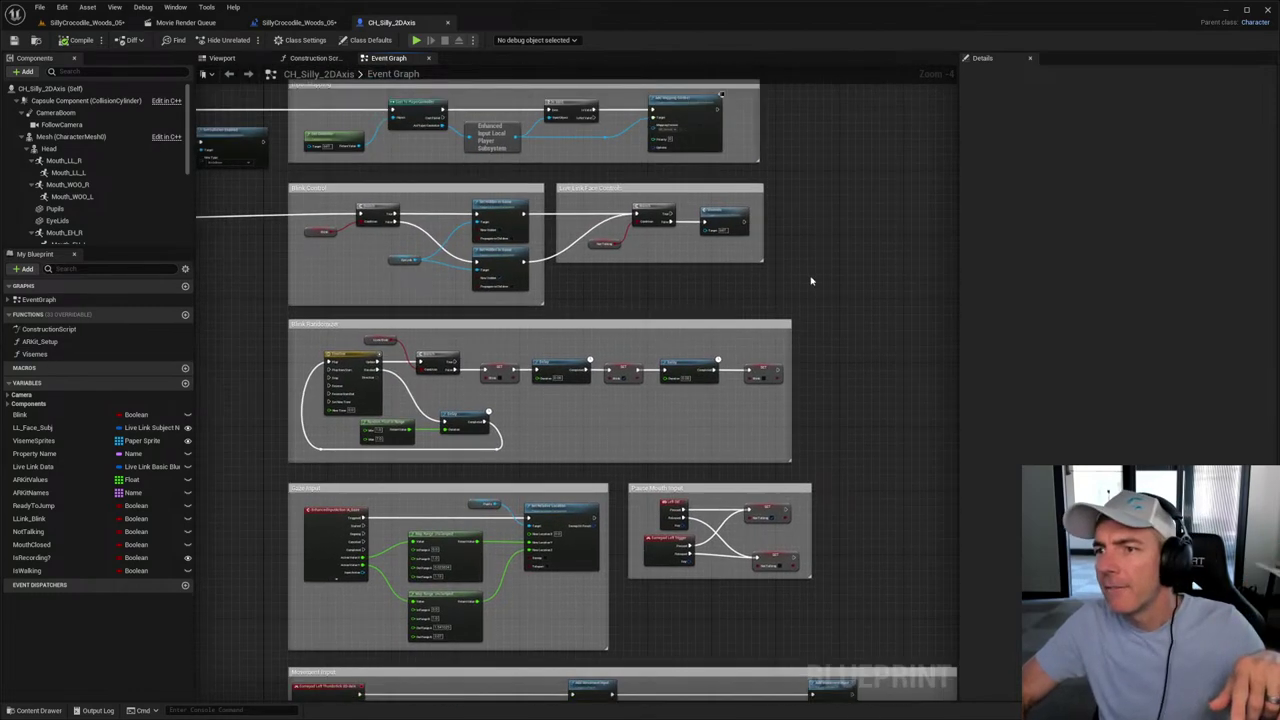
scroll(790, 290, "up", 5)
right_click_drag(773, 317, 814, 371)
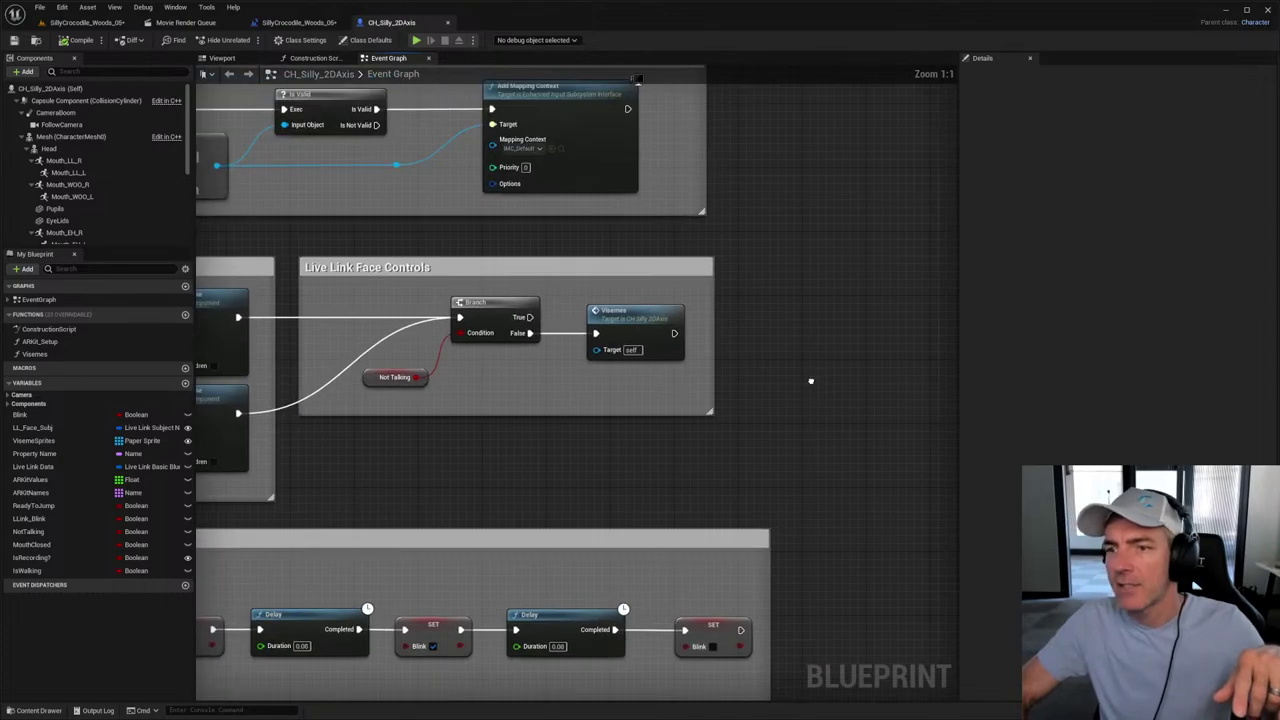
Step: Open the Visemes function graph and recentre on its starting nodes
double_click(59, 354)
scroll(440, 388, "up", 4)
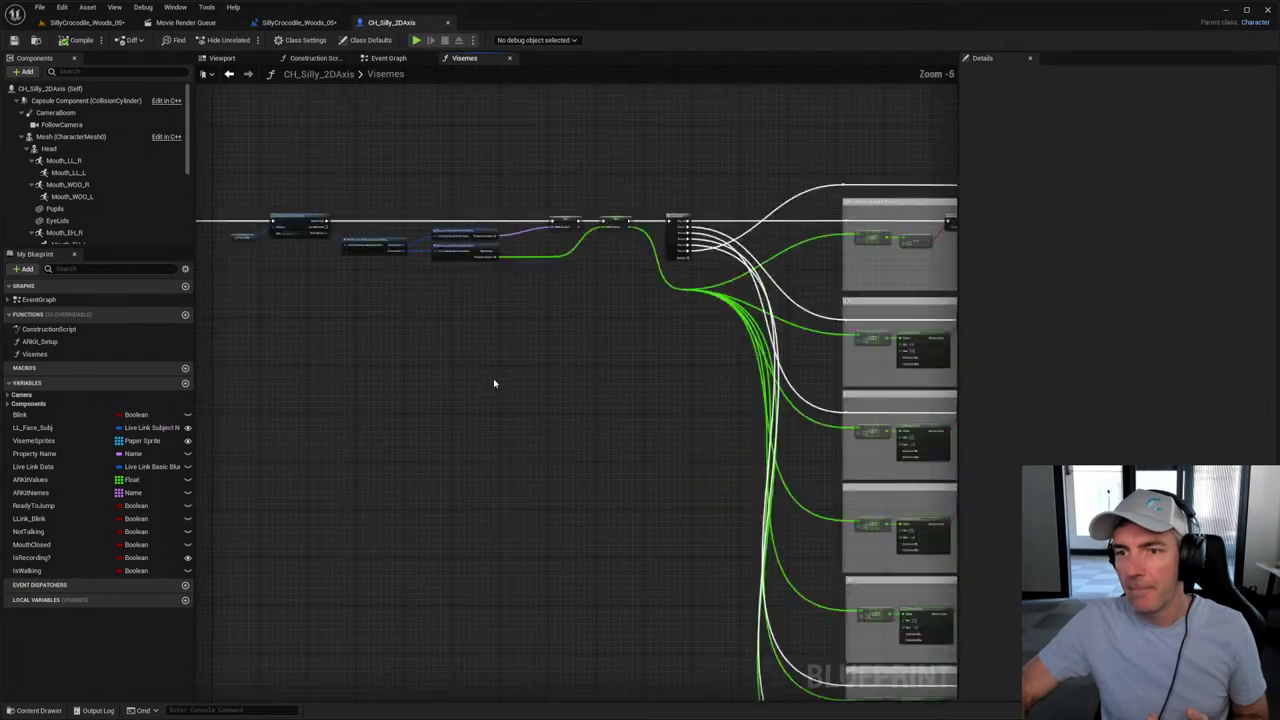
scroll(440, 430, "up", 1)
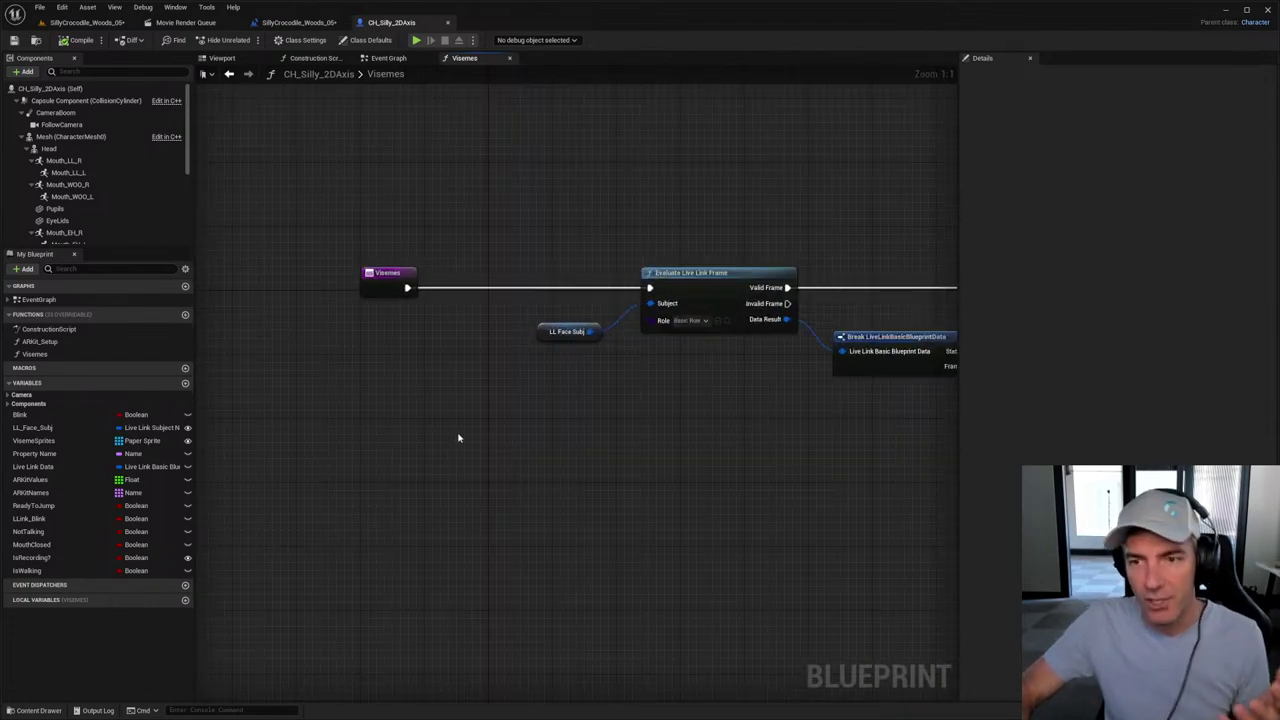
left_click(400, 58)
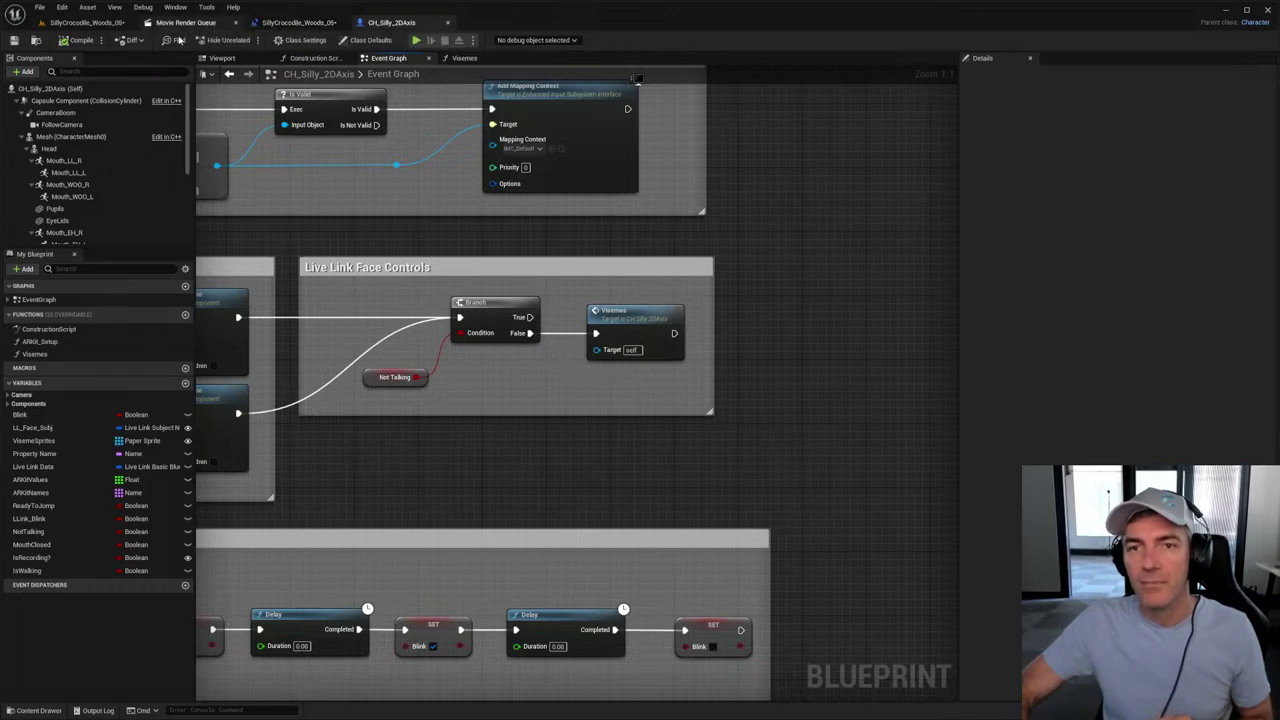
left_click(466, 58)
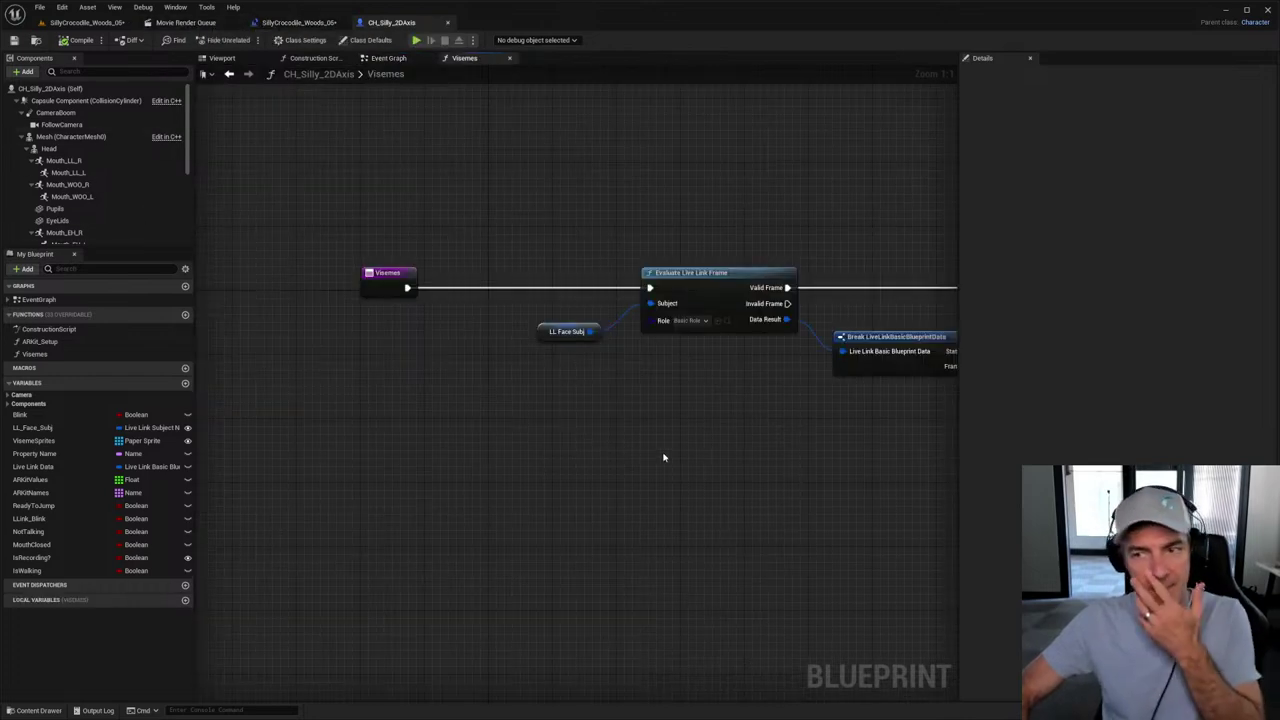
right_click_drag(663, 457, 603, 440)
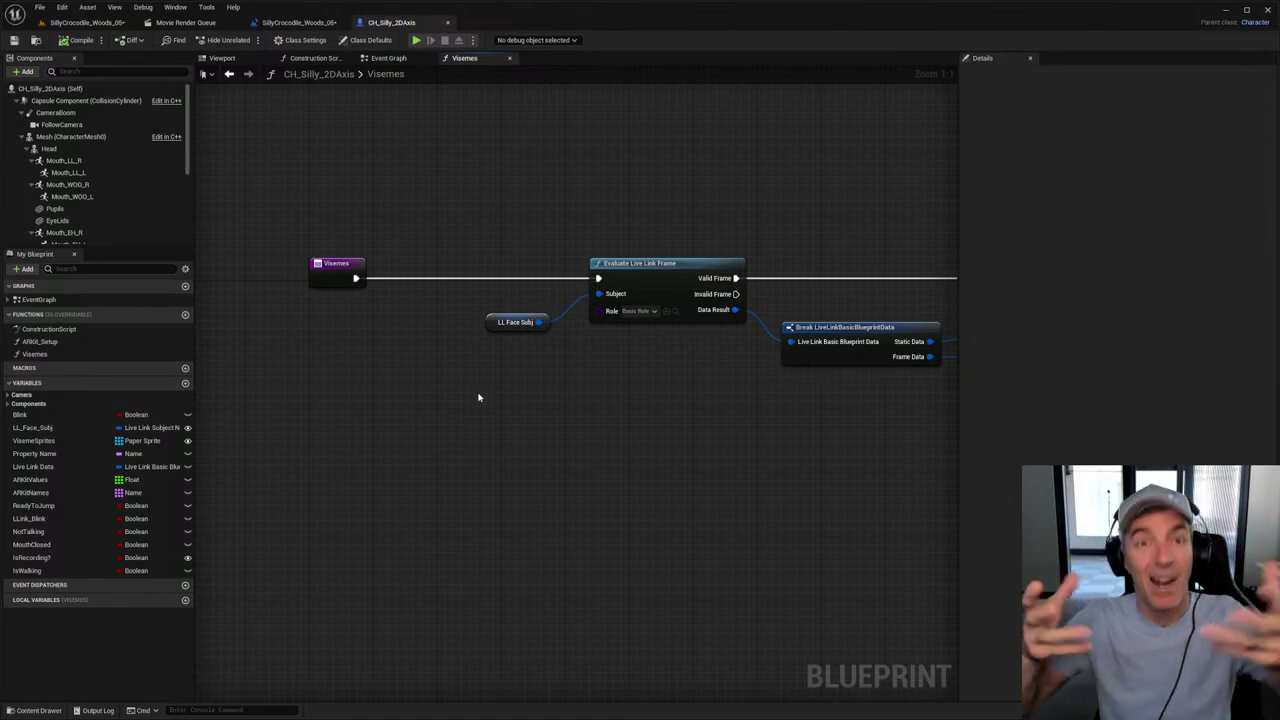
Step: Inspect the LL Face Subj variable's properties, then pan on to the Break nodes
left_click(508, 328)
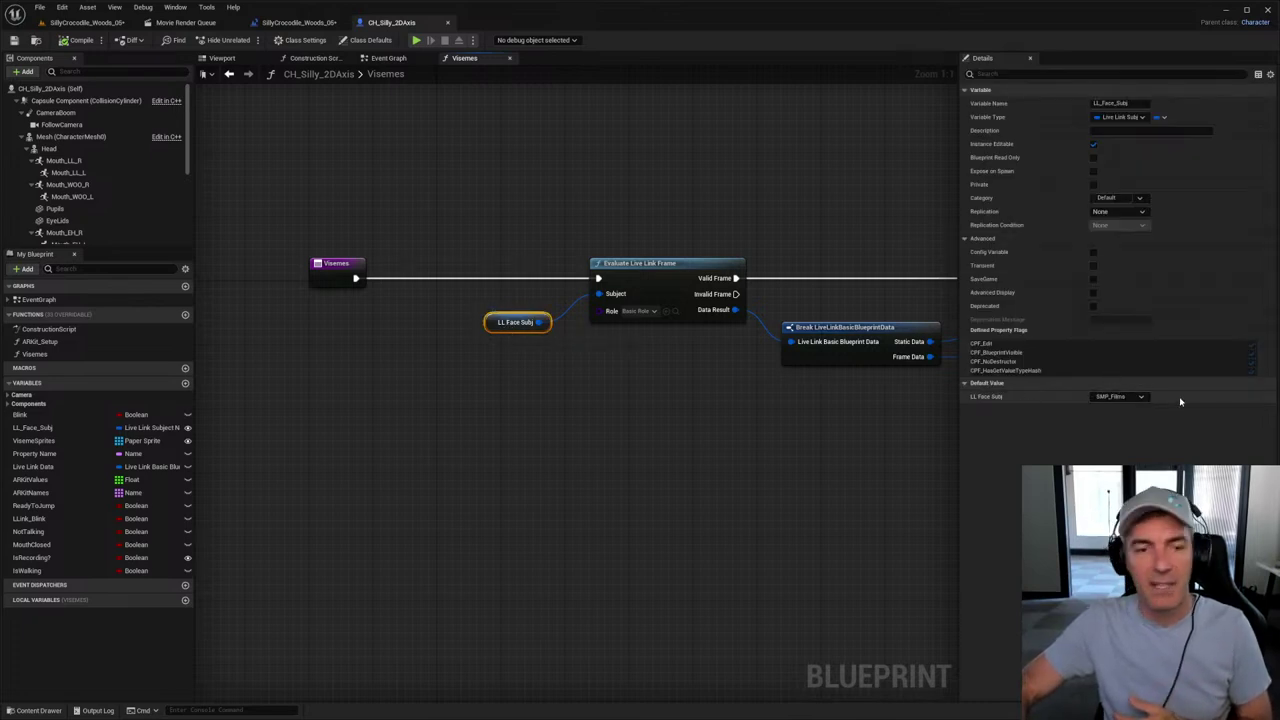
left_click(700, 437)
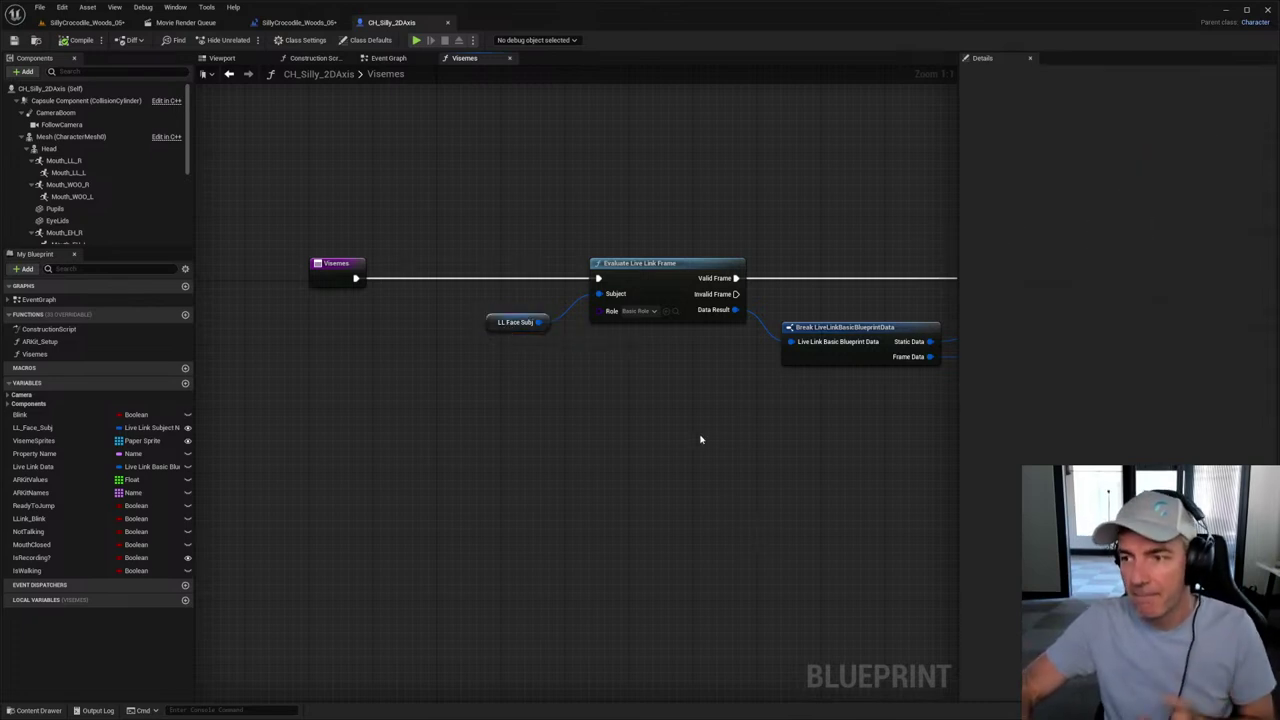
right_click_drag(700, 437, 500, 451)
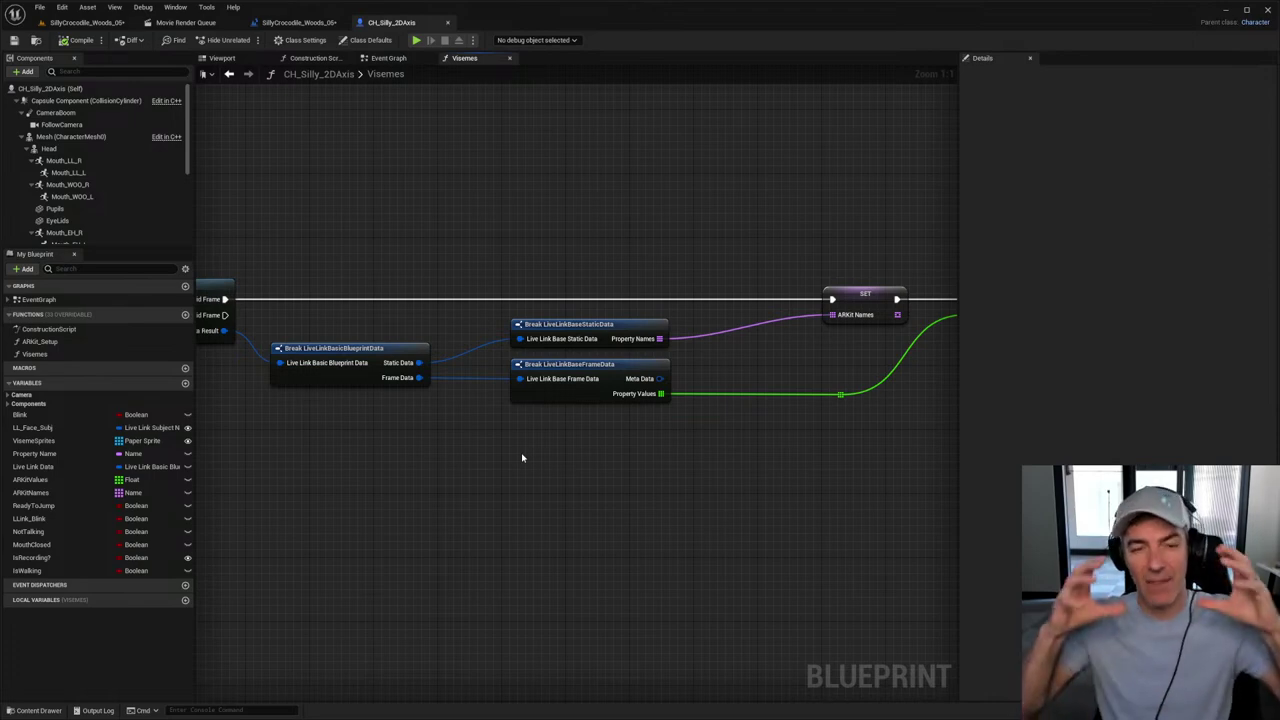
scroll(522, 458, "down", 3)
scroll(463, 451, "down", 3)
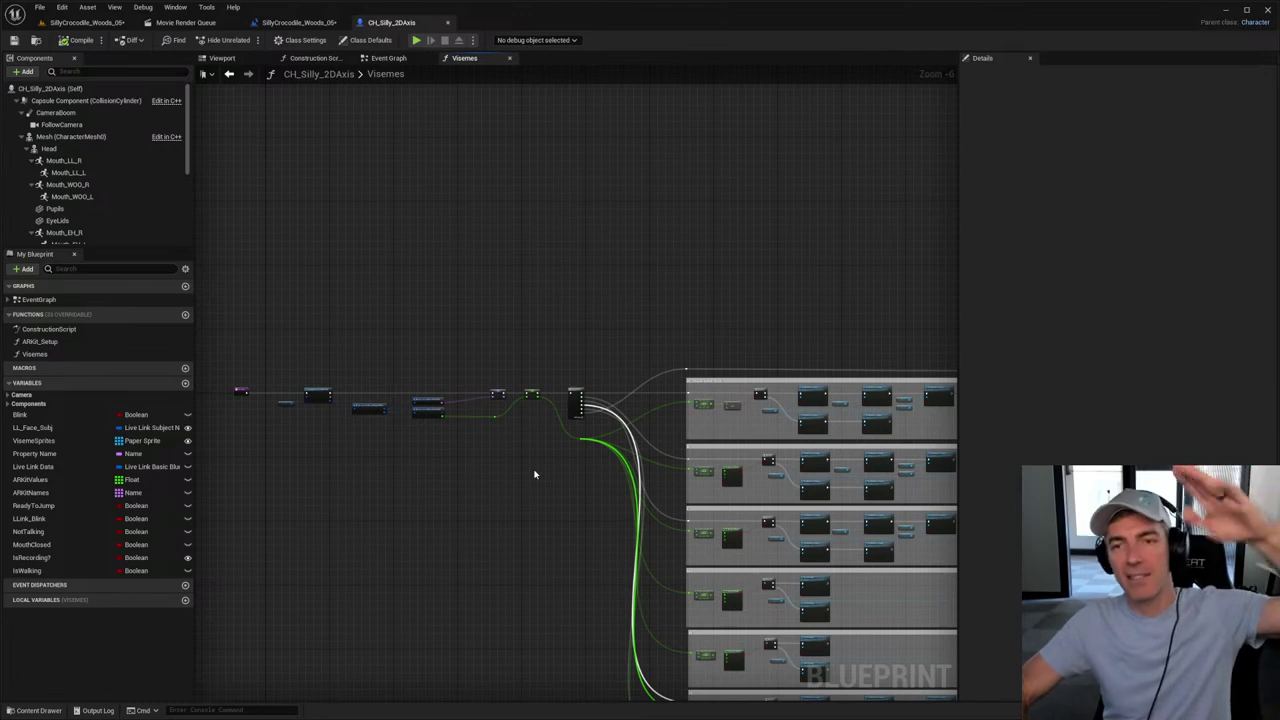
Step: Pan down through the viseme comment blocks to the last one
right_click_drag(534, 474, 331, 434)
scroll(340, 420, "up", 4)
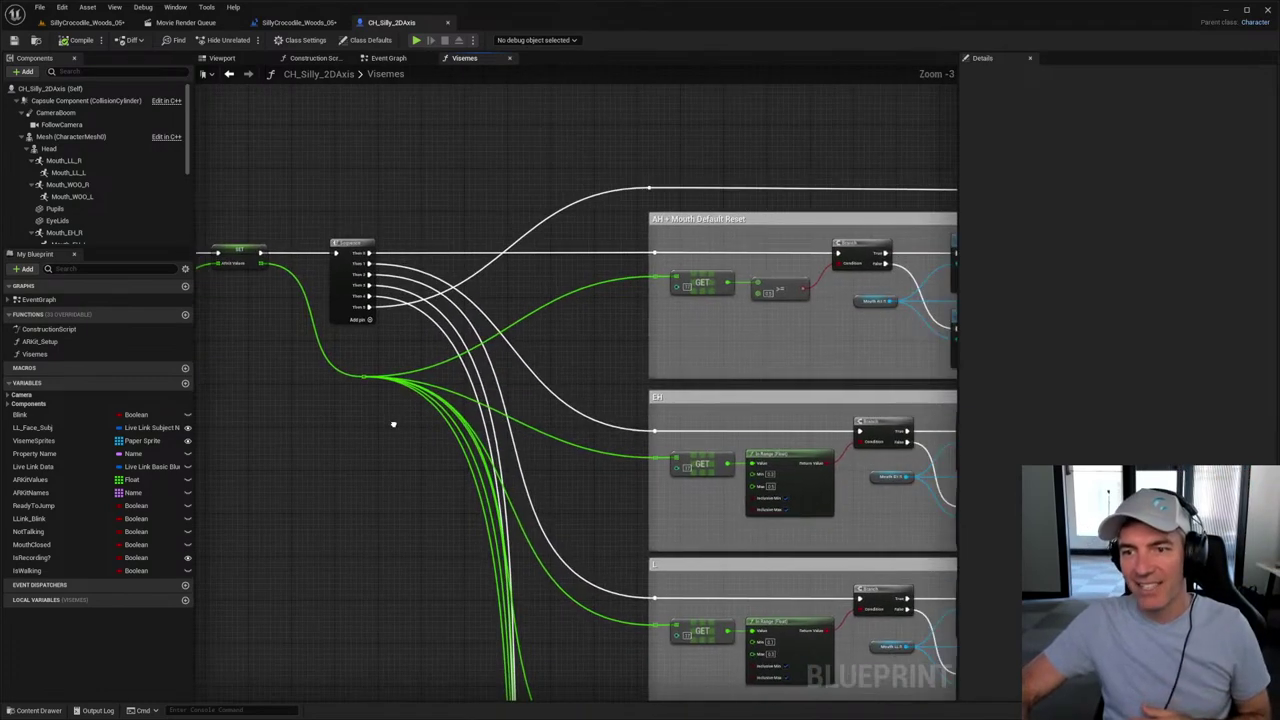
scroll(433, 467, "down", 1)
right_click_drag(433, 467, 147, 402)
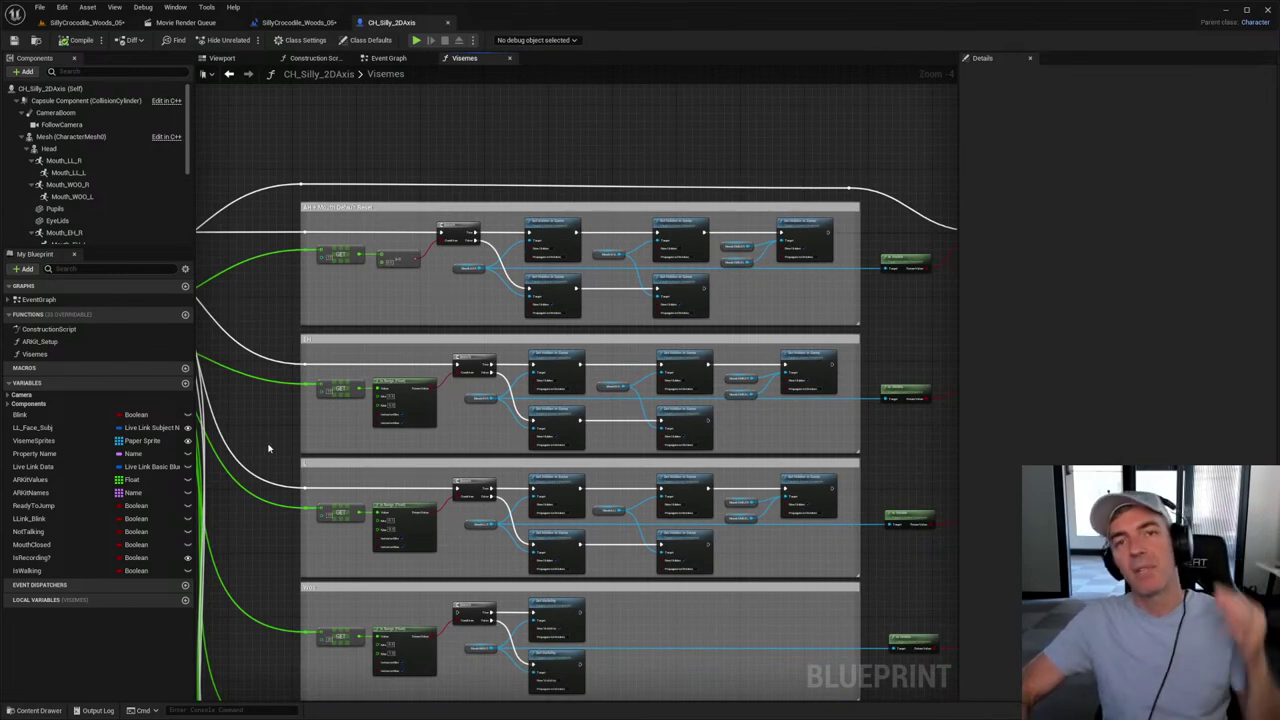
right_click_drag(268, 448, 257, 240)
mouse_move(265, 350)
right_mouse_down()
mouse_move(251, 306)
mouse_move(252, 352)
right_mouse_up()
right_click_drag(247, 396, 241, 282)
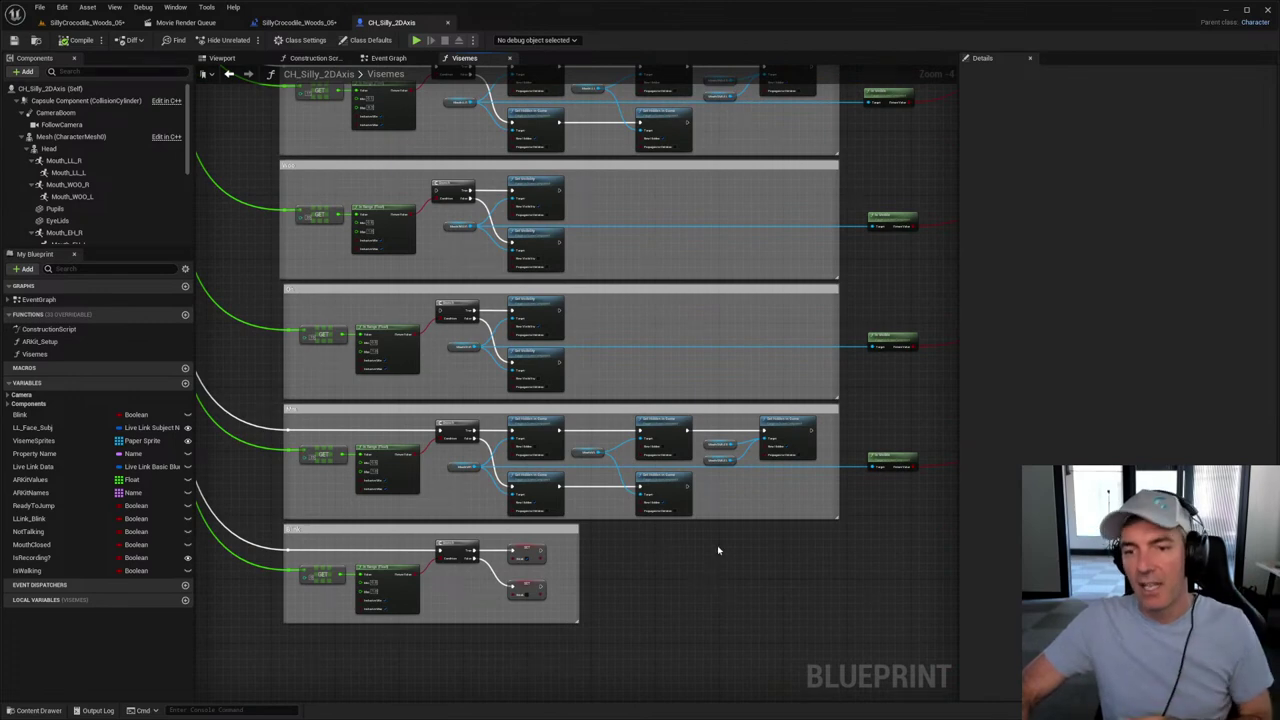
right_click_drag(752, 571, 782, 561)
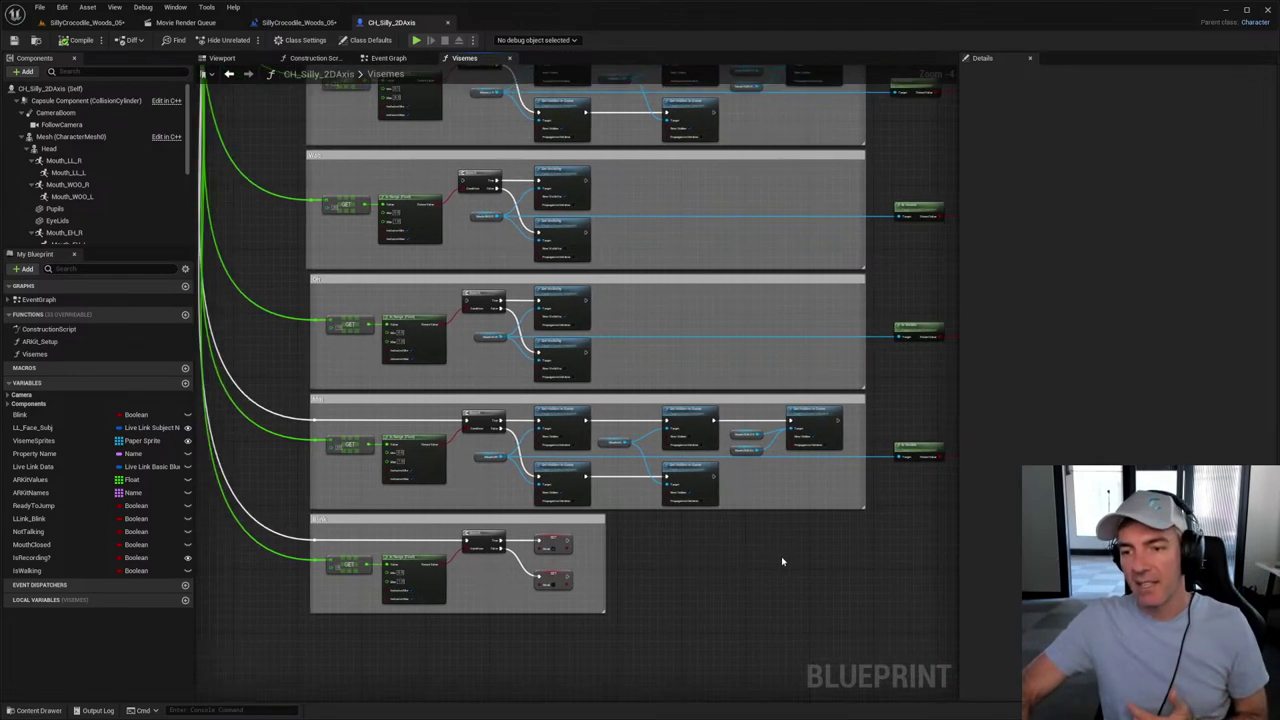
scroll(743, 591, "up", 5)
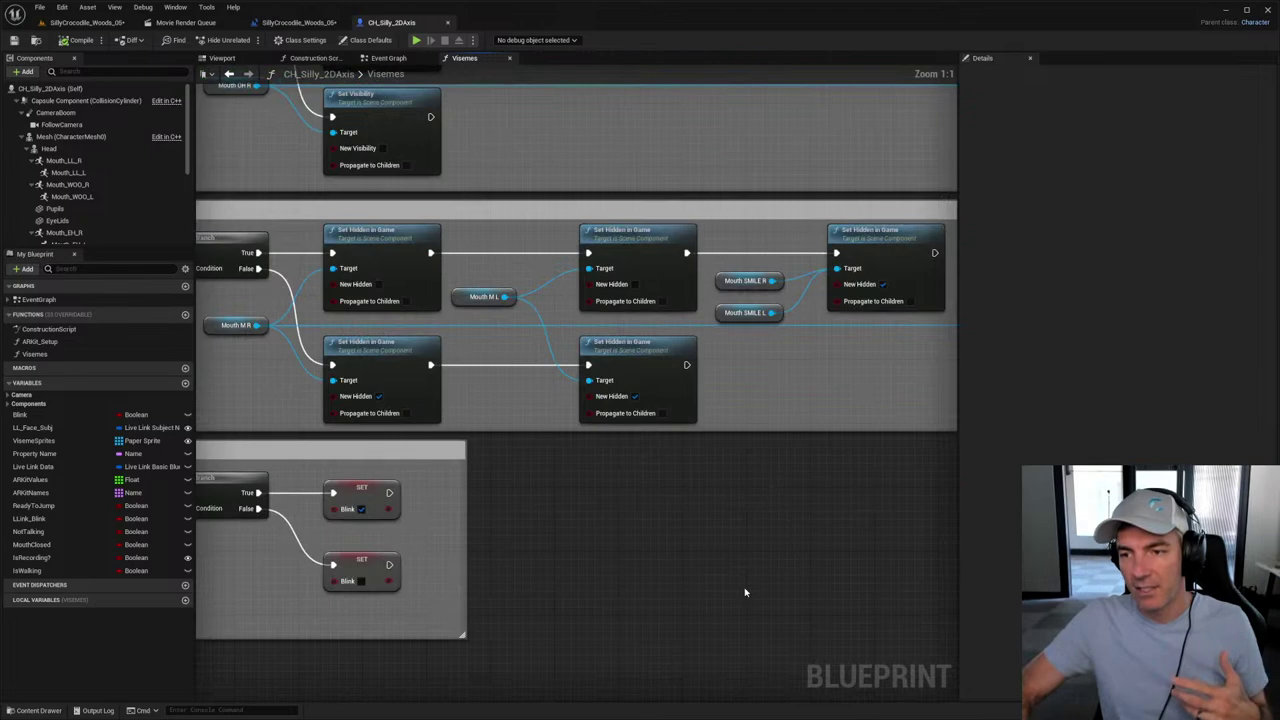
Step: Survey the Blink group and the overview of comment blocks along the branch chain
right_click_drag(802, 445, 914, 363)
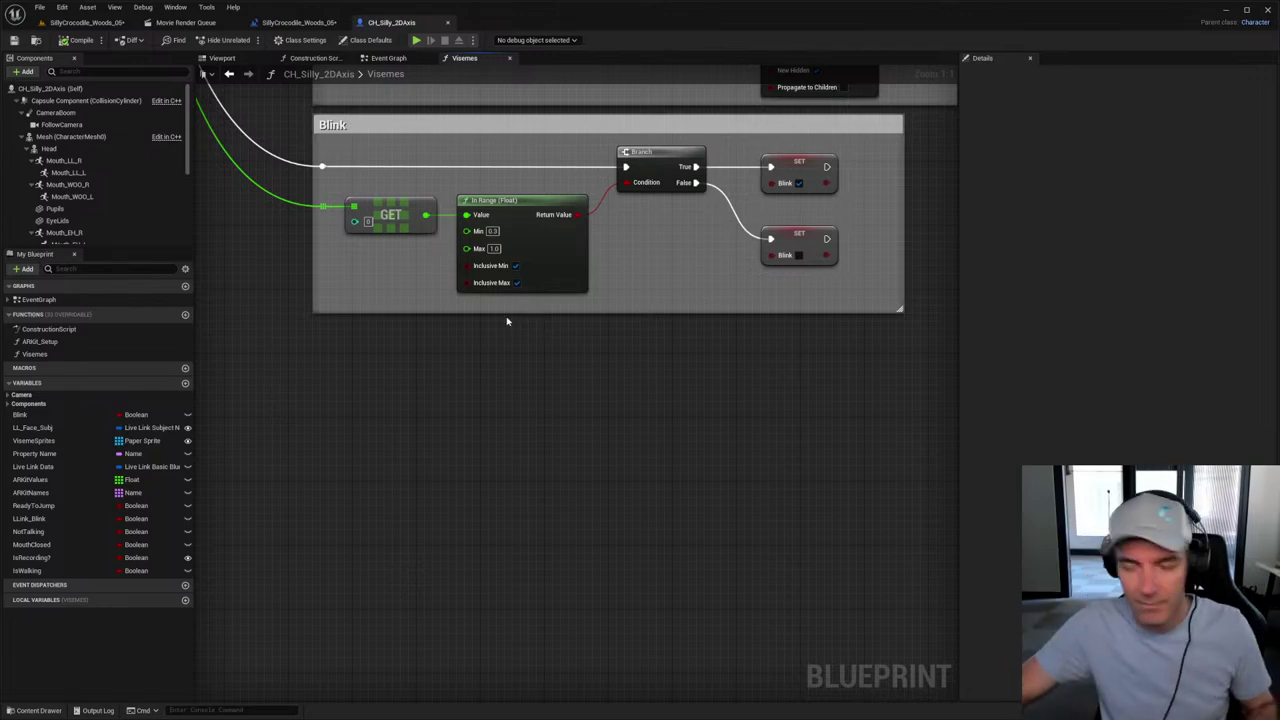
scroll(507, 321, "down", 3)
scroll(800, 266, "down", 2)
right_click_drag(800, 266, 580, 426)
scroll(635, 323, "up", 2)
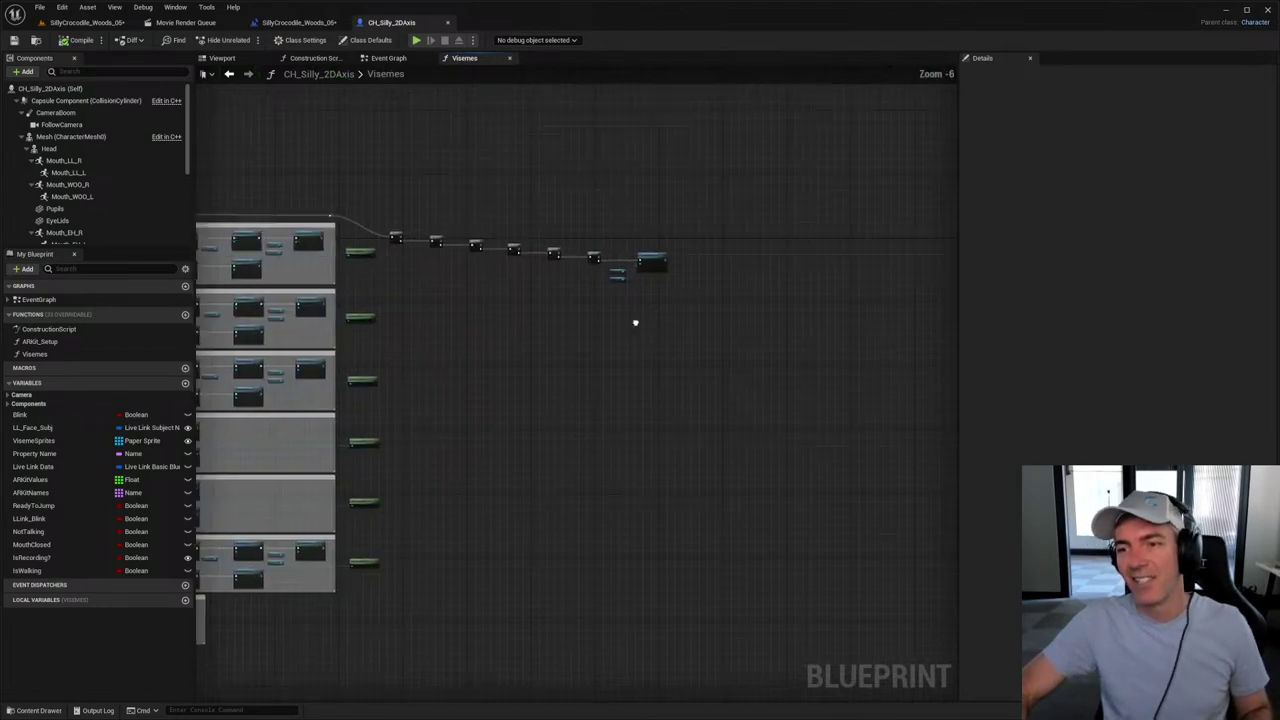
scroll(635, 323, "up", 4)
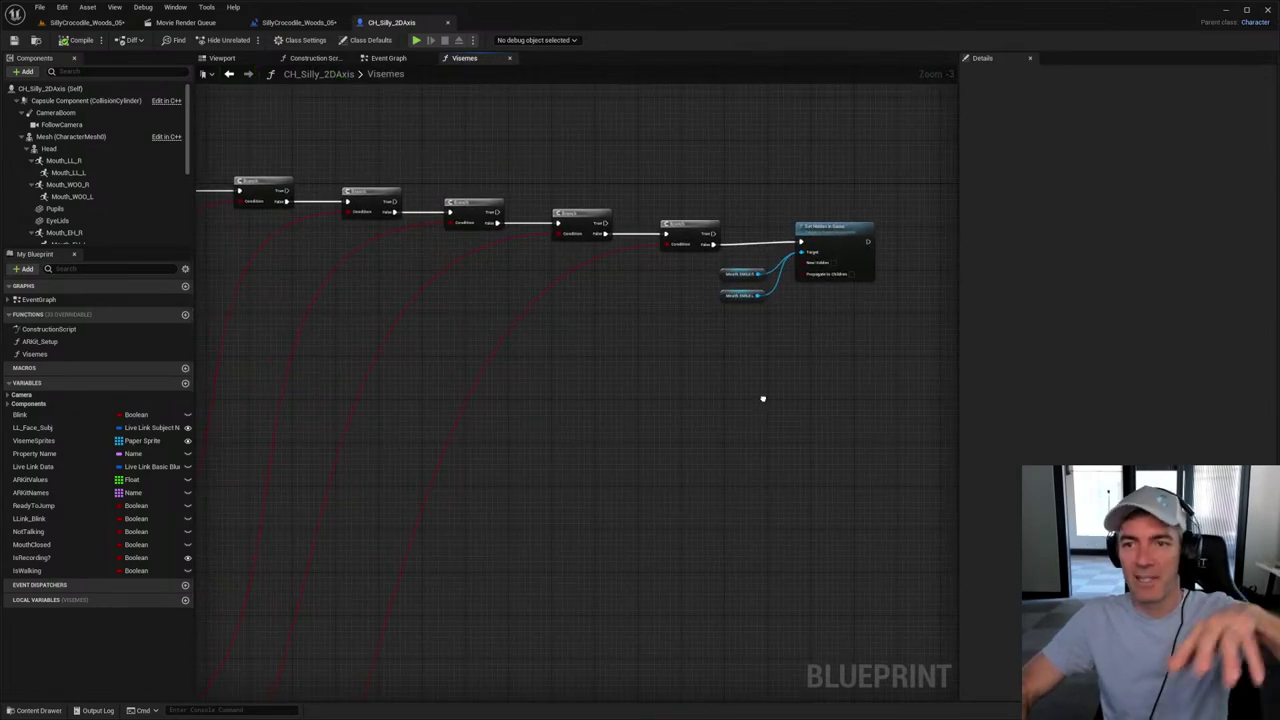
right_click_drag(762, 399, 606, 439)
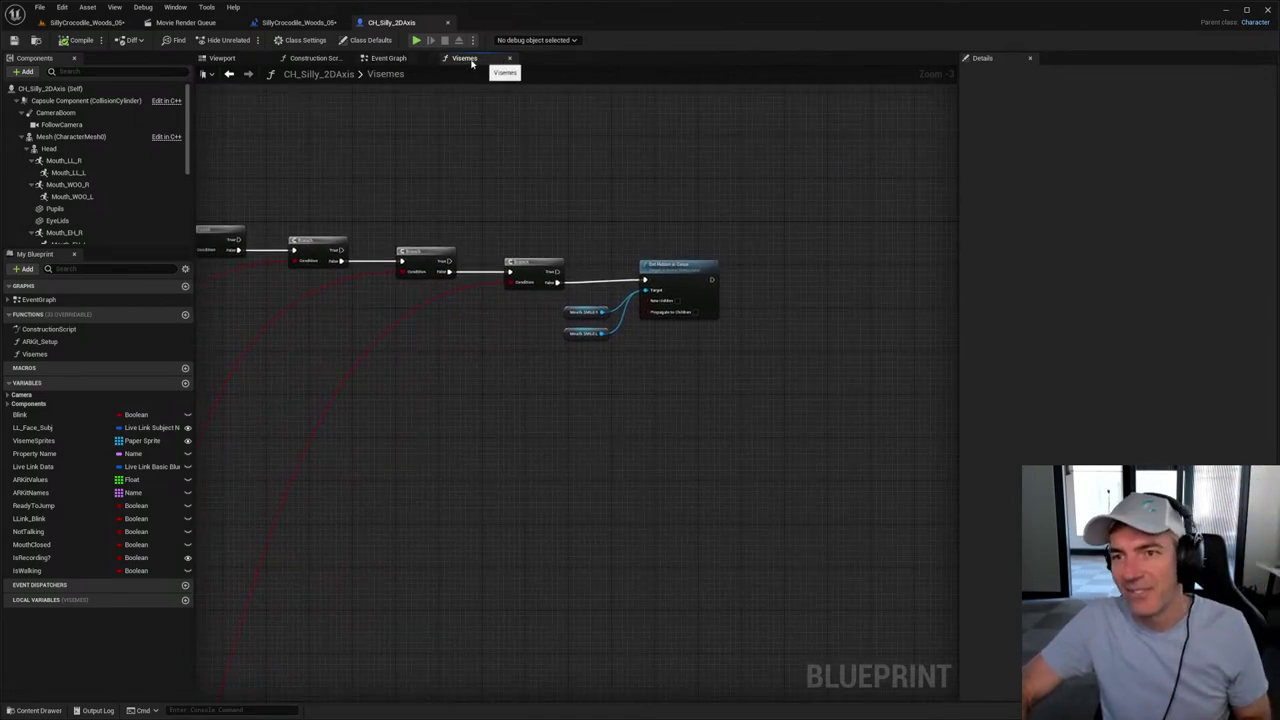
Step: Close the CH_Silly_2DAxis blueprint, save the level blueprint, and return to SillyCrocodile_Woods_05
left_click(447, 22)
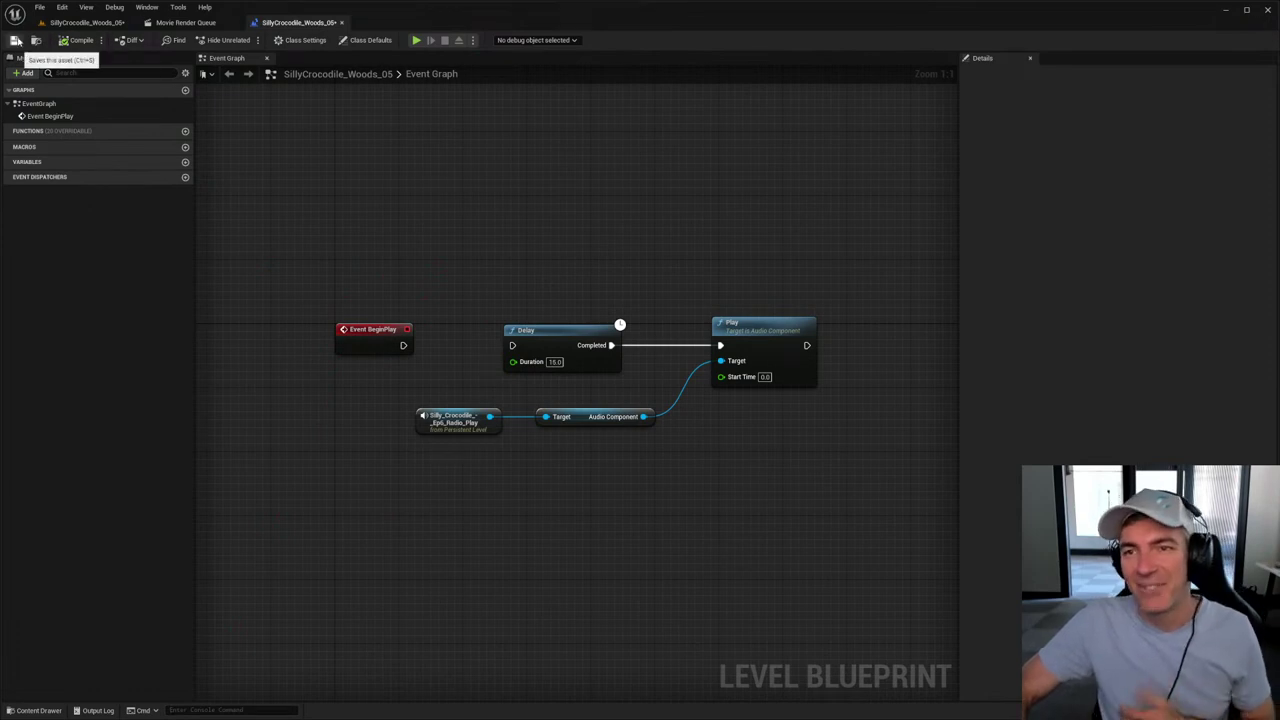
left_click(15, 40)
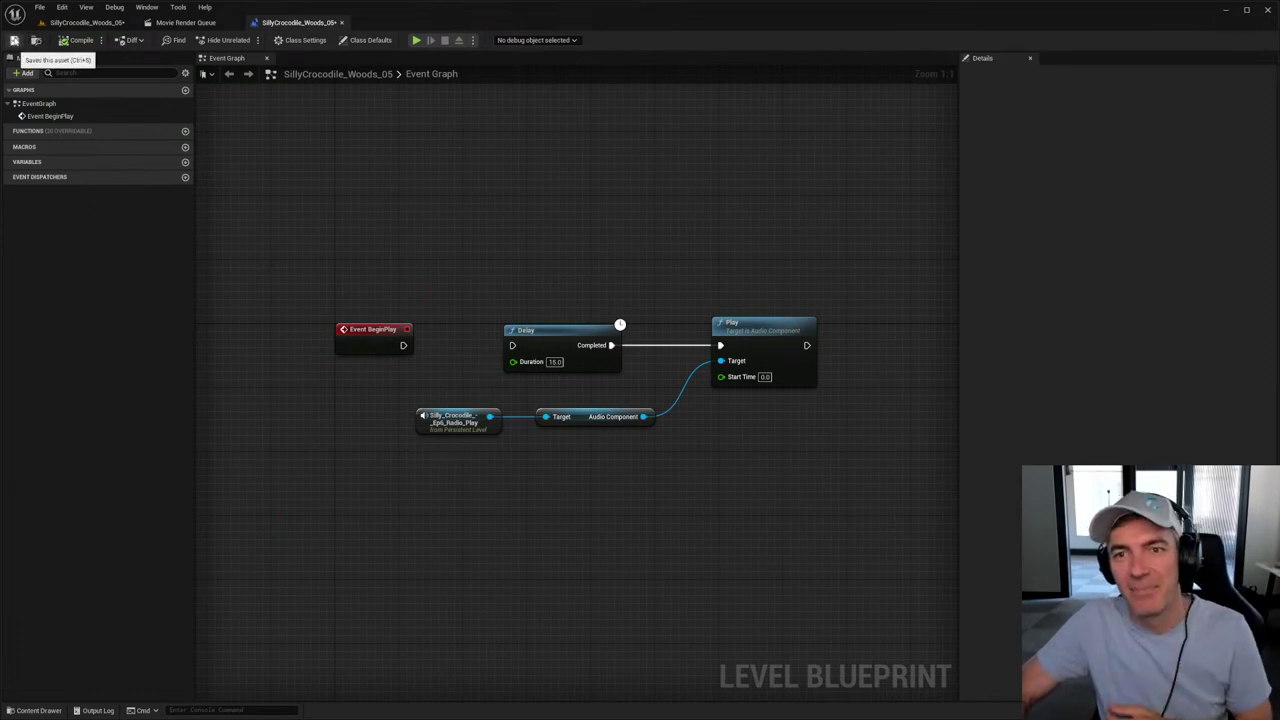
left_click(188, 22)
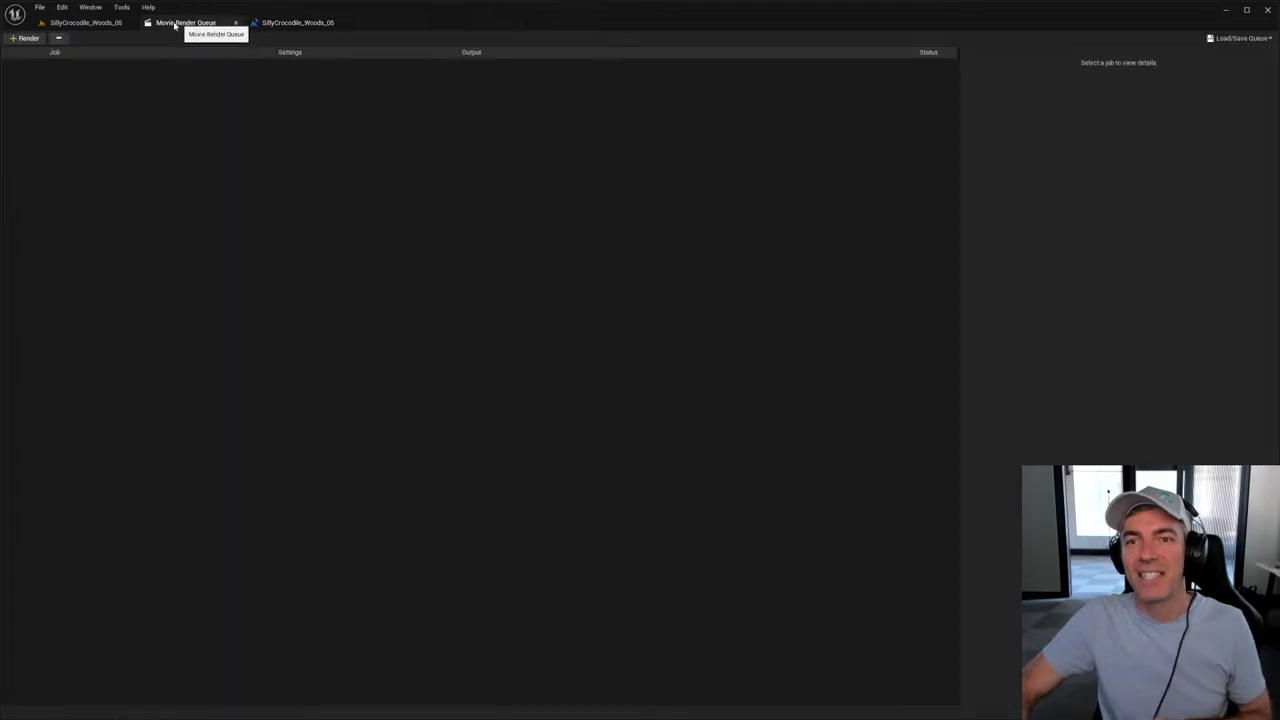
left_click(110, 22)
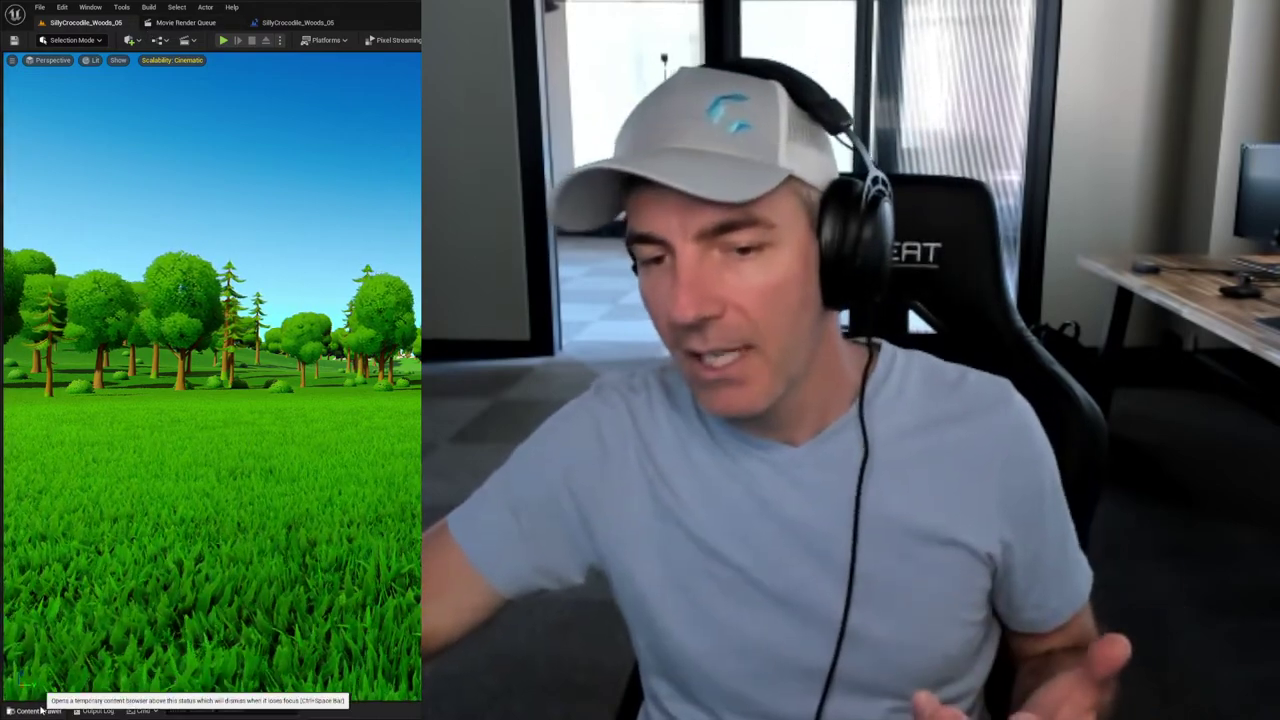
Step: Open the Silly_Ep6_03 level sequence from the content browser and look through the Cine Camera Actor
key("ctrl+space")
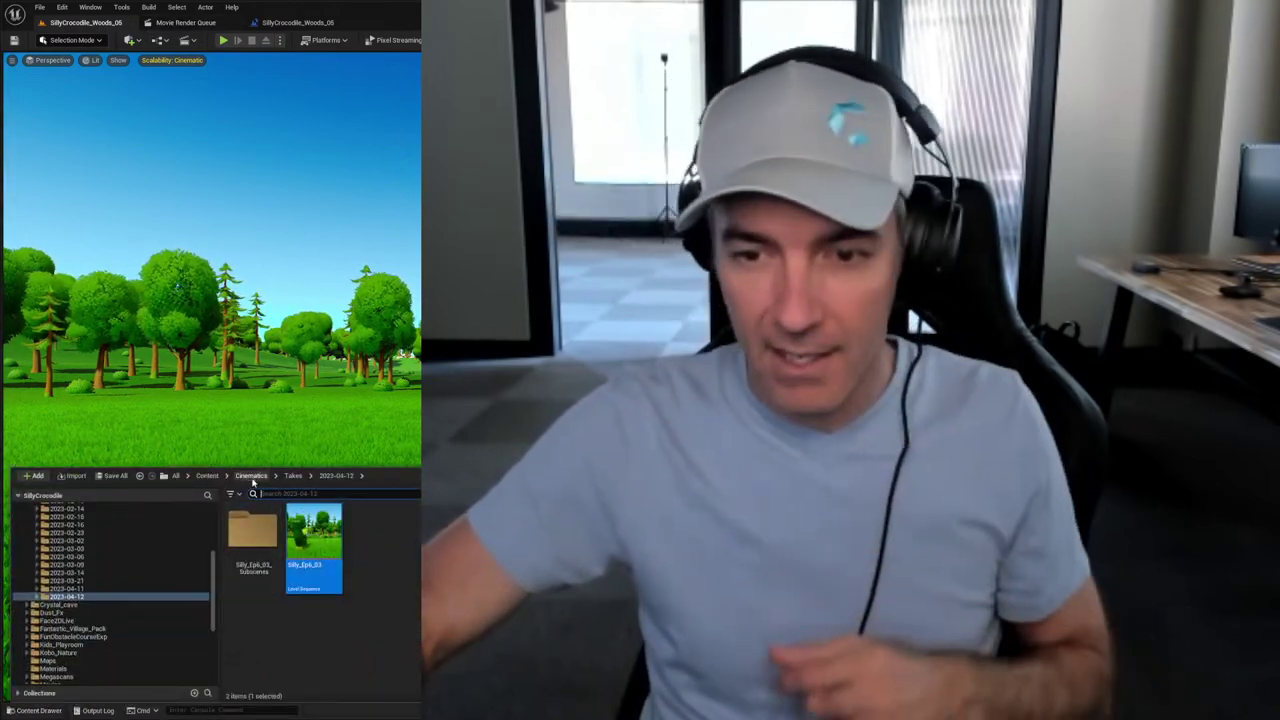
double_click(318, 543)
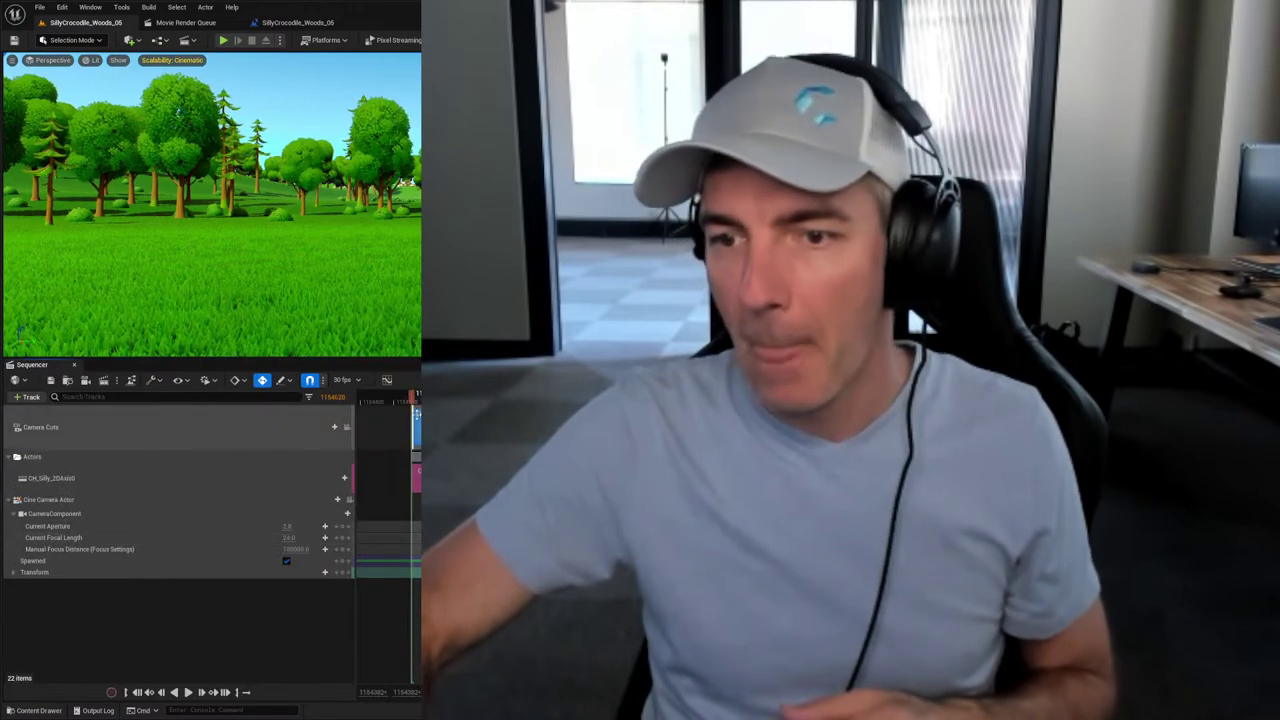
left_click(349, 500)
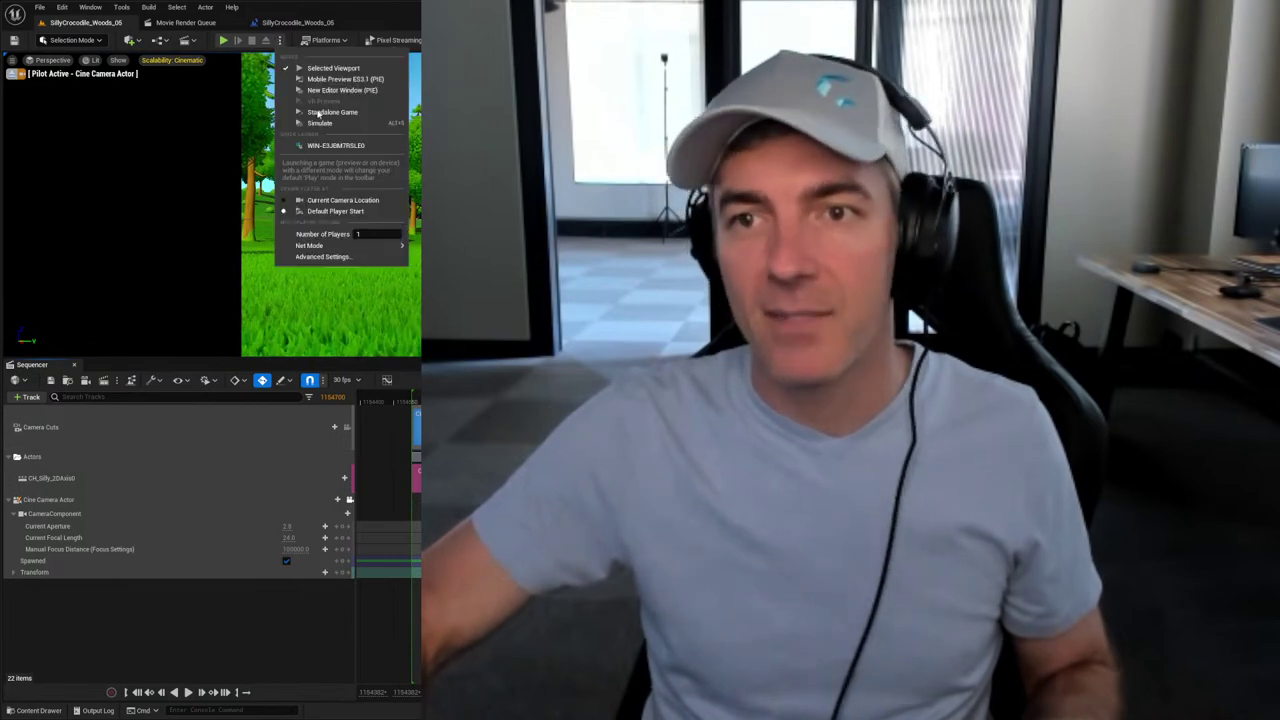
Step: Play the level in the editor through the cine camera, then stop the session
key("alt+p")
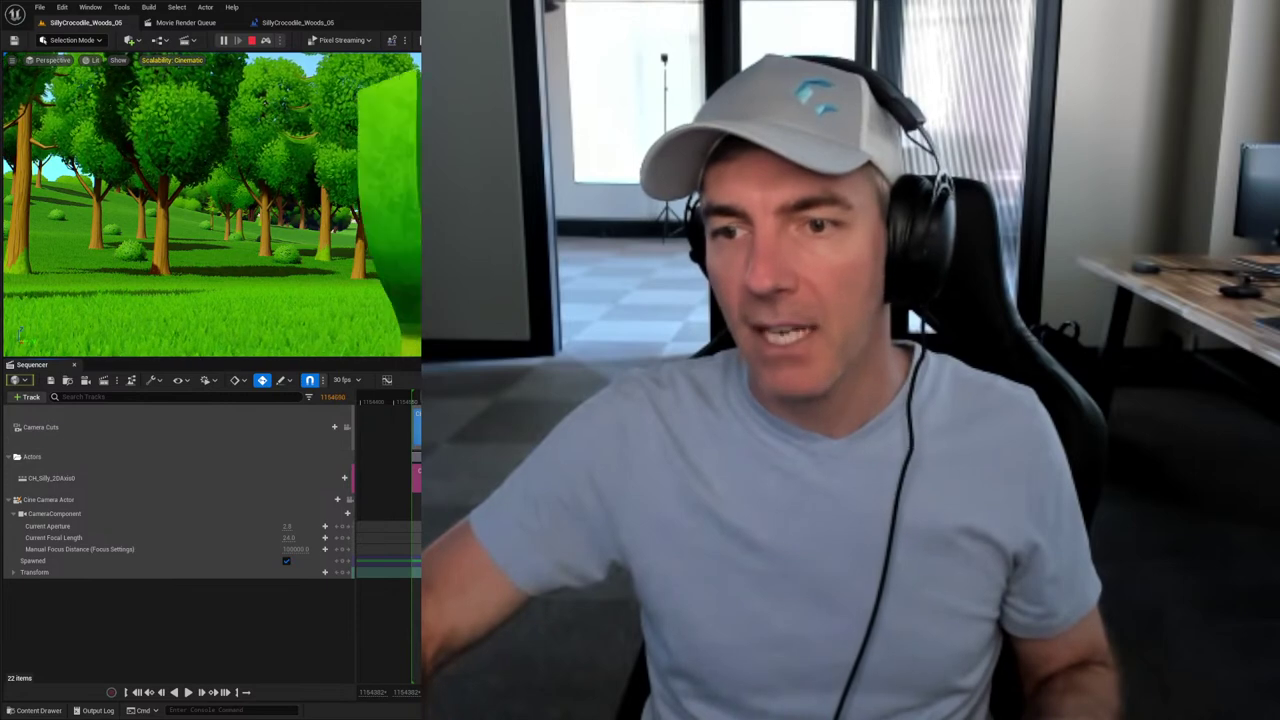
left_click(349, 500)
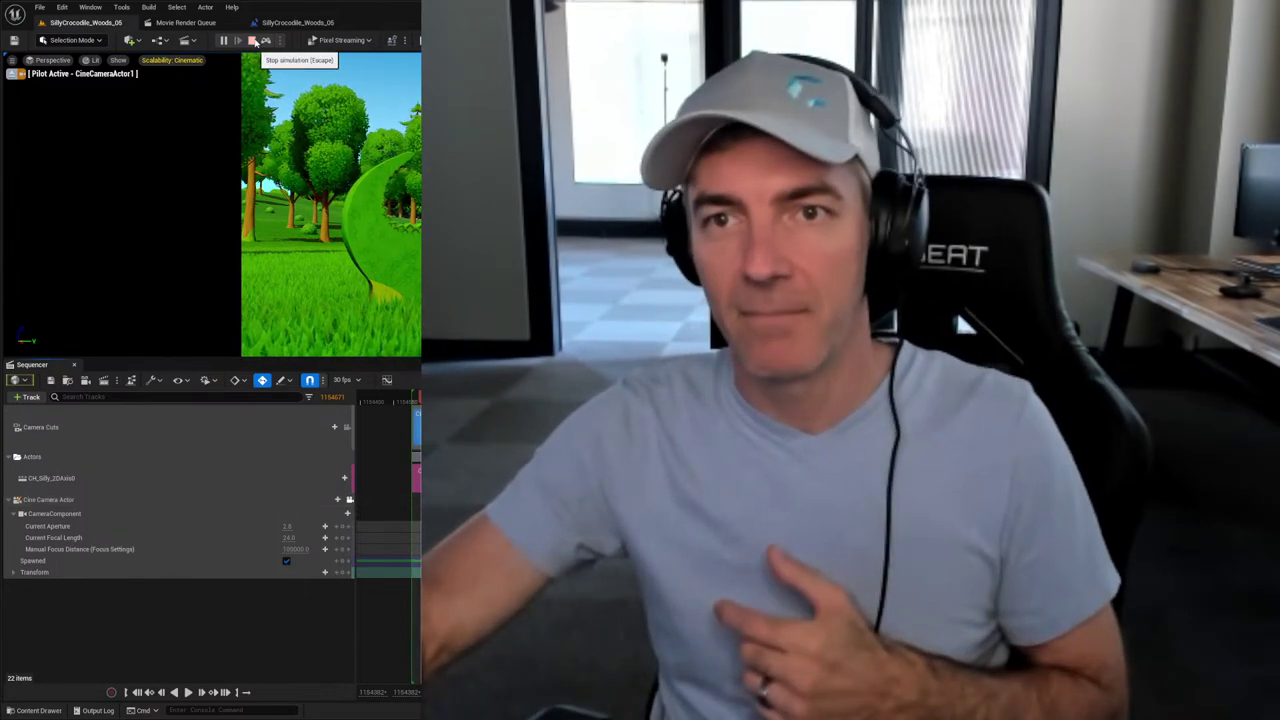
left_click(251, 40)
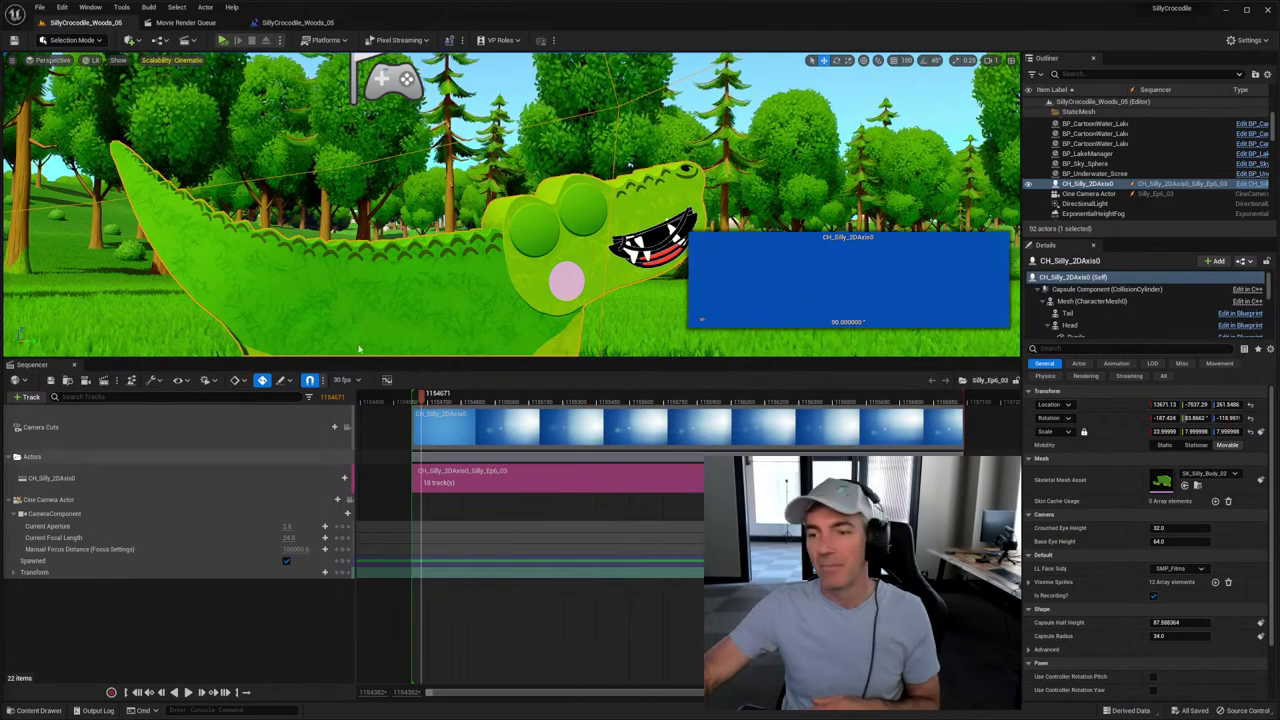
Step: Simulate the level briefly, stop it, and select CH_Silly_2DAxis0 in the Outliner
left_click(223, 41)
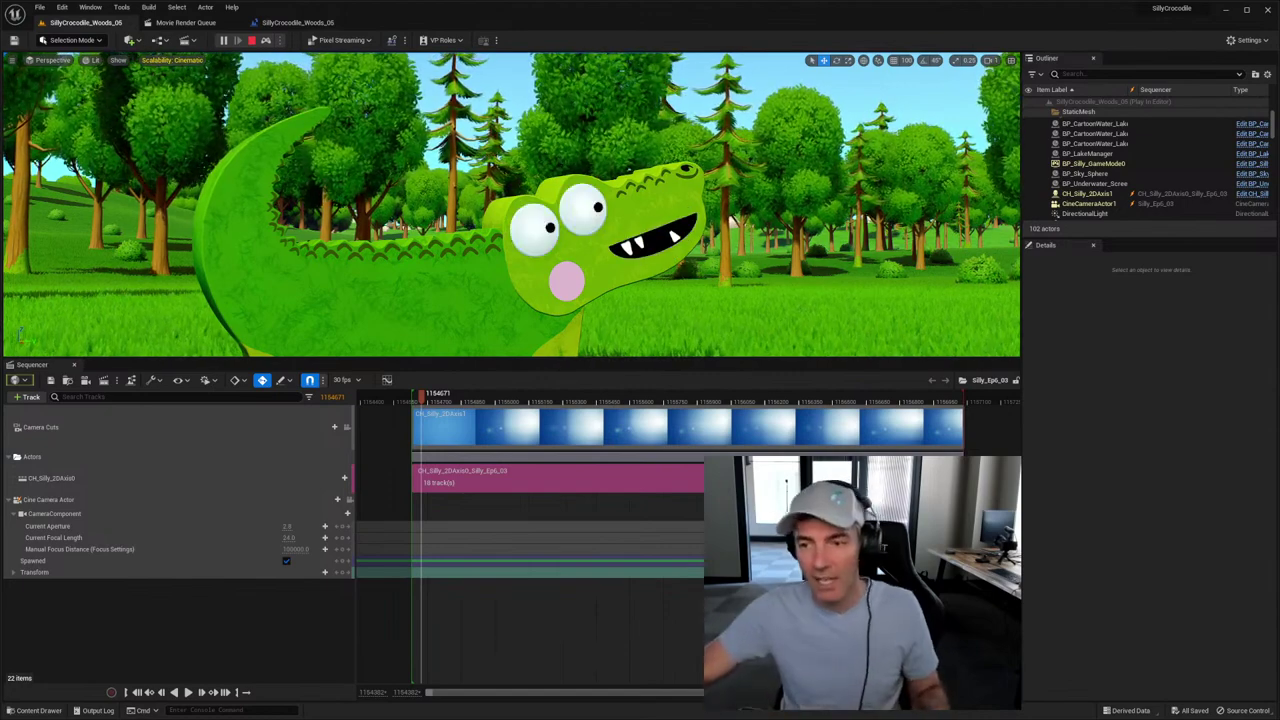
key("Escape")
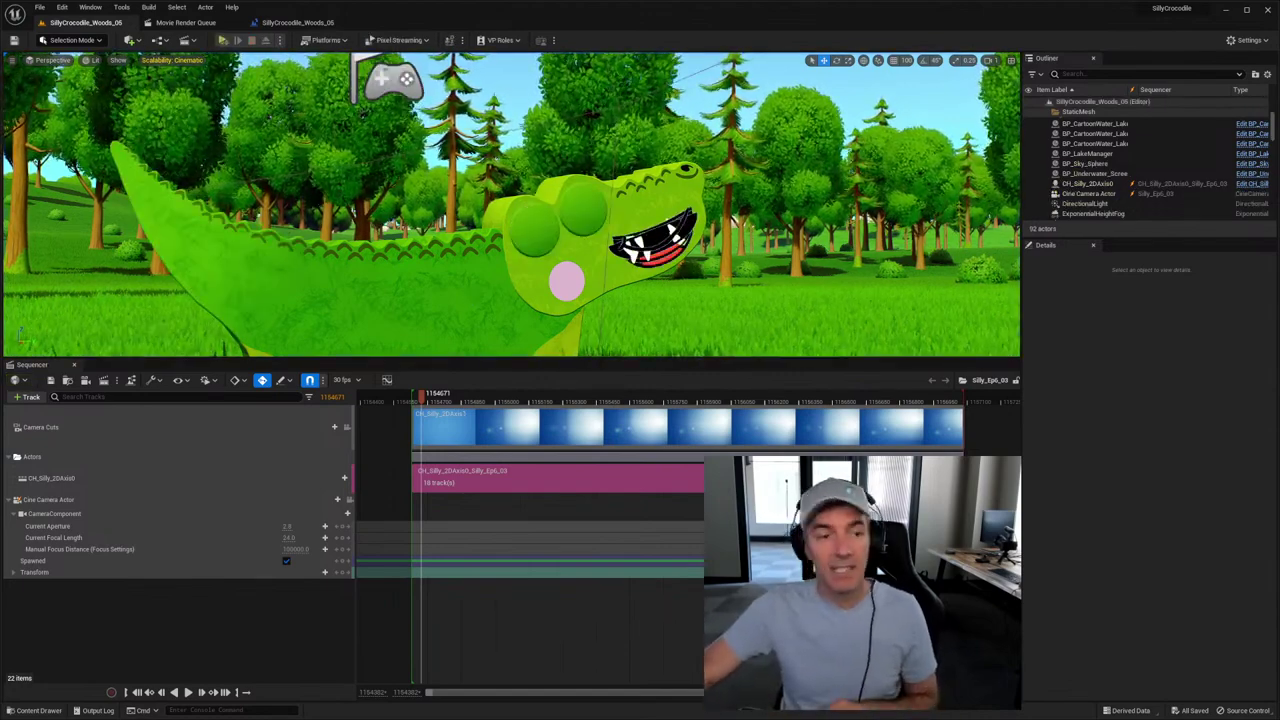
left_click(466, 297)
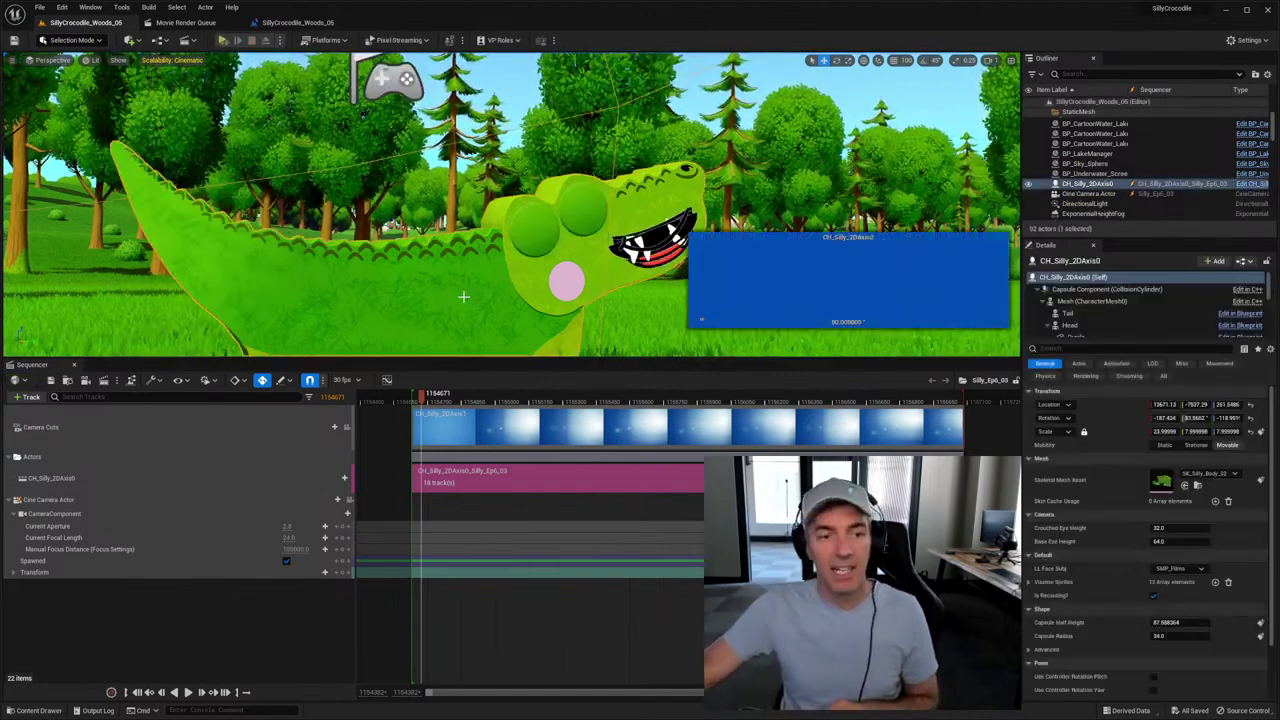
Step: Uncheck the crocodile's Is Recording option and play-test the level once
left_click(1155, 597)
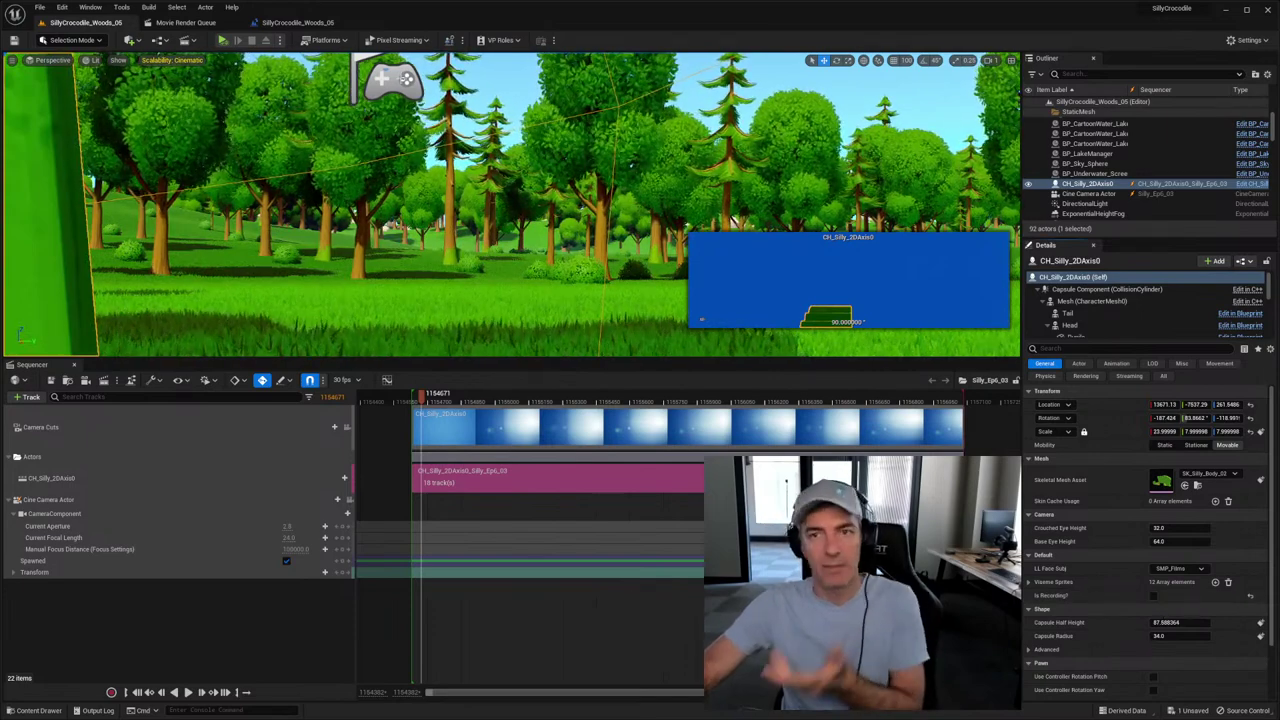
left_click(222, 40)
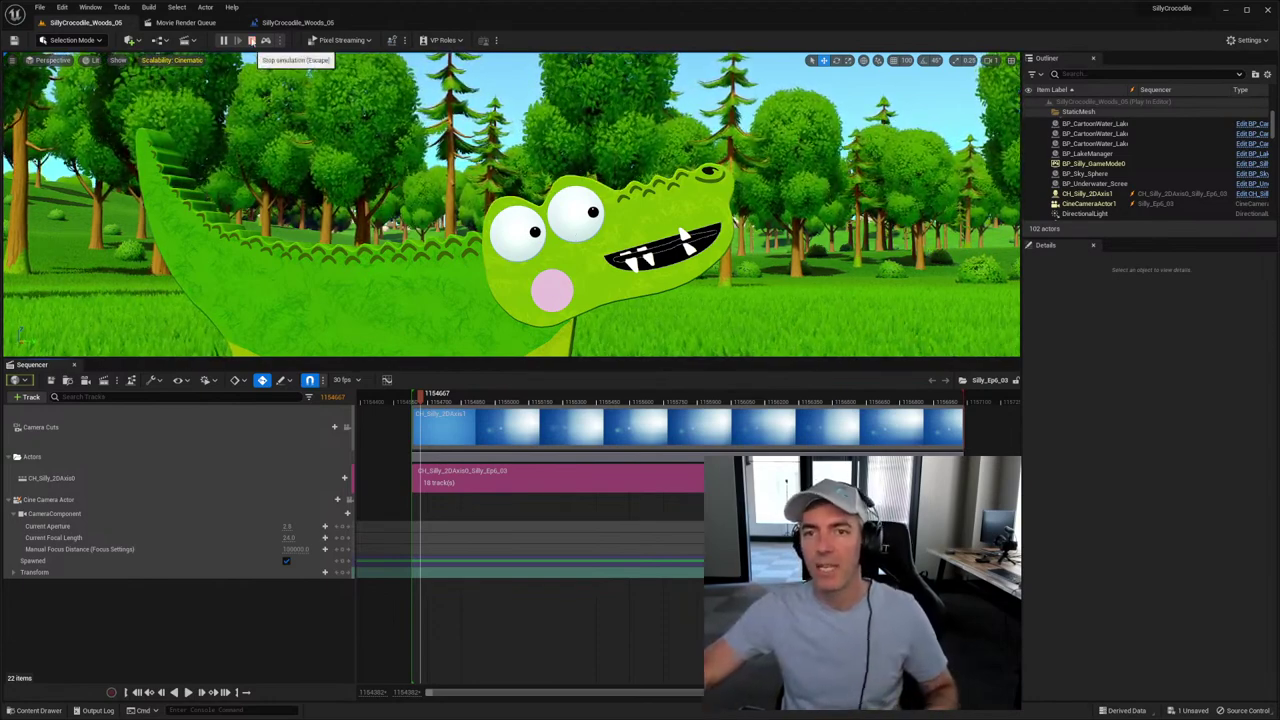
left_click(252, 41)
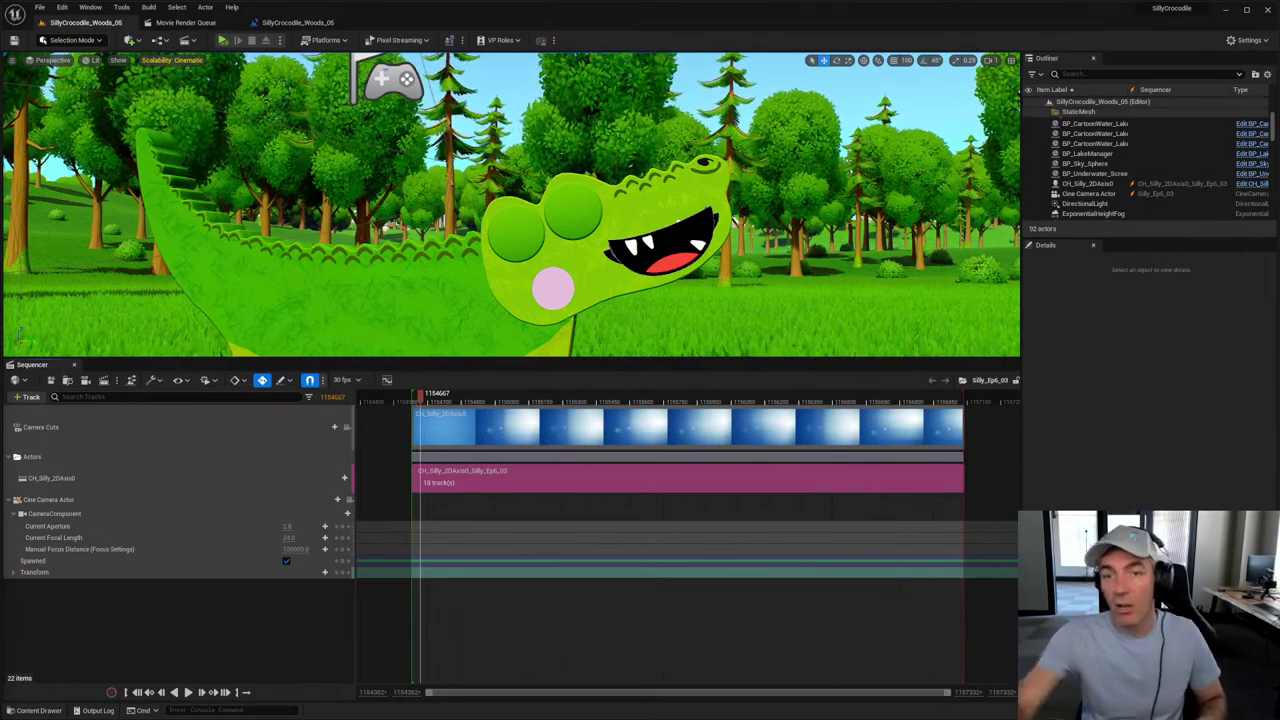
Step: Simulate again, scrub the playhead between frames 1154680 and 1154689, and stop play
left_click(224, 42)
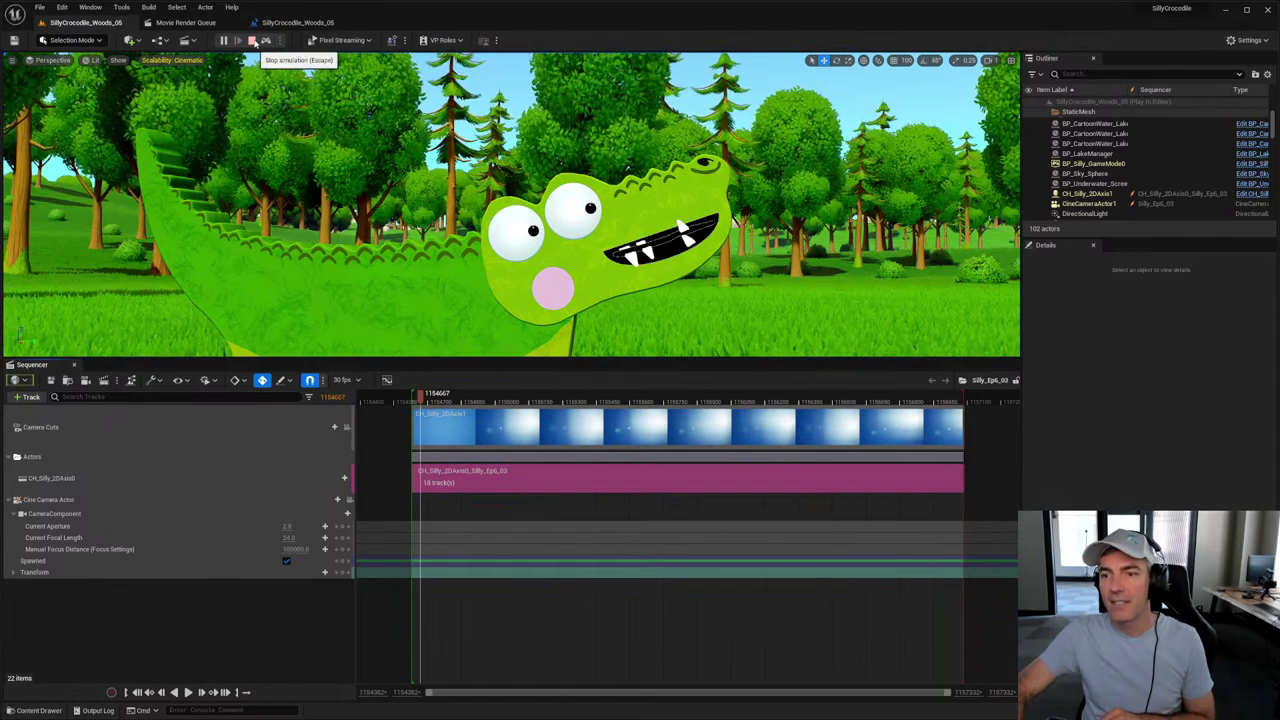
left_click_drag(423, 399, 425, 398)
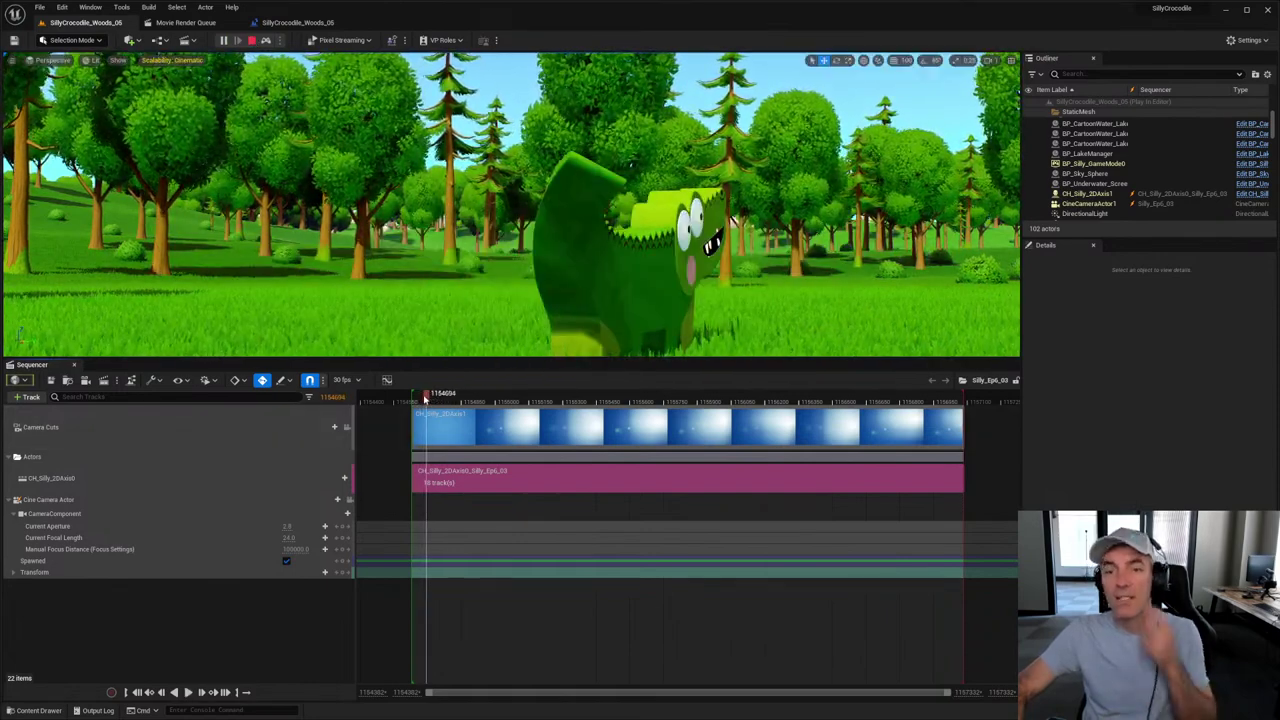
left_click(425, 398)
key("Escape")
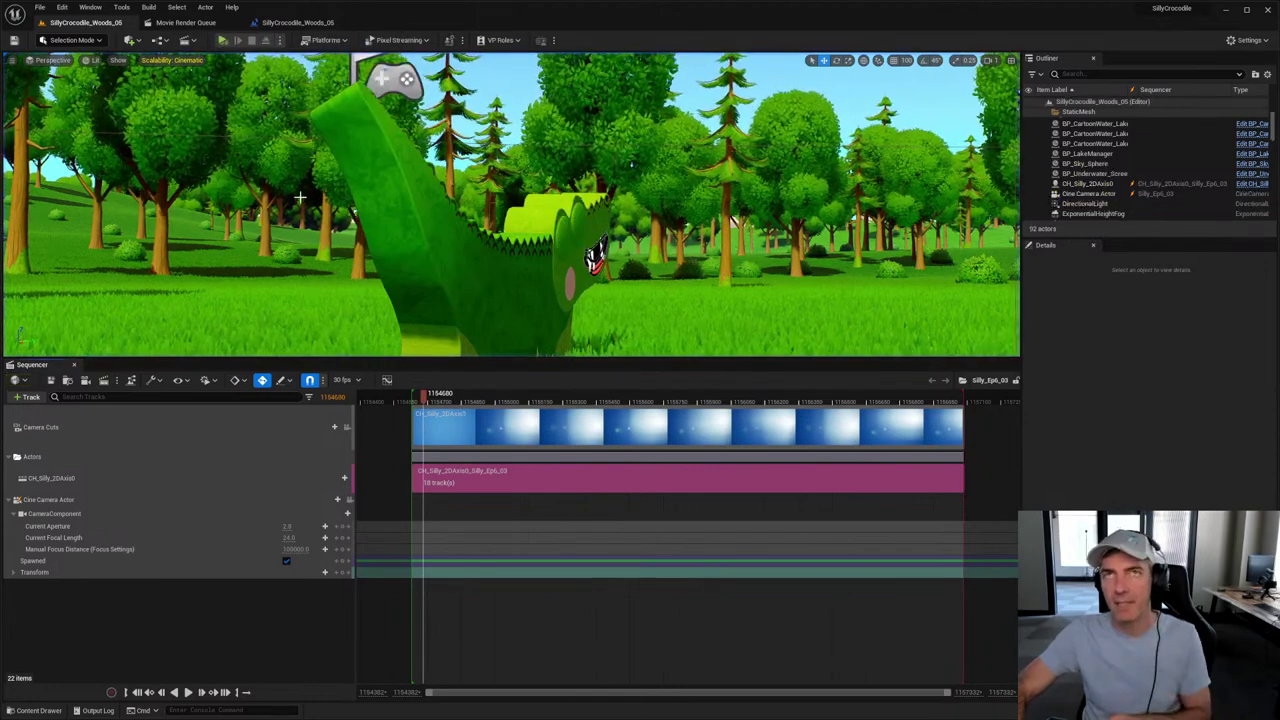
left_click(426, 399)
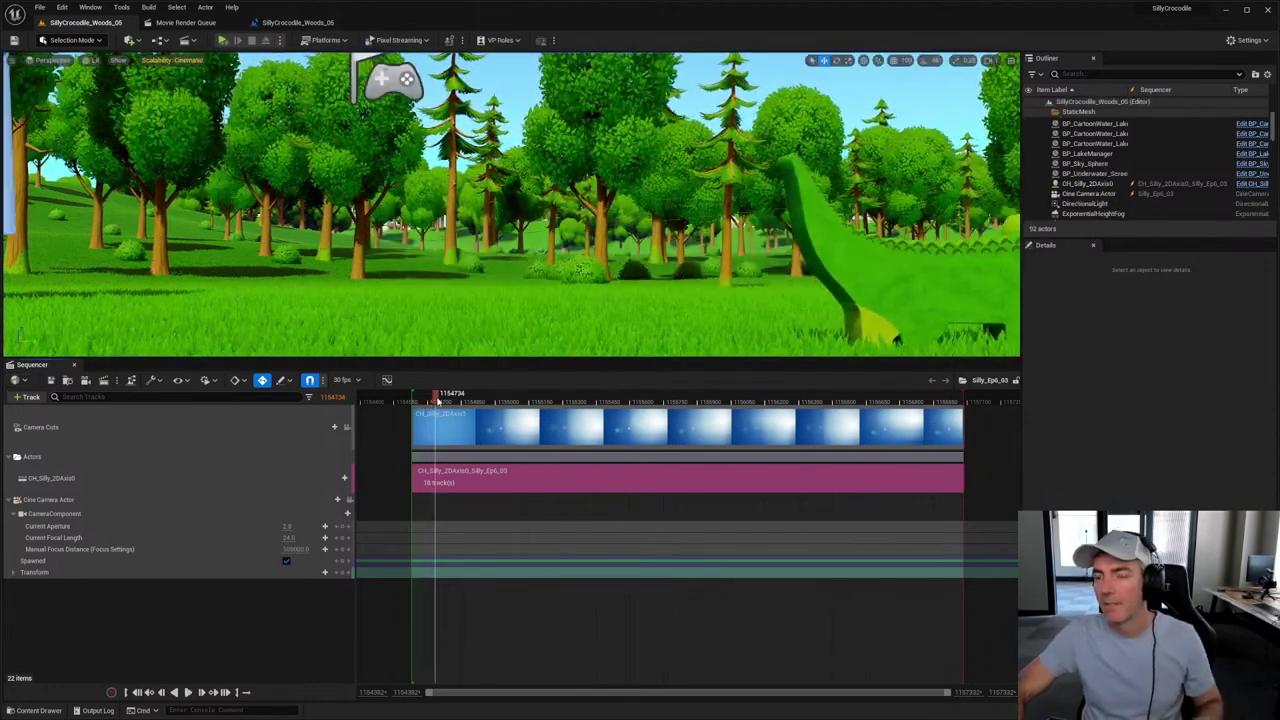
left_click(290, 22)
left_click(103, 23)
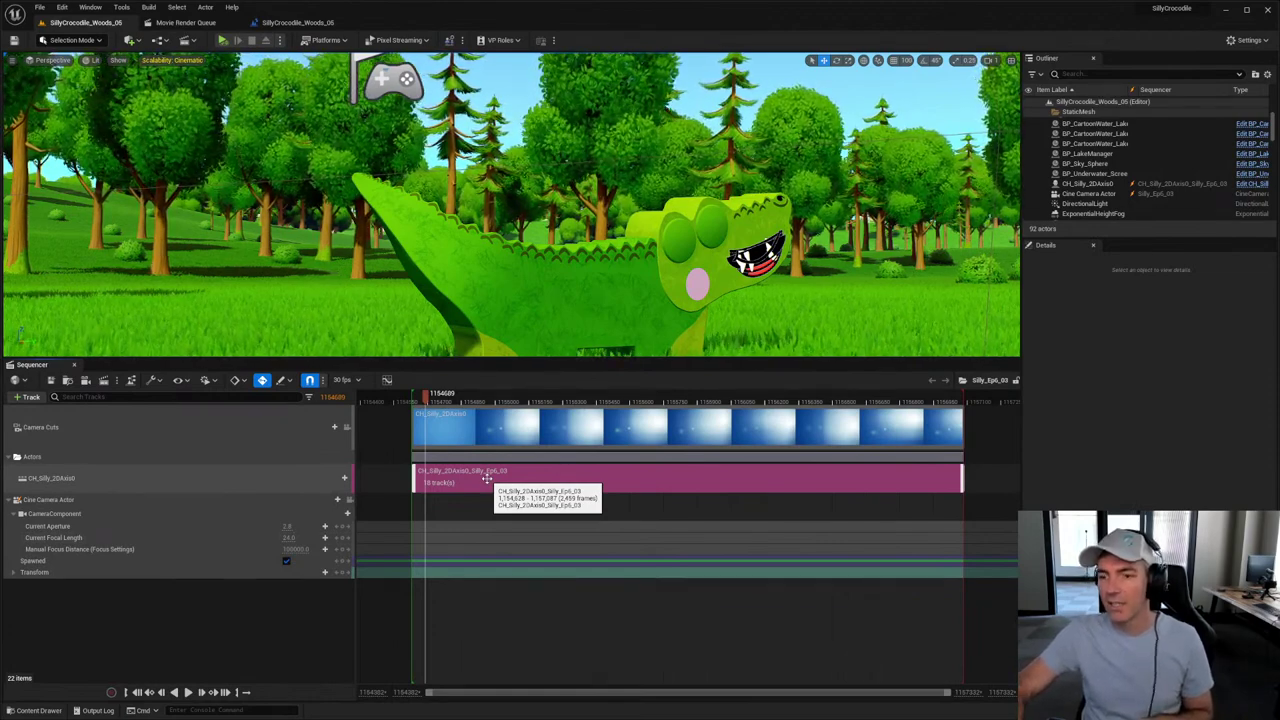
Step: Open the CH_Silly_2DAxis0 subsequence, scroll its mouth Visibility tracks, and select Mouth_M_L
double_click(487, 479)
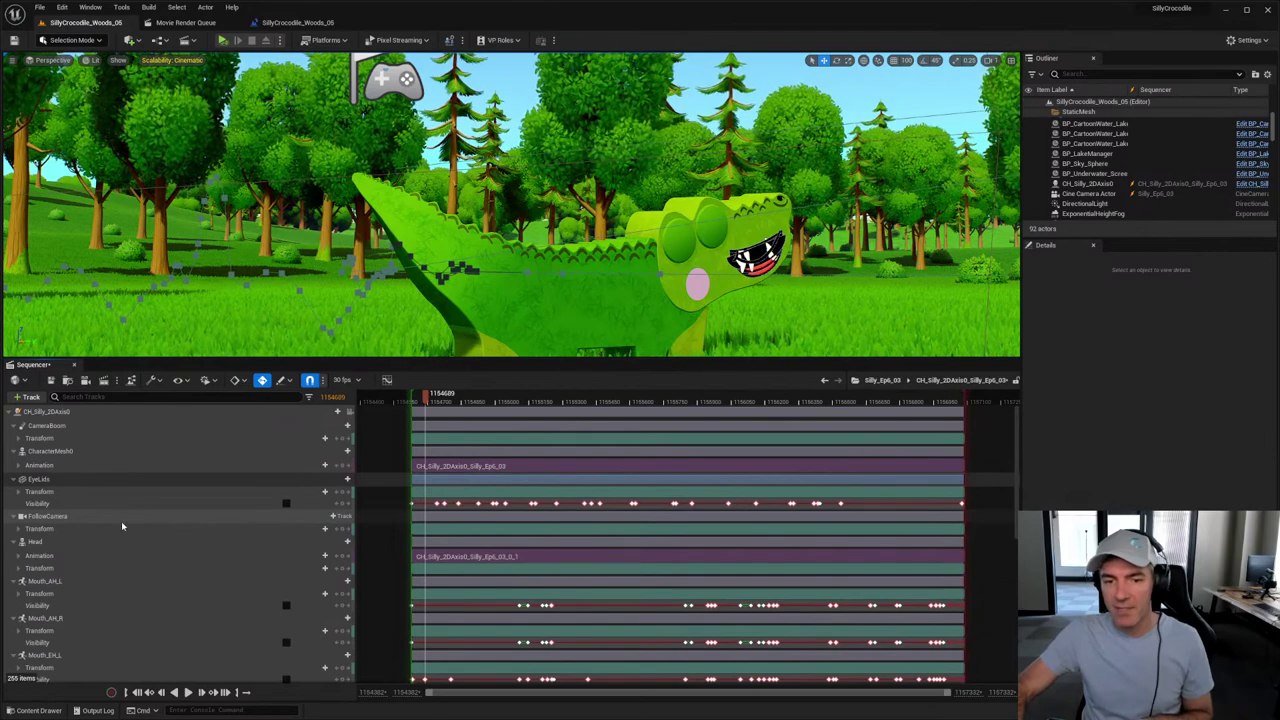
scroll(121, 526, "down", 5)
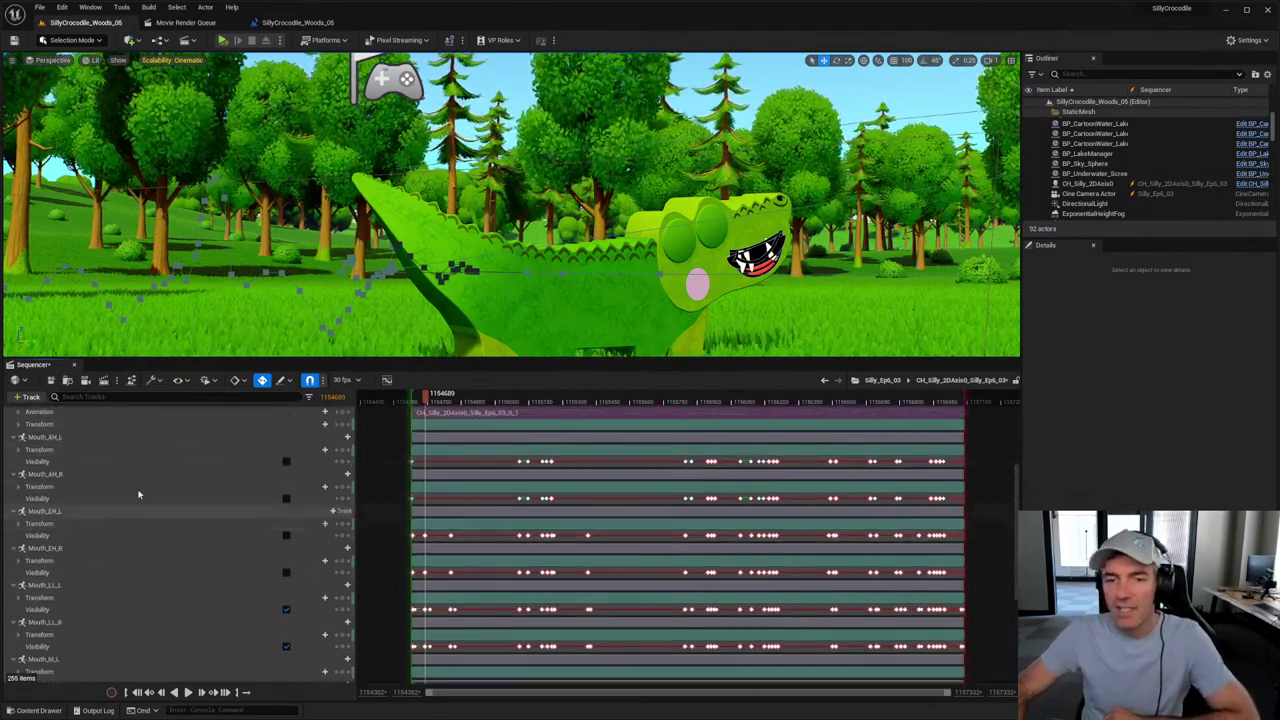
scroll(80, 577, "down", 2)
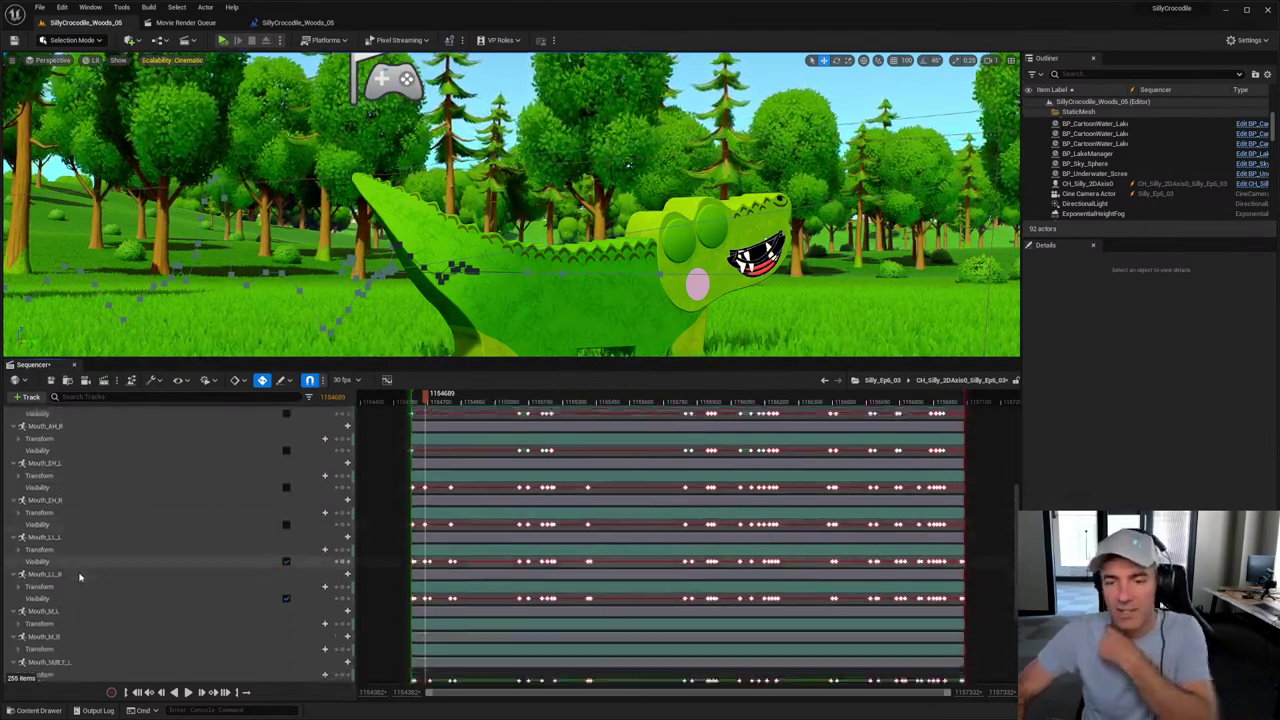
scroll(80, 577, "down", 2)
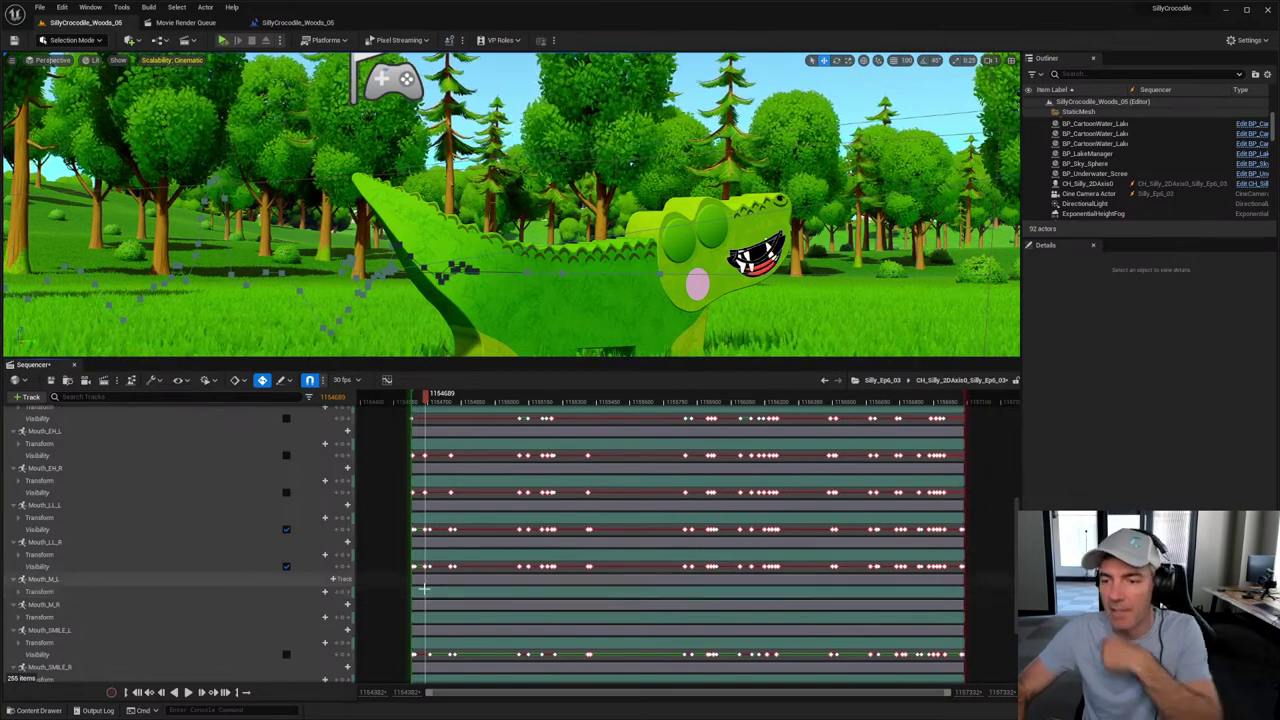
scroll(538, 590, "up", 3, "ctrl")
scroll(538, 590, "up", 2, "ctrl")
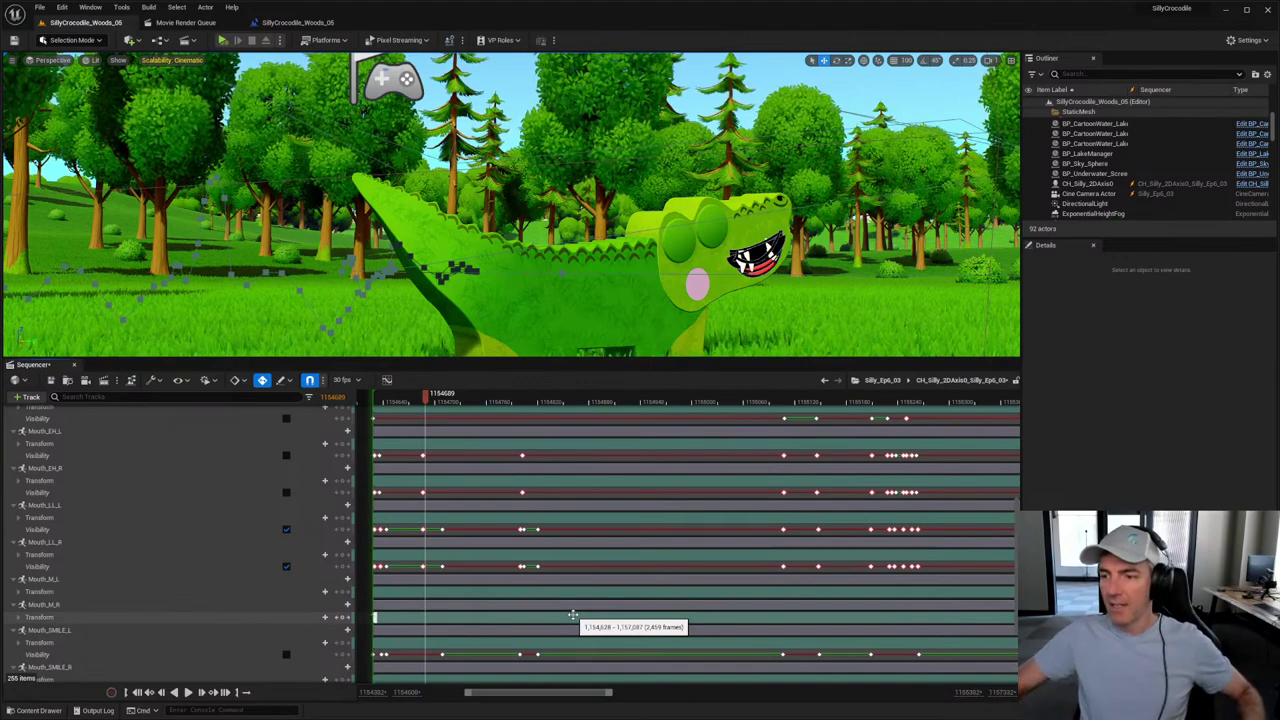
scroll(578, 593, "down", 3, "ctrl")
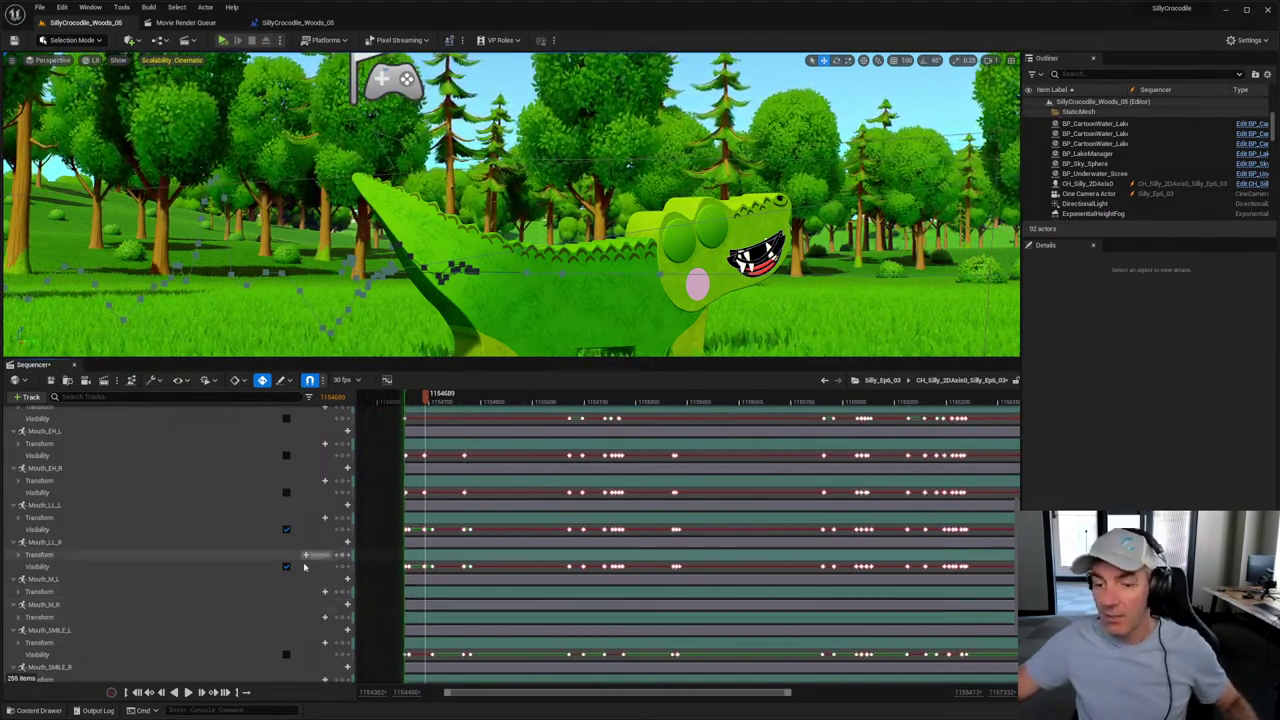
left_click(81, 583)
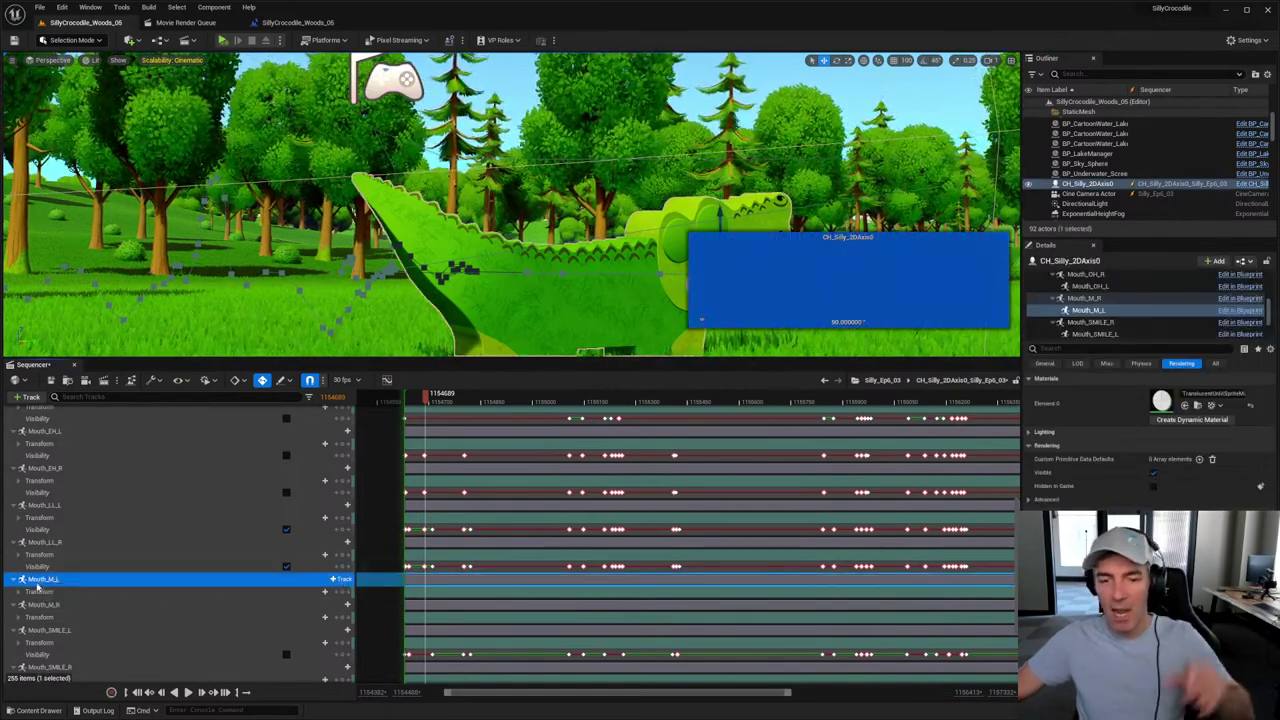
Step: Add a Visibility track to Mouth_M_L, key it Hidden in Game, and return to the sequence start
left_click(338, 581)
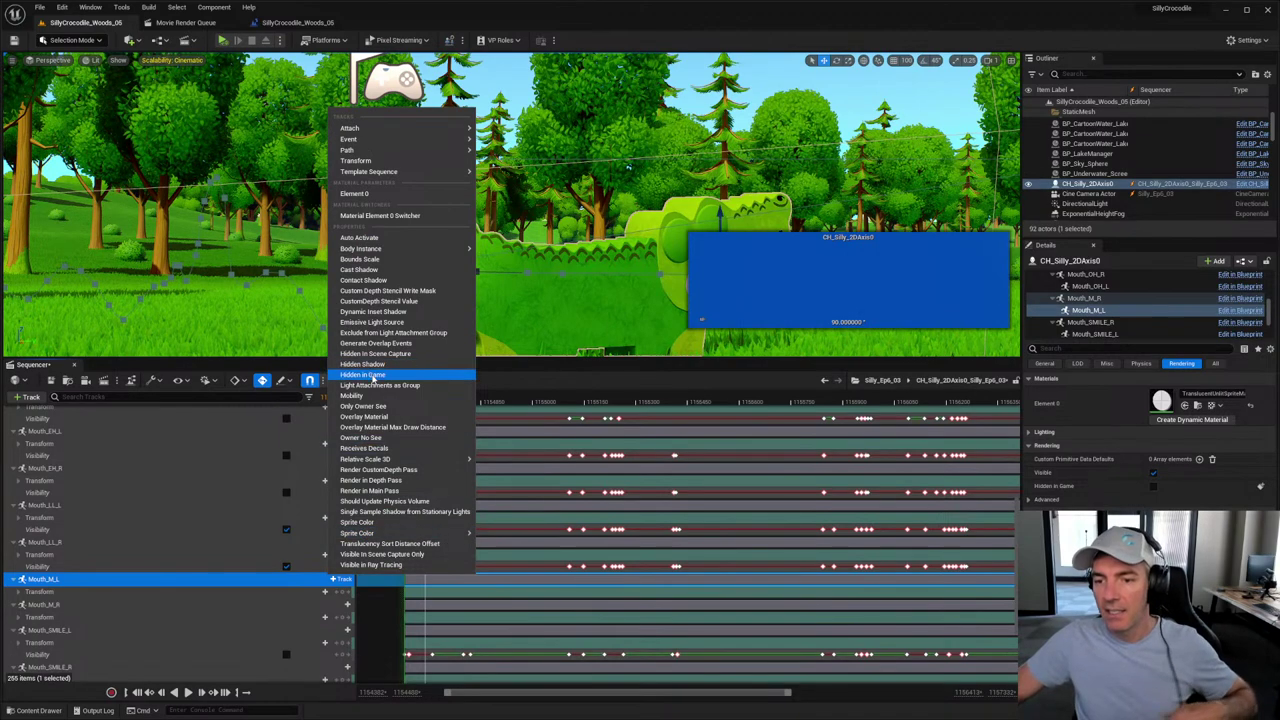
left_click(372, 375)
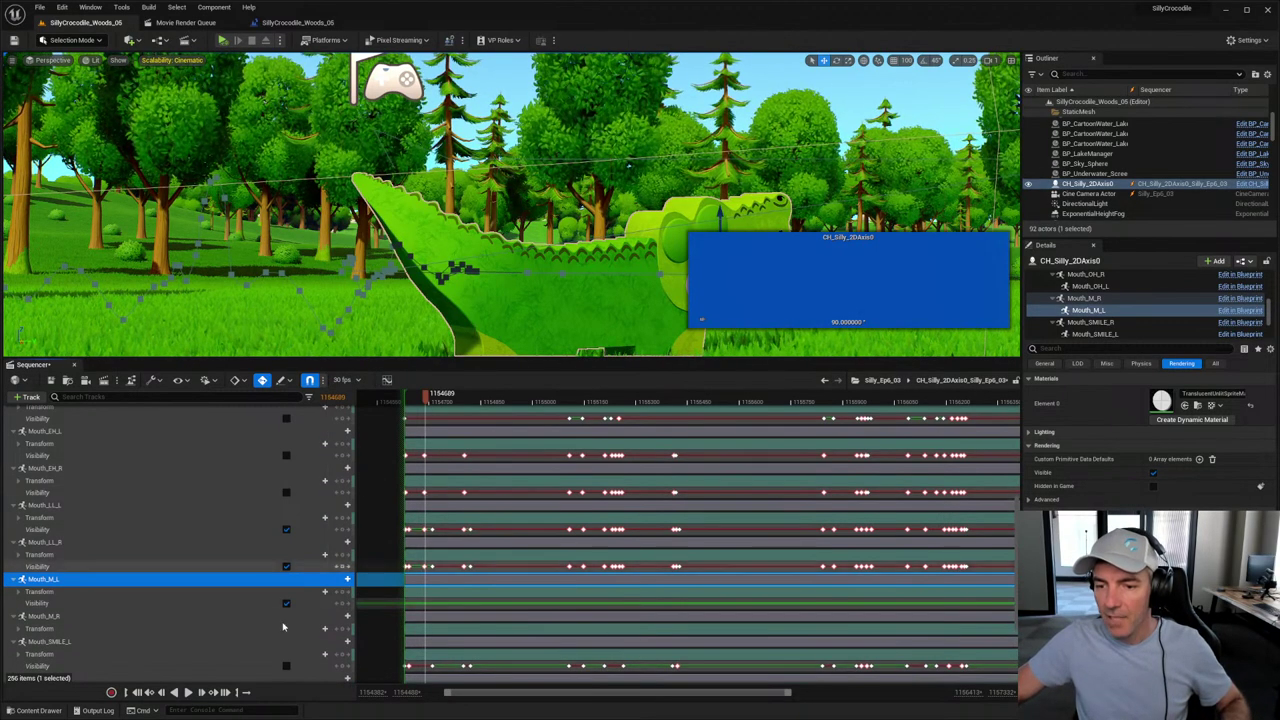
left_click(287, 604)
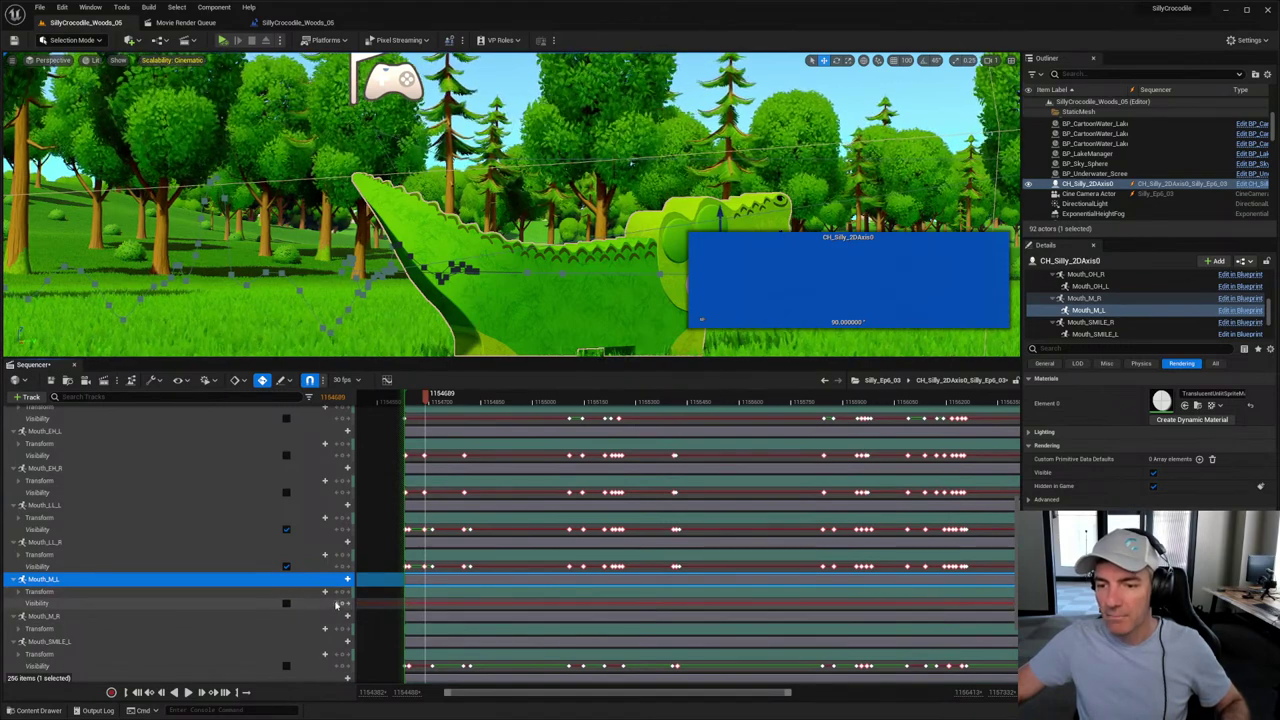
key("Up")
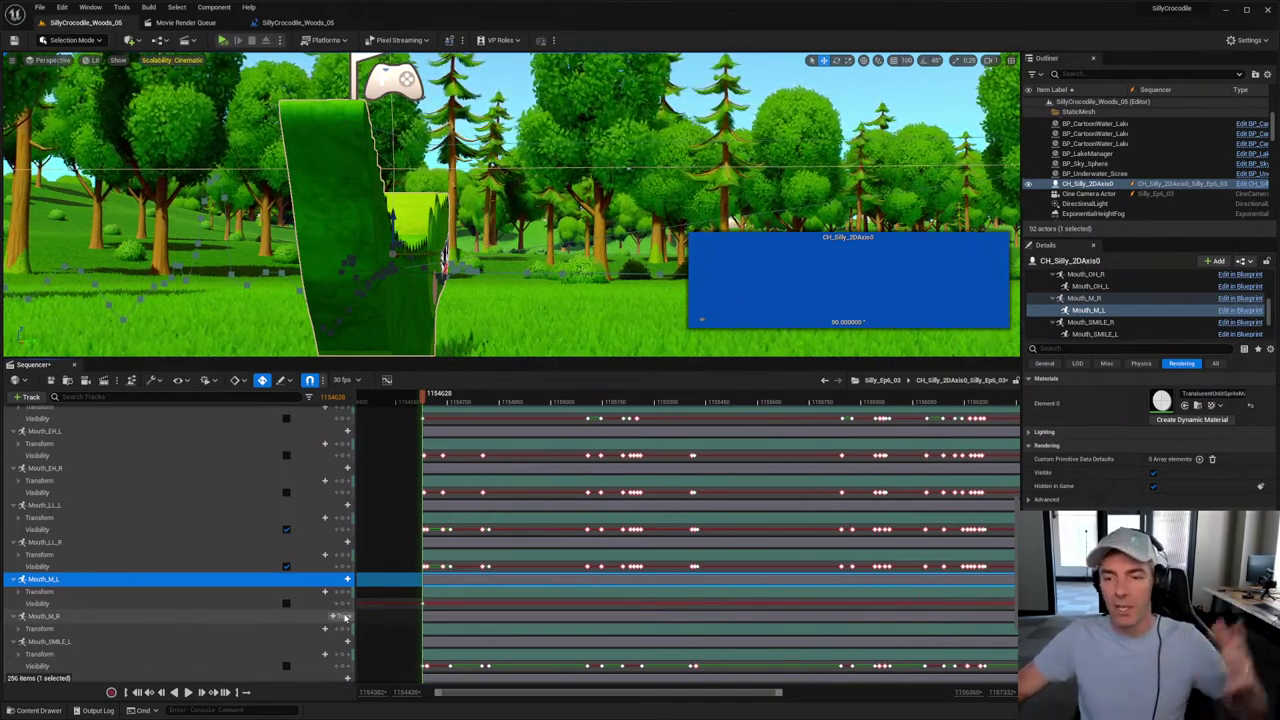
Step: Add a Visibility track to Mouth_M_R, key it hidden, and scrub ahead to preview the mouth
left_click(203, 615)
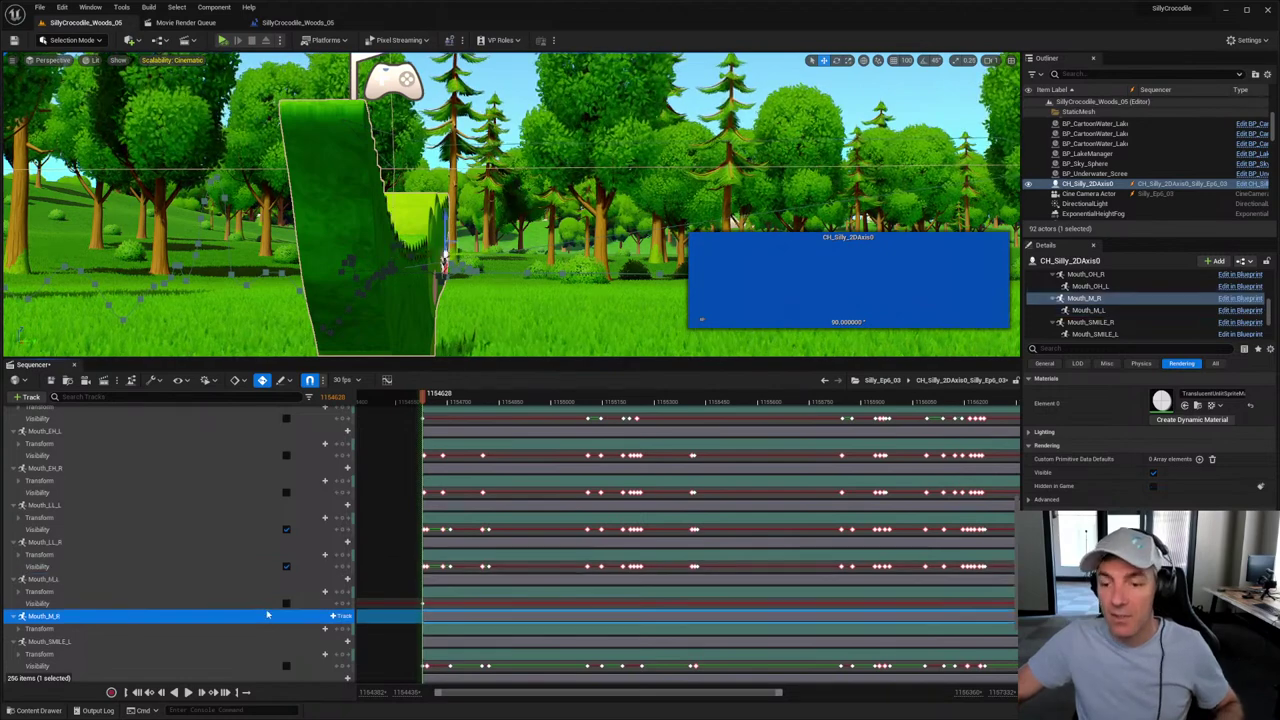
left_click(343, 616)
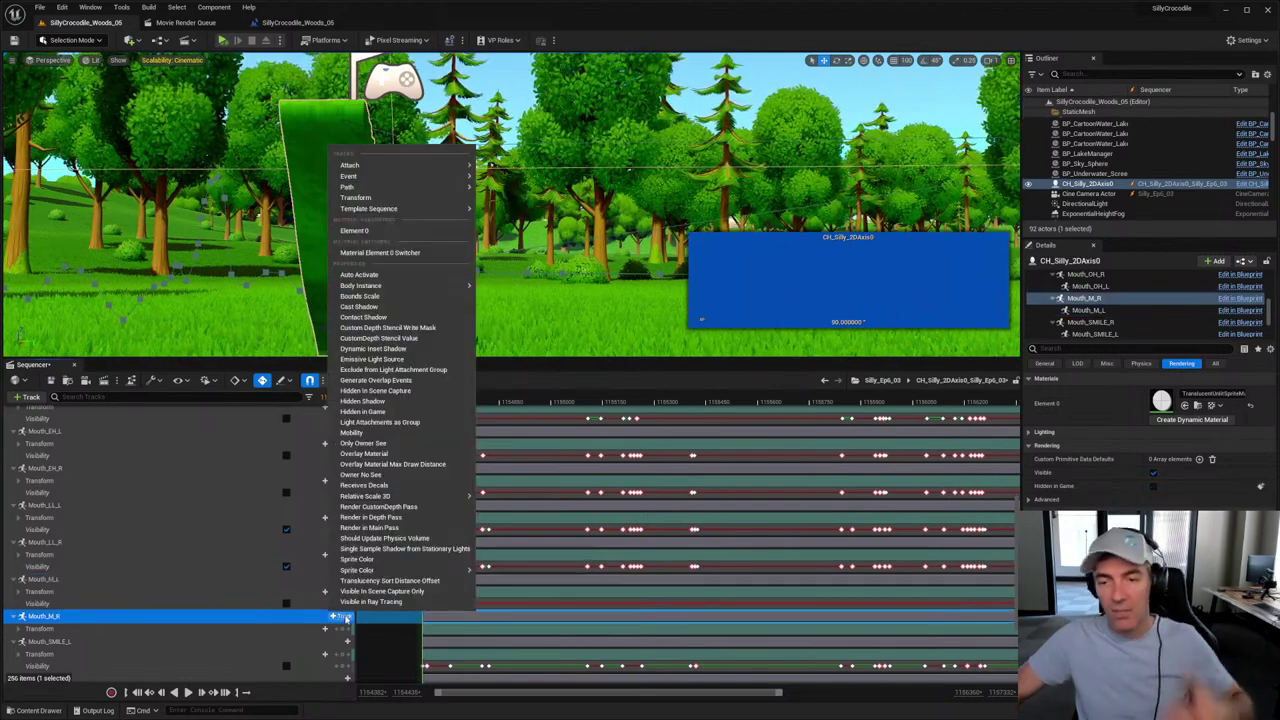
left_click(366, 413)
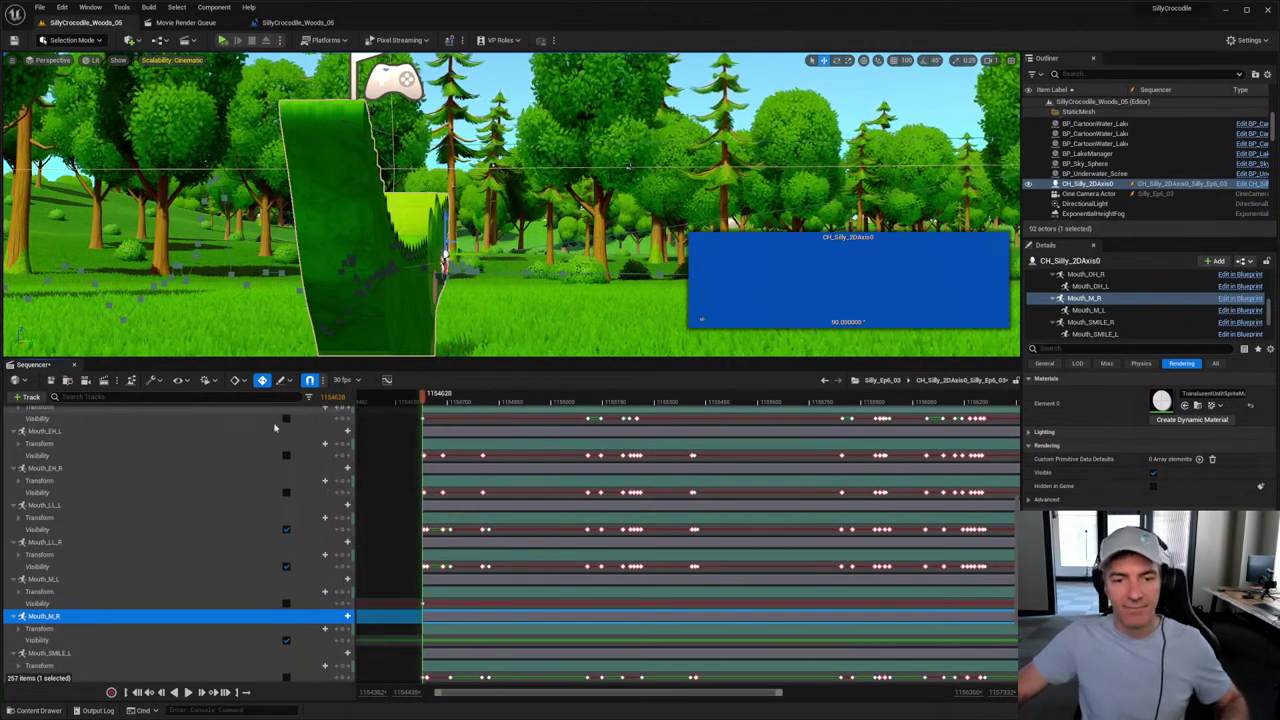
mouse_move(99, 709)
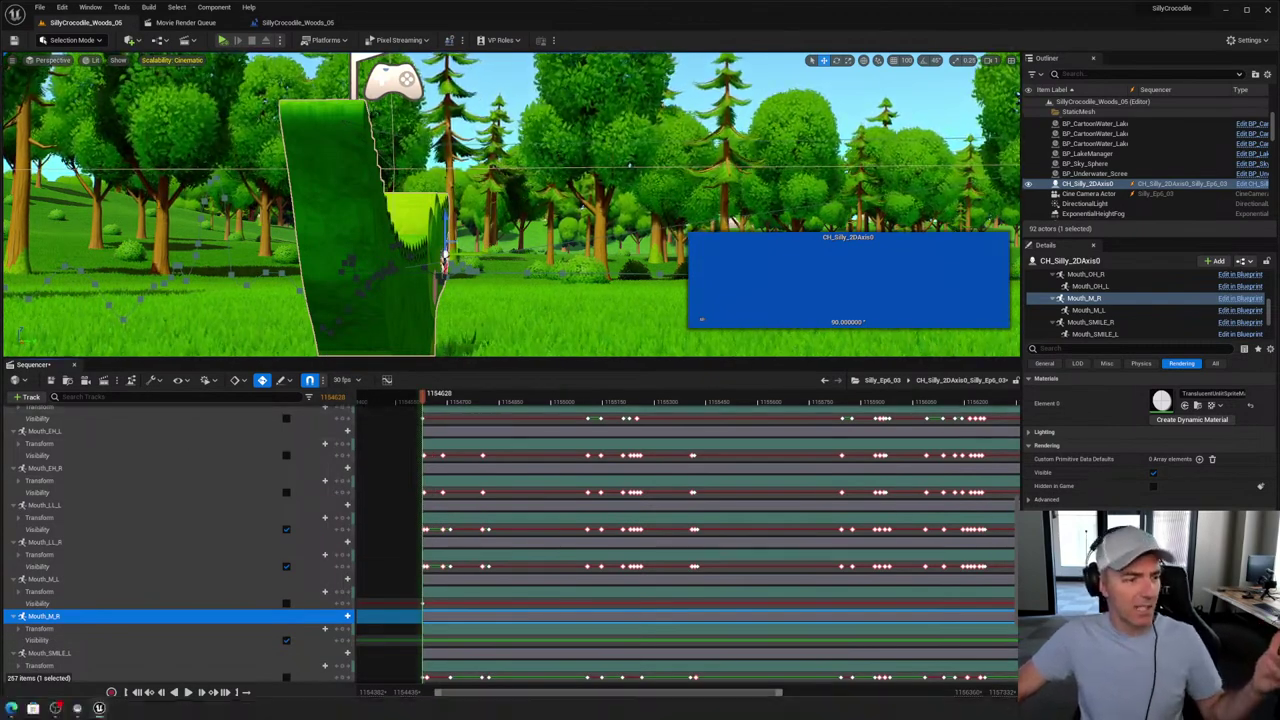
left_click(222, 480)
left_click(120, 618)
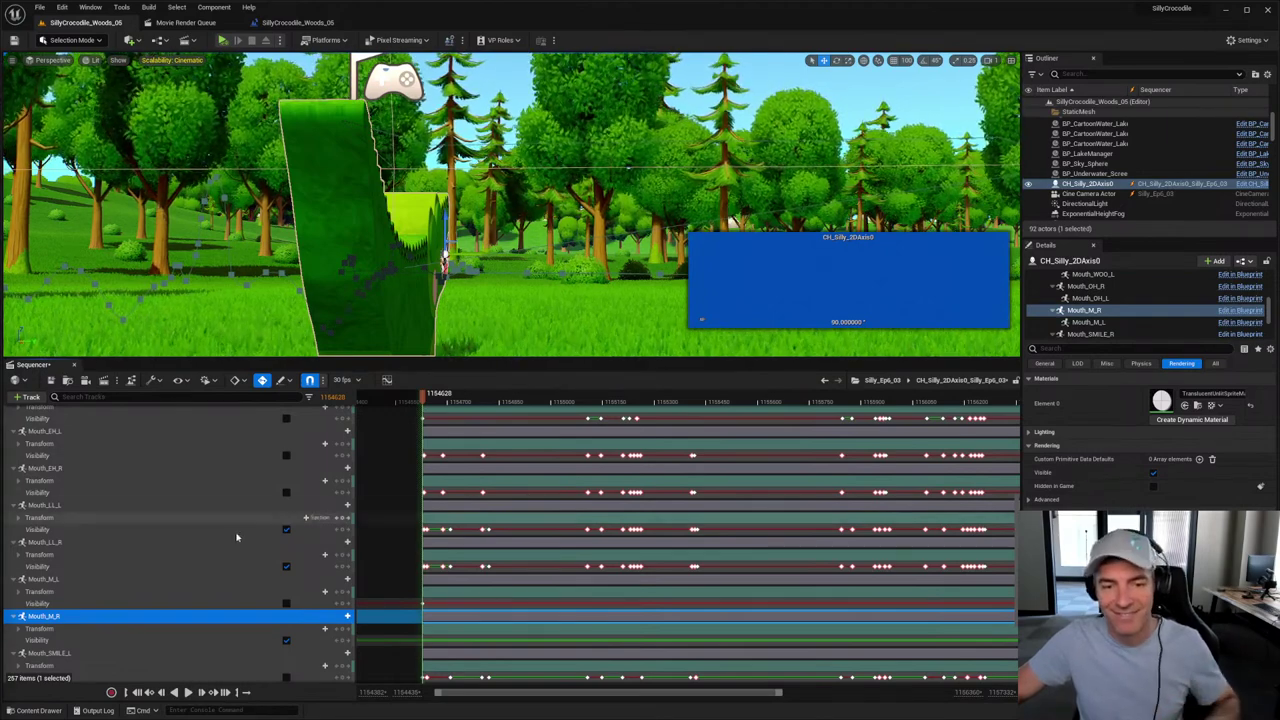
left_click(286, 641)
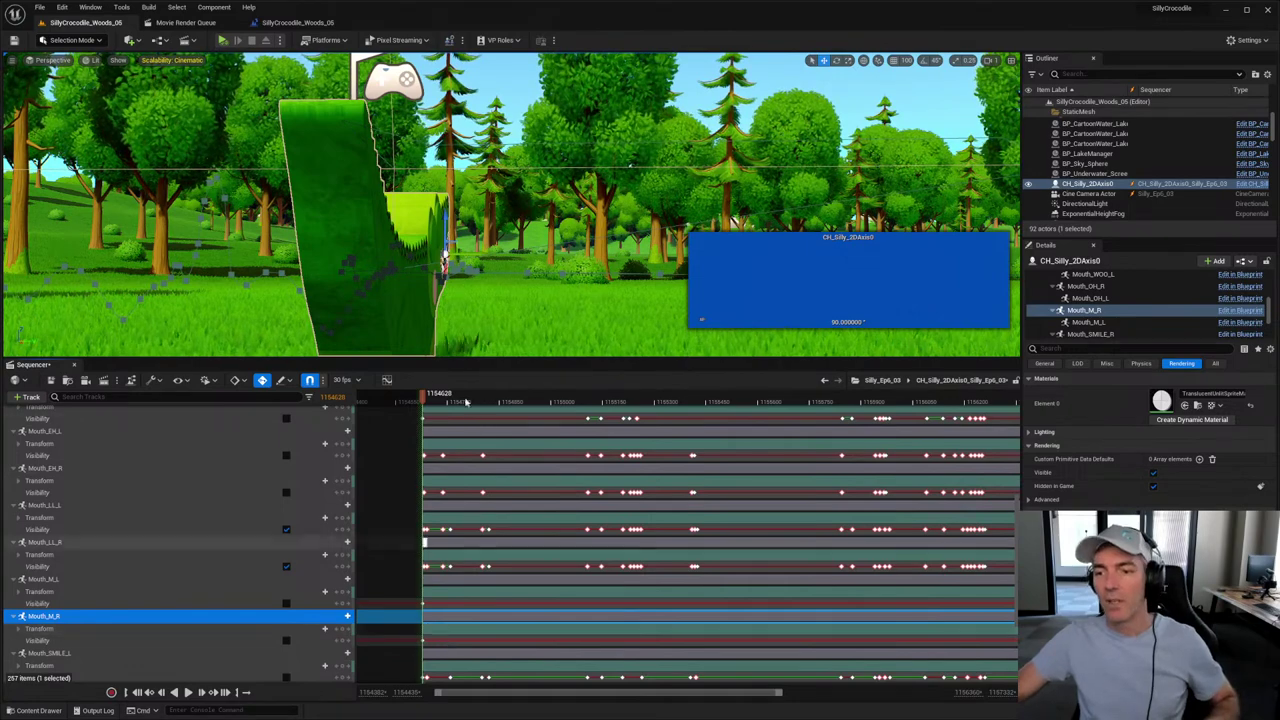
left_click_drag(436, 403, 438, 398)
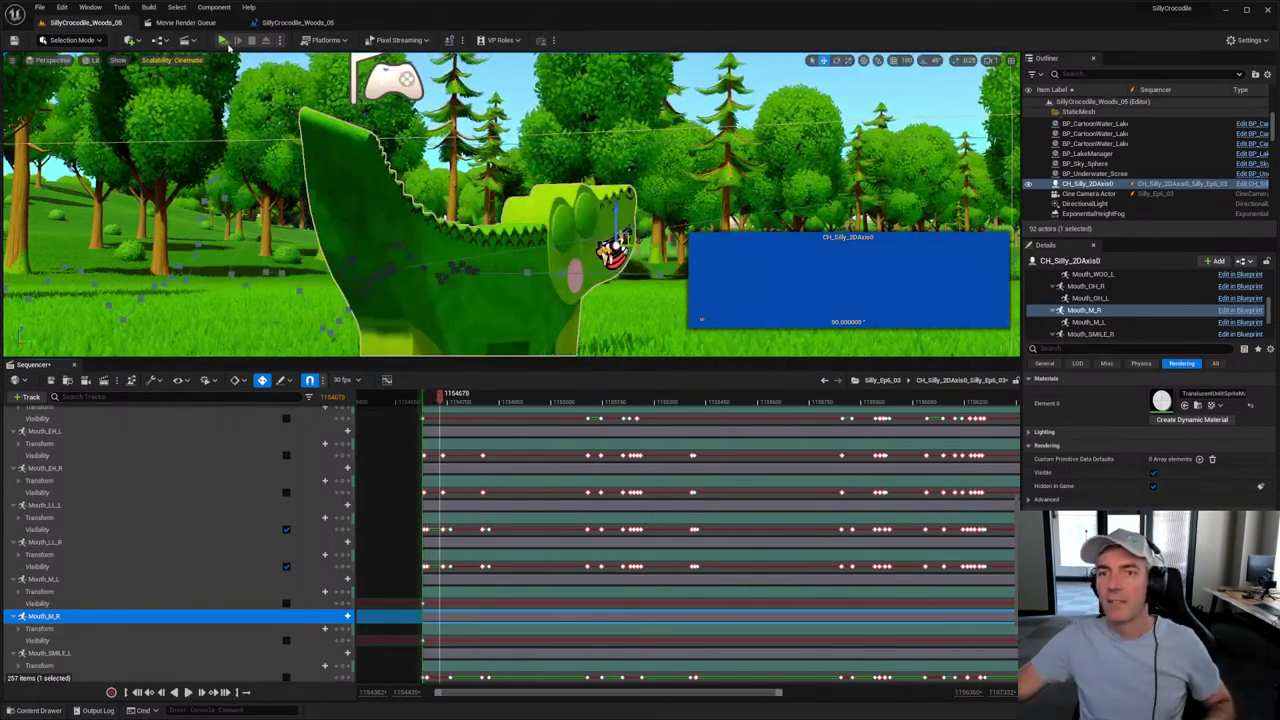
key("alt+p")
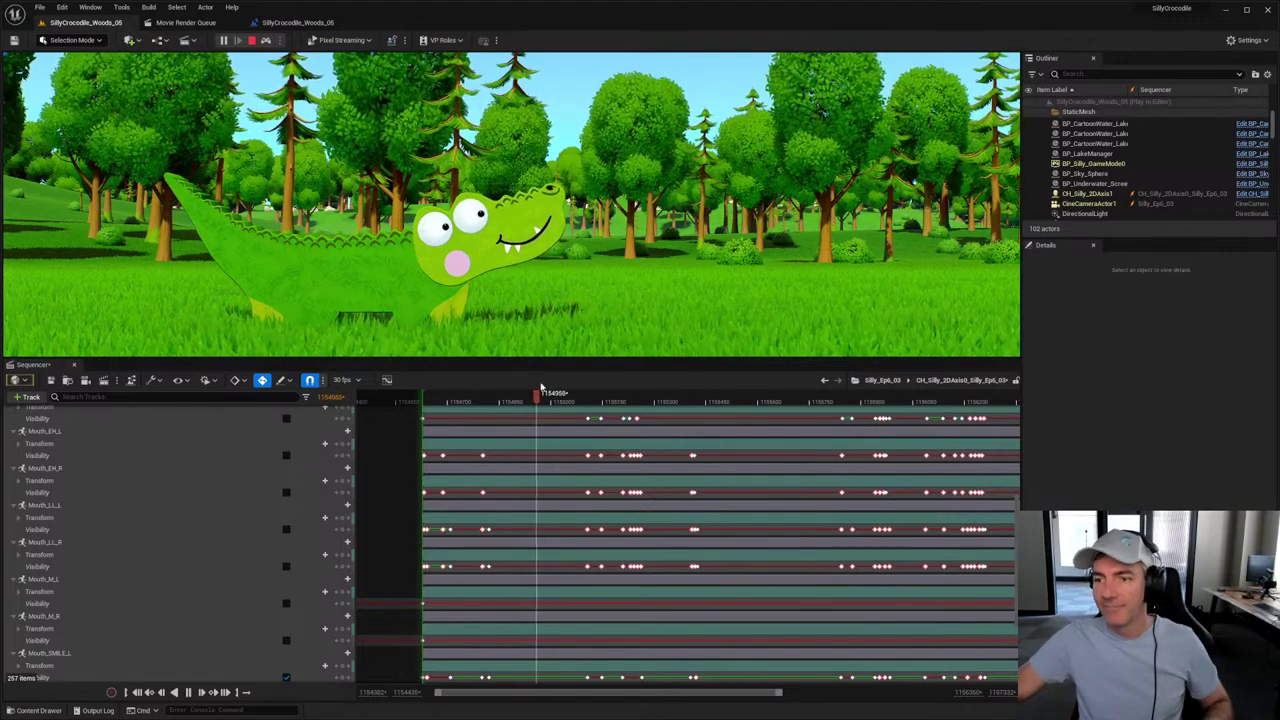
key("F8")
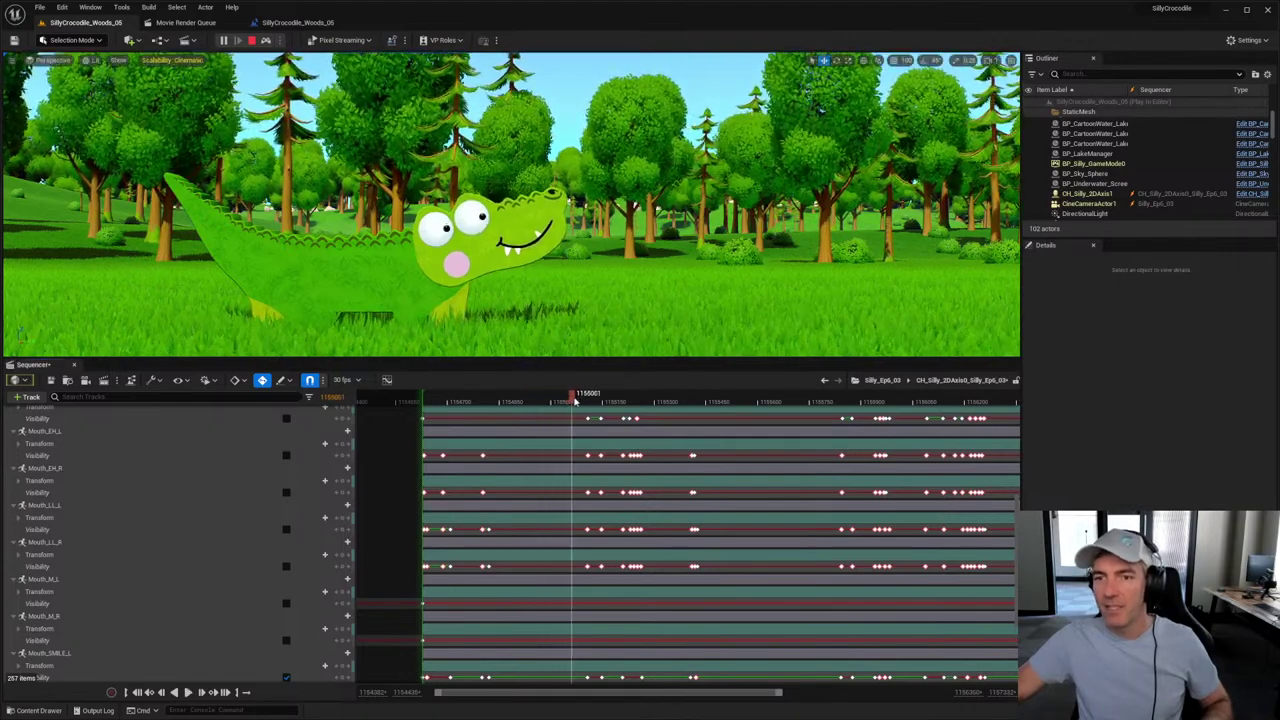
left_click_drag(618, 398, 643, 398)
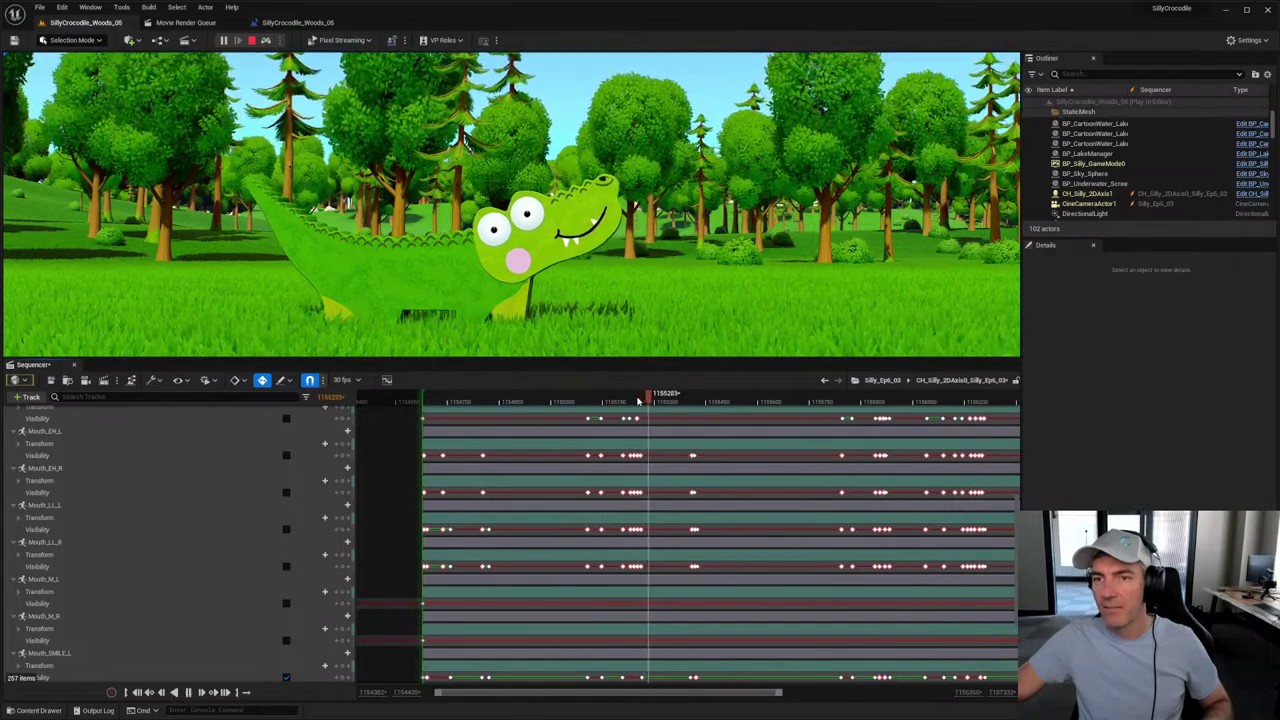
left_click(252, 41)
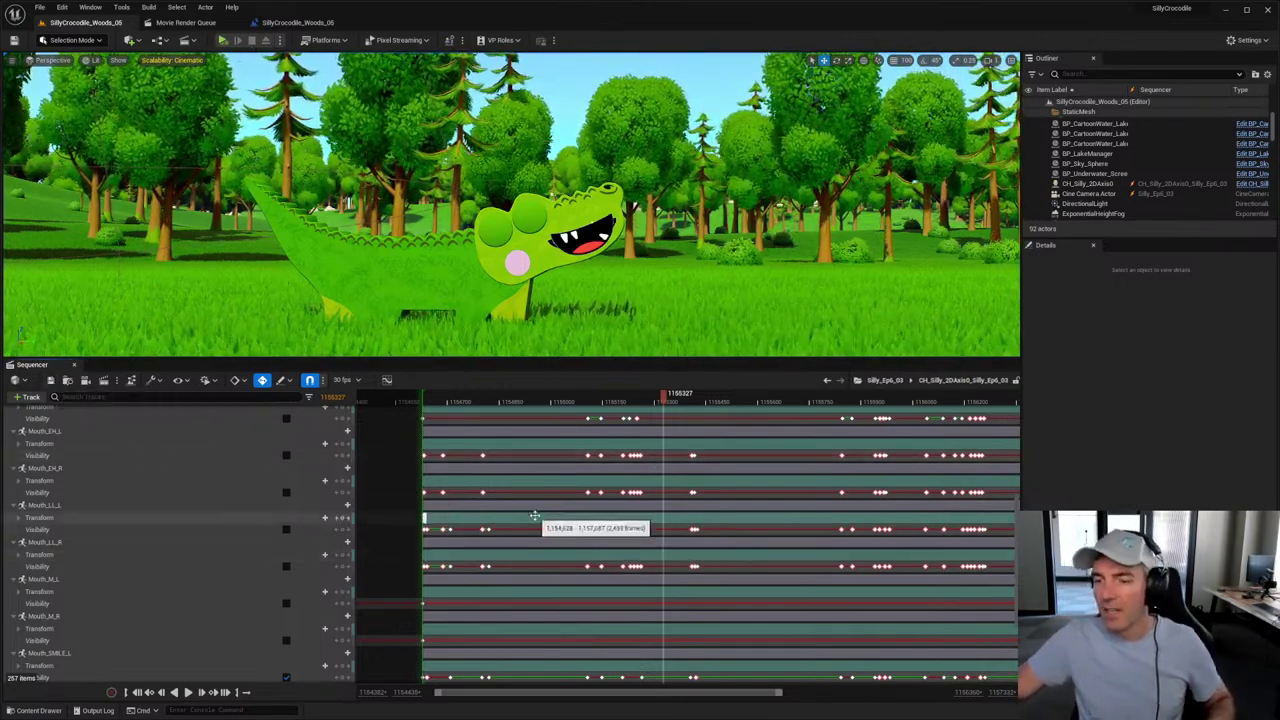
Step: Key the Tail's Simulate Physics switched off and bring the playhead back to the start
scroll(237, 603, "down", 5)
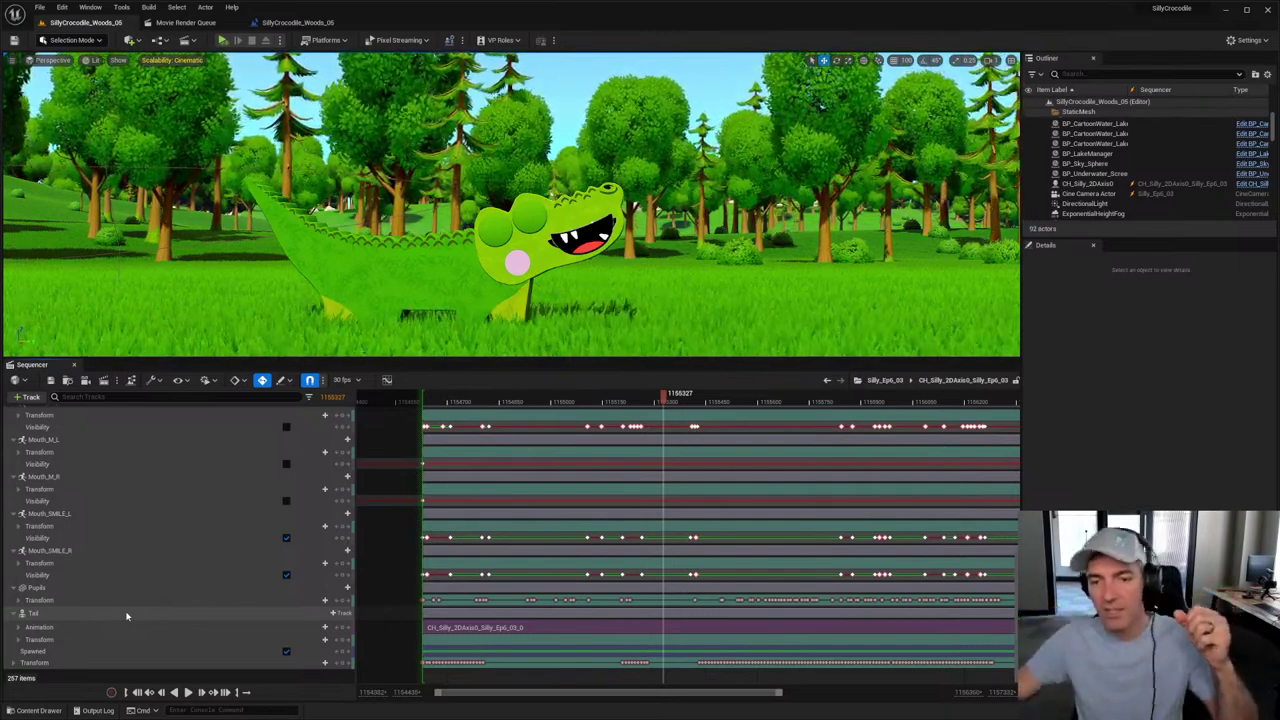
left_click(126, 615)
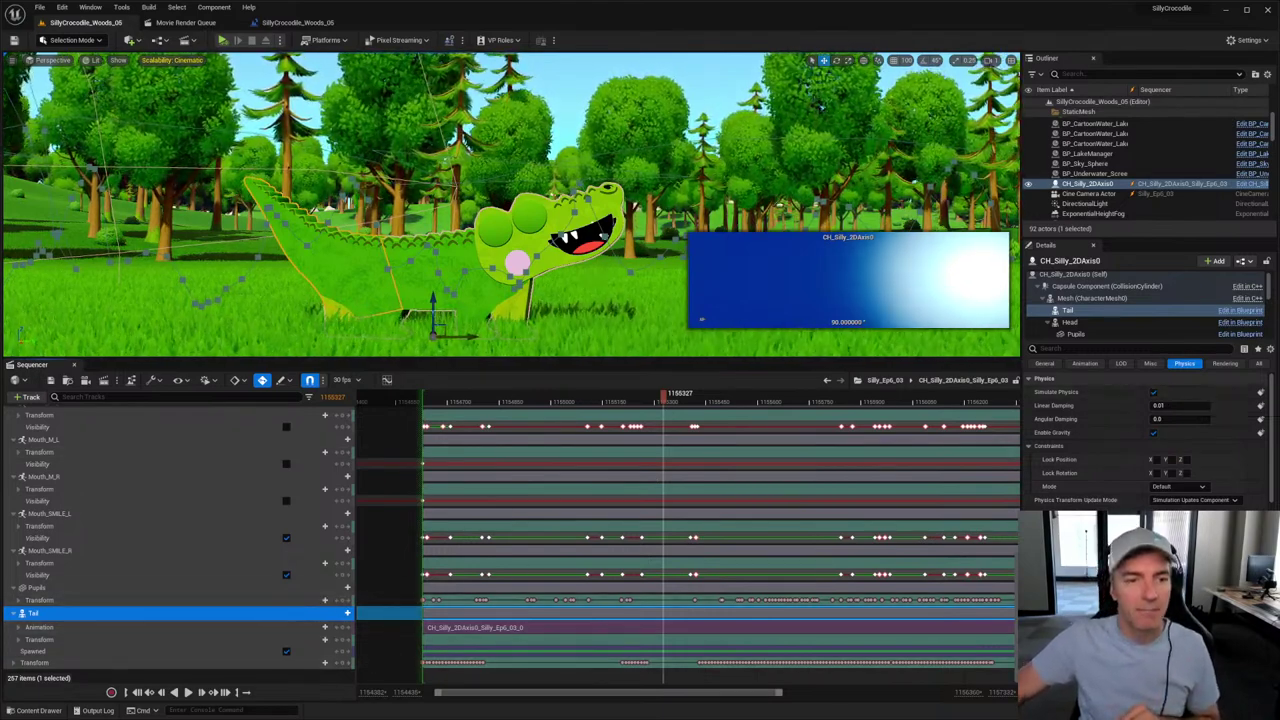
left_click(1260, 392)
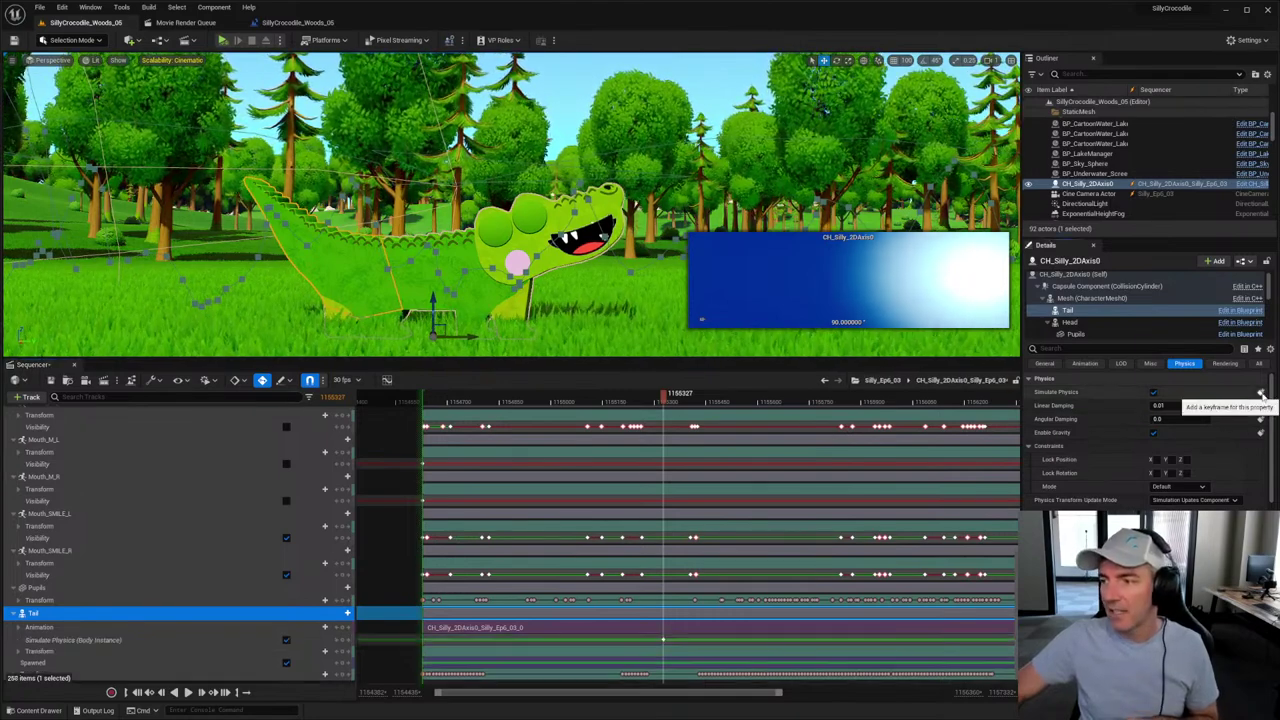
left_click(287, 642)
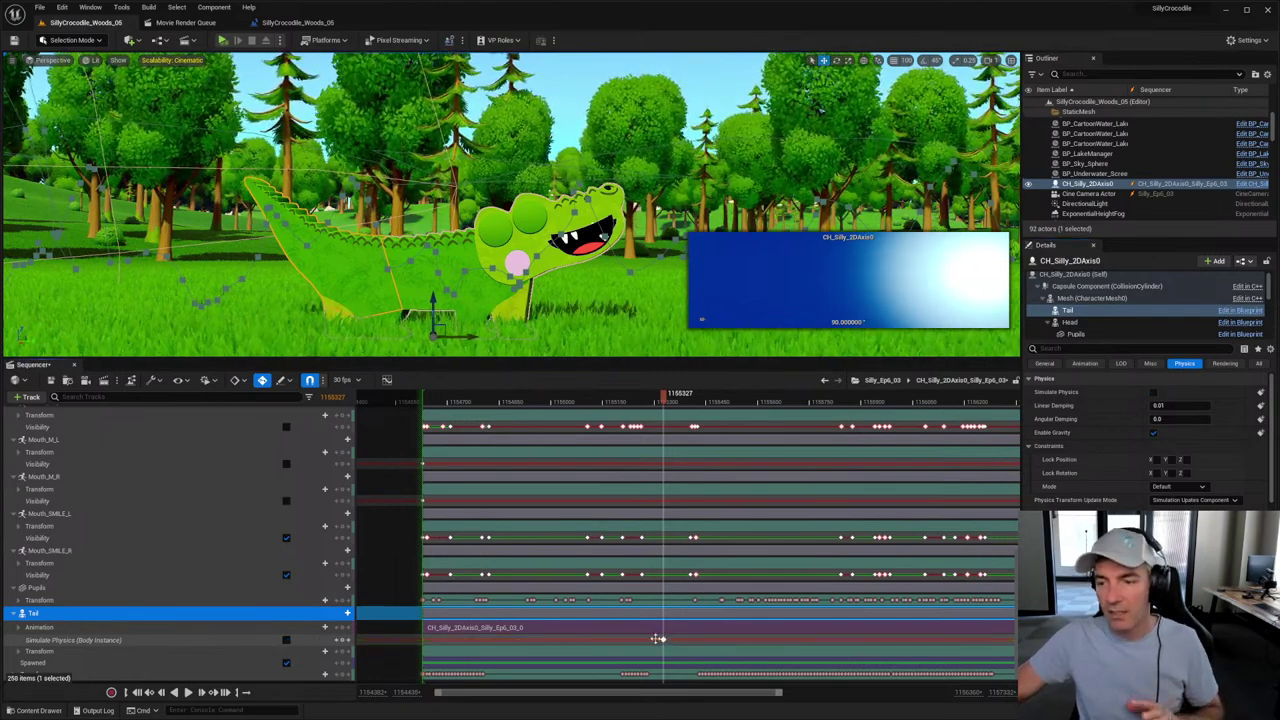
left_click_drag(657, 638, 426, 636)
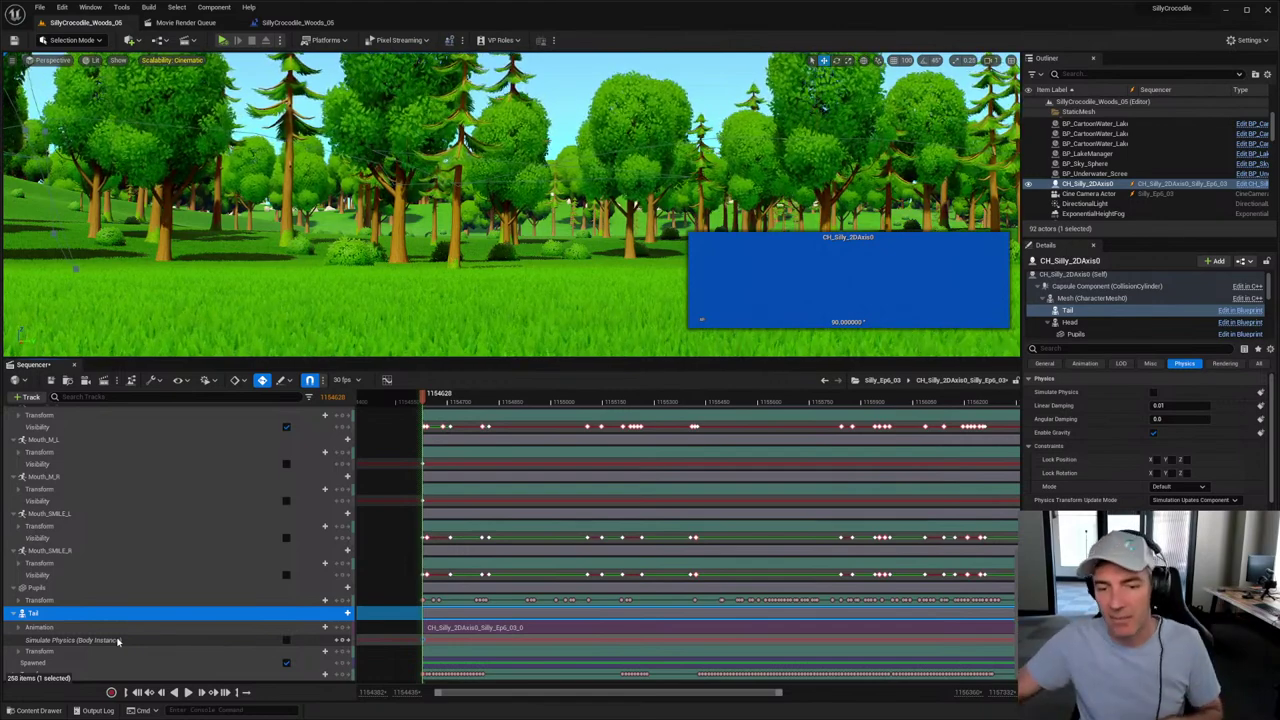
Step: Key the Tail's Collision Enabled setting, which is set to Query Only
scroll(1150, 450, "down", 3)
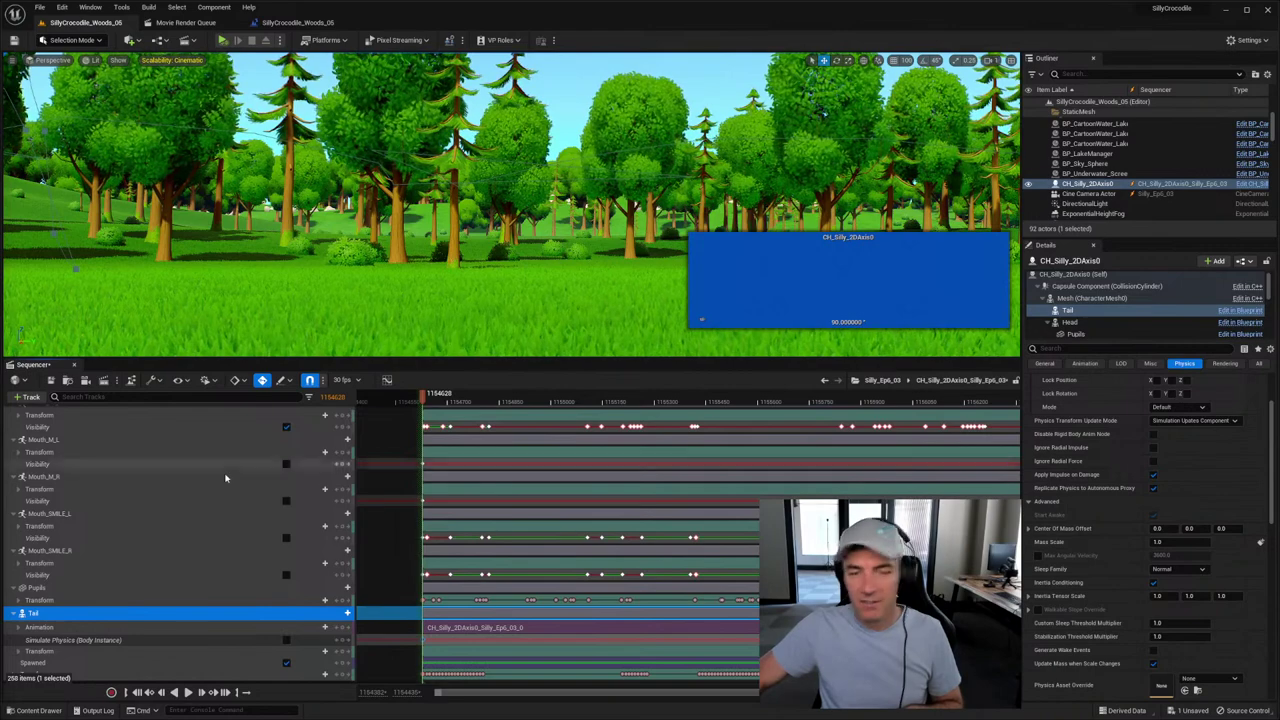
scroll(1106, 602, "down", 3)
scroll(1106, 602, "down", 5)
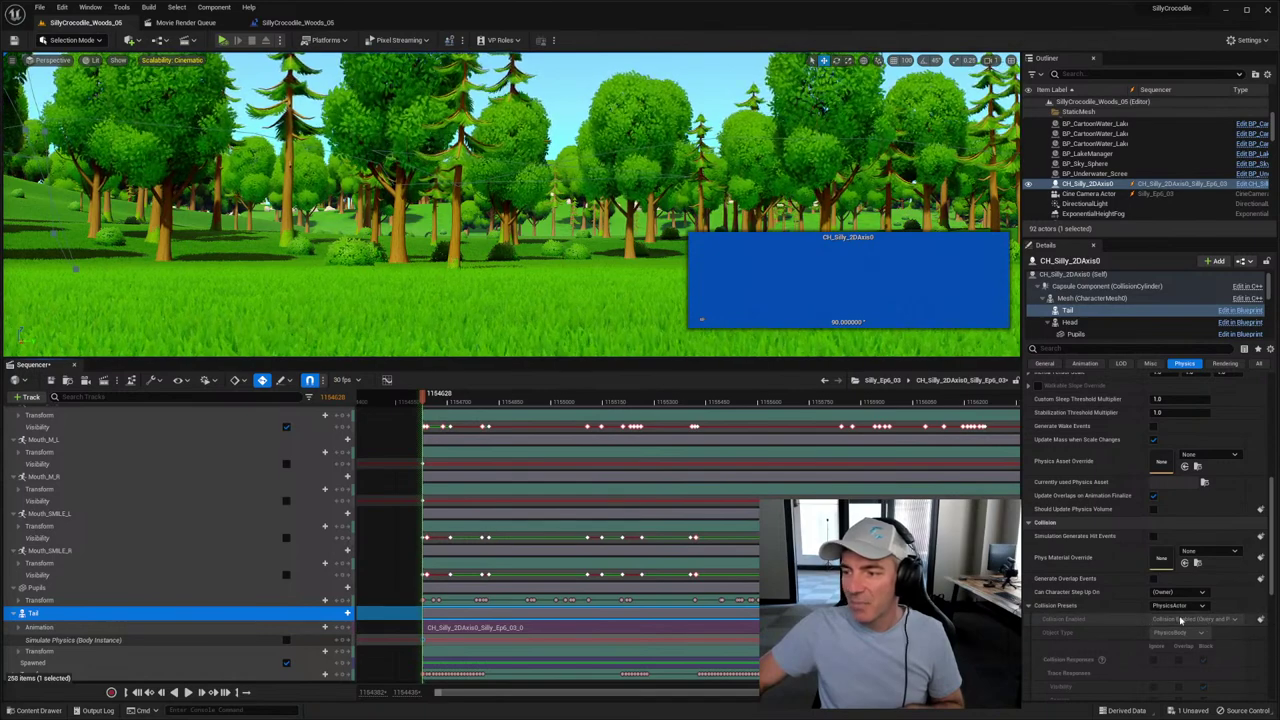
left_click(1261, 621)
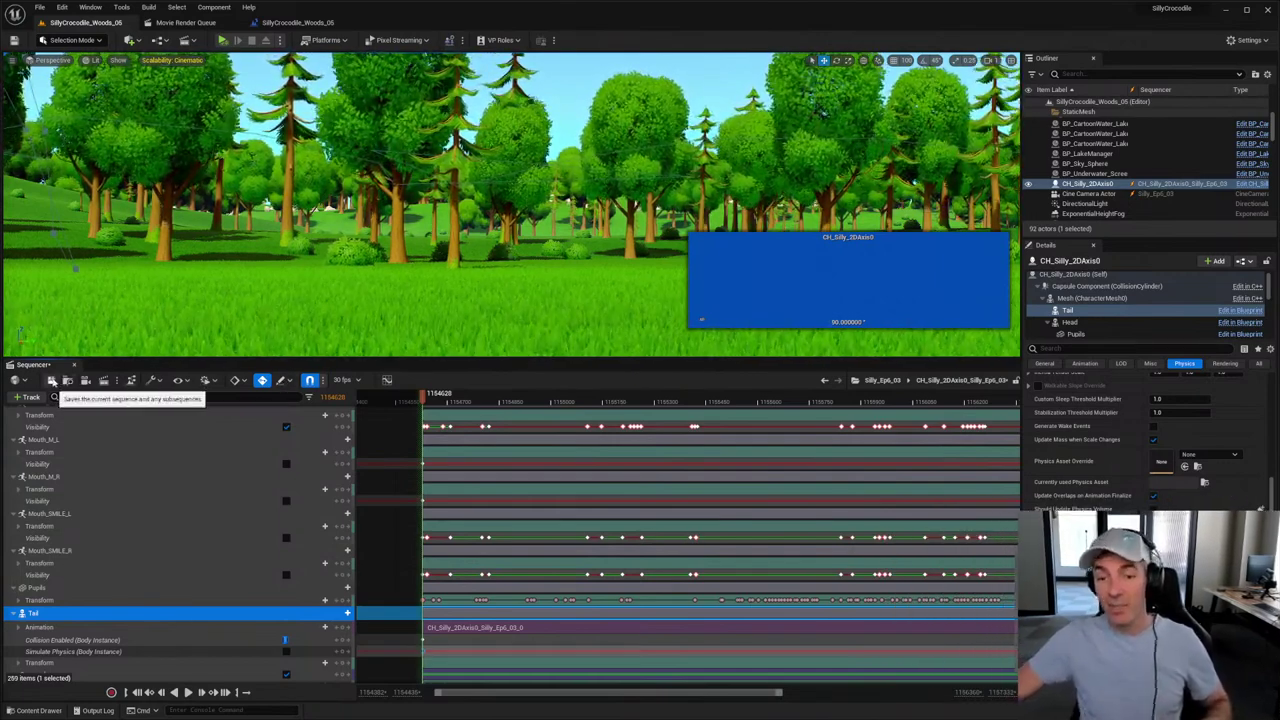
Step: Save, go up to Silly_Ep6_03, toggle the Camera Cuts lock, and fly the view over the meadow
left_click(52, 381)
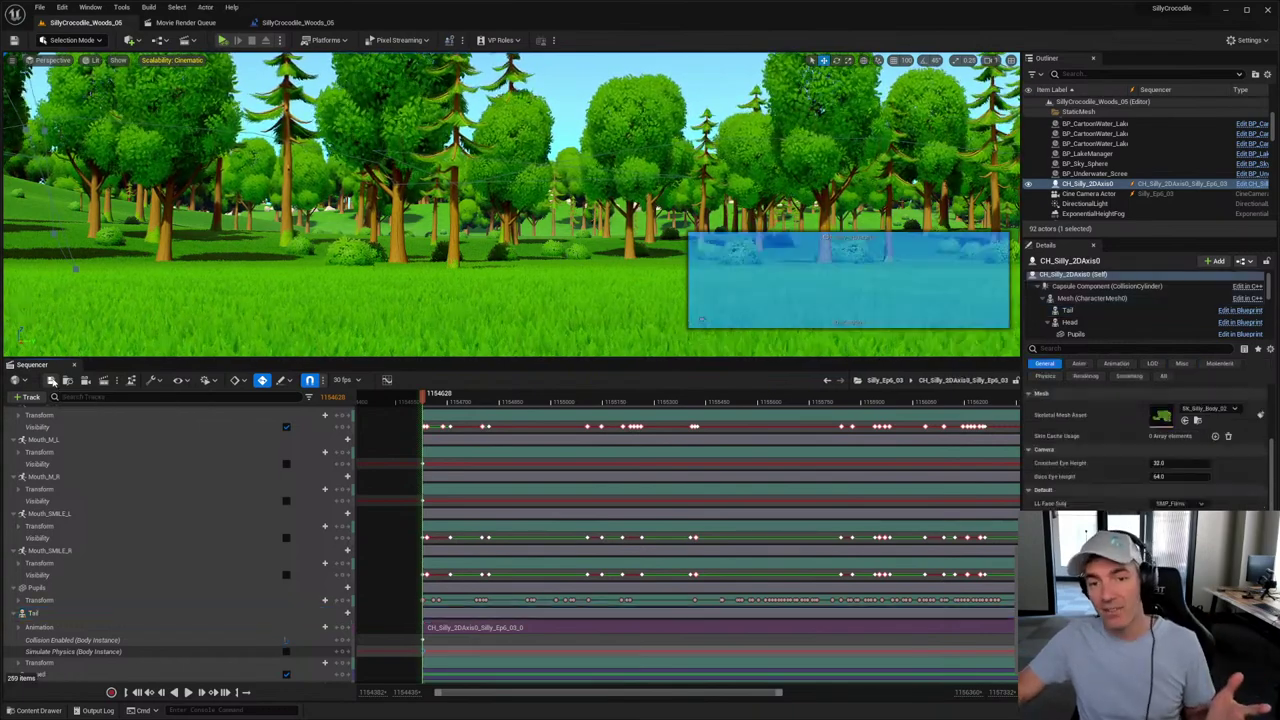
left_click(827, 381)
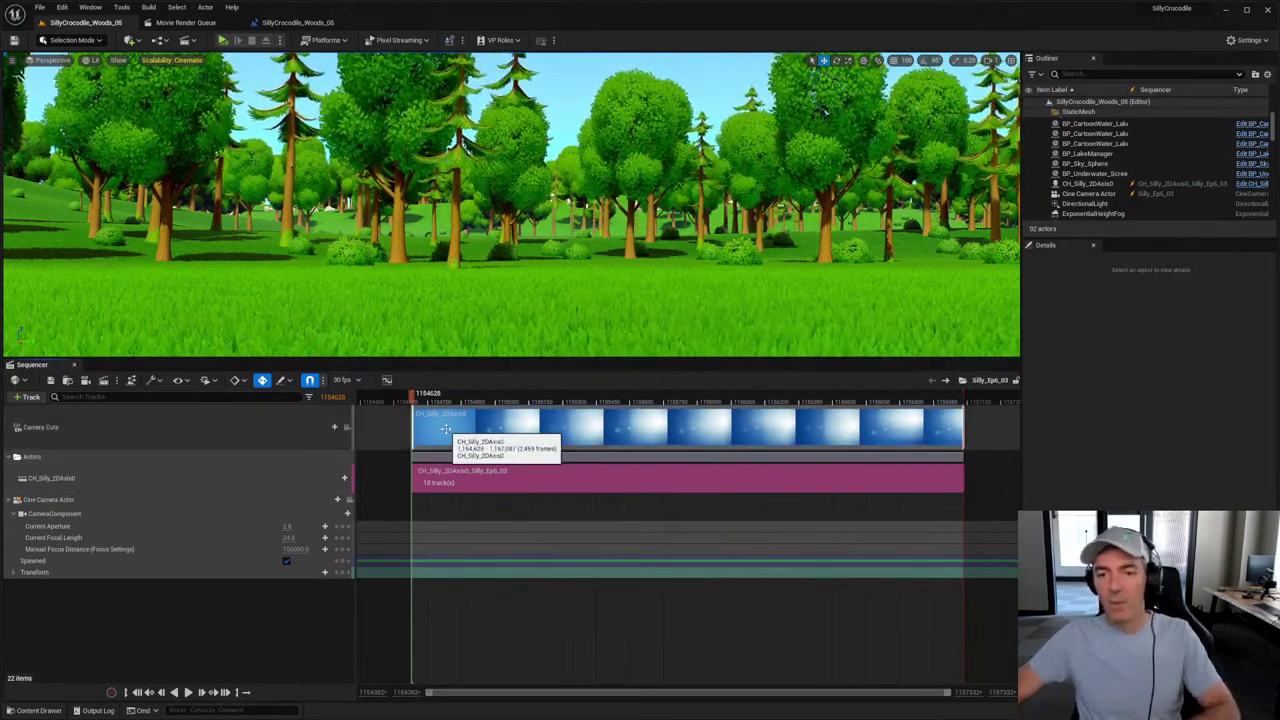
left_click(347, 428)
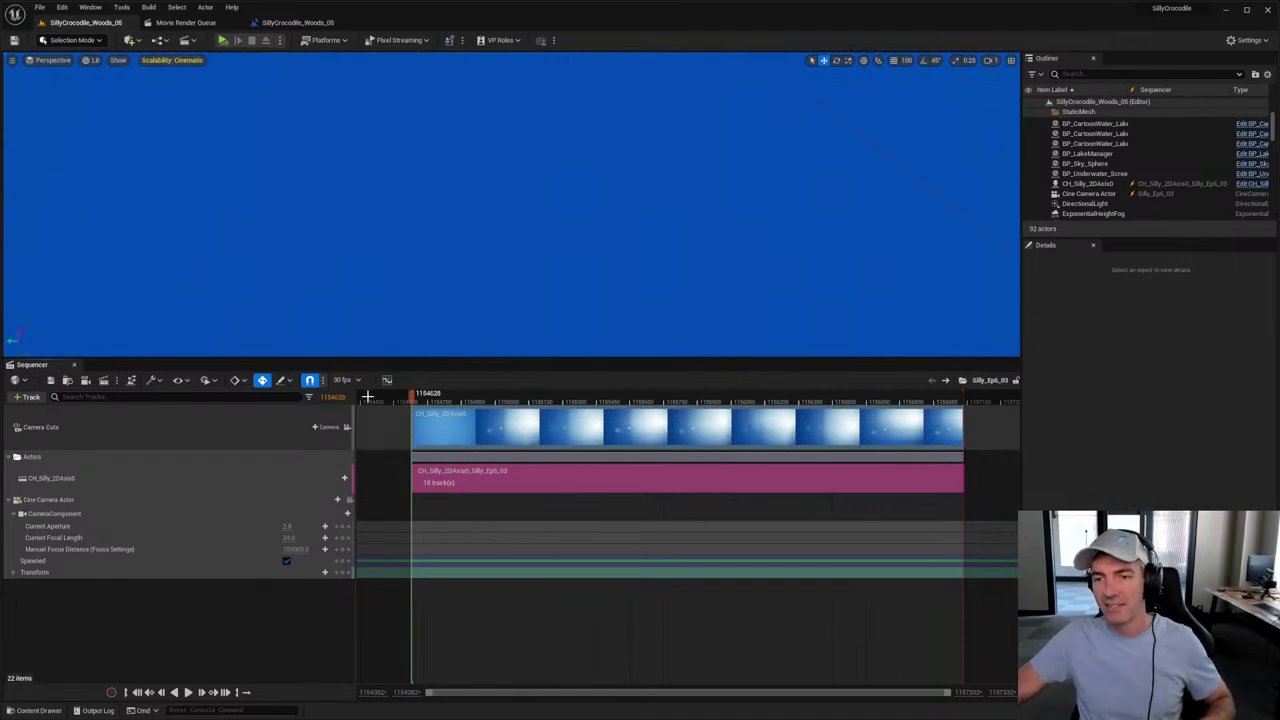
right_click_drag(510, 200, 386, 302)
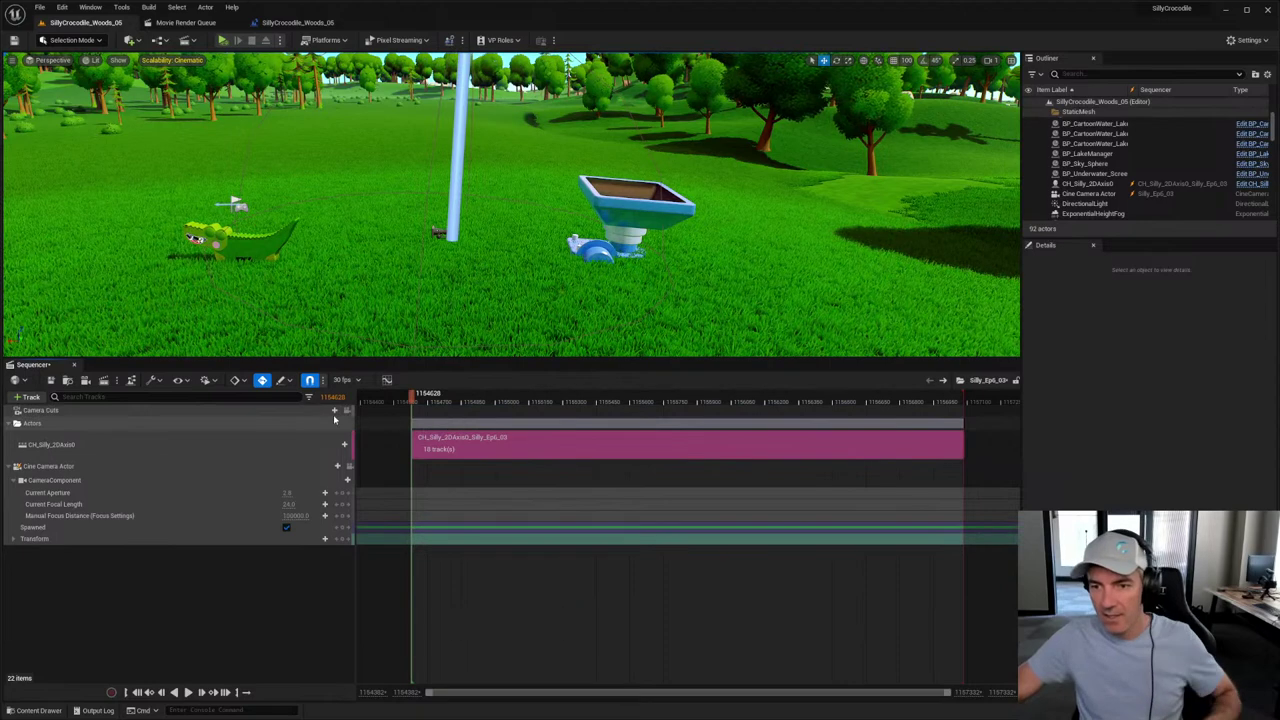
Step: Add a Cine Camera Actor as the camera cut and rename its track SillyEating_CAM
left_click(330, 411)
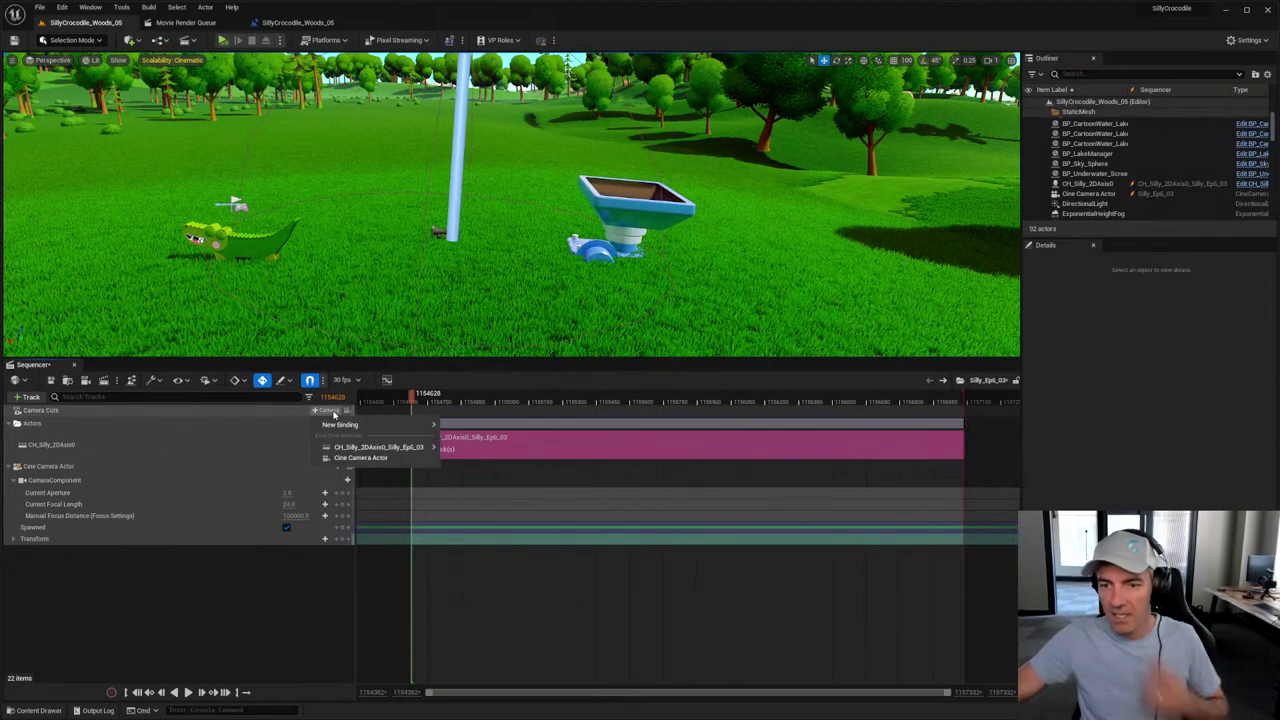
left_click(351, 458)
left_click(64, 503)
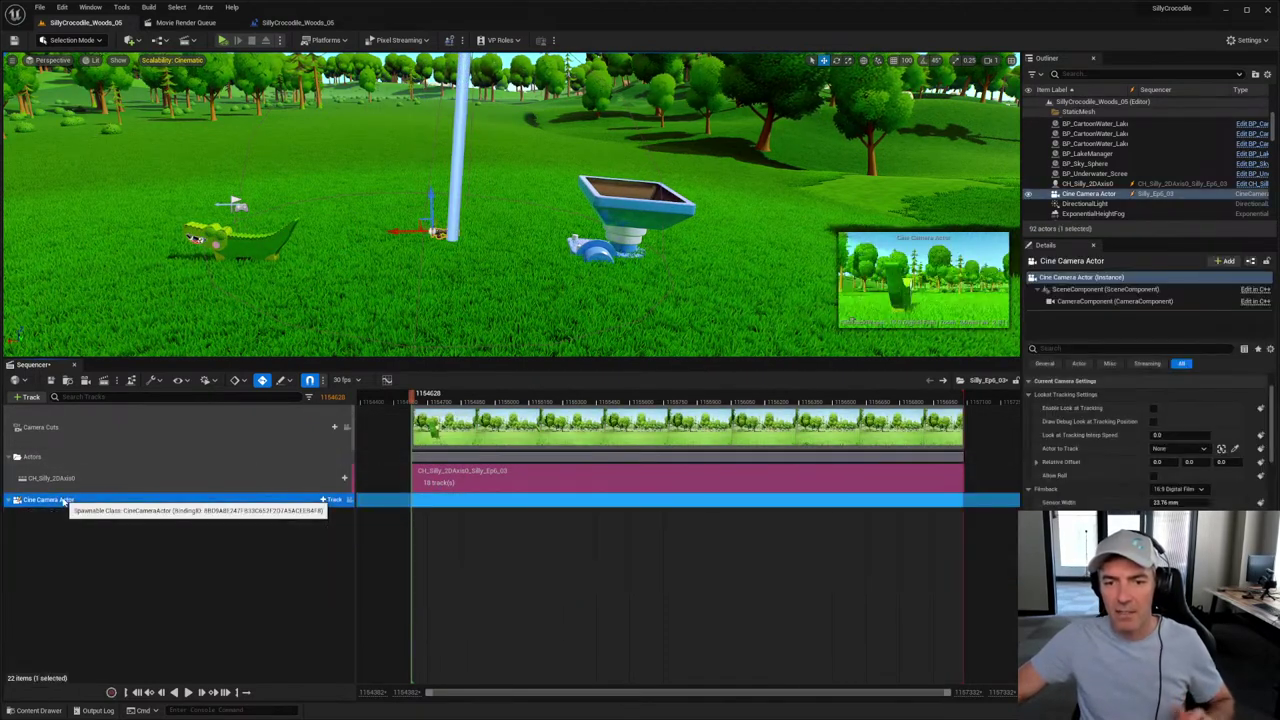
double_click(63, 500)
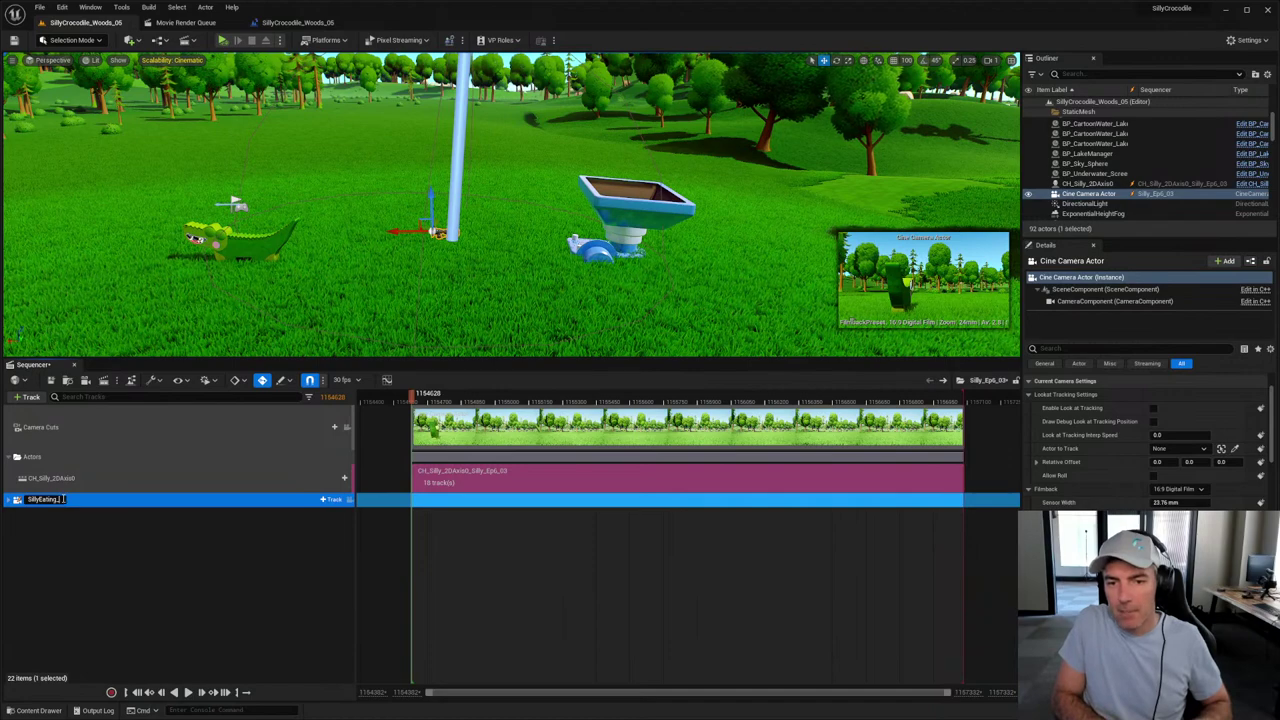
type("SillyEating_CAM")
key("Return")
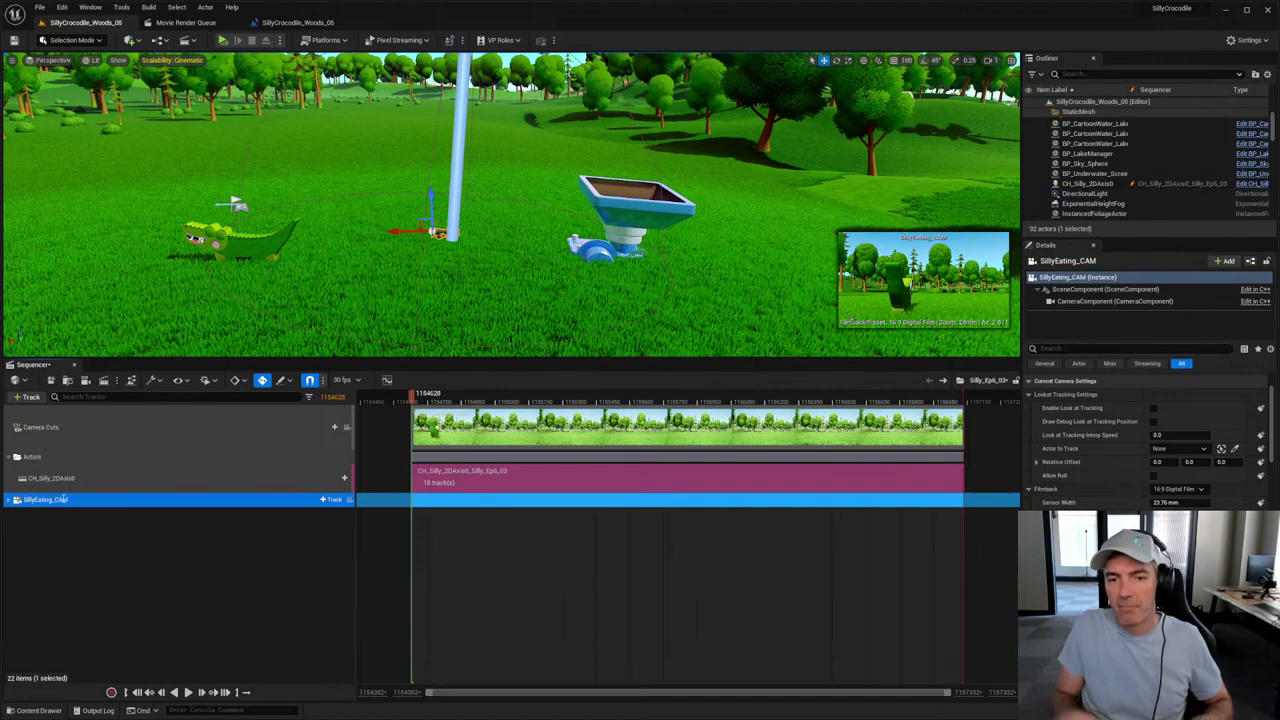
left_click(50, 381)
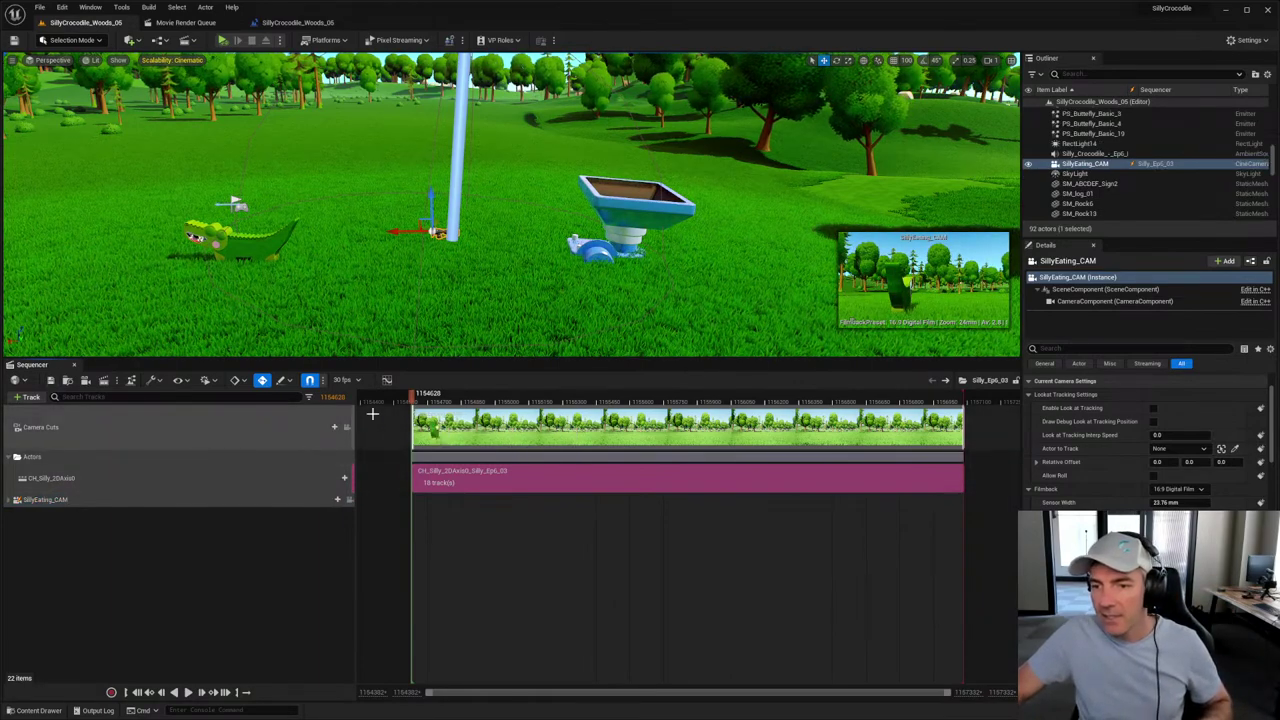
Step: Step the playhead back to an earlier frame and pilot the SillyEating_CAM camera in the viewport
left_click(346, 428)
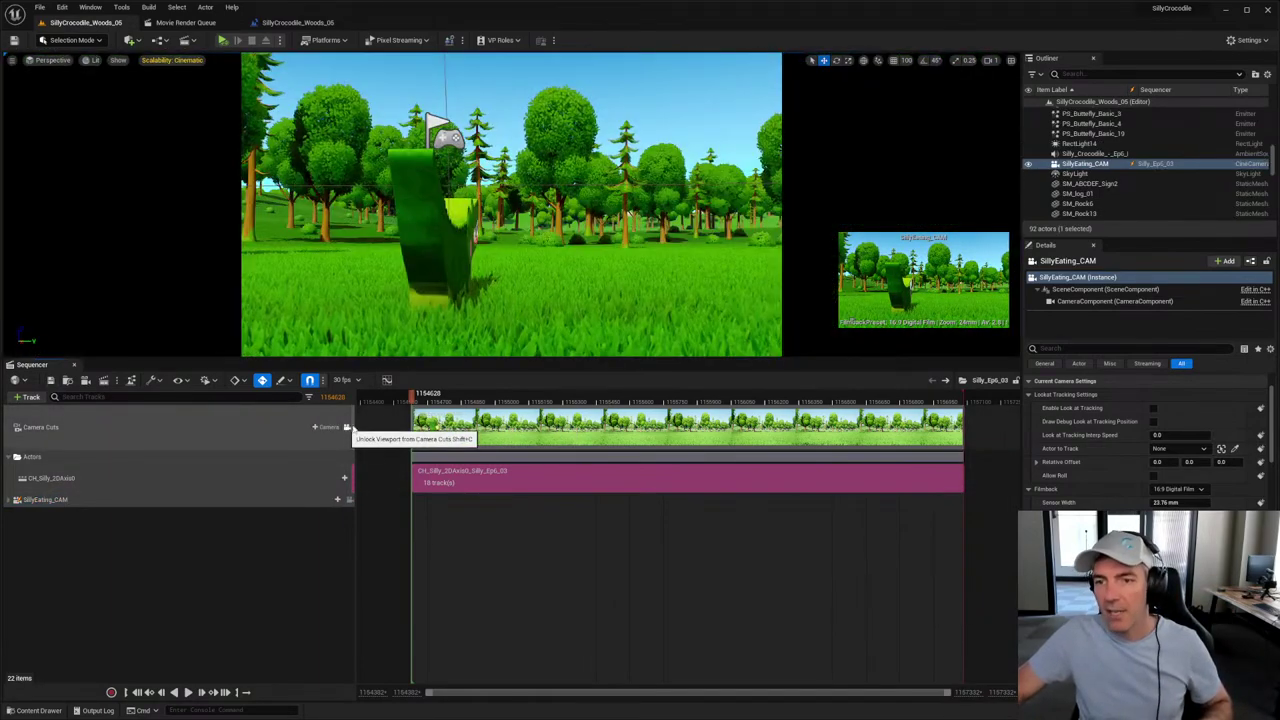
left_click(433, 400)
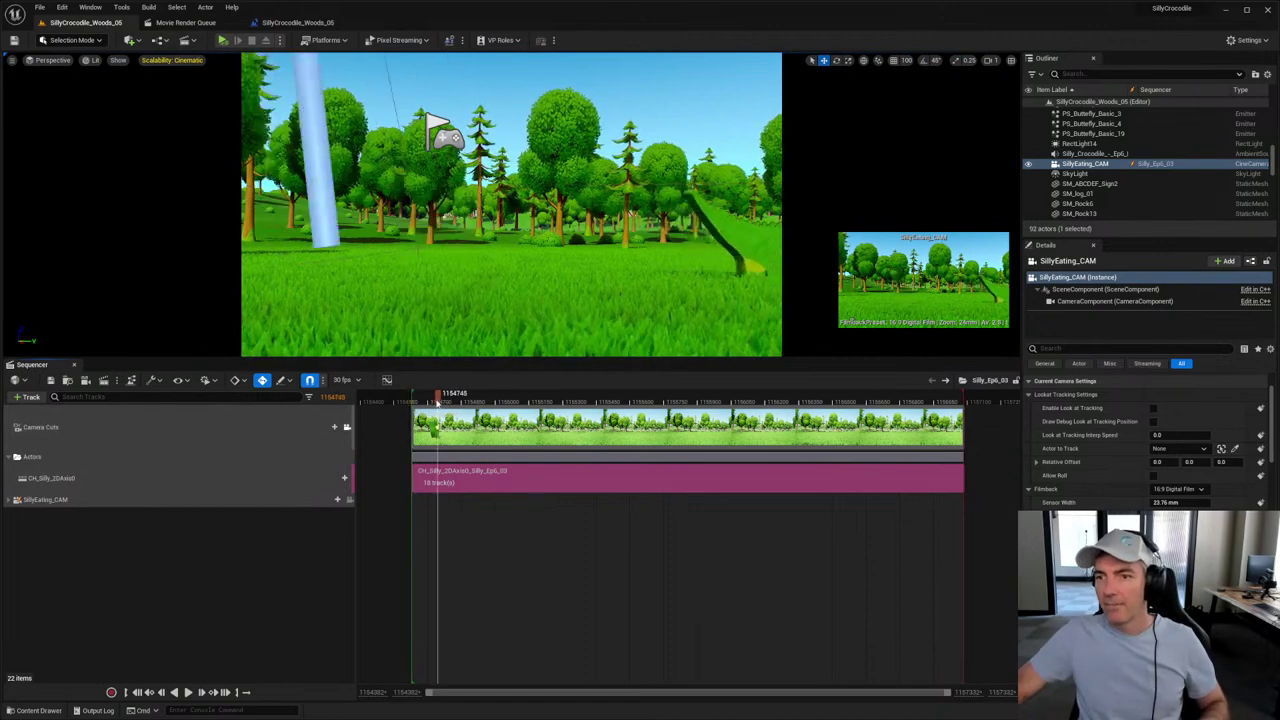
left_click(346, 428)
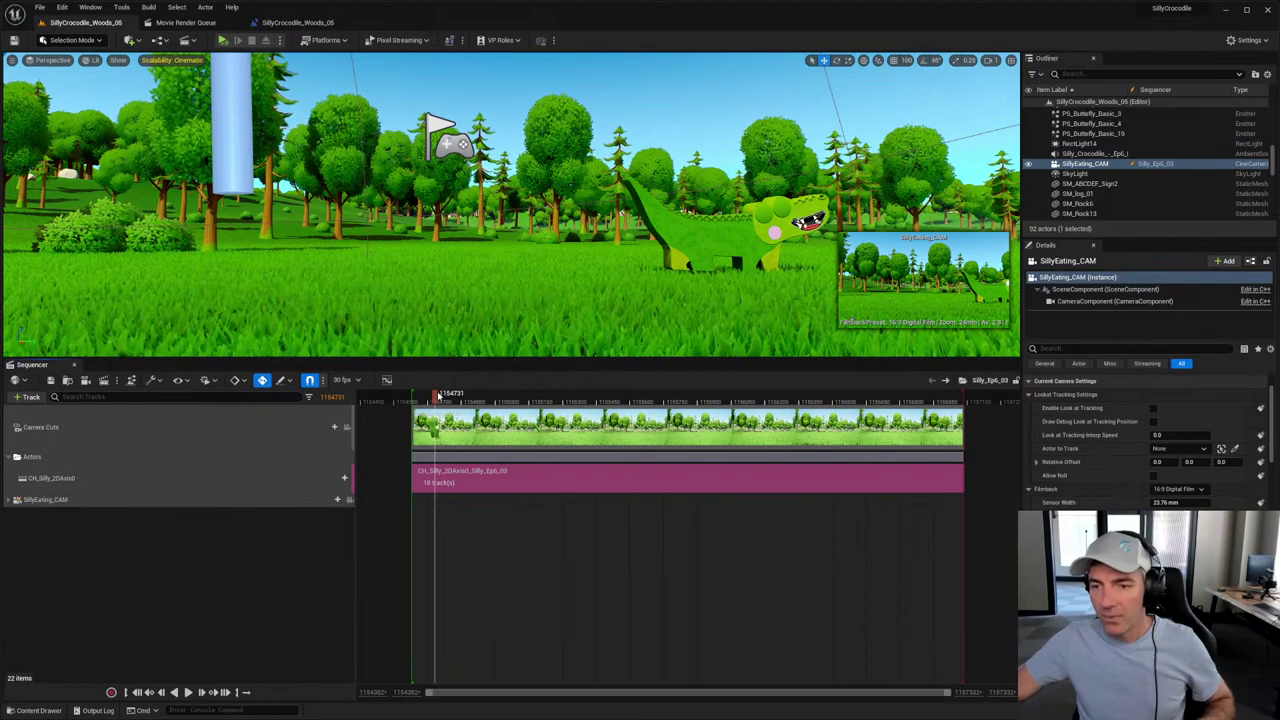
left_click_drag(435, 396, 417, 396)
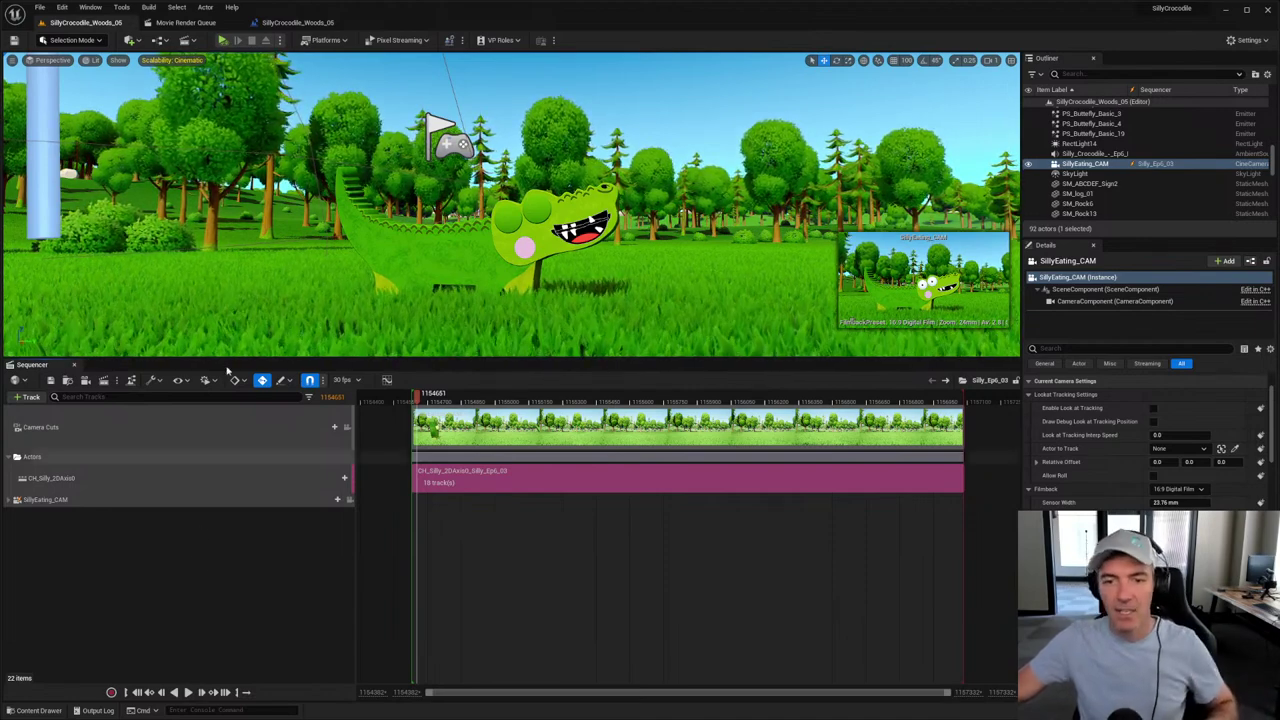
left_click(137, 692)
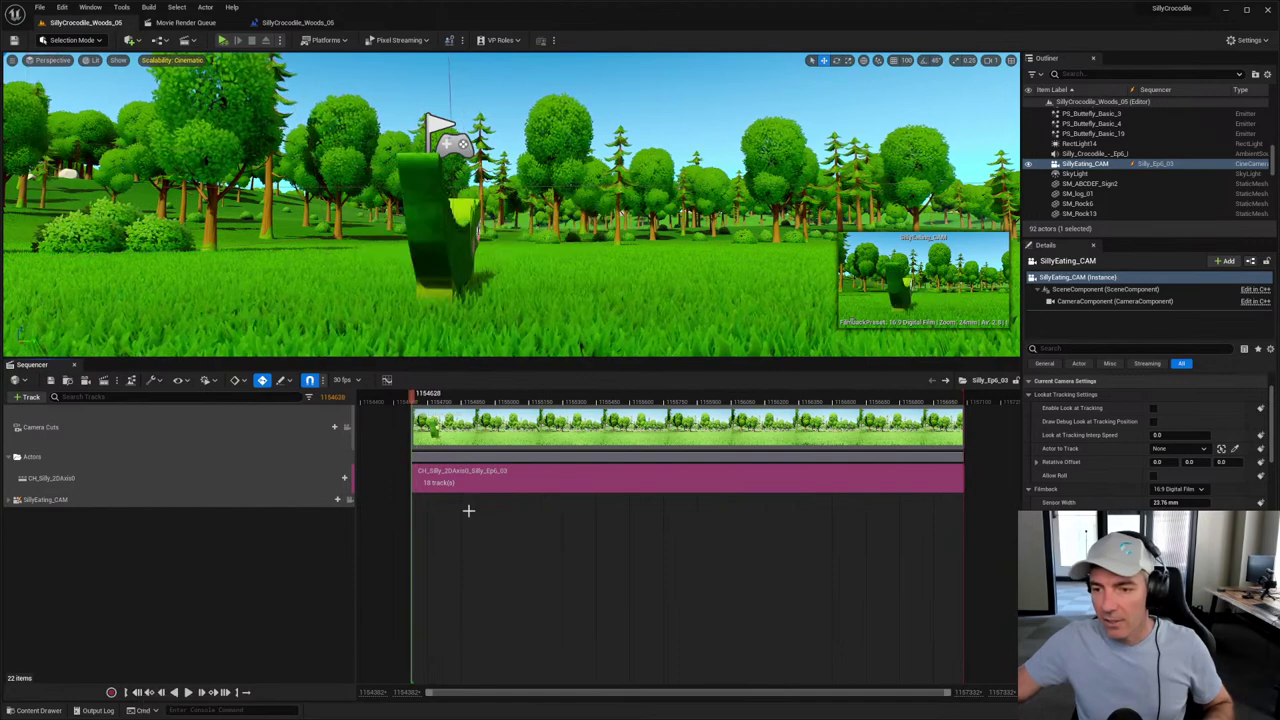
left_click(349, 500)
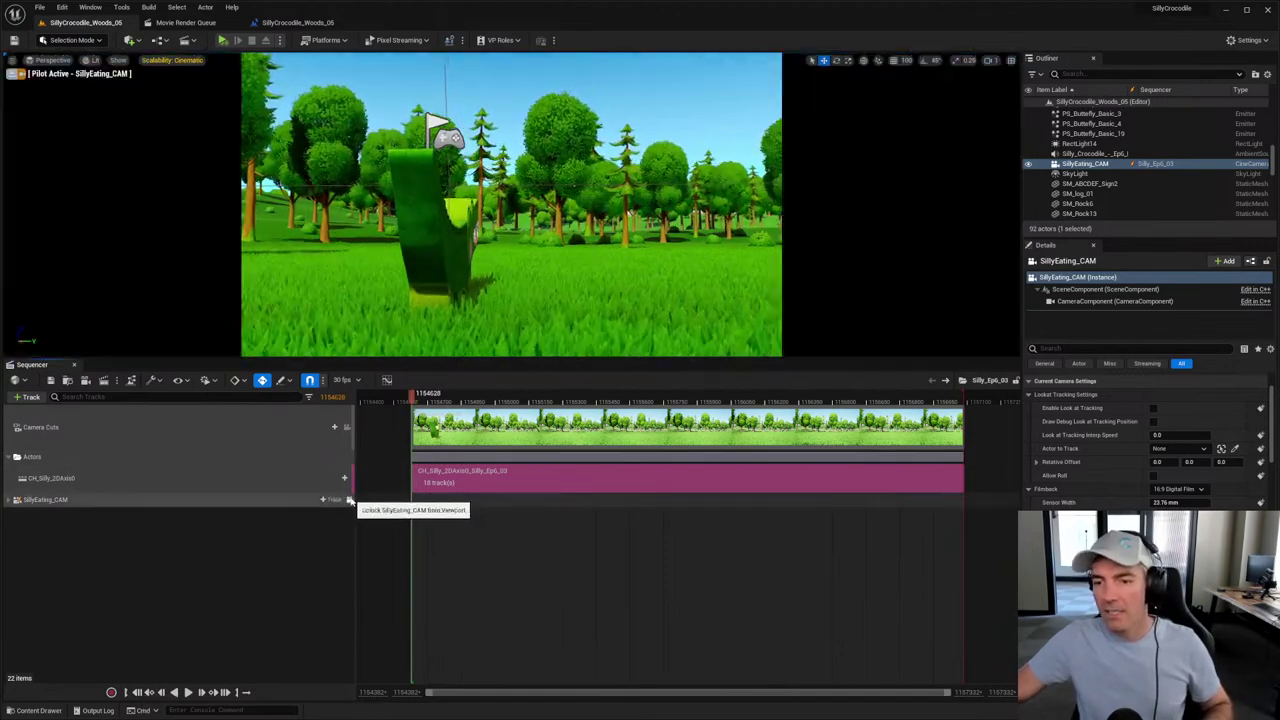
Step: Add an Audio Track holding the Silly_Crocodile Ep6 Radio_Play sound, found by searching 'ep6'
left_click(29, 398)
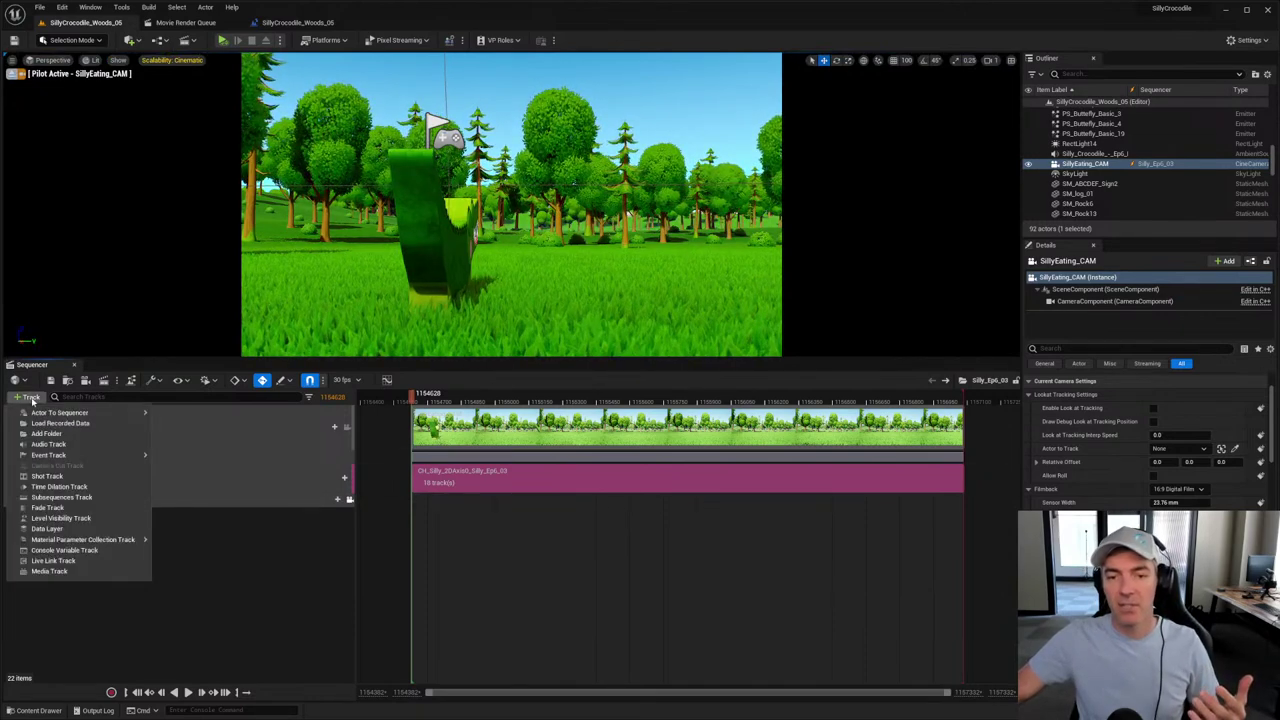
left_click(63, 444)
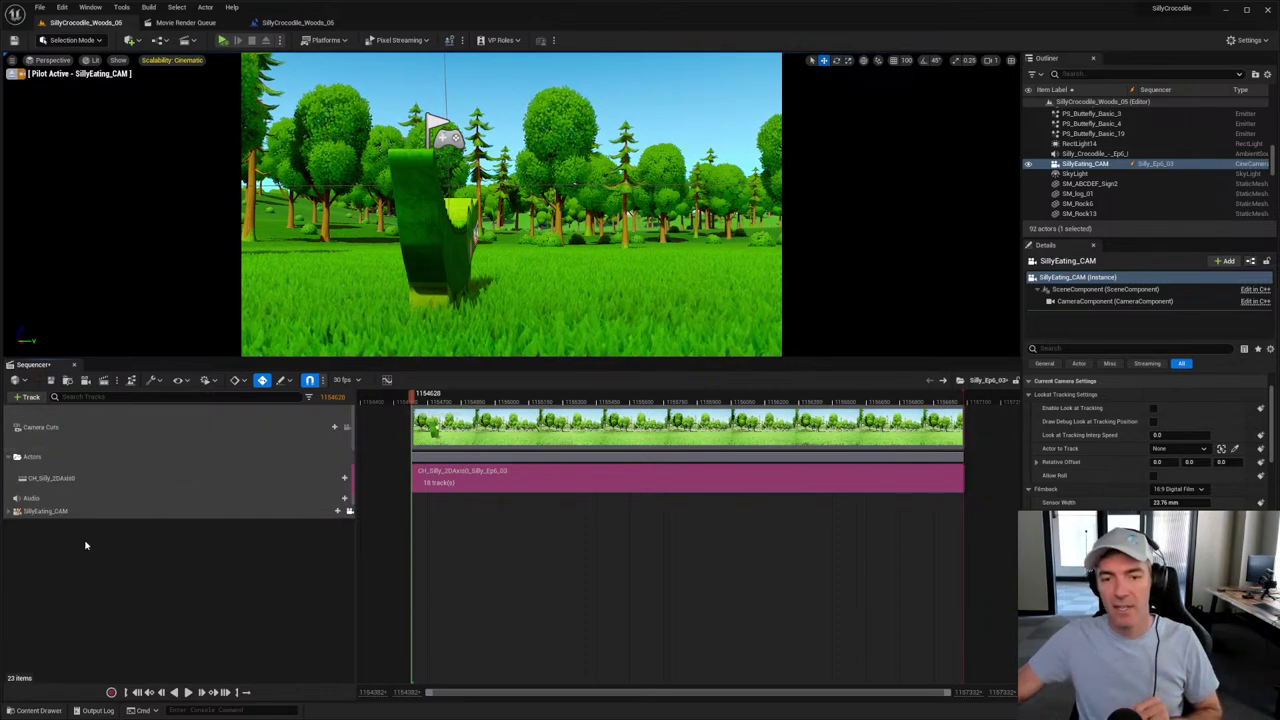
left_click(338, 499)
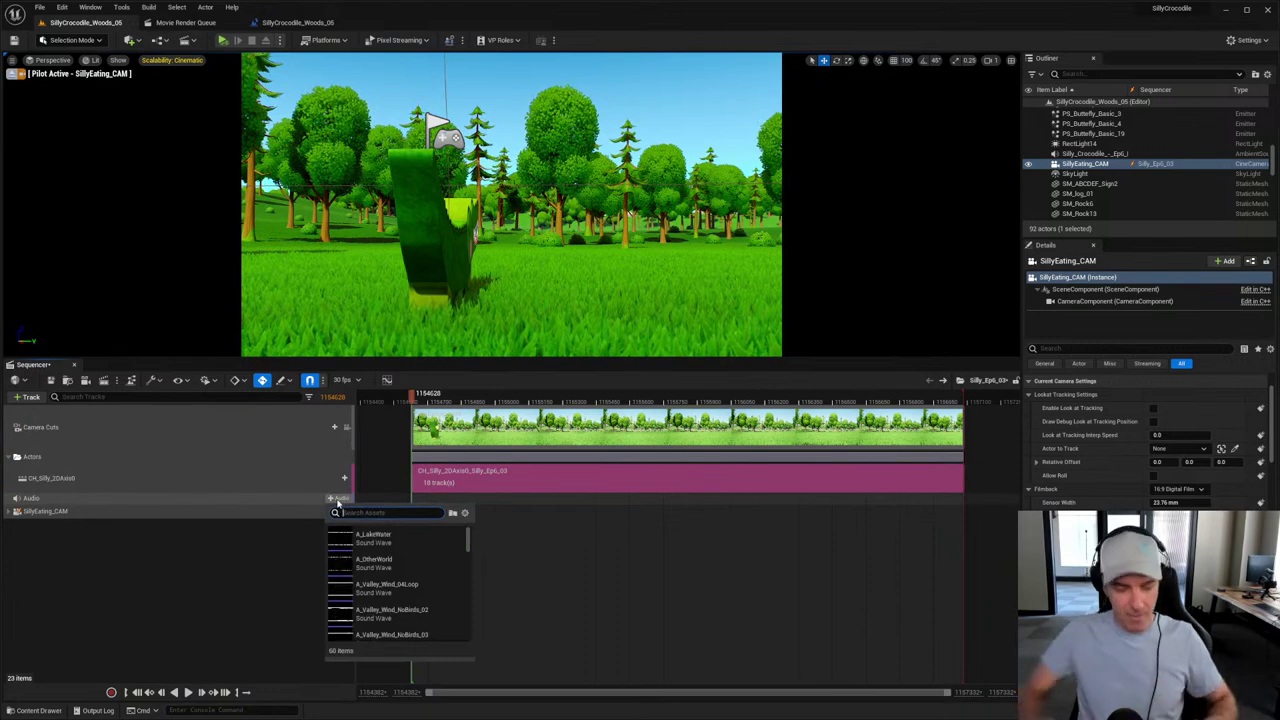
type("ep")
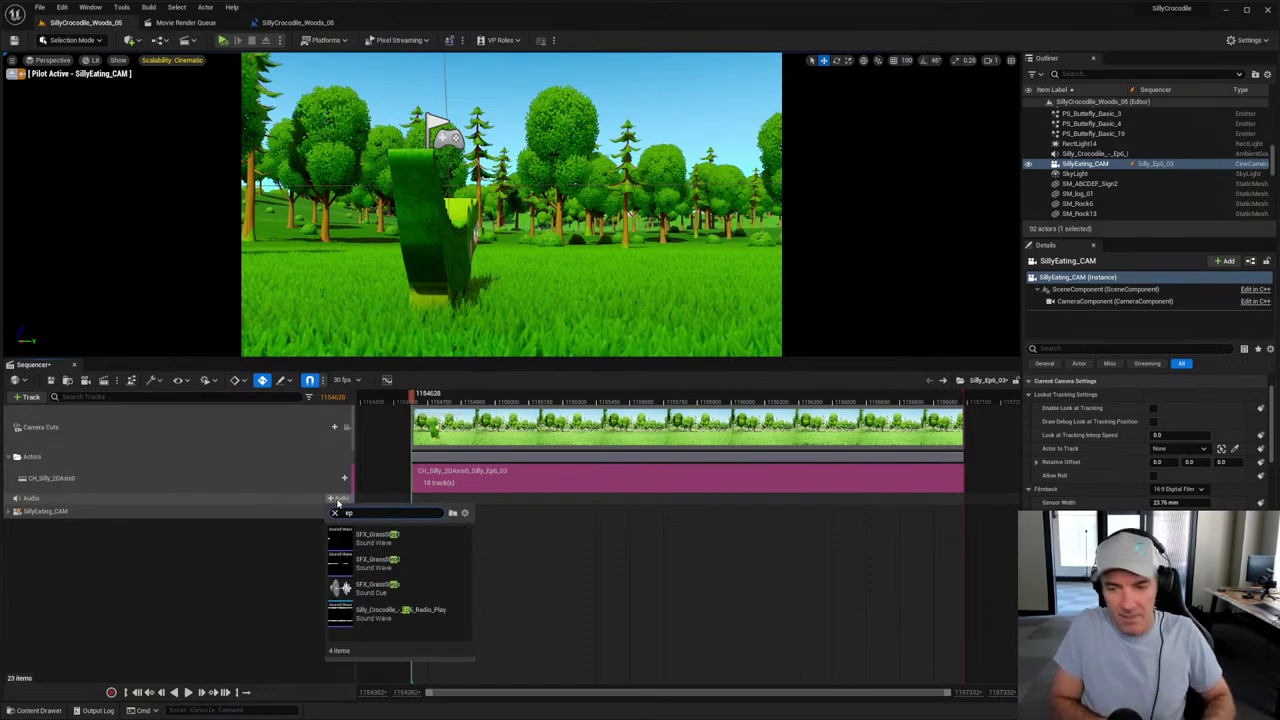
type("6")
left_click(360, 538)
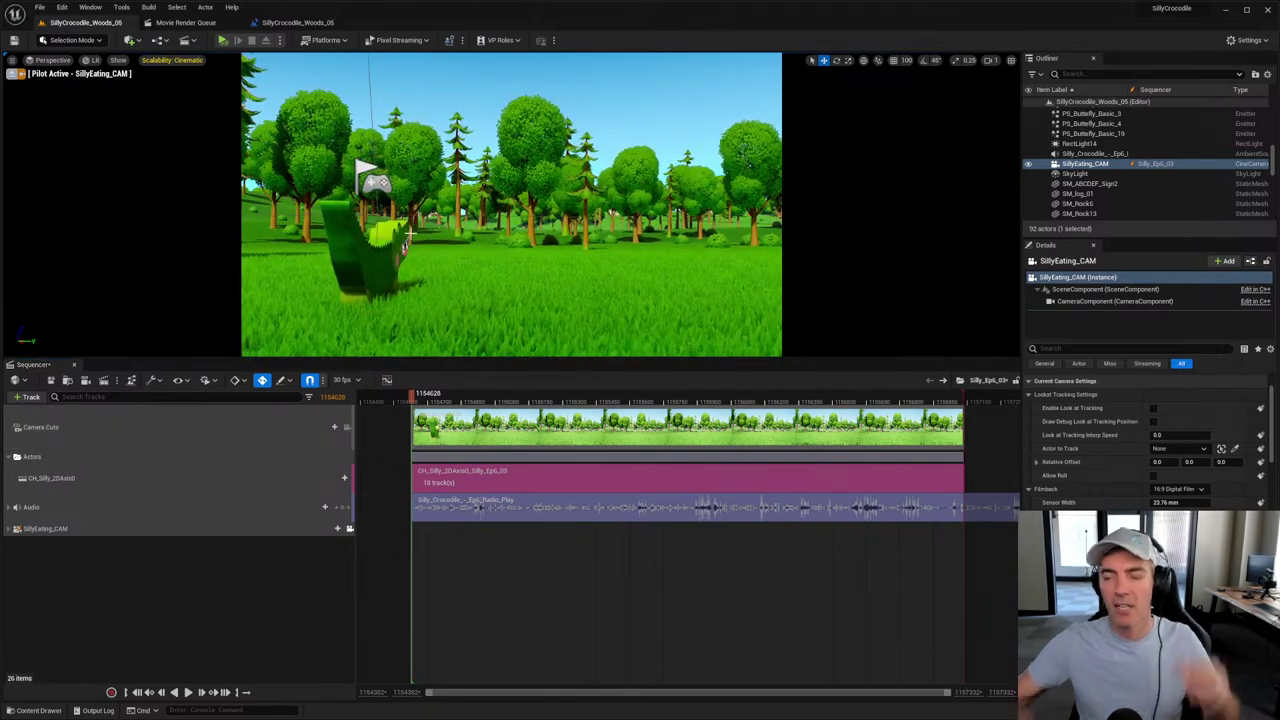
Step: Start a Play in Editor session, play and pause the sequence, and scrub to check the mouth movement
left_click_drag(423, 400, 430, 401)
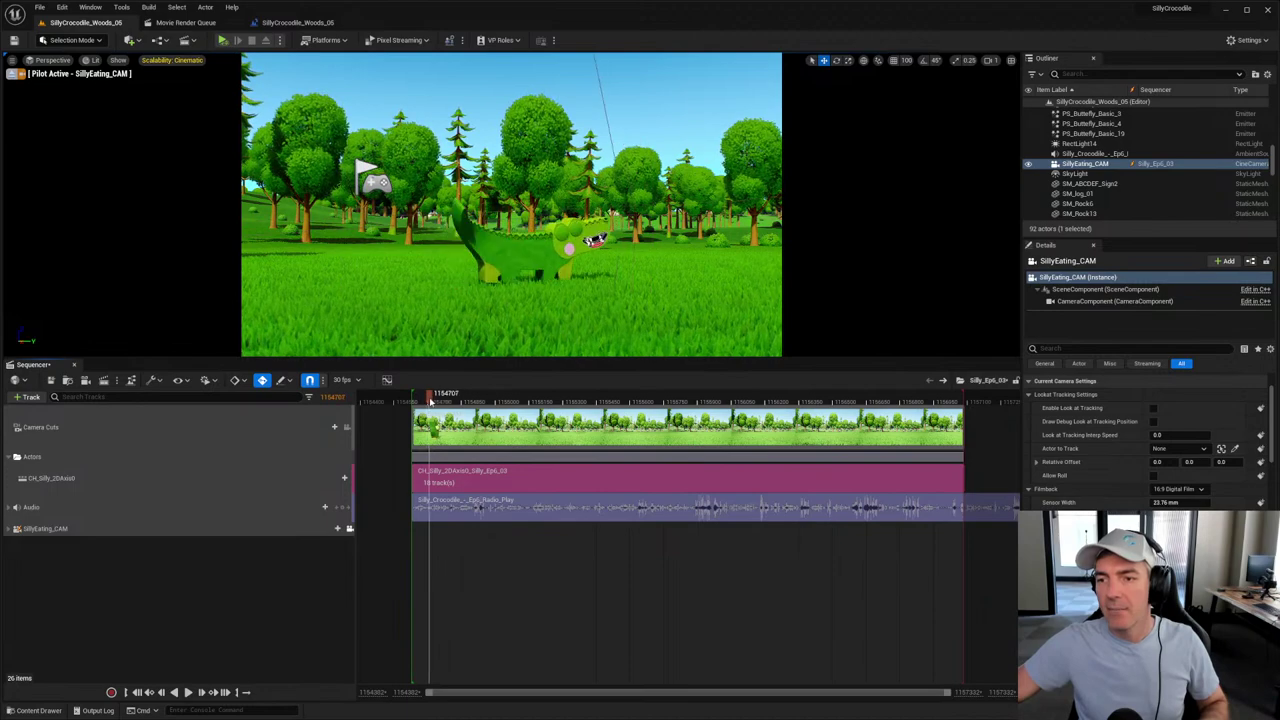
left_click(224, 41)
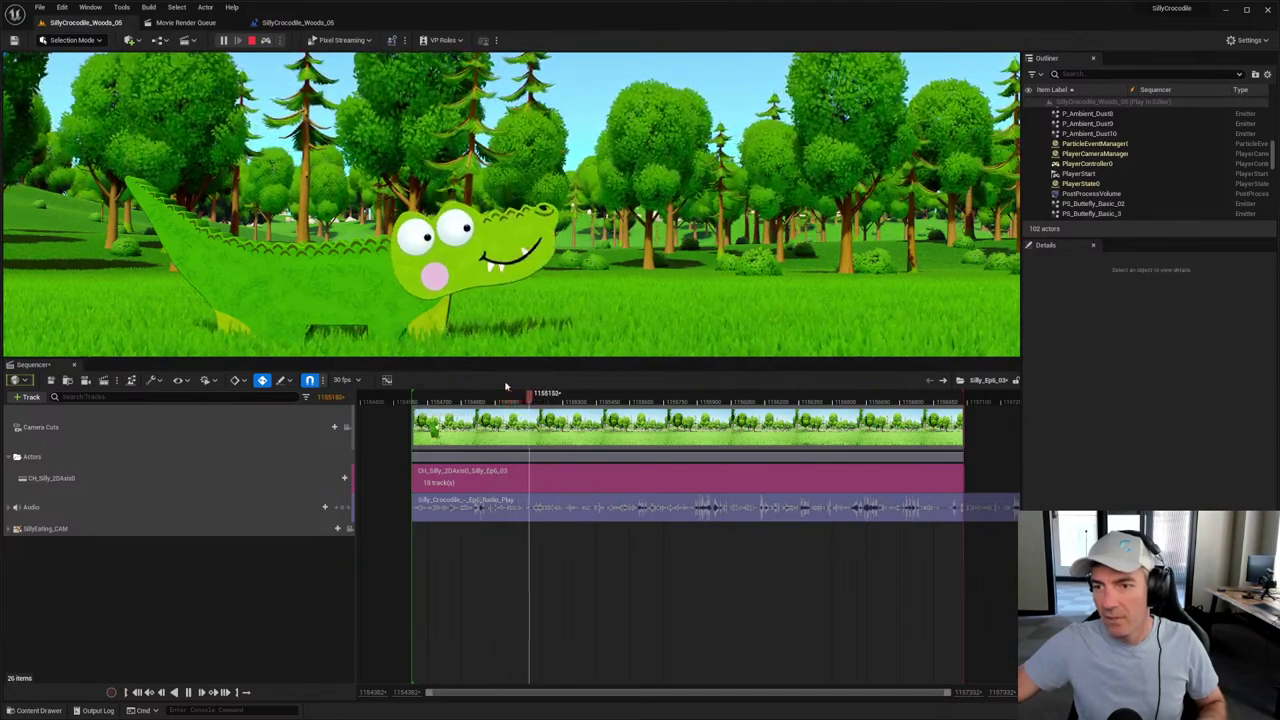
left_click(420, 395)
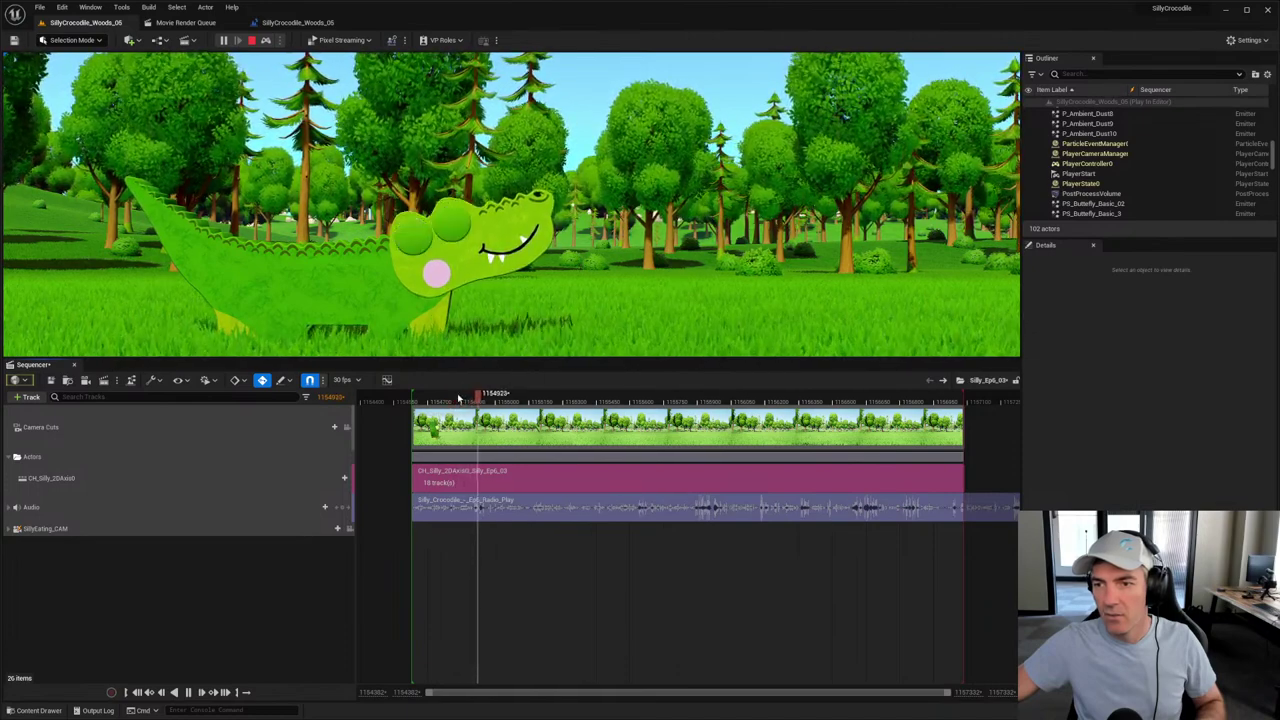
key("space")
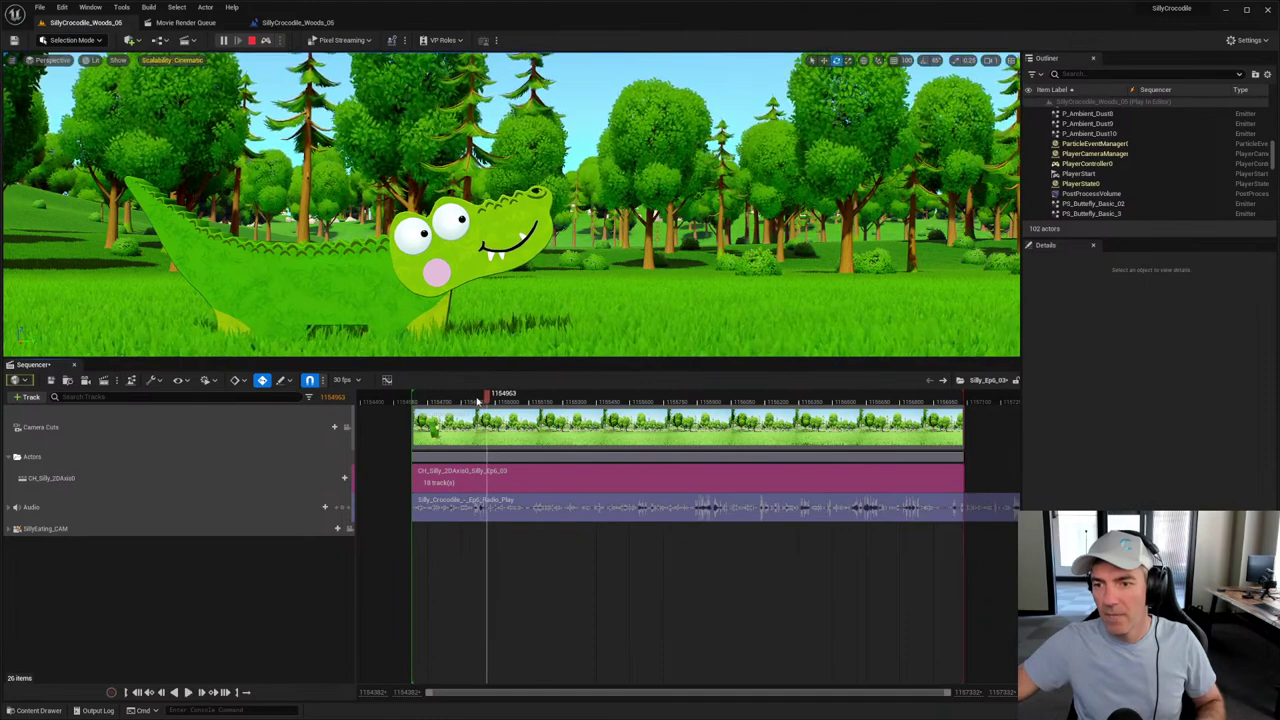
left_click_drag(478, 398, 480, 398)
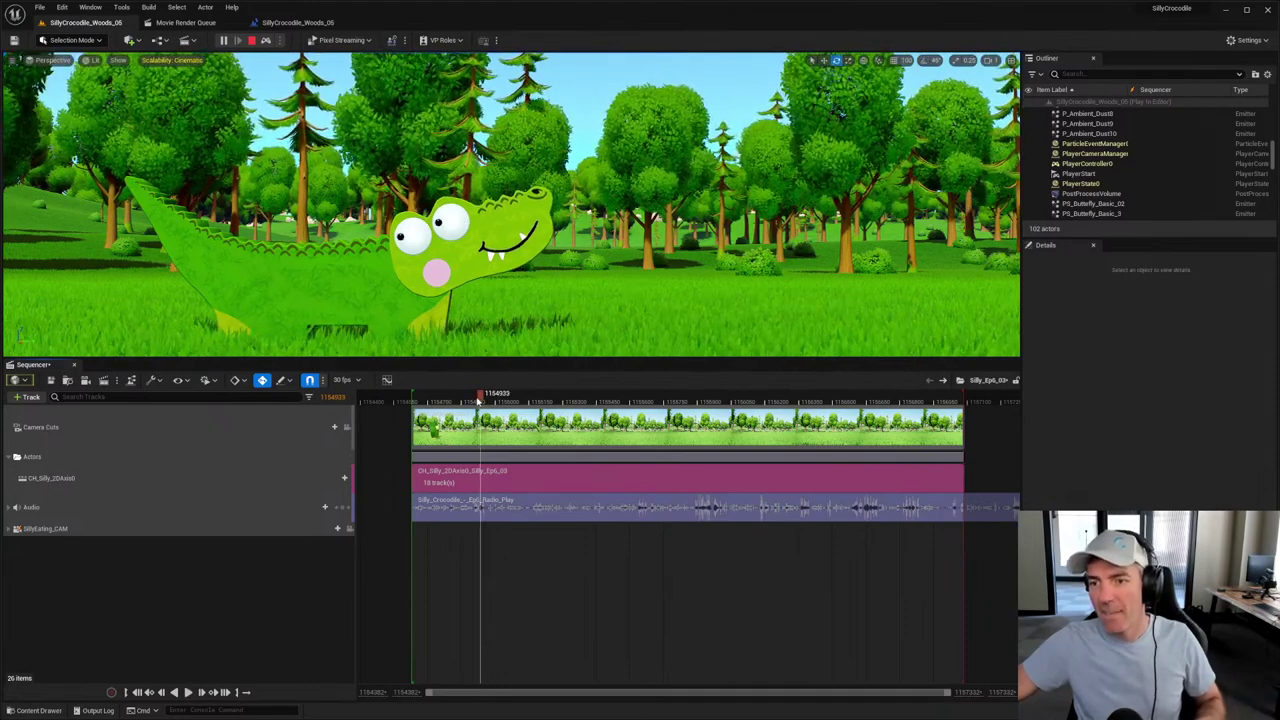
scroll(485, 503, "up", 3, "ctrl")
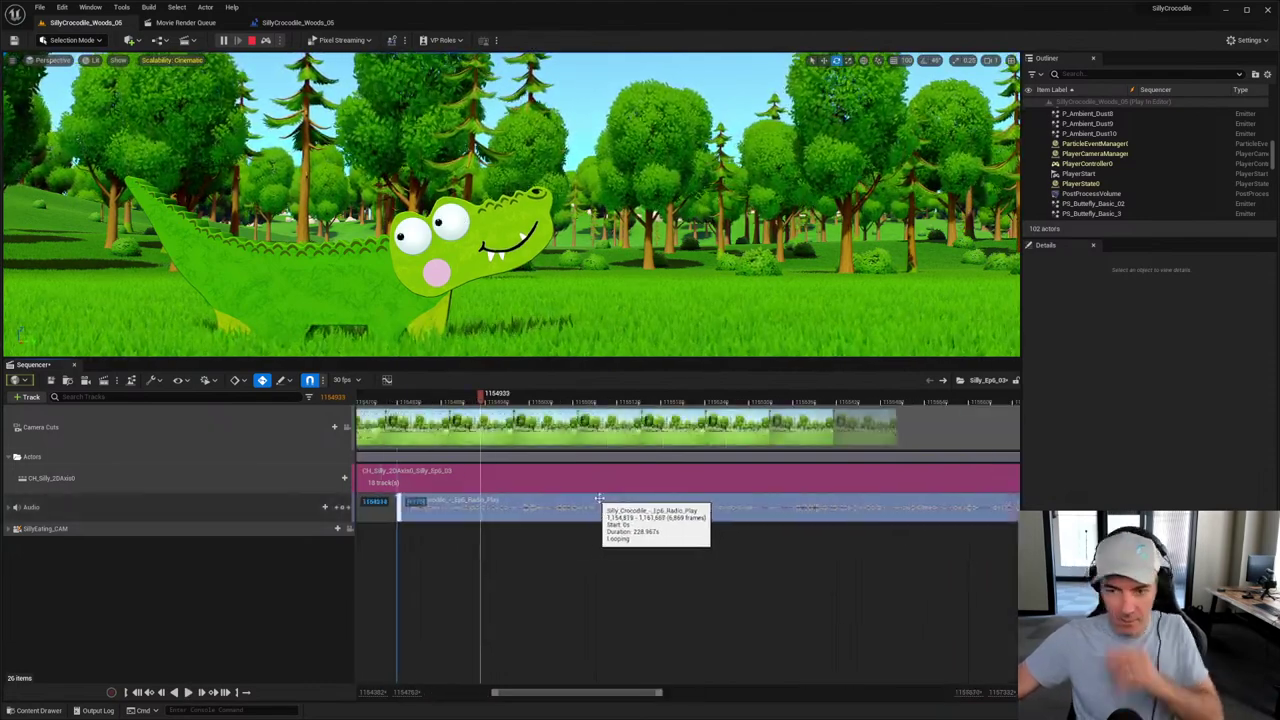
Step: Move the Radio_Play audio section to begin at the playhead, preview it, and end the play session
left_click_drag(598, 498, 680, 500)
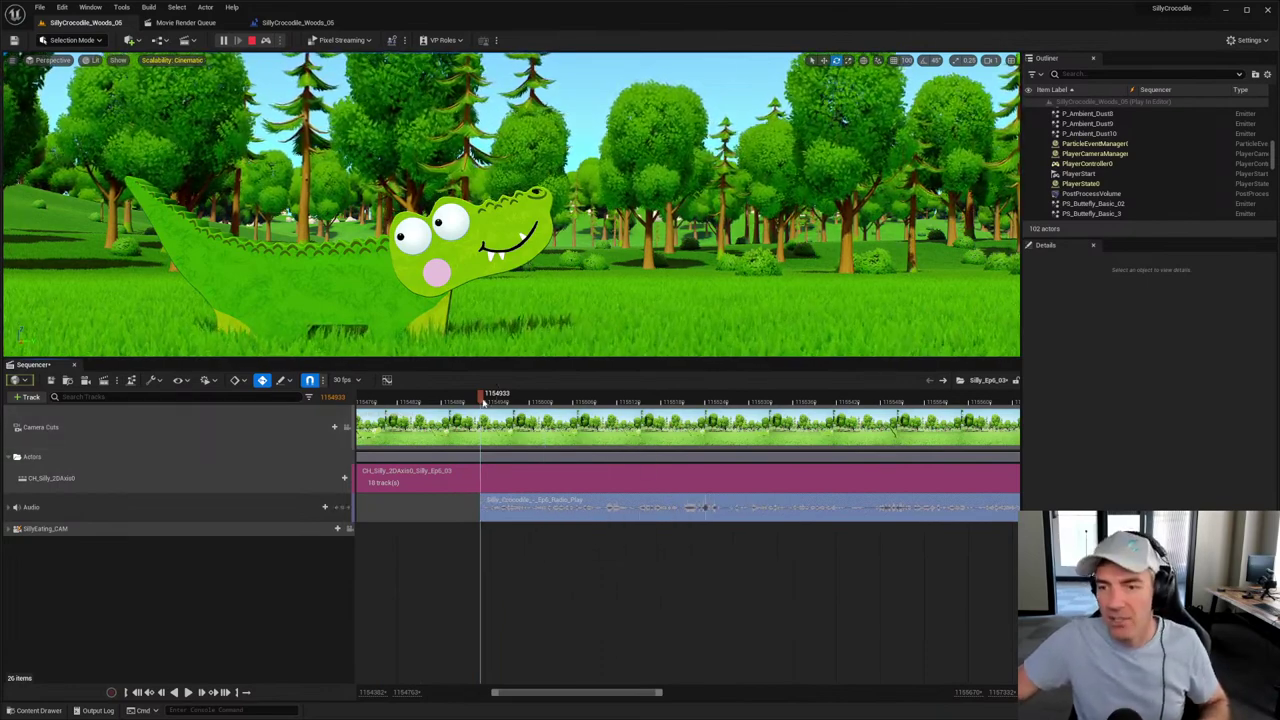
key("space")
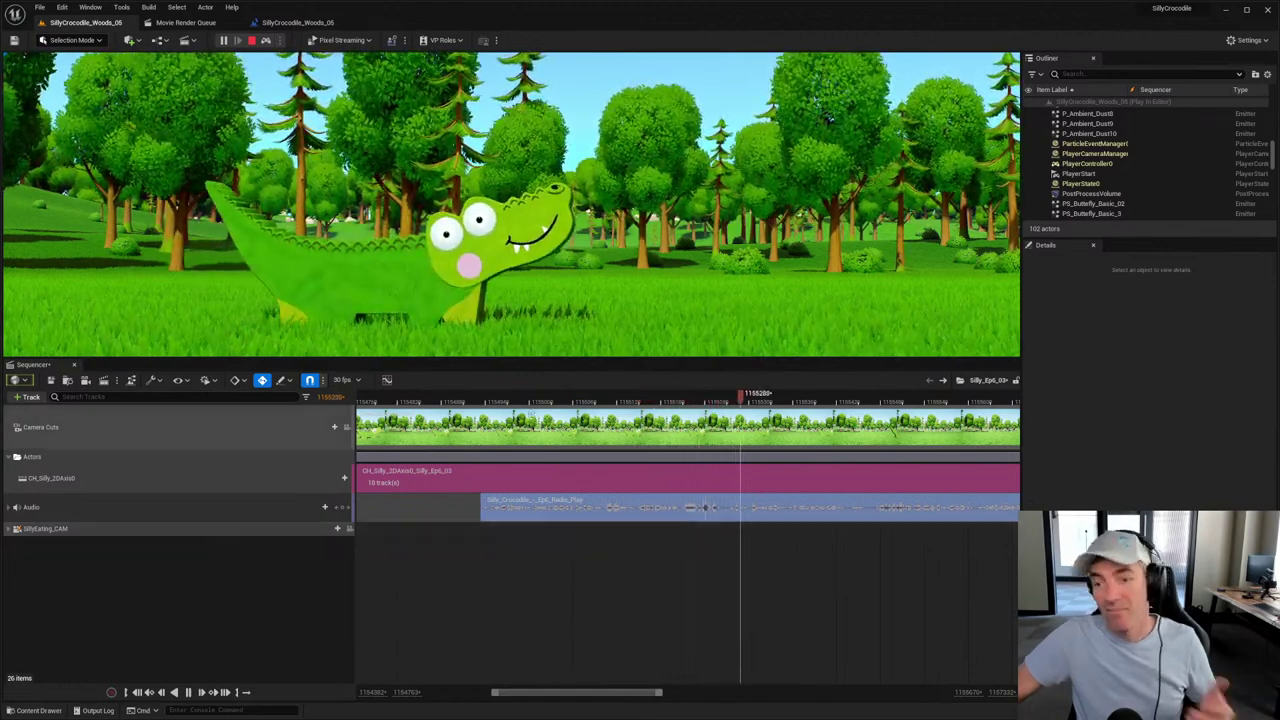
left_click(481, 398)
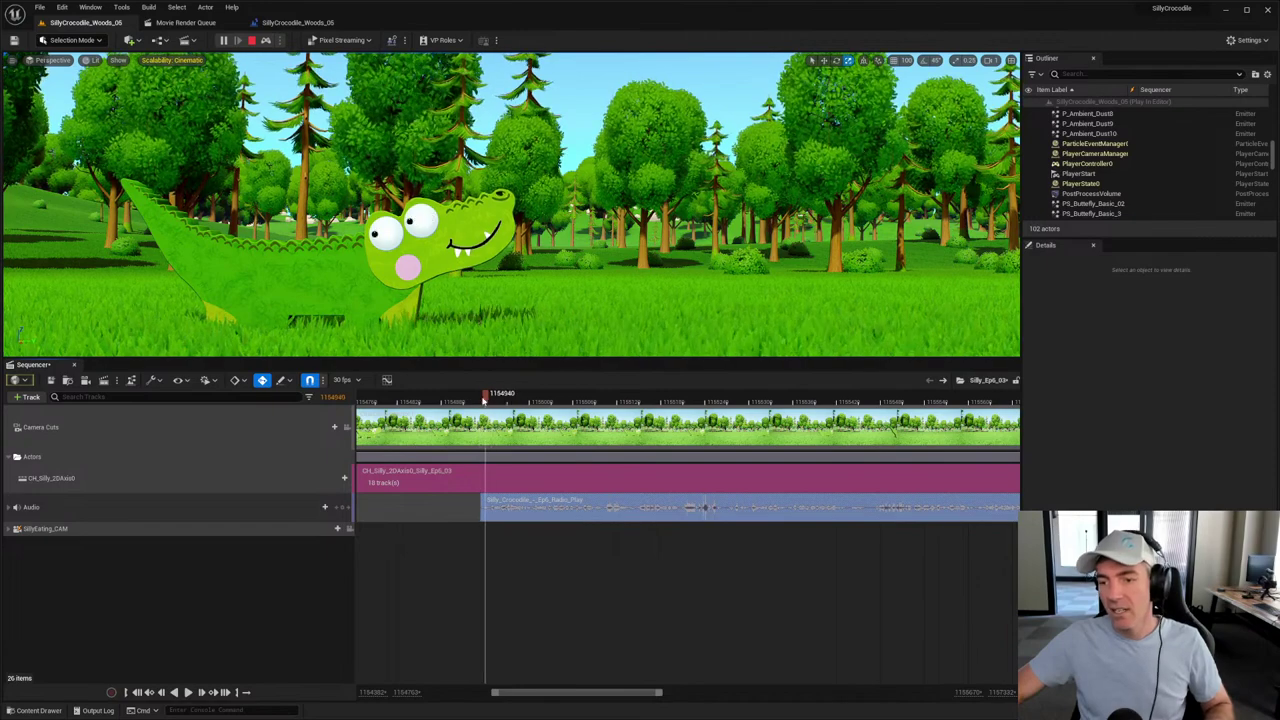
left_click(250, 41)
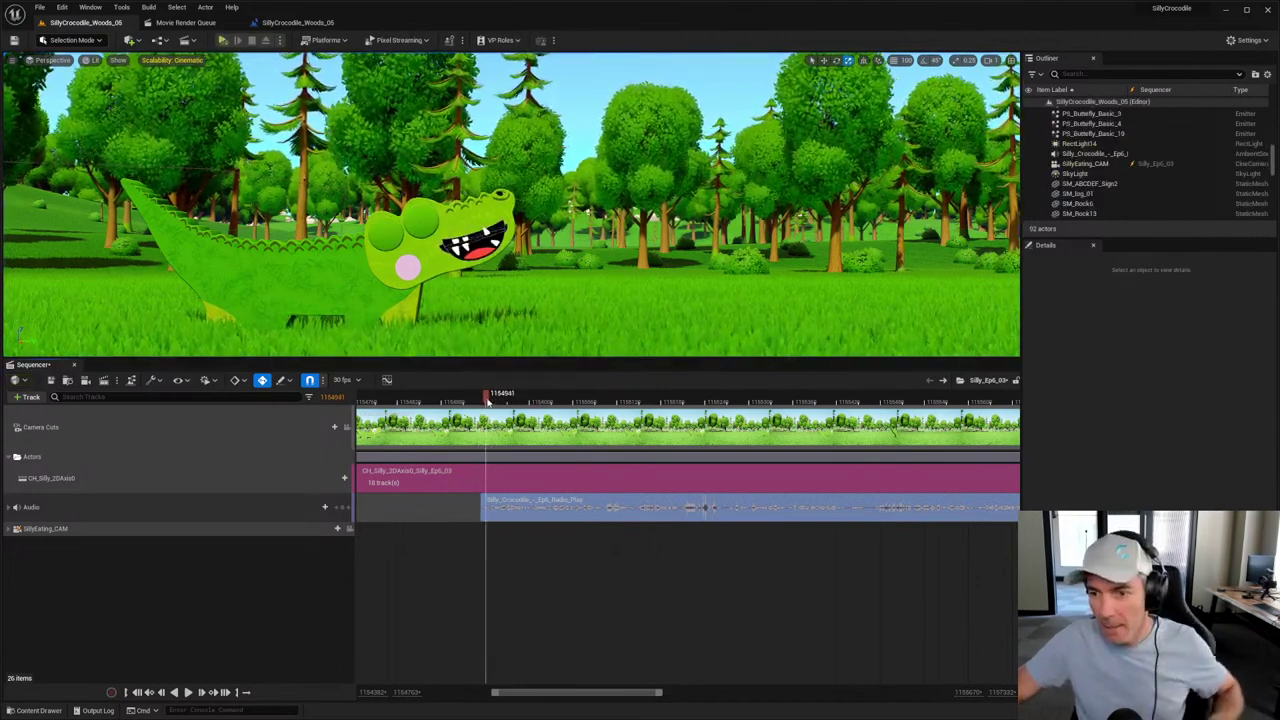
scroll(488, 400, "up", 5)
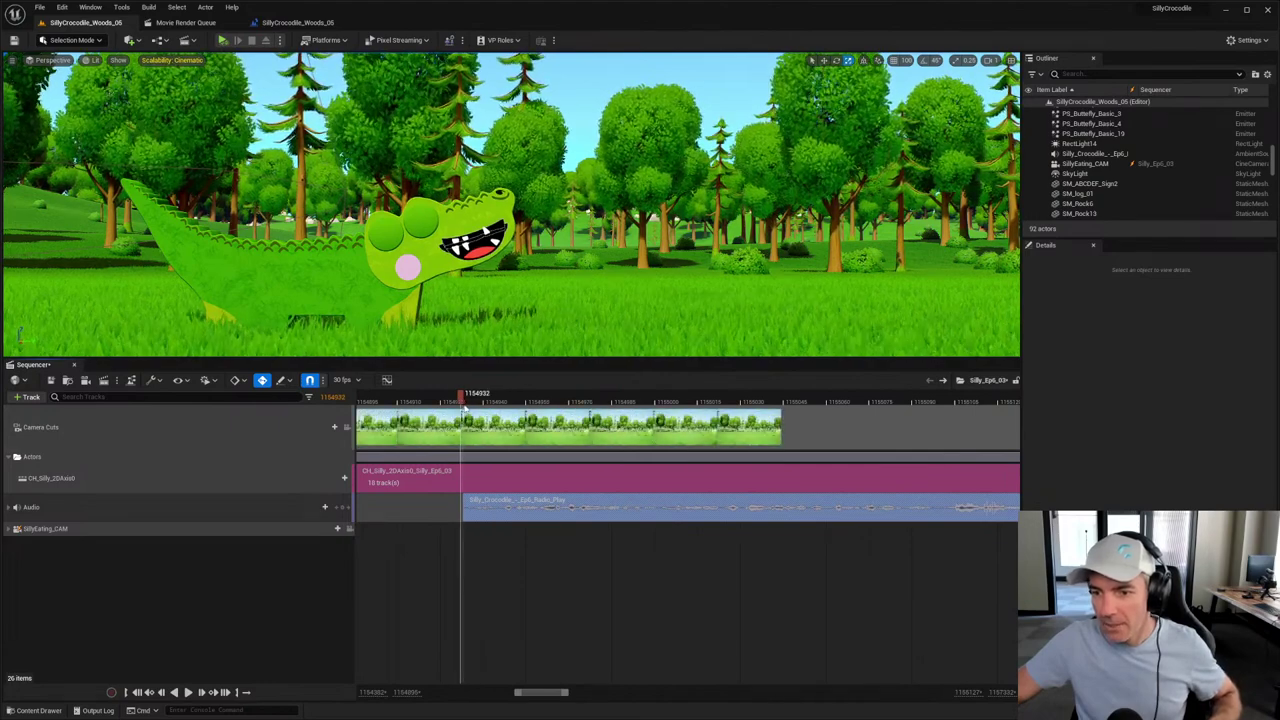
scroll(465, 405, "up", 3)
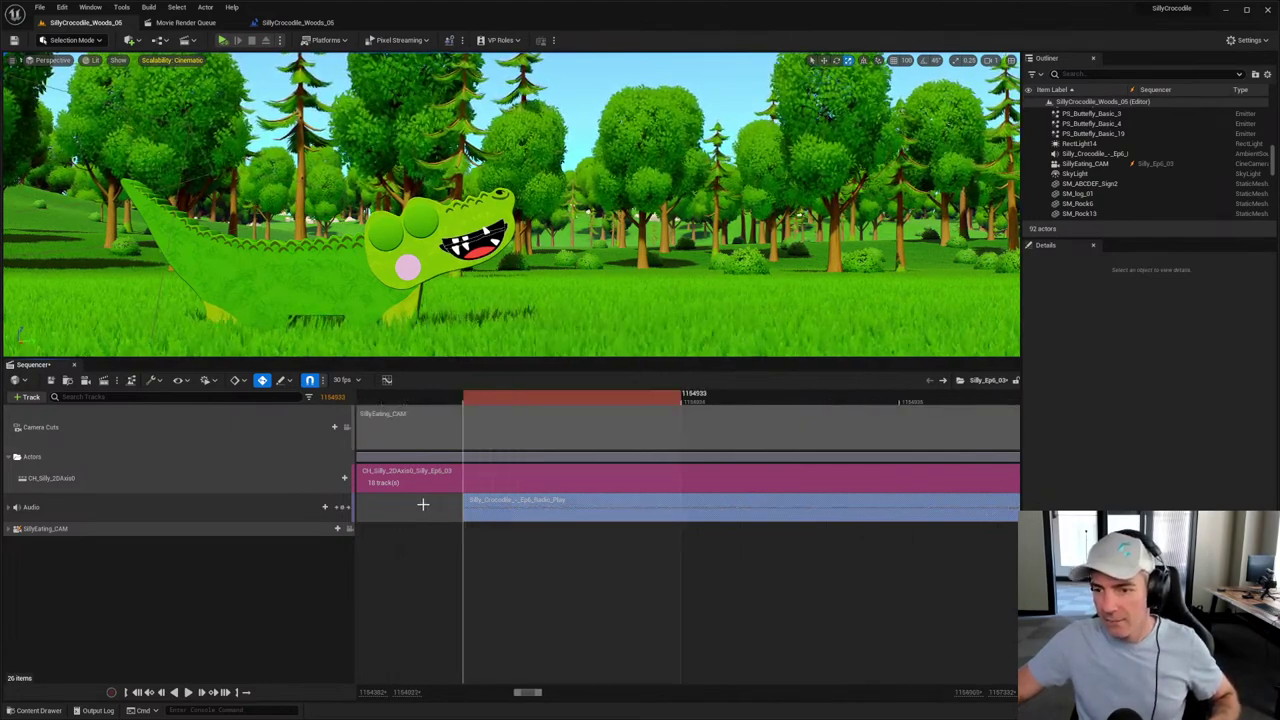
scroll(423, 505, "down", 4)
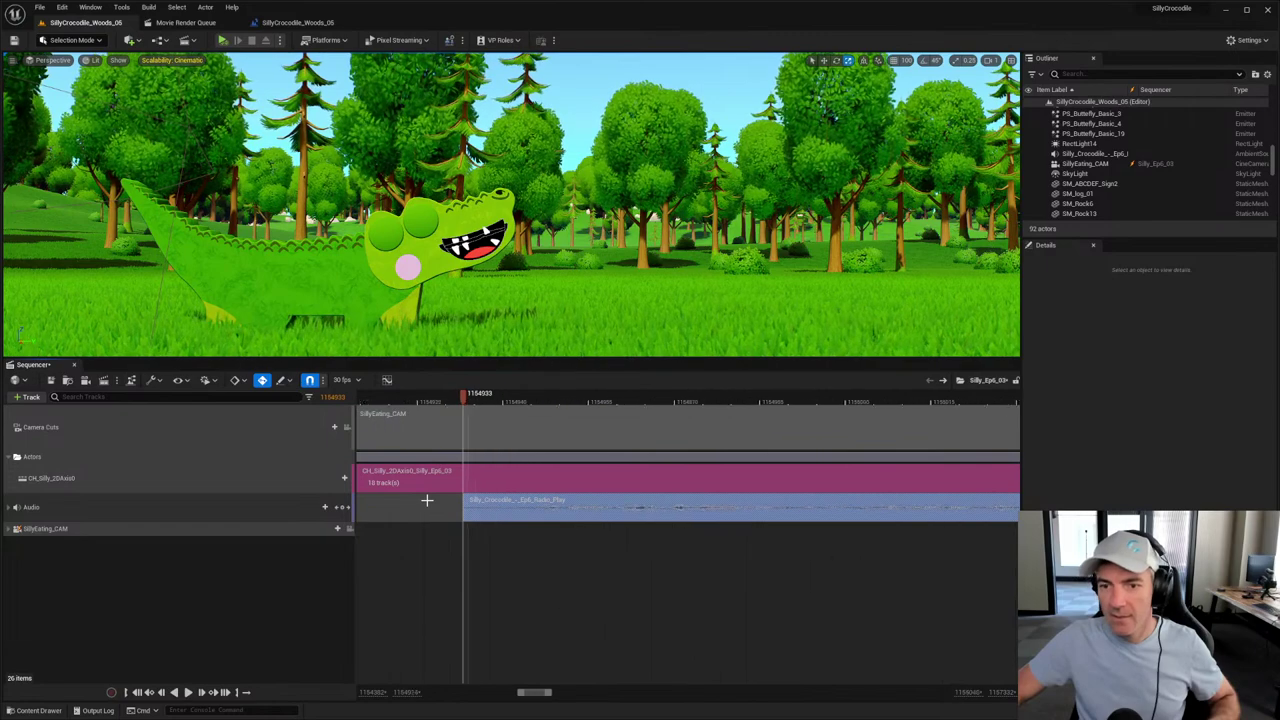
scroll(427, 500, "down", 2)
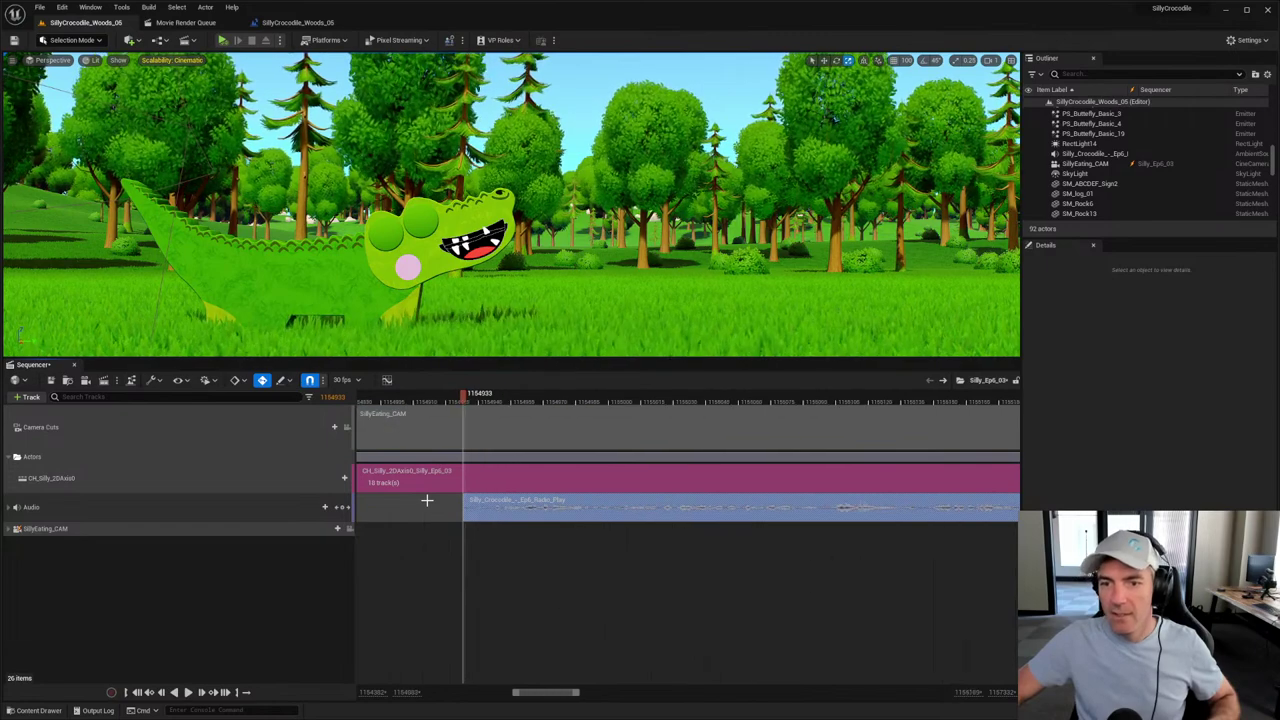
Step: Set the playback start to the current frame, then open and close the Content Drawer
left_click(126, 692)
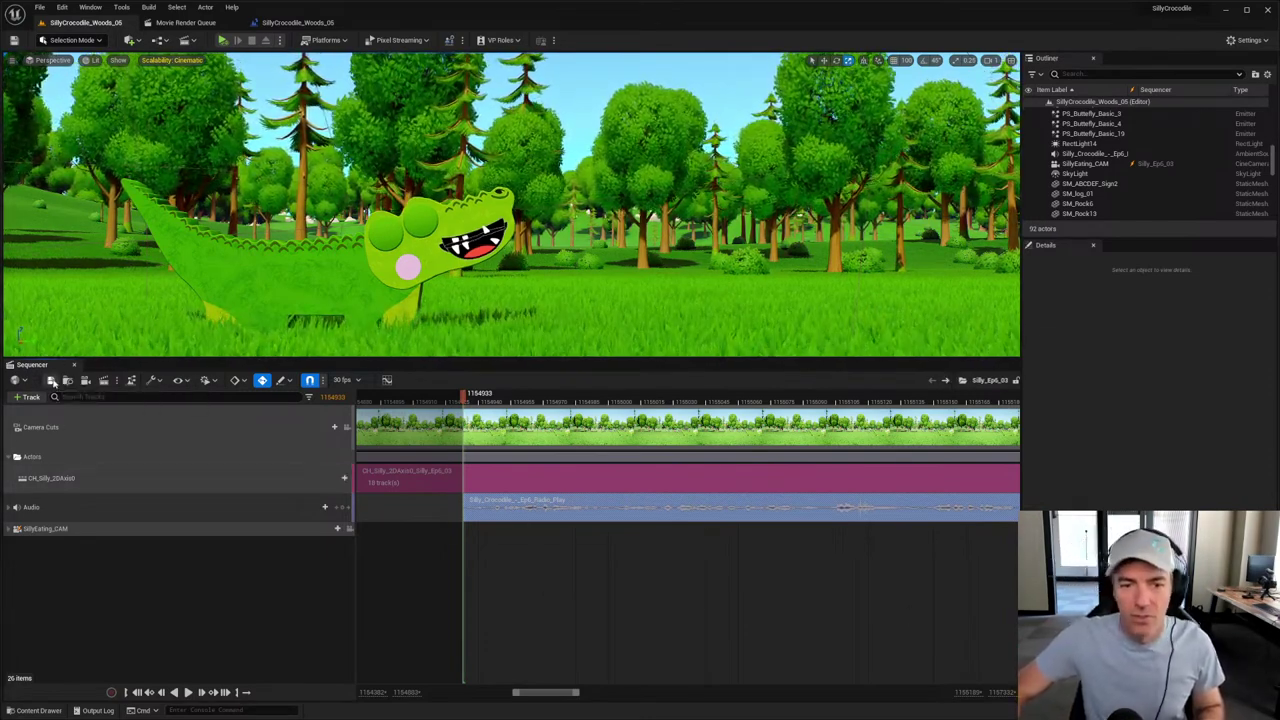
left_click(38, 710)
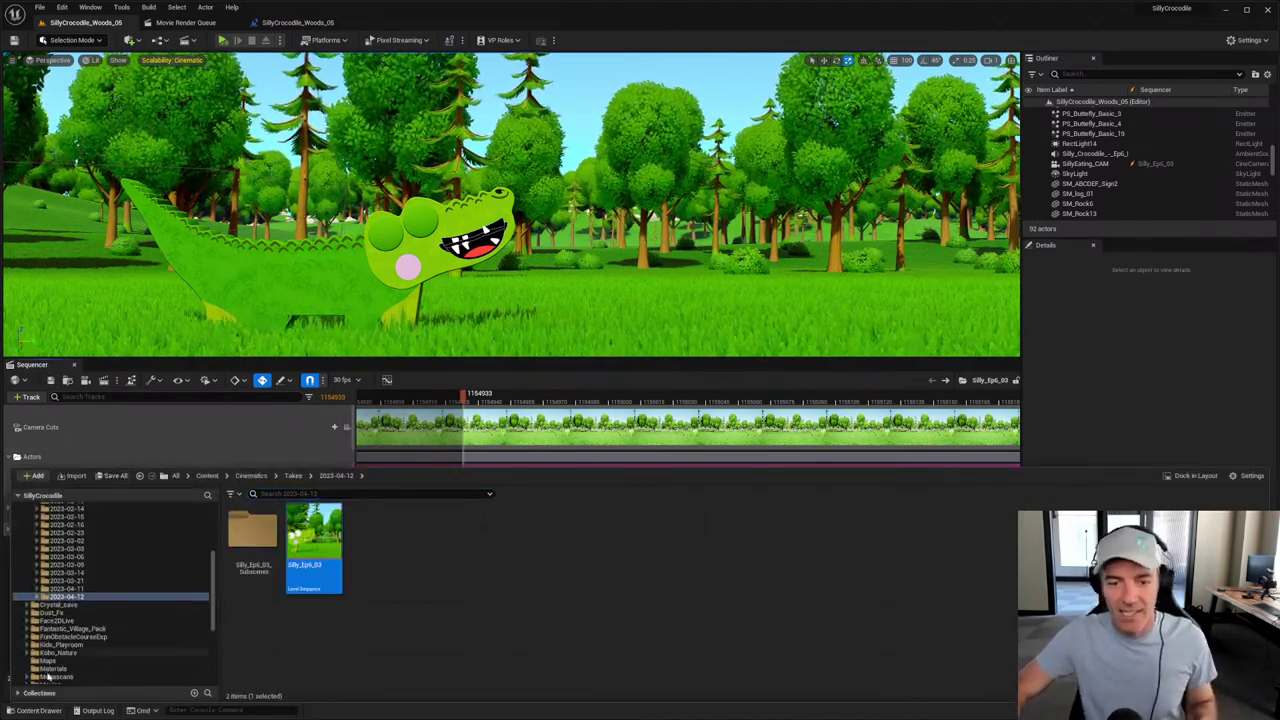
left_click(38, 710)
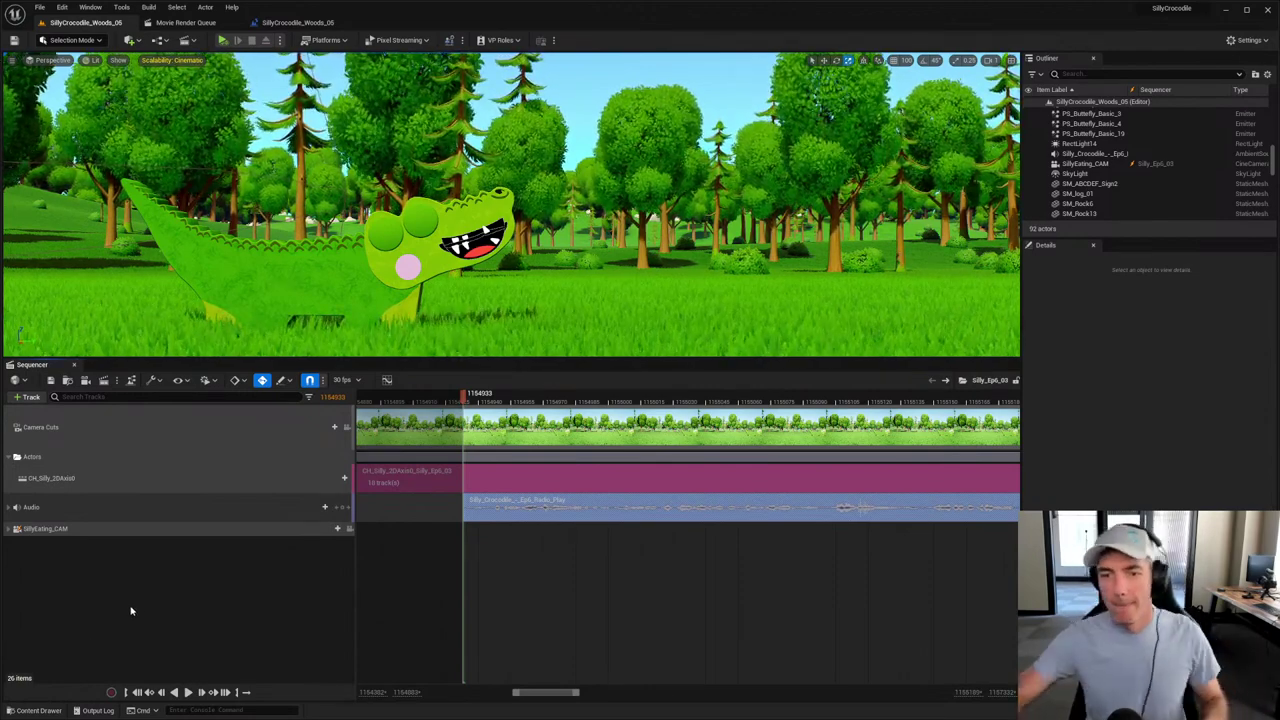
Step: Pilot SillyEating_CAM, scrub forward, and commit the audio track's new Volume value
left_click(349, 528)
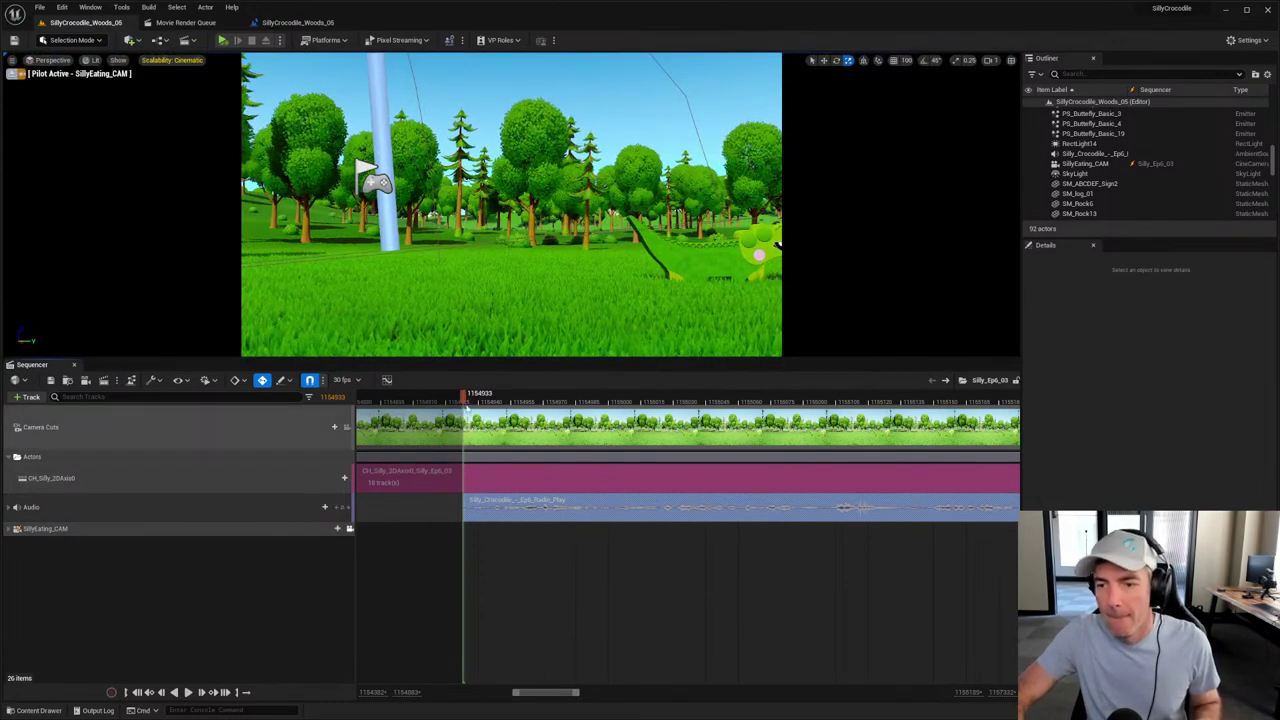
left_click_drag(466, 405, 521, 400)
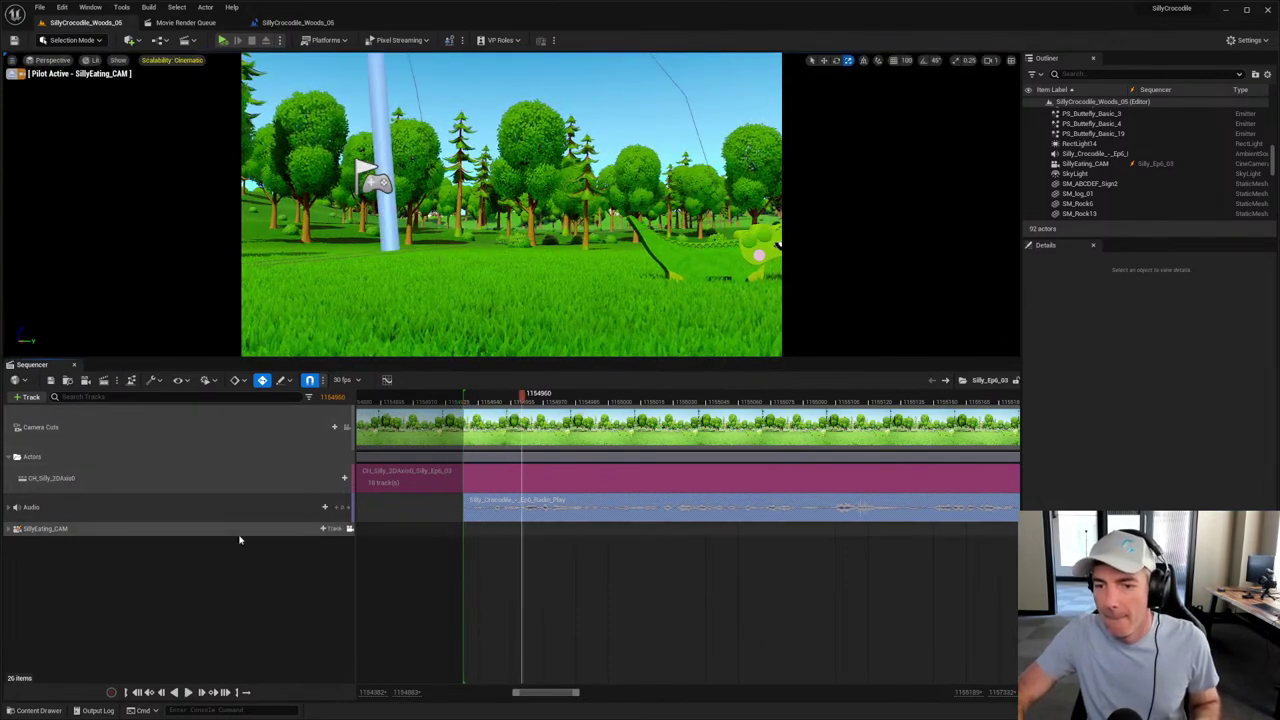
left_click(11, 508)
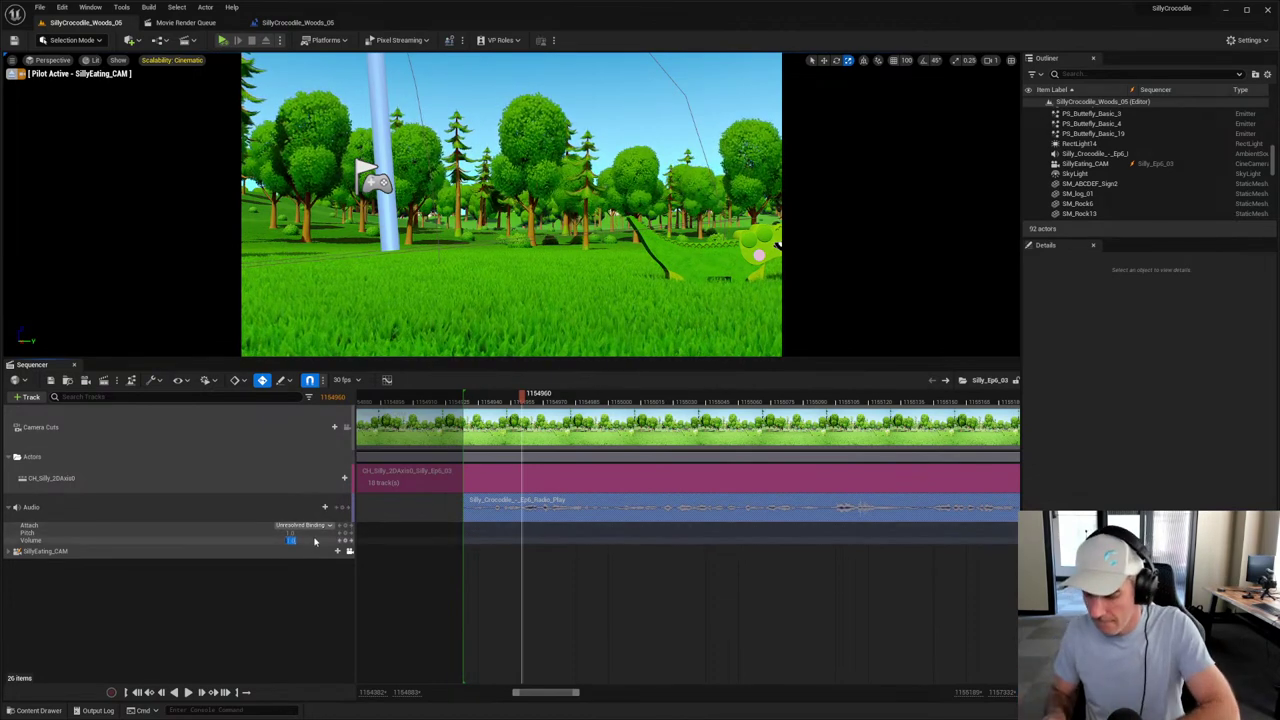
key("Return")
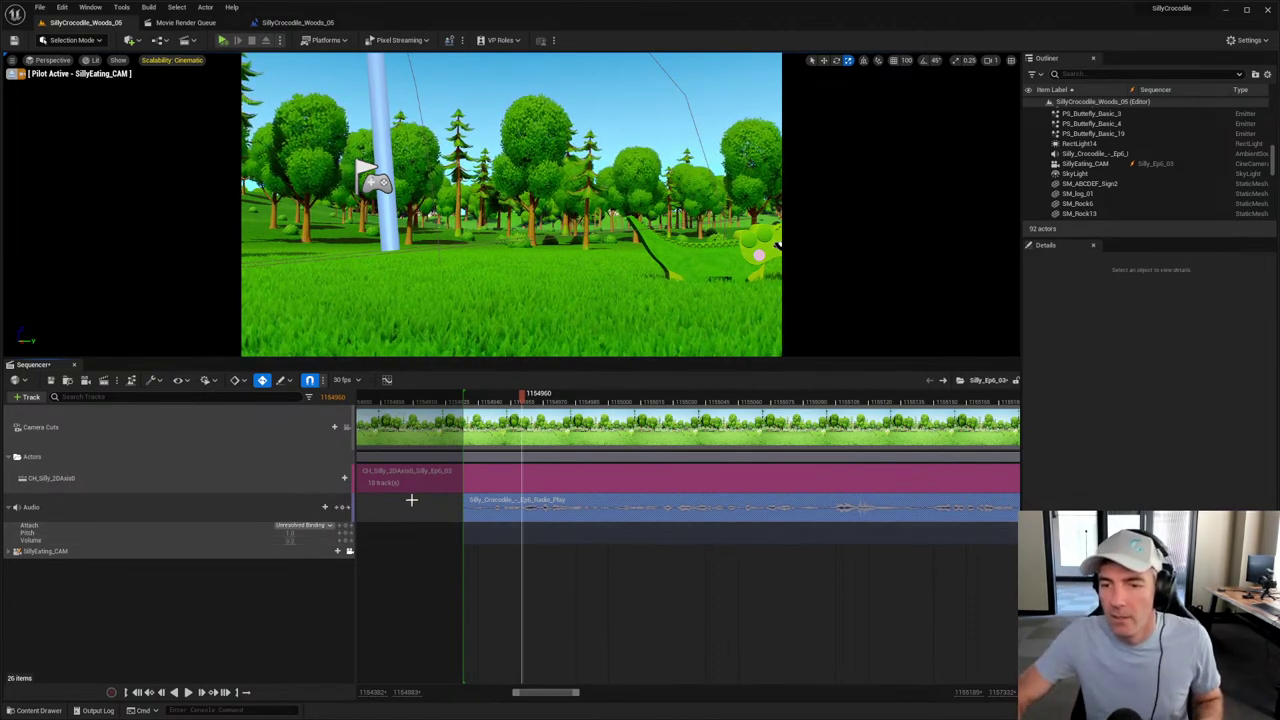
Step: Play the sequence twice to hear the audio, scrub back, and expand the SillyEating_CAM track
key("space")
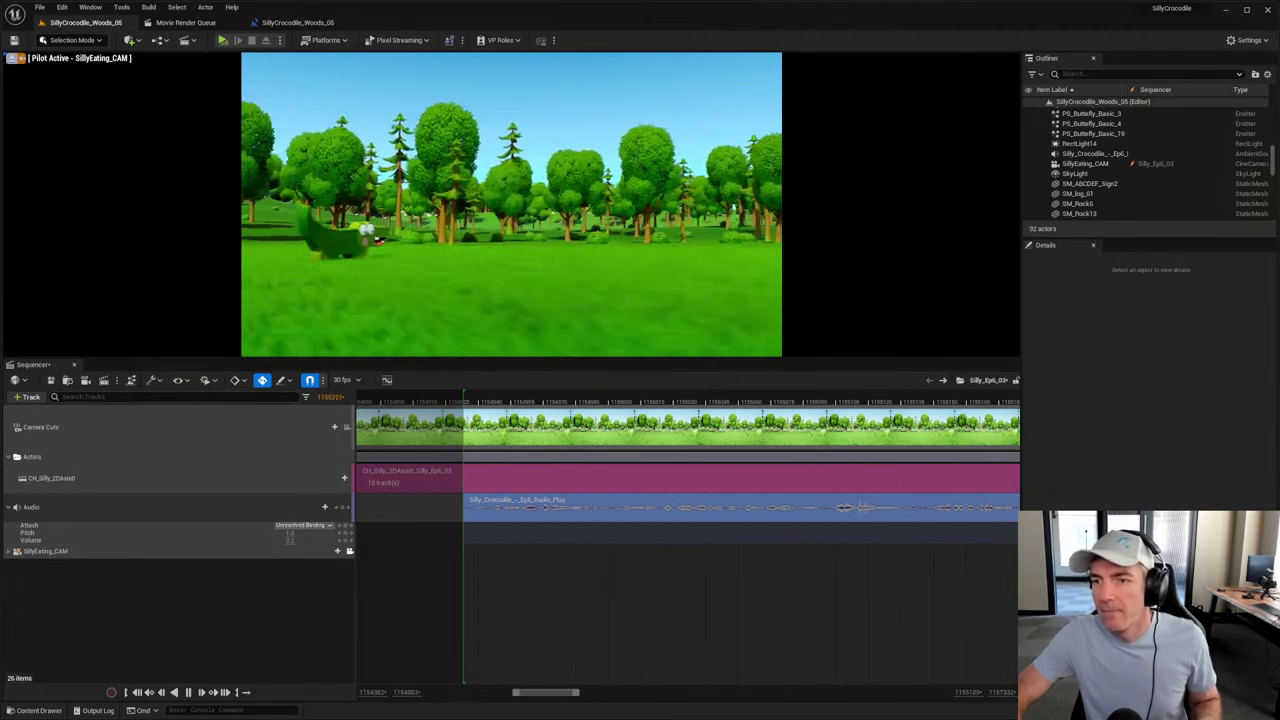
key("space")
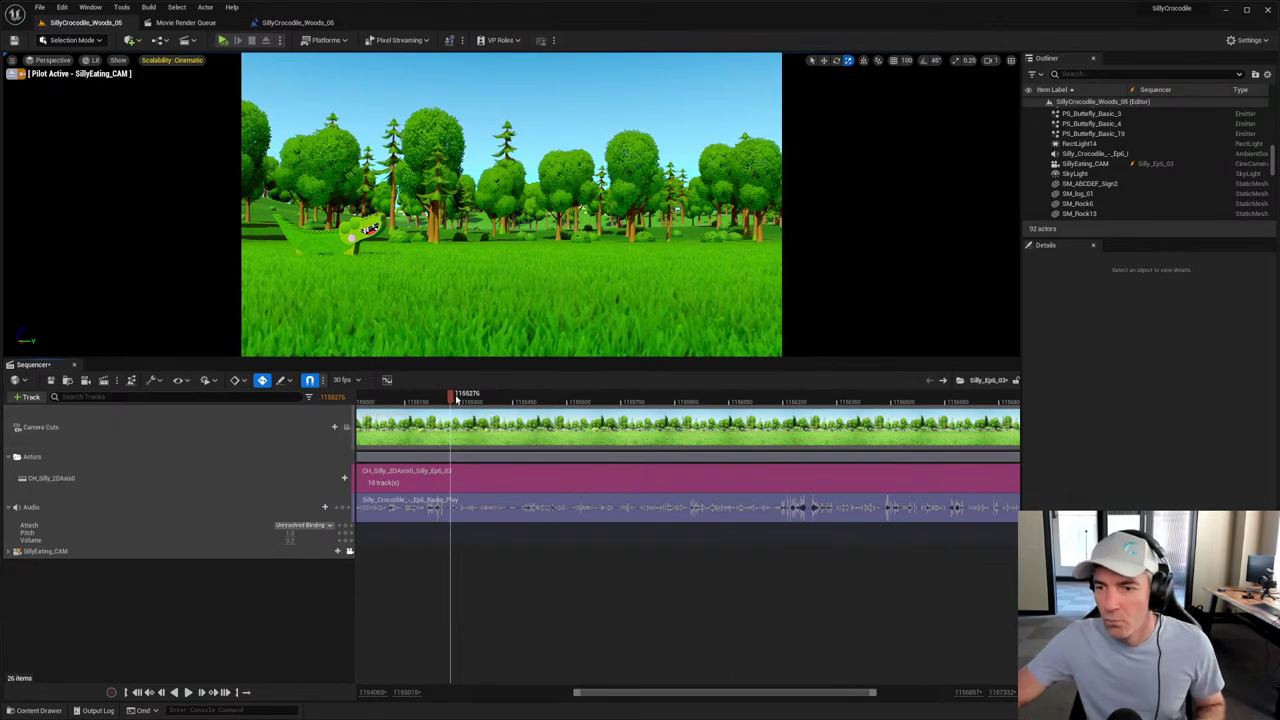
key("space")
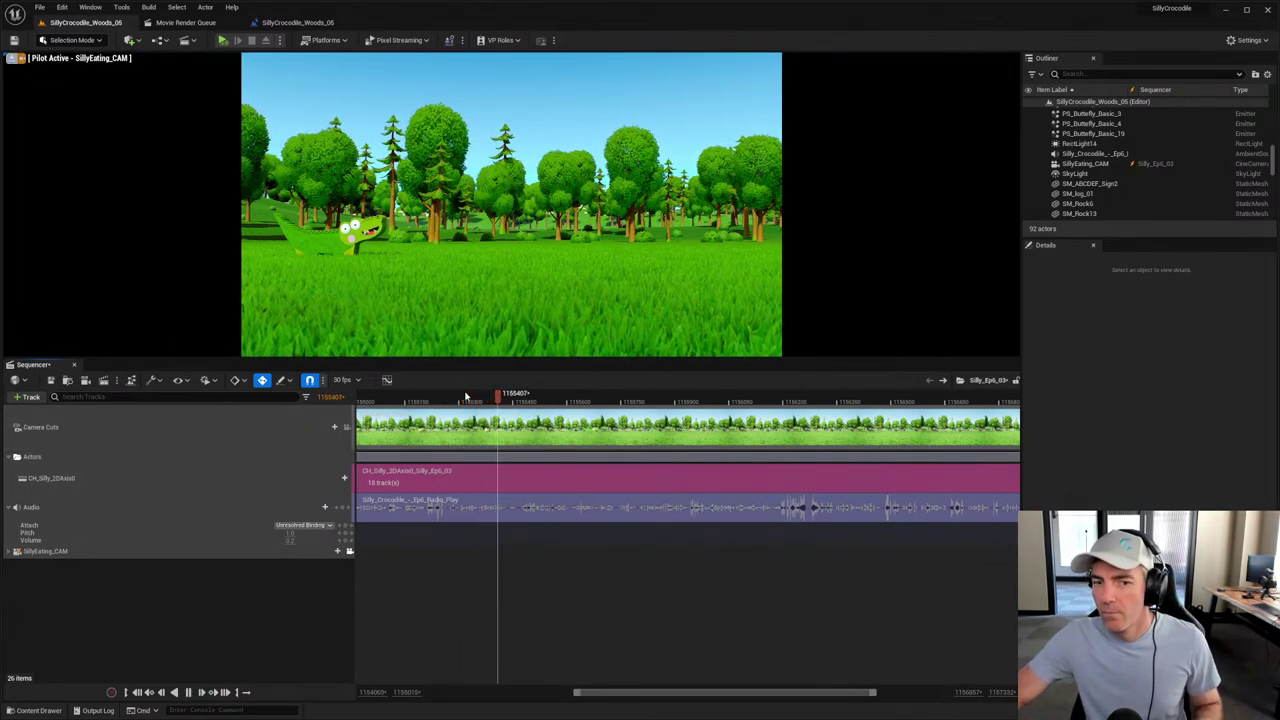
key("space")
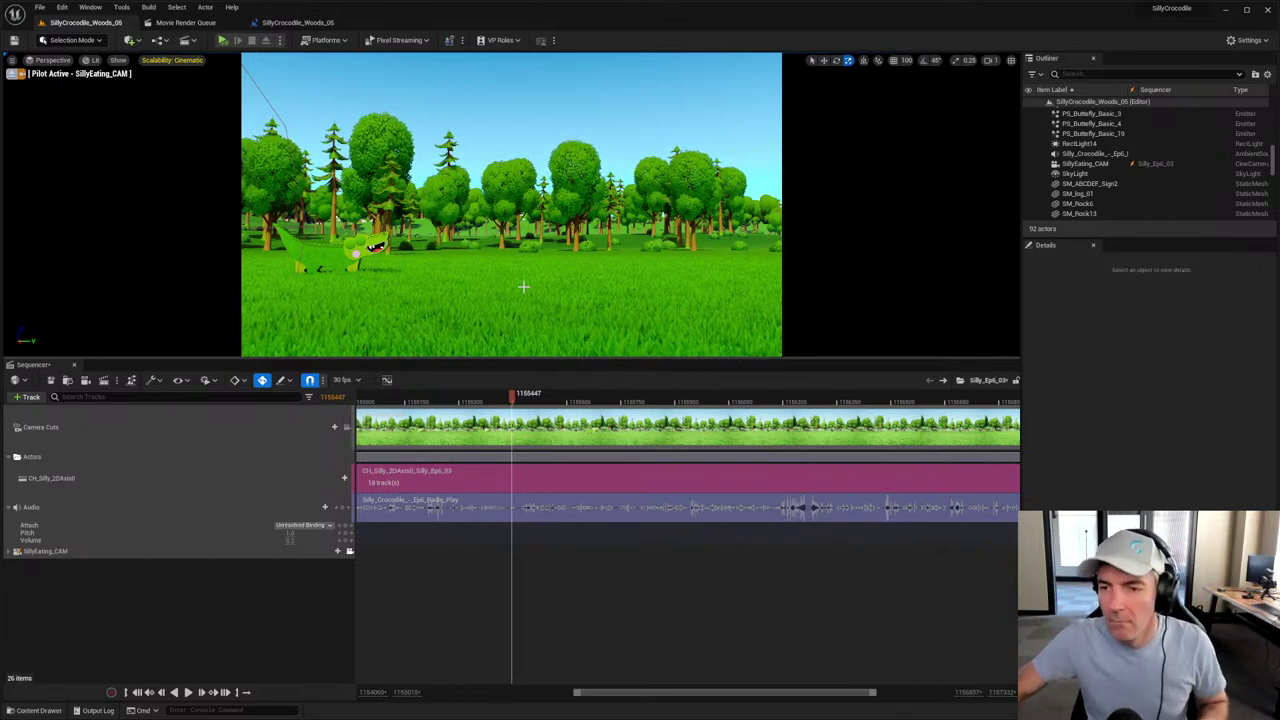
left_click_drag(511, 396, 468, 400)
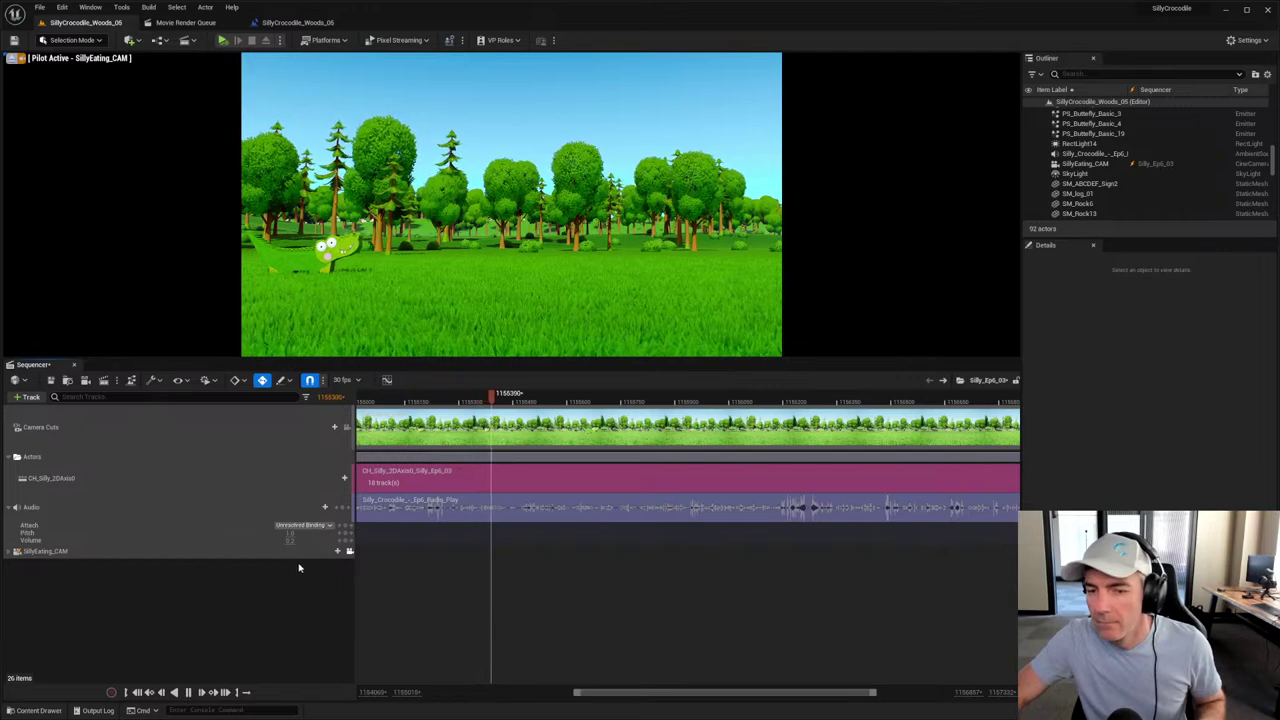
left_click(10, 555)
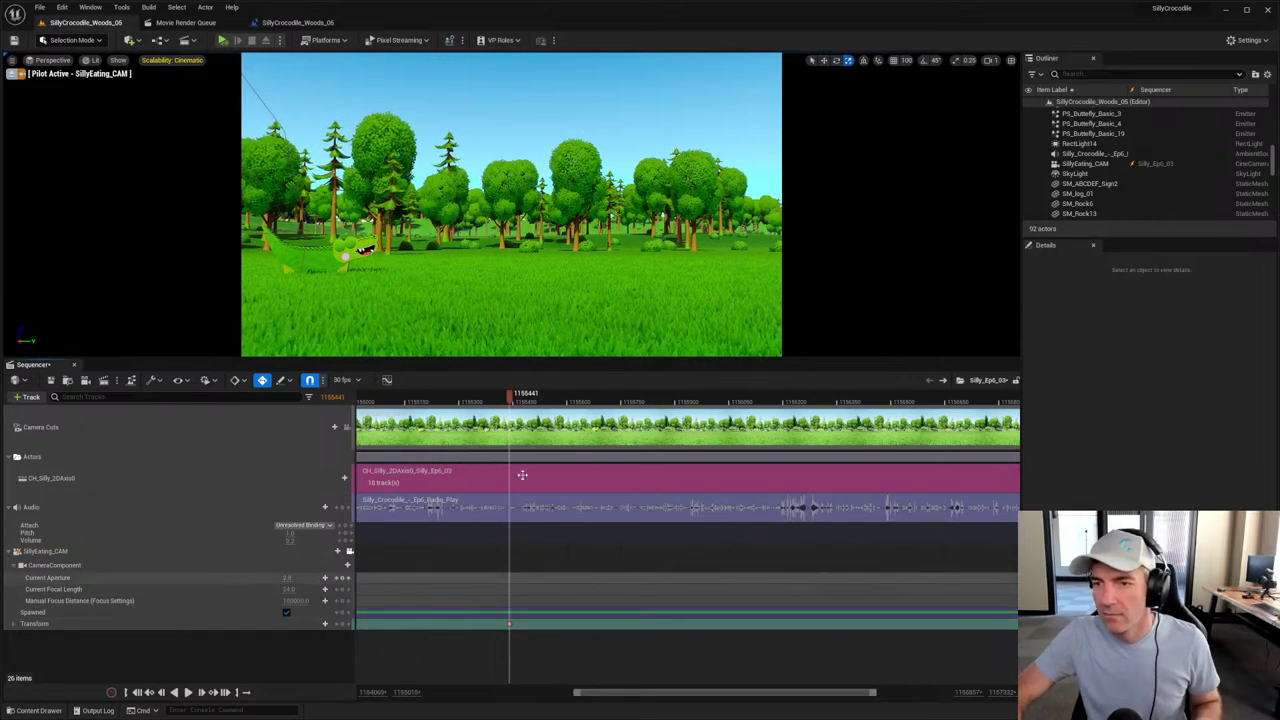
Step: Show editor helpers, shift the first SillyEating_CAM Transform key later, and reframe closer on the crocodile
key("space")
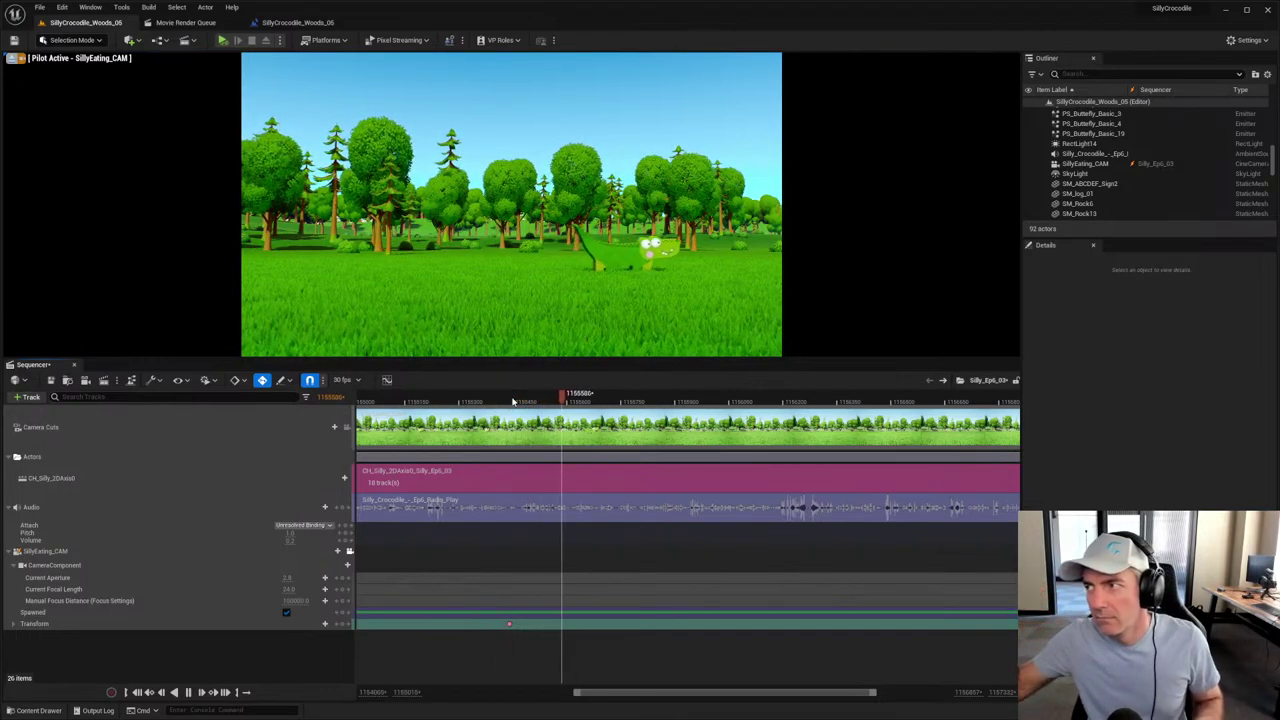
key("g")
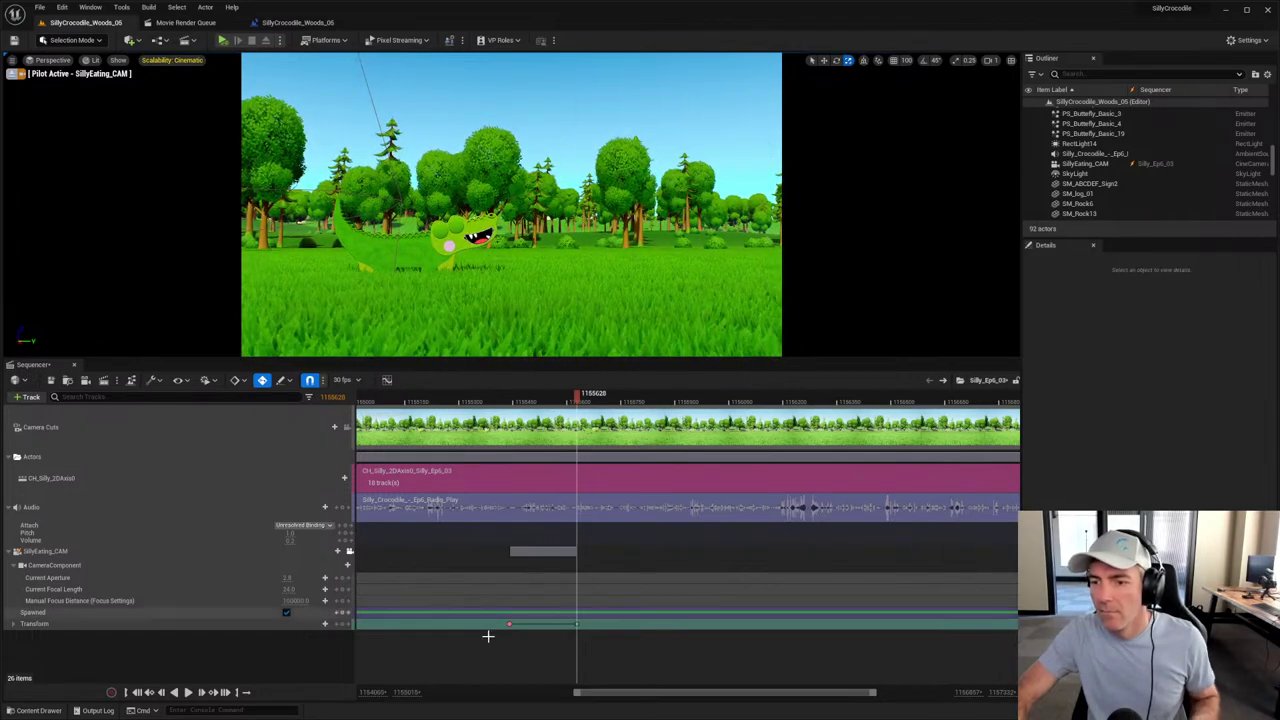
left_click_drag(509, 624, 578, 625)
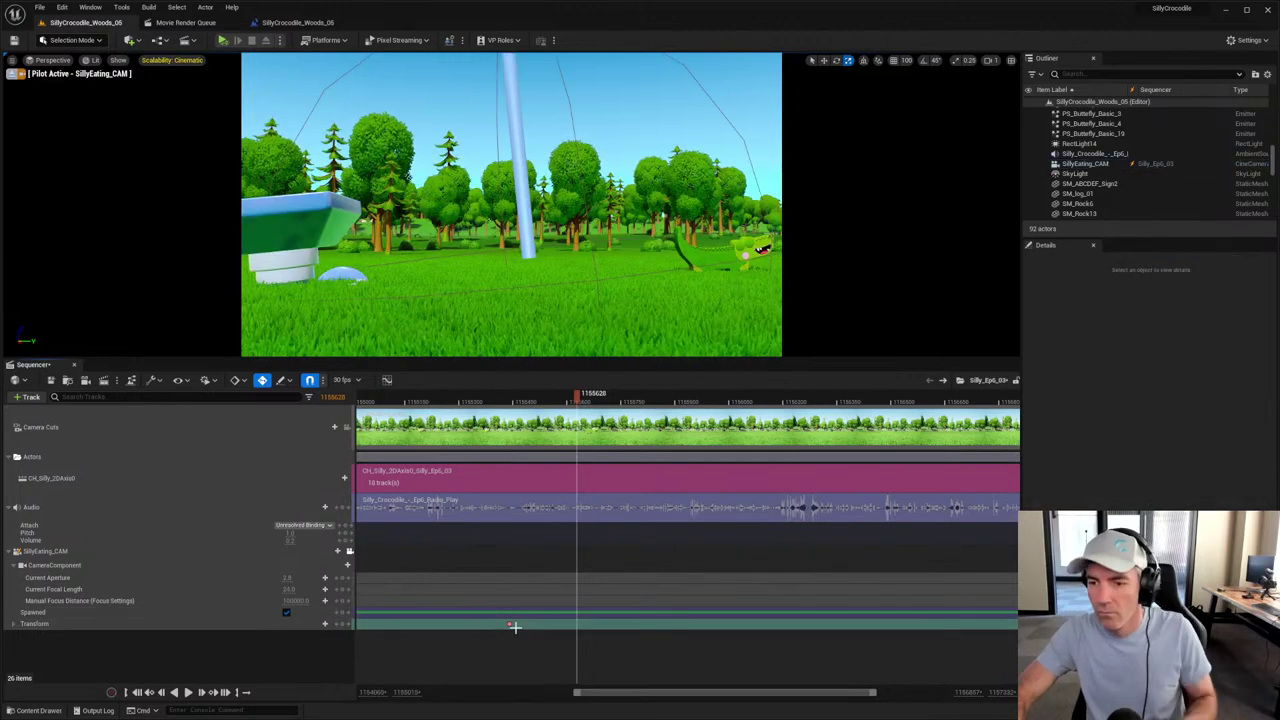
left_click(509, 624)
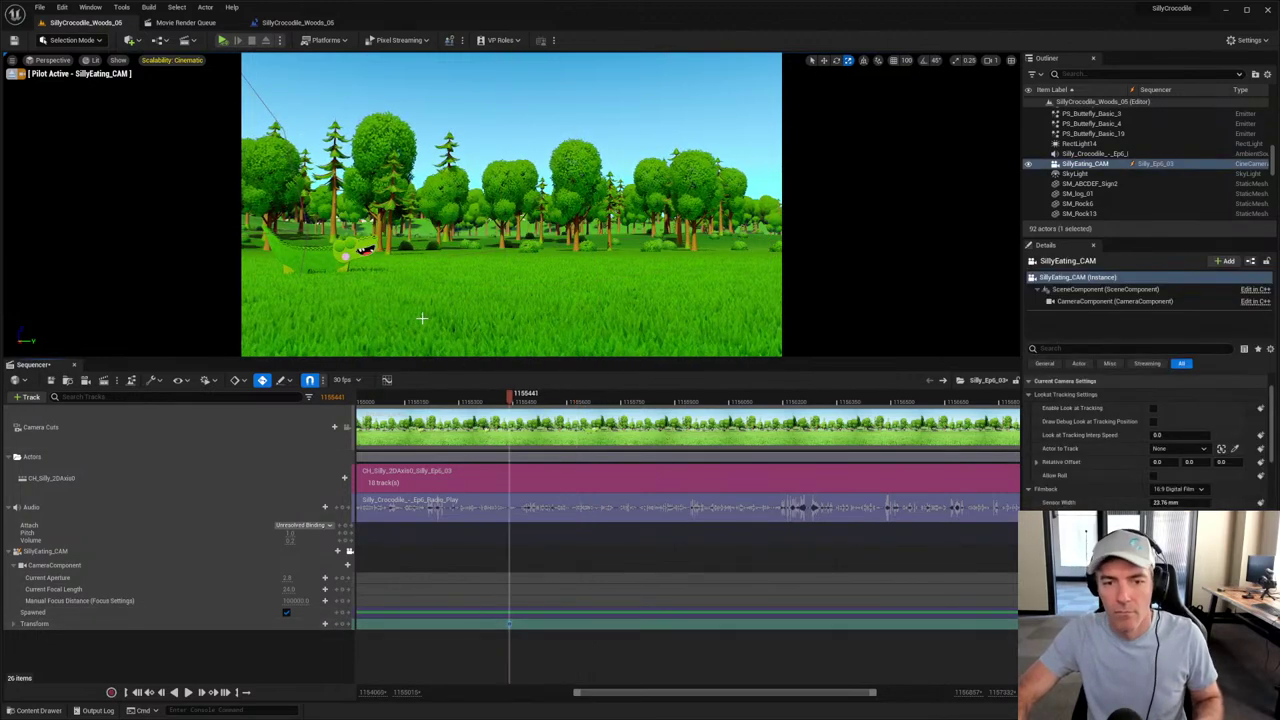
right_click_drag(510, 200, 470, 204)
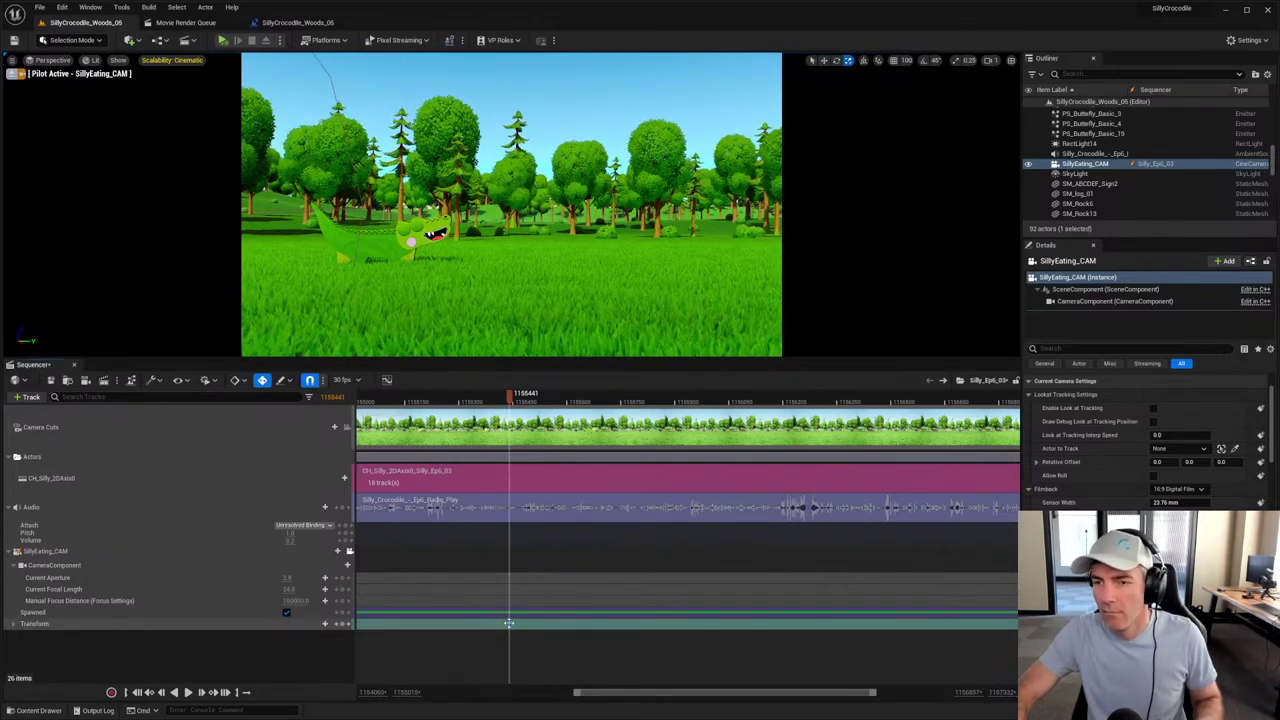
Step: Preview the new camera move from its start and inspect the first Transform key's options
key("space")
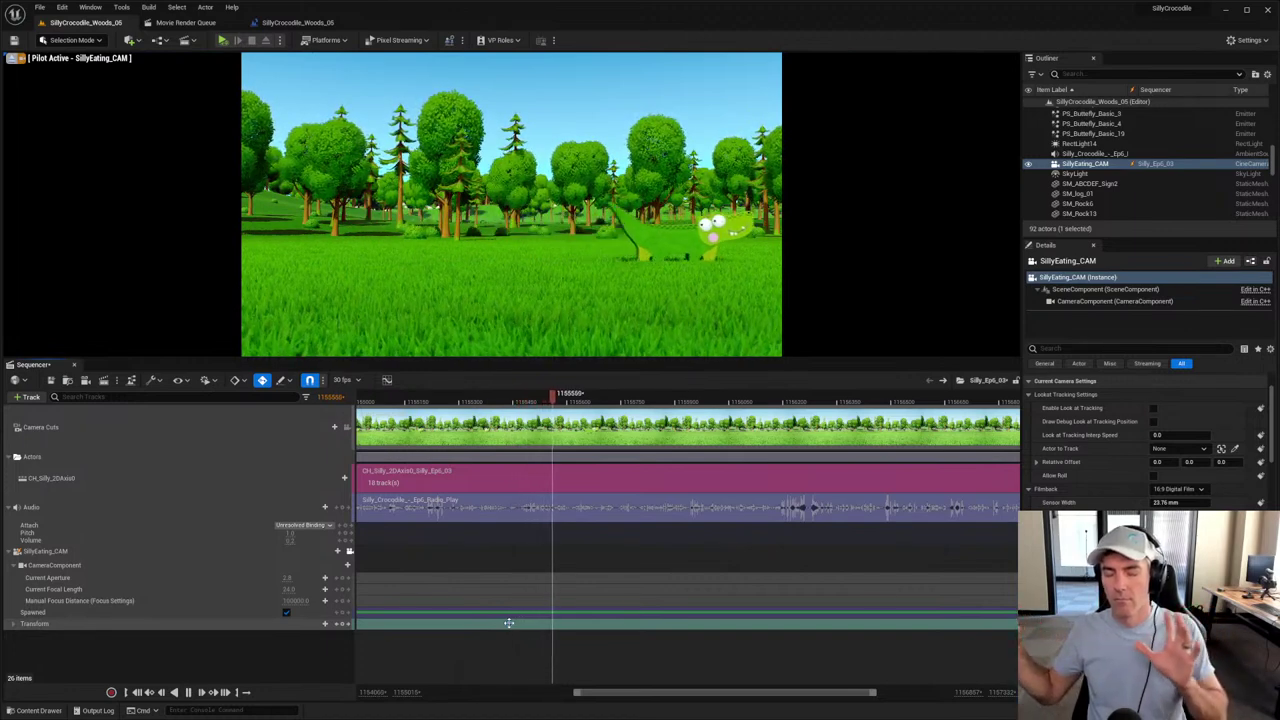
key("space")
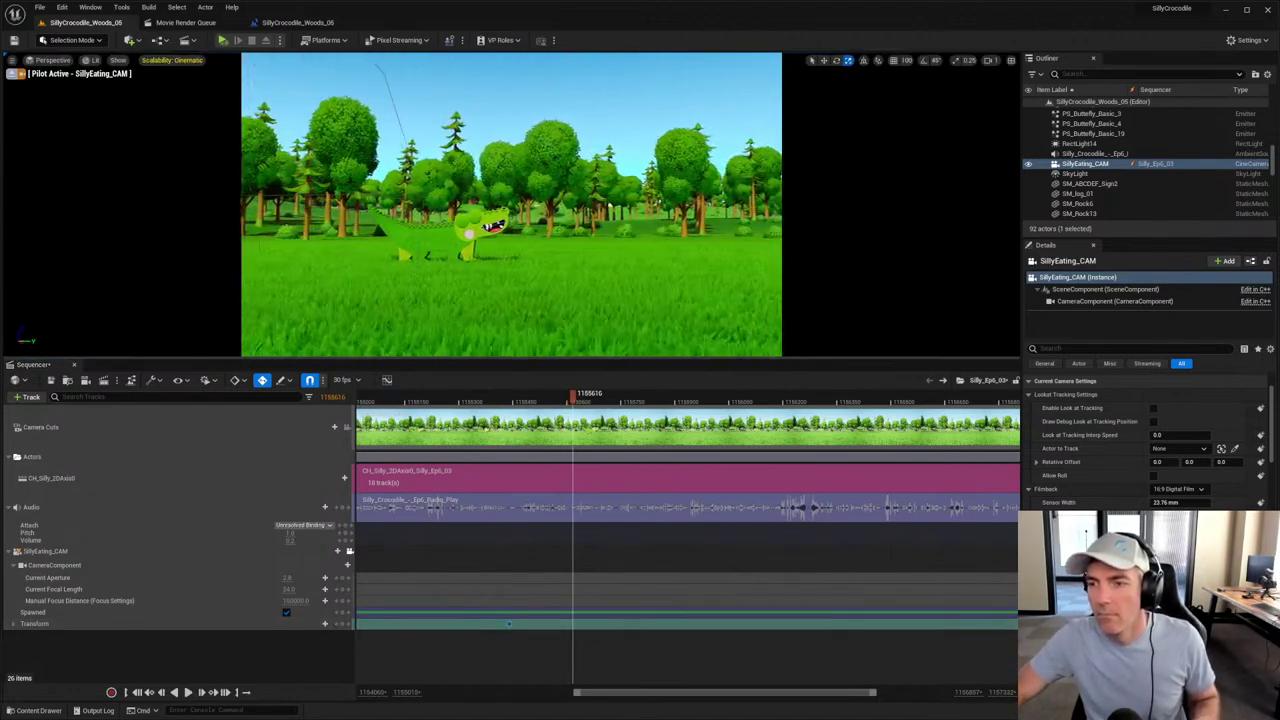
left_click(512, 624)
key("space")
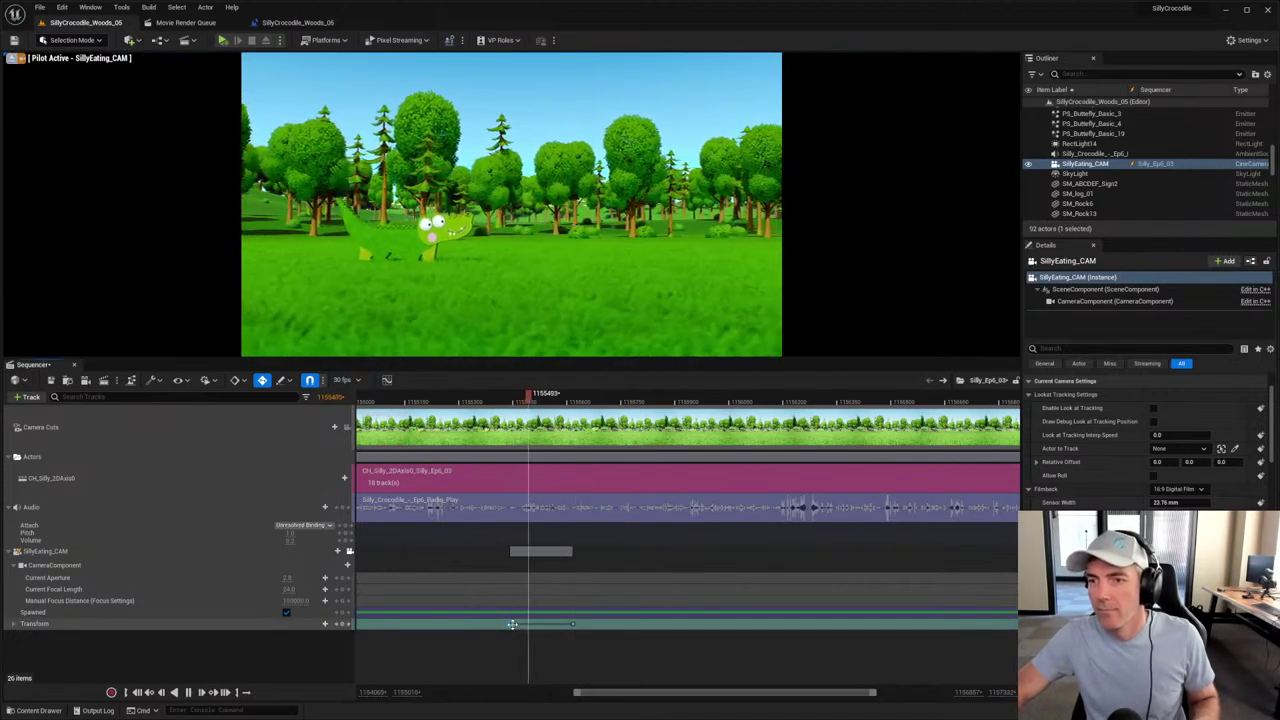
key("space")
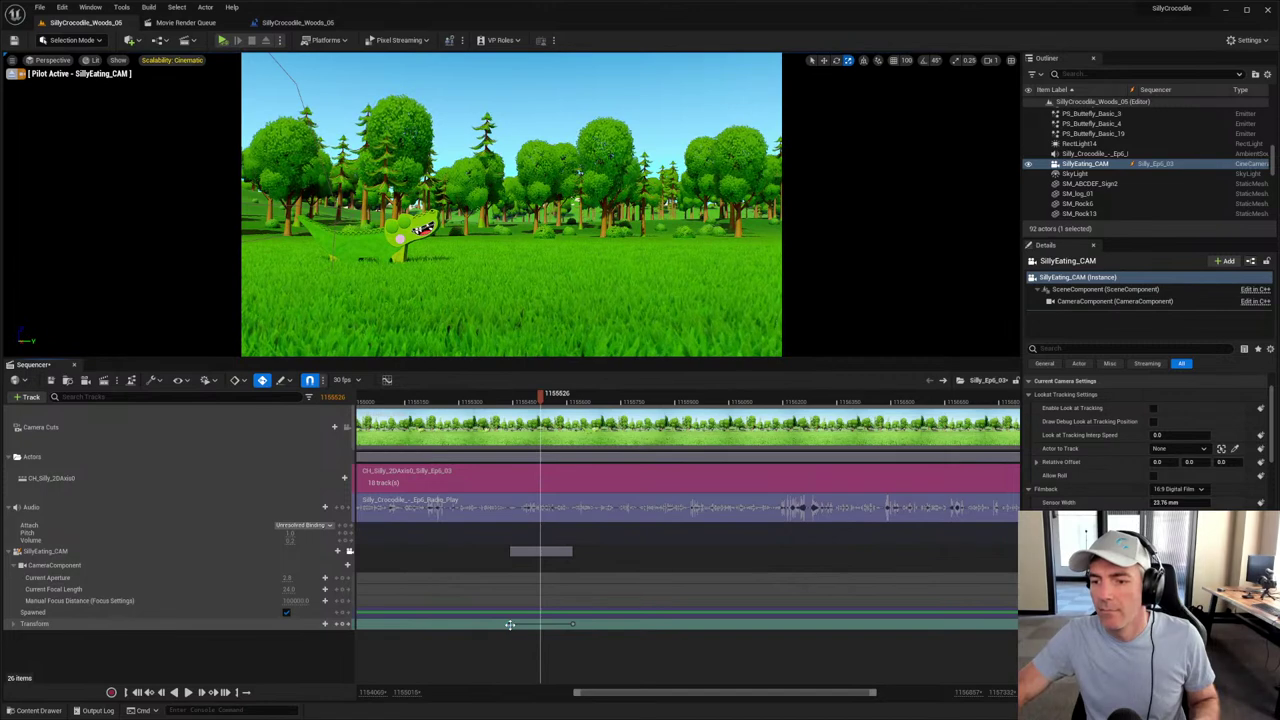
right_click(510, 624)
left_click(516, 627)
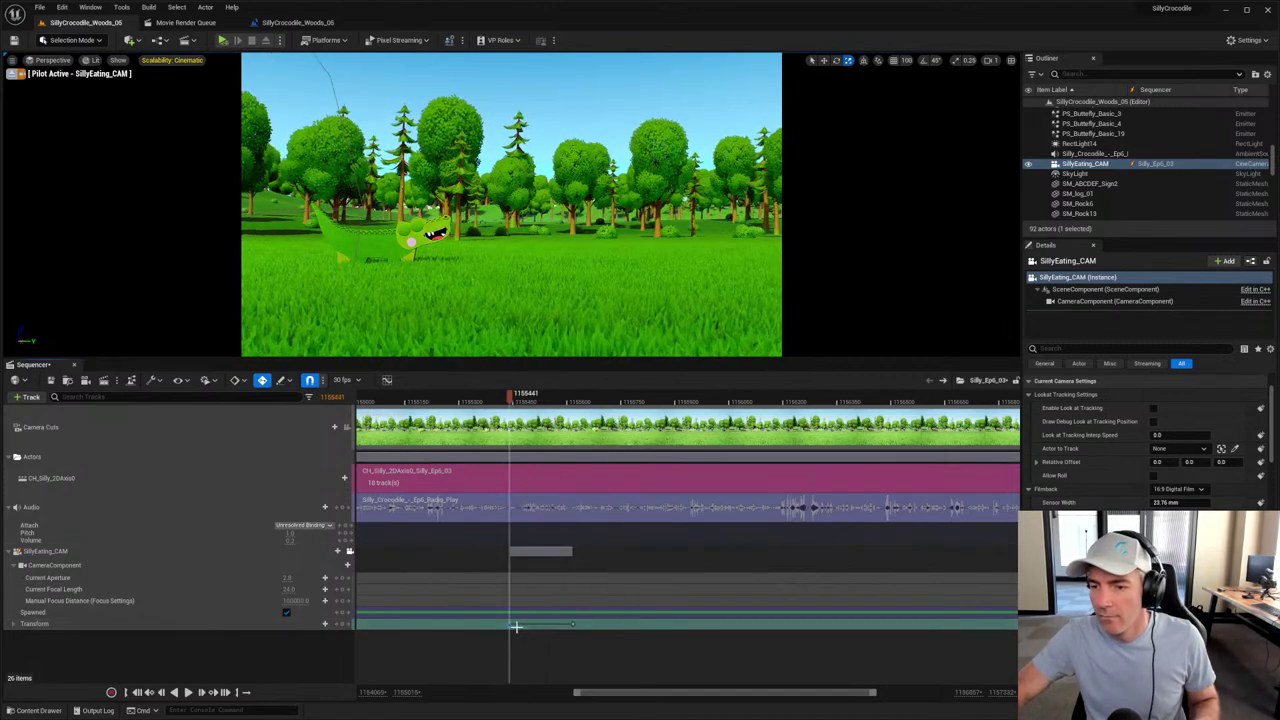
Step: Replay the shot from earlier points to its end, then return to the first camera key
key("space")
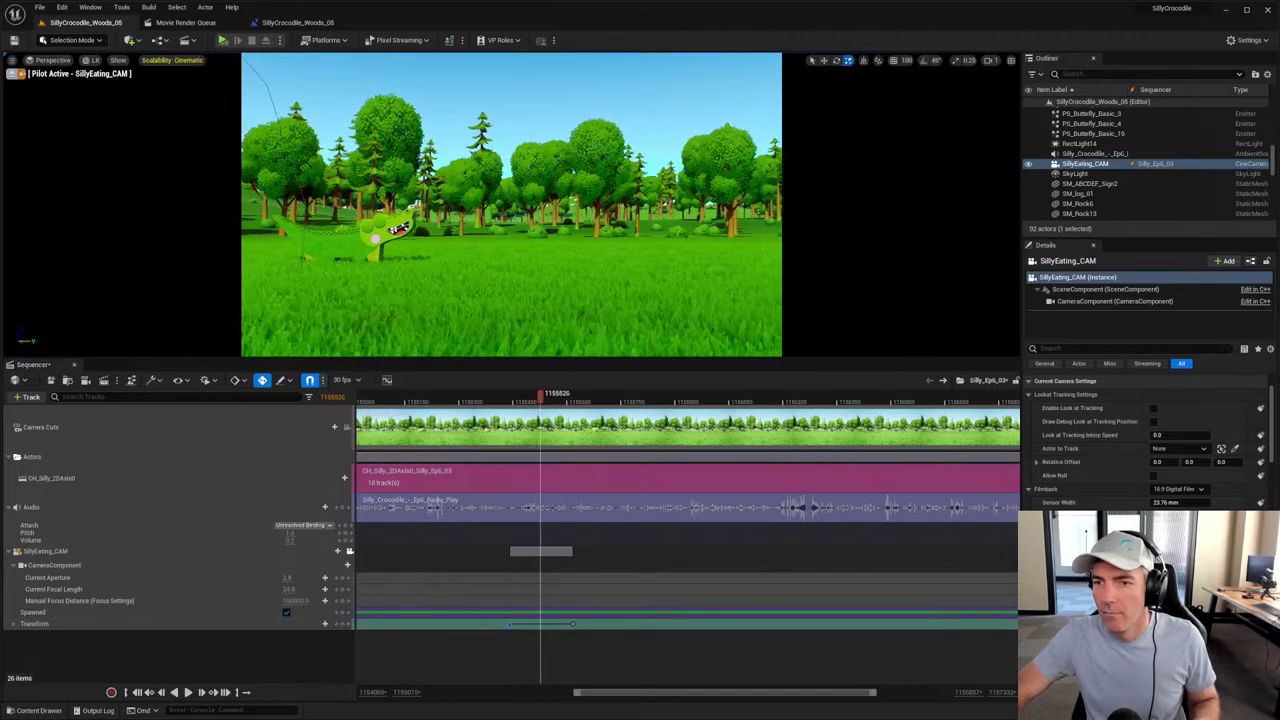
key("space")
left_click(508, 400)
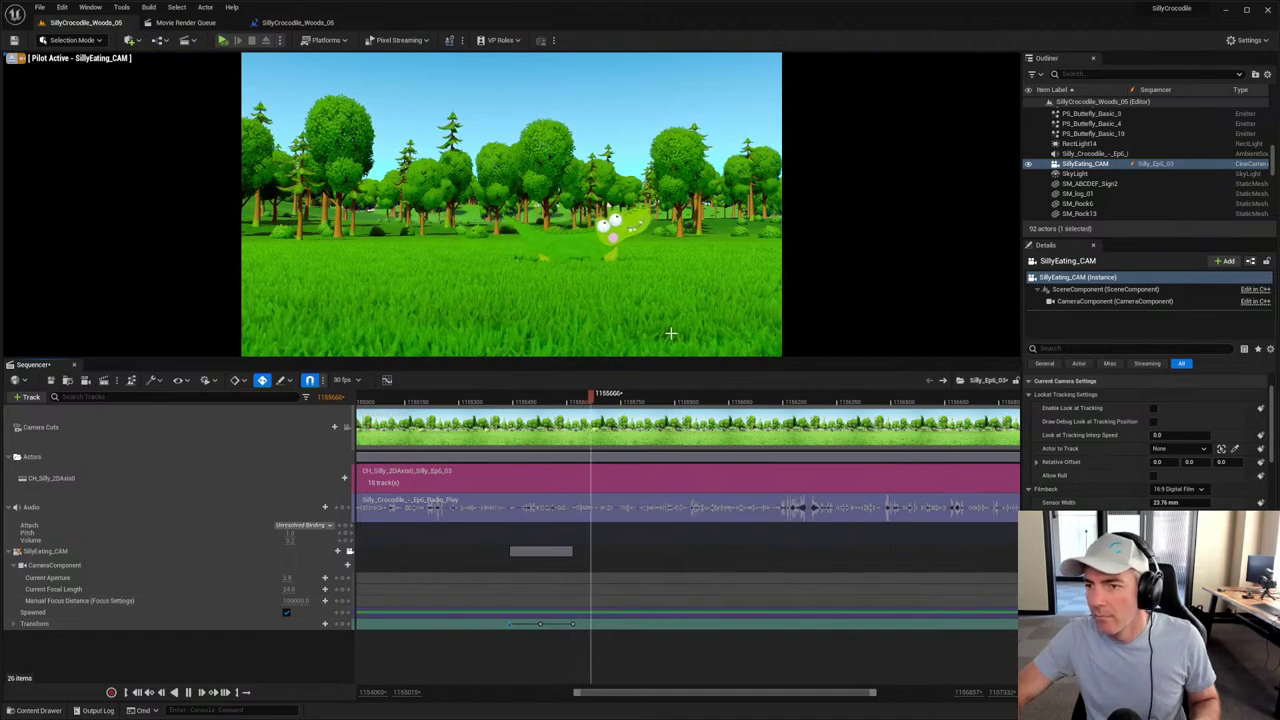
key("space")
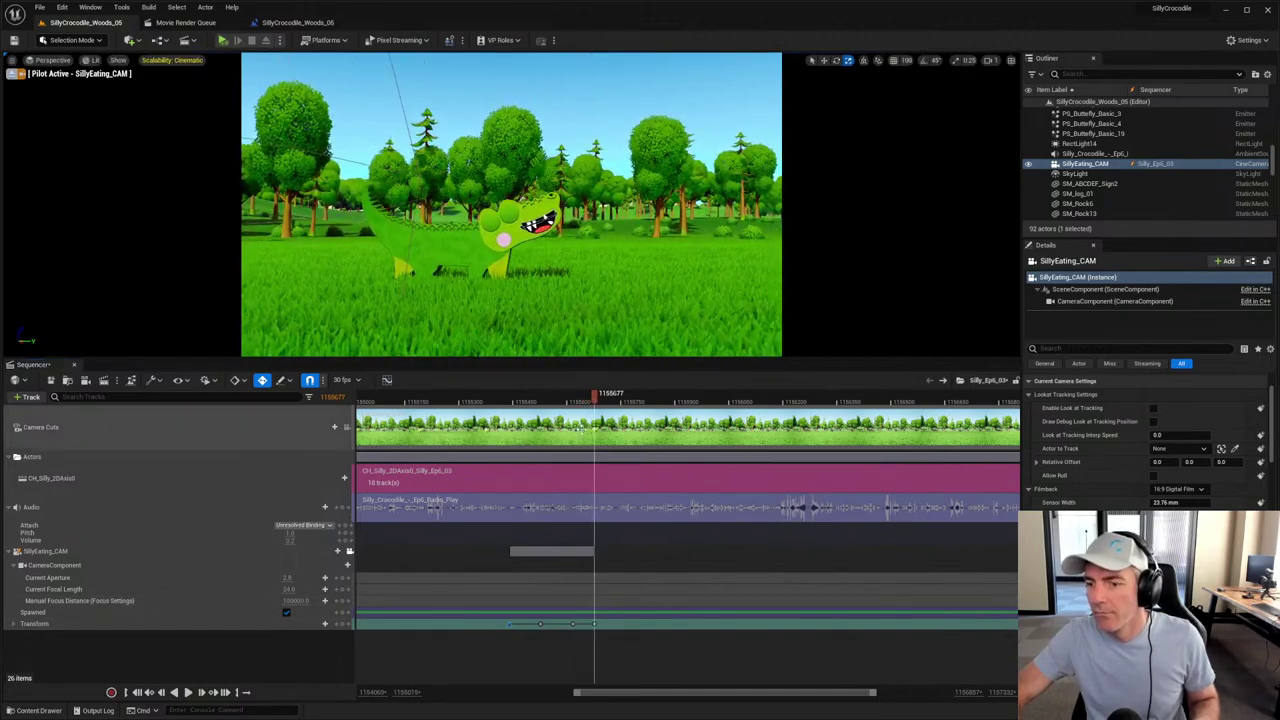
left_click(516, 396)
key("space")
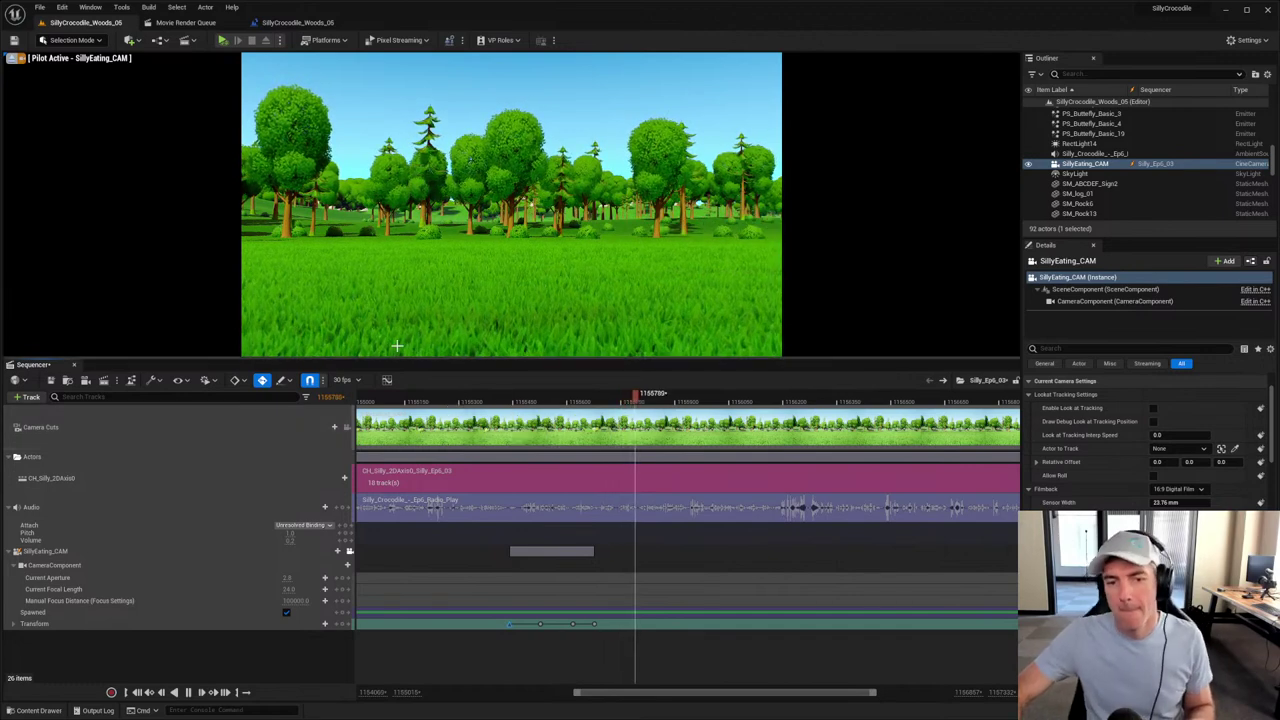
key("space")
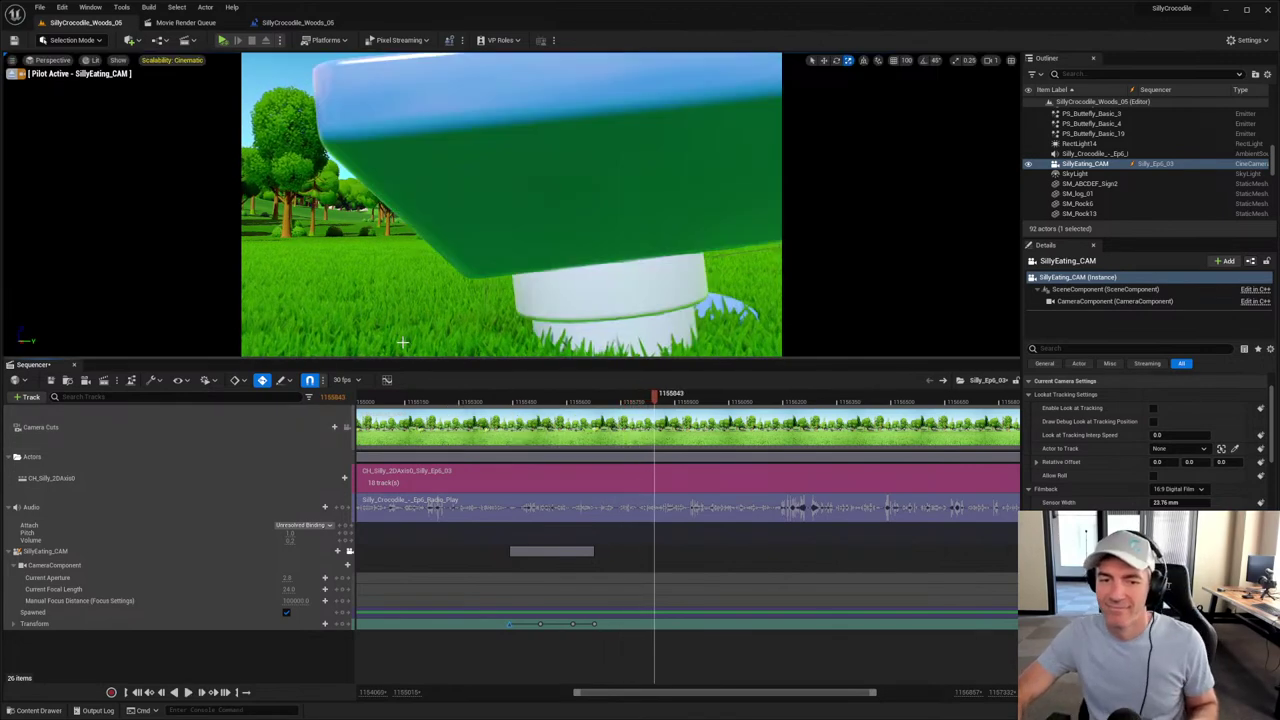
scroll(511, 205, "down", 10)
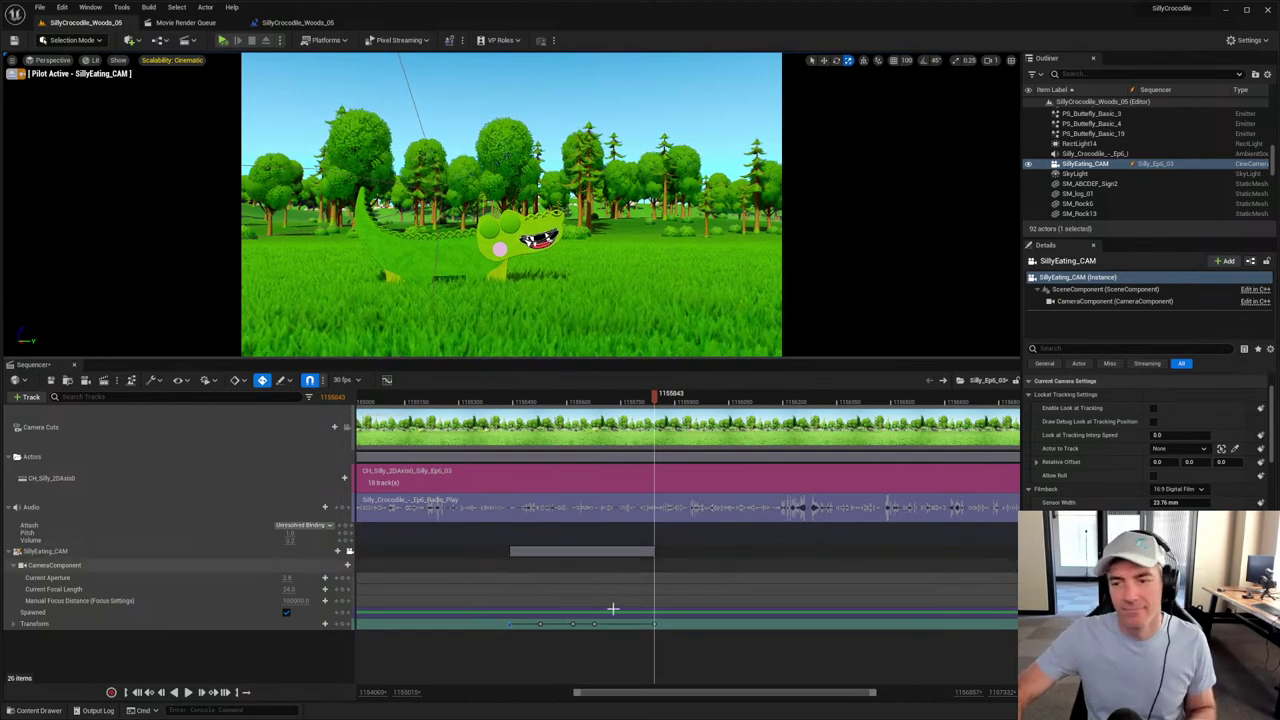
left_click(509, 625)
Step: Review the current camera move by replaying the shot from several earlier frames
right_click(509, 625)
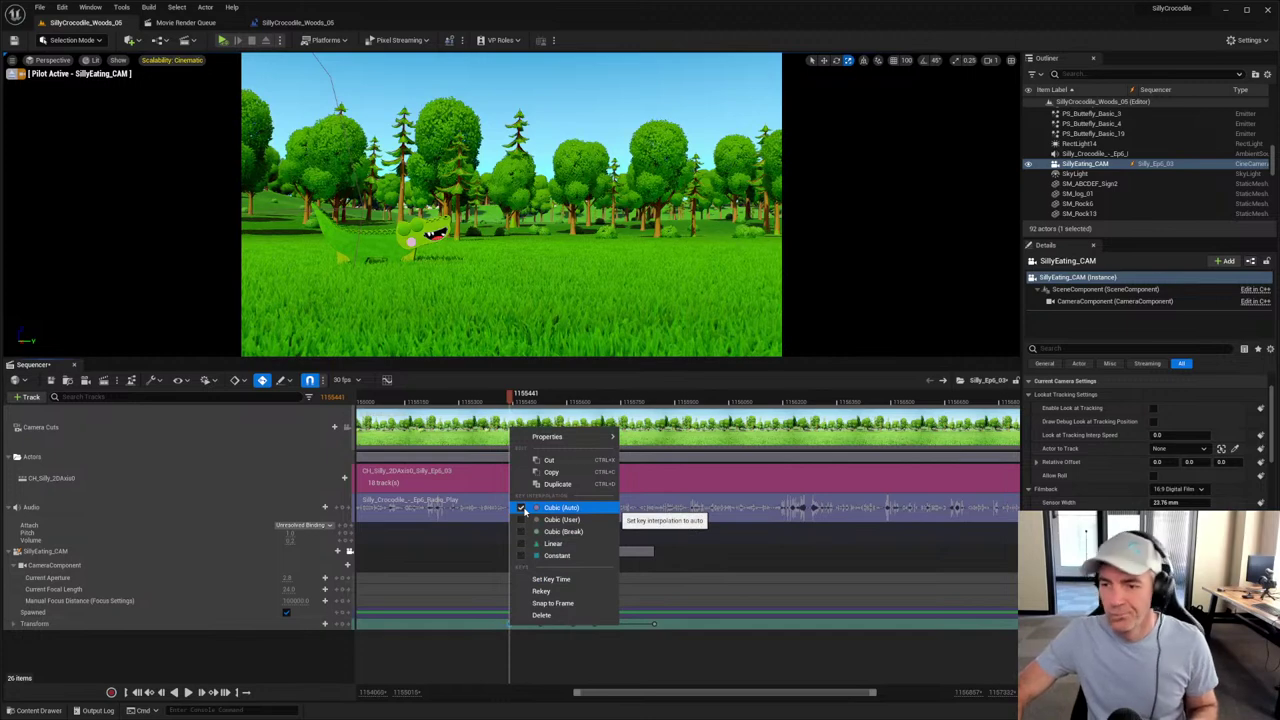
left_click(447, 636)
key("space")
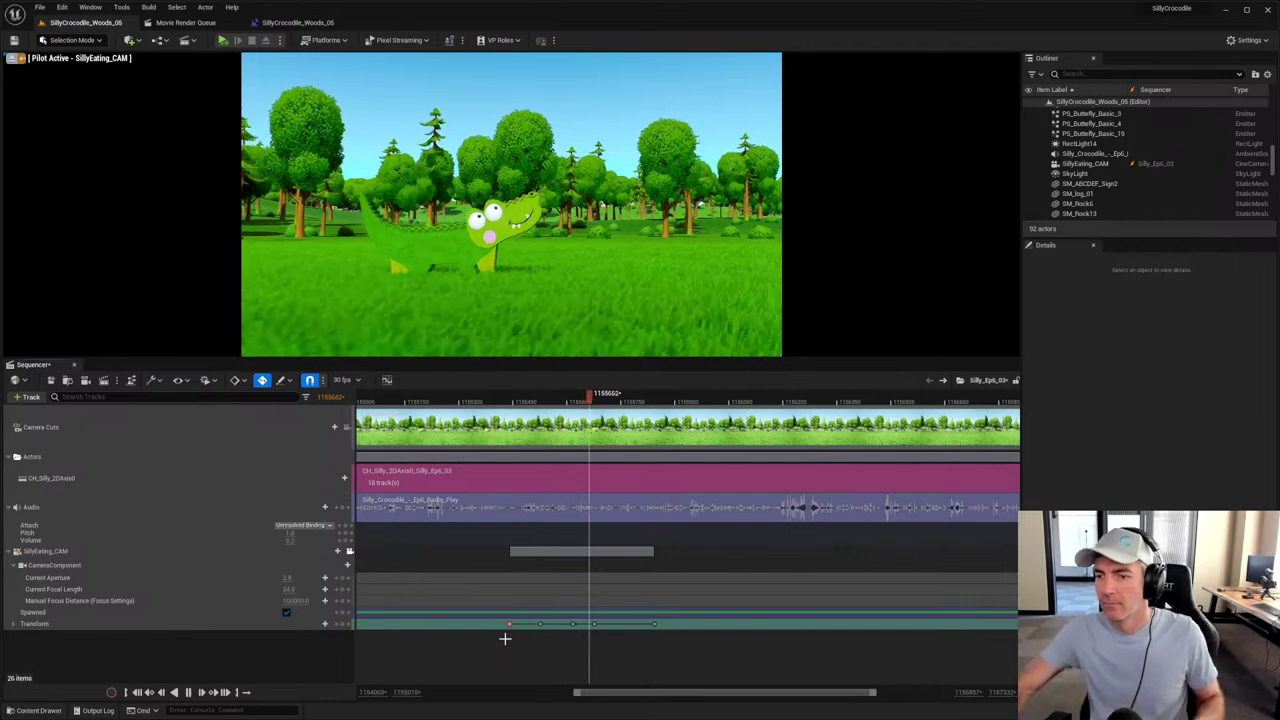
left_click(594, 625)
left_click(575, 622)
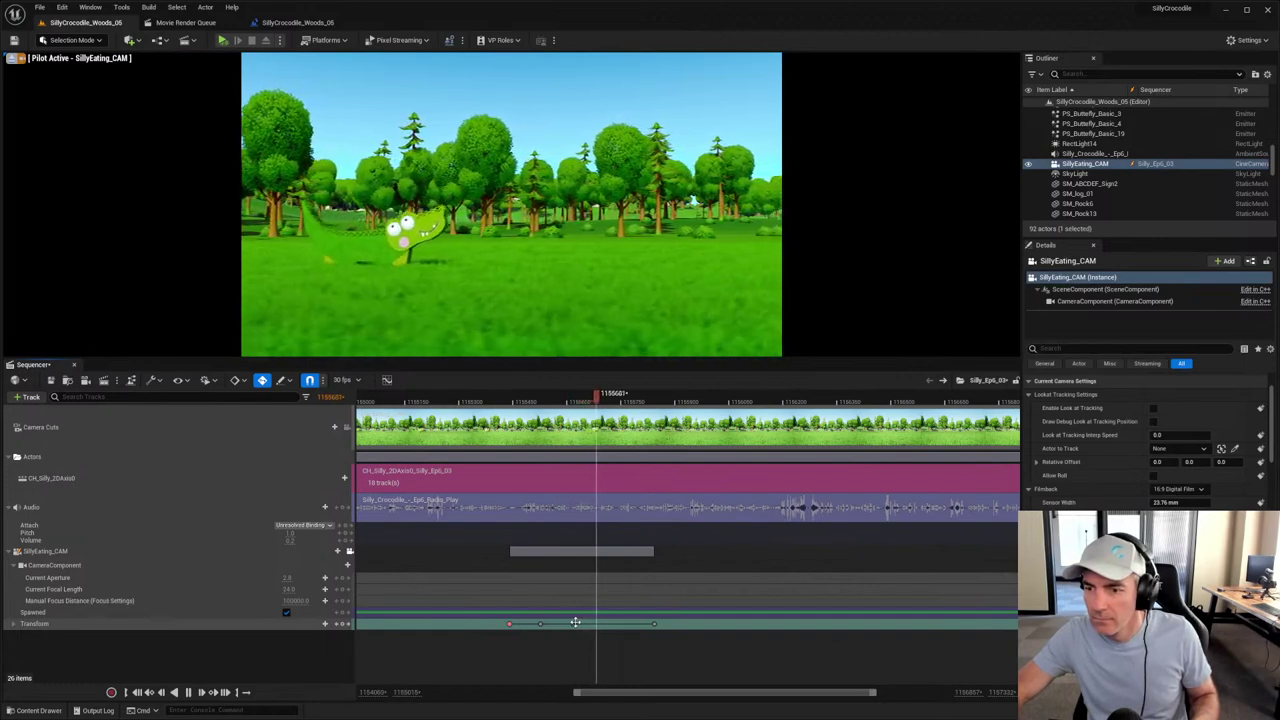
key("space")
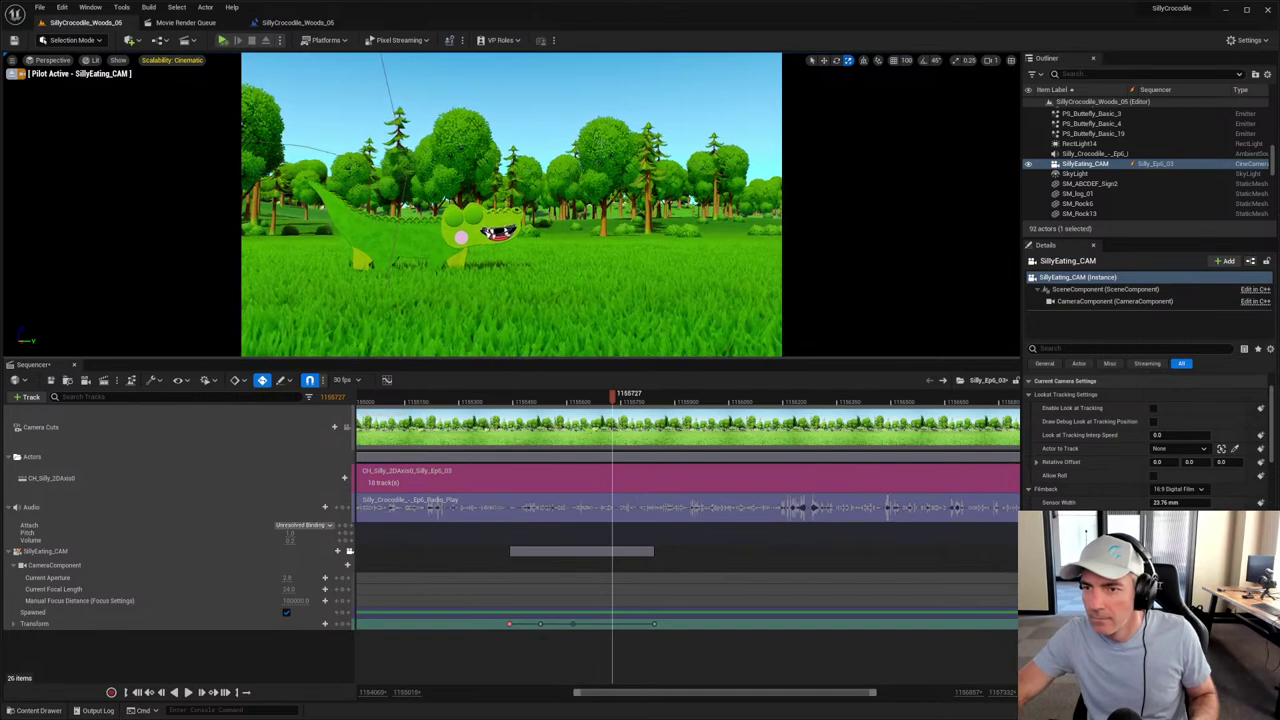
left_click(543, 400)
key("space")
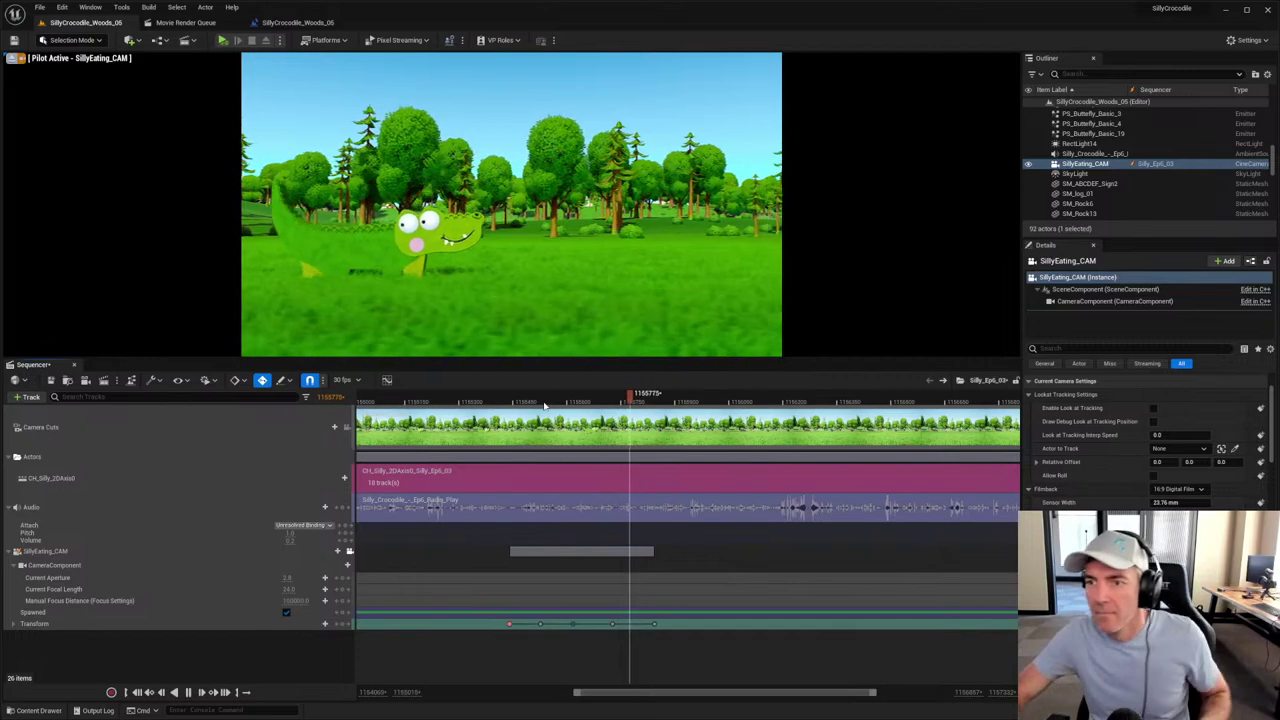
key("space")
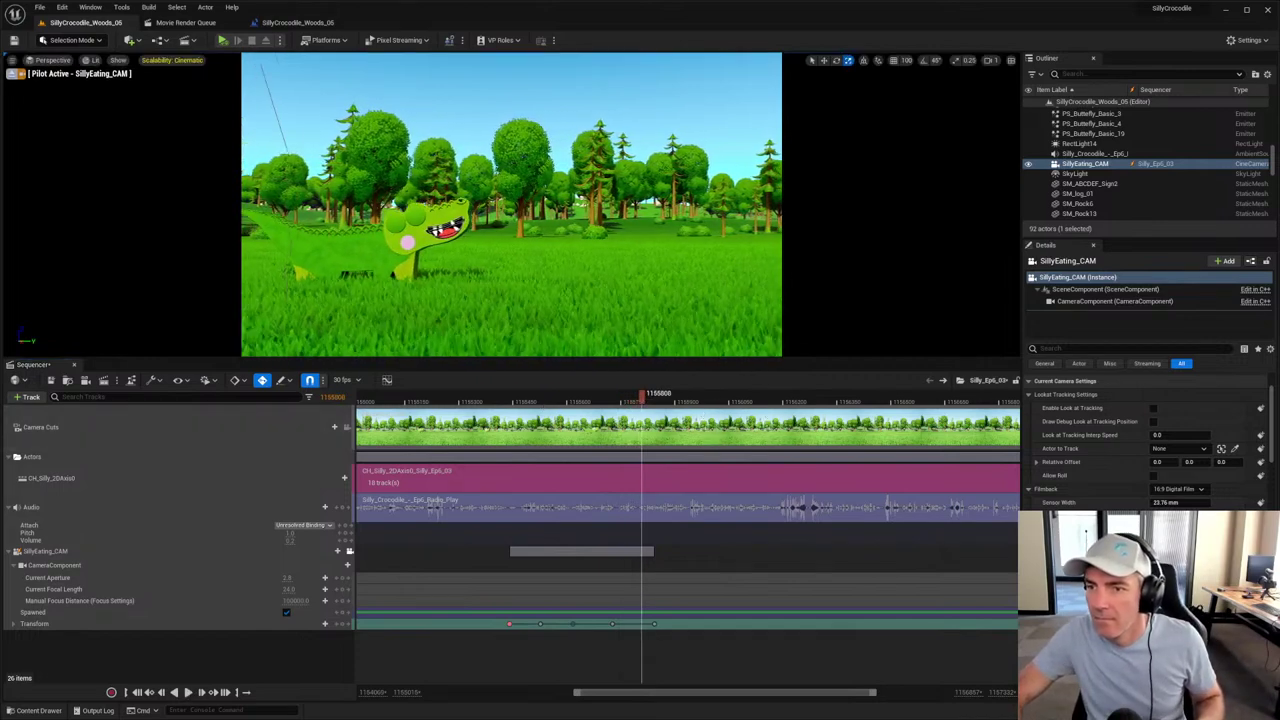
key("space")
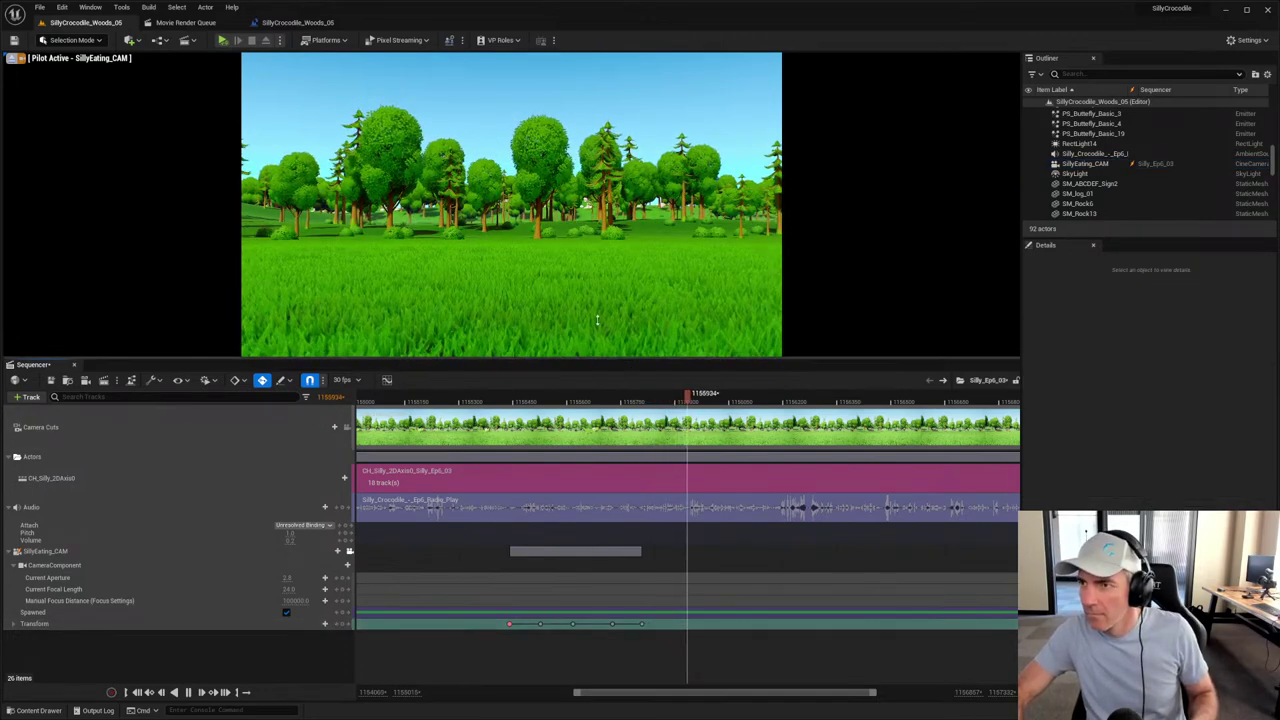
key("space")
Step: Turn the piloted camera onto the crocodile, key its Transform around frame 1155976, and replay
right_click_drag(590, 304, 695, 304)
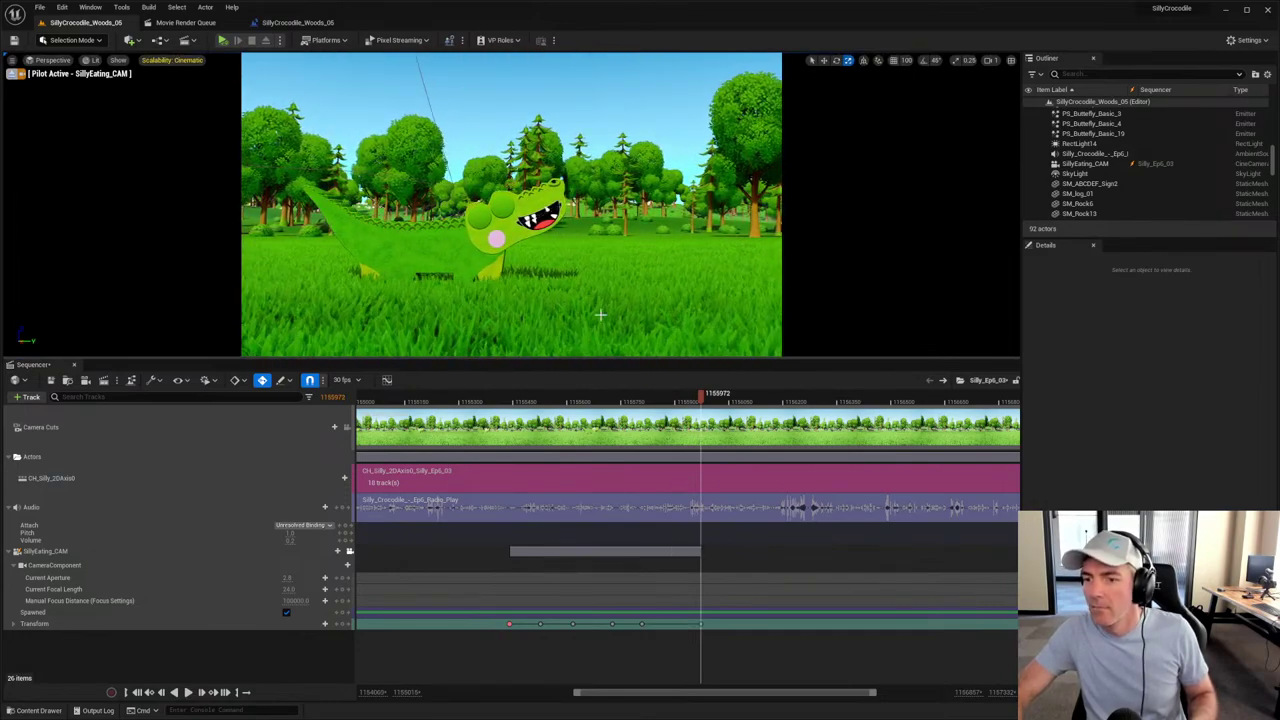
key("s")
left_click_drag(700, 398, 595, 401)
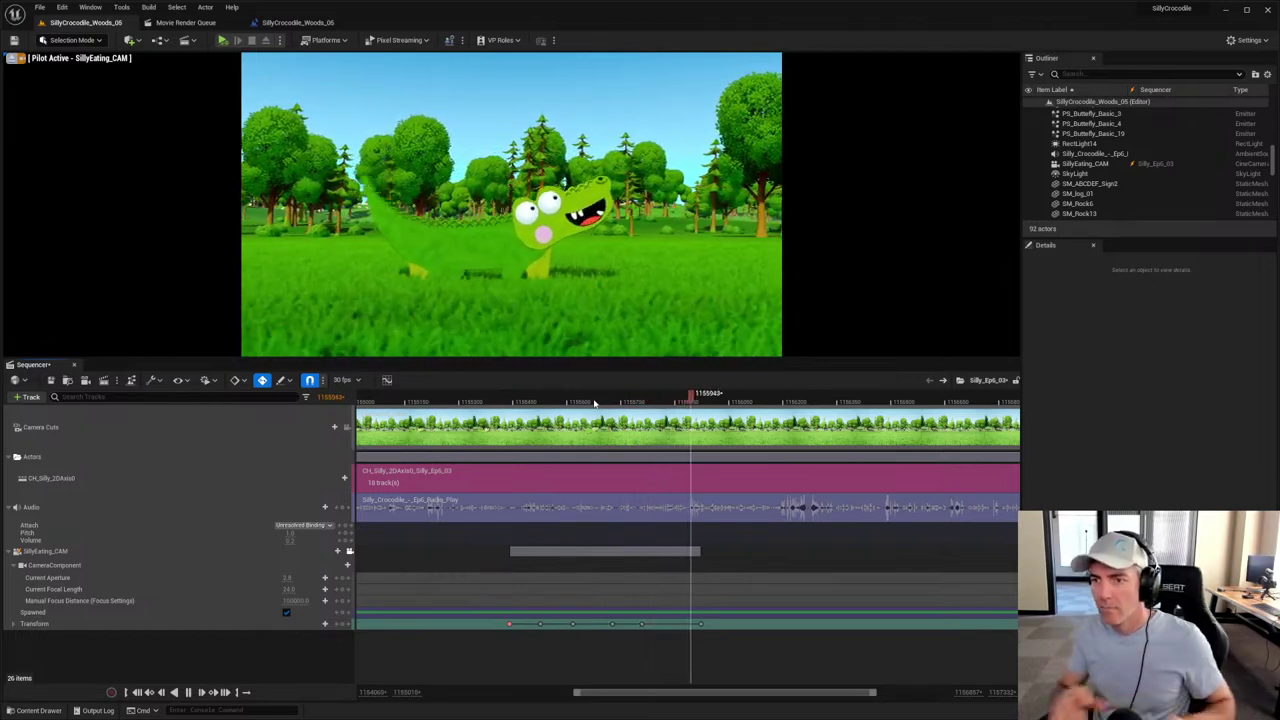
key("space")
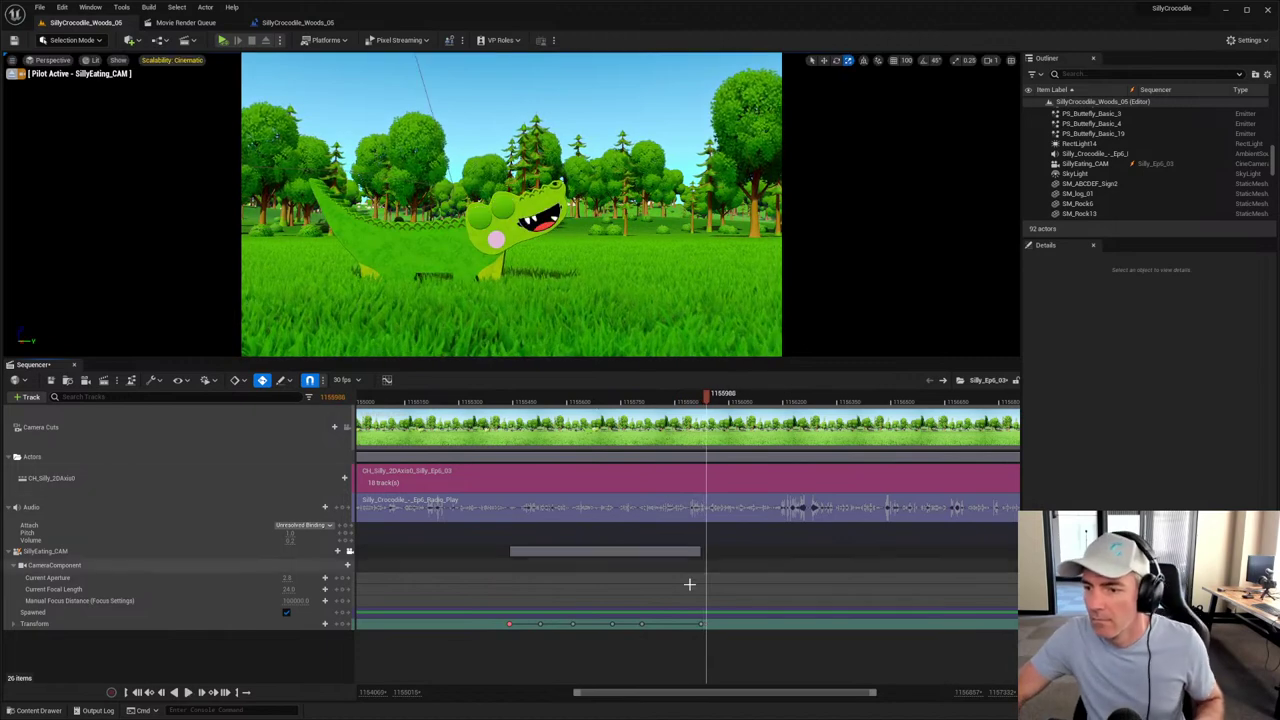
left_click(703, 624)
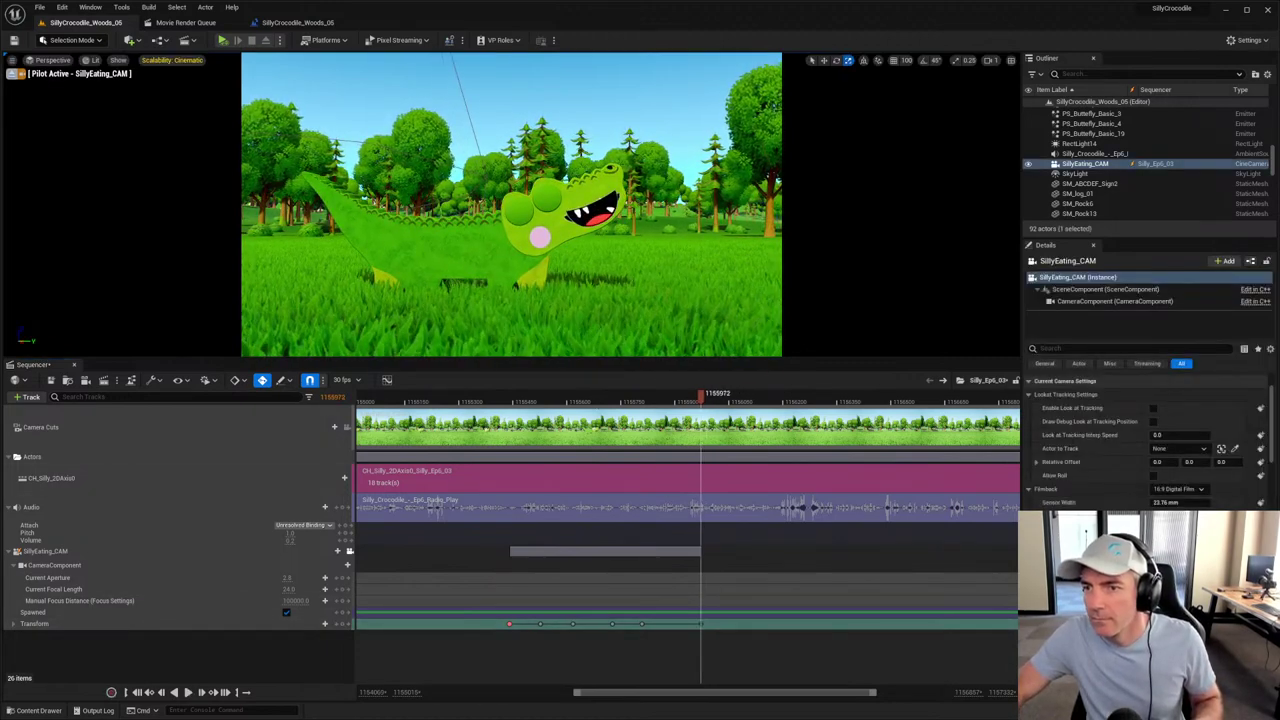
left_click(641, 624)
key("space")
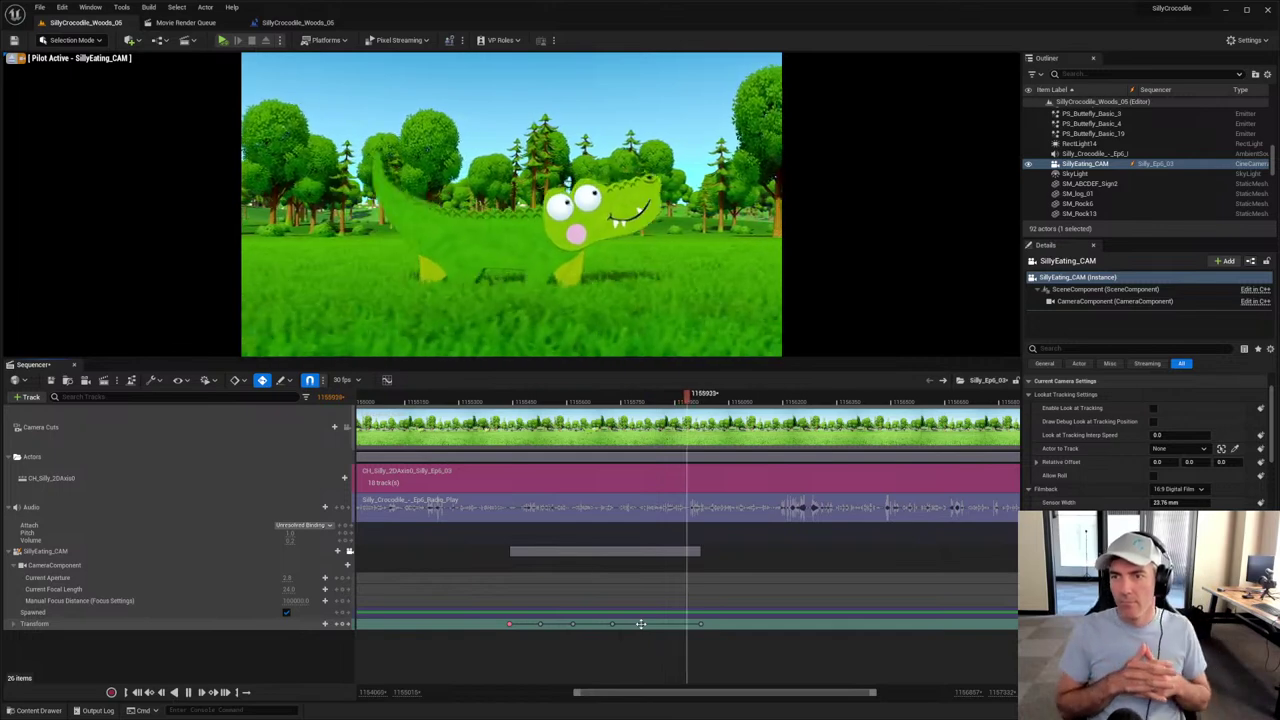
key("space")
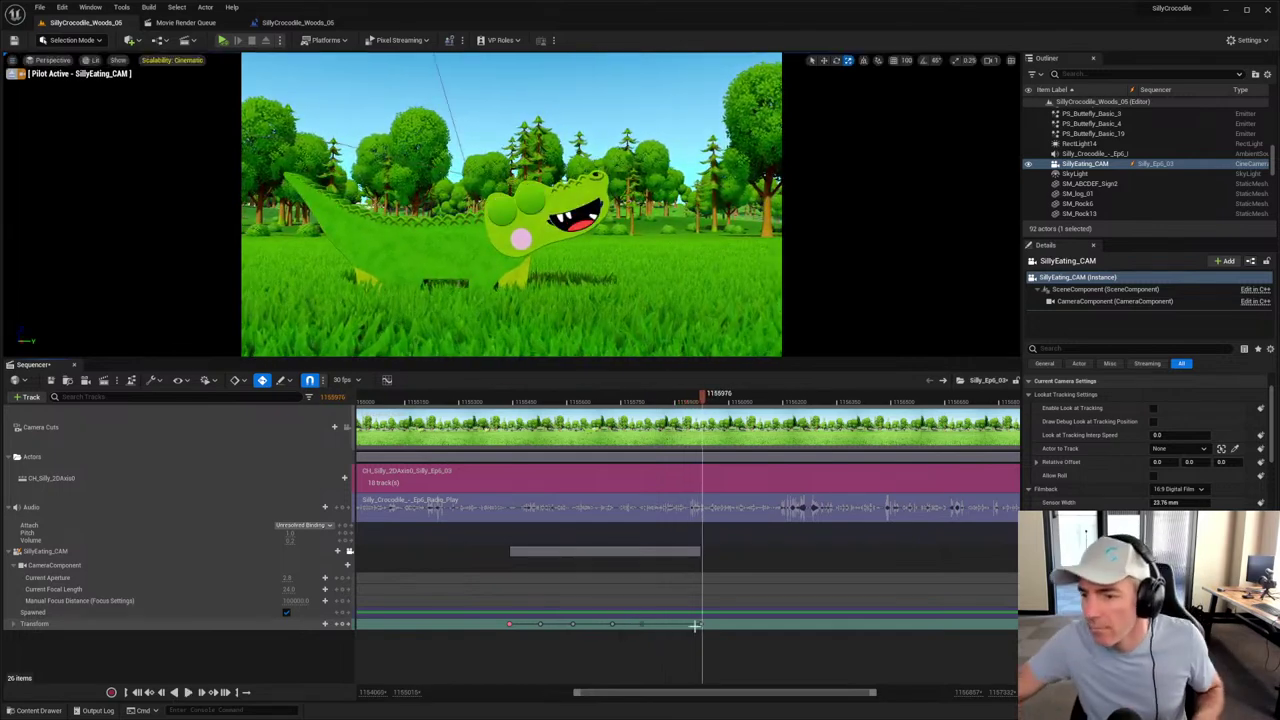
Step: Zoom the Sequencer timeline and scrub through the camera move, stopping playback at frame 1156199
scroll(695, 625, "up", 3, "ctrl")
left_click_drag(695, 625, 638, 624)
left_click_drag(481, 403, 535, 403)
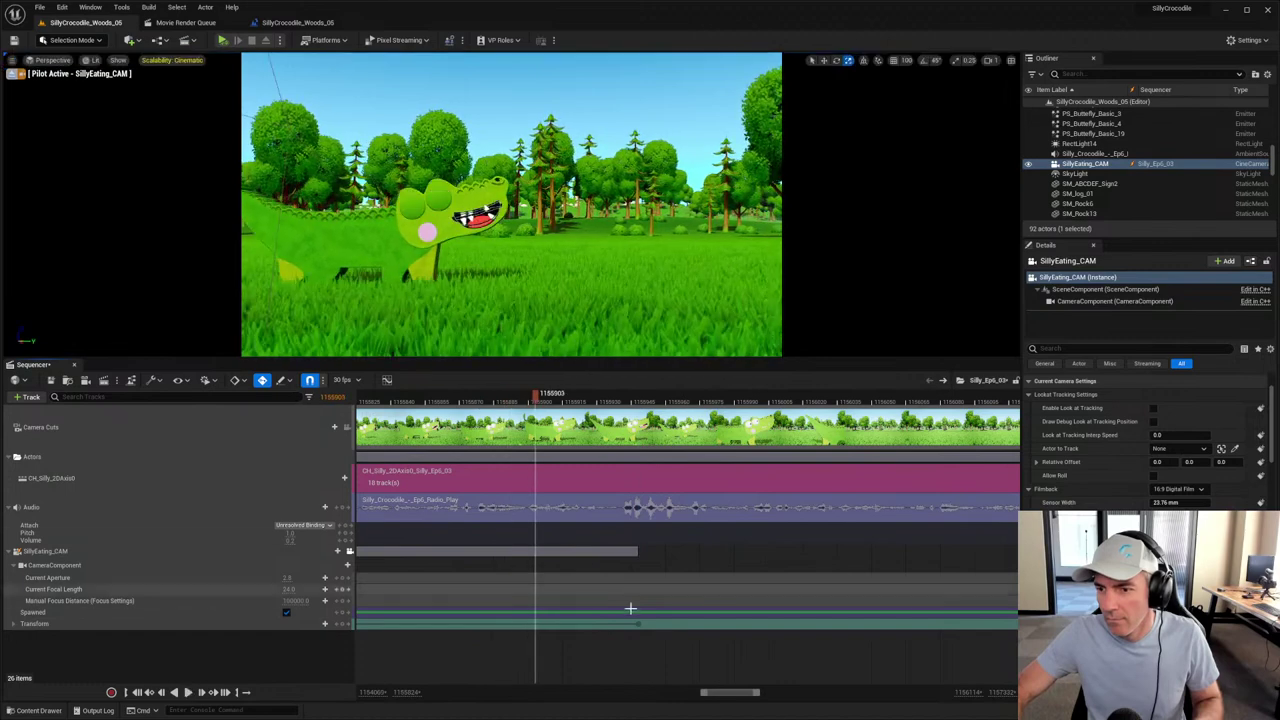
left_click_drag(637, 623, 673, 623)
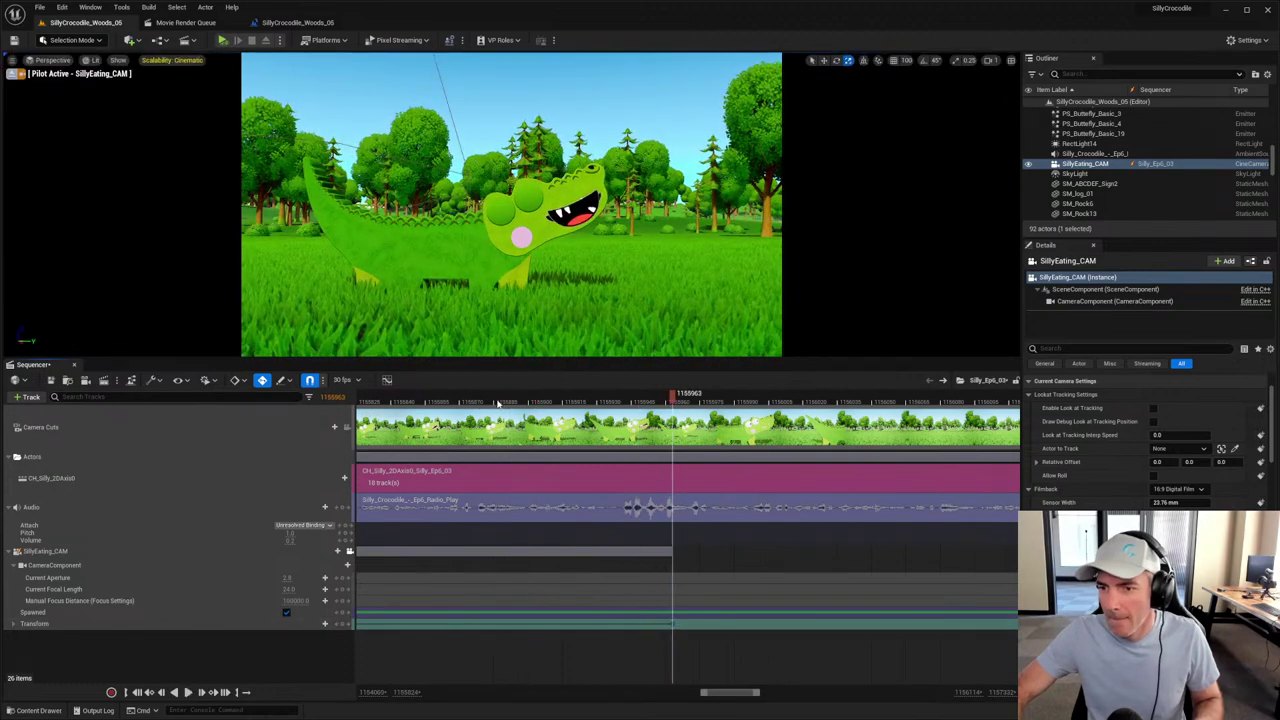
left_click(499, 401)
key("space")
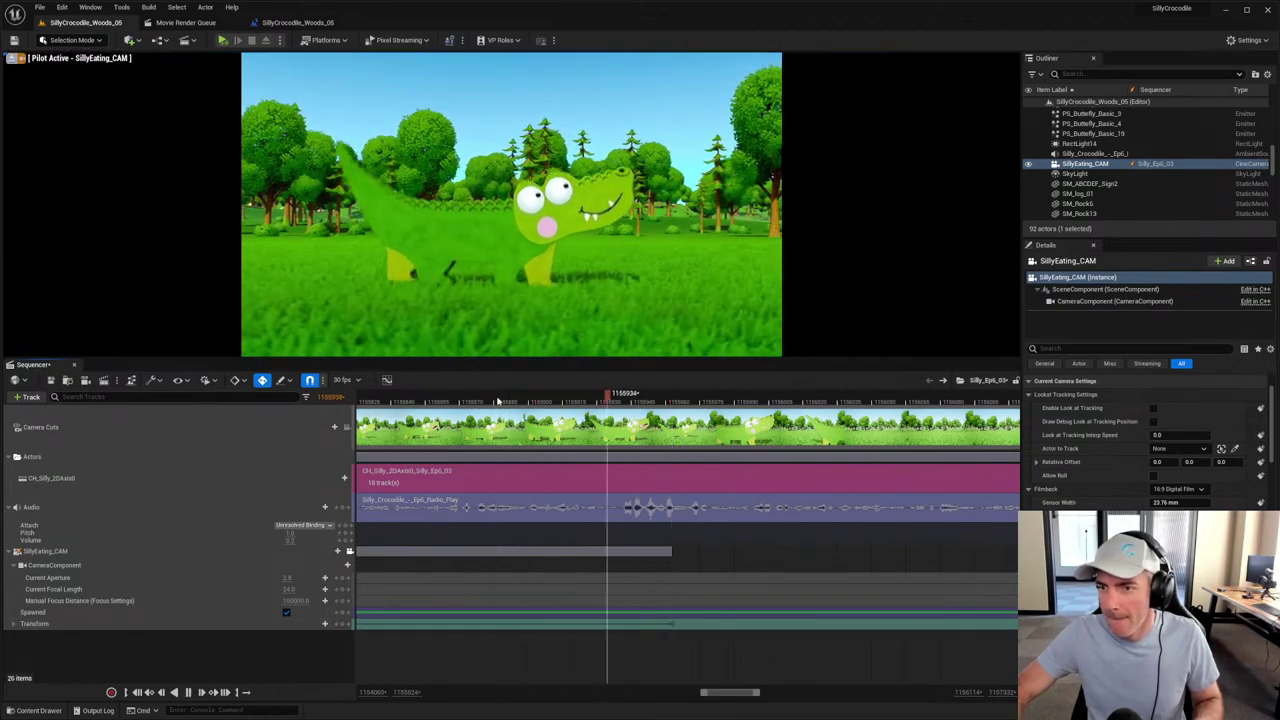
key("space")
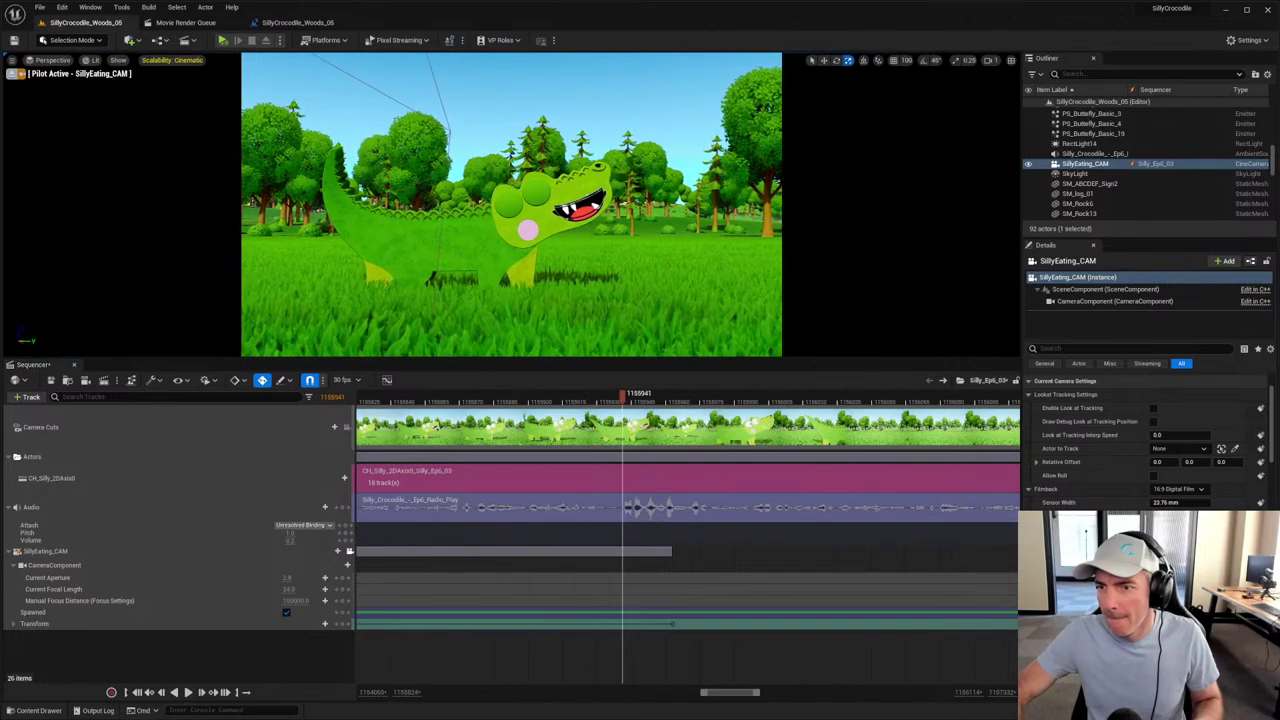
key("space")
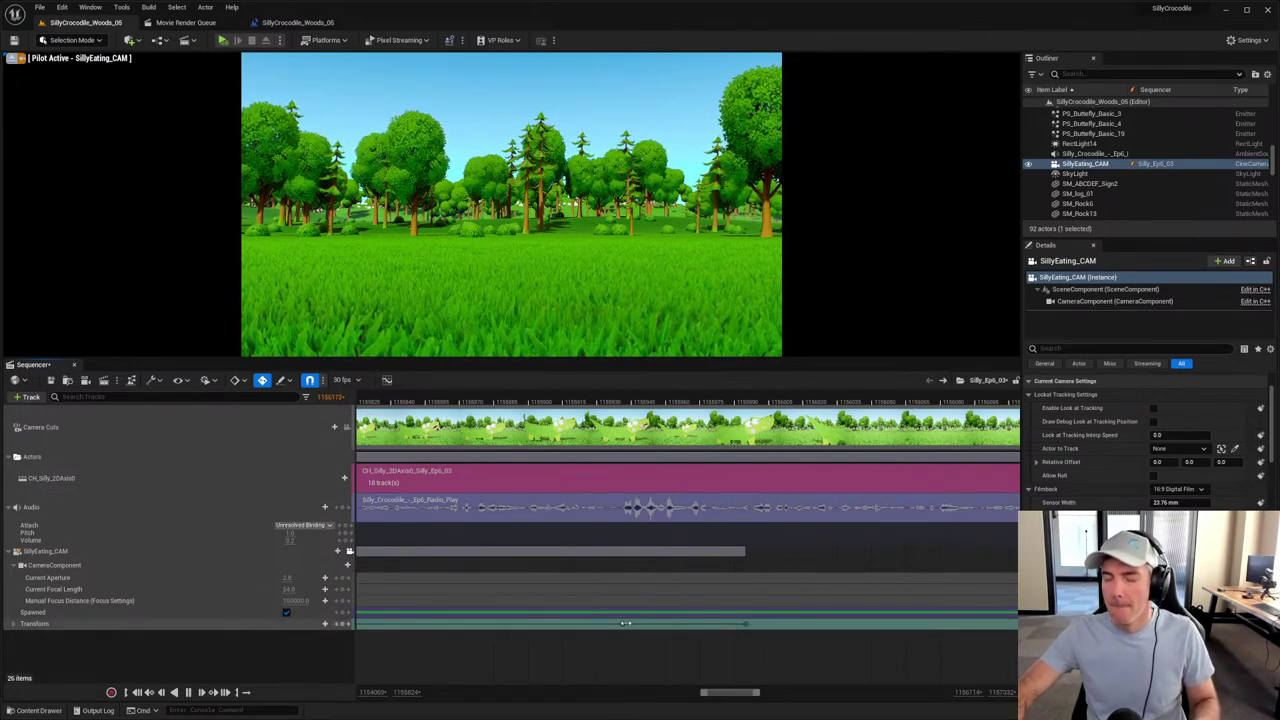
key("space")
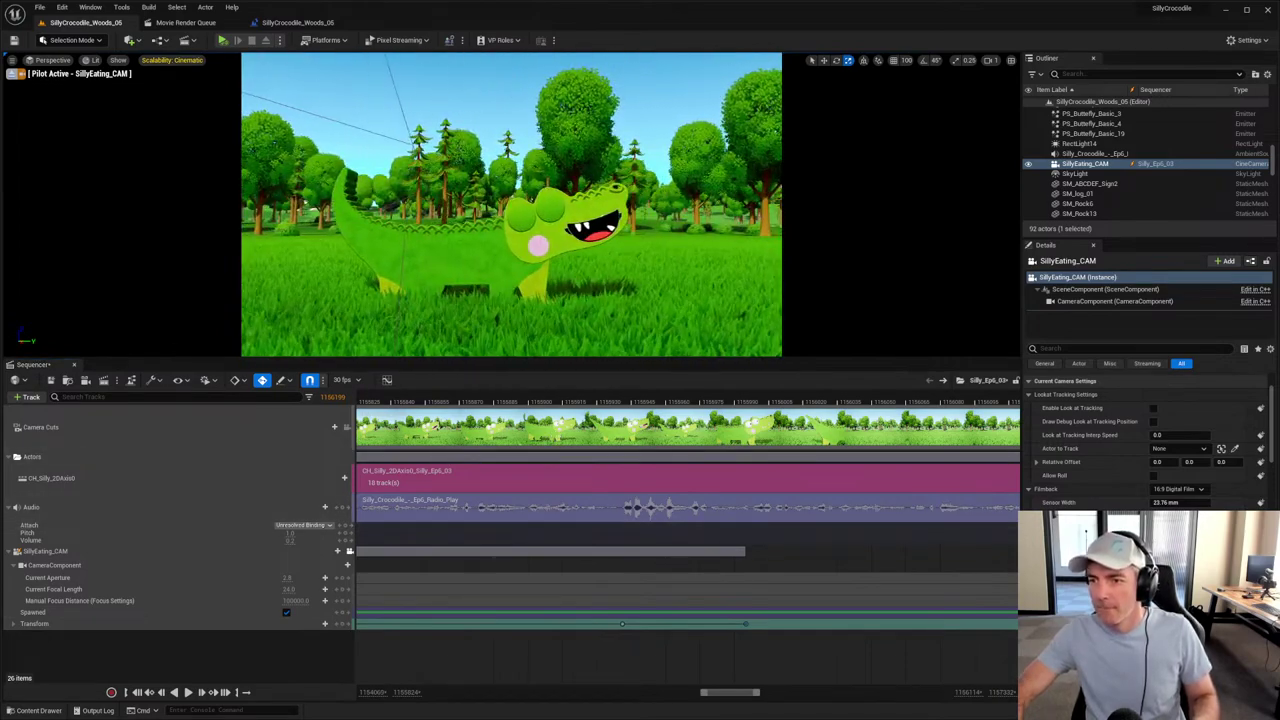
Step: Play short stretches from later frames to check the camera drifting in on the crocodile
left_click(738, 402)
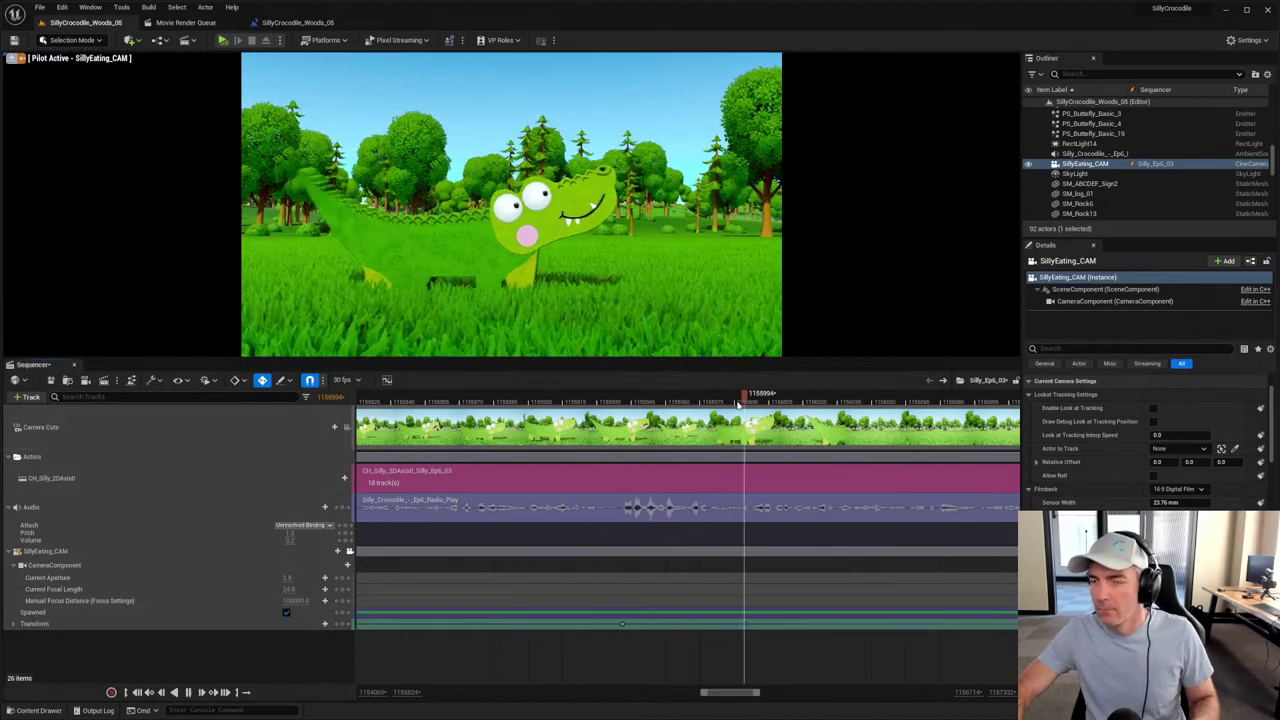
key("space")
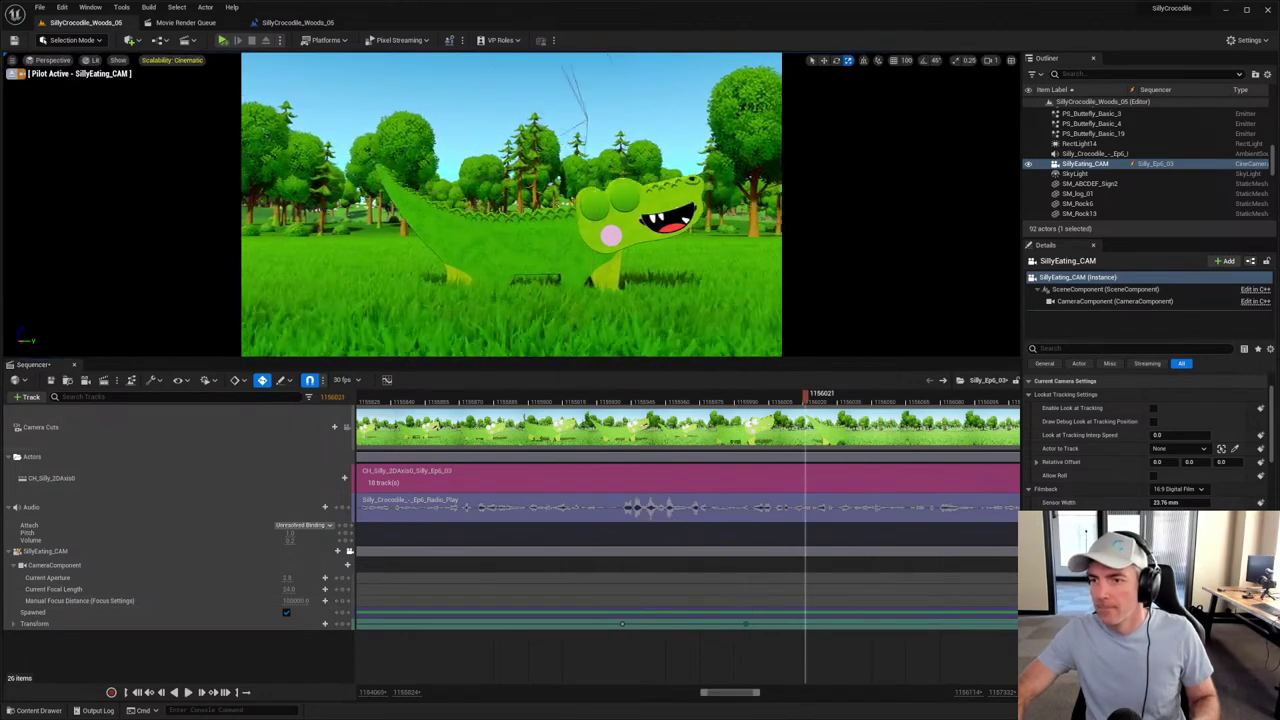
left_click(620, 401)
key("space")
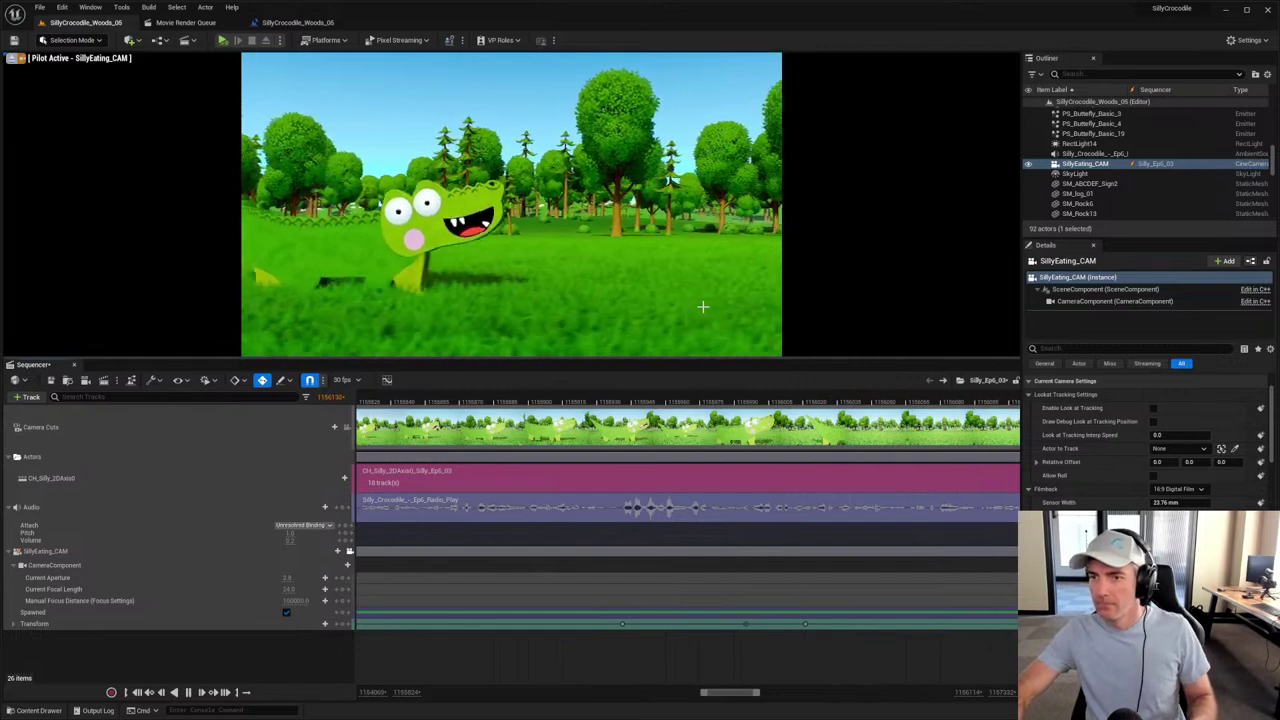
key("space")
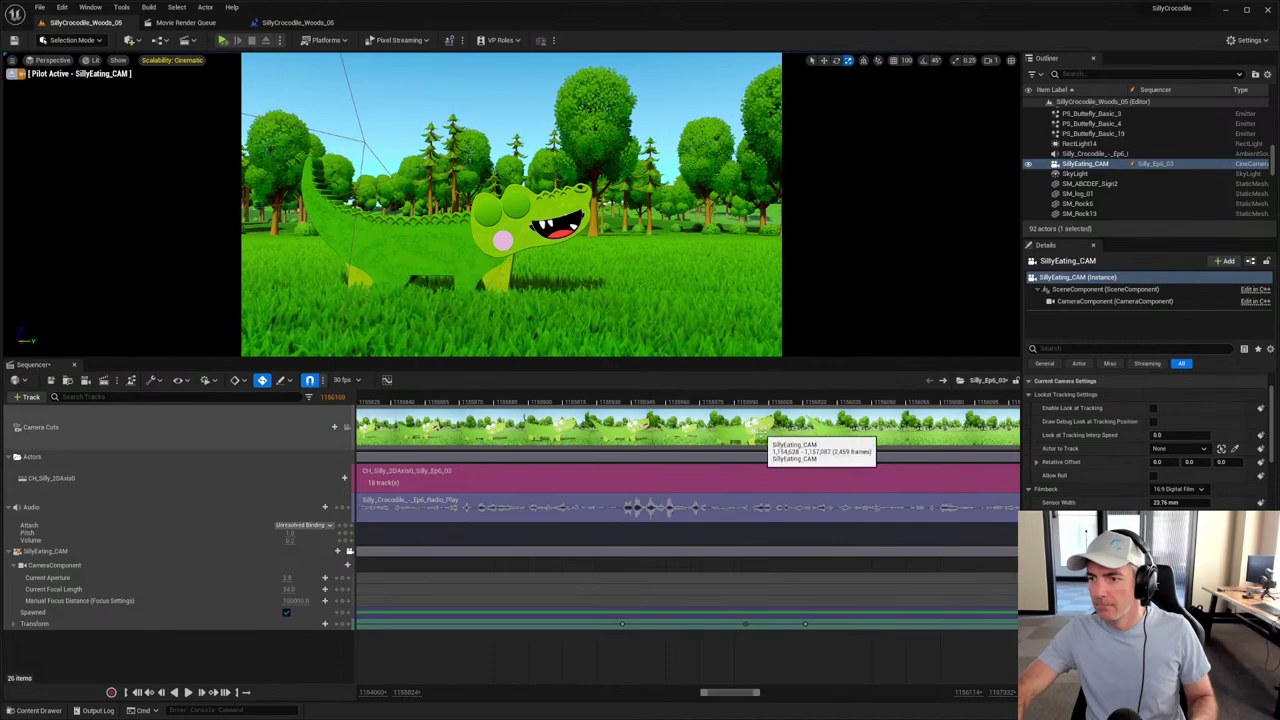
left_click(755, 397)
key("space")
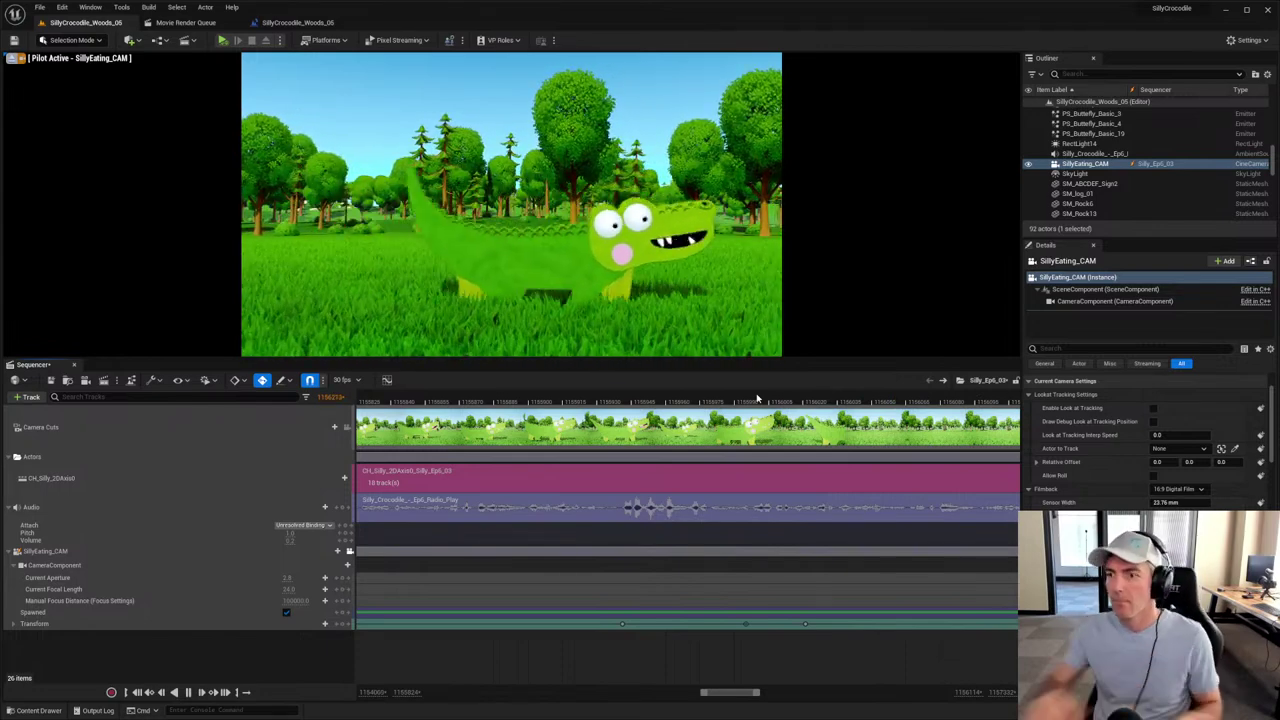
key("space")
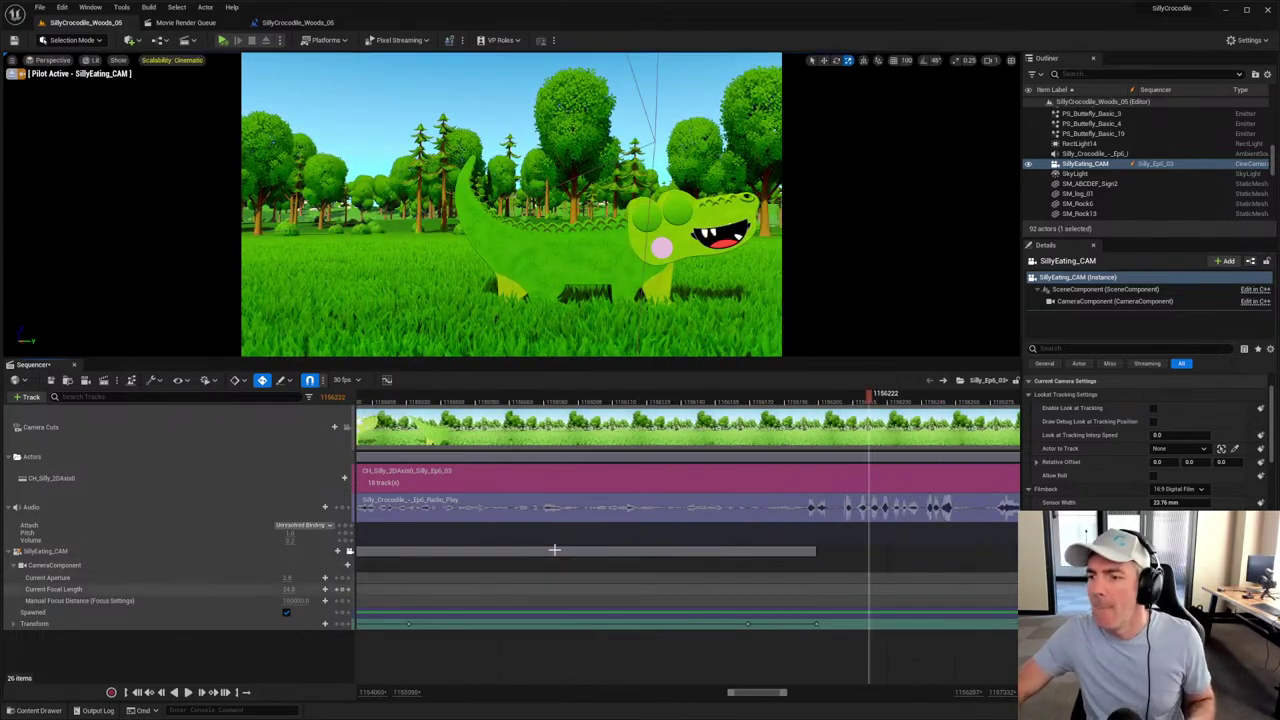
left_click(731, 401)
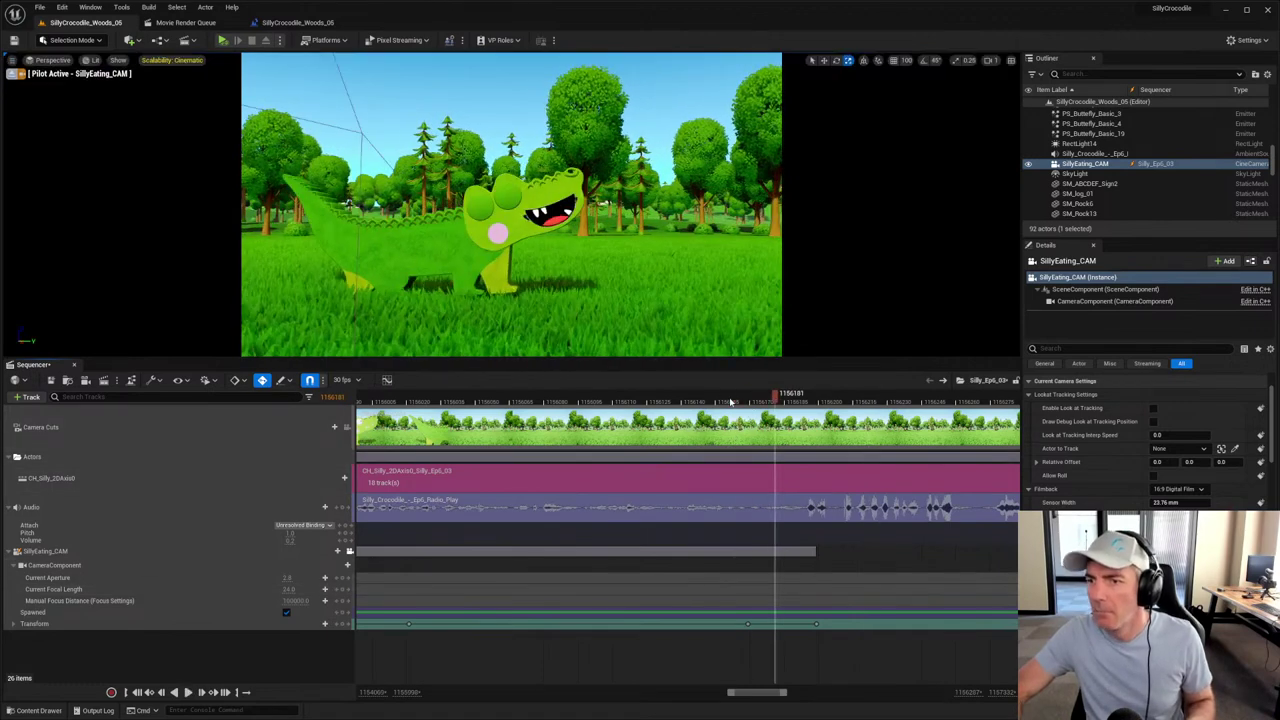
double_click(765, 475)
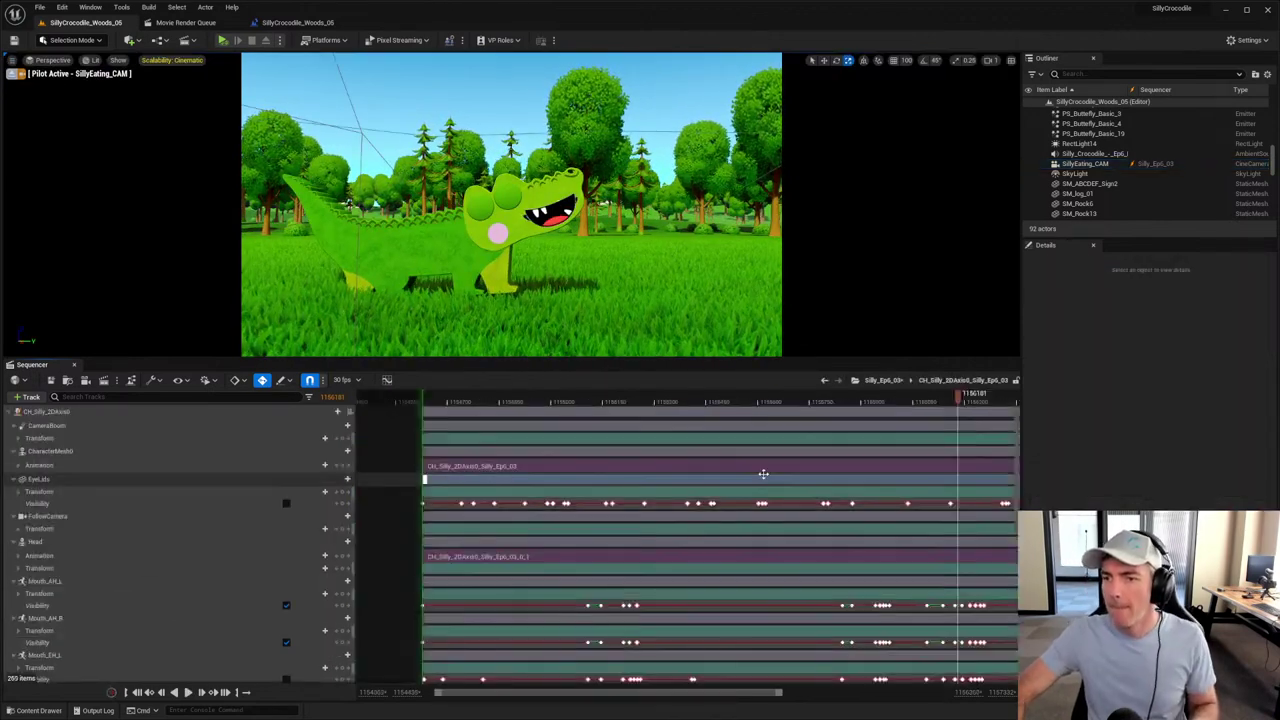
scroll(937, 583, "up", 5, "ctrl")
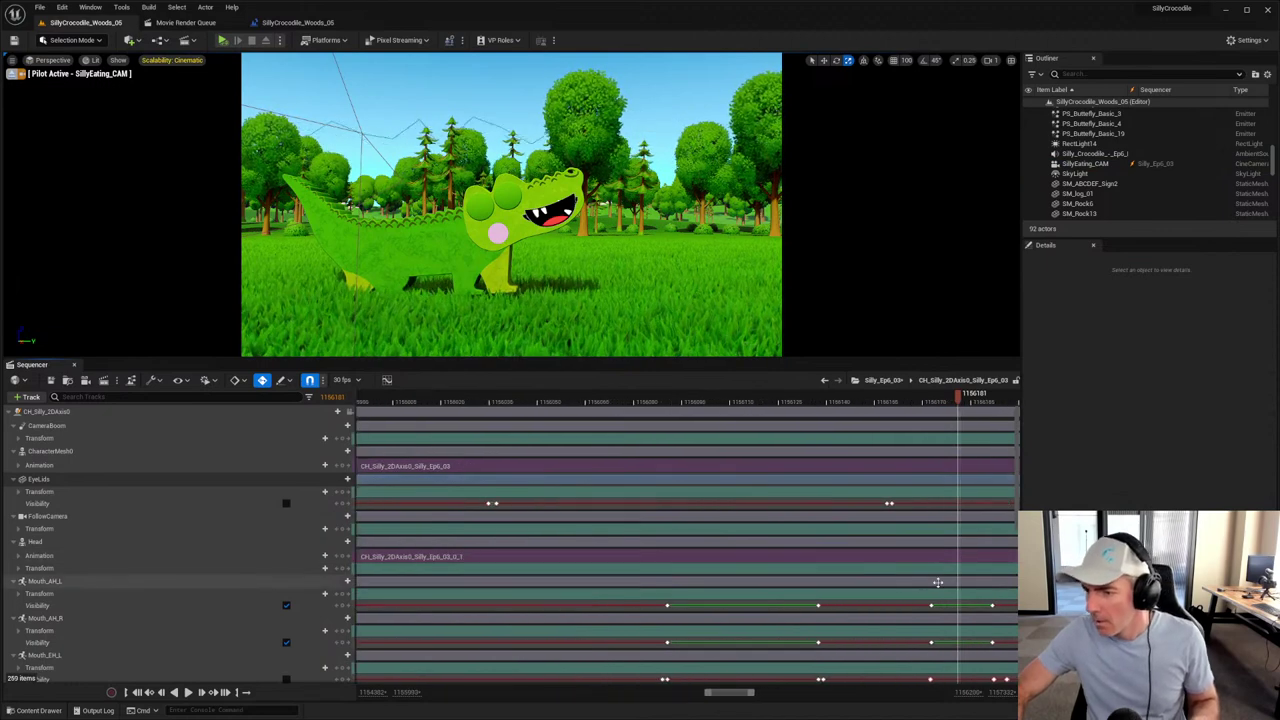
scroll(744, 577, "down", 2)
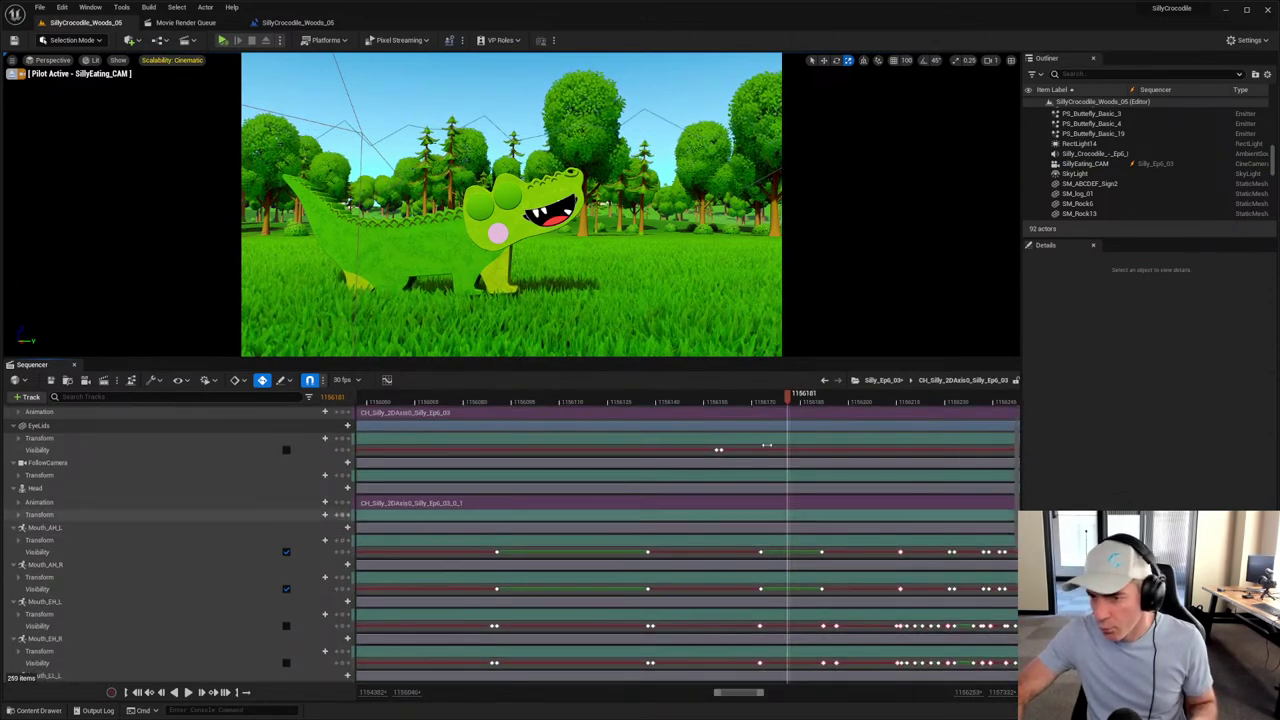
left_click(660, 398)
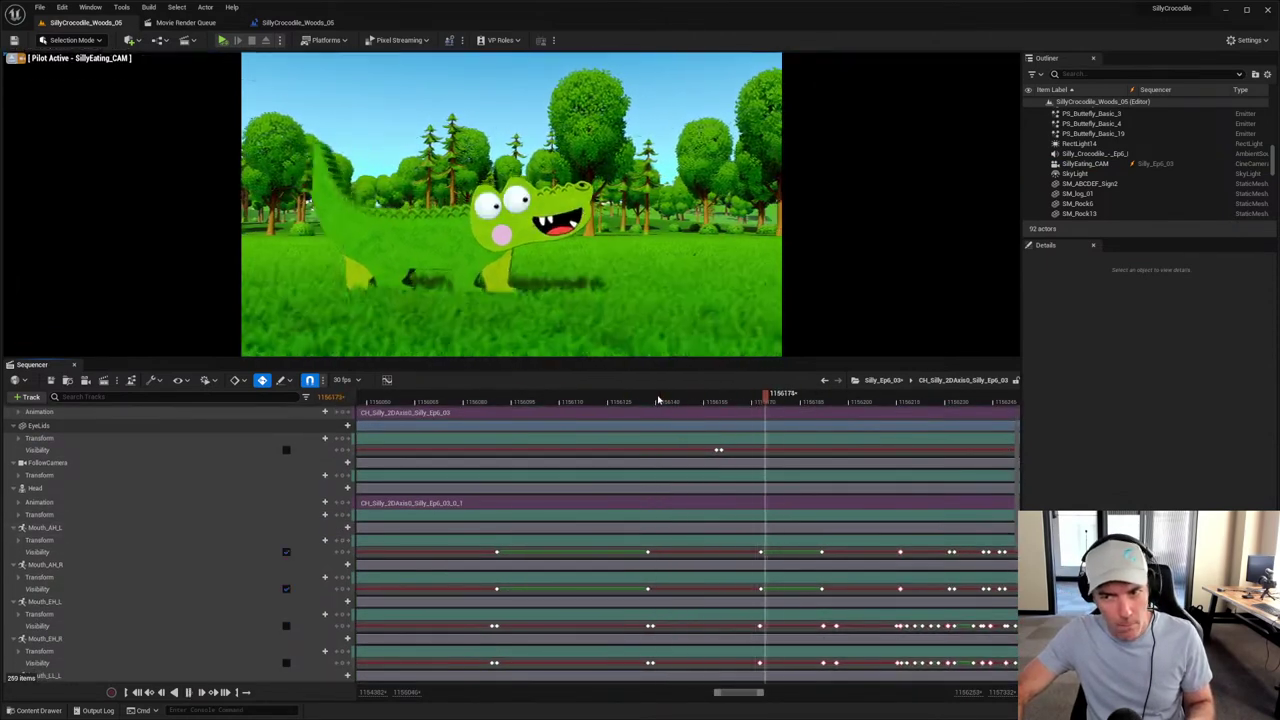
key("space")
key("space")
key("space")
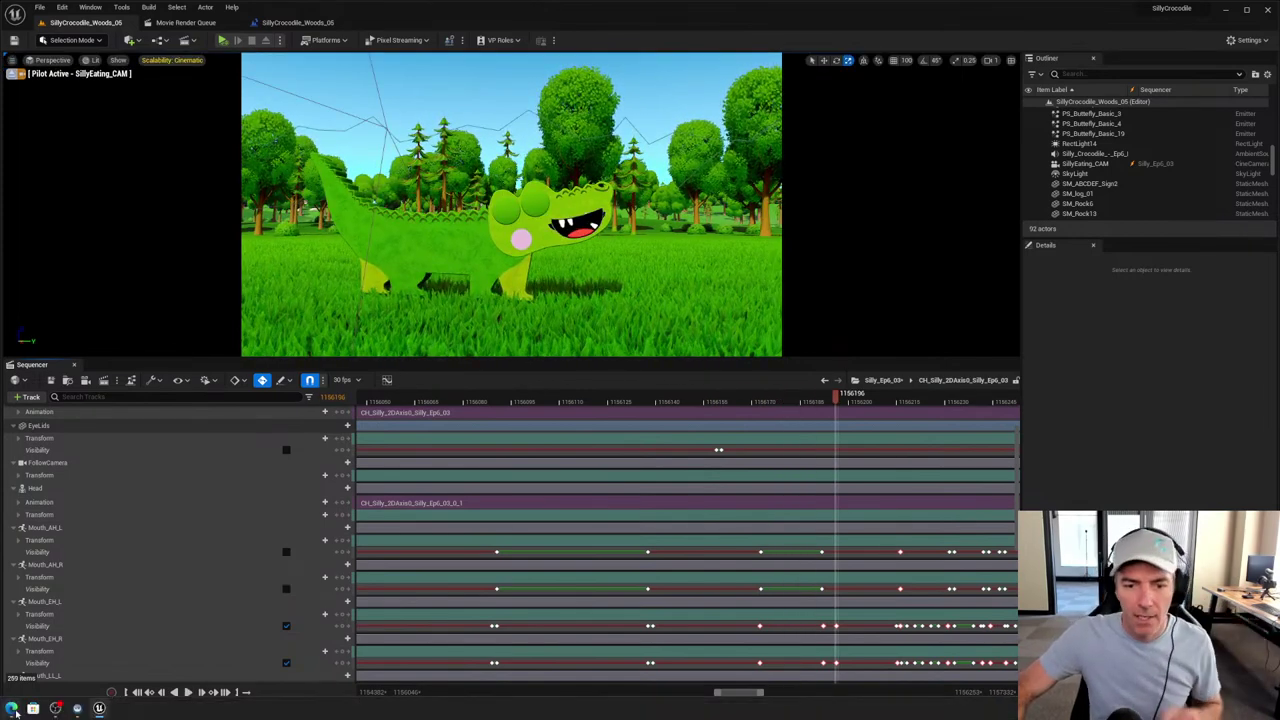
mouse_move(12, 709)
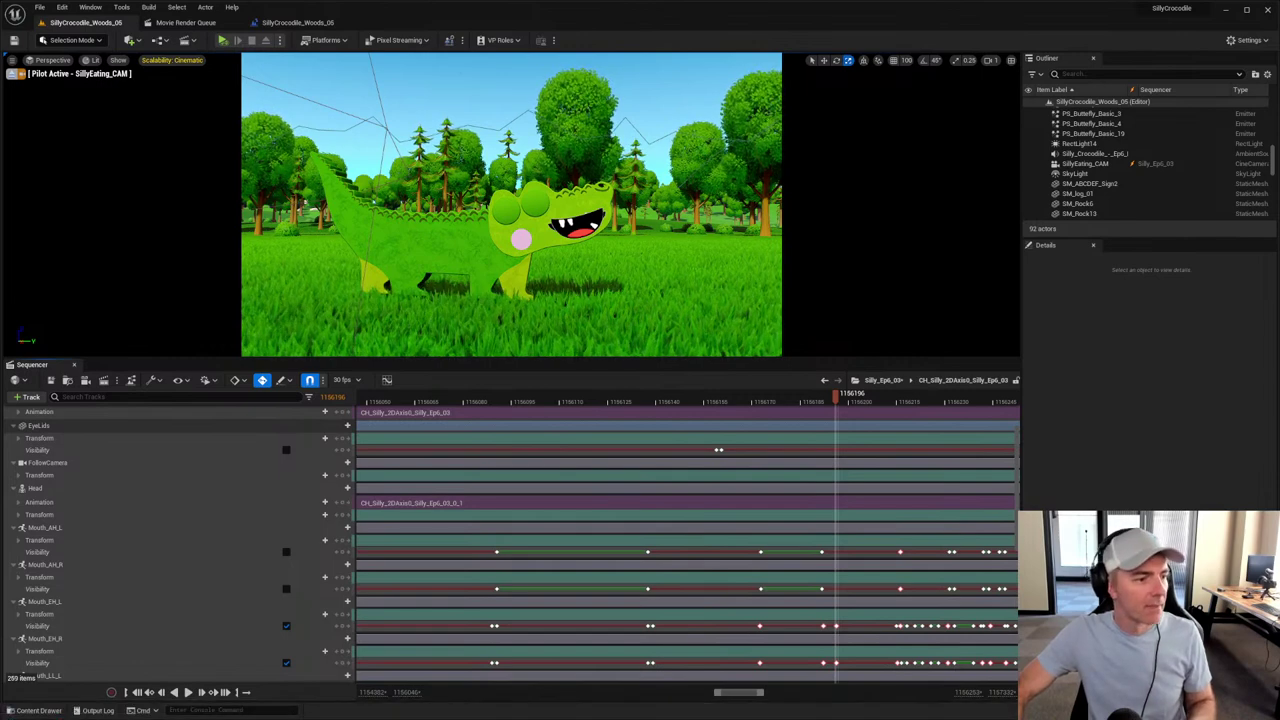
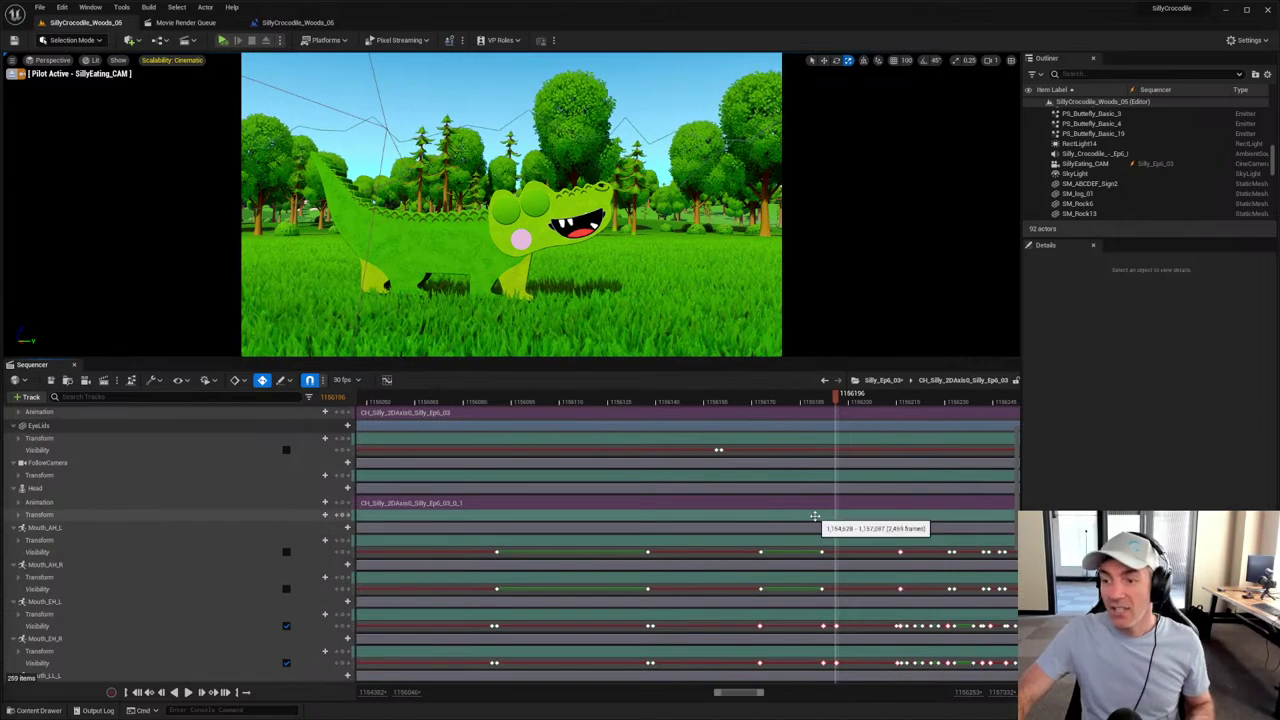
Step: Play the crocodile shot around frame 1156196, then jump back and stop it
scroll(814, 516, "up", 2)
scroll(816, 515, "down", 3)
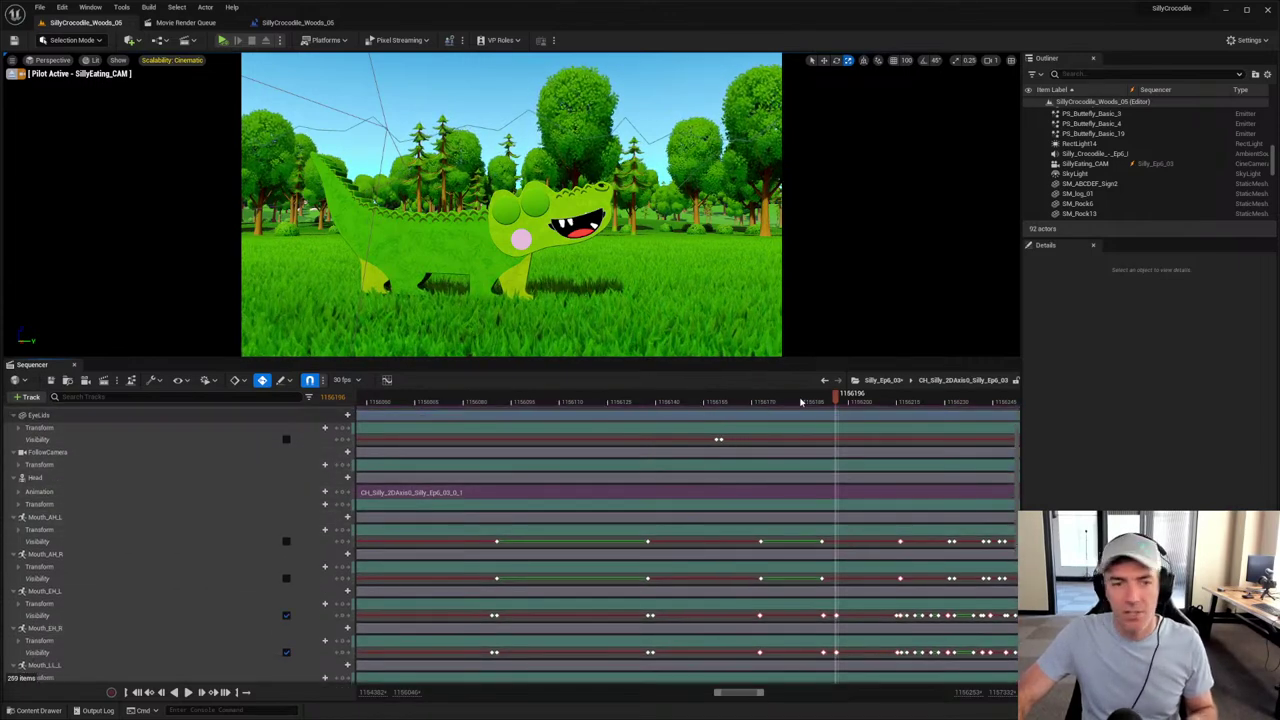
key("space")
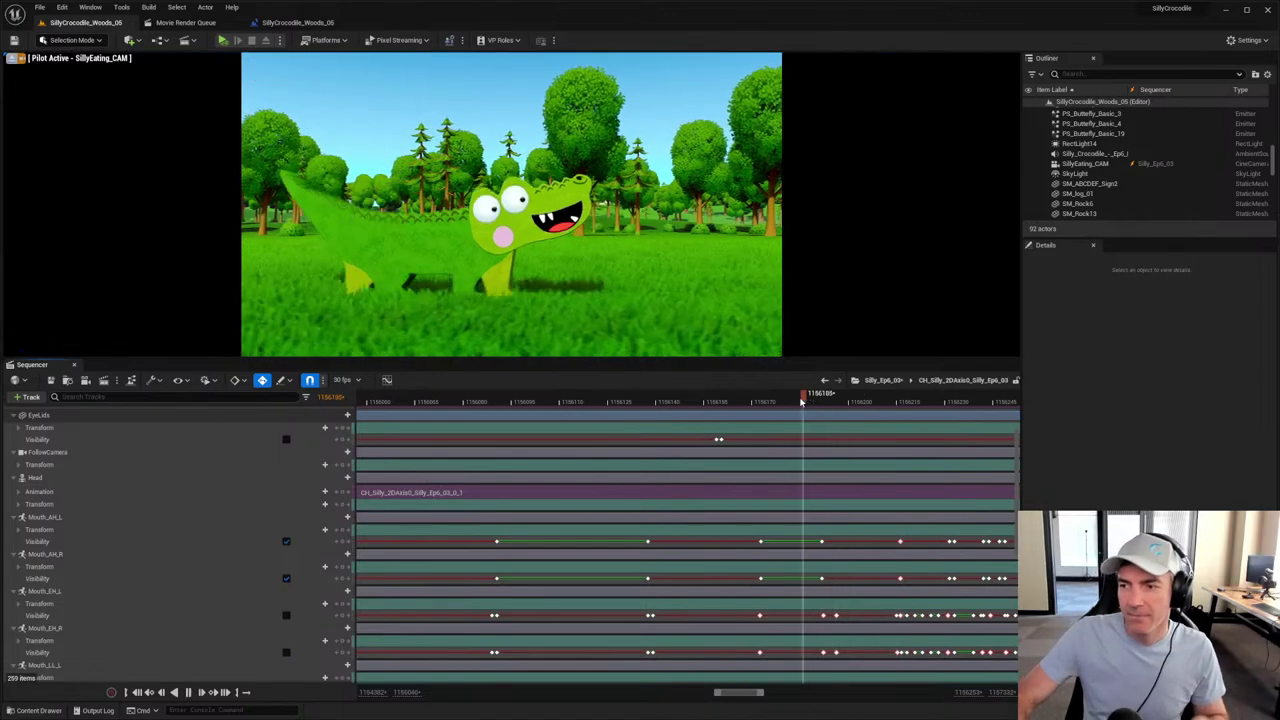
left_click(776, 400)
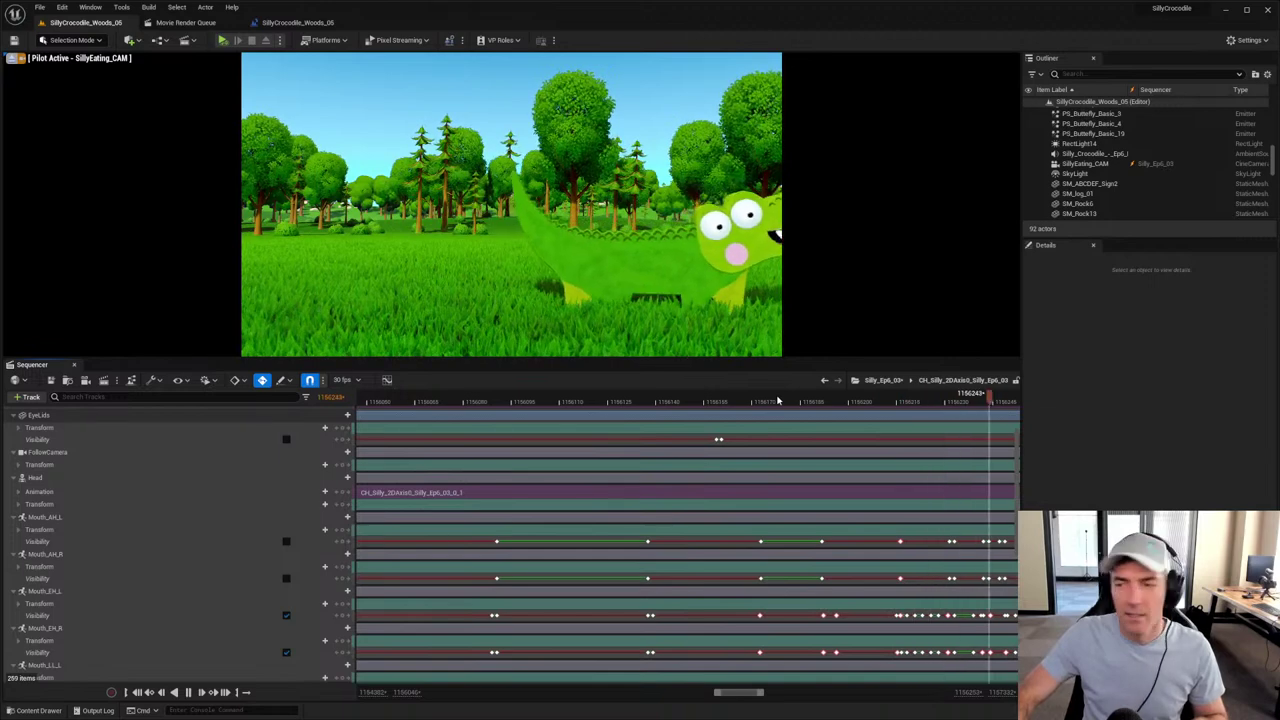
left_click(778, 400)
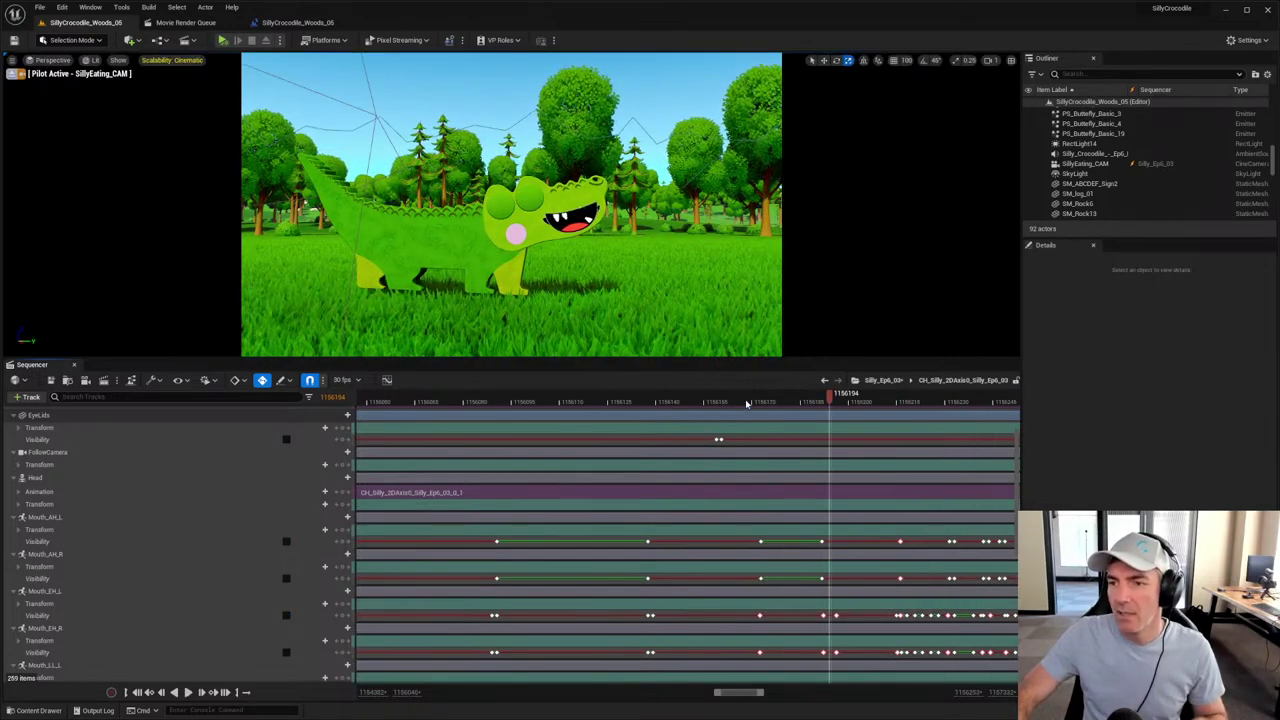
Step: Replay the shot from an earlier frame, step back one frame, and launch Play In Editor
left_click(745, 400)
key("space")
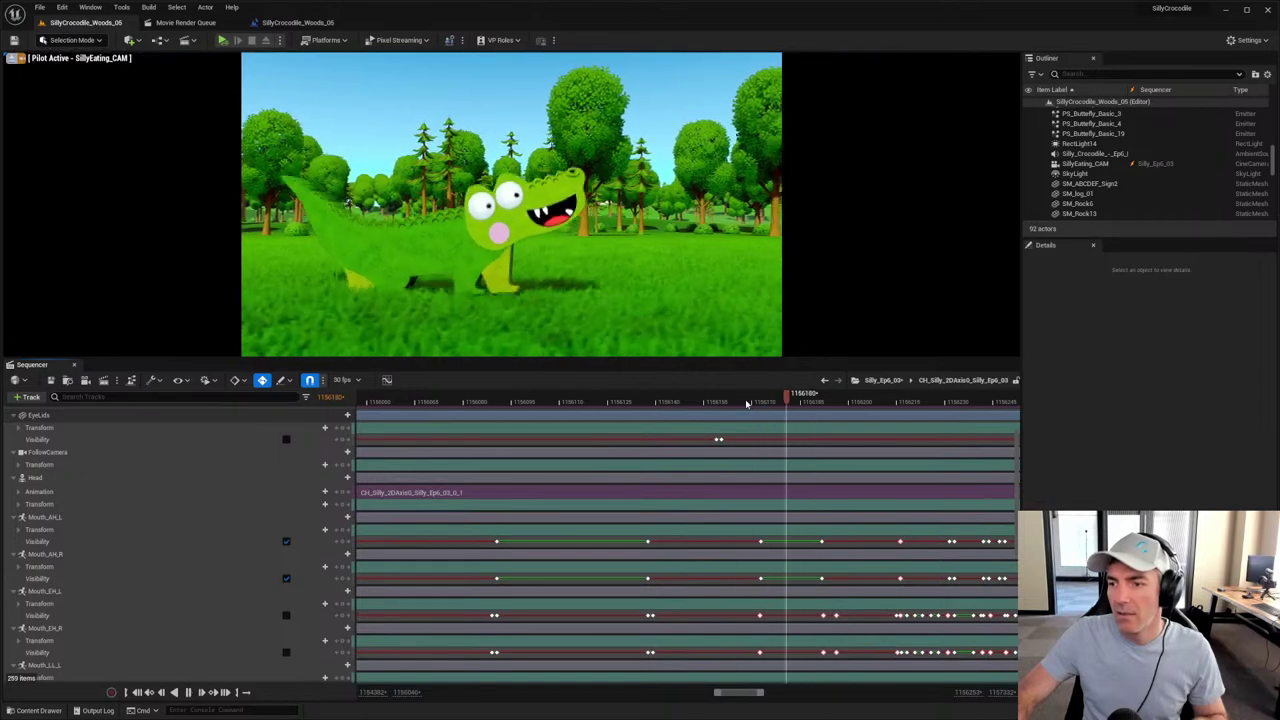
key("space")
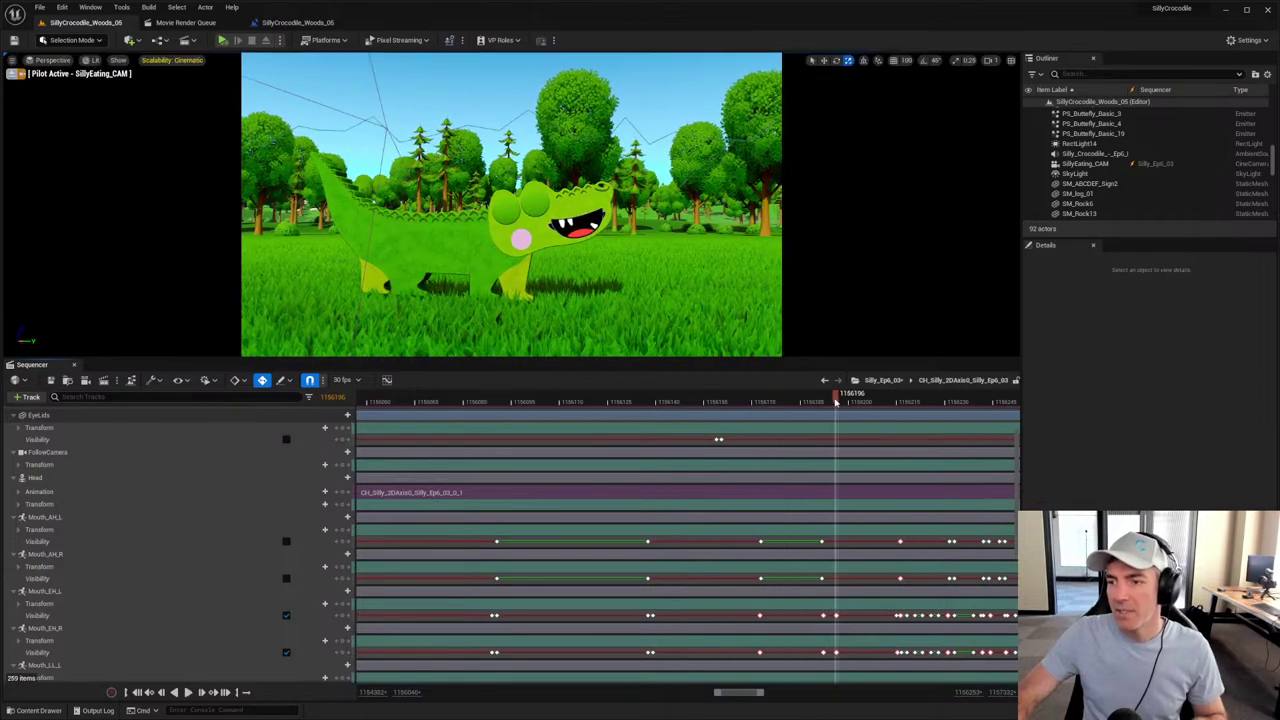
left_click_drag(836, 401, 831, 401)
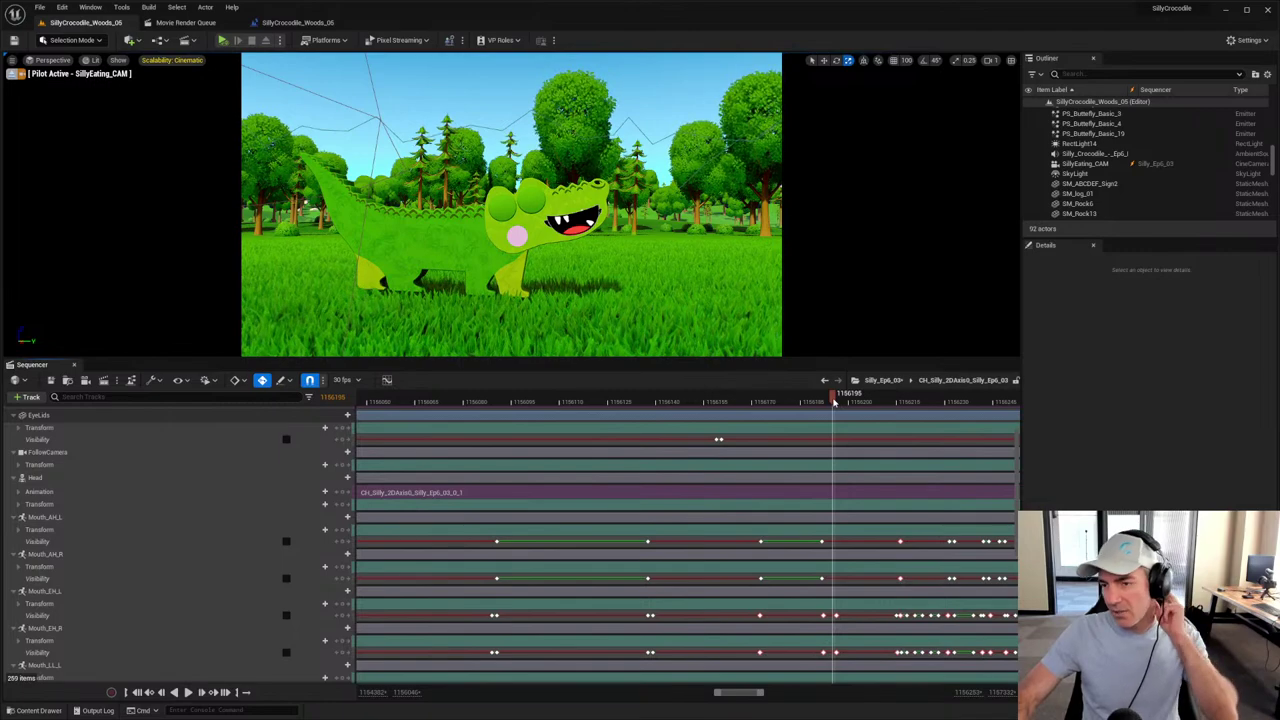
key("alt+p")
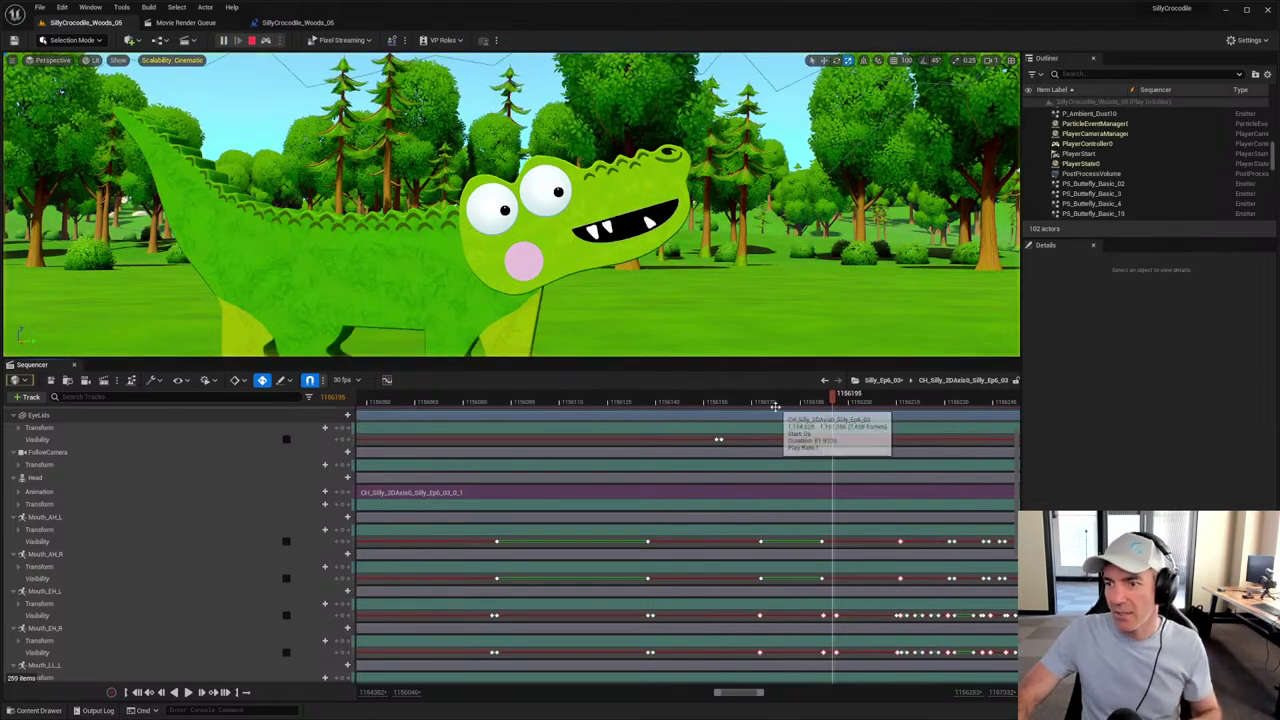
Step: Stop playback, scrub to frame 1156177, and marquee-select the Mouth keys left of the playhead
key("space")
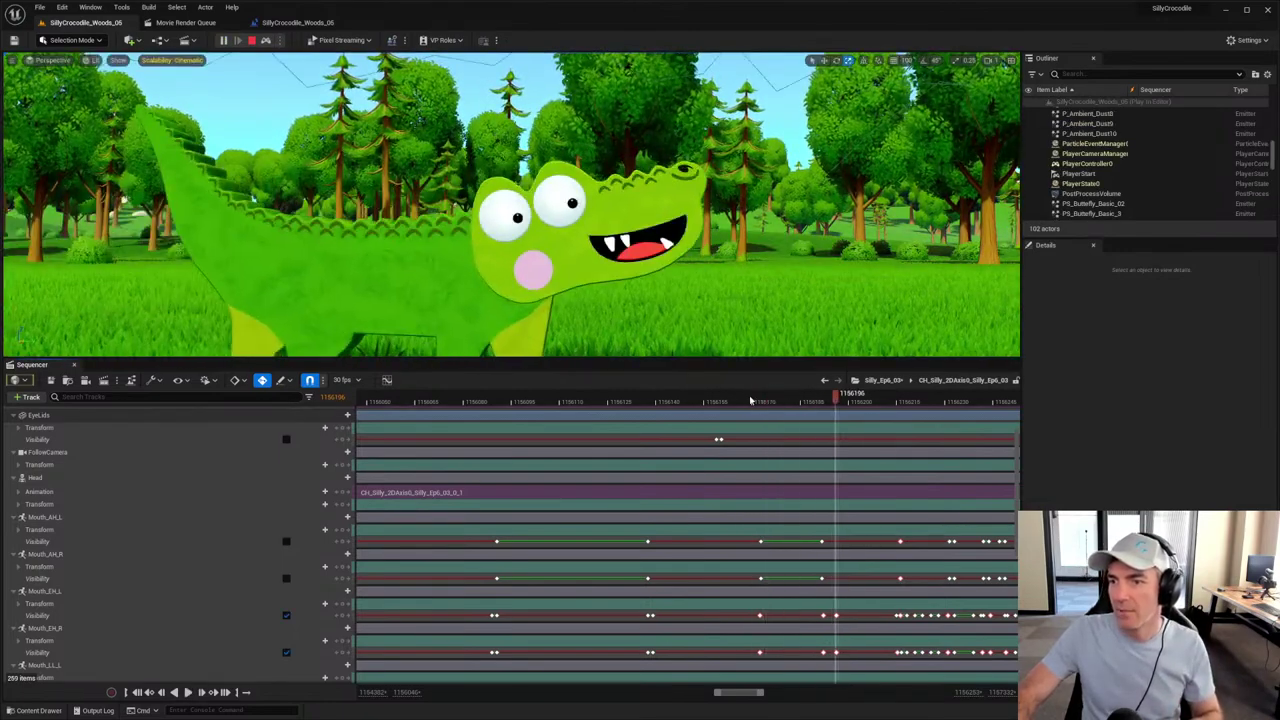
scroll(822, 535, "up", 3, "ctrl")
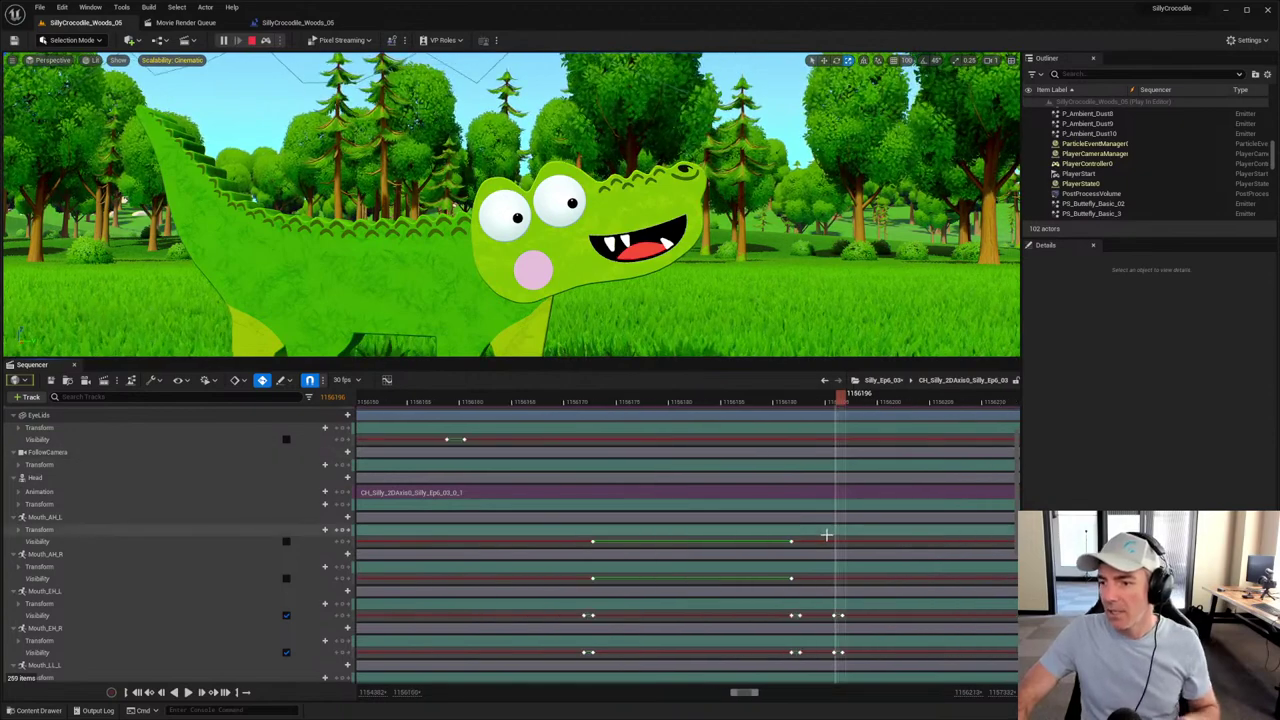
left_click_drag(466, 400, 530, 400)
mouse_move(636, 400)
left_mouse_down()
mouse_move(789, 400)
mouse_move(640, 400)
left_mouse_up()
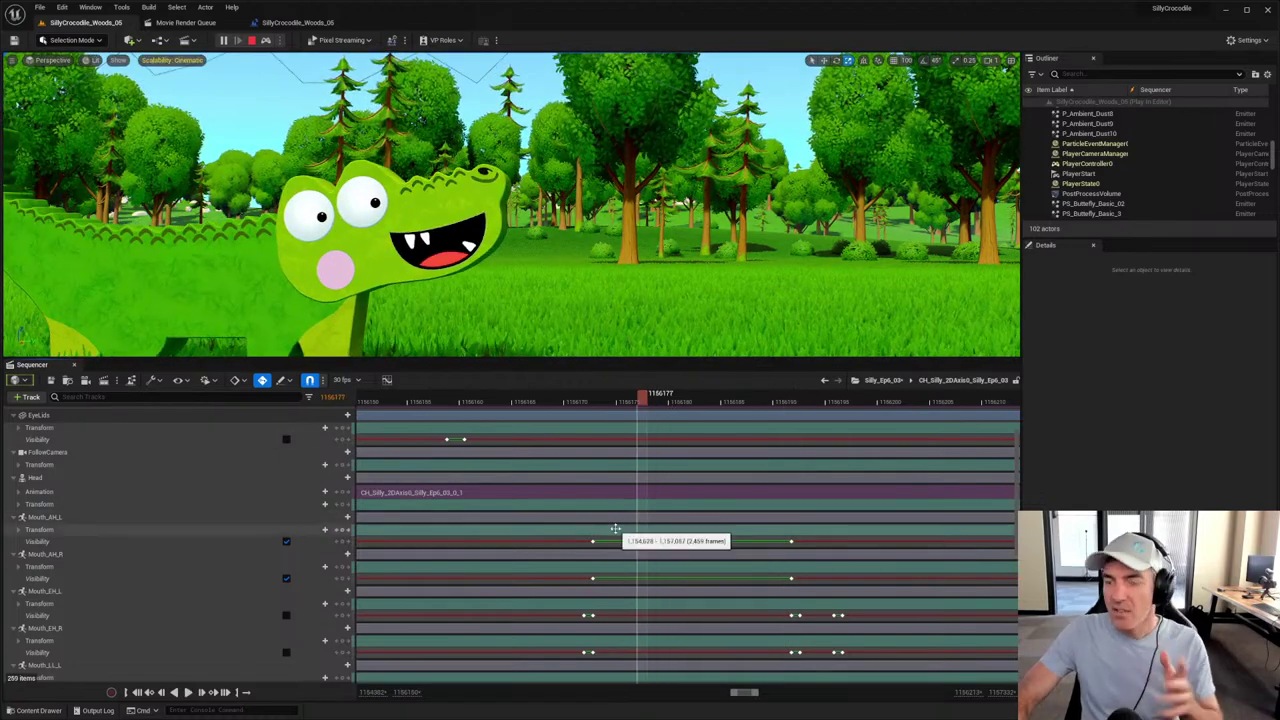
left_click_drag(621, 536, 578, 664)
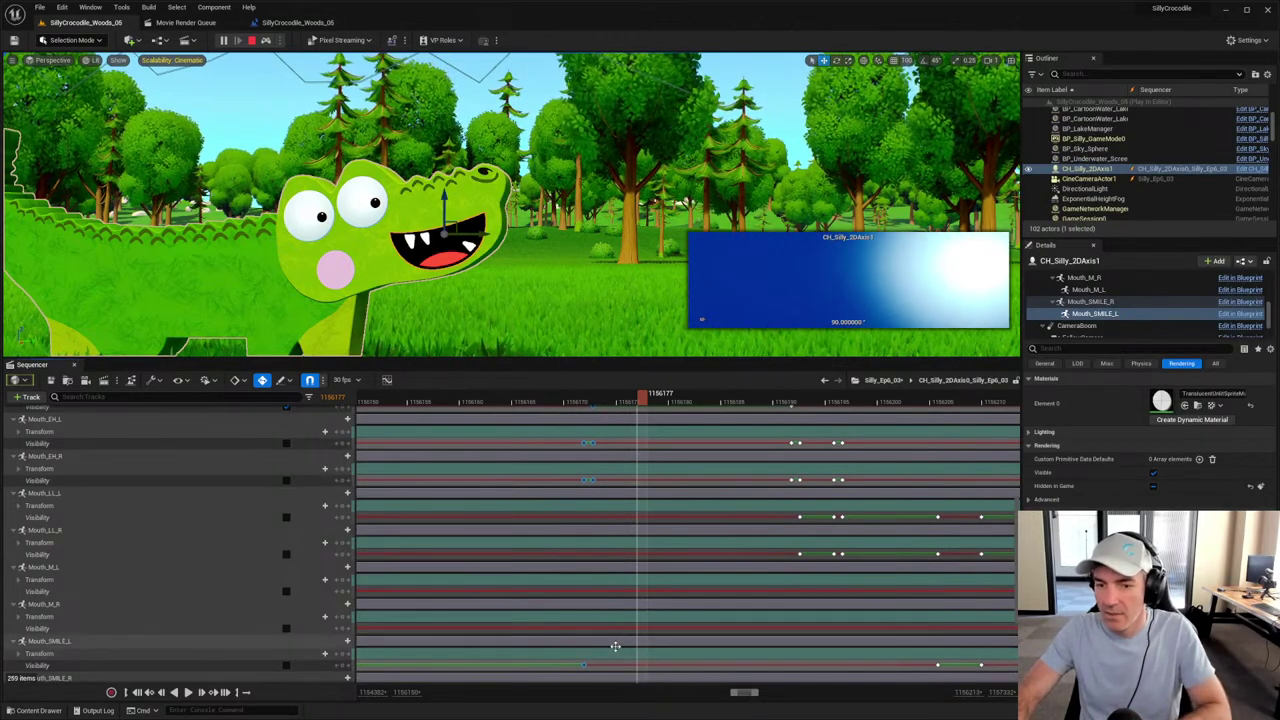
Step: Delete the selected Mouth_SMILE keyframes
scroll(614, 650, "down", 3)
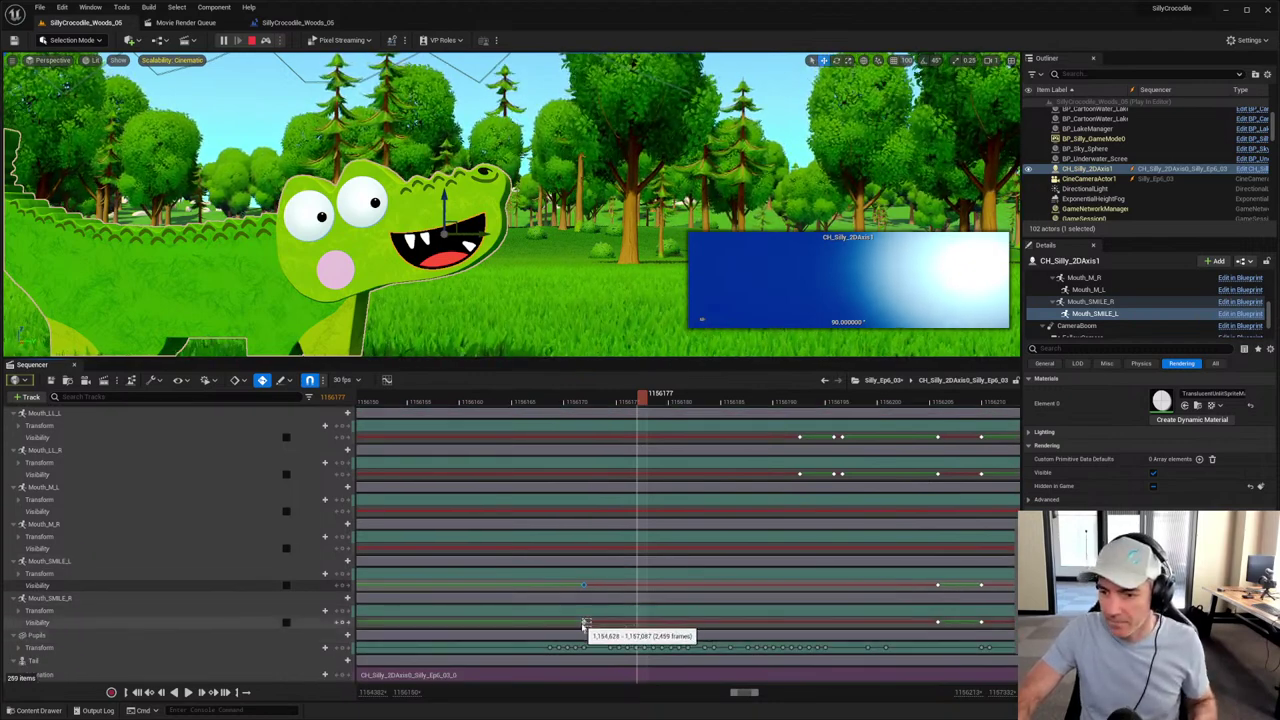
left_click(606, 612)
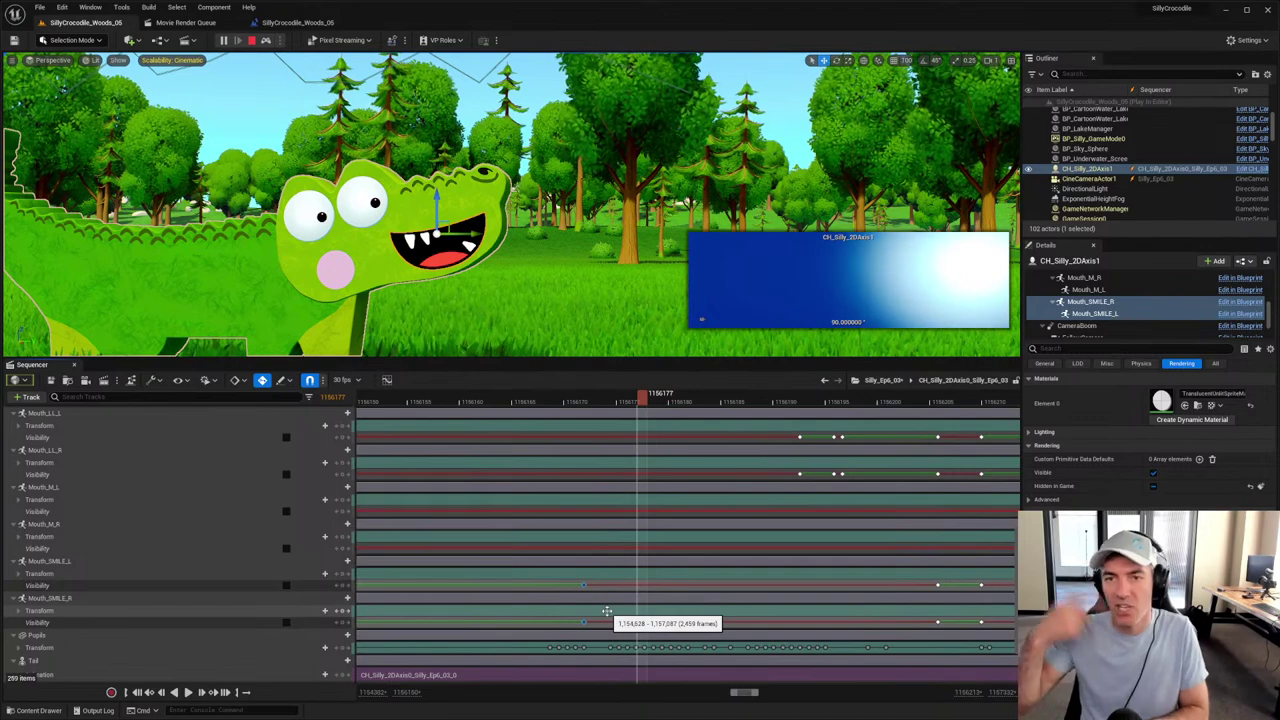
key("Delete")
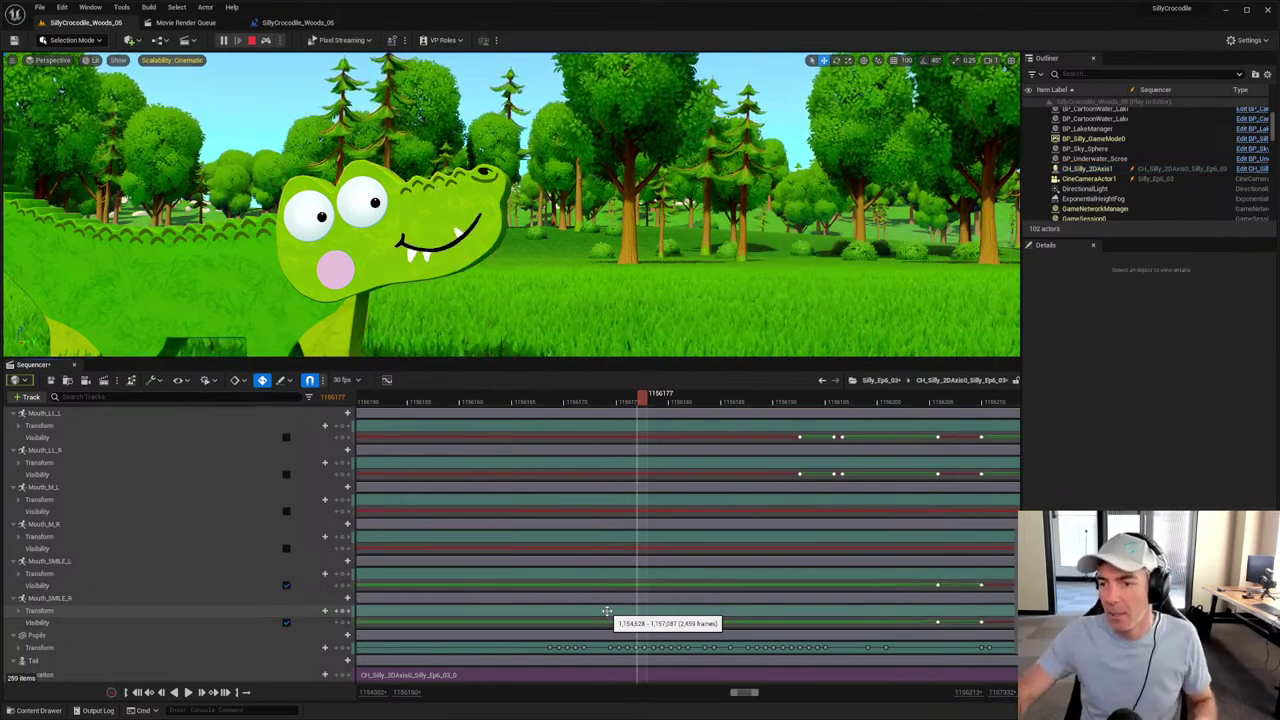
scroll(640, 600, "up", 2)
scroll(646, 600, "up", 6)
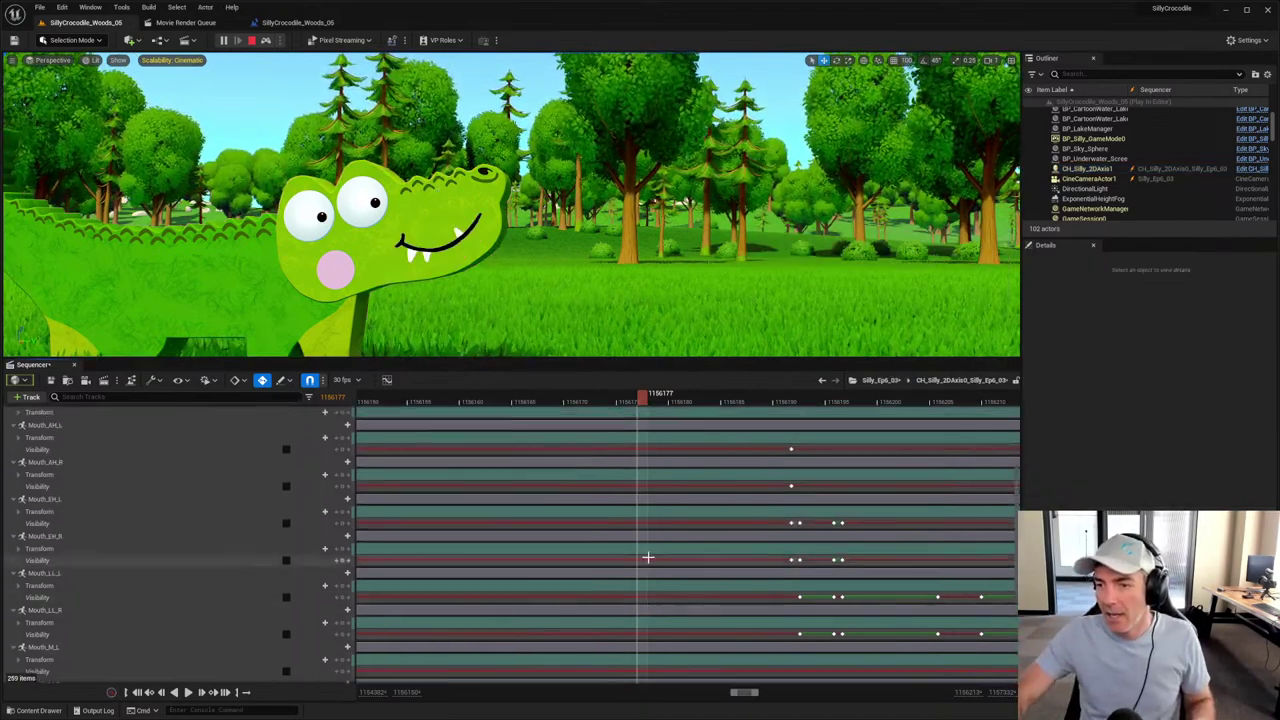
scroll(648, 557, "down", 9)
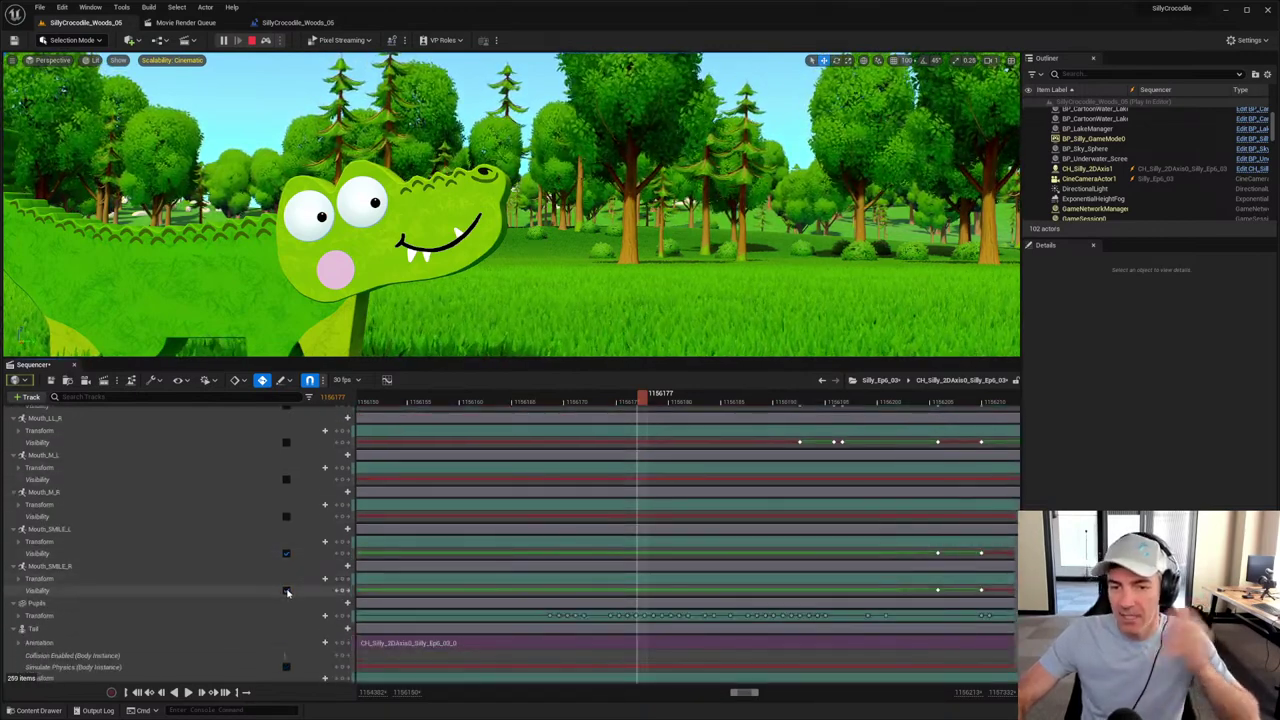
Step: Key Mouth_SMILE_L and Mouth_SMILE_R Visibility on at frame 1156177 by toggling it off and back on
left_click(287, 592)
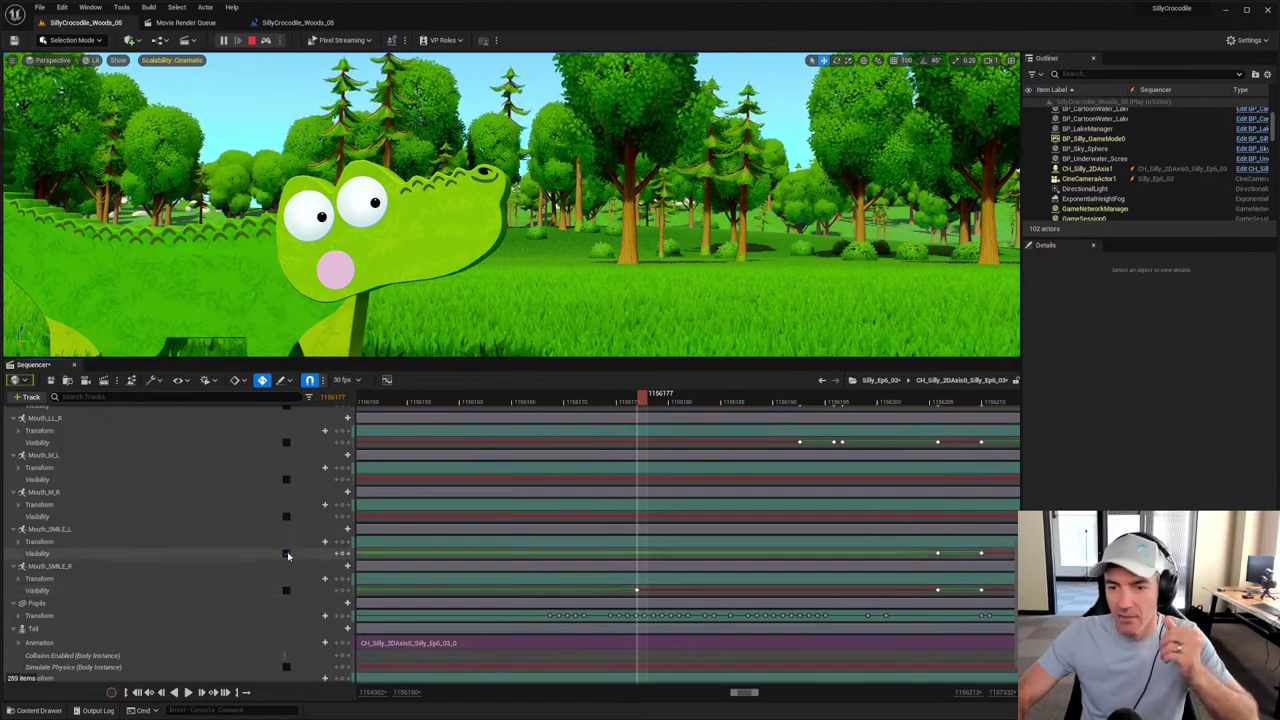
left_click(287, 554)
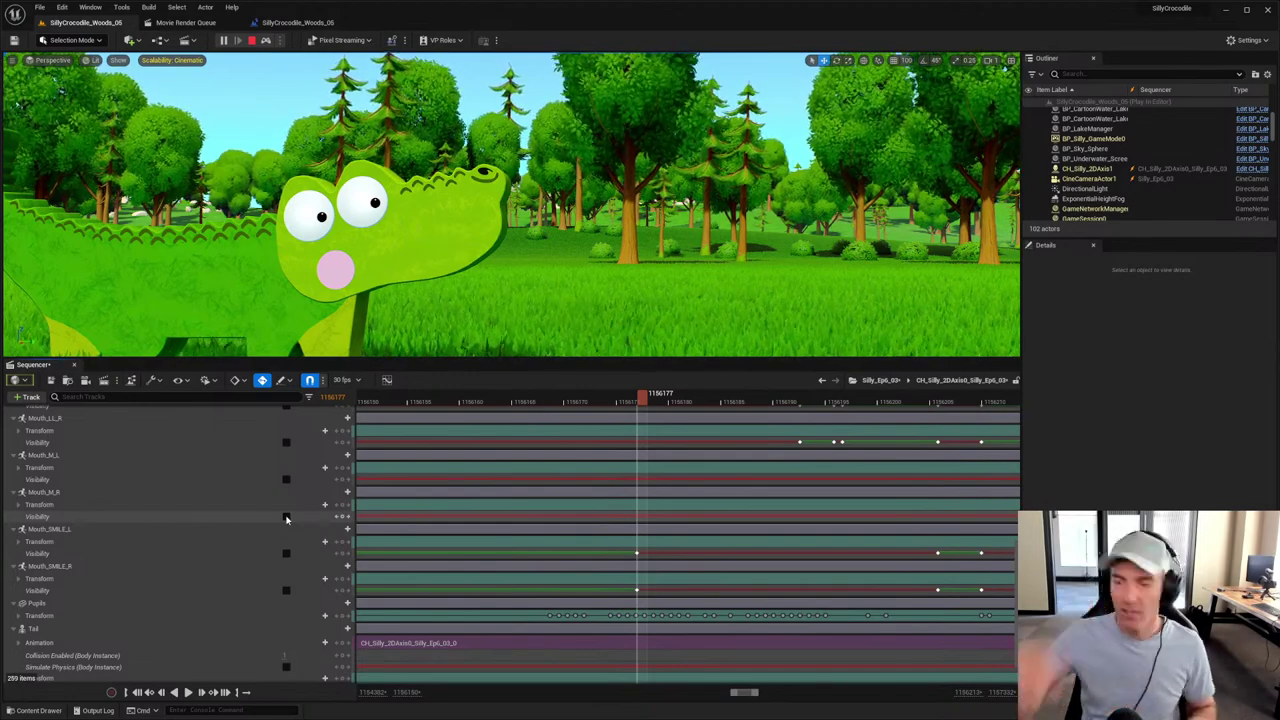
left_click(286, 553)
left_click(286, 590)
left_click_drag(641, 398, 795, 398)
scroll(748, 458, "up", 3)
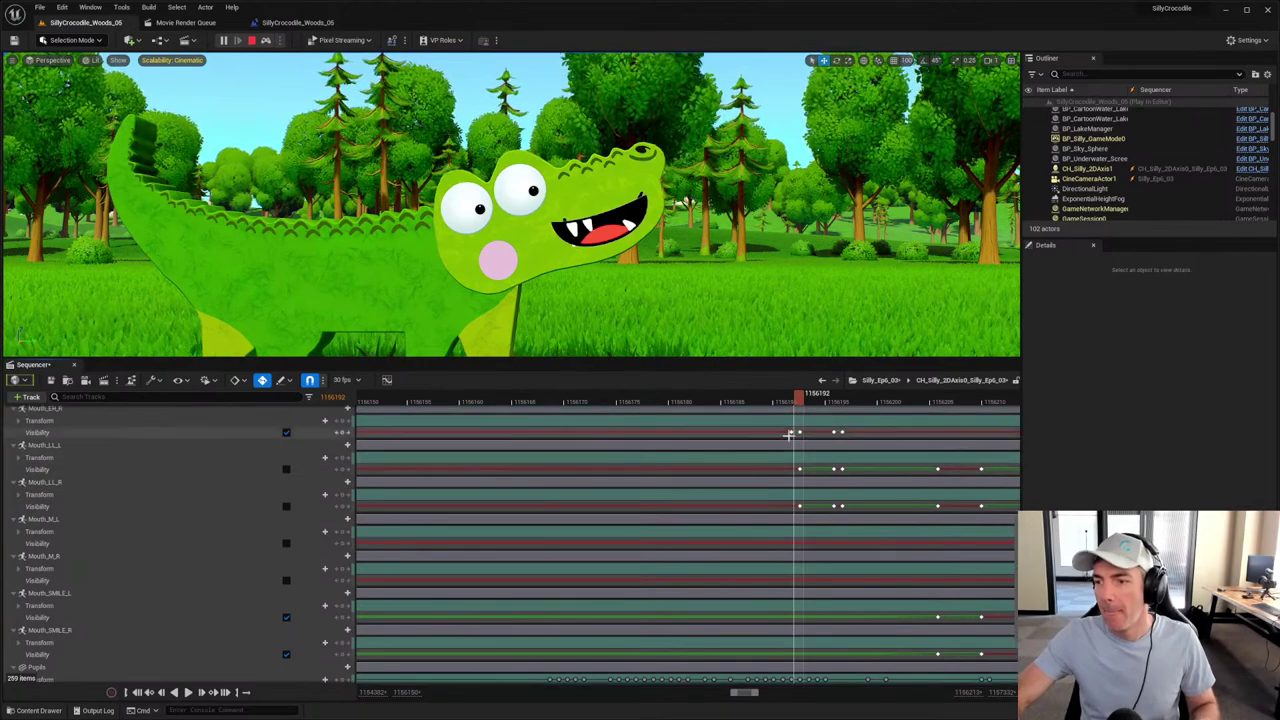
Step: Go to frame 1156191 and key Mouth_SMILE_L and Mouth_SMILE_R Visibility off
left_click(791, 433)
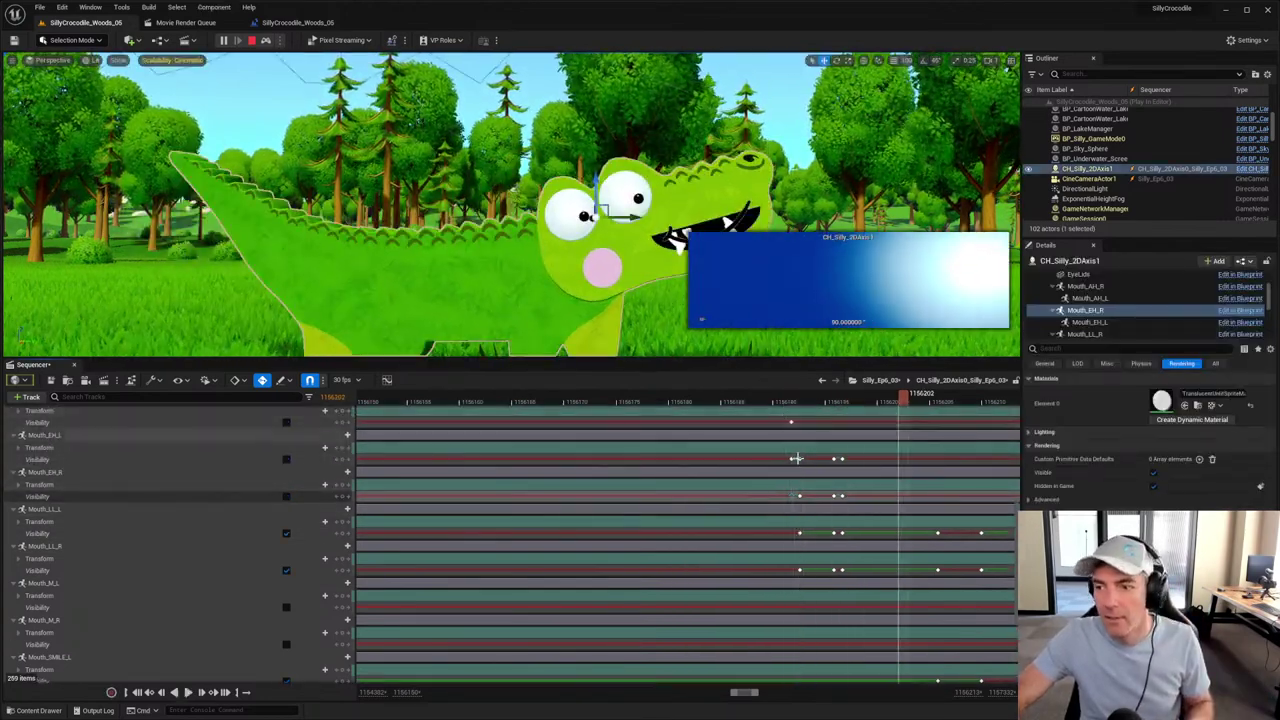
left_click(793, 458)
scroll(793, 440, "up", 2)
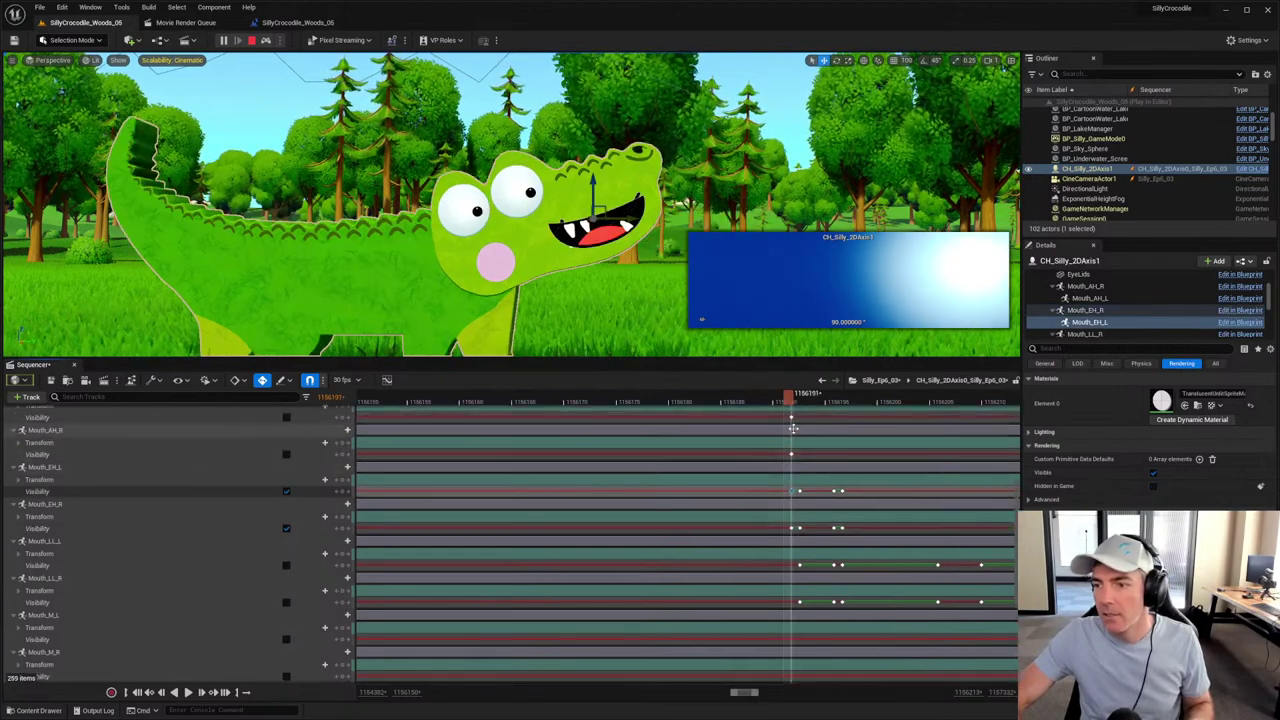
left_click(791, 449)
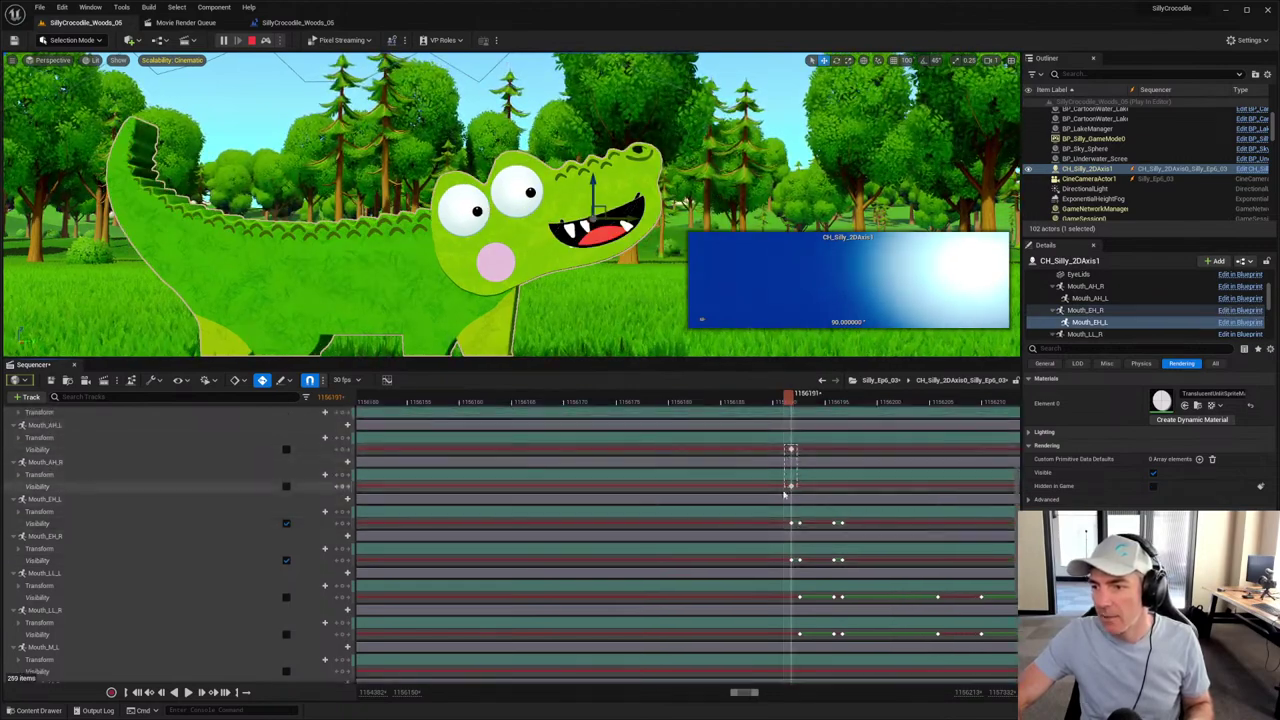
left_click(781, 493)
scroll(781, 493, "down", 6)
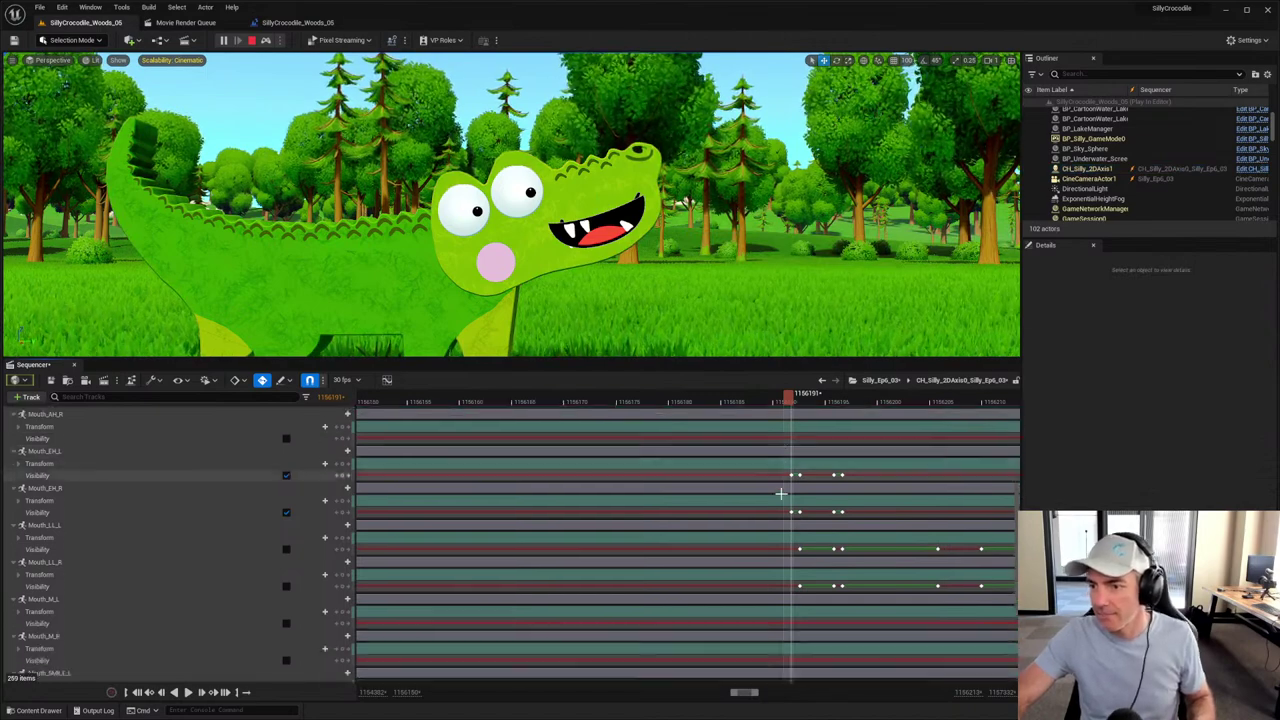
scroll(781, 493, "down", 1)
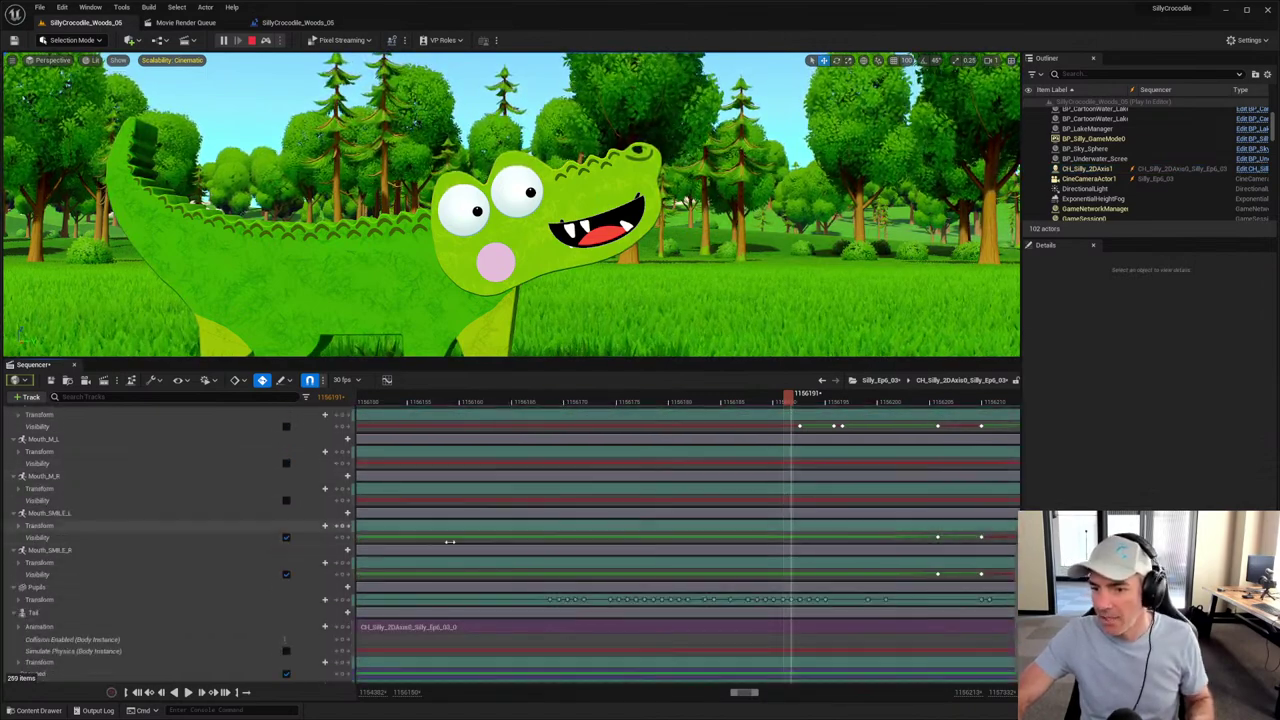
left_click(286, 537)
left_click(286, 574)
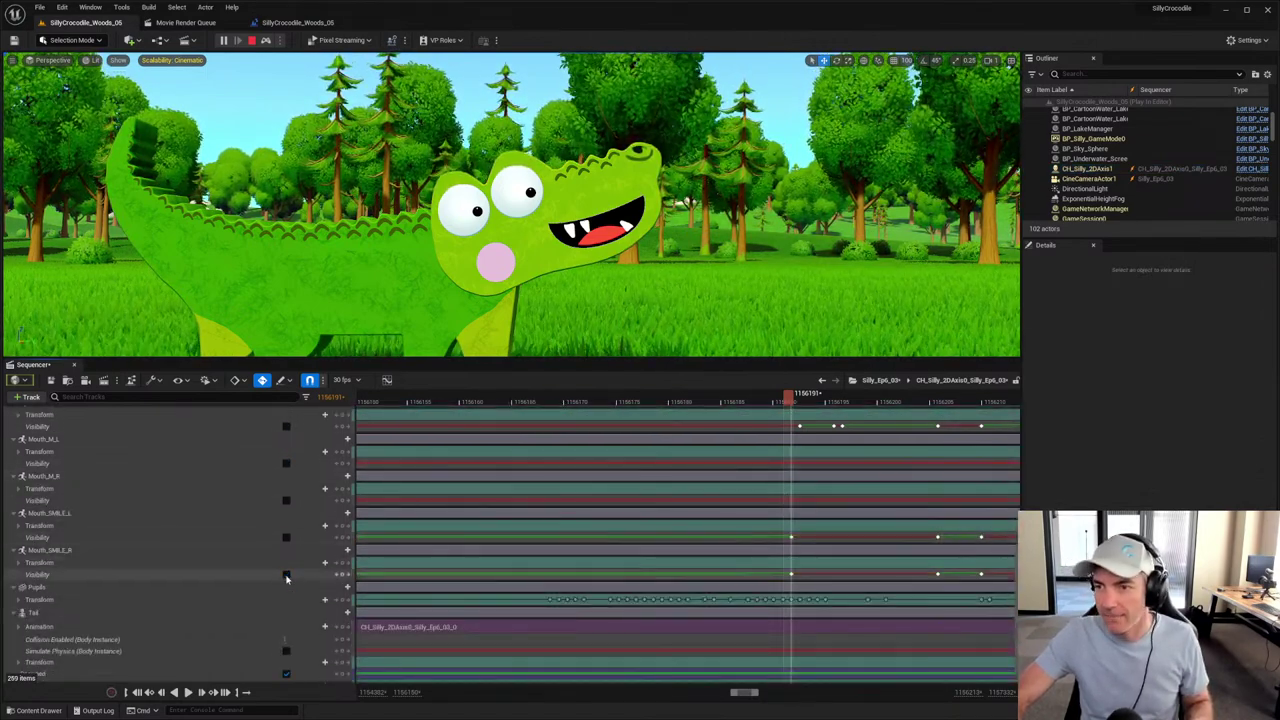
Step: Replay the shot from near its start and save the sequence
left_click(390, 401)
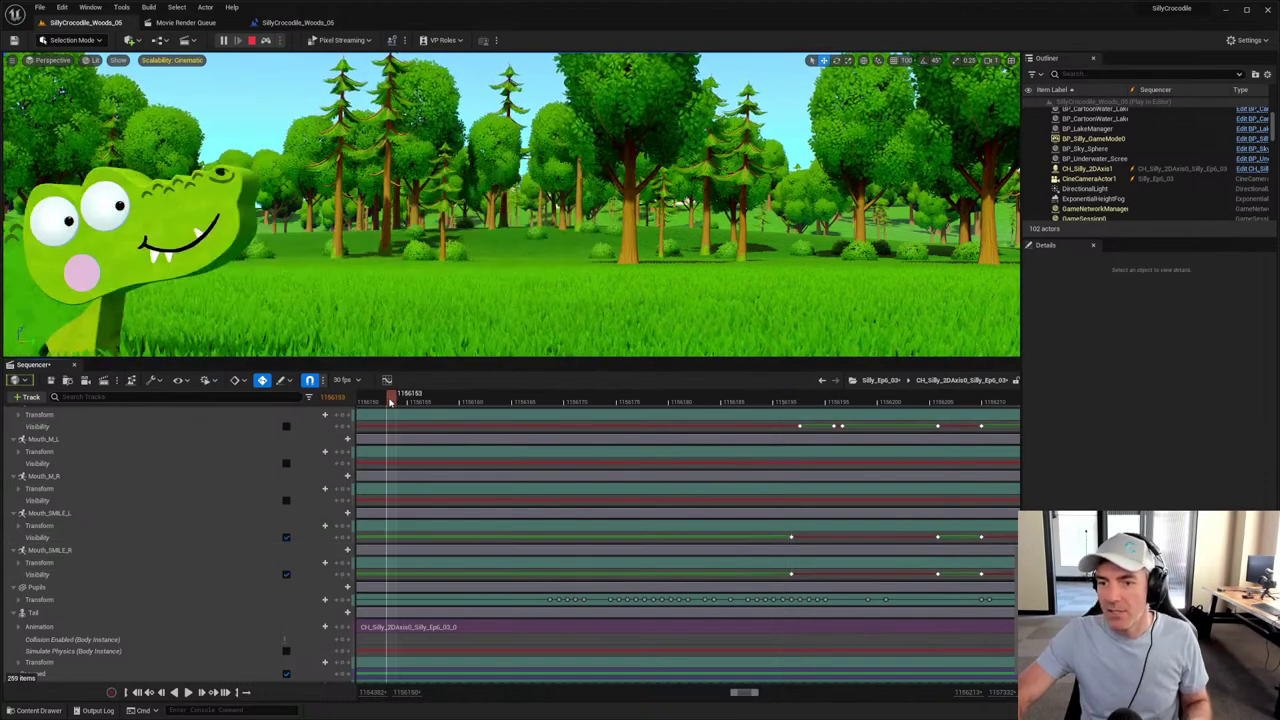
key("space")
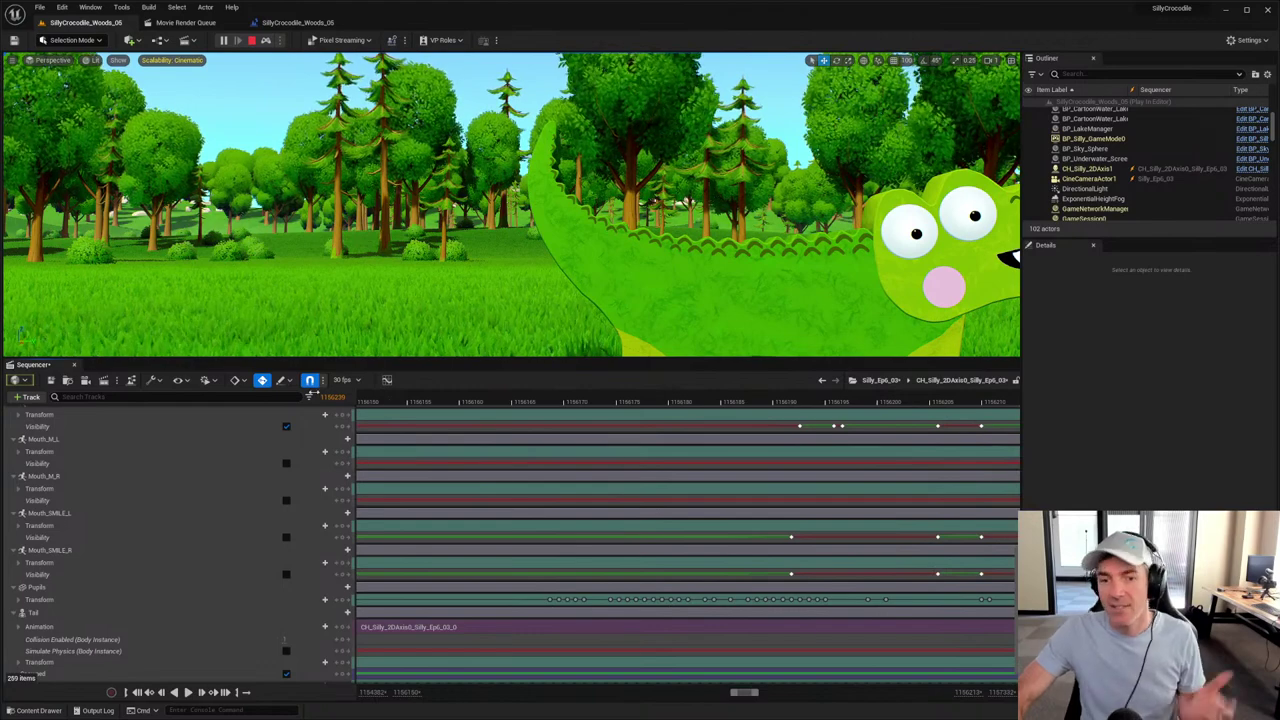
left_click(51, 381)
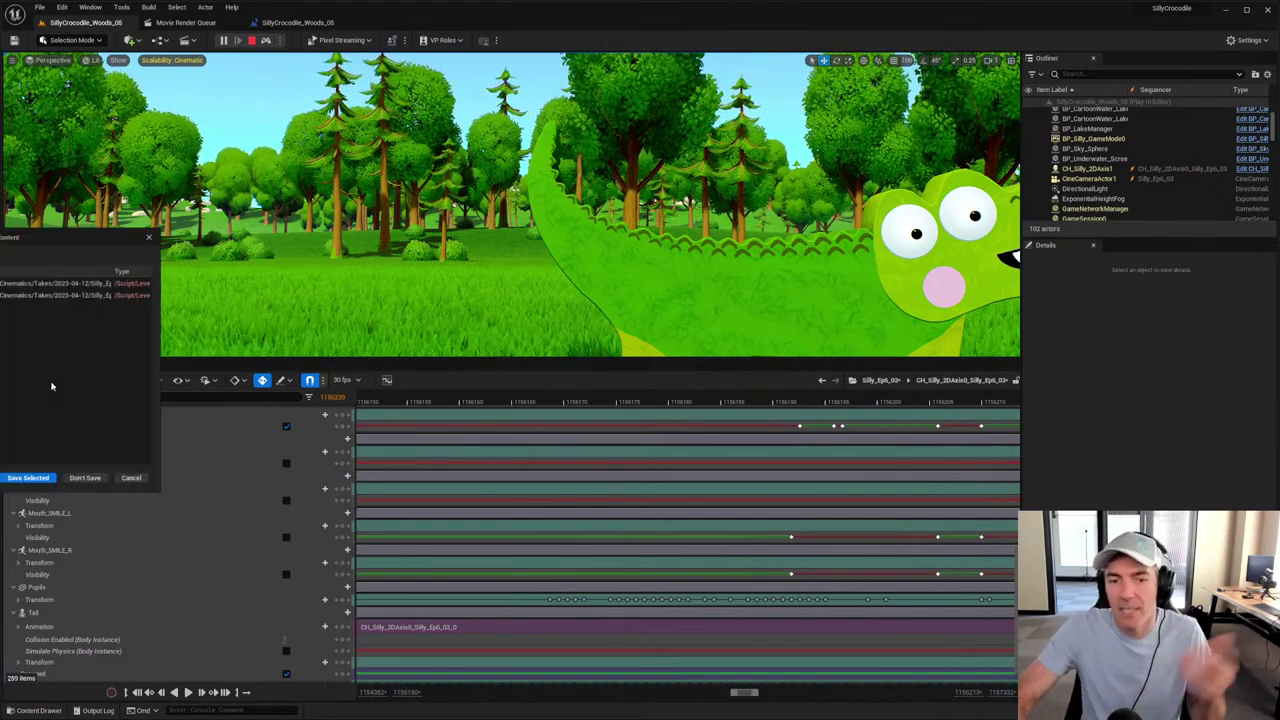
Step: Confirm saving the take sequences and return to the parent Silly_Ep6_03 sequence
left_click(27, 480)
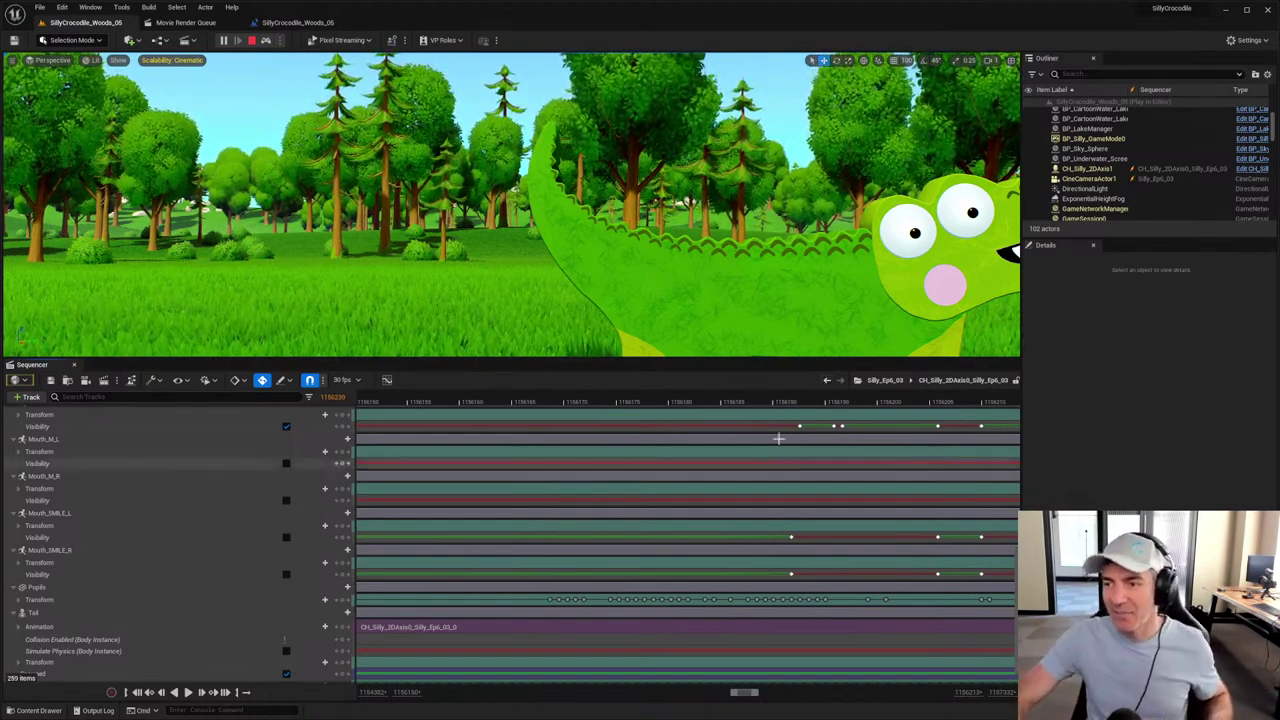
left_click(826, 384)
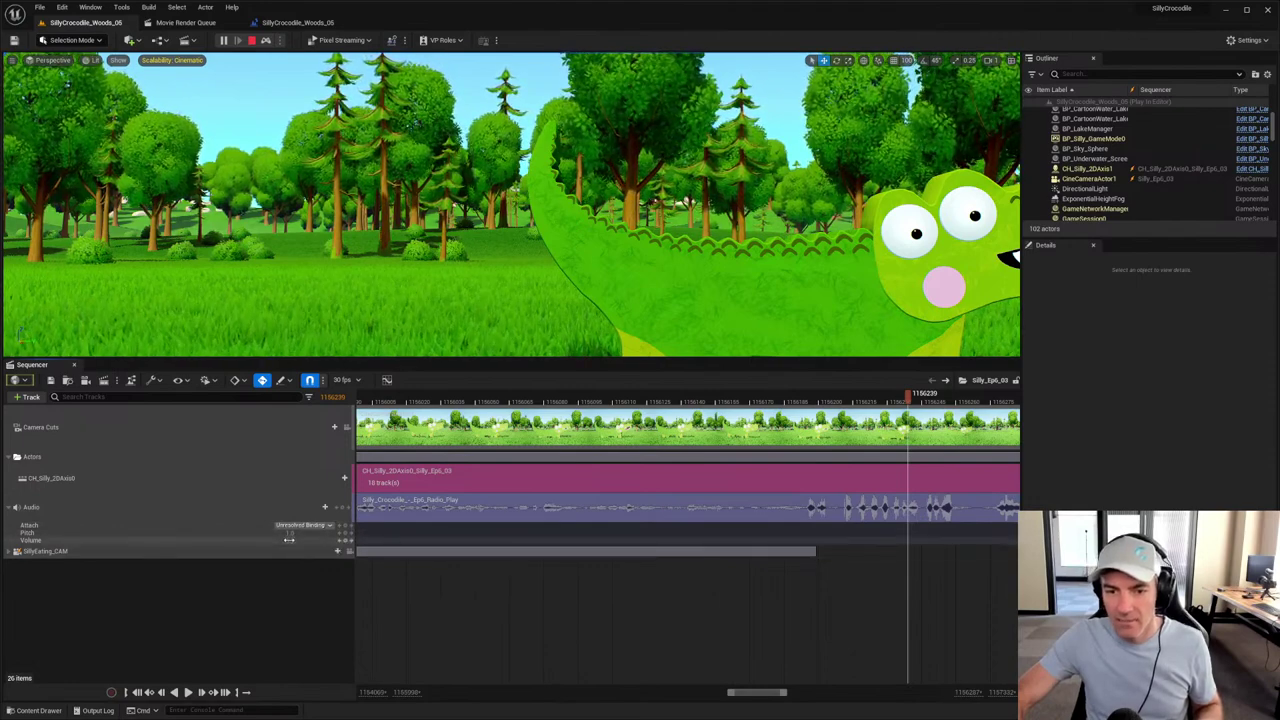
Step: Replay the shot from earlier frames, leaving the audio Volume value unchanged
left_click(289, 538)
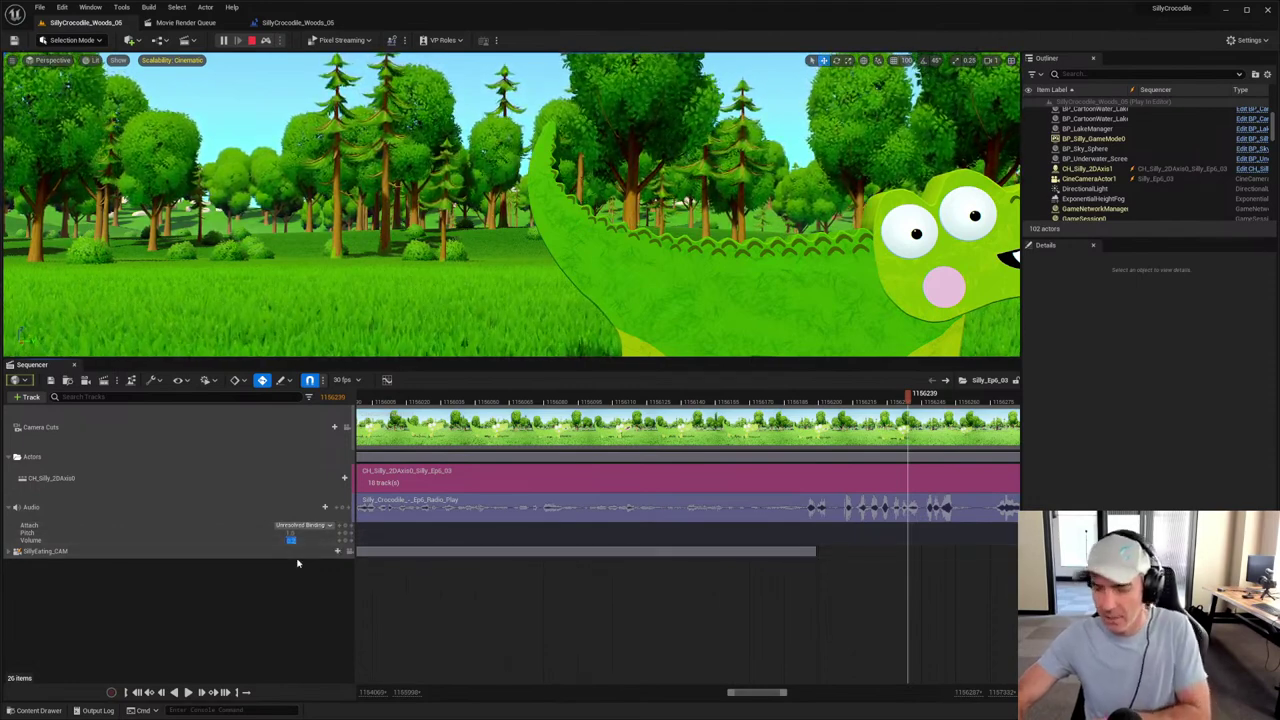
left_click(833, 400)
left_click(712, 400)
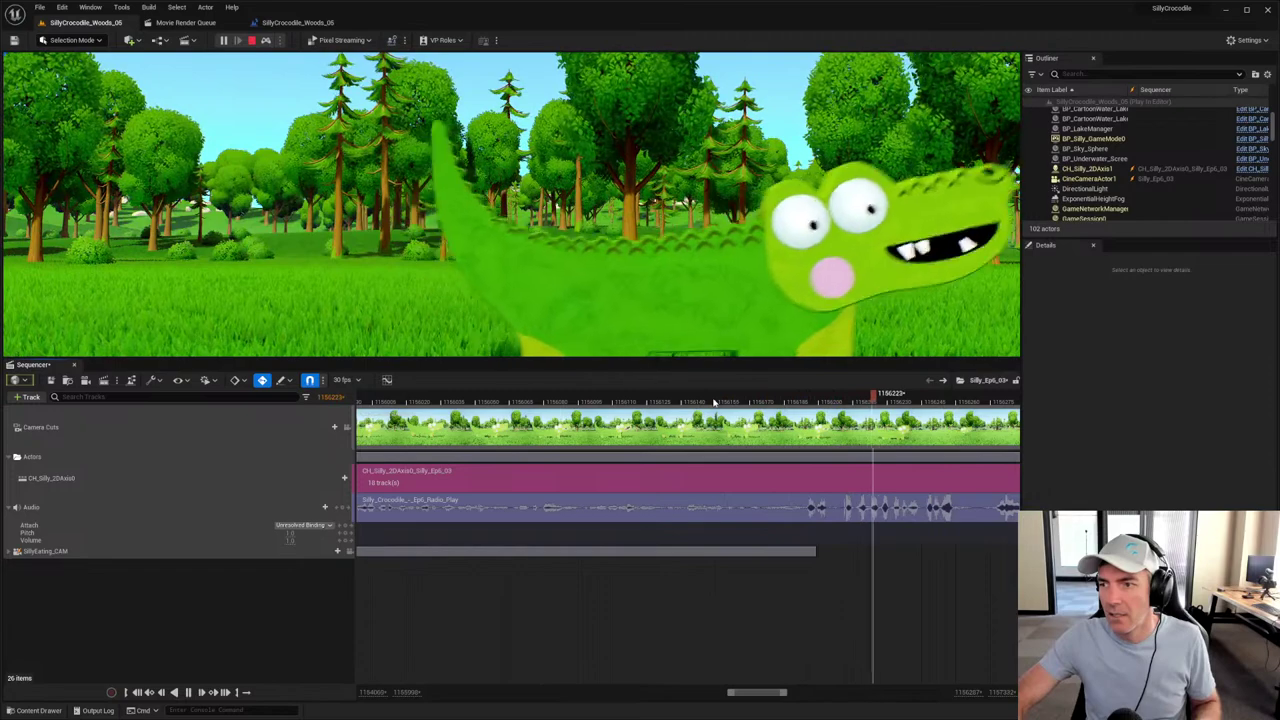
left_click(701, 400)
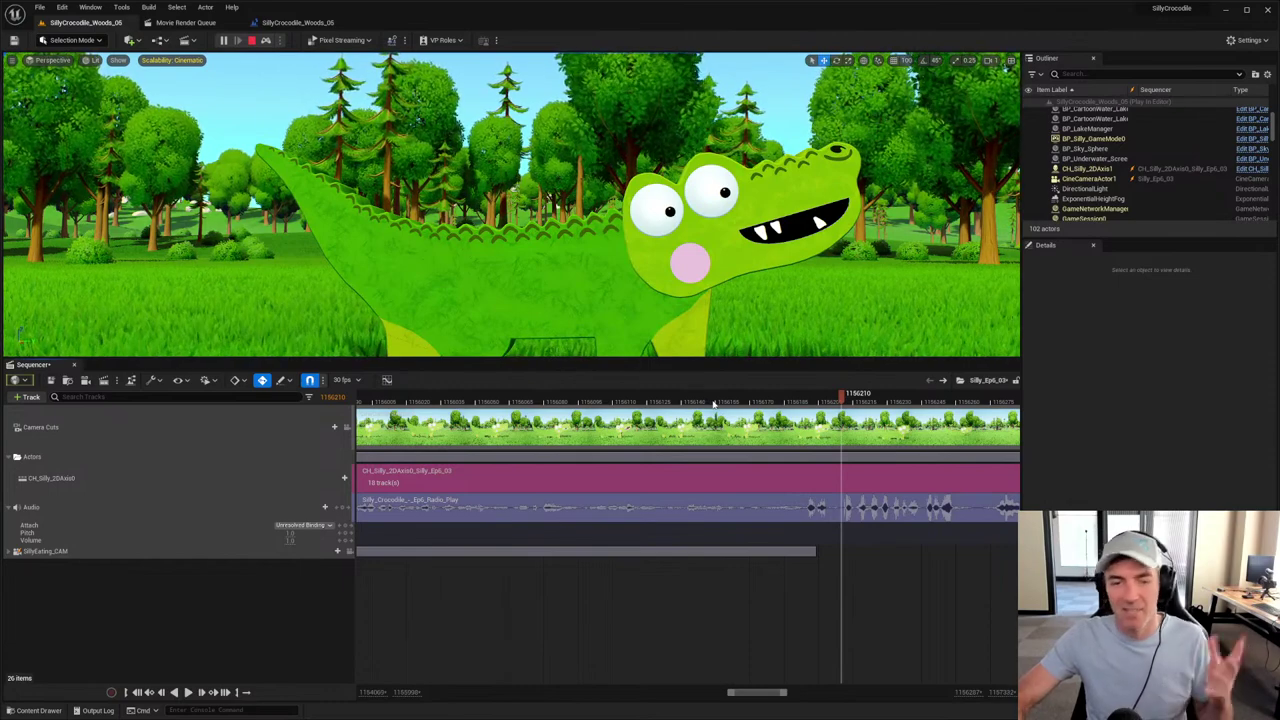
left_click(290, 539)
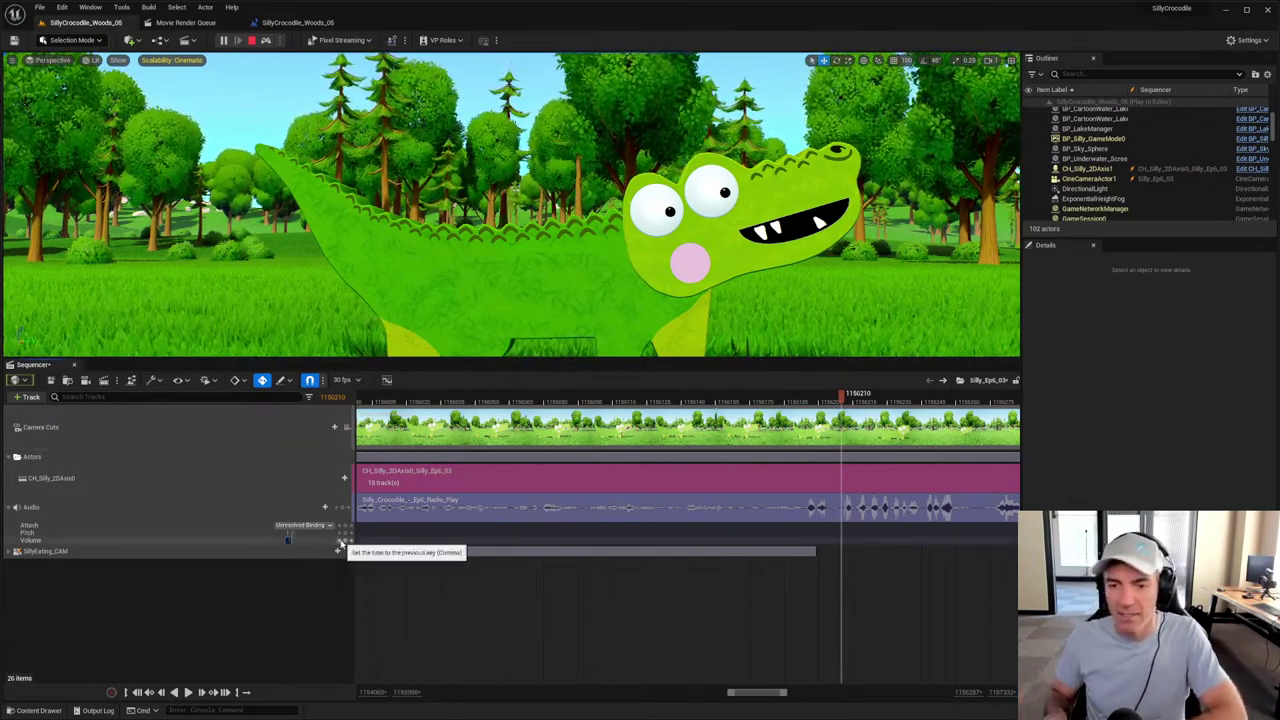
key("Return")
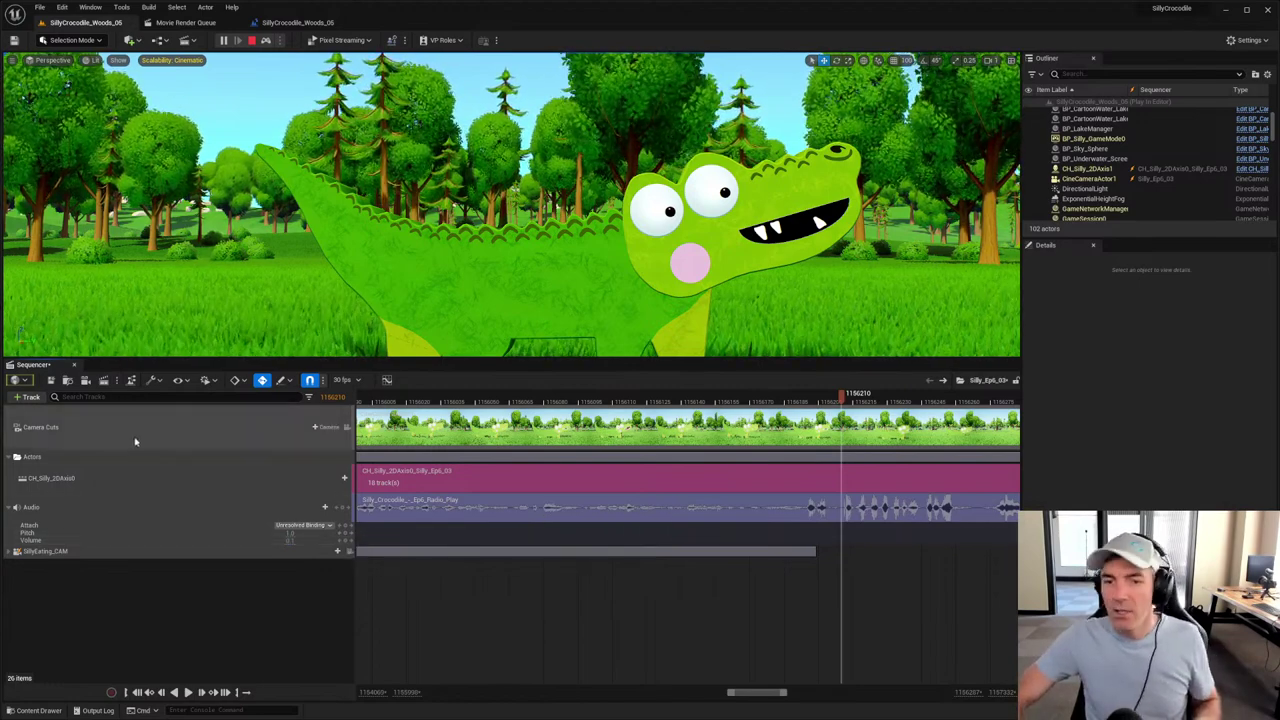
Step: Save the Silly_Ep6_03 sequence and lock the viewport to the SillyEating_CAM camera
left_click(52, 381)
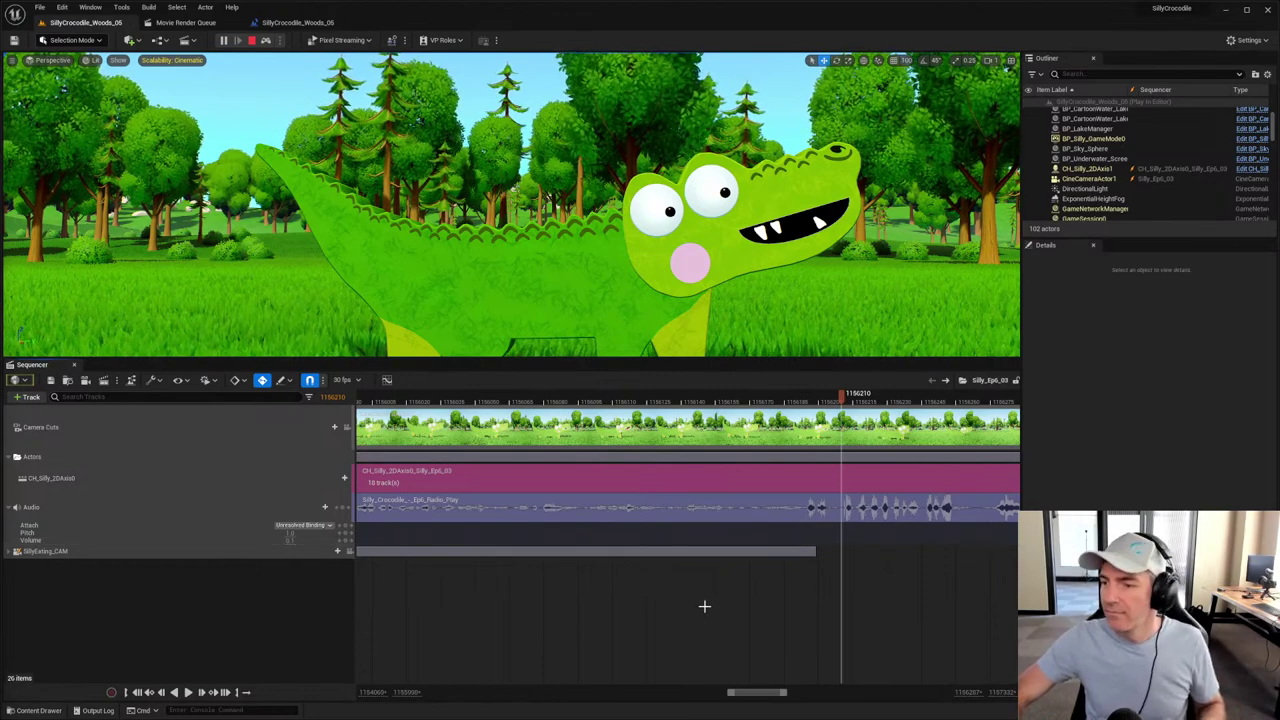
right_click_drag(851, 560, 780, 576)
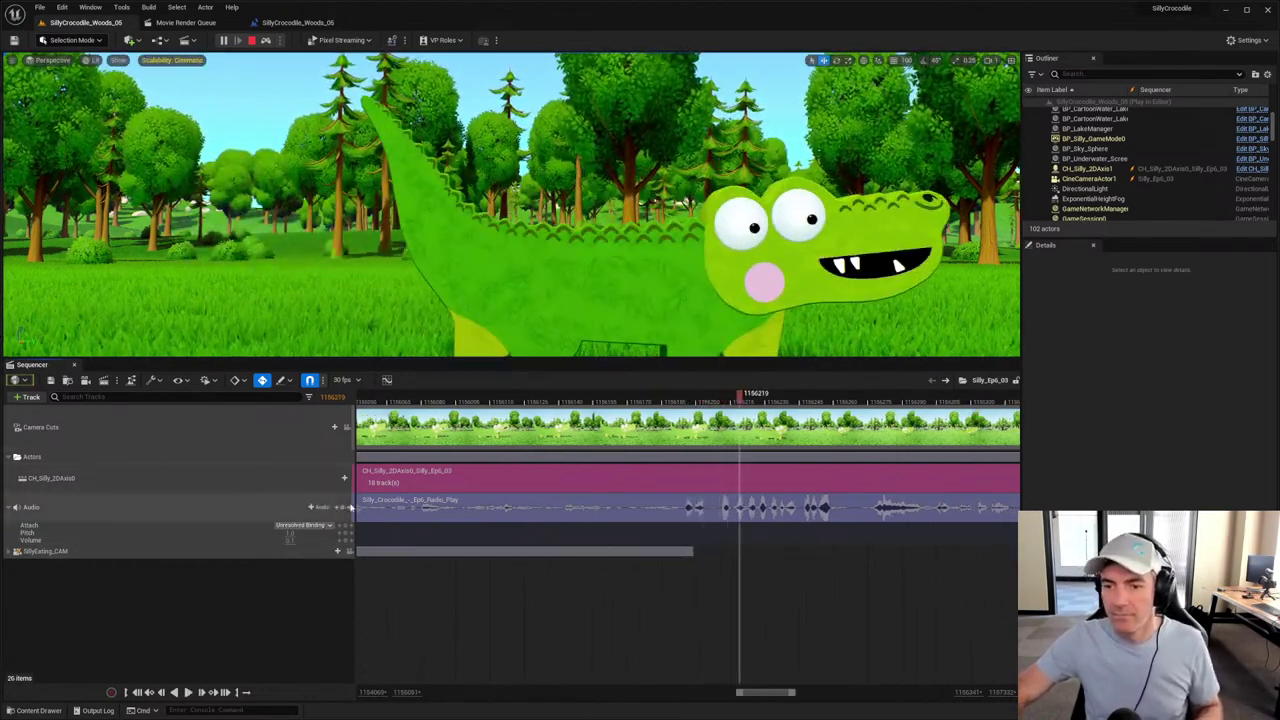
left_click(349, 551)
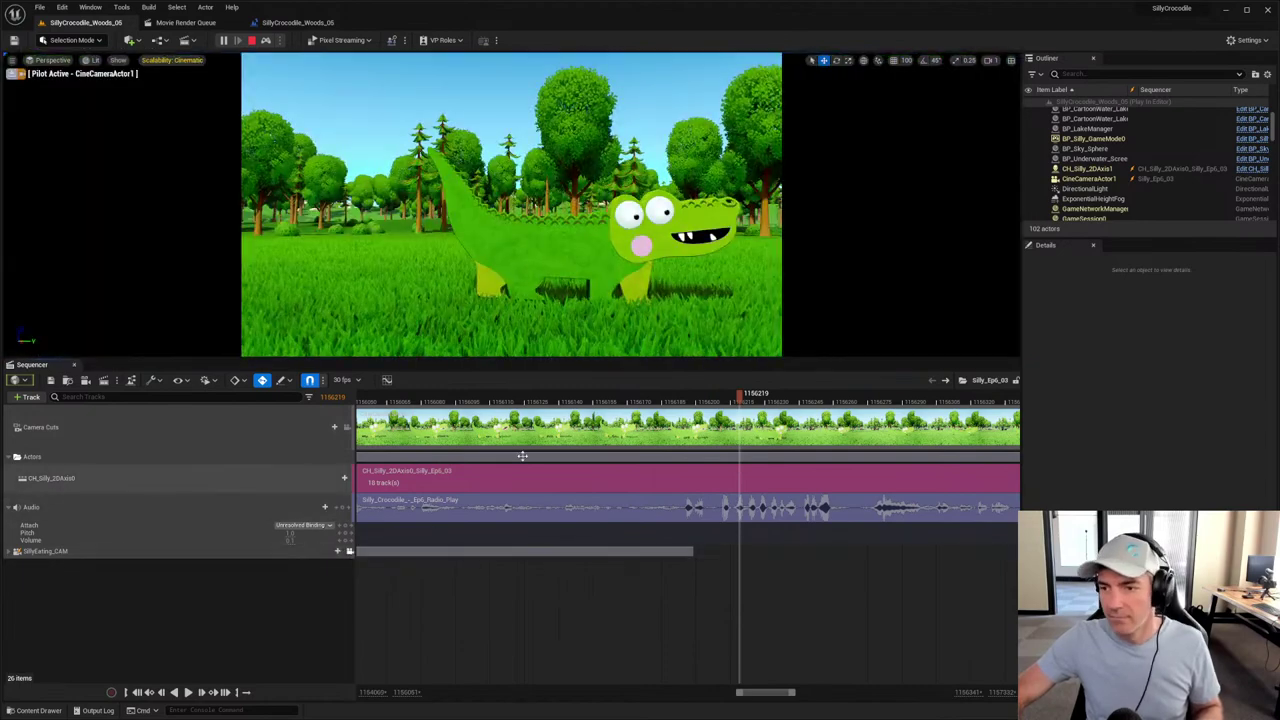
Step: Expand SillyEating_CAM to reveal its Transform track, replaying the shot around it
left_click(555, 400)
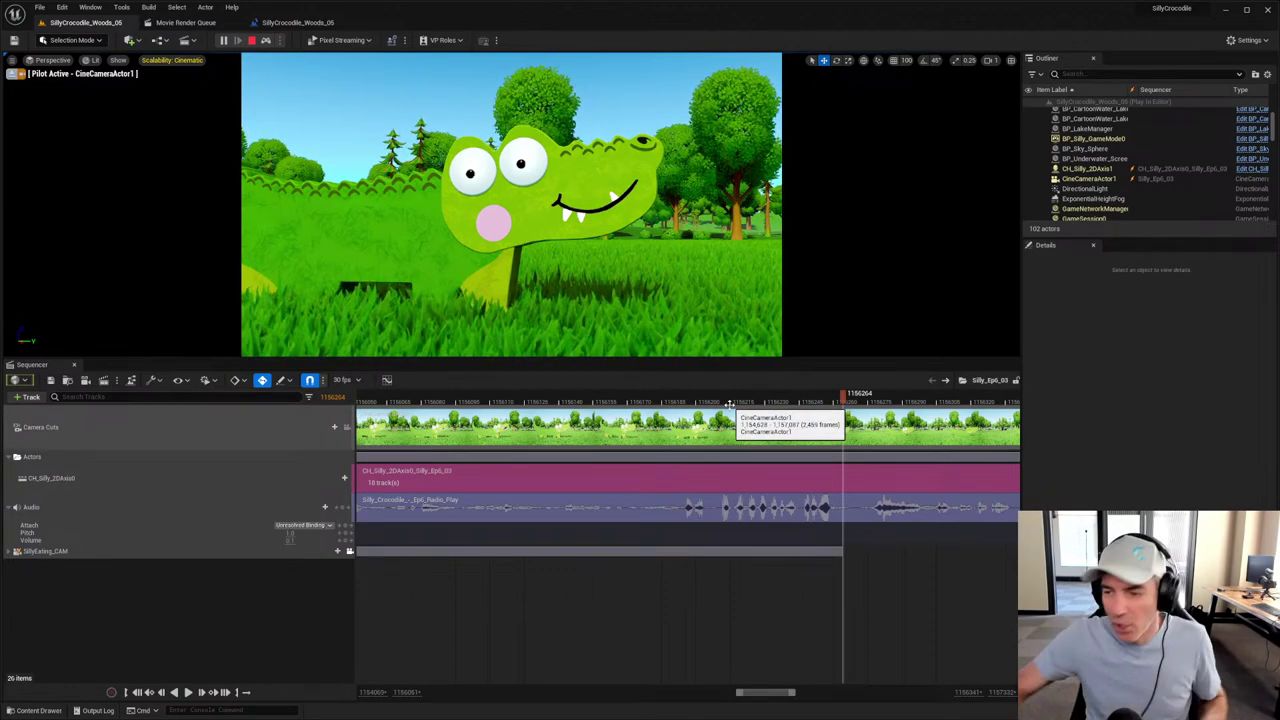
left_click(756, 397)
key("space")
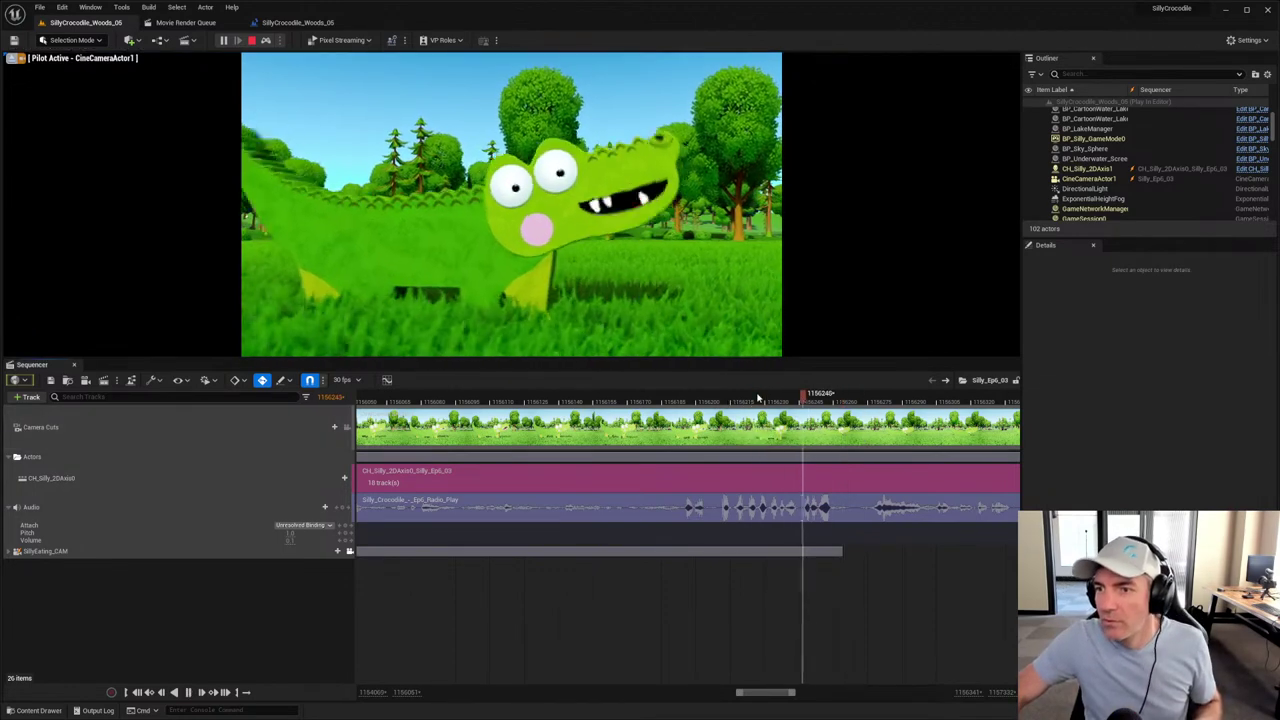
key("space")
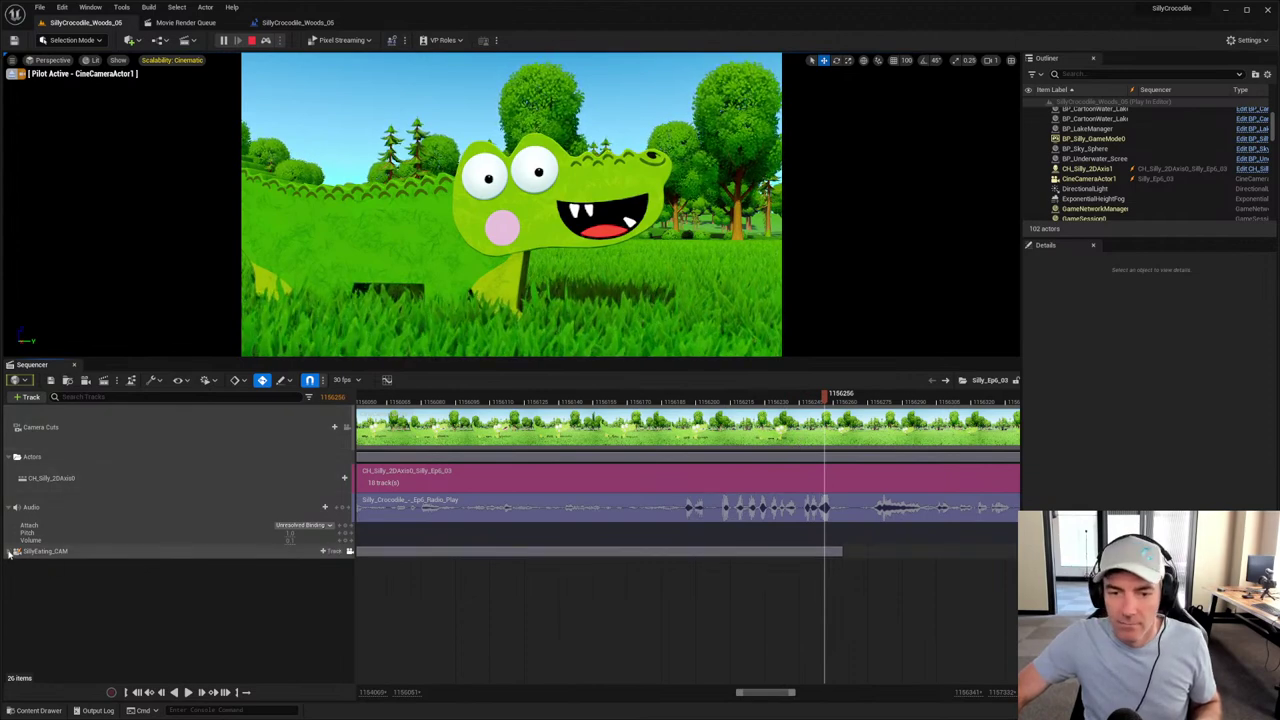
left_click(13, 552)
left_click(842, 623)
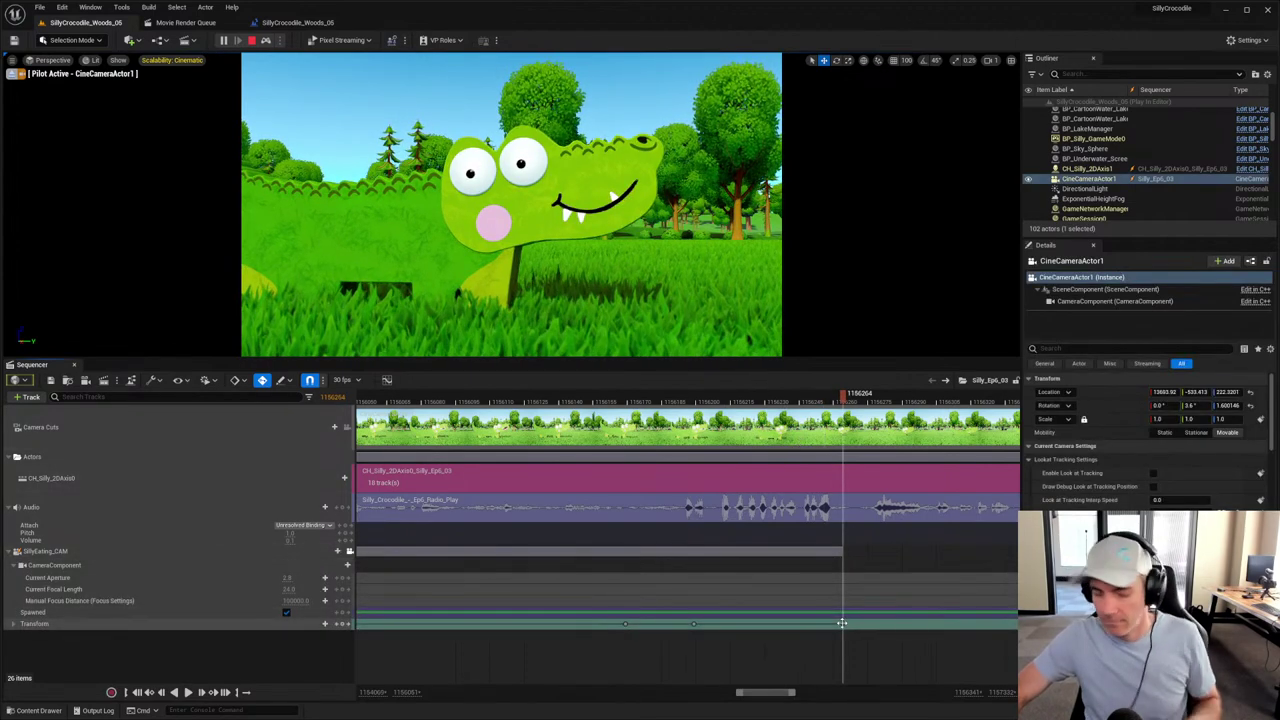
left_click(829, 586)
left_click(669, 398)
key("space")
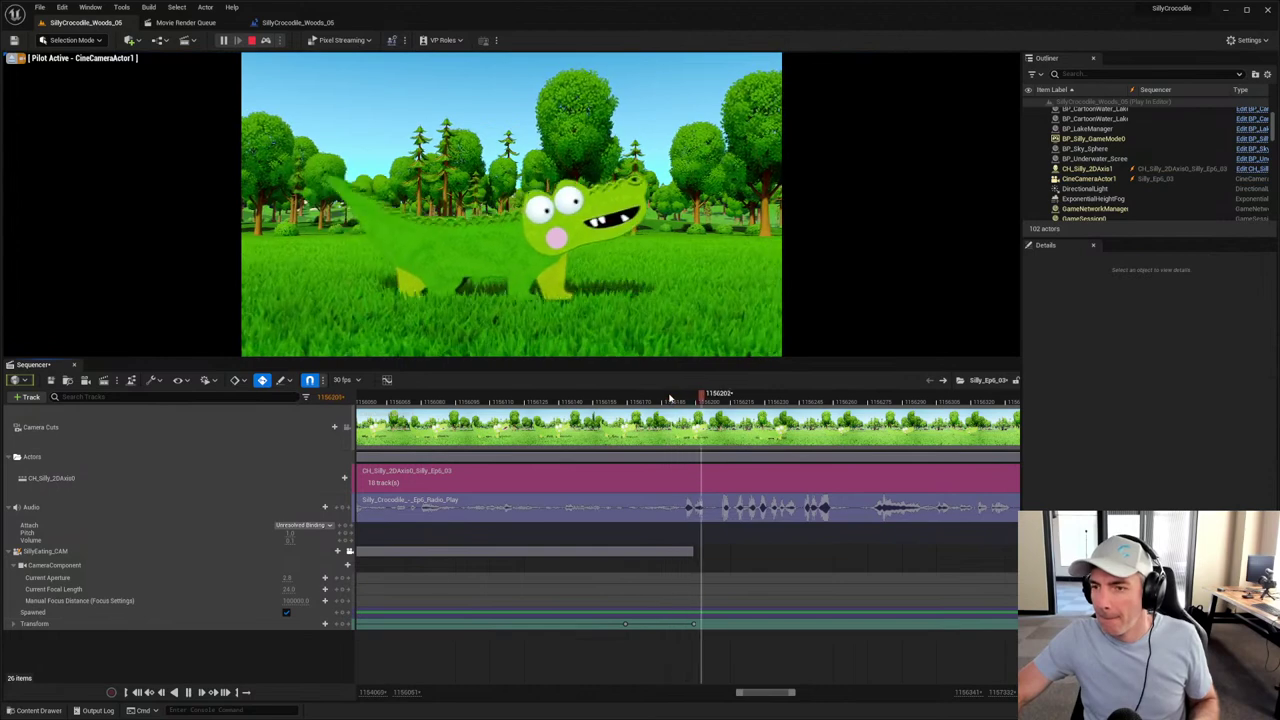
key("space")
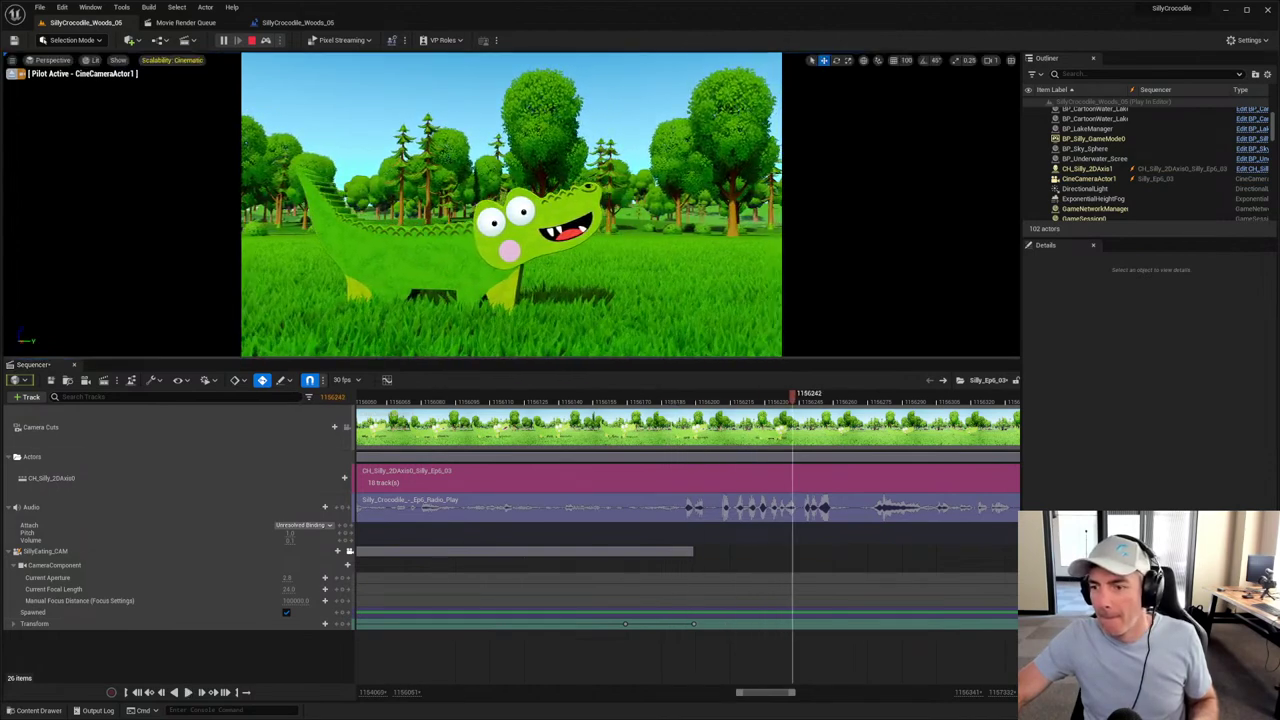
Step: Key the camera's Transform at the playhead and play back the push-in
left_click(792, 625)
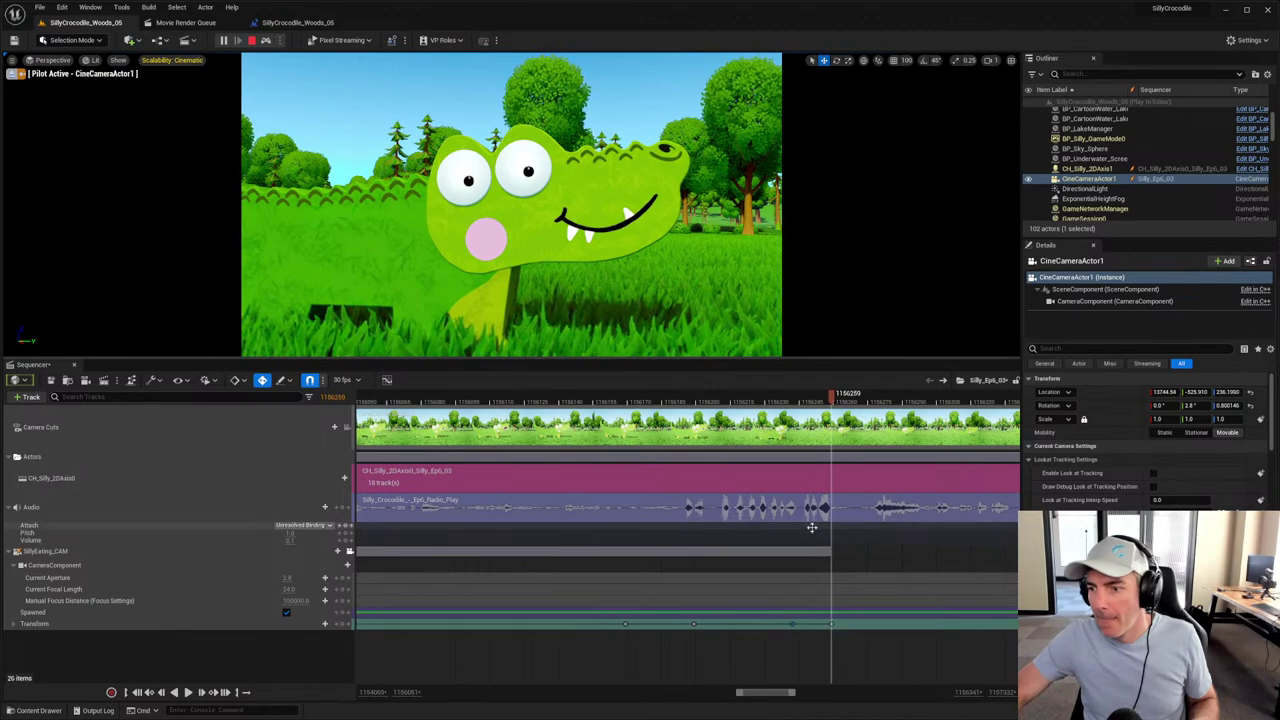
left_click(649, 400)
key("space")
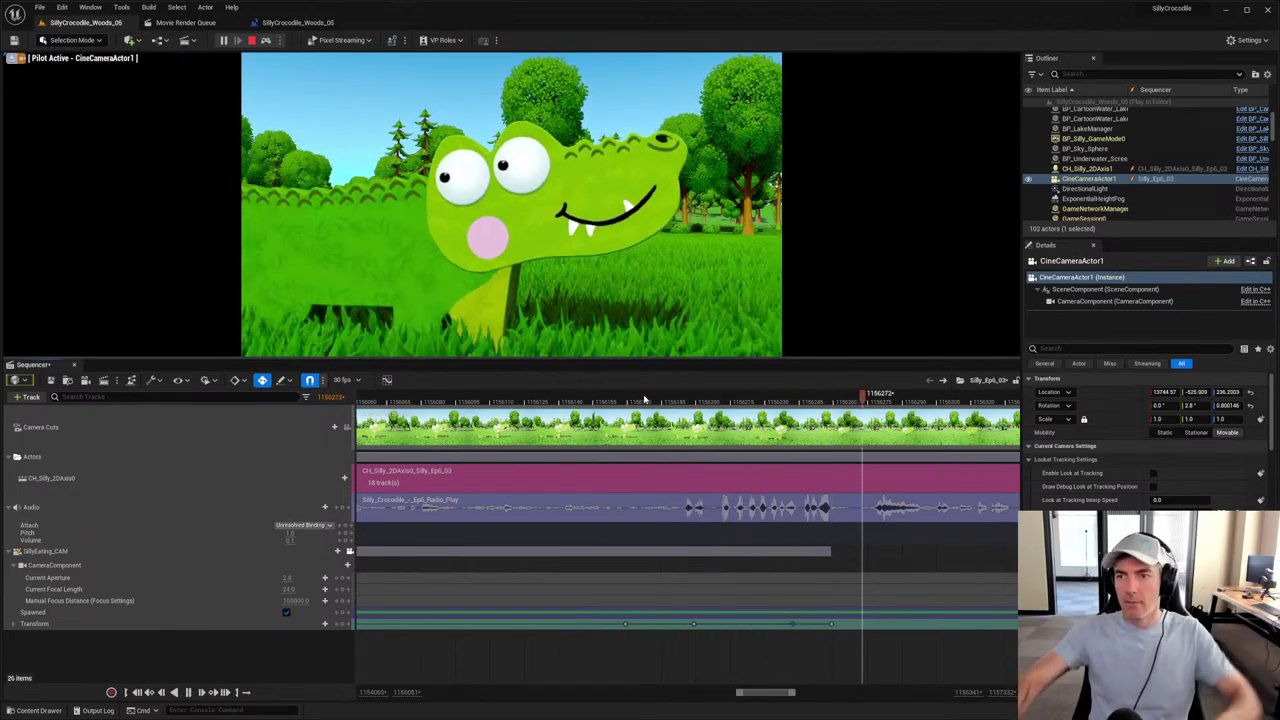
key("space")
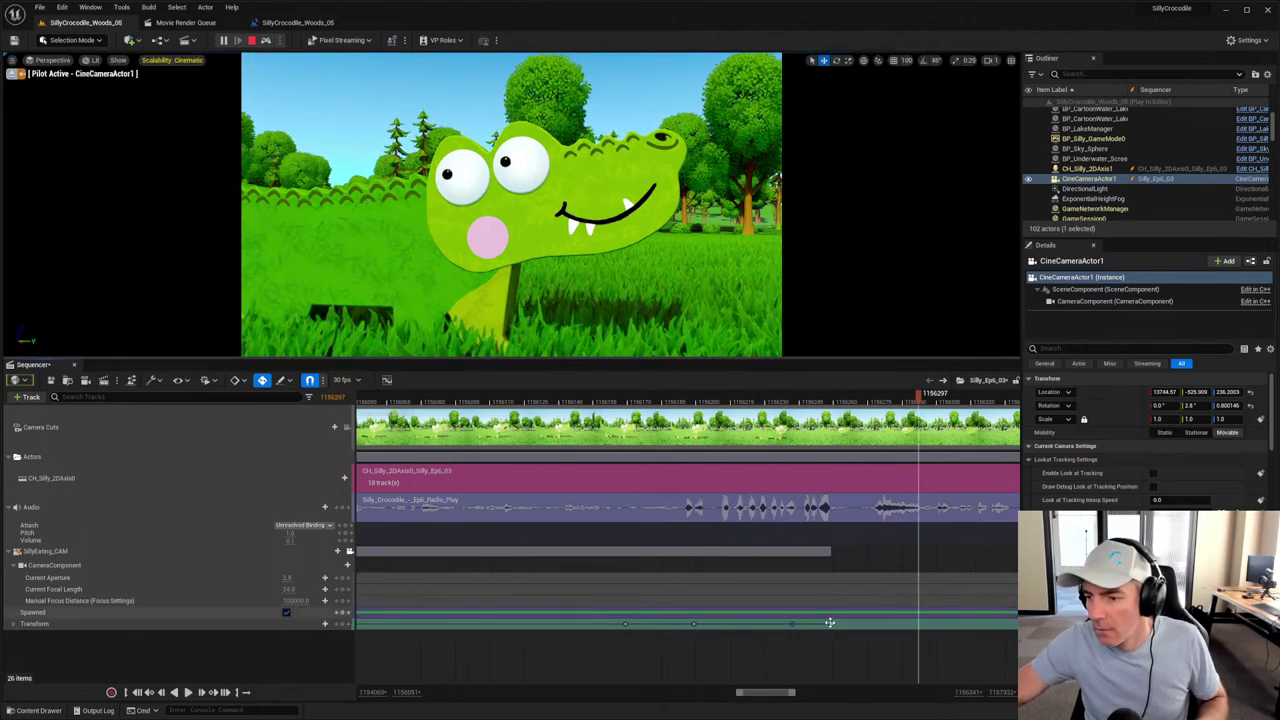
Step: Drag the final camera key slightly earlier and replay the push-in
left_click_drag(829, 622, 815, 622)
left_click(676, 398)
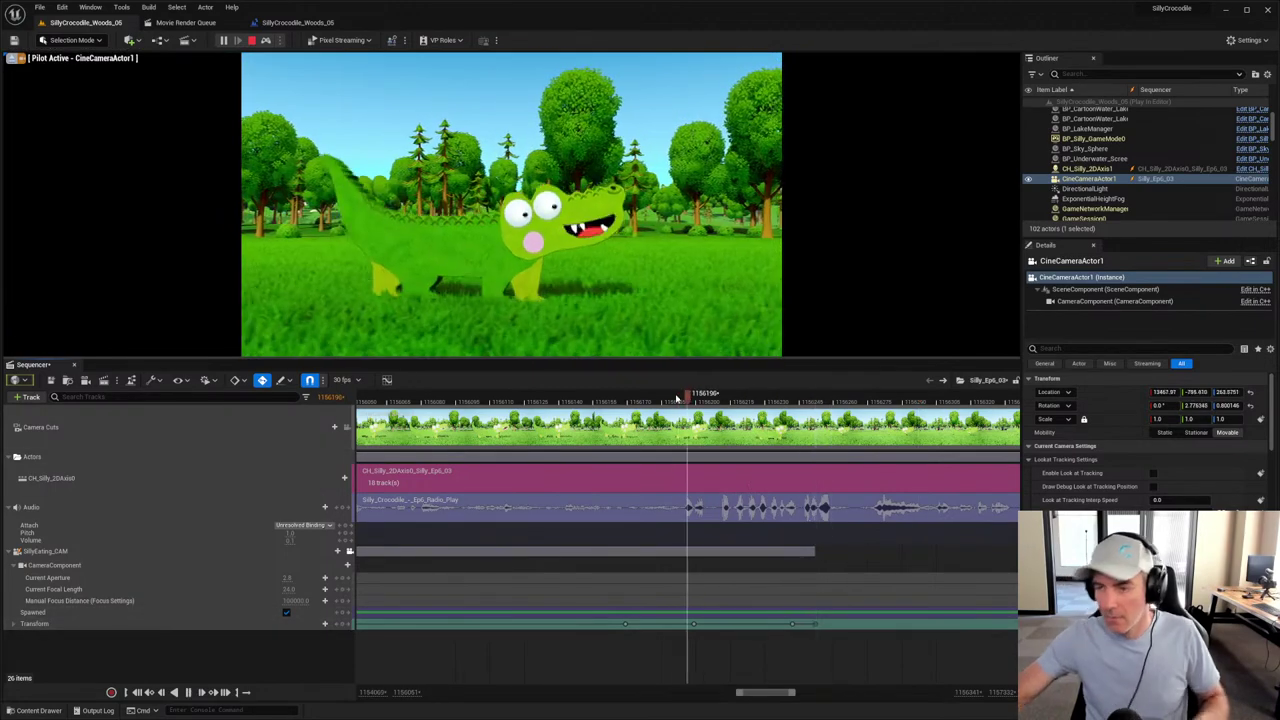
key("space")
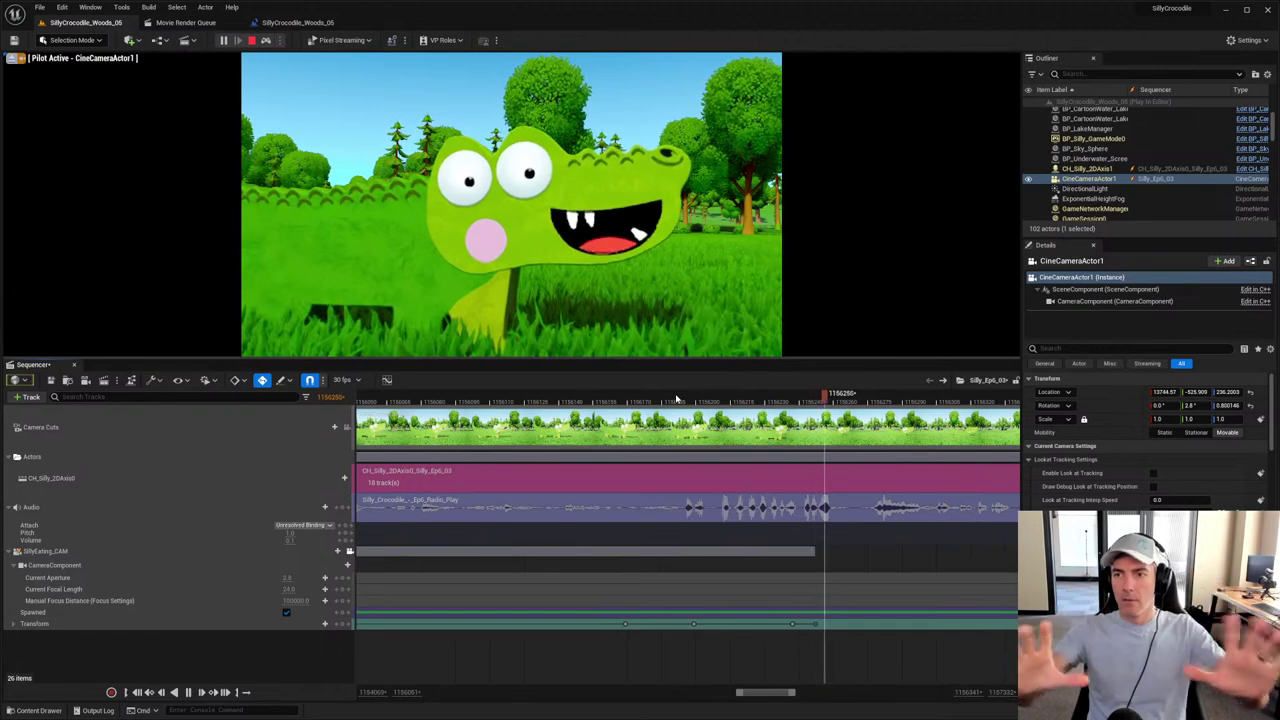
key("space")
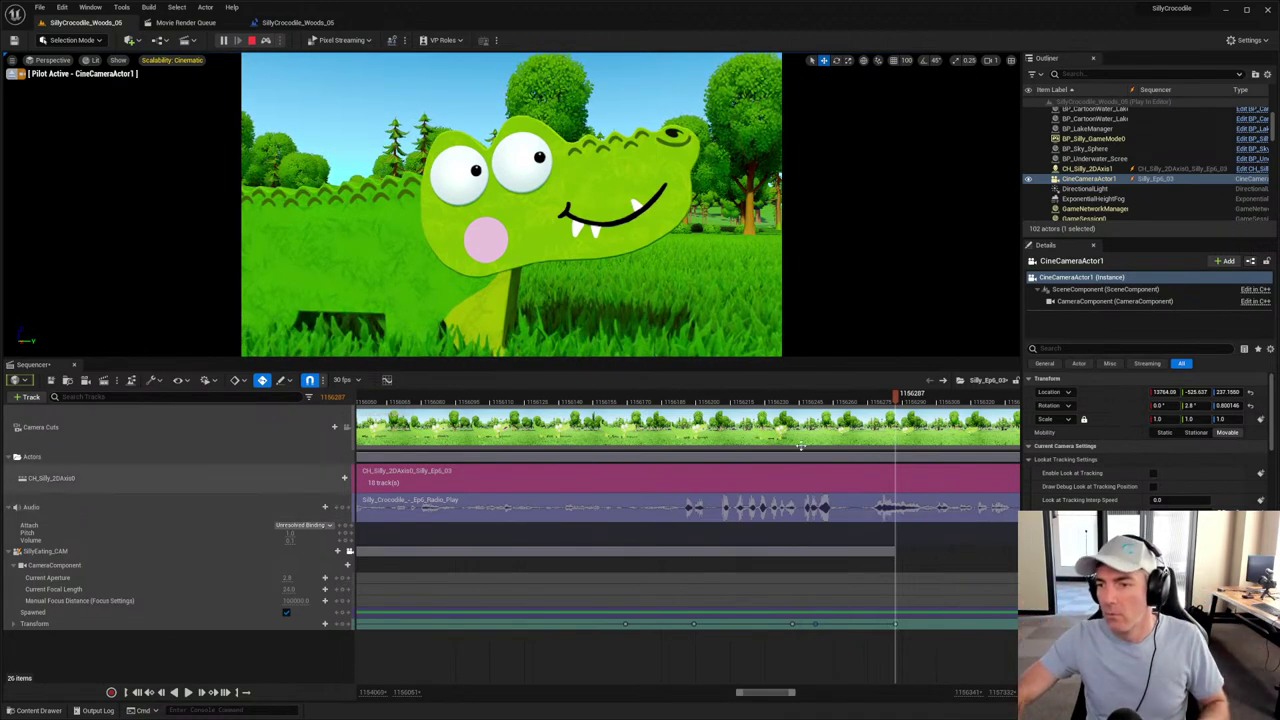
left_click(665, 400)
key("space")
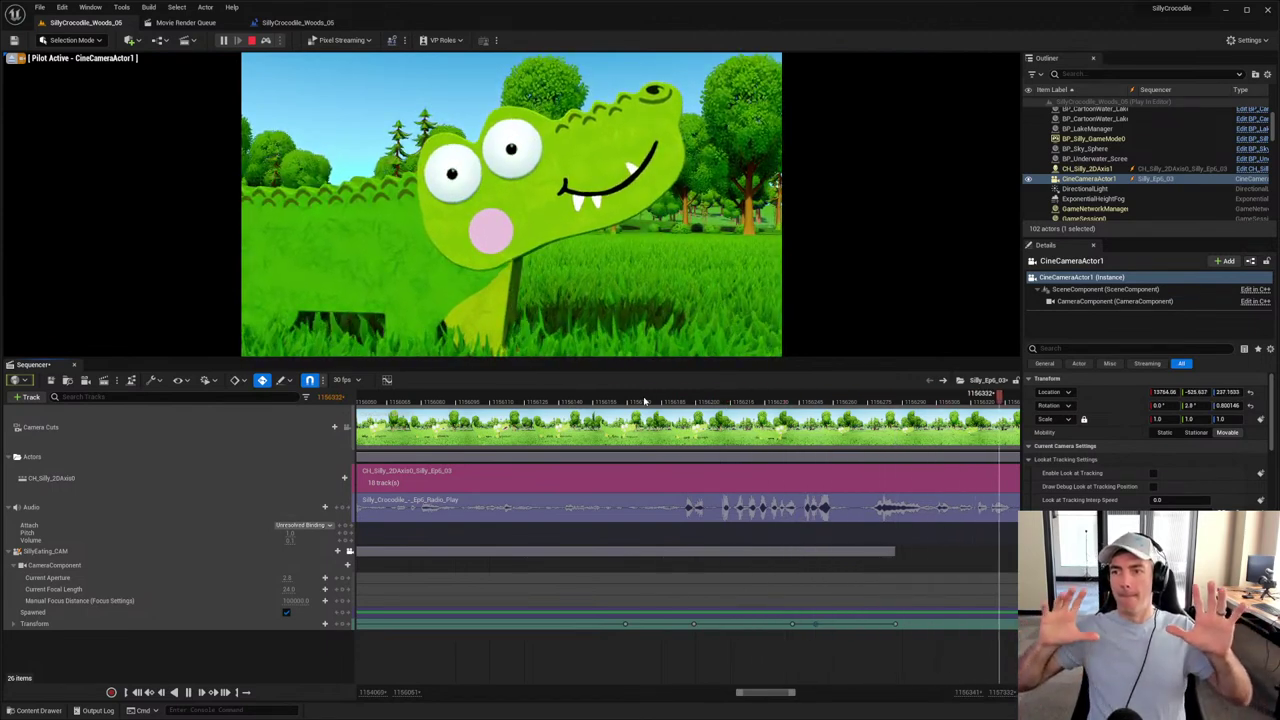
key("space")
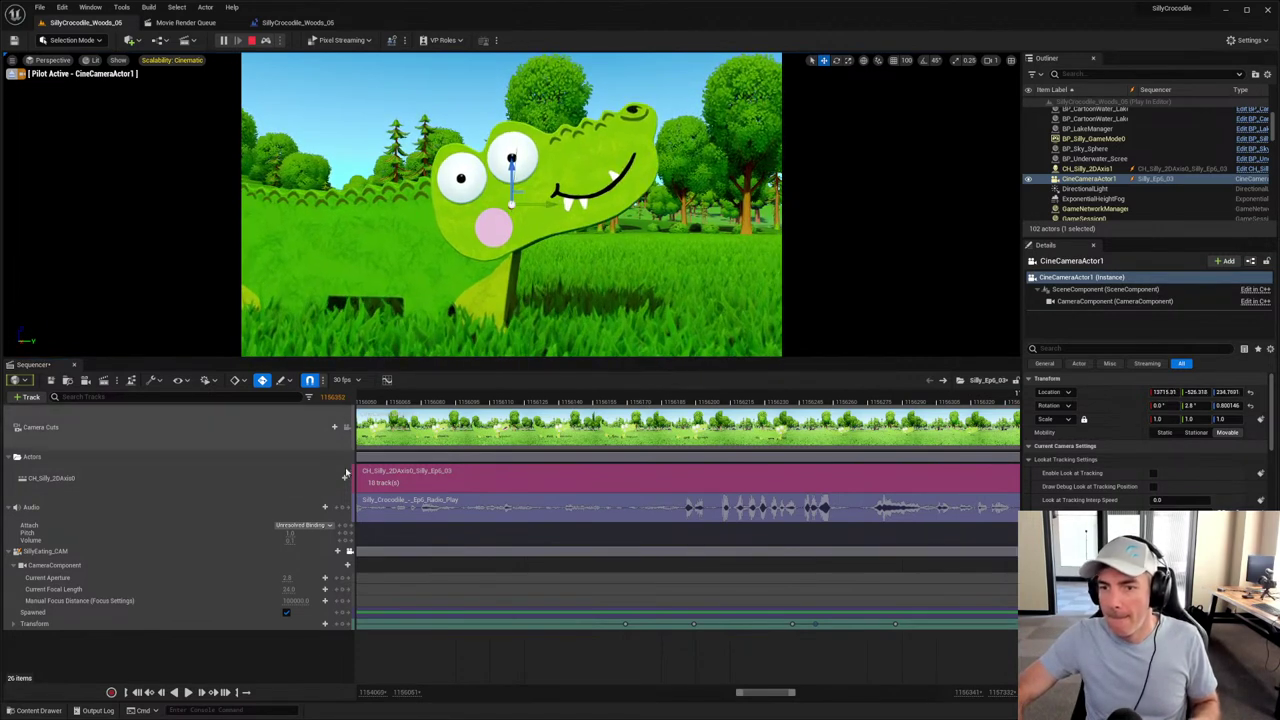
Step: Replay from an earlier frame, then drag the selected camera keys later in time
left_click(556, 399)
key("space")
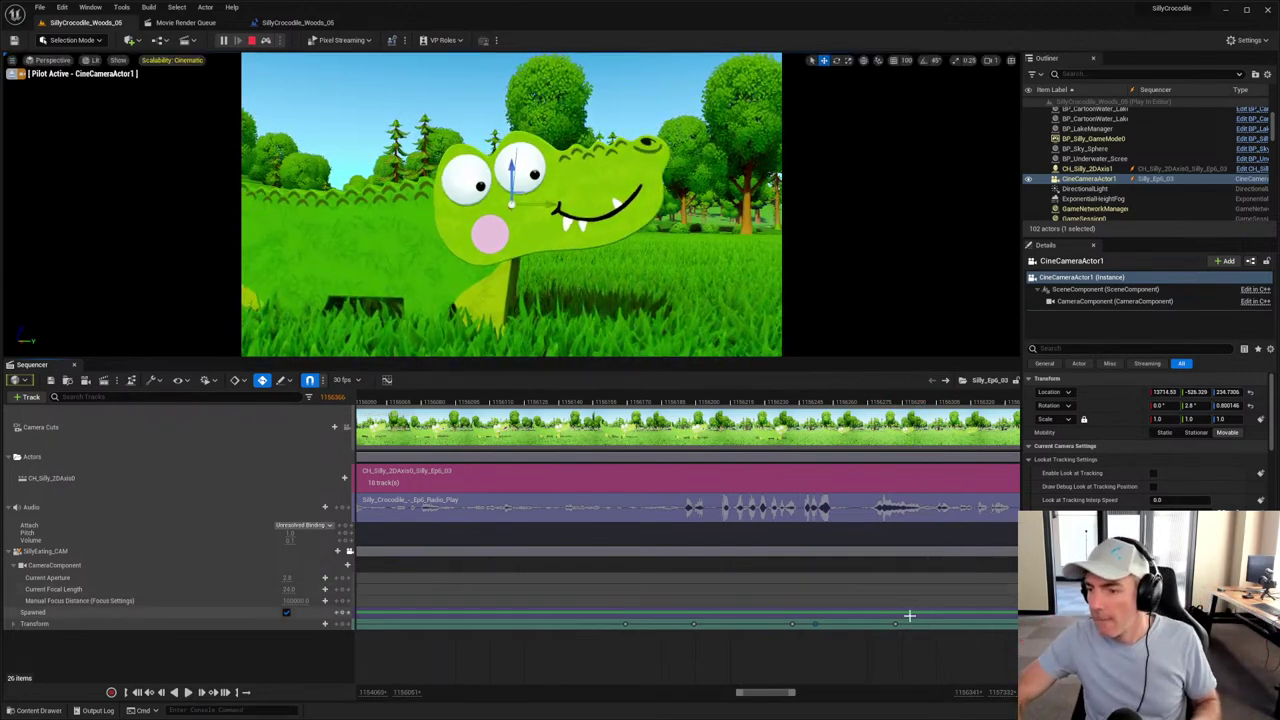
key("space")
left_click_drag(876, 623, 731, 622)
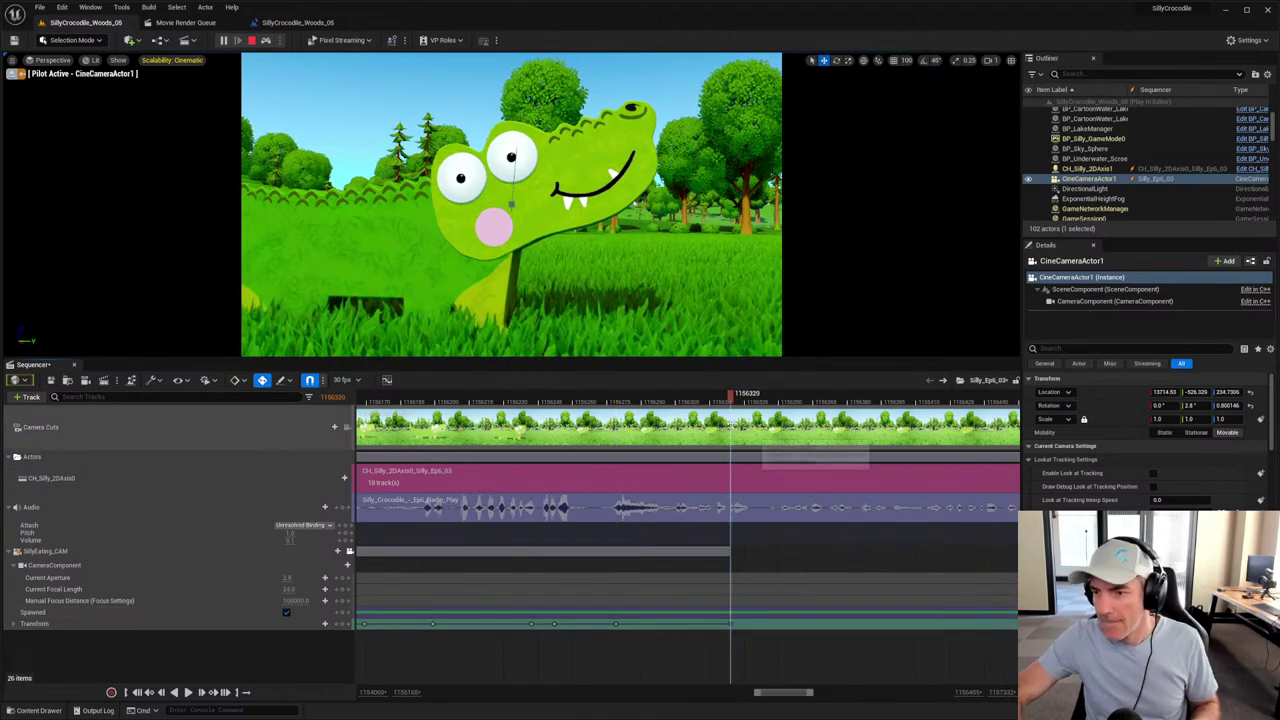
Step: Play the retimed camera move several times from earlier frames in the shot
key("space")
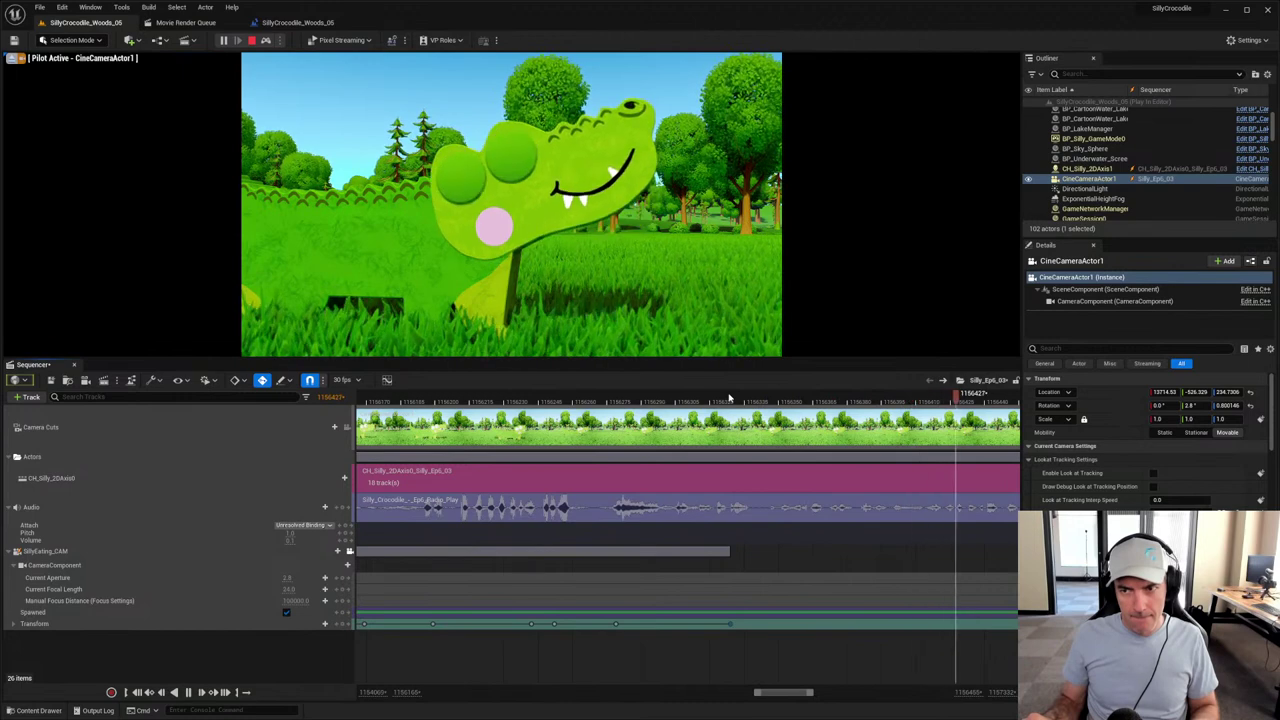
key("space")
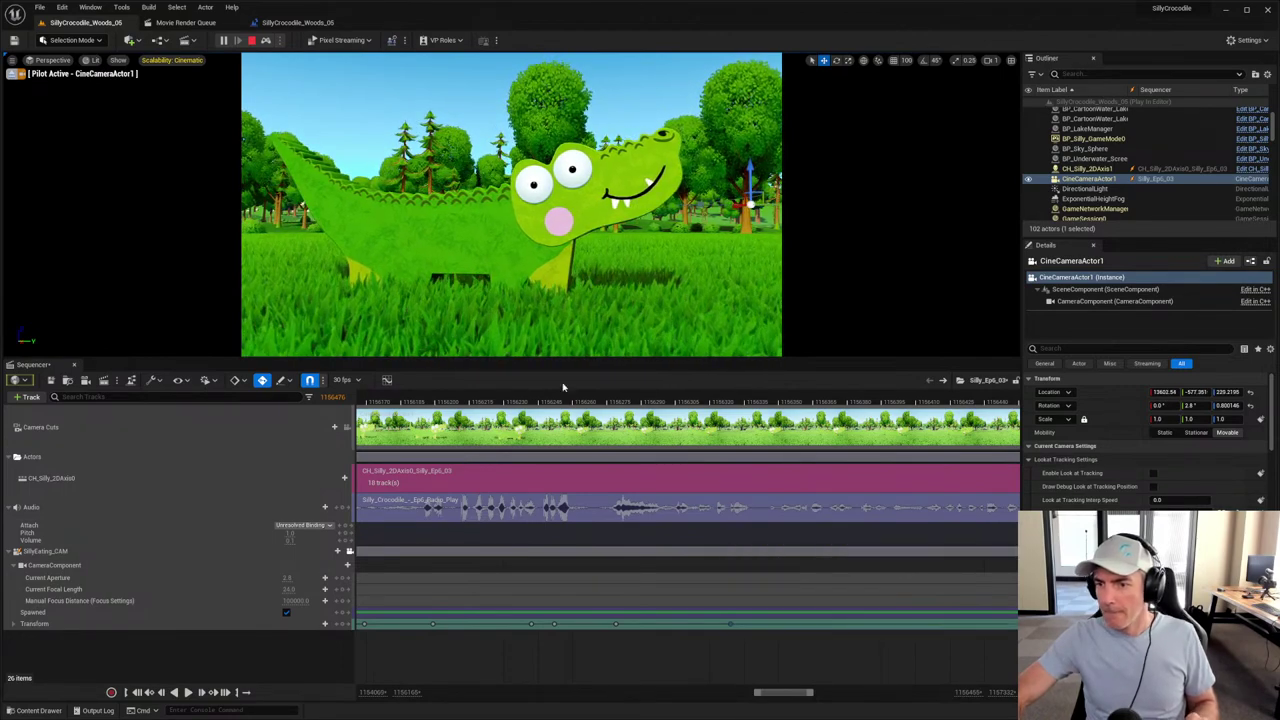
left_click(504, 401)
key("space")
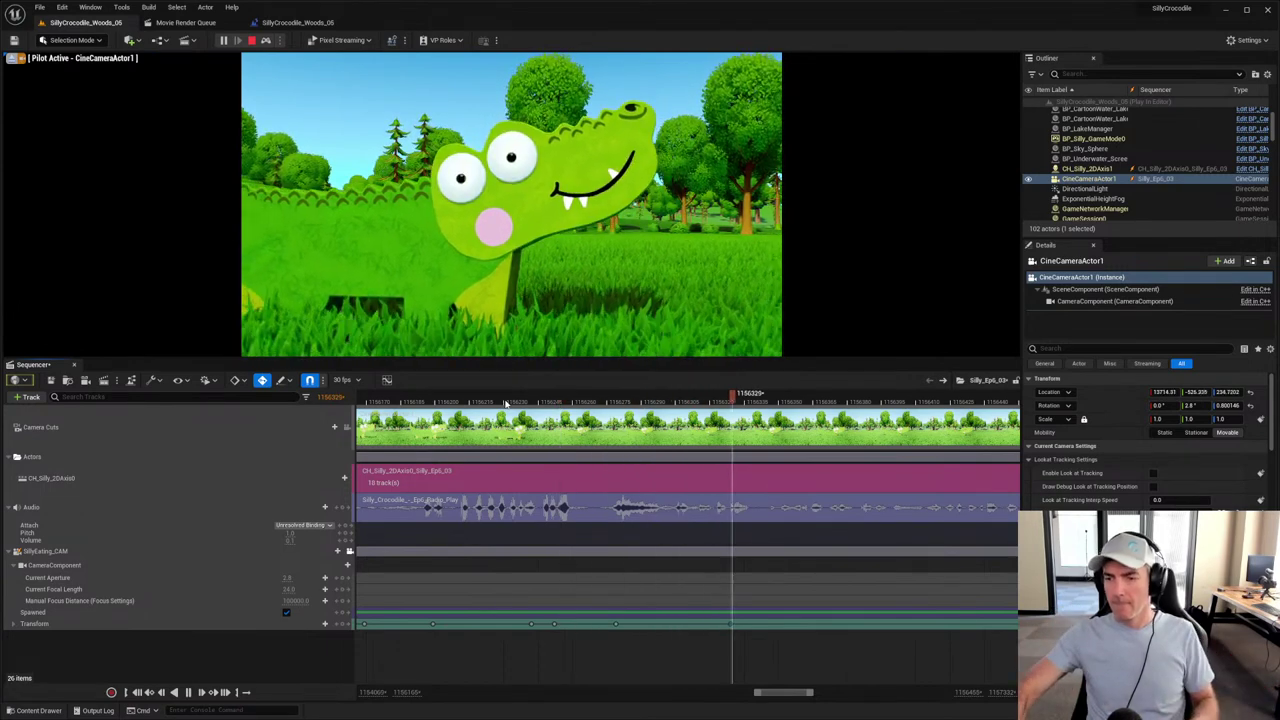
key("space")
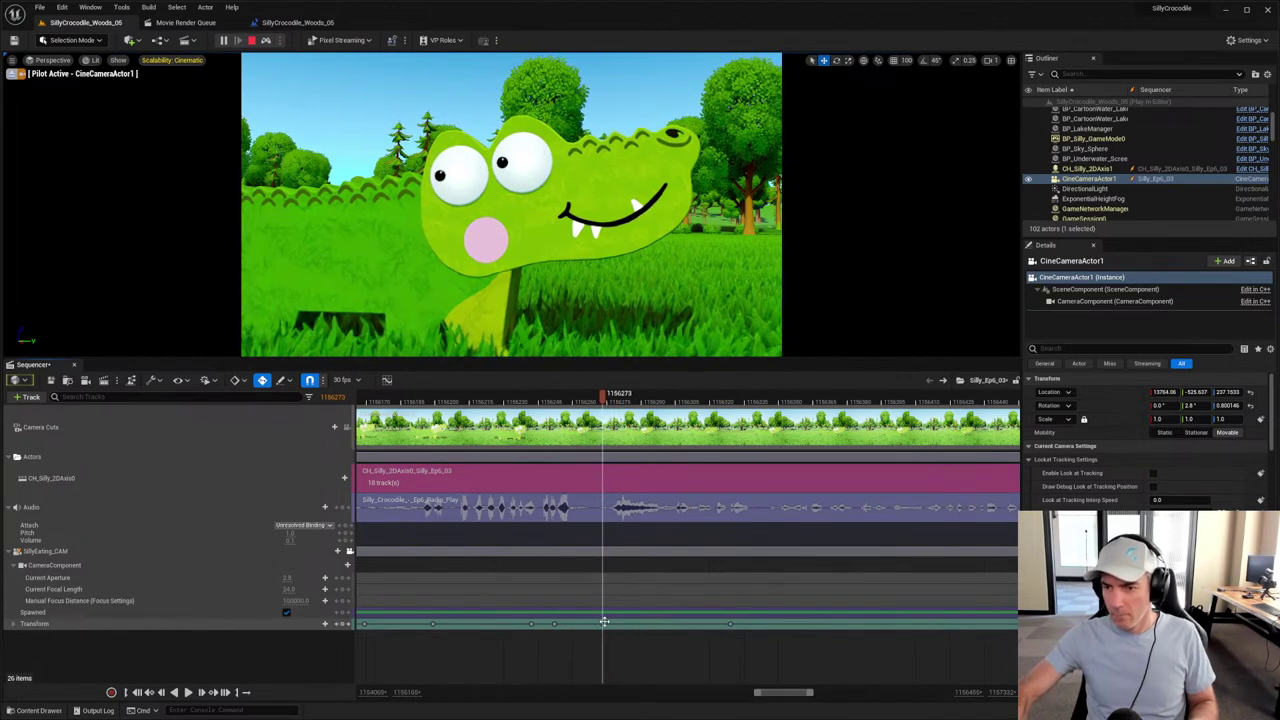
key("space")
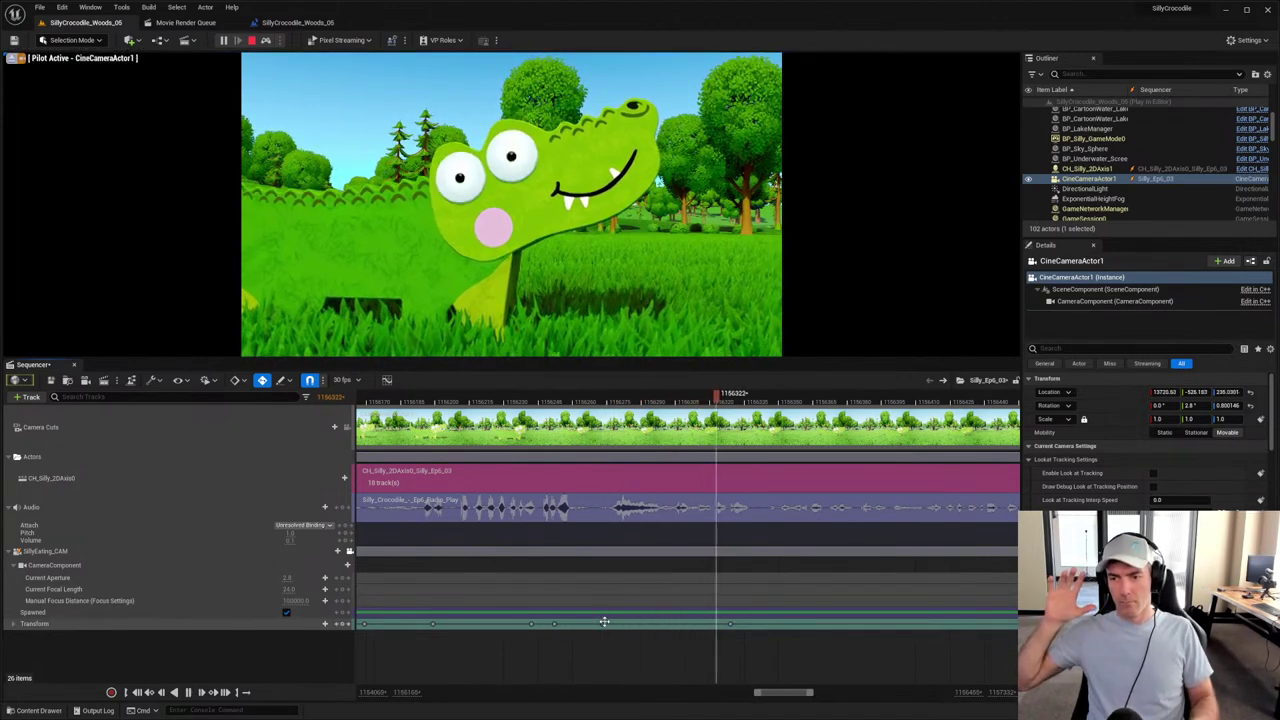
key("space")
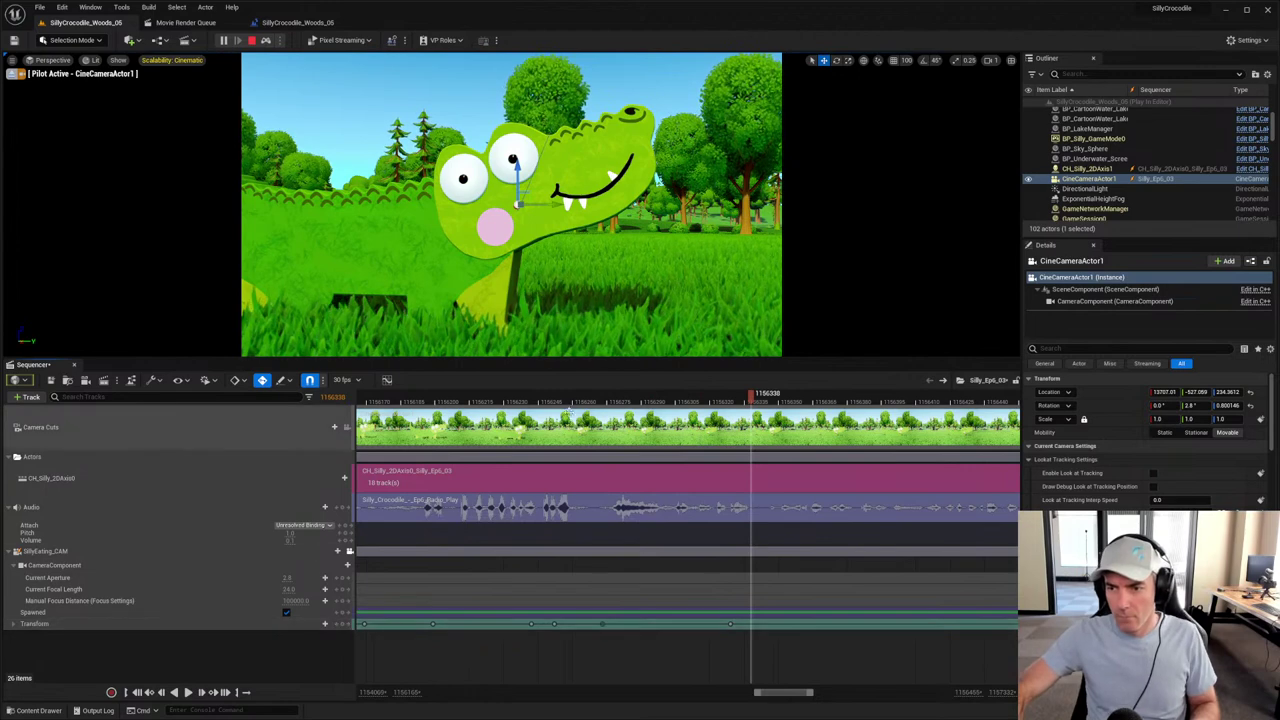
left_click(554, 400)
key("space")
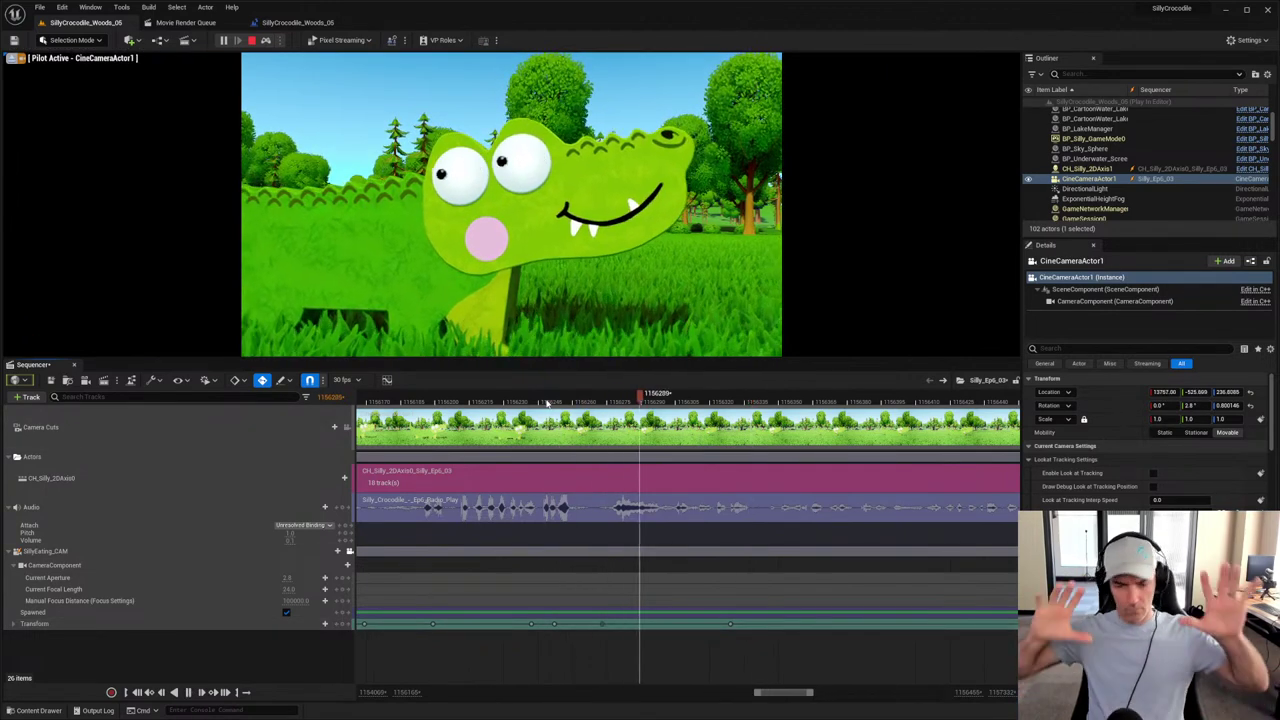
key("space")
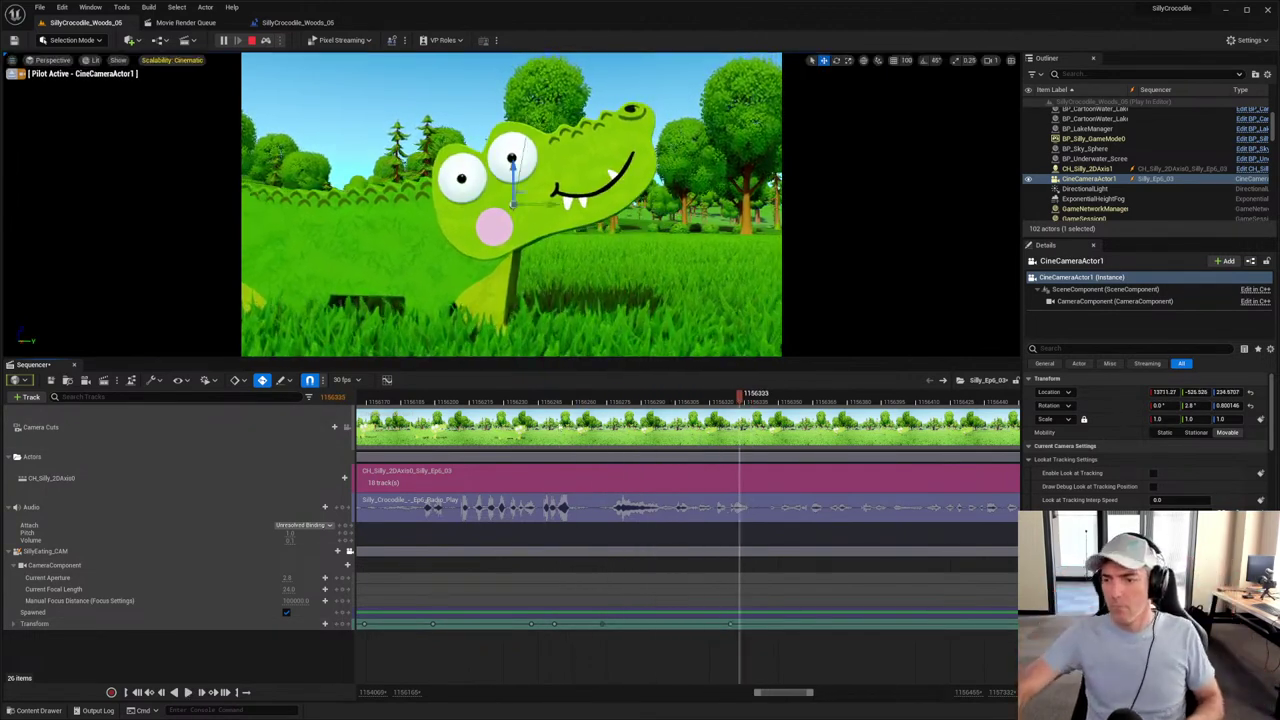
Step: Scrub the camera track, inspect the pose at frame 1156311, and replay from earlier
left_click_drag(728, 625, 688, 622)
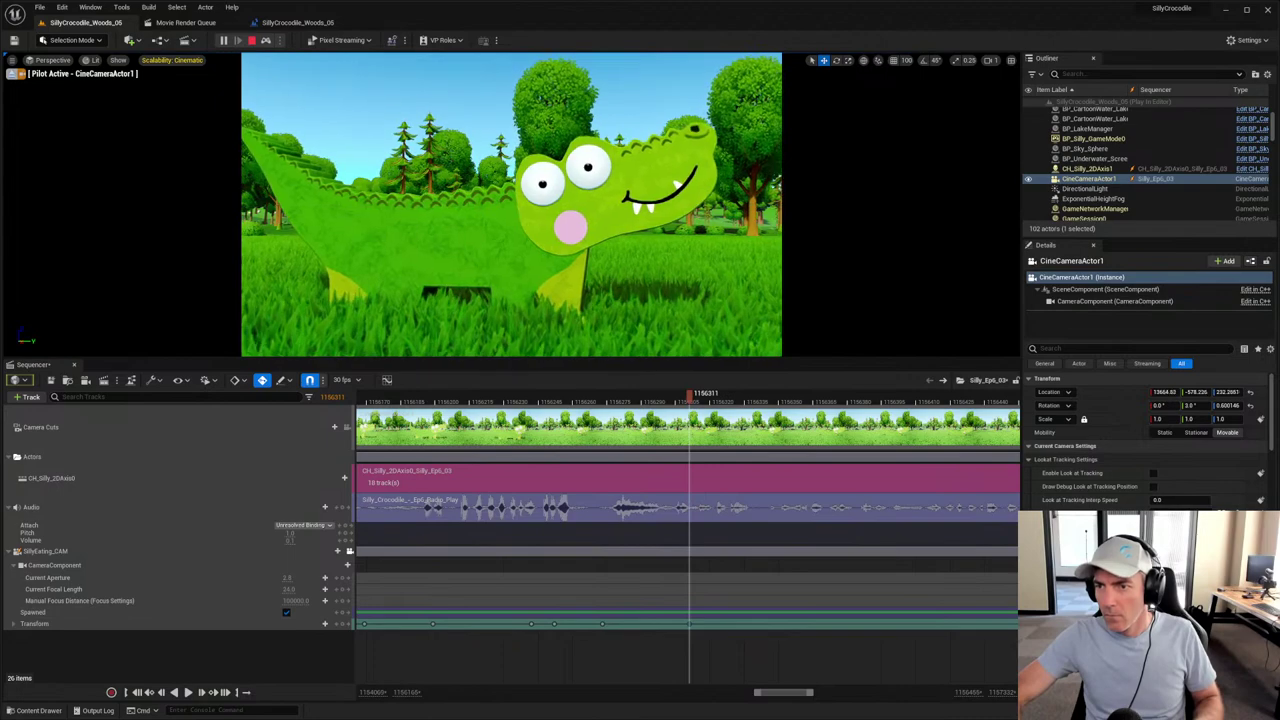
left_click(494, 402)
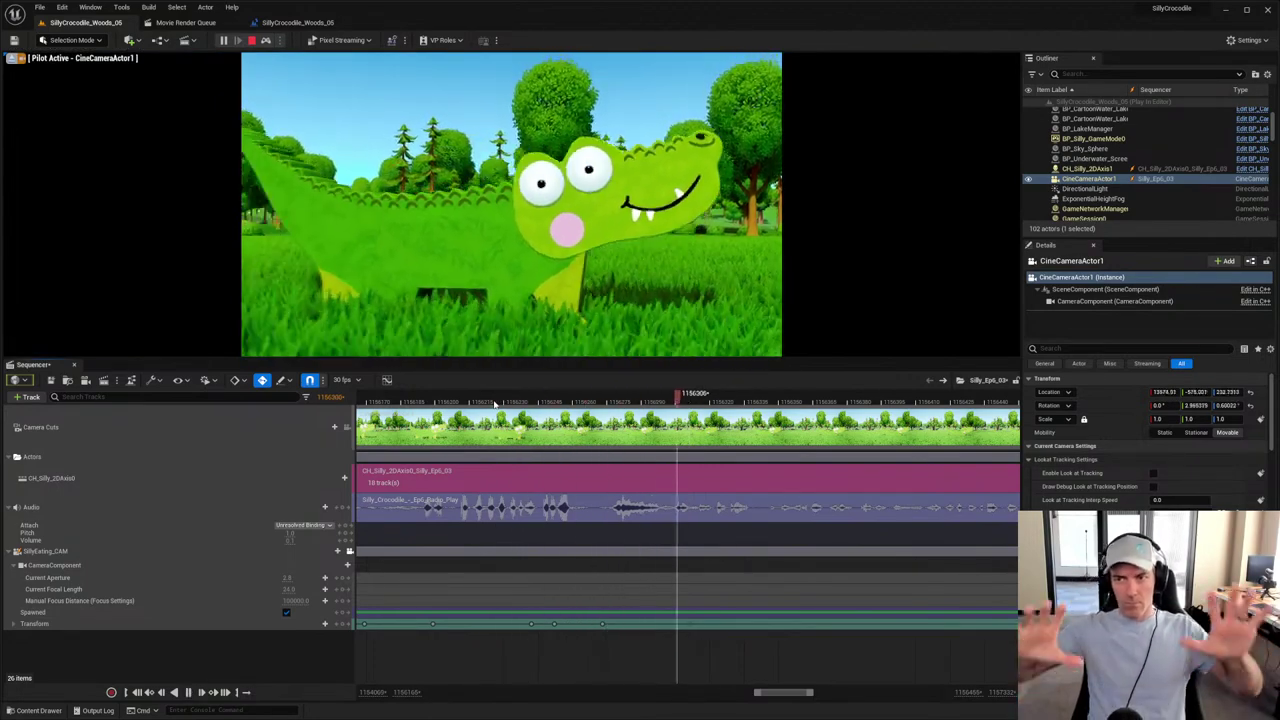
key("space")
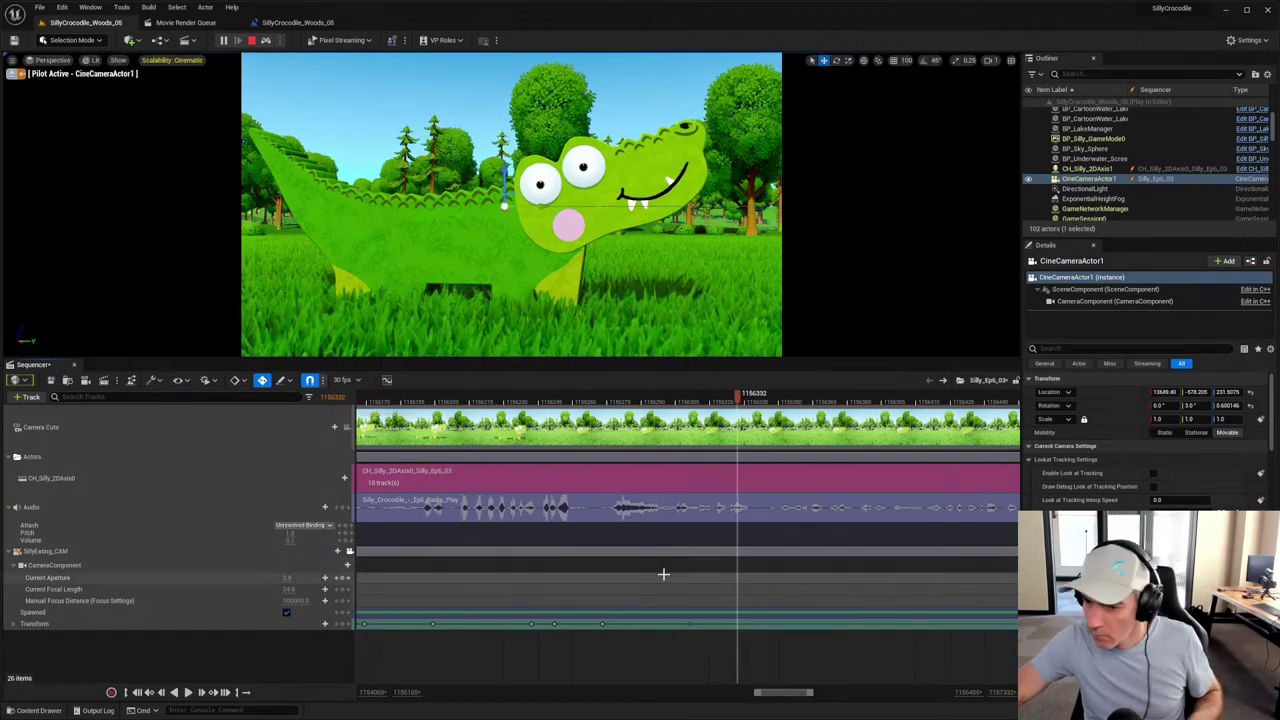
left_click(691, 623)
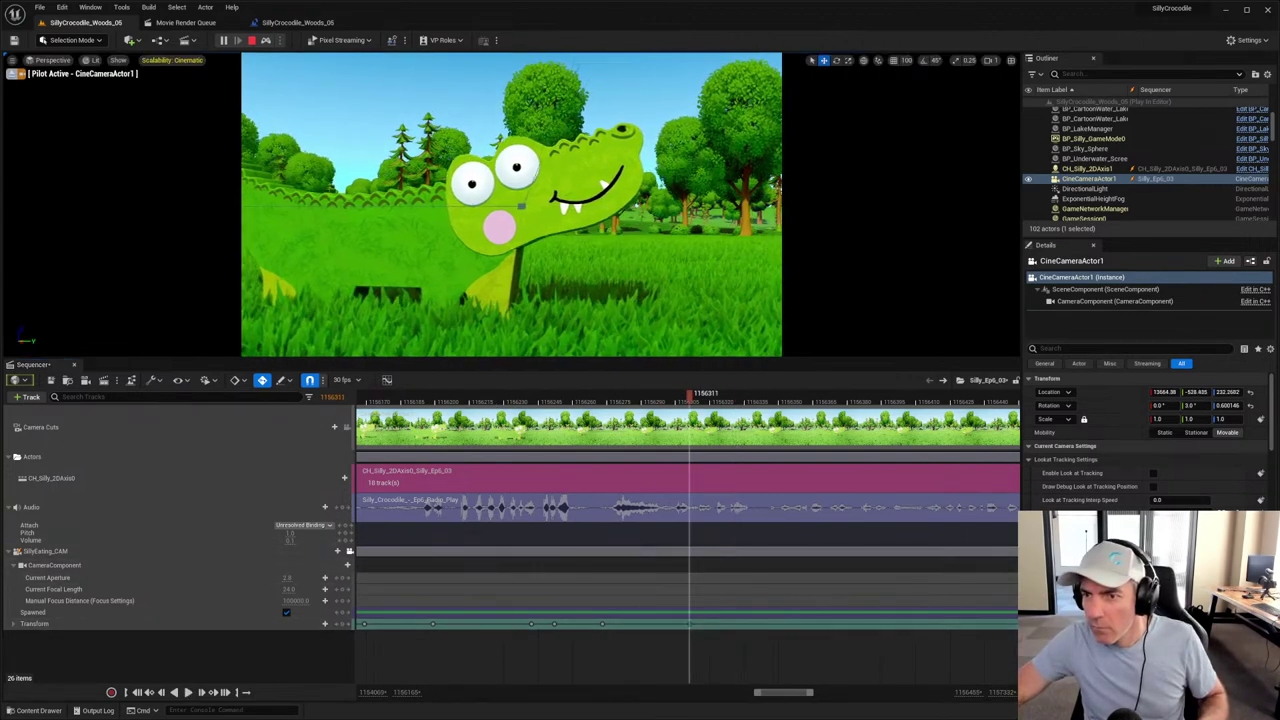
key("space")
left_click(535, 400)
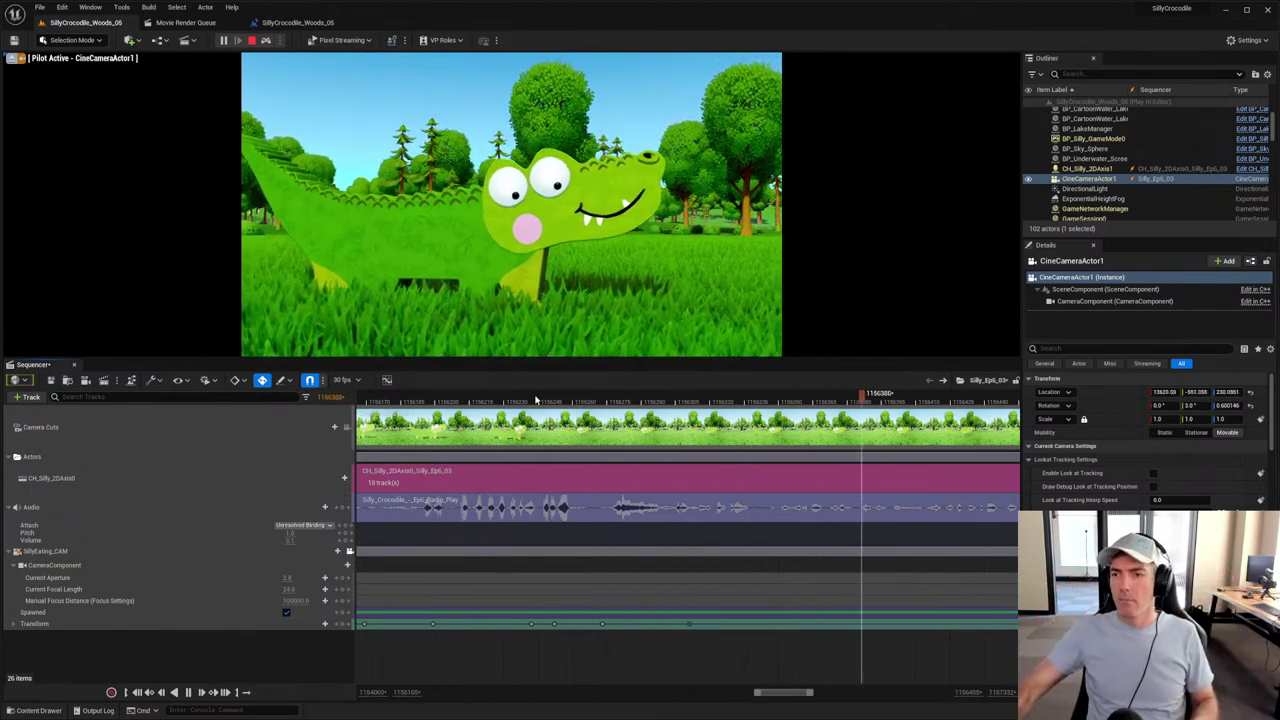
key("space")
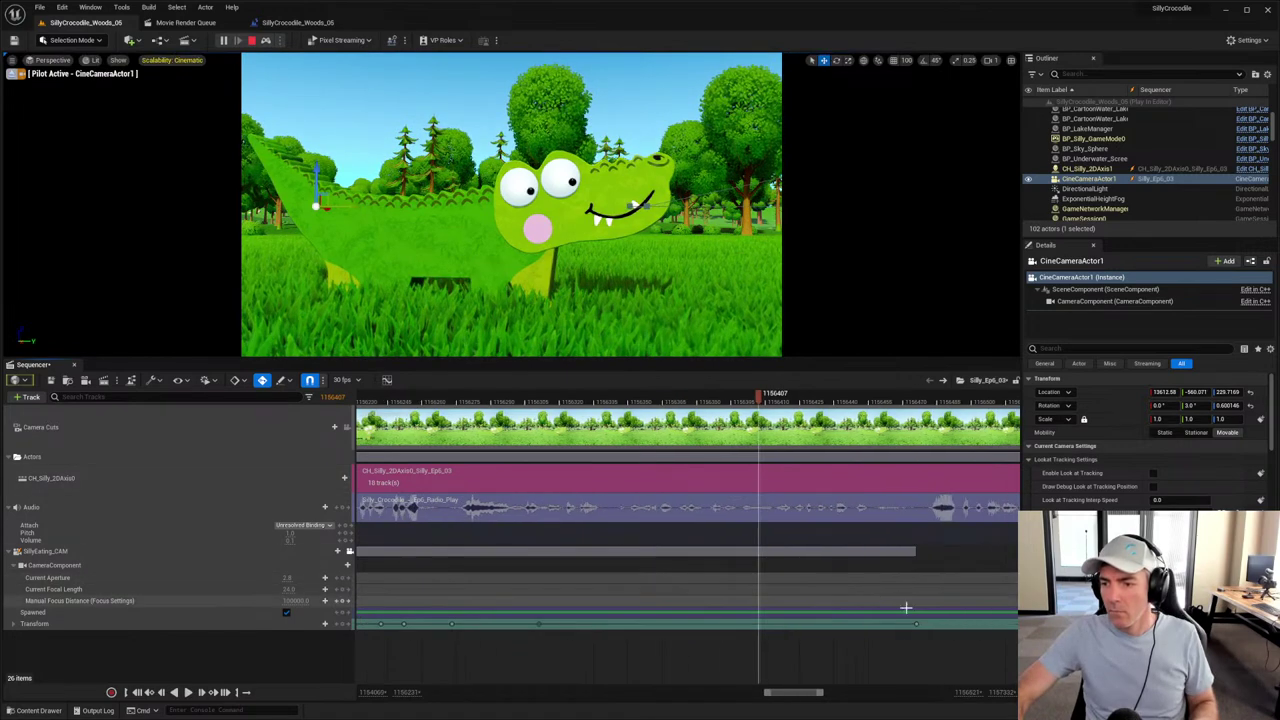
Step: Undo the extra camera keyframe and replay the shot
left_click(912, 625)
key("ctrl+z")
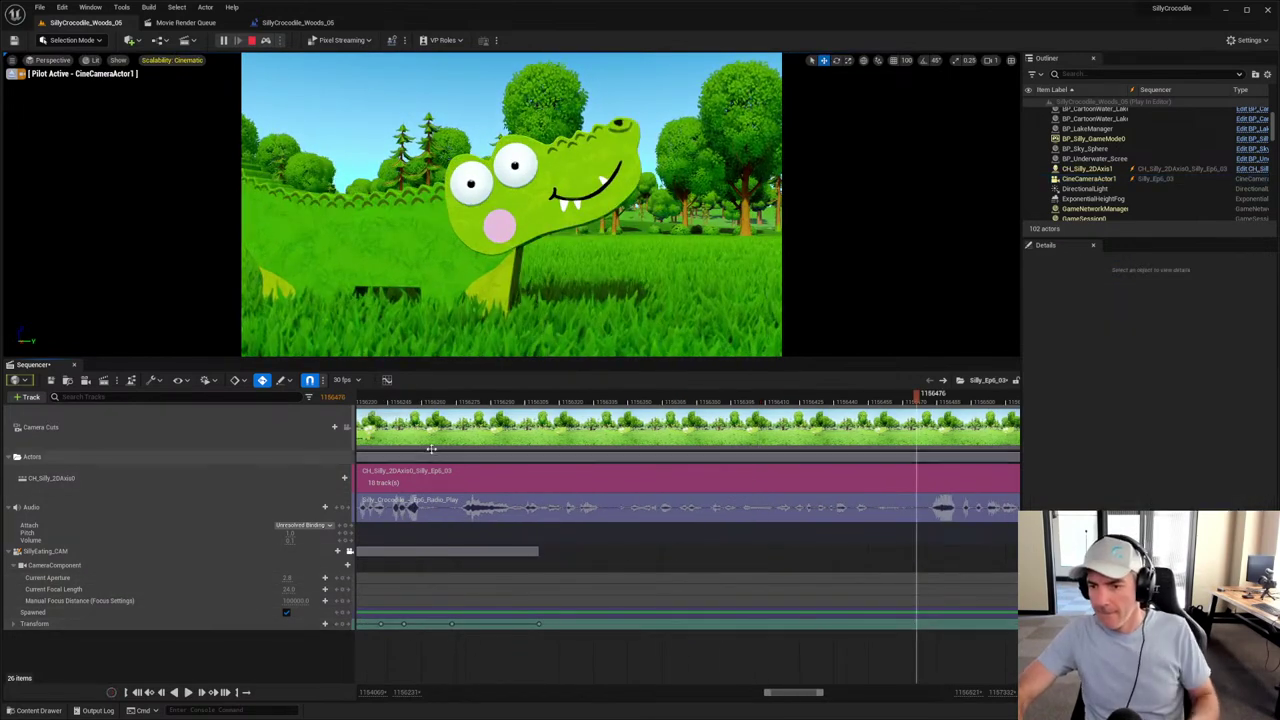
left_click(417, 400)
key("space")
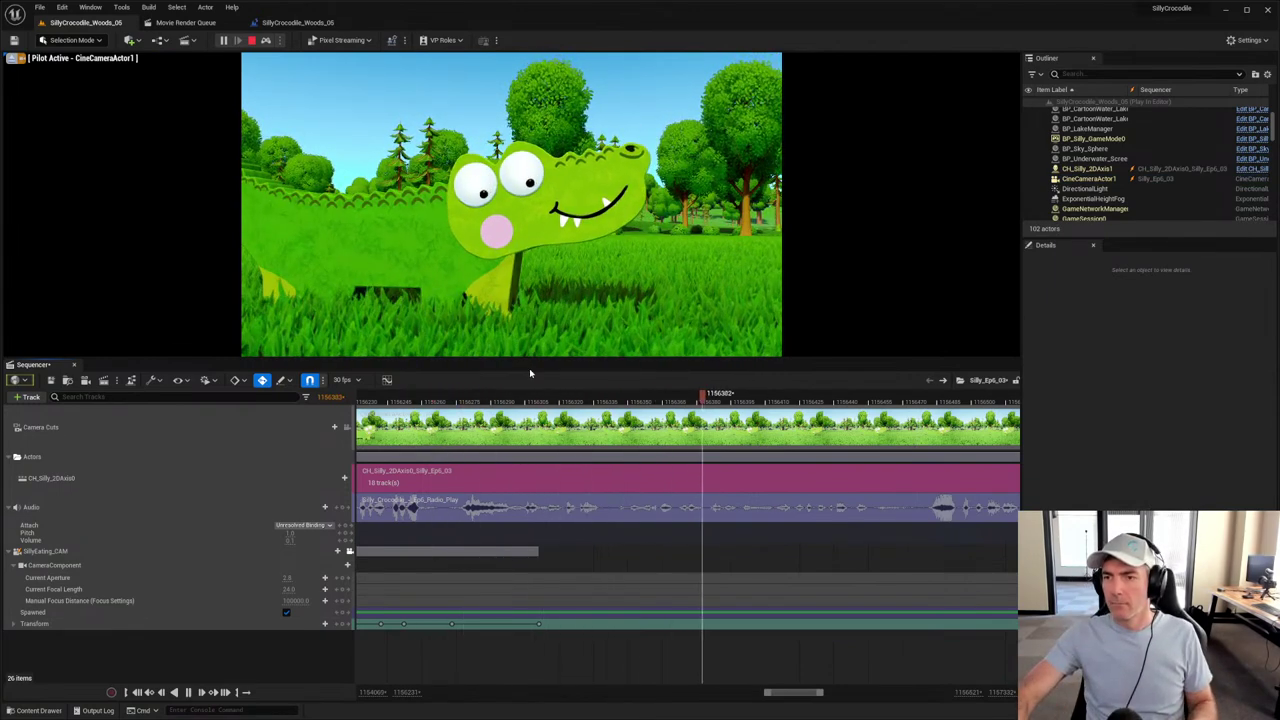
key("space")
Step: Select CineCameraActor1 at its Transform key and fly it closer to the crocodile's face
left_click(541, 625)
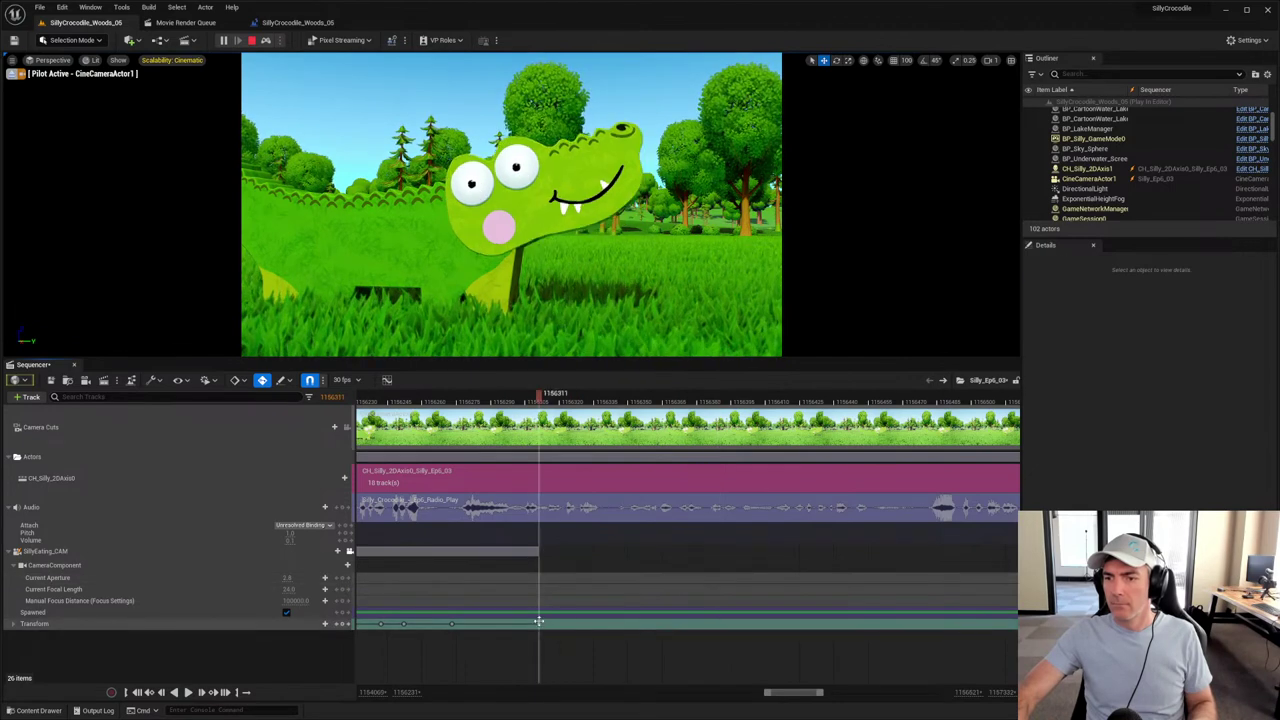
right_click_drag(598, 325, 598, 325)
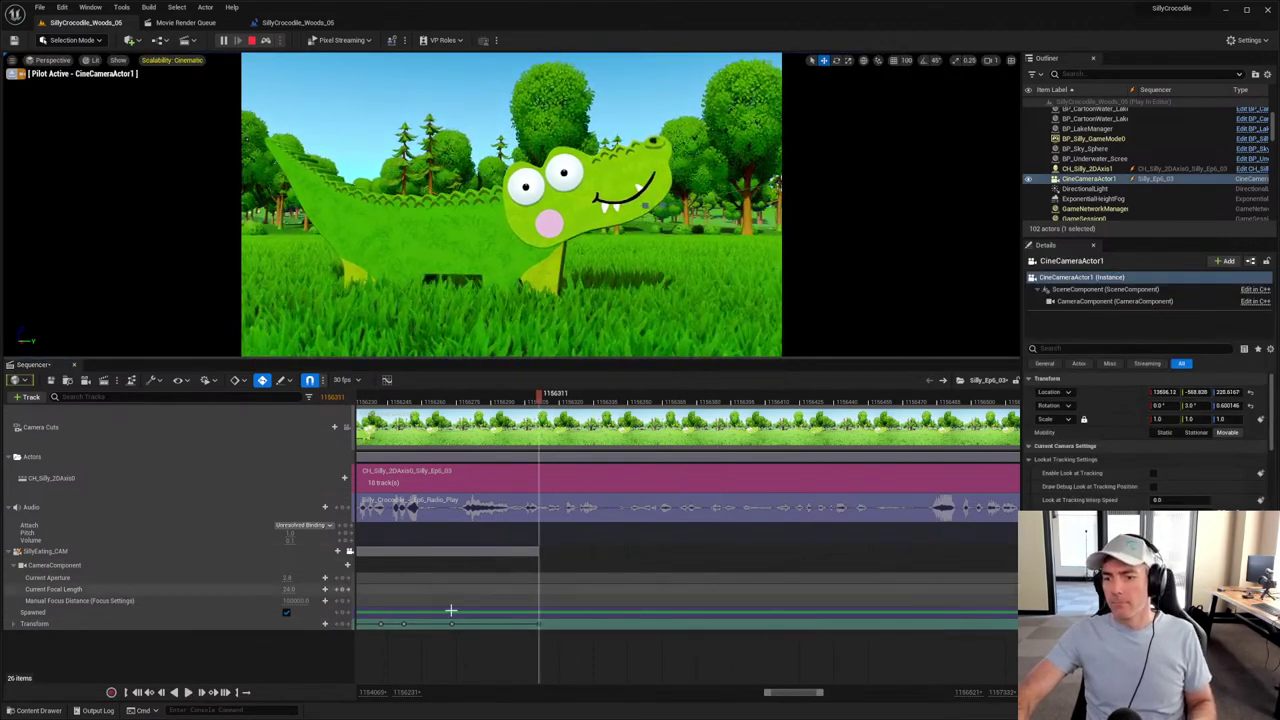
left_click(451, 624)
key("space")
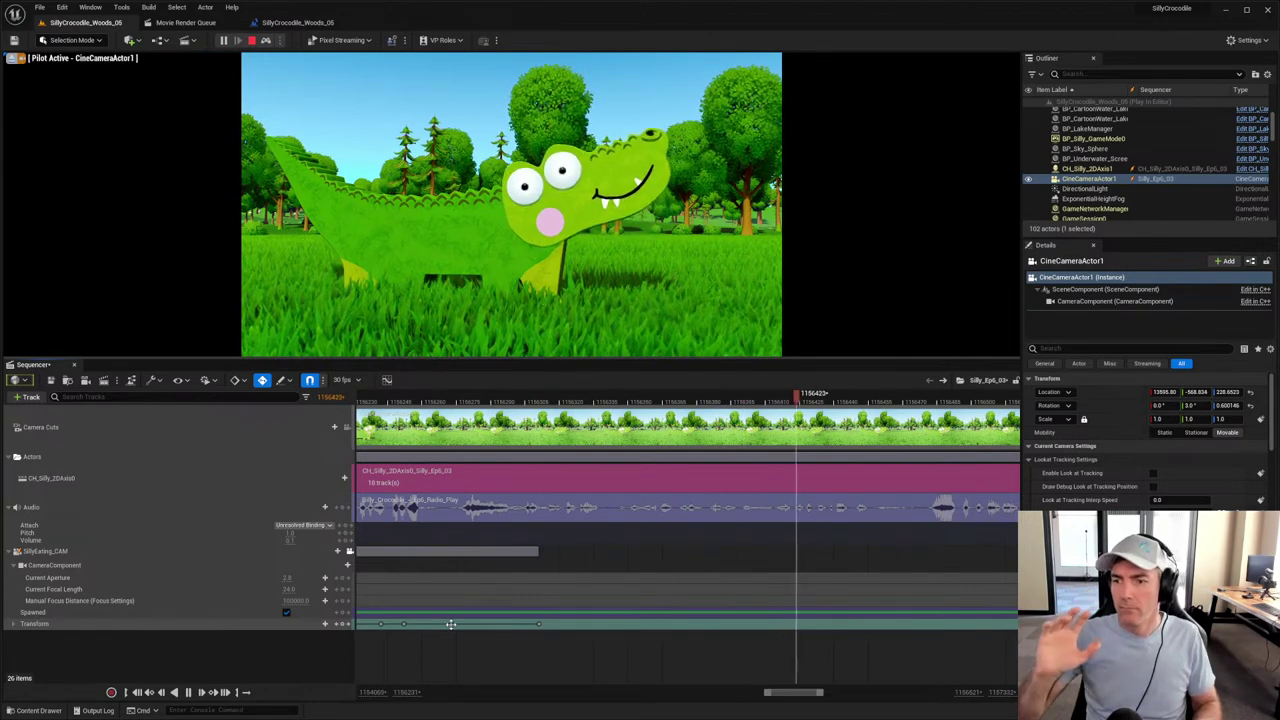
key("space")
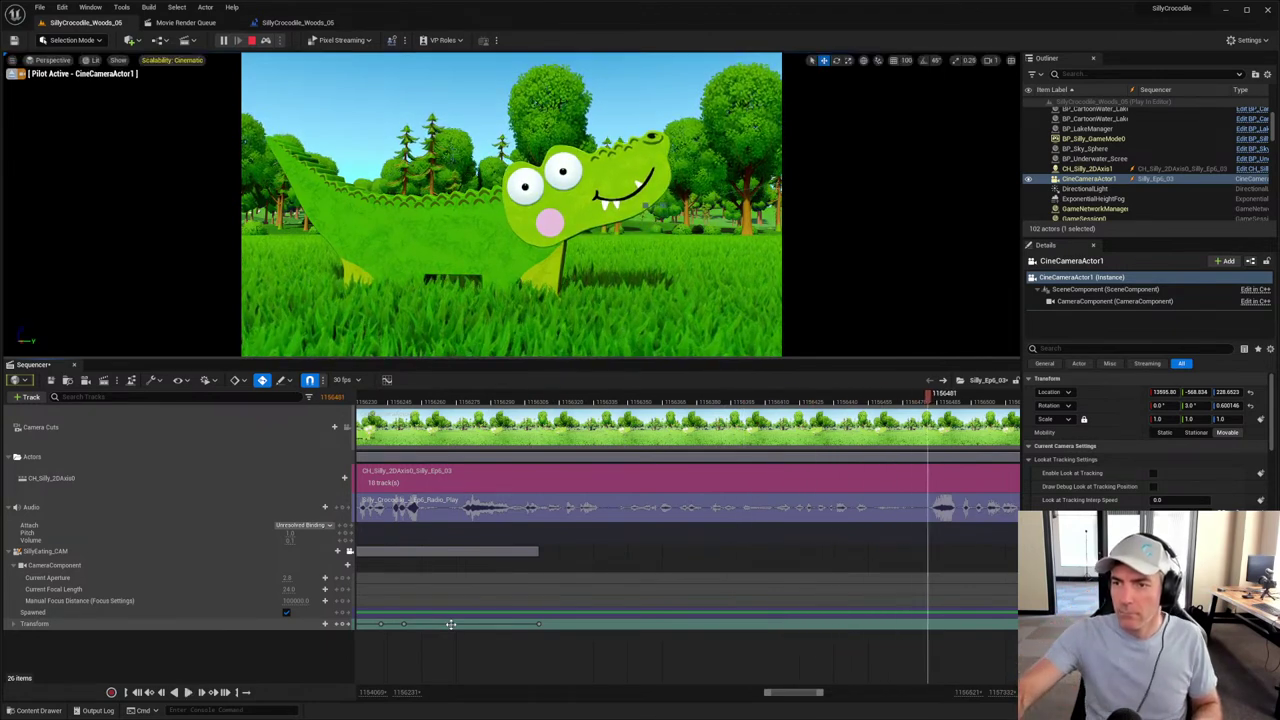
right_click_drag(520, 250, 520, 250)
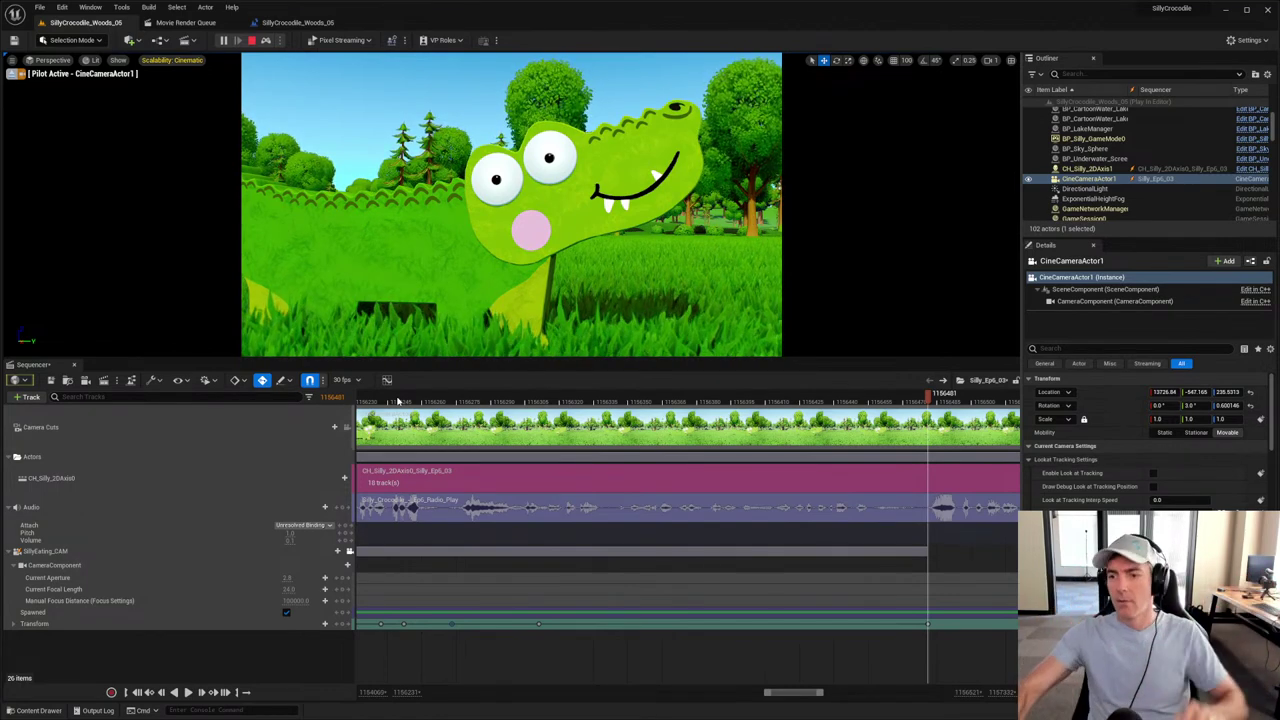
Step: Play the crocodile shot from an earlier frame to review the close-up
scroll(569, 399, "down", 3, "ctrl")
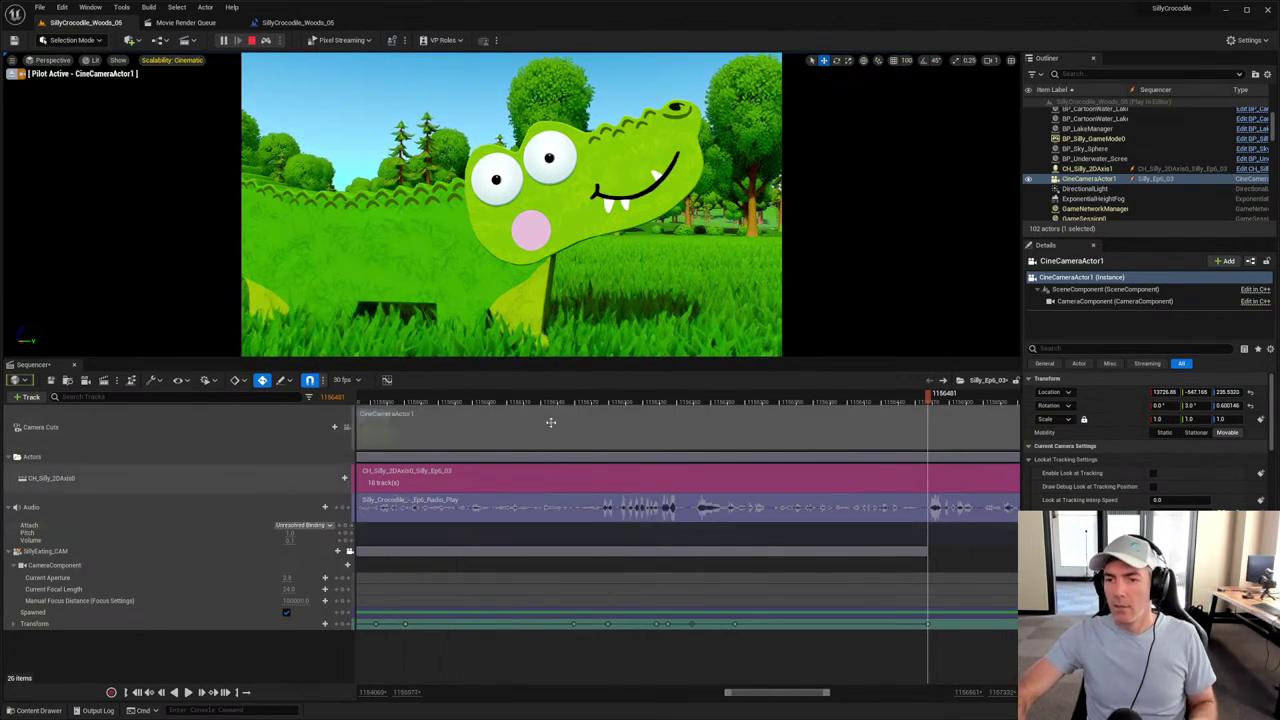
left_click(569, 399)
key("space")
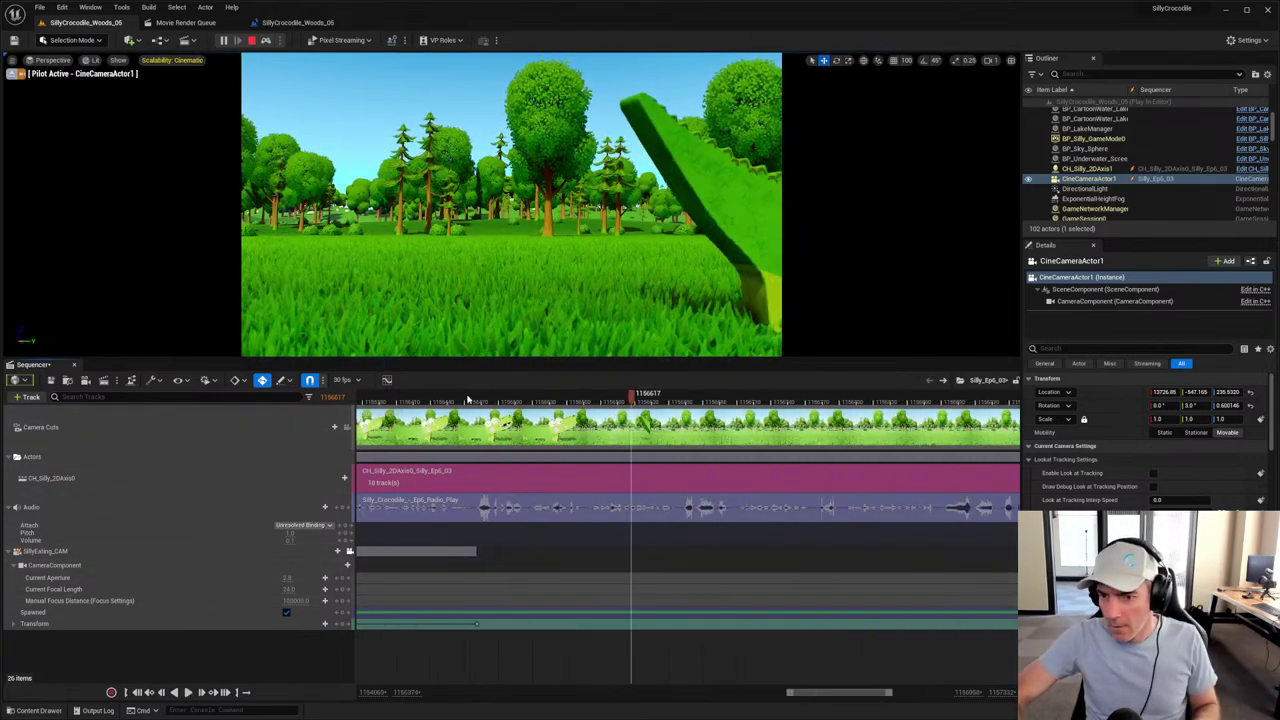
key("space")
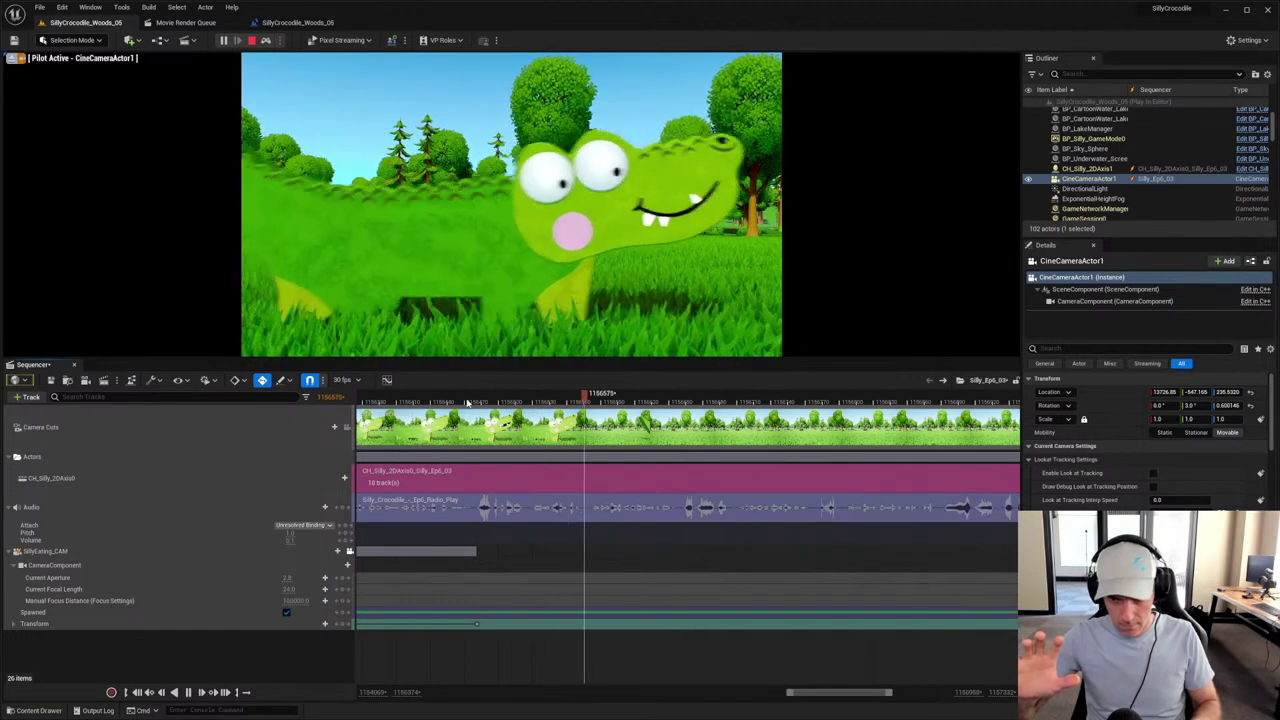
key("space")
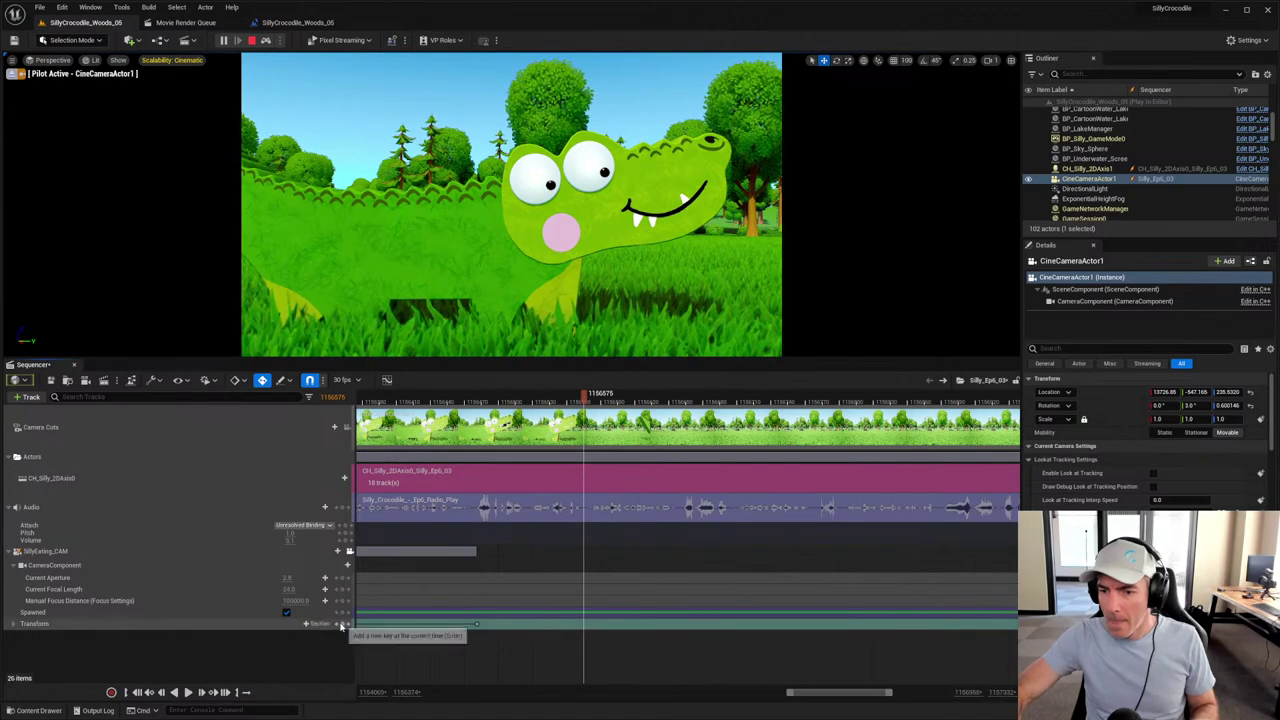
Step: Key the camera's Transform with S to hold the close-up on the grinning face, then replay
key("s")
key("space")
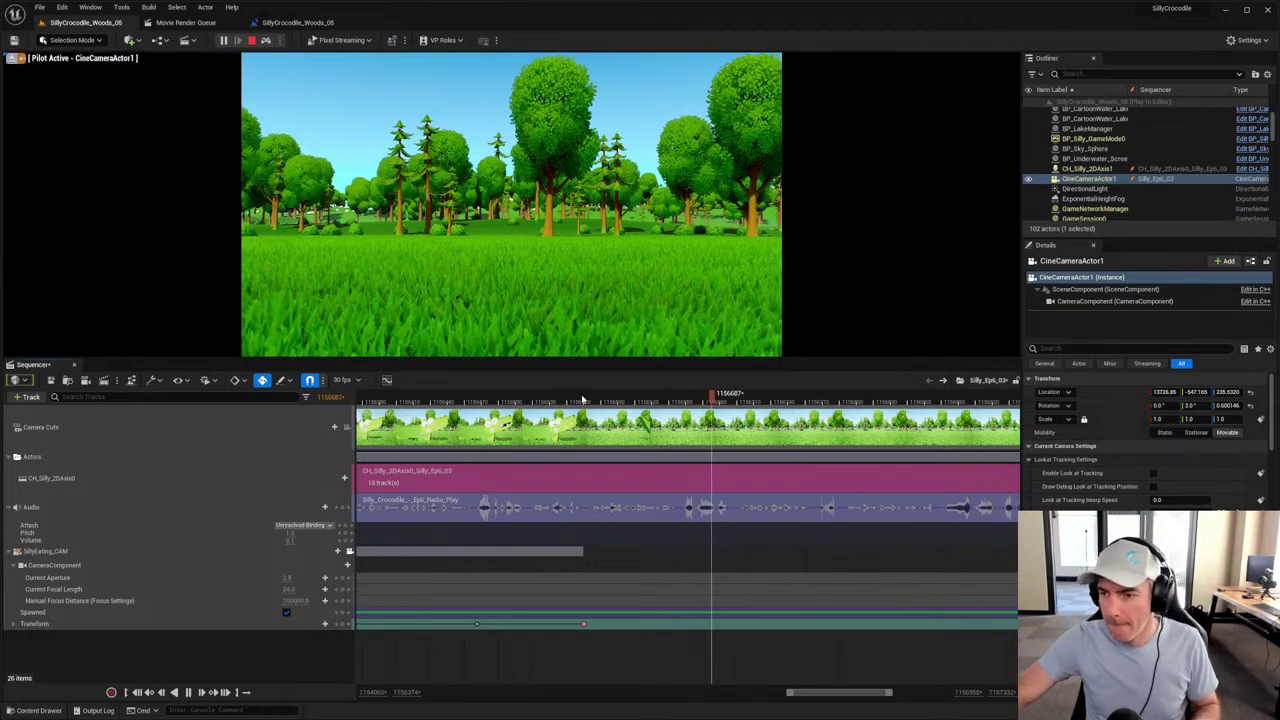
key("space")
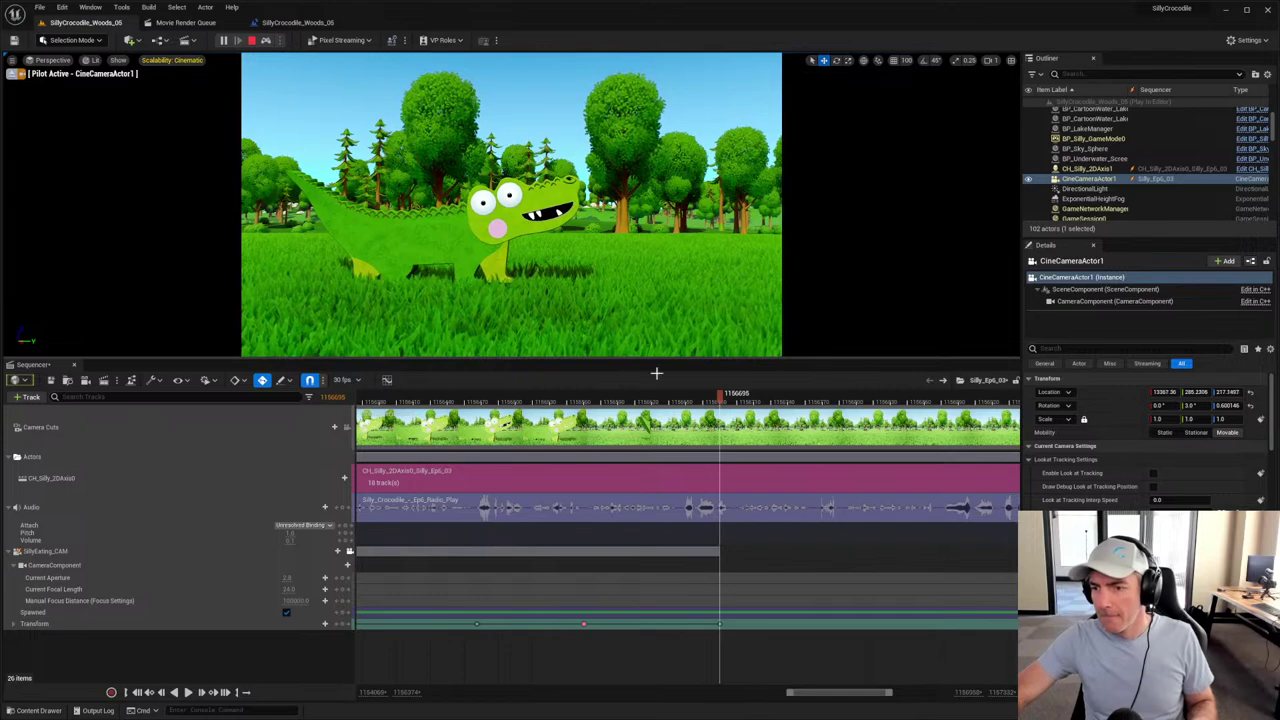
left_click(516, 399)
key("space")
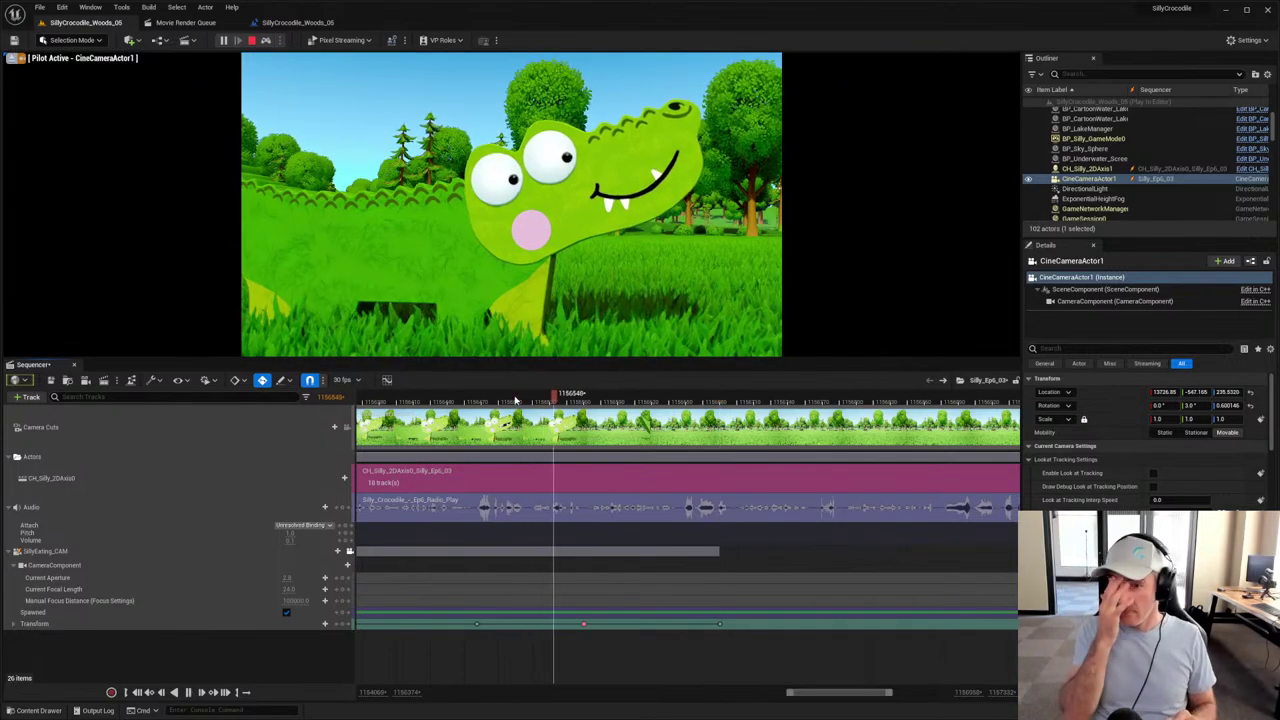
key("space")
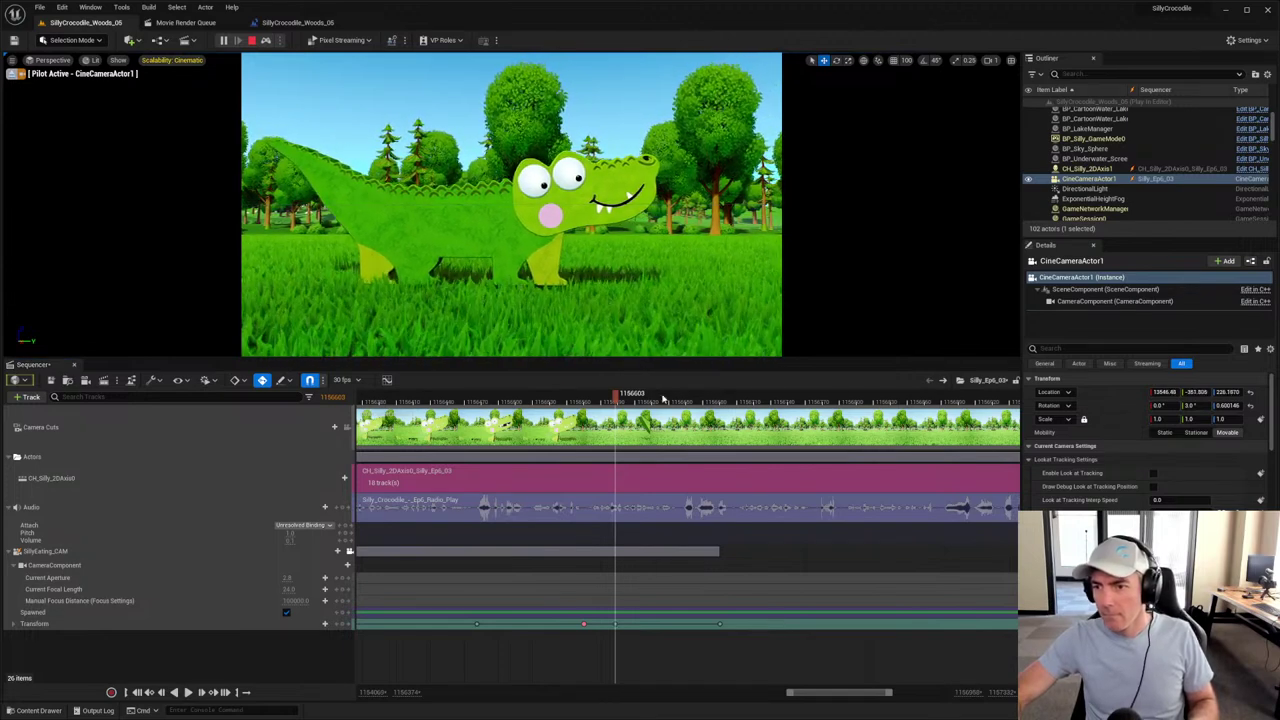
Step: Replay the shot from an earlier frame and from the latest camera keyframe
left_click(503, 399)
key("space")
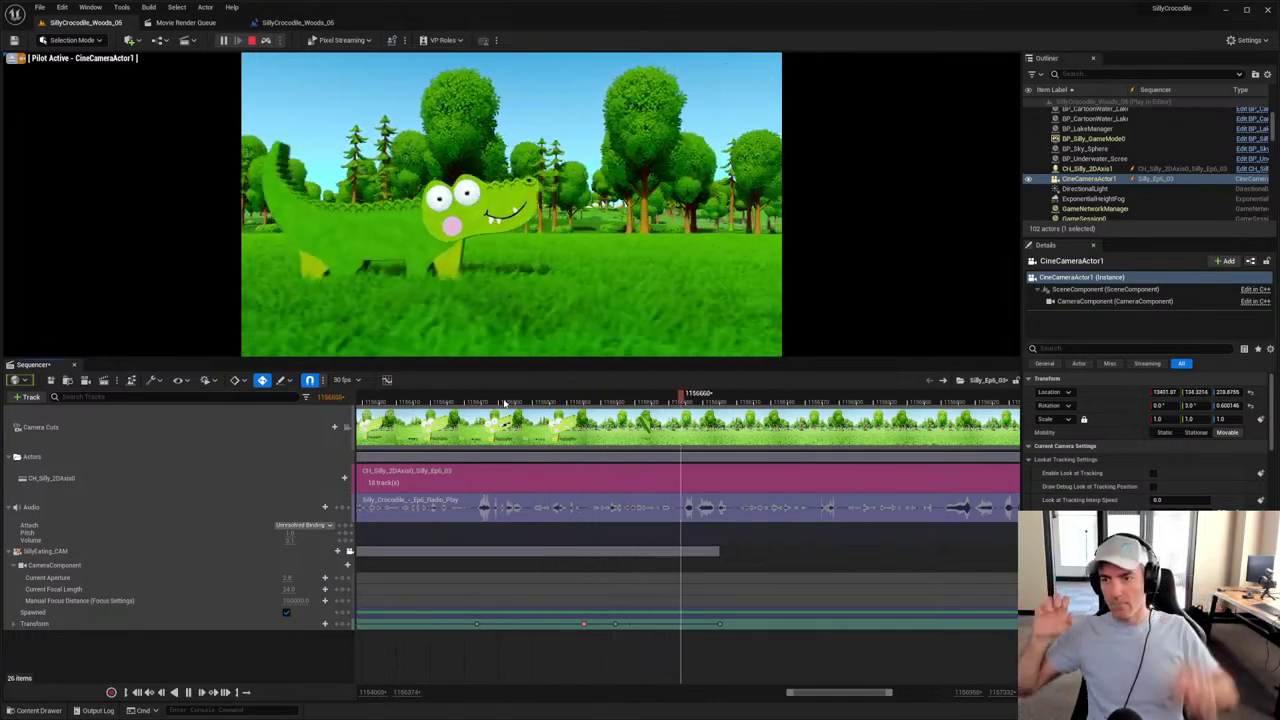
key("space")
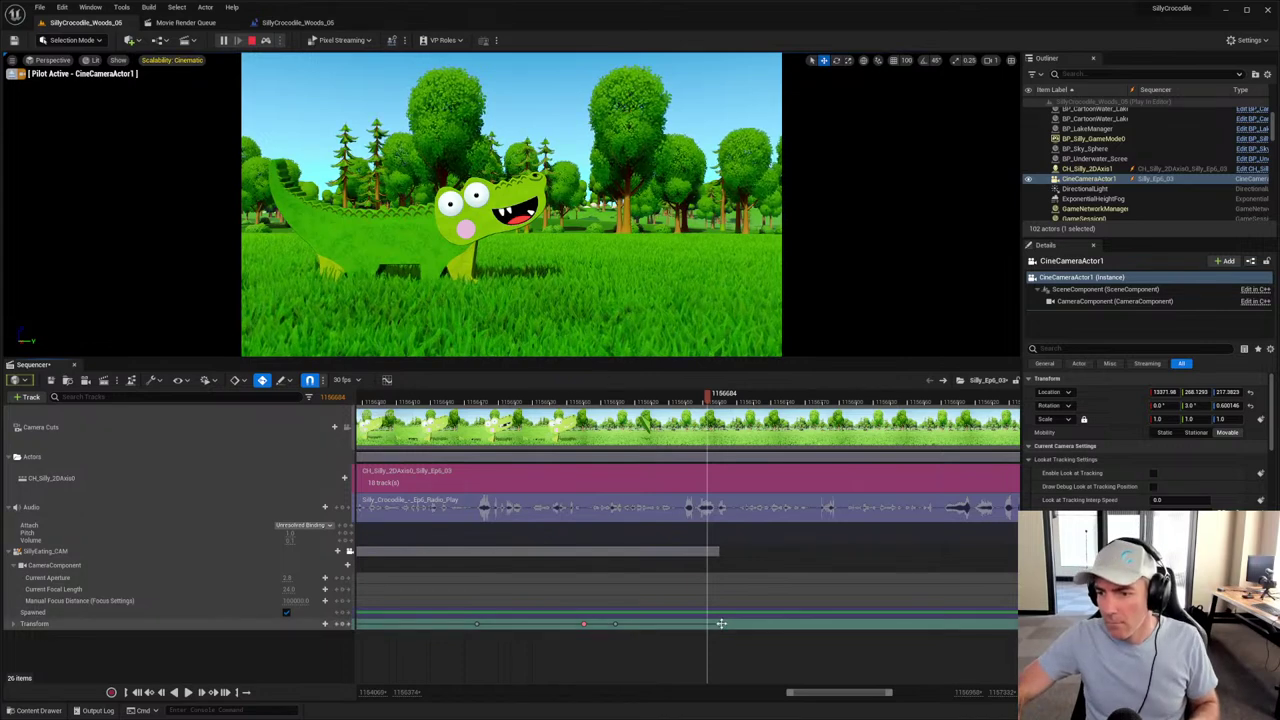
left_click(719, 398)
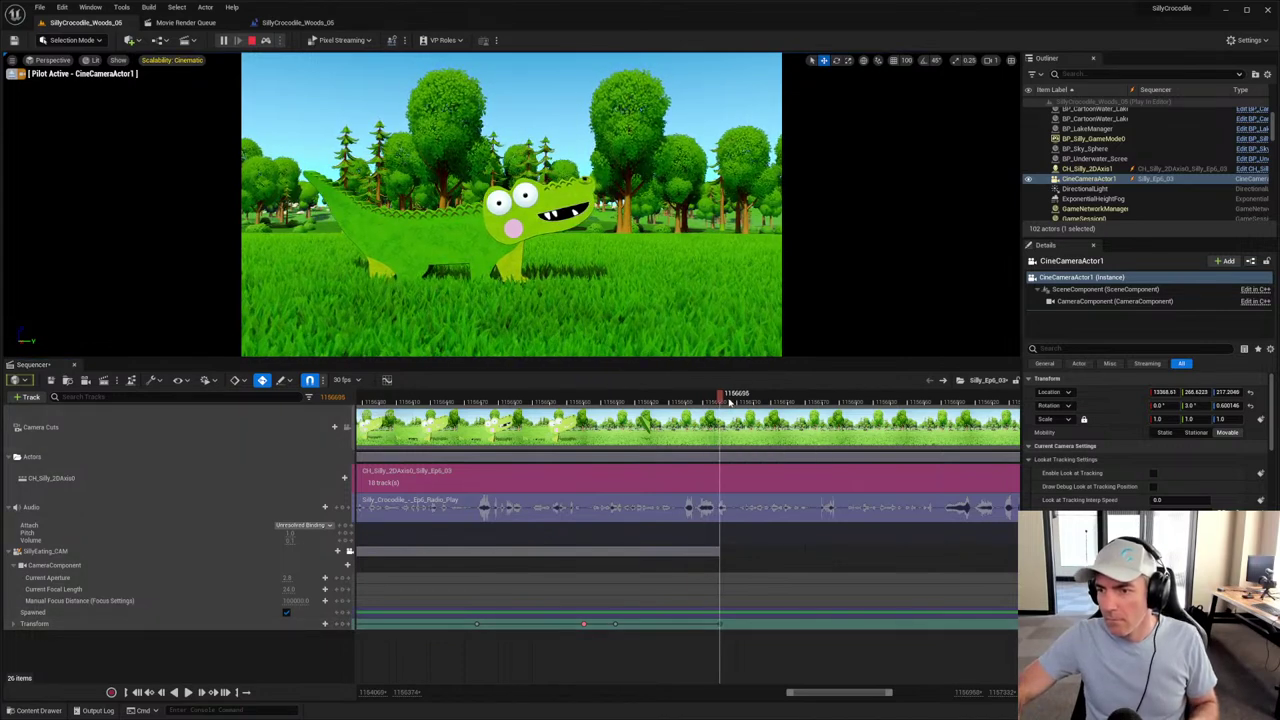
key("space")
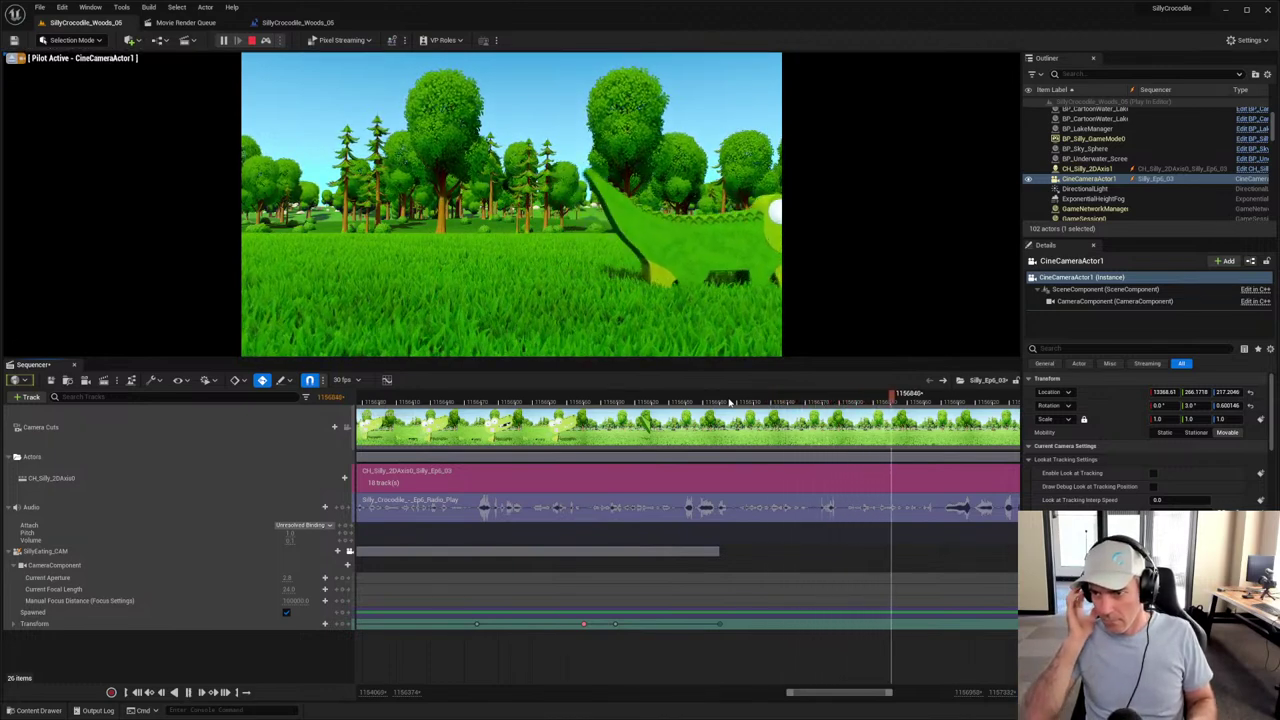
key("space")
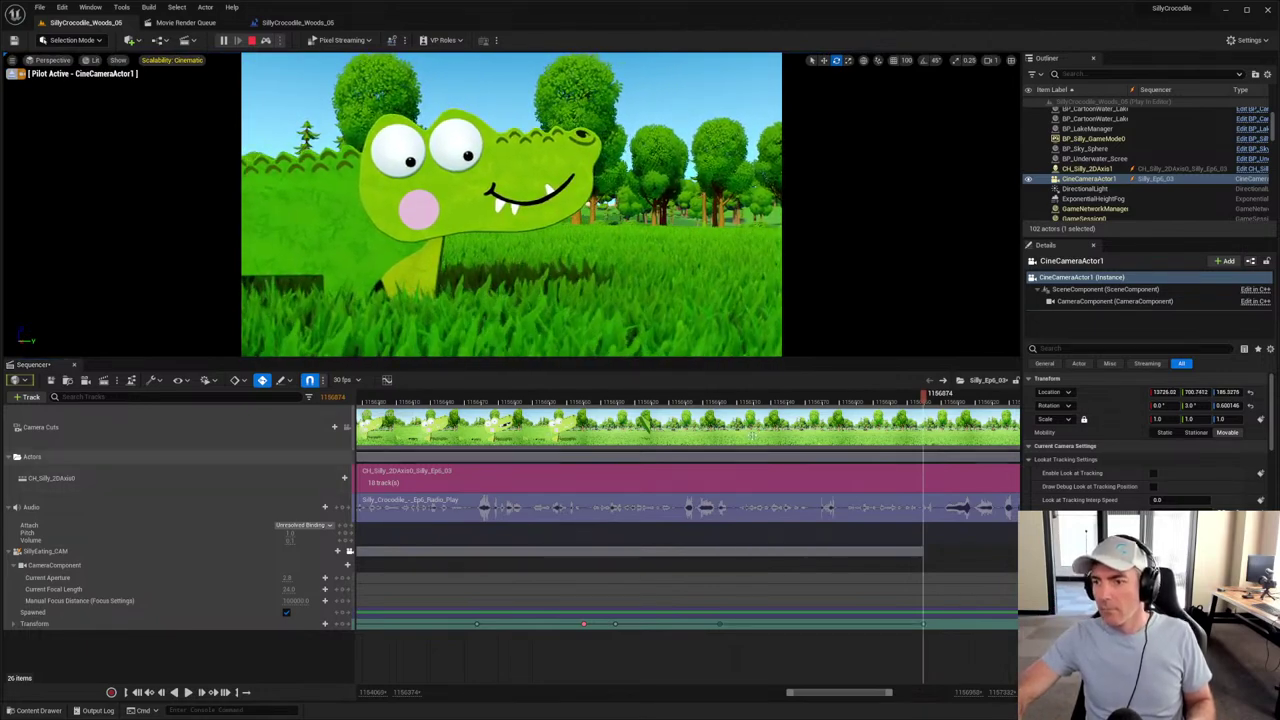
Step: Preview the shot playback again from frames around the latest camera key
left_click(710, 400)
key("space")
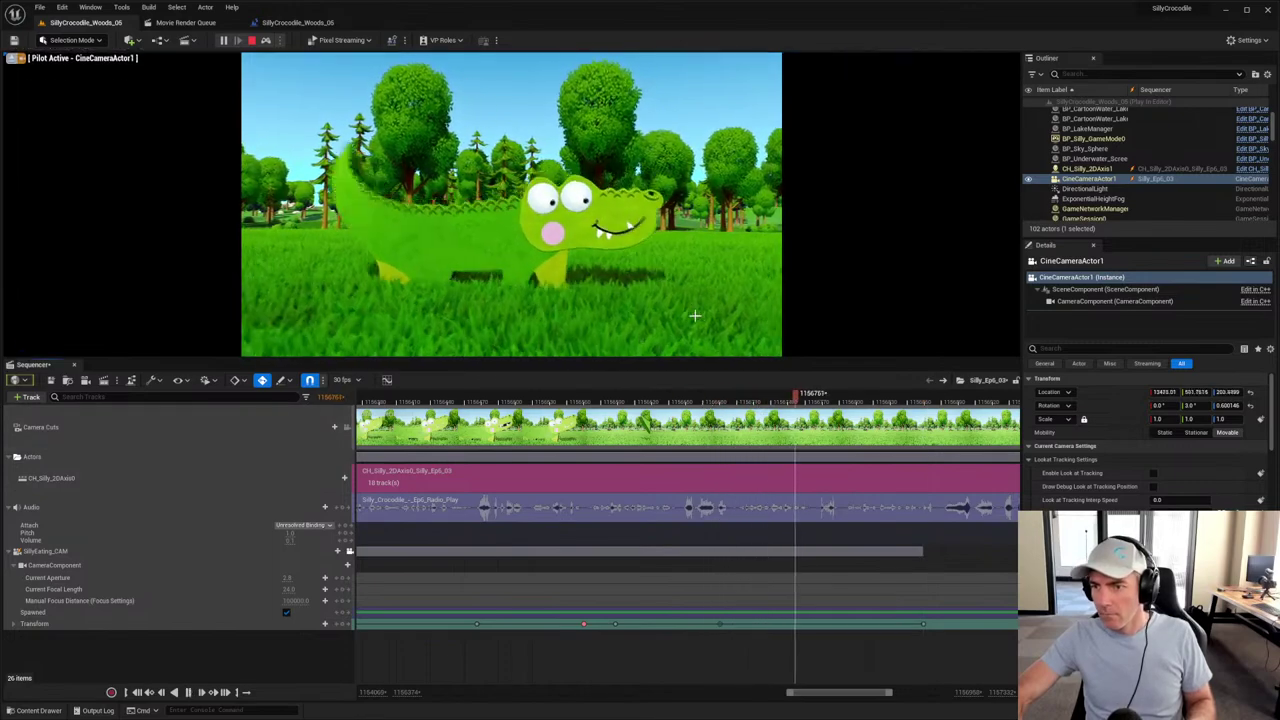
key("ctrl+shift+t")
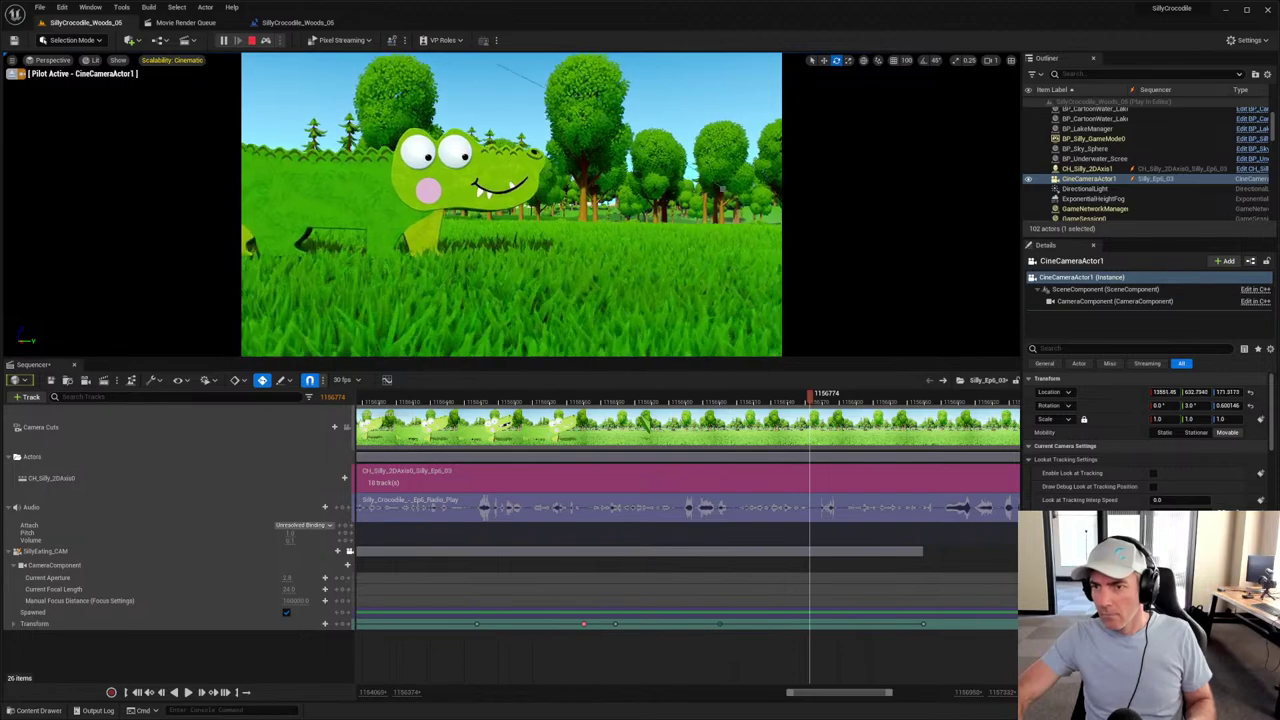
key("ctrl+shift+t")
left_click(681, 400)
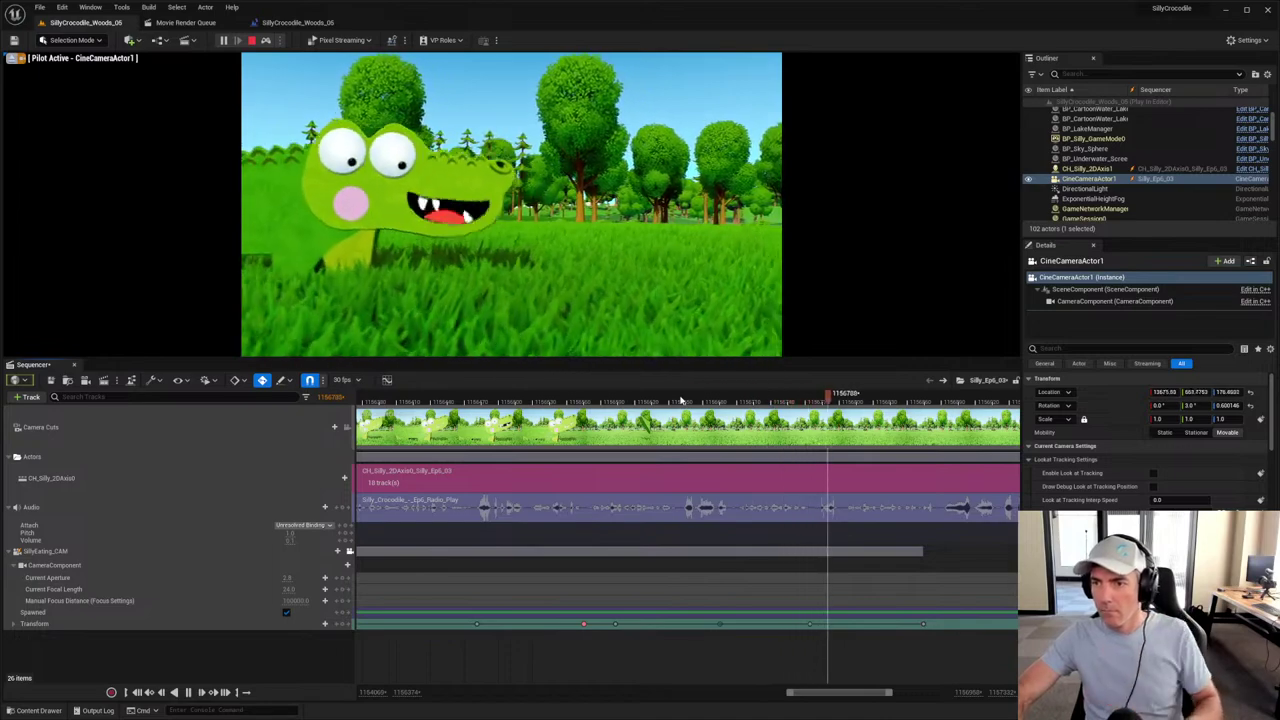
key("ctrl+shift+t")
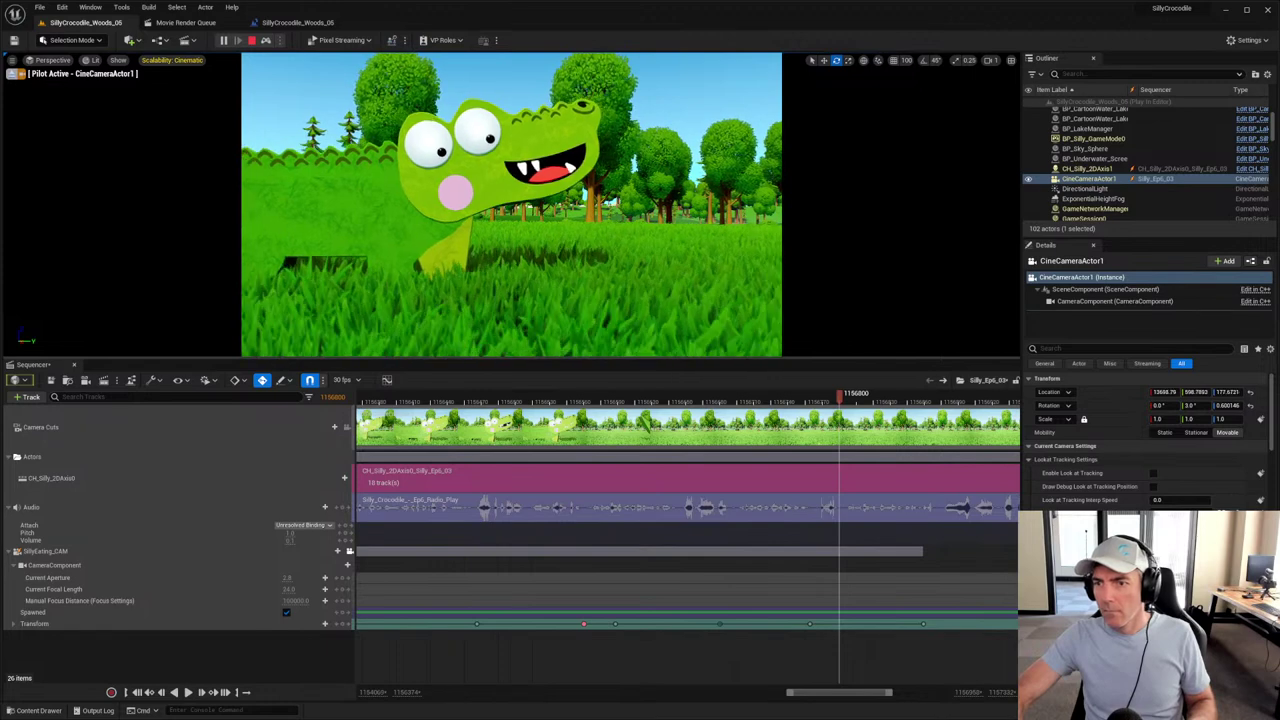
Step: Search the Content Drawer for 'apple' and place SM_Apple01 in the grass near the crocodile
left_click(27, 711)
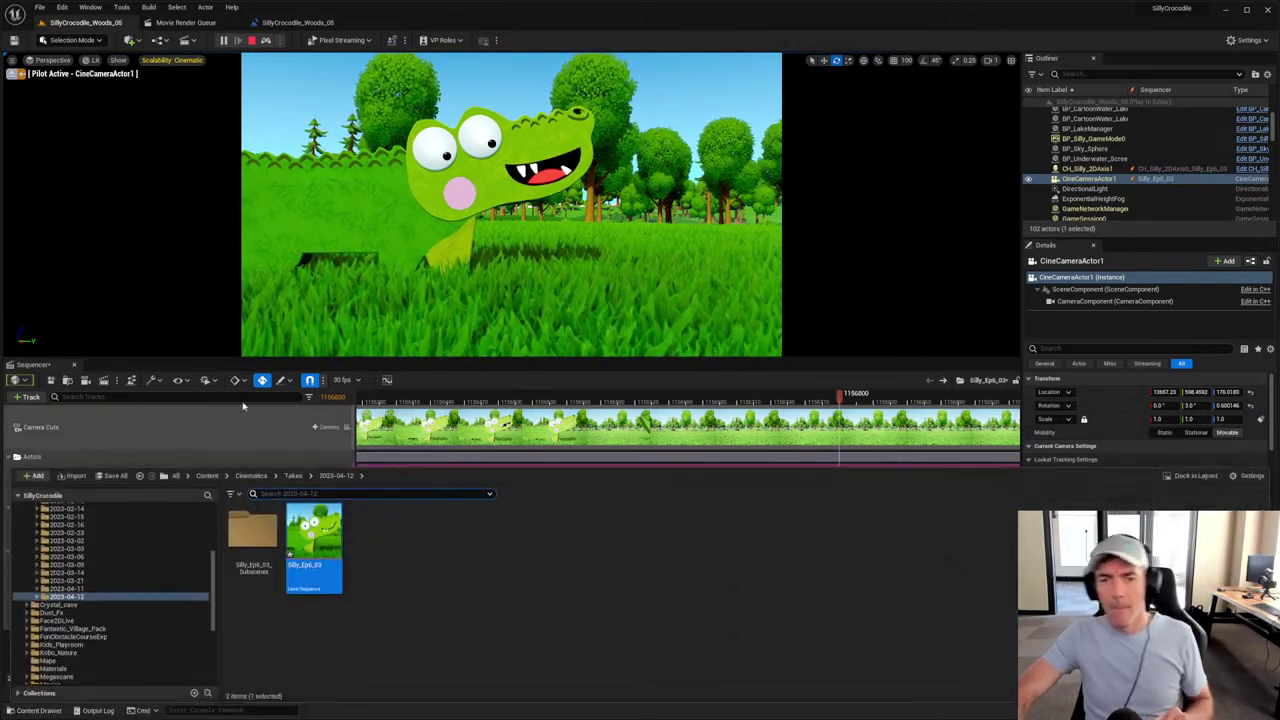
left_click(206, 476)
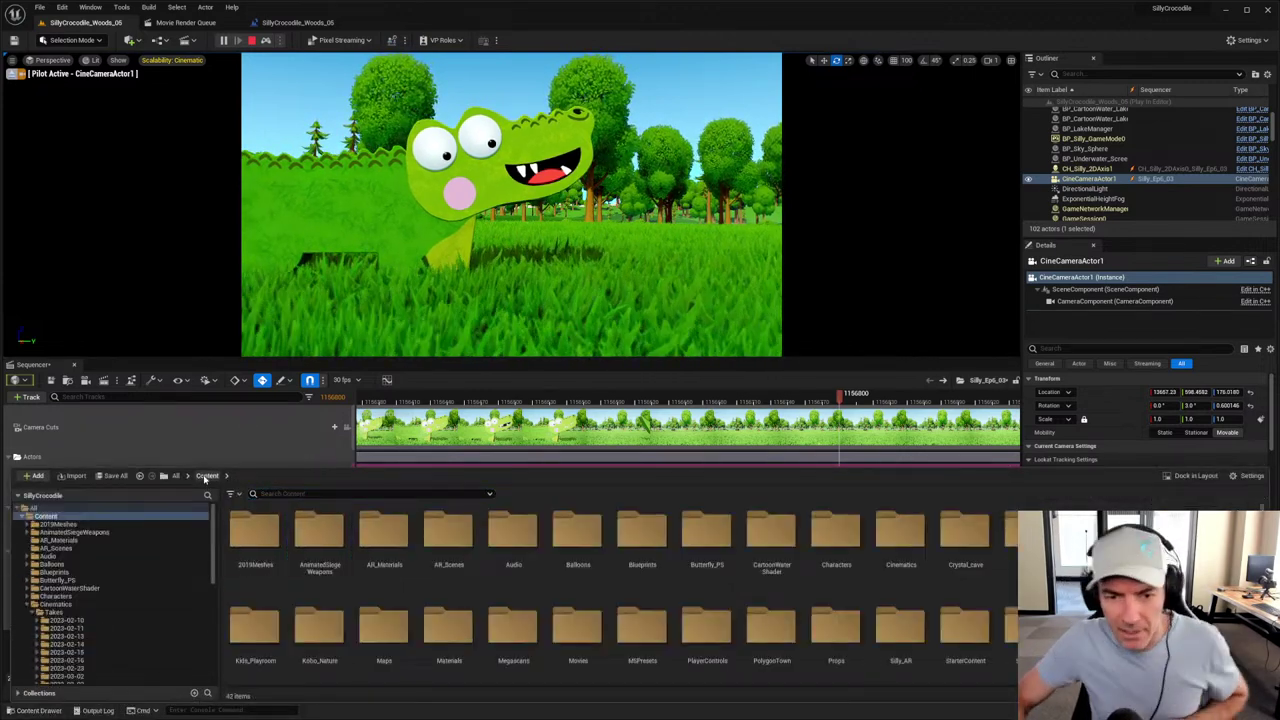
left_click(307, 494)
type("app")
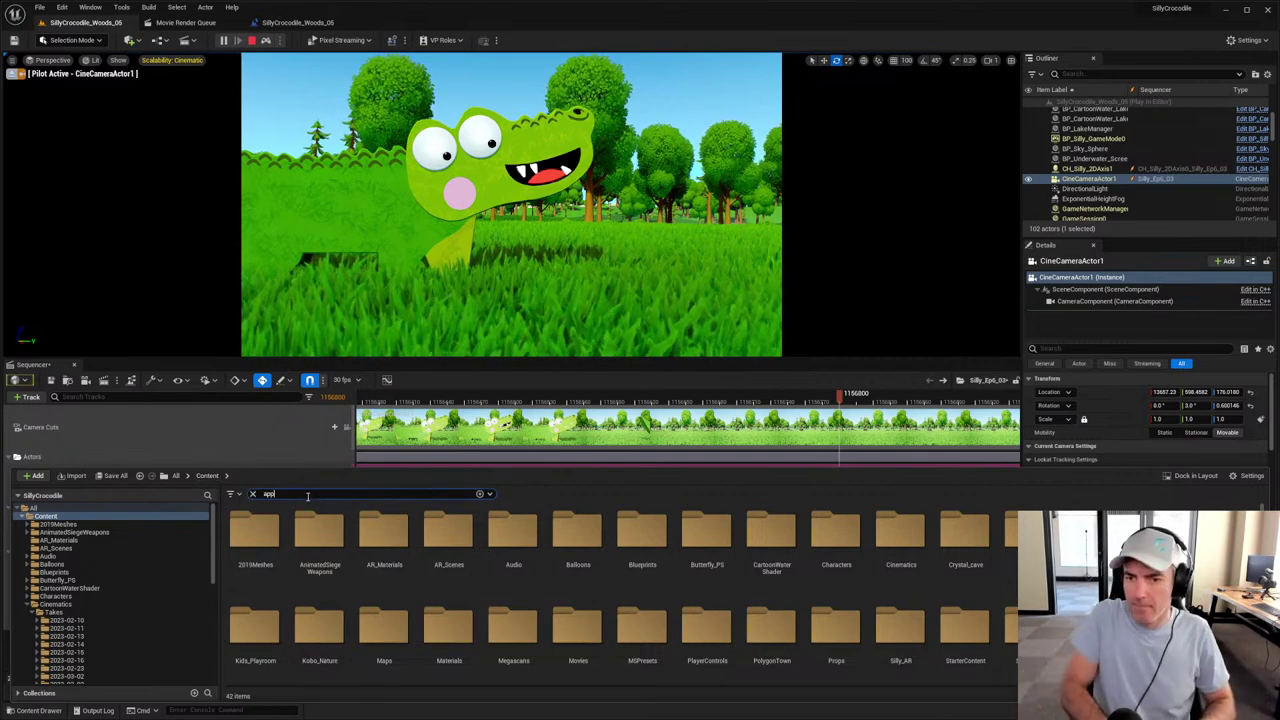
type("le")
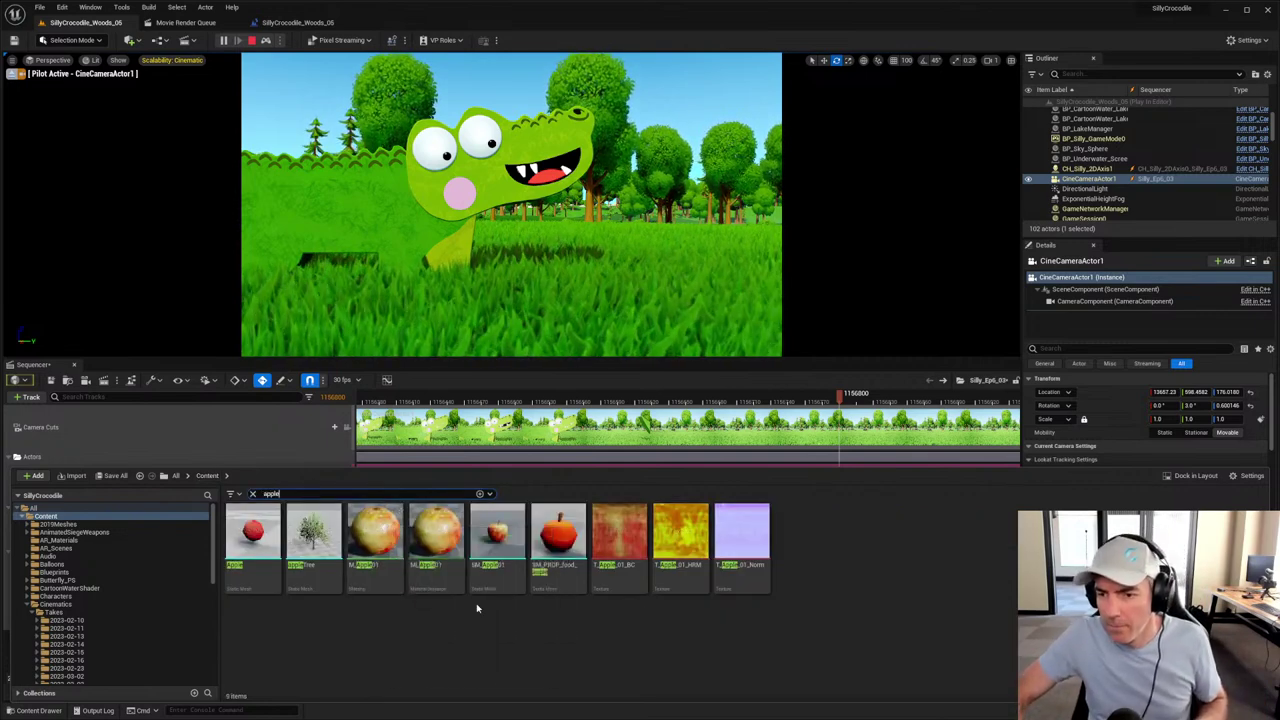
left_click(588, 335)
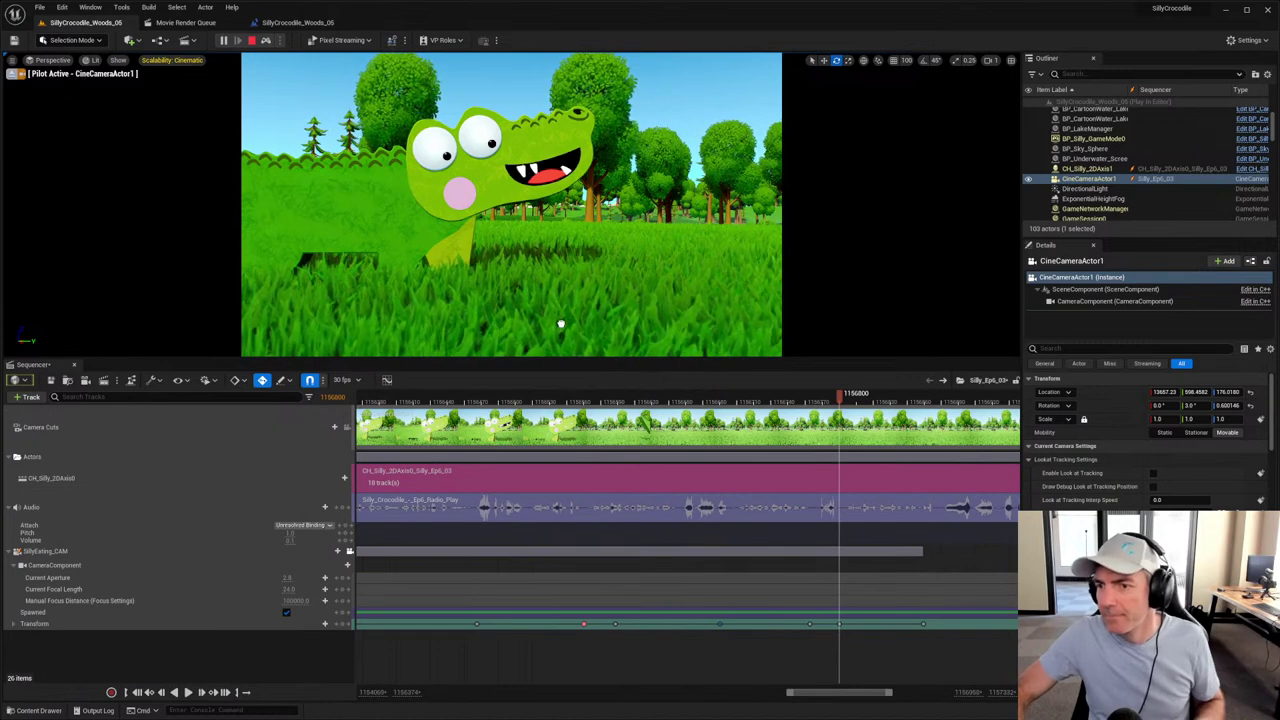
left_click_drag(561, 324, 560, 326)
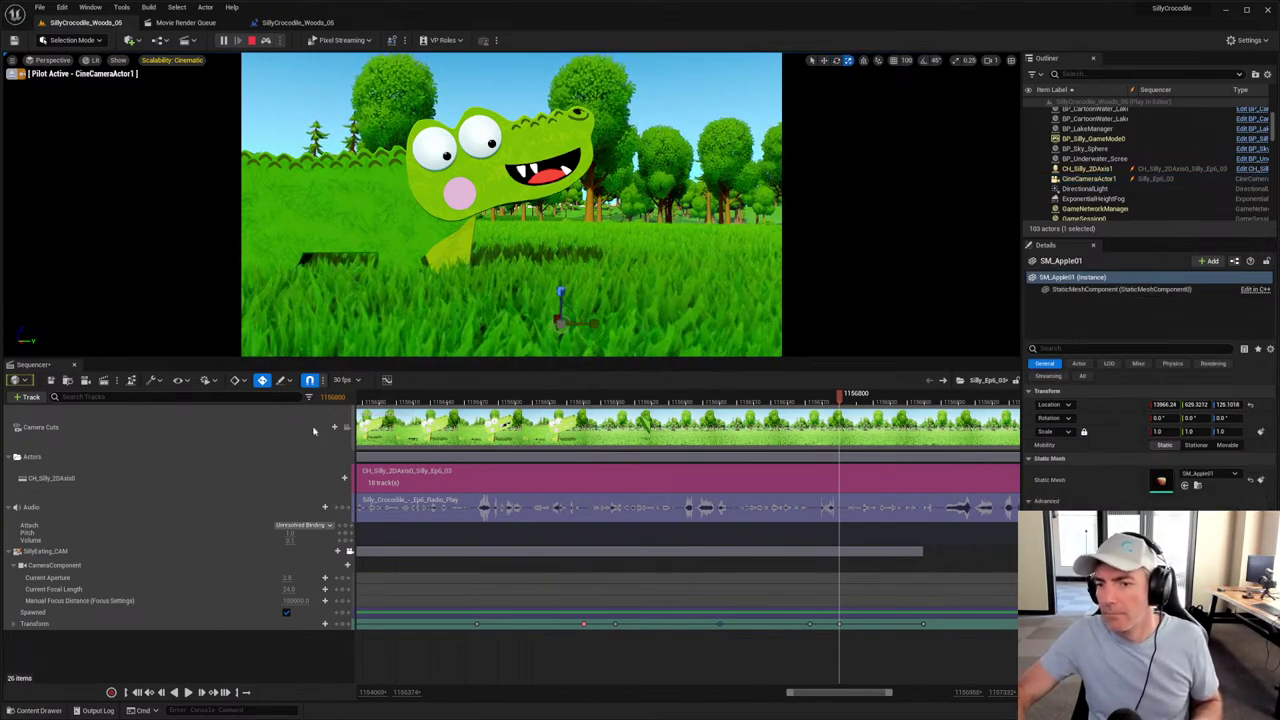
Step: Detach the view from the shot camera and set the apple's Mobility to Movable
left_click(349, 551)
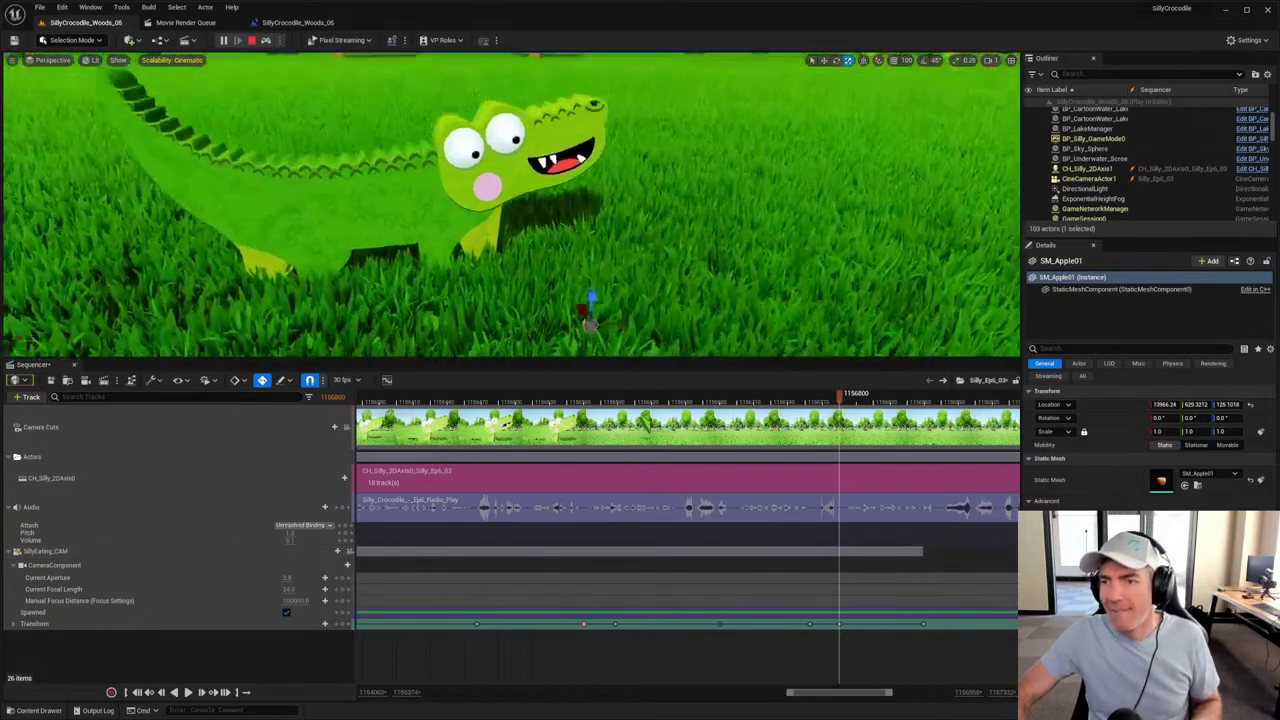
right_click_drag(590, 318, 517, 303)
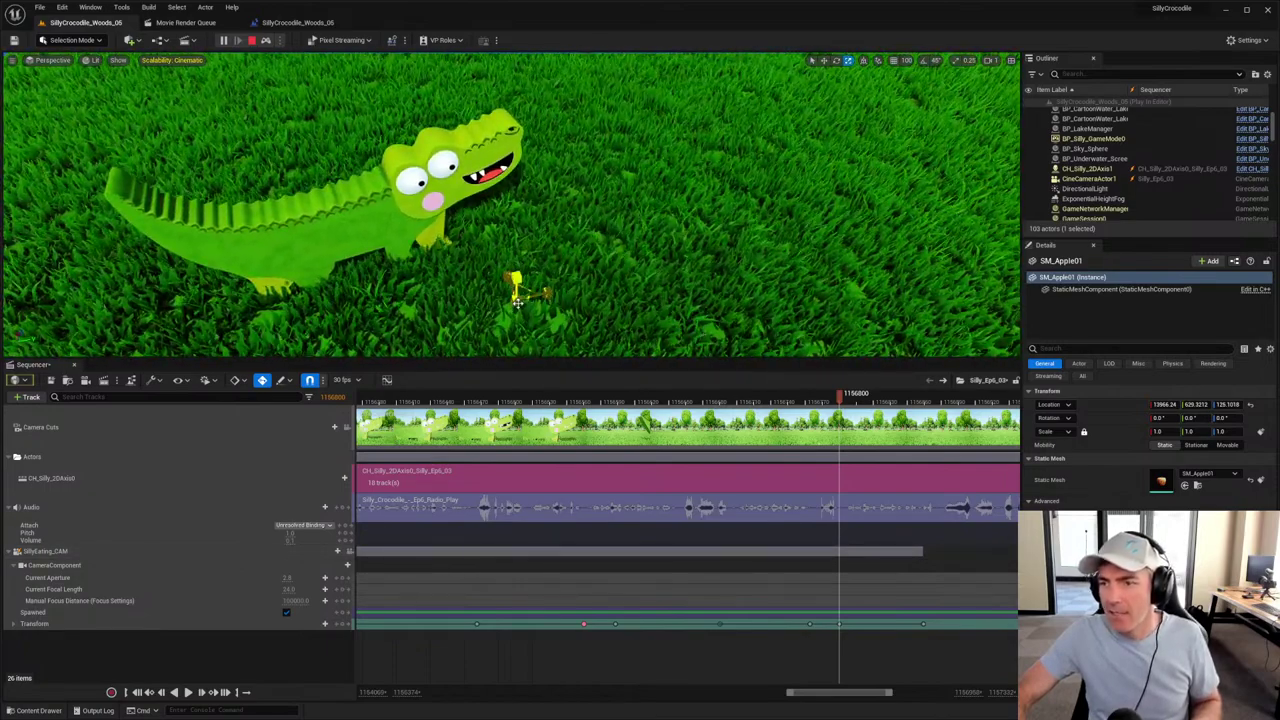
key("w")
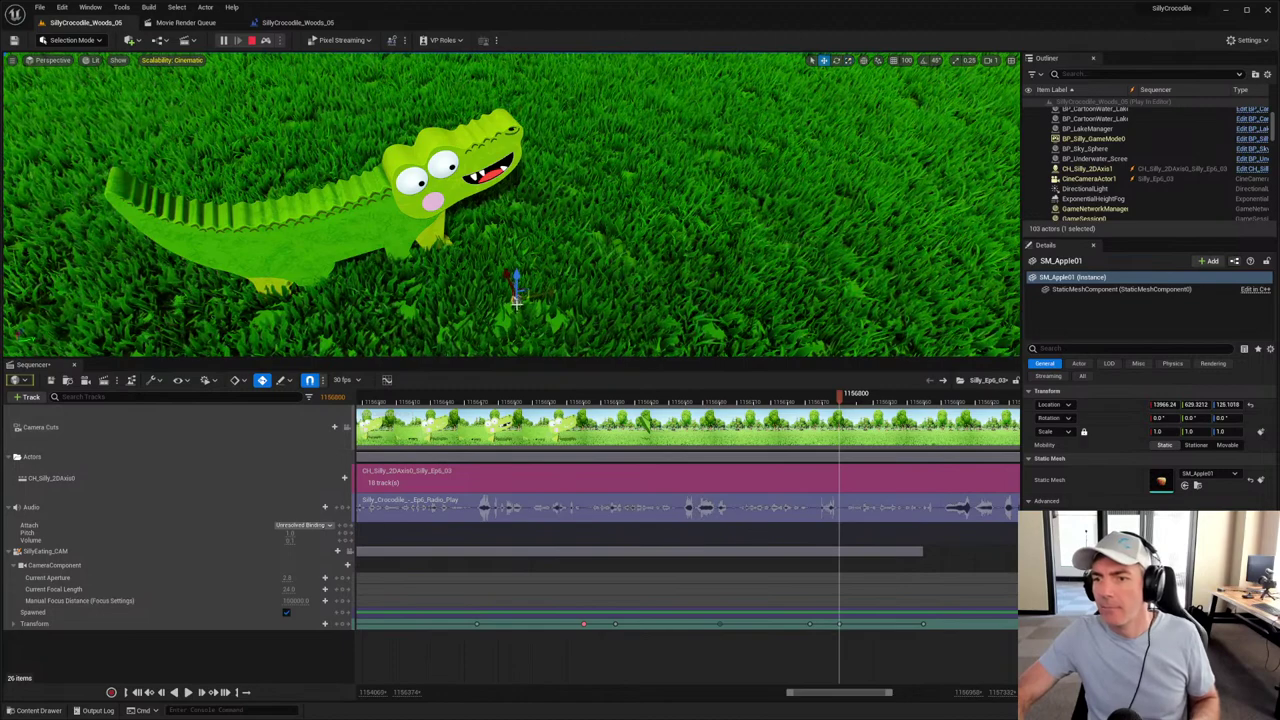
left_click(1233, 446)
Step: End the play session, close the output log, and place and scale SM_Apple01 before the crocodile
left_click(253, 41)
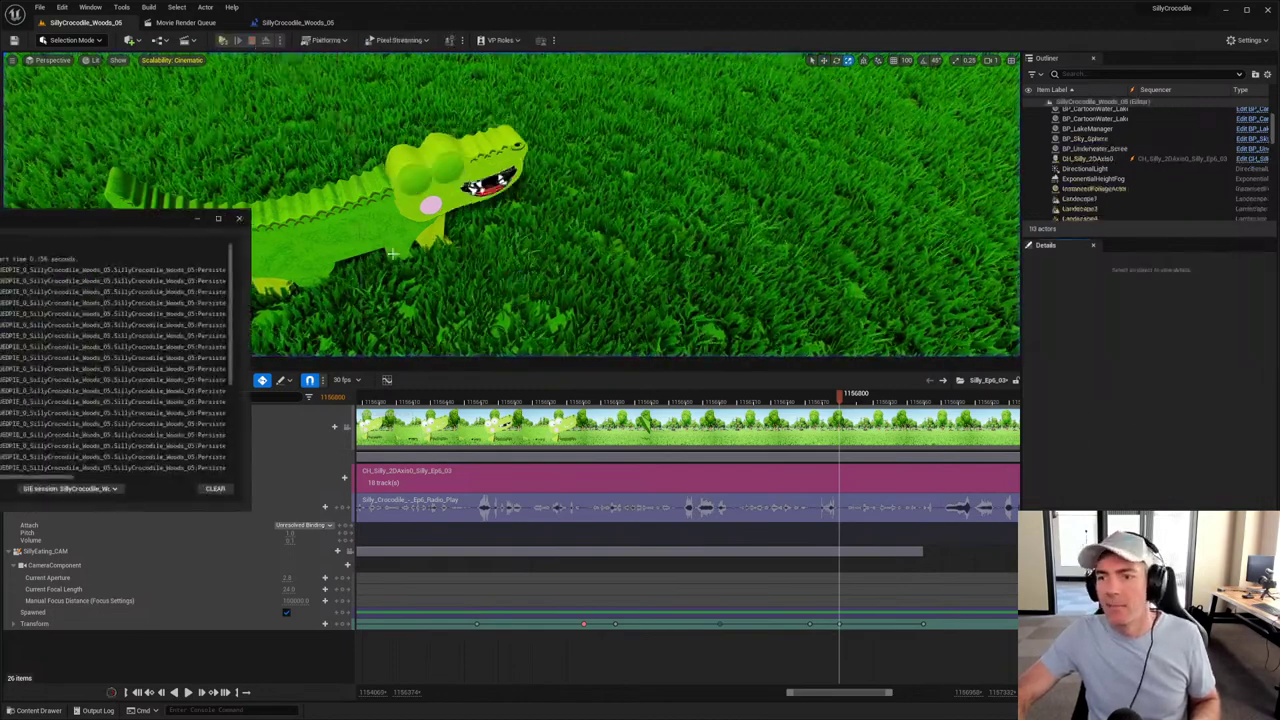
left_click(240, 219)
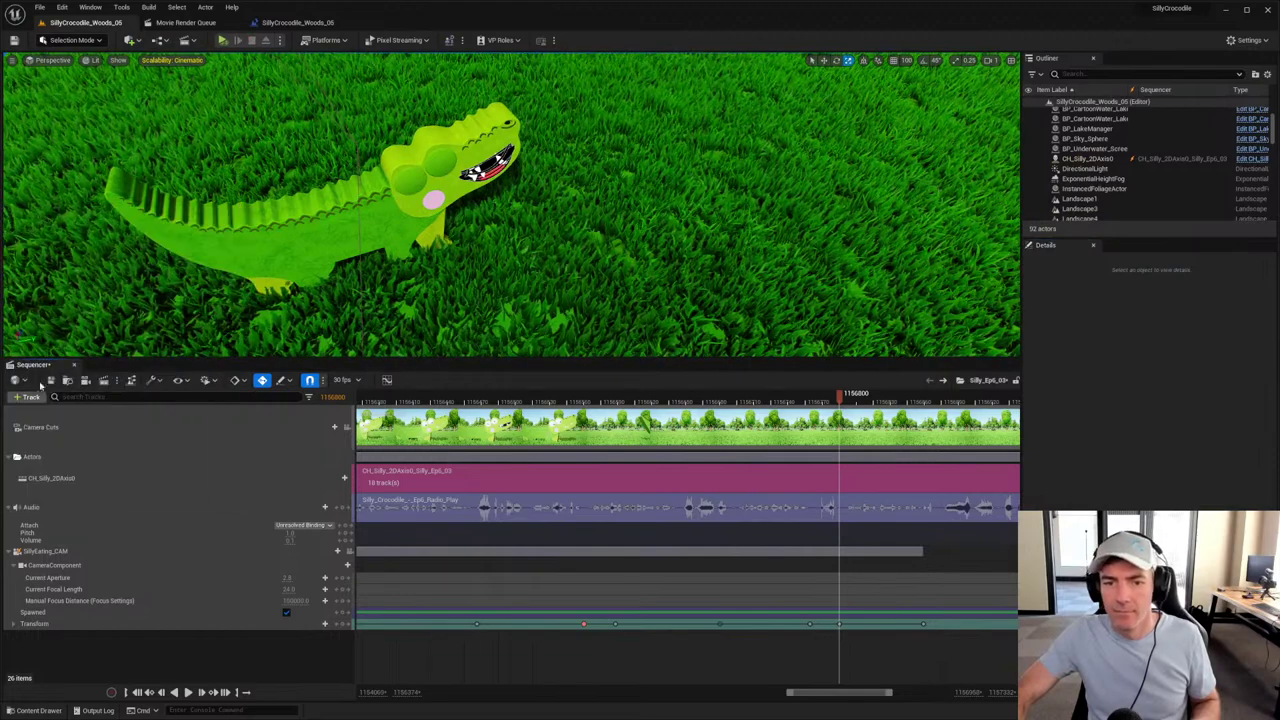
left_click(38, 710)
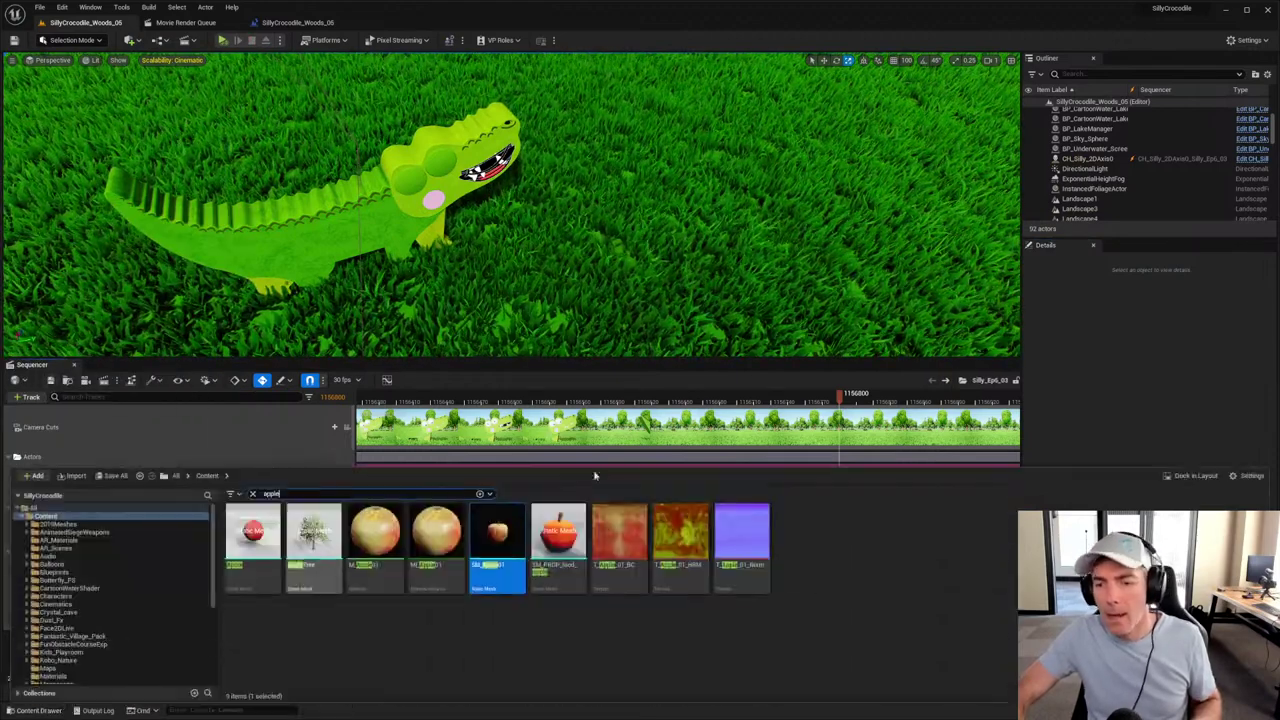
left_click_drag(495, 551, 525, 263)
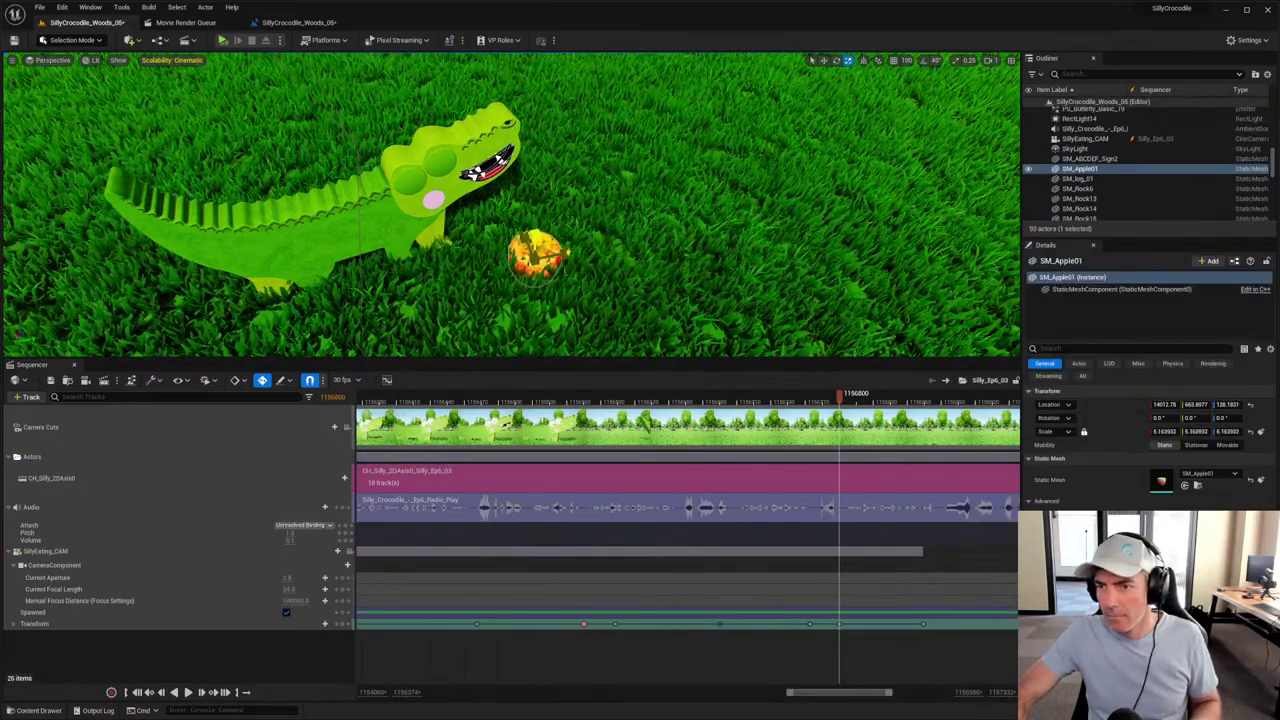
scroll(572, 300, "down", 5)
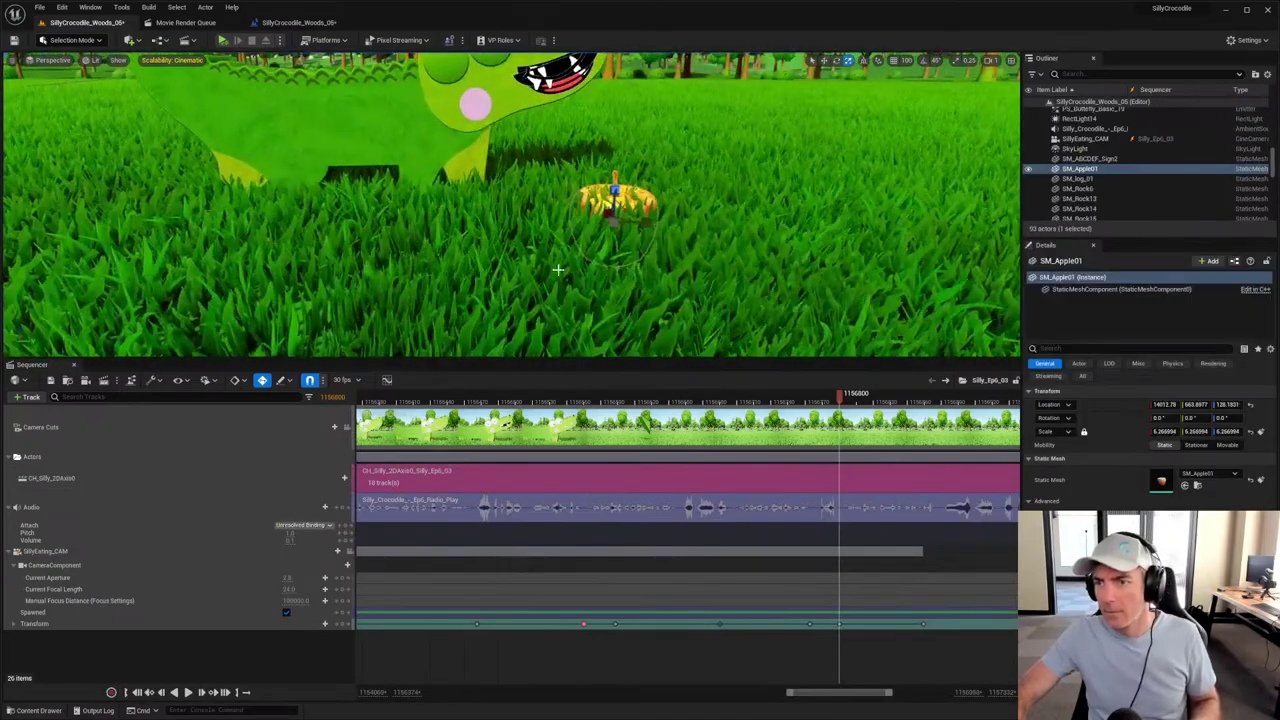
mouse_move(615, 192)
left_mouse_down()
mouse_move(640, 170)
mouse_move(605, 182)
left_mouse_up()
right_click_drag(605, 182, 473, 157)
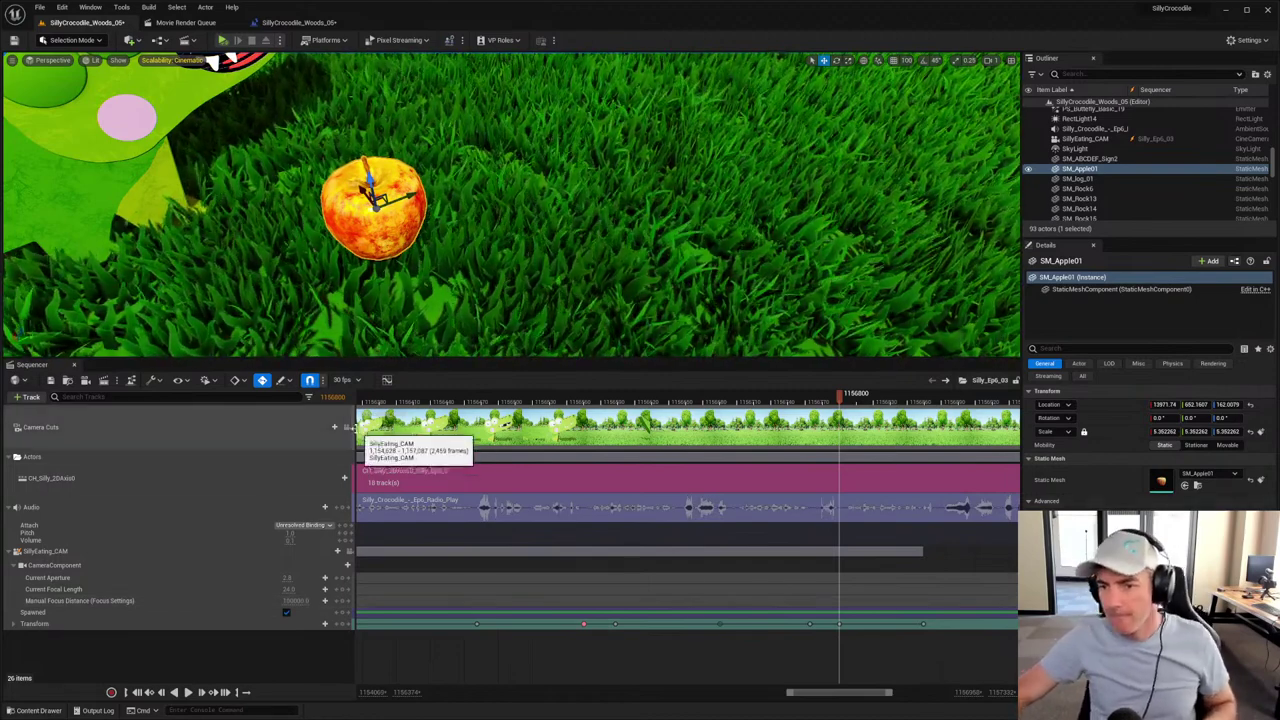
Step: Preview the shot through Camera Cuts and nudge the apple into a better spot in frame
left_click(346, 427)
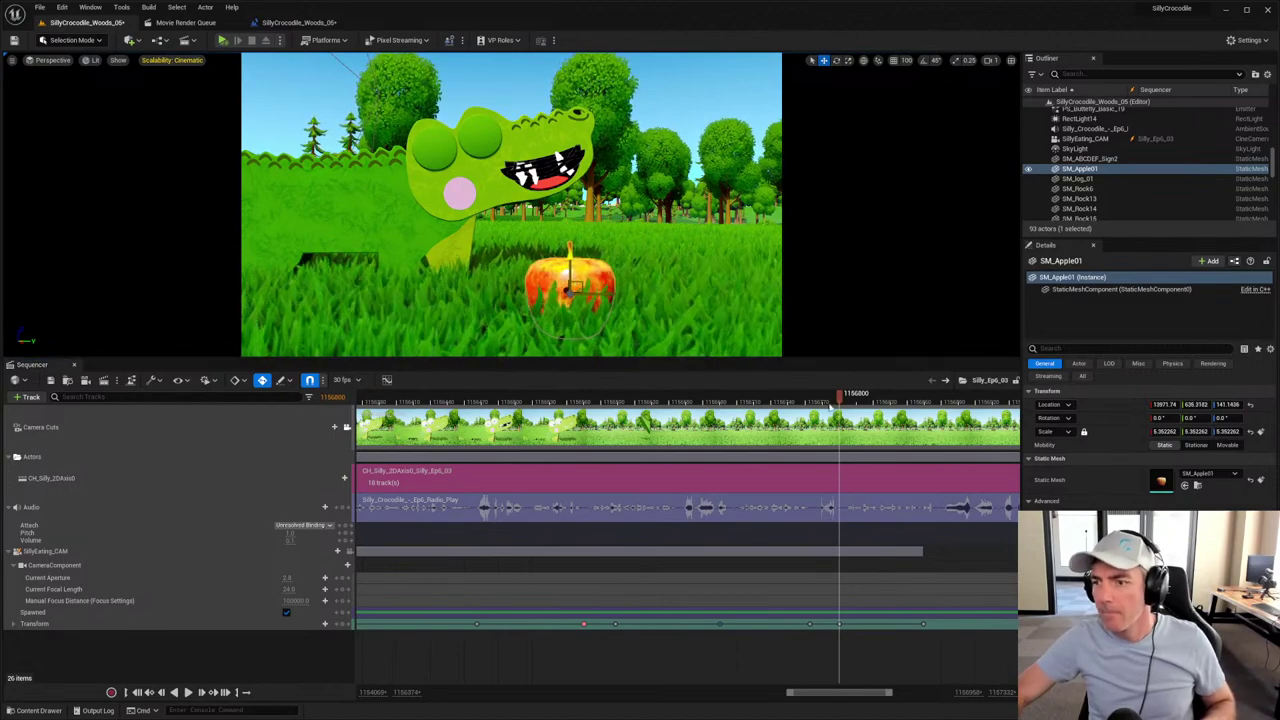
left_click_drag(838, 395, 770, 400)
key("space")
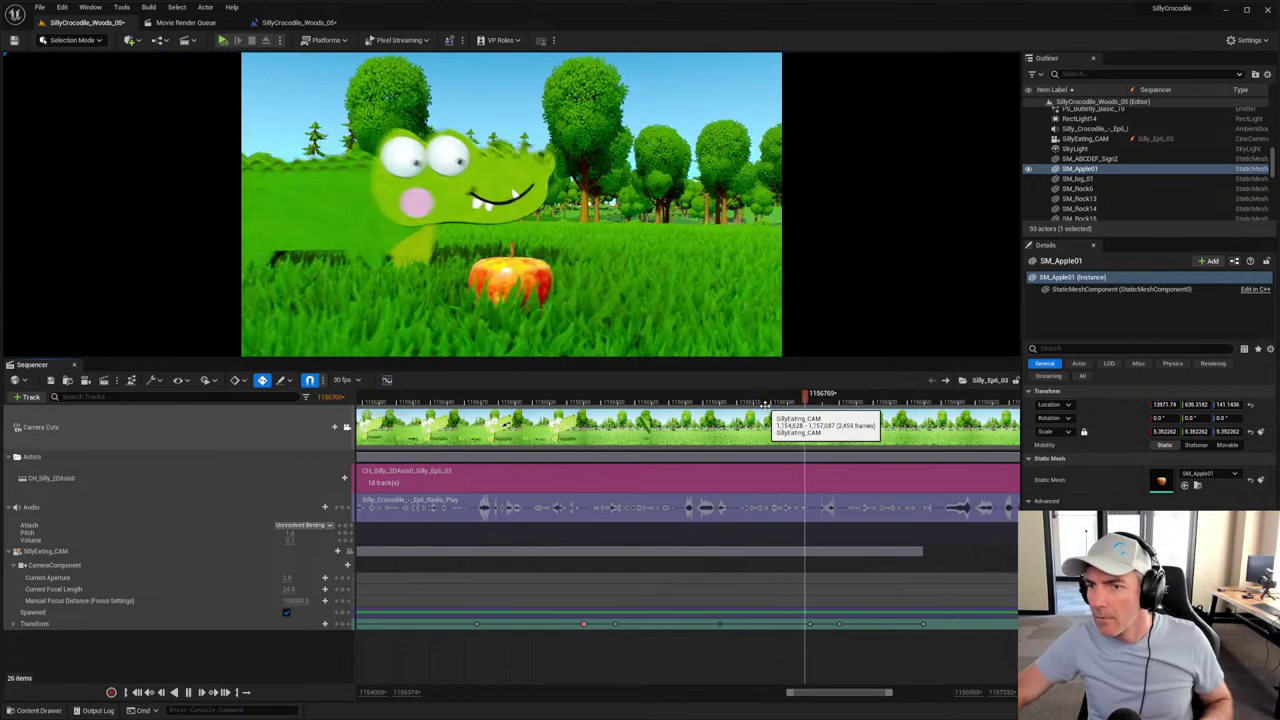
key("space")
left_click_drag(517, 289, 516, 284)
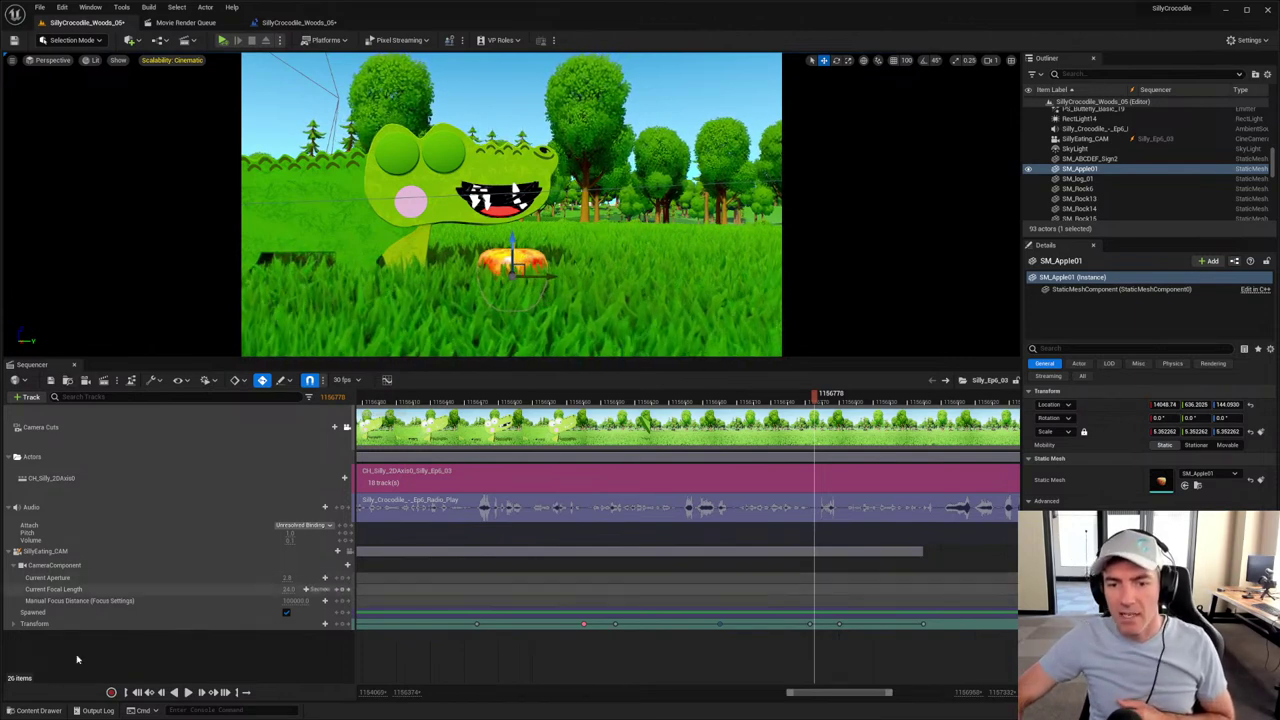
left_click(42, 710)
left_click(523, 669)
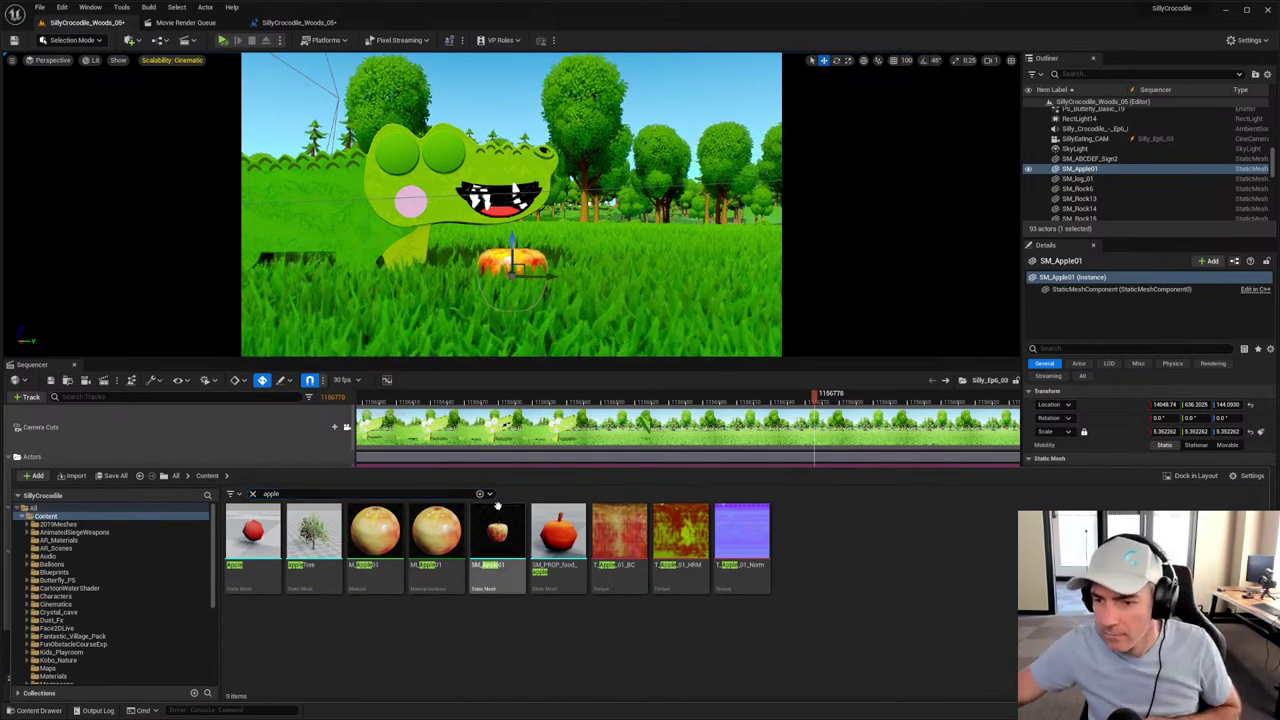
Step: Export SM_Apple01 as Apple_01.FBX with the default FBX options
right_click(498, 530)
mouse_move(560, 357)
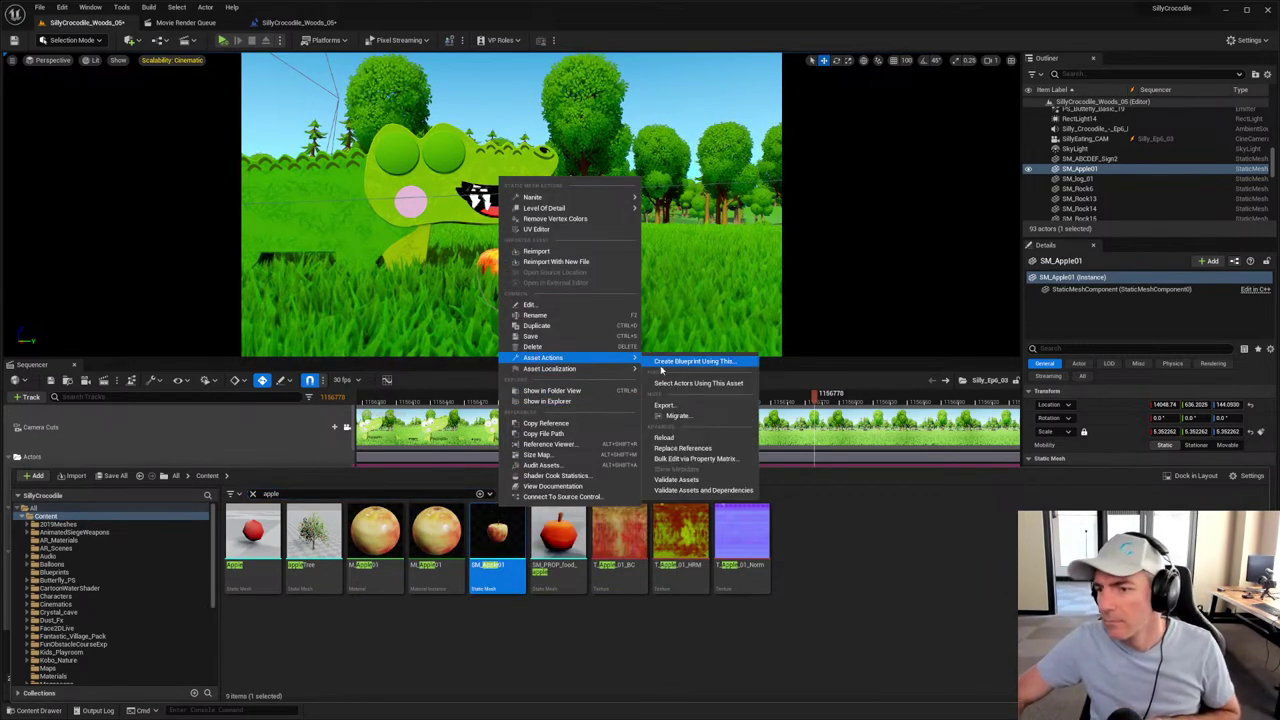
left_click(668, 405)
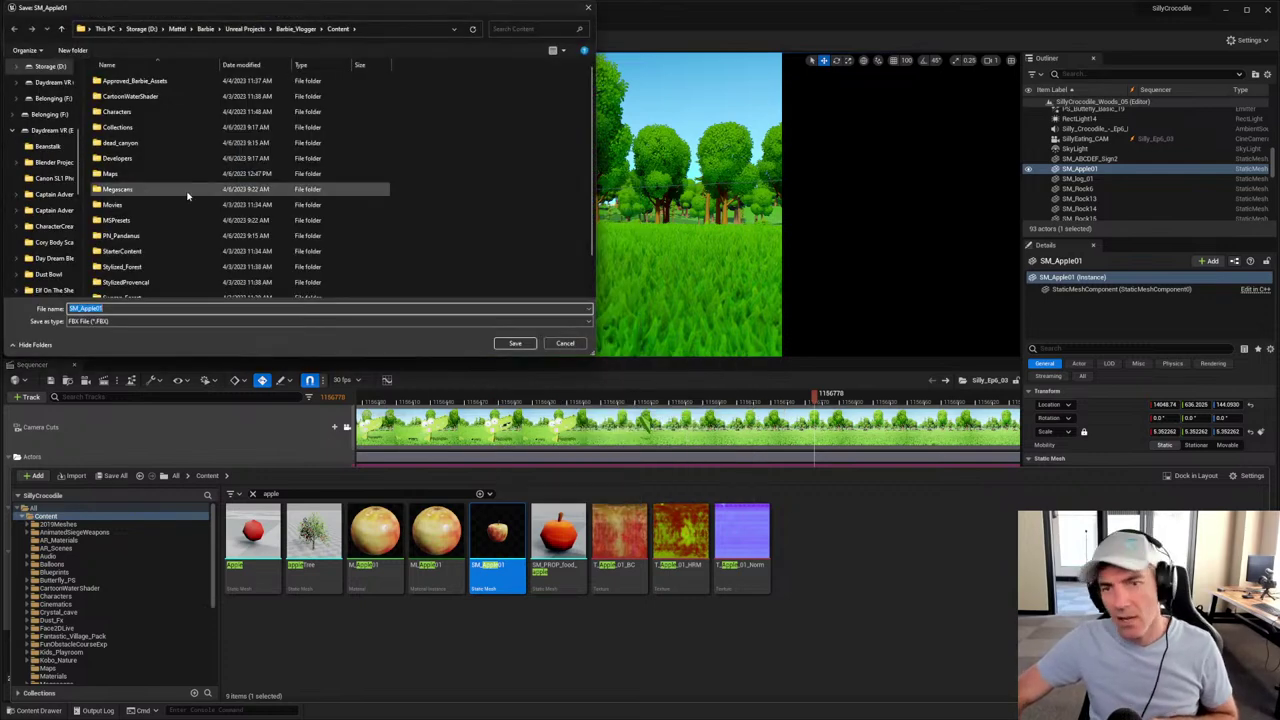
key("Return")
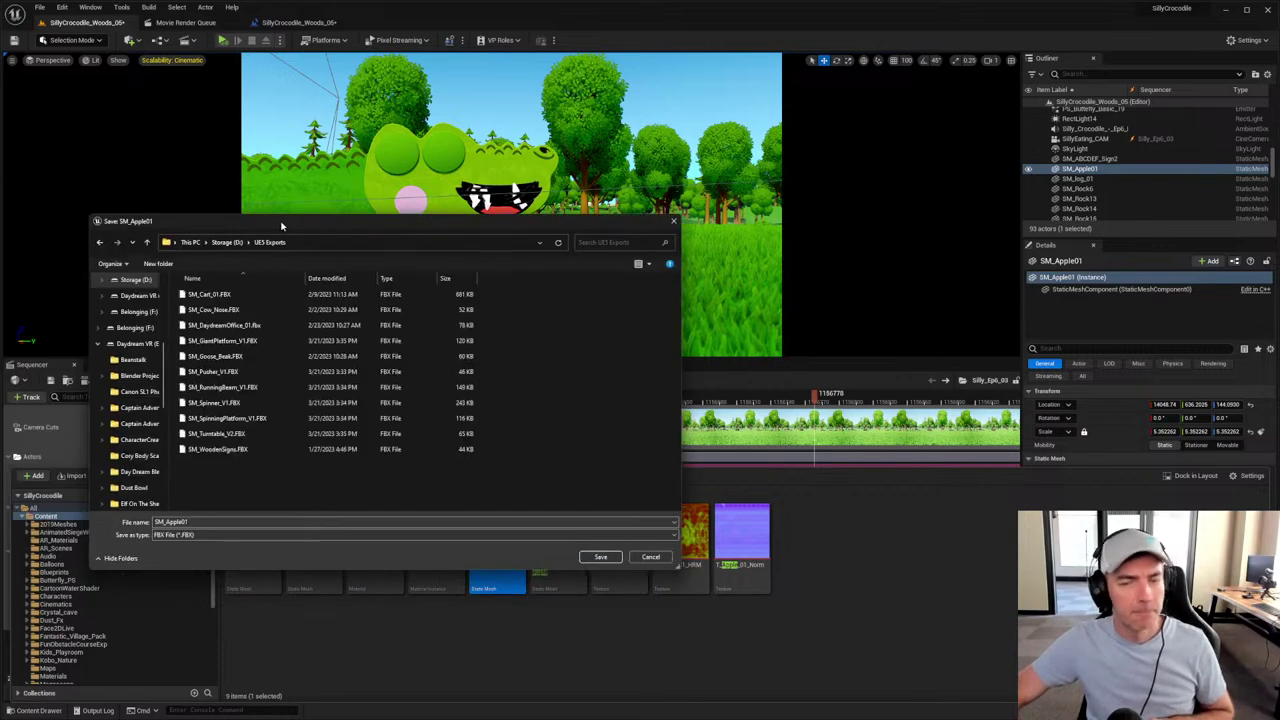
double_click(303, 507)
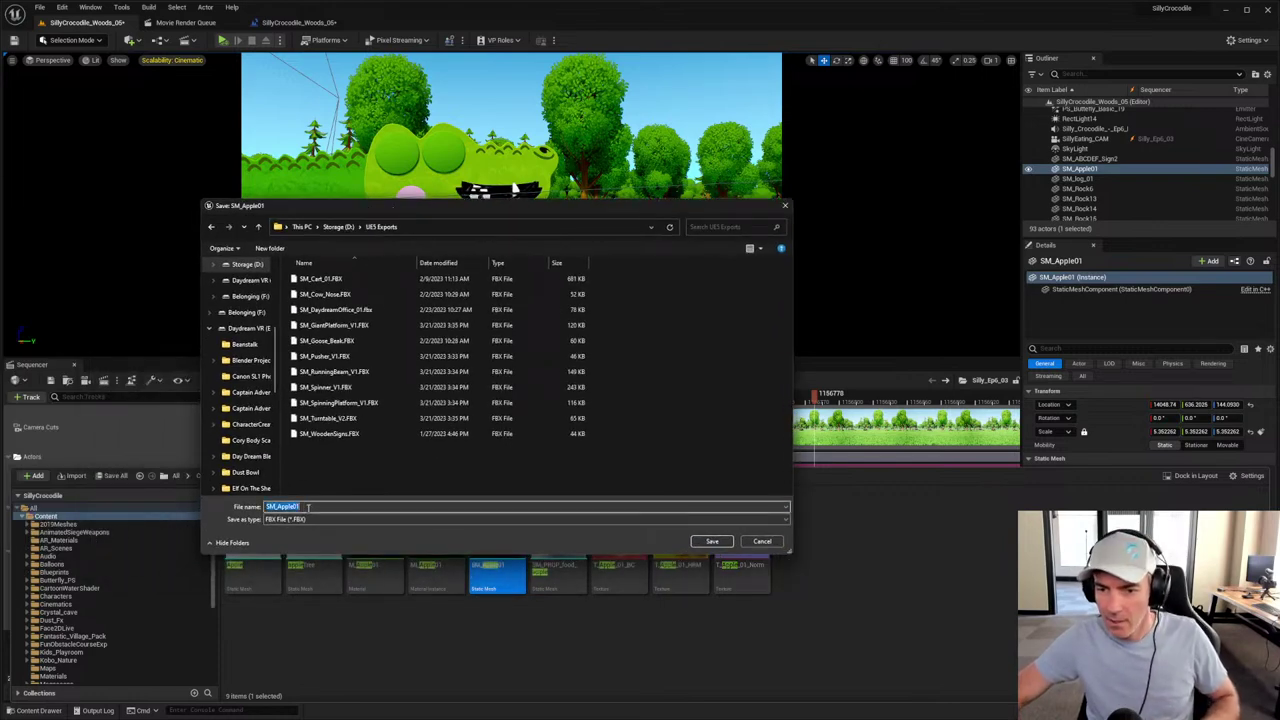
type("Appl")
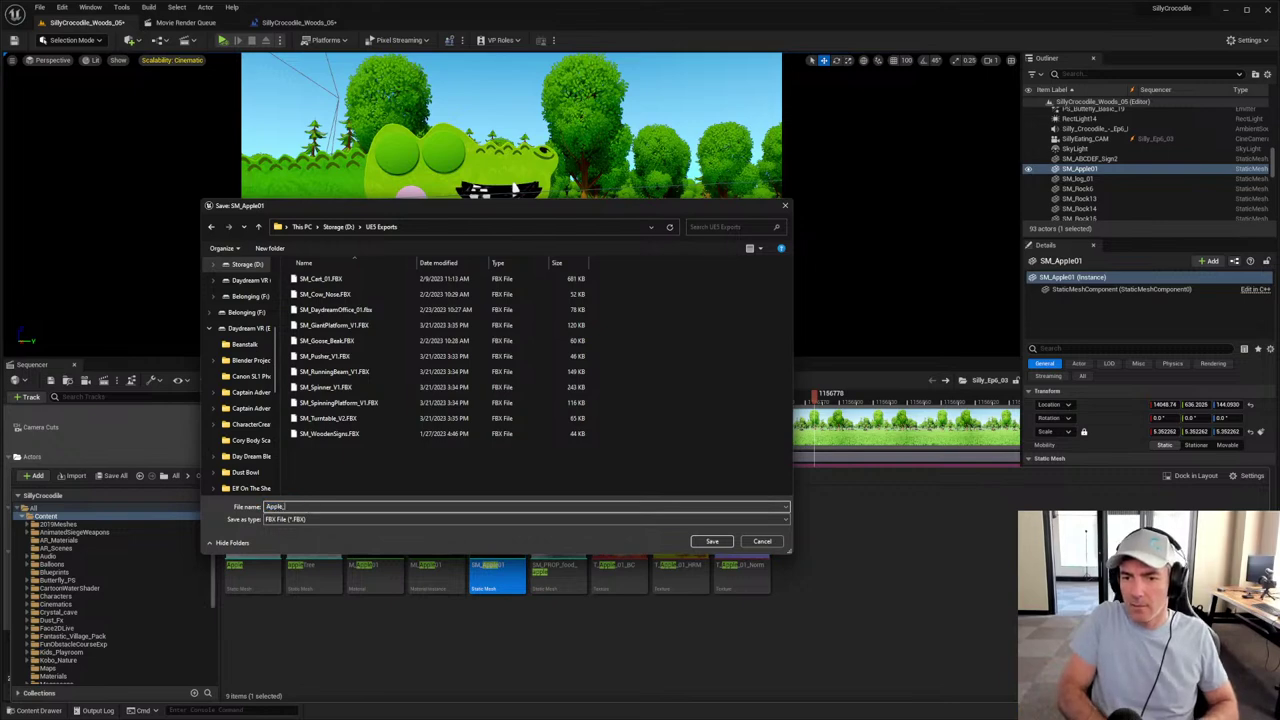
type("e_01")
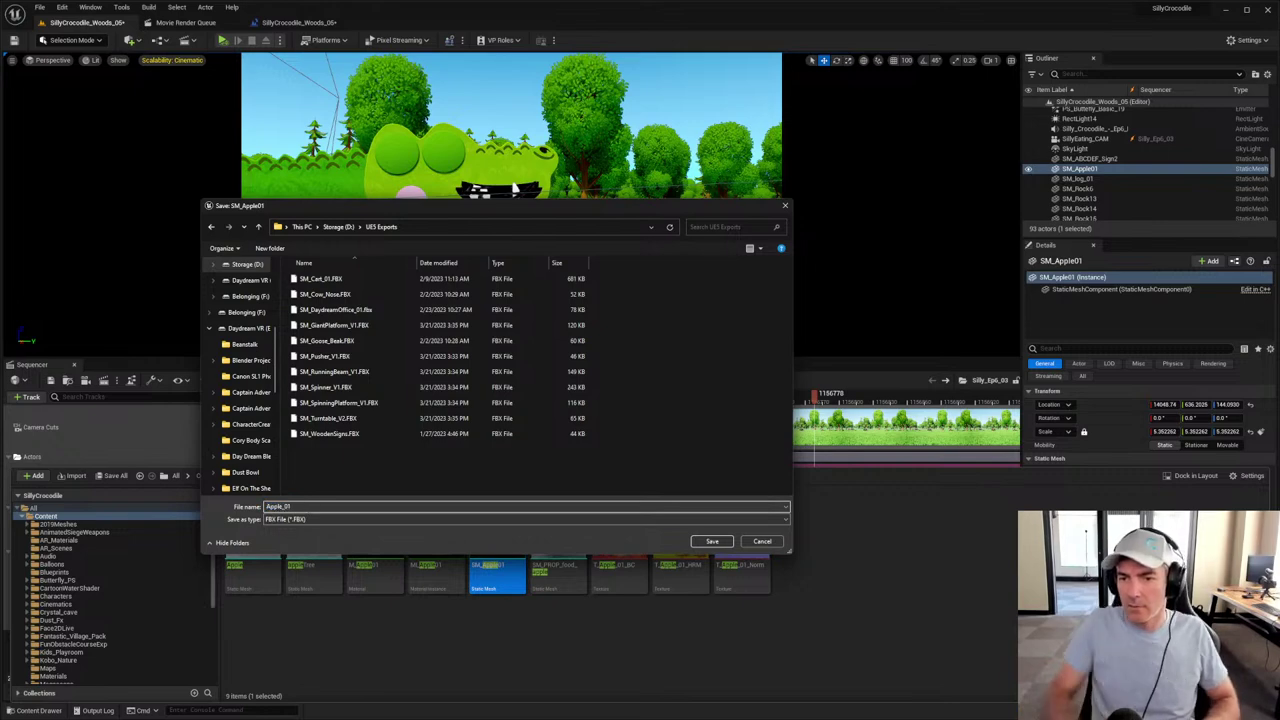
left_click(712, 541)
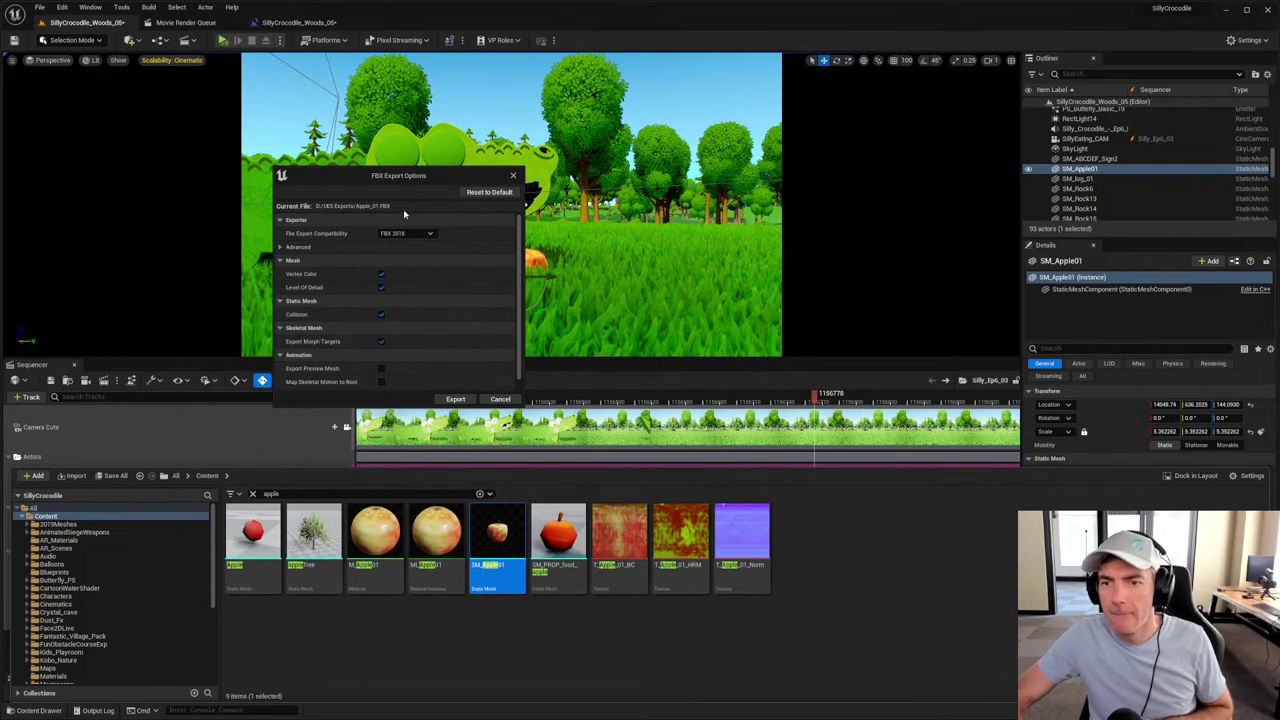
left_click(455, 399)
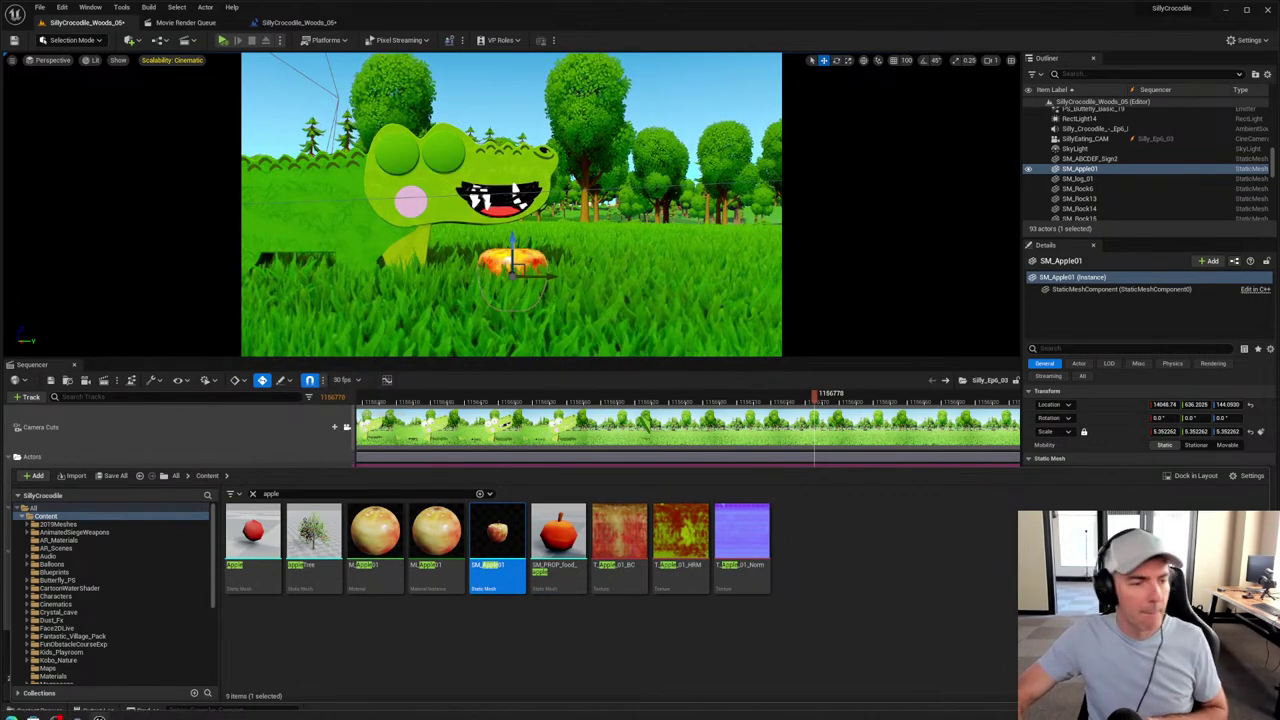
Step: Launch Blender from the Windows Start panel
mouse_move(99, 712)
left_click(11, 708)
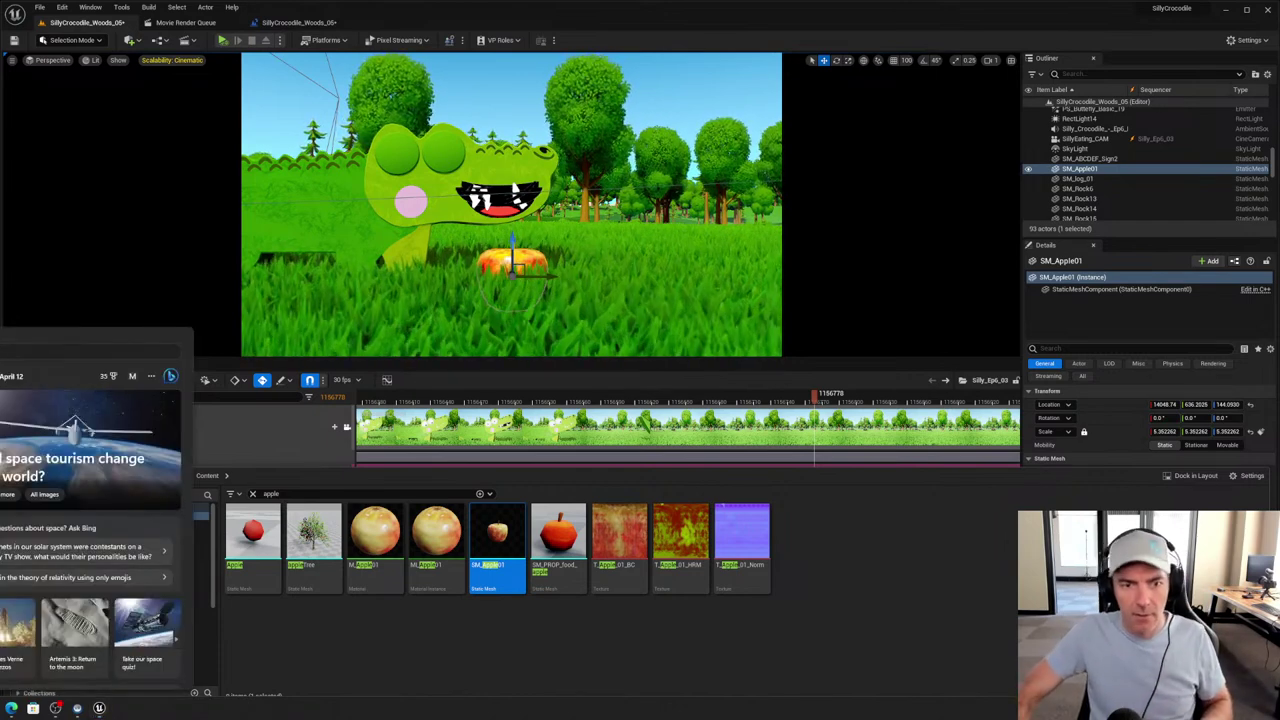
left_click(33, 708)
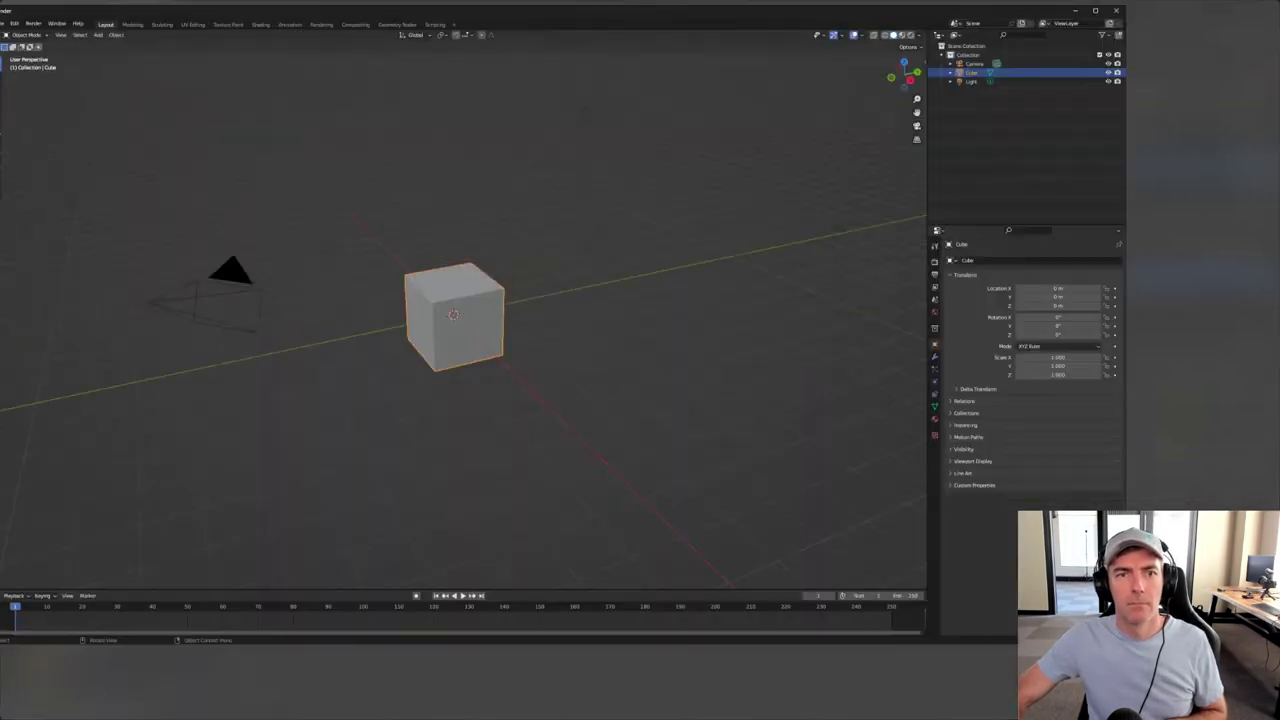
Step: Delete the default cube and open the FBX importer, browsing into the D: drive
key("Delete")
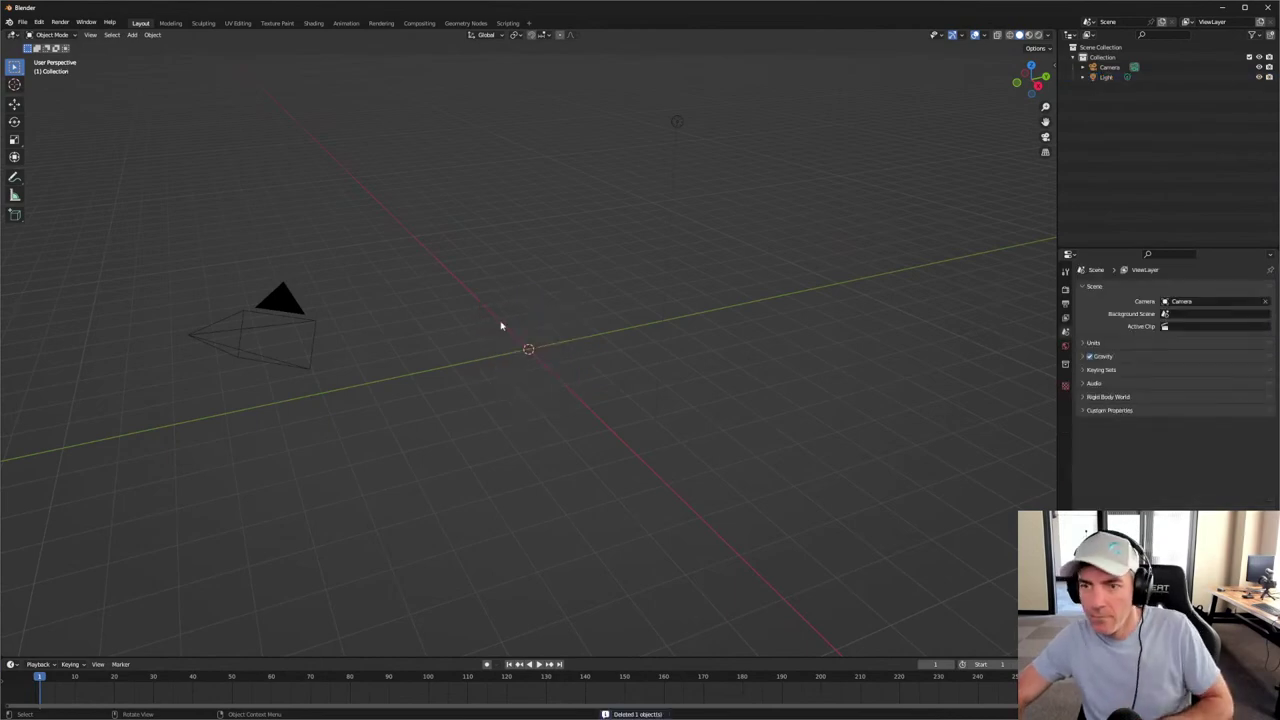
left_click(22, 21)
mouse_move(48, 158)
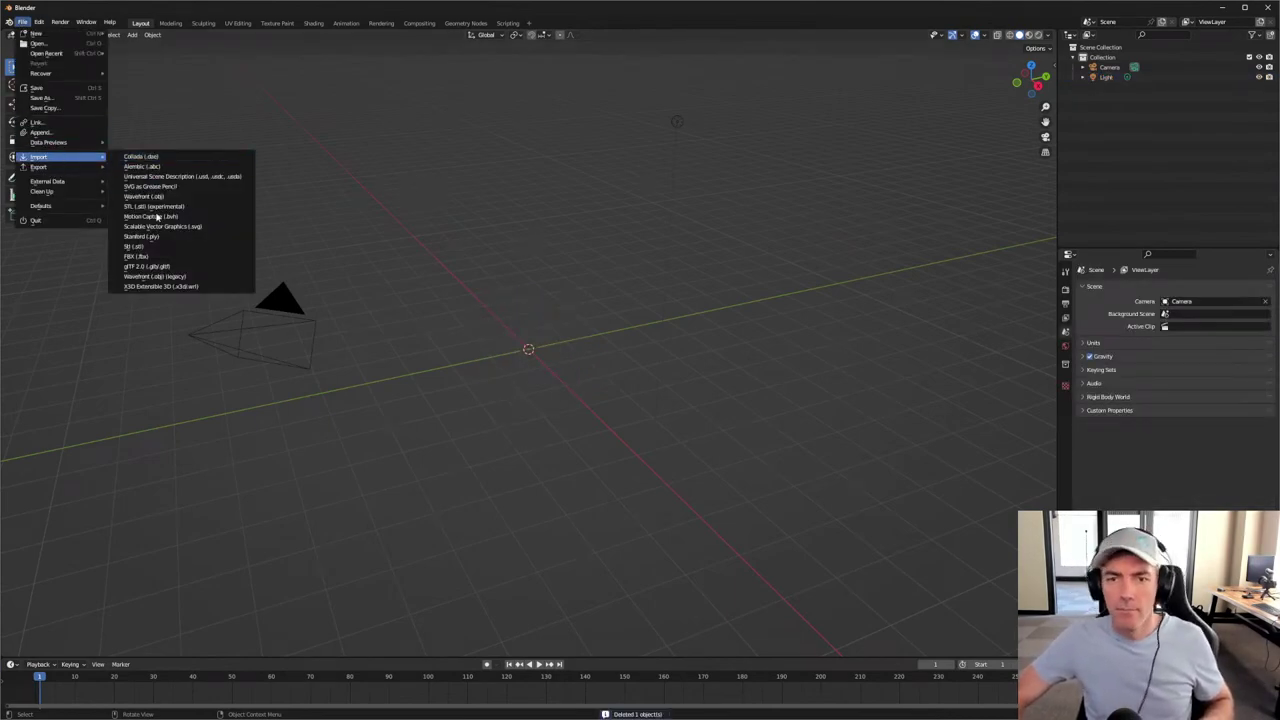
left_click(150, 256)
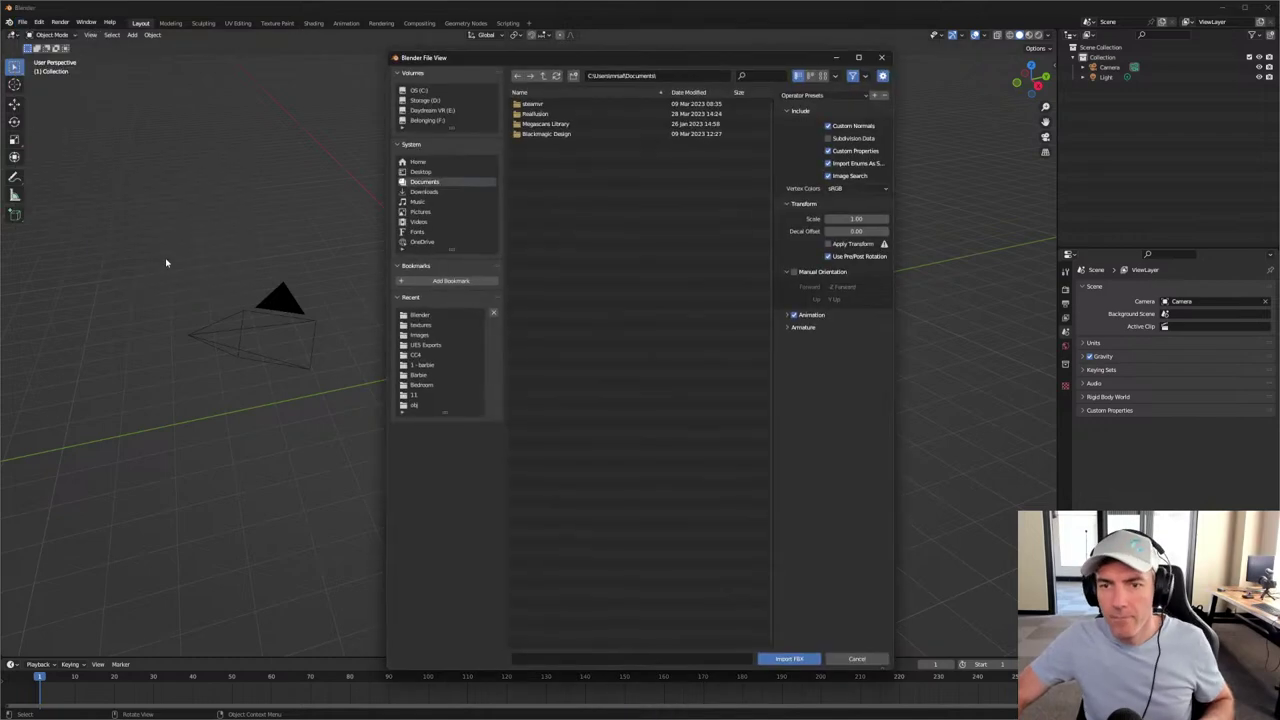
left_click(426, 101)
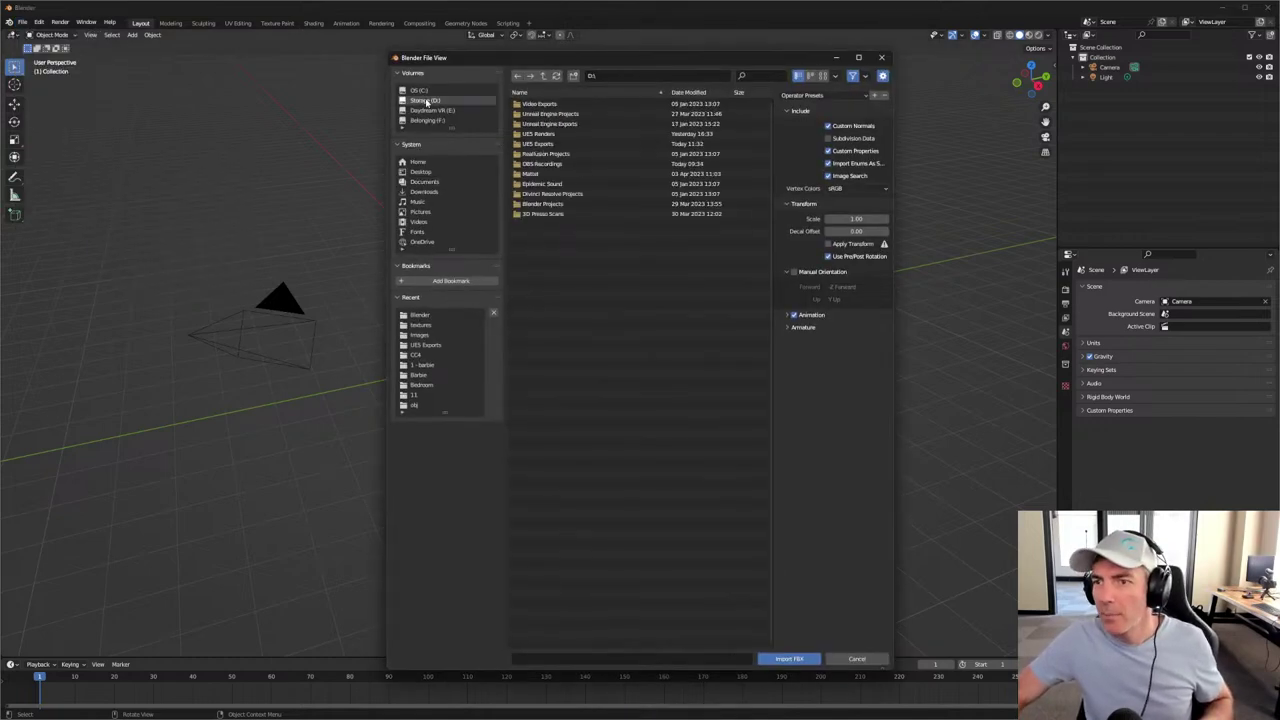
double_click(523, 123)
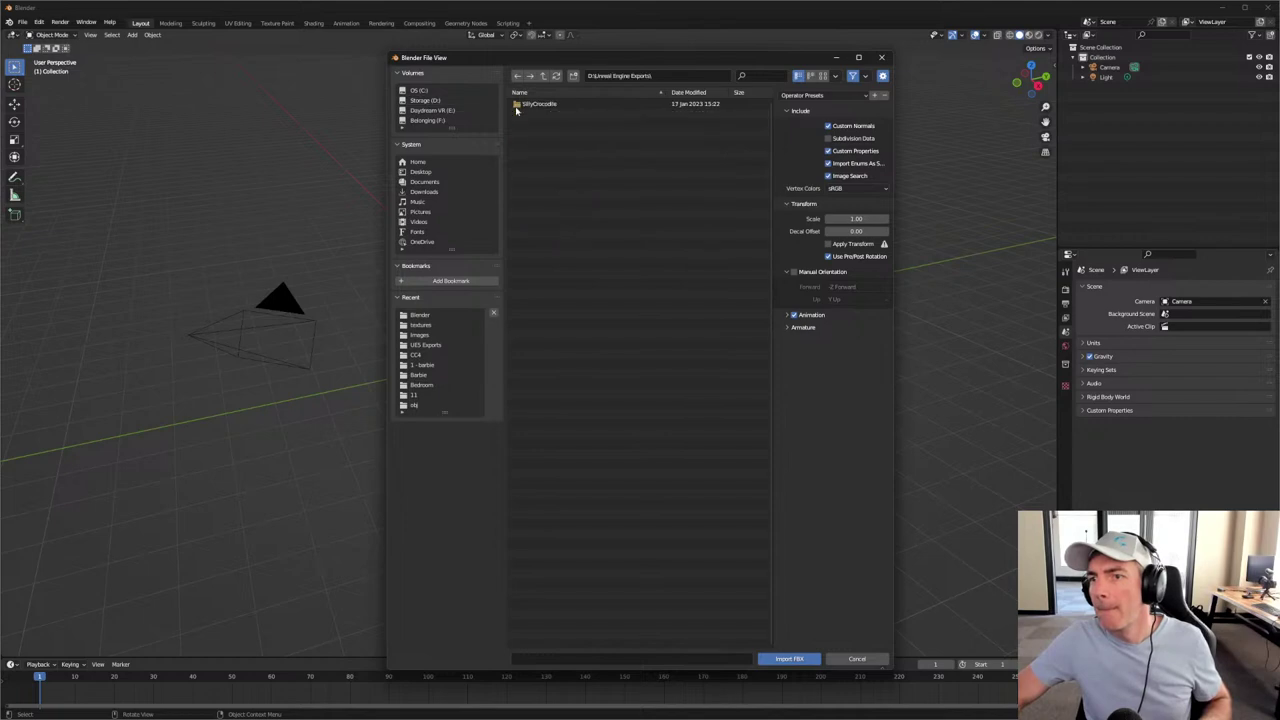
double_click(525, 104)
Step: Import Apple_01.FBX from the D:\UE5 Exports folder
left_click(543, 75)
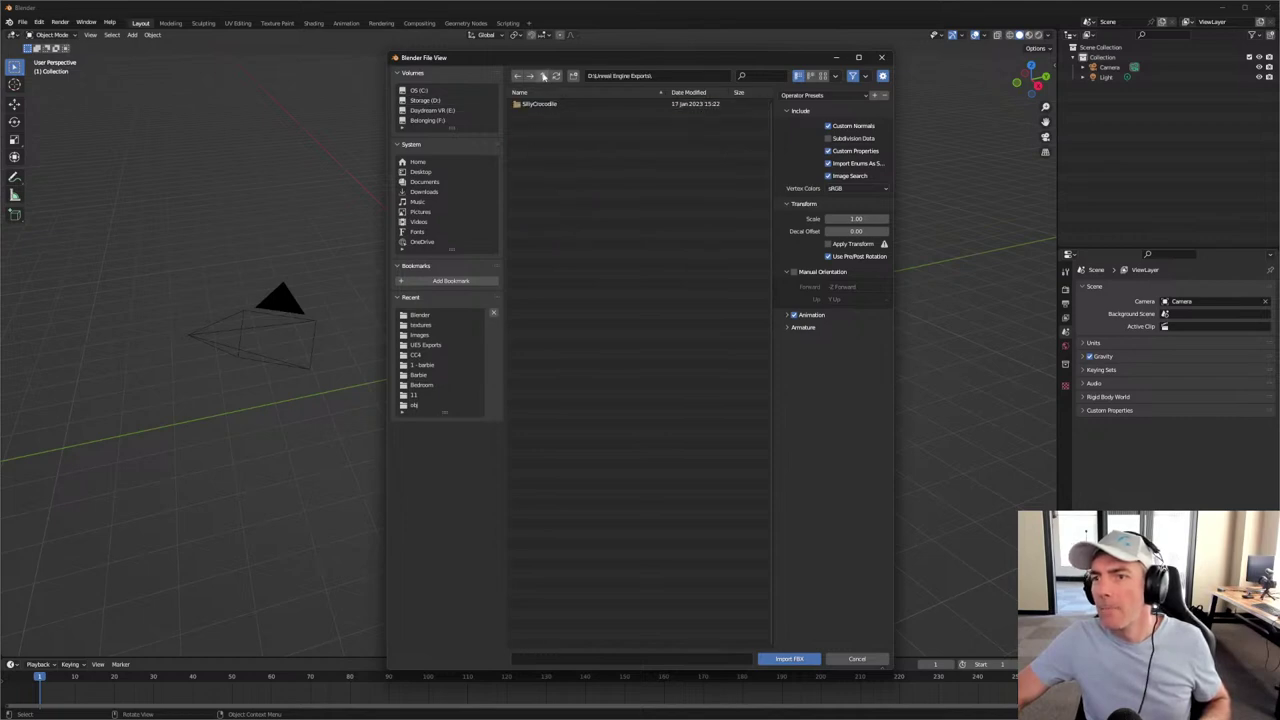
left_click(543, 75)
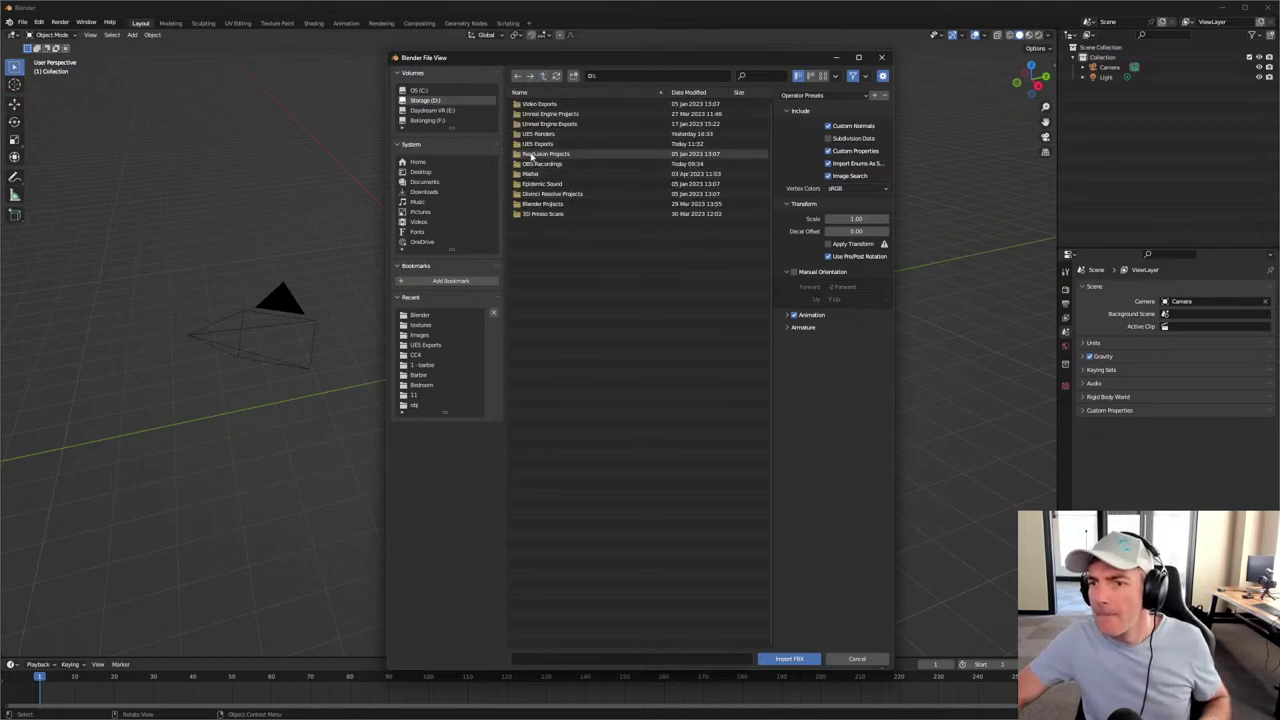
double_click(530, 143)
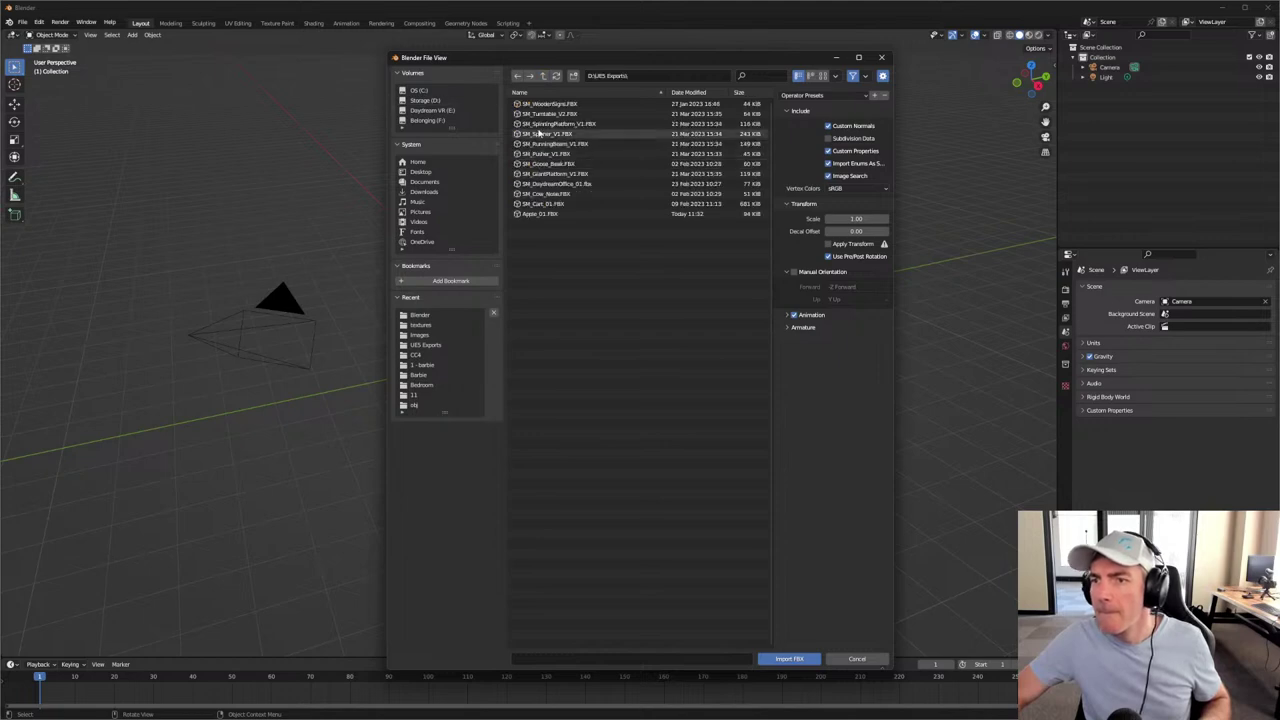
left_click(530, 214)
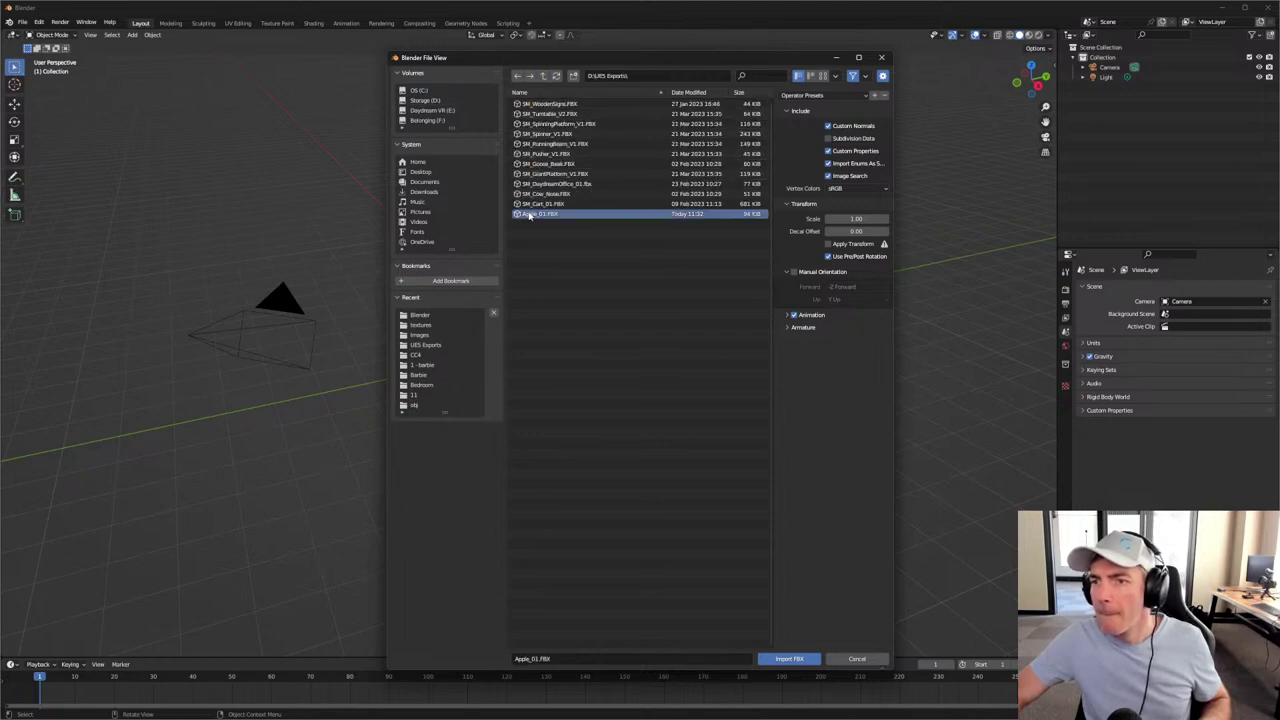
left_click(789, 658)
scroll(504, 297, "up", 10)
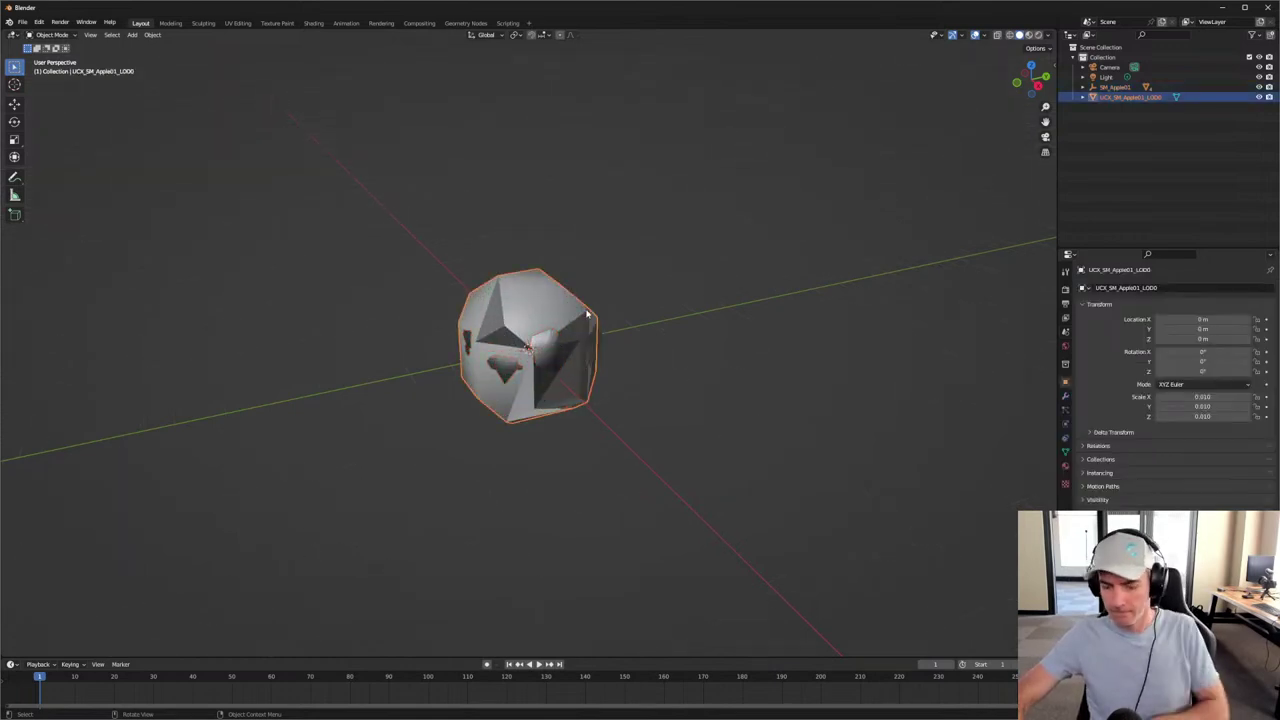
Step: Delete the UCX collision mesh and the extra LOD meshes, leaving SM_Apple01_LOD0 selected
key("Delete")
left_click(557, 330)
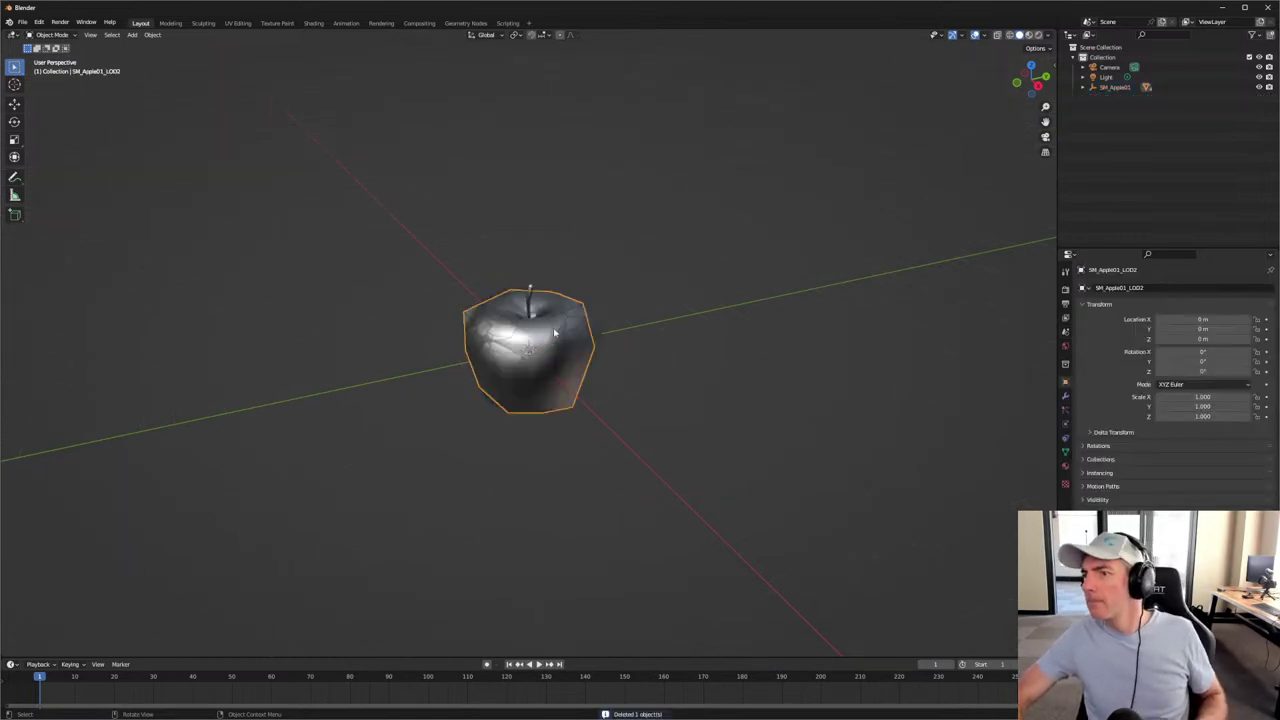
left_click(555, 332)
left_click(575, 336)
left_click(566, 341)
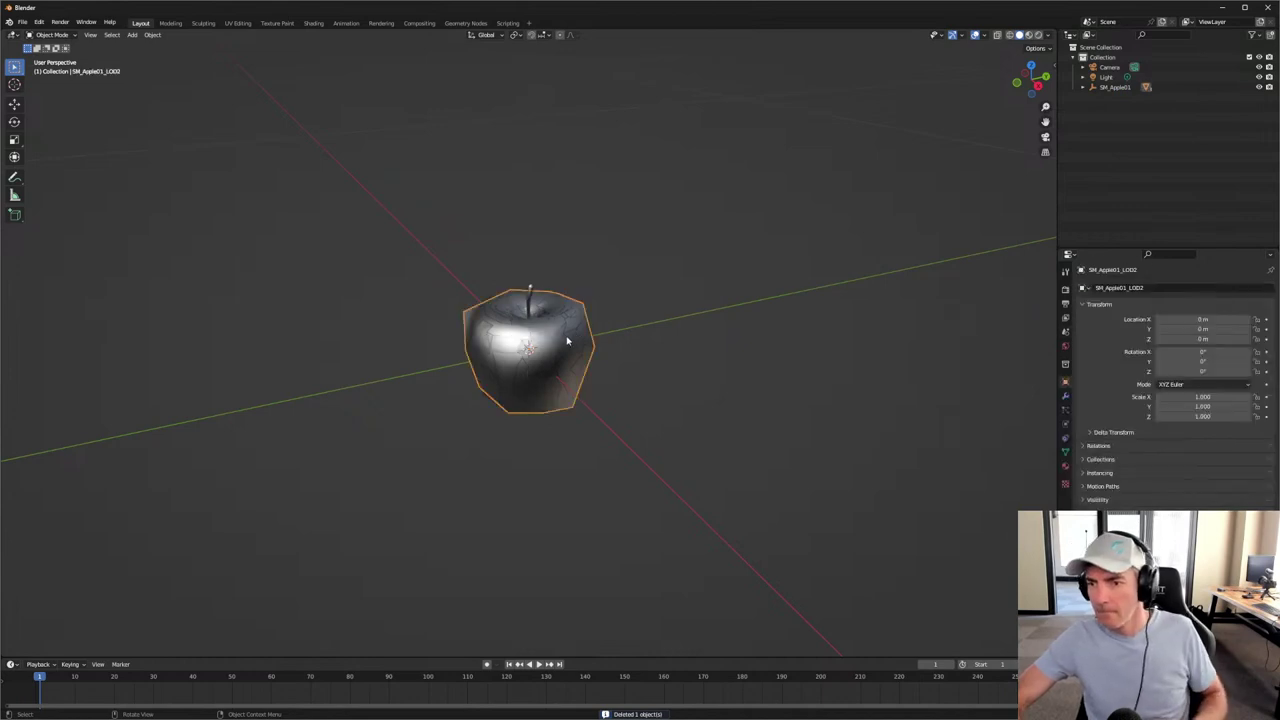
key("Delete")
left_click(580, 331)
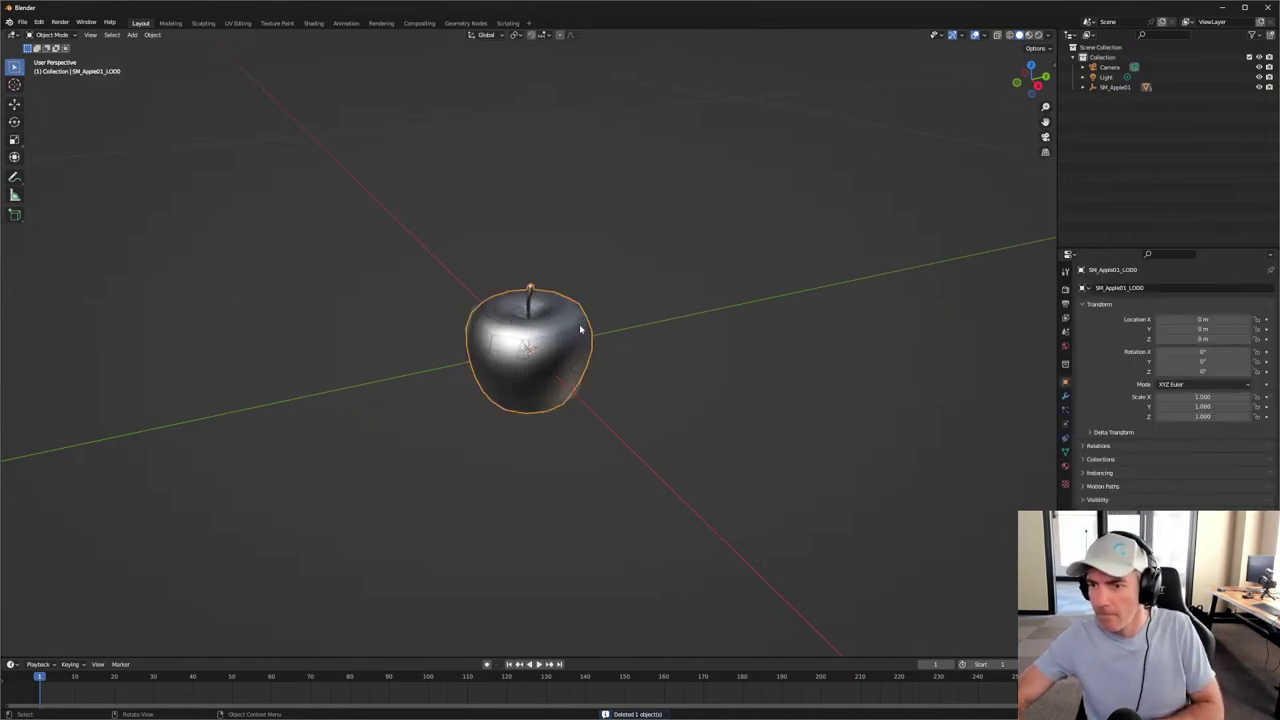
key("Delete")
left_click(580, 331)
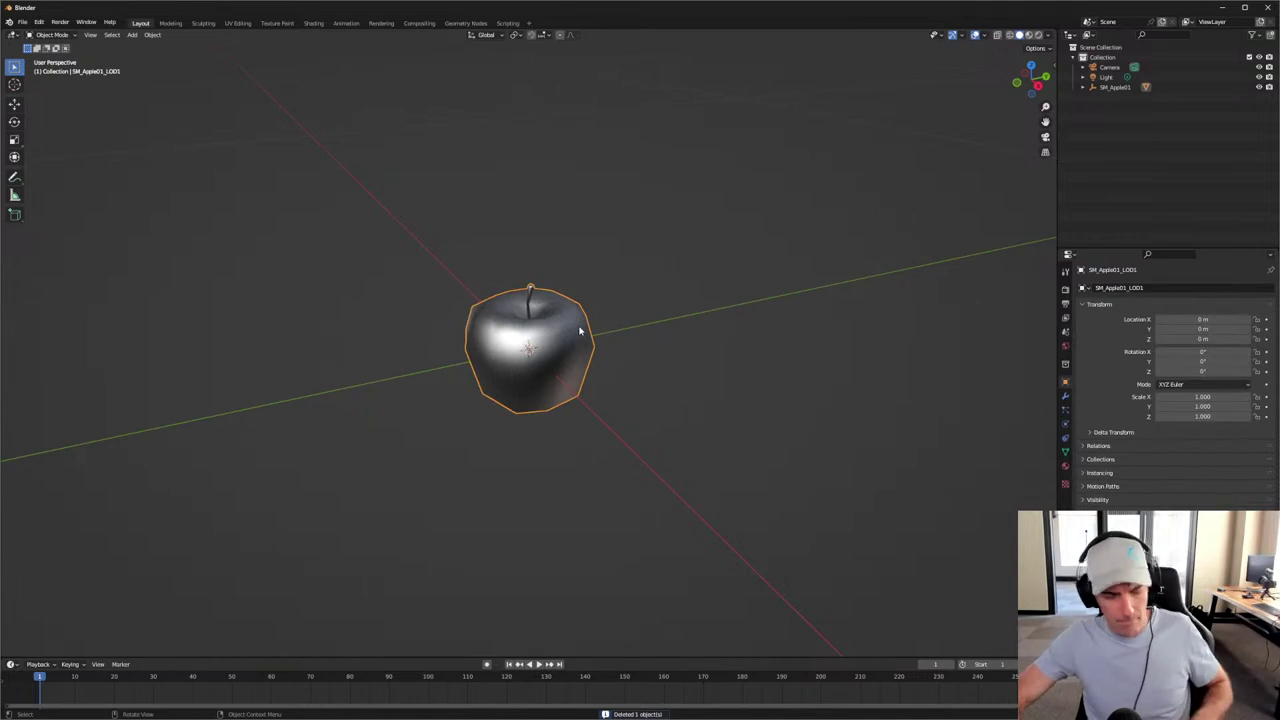
key("Delete")
left_click(580, 331)
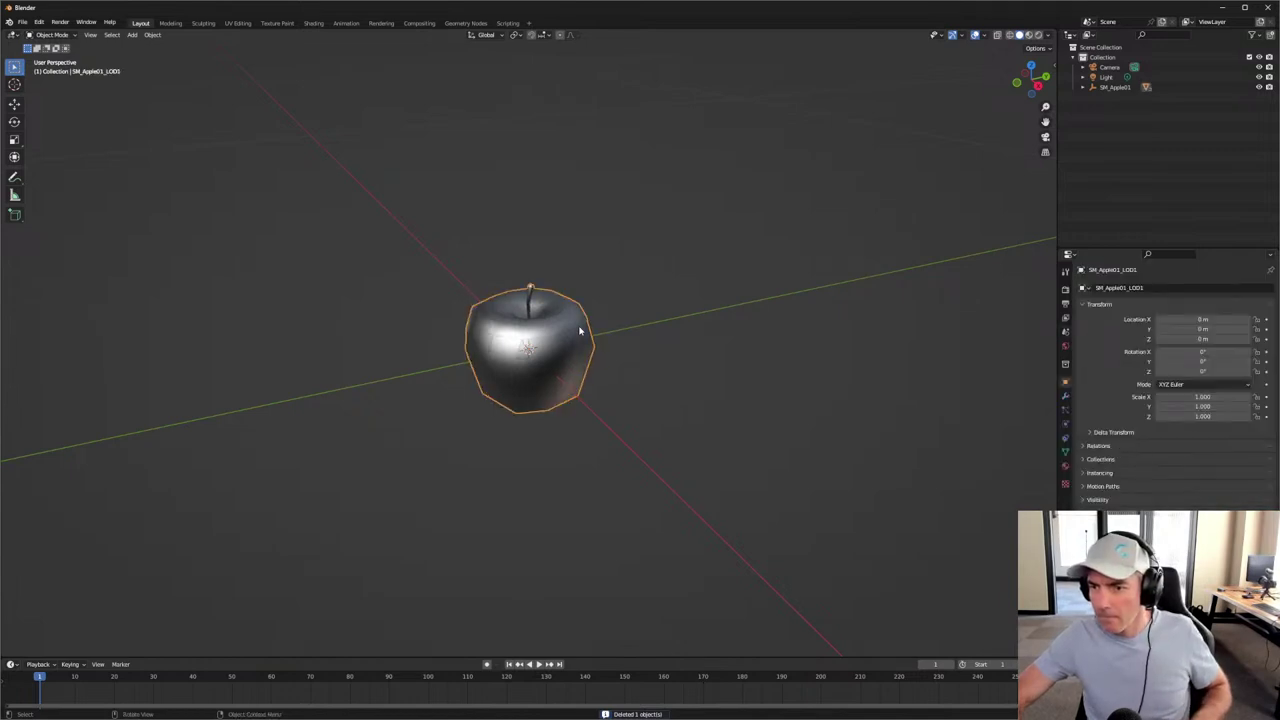
key("Delete")
left_click(580, 331)
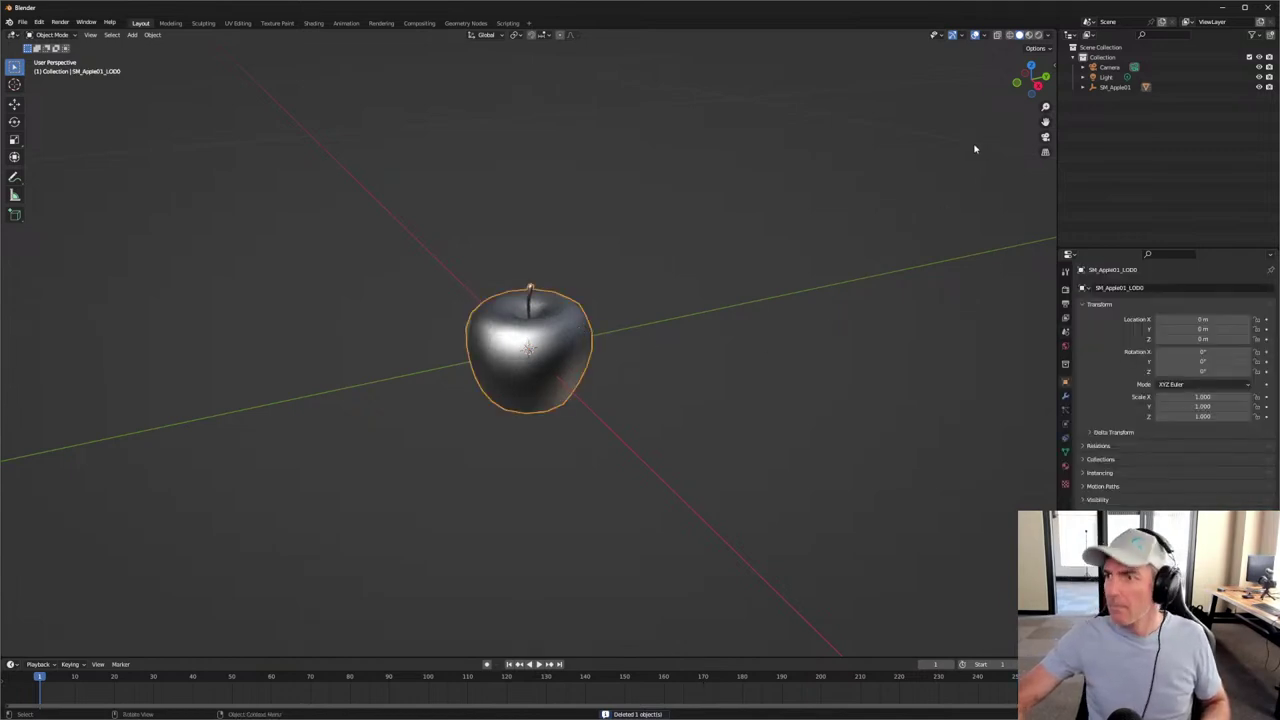
Step: Switch to Material Preview shading and orbit to view the magenta apple
left_click(1030, 35)
mouse_move(734, 449)
middle_mouse_down()
mouse_move(680, 431)
mouse_move(906, 160)
middle_mouse_up()
scroll(677, 425, "up", 2)
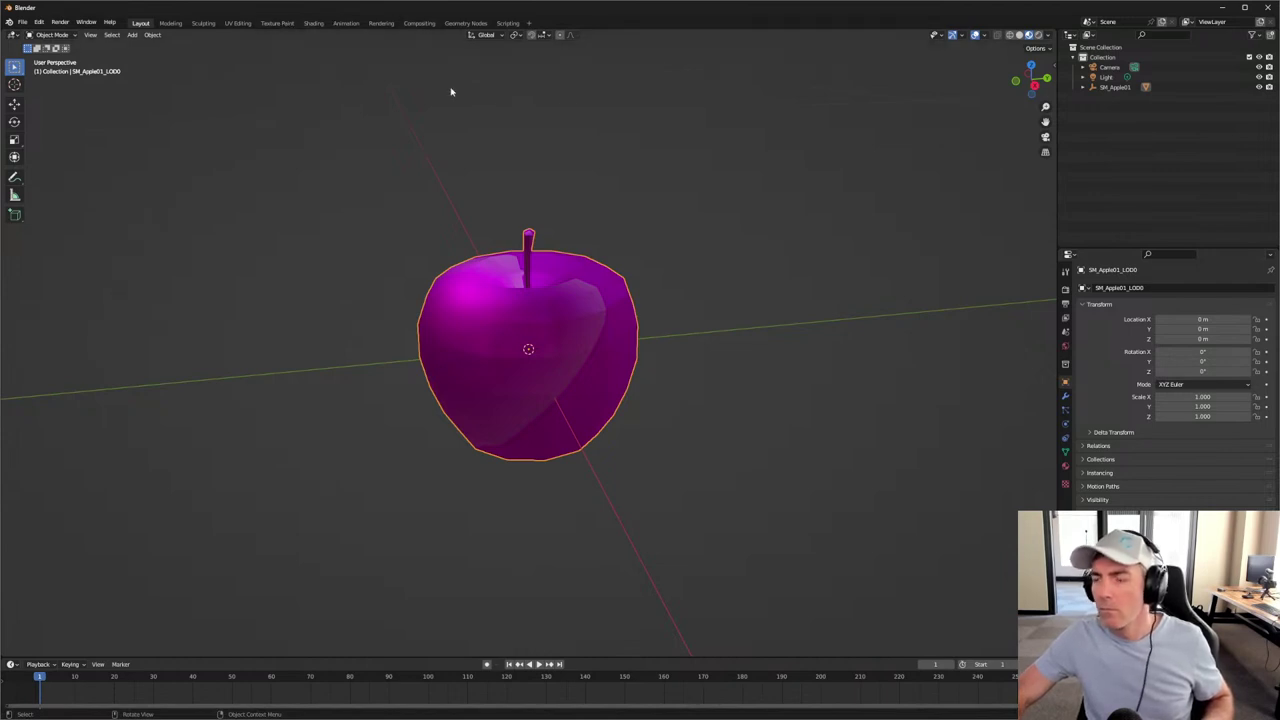
Step: Feed an Image Texture node into the MI_Apple01 material's Subsurface Color, then switch to Unreal
left_click(1065, 465)
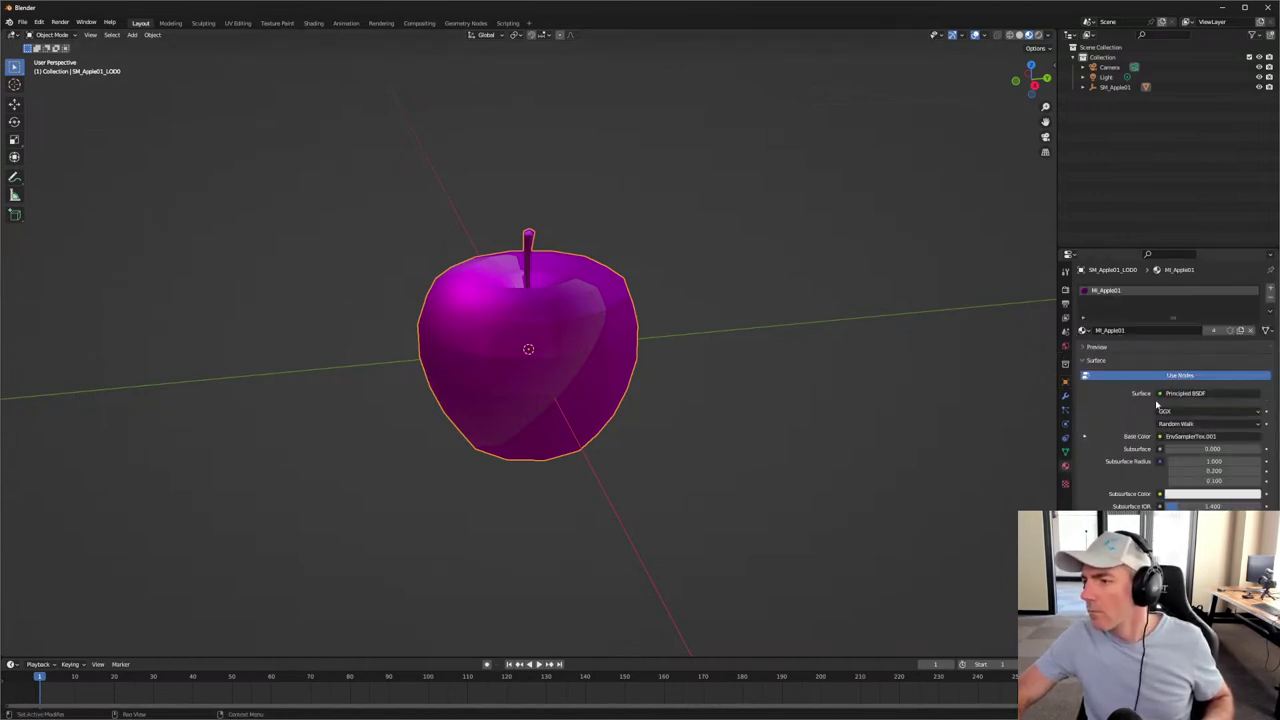
left_click(1161, 495)
left_click(940, 563)
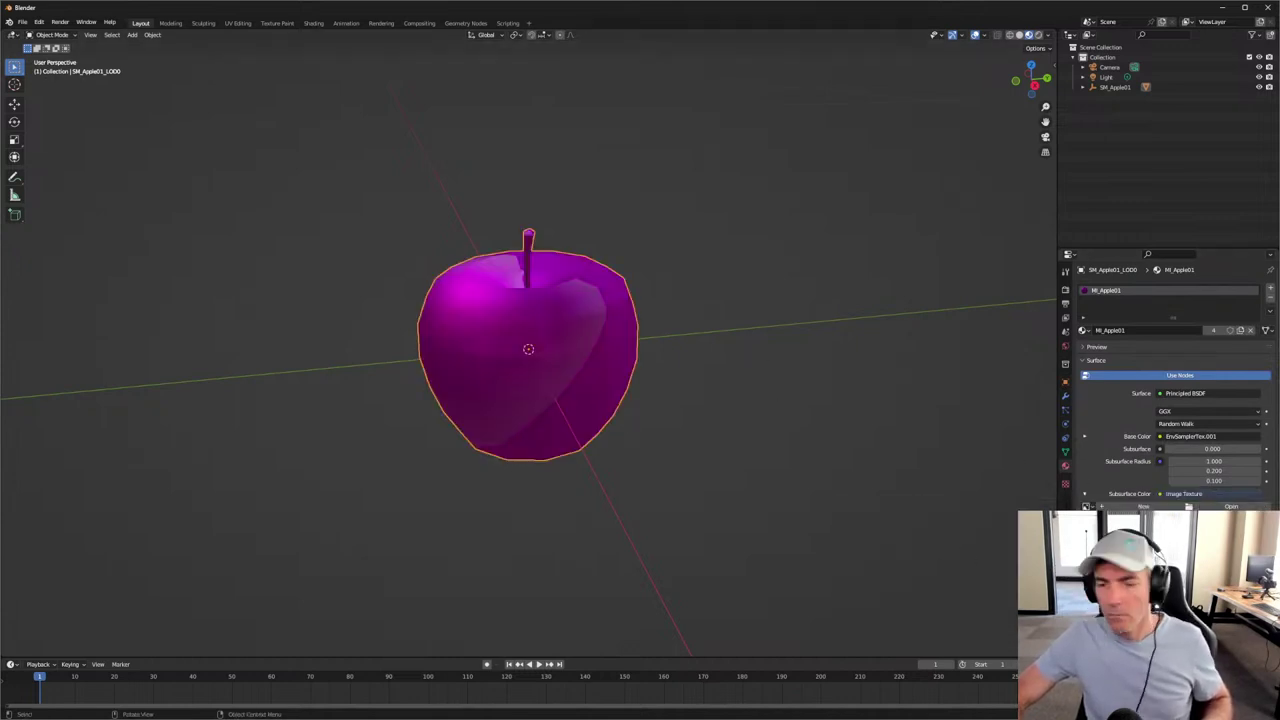
mouse_move(244, 708)
left_click(88, 708)
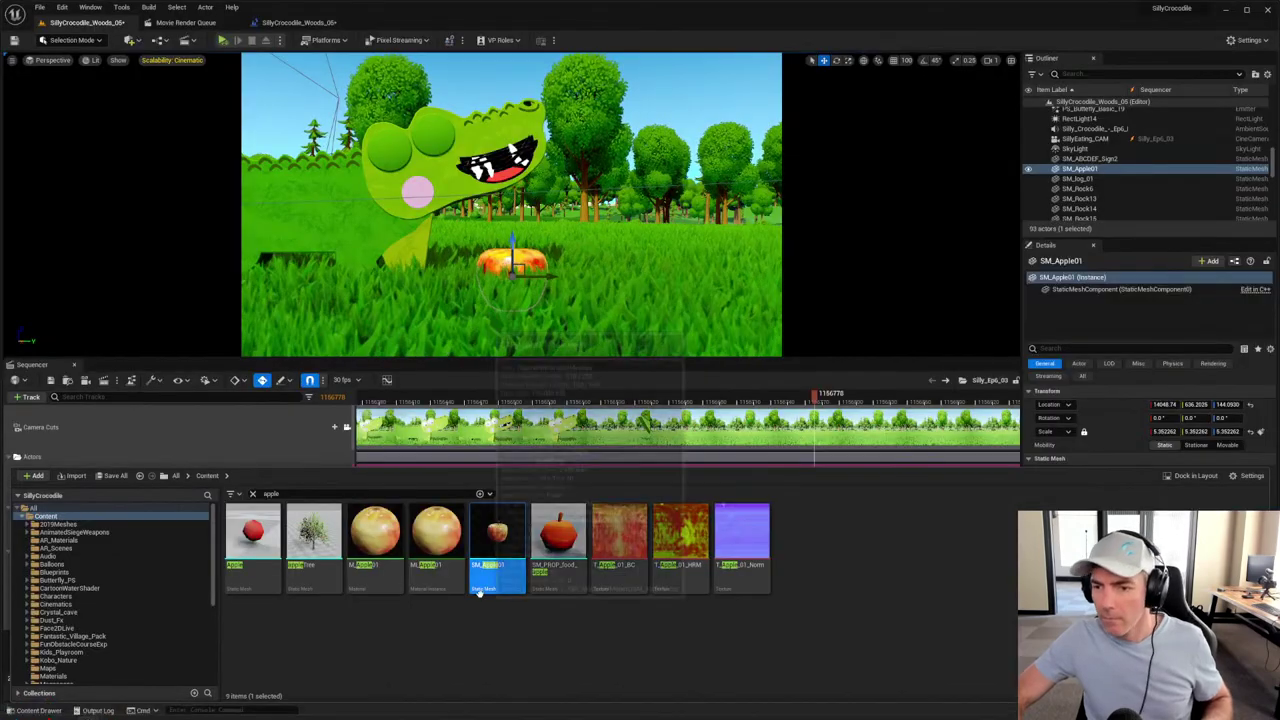
Step: Export the T_Apple_01_BC texture from the Content Drawer as a PNG, then return to Blender
double_click(497, 537)
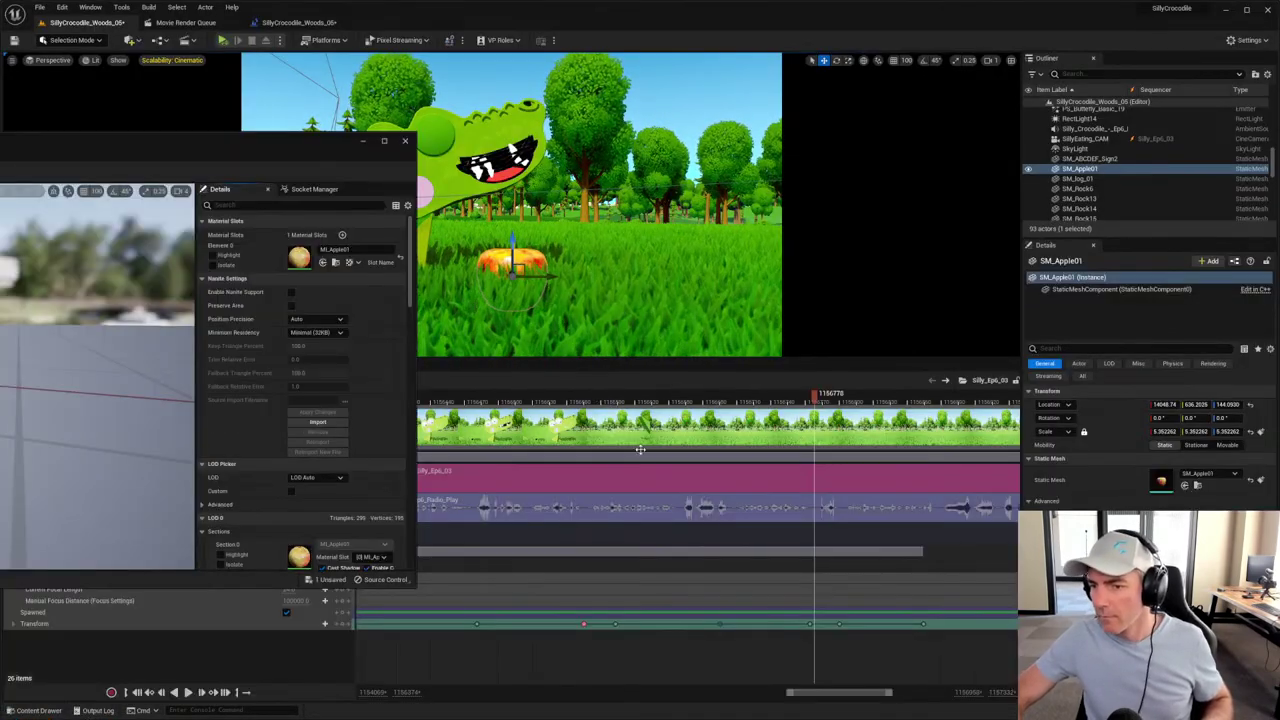
key("ctrl+space")
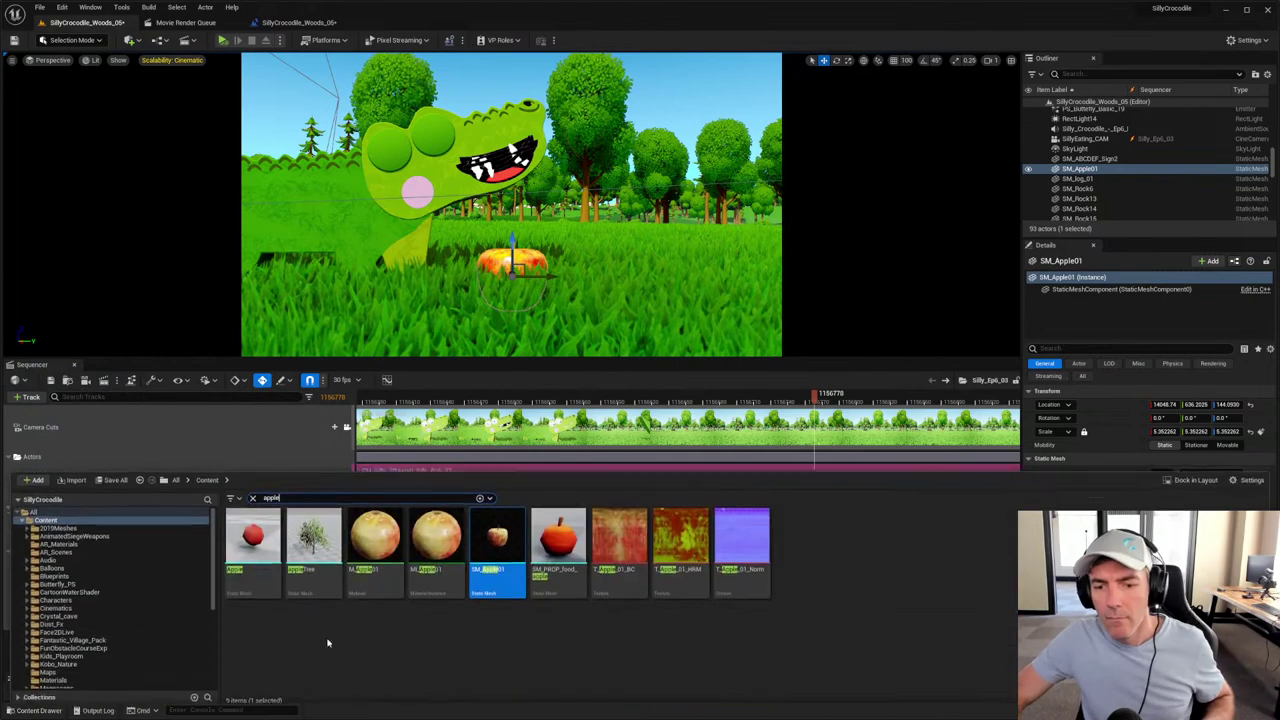
left_click(601, 545)
right_click(601, 545)
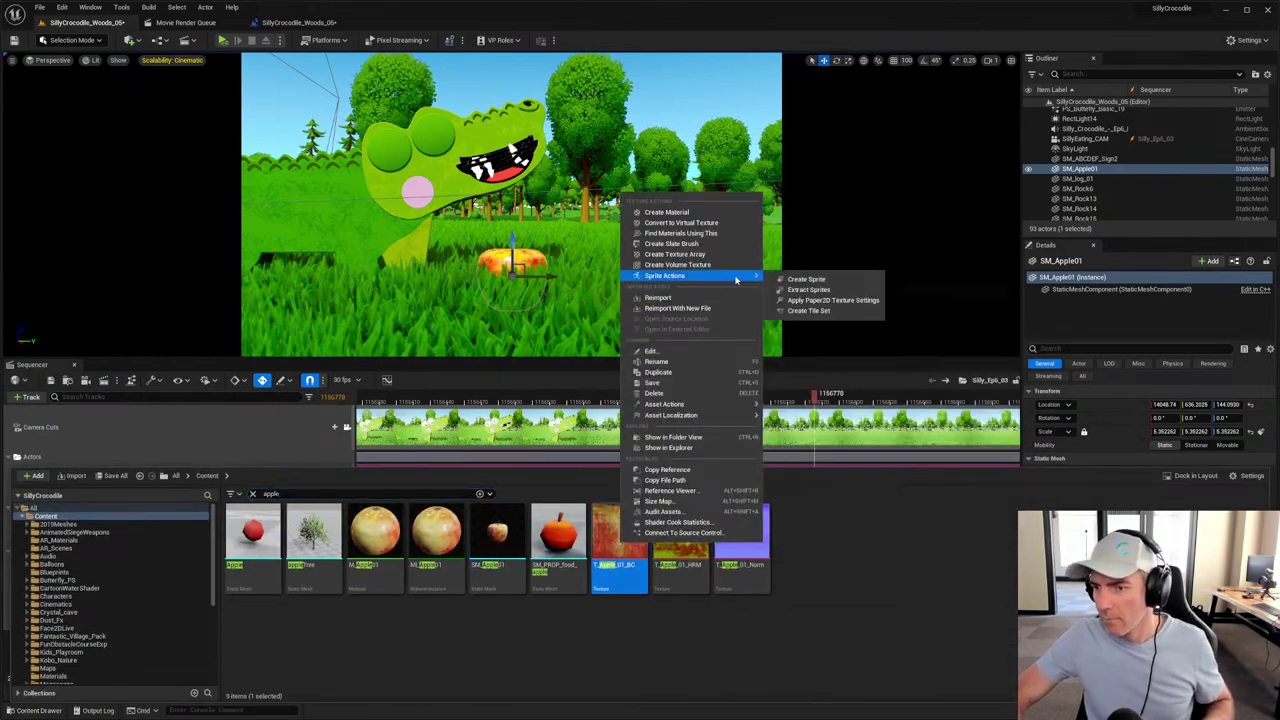
mouse_move(670, 404)
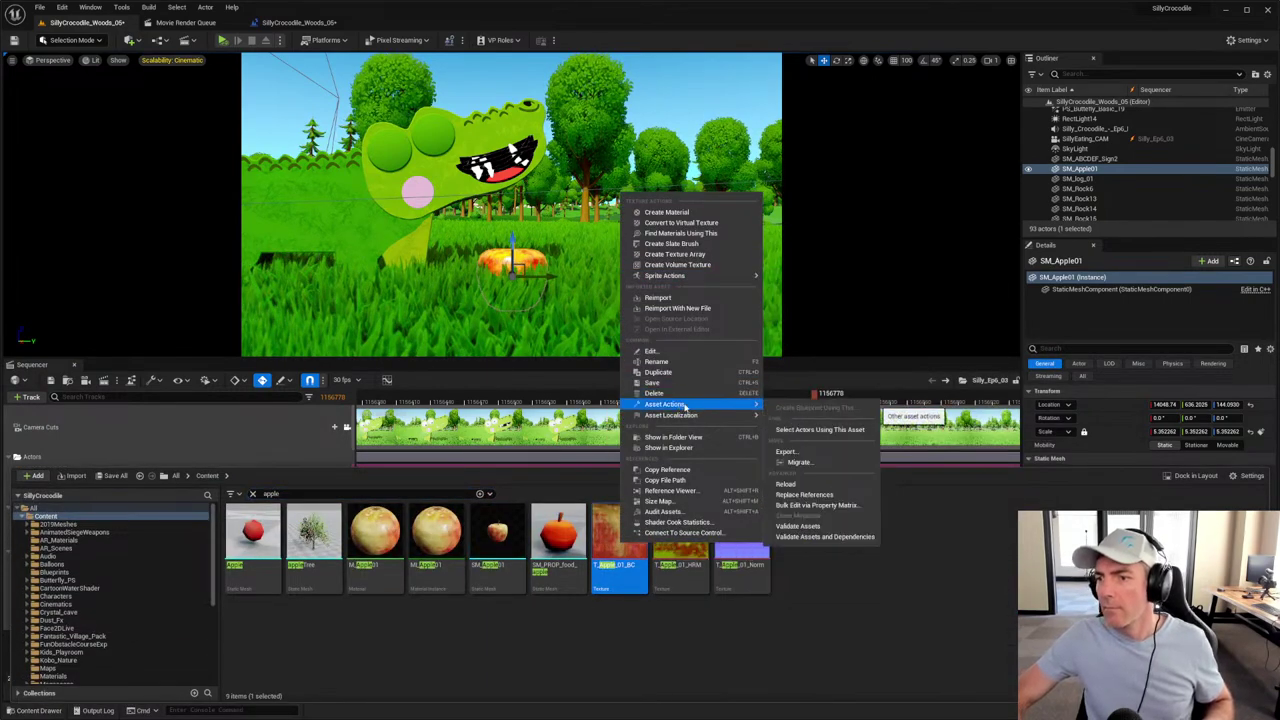
left_click(790, 455)
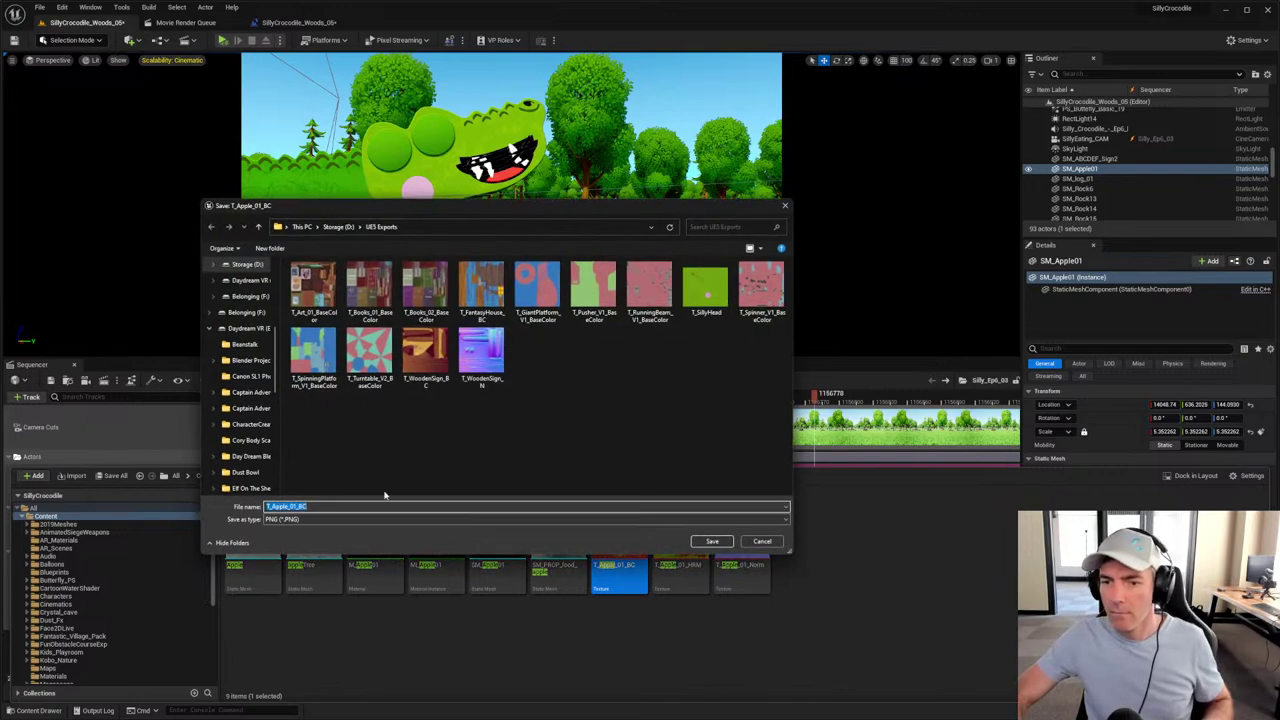
left_click(711, 541)
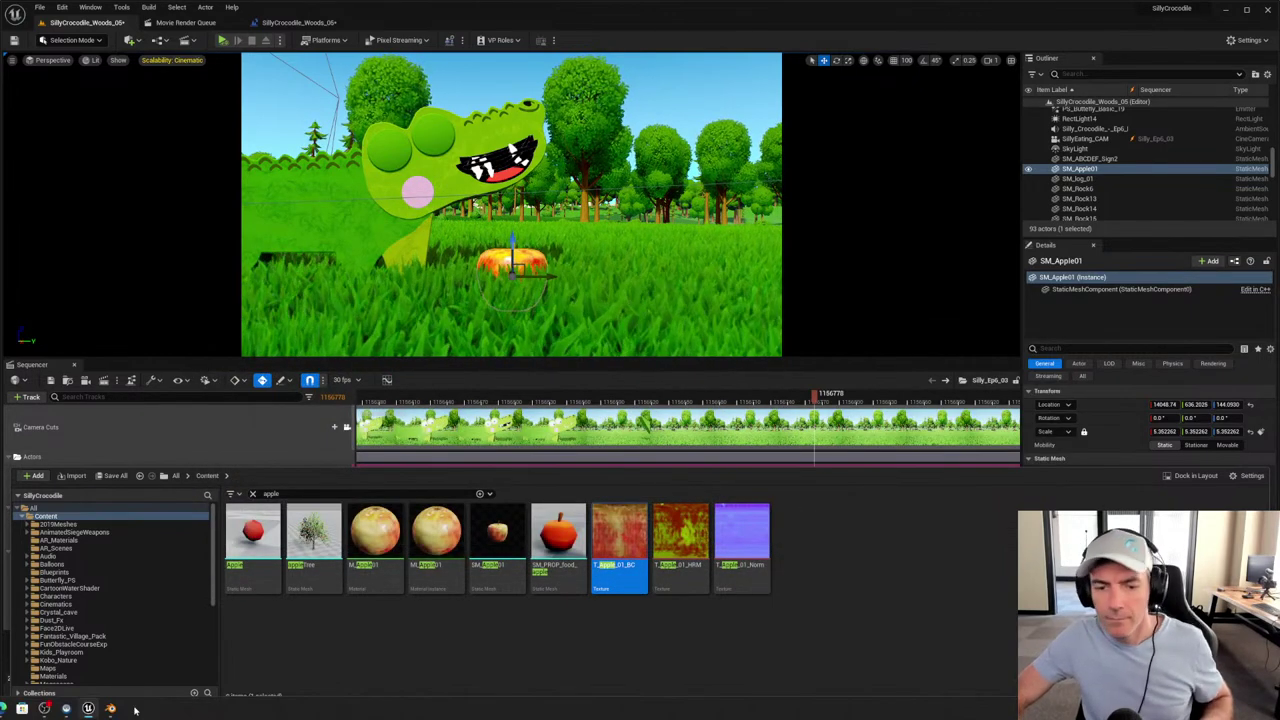
left_click(112, 709)
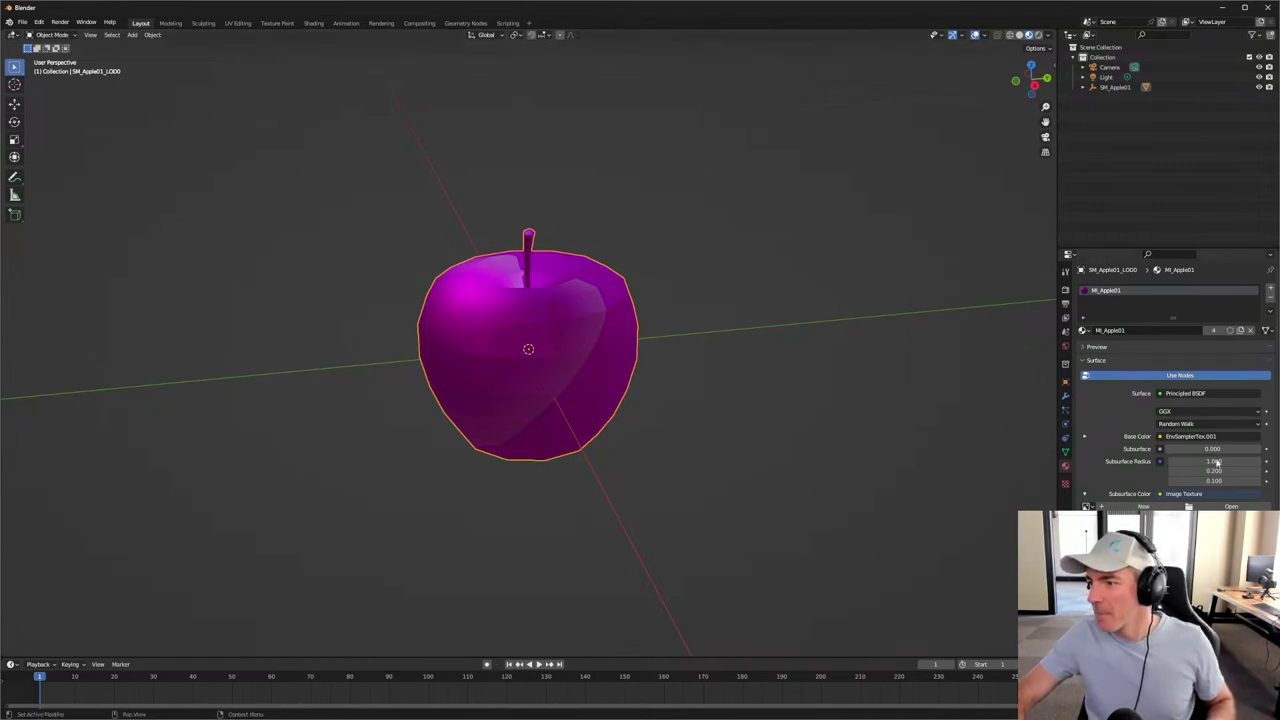
Step: Load T_Apple_01_BC.PNG from D:\UE5 Exports into the apple's Image Texture node
left_click(1231, 506)
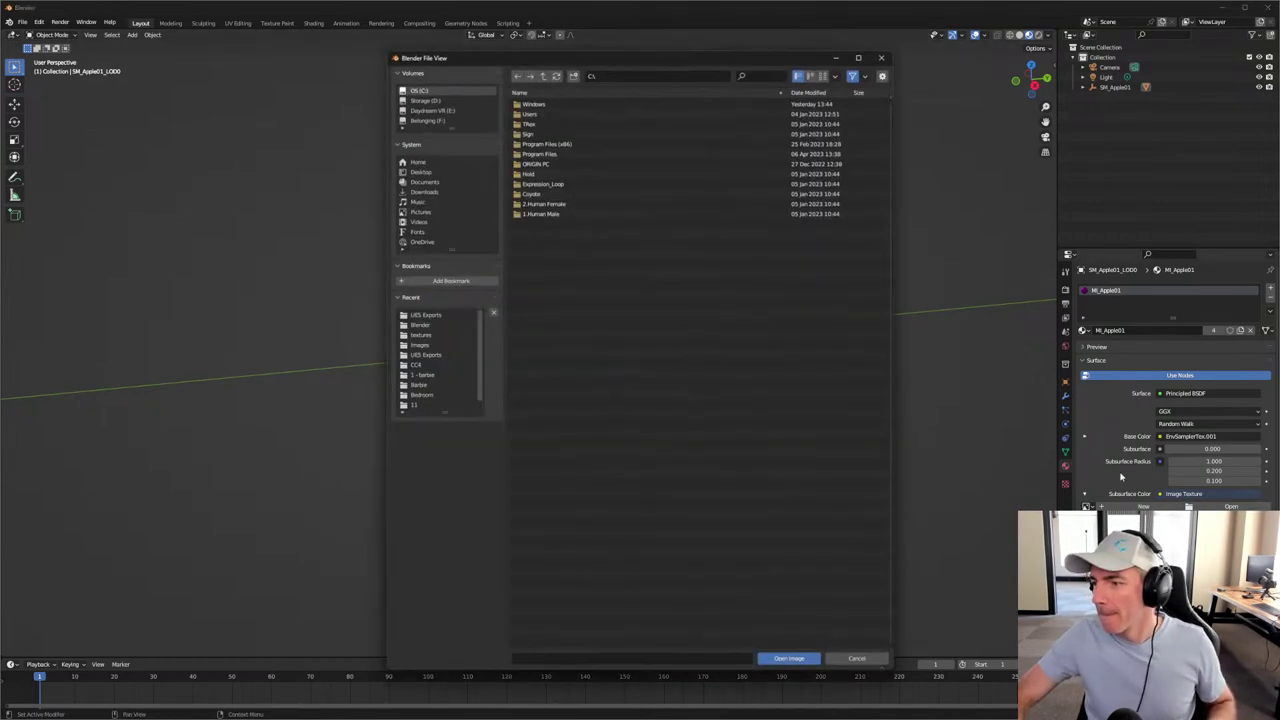
left_click(432, 110)
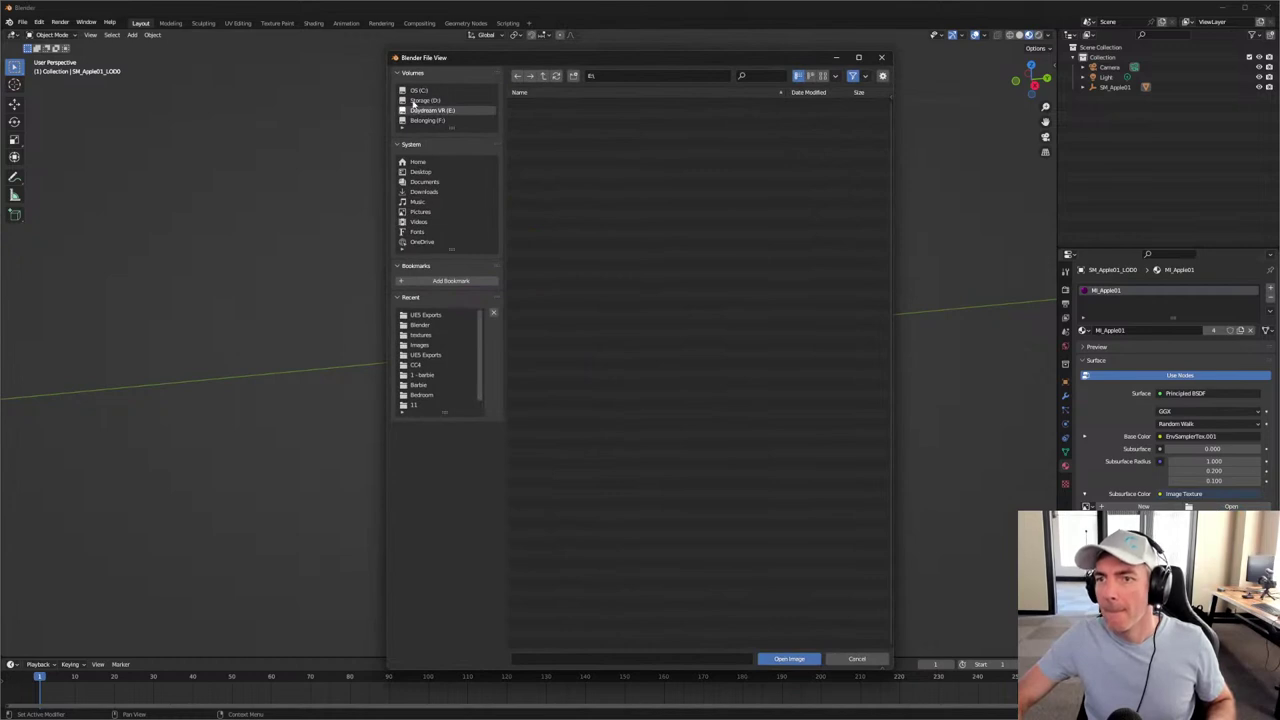
left_click_drag(476, 57, 476, 74)
left_click(424, 117)
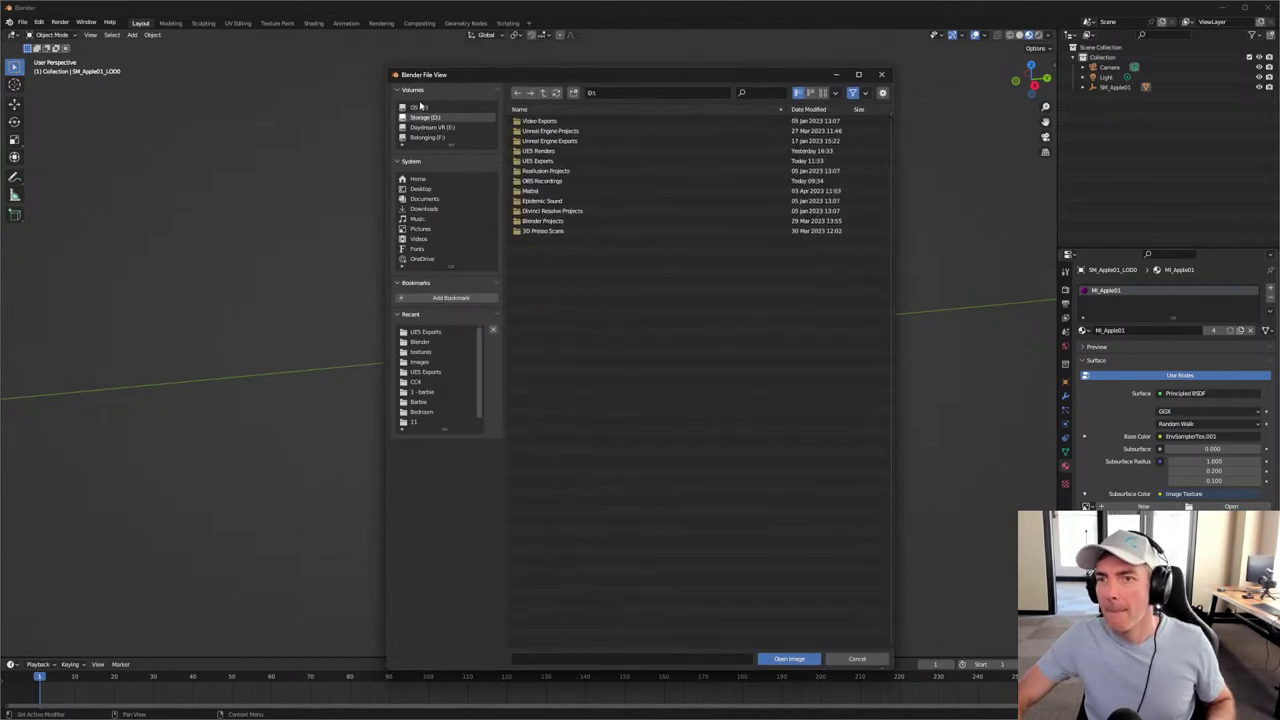
double_click(538, 161)
left_click(545, 251)
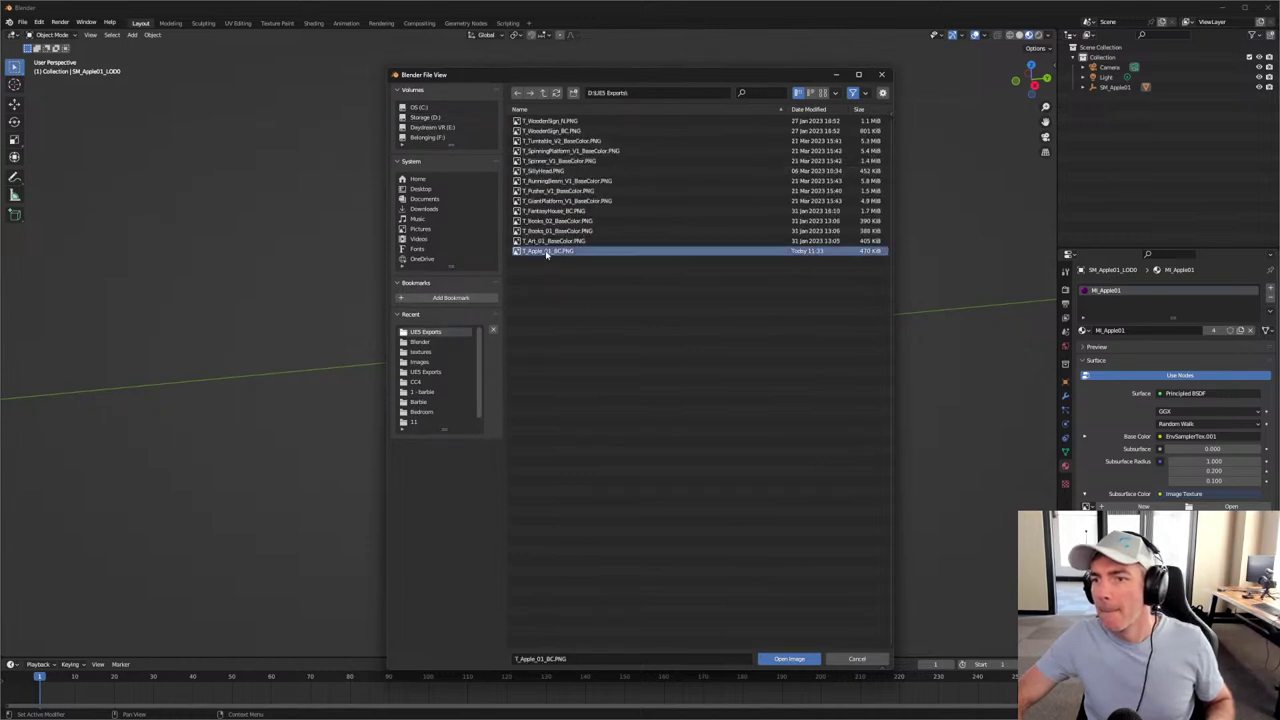
left_click(789, 659)
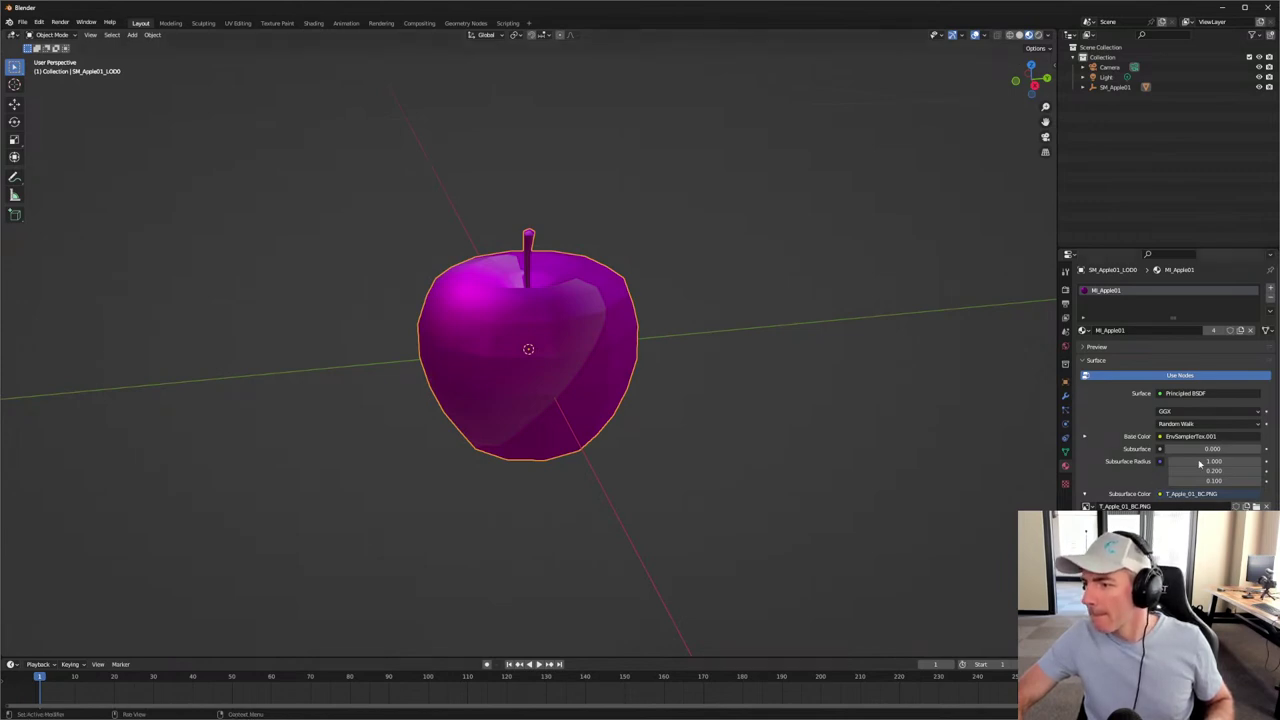
Step: In the Shading workspace, delete EnvSamplerTex.001 and wire T_Apple_01_BC.PNG's Color into Base Color
left_click(313, 23)
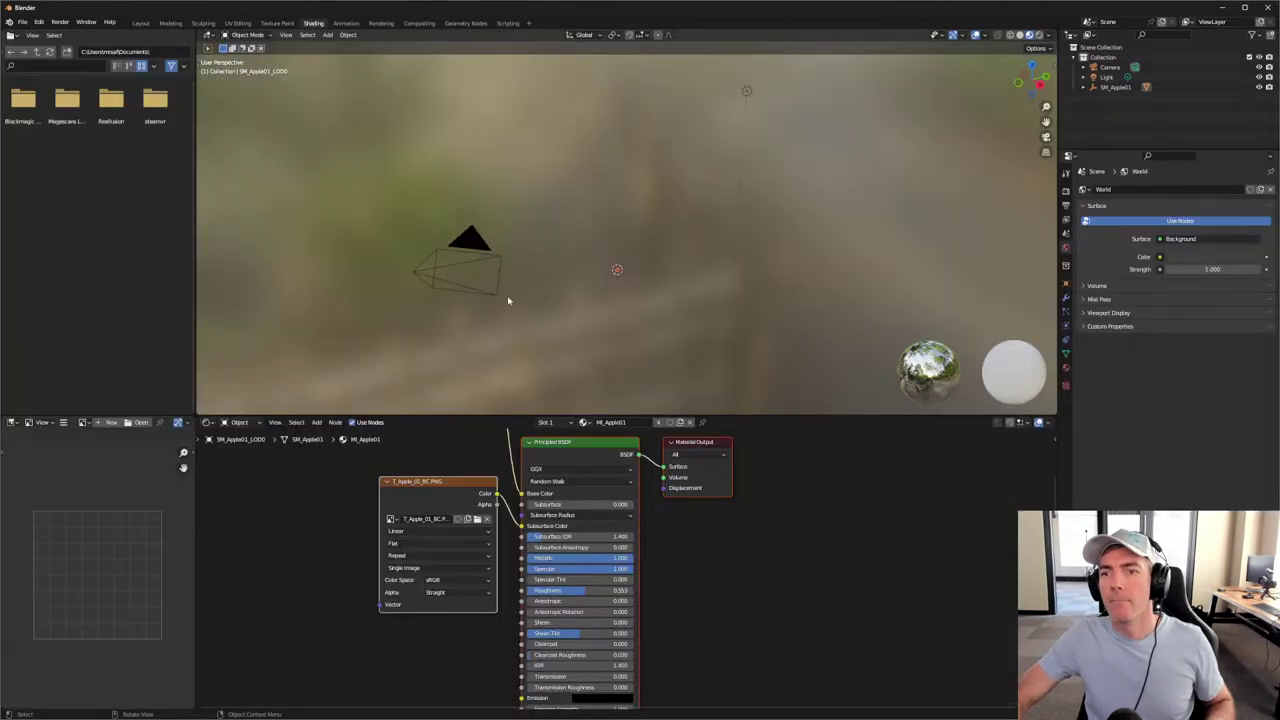
scroll(584, 525, "up", 1)
right_click(470, 522)
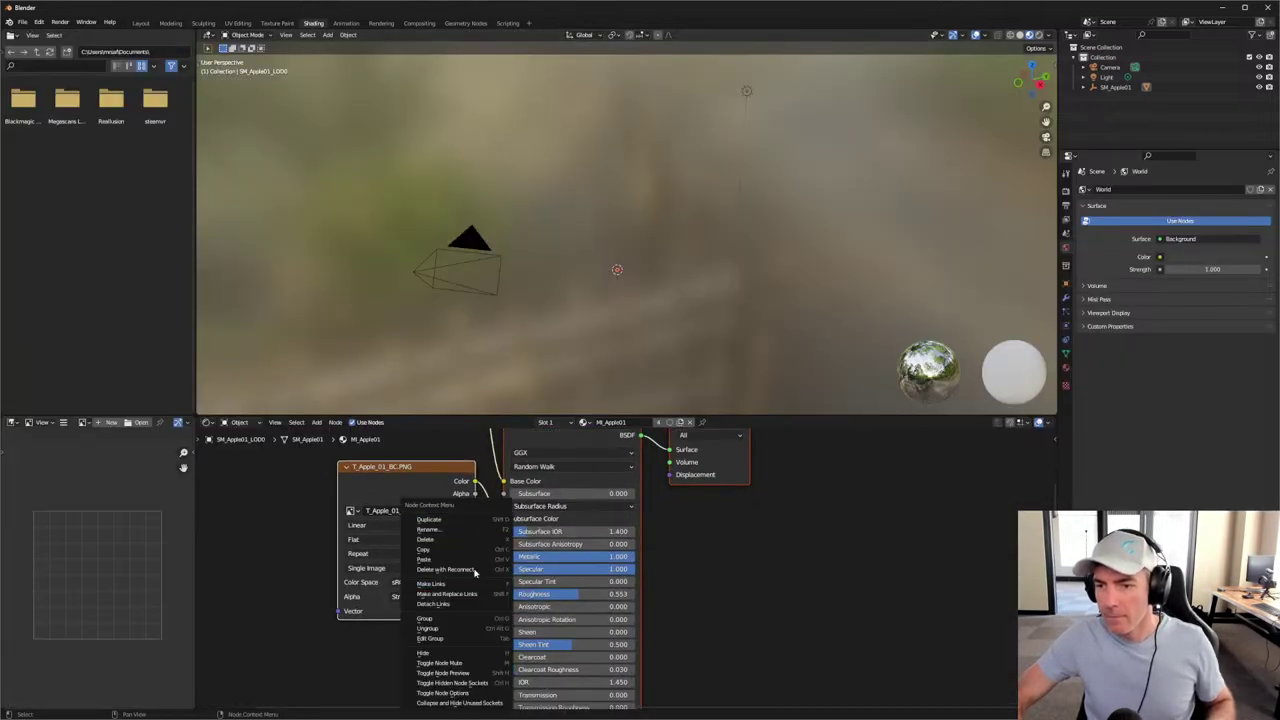
scroll(292, 488, "down", 2)
middle_click_drag(320, 537, 381, 535)
left_click(425, 478)
key("Delete")
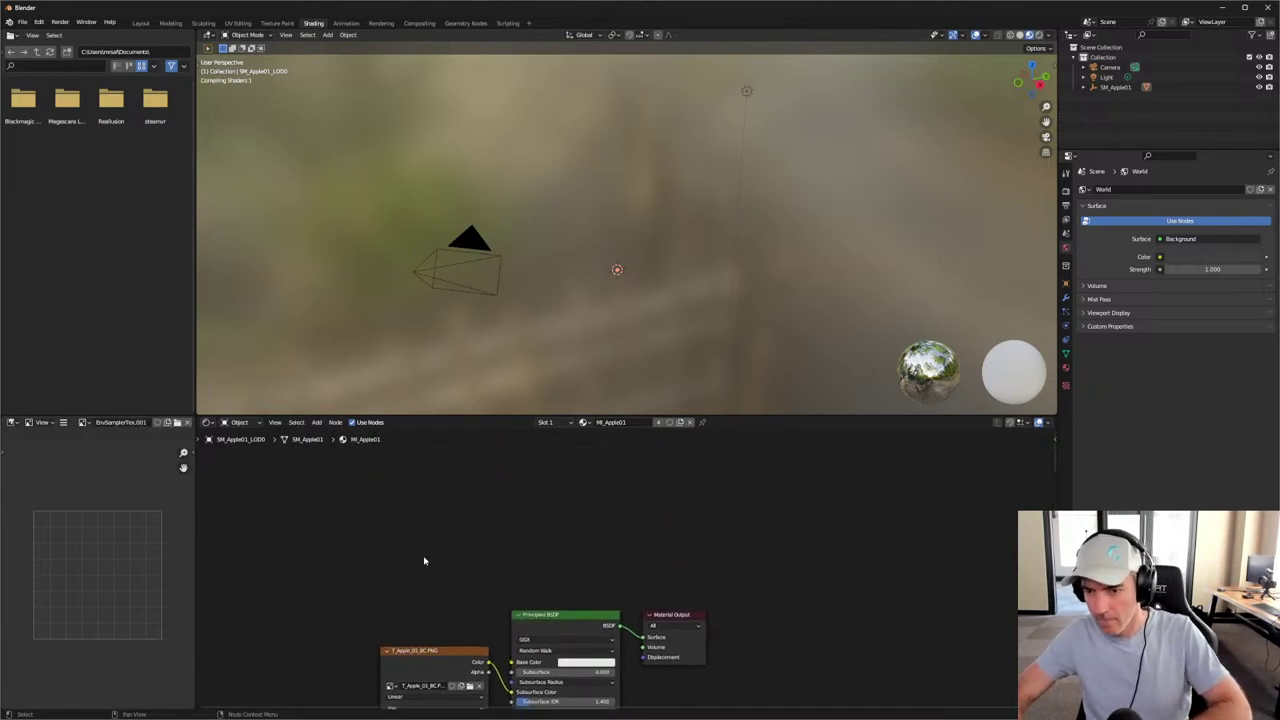
left_click_drag(438, 657, 393, 619)
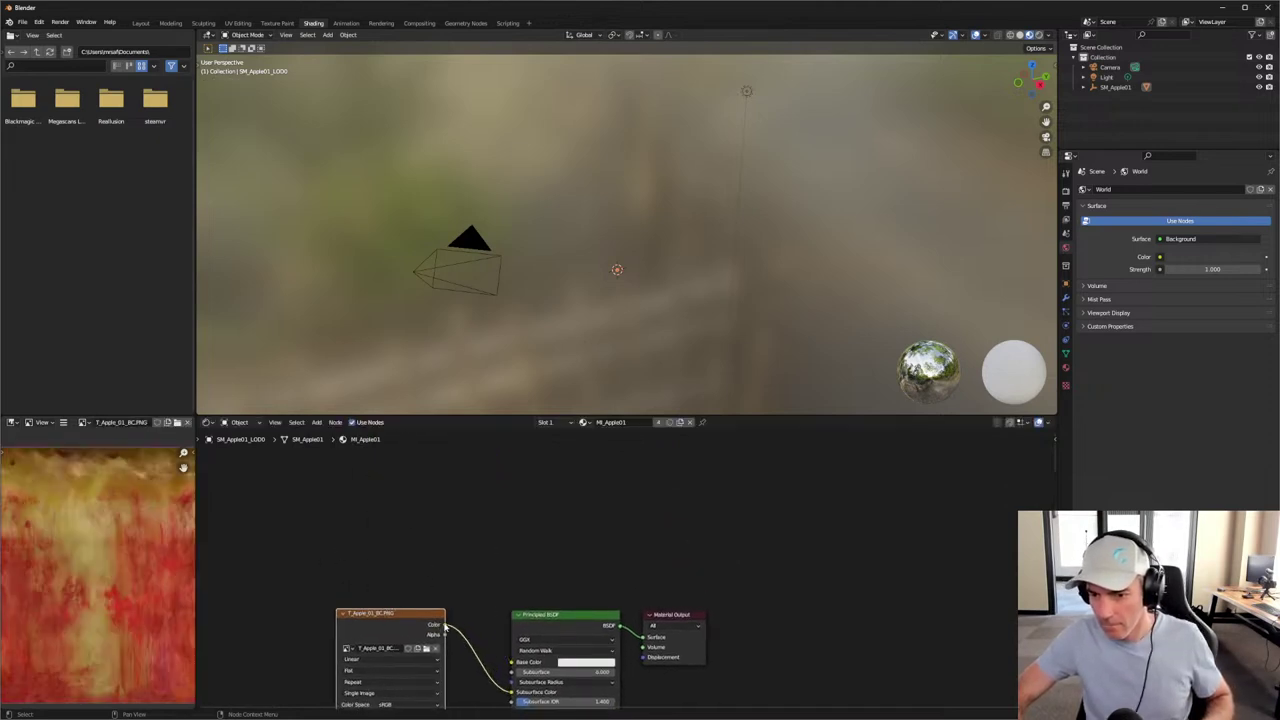
left_click_drag(510, 668, 472, 670)
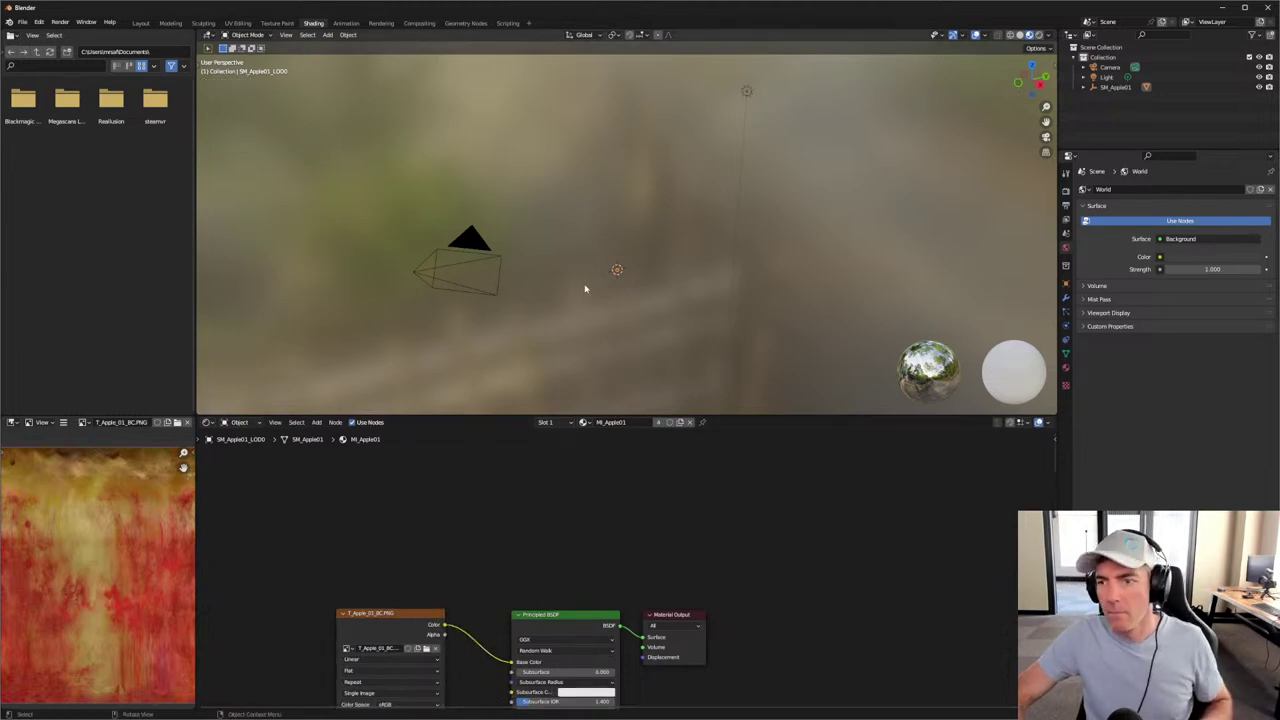
Step: Frame the apple and lower Roughness to about 0.35 for a glossier look
scroll(590, 290, "up", 5)
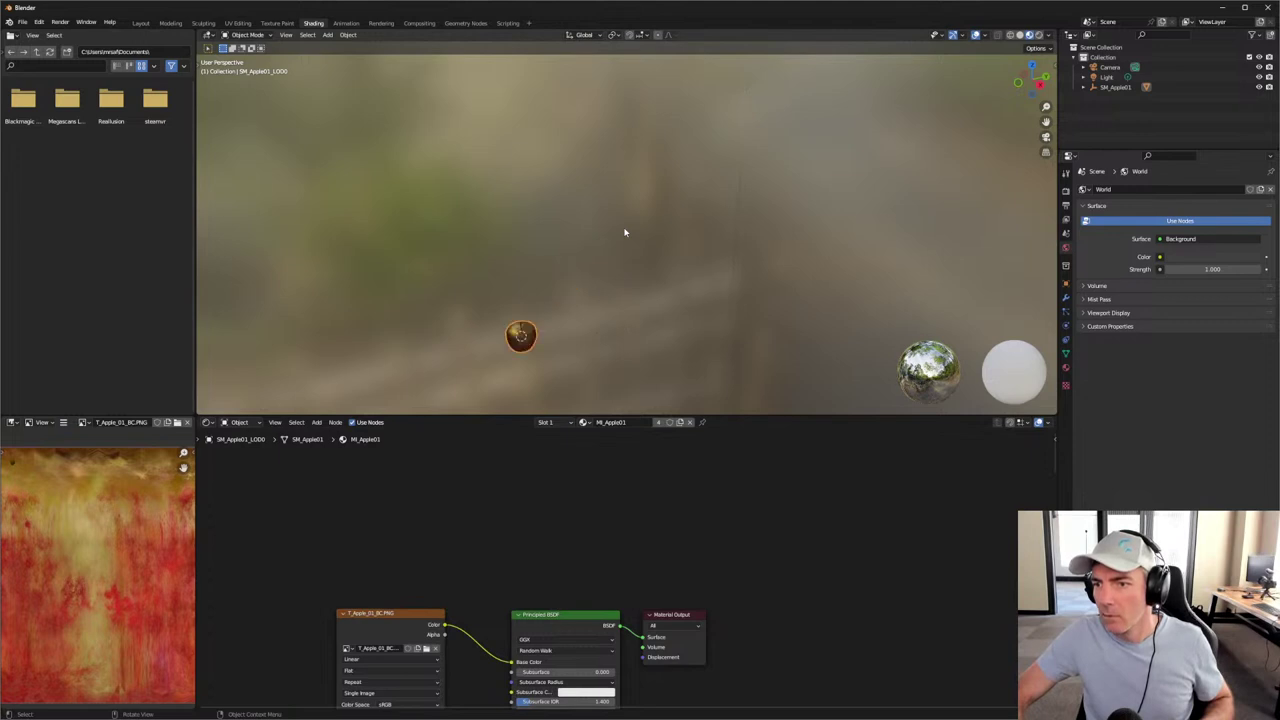
middle_click_drag(624, 232, 634, 157, "shift")
scroll(543, 263, "up", 4)
middle_click_drag(543, 263, 692, 185, "shift")
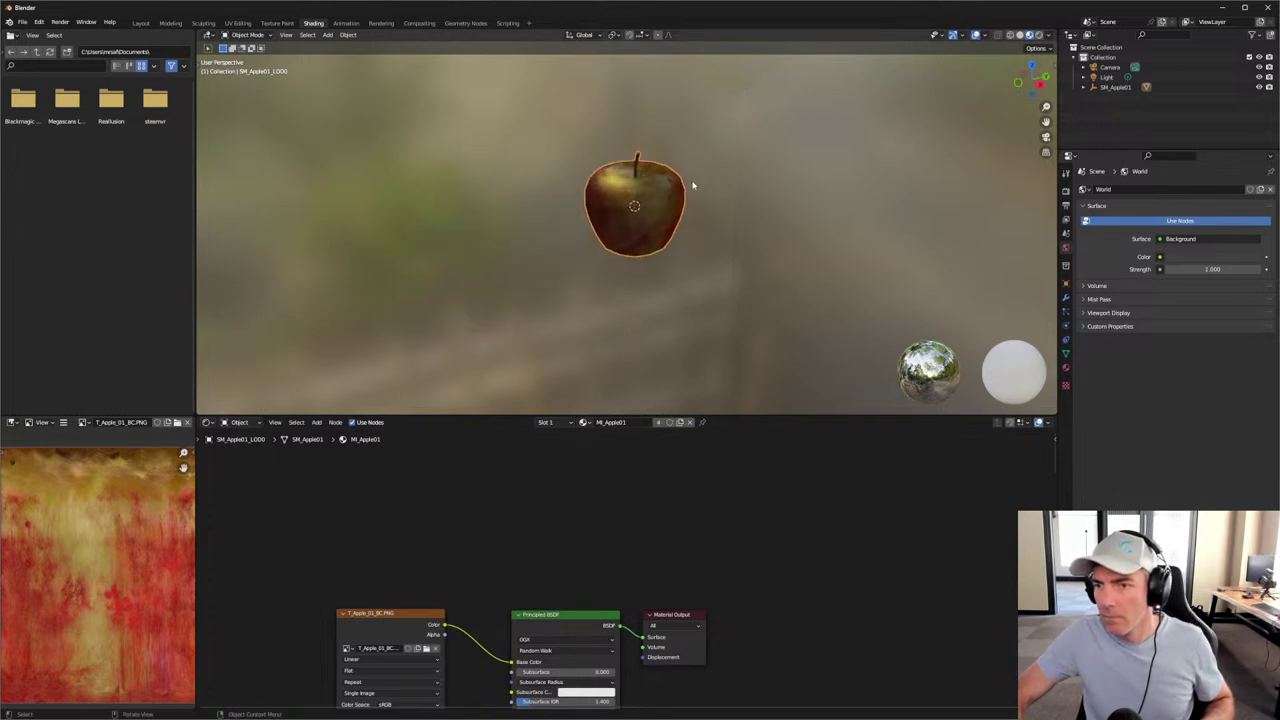
scroll(677, 250, "up", 4)
scroll(780, 677, "down", 5, "shift")
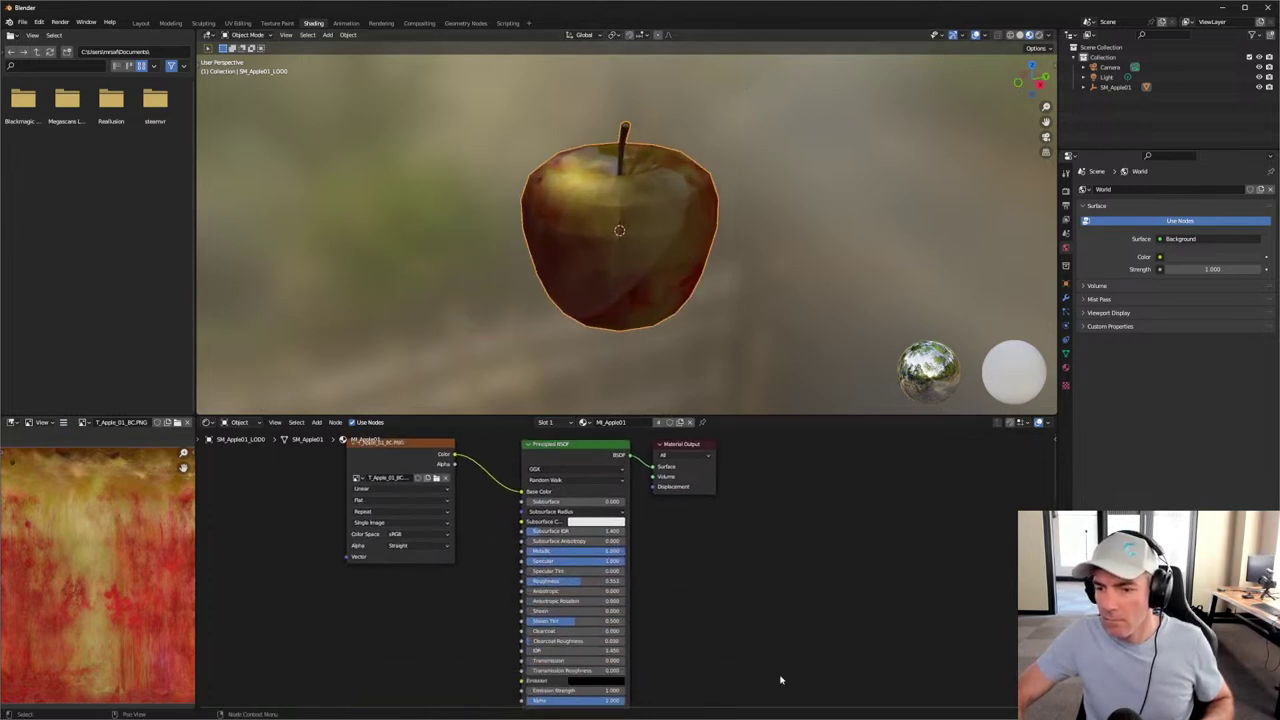
scroll(751, 643, "down", 2, "shift")
mouse_move(561, 520)
left_mouse_down()
mouse_move(540, 520)
mouse_move(575, 520)
left_mouse_up()
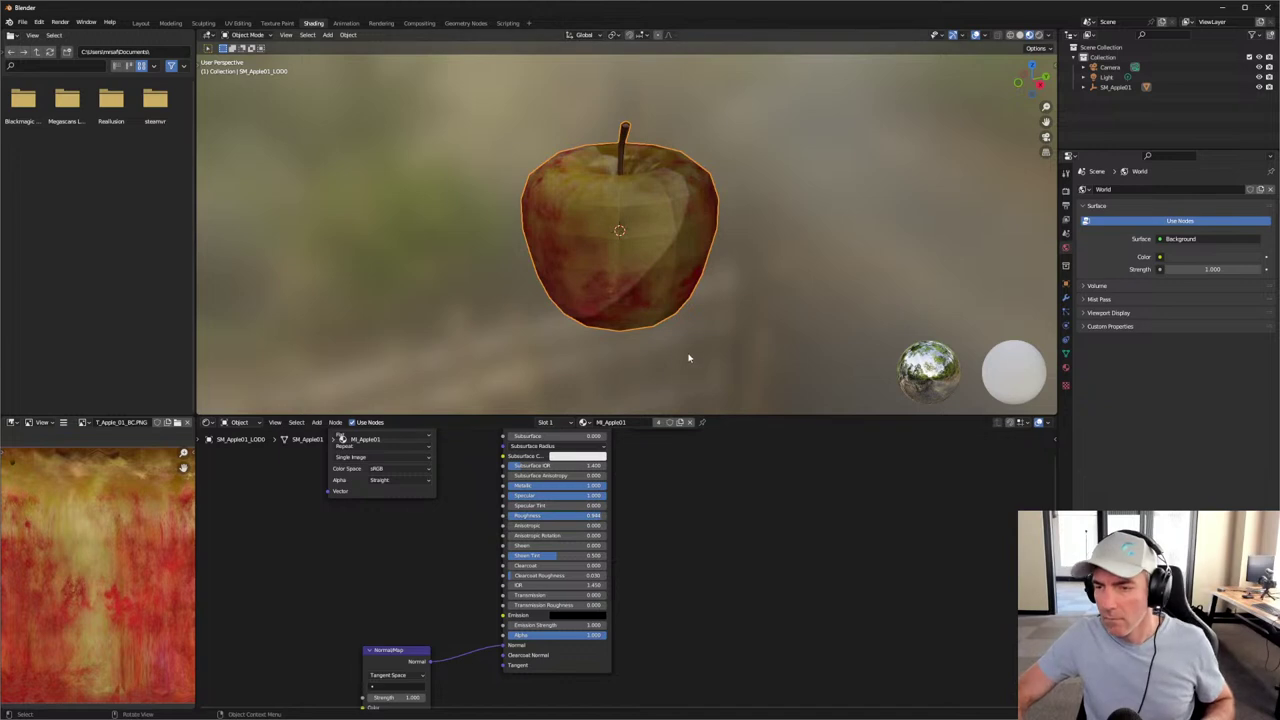
middle_click_drag(688, 357, 568, 270)
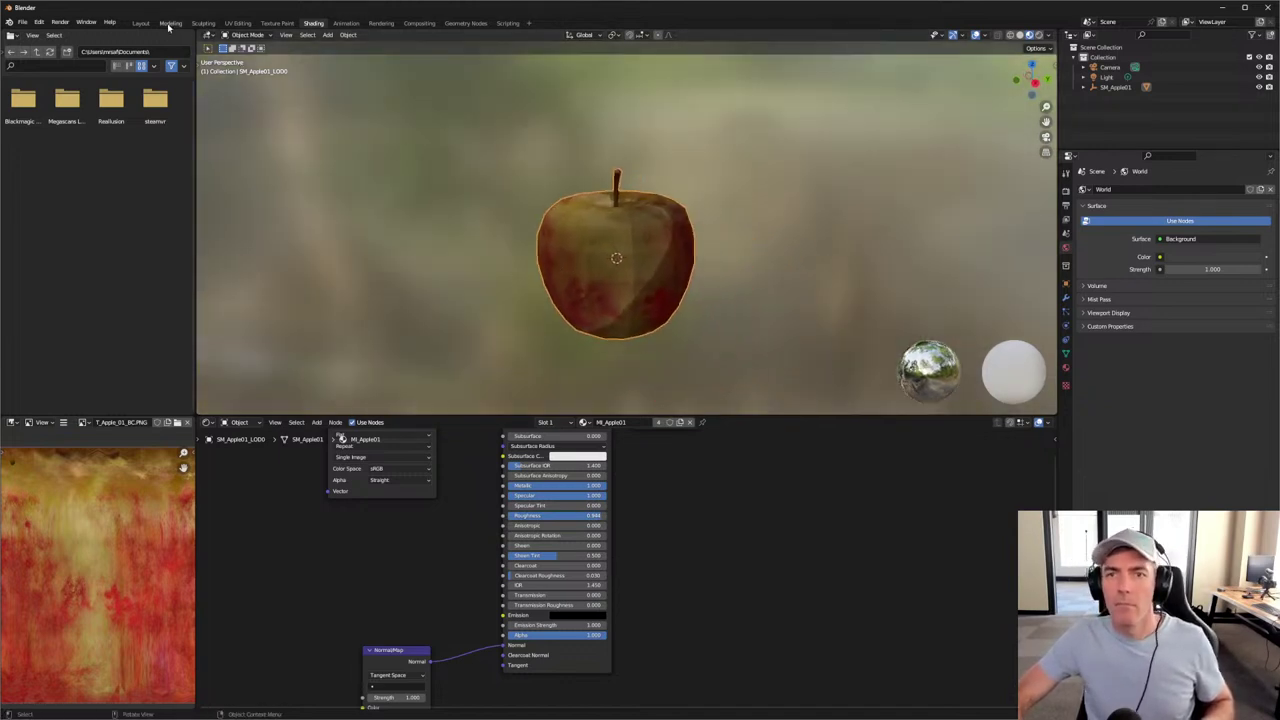
Step: Glance at the Texture Paint workspace, then return to the Layout workspace
left_click(278, 23)
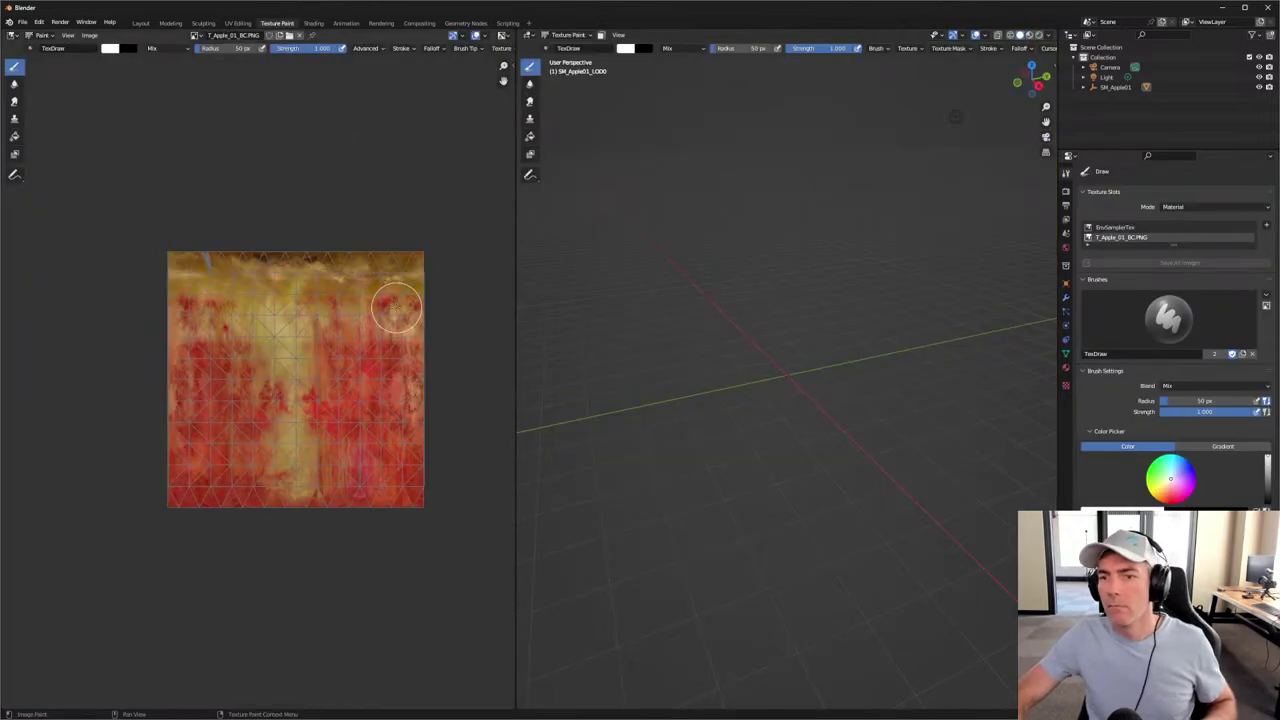
scroll(397, 309, "up", 2)
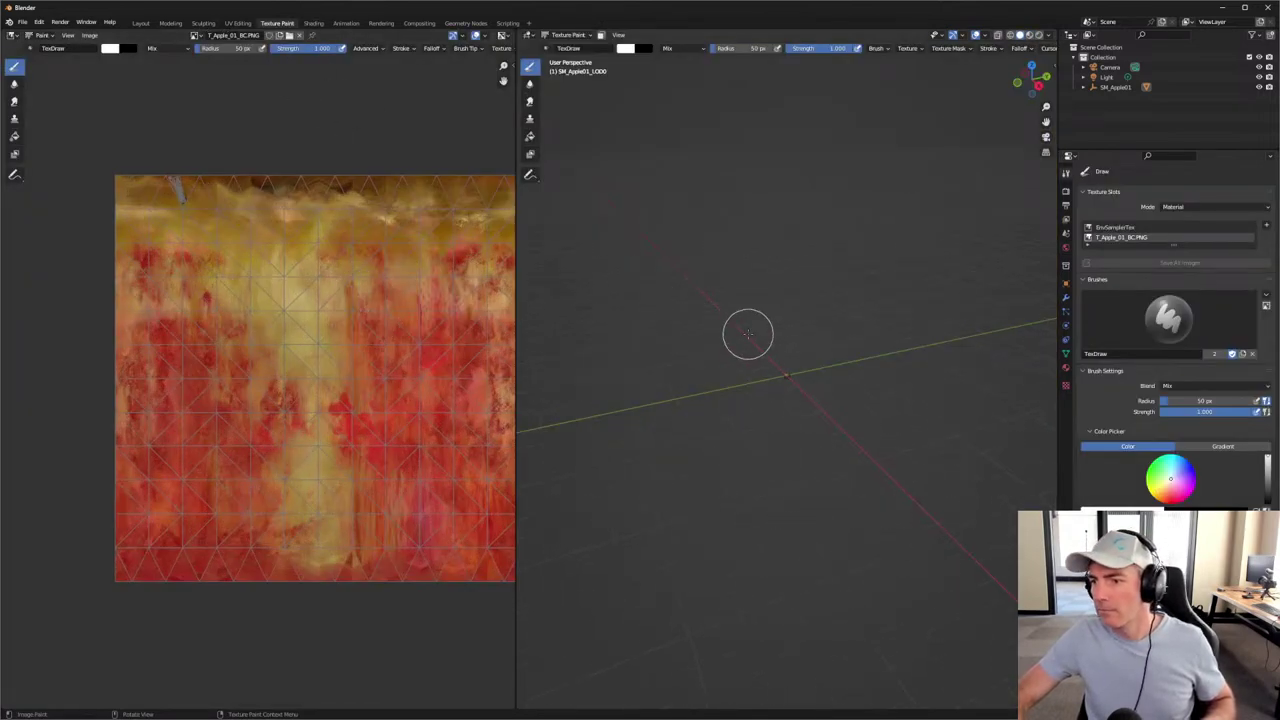
scroll(748, 334, "up", 10)
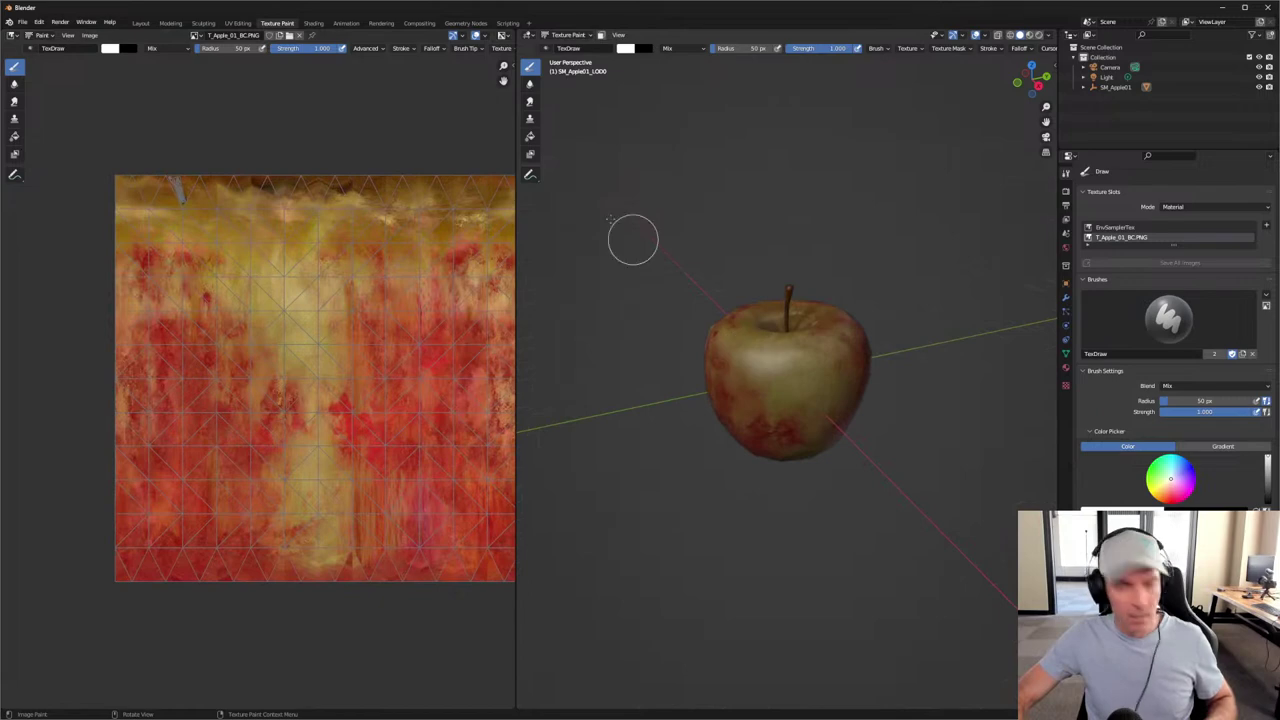
left_click(140, 23)
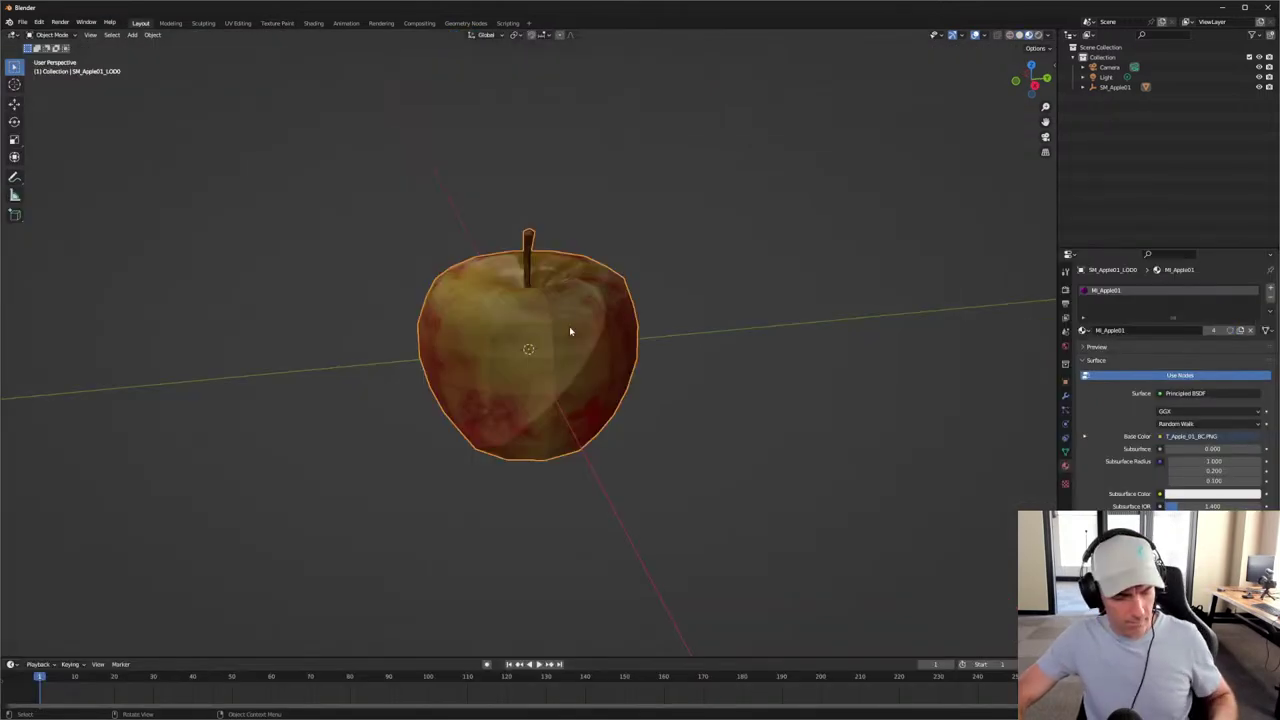
key("s")
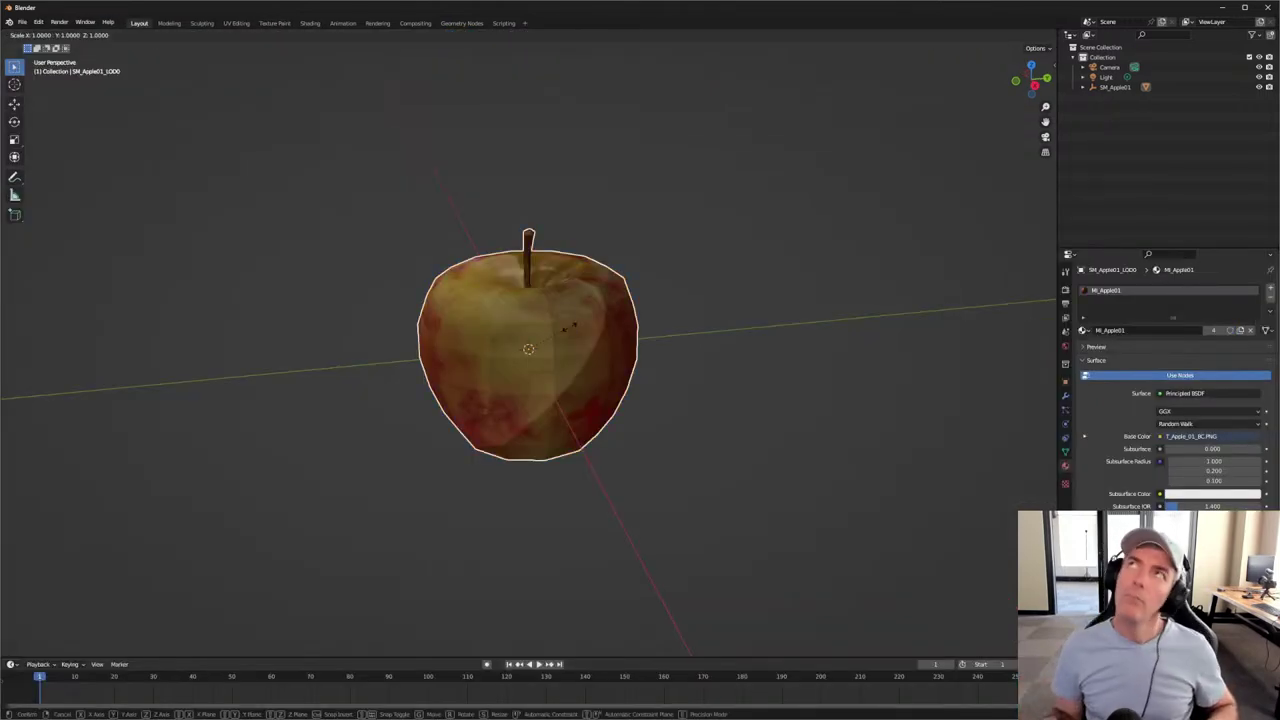
type("1")
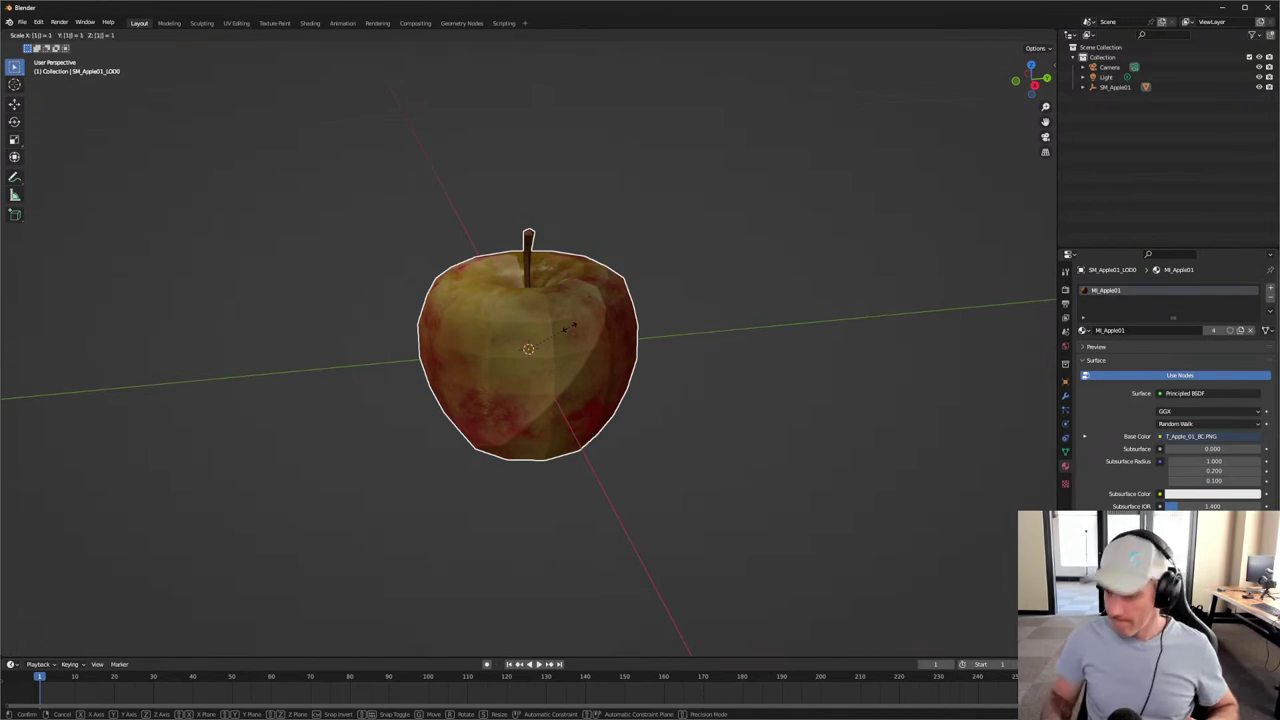
type("0")
key("Escape")
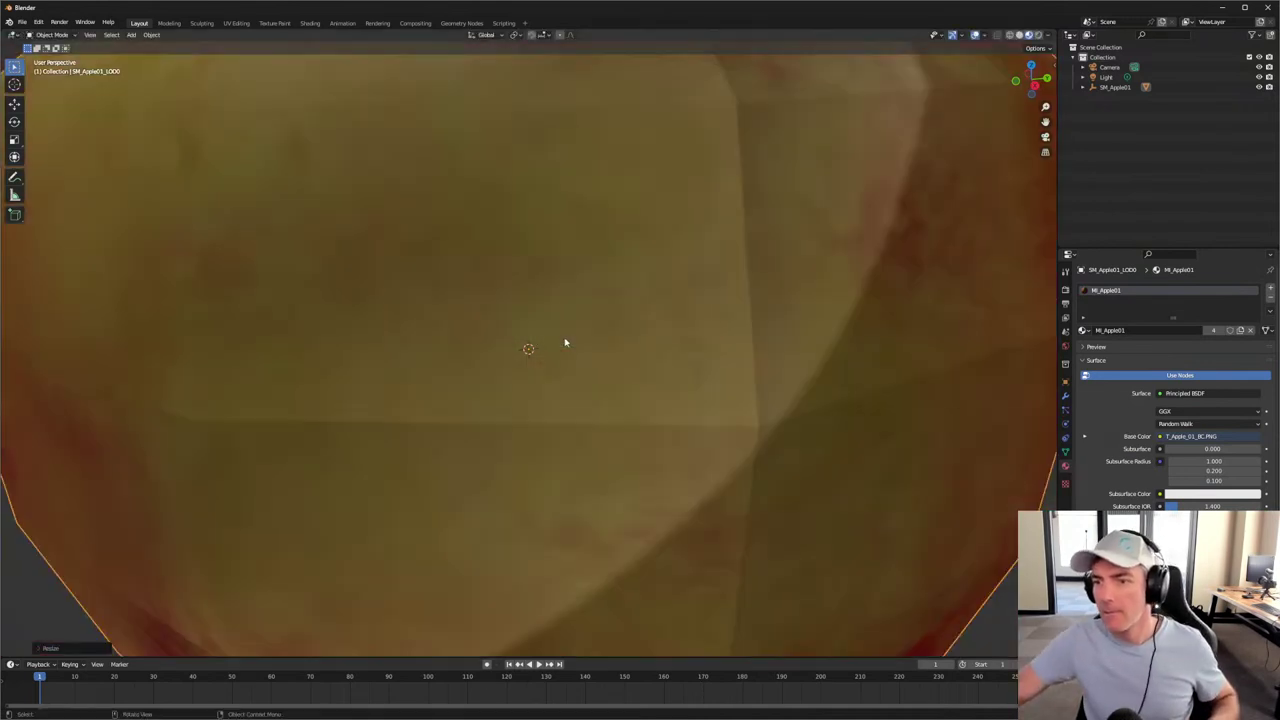
middle_click_drag(596, 294, 618, 331)
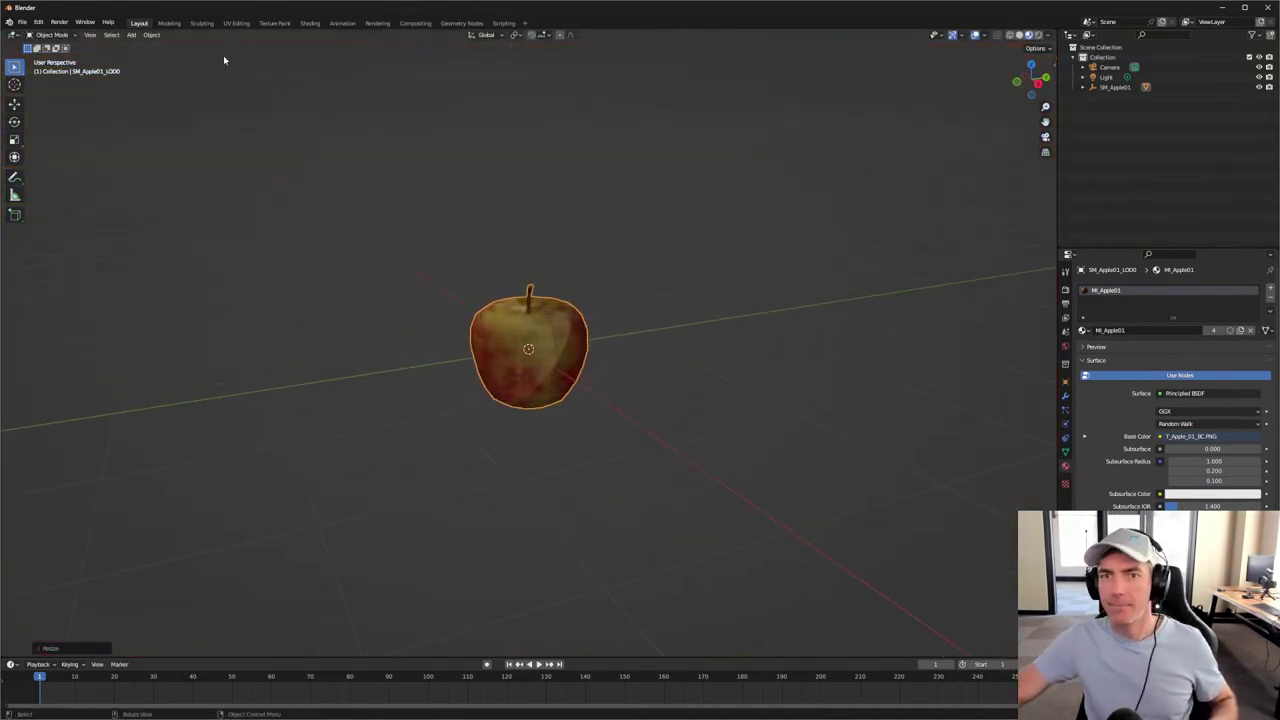
Step: In Texture Paint, choose a pink brush colour and paint test strokes across the apple
left_click(285, 24)
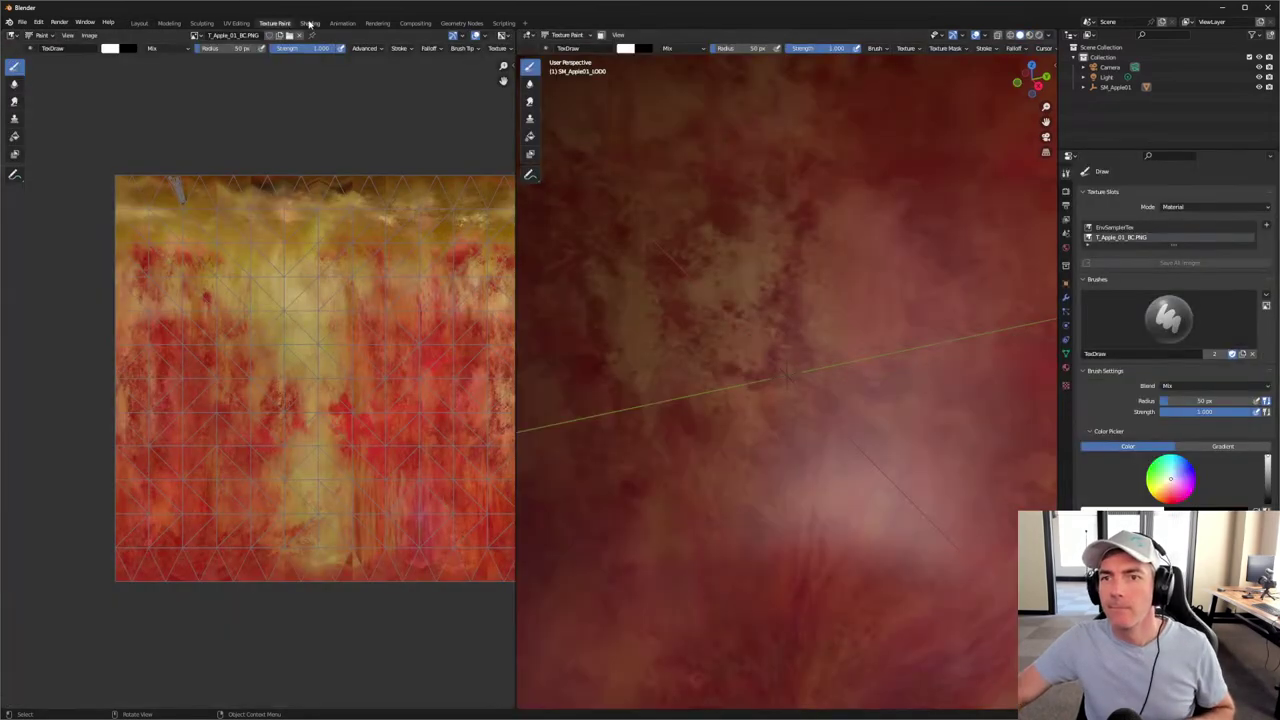
scroll(737, 363, "down", 10)
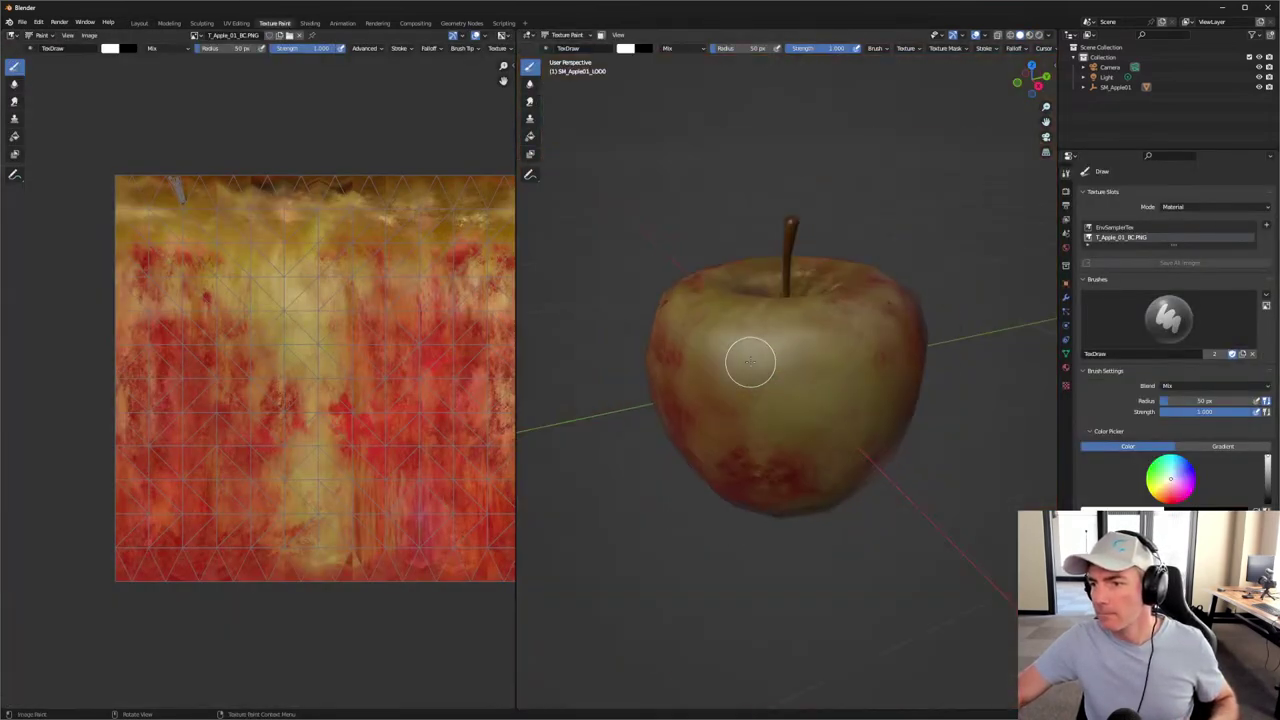
middle_click_drag(772, 357, 774, 363)
scroll(774, 363, "up", 4)
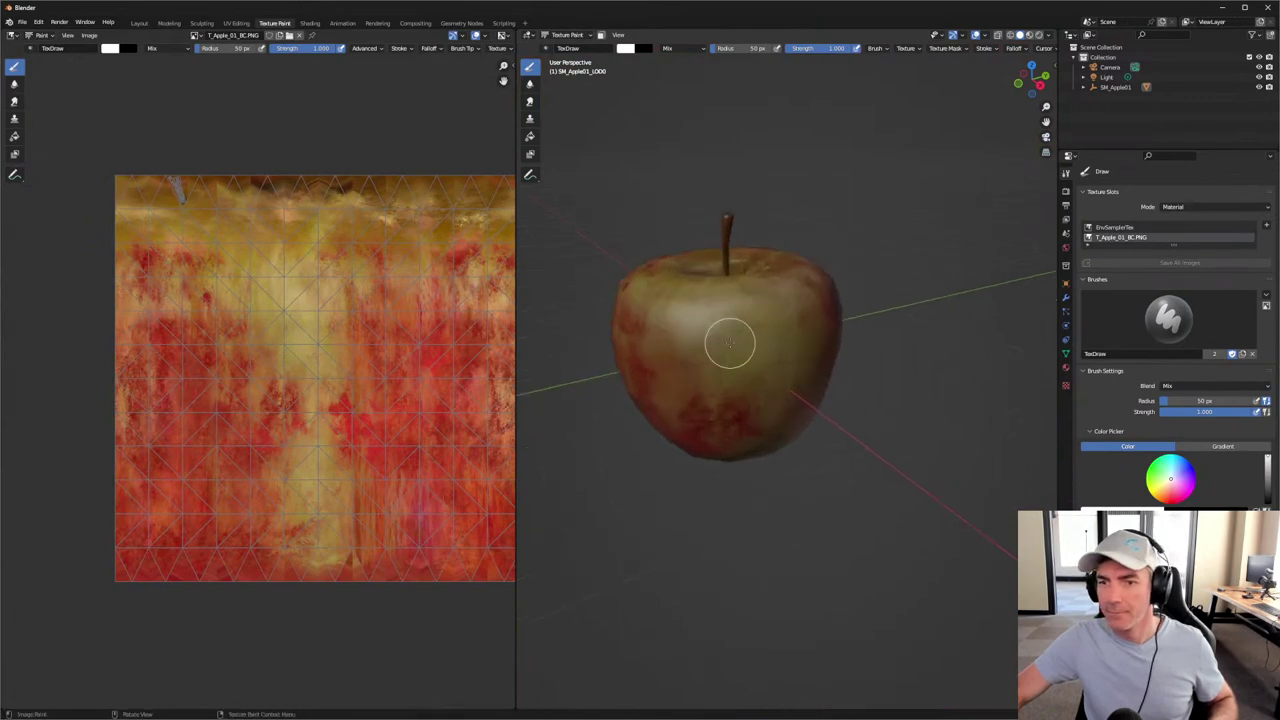
left_click(105, 49)
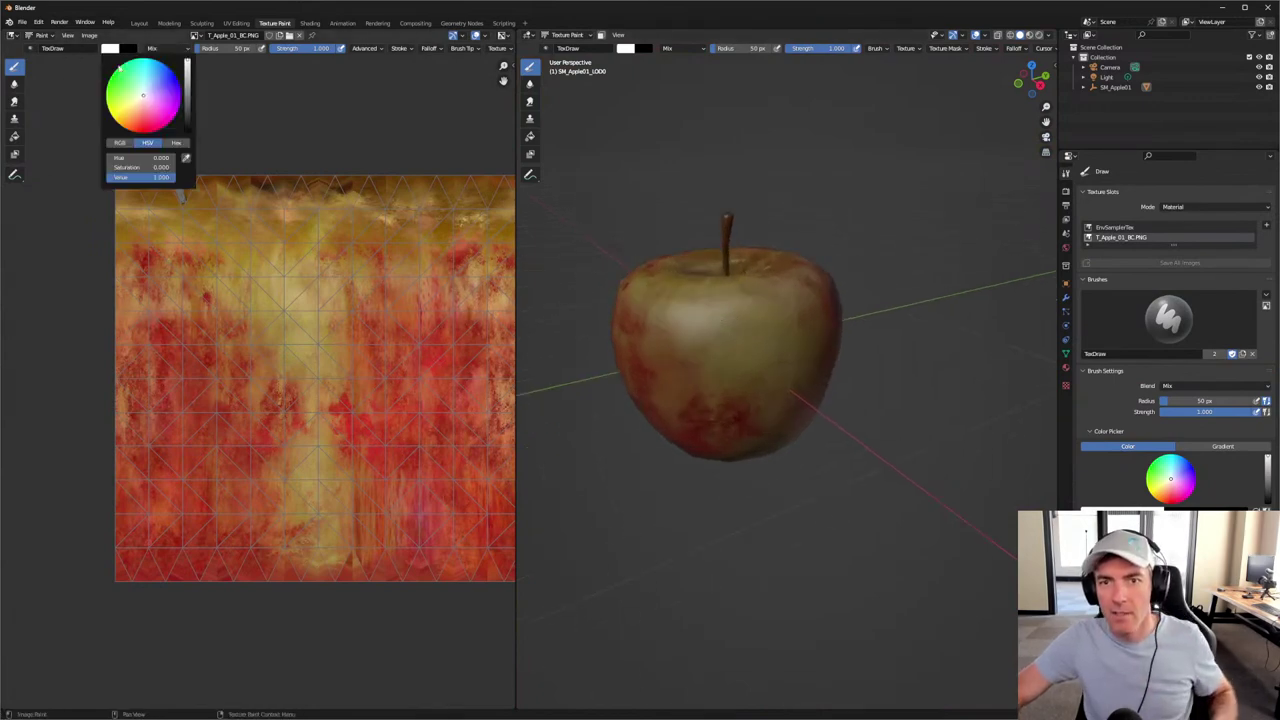
left_click(156, 113)
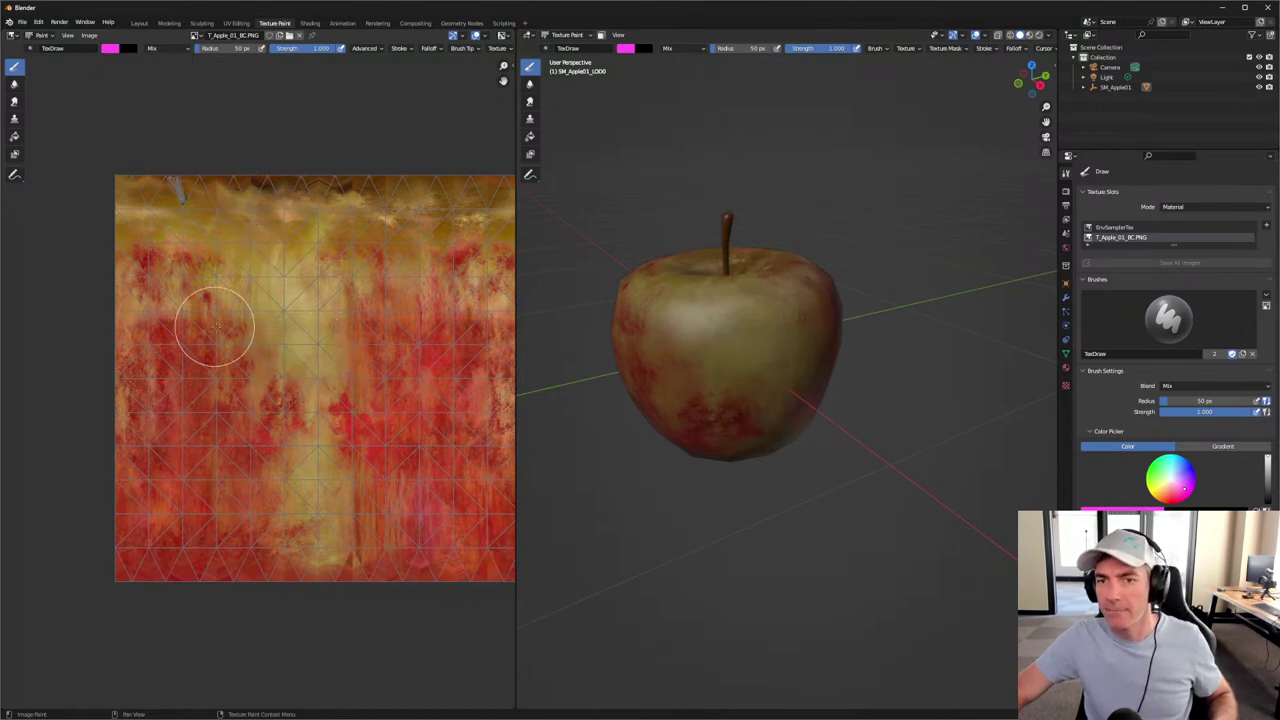
mouse_move(214, 326)
left_mouse_down()
mouse_move(486, 349)
mouse_move(406, 409)
mouse_move(217, 418)
mouse_move(380, 443)
mouse_move(391, 509)
mouse_move(223, 491)
mouse_move(461, 514)
mouse_move(406, 531)
mouse_move(14, 543)
mouse_move(137, 479)
mouse_move(505, 432)
left_mouse_up()
mouse_move(263, 427)
left_mouse_down()
mouse_move(540, 410)
mouse_move(23, 391)
mouse_move(674, 377)
left_mouse_up()
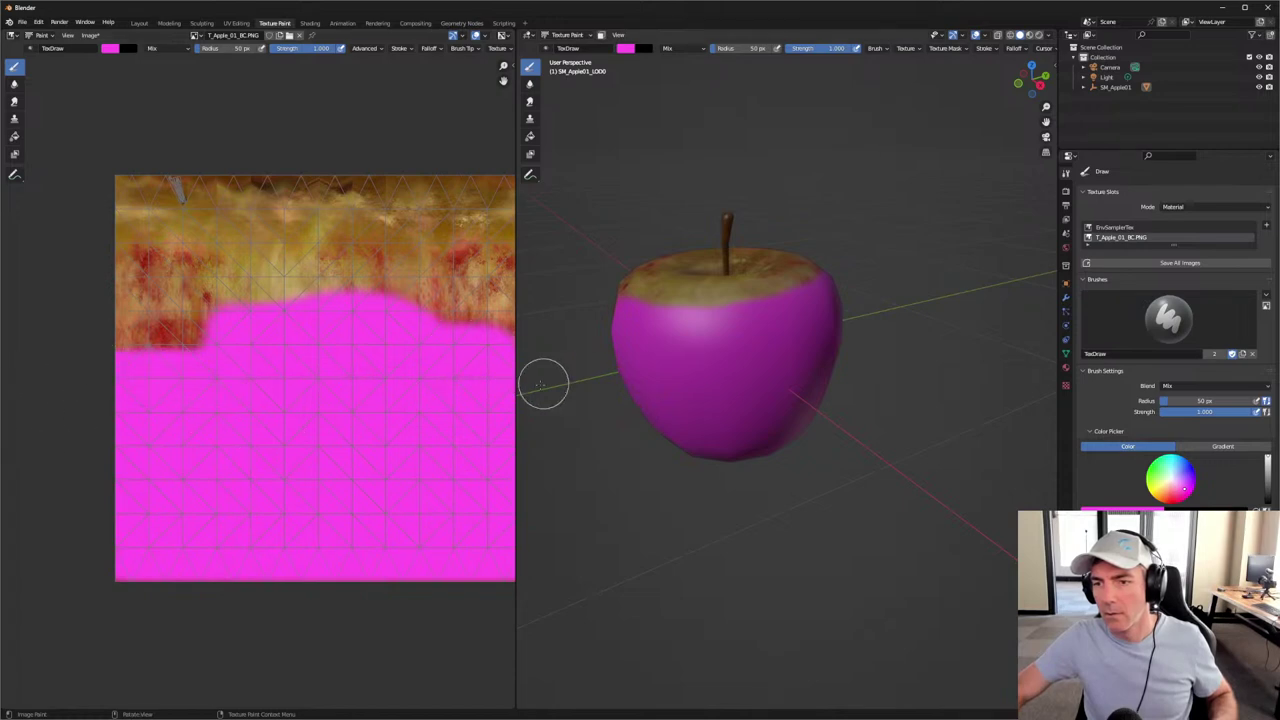
mouse_move(543, 383)
left_mouse_down()
mouse_move(411, 314)
mouse_move(171, 309)
mouse_move(706, 261)
mouse_move(386, 263)
mouse_move(470, 185)
mouse_move(157, 200)
mouse_move(360, 202)
mouse_move(677, 302)
left_mouse_up()
Step: Undo the magenta test strokes with Ctrl+Z, including one near the stem
key("ctrl+z")
scroll(697, 309, "up", 4)
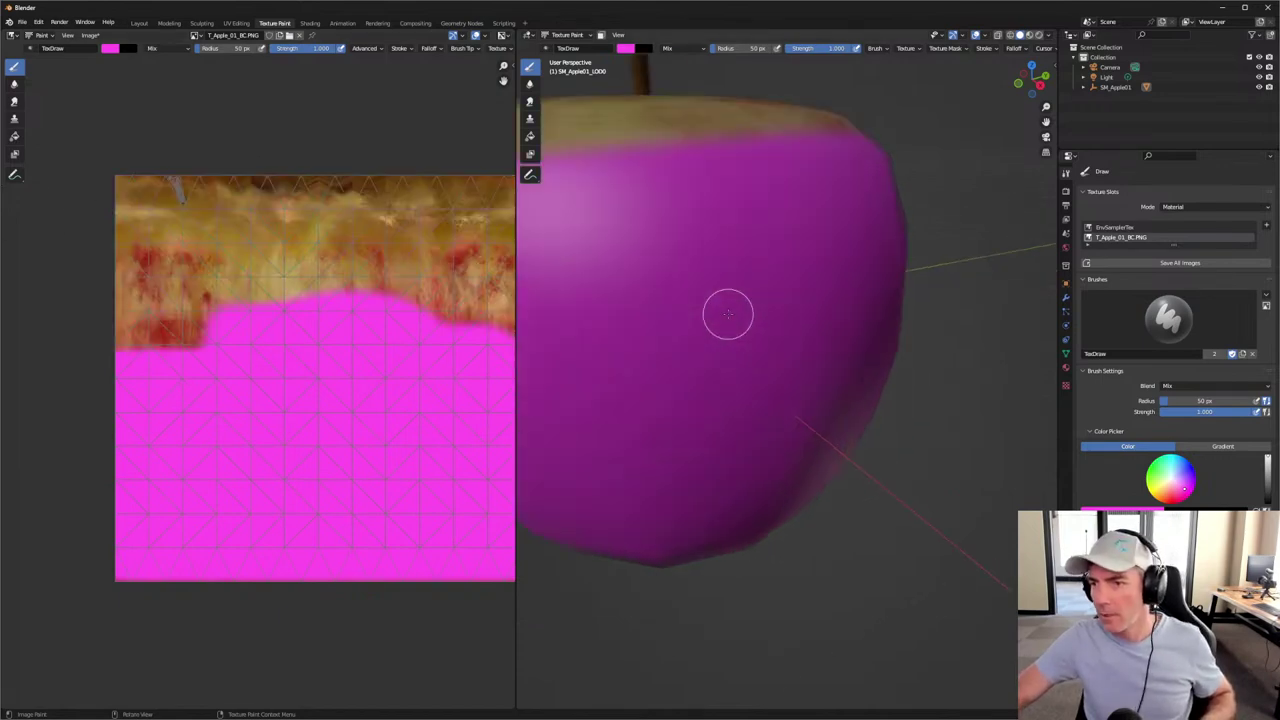
middle_click_drag(726, 309, 760, 362)
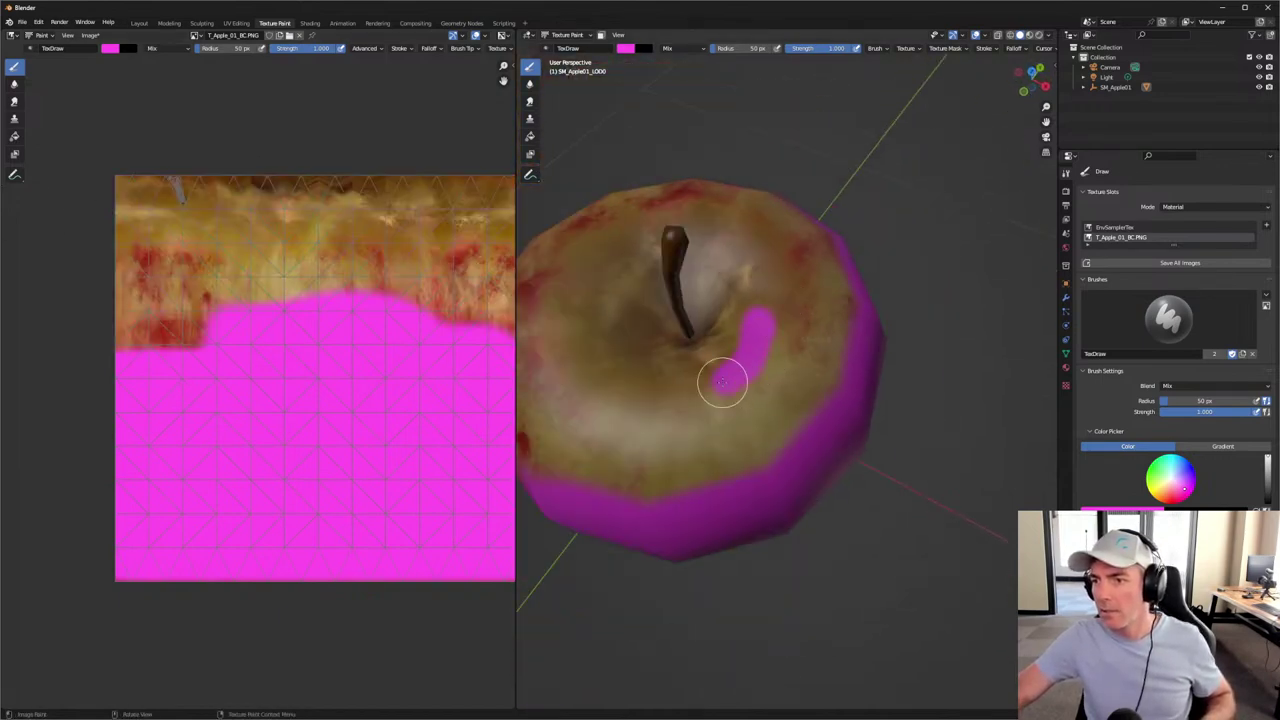
mouse_move(673, 407)
left_mouse_down()
mouse_move(806, 383)
mouse_move(810, 407)
left_mouse_up()
key("ctrl+z")
key("ctrl+z")
key("ctrl+z")
key("ctrl+z")
key("ctrl+z")
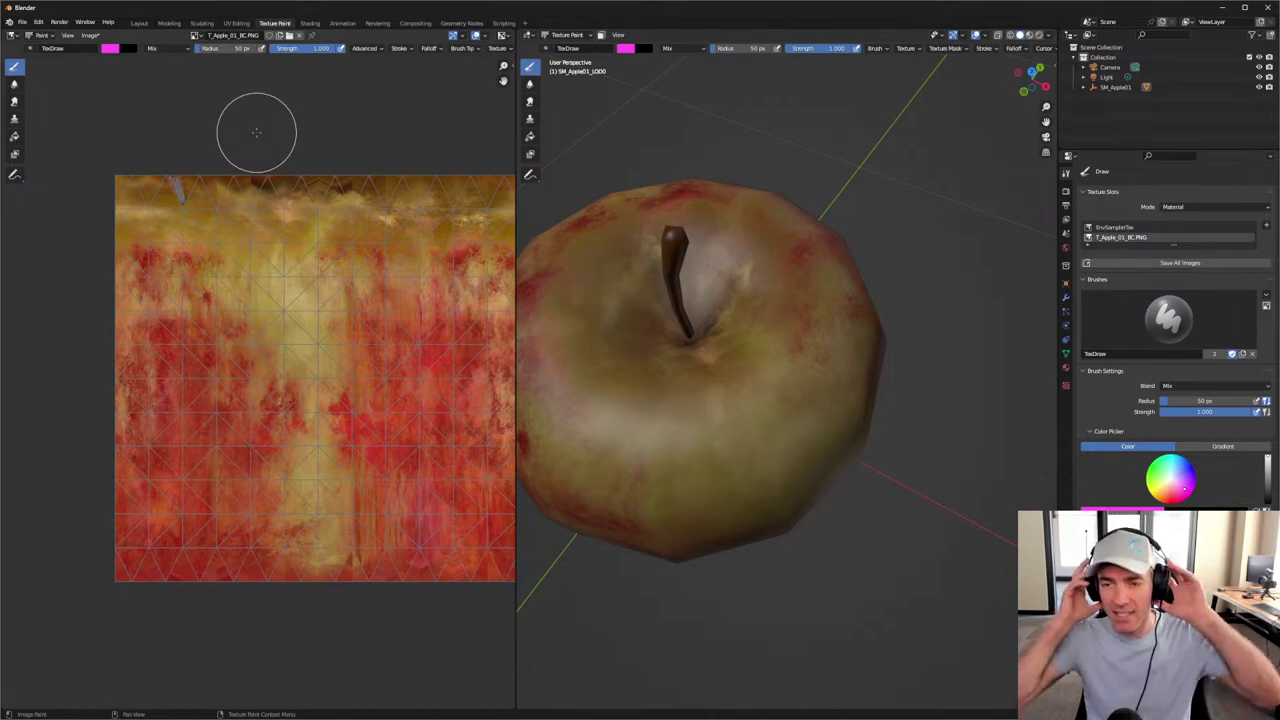
scroll(747, 404, "down", 4)
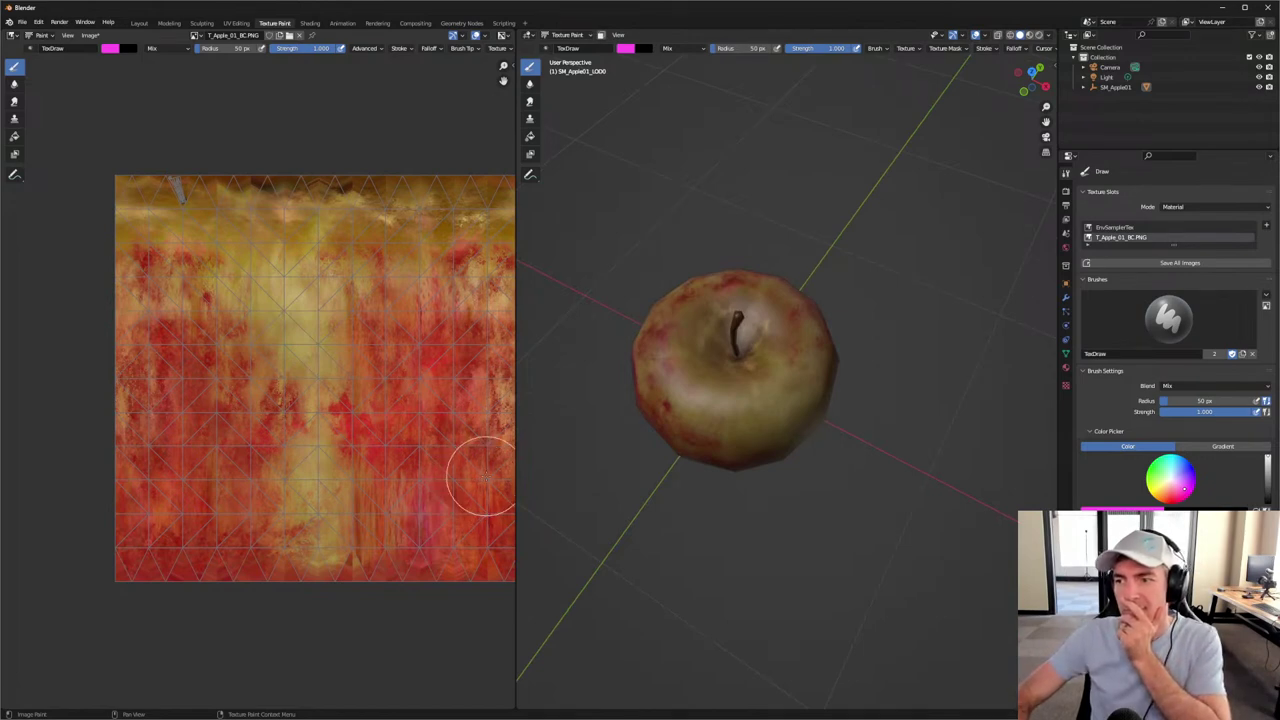
Step: Switch to Unreal and open the T_Apple_01_BC1 texture in the texture editor
left_click(1222, 8)
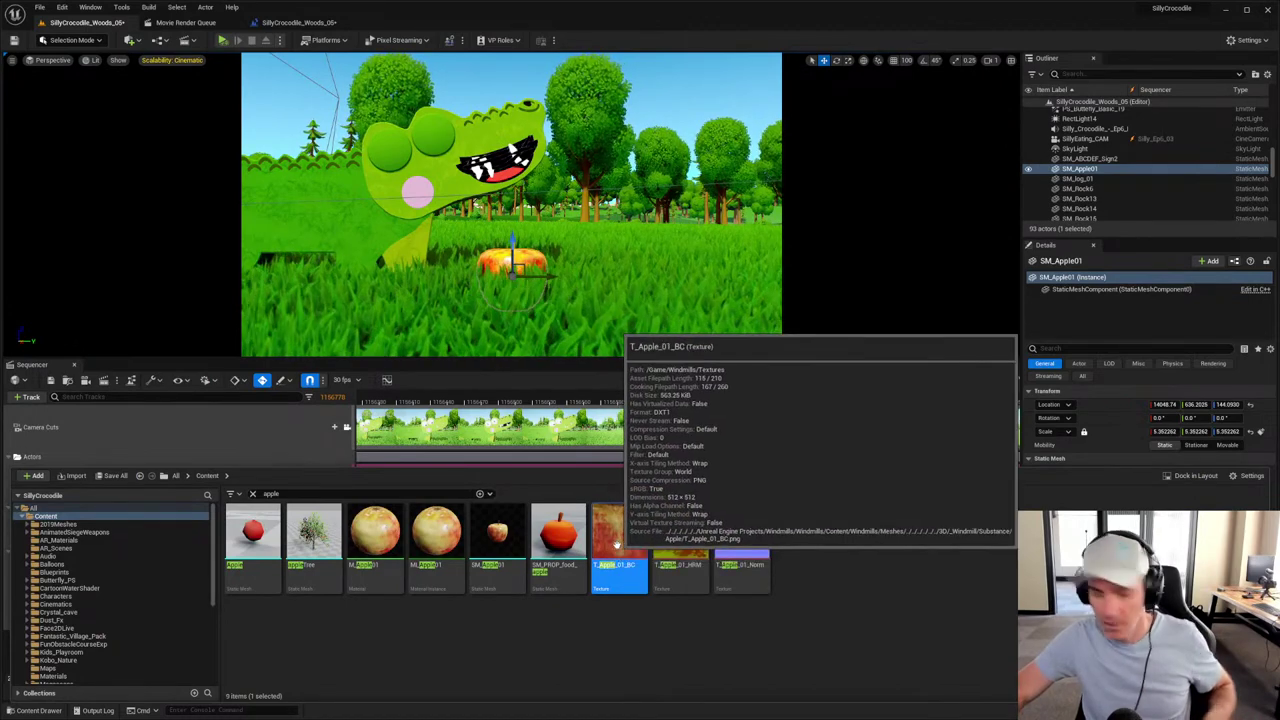
key("ctrl+b")
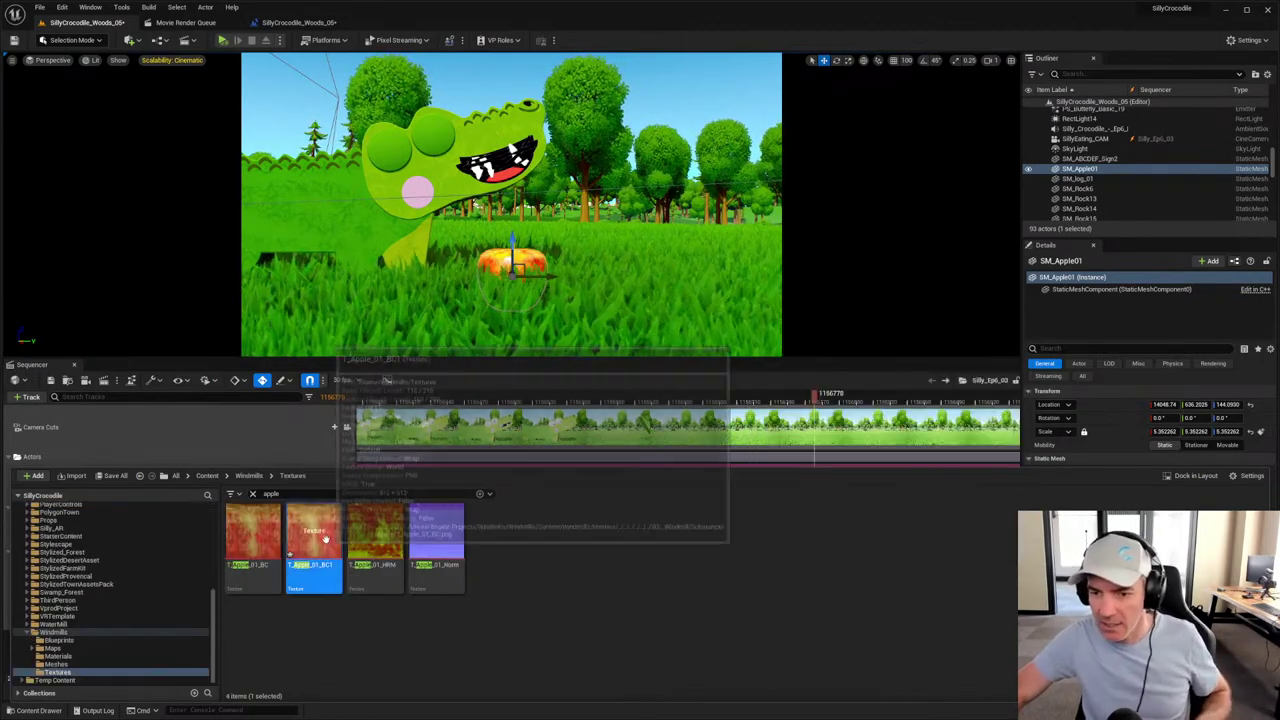
double_click(314, 540)
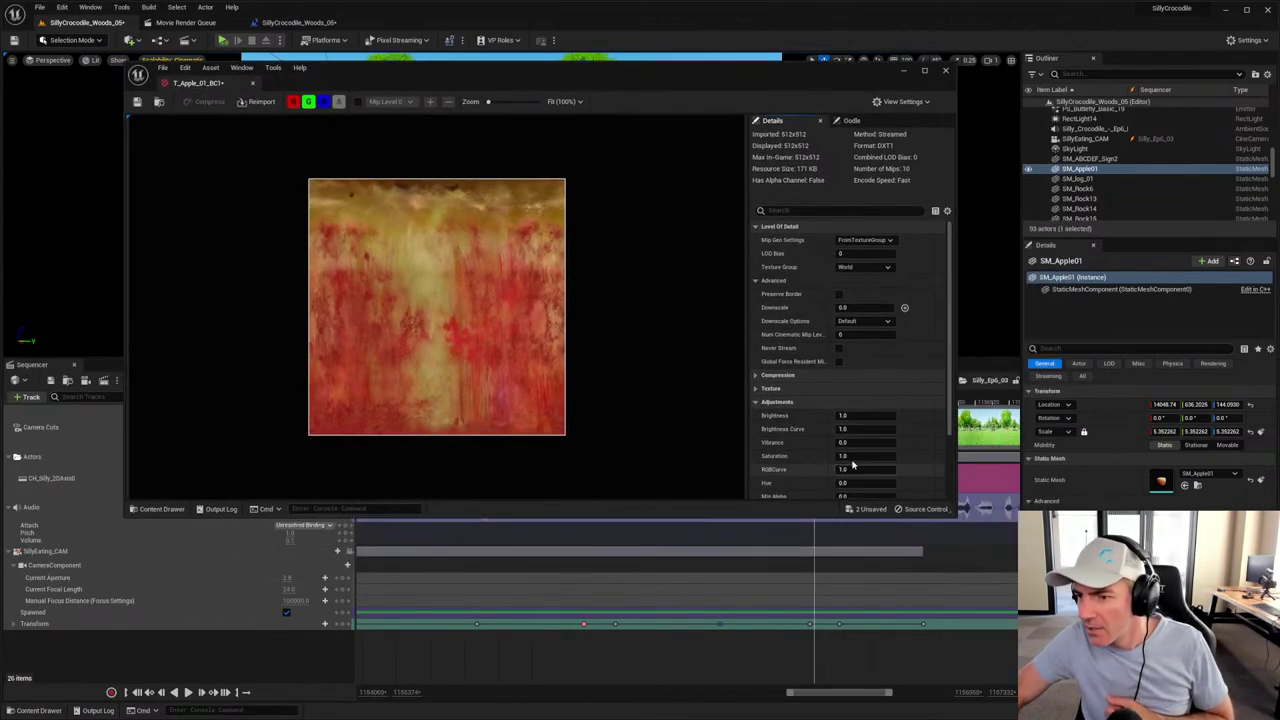
Step: Set brightness to 1.71, hue to about 337 and saturation to about 1.12, adjust the brightness curve, and close the editor
left_click_drag(848, 415, 858, 416)
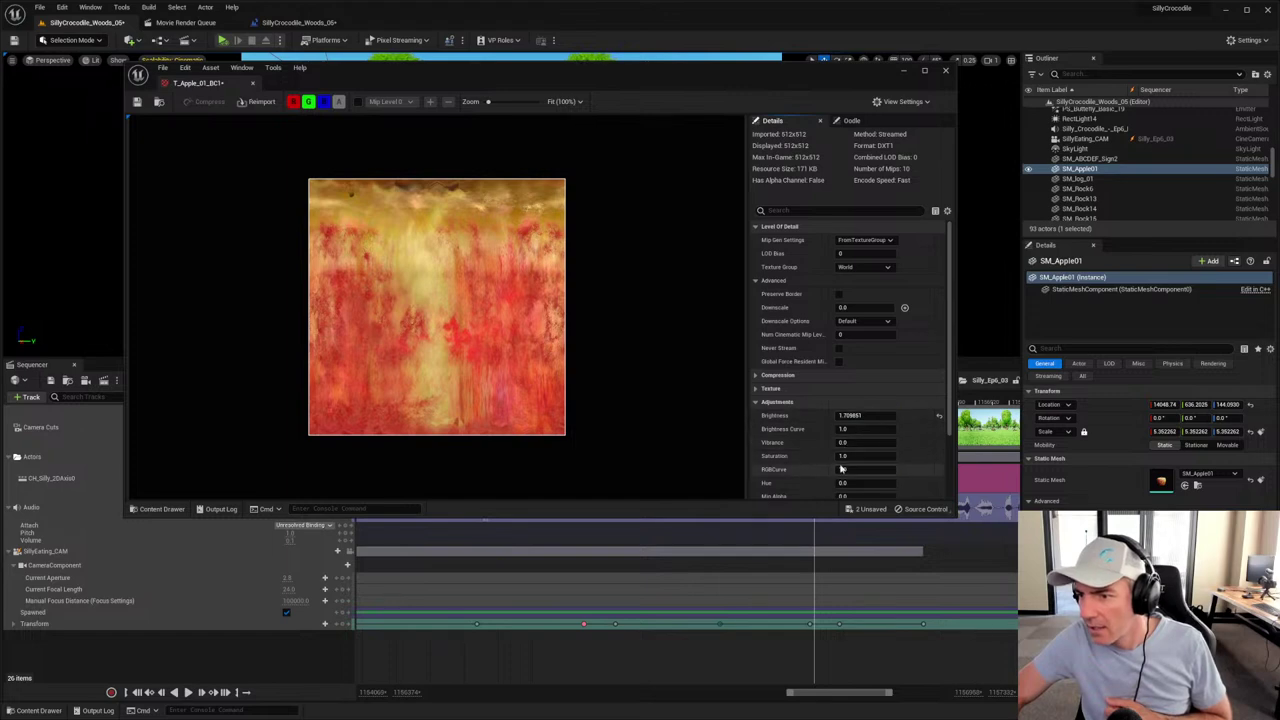
scroll(849, 452, "down", 1)
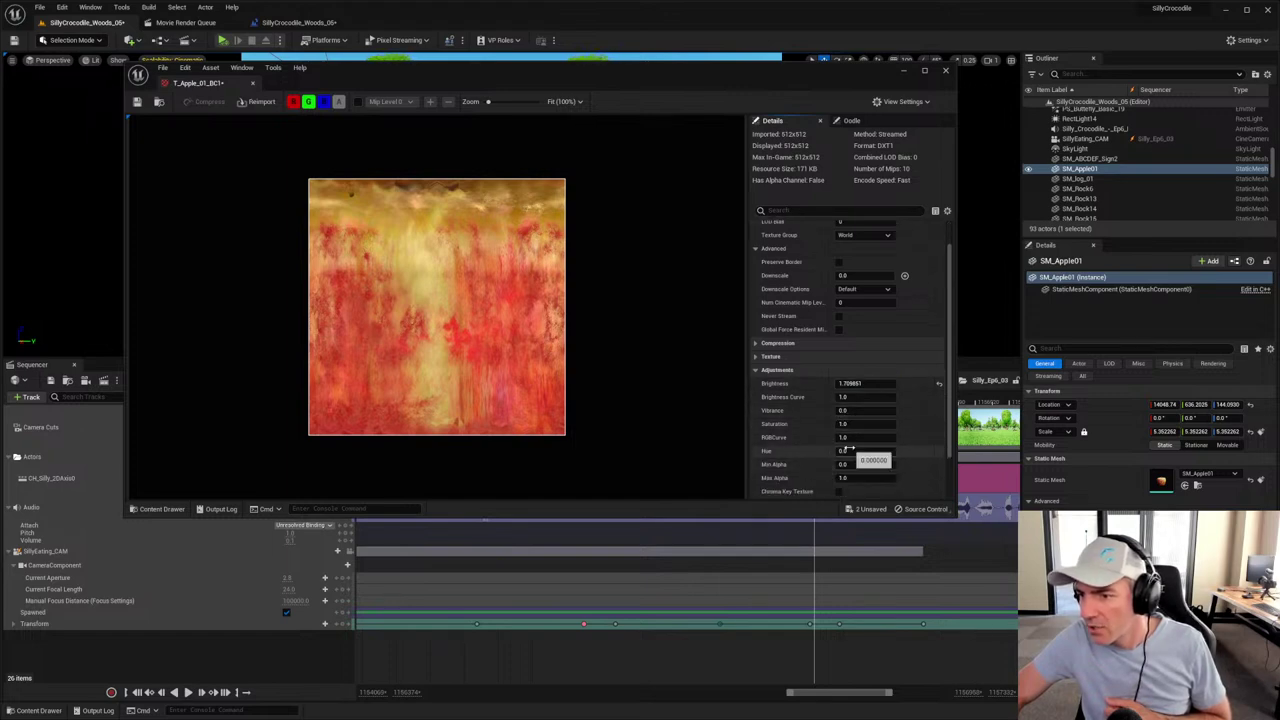
left_click_drag(849, 451, 868, 452)
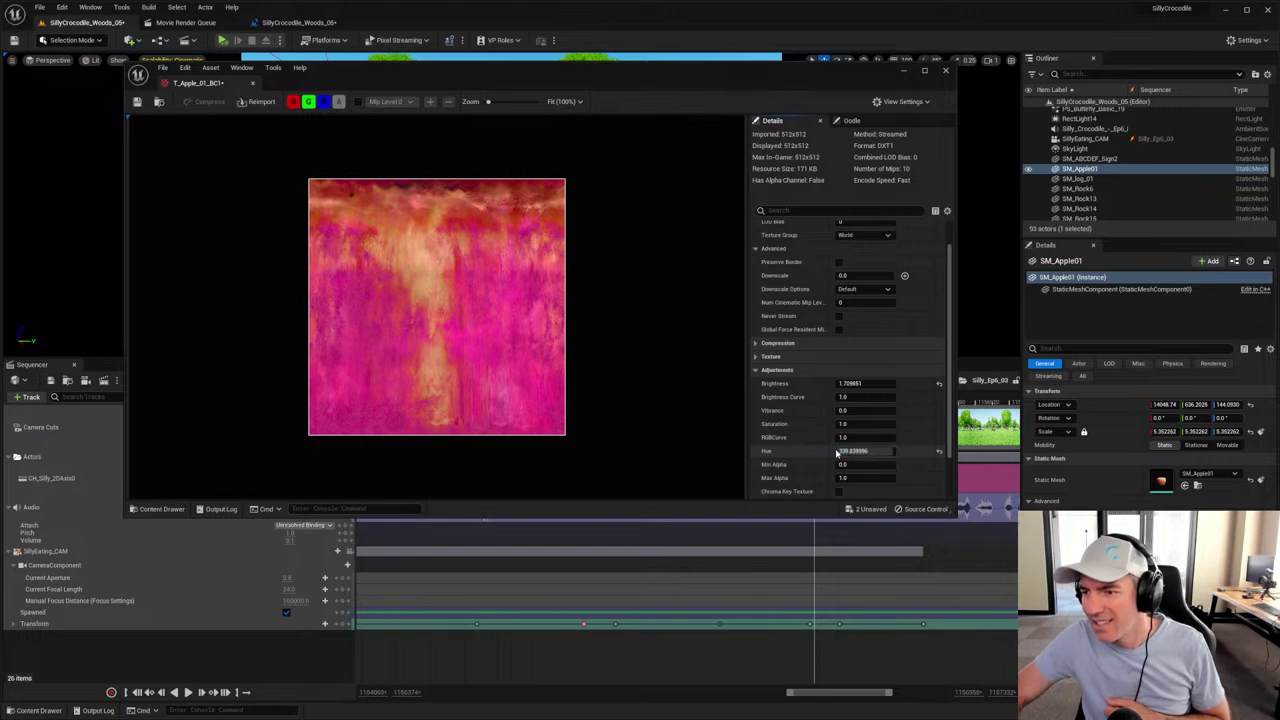
left_click_drag(843, 452, 845, 452)
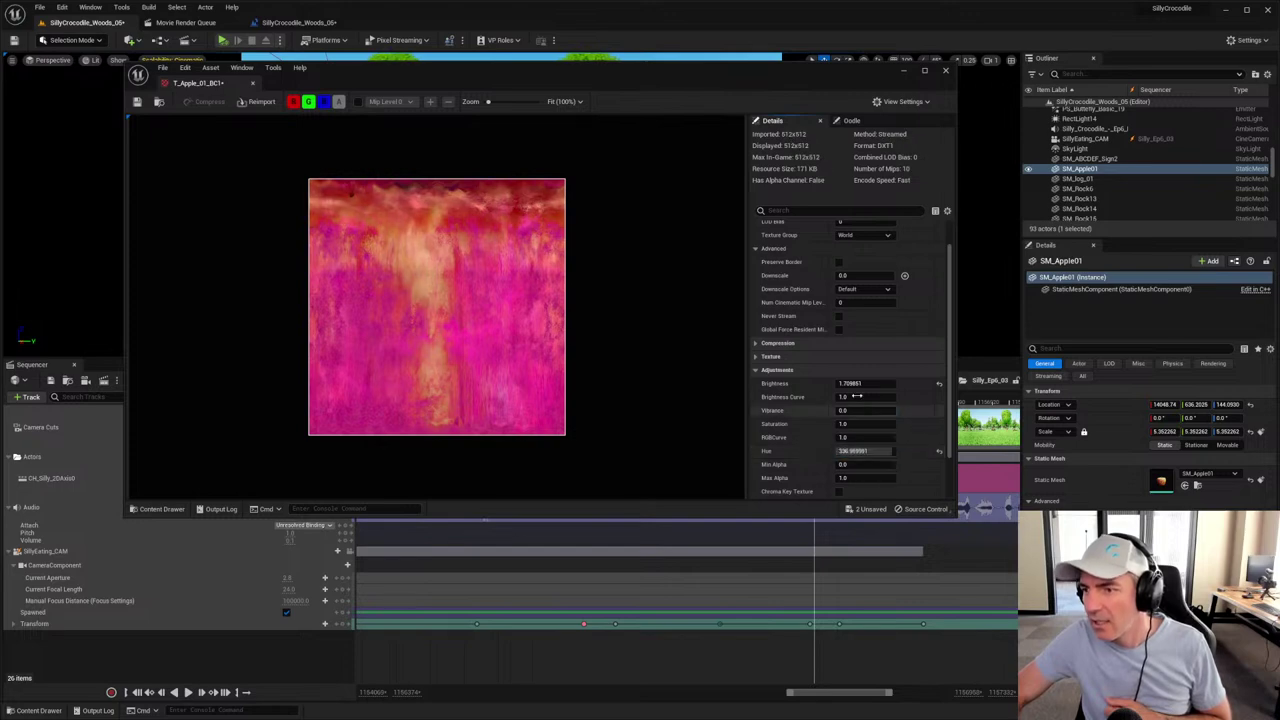
scroll(798, 381, "up", 2)
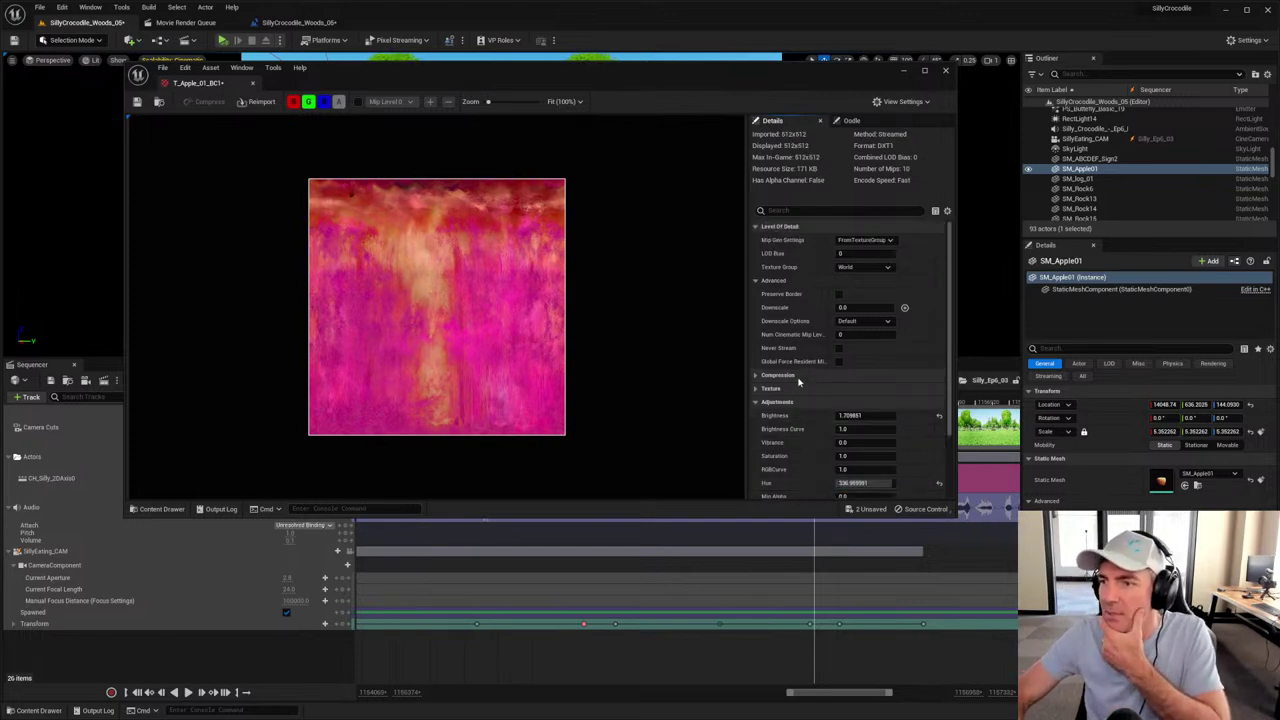
scroll(798, 381, "down", 5)
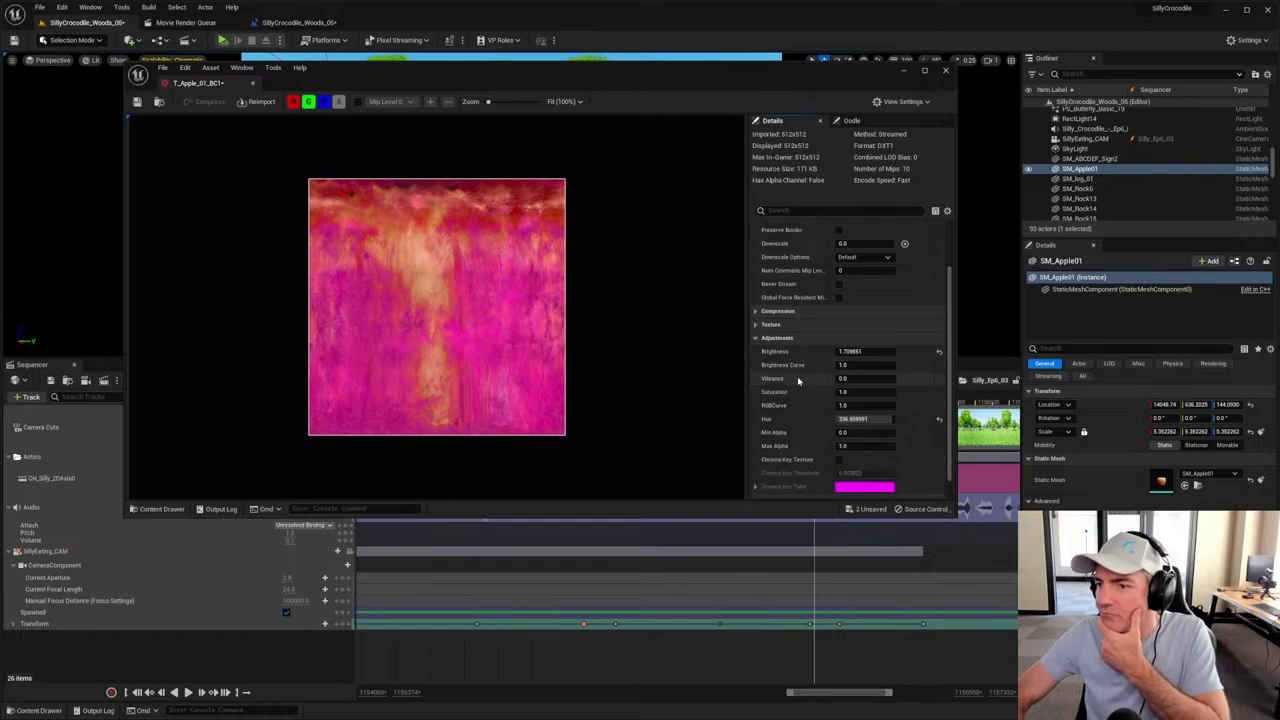
scroll(798, 376, "up", 2)
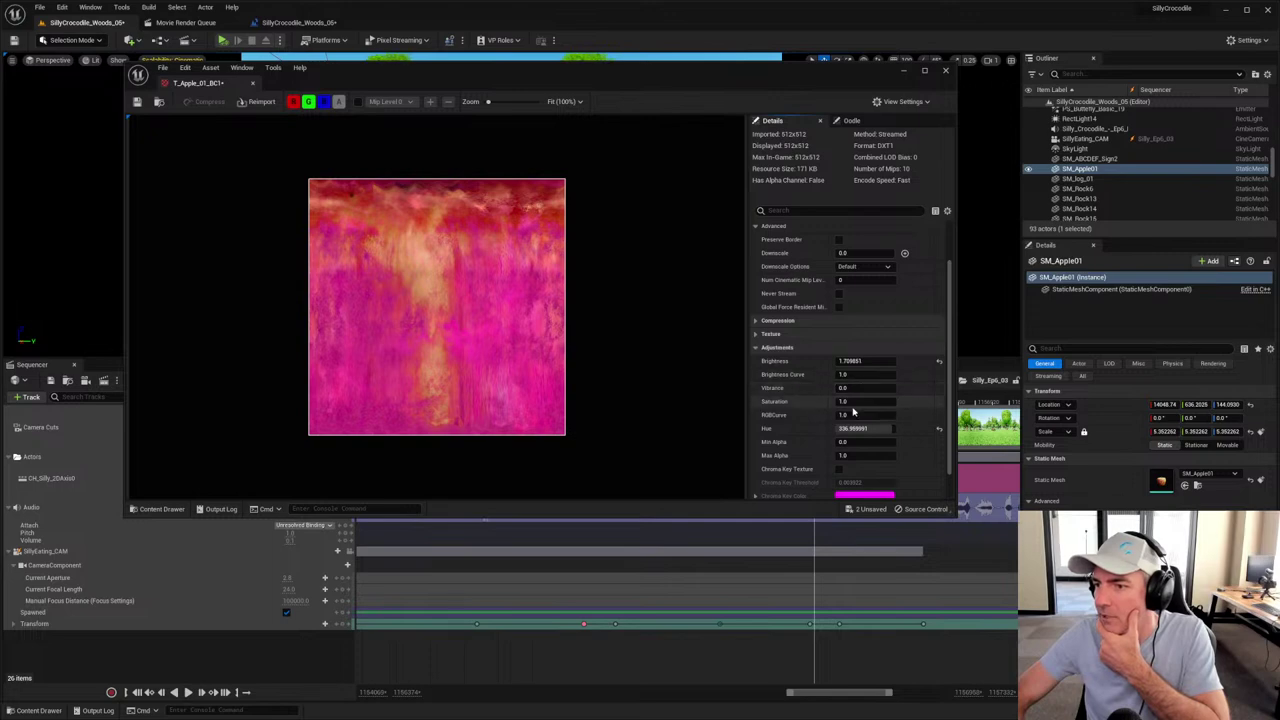
left_click_drag(856, 404, 860, 402)
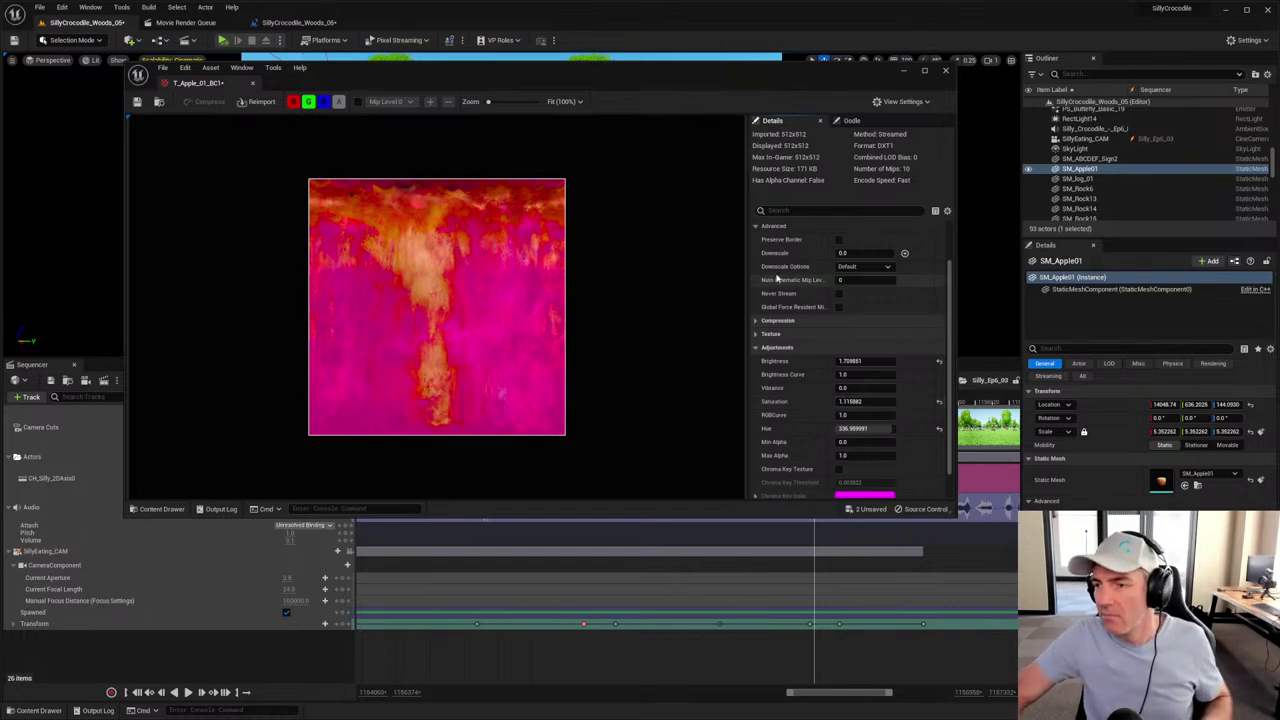
left_click_drag(862, 374, 880, 376)
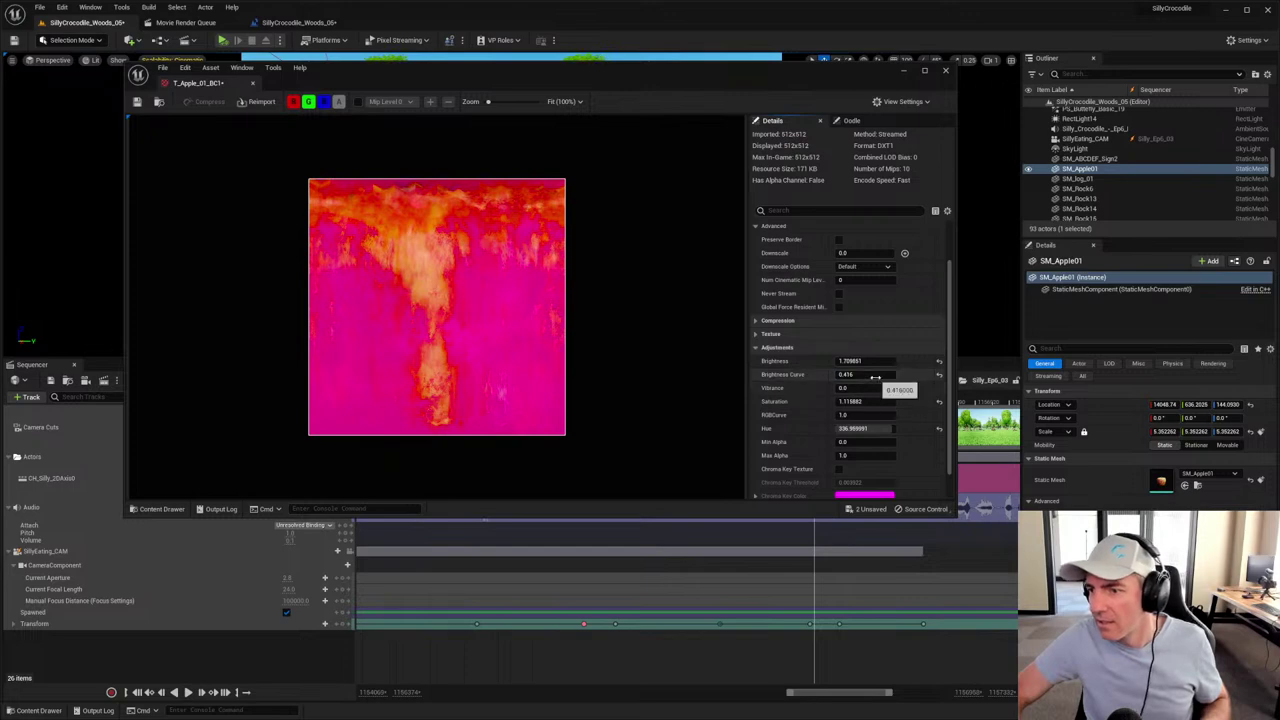
left_click_drag(870, 376, 876, 378)
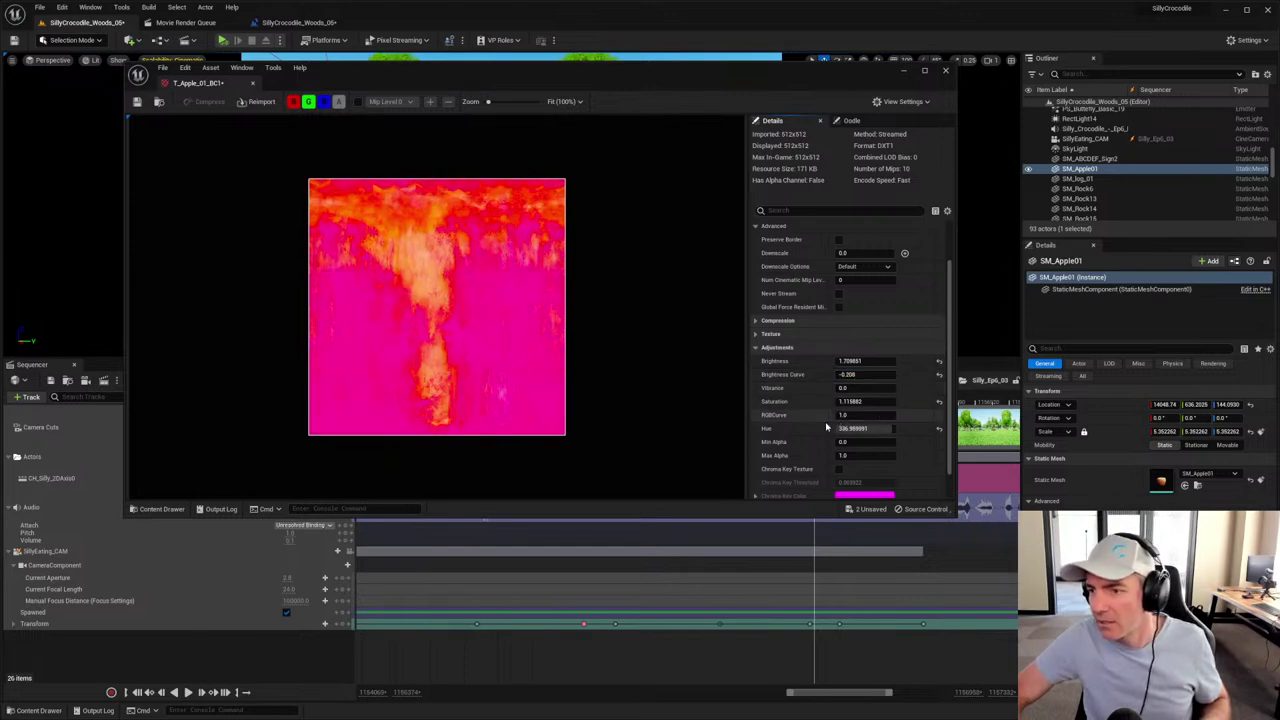
left_click(252, 83)
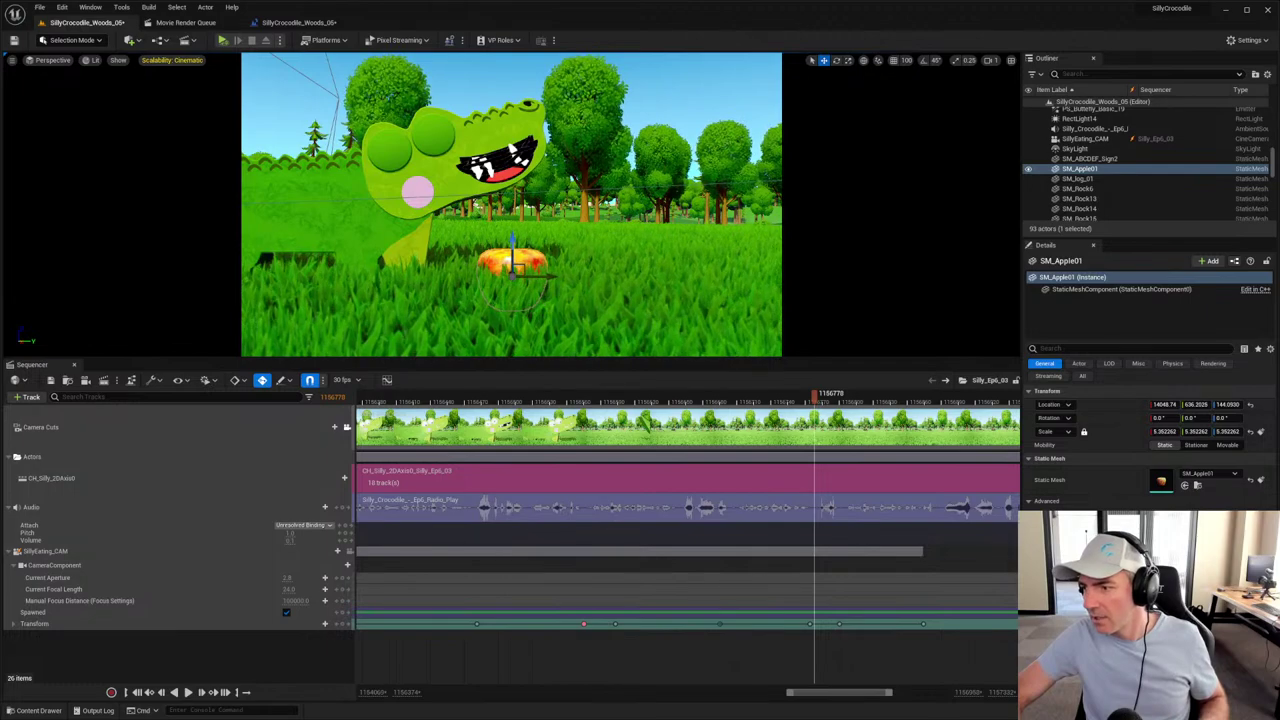
Step: Duplicate MI_Apple01 as MI_Apple02 and create the M_Apple02 copy of the parent material
key("ctrl+space")
key("ctrl+d")
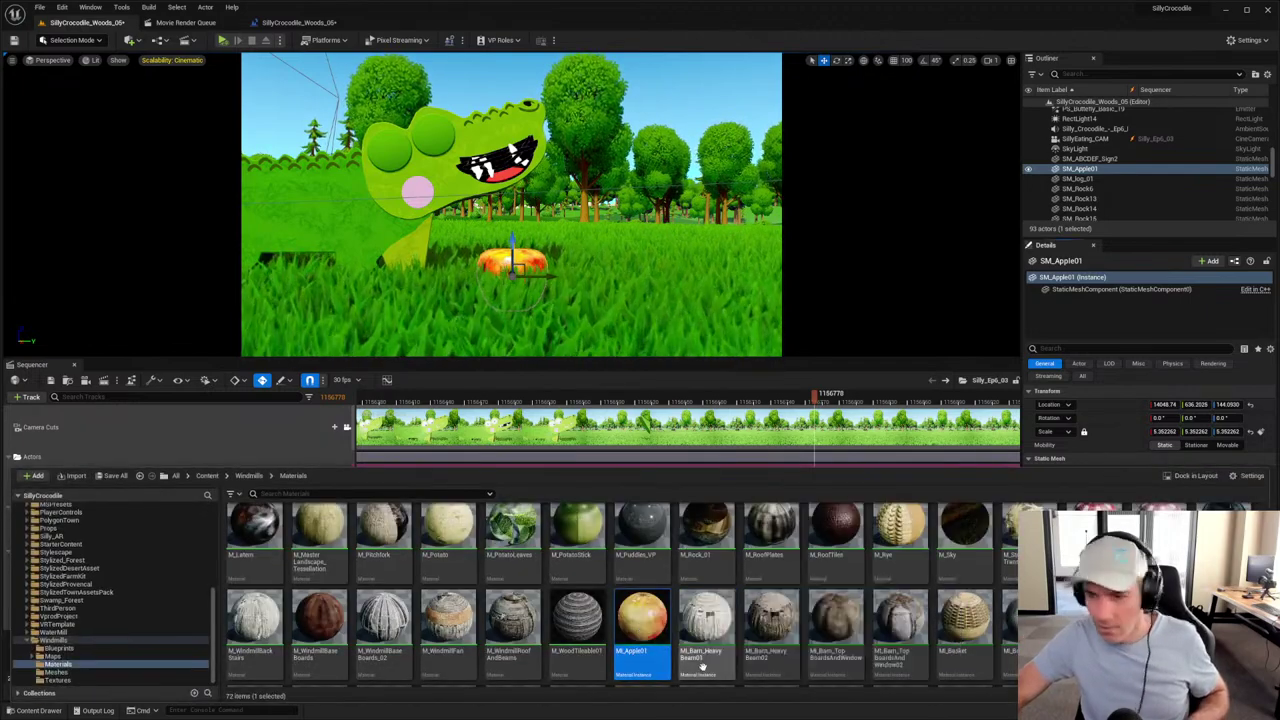
double_click(706, 620)
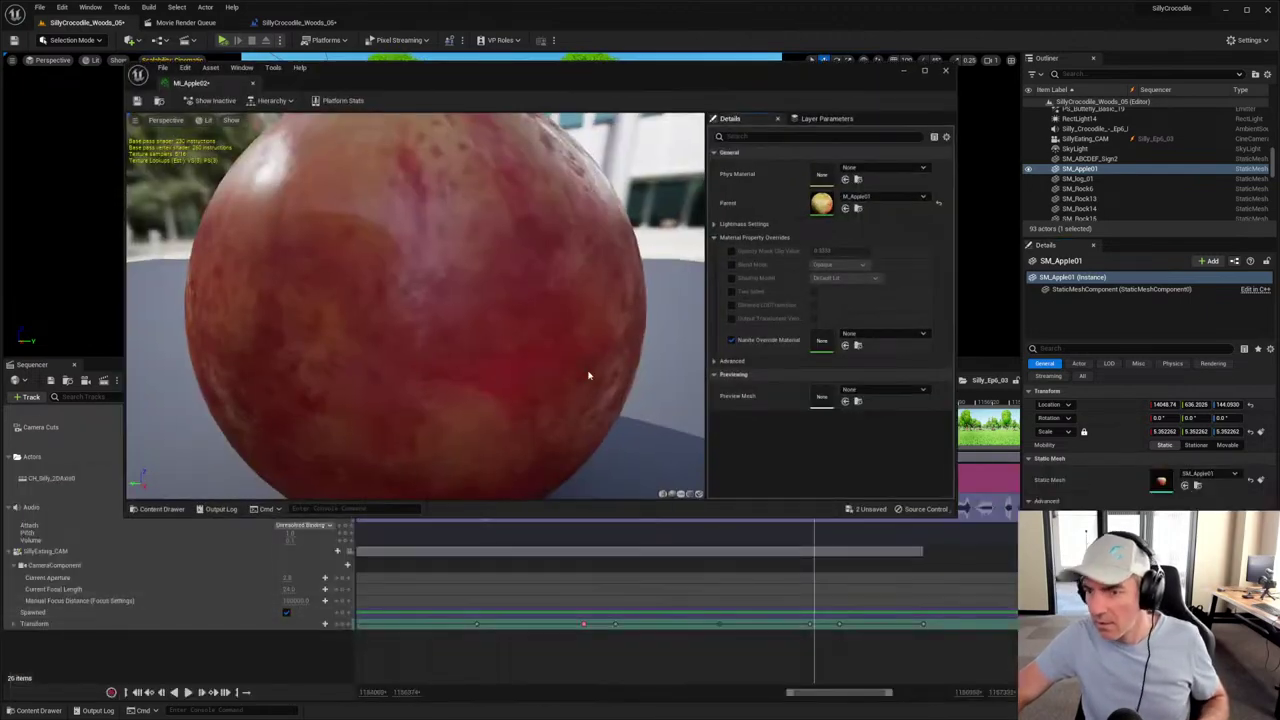
double_click(821, 204)
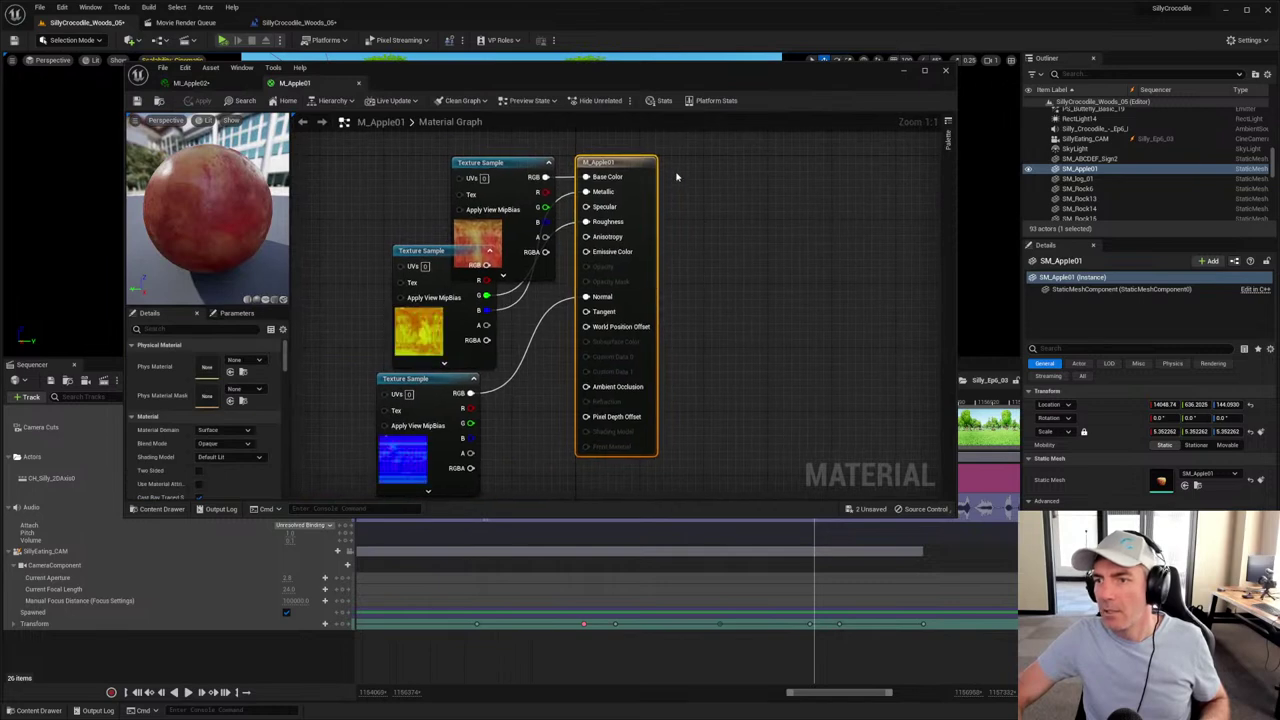
left_click(190, 82)
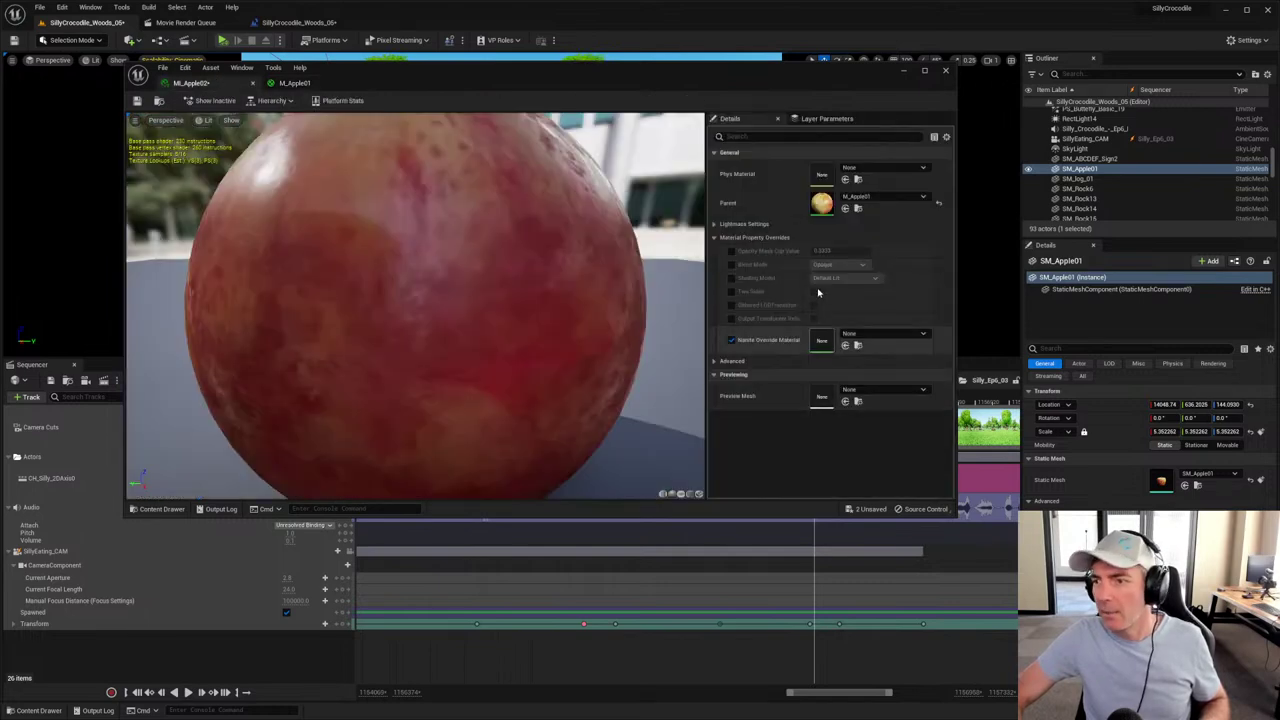
left_click(845, 207)
left_click(370, 455)
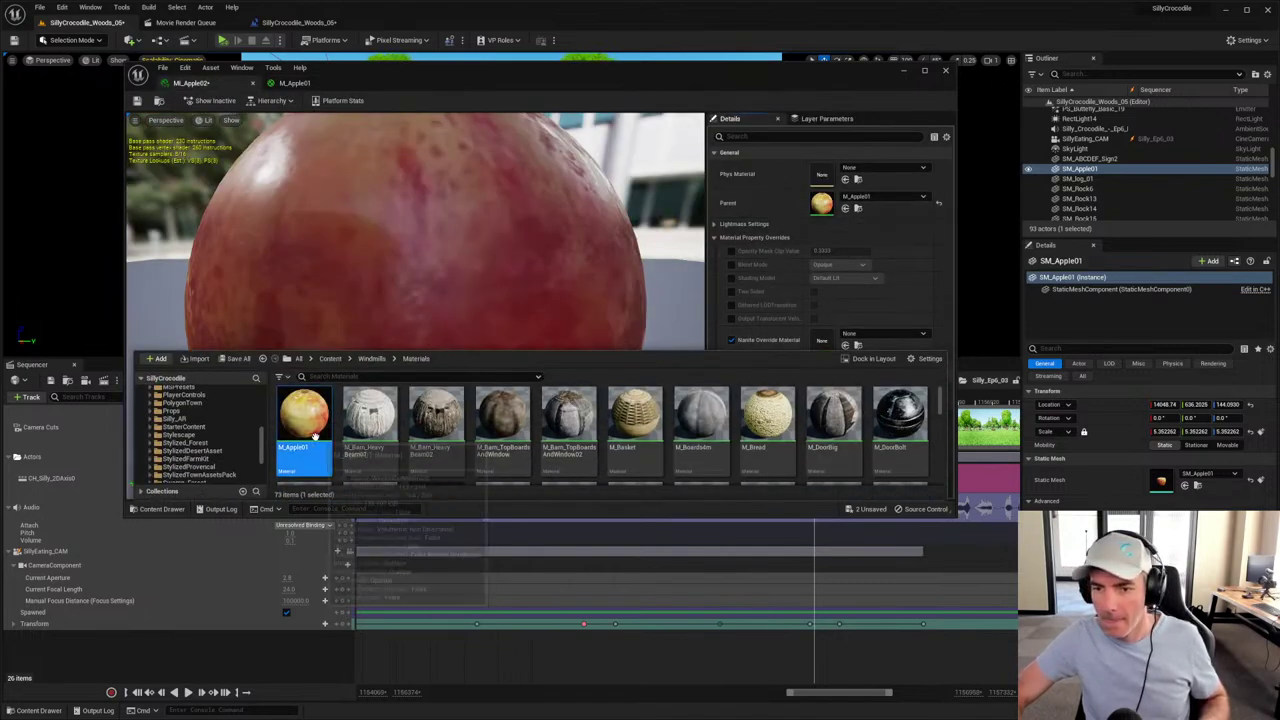
Step: Set M_Apple02's base colour Texture Sample to T_Apple_01_BC1, then apply, save and close the editors
double_click(370, 455)
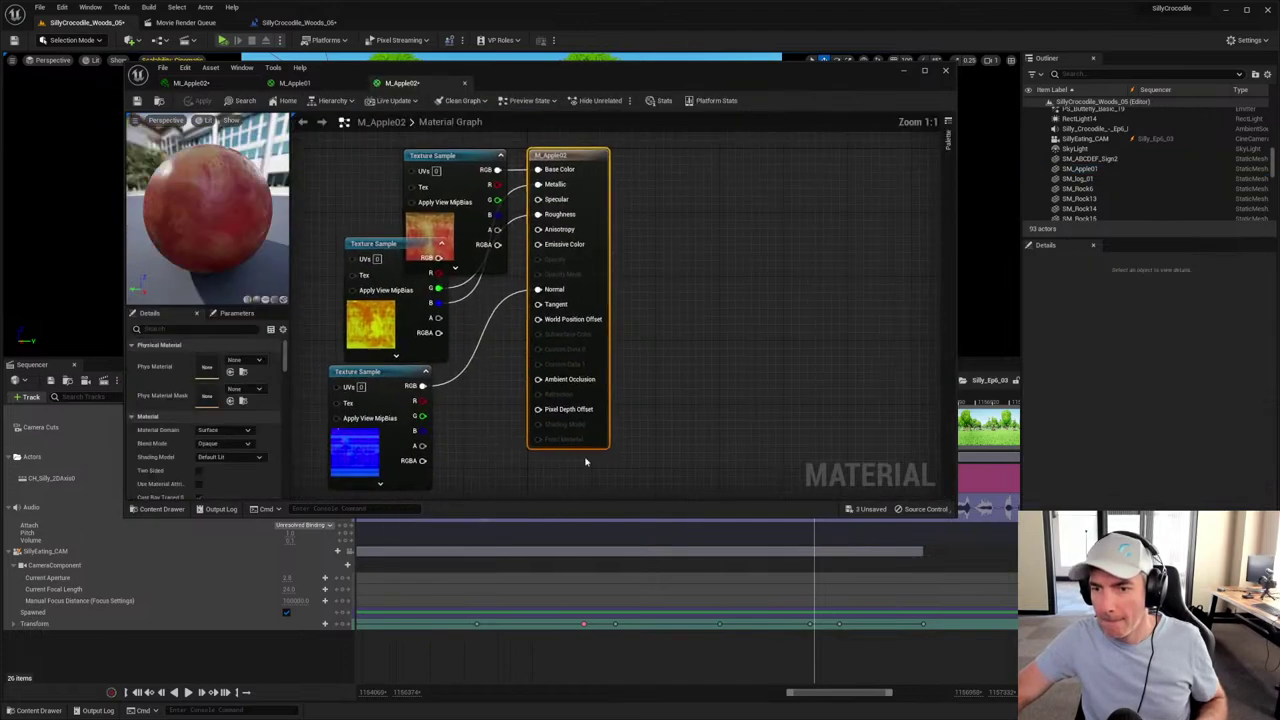
left_click(498, 191)
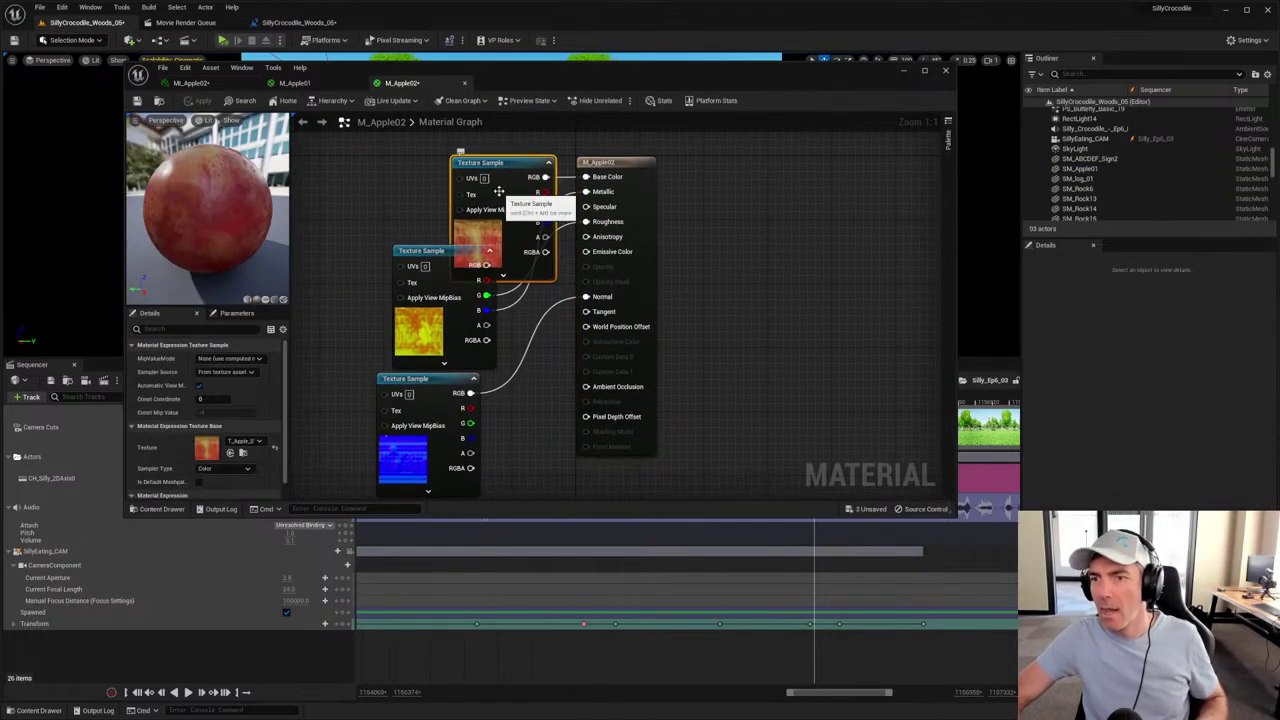
left_click(245, 441)
left_click(266, 396)
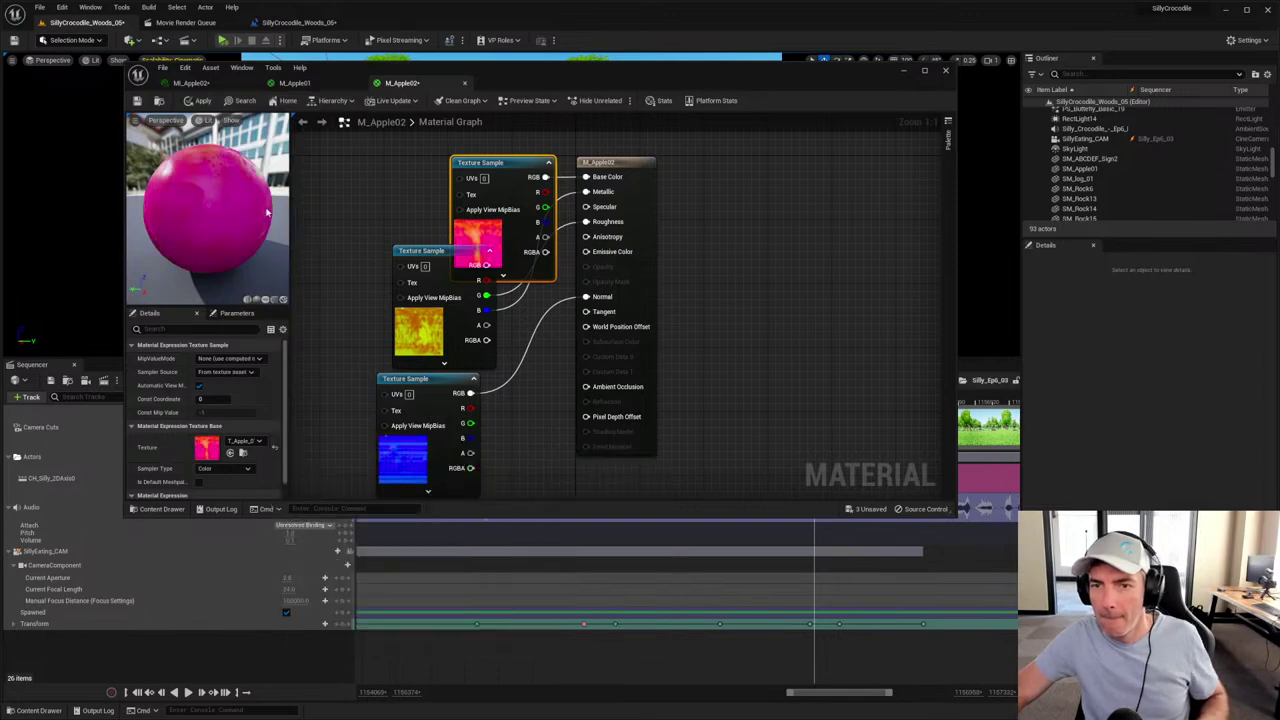
left_click(197, 101)
left_click(137, 101)
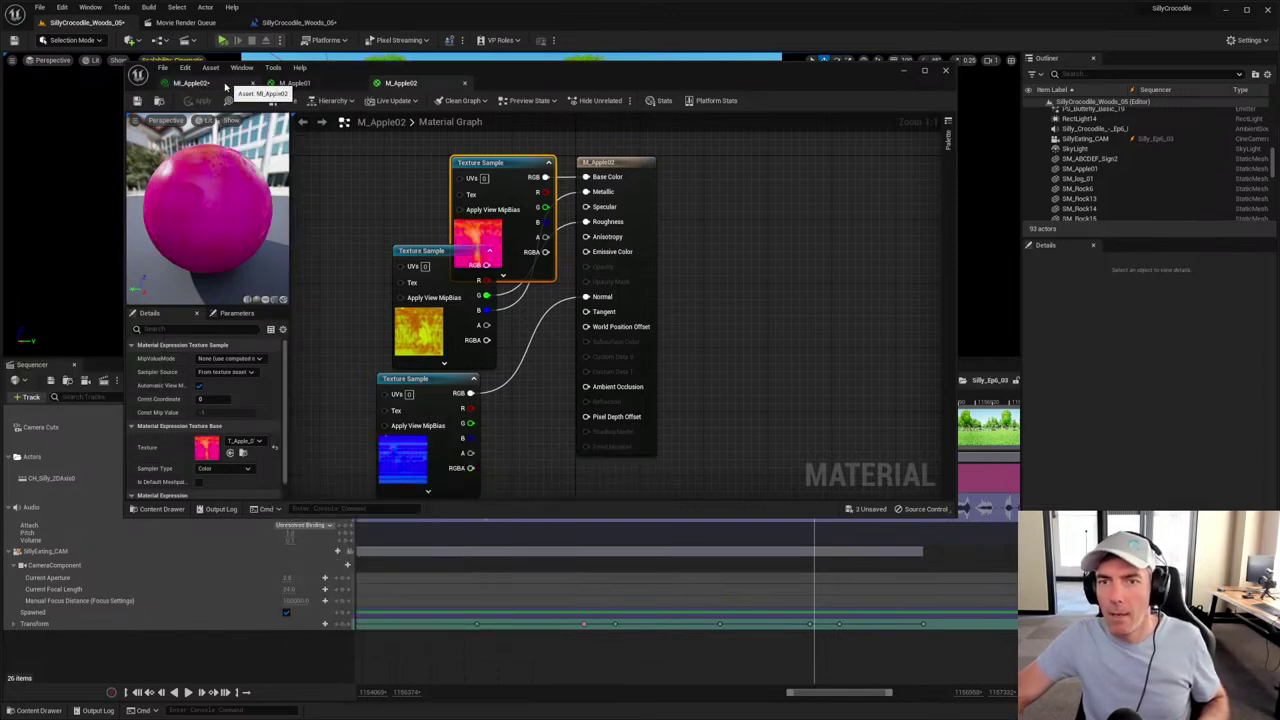
left_click(333, 84)
left_click(190, 84)
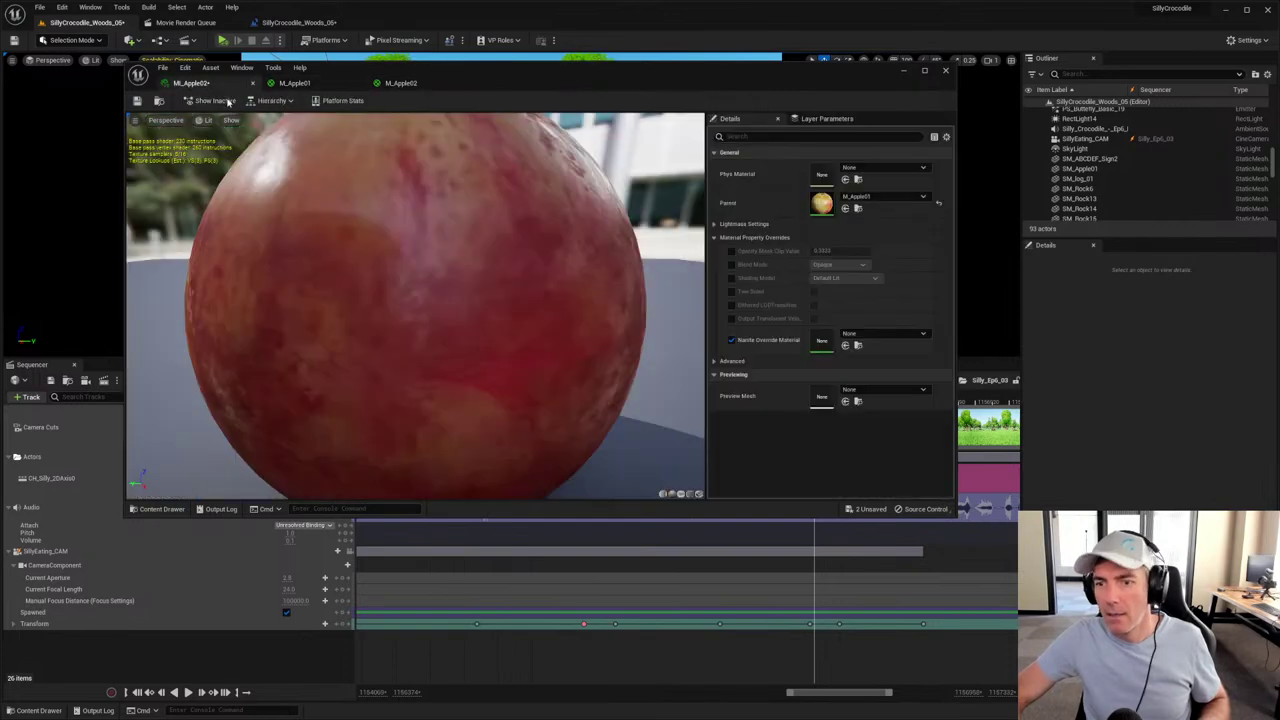
left_click(305, 84)
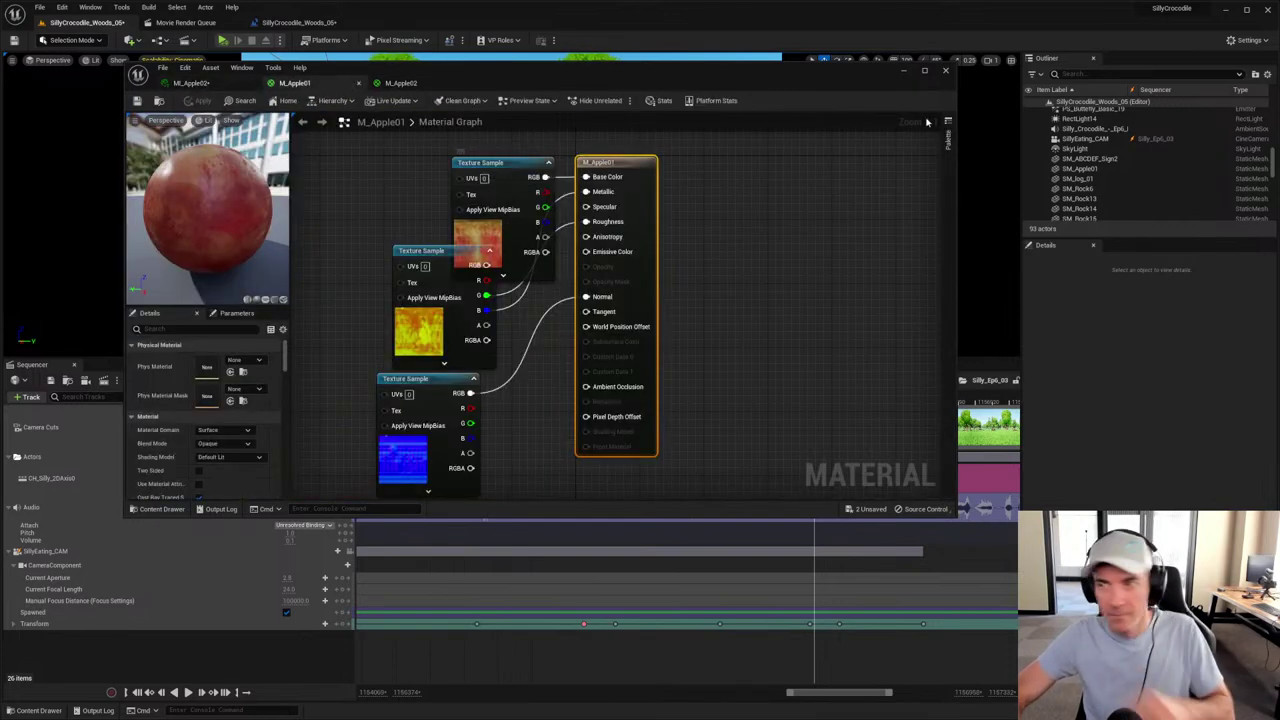
left_click(945, 72)
Step: Assign MI_Apple02 to Element 0 of the SM_Apple01 mesh
left_click(512, 262)
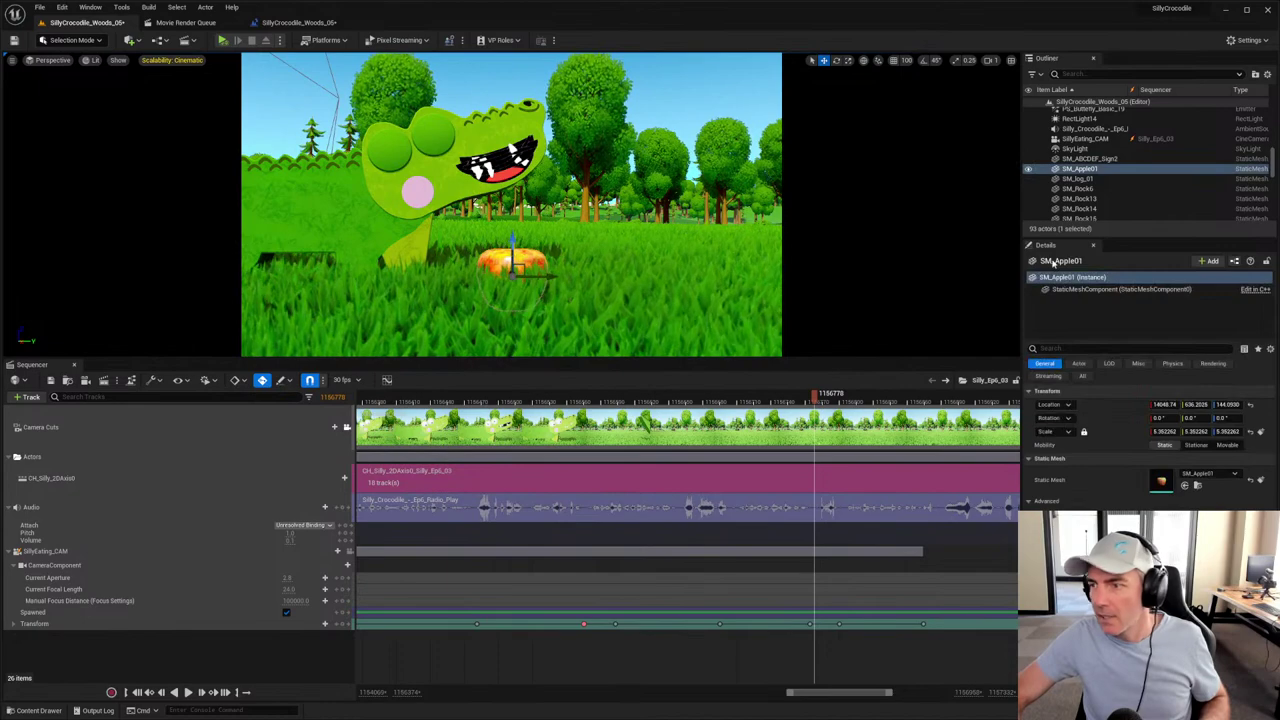
key("ctrl+b")
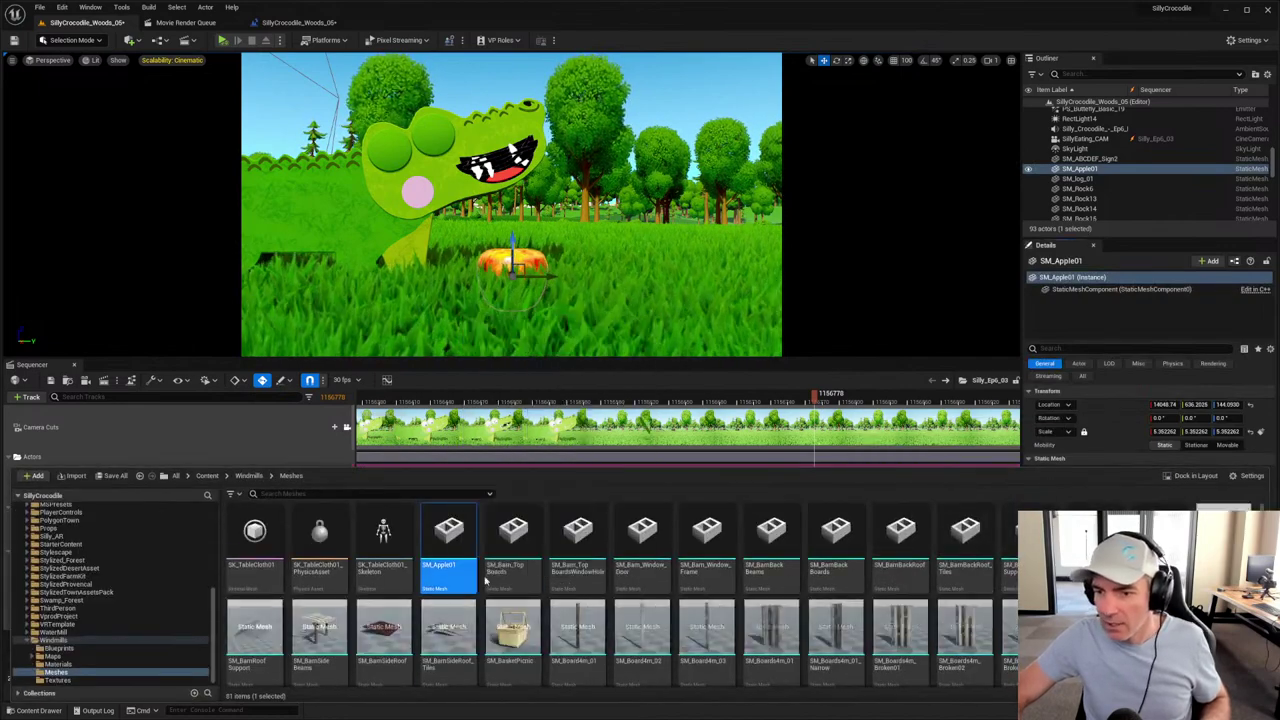
double_click(440, 533)
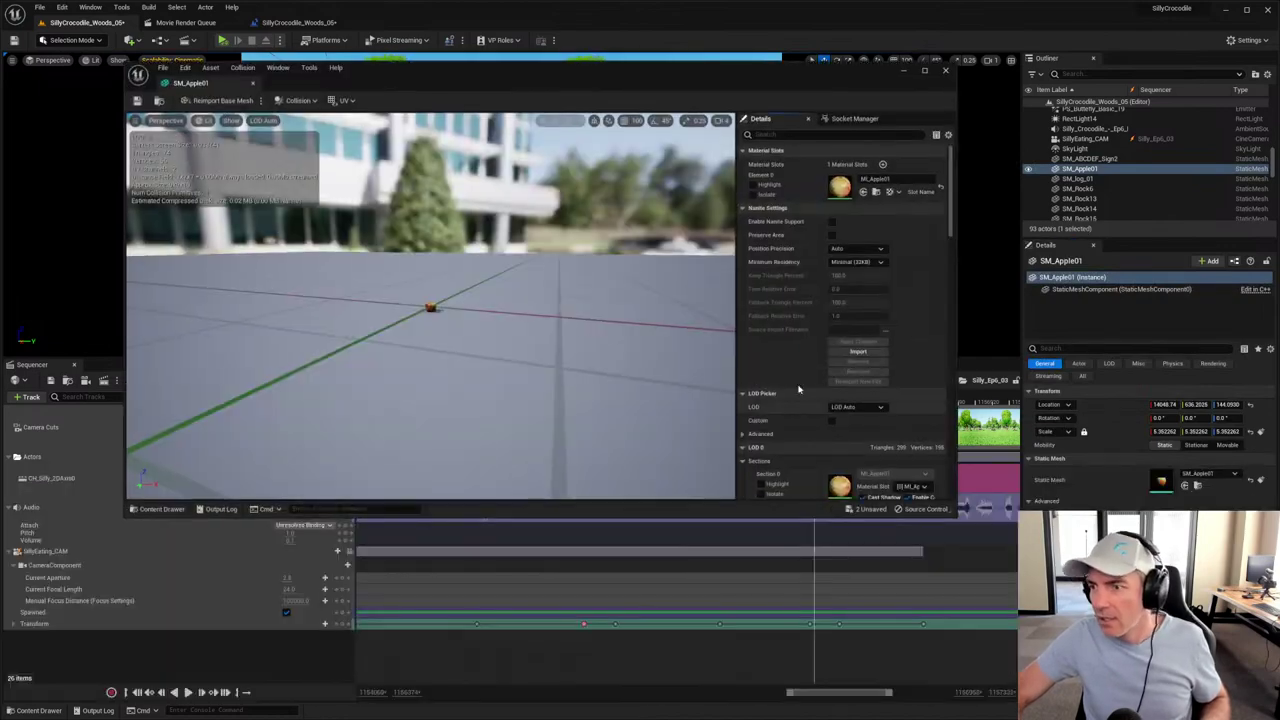
left_click(878, 182)
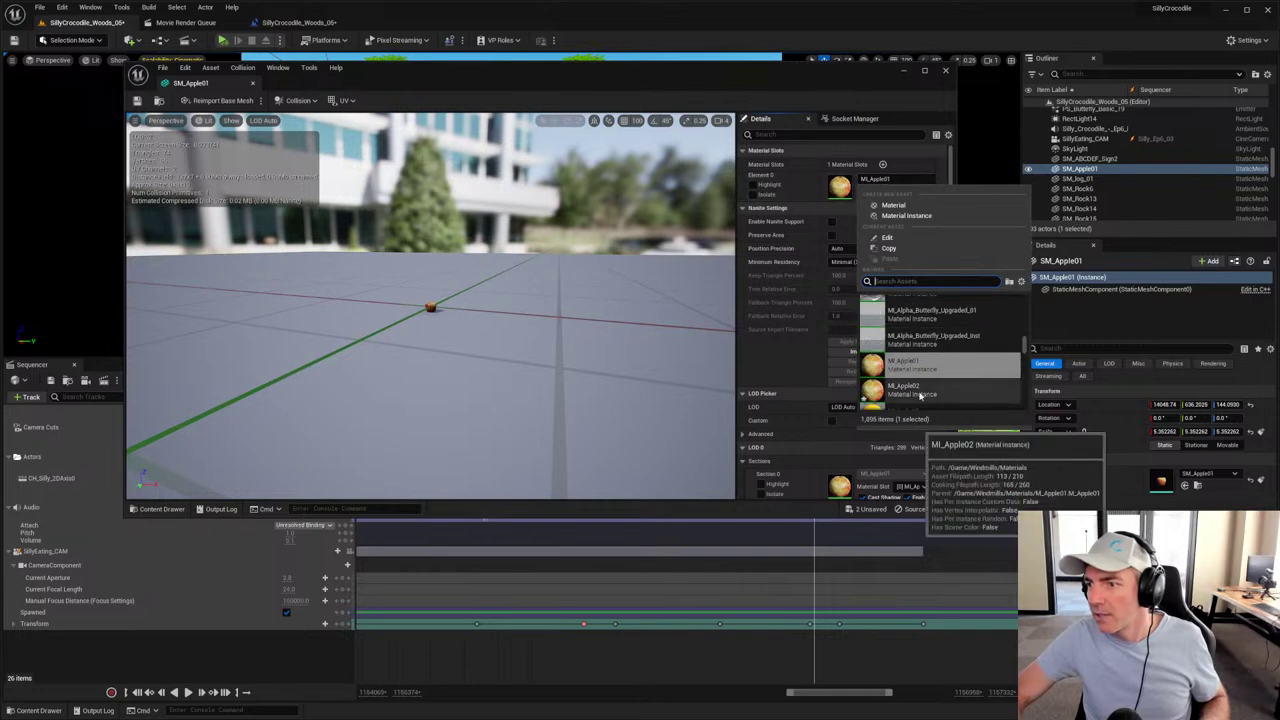
left_click(920, 396)
scroll(494, 350, "up", 5)
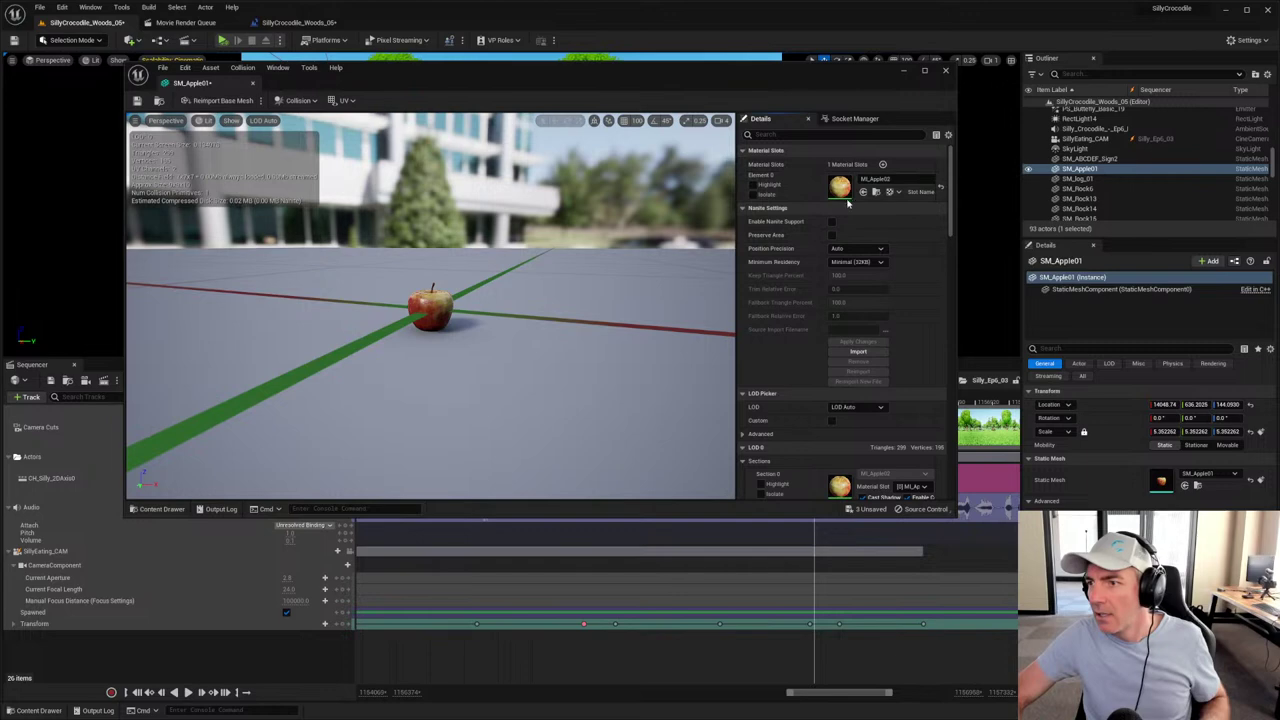
scroll(825, 360, "down", 3)
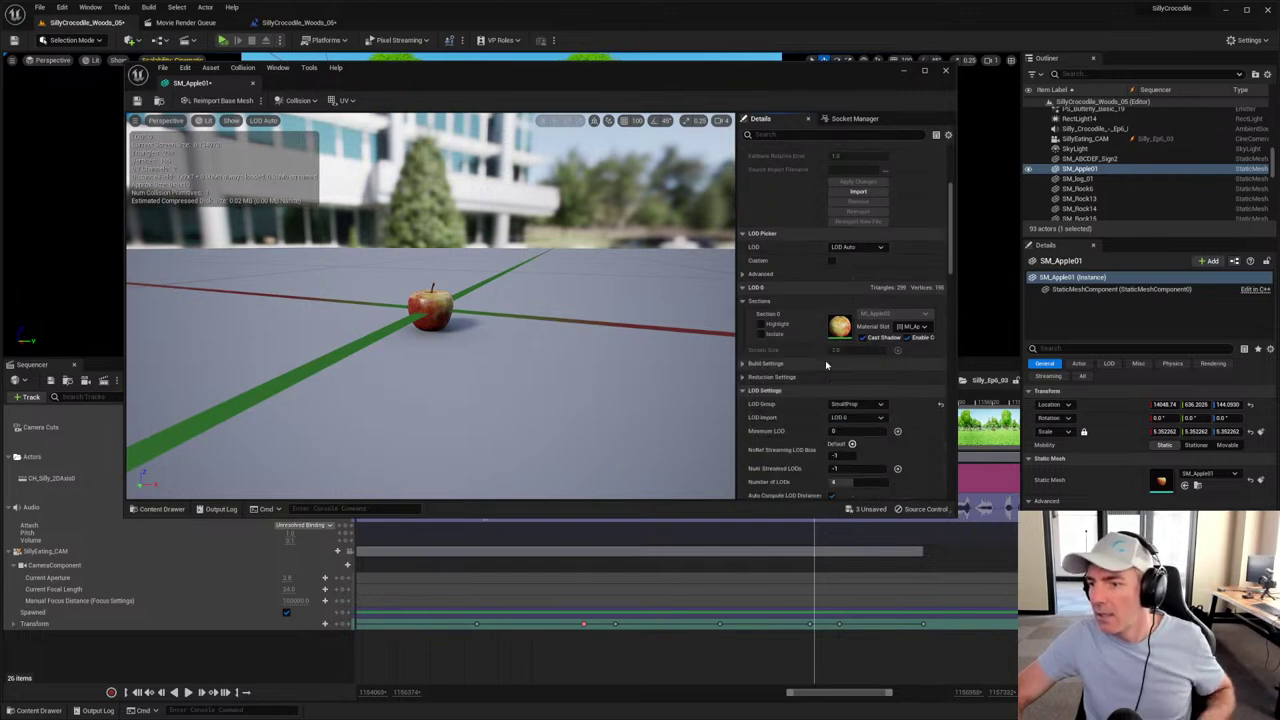
scroll(825, 360, "up", 5)
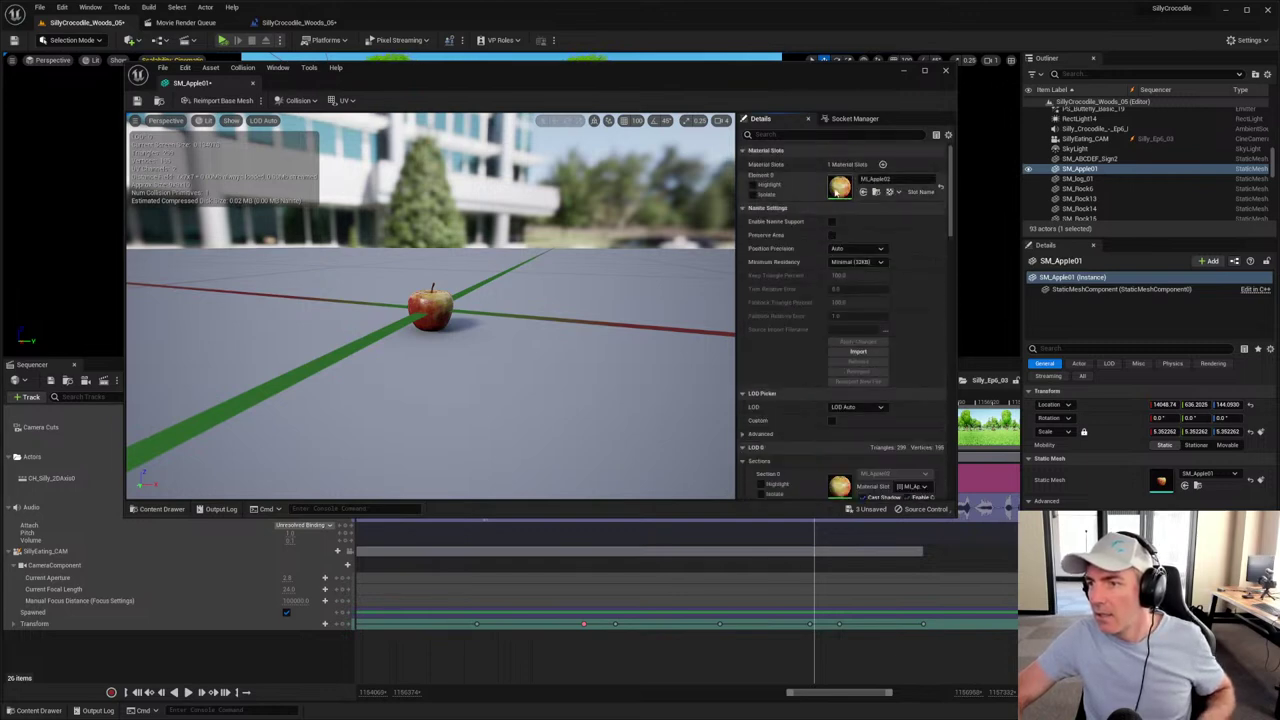
Step: Make M_Apple02 the parent of MI_Apple02 and check the magenta apple in the level view
double_click(838, 184)
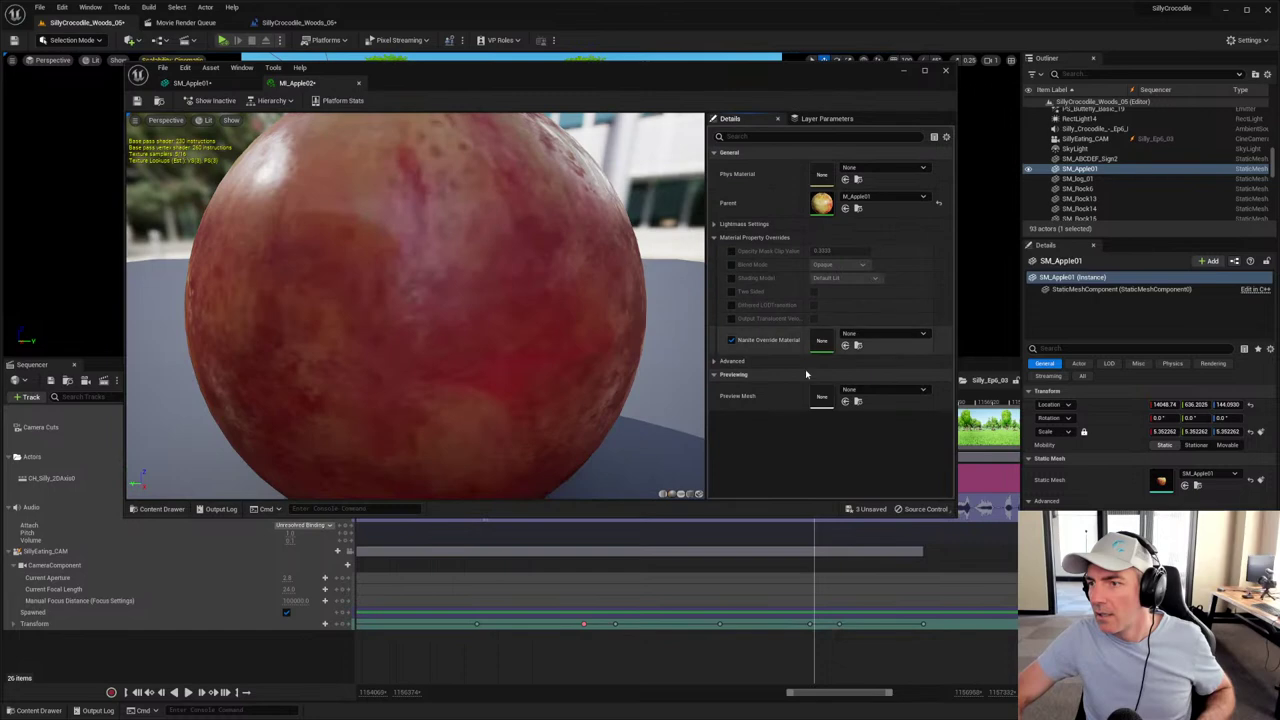
left_click(880, 196)
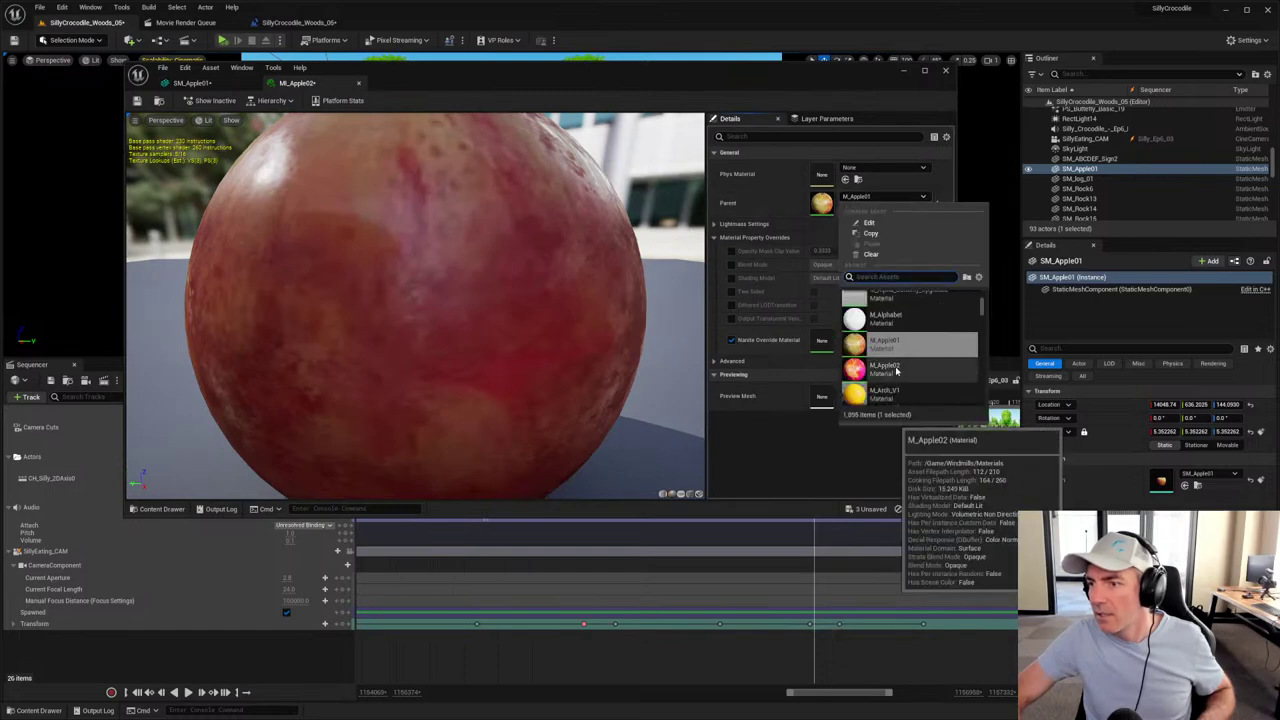
left_click(895, 366)
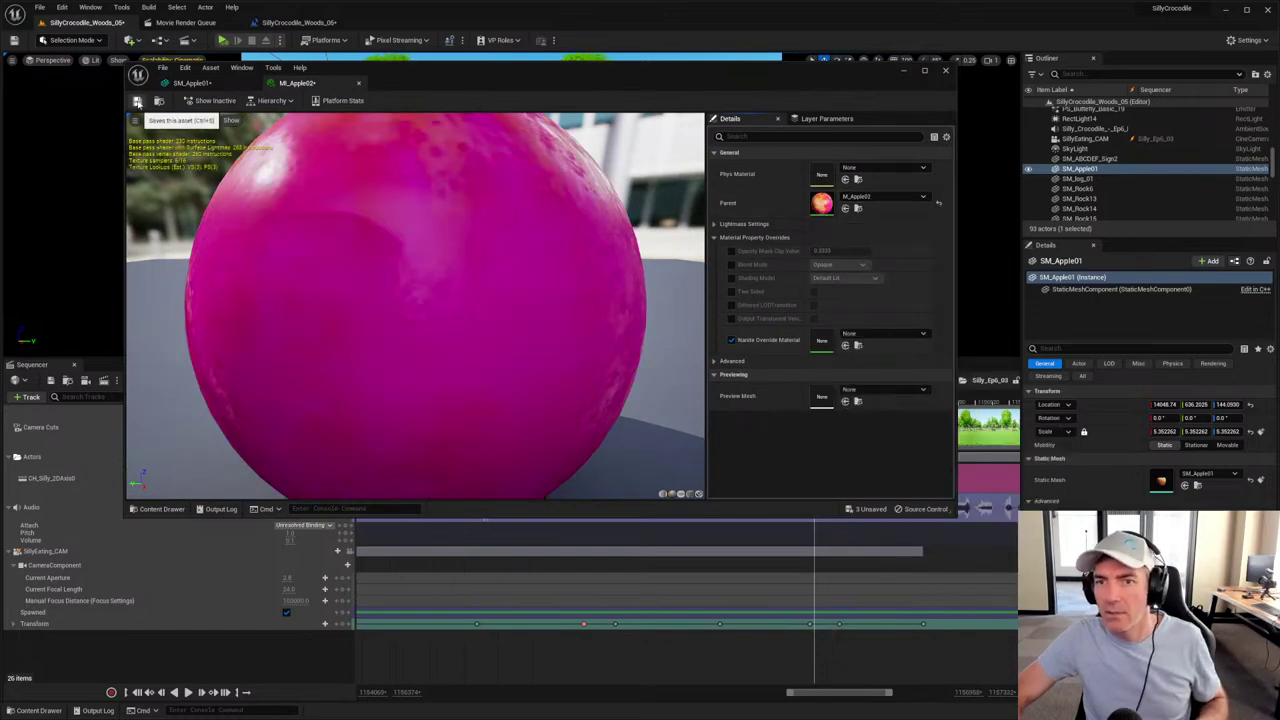
left_click(188, 83)
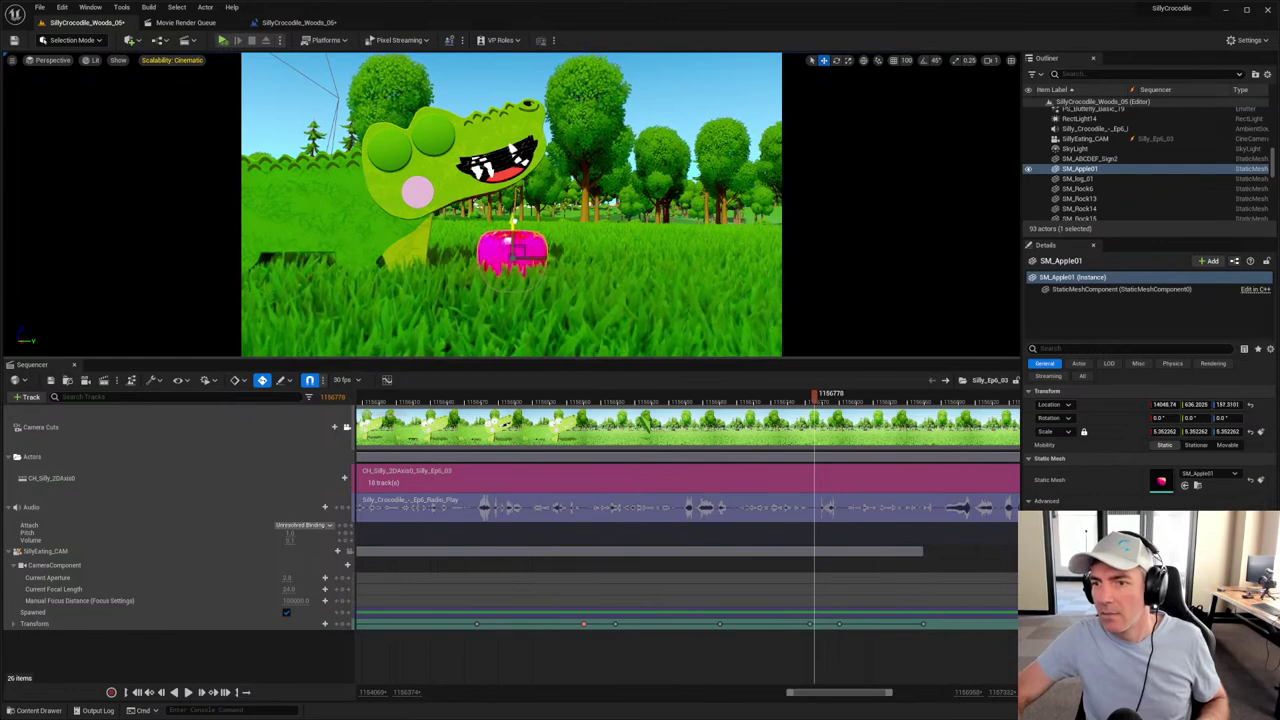
left_click(548, 250)
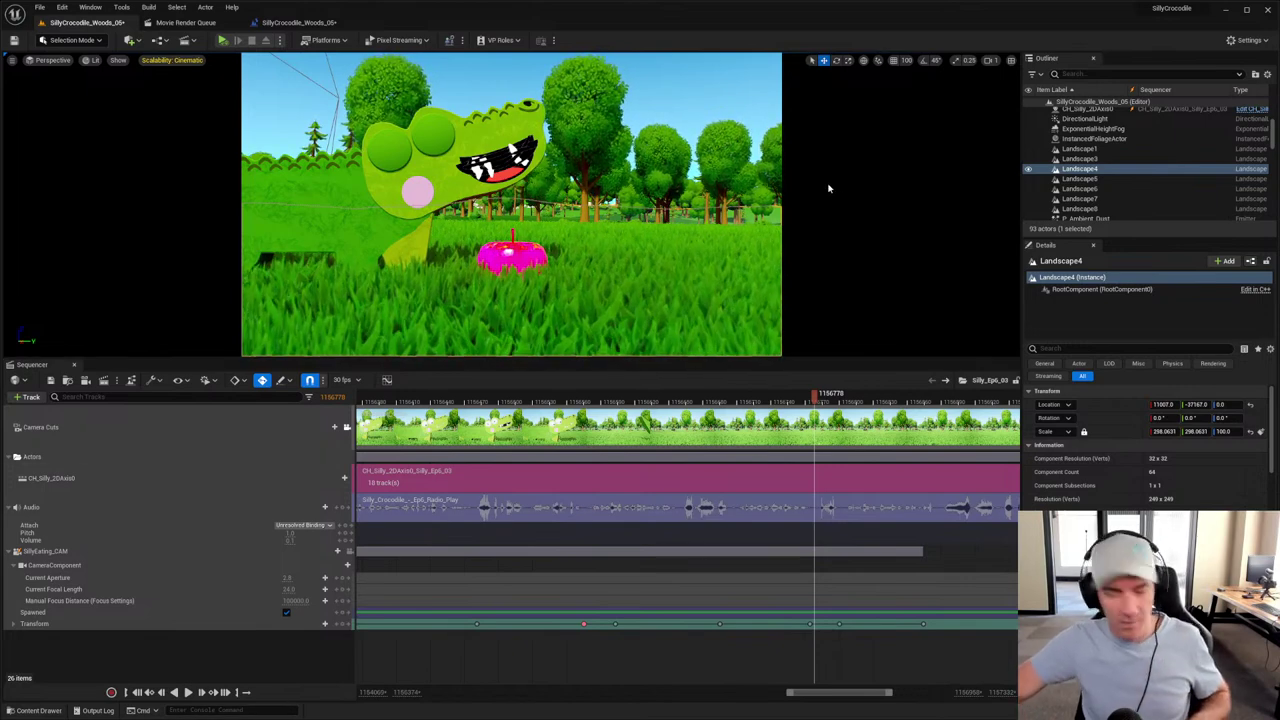
Step: Minimize Unreal, return to Blender and orbit closer around the apple
left_click(1225, 10)
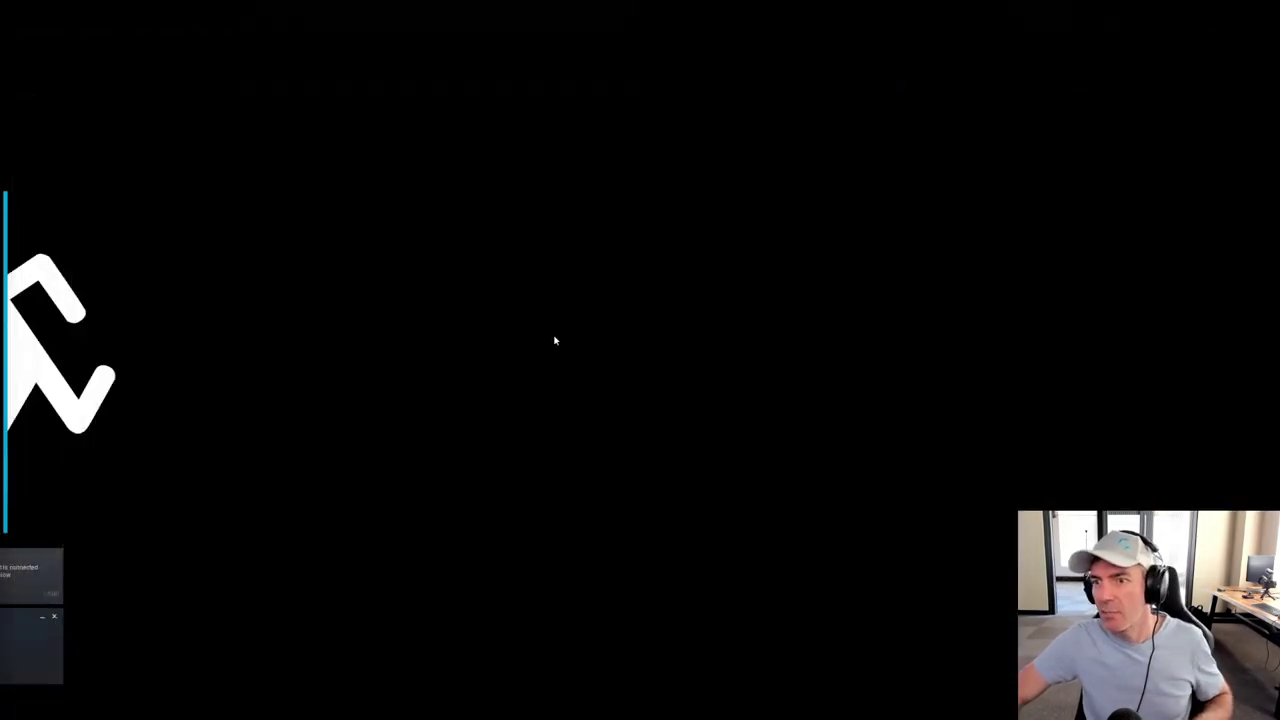
left_click(112, 708)
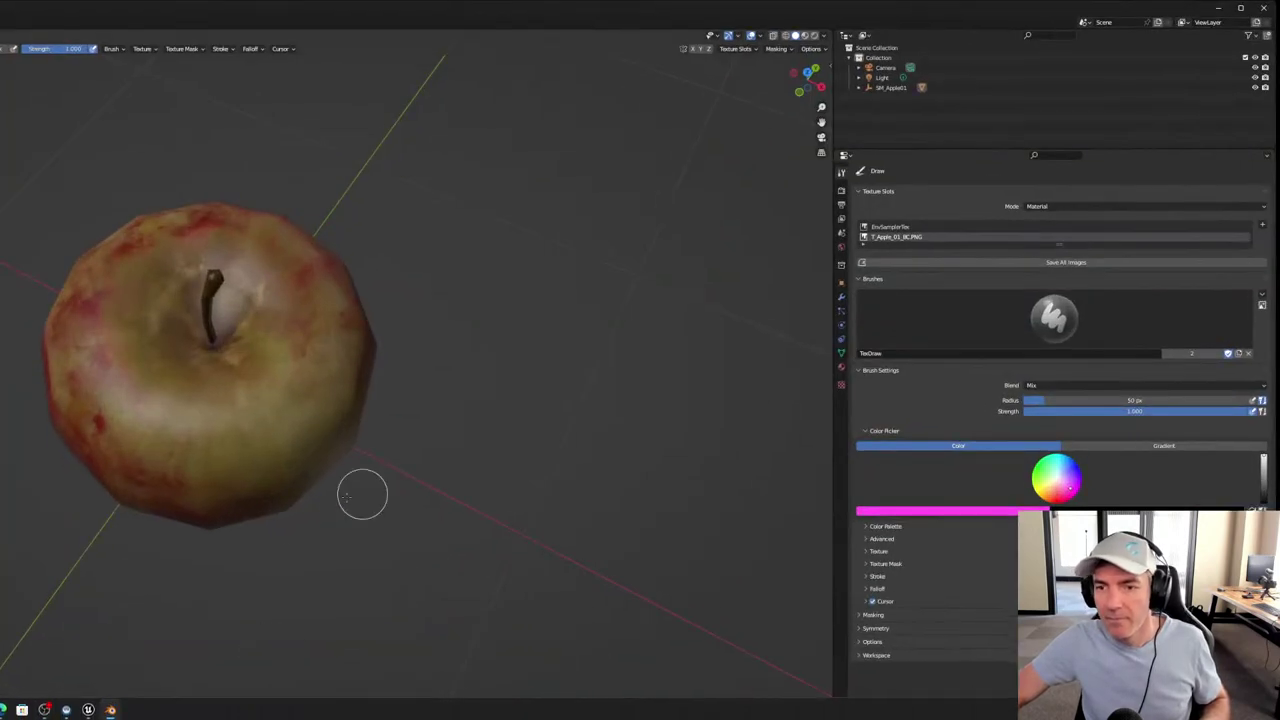
middle_click_drag(200, 480, 250, 410)
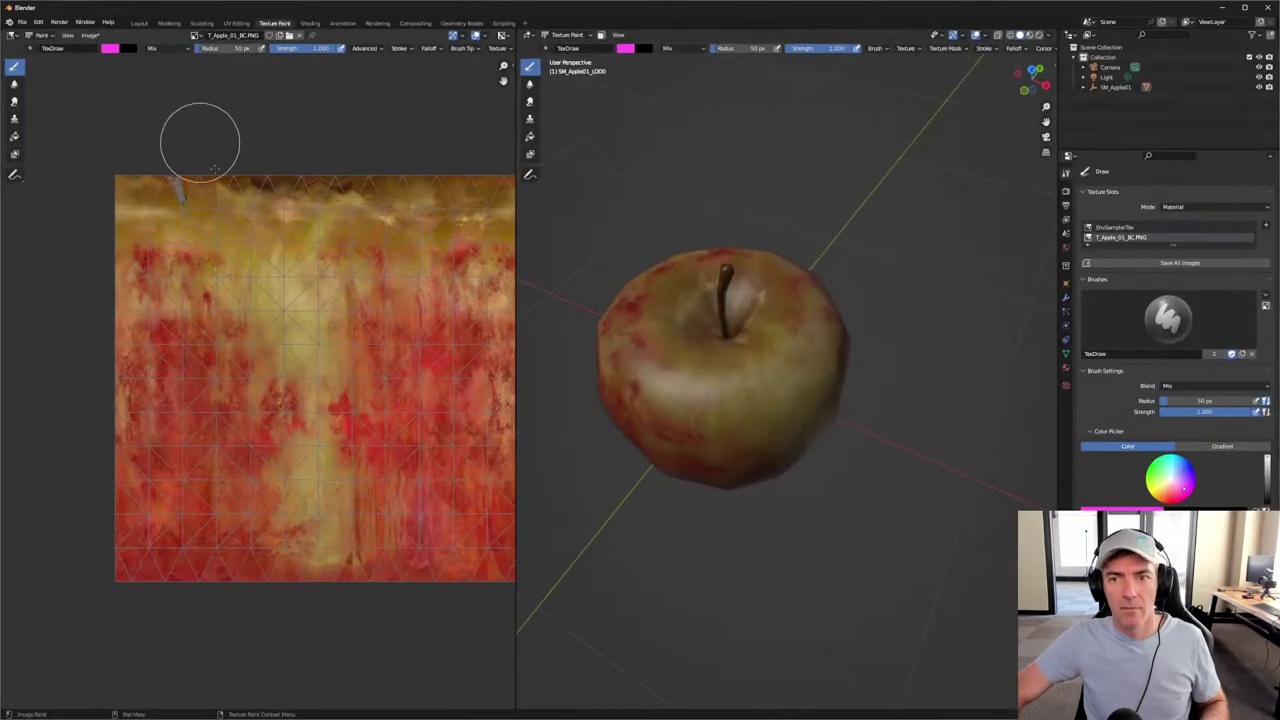
scroll(420, 365, "down", 2)
scroll(420, 365, "up", 2)
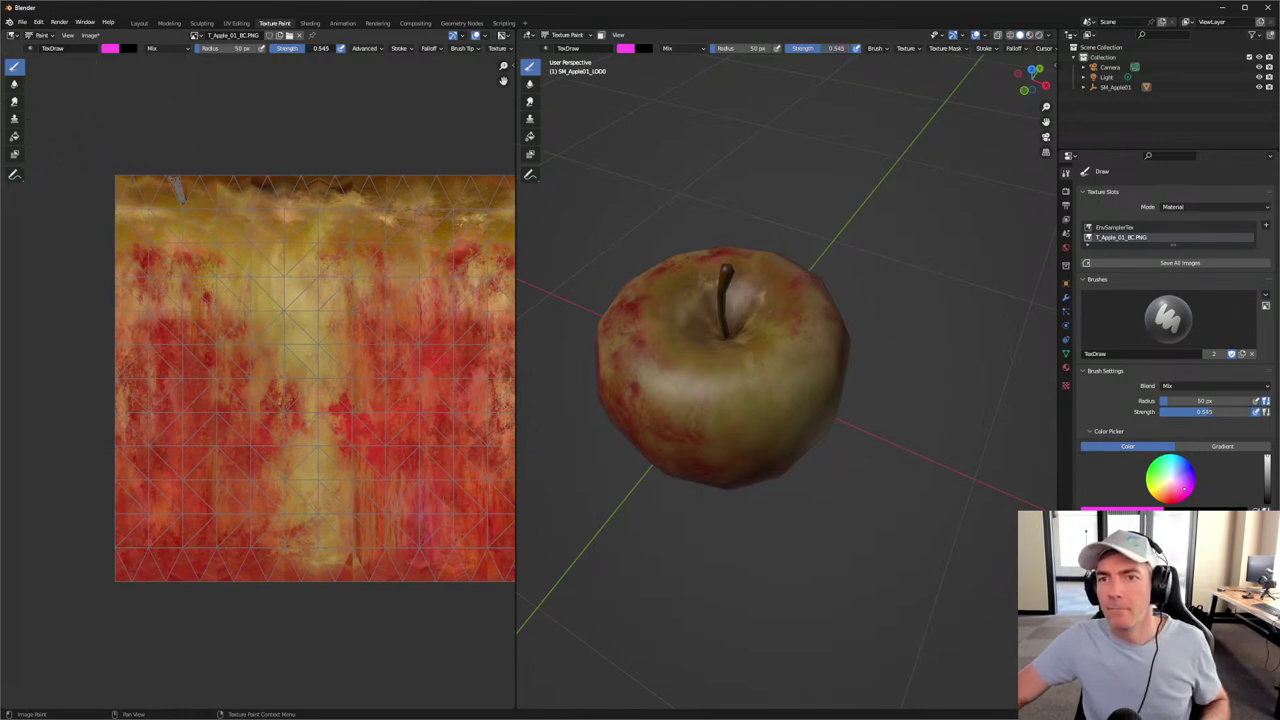
Step: Brush magenta over the top, bottom and brown top edge of T_Apple_01_BC.PNG
mouse_move(312, 290)
left_mouse_down()
mouse_move(471, 274)
mouse_move(337, 237)
mouse_move(482, 214)
mouse_move(271, 214)
mouse_move(230, 196)
mouse_move(171, 251)
mouse_move(423, 314)
mouse_move(212, 355)
mouse_move(400, 366)
mouse_move(409, 389)
mouse_move(226, 403)
mouse_move(500, 446)
left_mouse_up()
mouse_move(594, 434)
left_mouse_down()
mouse_move(86, 466)
mouse_move(540, 512)
mouse_move(114, 517)
mouse_move(802, 530)
mouse_move(110, 565)
mouse_move(300, 565)
left_mouse_up()
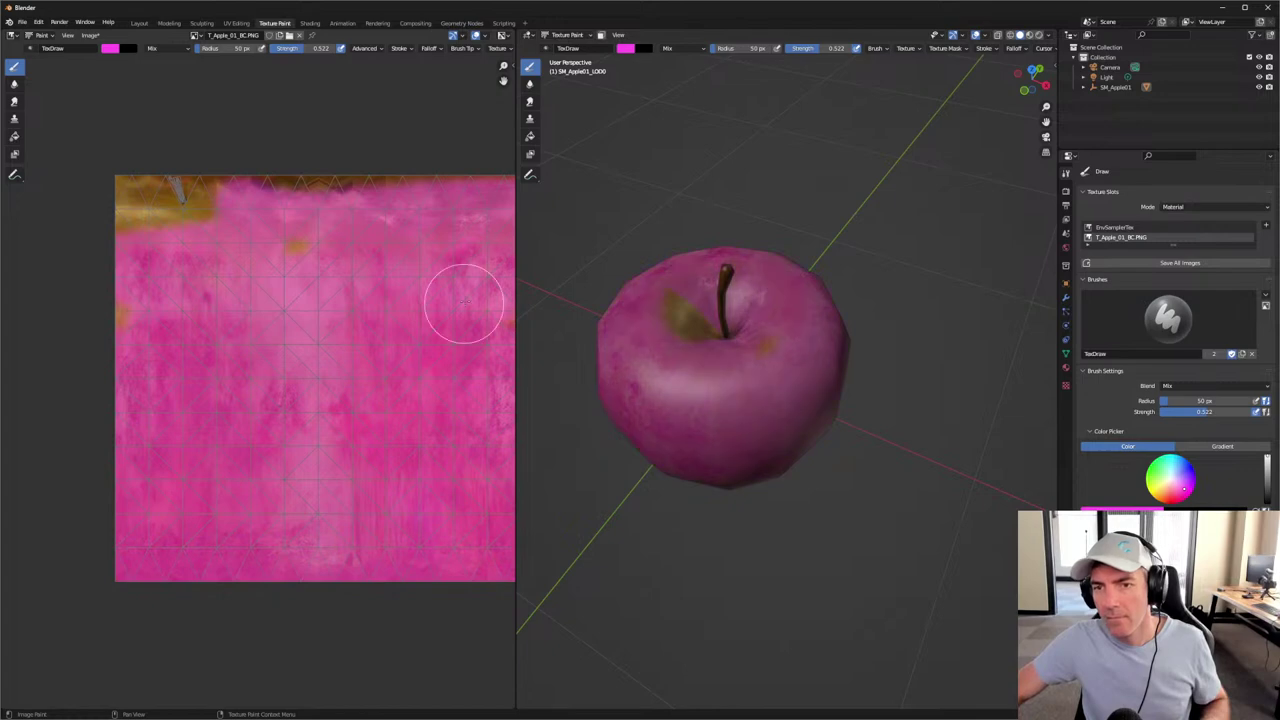
scroll(402, 294, "up", 3)
scroll(391, 234, "down", 3)
scroll(386, 343, "up", 2)
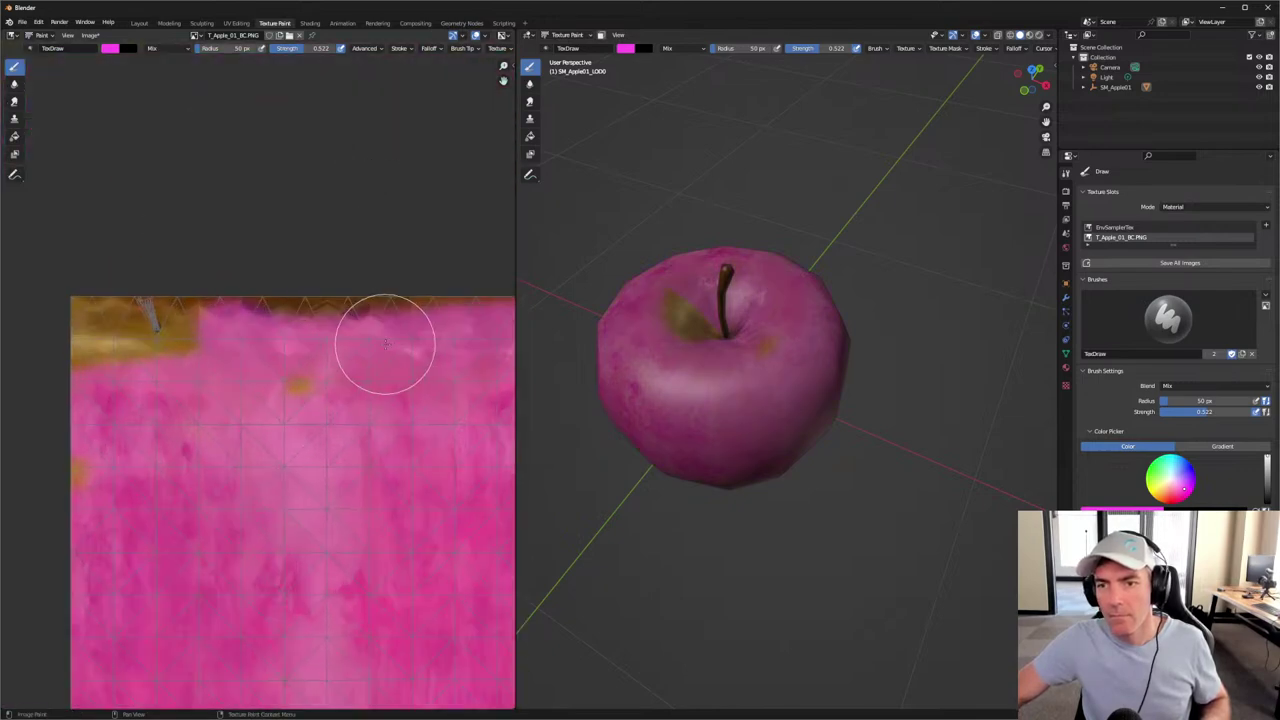
mouse_move(464, 262)
left_mouse_down()
mouse_move(484, 288)
mouse_move(209, 286)
mouse_move(254, 300)
left_mouse_up()
scroll(766, 303, "up", 6)
scroll(800, 315, "down", 3)
middle_click_drag(800, 315, 824, 321)
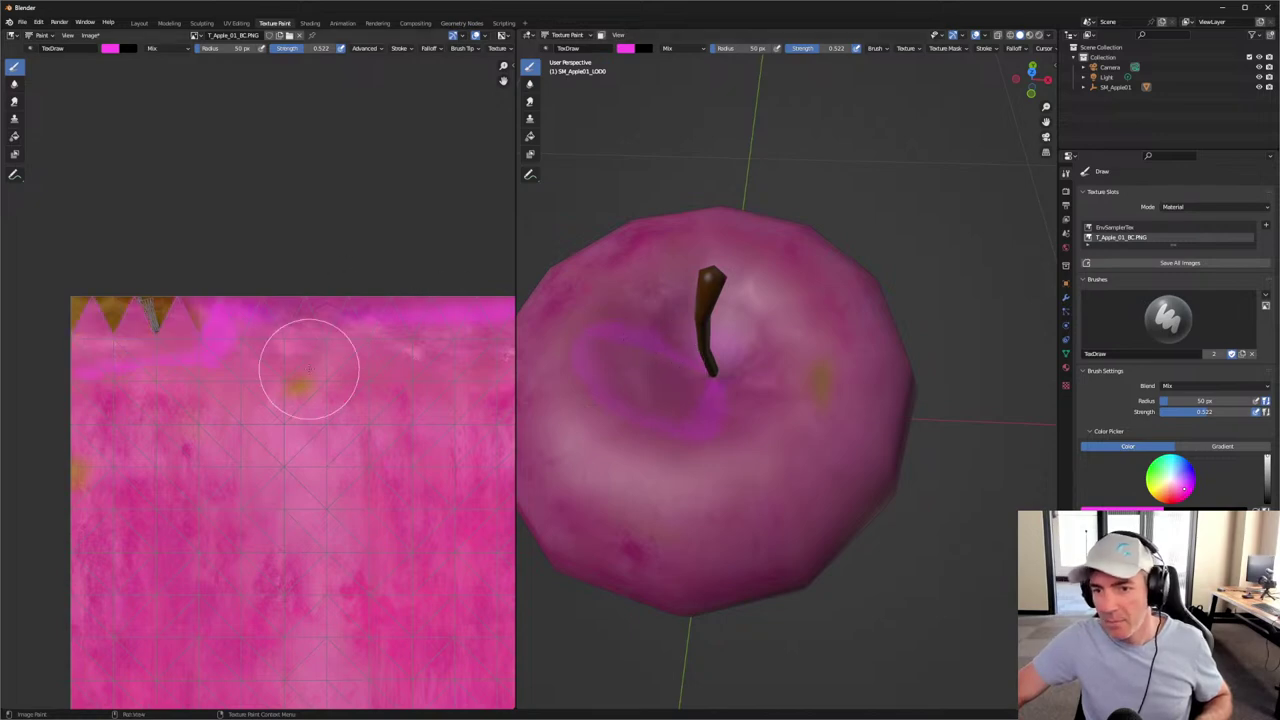
Step: Paint over the gold spot, inspect the apple from the side, then undo the magenta painting
left_click_drag(309, 366, 209, 443)
scroll(394, 449, "down", 5)
mouse_move(740, 450)
middle_mouse_down()
mouse_move(820, 430)
mouse_move(856, 382)
mouse_move(795, 335)
middle_mouse_up()
scroll(840, 420, "down", 3)
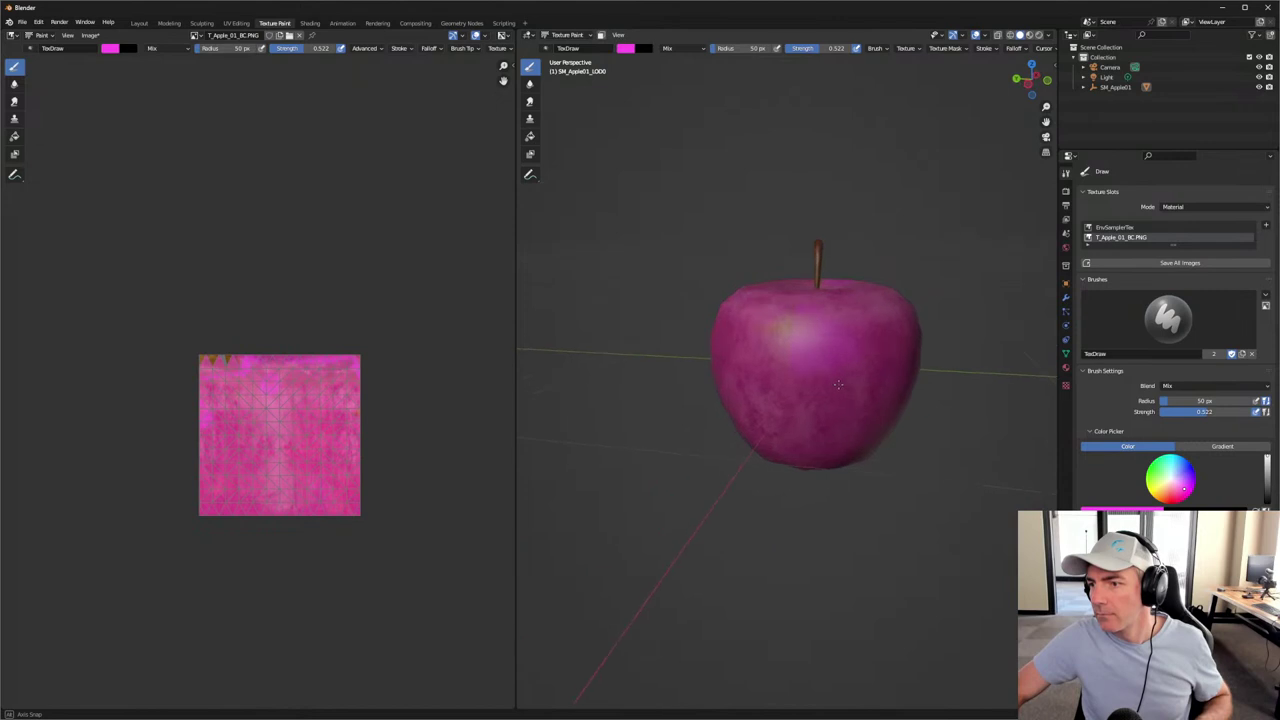
mouse_move(879, 397)
middle_mouse_down()
mouse_move(795, 305)
mouse_move(835, 390)
mouse_move(881, 374)
middle_mouse_up()
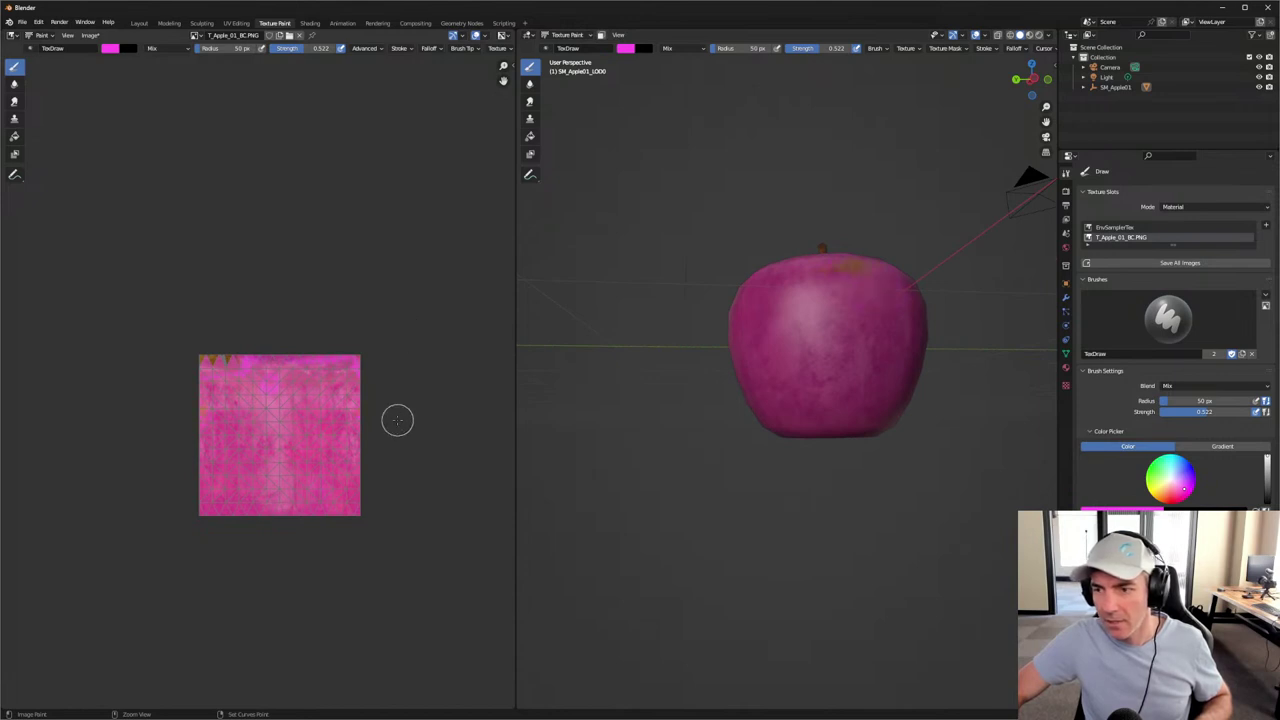
key("ctrl+z")
Step: Undo a stray magenta stroke on the apple's bottom and bring the whole texture into view
middle_click_drag(720, 406, 666, 456)
scroll(666, 456, "up", 2)
scroll(731, 429, "down", 2)
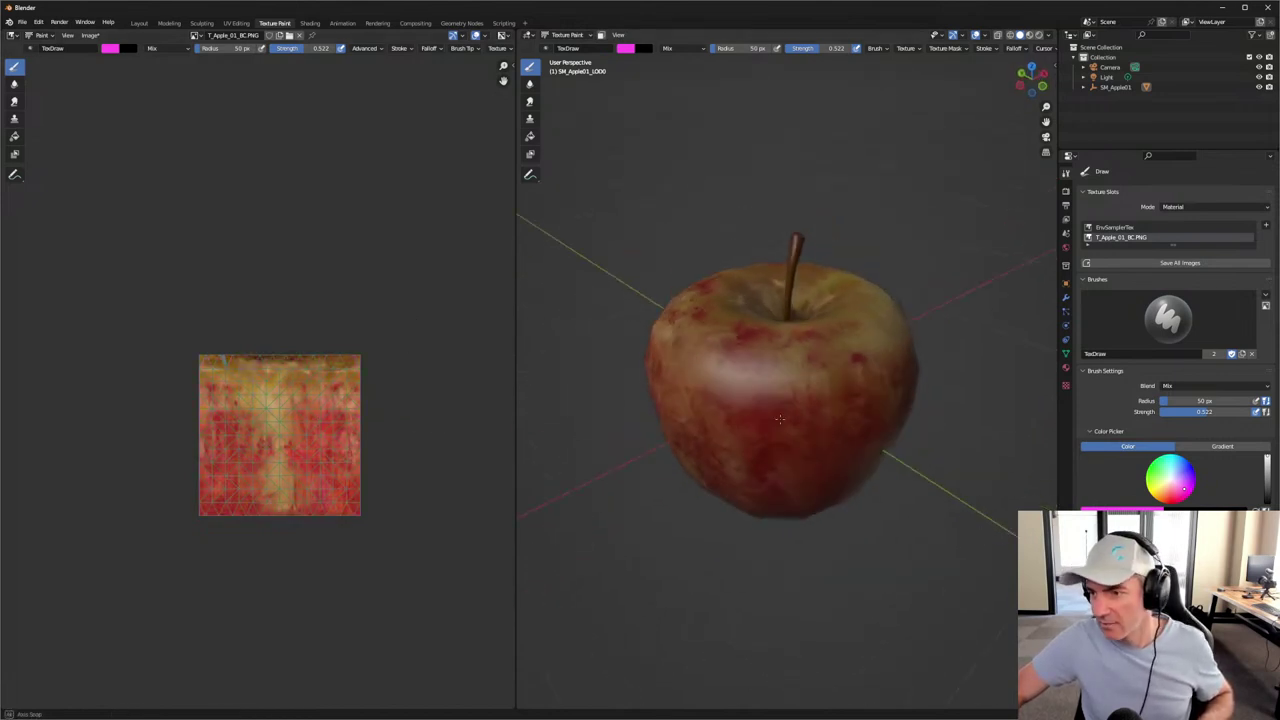
middle_click_drag(740, 425, 747, 374)
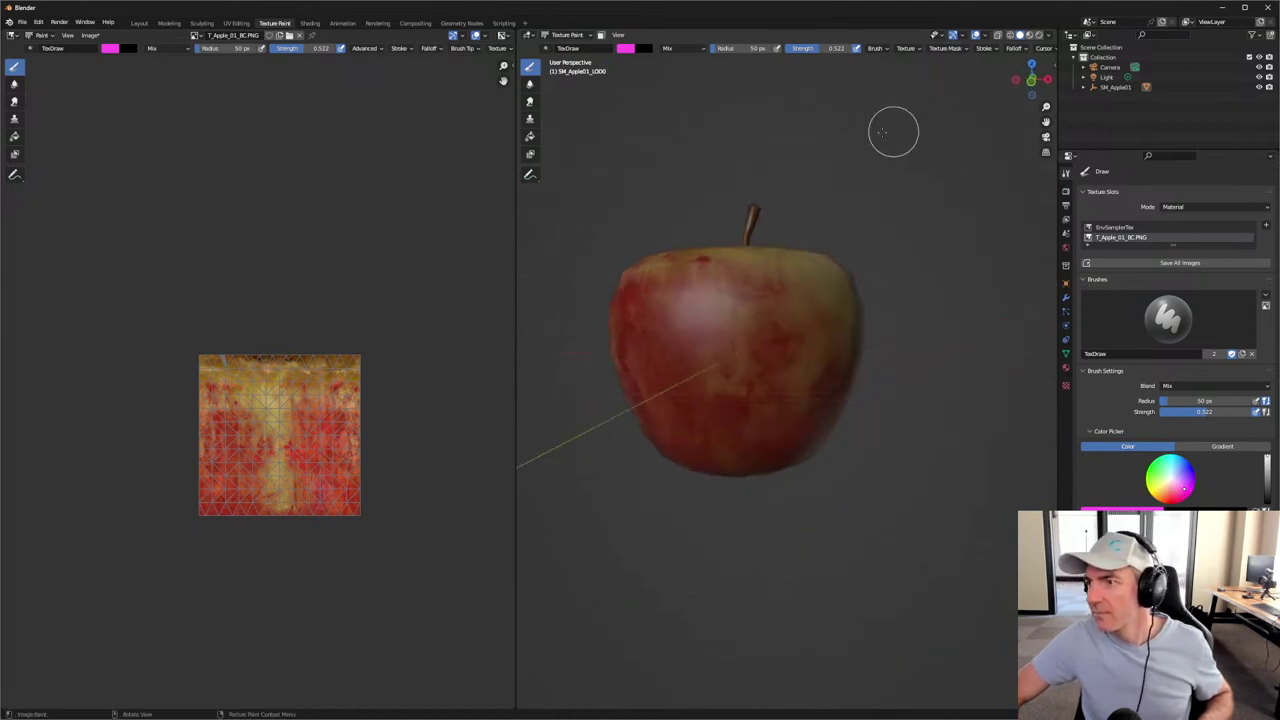
scroll(789, 330, "down", 3)
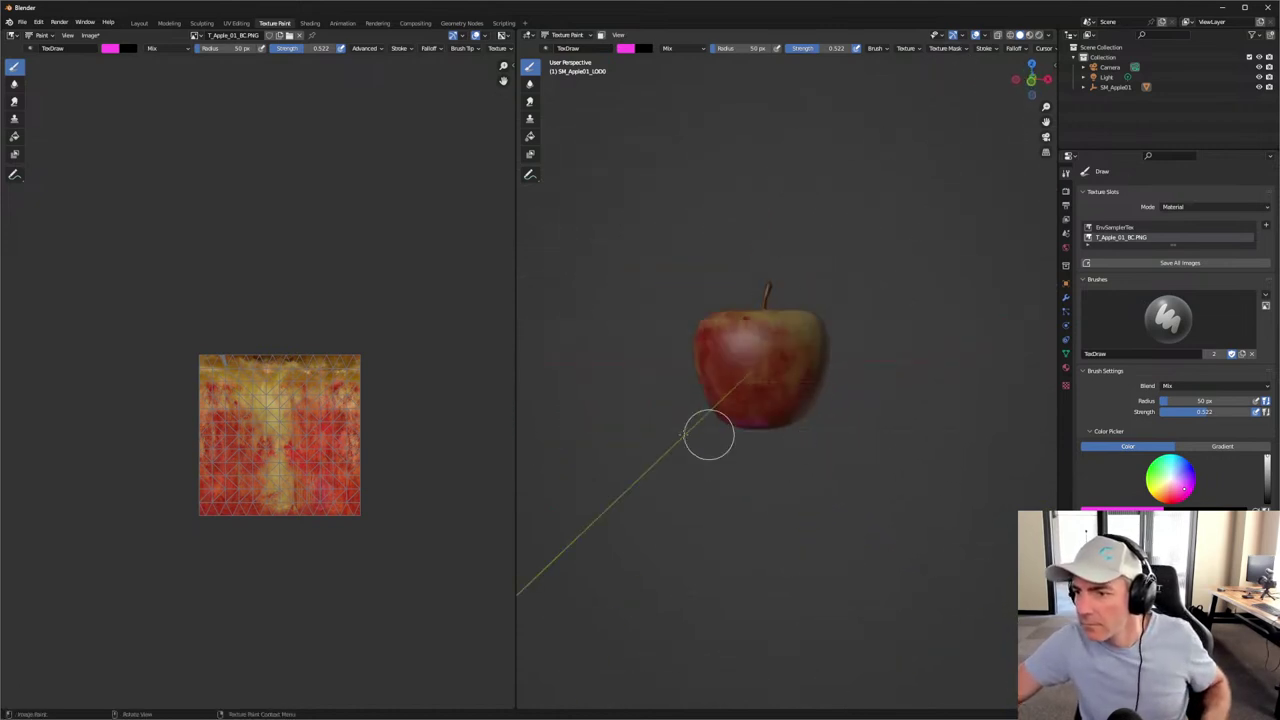
left_click_drag(709, 435, 722, 412)
key("ctrl+z")
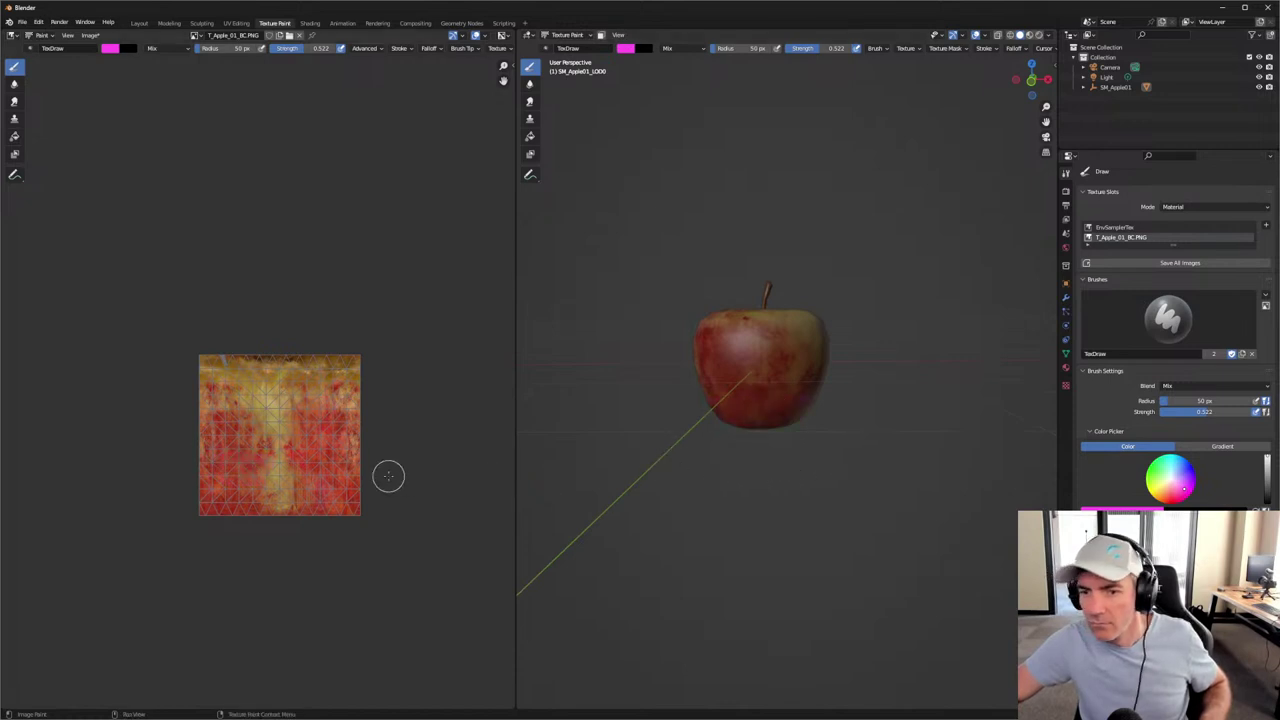
scroll(389, 477, "up", 6)
scroll(345, 430, "down", 2)
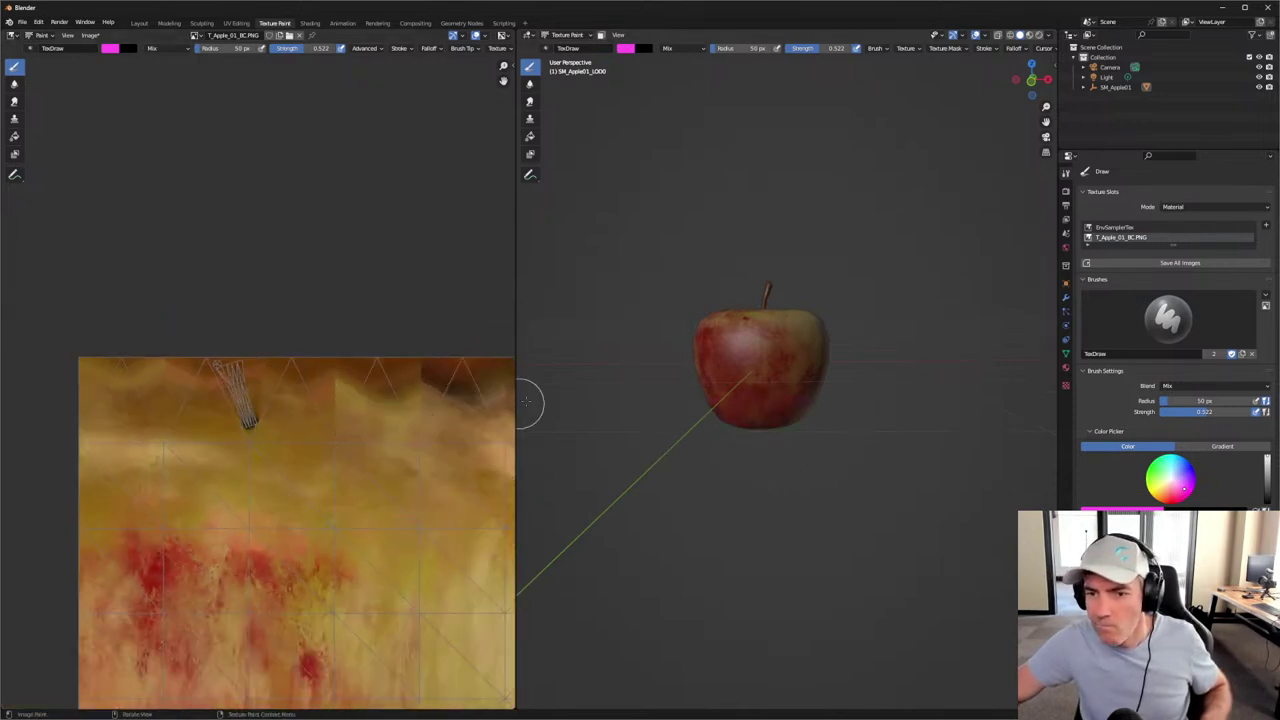
scroll(690, 388, "down", 2)
scroll(326, 428, "down", 2)
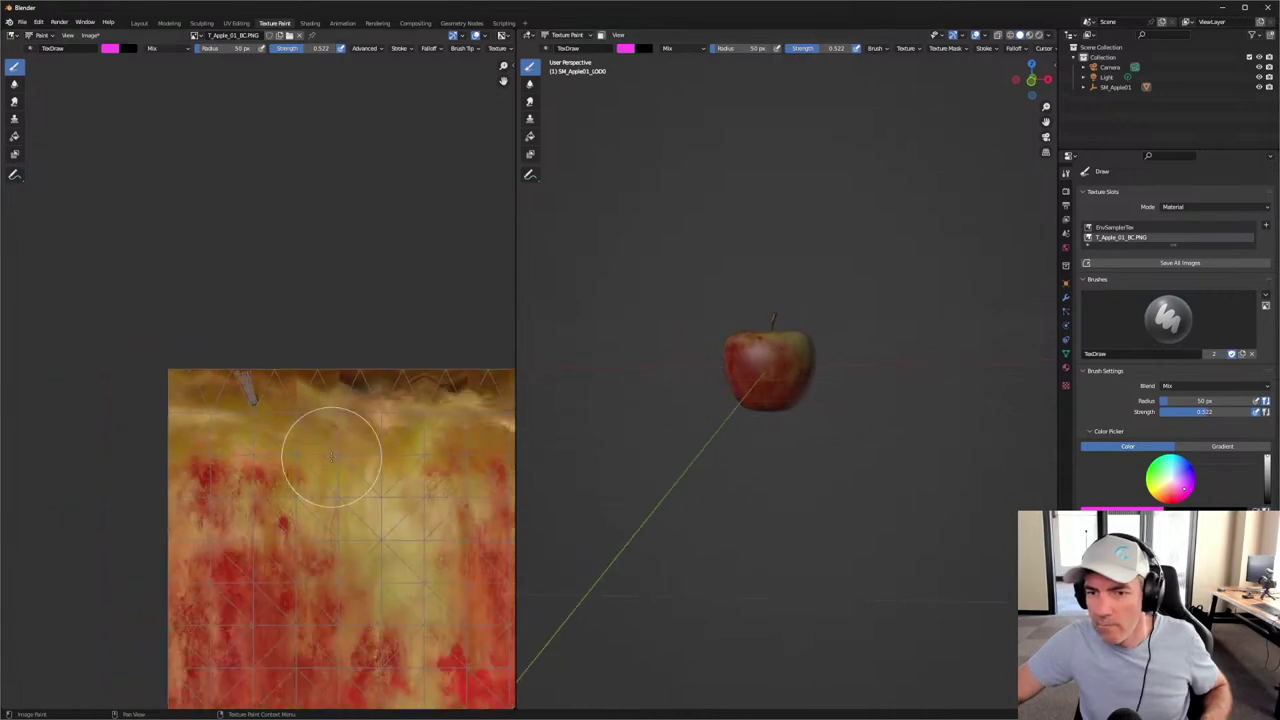
mouse_move(331, 451)
middle_mouse_down()
mouse_move(243, 266)
mouse_move(262, 317)
middle_mouse_up()
scroll(253, 275, "down", 2)
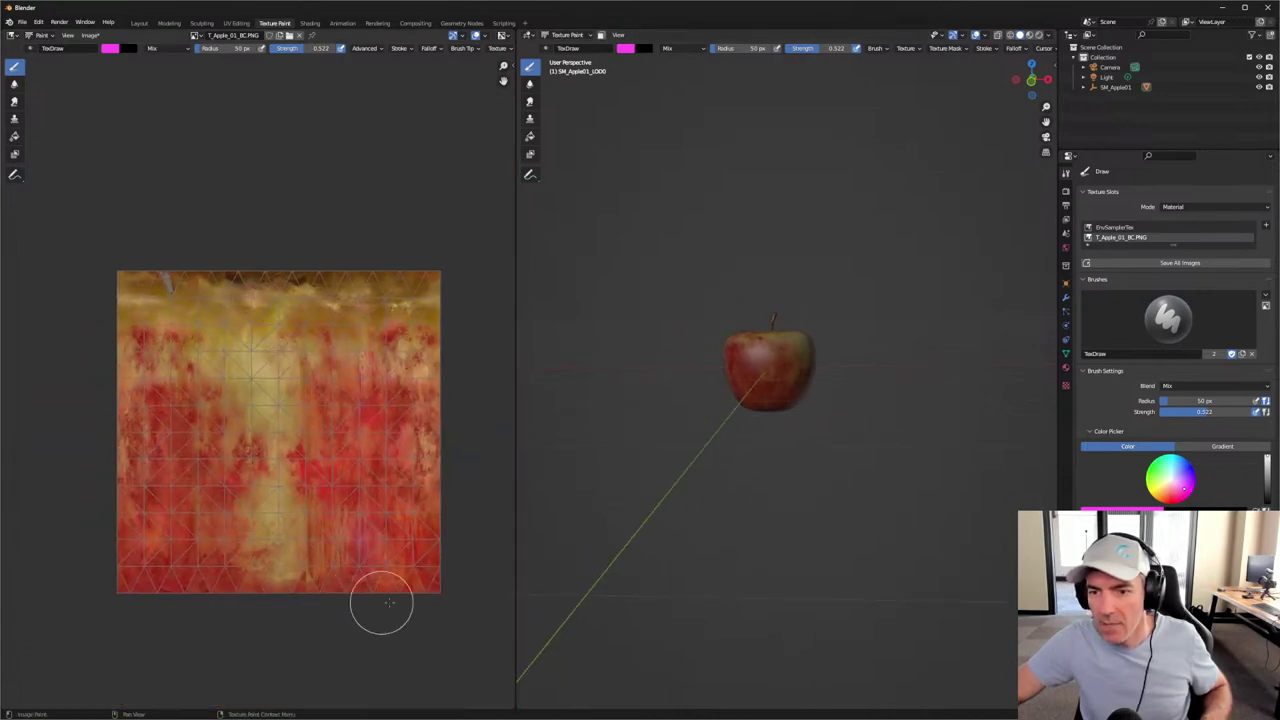
Step: Brush magenta across the texture from bottom to top, then orbit to check the pink apple
mouse_move(483, 597)
left_mouse_down()
mouse_move(226, 580)
mouse_move(386, 591)
mouse_move(85, 592)
left_mouse_up()
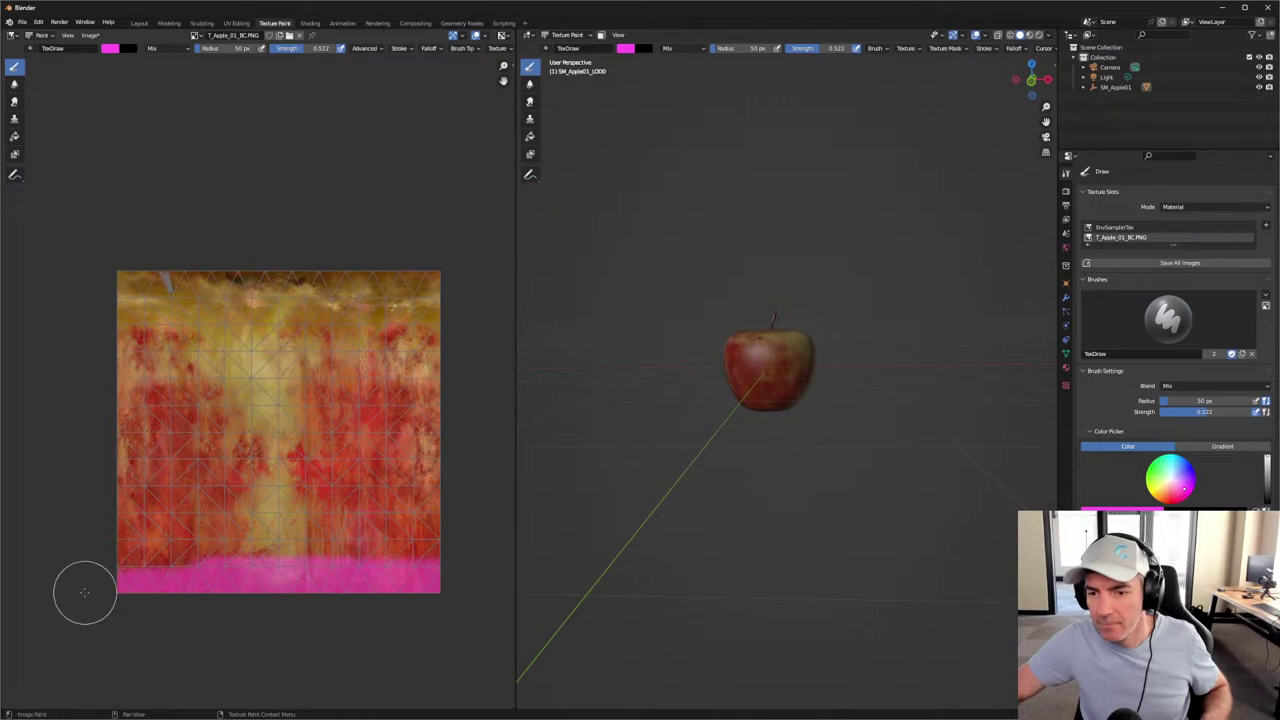
mouse_move(470, 586)
left_mouse_down()
mouse_move(211, 566)
mouse_move(474, 506)
mouse_move(235, 468)
mouse_move(451, 434)
mouse_move(177, 351)
mouse_move(223, 357)
mouse_move(417, 303)
mouse_move(386, 363)
mouse_move(254, 306)
mouse_move(279, 300)
mouse_move(206, 277)
mouse_move(203, 300)
mouse_move(137, 291)
mouse_move(150, 297)
left_mouse_up()
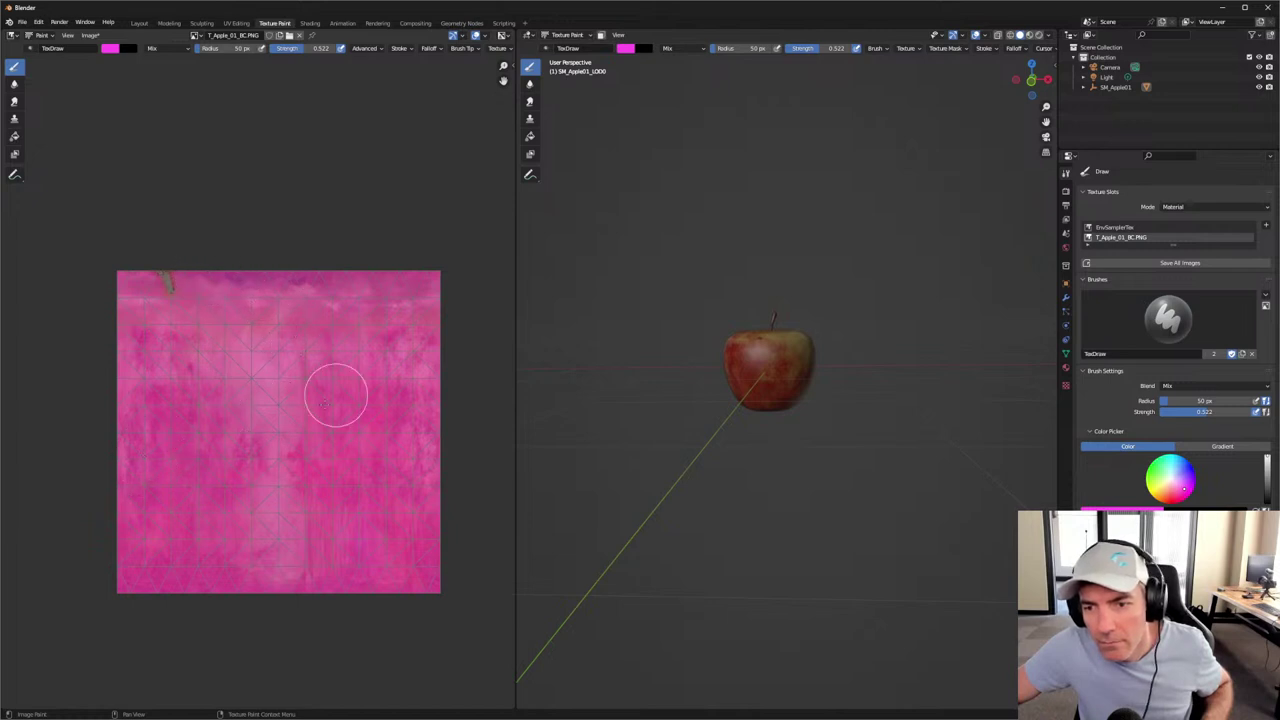
mouse_move(720, 380)
middle_mouse_down()
mouse_move(760, 378)
mouse_move(830, 410)
mouse_move(870, 460)
mouse_move(885, 427)
mouse_move(866, 433)
mouse_move(824, 388)
middle_mouse_up()
scroll(771, 377, "up", 4)
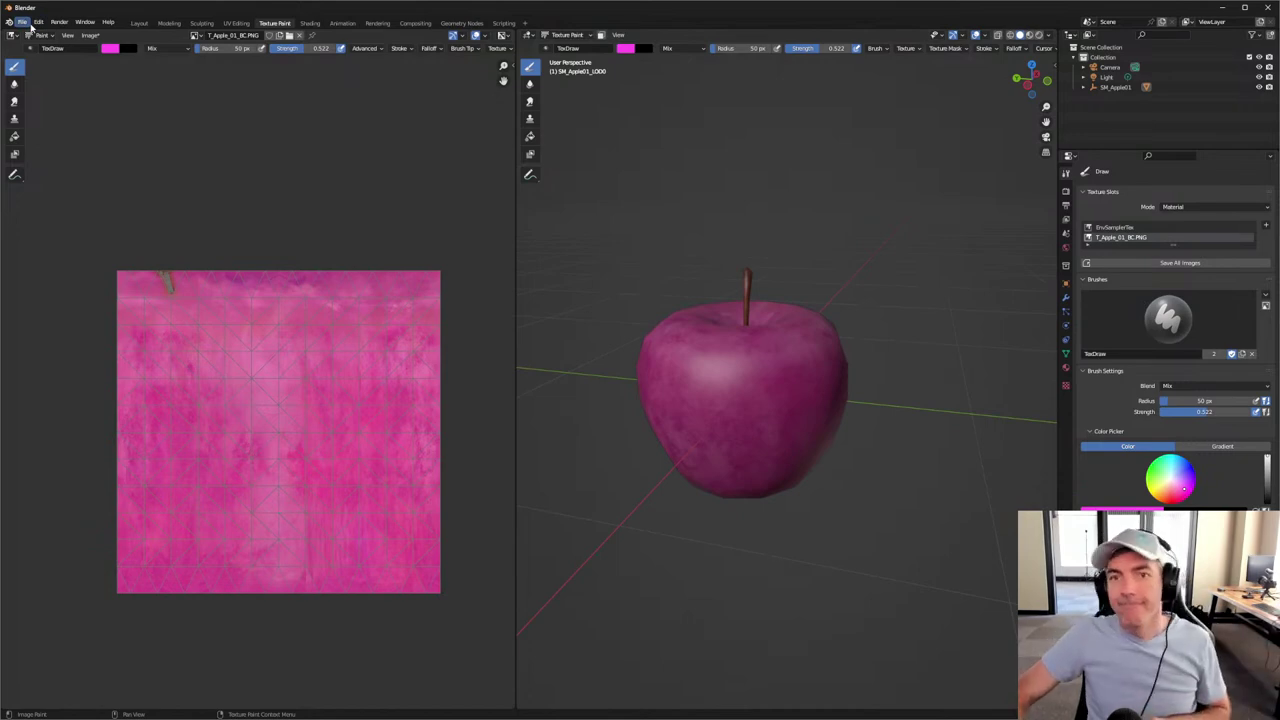
Step: Save the painted texture as T_ApplePink_BC.PNG in D:\UE5 Exports, then minimize Blender
left_click(22, 22)
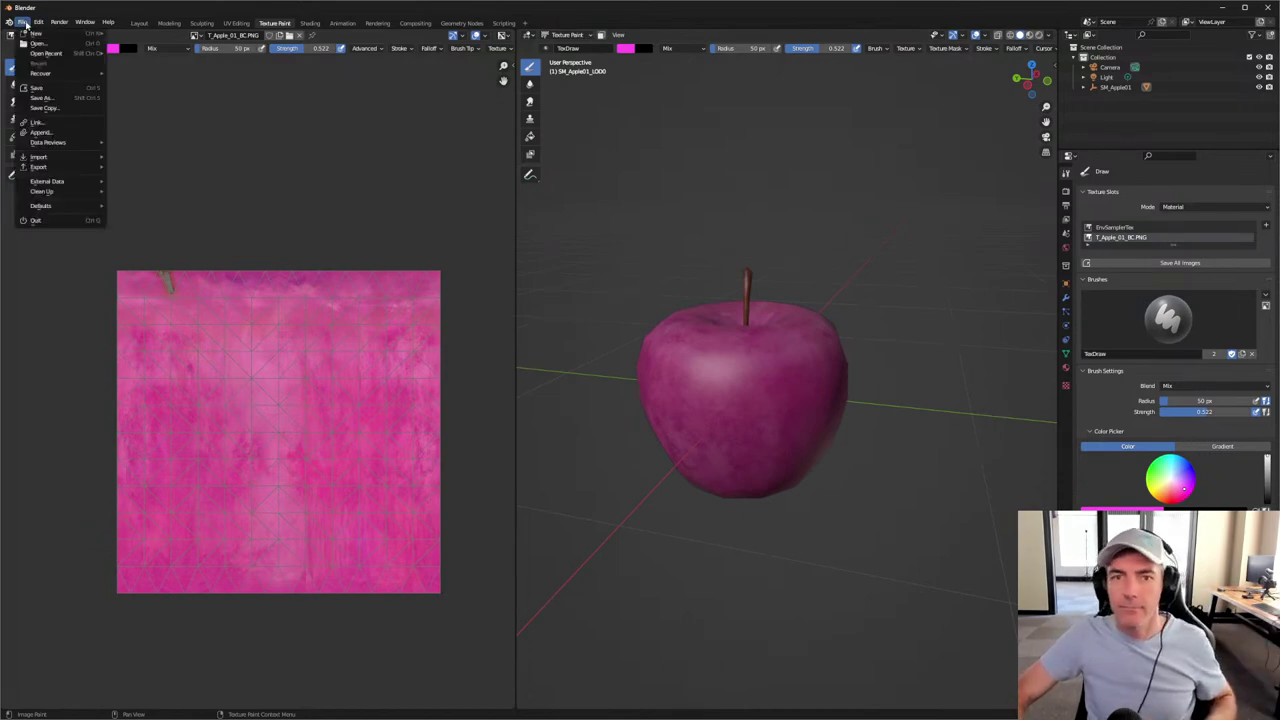
mouse_move(50, 170)
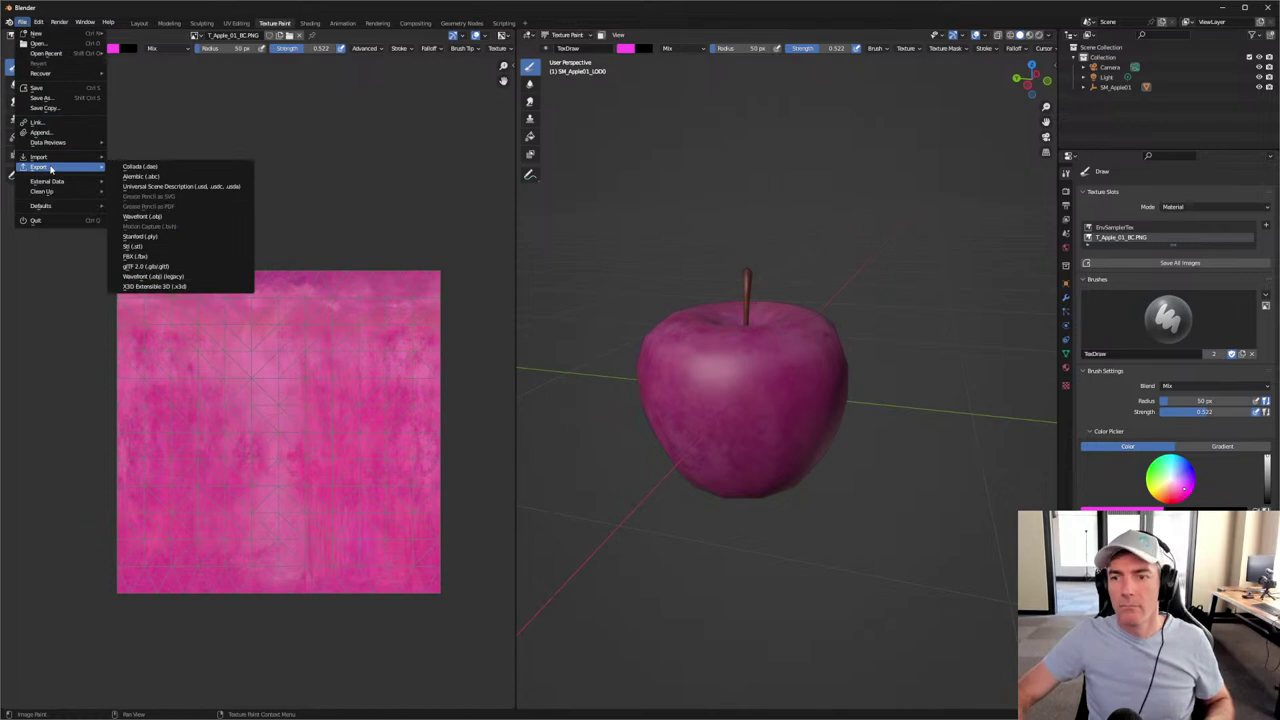
key("Escape")
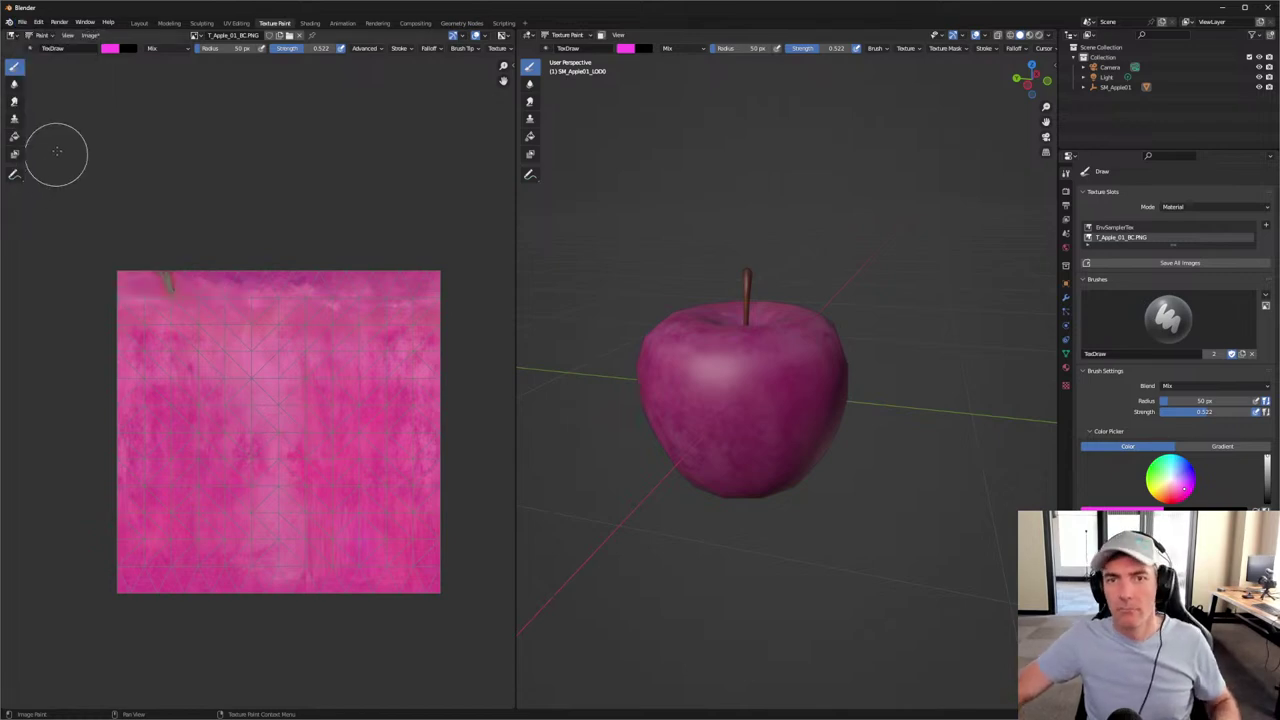
left_click(84, 36)
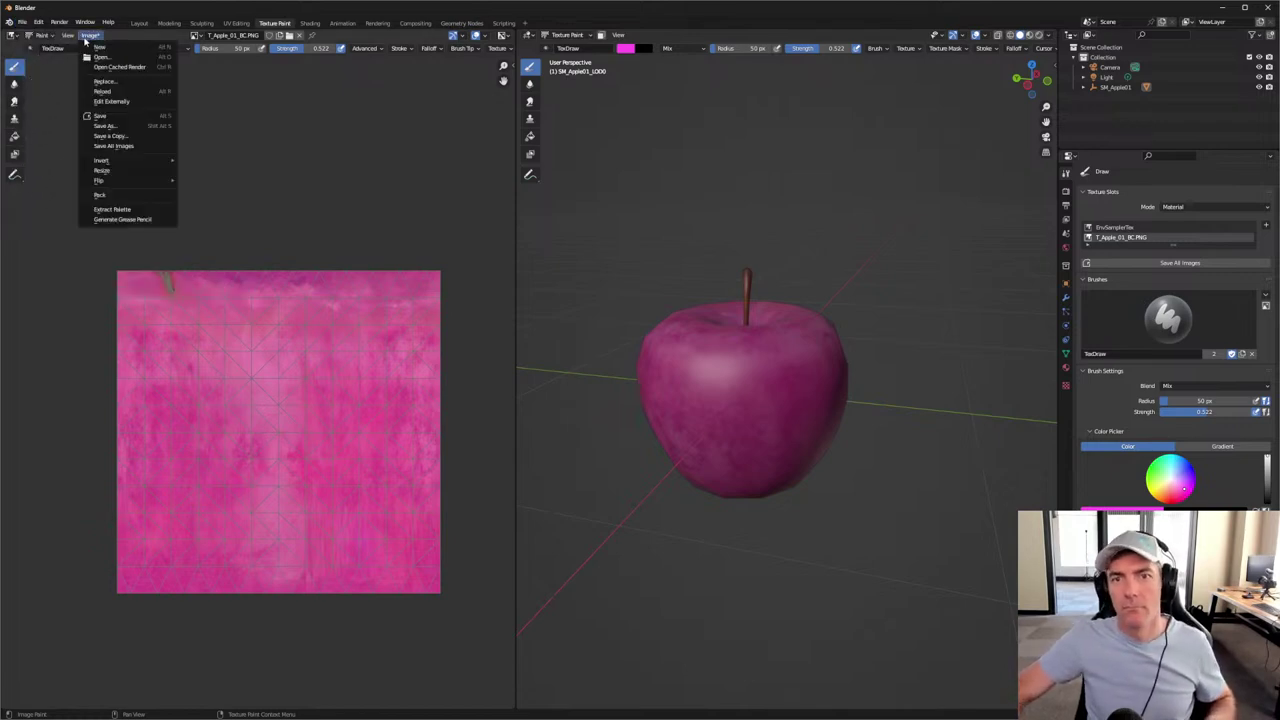
left_click(120, 127)
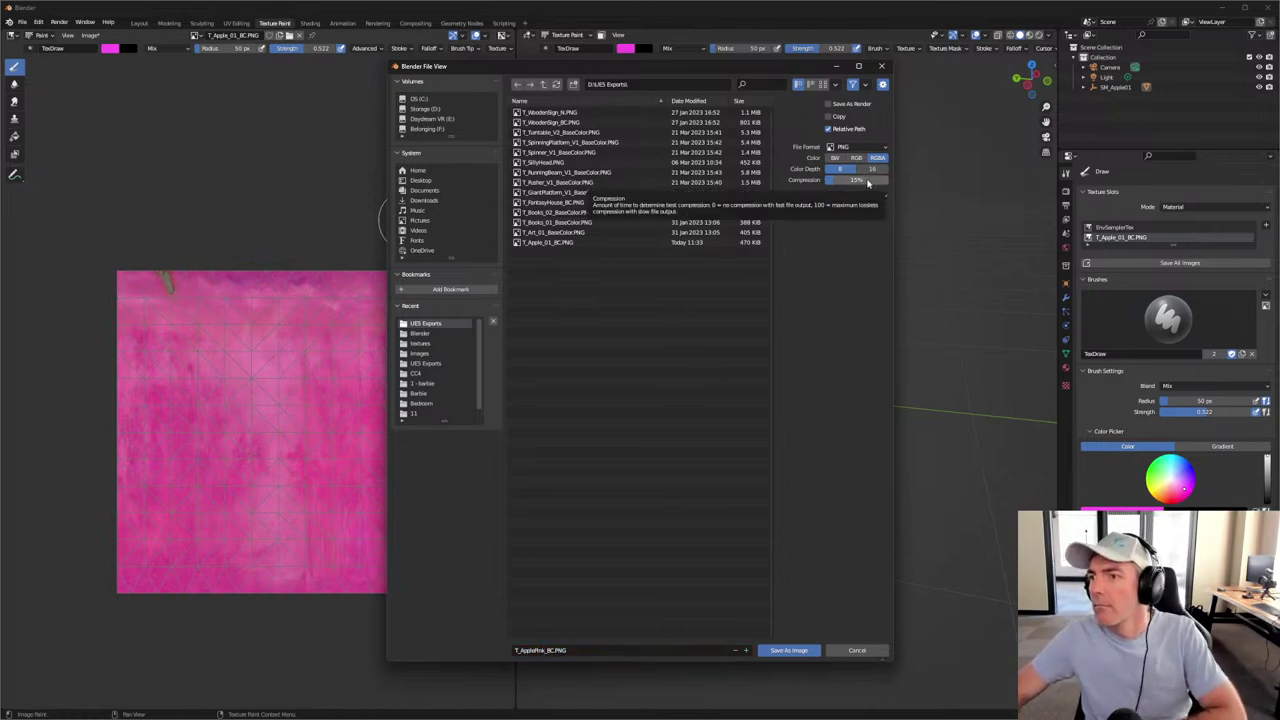
left_click(789, 650)
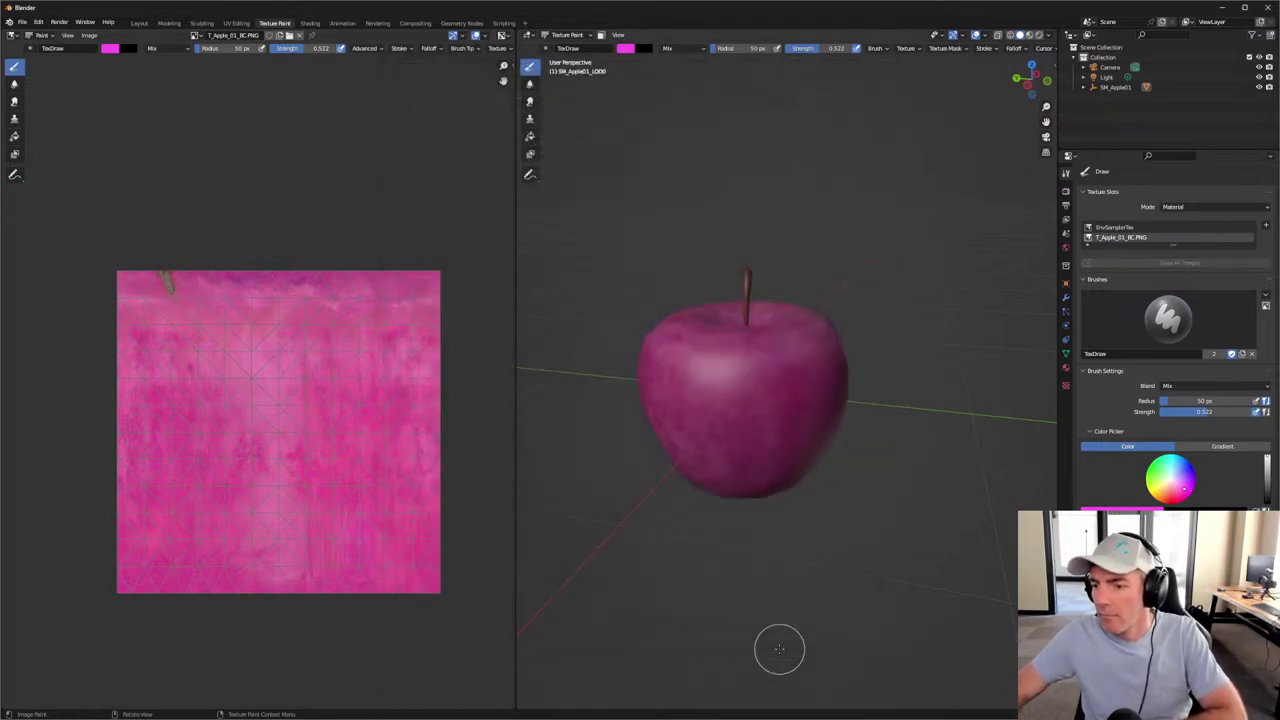
left_click(1222, 7)
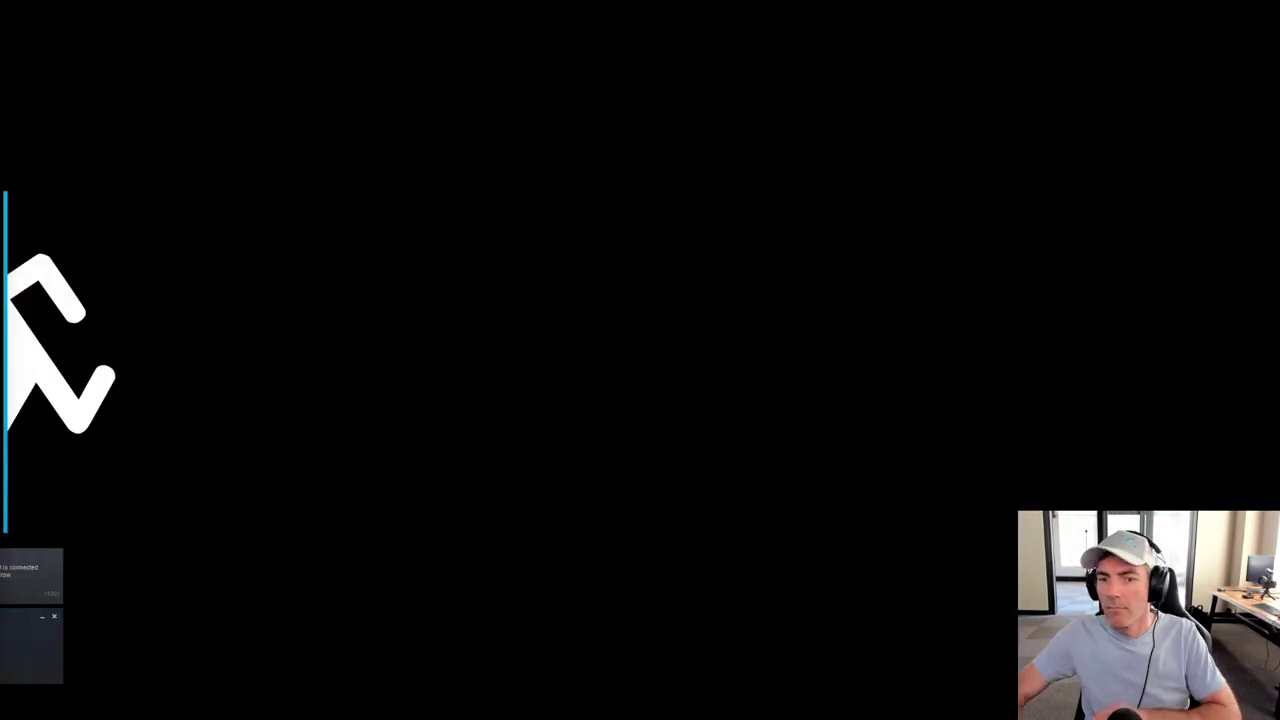
Step: Restore Unreal, open and dock the SM_Apple01 mesh editor, and browse to its MI_Apple02 material
left_click(89, 709)
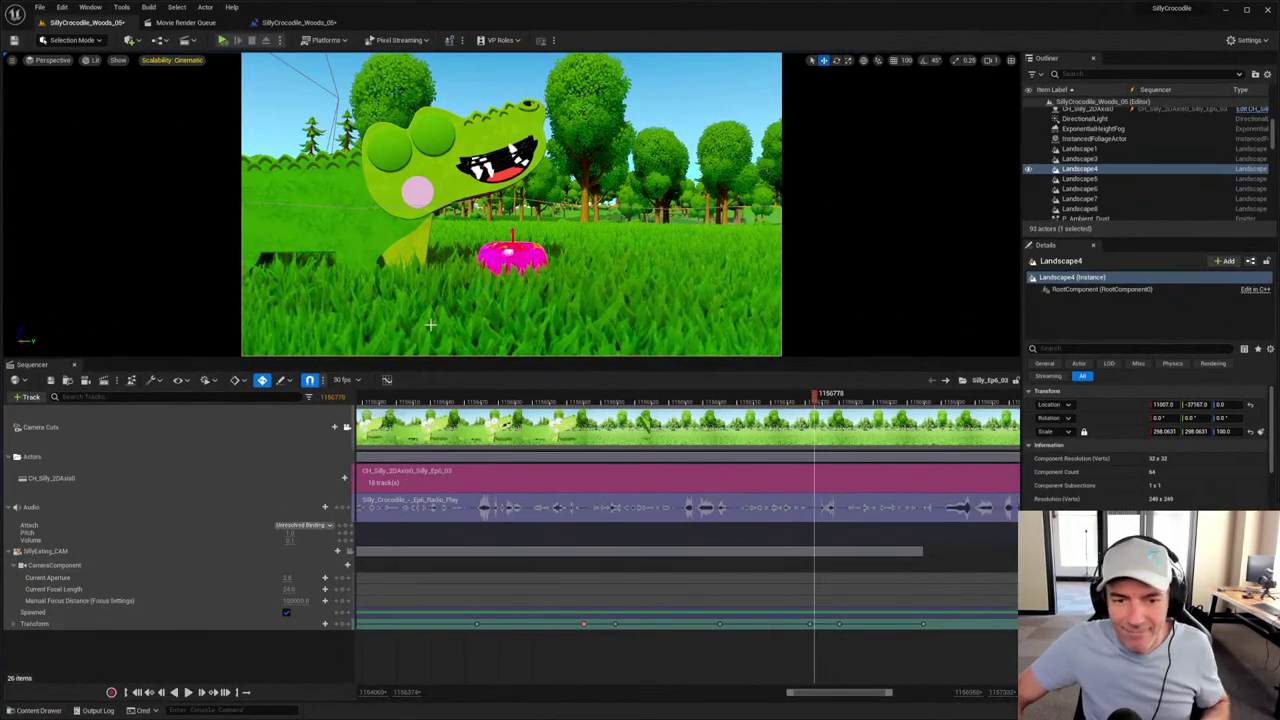
left_click(24, 712)
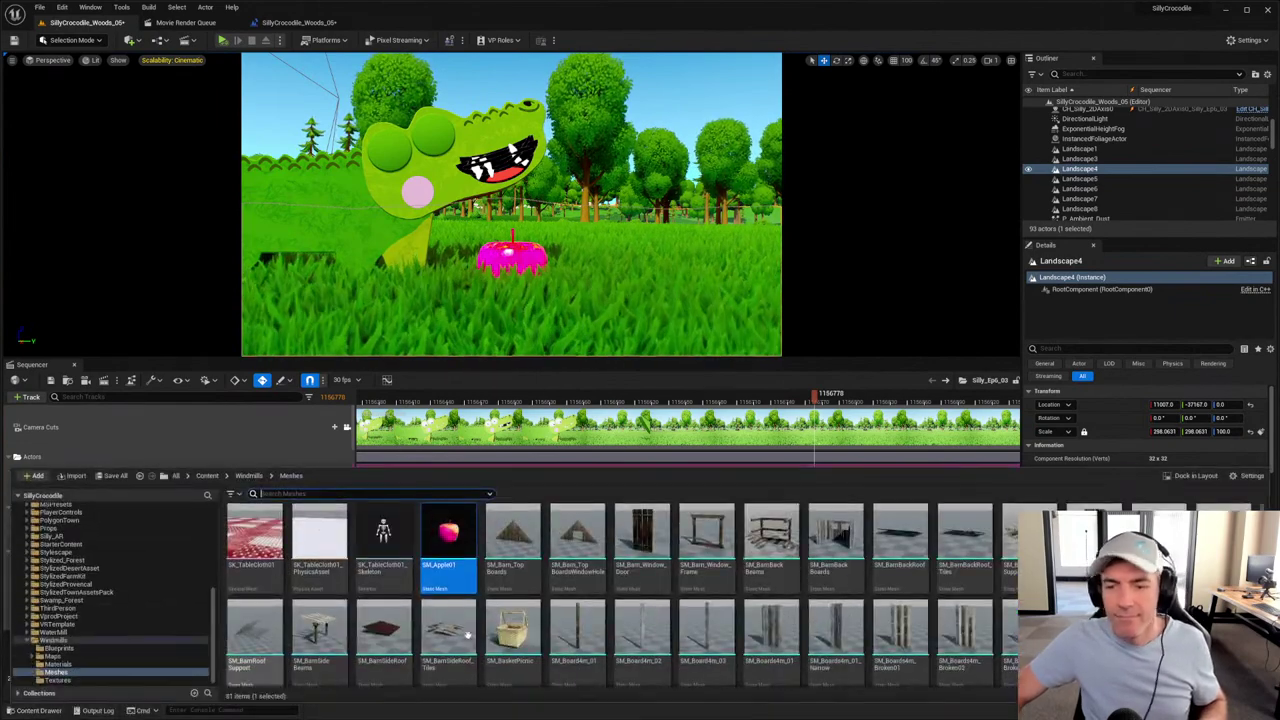
scroll(478, 535, "down", 2)
double_click(470, 530)
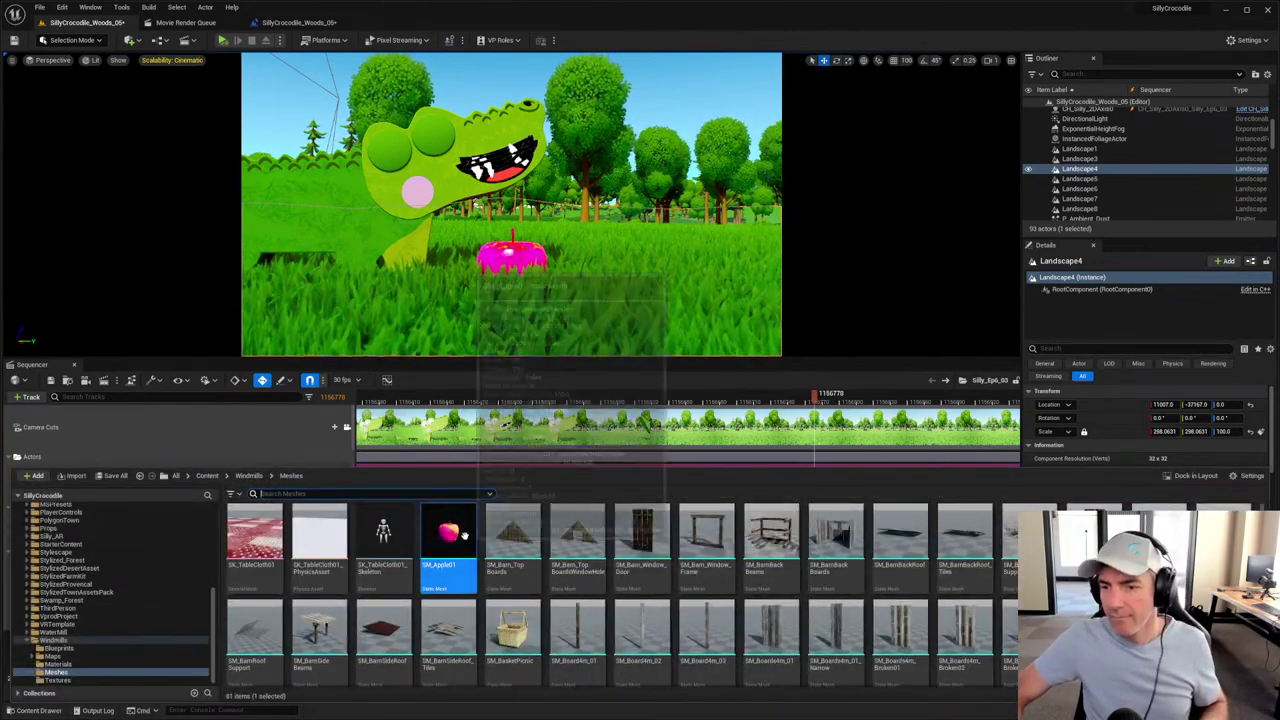
scroll(905, 483, "down", 2)
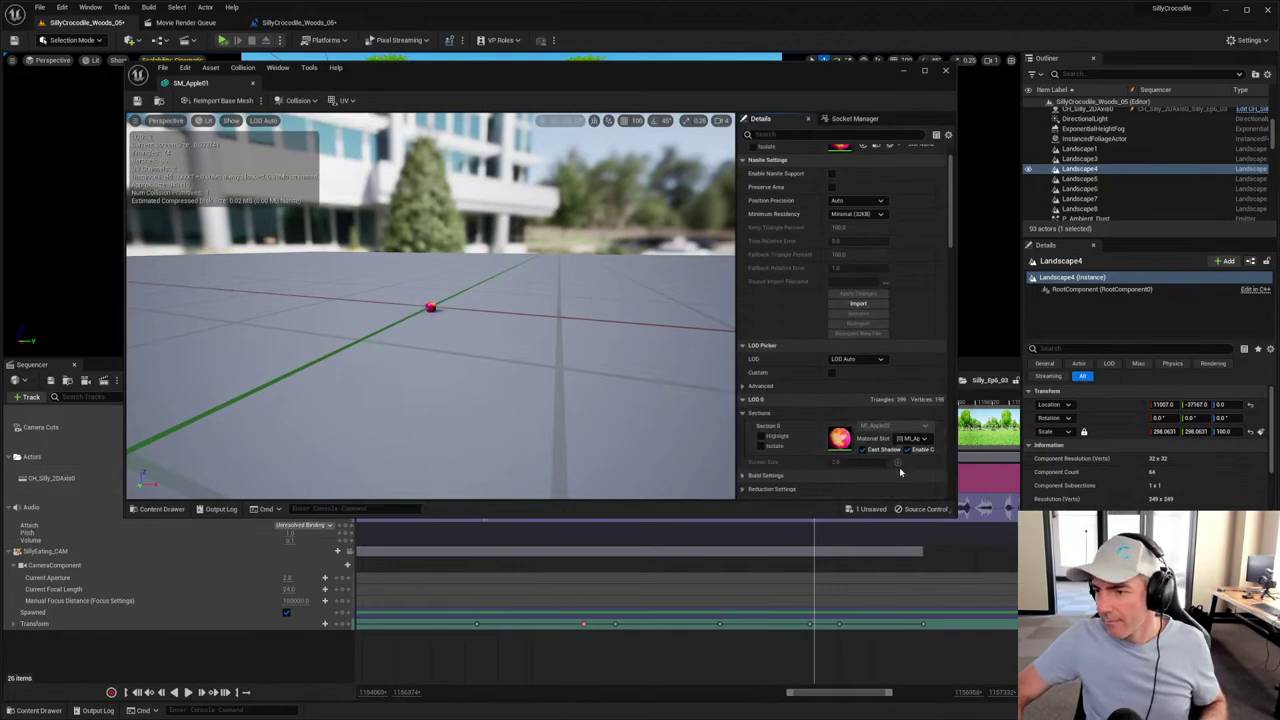
scroll(880, 300, "up", 2)
left_click(876, 192)
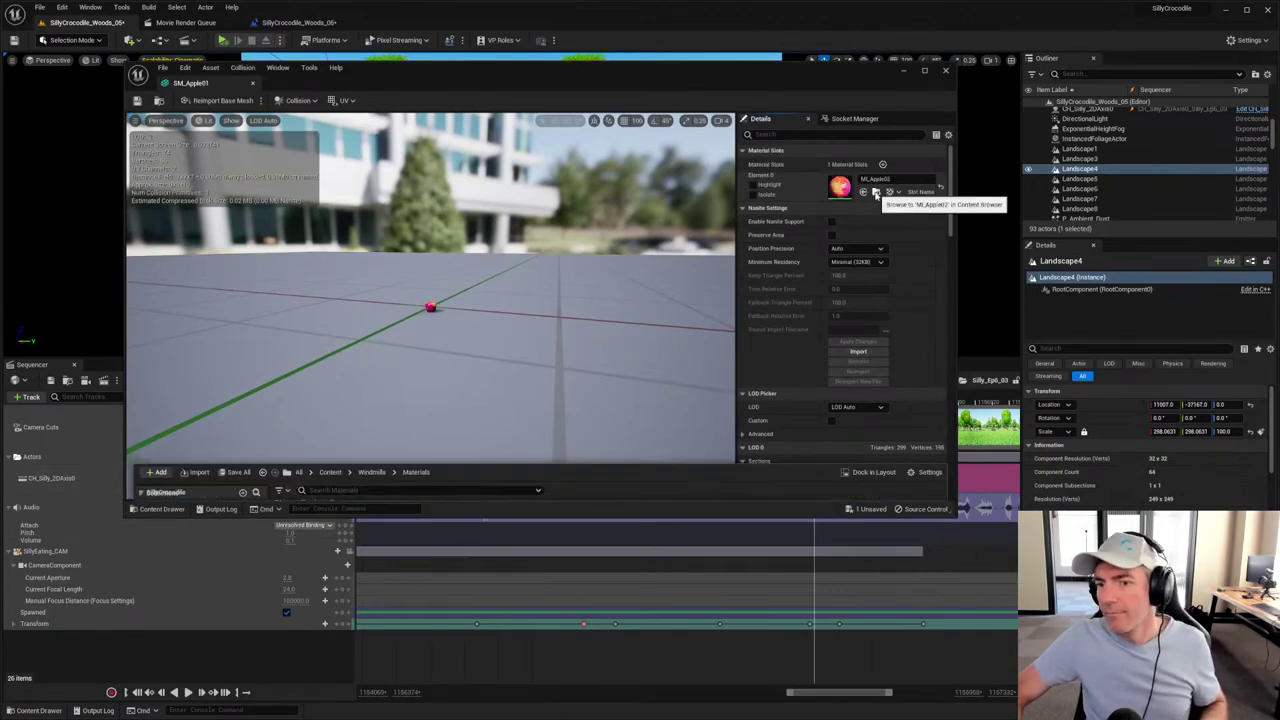
left_click_drag(236, 70, 385, 22)
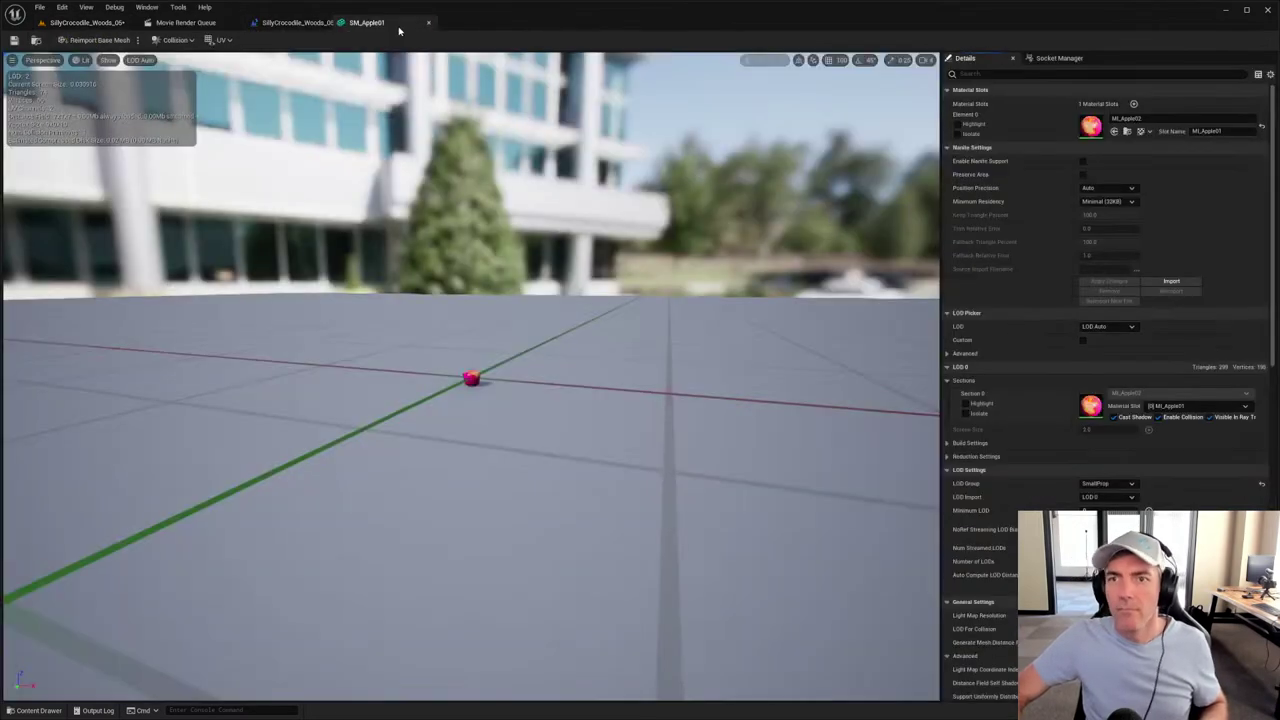
left_click(1127, 131)
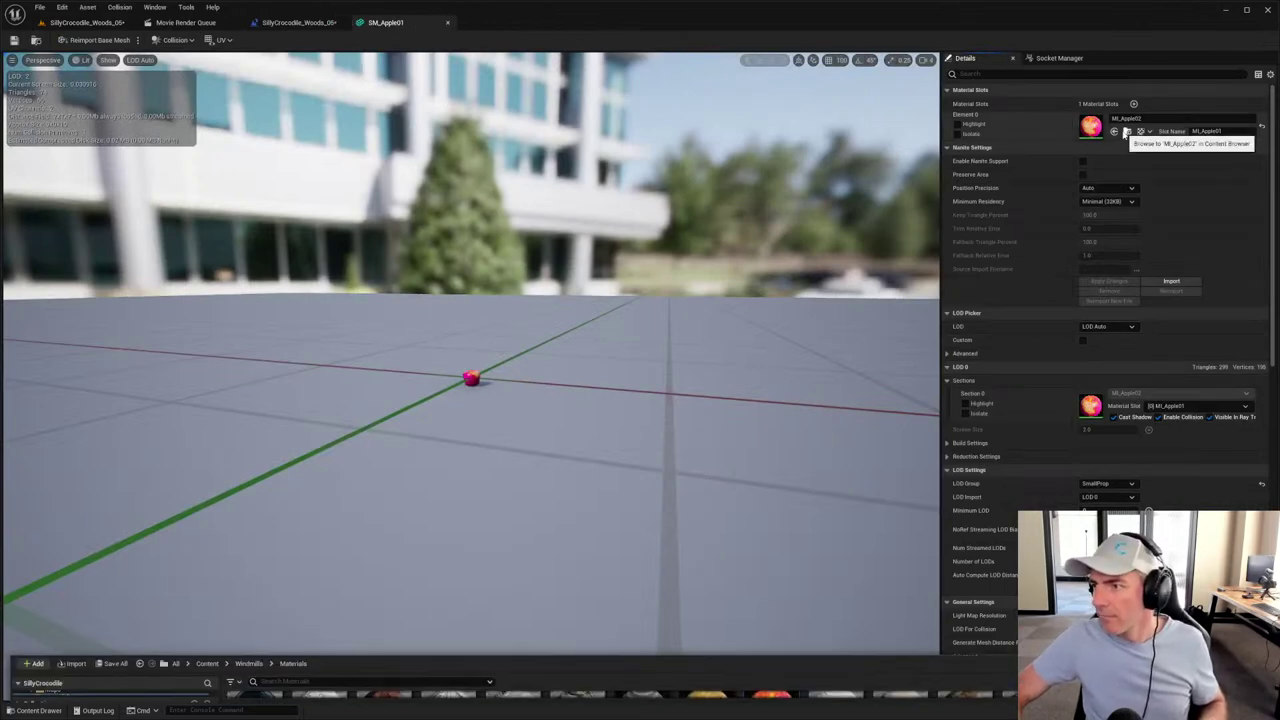
left_click_drag(421, 652, 408, 294)
Step: Open M_Apple02's graph, move the base colour Texture Sample up-left, and browse to its texture folder
double_click(769, 433)
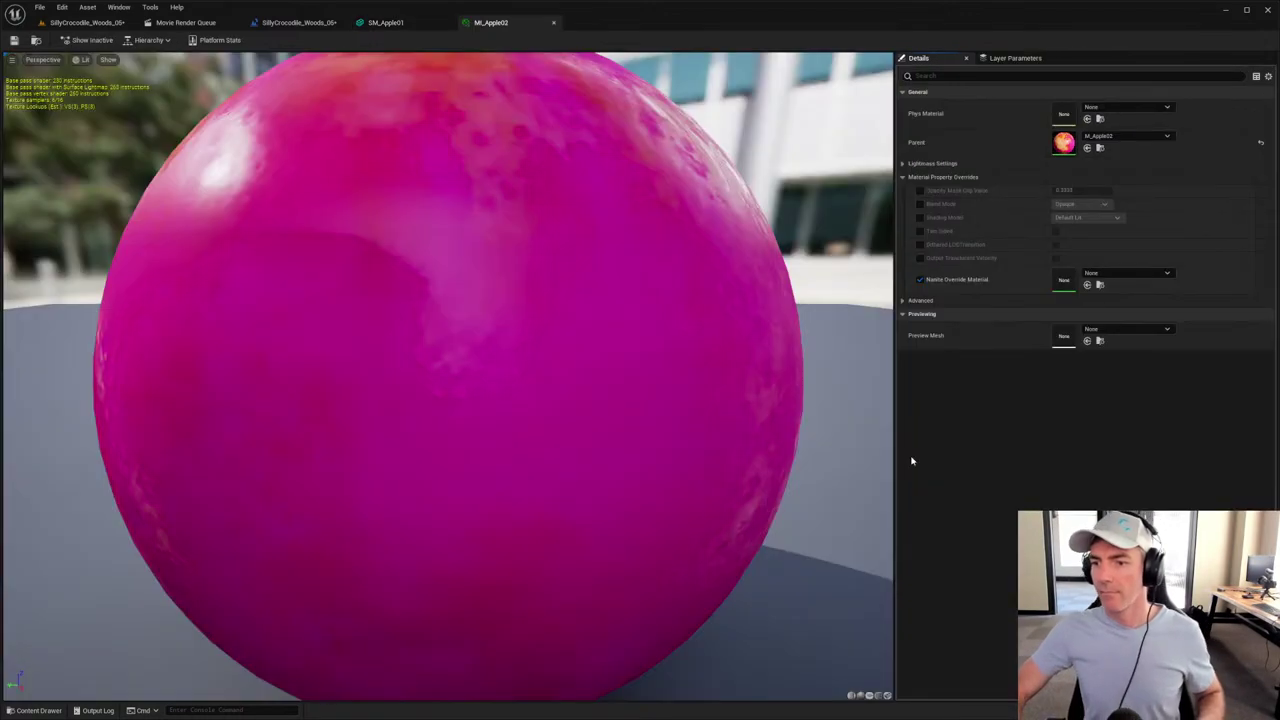
double_click(1064, 142)
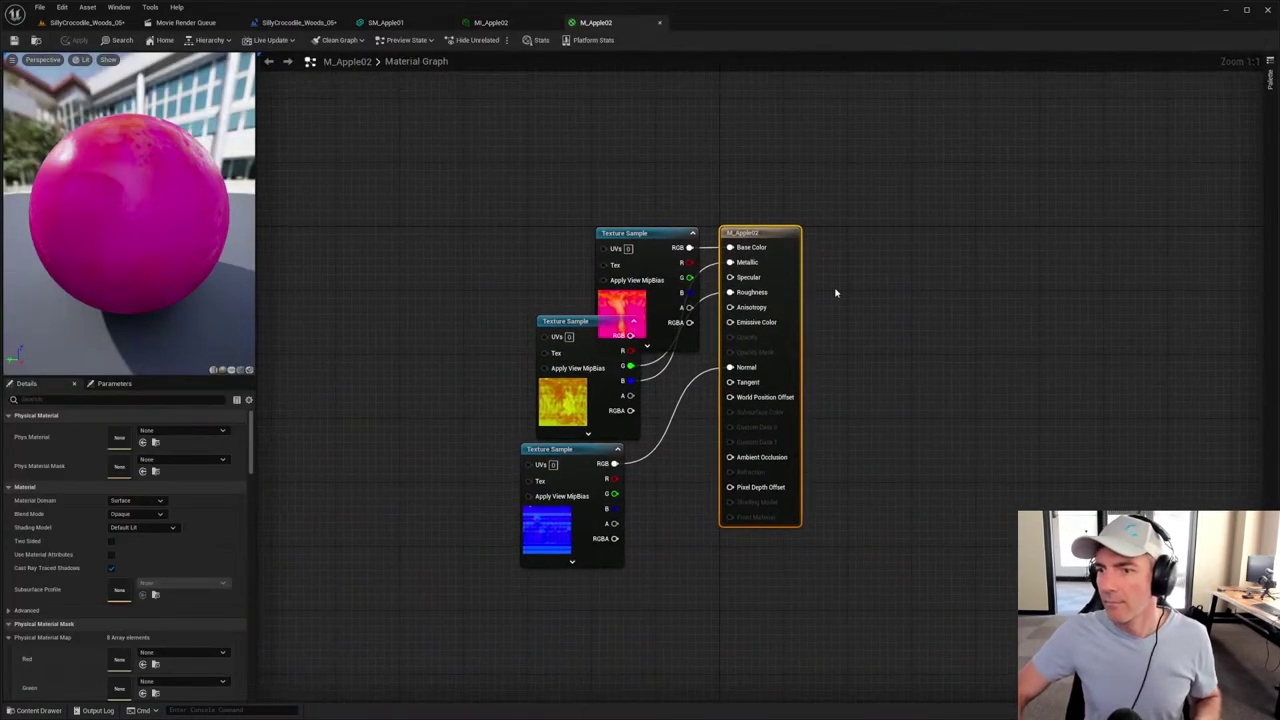
left_click_drag(649, 232, 556, 169)
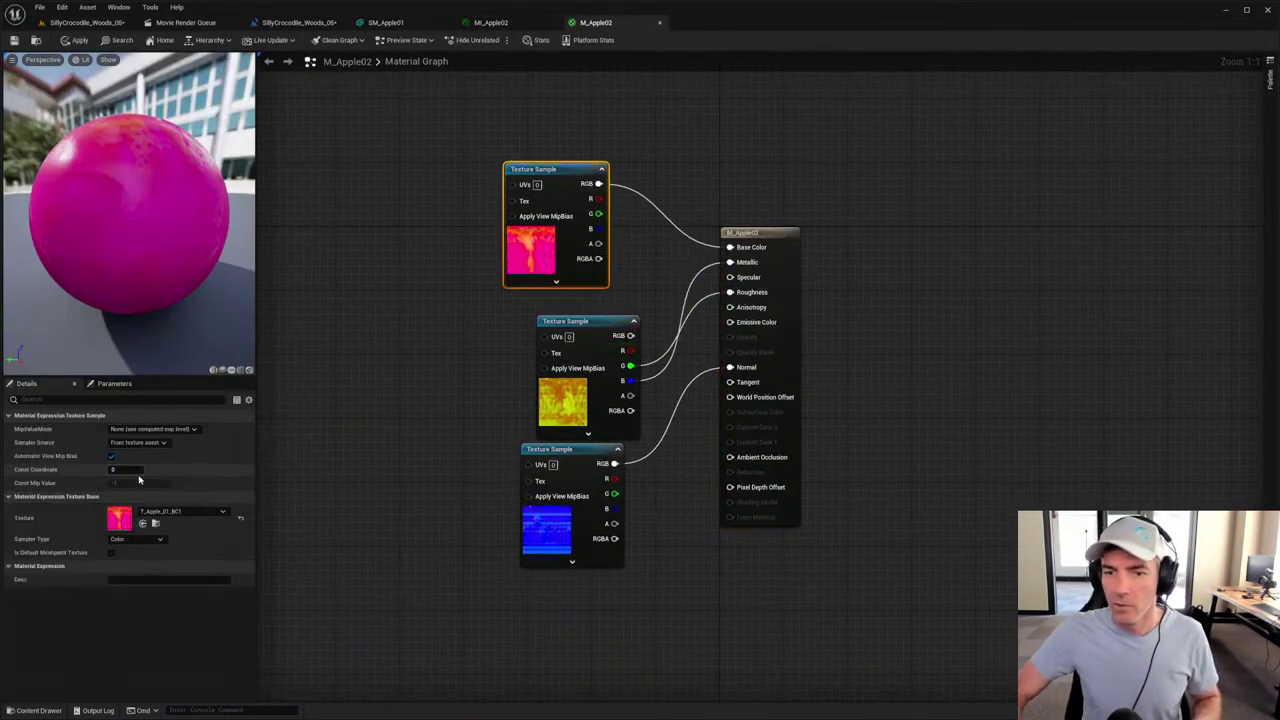
left_click(181, 512)
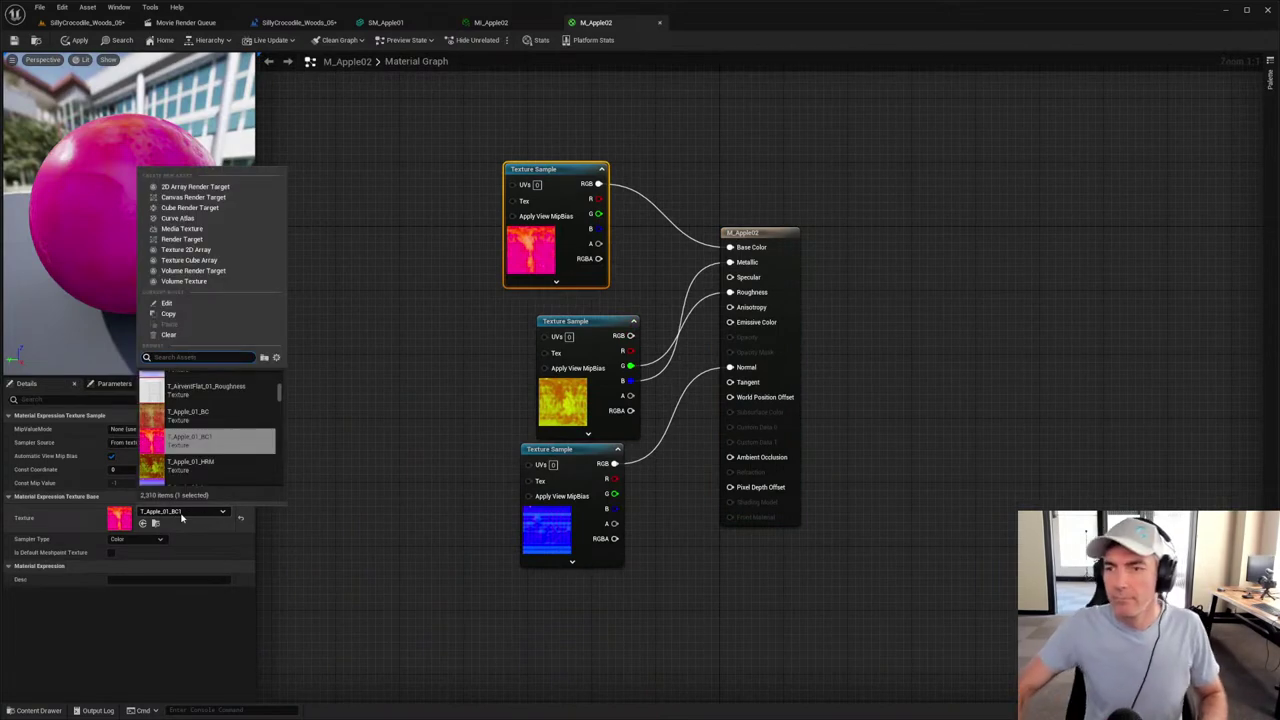
left_click(291, 543)
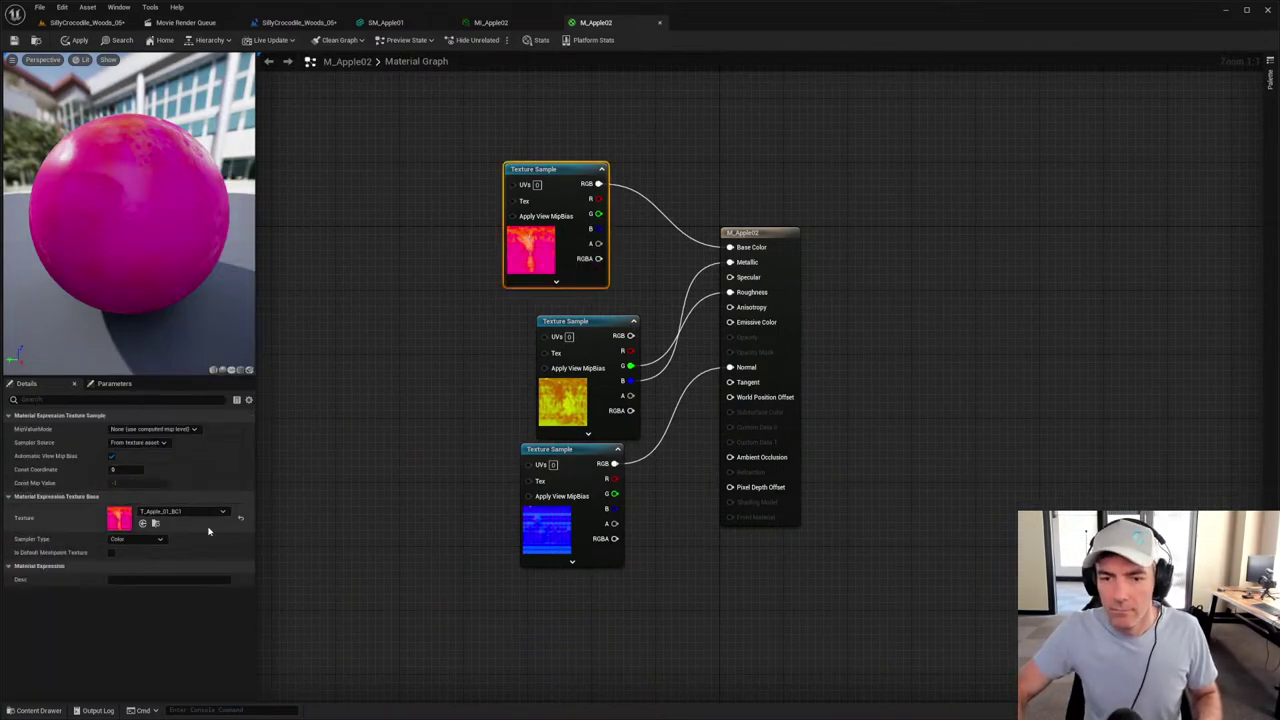
left_click(155, 523)
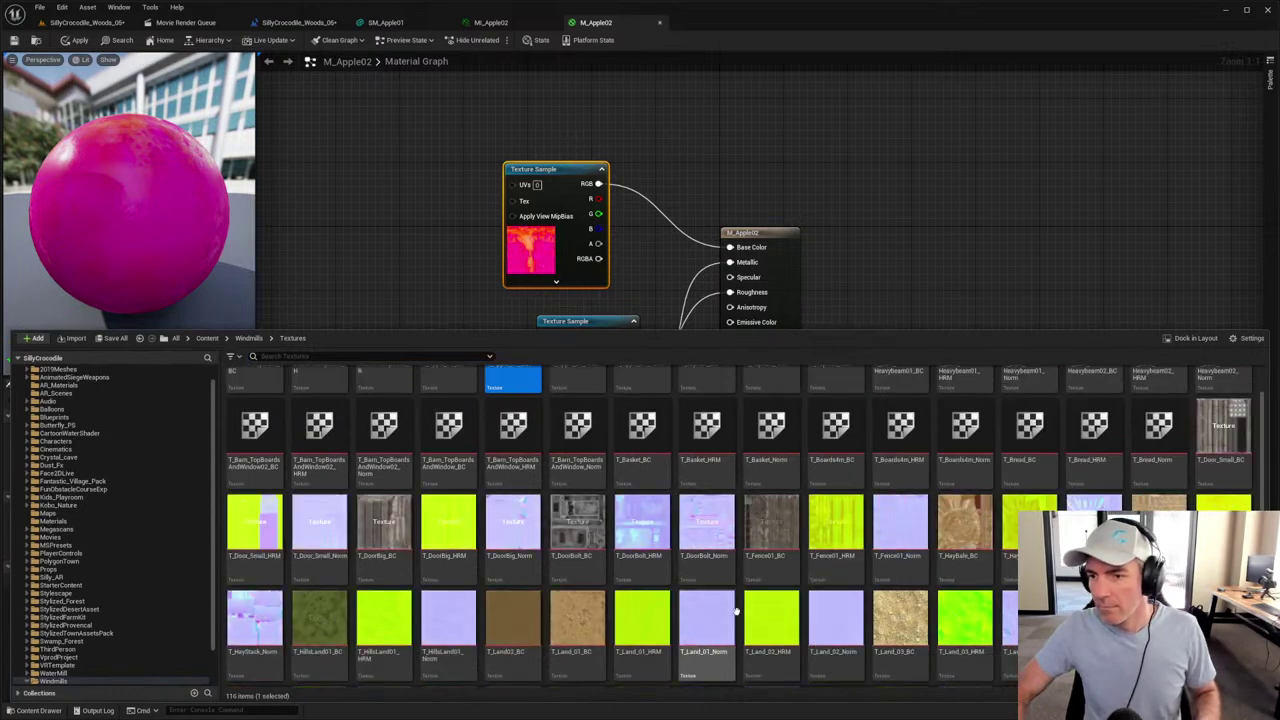
Step: Import T_ApplePink_BC from D:\UE5 Exports into the Windmills Textures folder
scroll(746, 586, "down", 3)
scroll(746, 586, "up", 3)
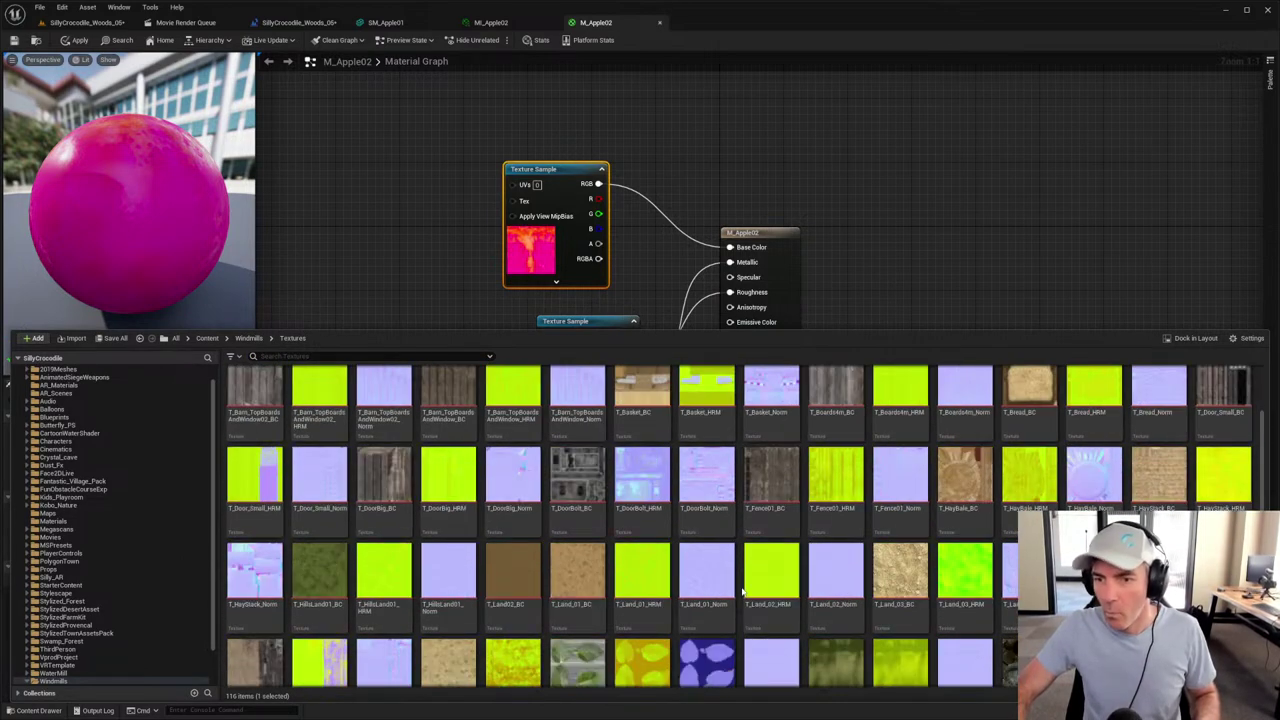
left_click(80, 339)
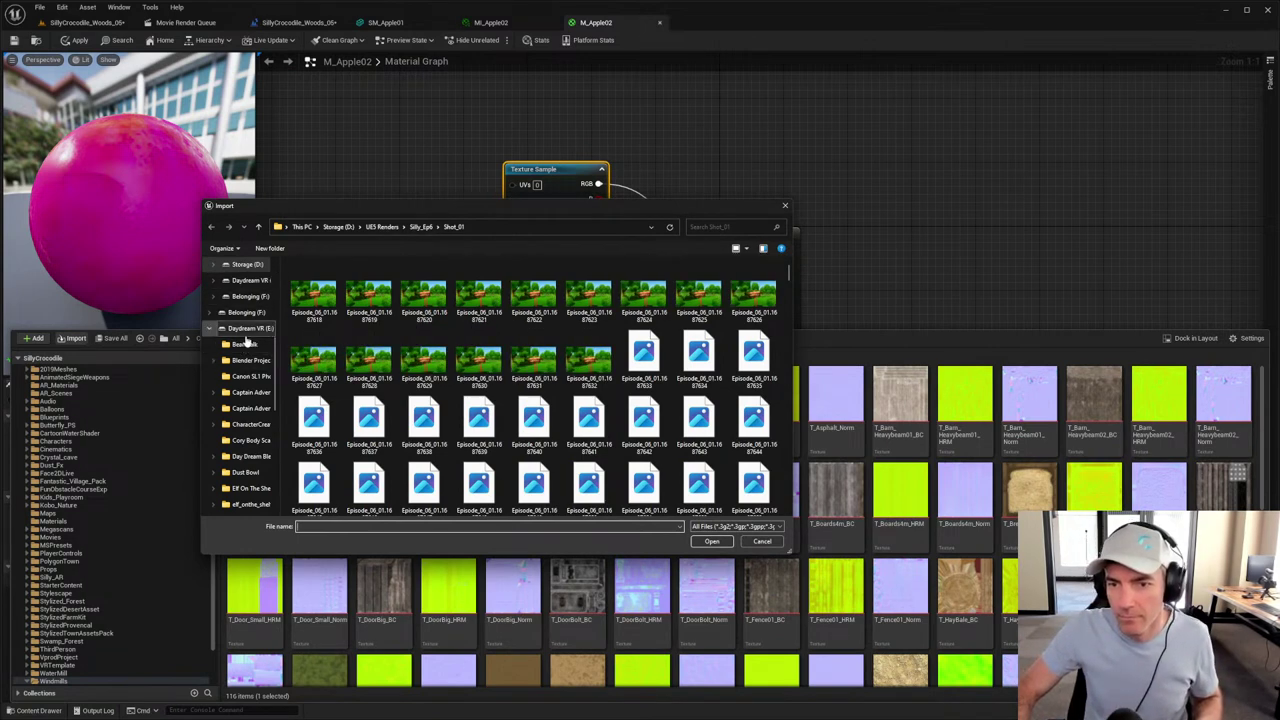
scroll(240, 340, "up", 5)
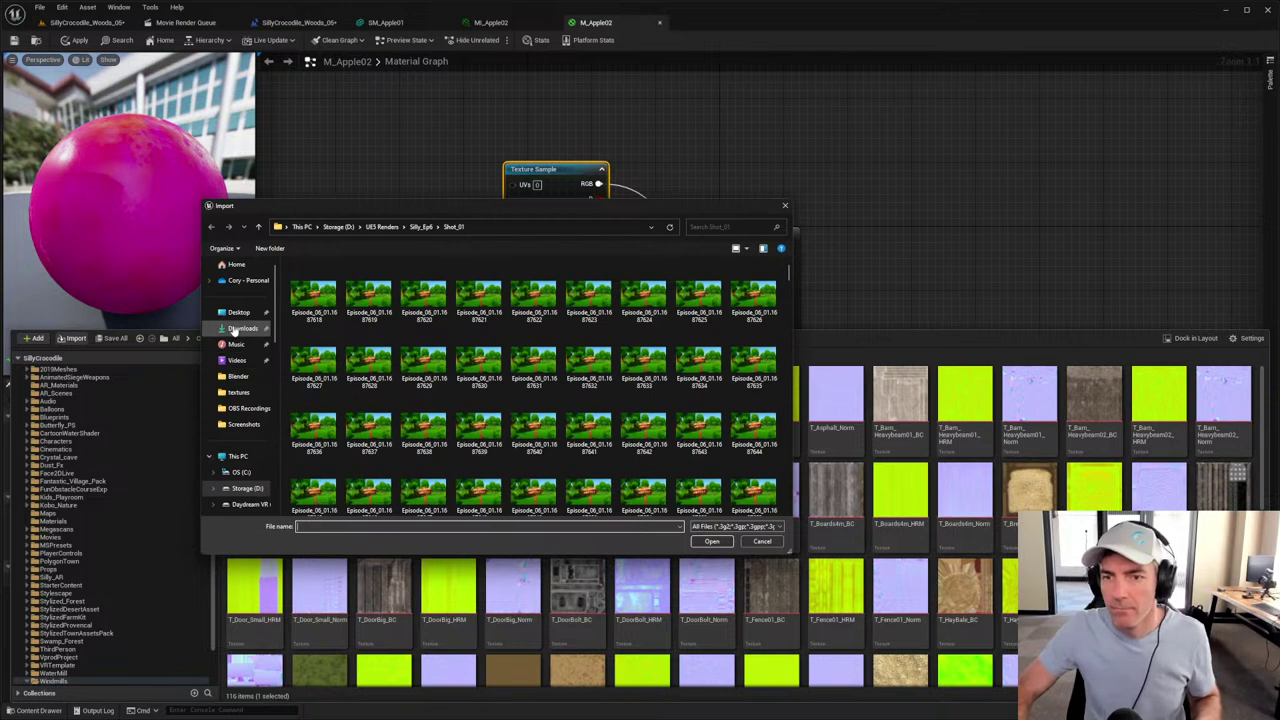
left_click(246, 488)
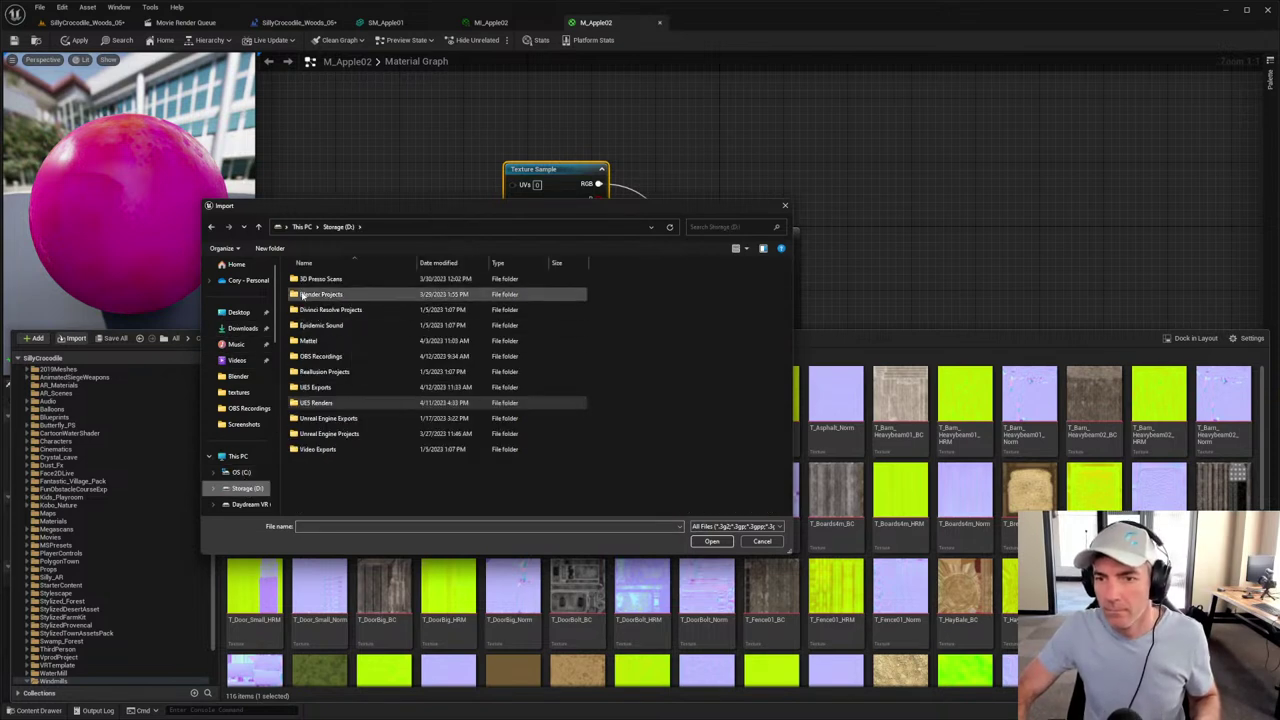
left_click(300, 405)
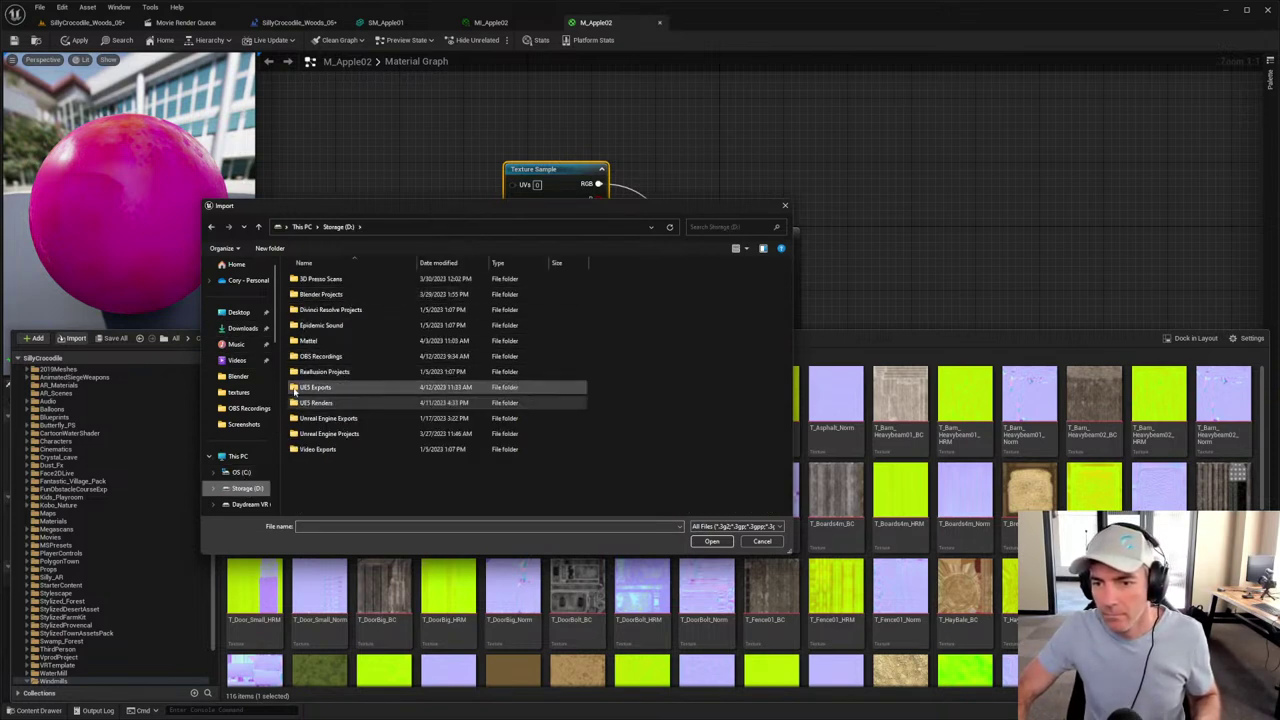
double_click(294, 389)
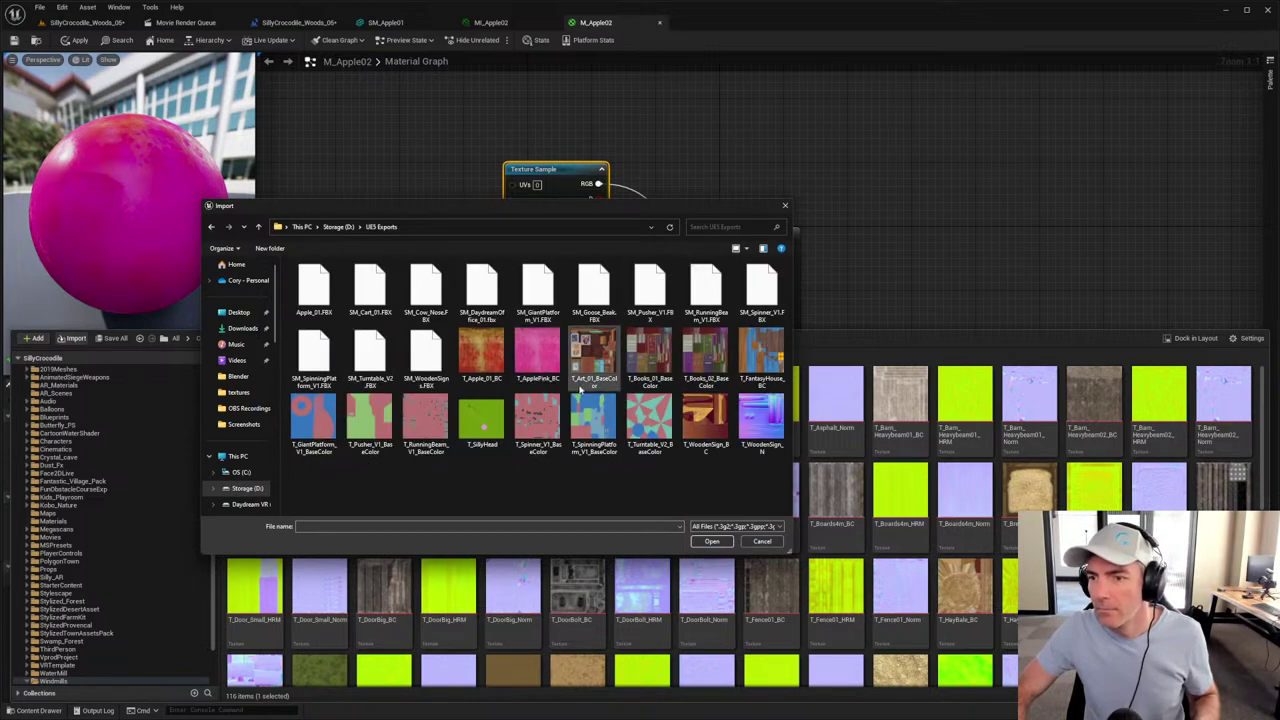
left_click(537, 352)
left_click(718, 542)
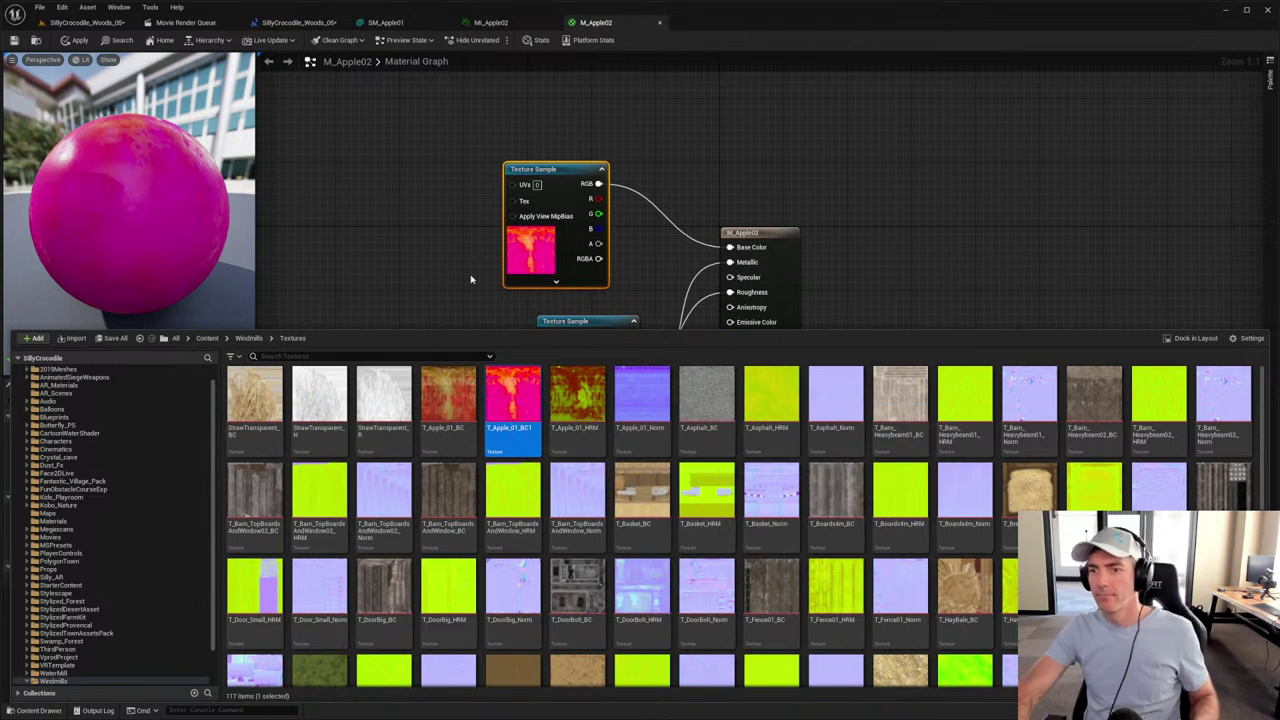
Step: Assign T_ApplePink_BC to the M_Apple02 base colour Texture Sample node
left_click(489, 243)
left_click(545, 200)
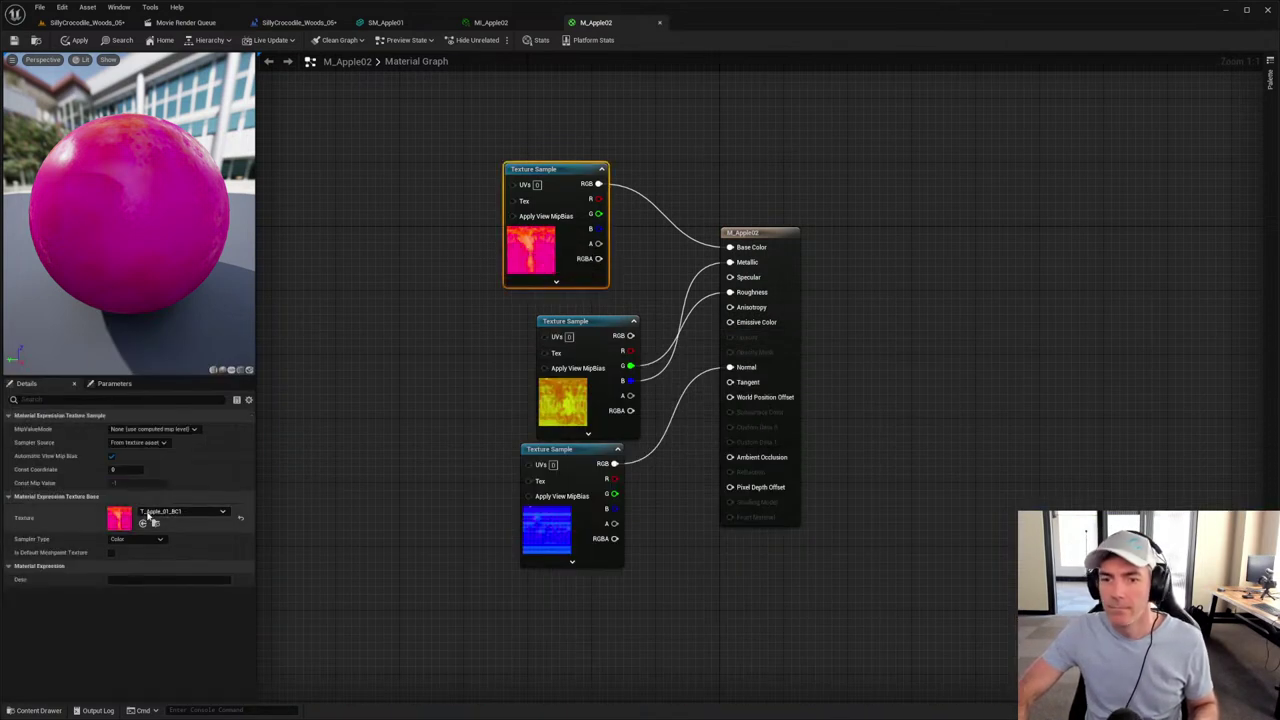
left_click(180, 511)
scroll(181, 453, "down", 2)
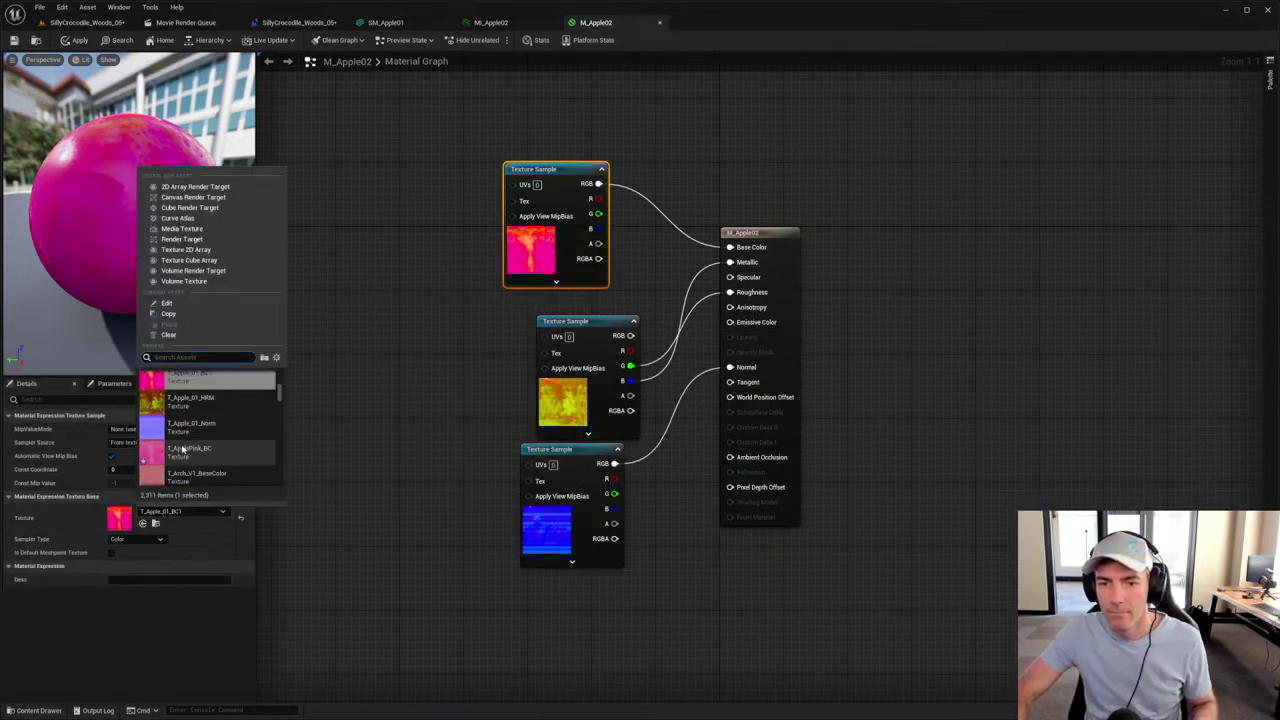
left_click(180, 448)
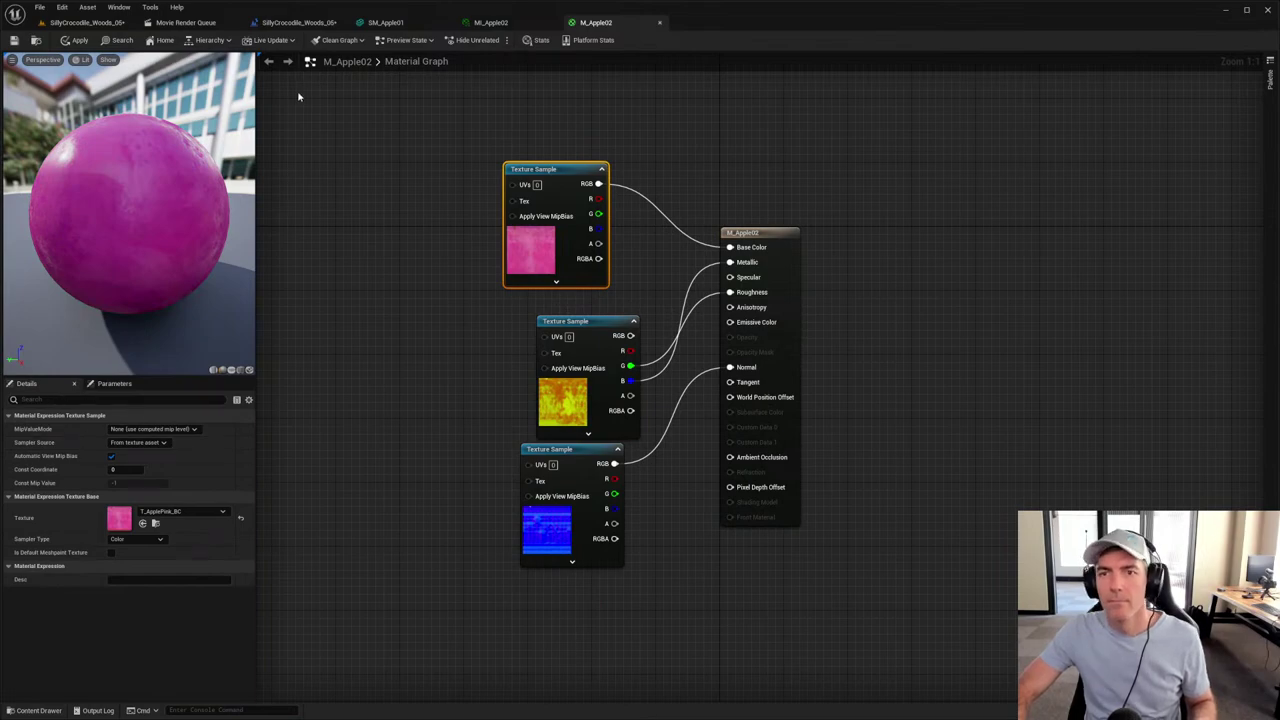
Step: Apply the material changes, save the selected modified assets, and close the M_Apple02 graph
left_click(38, 710)
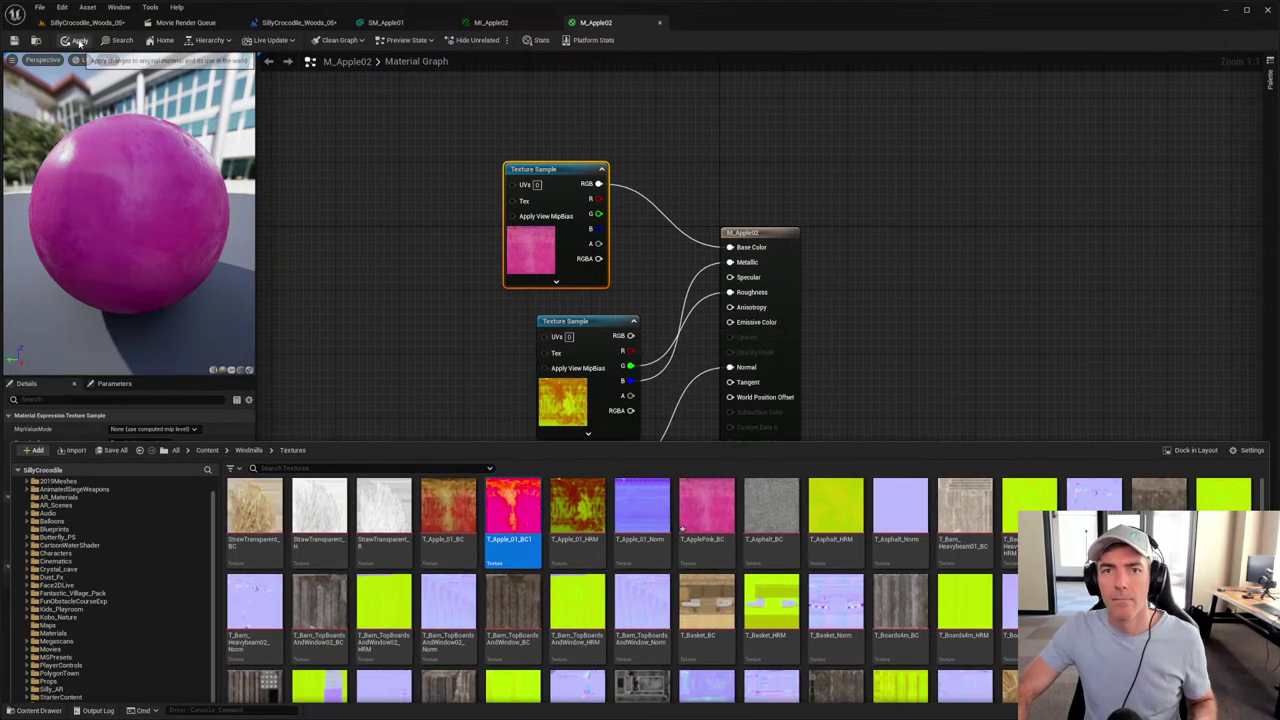
left_click(79, 42)
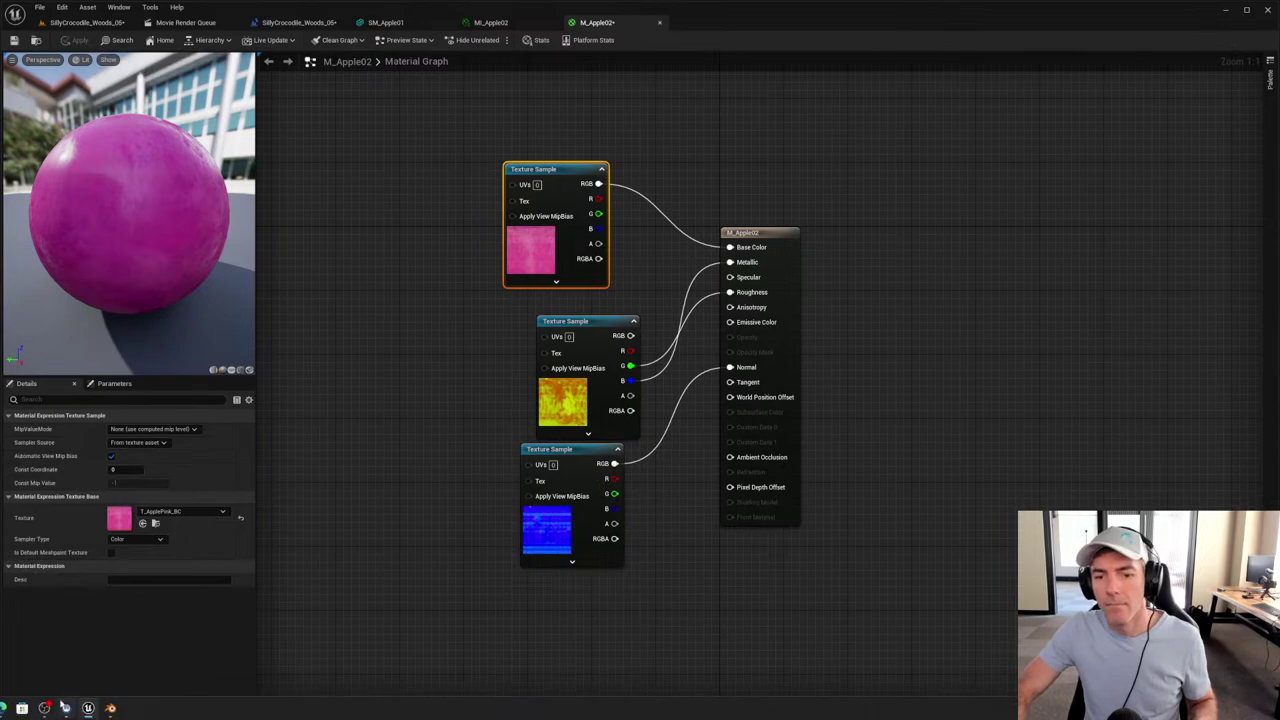
left_click(38, 710)
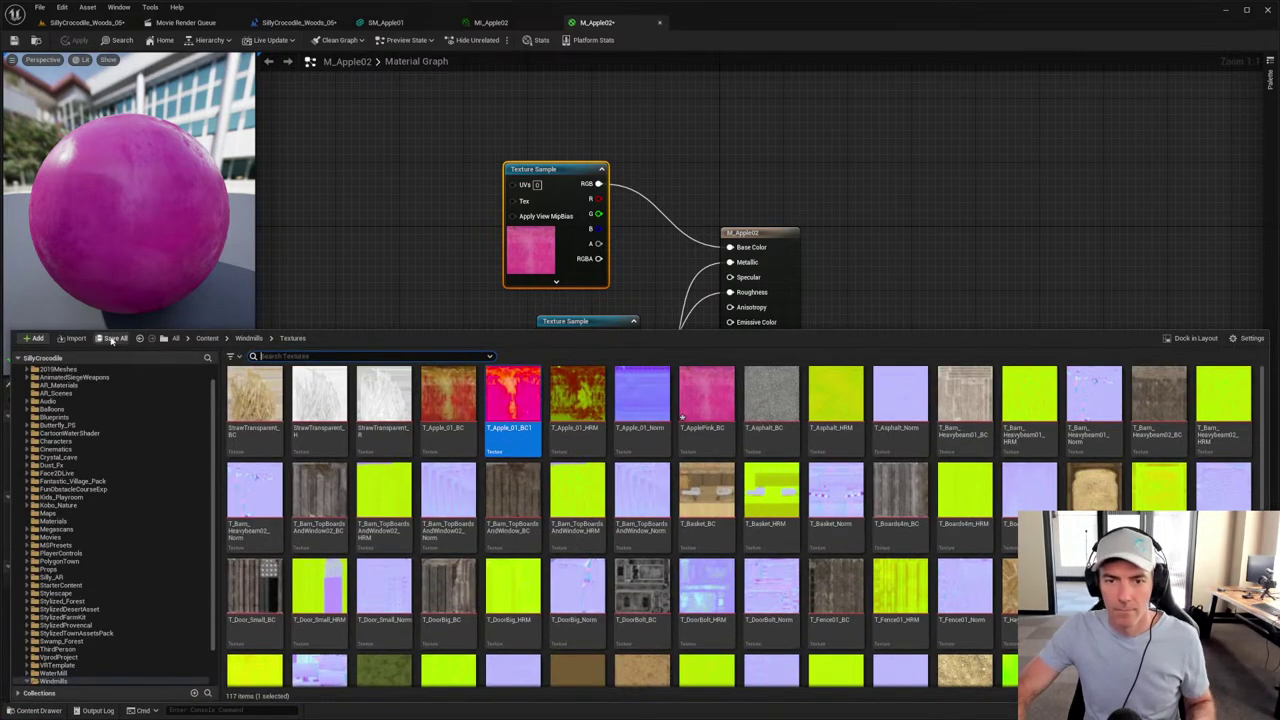
left_click(113, 338)
left_click(79, 477)
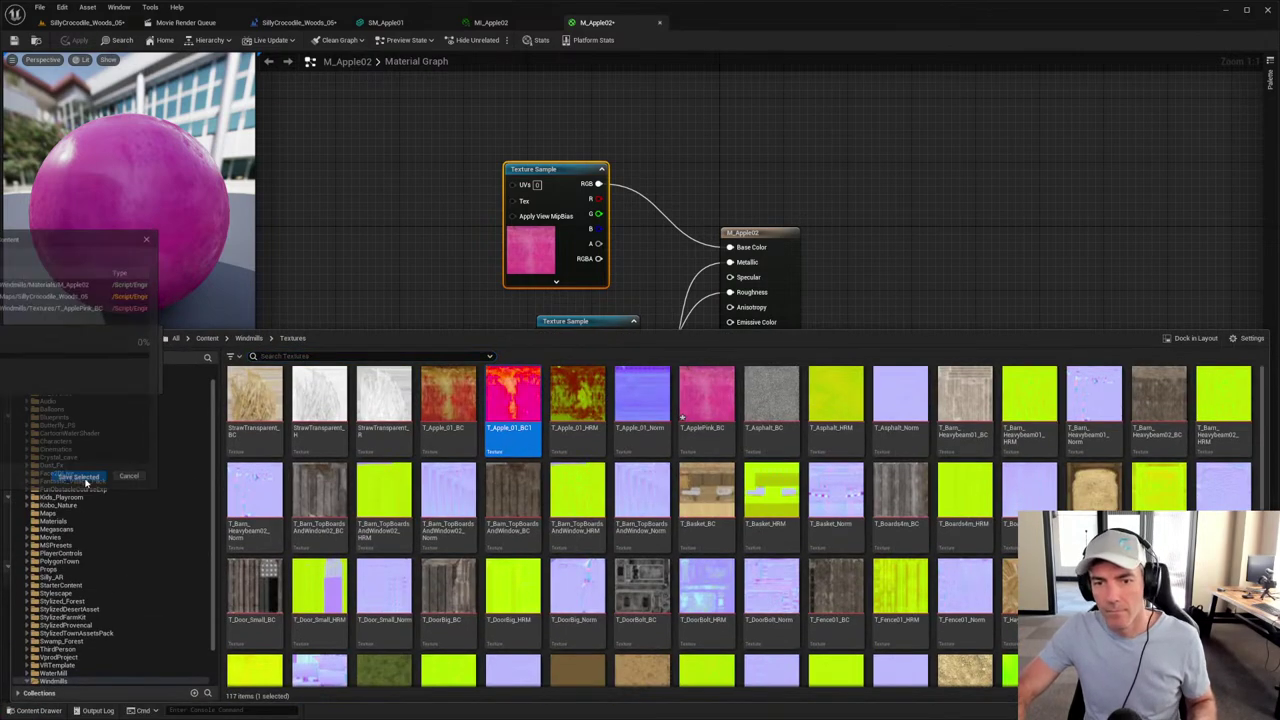
left_click(337, 243)
left_click(659, 22)
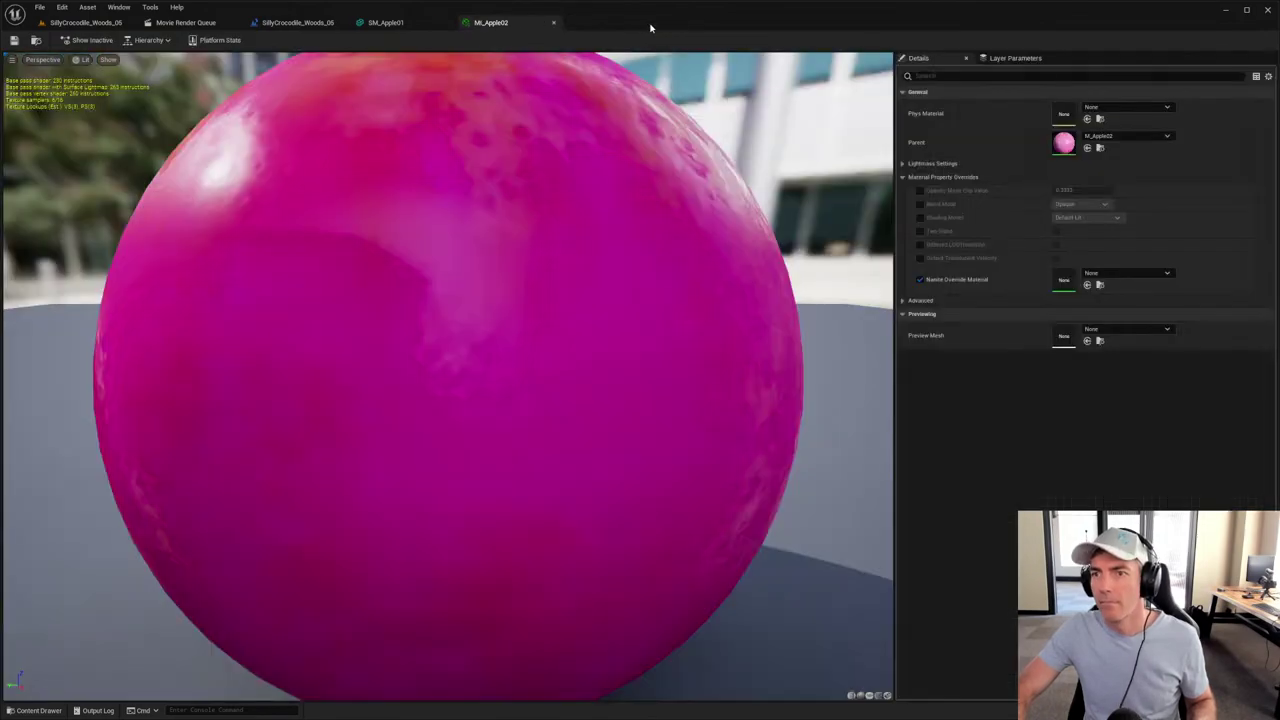
Step: Close the MI_Apple02 and SM_Apple01 editors and scrub the level shot to the apple moment
left_click(553, 22)
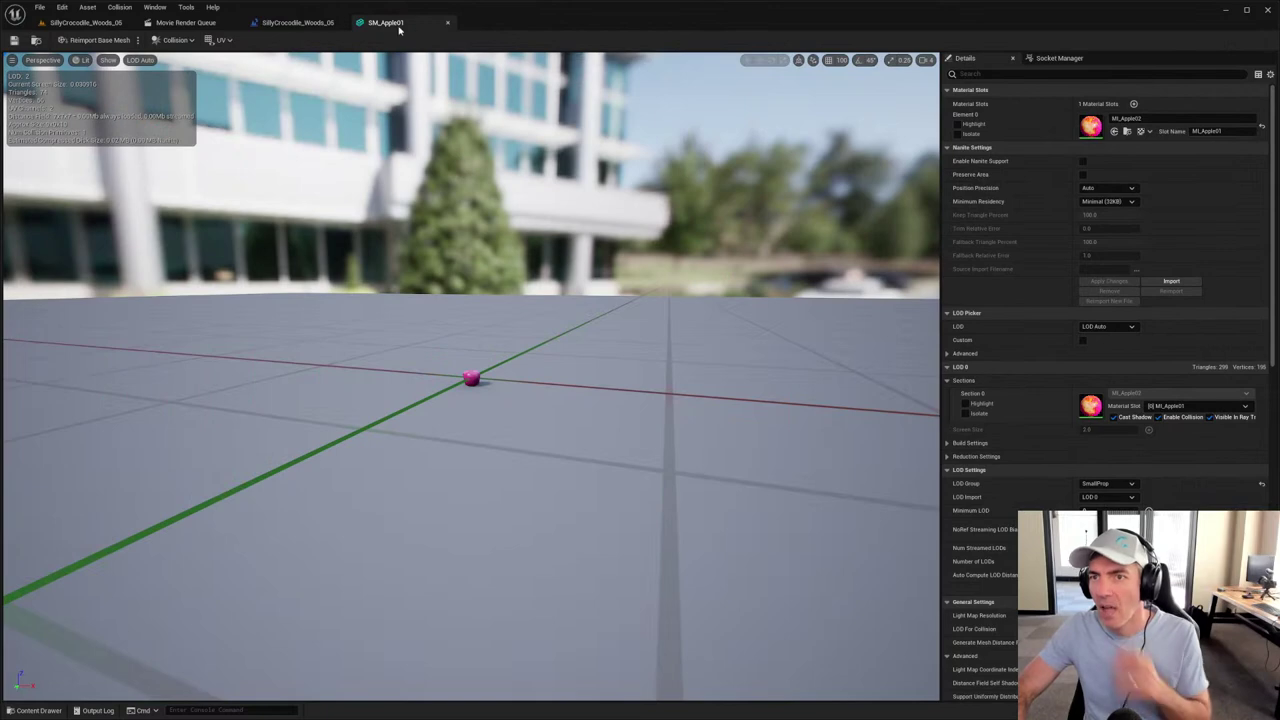
left_click(448, 22)
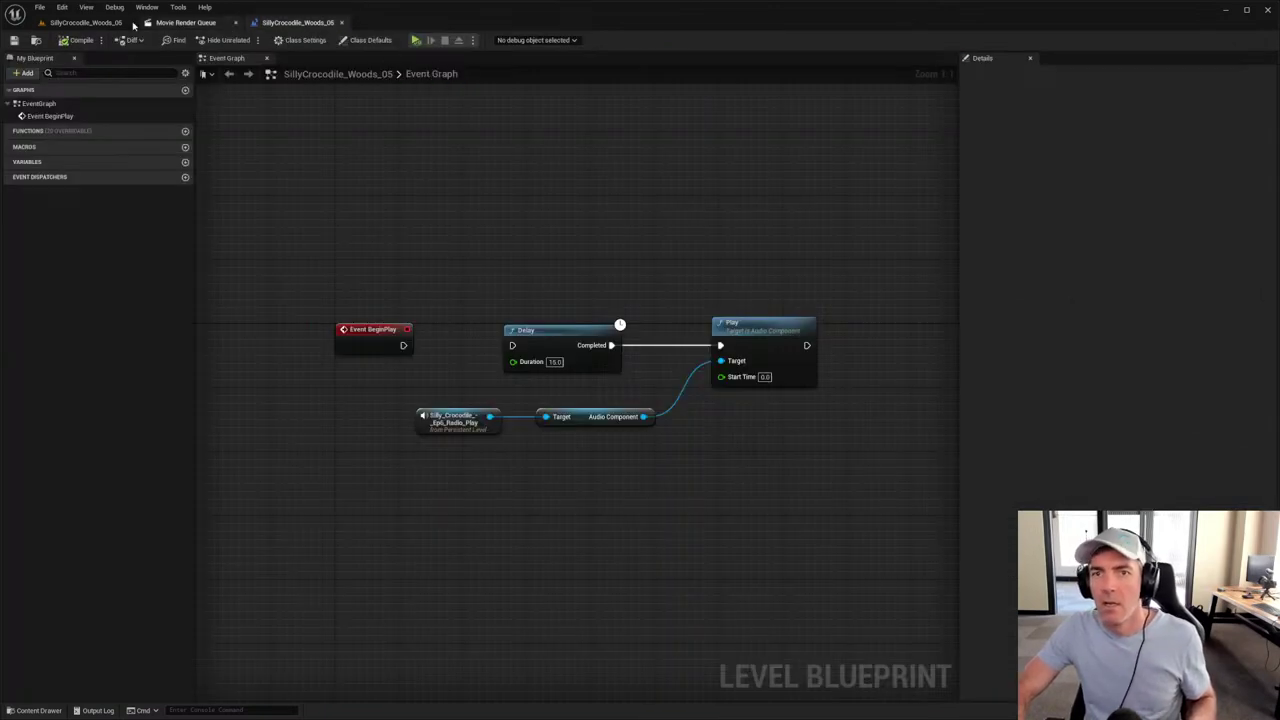
left_click(86, 22)
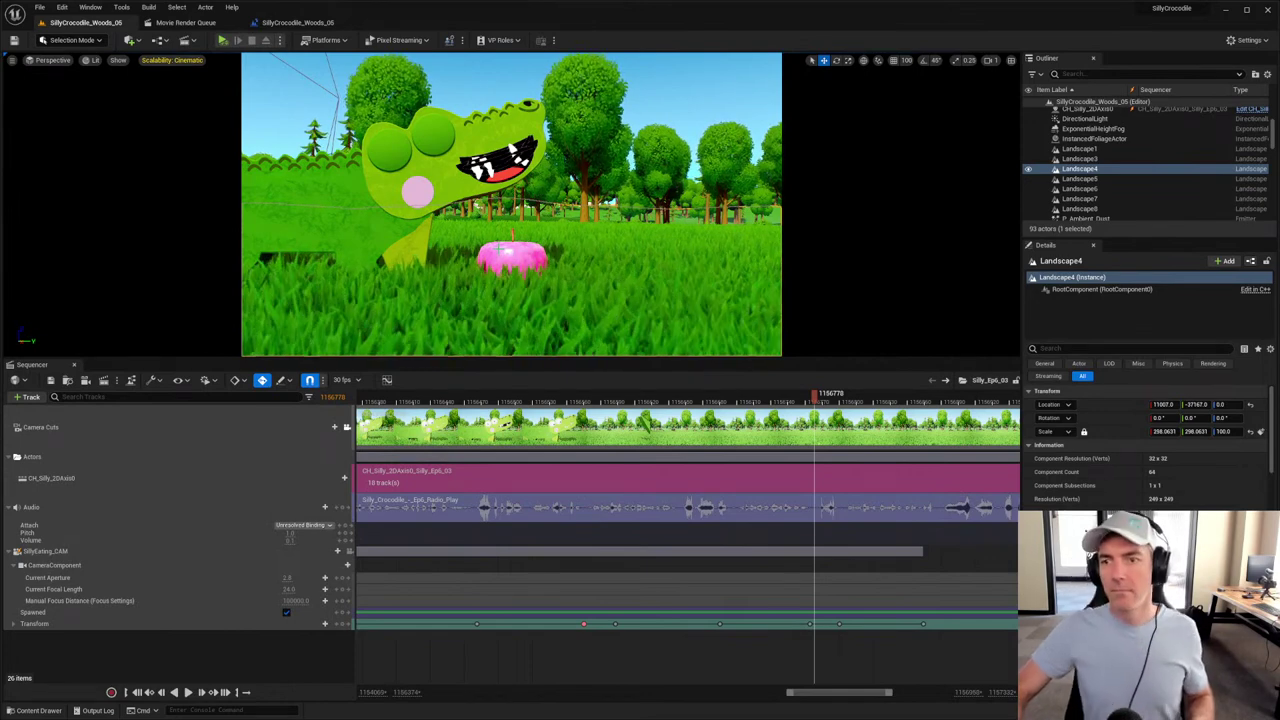
left_click_drag(768, 400, 793, 398)
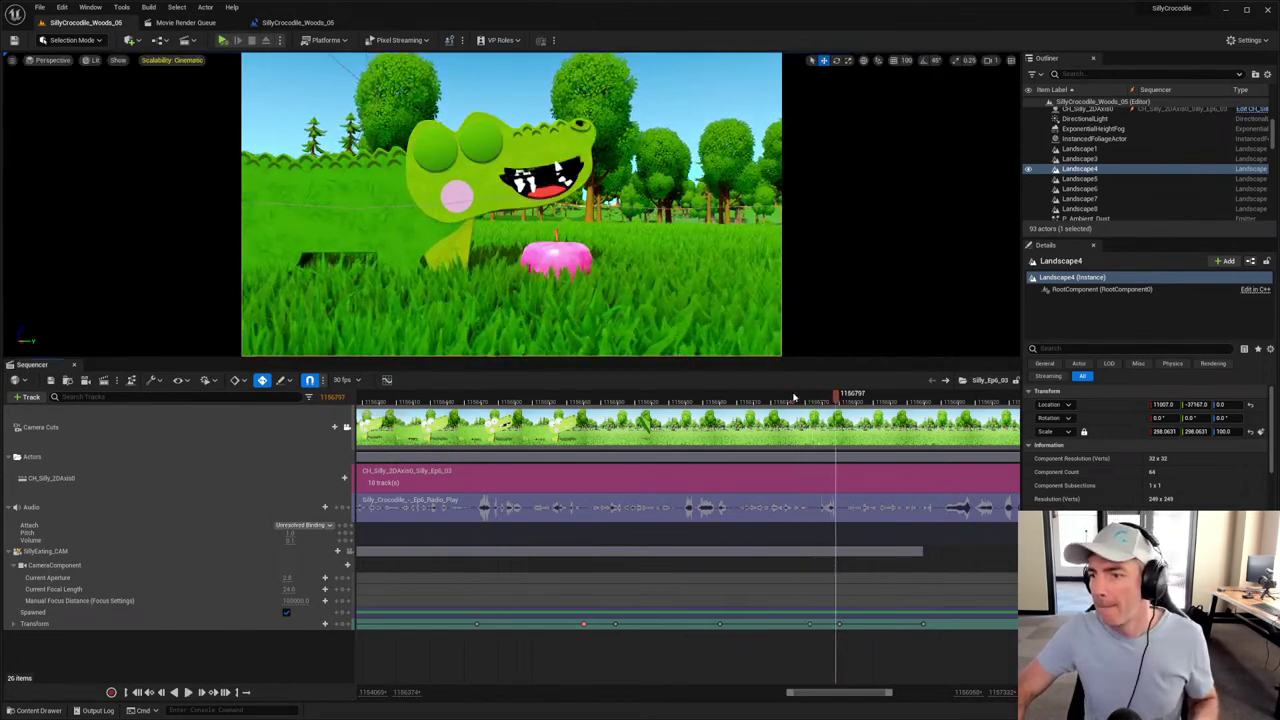
left_click(793, 398)
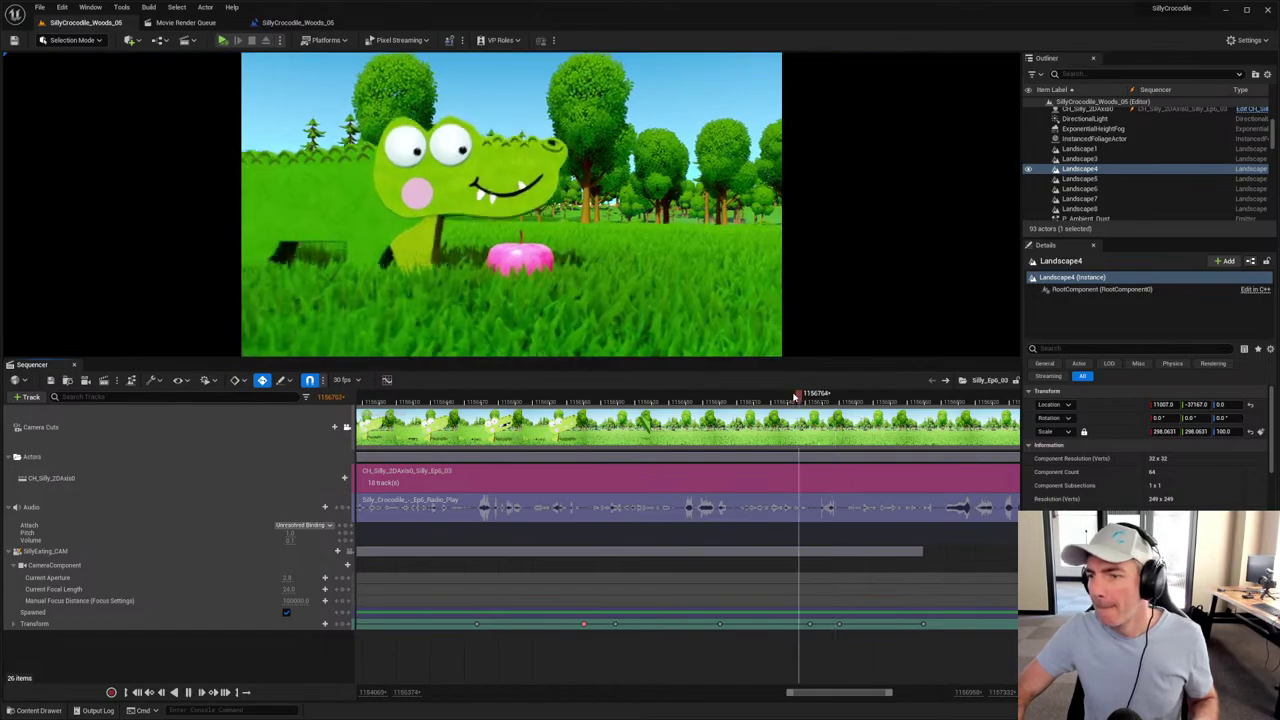
Step: Select the pink SM_Apple01, move it left across the grass, and scale it to about 4.38
left_click(492, 281)
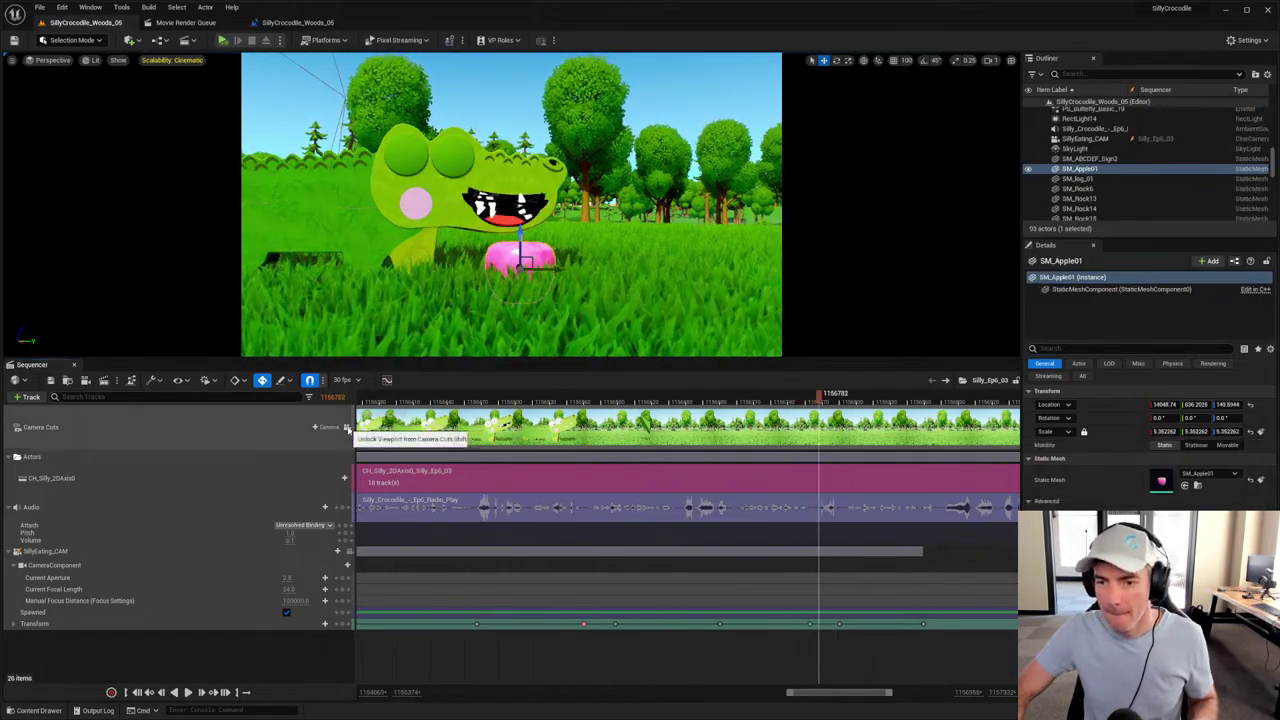
key("f")
left_click_drag(510, 200, 573, 251, "alt")
left_click_drag(370, 215, 220, 195)
key("r")
left_click_drag(214, 150, 216, 164)
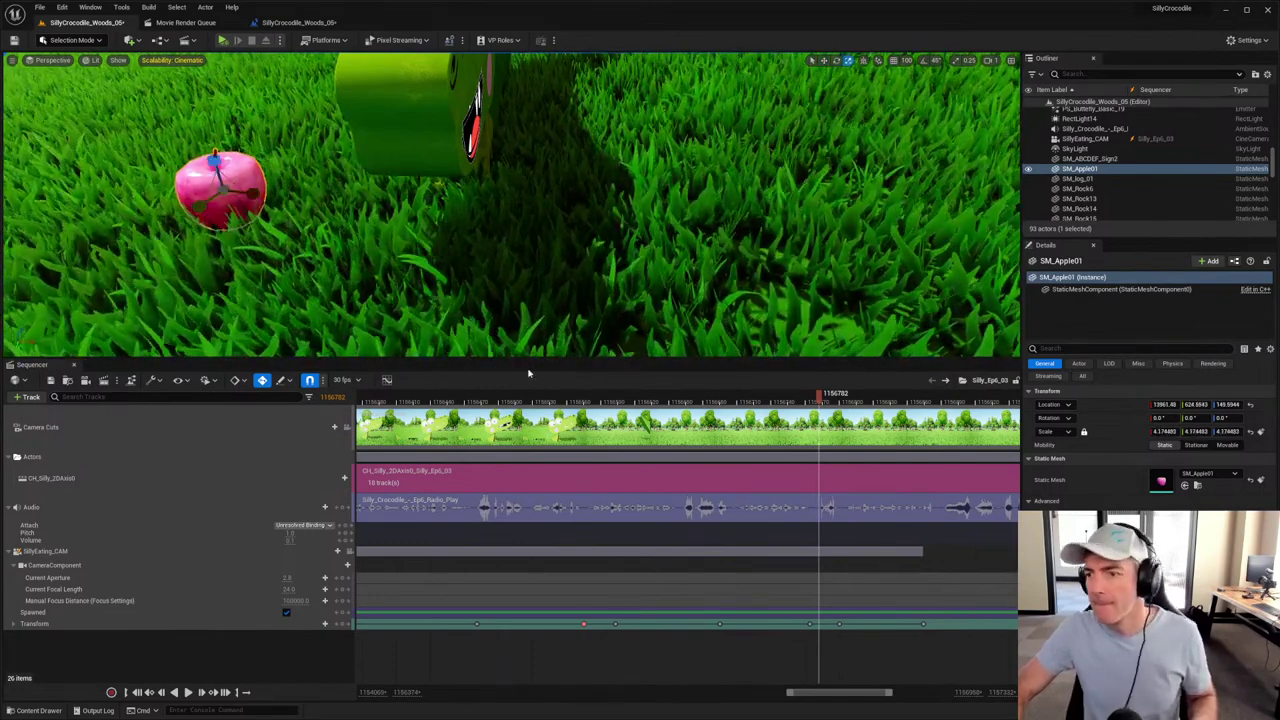
Step: Shrink the apple to 4.17 and review it through the Camera Cuts view with playback
left_click(740, 400)
left_click_drag(740, 400, 751, 400)
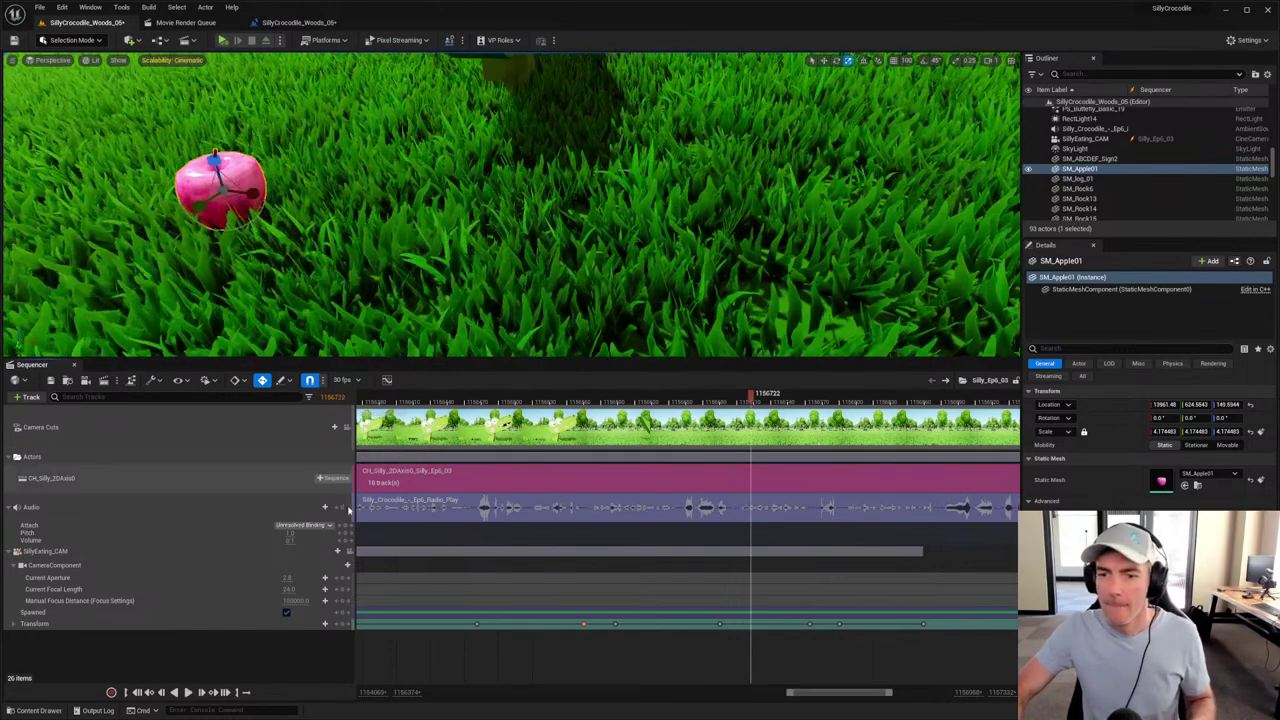
left_click(347, 427)
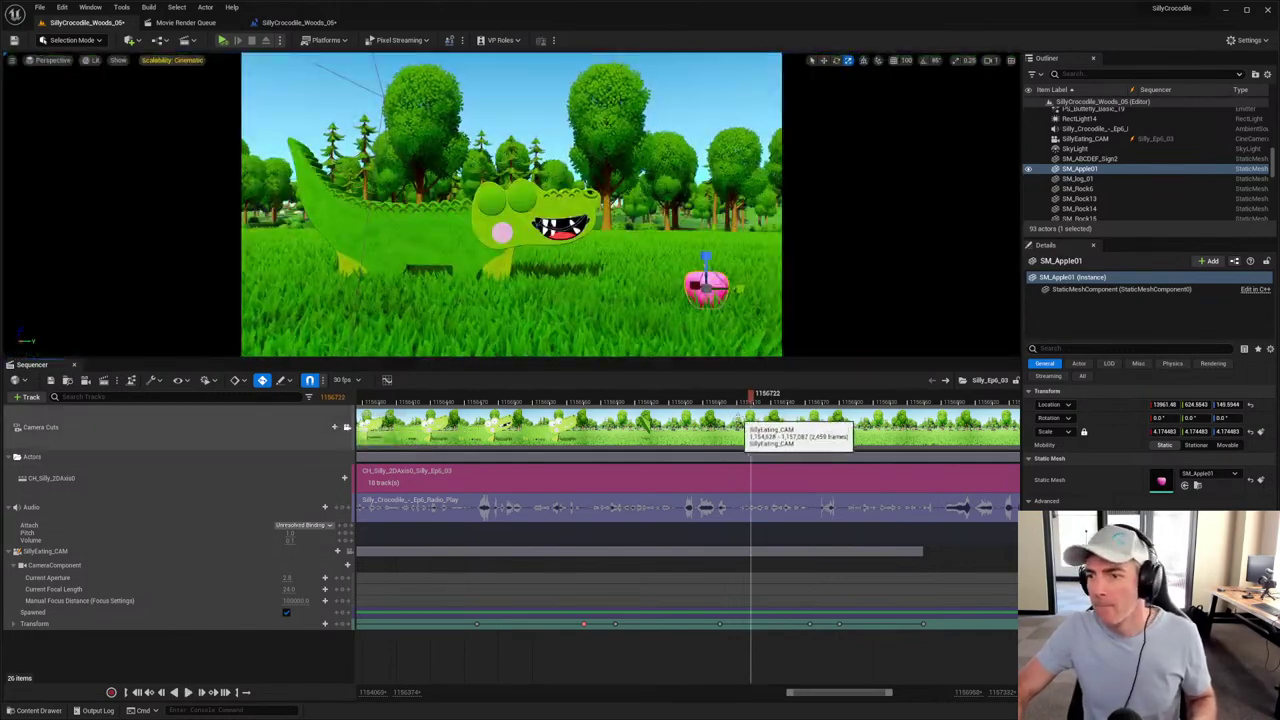
mouse_move(751, 400)
left_mouse_down()
mouse_move(740, 400)
mouse_move(763, 397)
left_mouse_up()
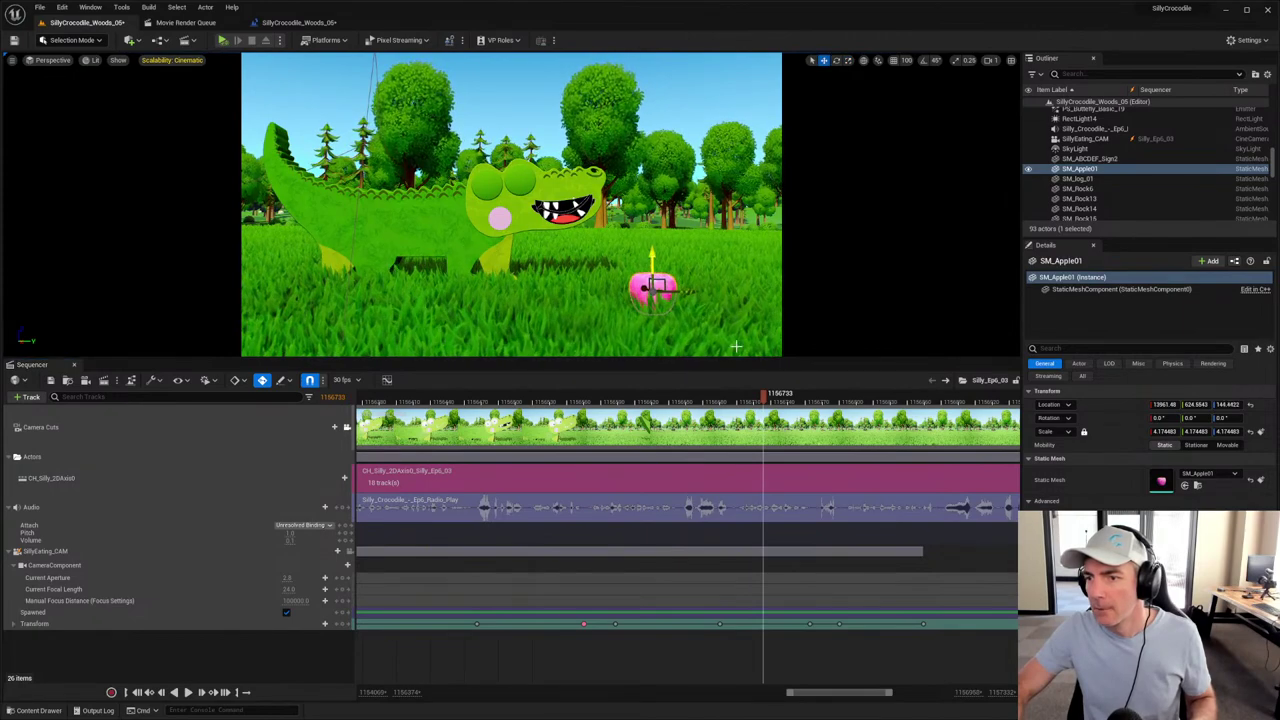
left_click_drag(763, 397, 757, 396)
key("space")
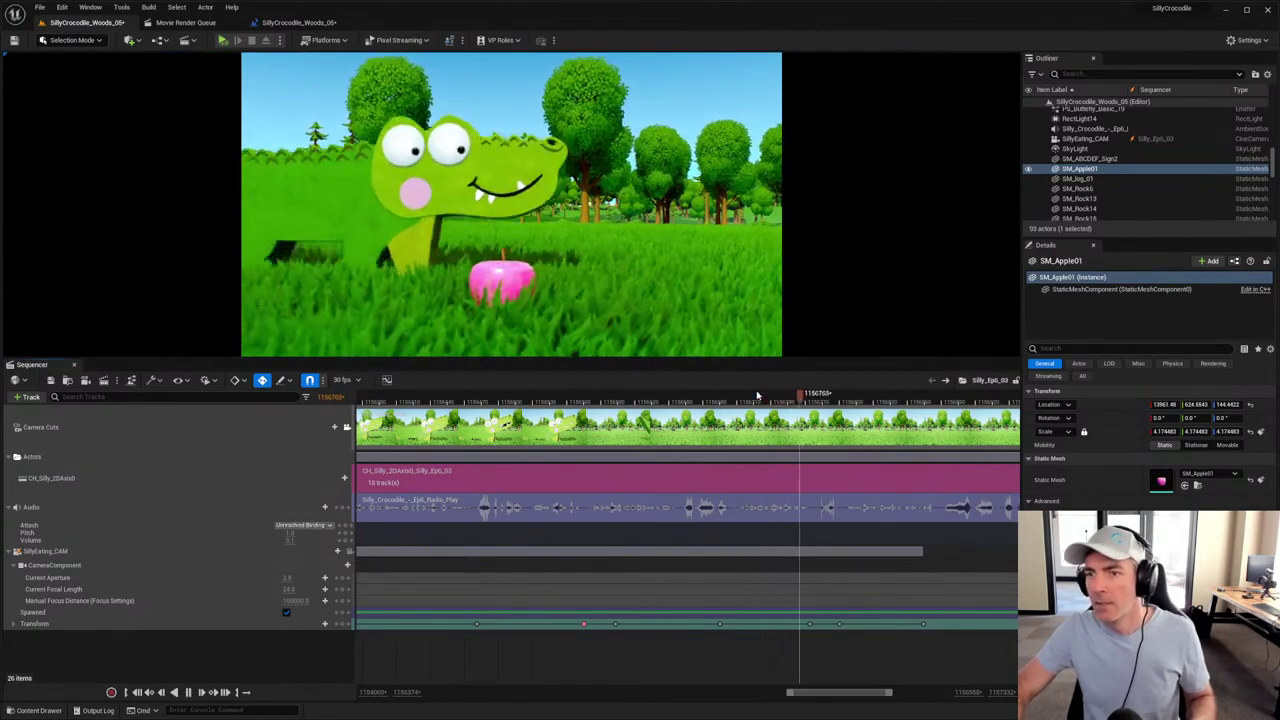
key("space")
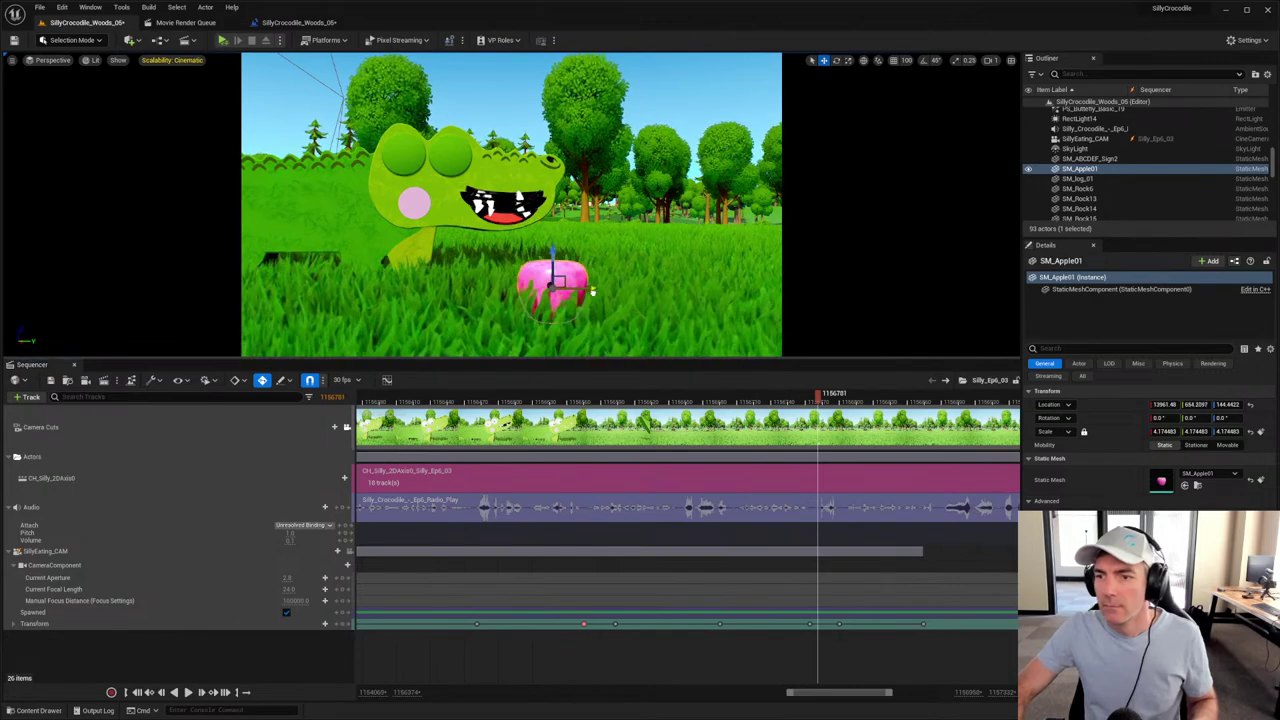
left_click(781, 398)
key("space")
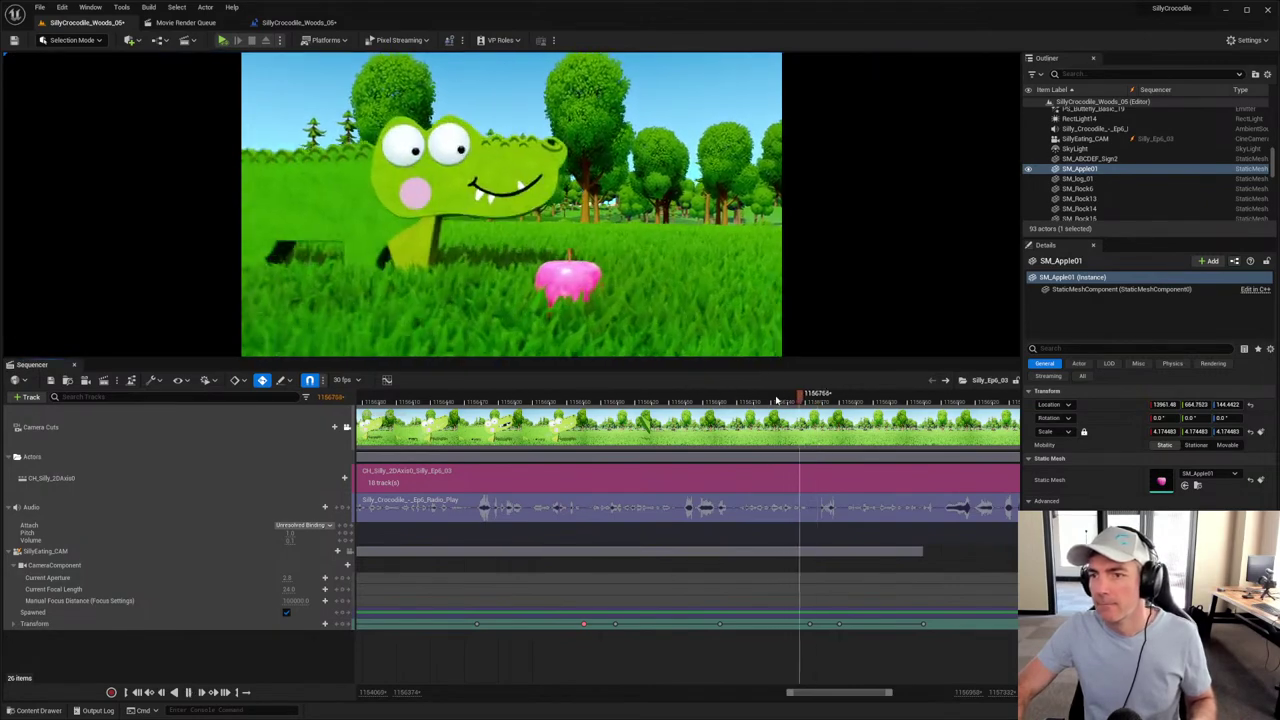
key("space")
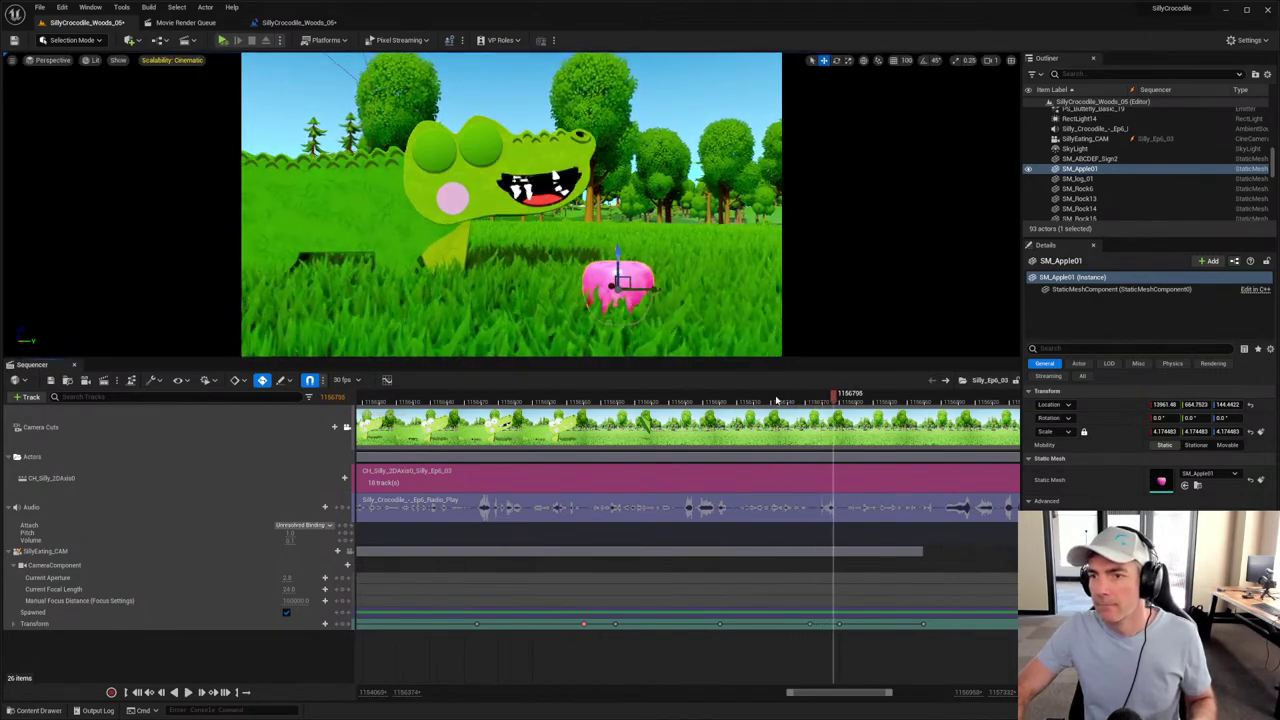
key("space")
key("space")
Step: Move the apple right on the grass and replay the shot to check its placement
mouse_move(648, 291)
left_mouse_down()
mouse_move(681, 286)
mouse_move(624, 278)
mouse_move(640, 280)
left_mouse_up()
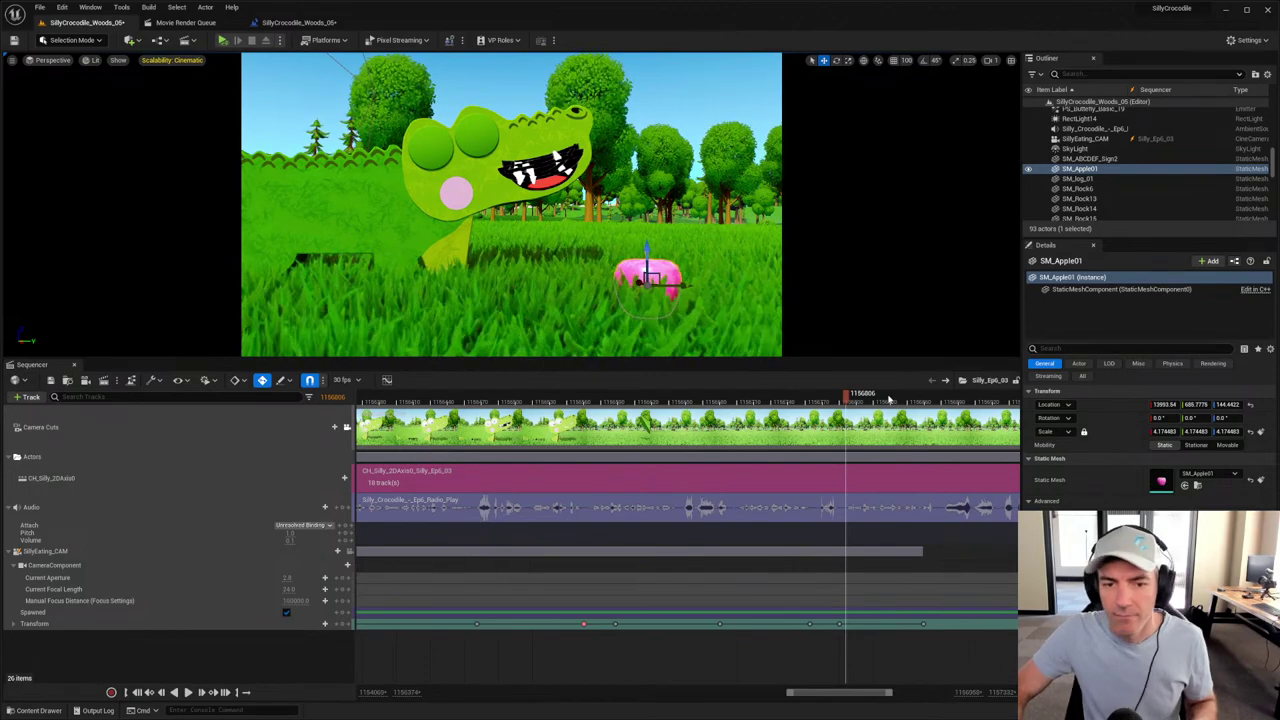
left_click(818, 397)
key("space")
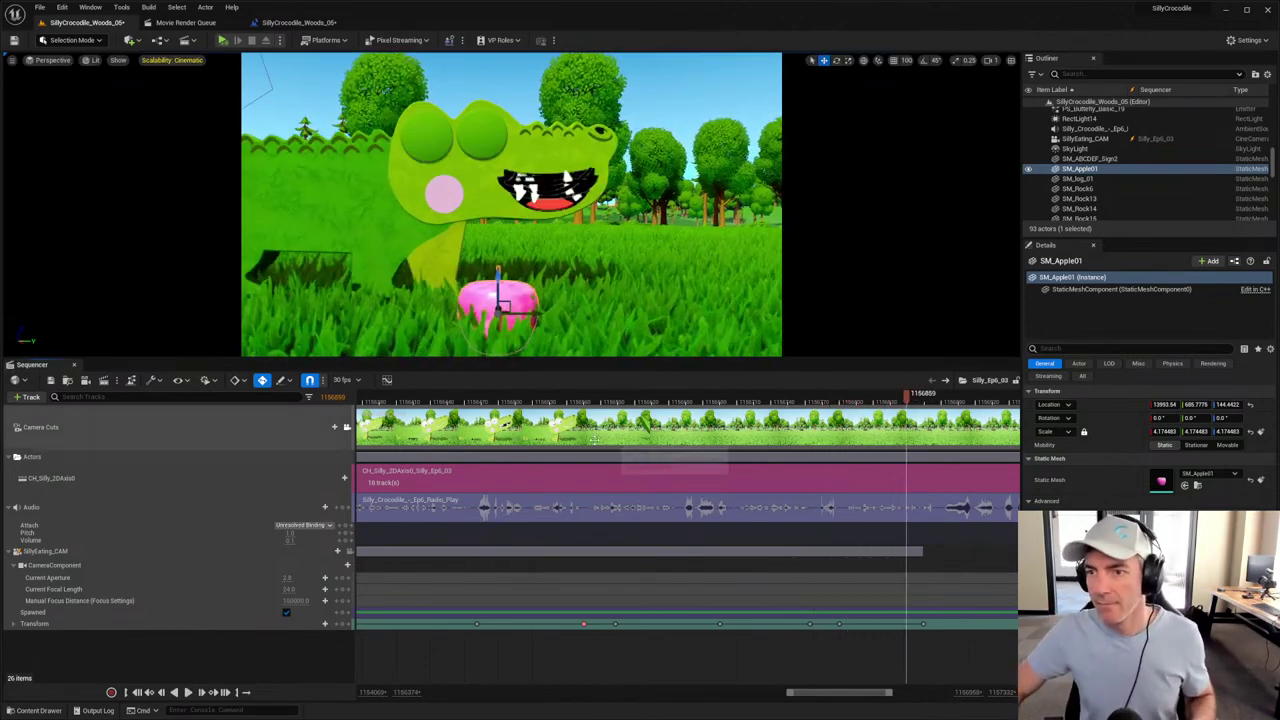
key("space")
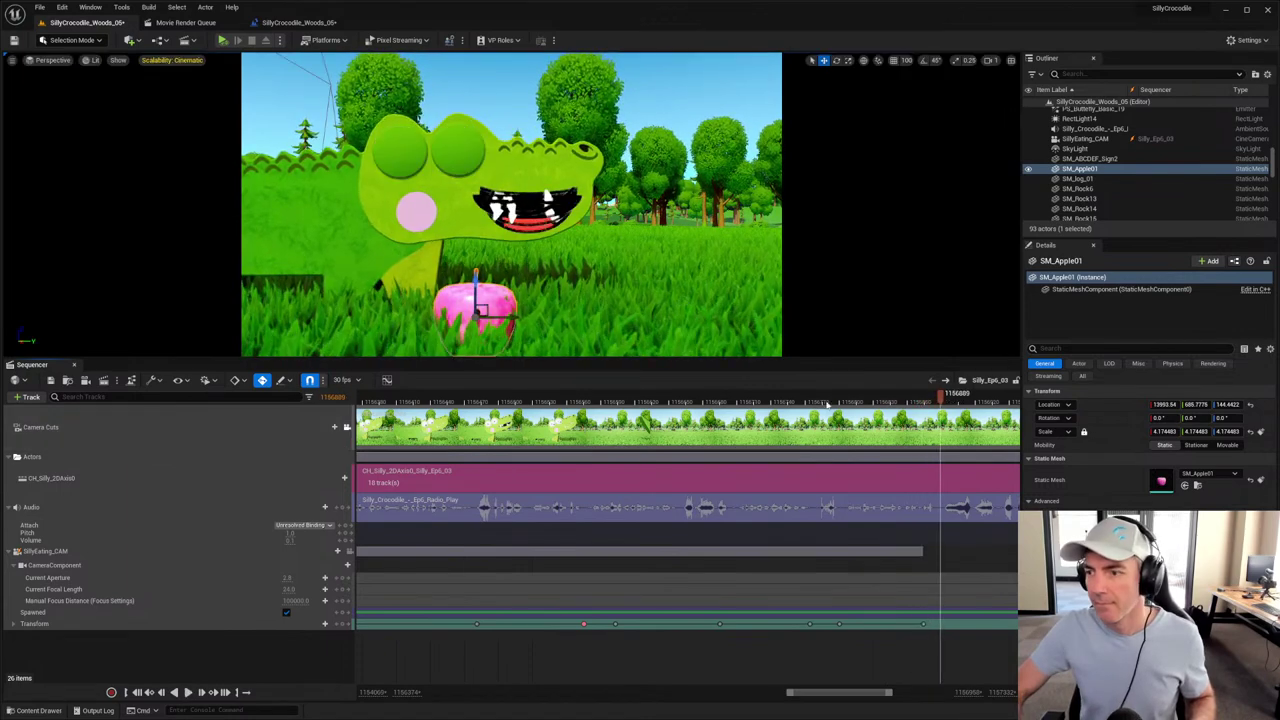
left_click(877, 397)
key("space")
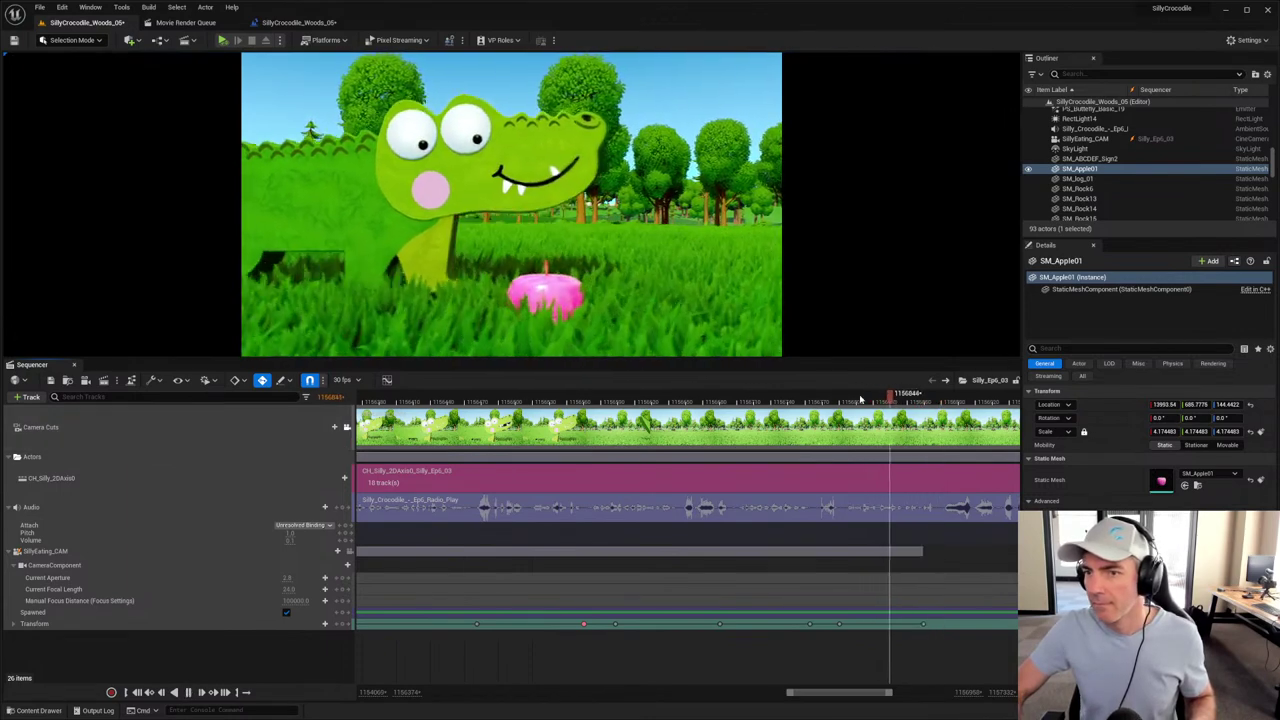
key("space")
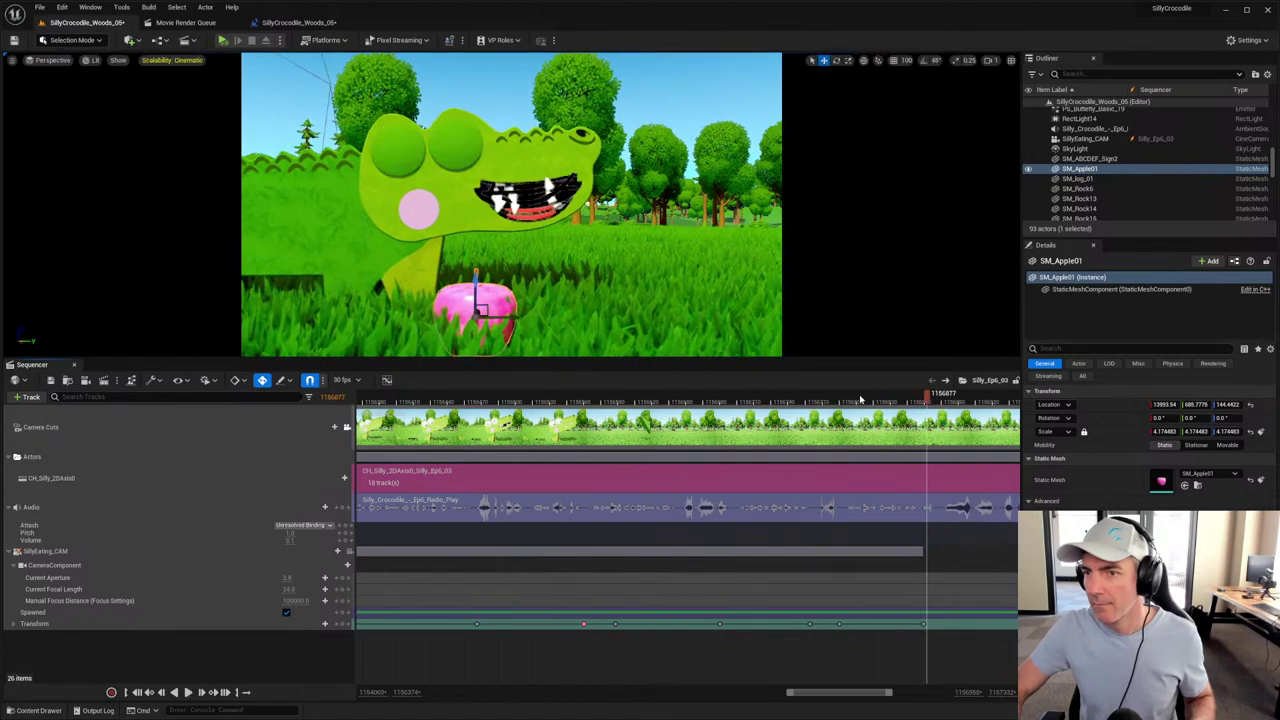
left_click(848, 397)
key("space")
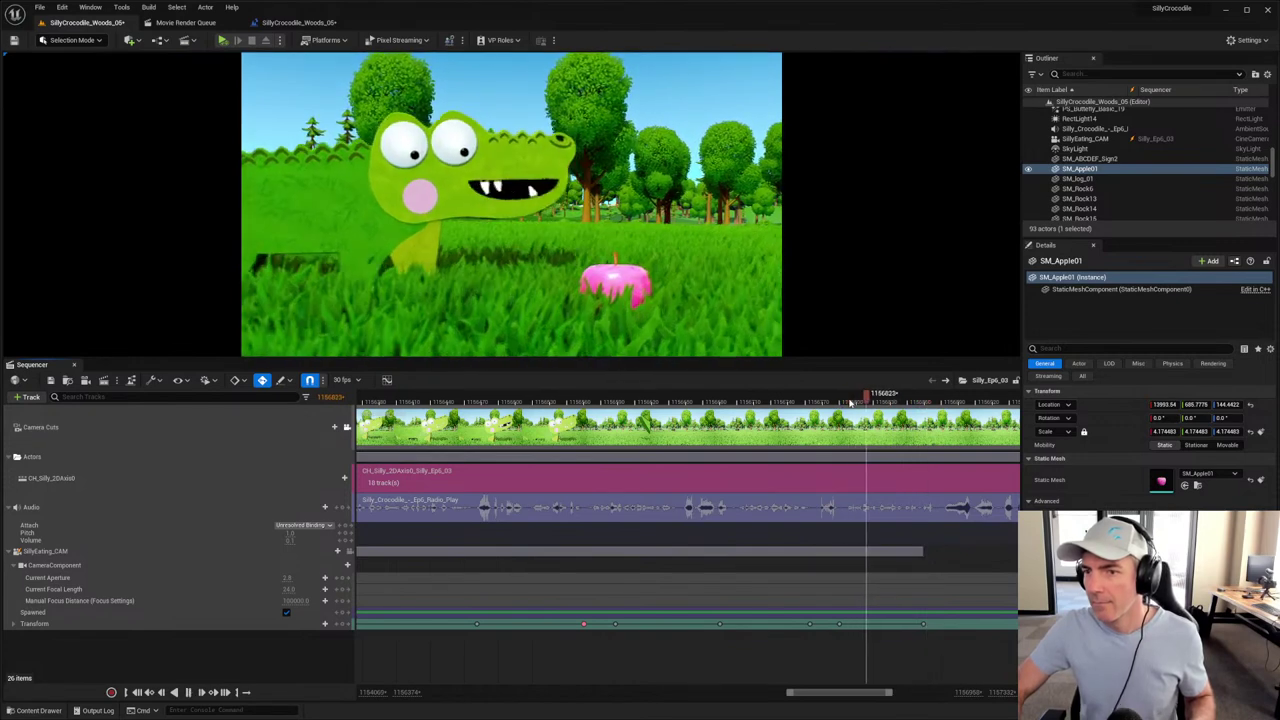
key("space")
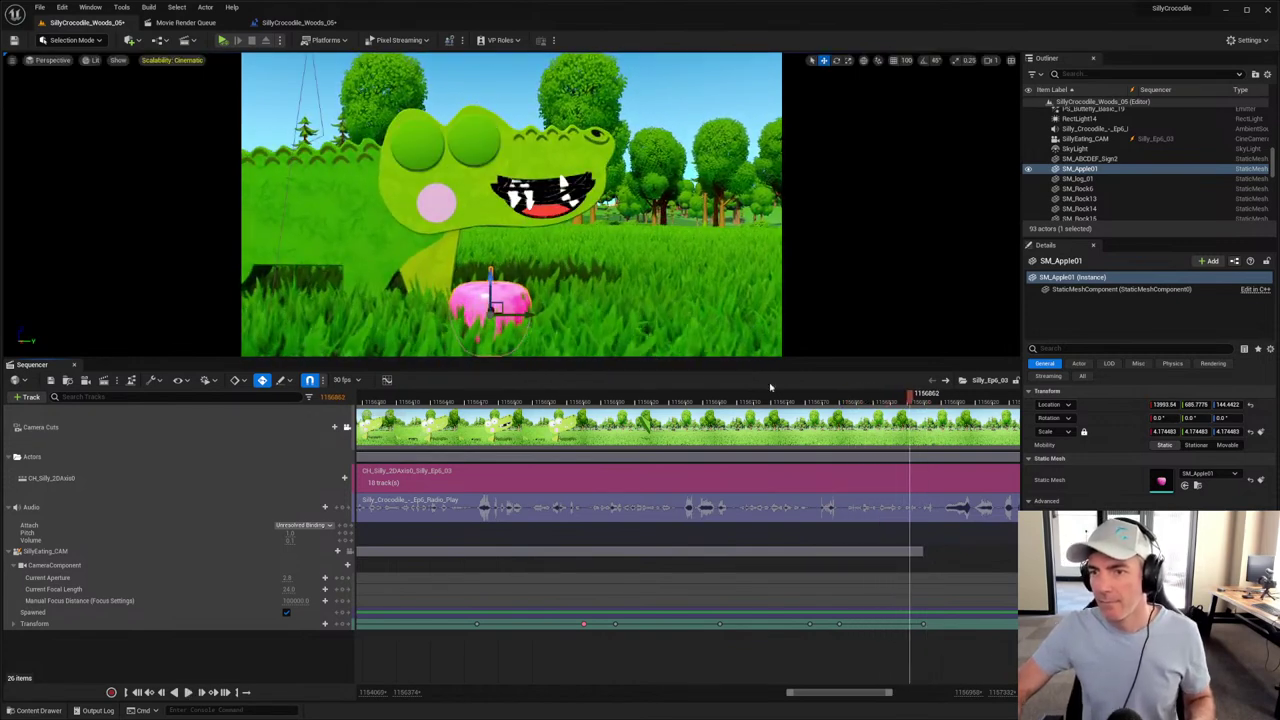
key("space")
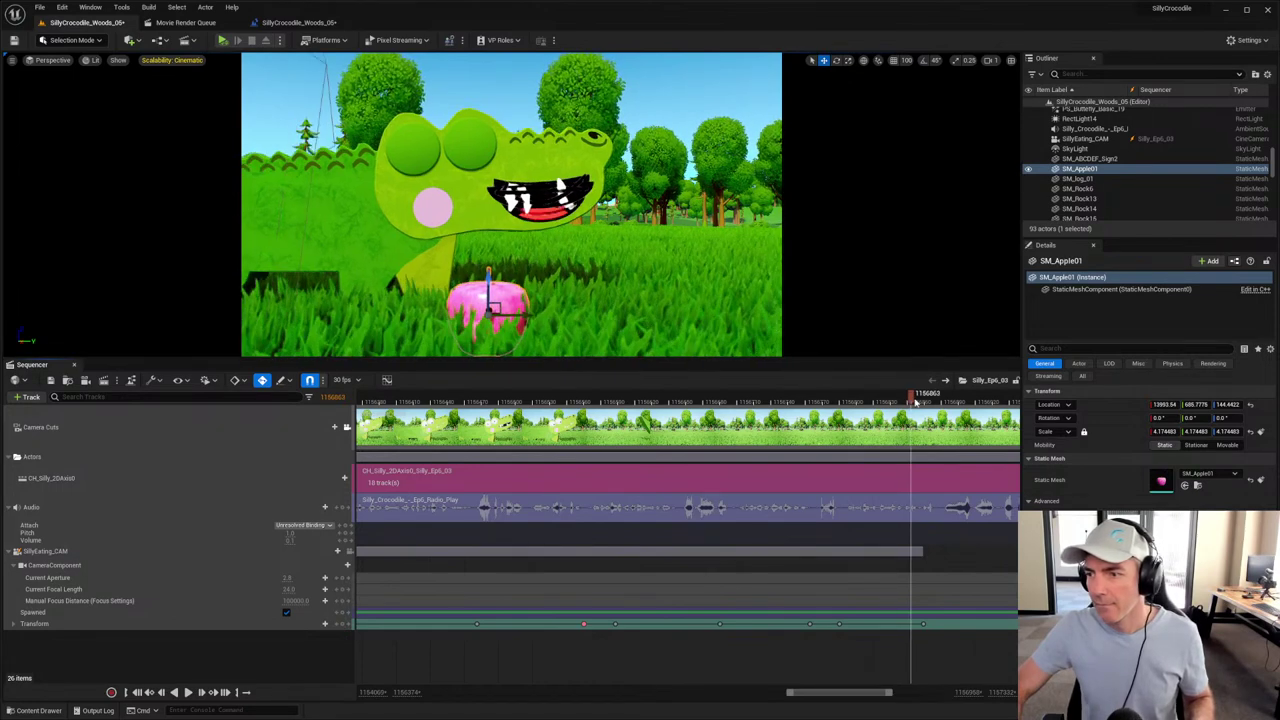
key("space")
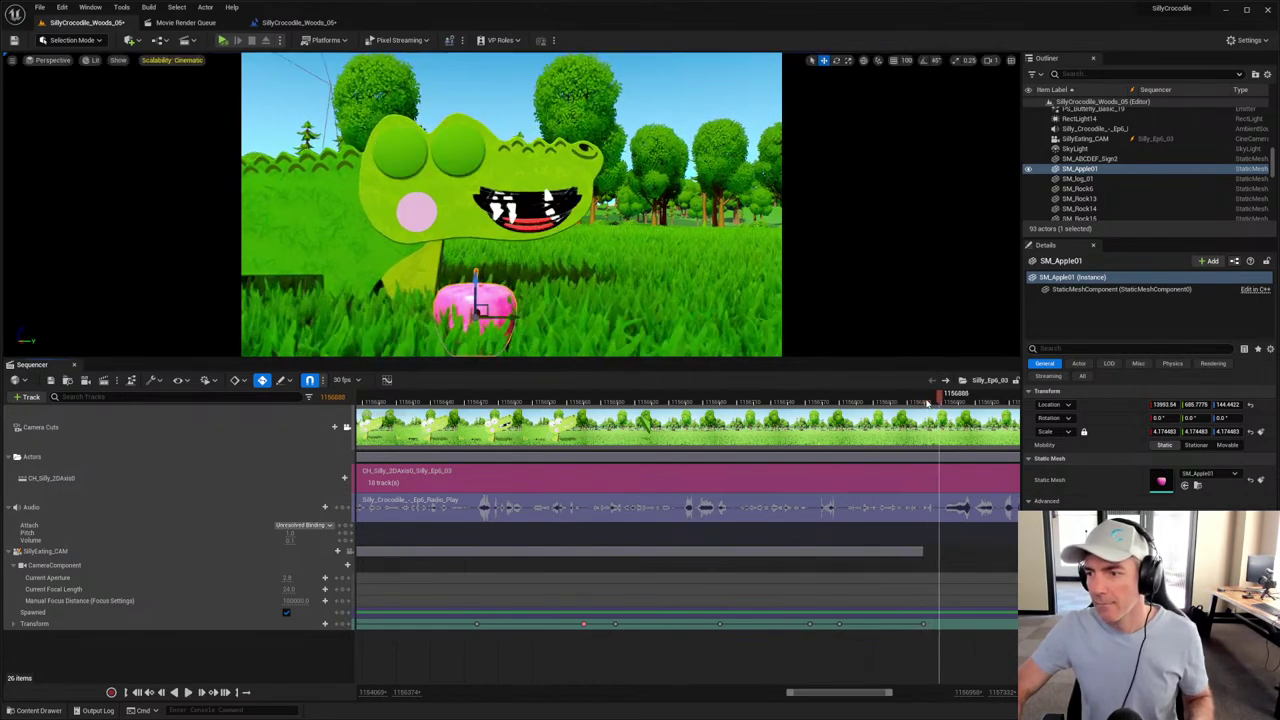
left_click(925, 400)
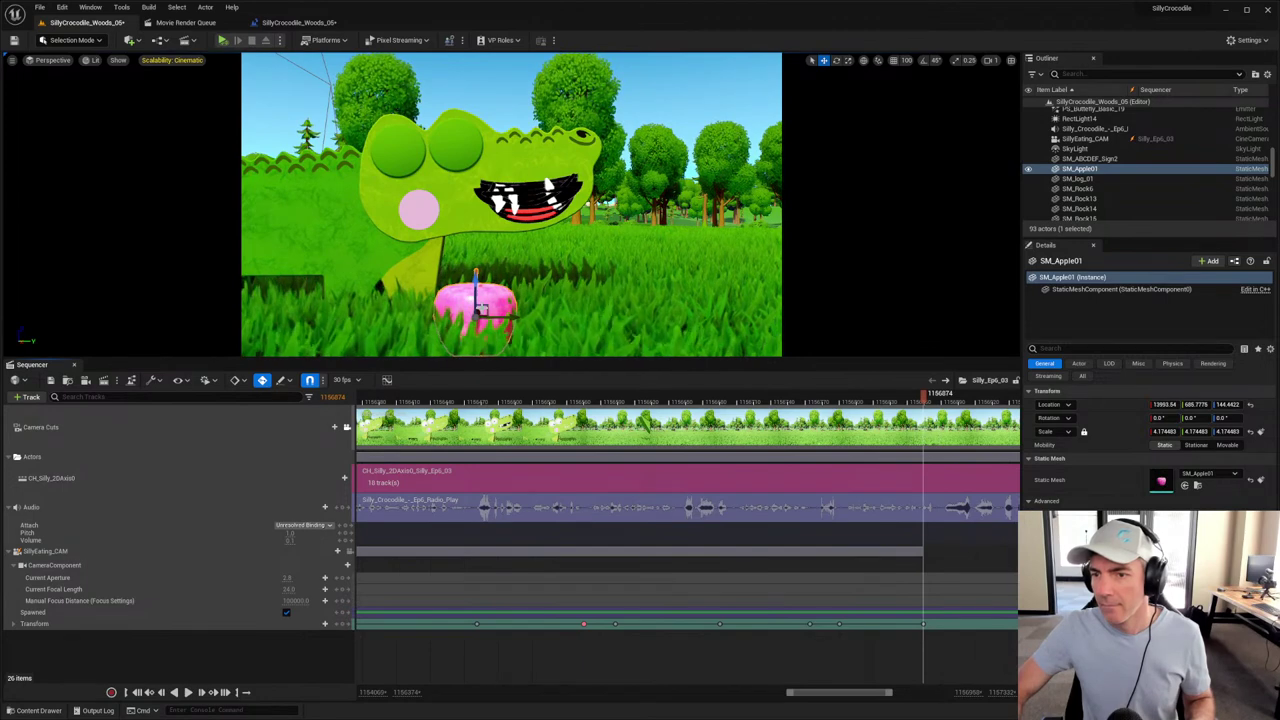
Step: Add SM_Apple01 to the Silly_Ep6_03 sequence as its own actor track
left_click(27, 397)
mouse_move(60, 412)
left_click(200, 416)
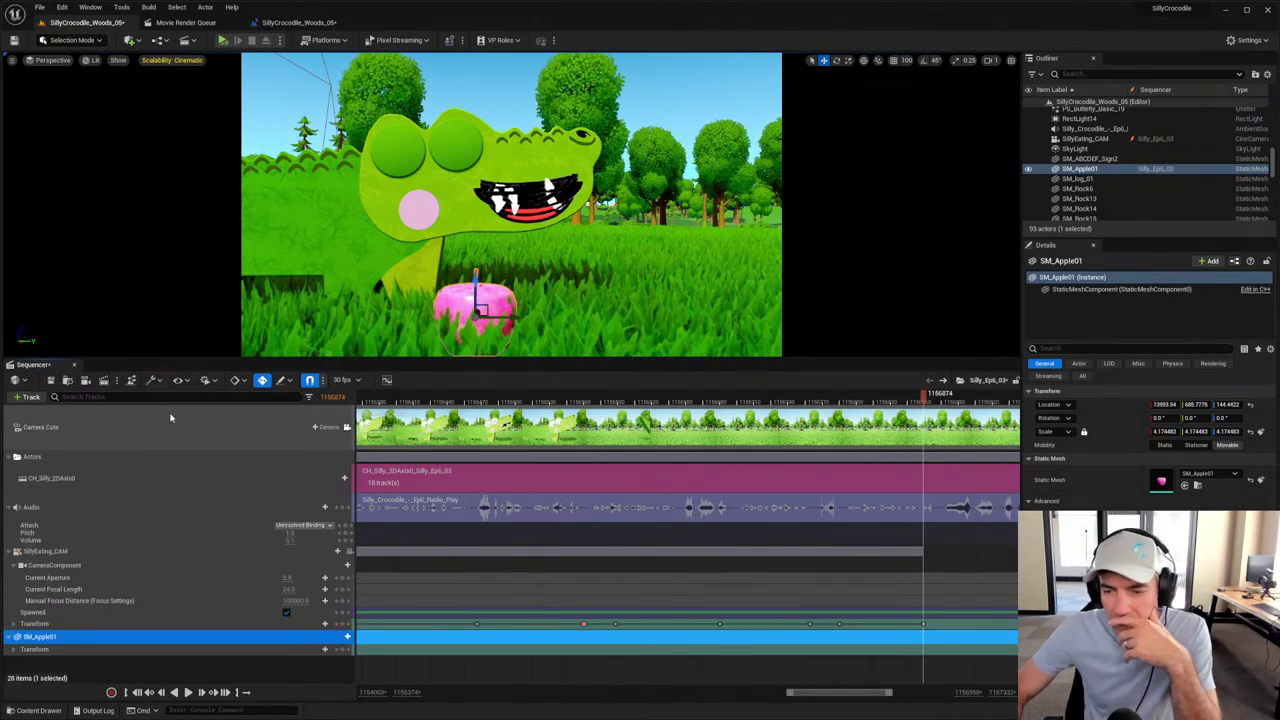
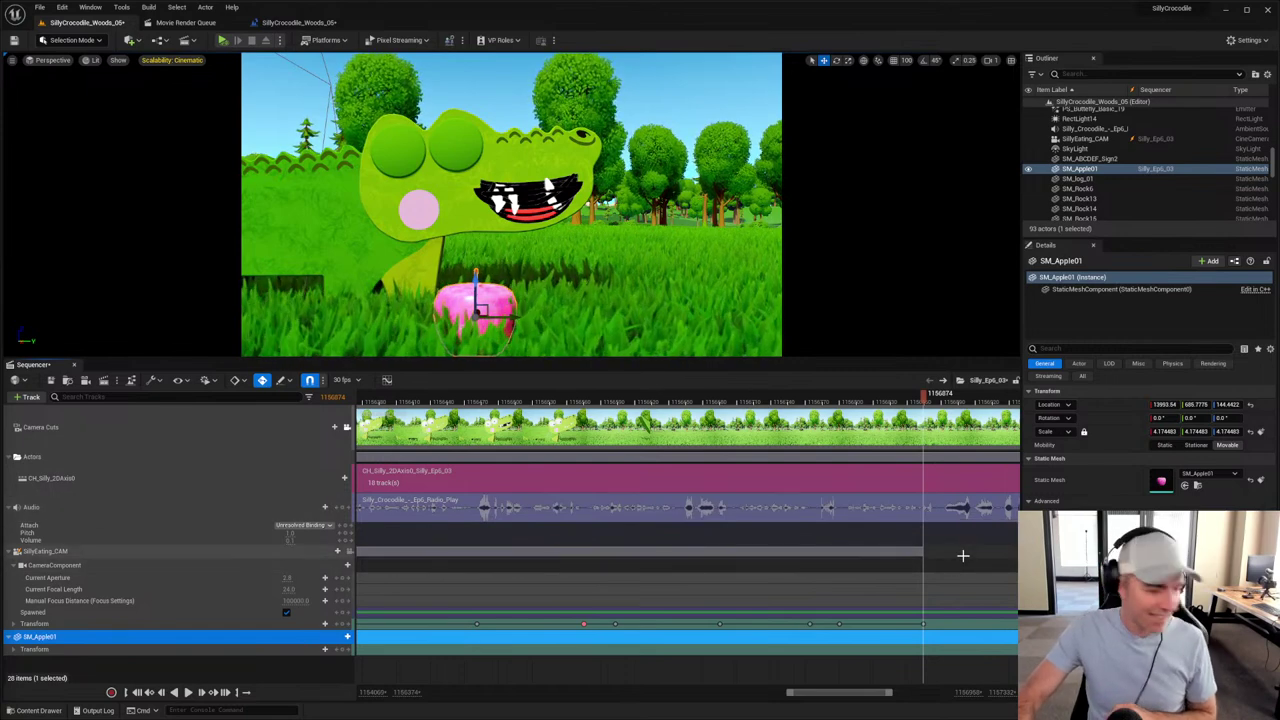
Step: Fit the crocodile shot in the Sequencer timeline and play briefly from frame 1156001
right_click_drag(980, 556, 686, 552)
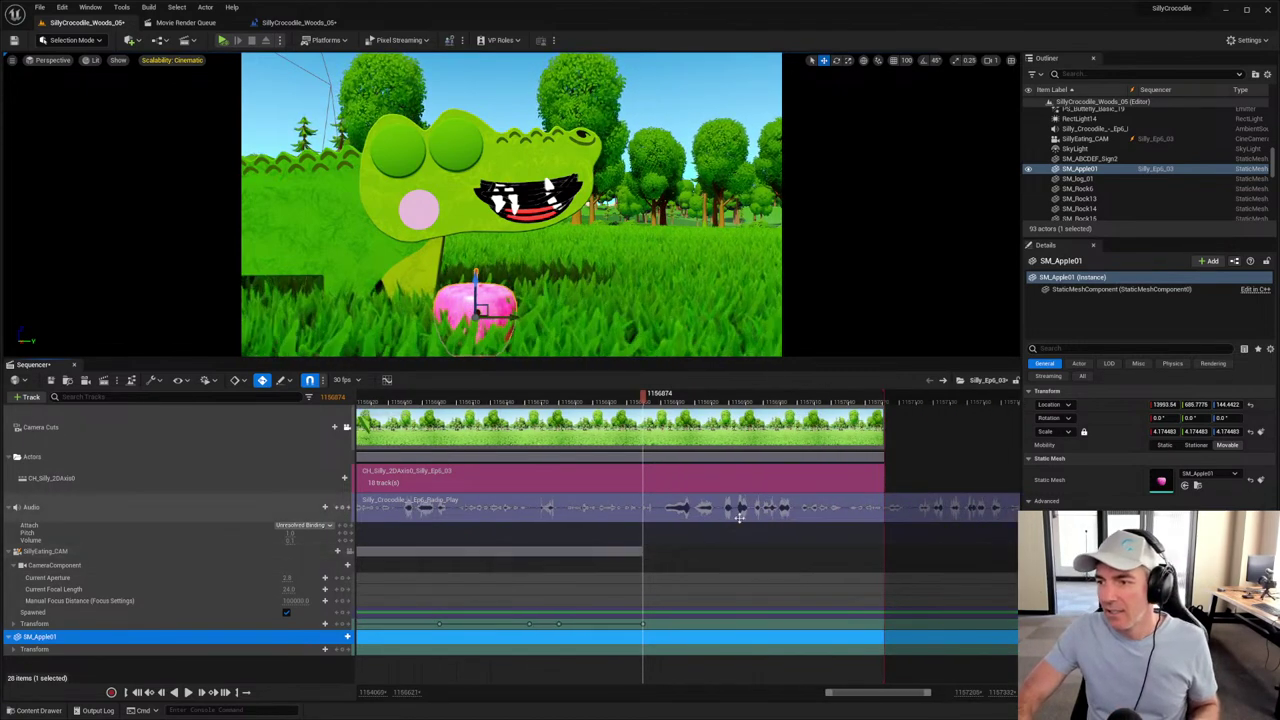
scroll(742, 520, "down", 10, "ctrl")
scroll(742, 520, "down", 3, "ctrl")
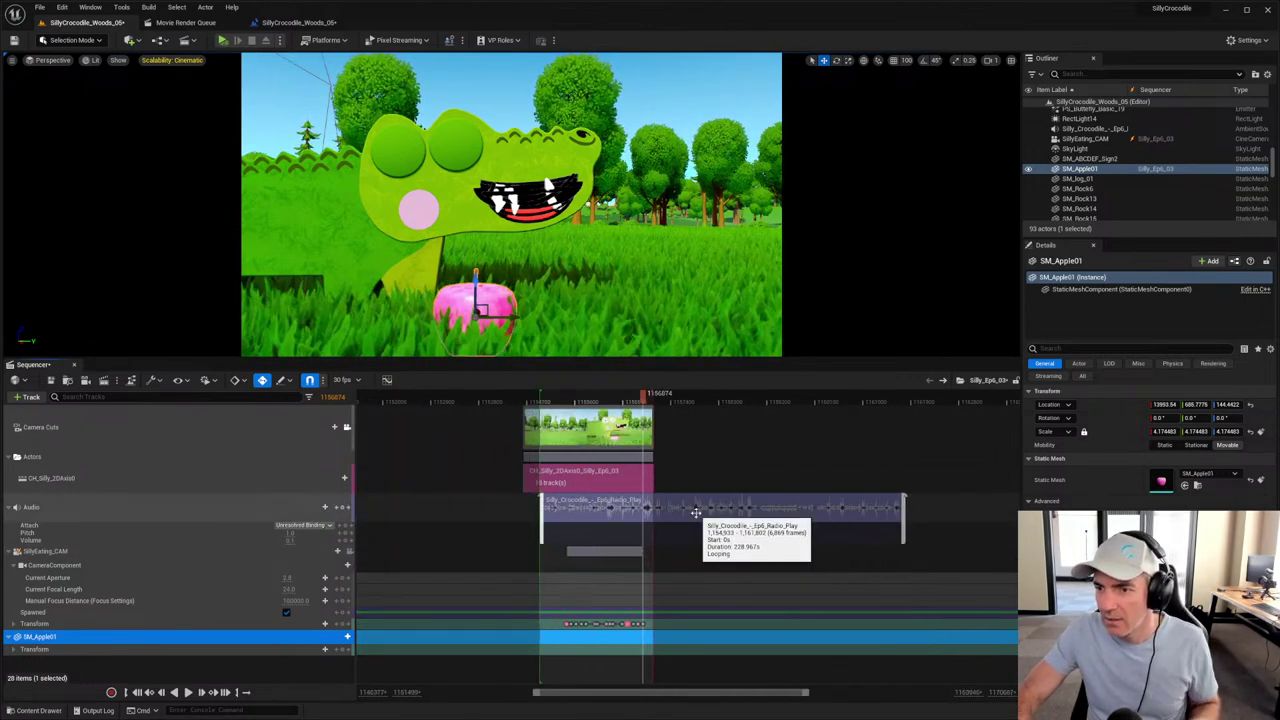
left_click(646, 400)
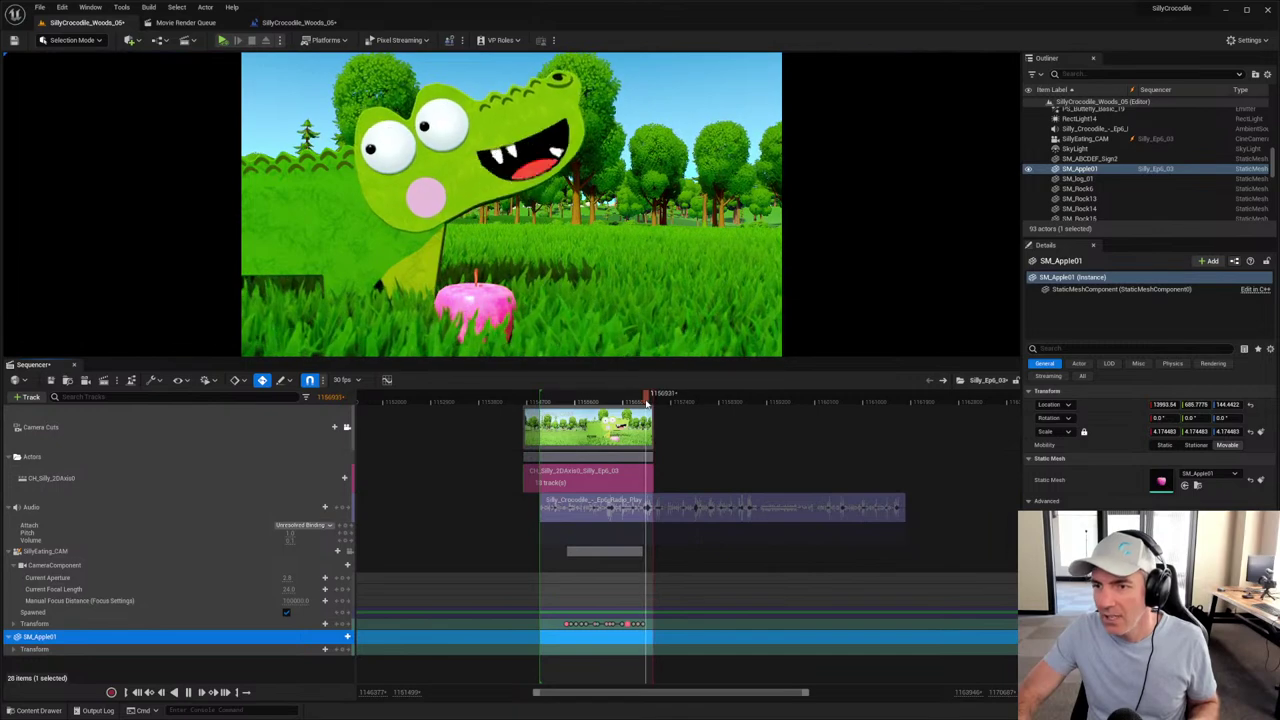
key("space")
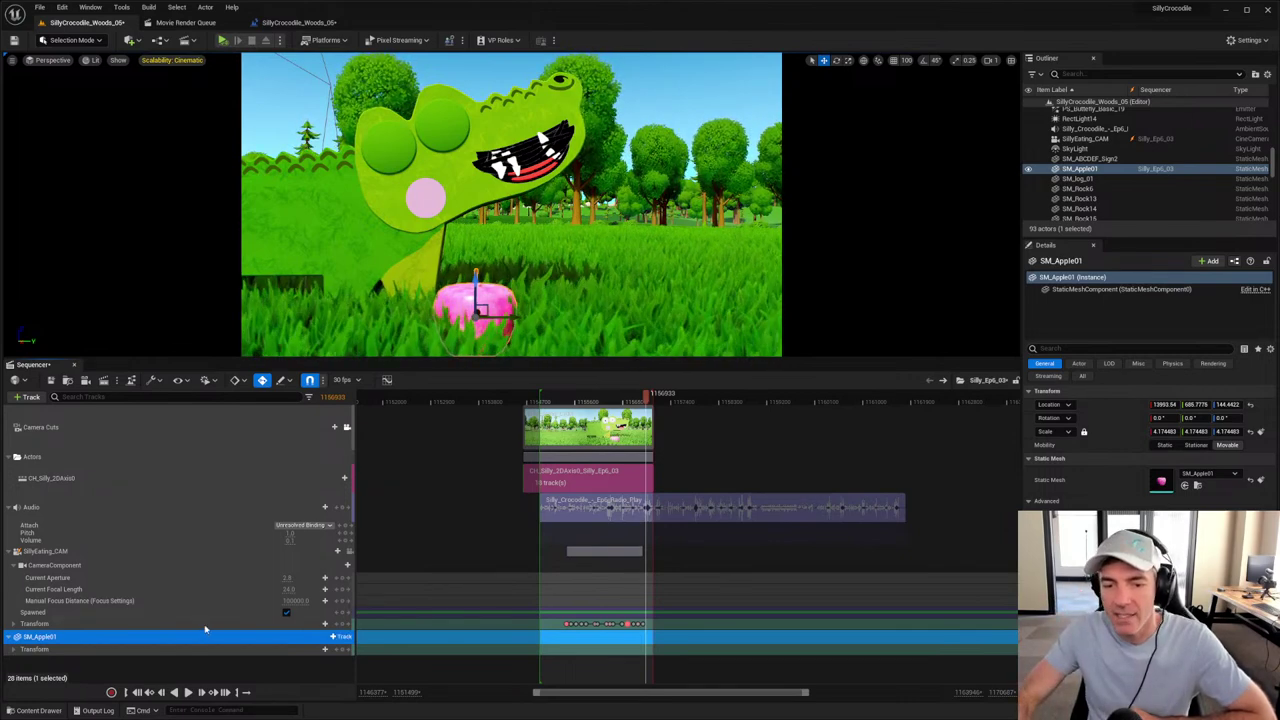
Step: Browse the Content Drawer to Content > Cinematics > Takes > 2023-04-12, then close it
left_click(38, 710)
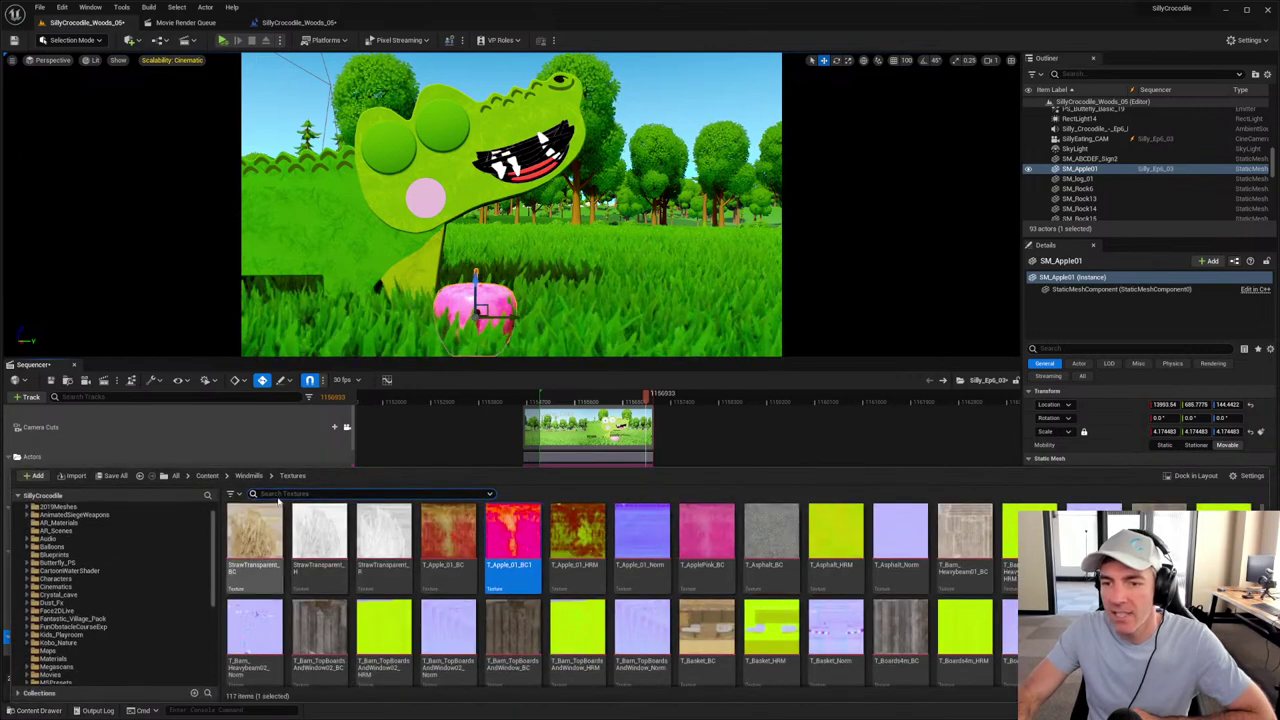
left_click(207, 475)
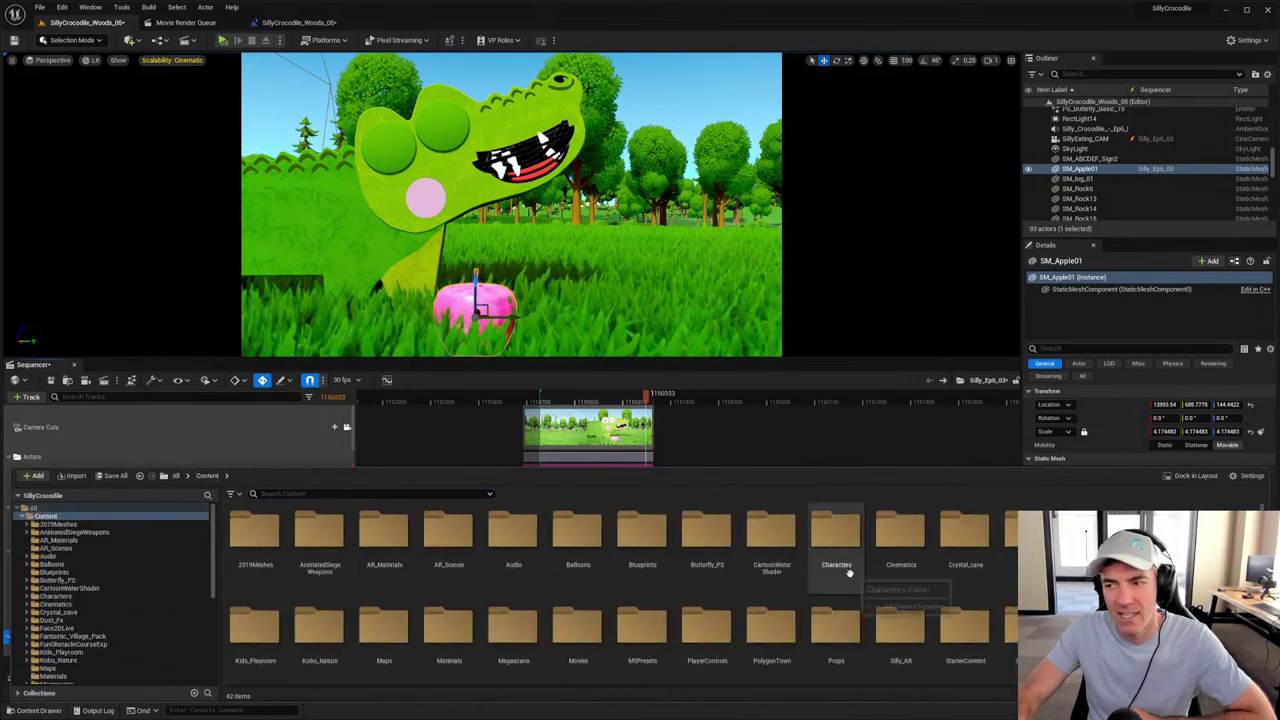
double_click(900, 543)
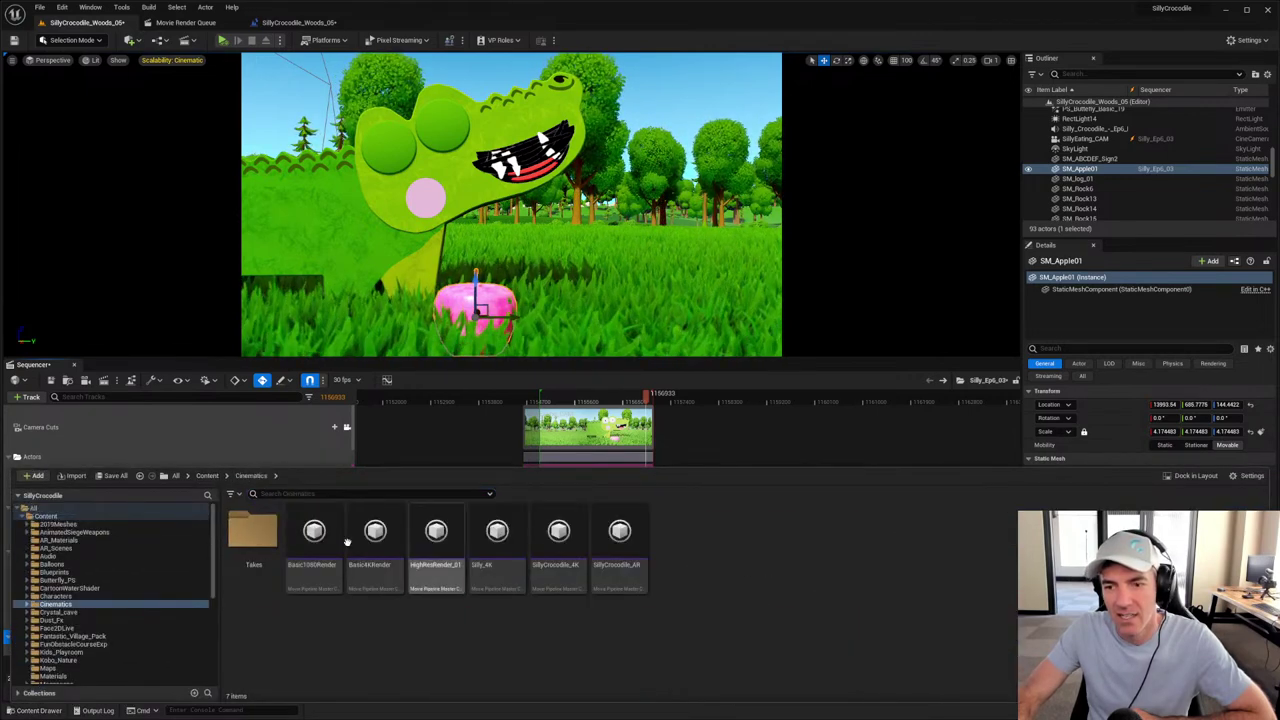
double_click(252, 535)
double_click(1108, 535)
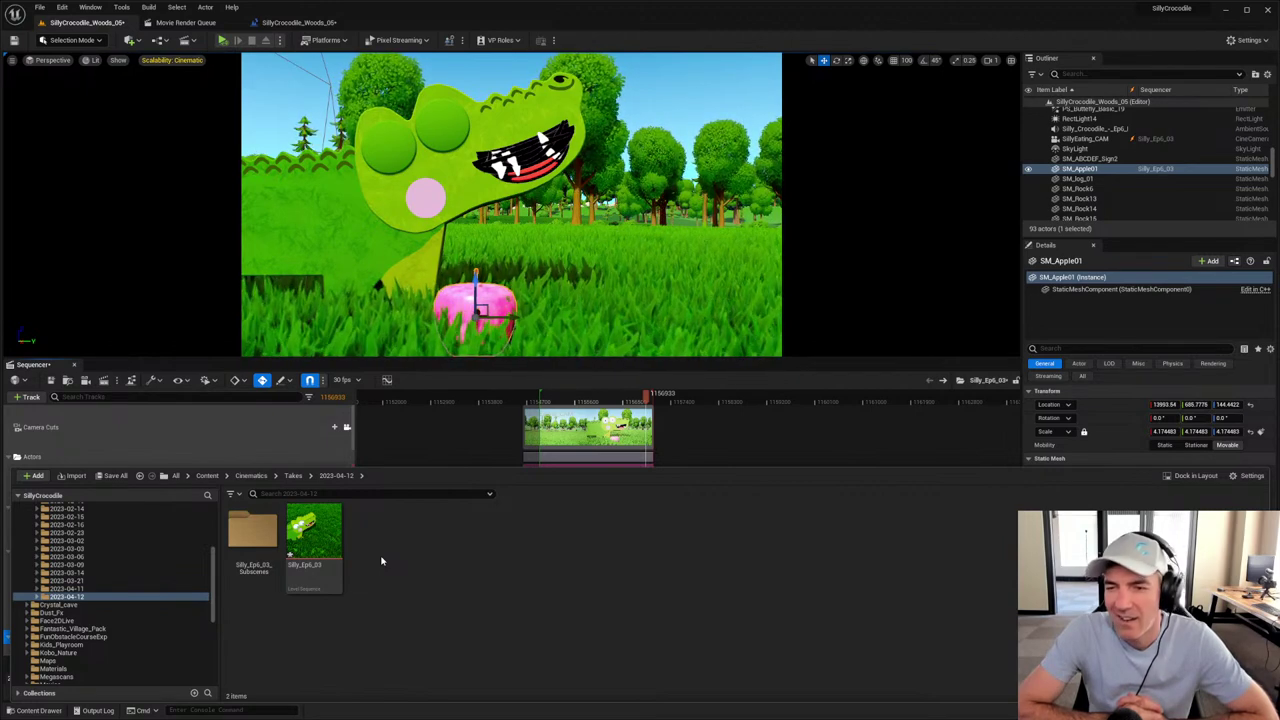
left_click(626, 433)
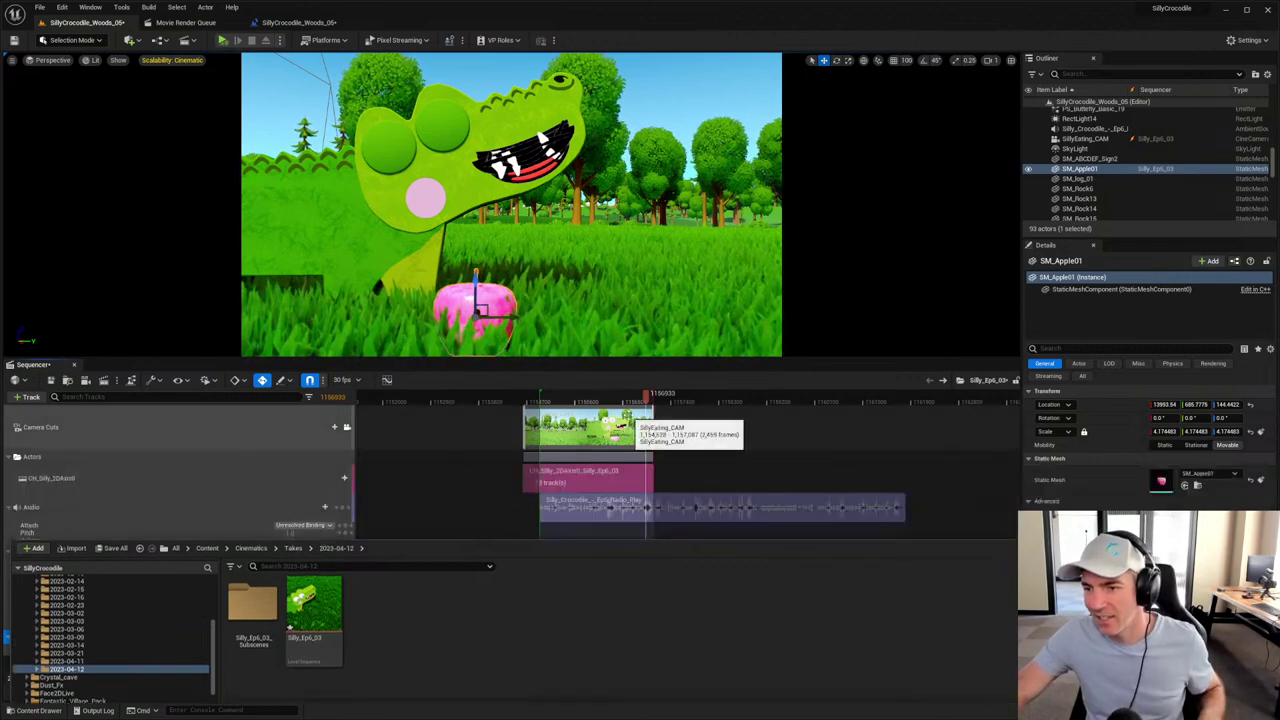
Step: Open the CH_Silly_2DAxis0 subsequence, then return the Content Drawer to the 2023-04-12 folder
double_click(632, 474)
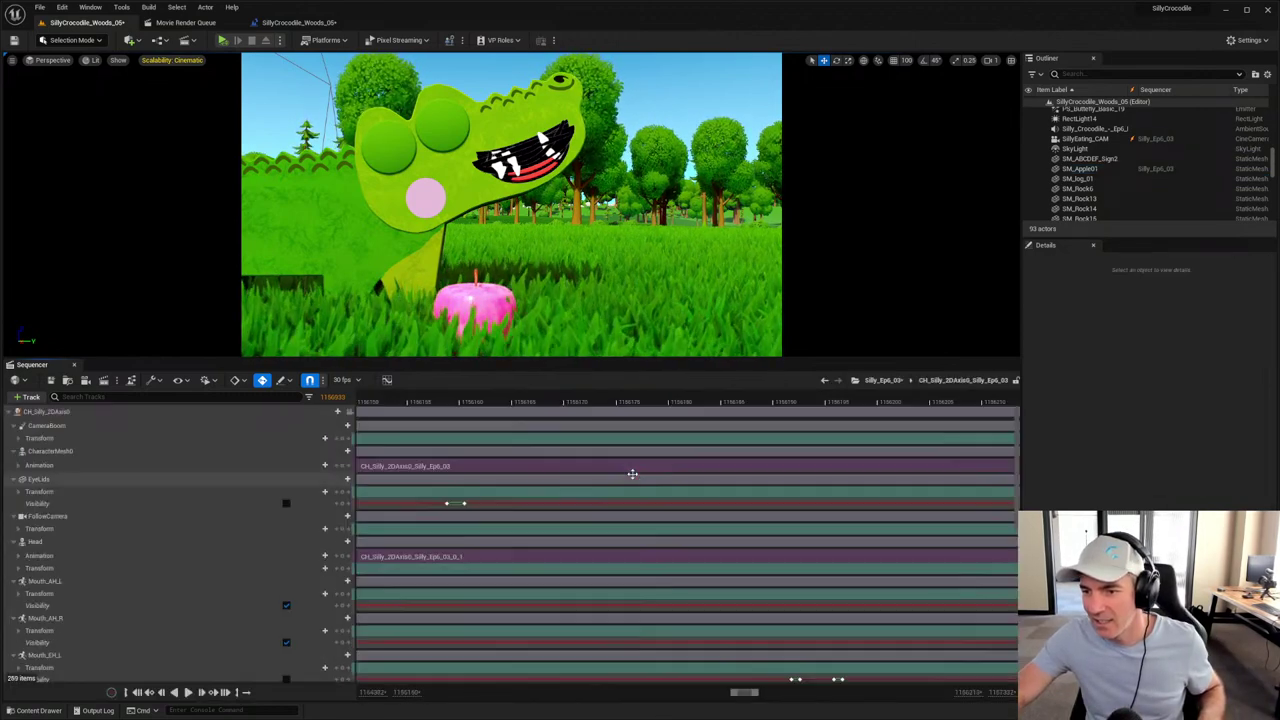
scroll(677, 541, "down", 3, "ctrl")
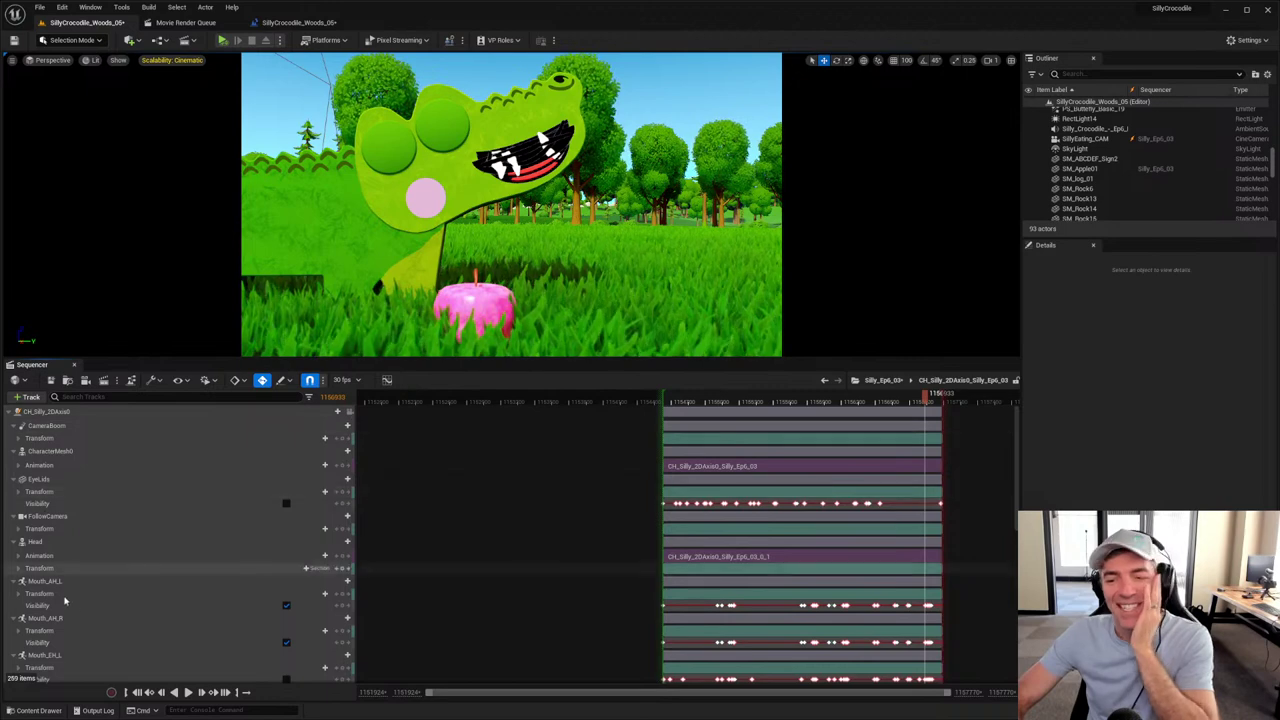
left_click(44, 710)
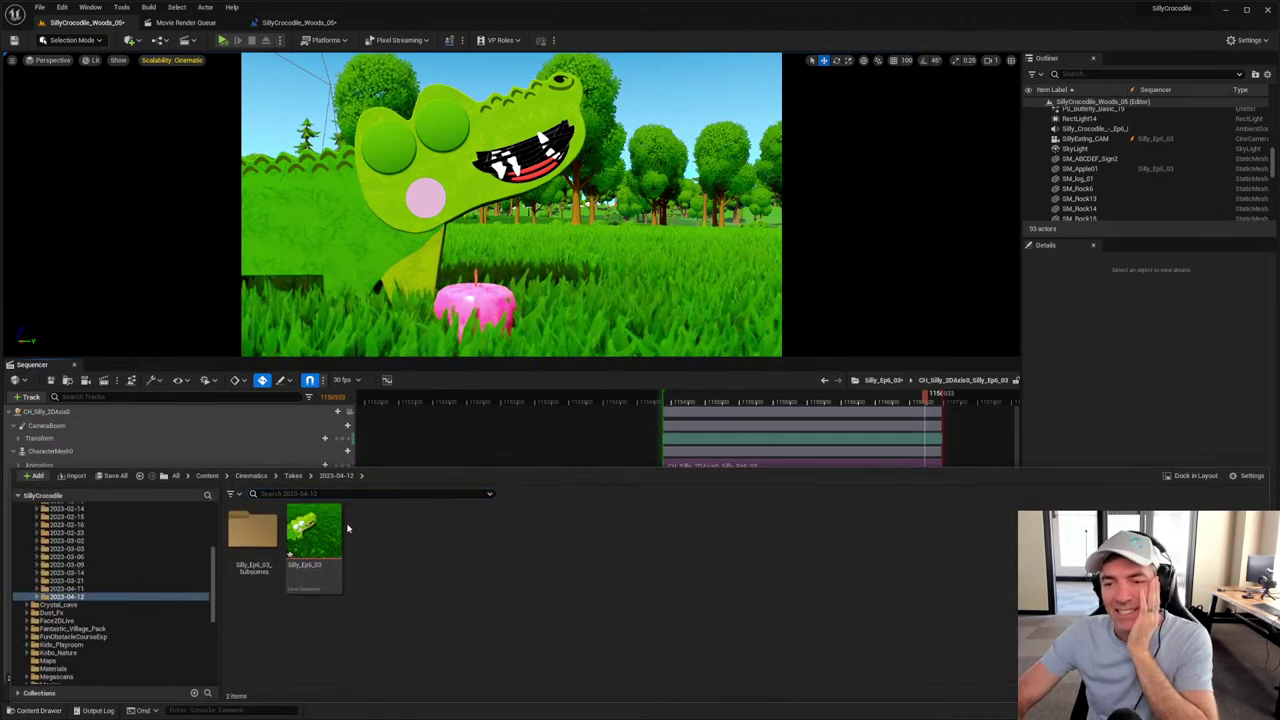
left_click(293, 477)
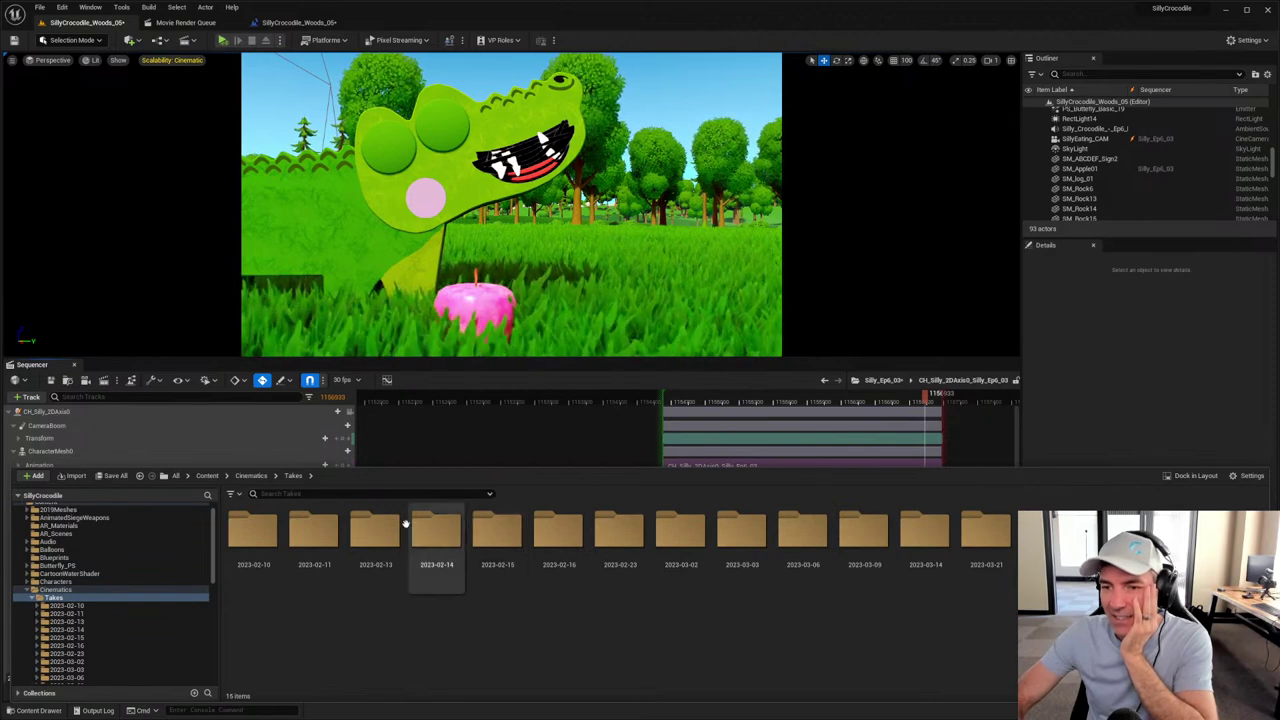
left_click(1108, 530)
double_click(1108, 530)
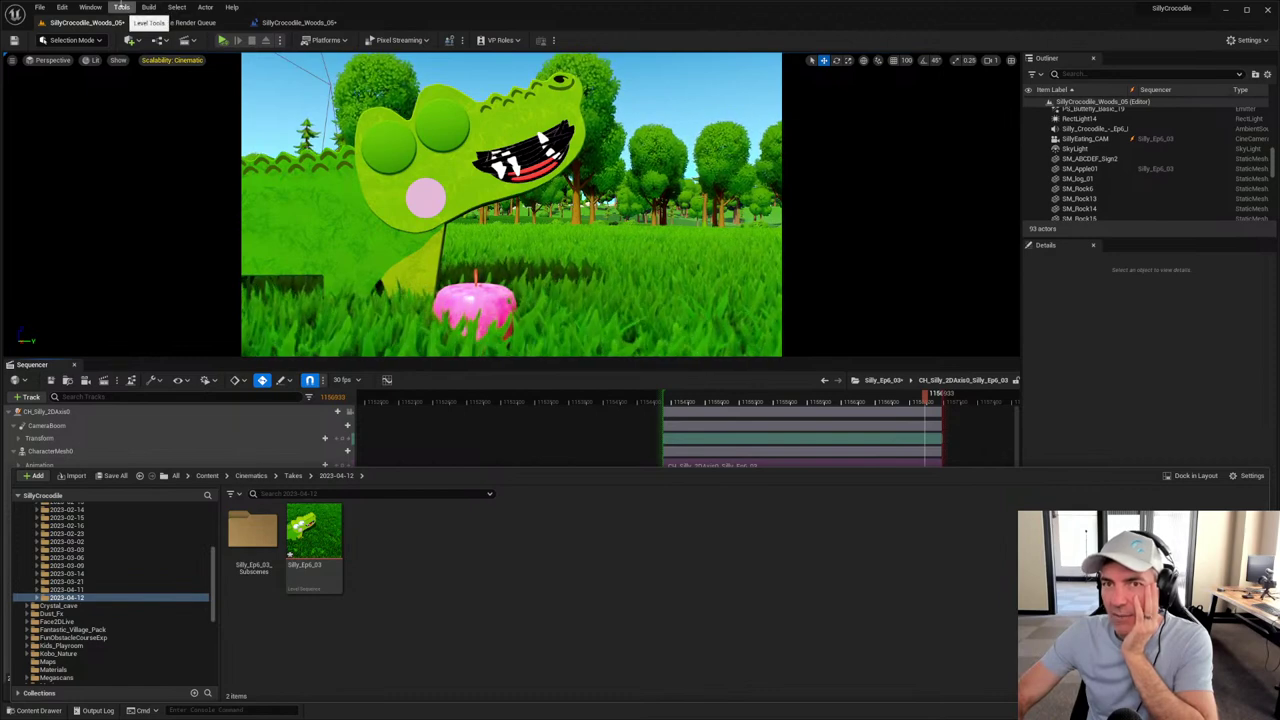
Step: Open the Take Recorder from Window > Cinematics
left_click(92, 7)
mouse_move(130, 34)
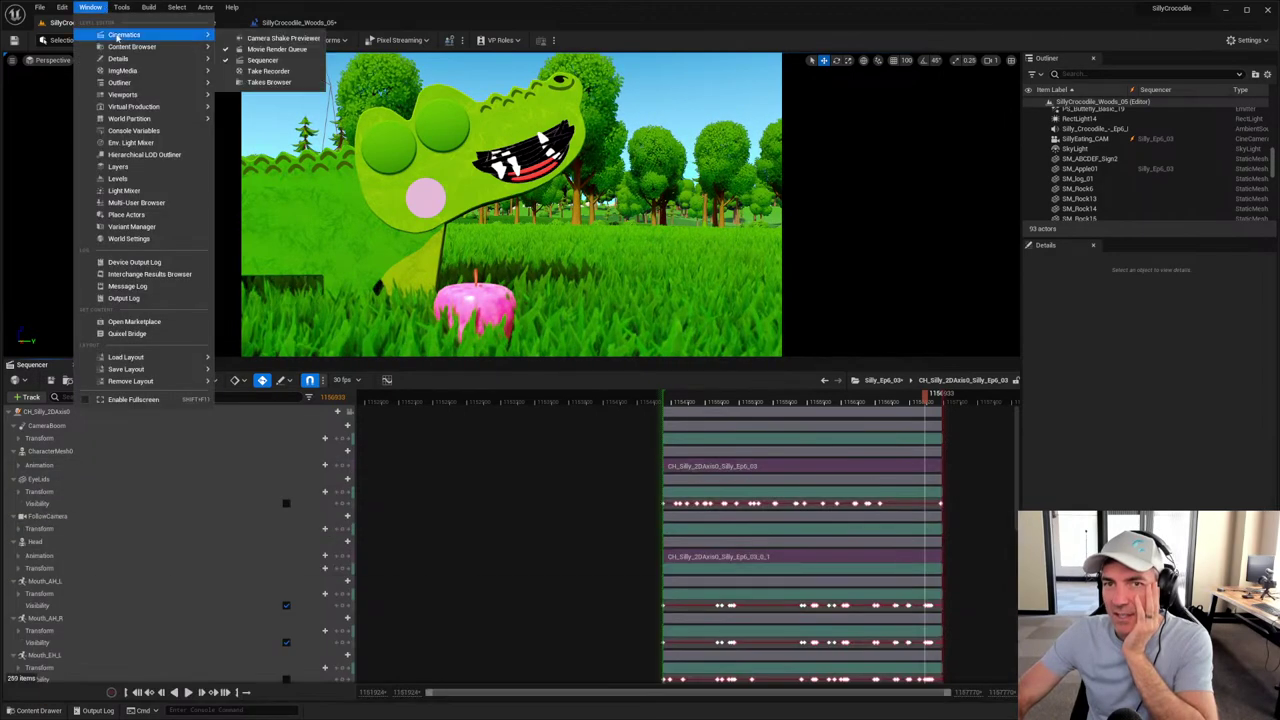
left_click(267, 72)
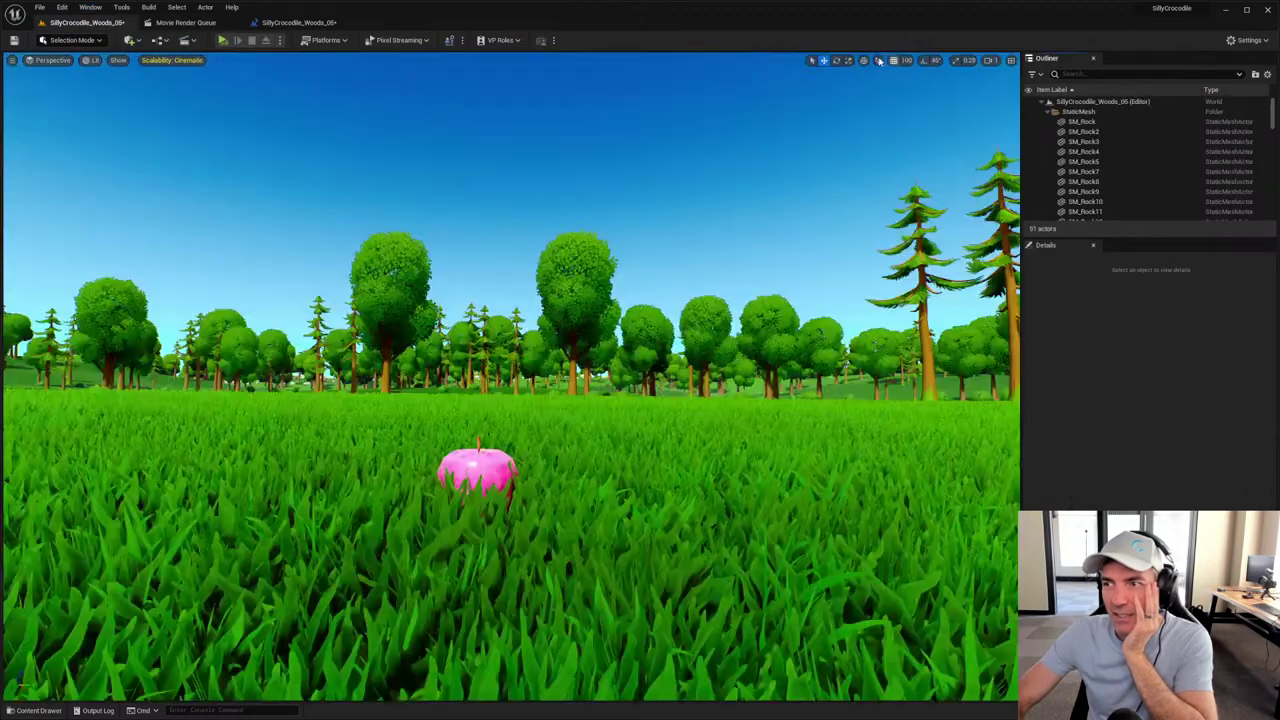
Step: Search the Content Drawer for 'epi', clear the search, and open the 2023-04-12 folder
left_click(44, 711)
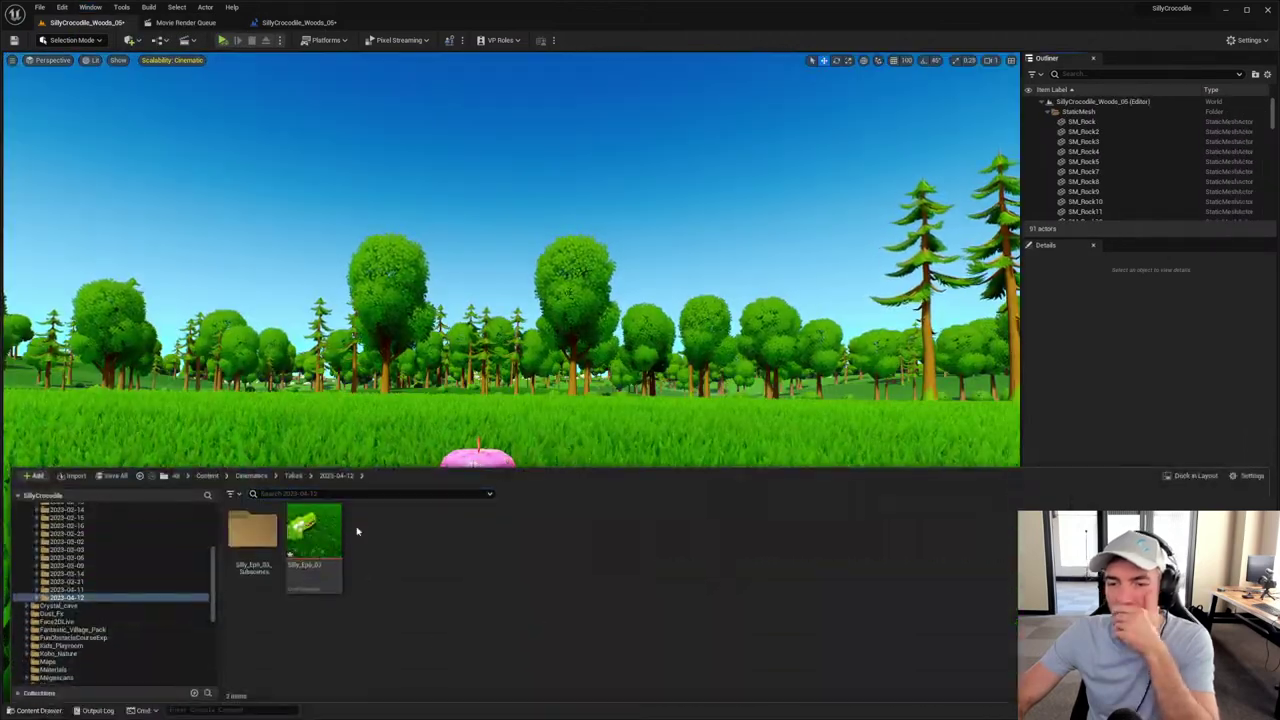
left_click(284, 494)
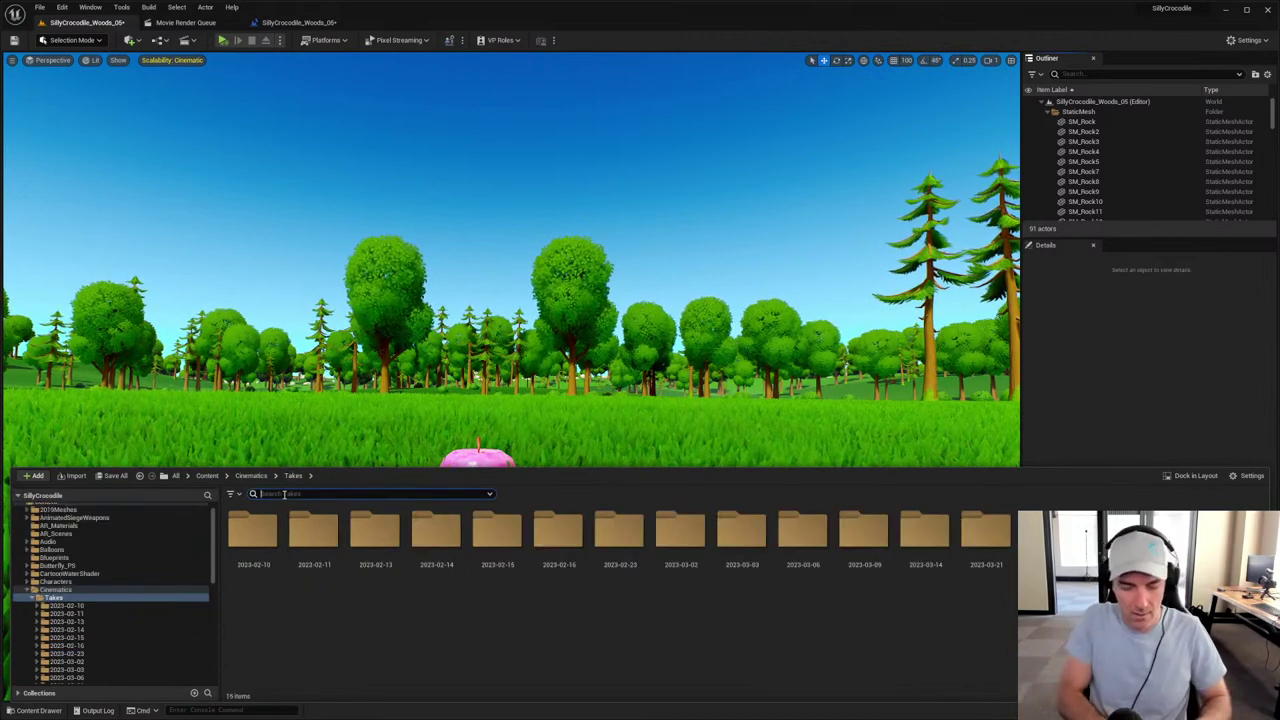
type("epi")
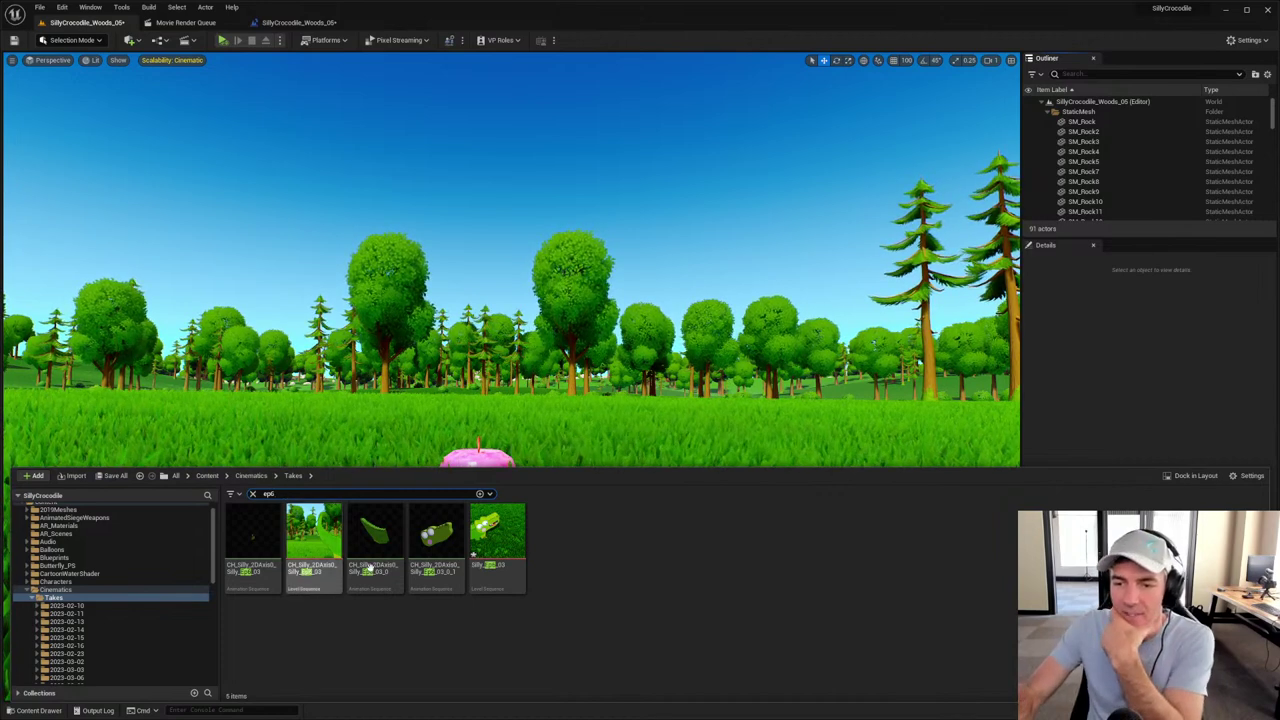
mouse_move(366, 566)
mouse_move(300, 545)
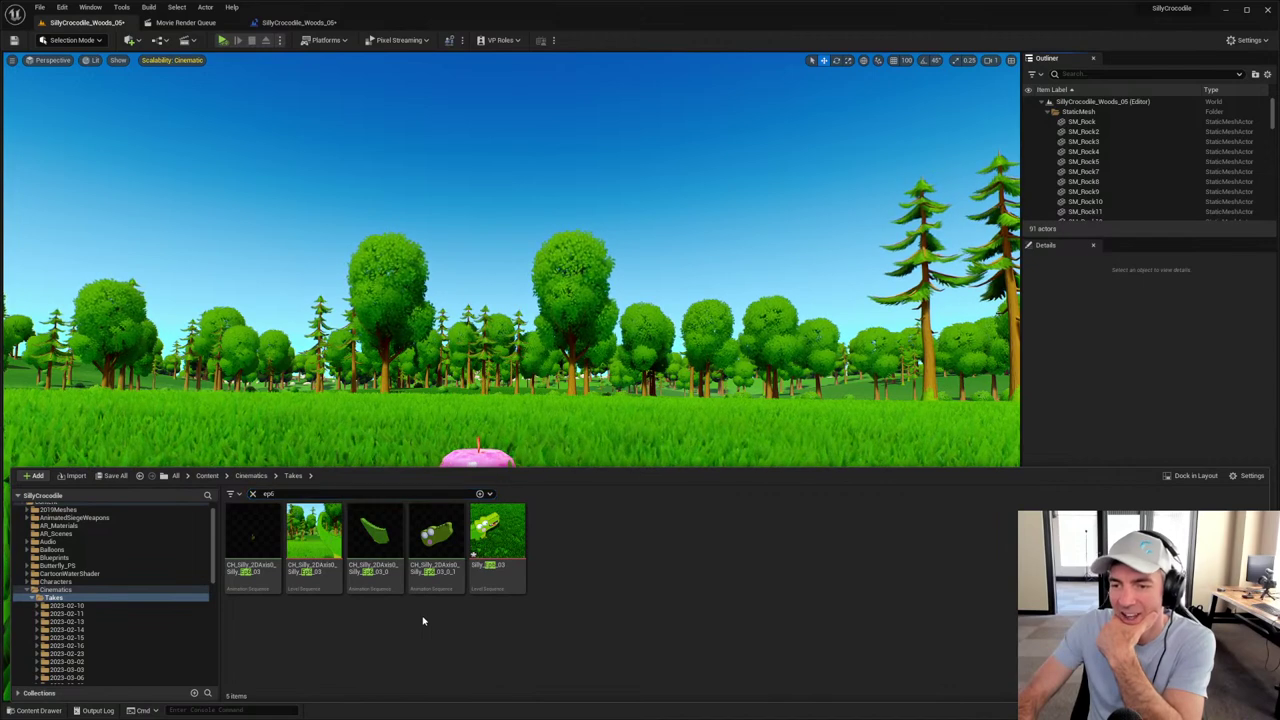
left_click(253, 494)
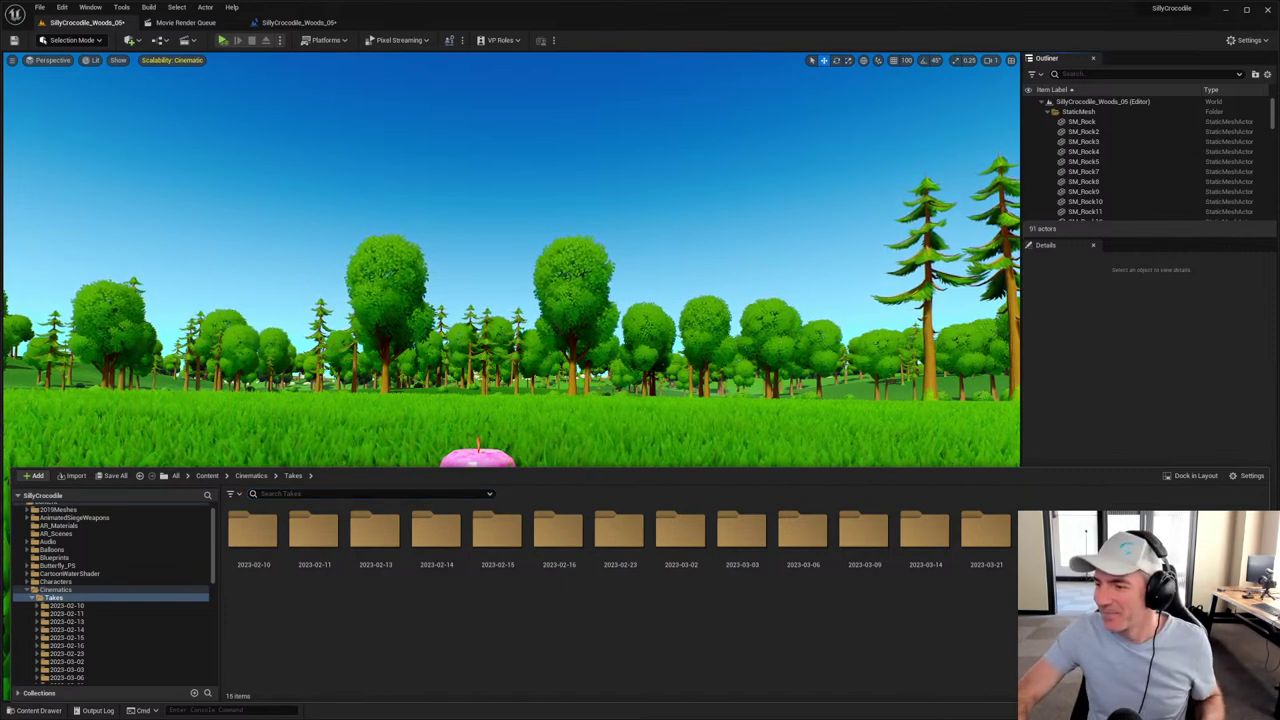
double_click(1108, 530)
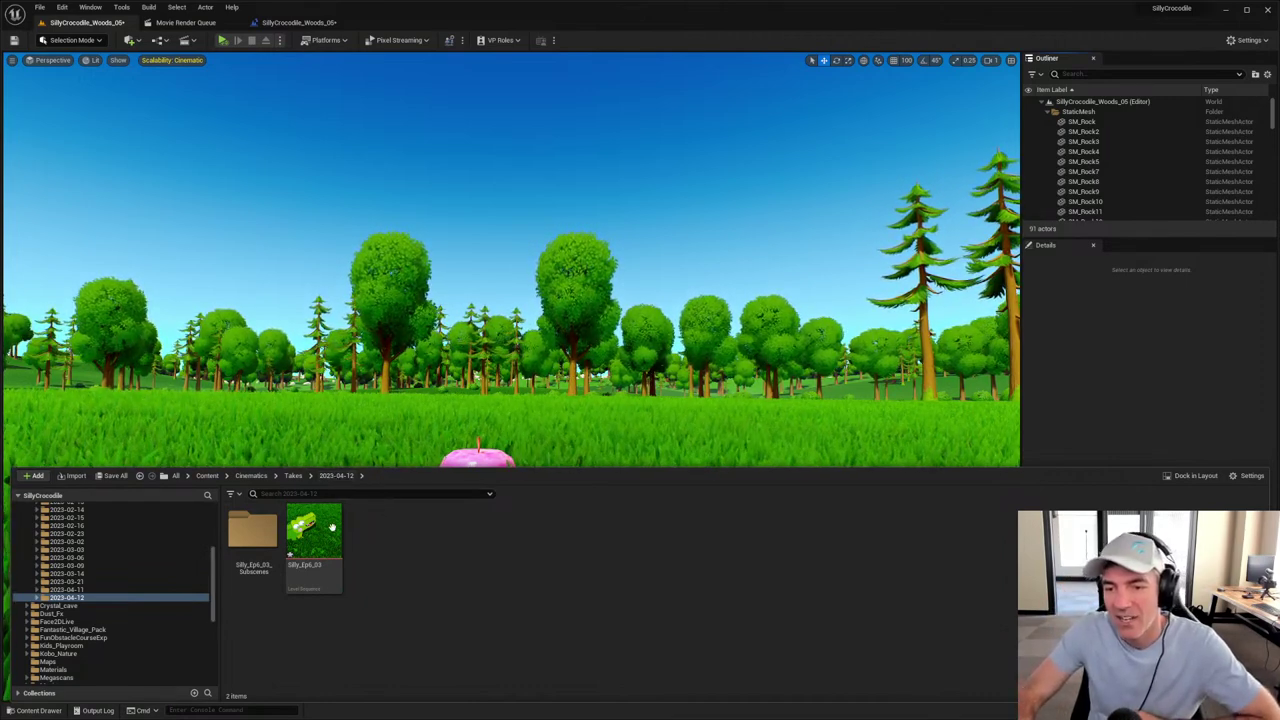
left_click(38, 710)
Step: Open the Silly_Ep6_03 level sequence and play and scrub through the shot
left_click(38, 710)
double_click(312, 538)
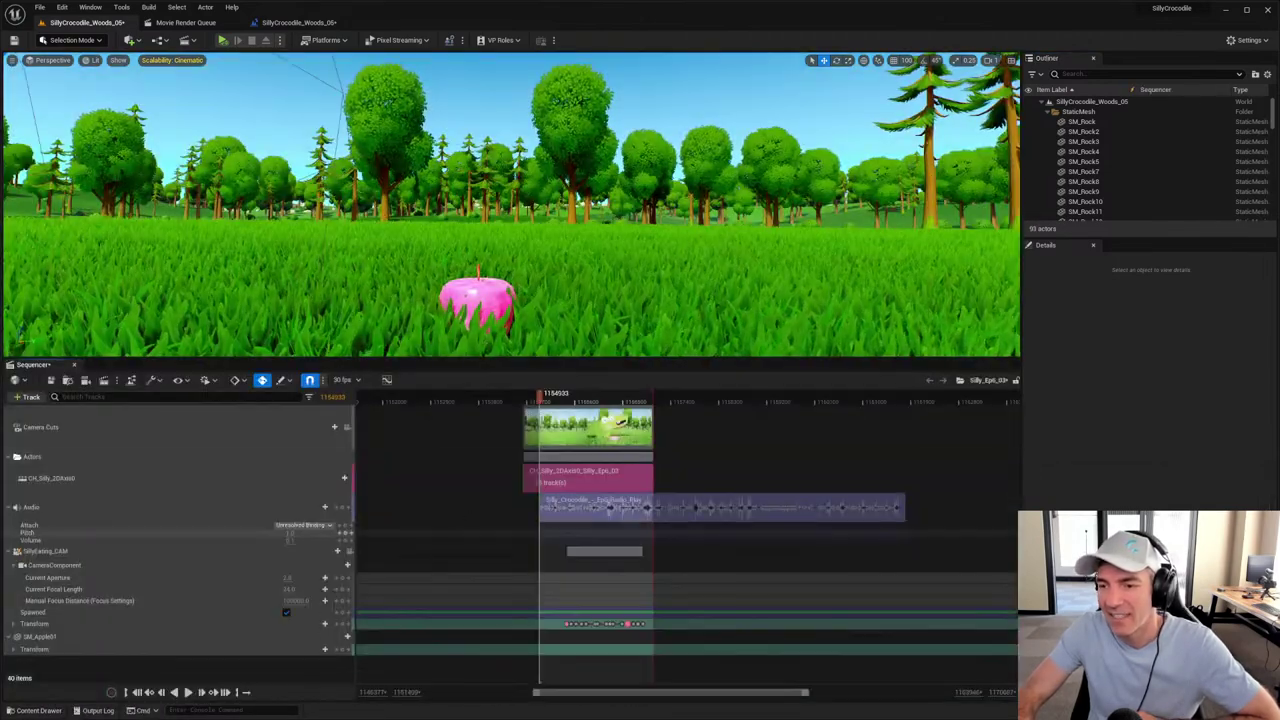
key("space")
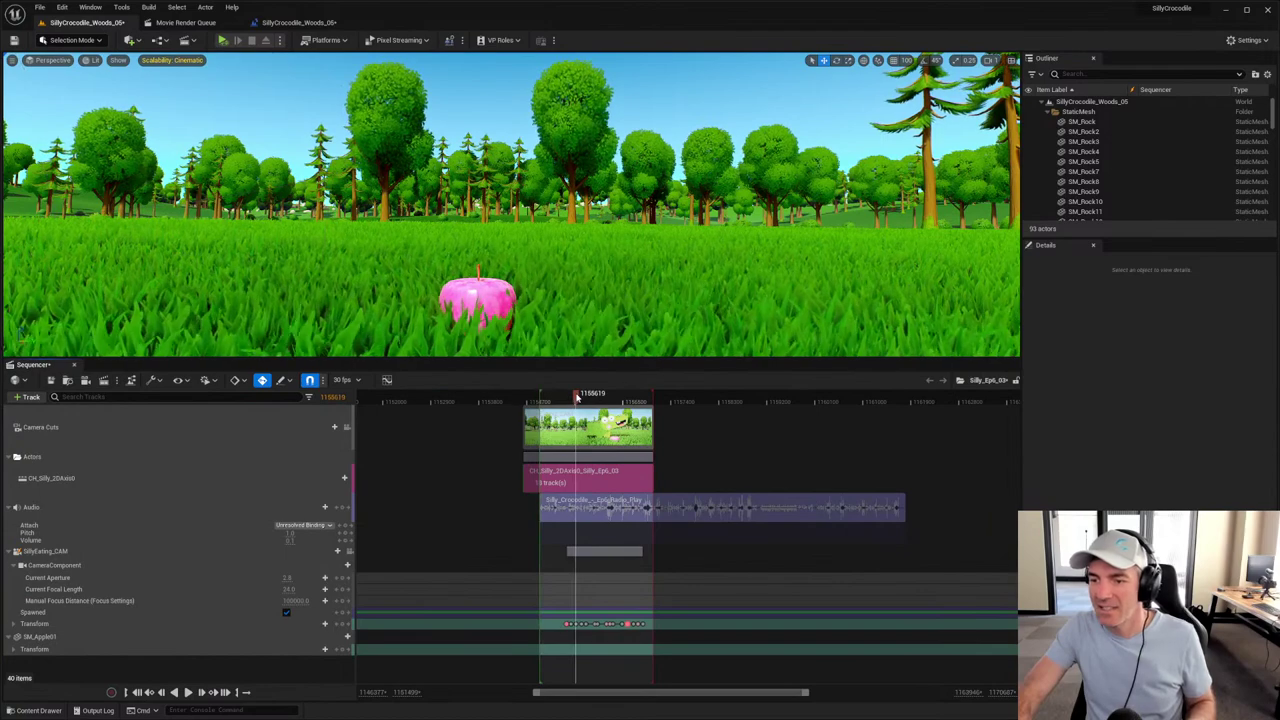
left_click_drag(549, 398, 594, 398)
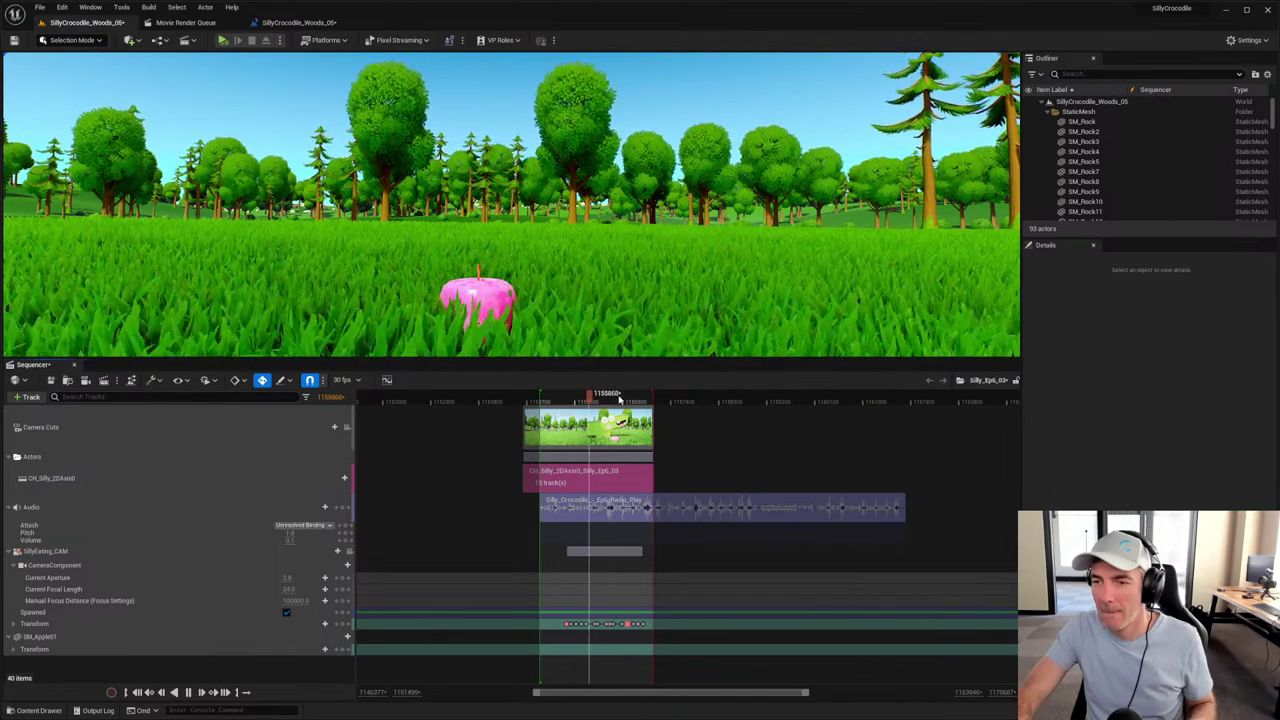
left_click(619, 398)
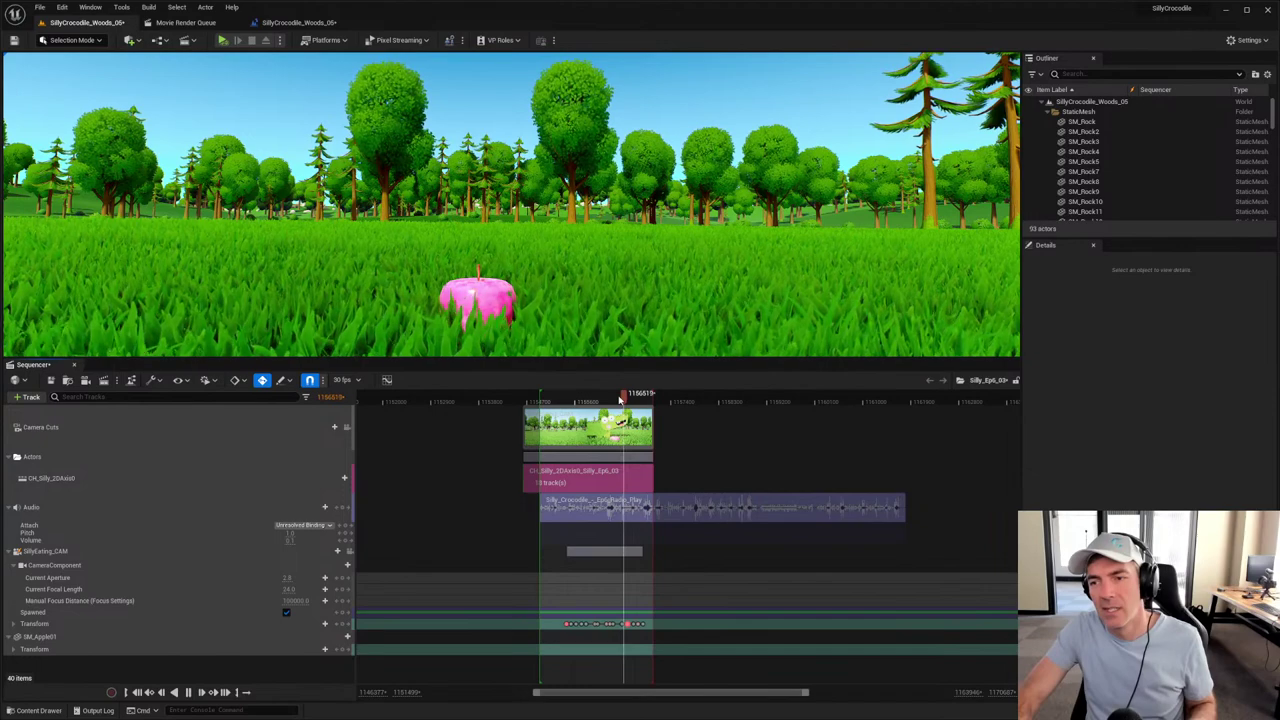
Step: View the shot through the cinematic camera, return to range start, and select Manual Focus Distance
left_click(347, 427)
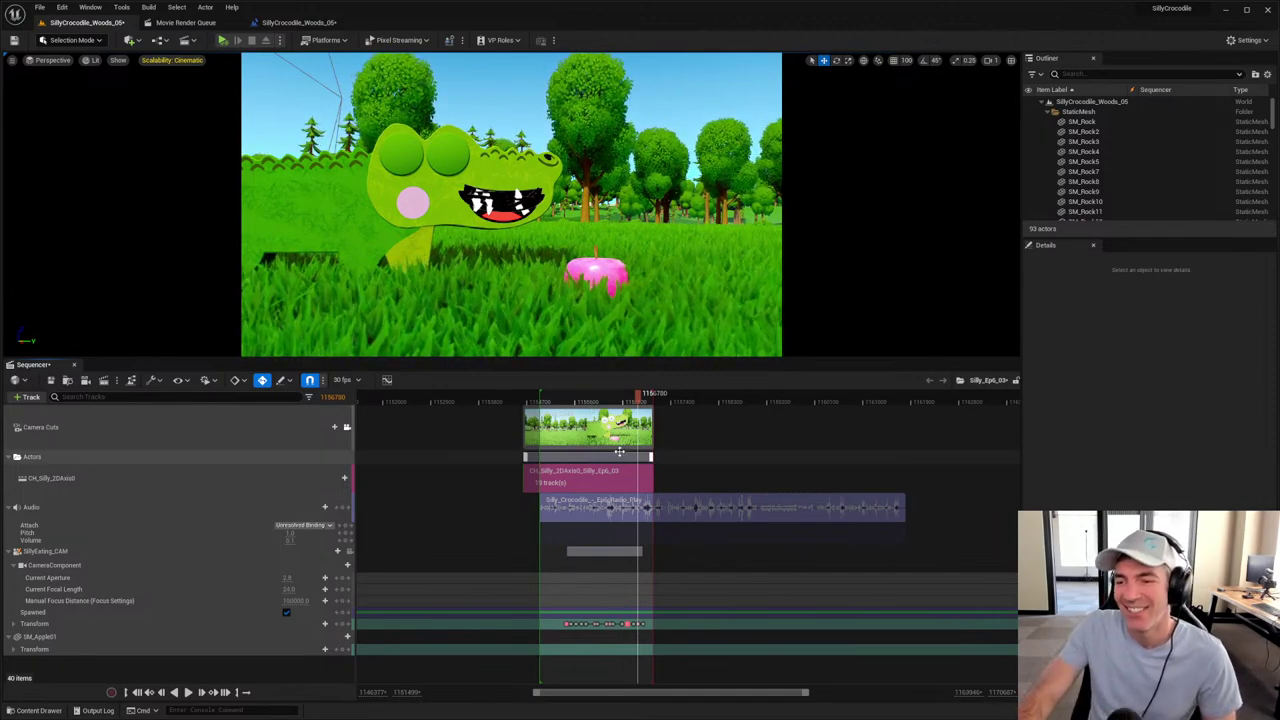
left_click(571, 402)
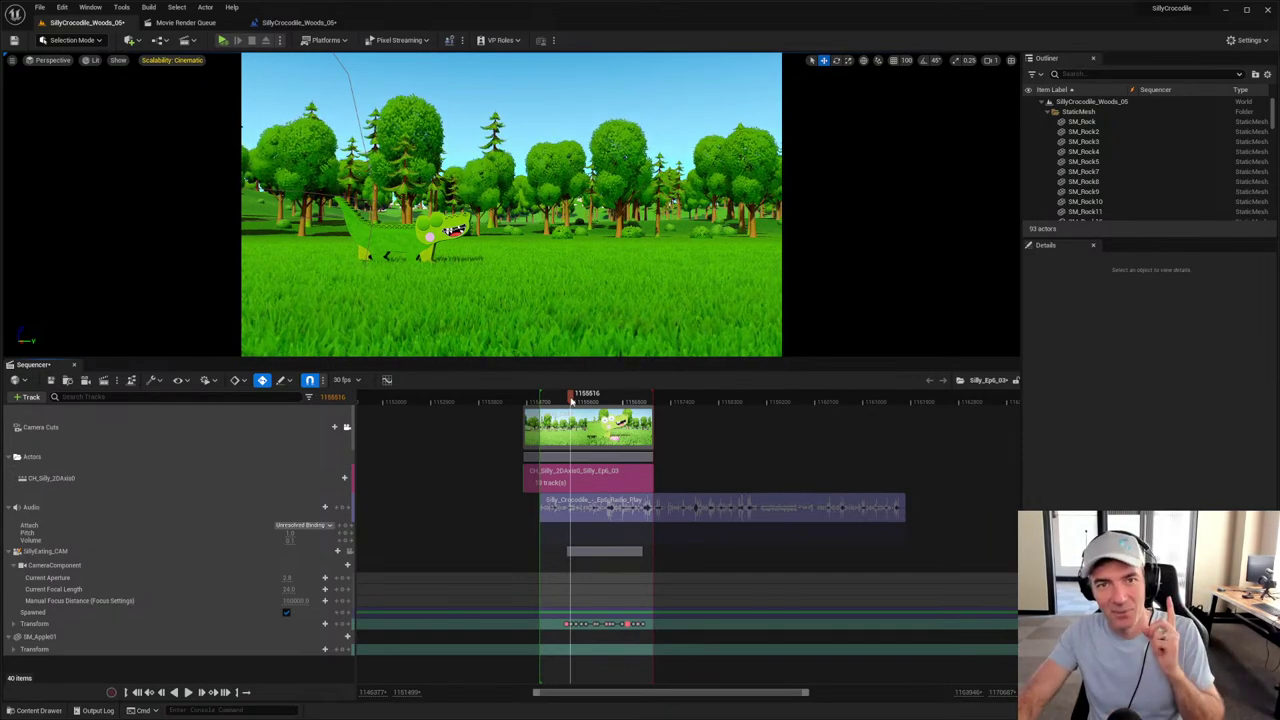
left_click(589, 397)
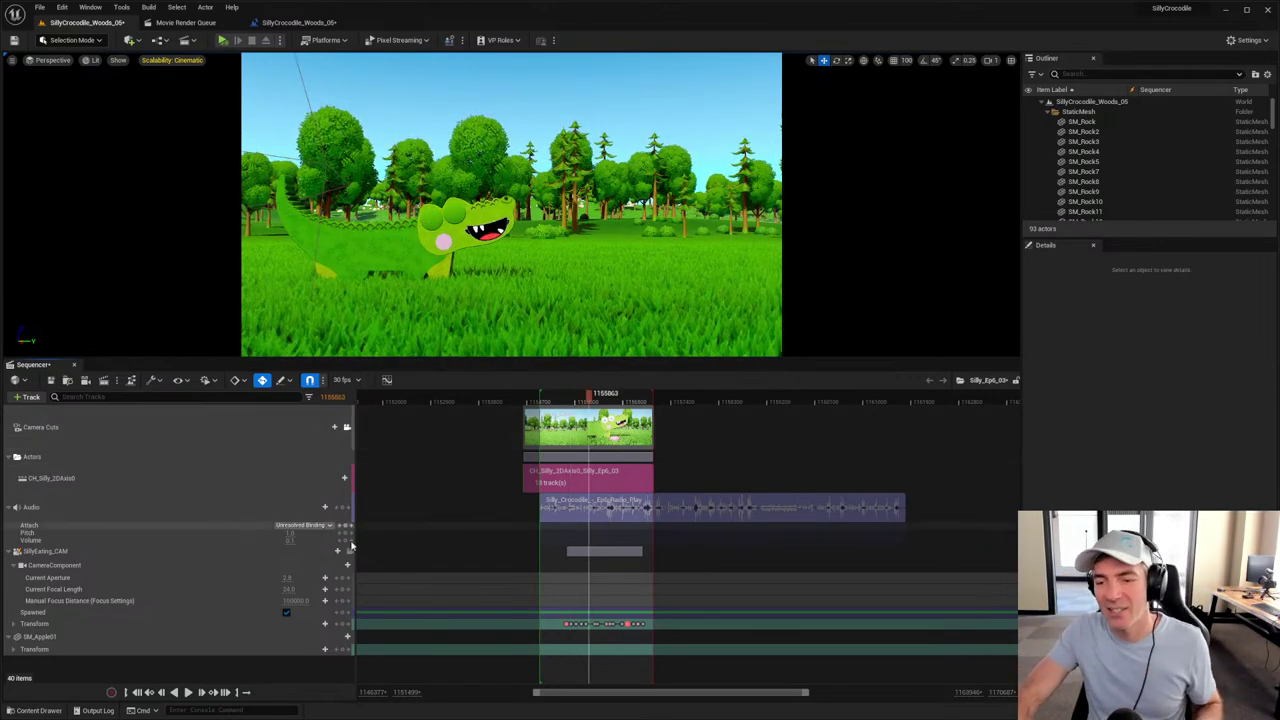
left_click(137, 692)
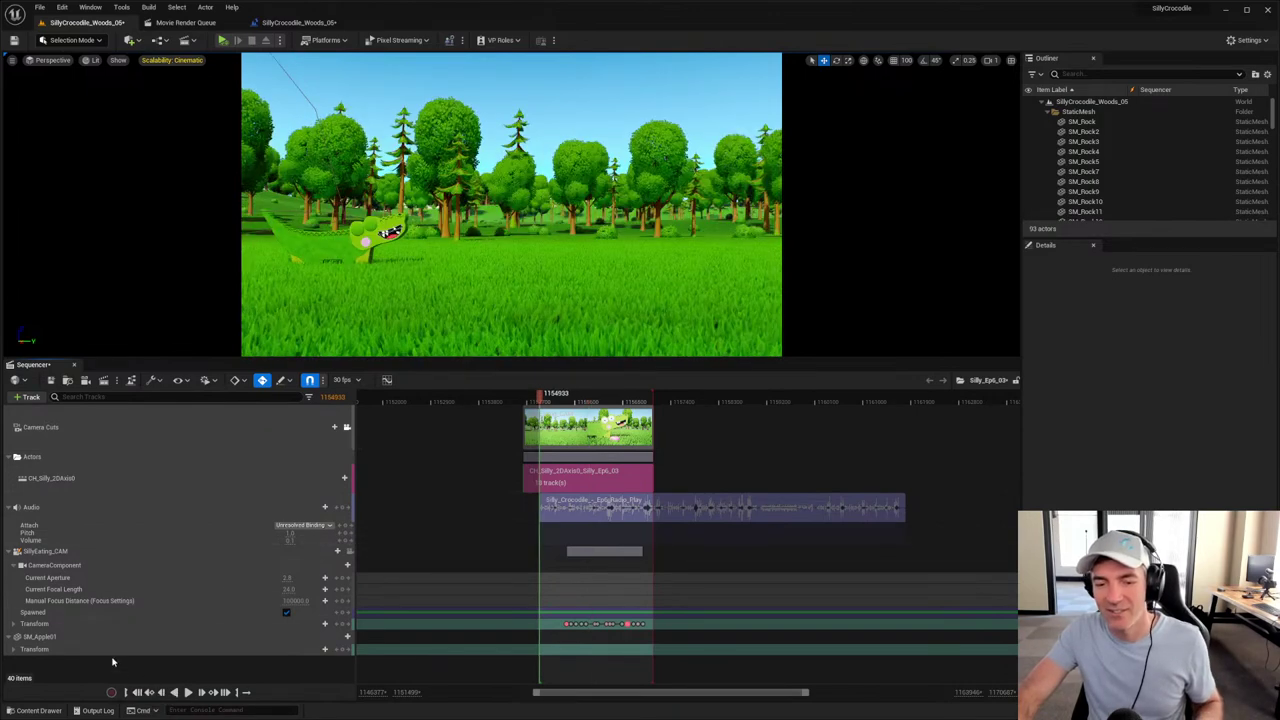
left_click(79, 601)
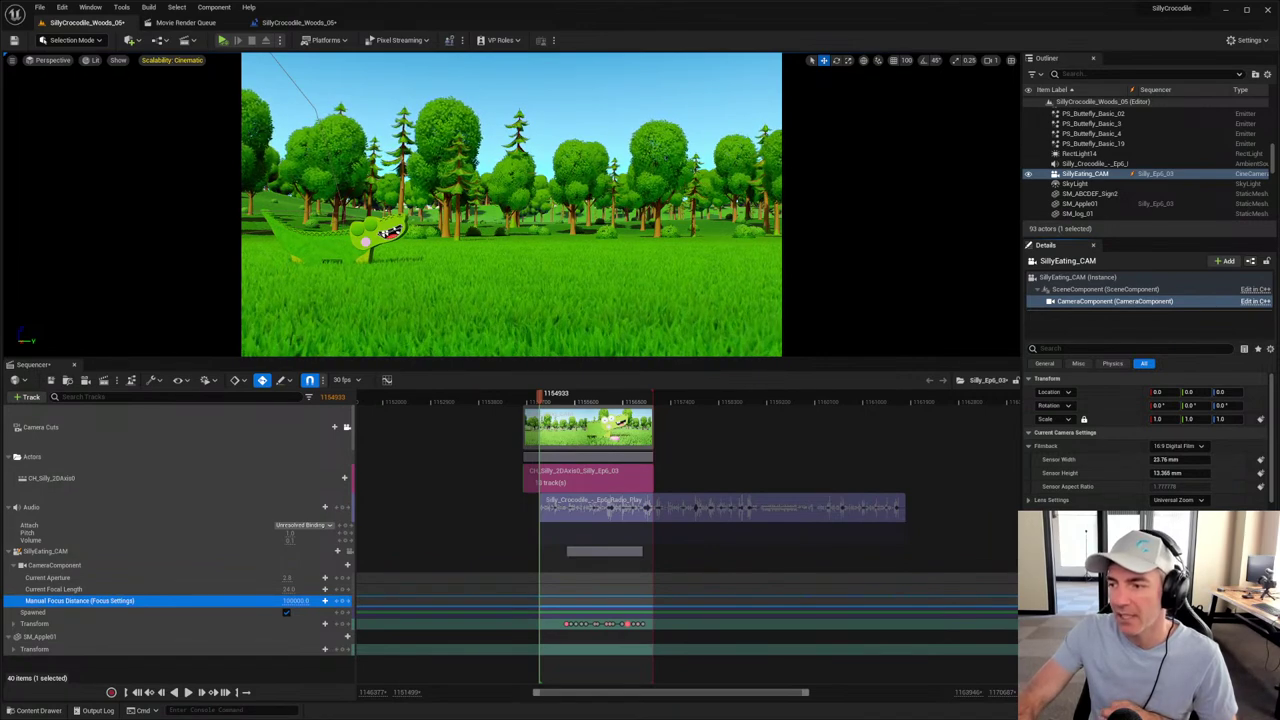
Step: Pull the Manual Focus Distance much closer and key it at the first preview frames
left_click_drag(300, 600, 255, 600)
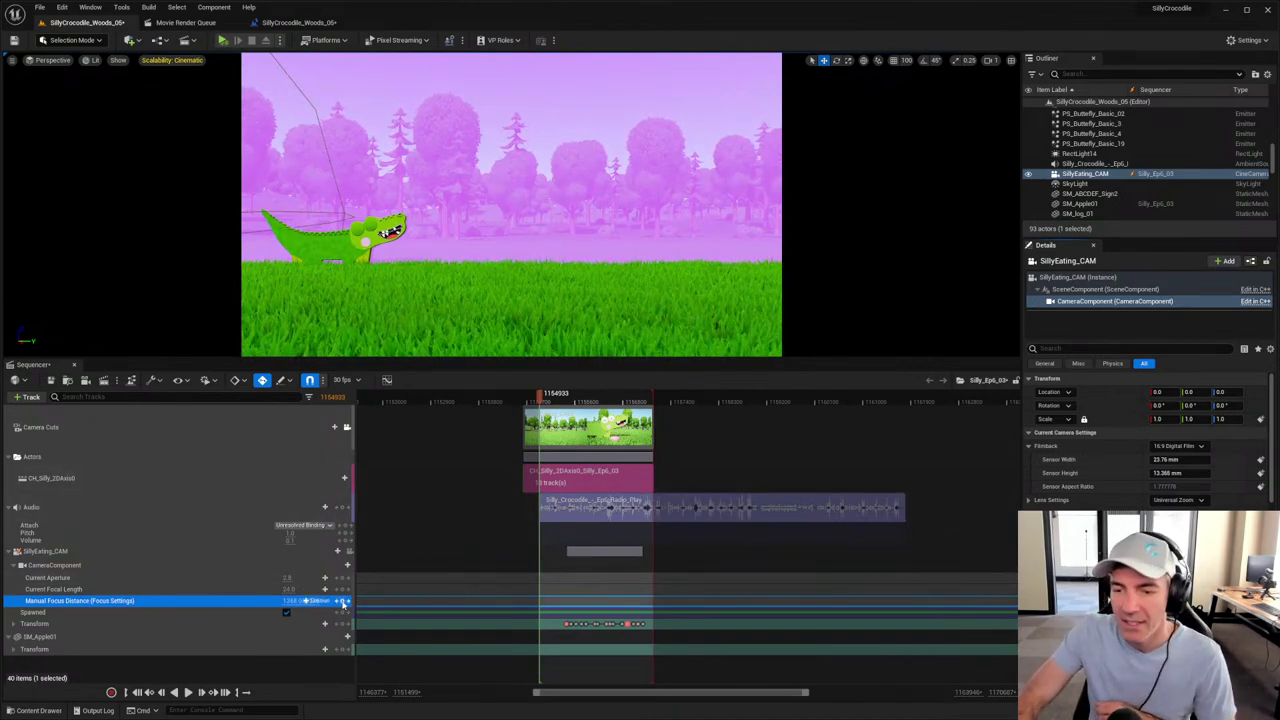
scroll(504, 582, "up", 3, "ctrl")
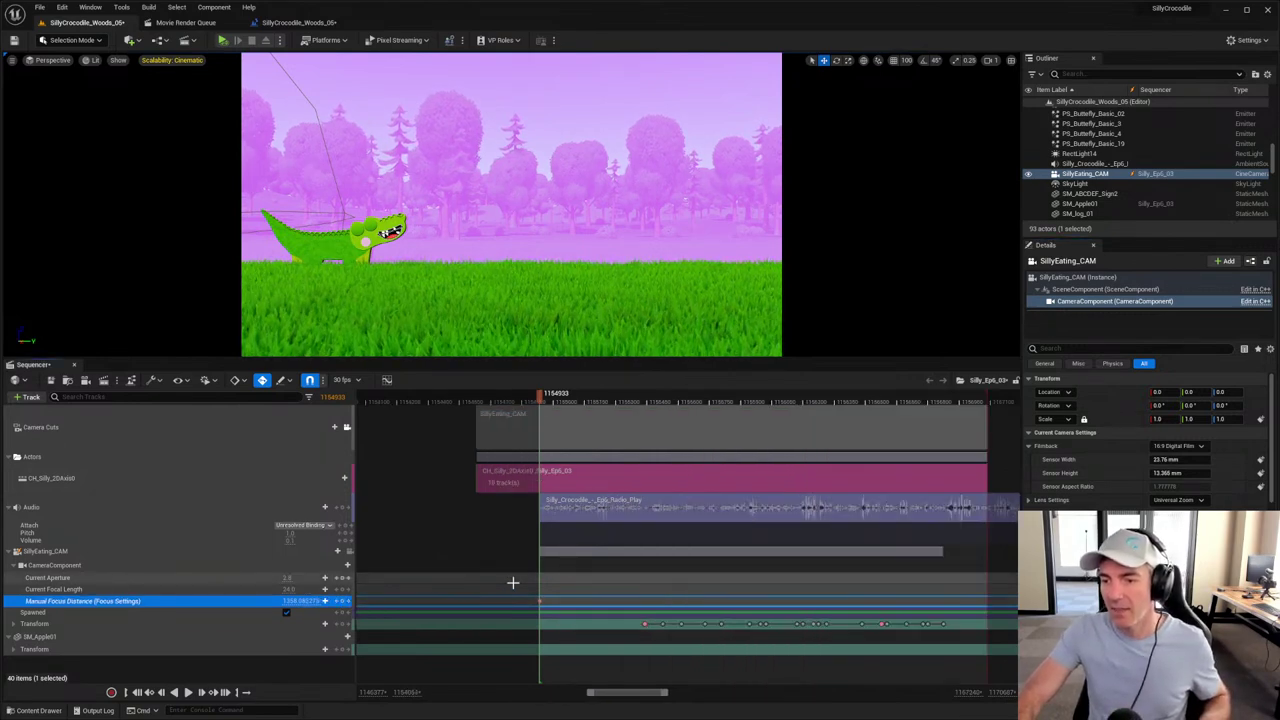
left_click(562, 399)
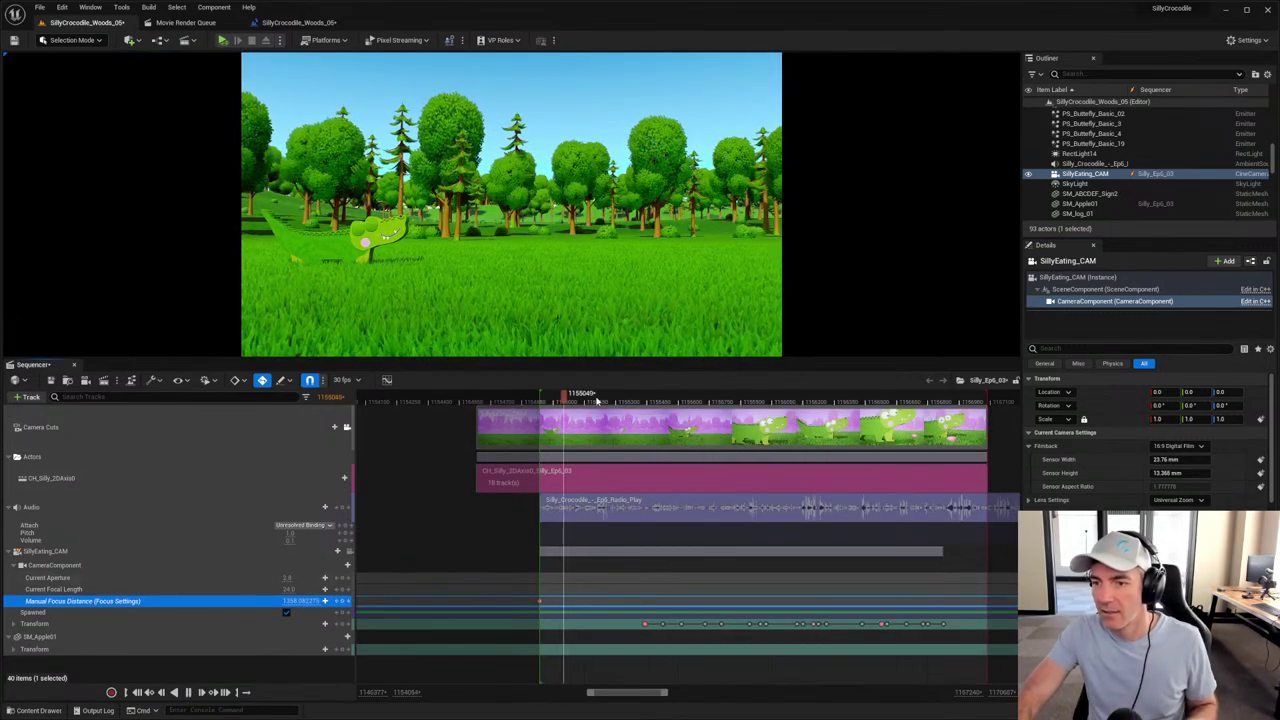
left_click(612, 400)
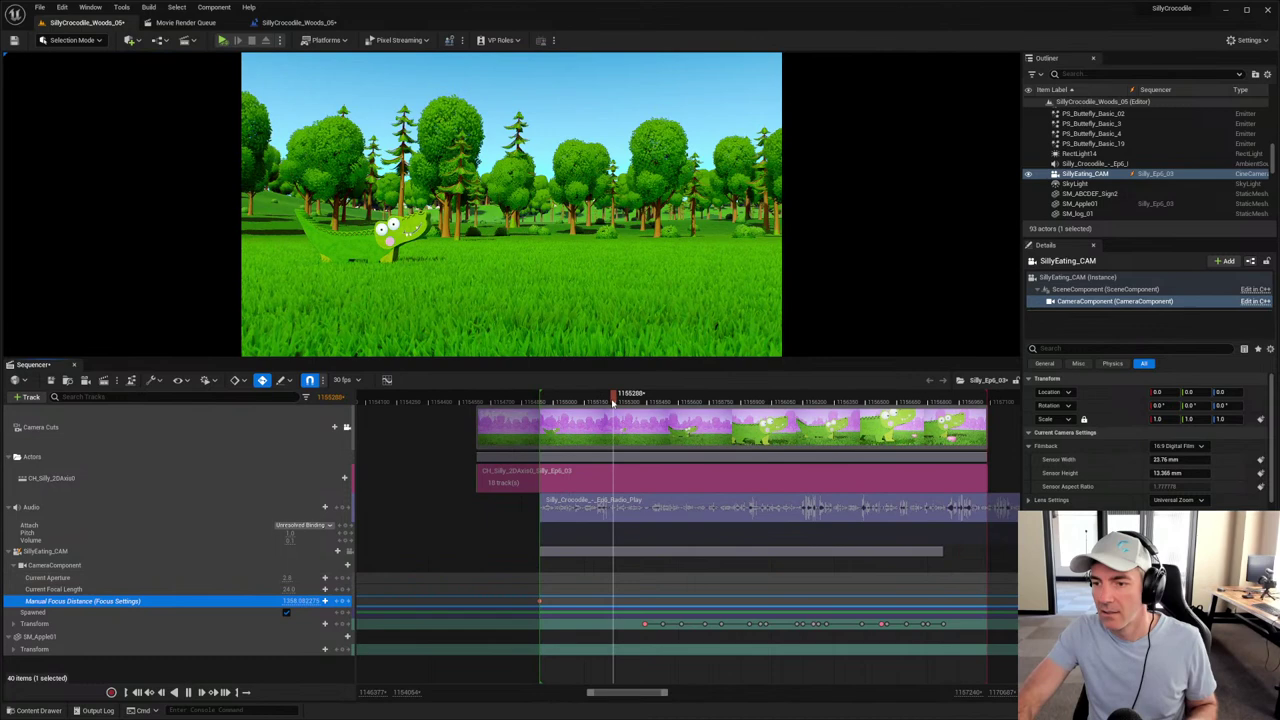
left_click(645, 624)
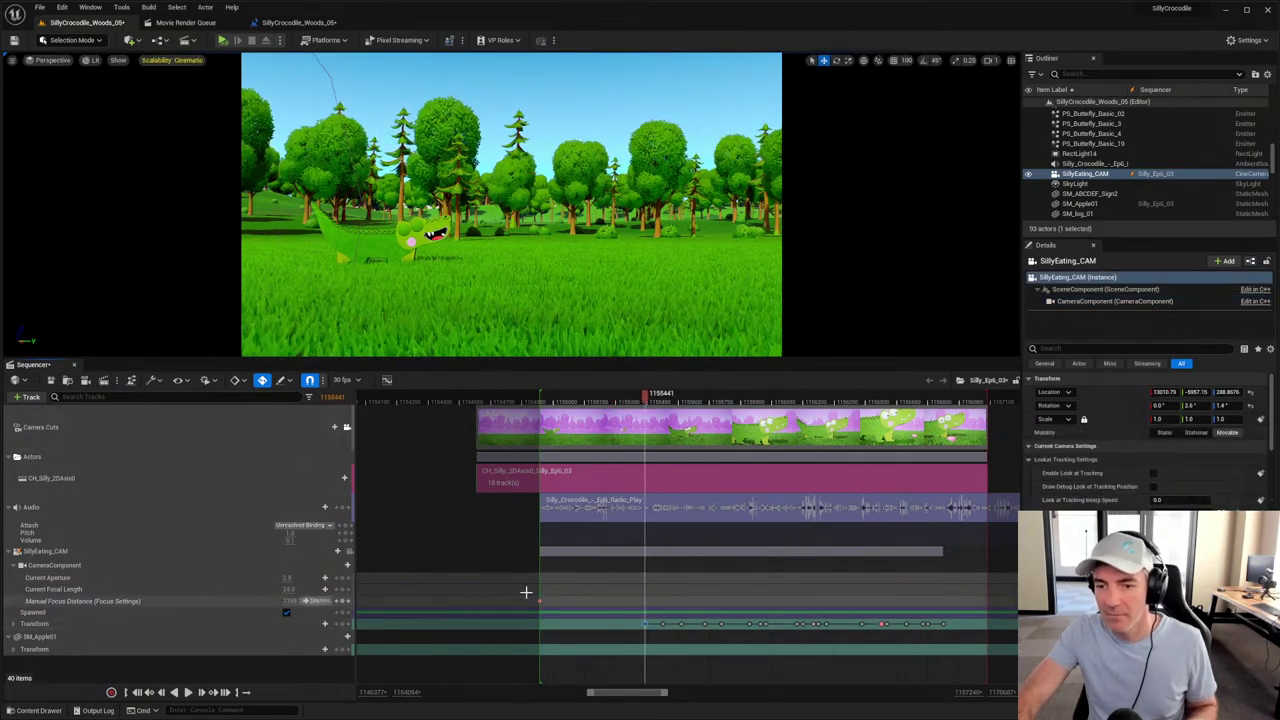
left_click(343, 603)
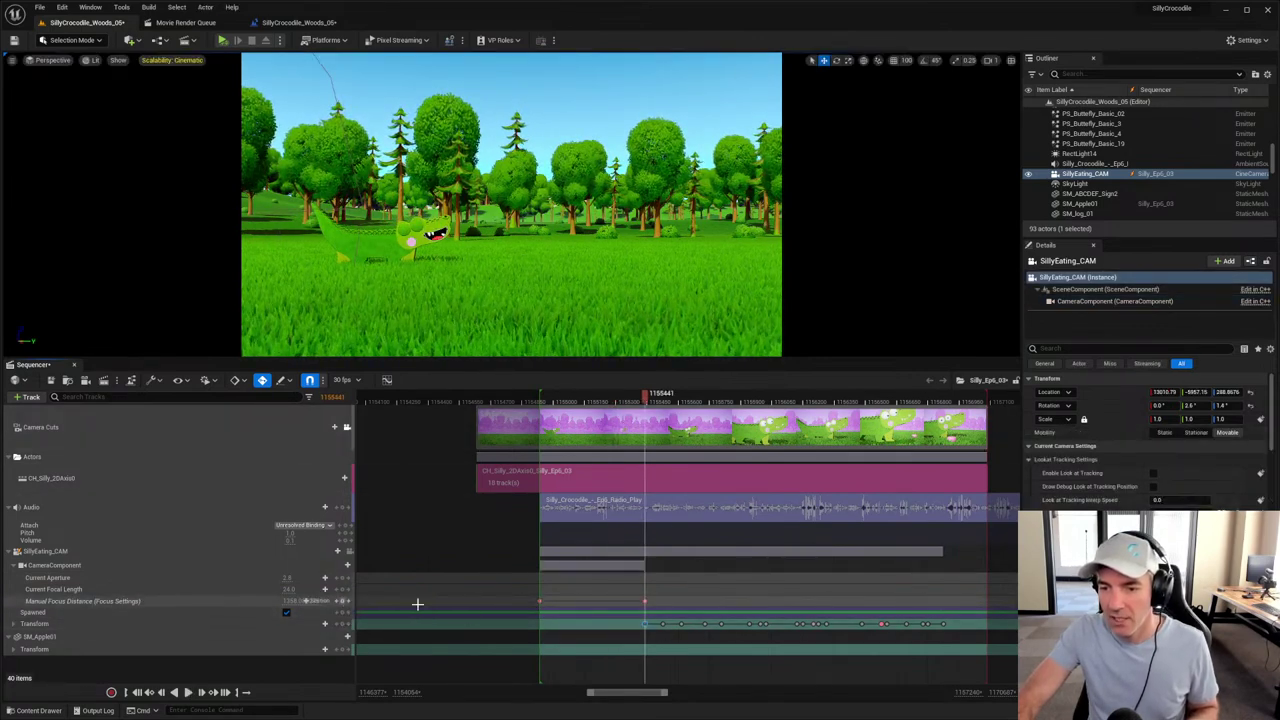
left_click(660, 624)
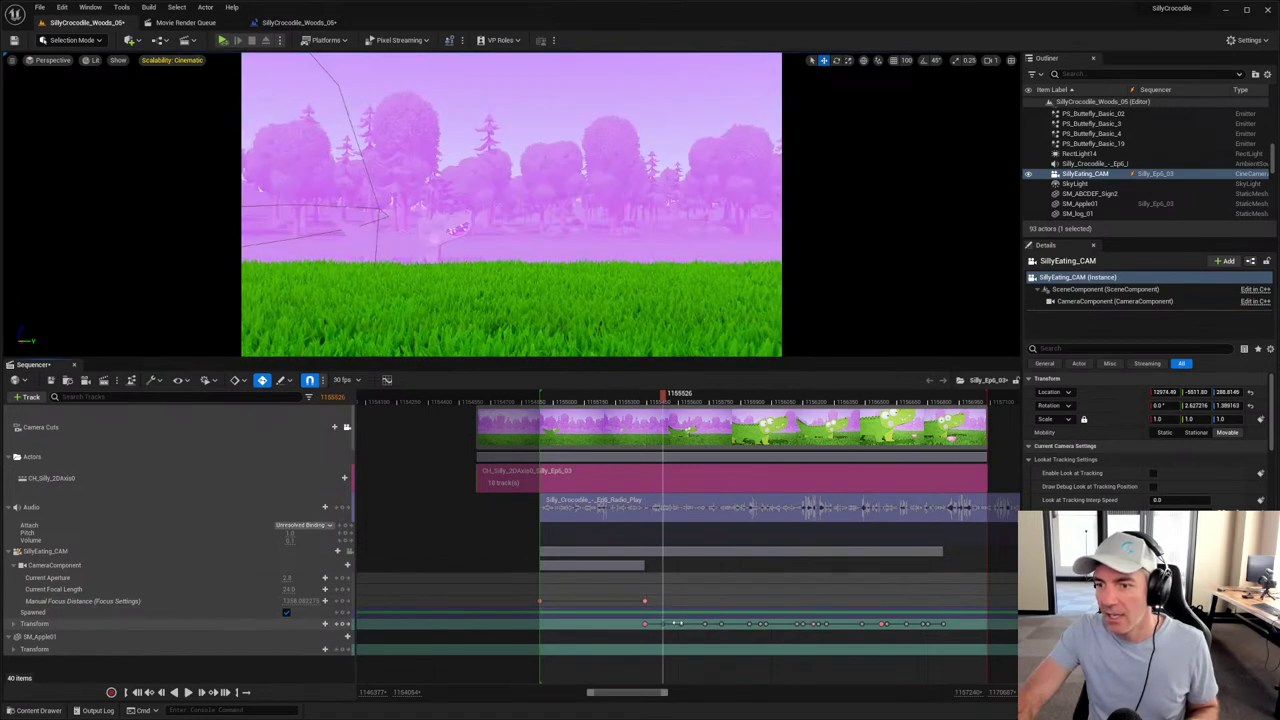
Step: Key focus at the next frames, entering 500 then adjusting until the crocodile is sharp
left_click(680, 624)
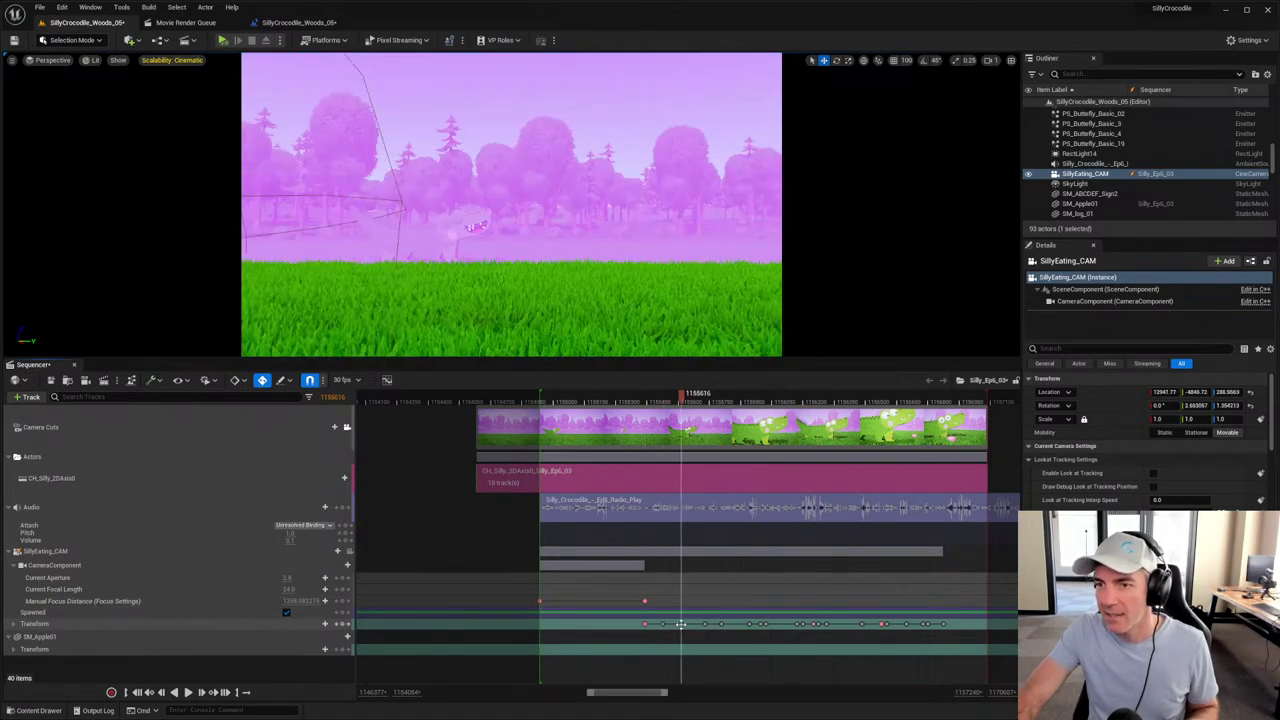
left_click(306, 601)
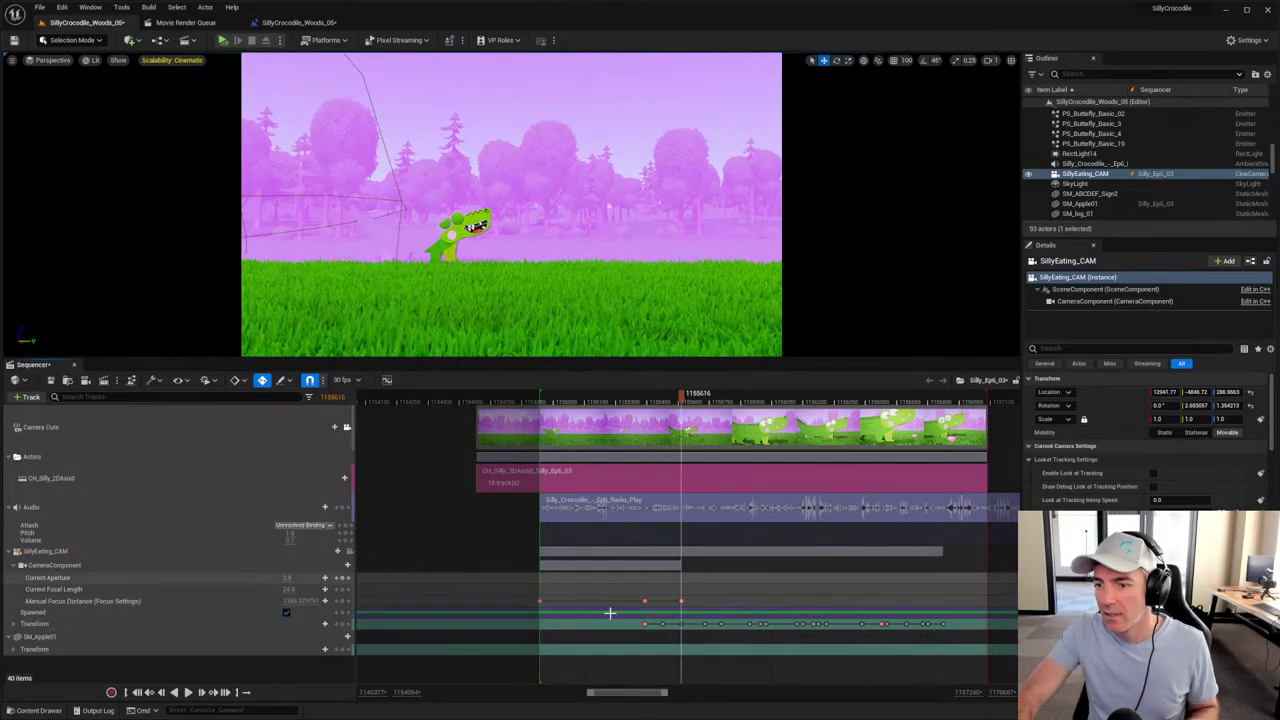
left_click(705, 624)
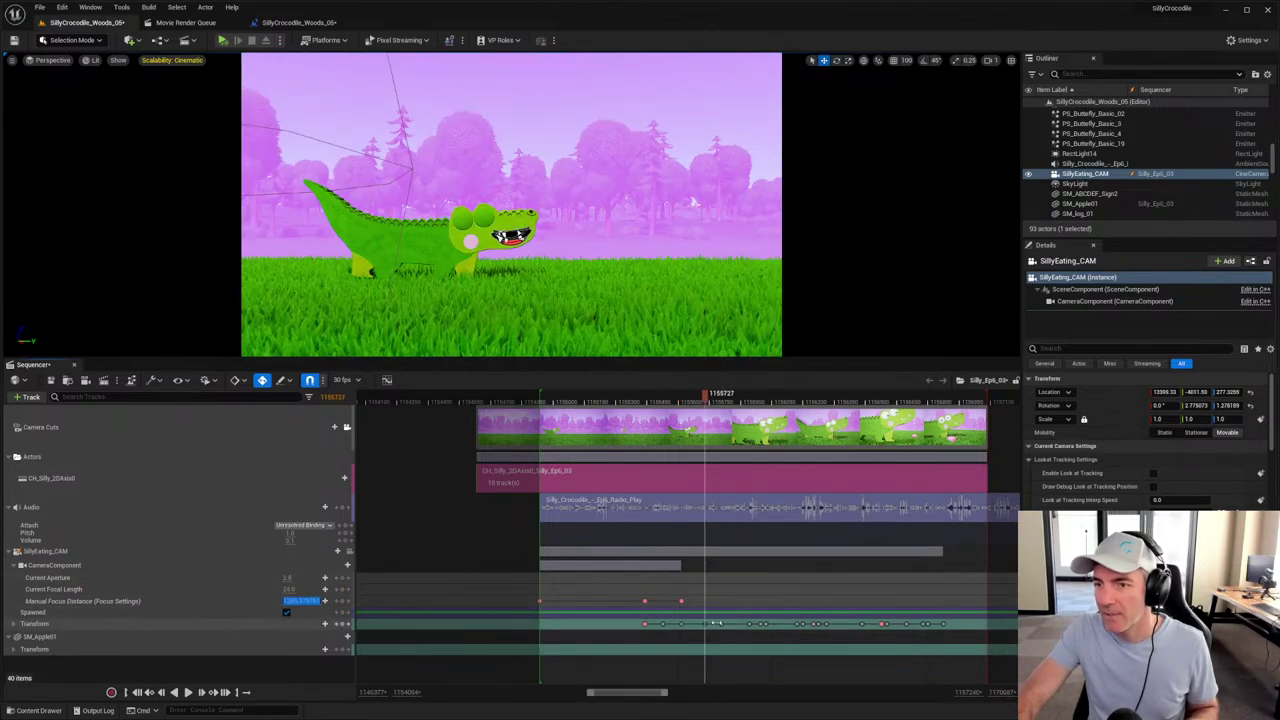
left_click(305, 601)
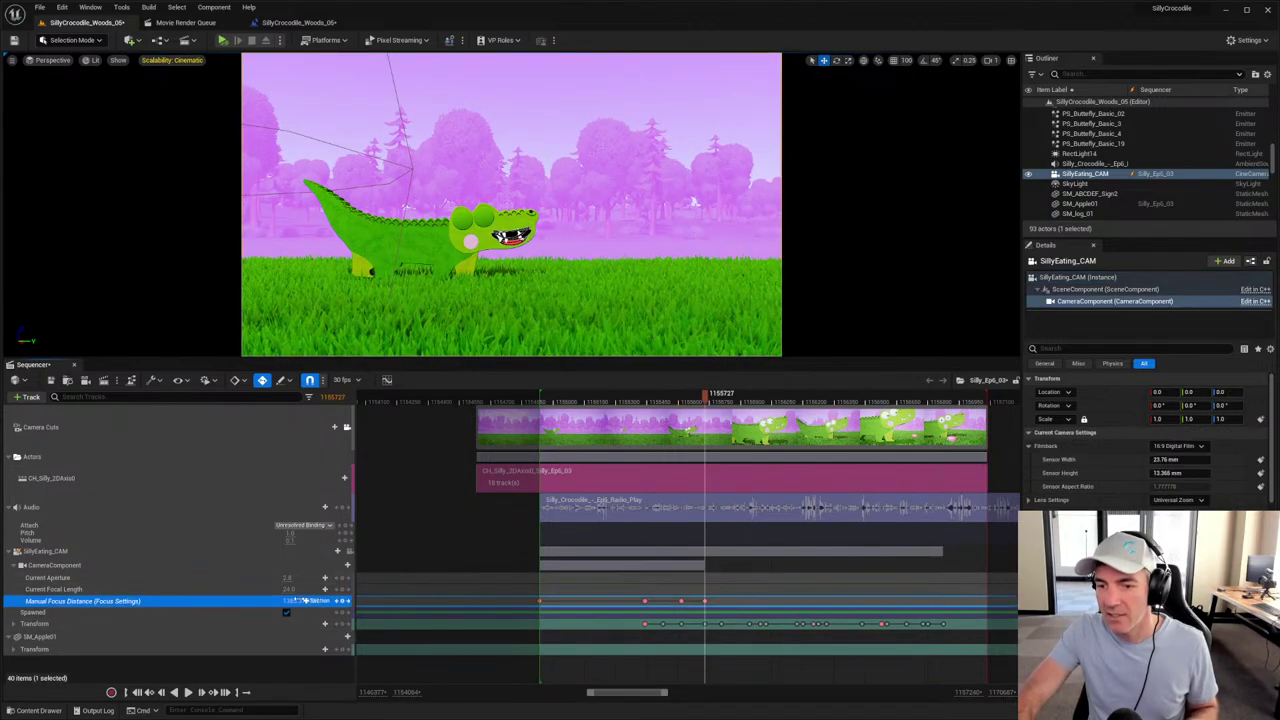
type("500")
key("Return")
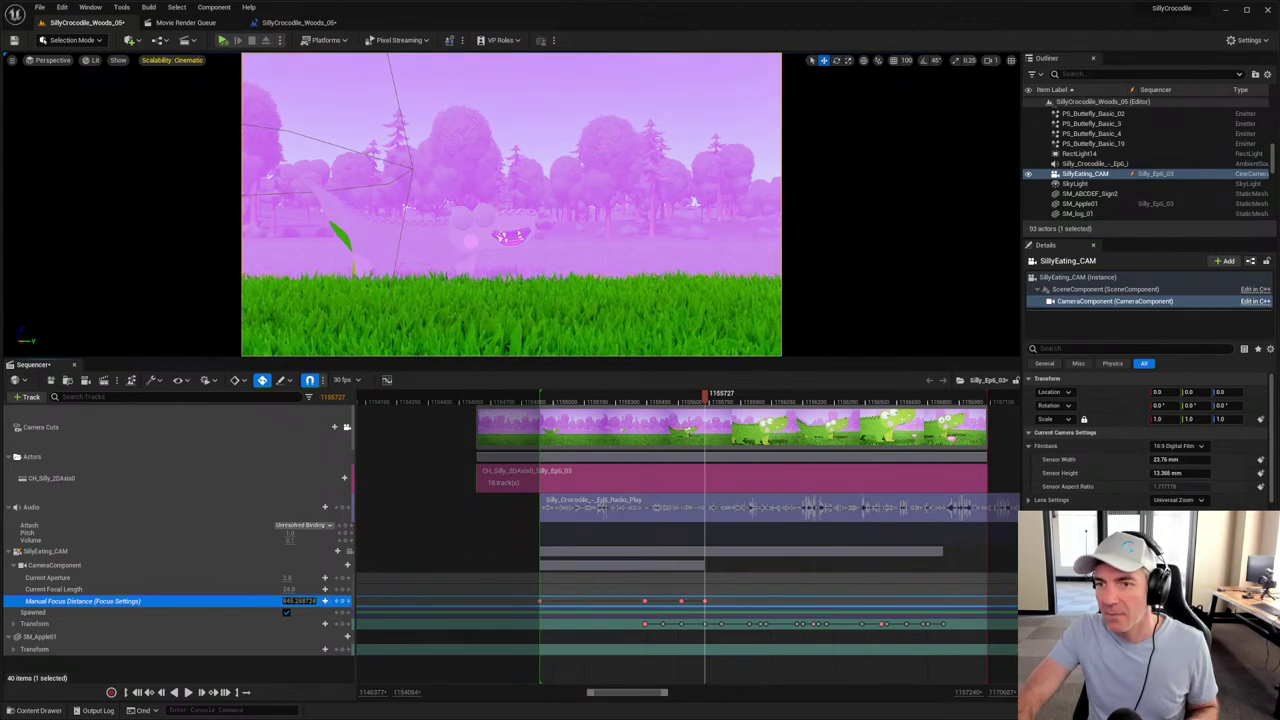
left_click_drag(300, 601, 330, 601)
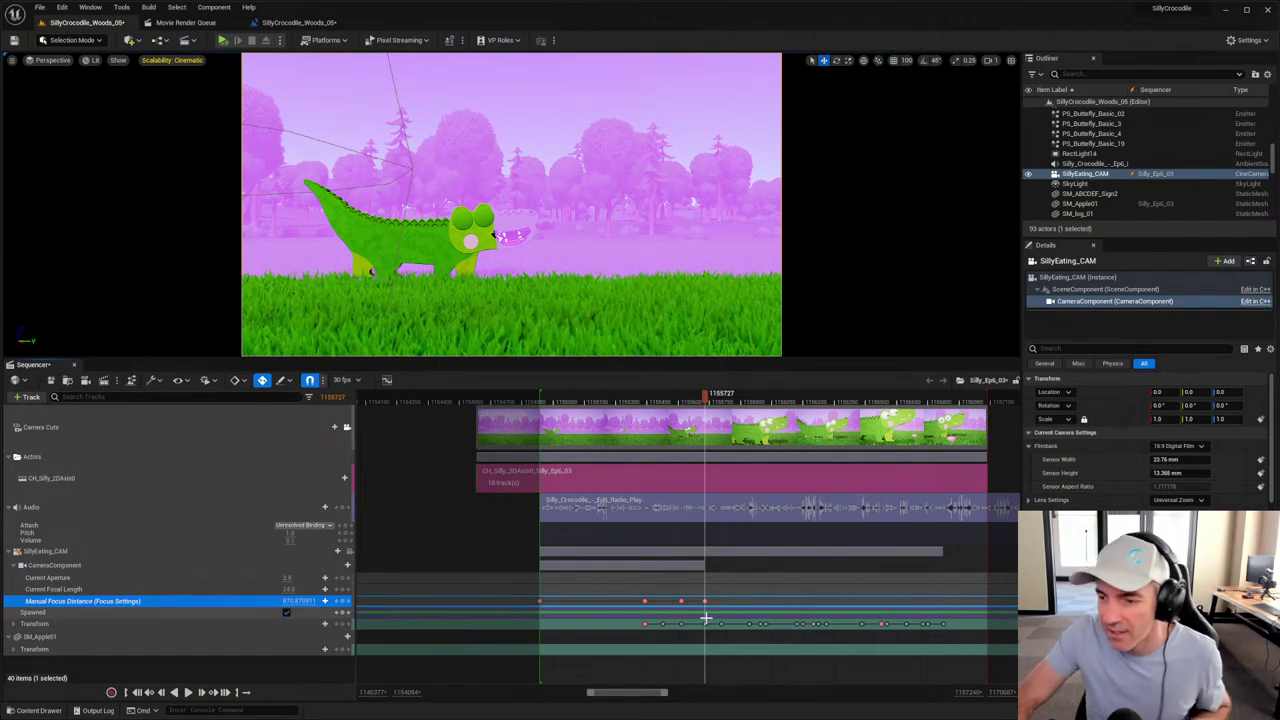
Step: Add focus distance keys at the following frames, refocusing on the crocodile each time
left_click(703, 617)
key("period")
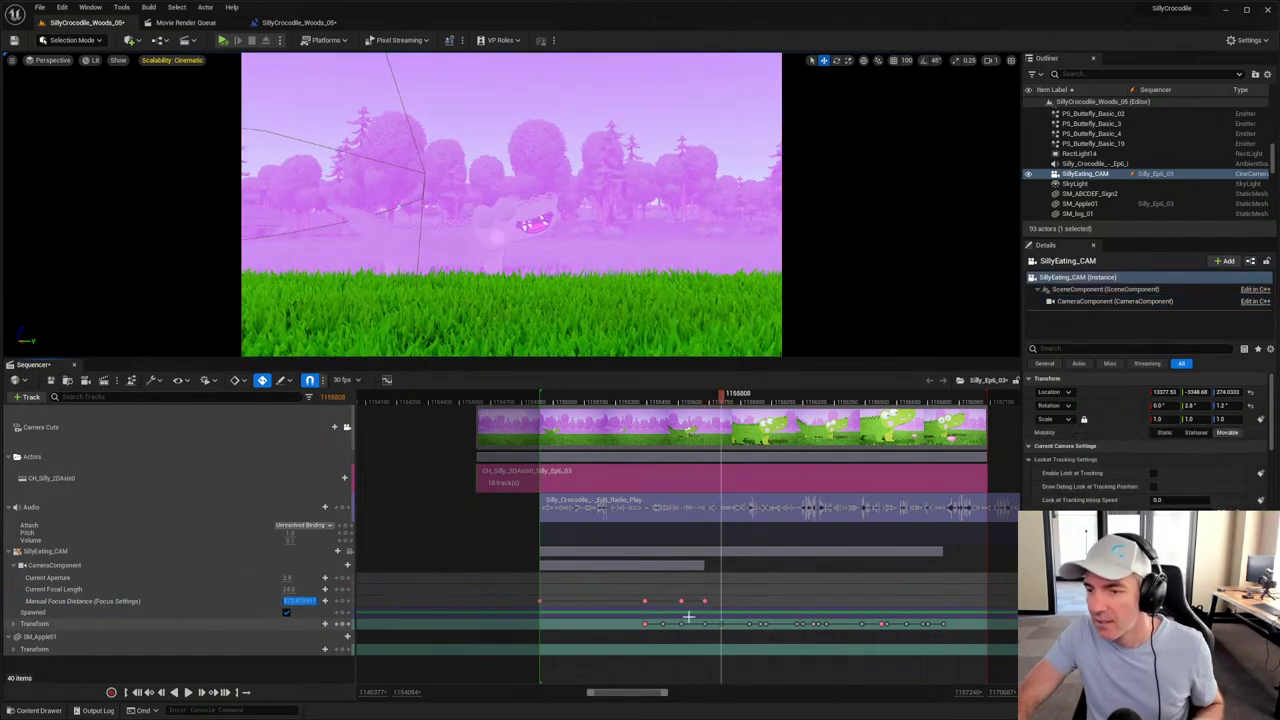
left_click(300, 601)
left_click_drag(305, 601, 305, 601)
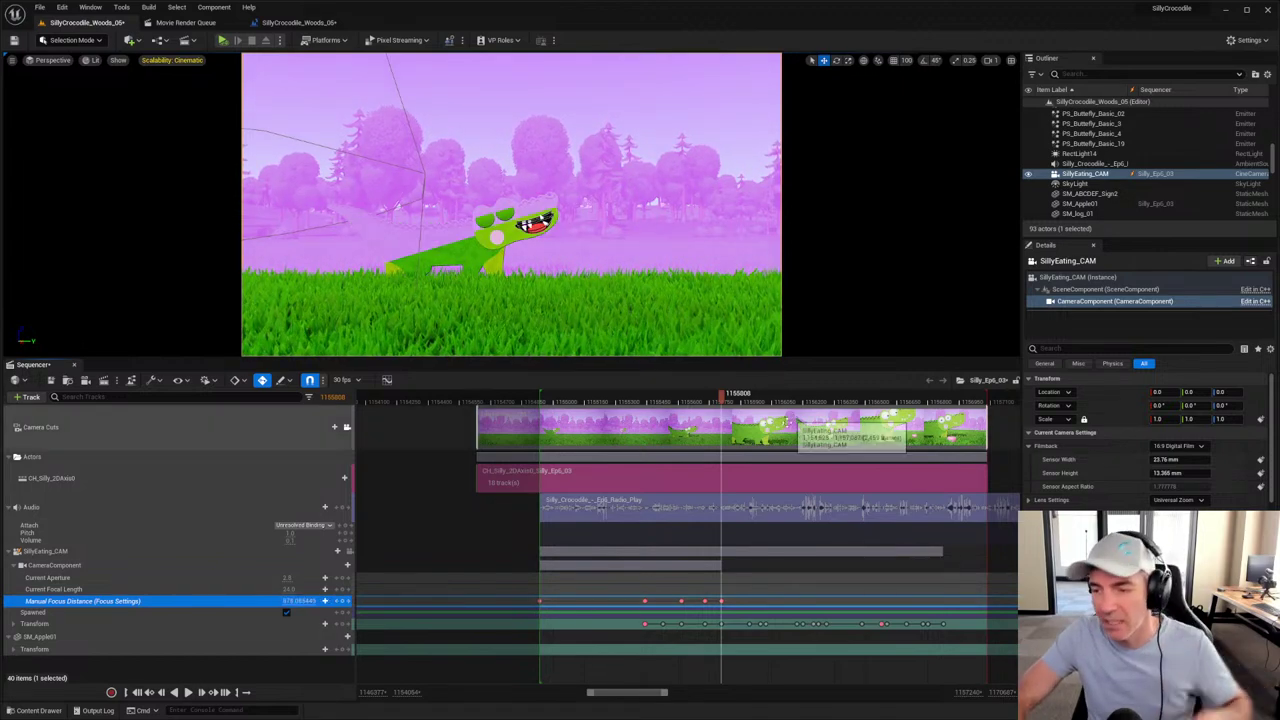
left_click(749, 626)
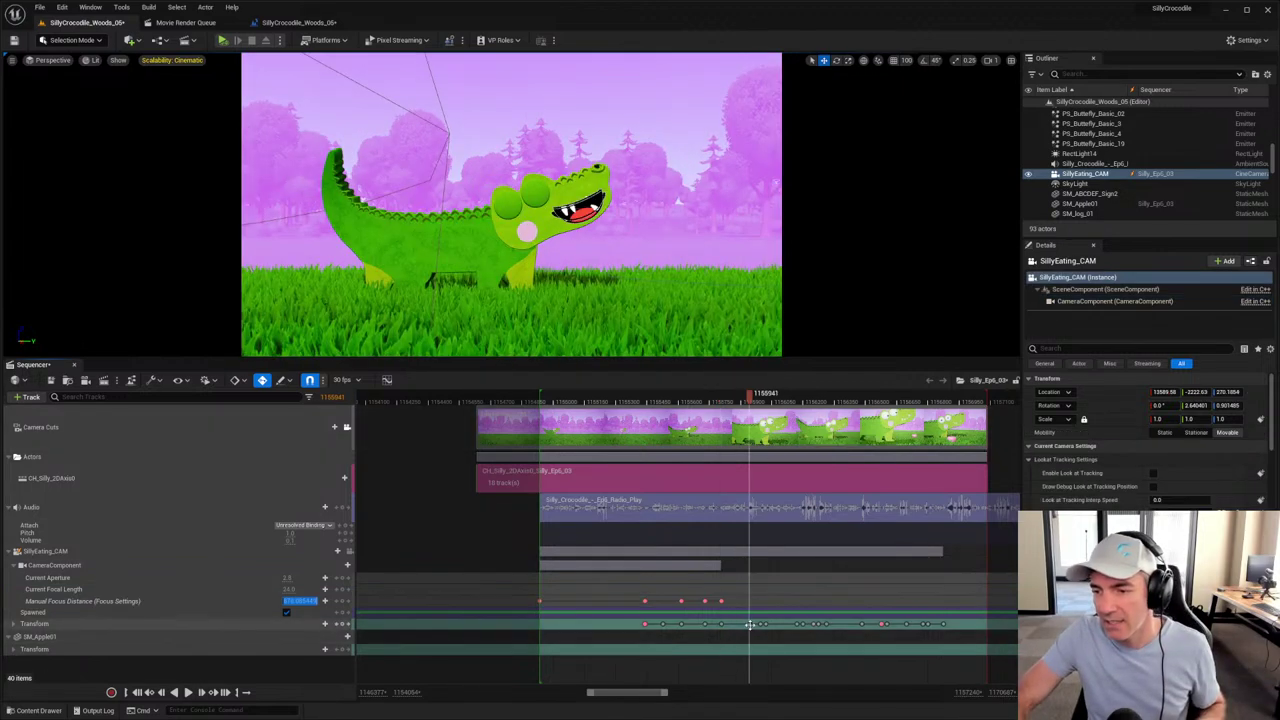
left_click(310, 601)
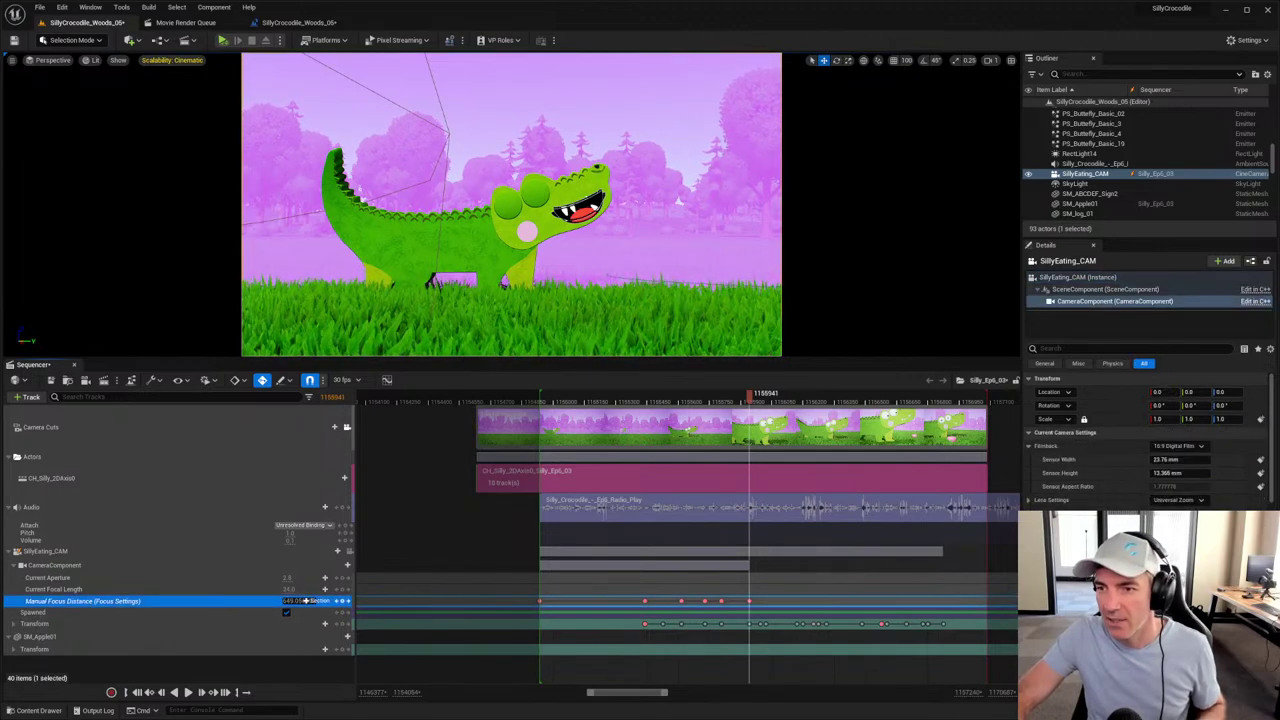
left_click_drag(305, 601, 310, 601)
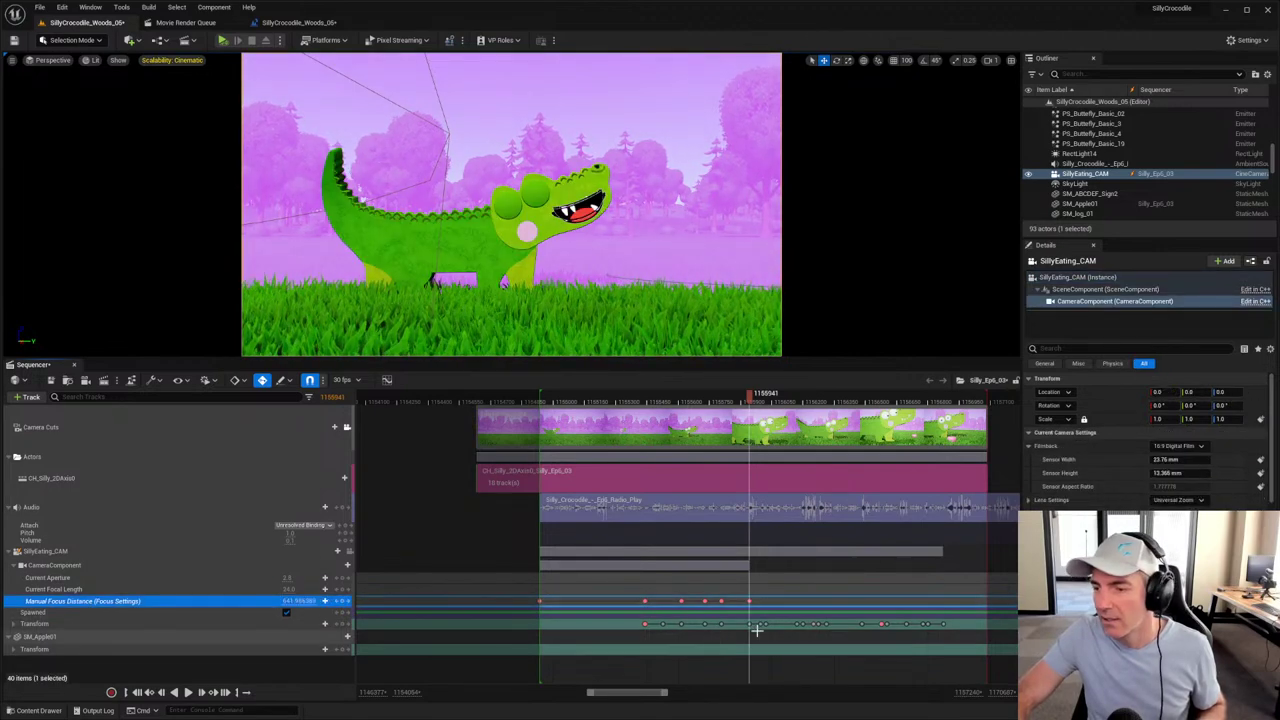
left_click(298, 628)
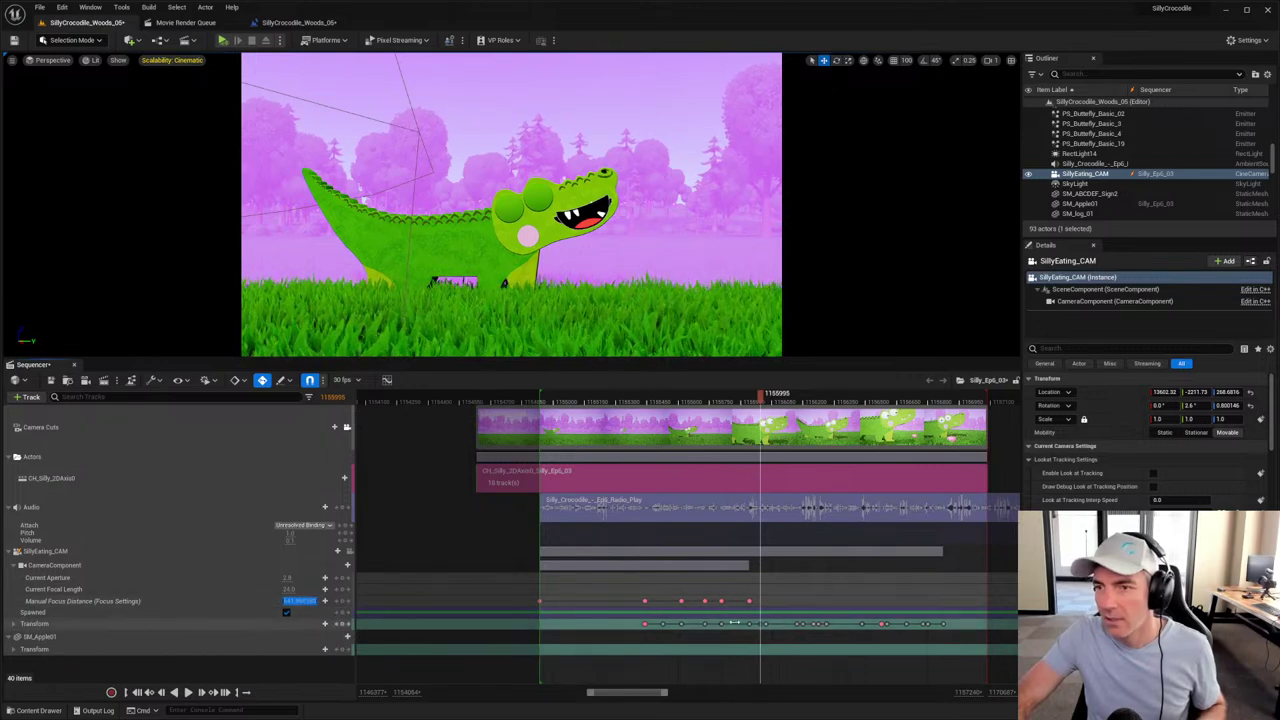
left_click(766, 624)
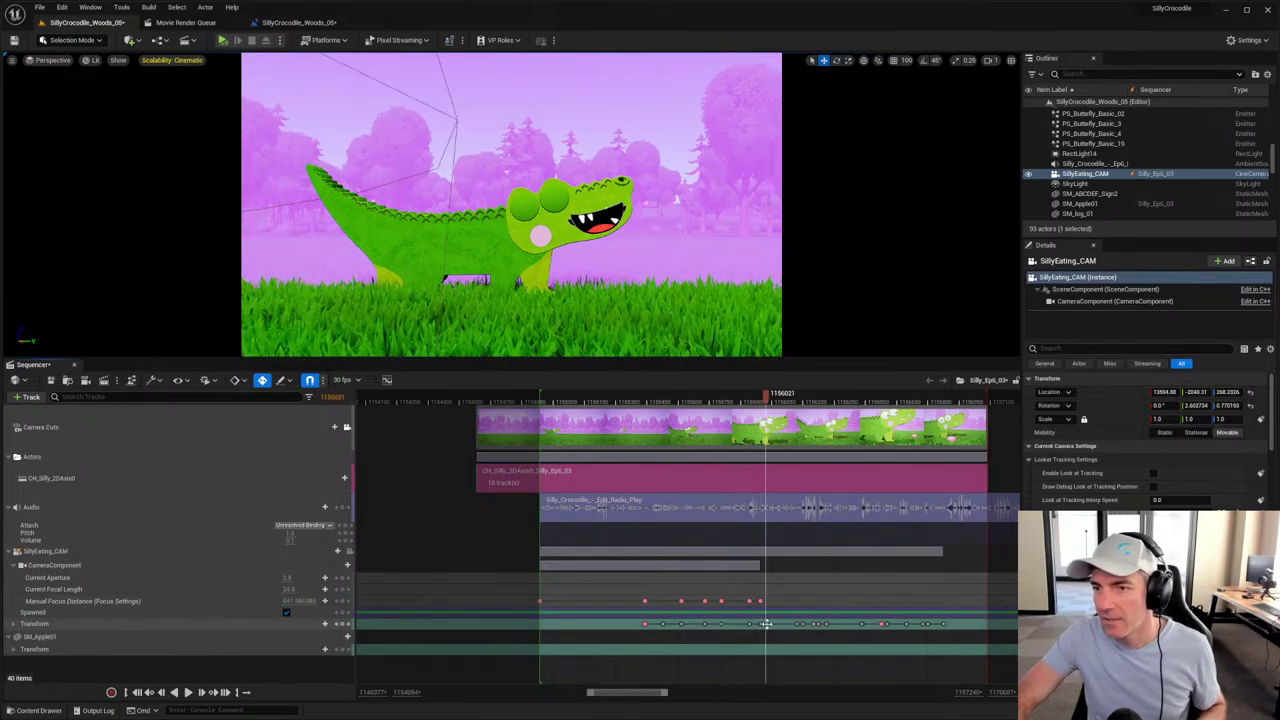
left_click(300, 601)
left_click_drag(305, 601, 308, 601)
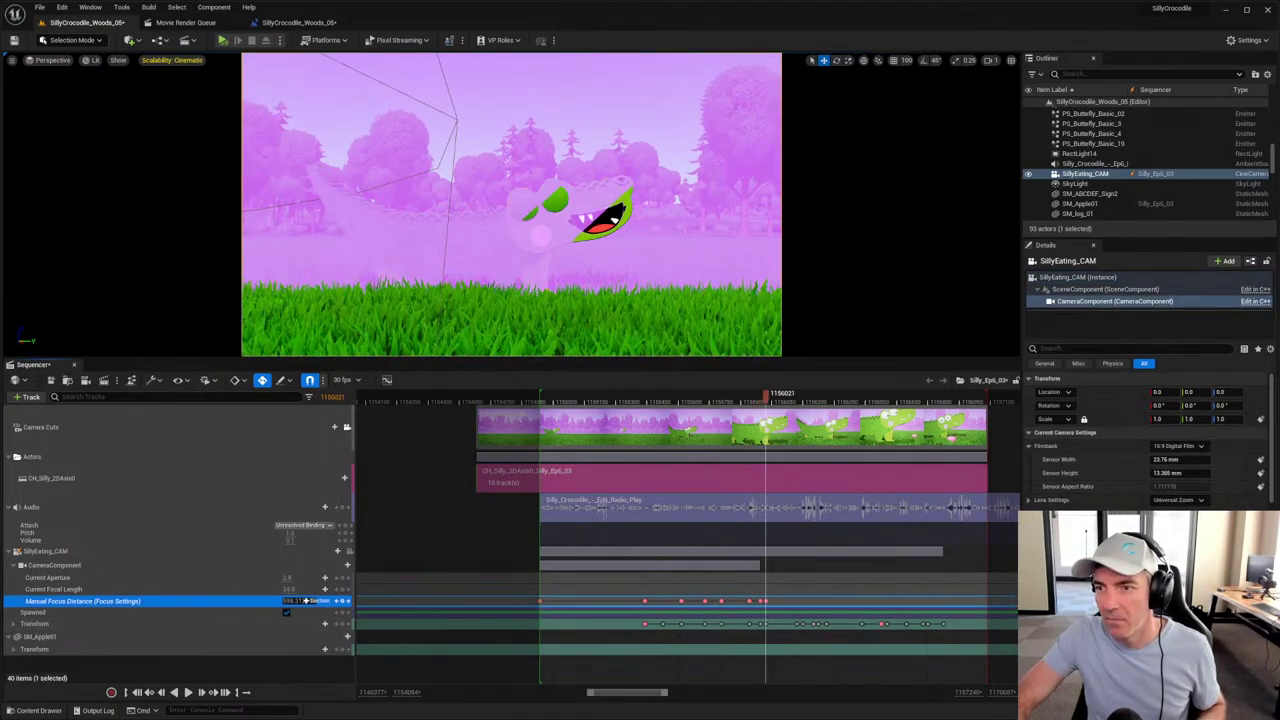
Step: Continue keying Manual Focus Distance frame by frame to keep the crocodile sharp
left_click(797, 624)
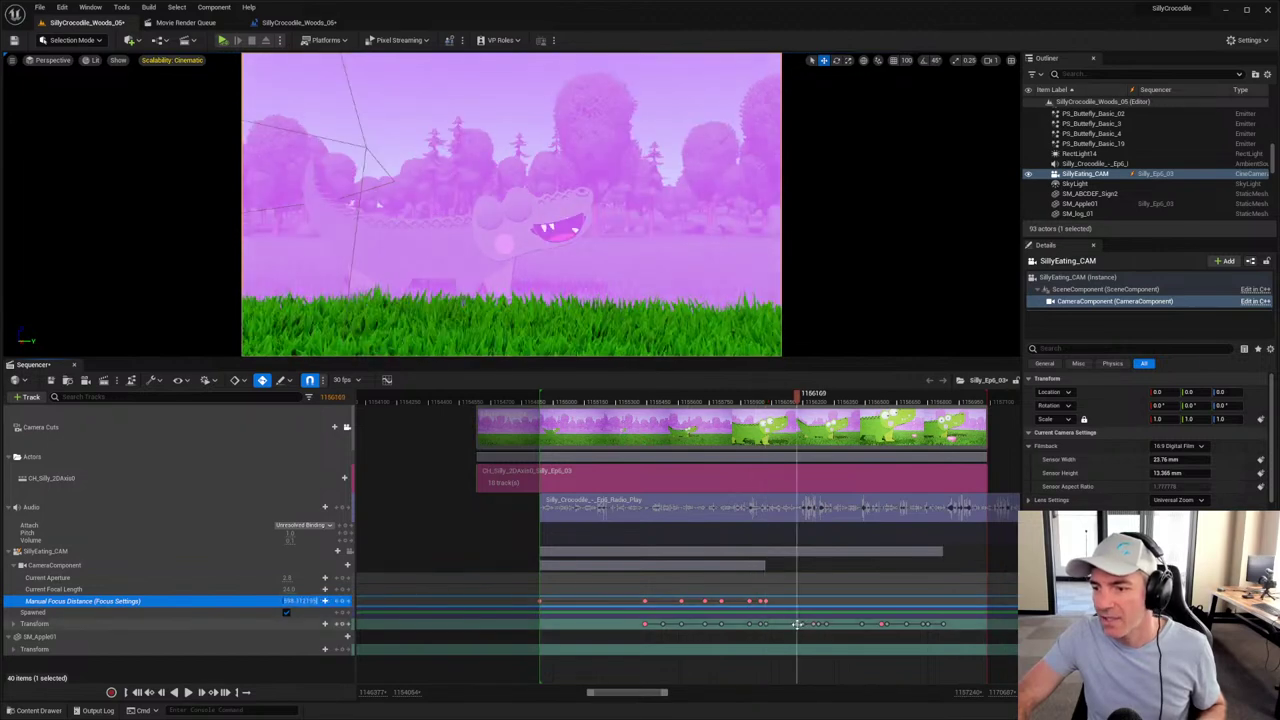
left_click(292, 601)
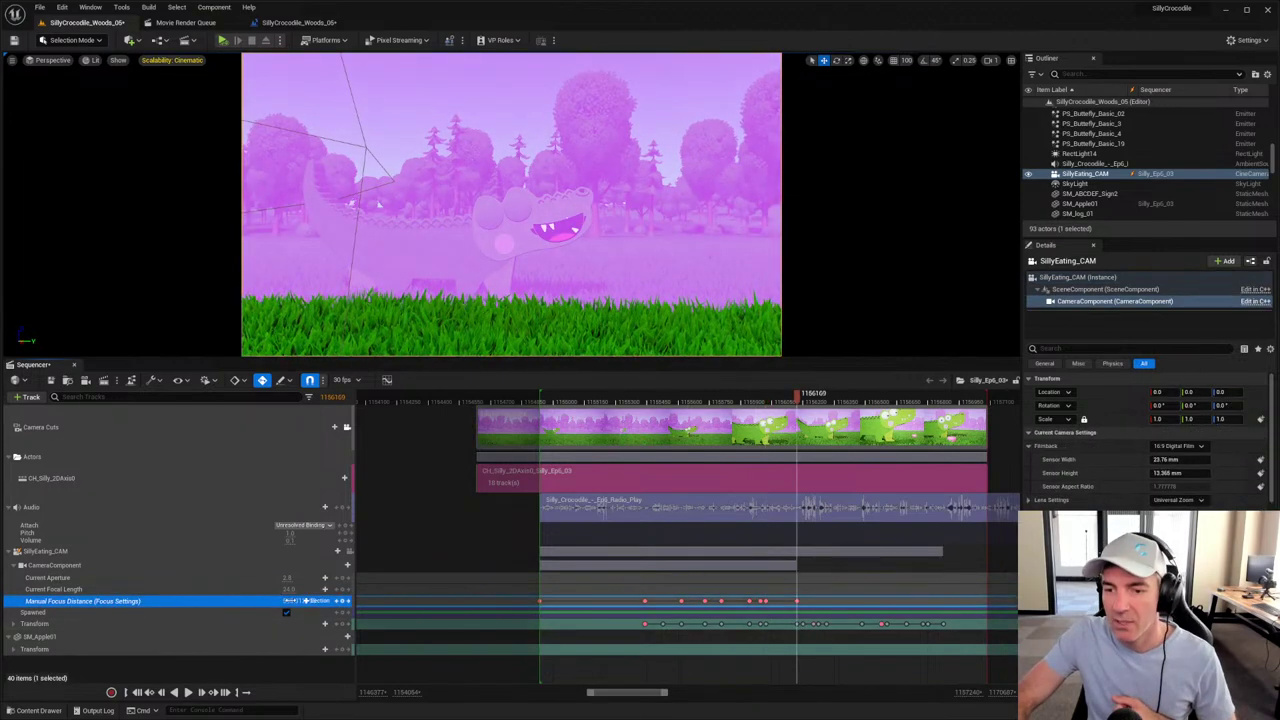
left_click_drag(292, 601, 300, 601)
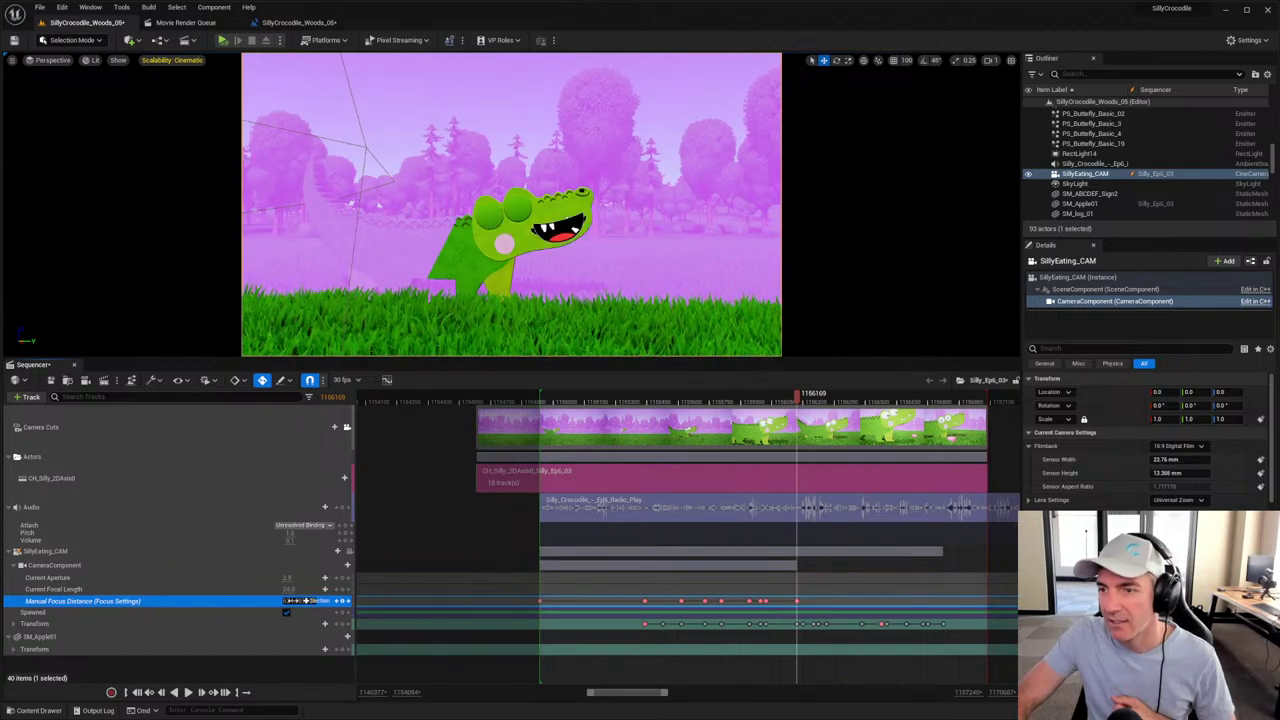
left_click(805, 623)
left_click_drag(300, 601, 303, 601)
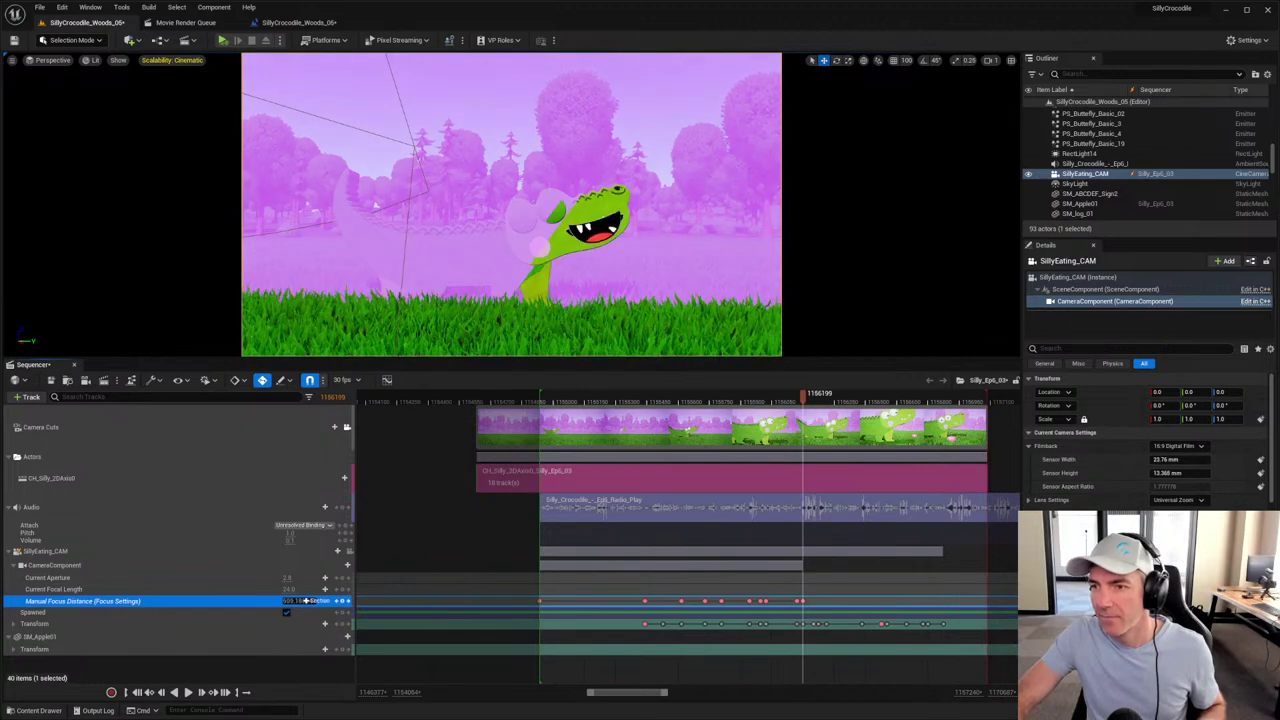
left_click(811, 623)
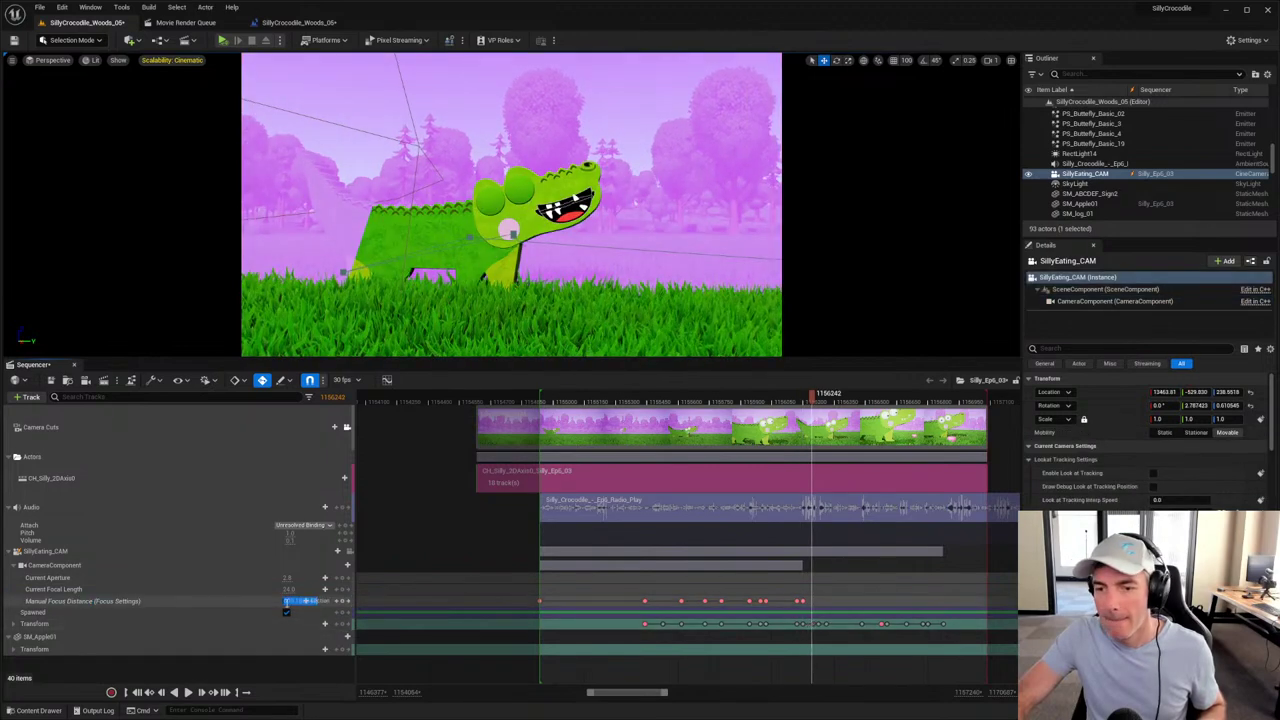
left_click_drag(303, 601, 305, 601)
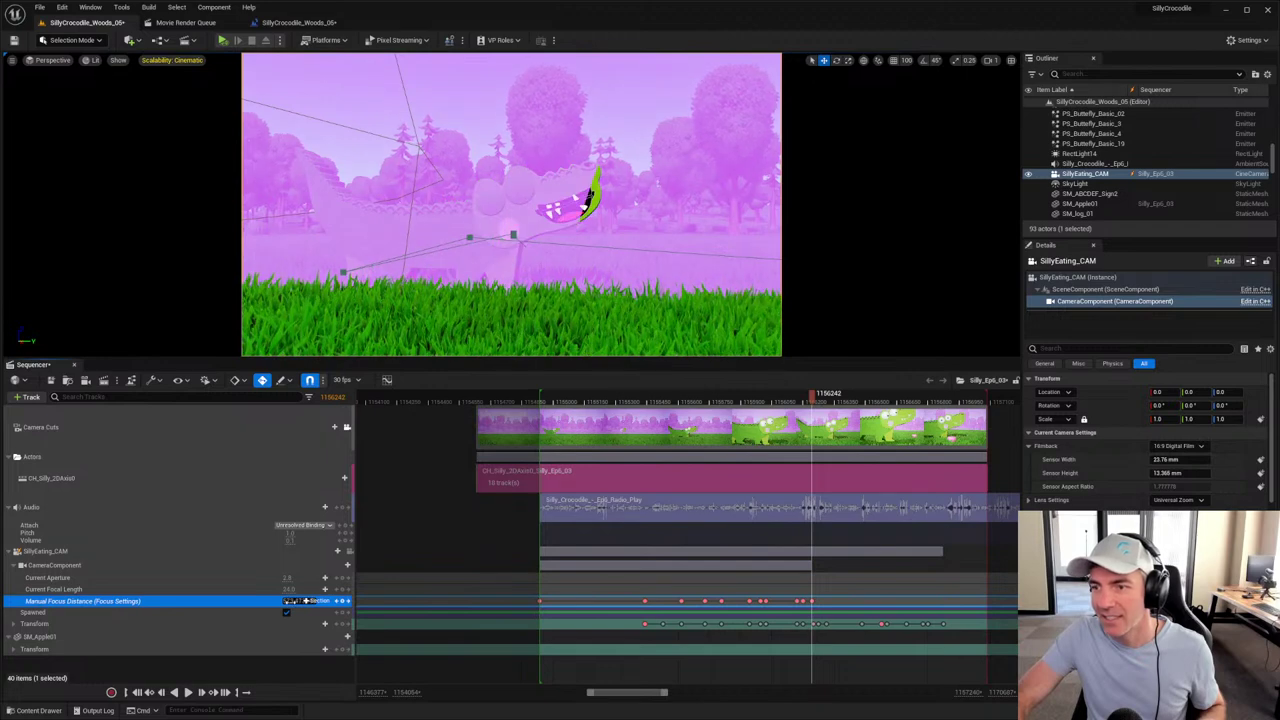
left_click(818, 624)
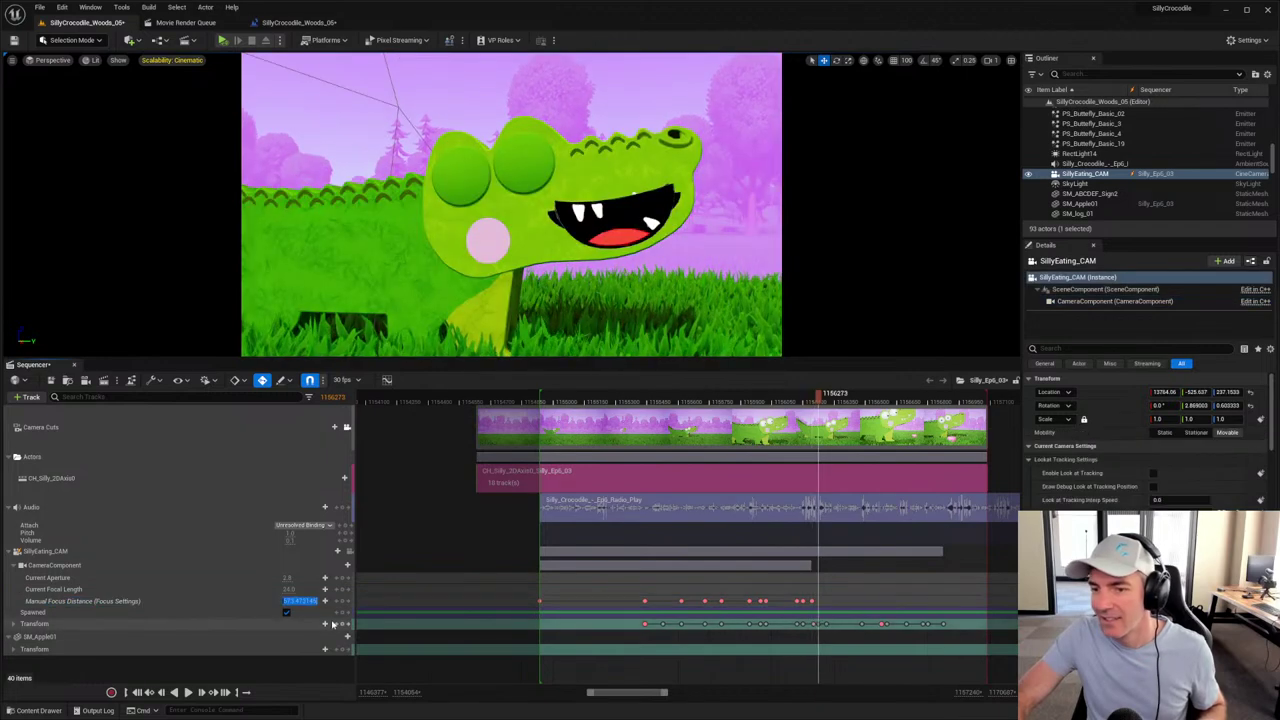
left_click(250, 601)
left_click_drag(305, 601, 312, 601)
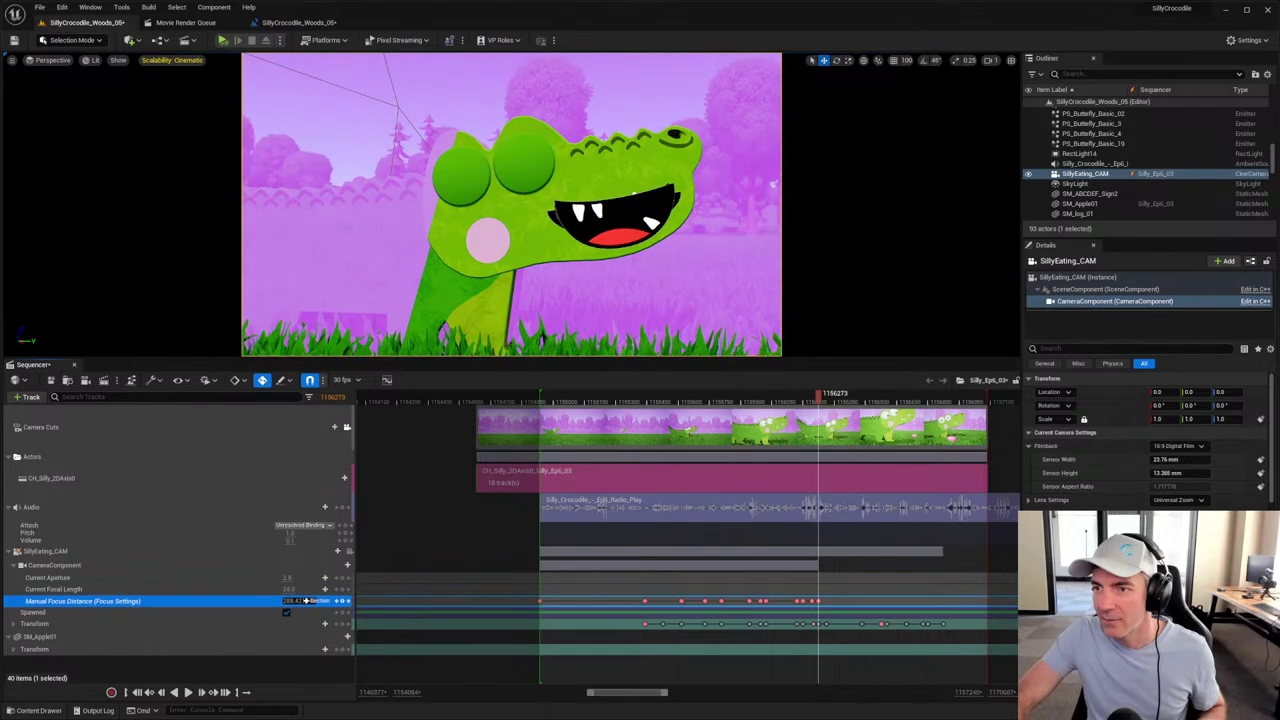
Step: Key focus for the close-up over the last frames, then bring the whole shot into view
left_click(825, 625)
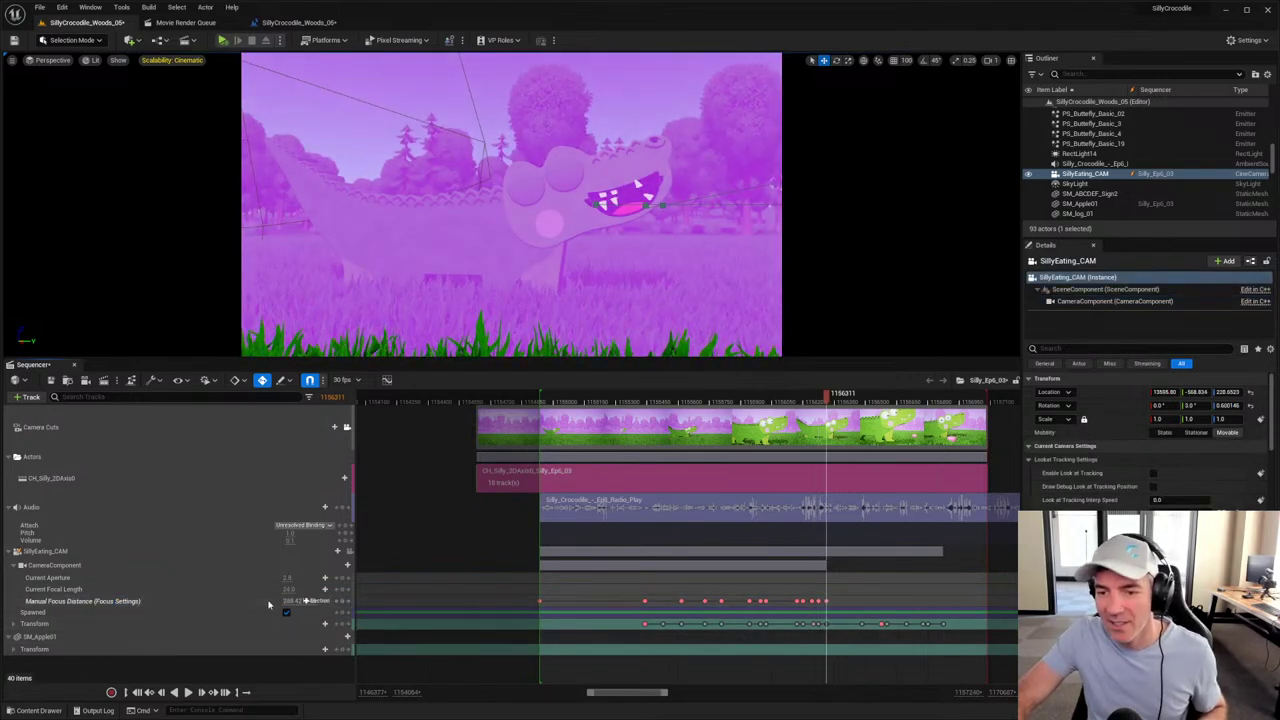
left_click(268, 601)
mouse_move(307, 601)
left_mouse_down()
mouse_move(320, 601)
mouse_move(302, 601)
left_mouse_up()
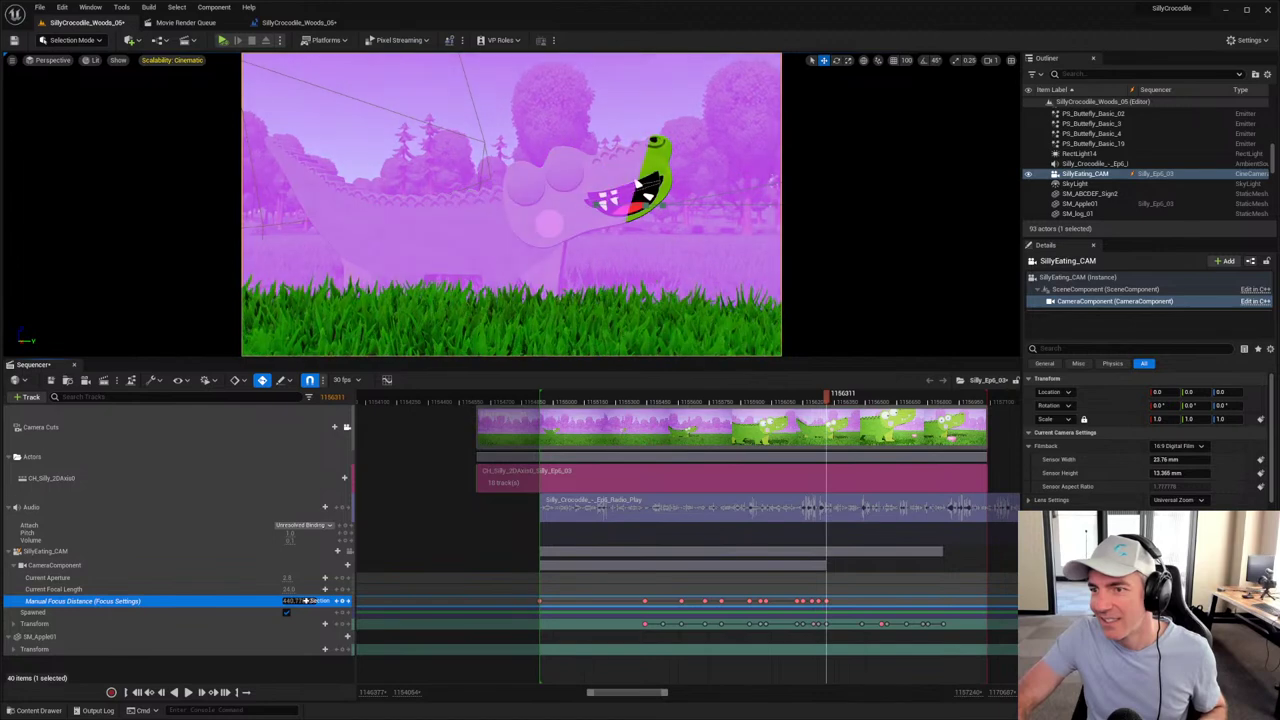
left_click(866, 622)
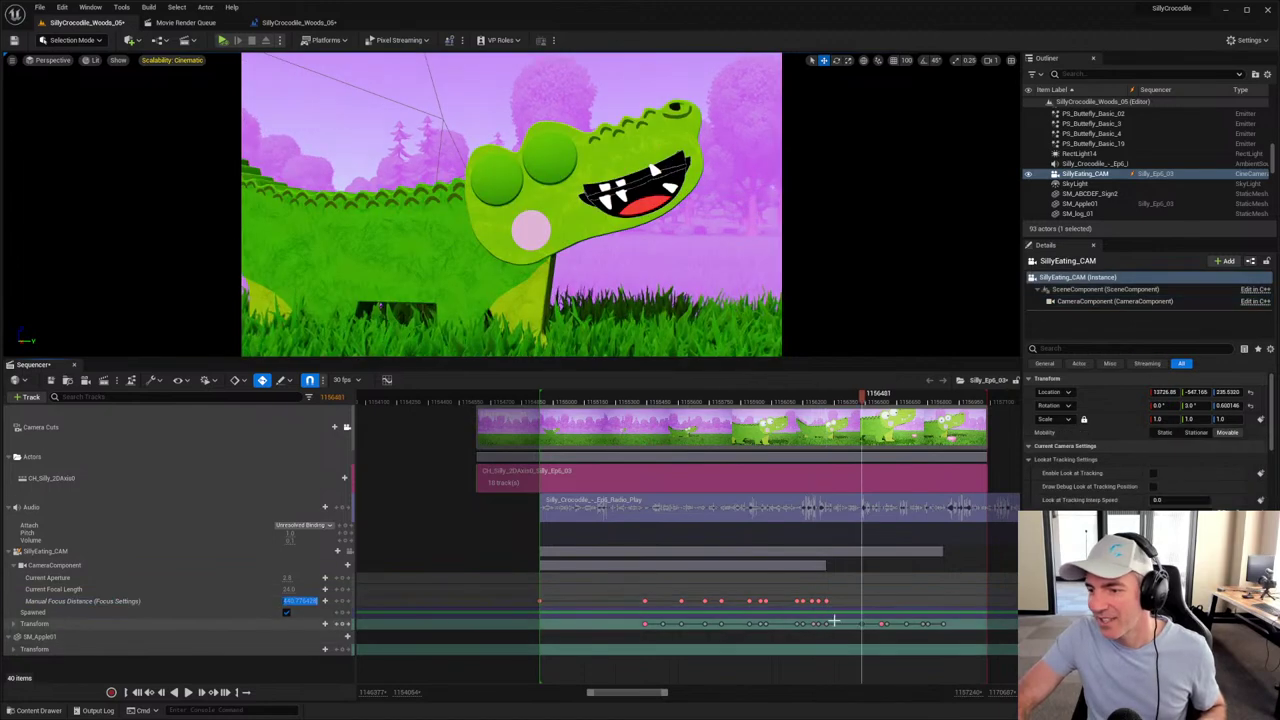
left_click_drag(298, 601, 294, 601)
left_click(876, 622)
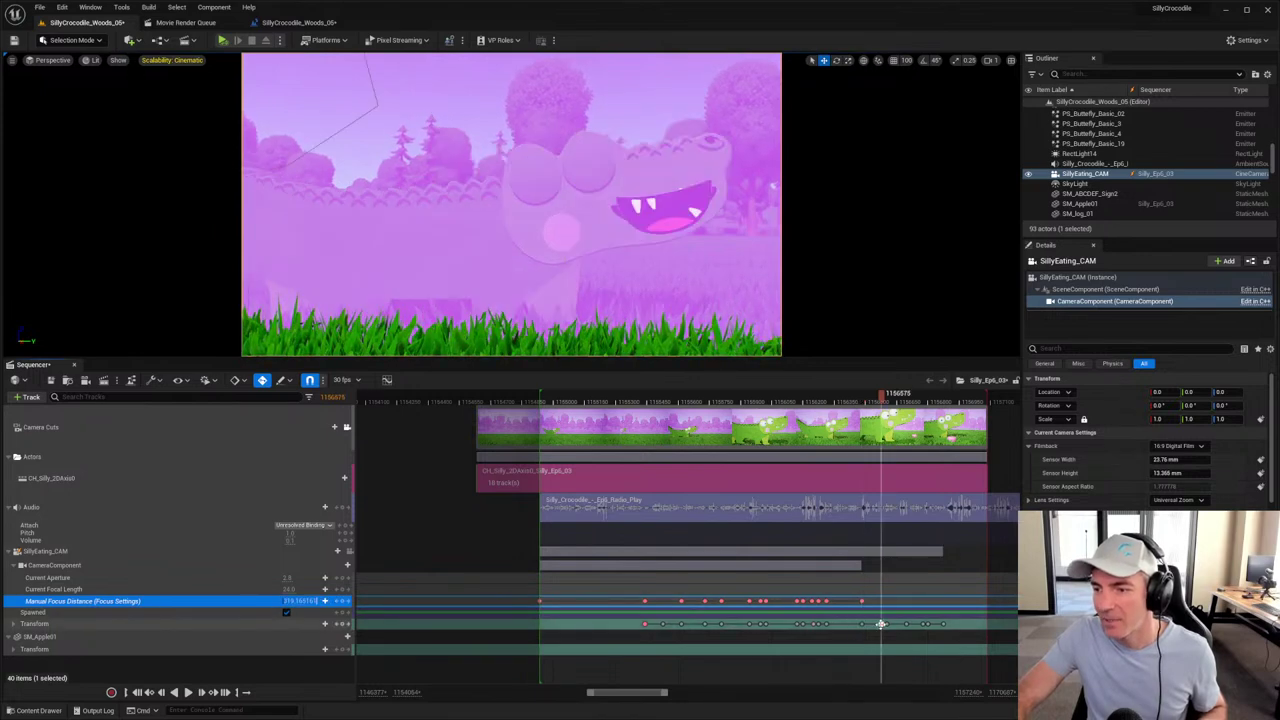
right_click_drag(620, 625, 395, 625)
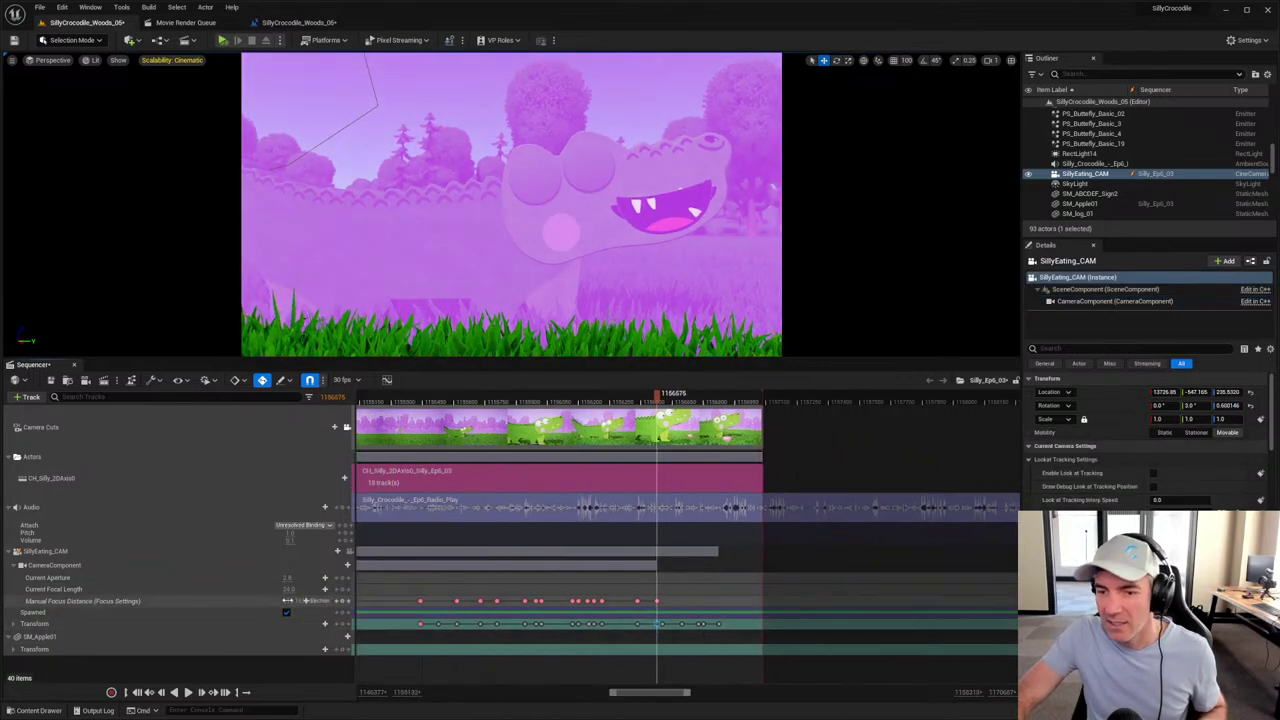
Step: Tweak focus at the current frame and key a sharper focus distance further ahead
left_click_drag(298, 601, 305, 601)
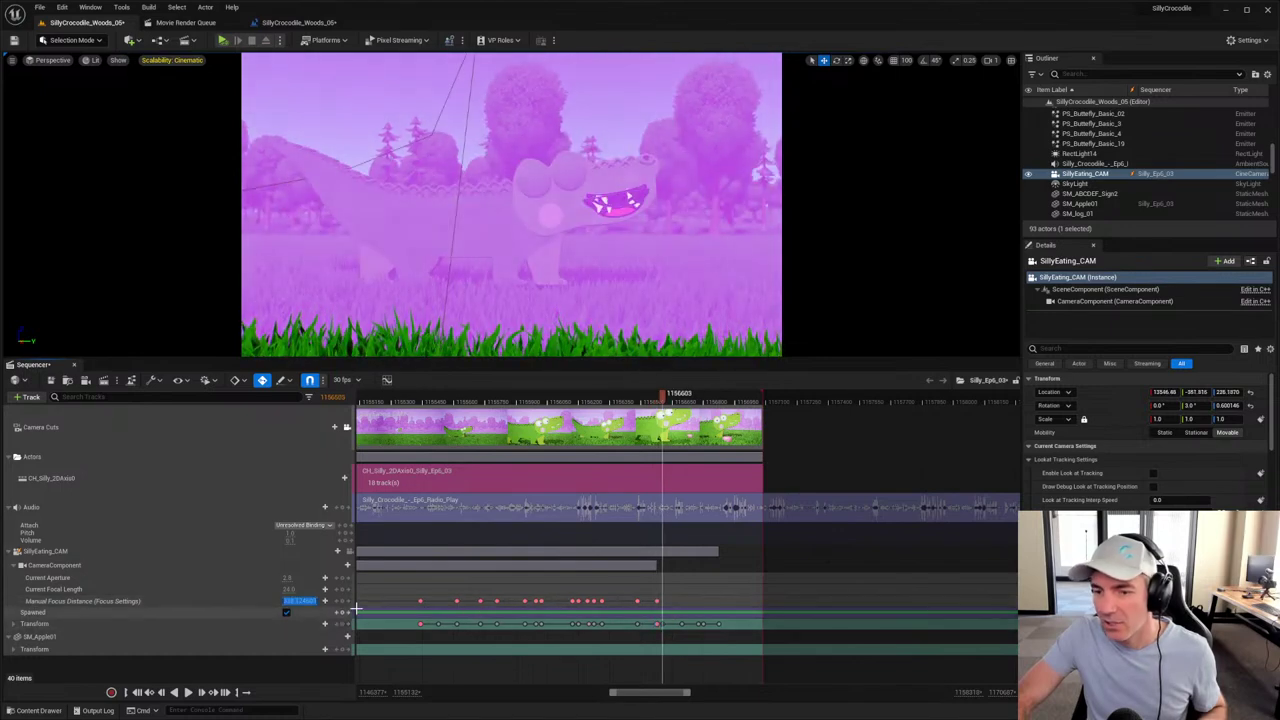
left_click(355, 606)
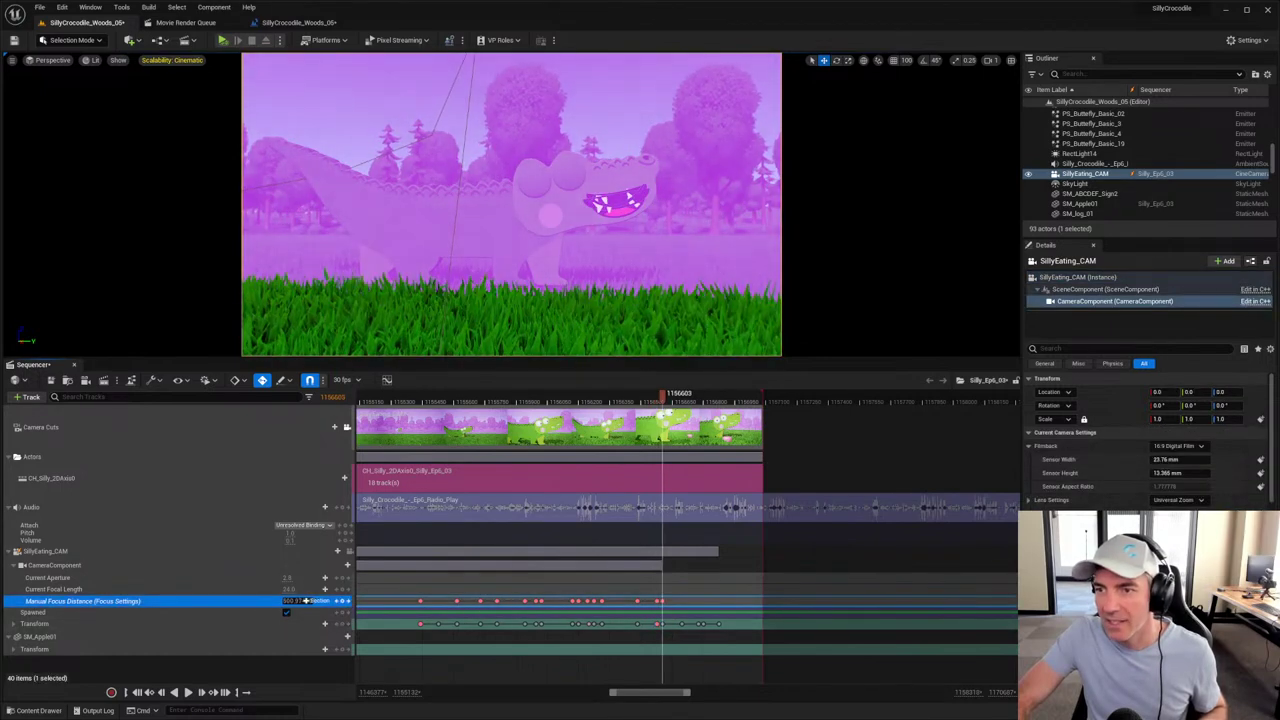
left_click_drag(305, 601, 305, 601)
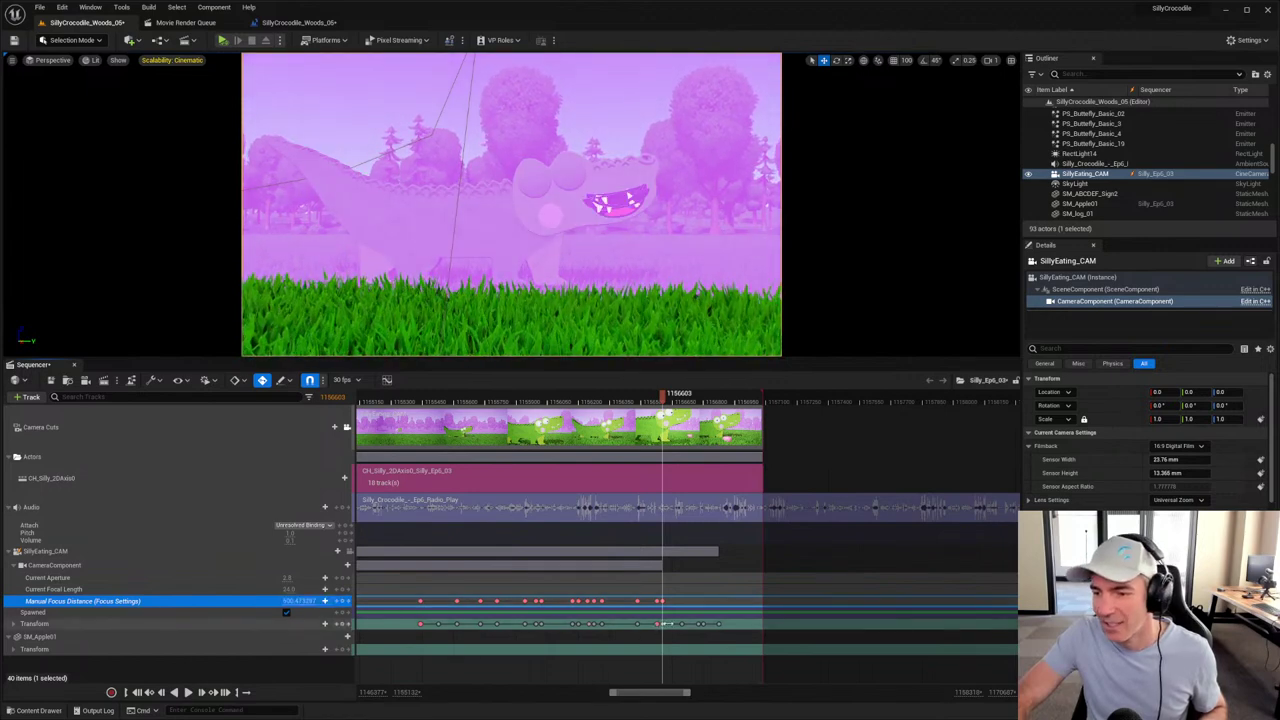
left_click(680, 624)
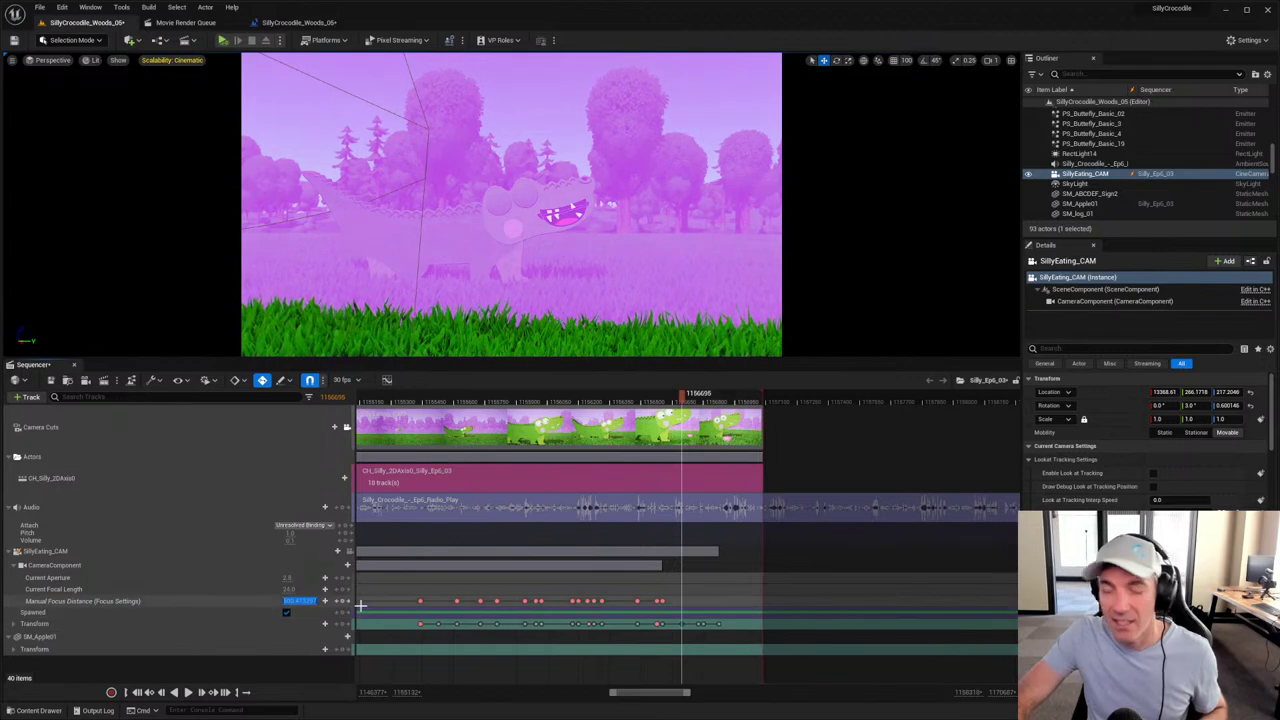
left_click(278, 601)
left_click_drag(290, 601, 306, 601)
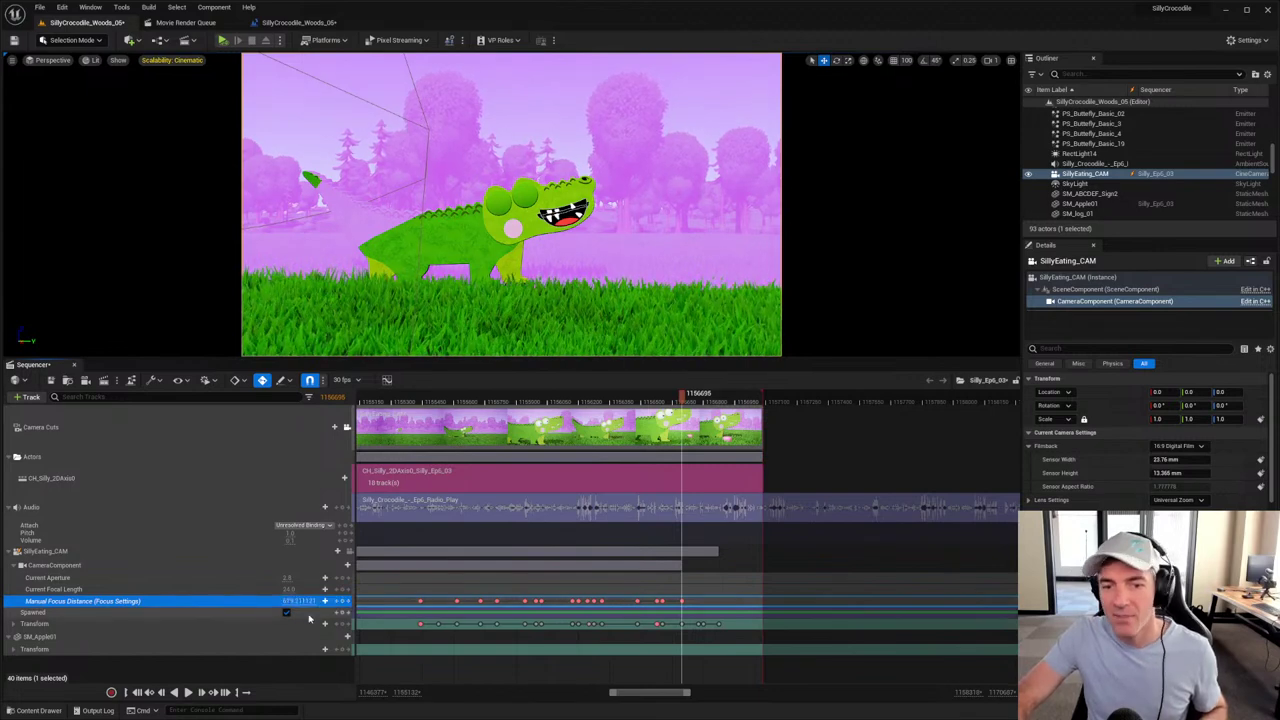
left_click(698, 624)
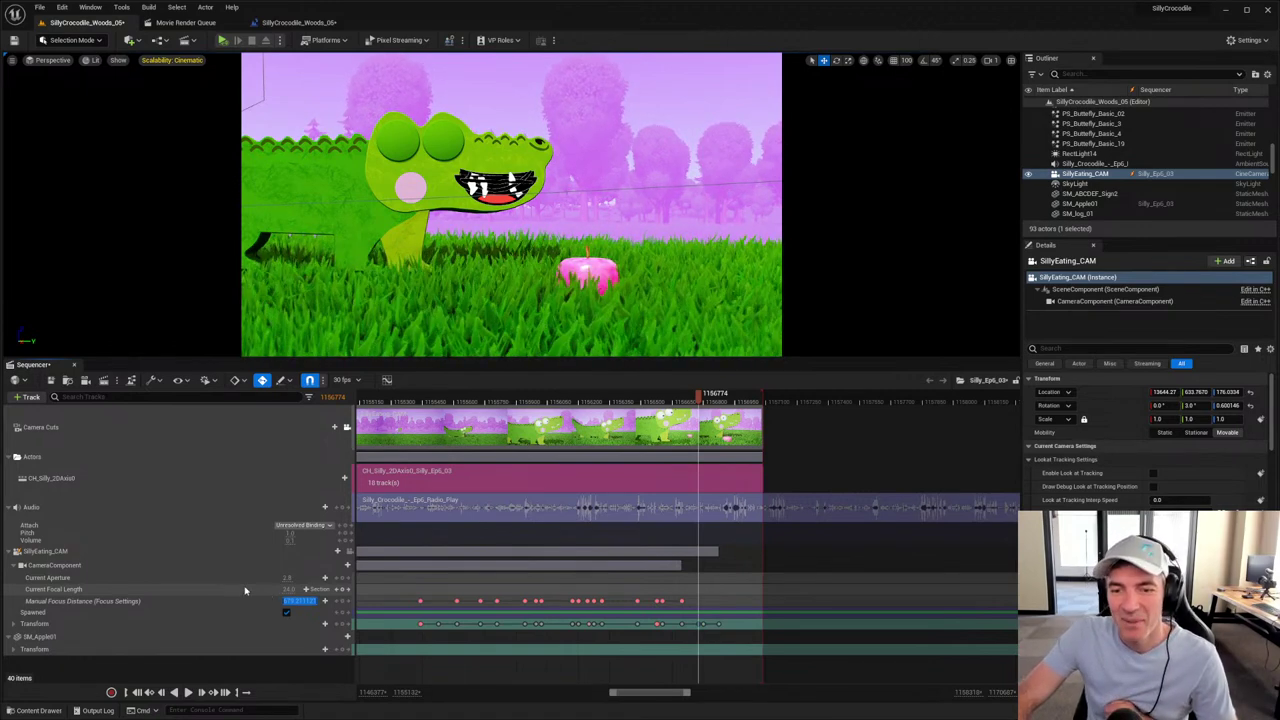
key("Return")
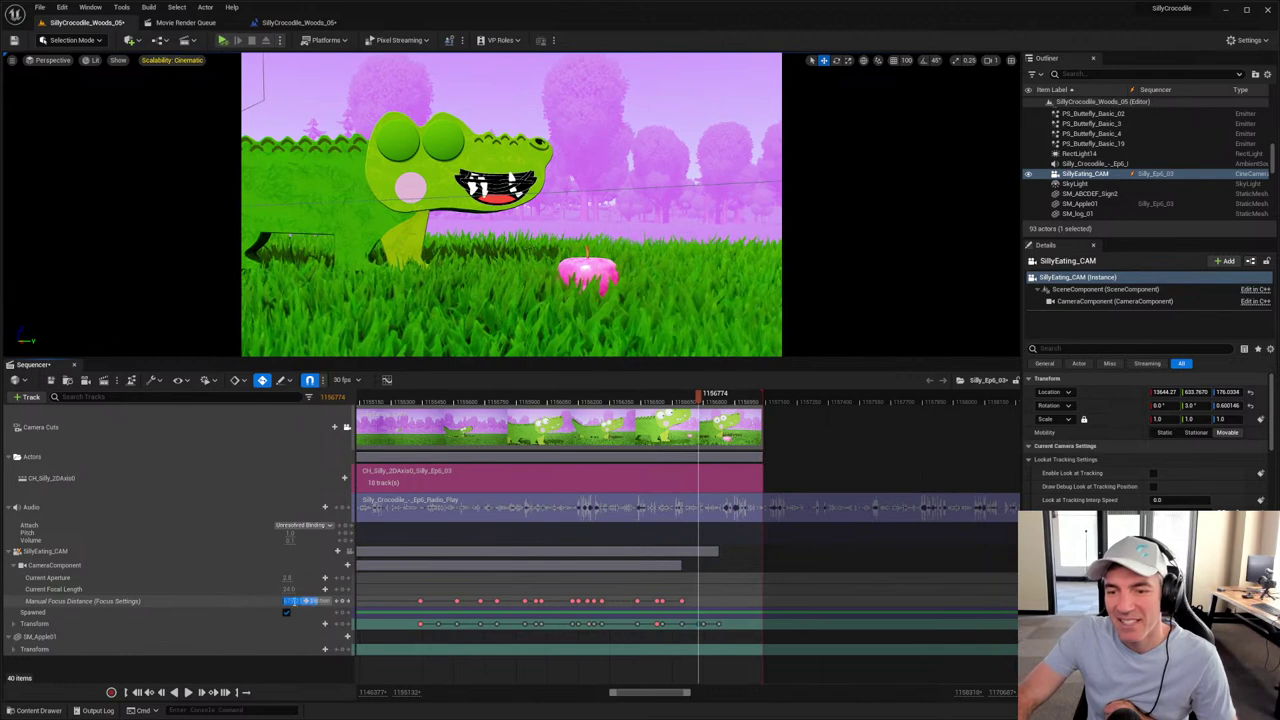
Step: Add more focus keys at the next frames, ending at distance 322.887461
left_click(284, 601)
left_click_drag(306, 600, 308, 600)
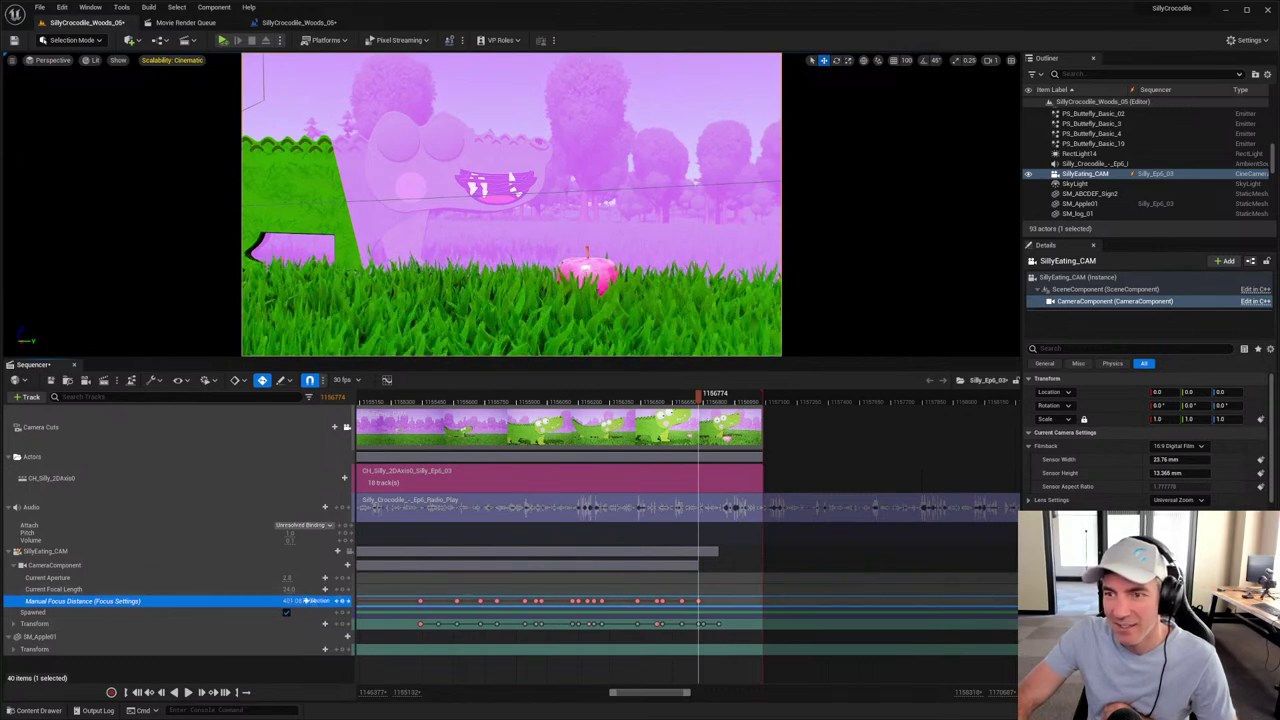
left_click_drag(306, 600, 305, 600)
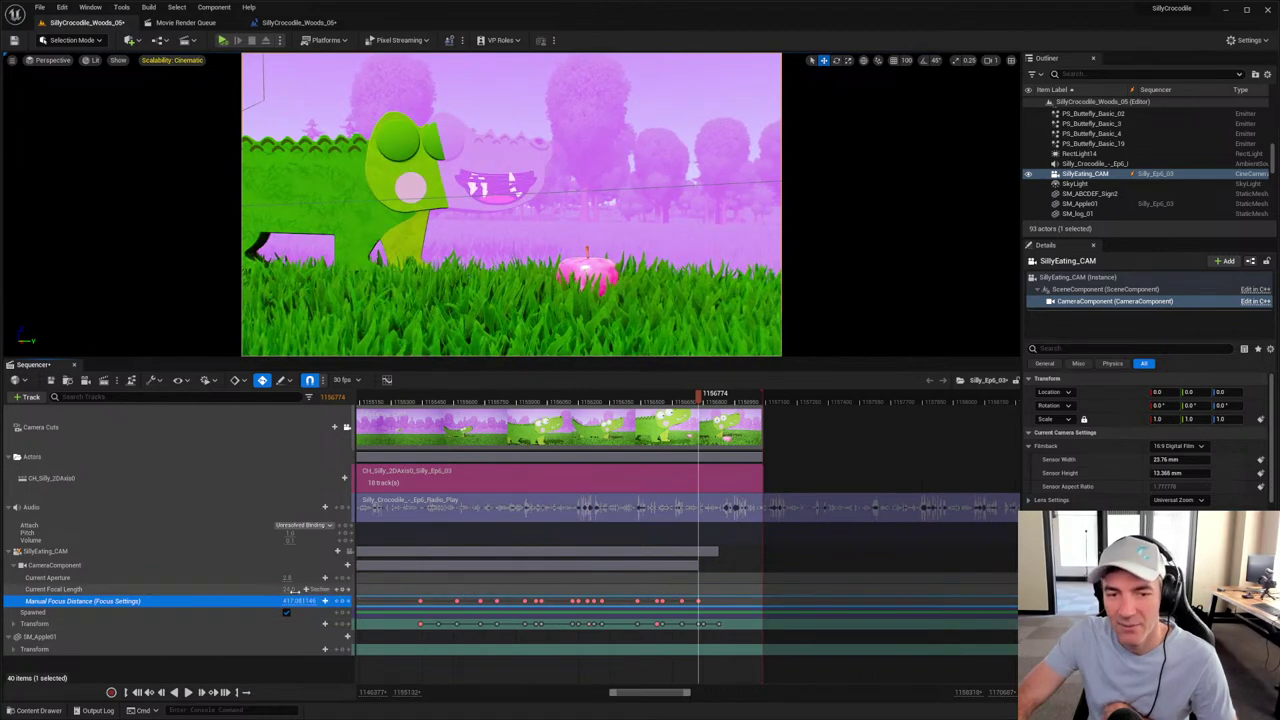
left_click(703, 624)
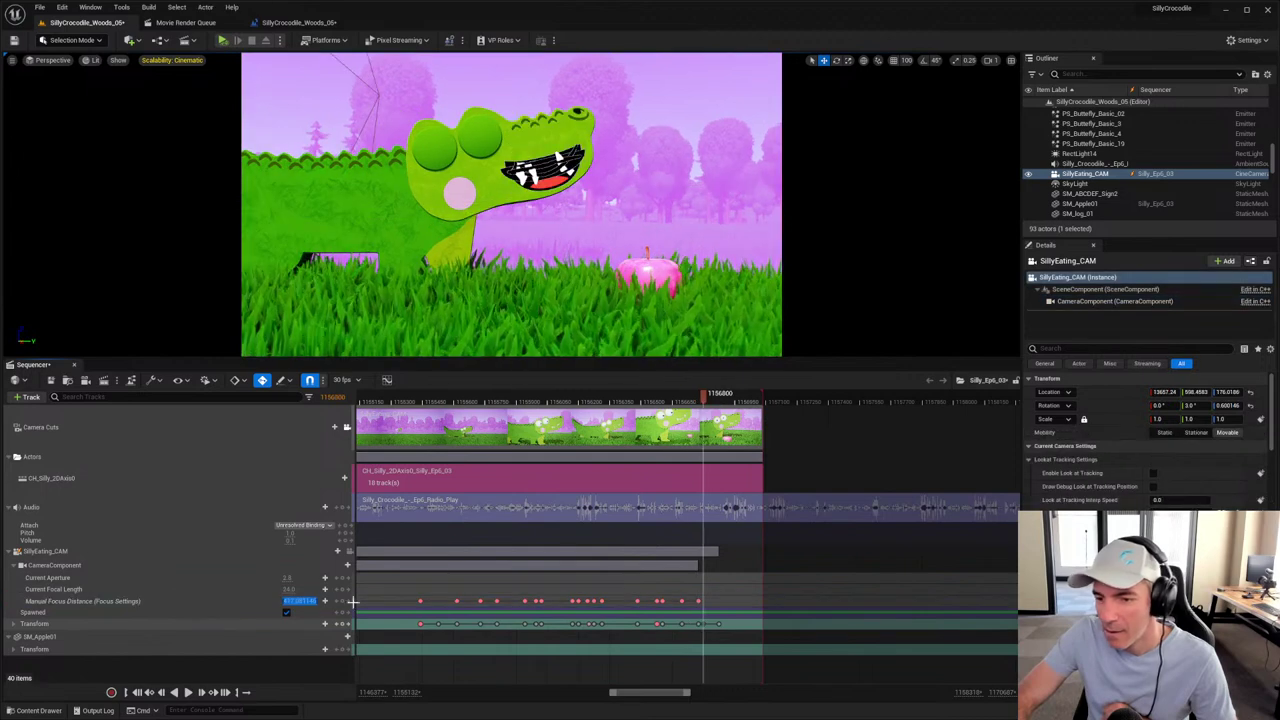
left_click_drag(306, 600, 306, 600)
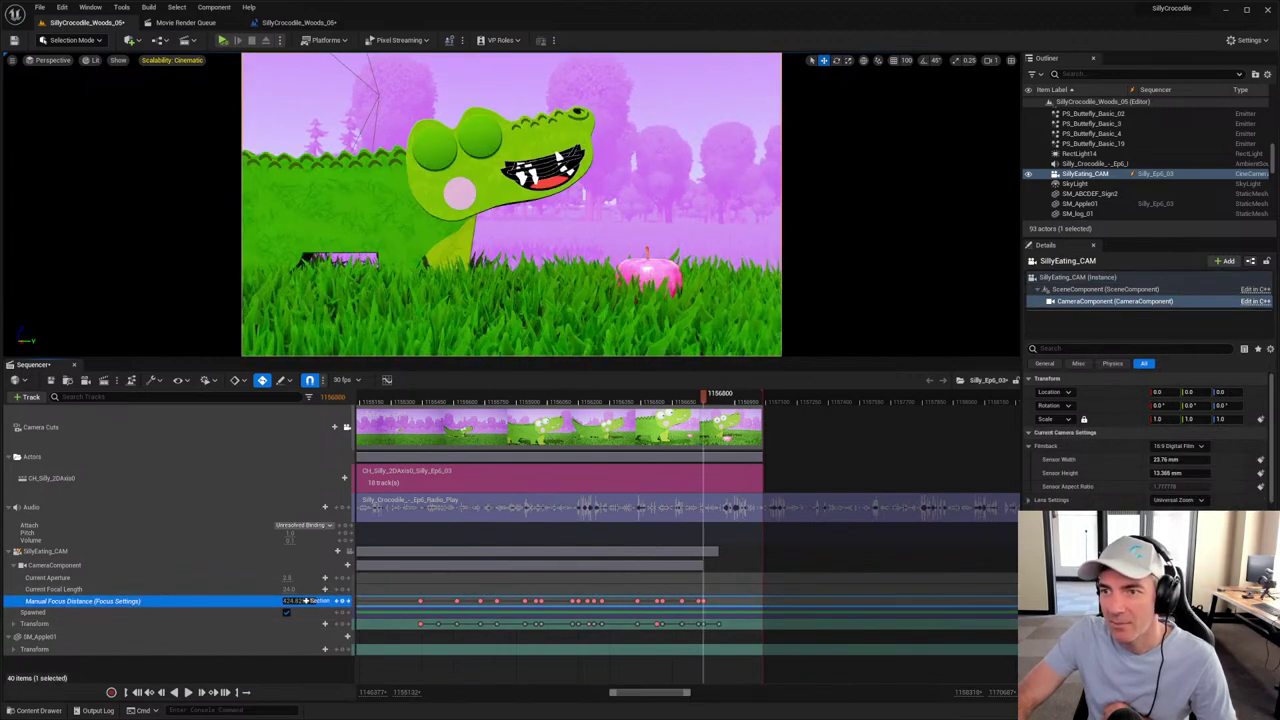
left_click(719, 623)
left_click_drag(306, 600, 307, 600)
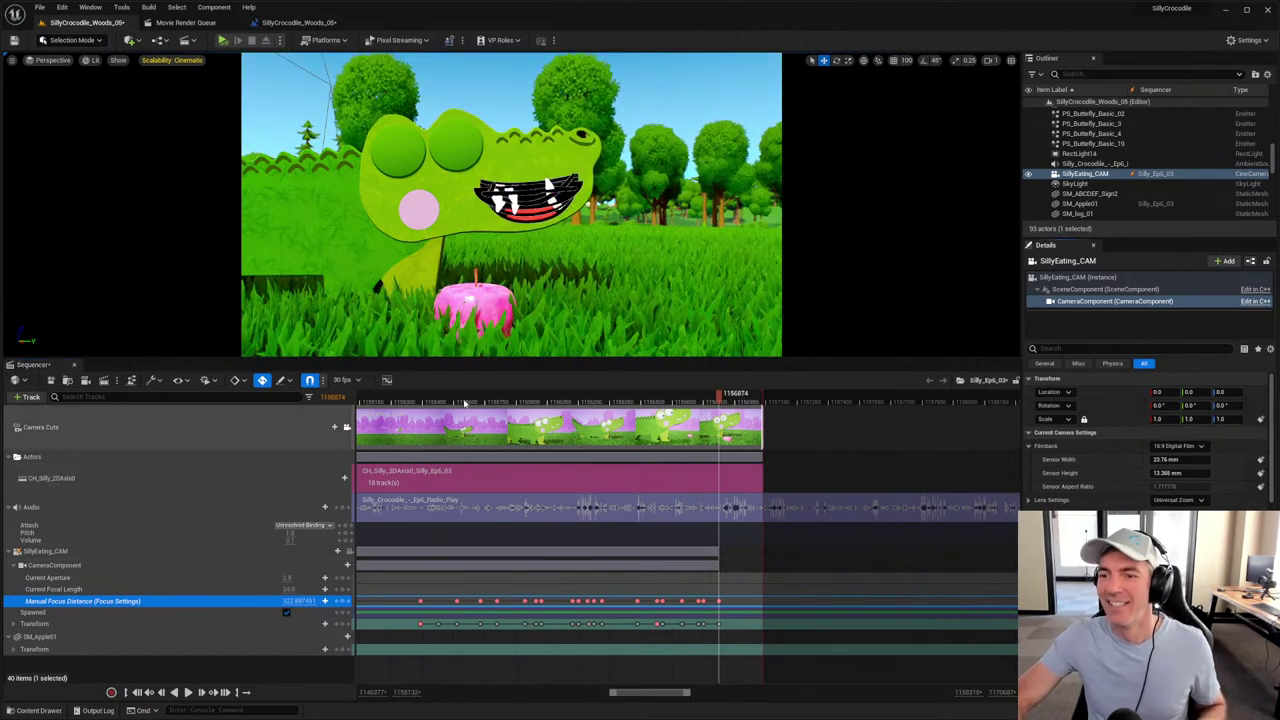
Step: Jump back on the ruler and play the SillyEating_CAM shot to review the focus keys
left_click(460, 401)
key("space")
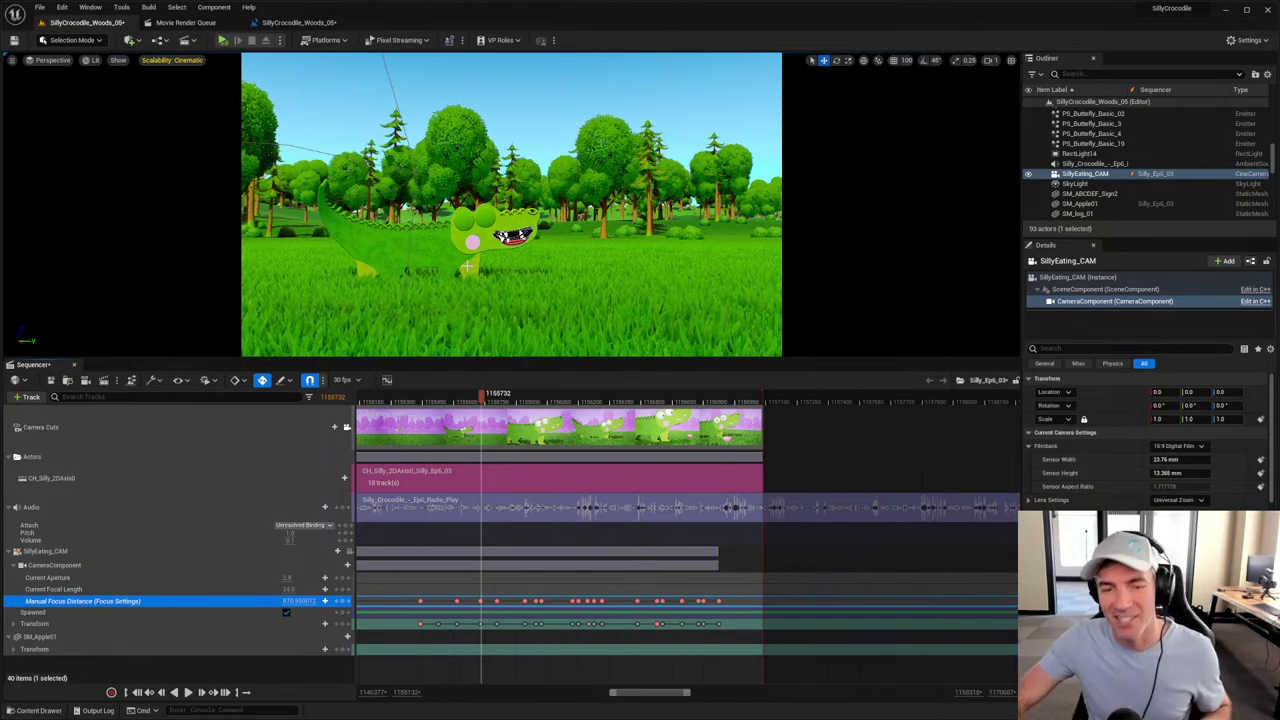
Step: Jump to the character section start and open the CH_Silly_2DAxis0 subsequence section
right_click_drag(474, 540, 611, 531)
left_click(140, 692)
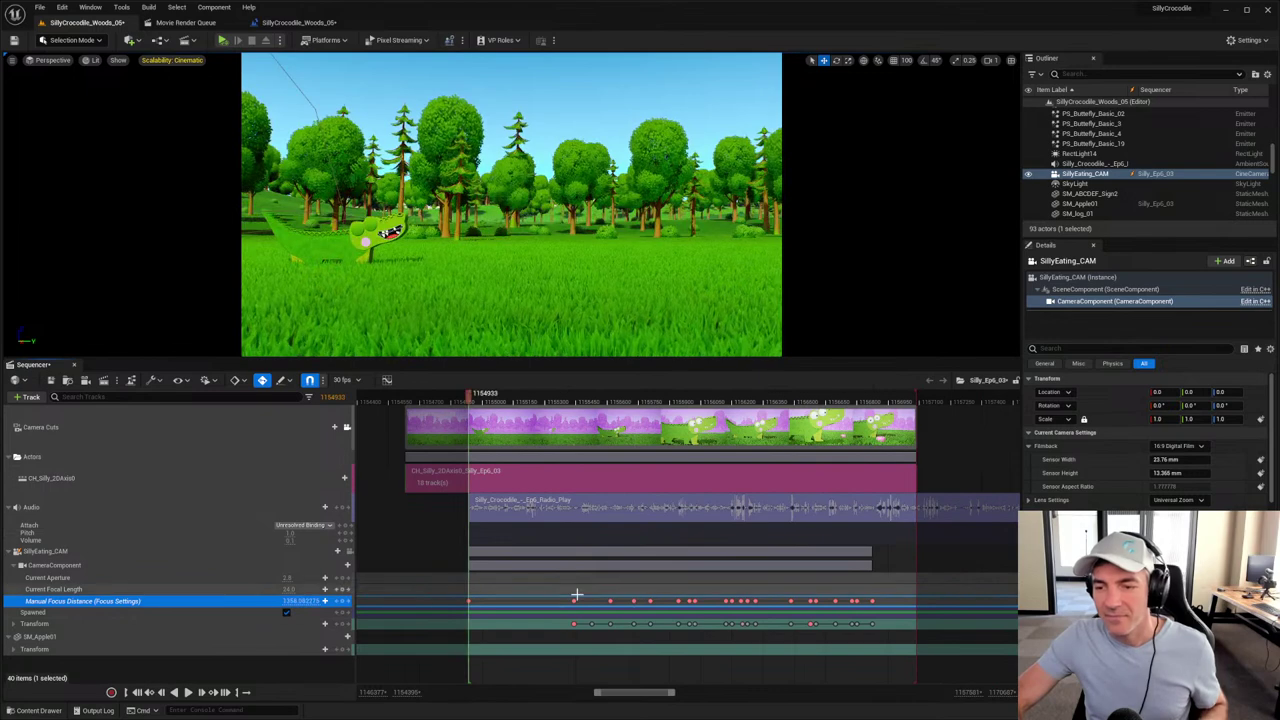
left_click(487, 478)
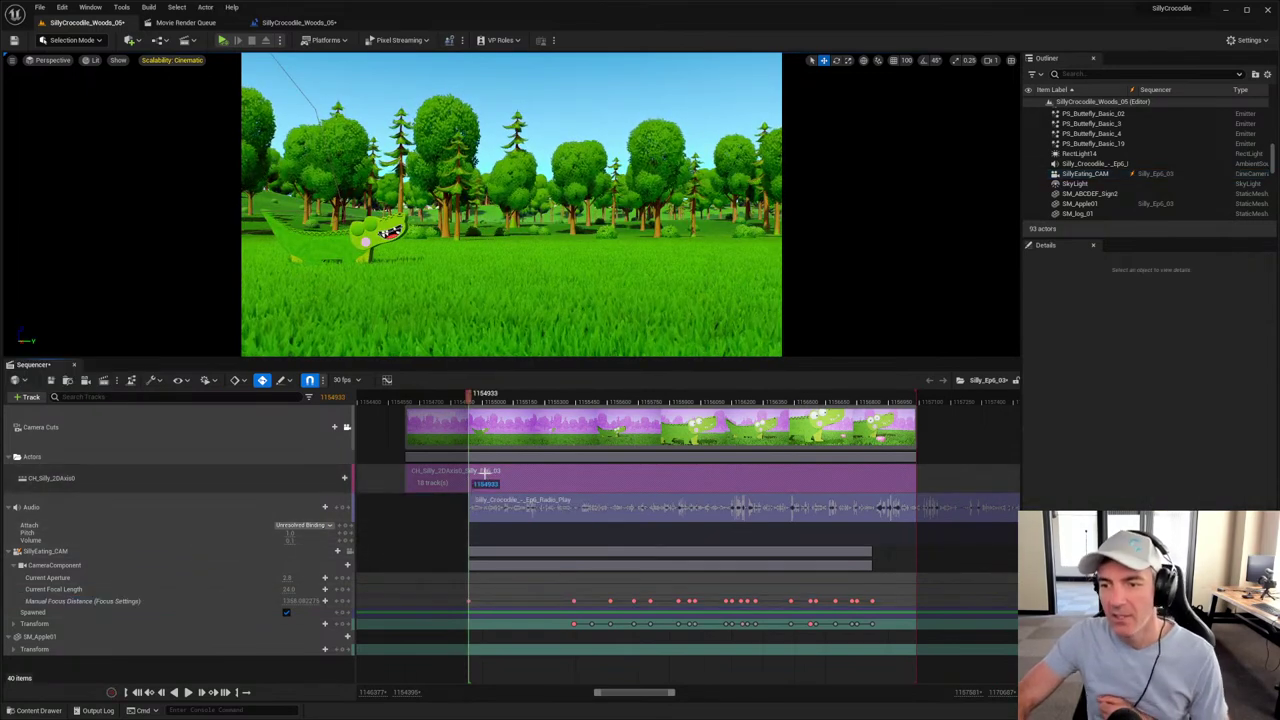
double_click(492, 476)
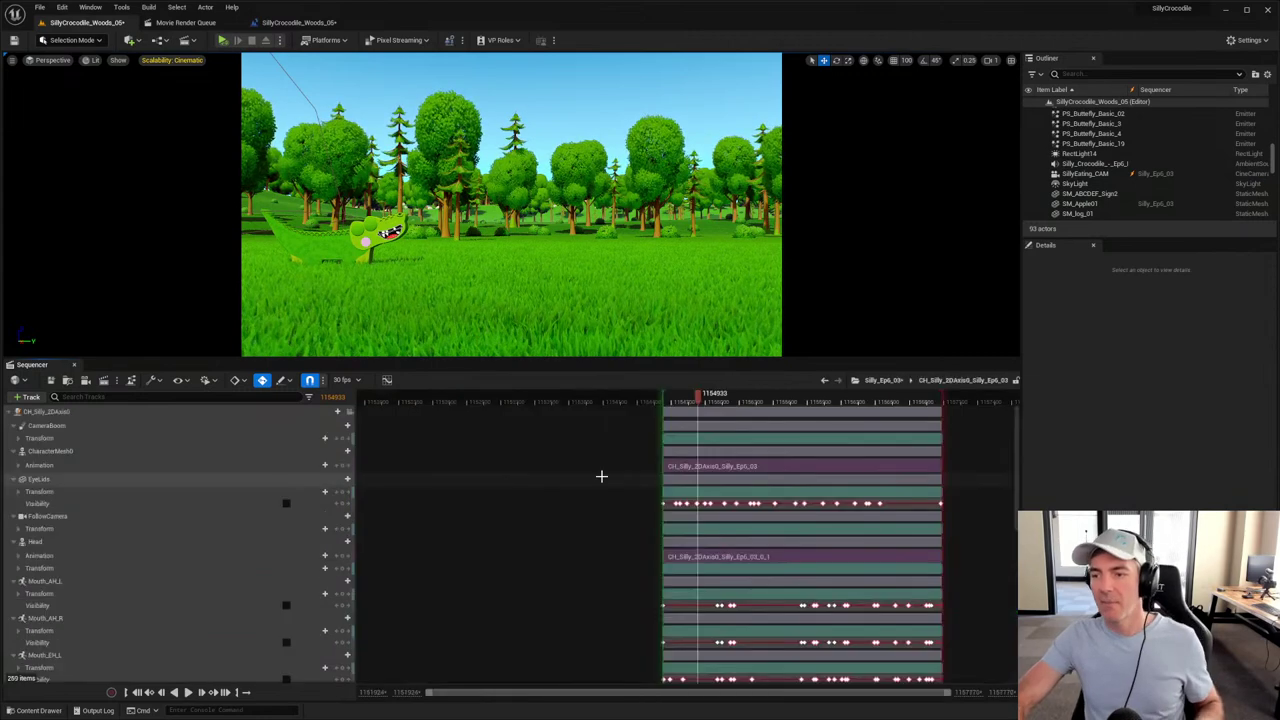
scroll(556, 477, "up", 2, "ctrl")
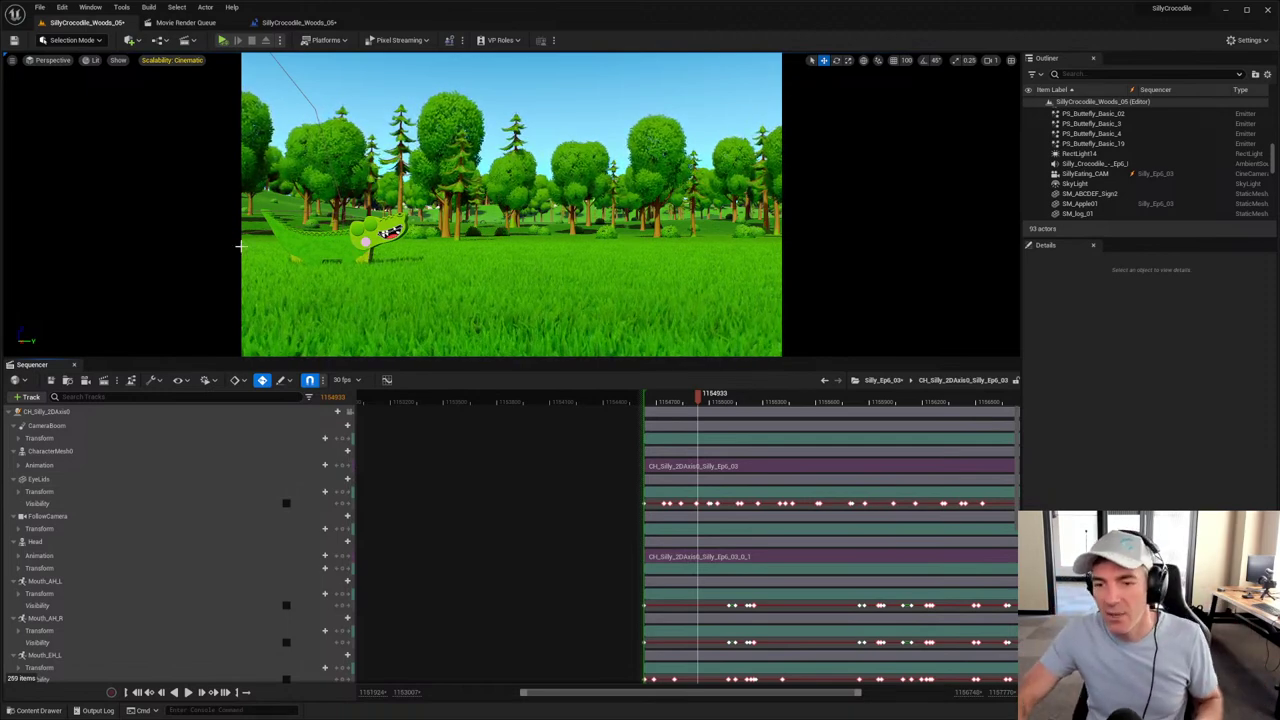
Step: Select CharacterMesh0 and scrub the crocodile's animation to frame 1155427
left_click(84, 452)
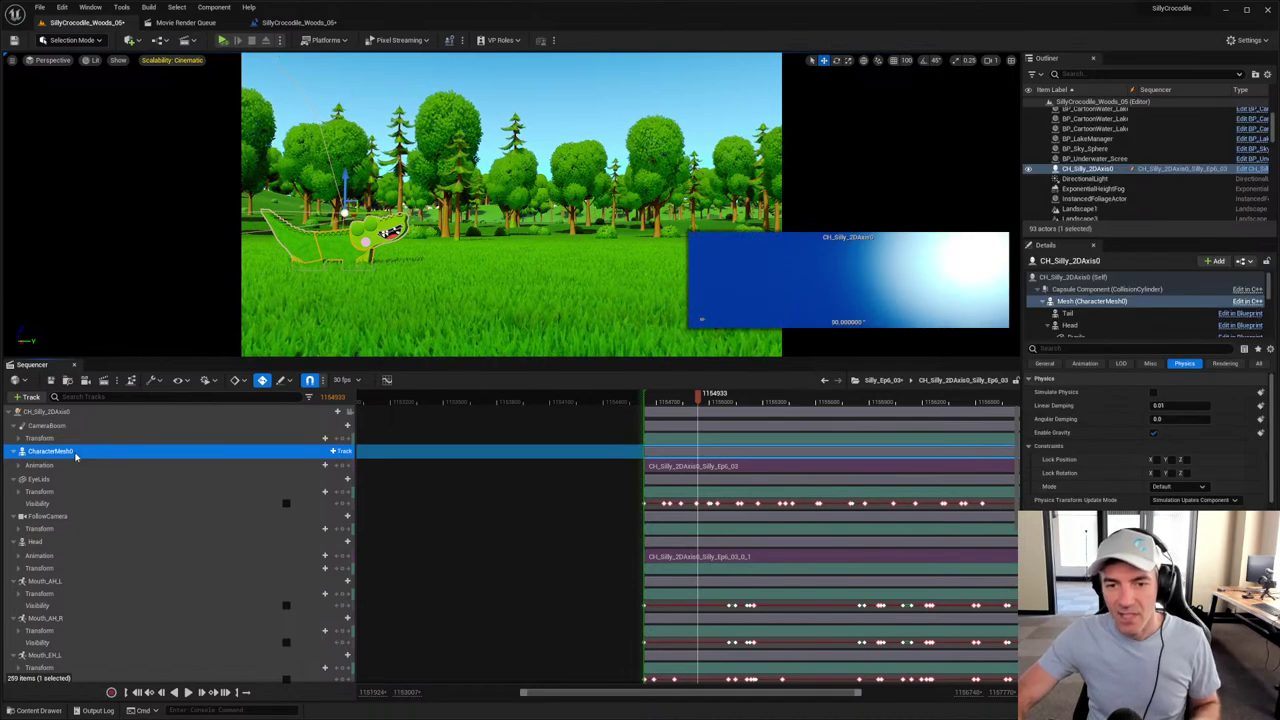
scroll(530, 420, "up", 5, "ctrl")
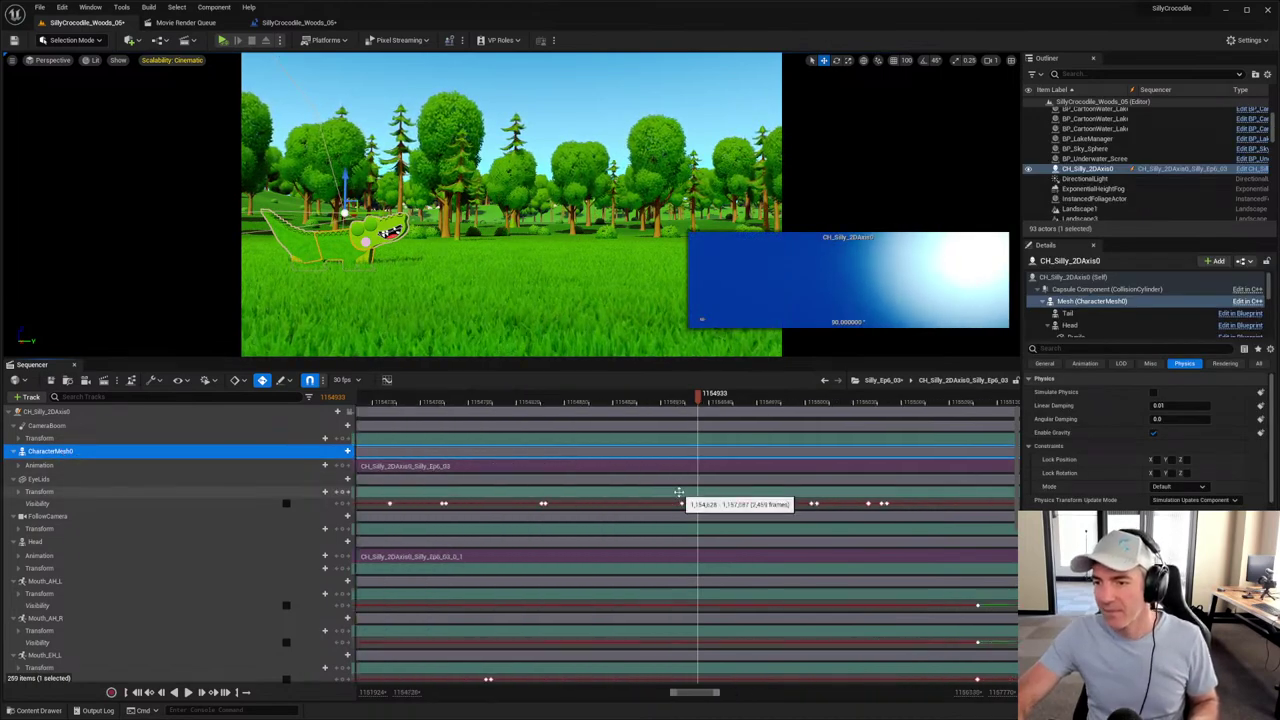
left_click(548, 400)
left_click_drag(530, 401, 580, 399)
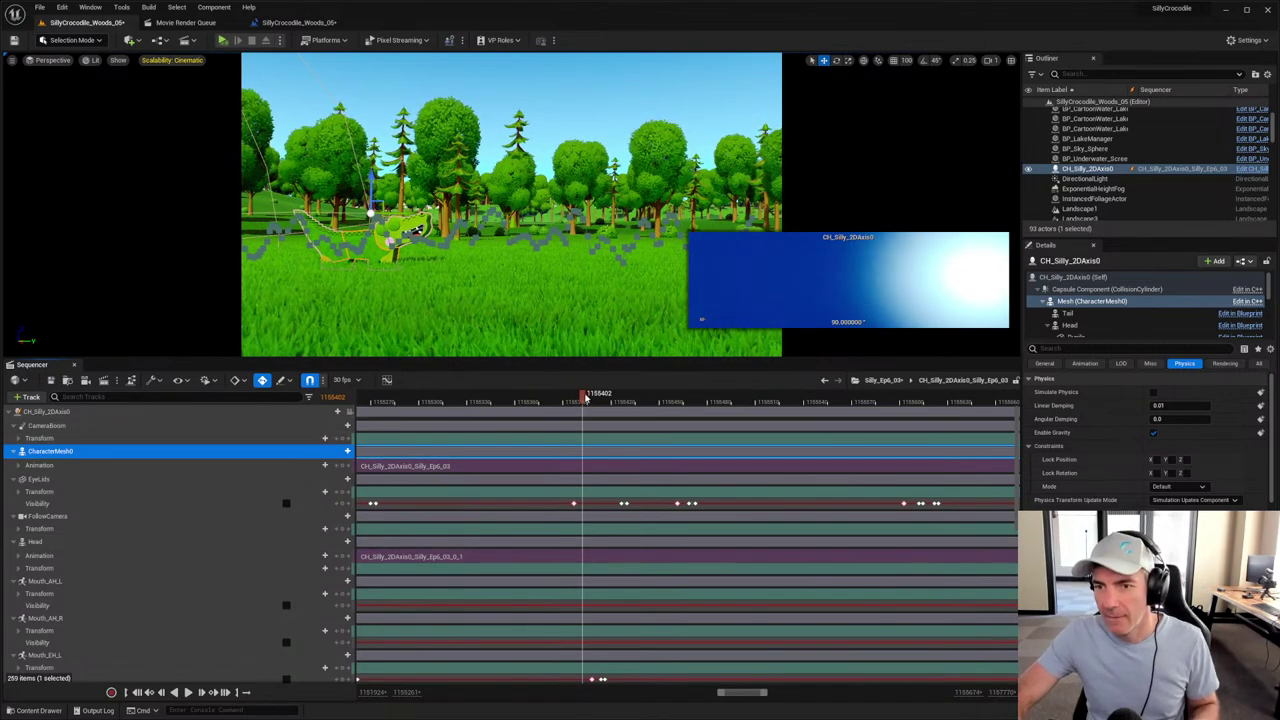
left_click_drag(586, 398, 625, 401)
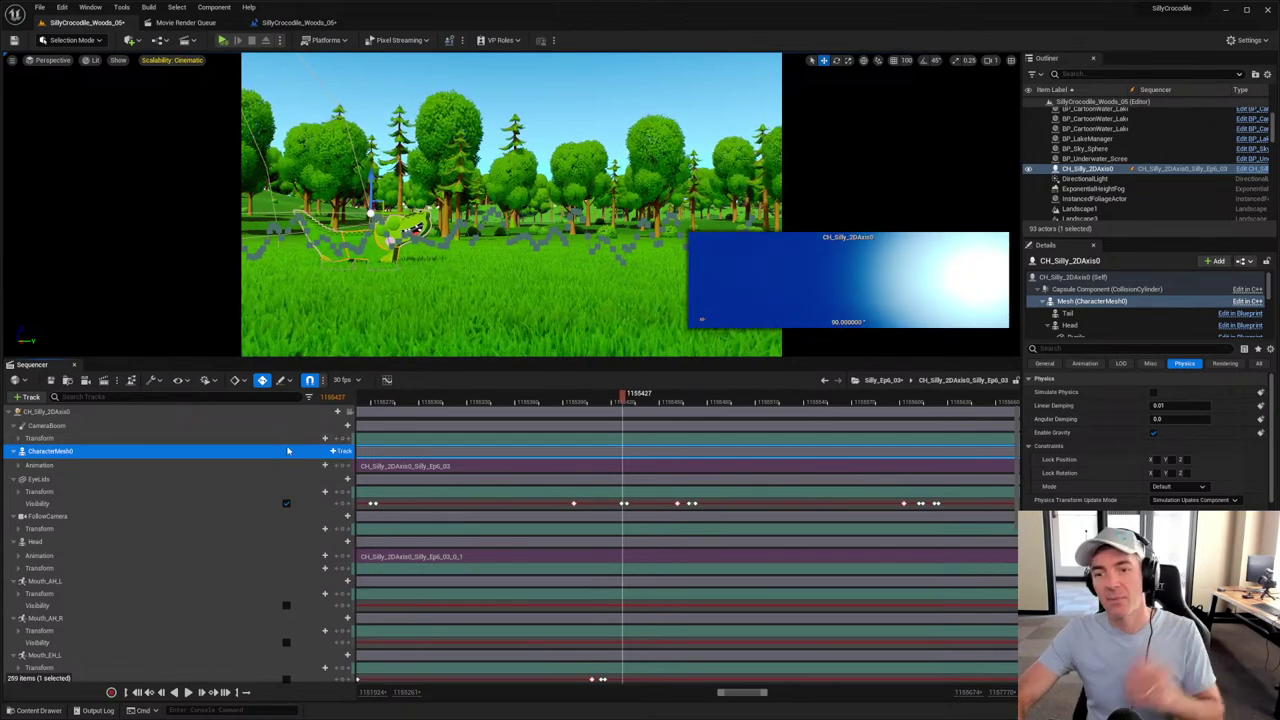
Step: Add a Material Element 0 Switcher track to CharacterMesh0 and set it to M_Silly_Body_01
left_click(338, 452)
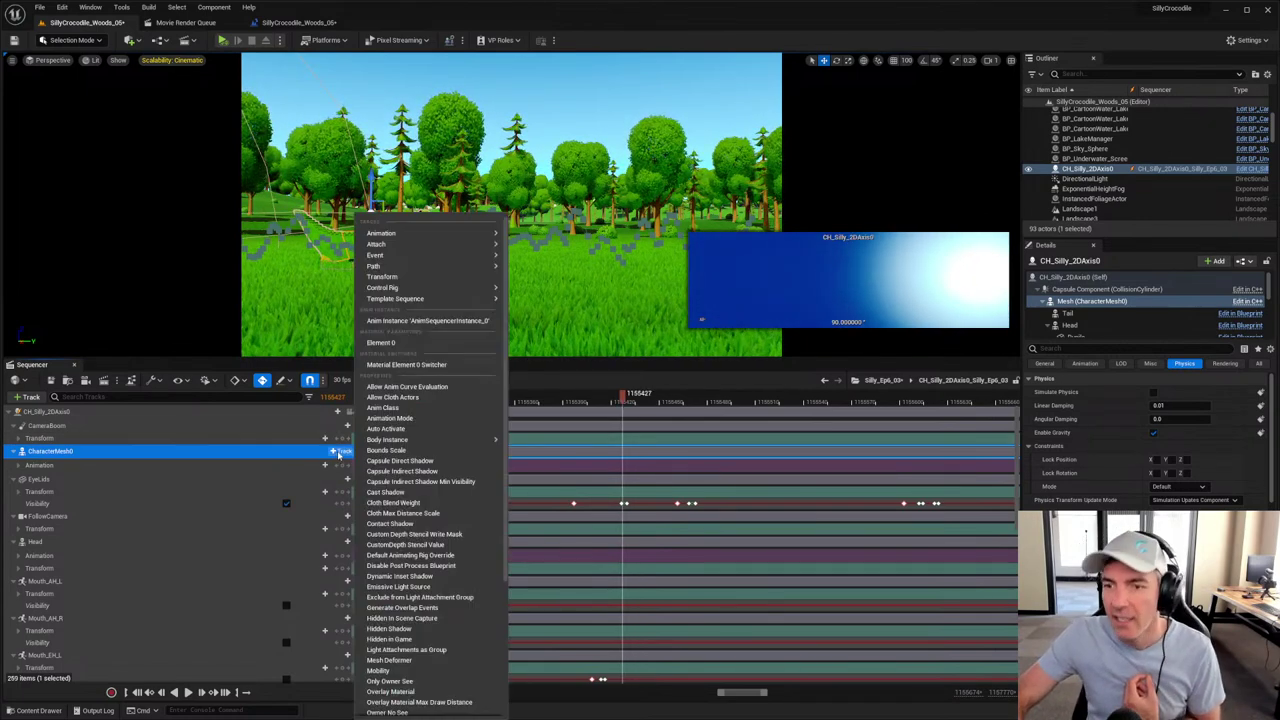
left_click(419, 365)
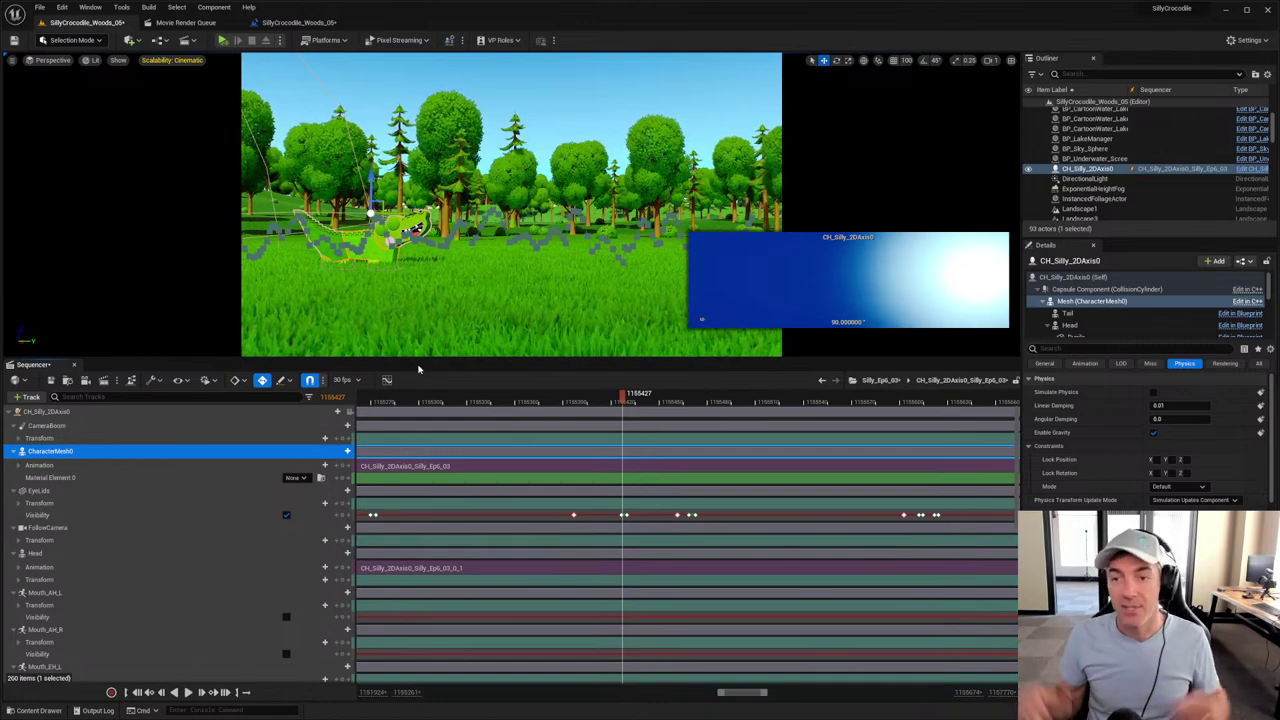
left_click(296, 478)
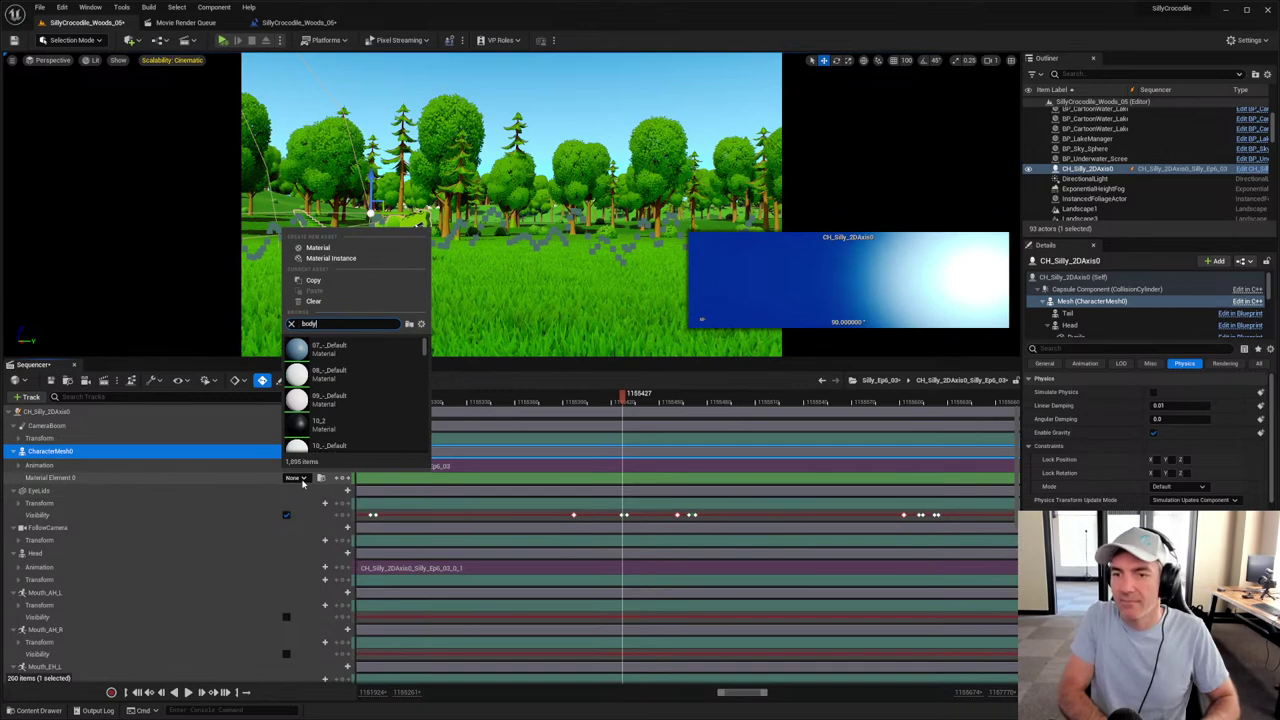
scroll(348, 422, "down", 2)
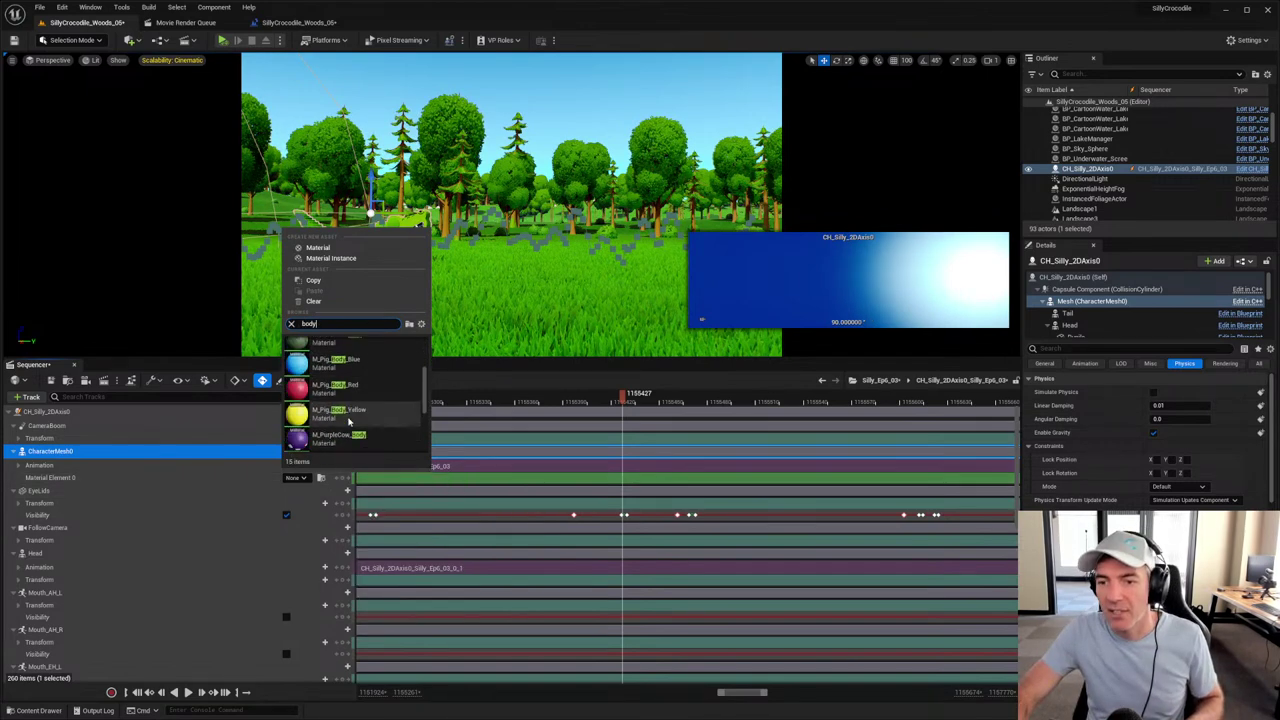
scroll(348, 422, "down", 2)
left_click(360, 413)
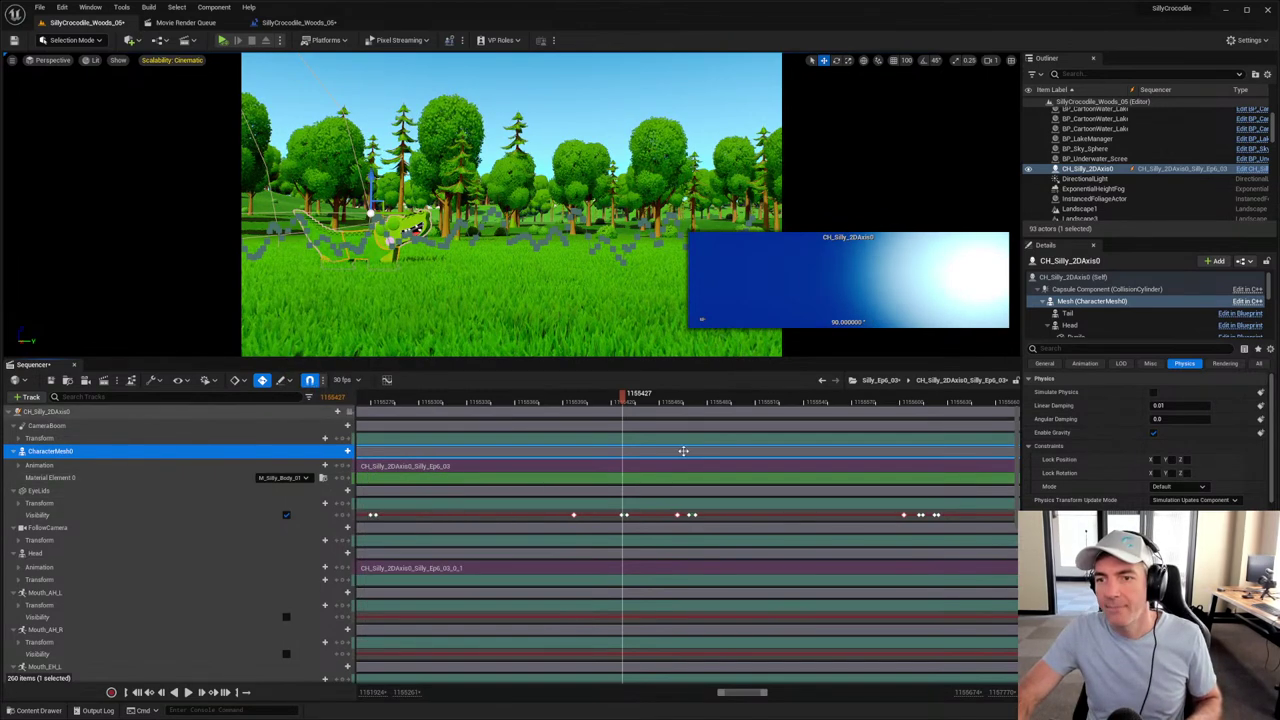
Step: Preview the animation and key the body material to M_Silly_Body_02
scroll(640, 507, "up", 3, "ctrl")
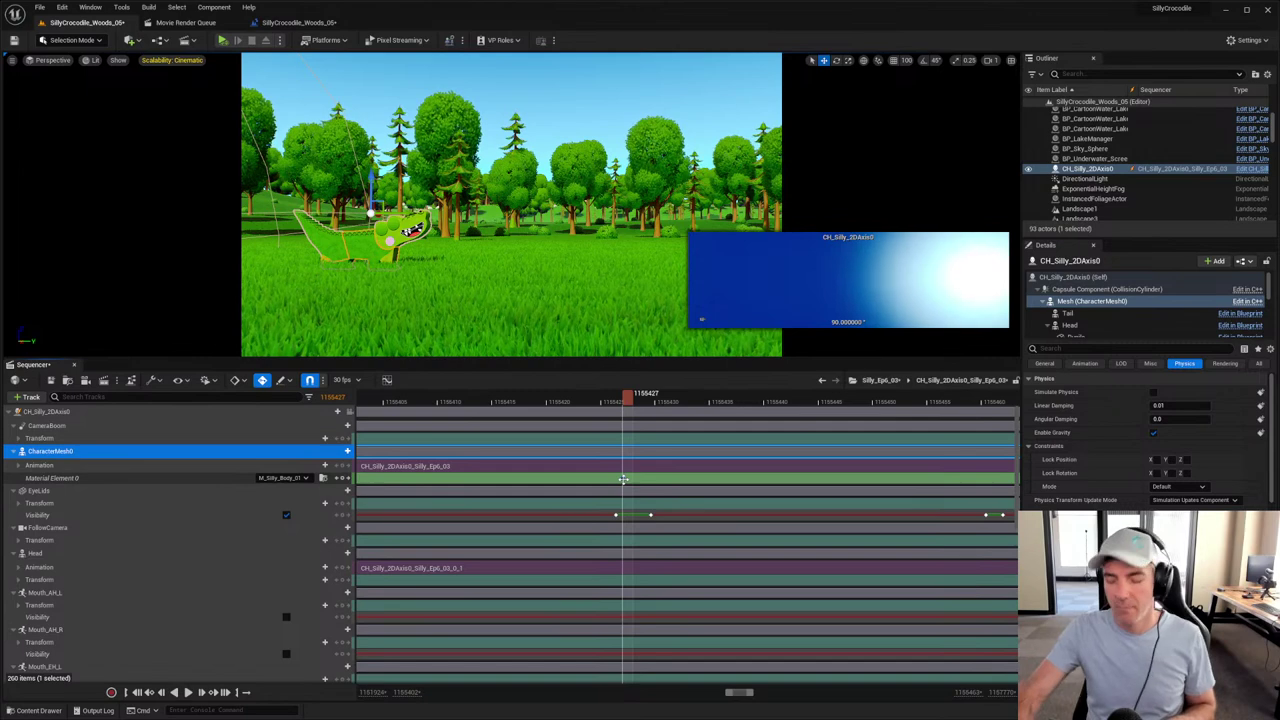
key("space")
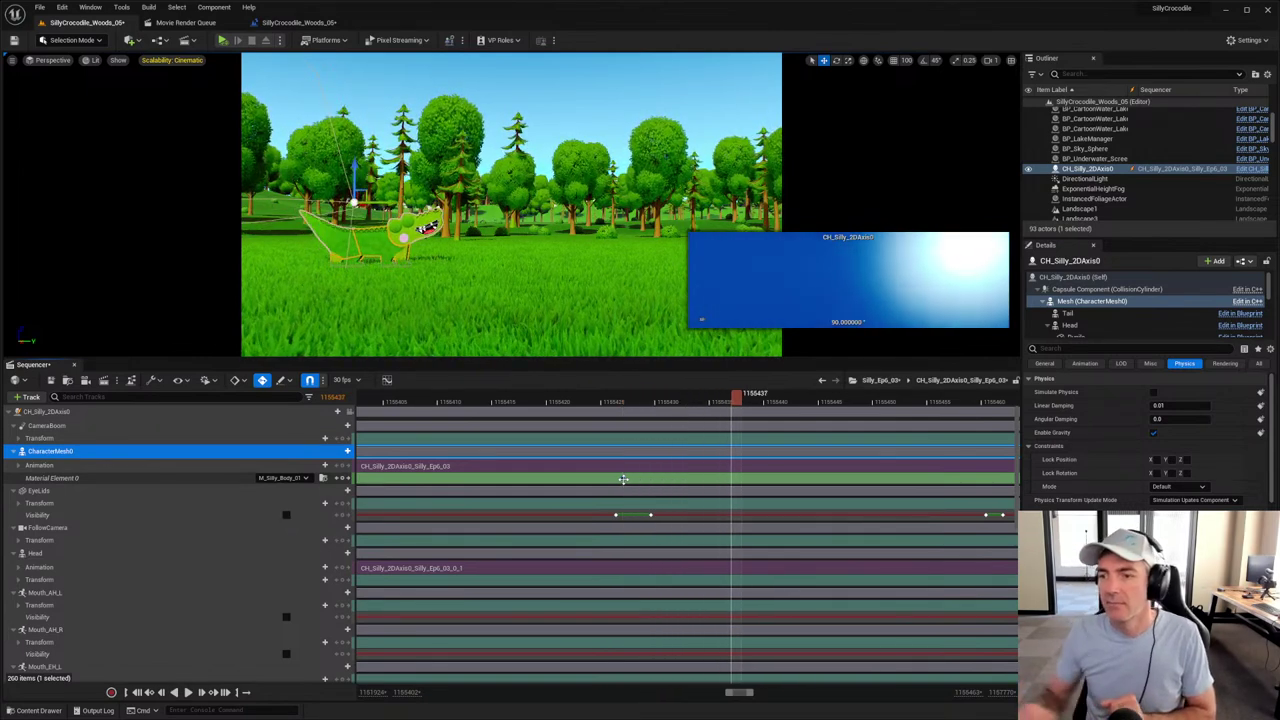
left_click(285, 478)
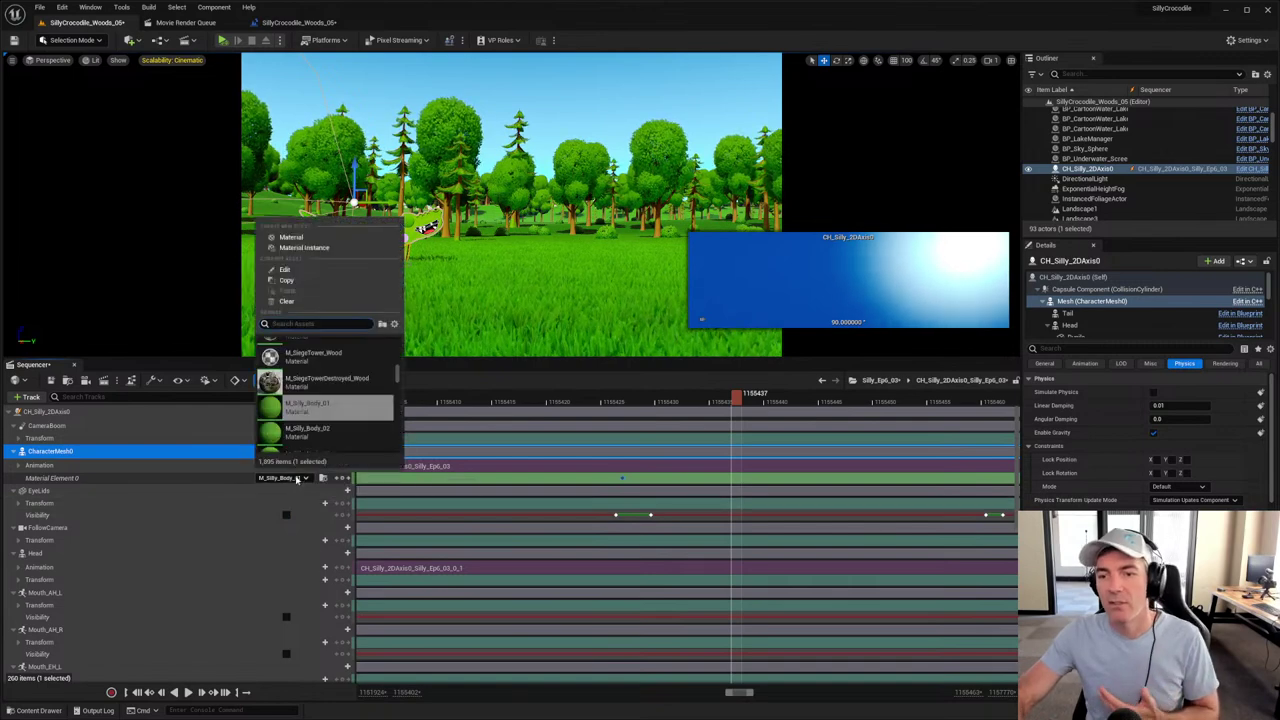
left_click(307, 428)
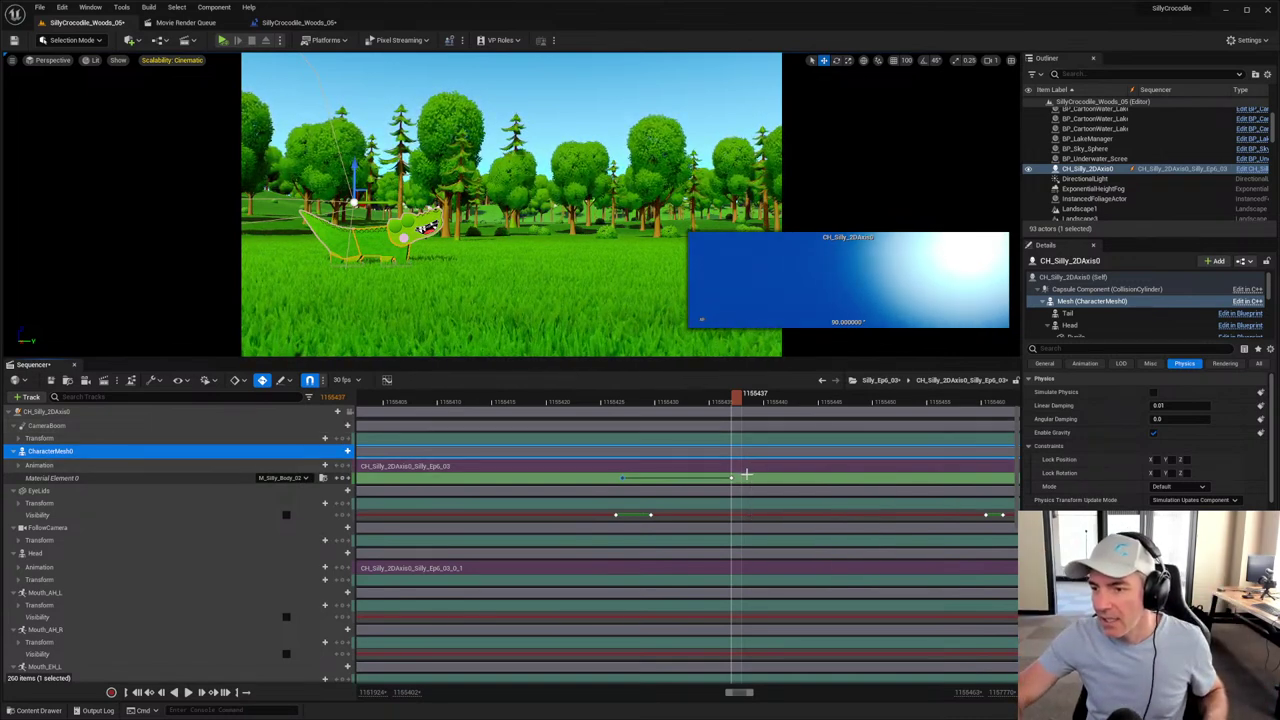
Step: Shift the material key one frame earlier and box-select the surrounding material keys
left_click_drag(746, 473, 606, 483)
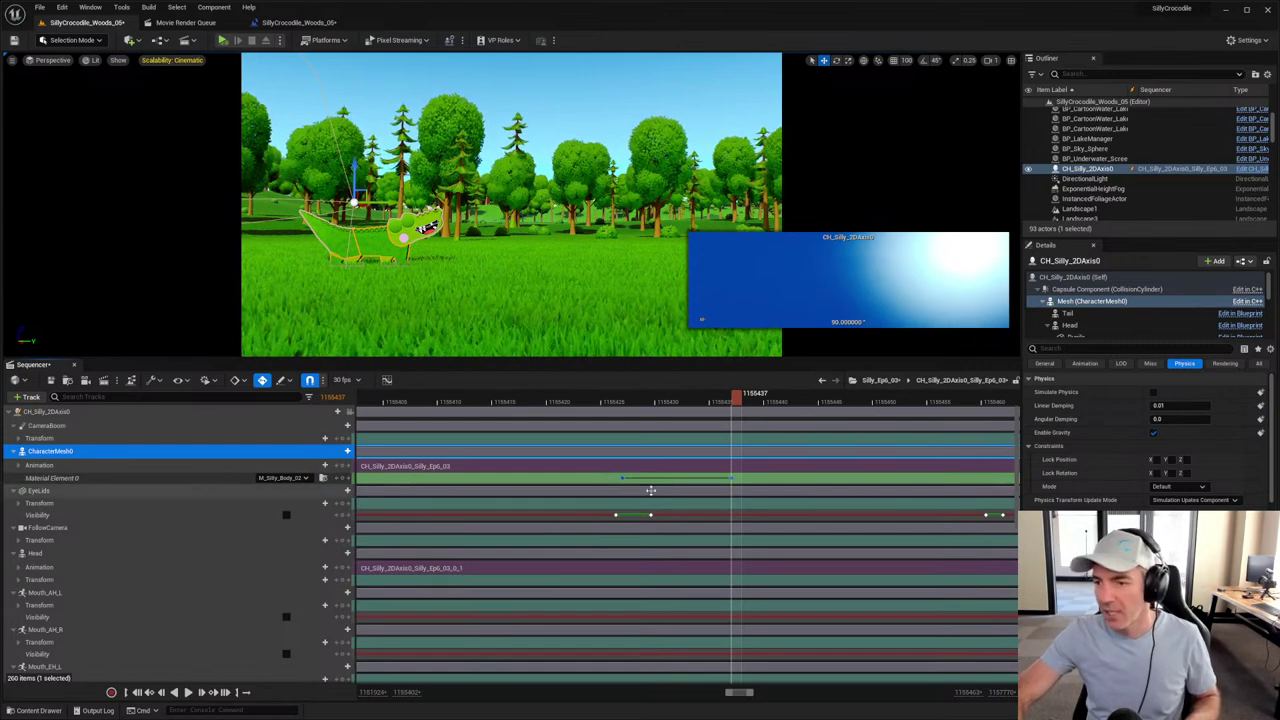
scroll(660, 483, "down", 5, "ctrl")
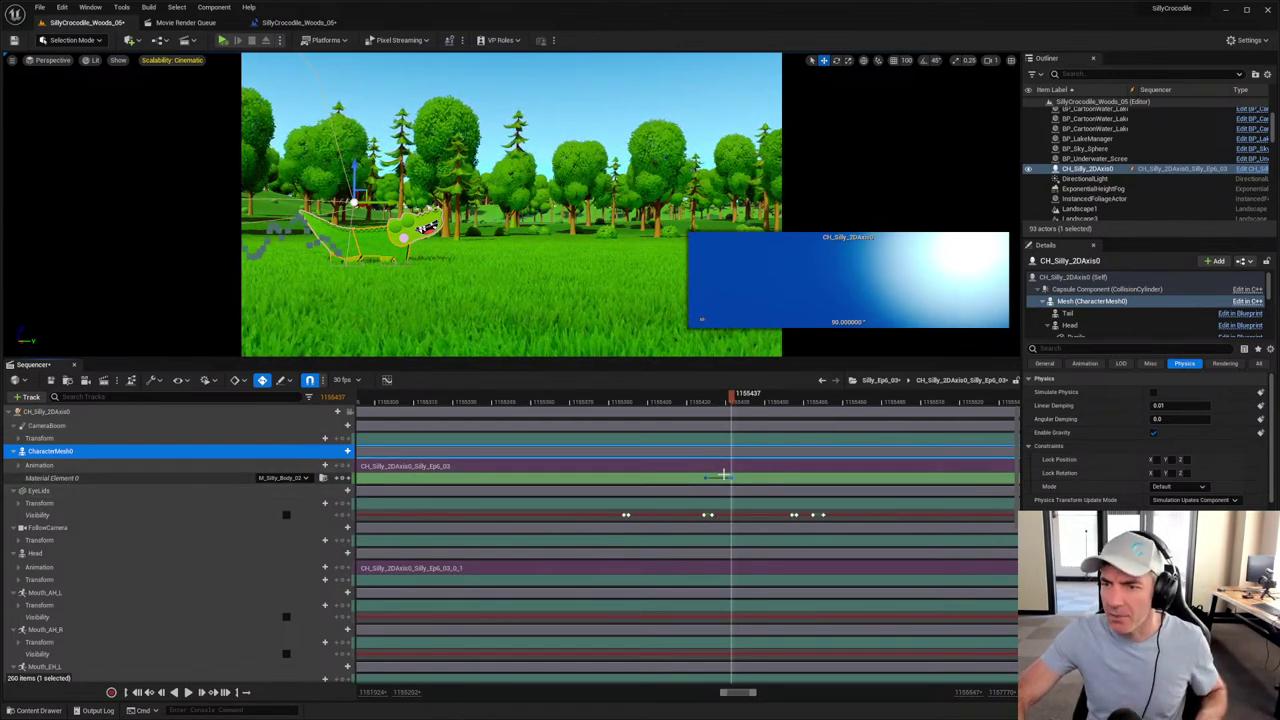
scroll(728, 477, "up", 4, "ctrl")
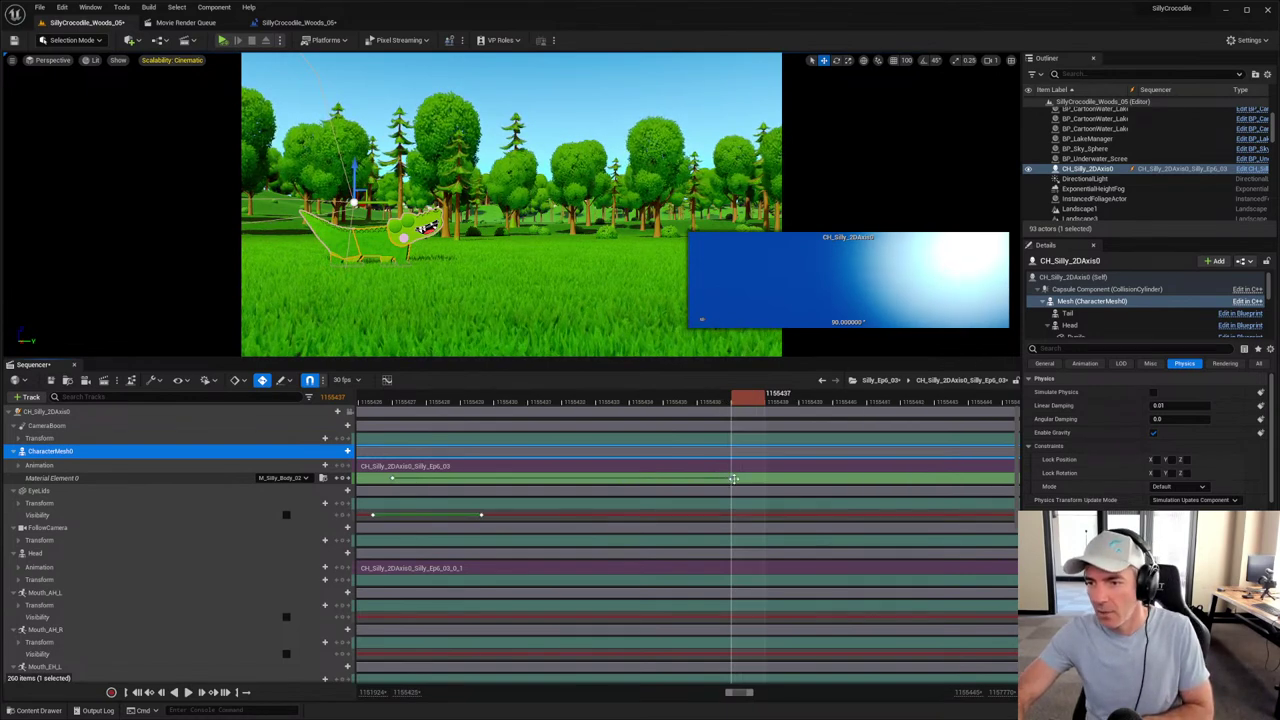
left_click_drag(734, 479, 672, 481)
scroll(672, 481, "down", 4, "ctrl")
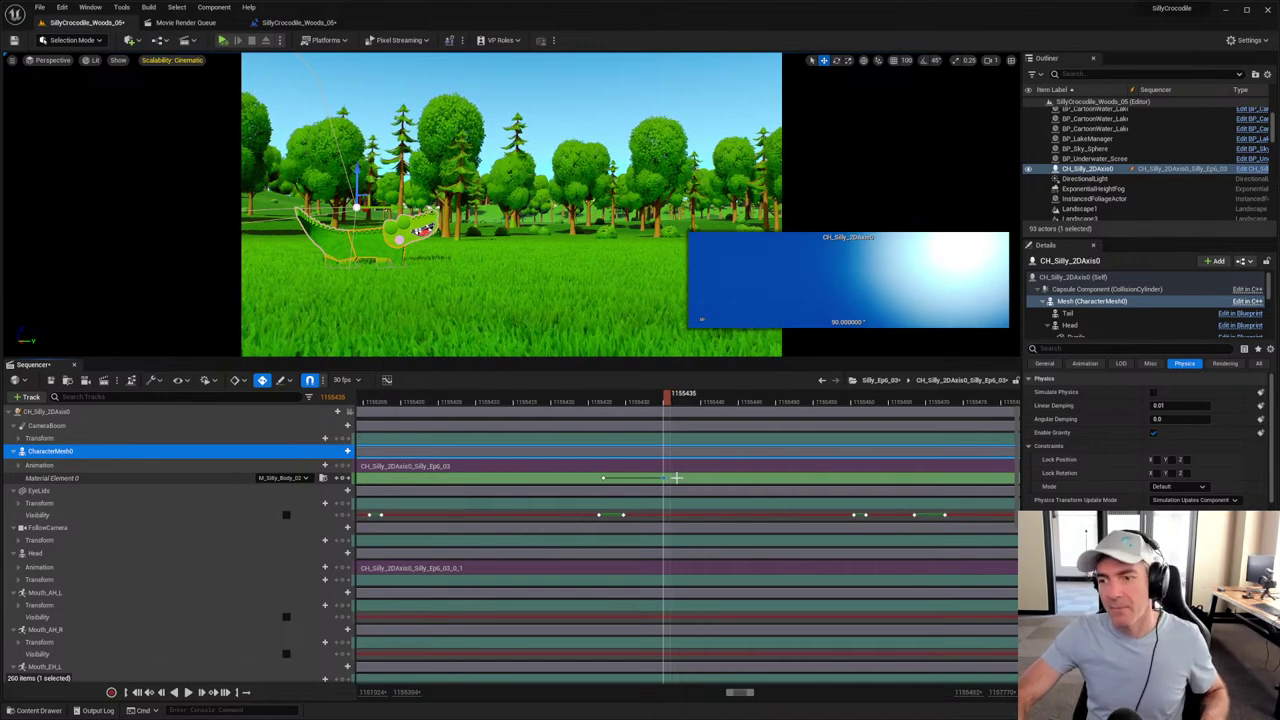
left_click_drag(678, 474, 596, 481)
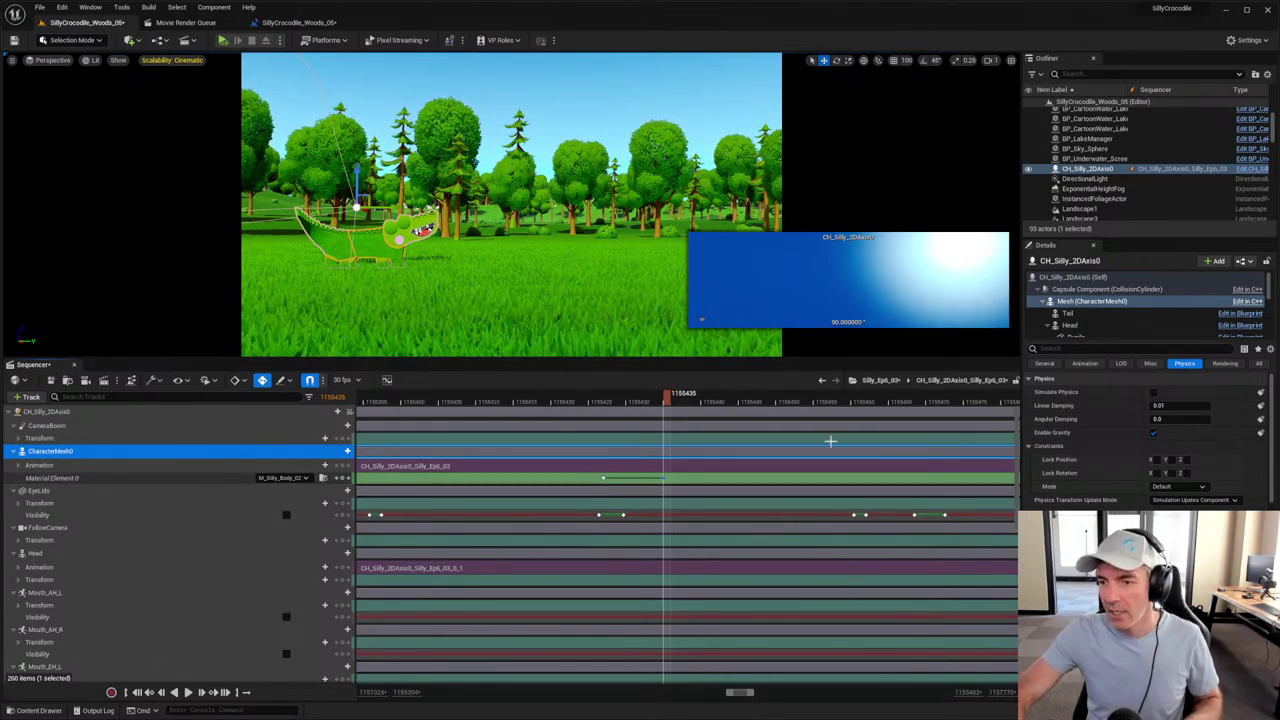
Step: Step to the last material key and box-select the run of keys to copy
key("Right")
key("Right")
key("Right")
key("Right")
key("Right")
key("Right")
key("Right")
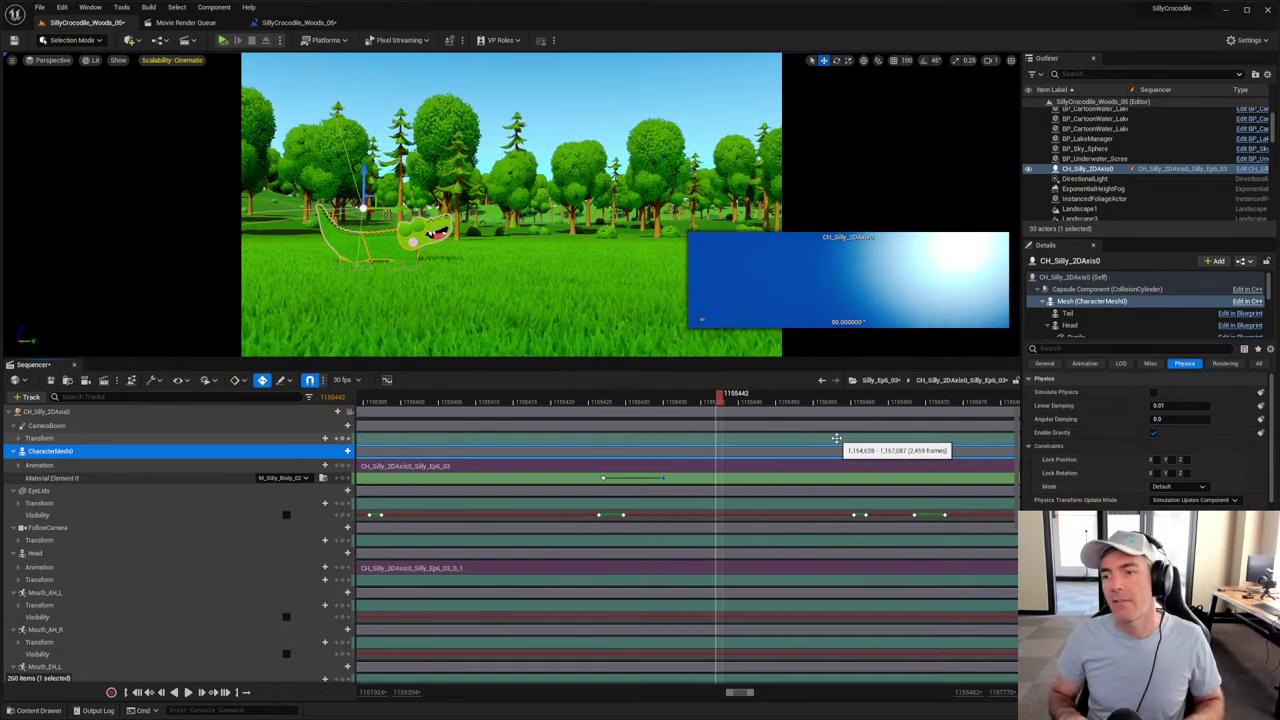
key("Right")
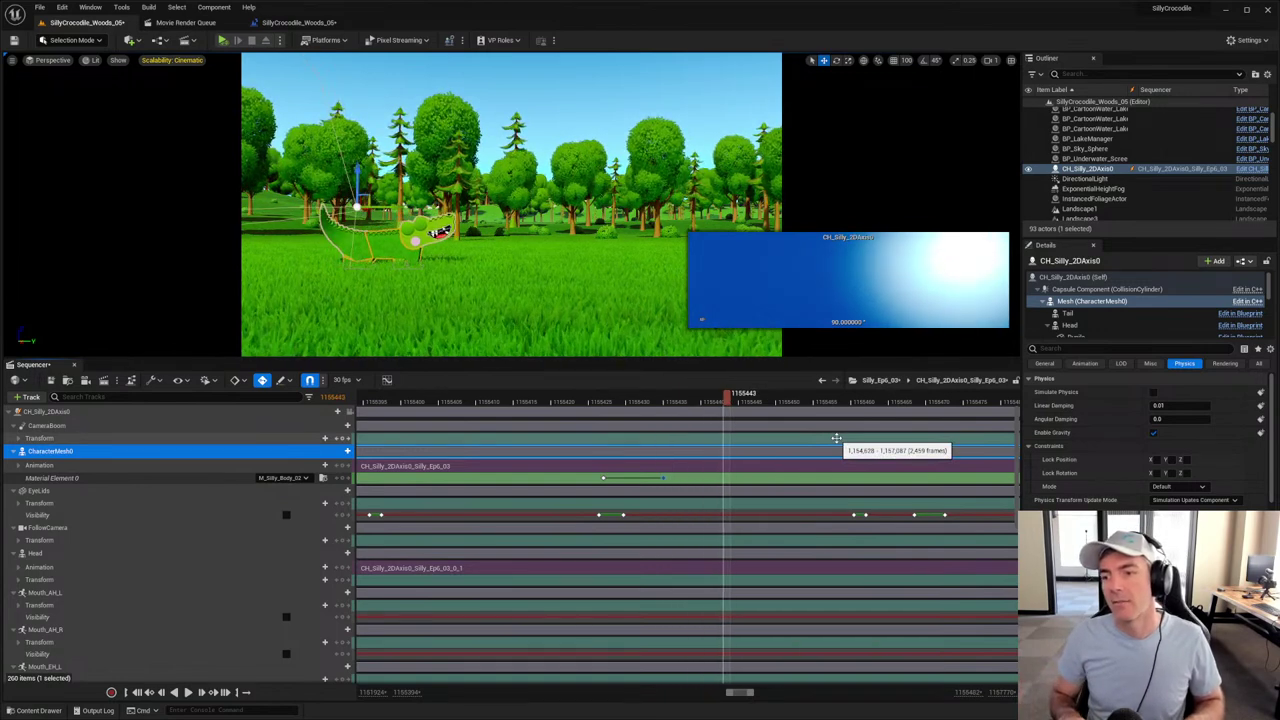
left_click(784, 479)
key("Right")
key("Right")
key("Right")
key("Right")
key("Right")
key("Right")
key("Right")
key("Right")
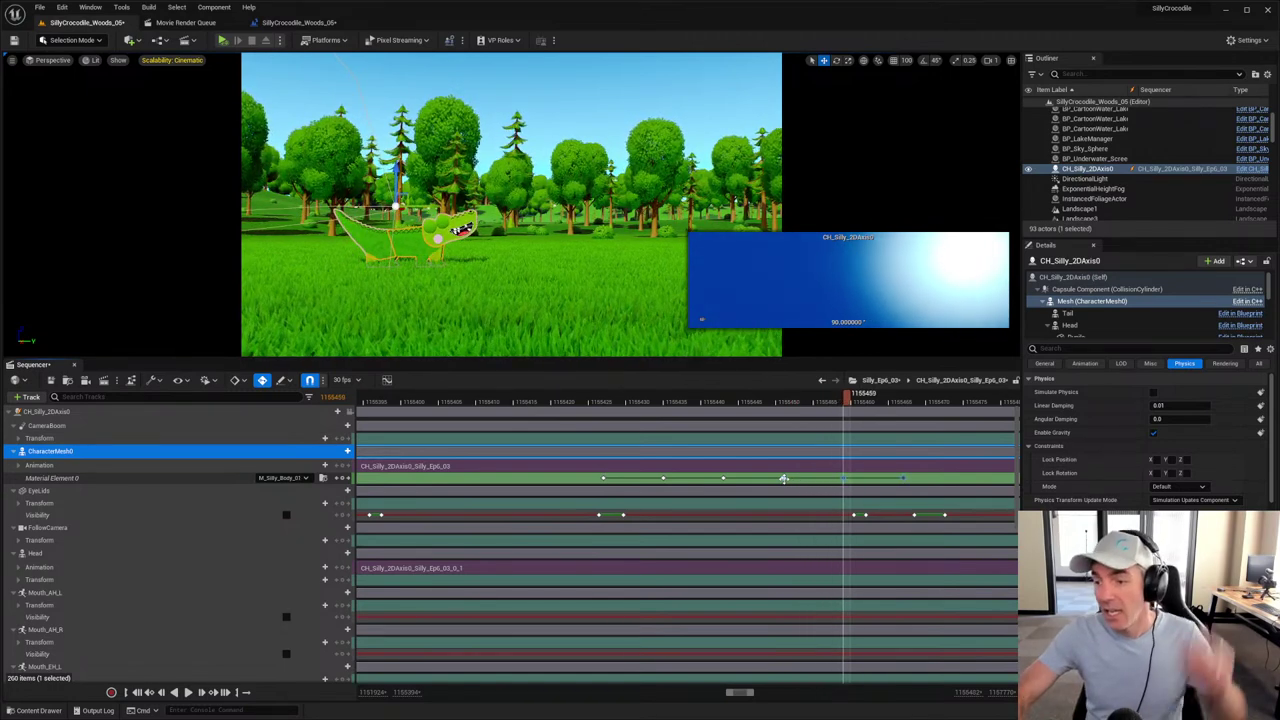
left_click_drag(908, 474, 596, 479)
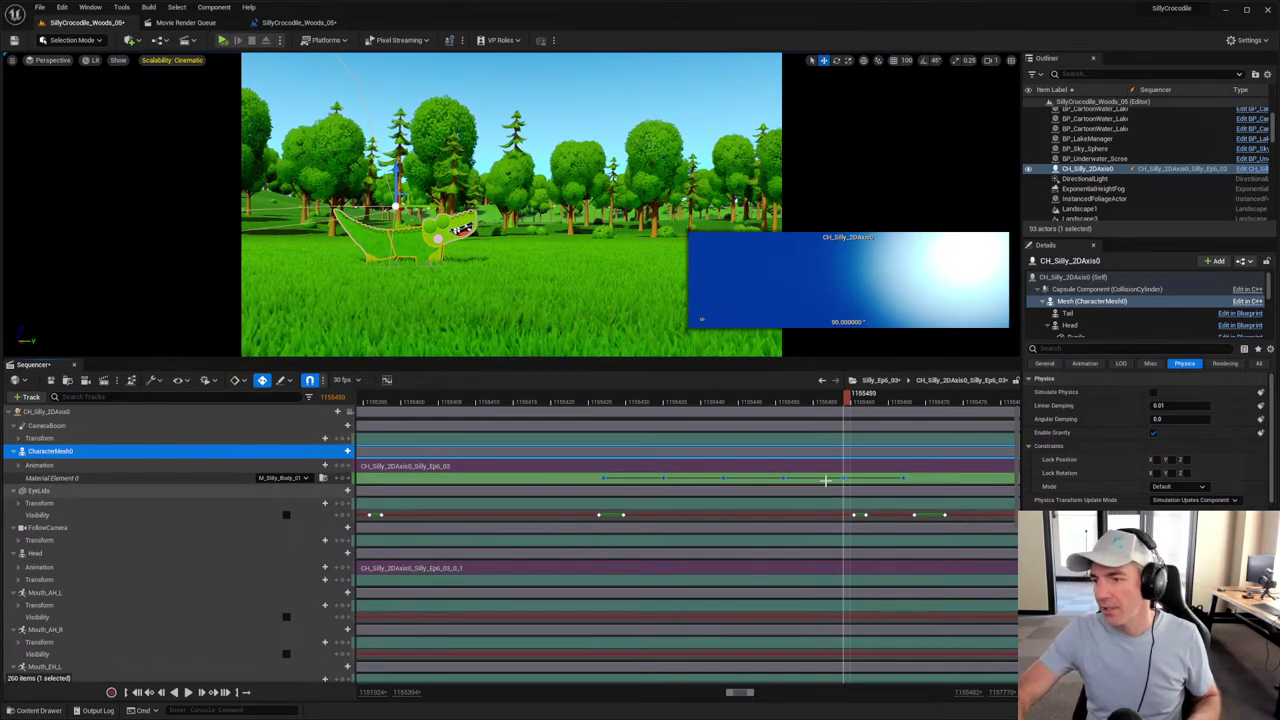
right_click_drag(943, 480, 528, 487)
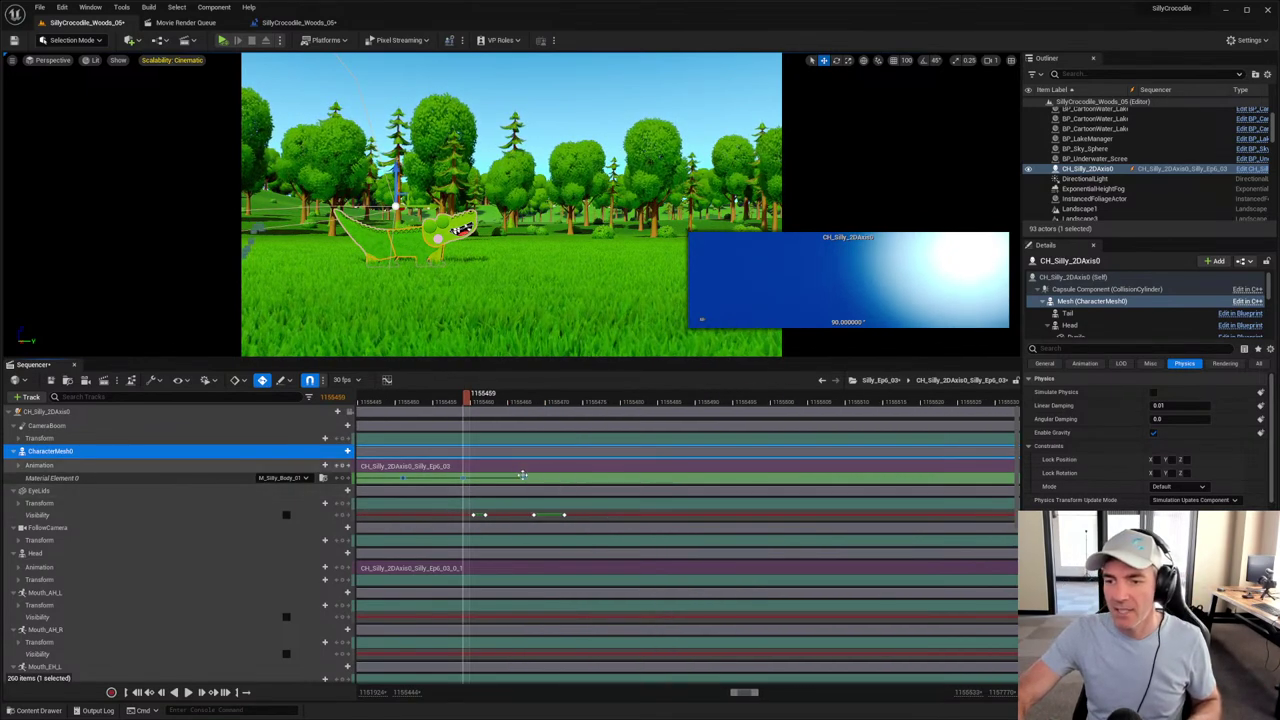
Step: Paste the copied material keys just past the last existing key
left_click(530, 475)
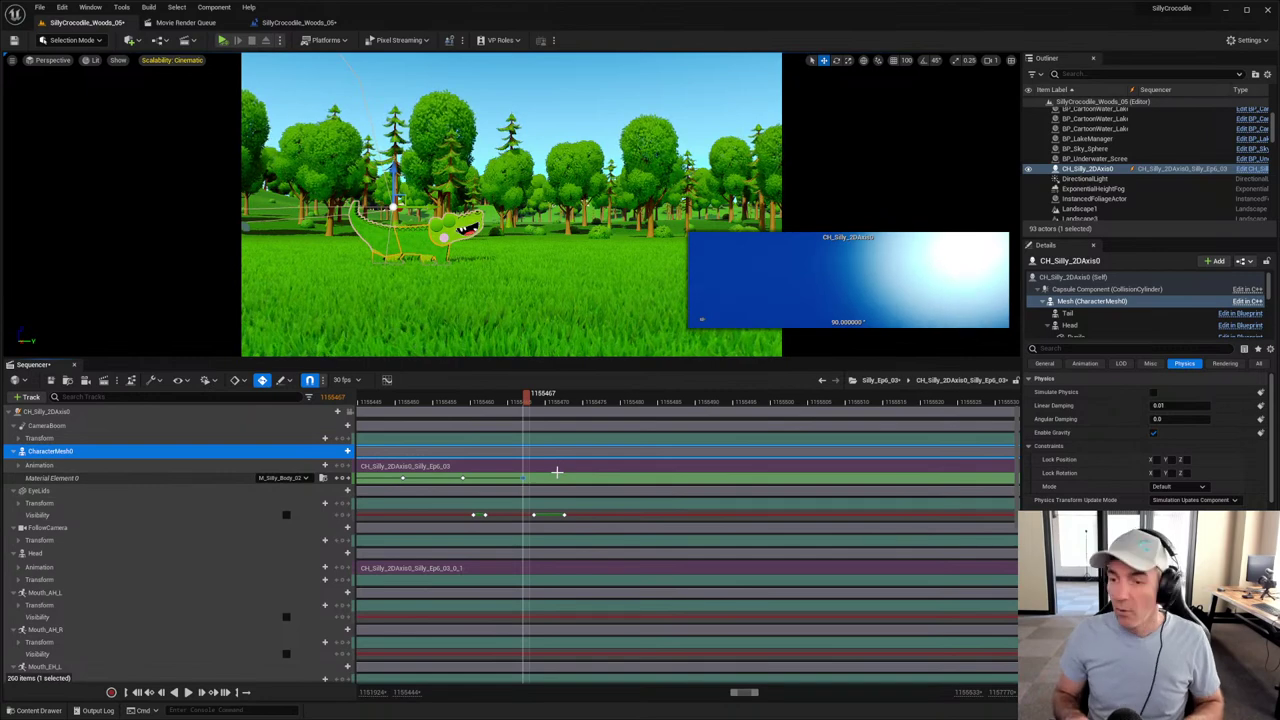
key("Right")
key("Right")
key("Right")
key("Right")
key("Right")
key("Right")
key("Right")
key("Right")
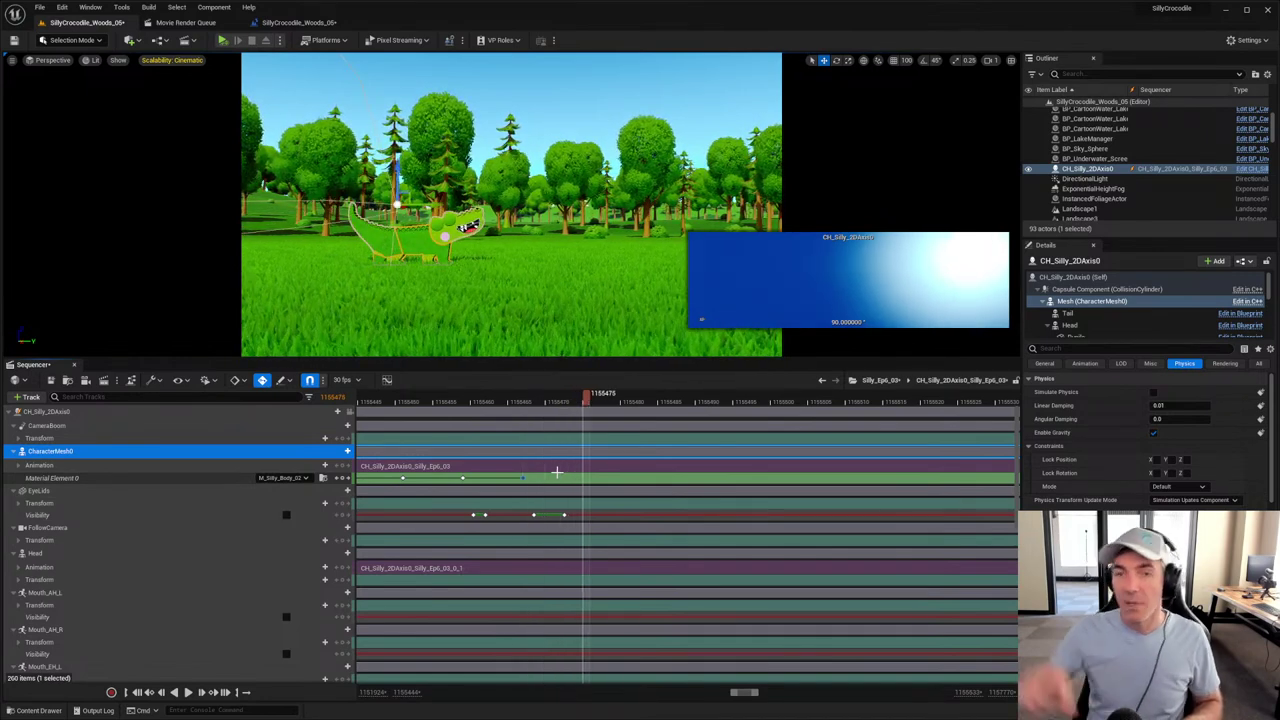
key("ctrl+v")
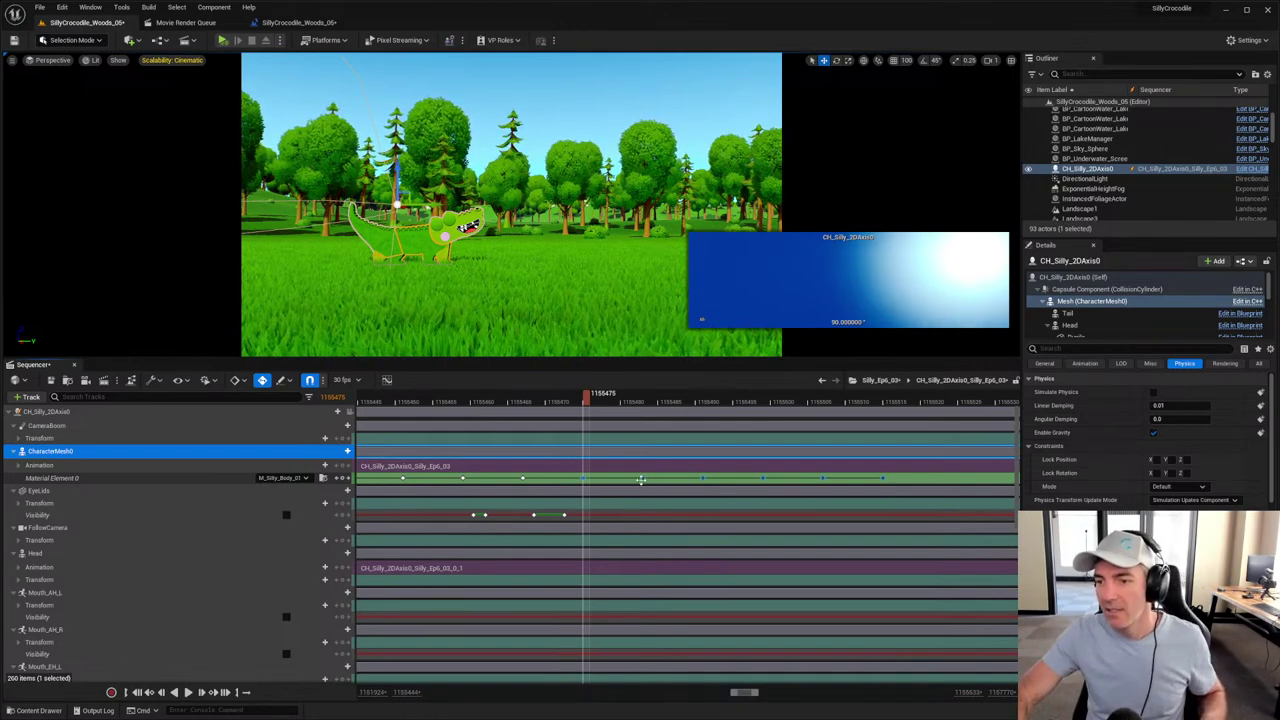
scroll(640, 479, "down", 3, "ctrl")
scroll(665, 479, "down", 2, "ctrl")
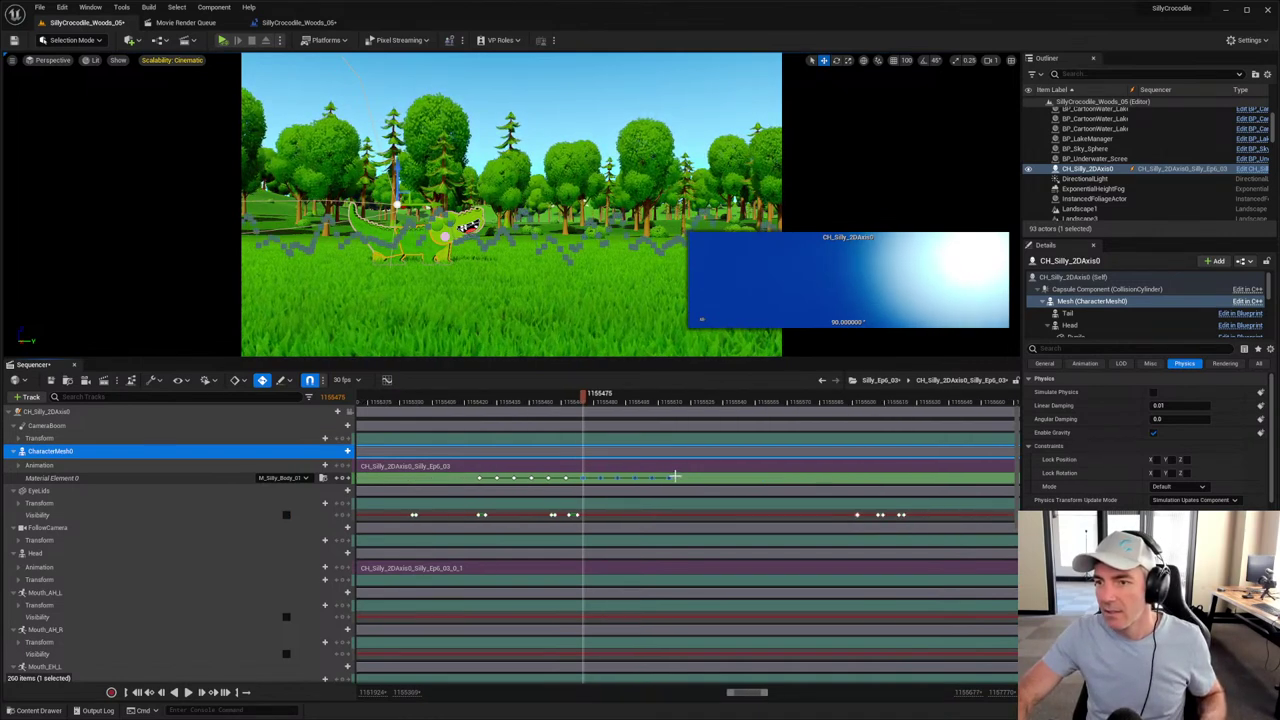
Step: Reselect the key run and paste two more copies further along the track
left_click_drag(685, 477, 543, 481)
left_click_drag(452, 487, 451, 483)
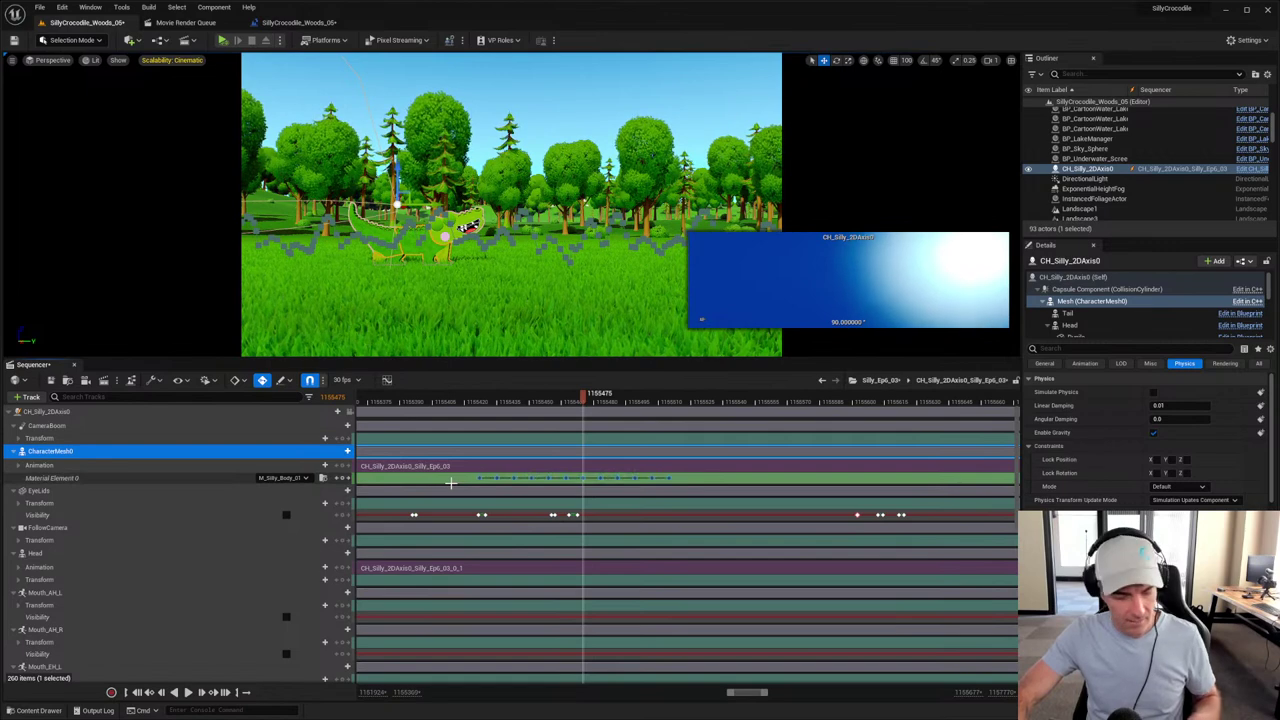
left_click(673, 475)
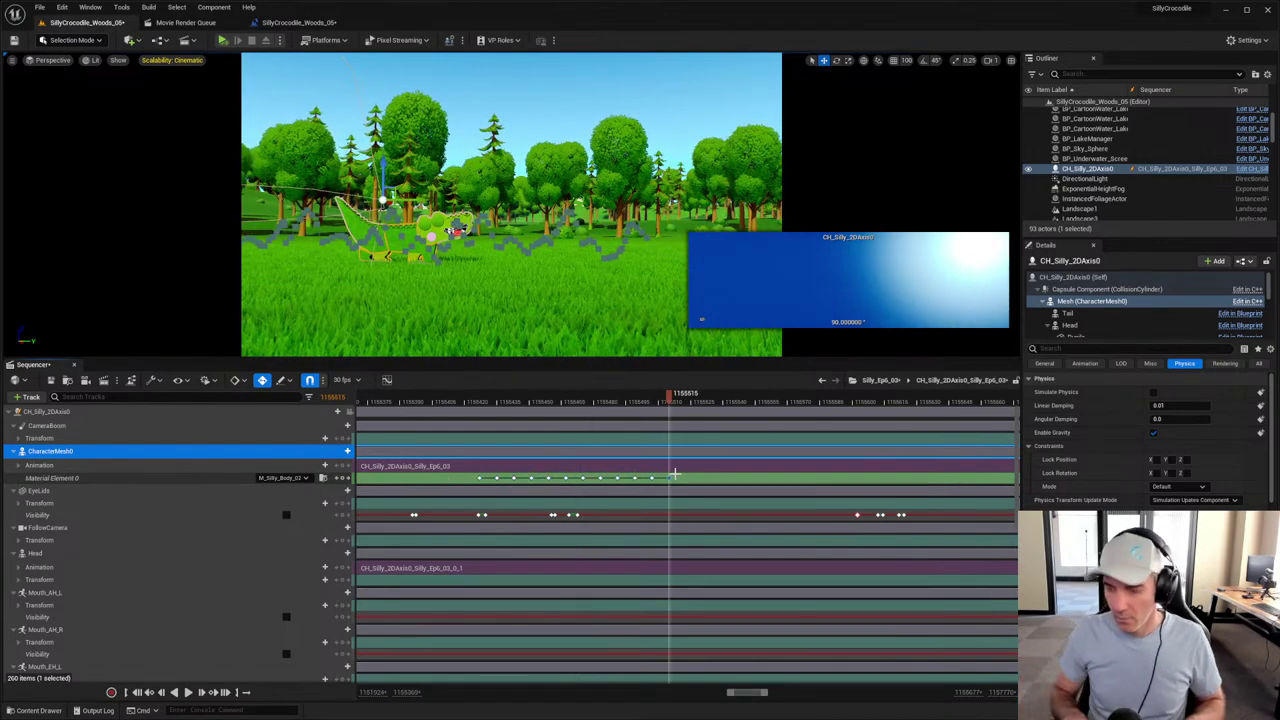
key("space")
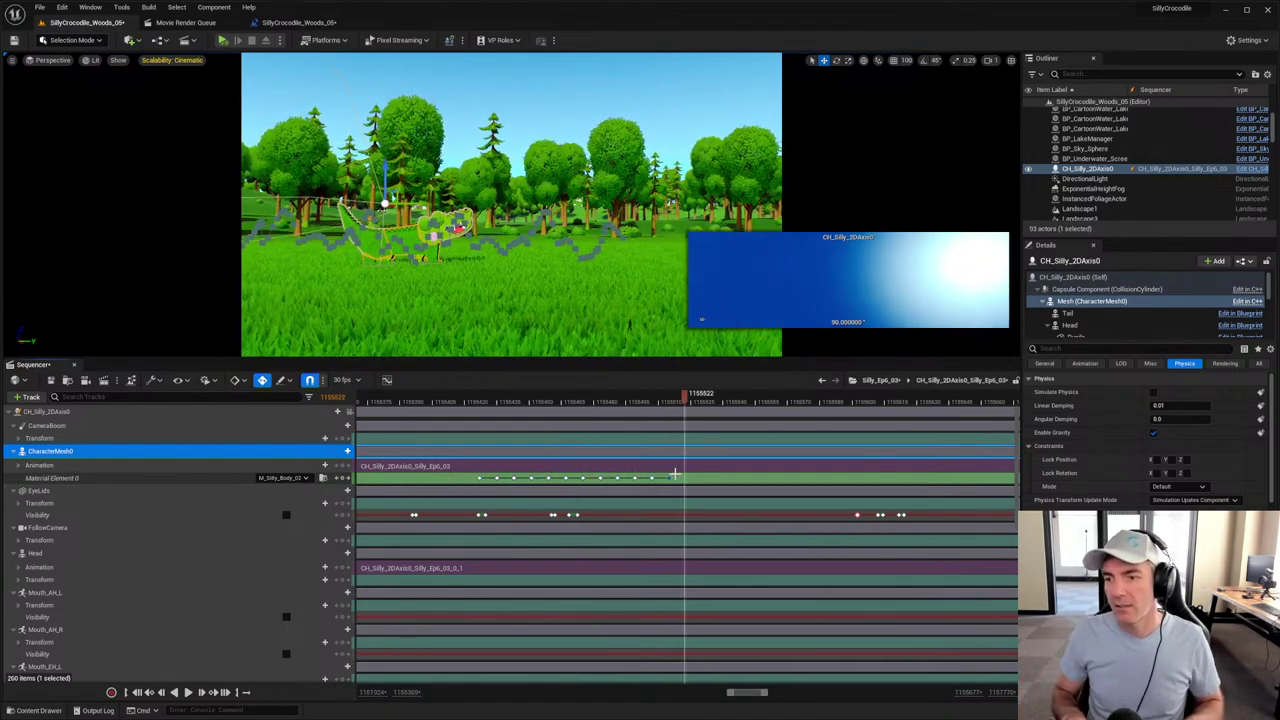
key("ctrl+v")
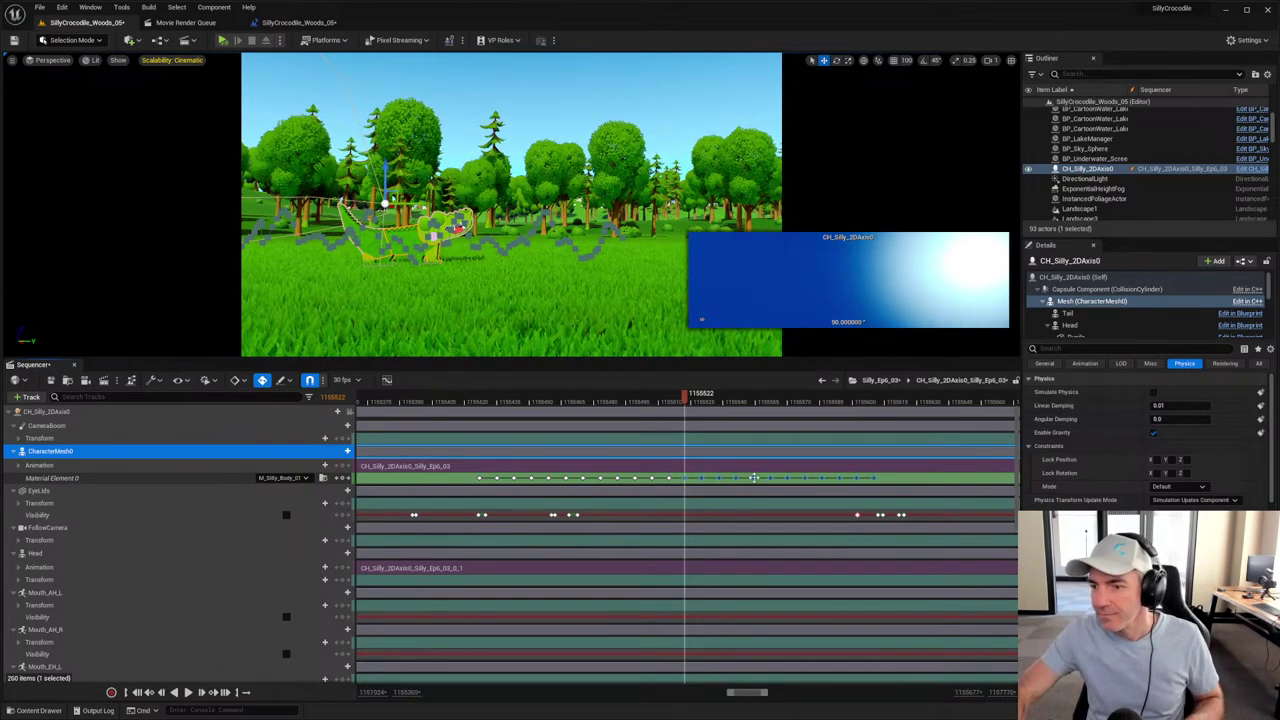
left_click(876, 478)
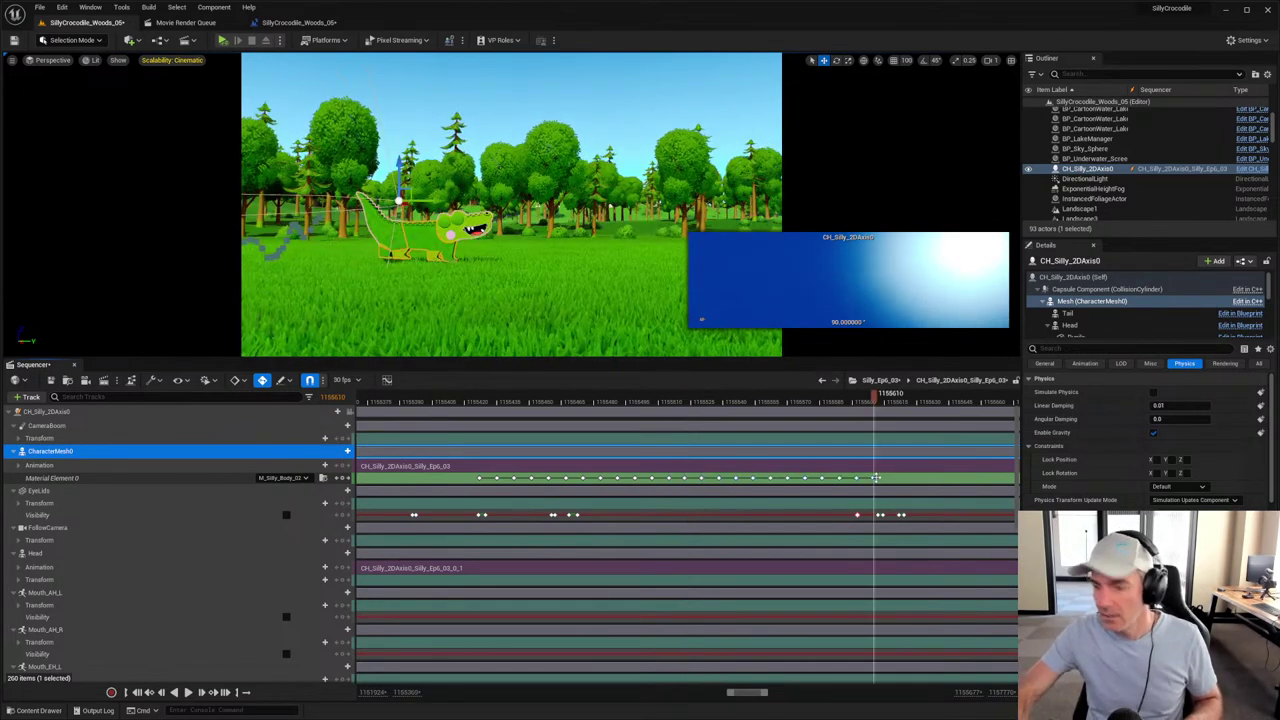
key("space")
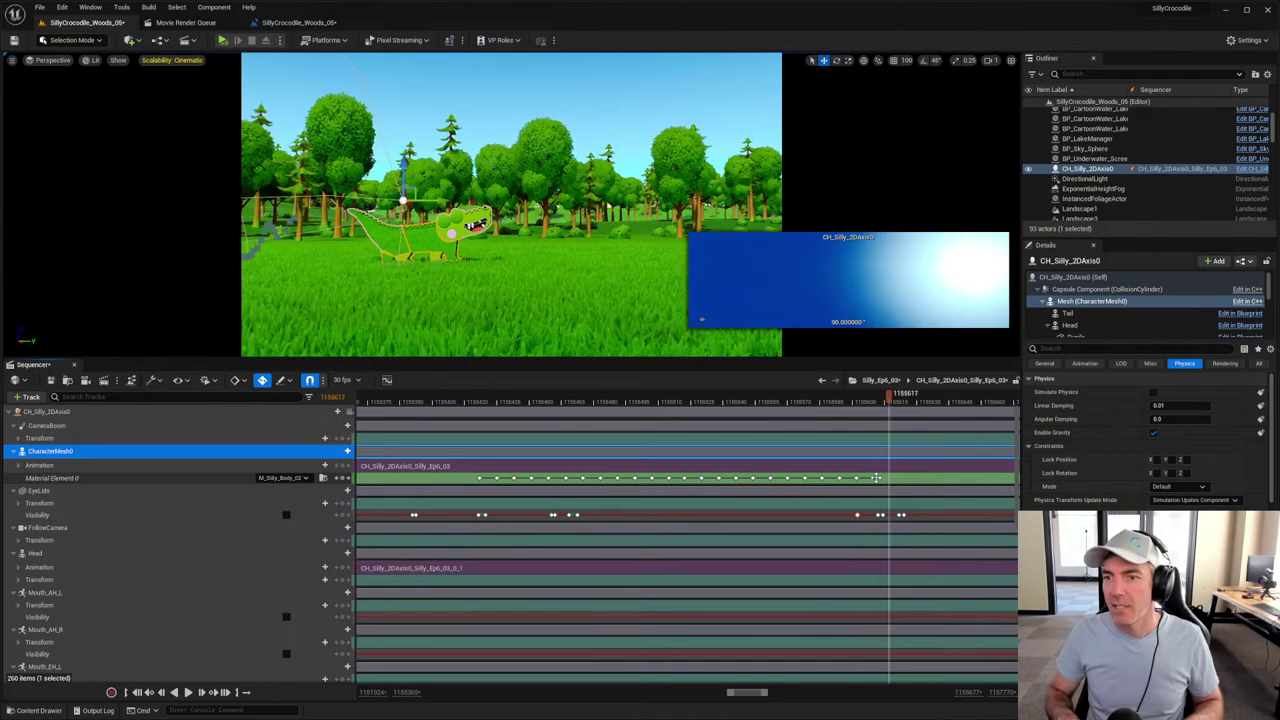
key("ctrl+v")
Step: Paste another run of material keys after the latest keys
right_click_drag(876, 478, 458, 478)
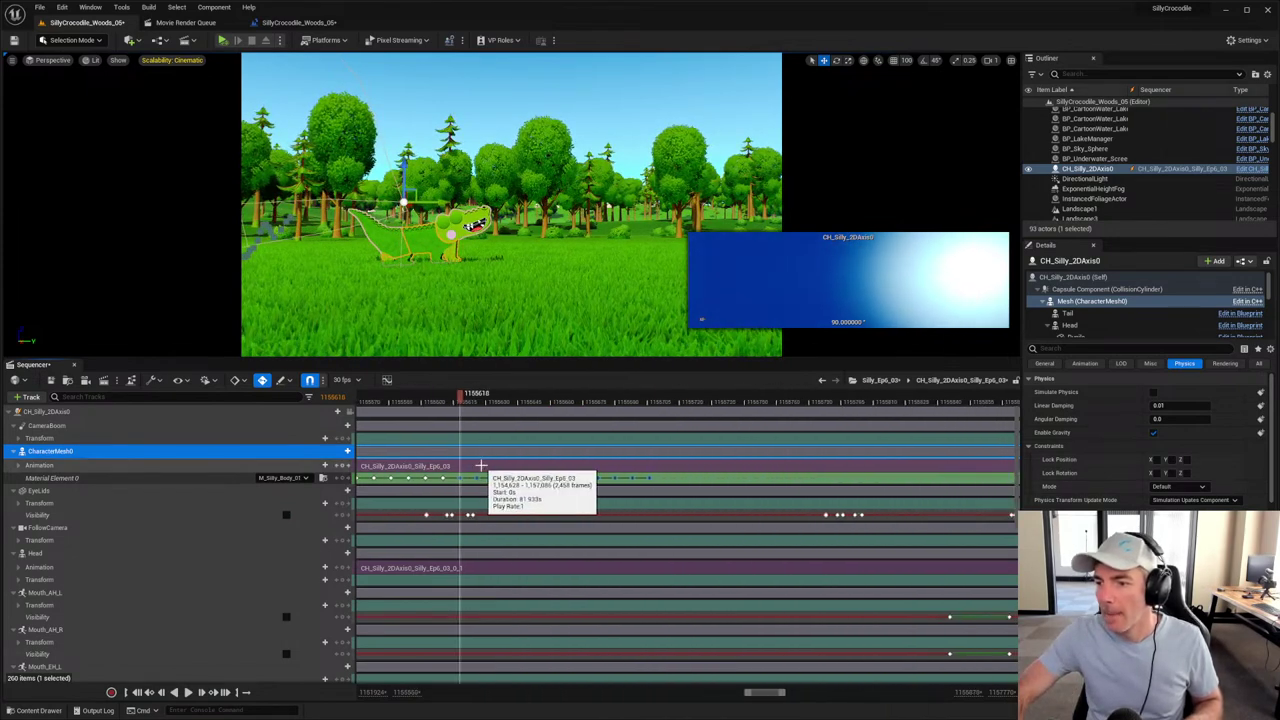
left_click(651, 478)
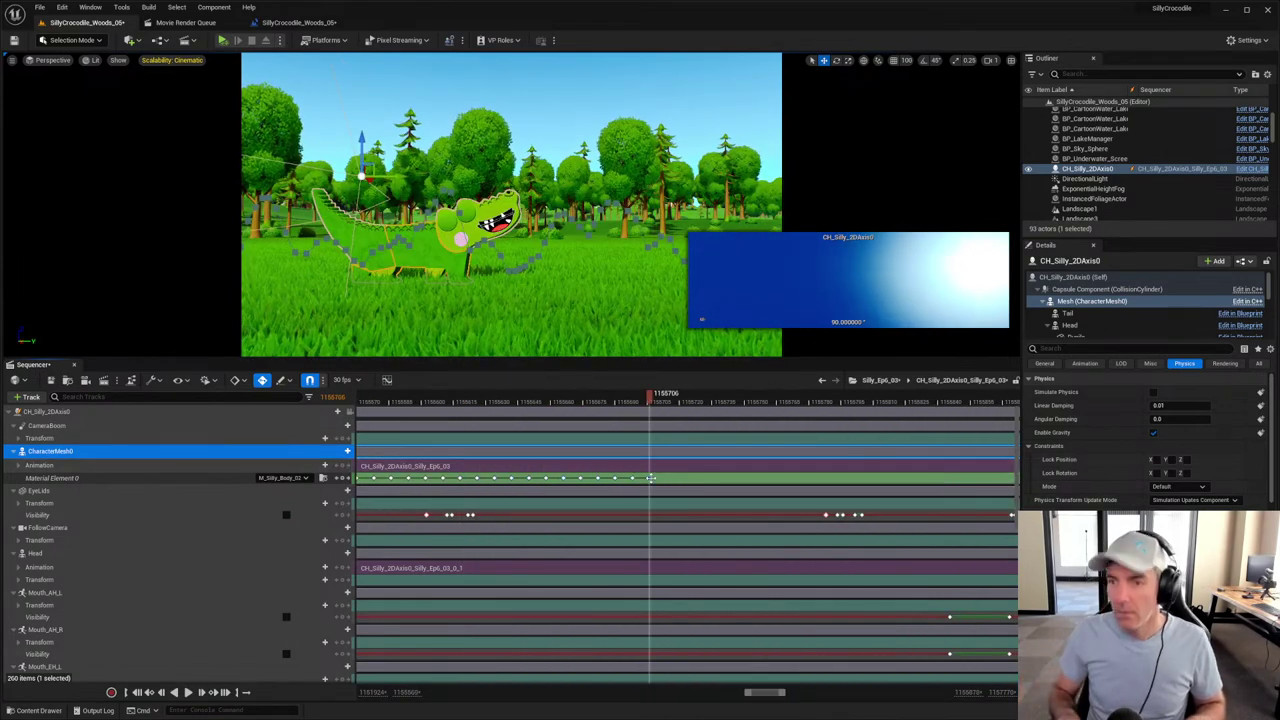
key("space")
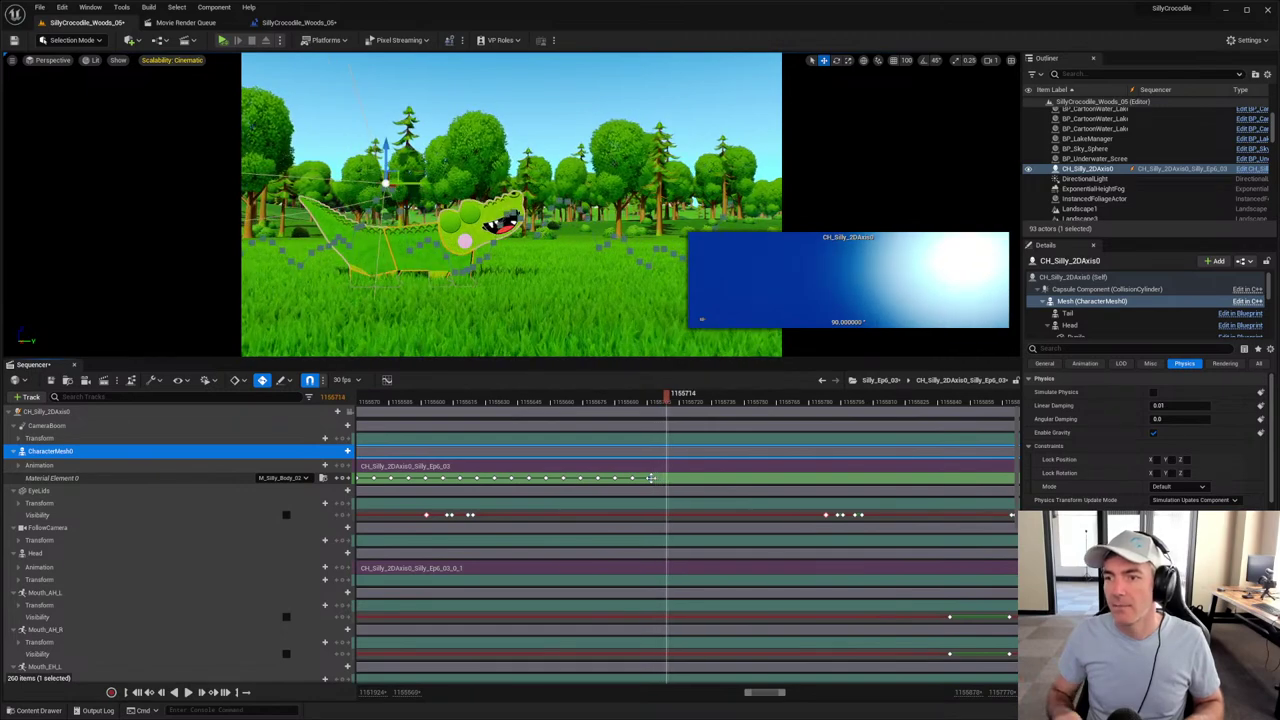
key("ctrl+v")
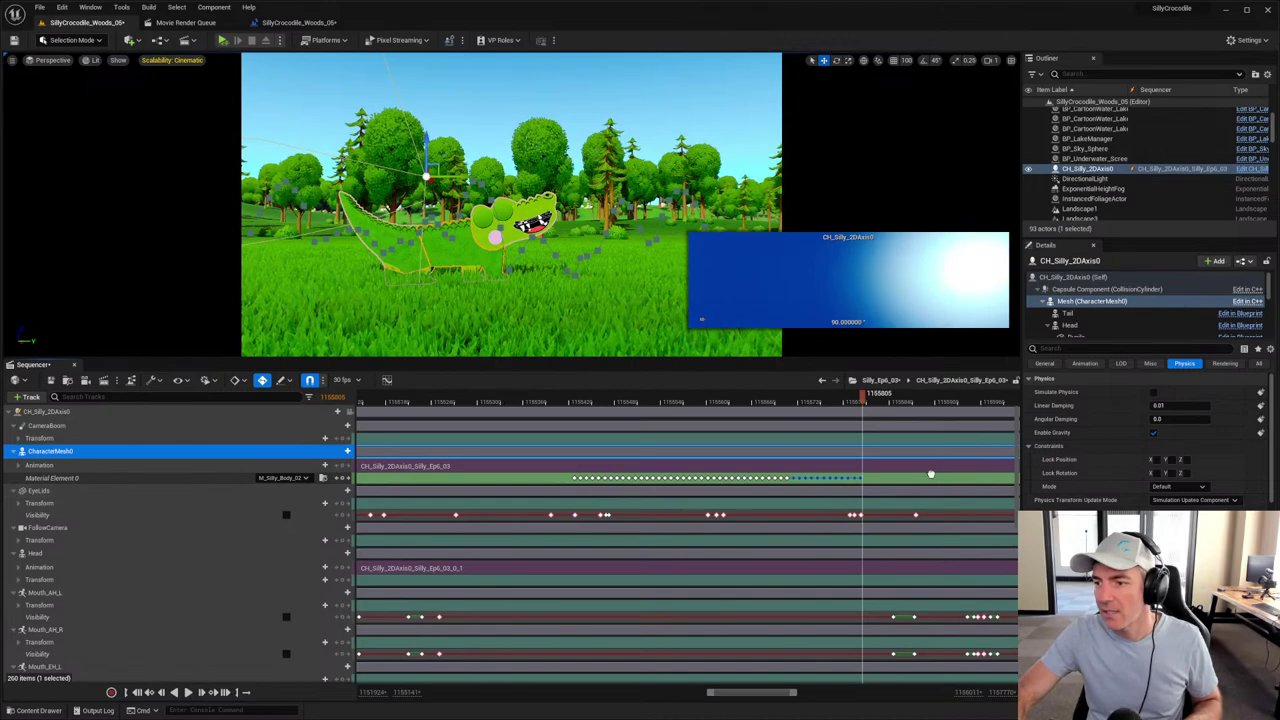
Step: Scrub through the shot to preview the crocodile's material flicker
scroll(470, 400, "down", 4)
left_click_drag(470, 400, 580, 403)
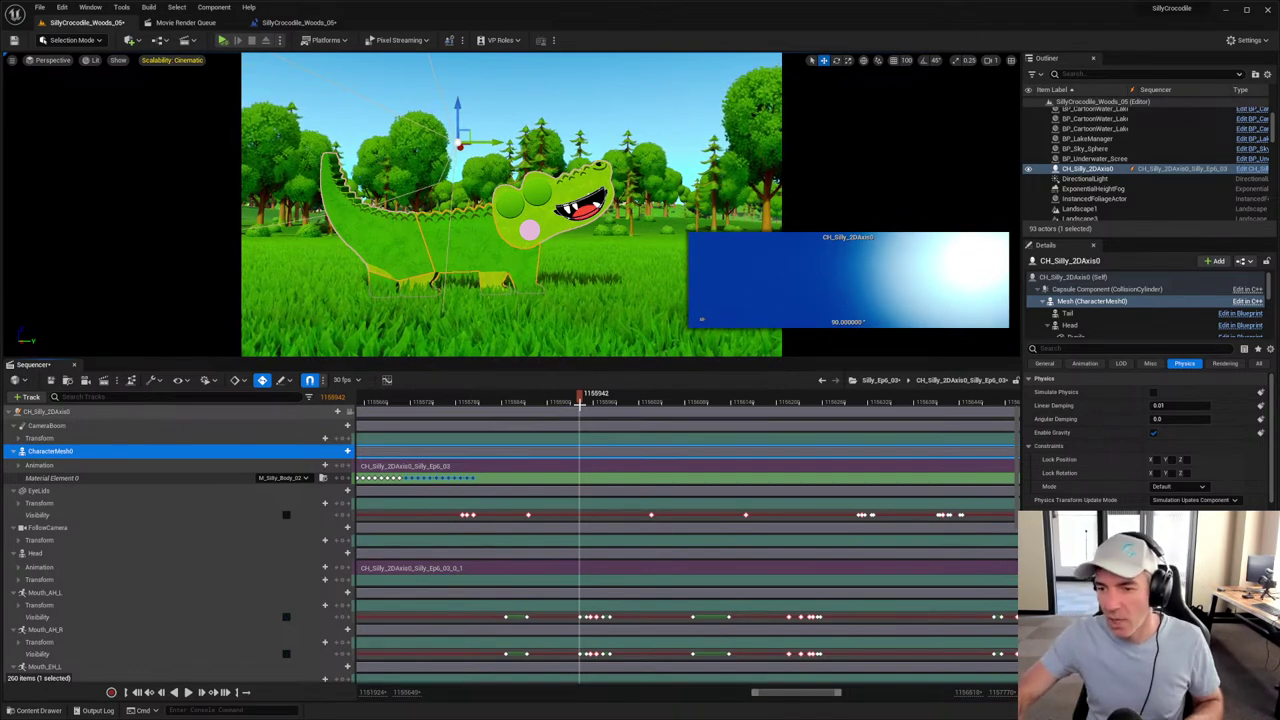
left_click(474, 478)
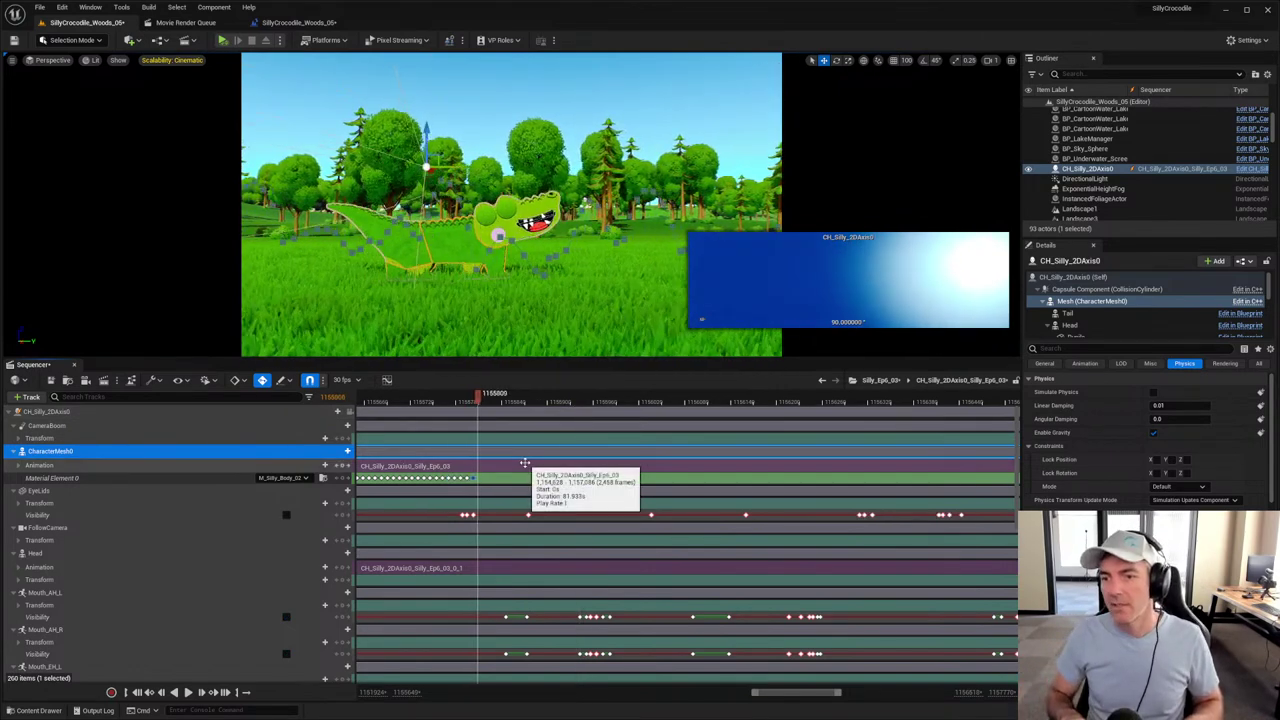
left_click(546, 468)
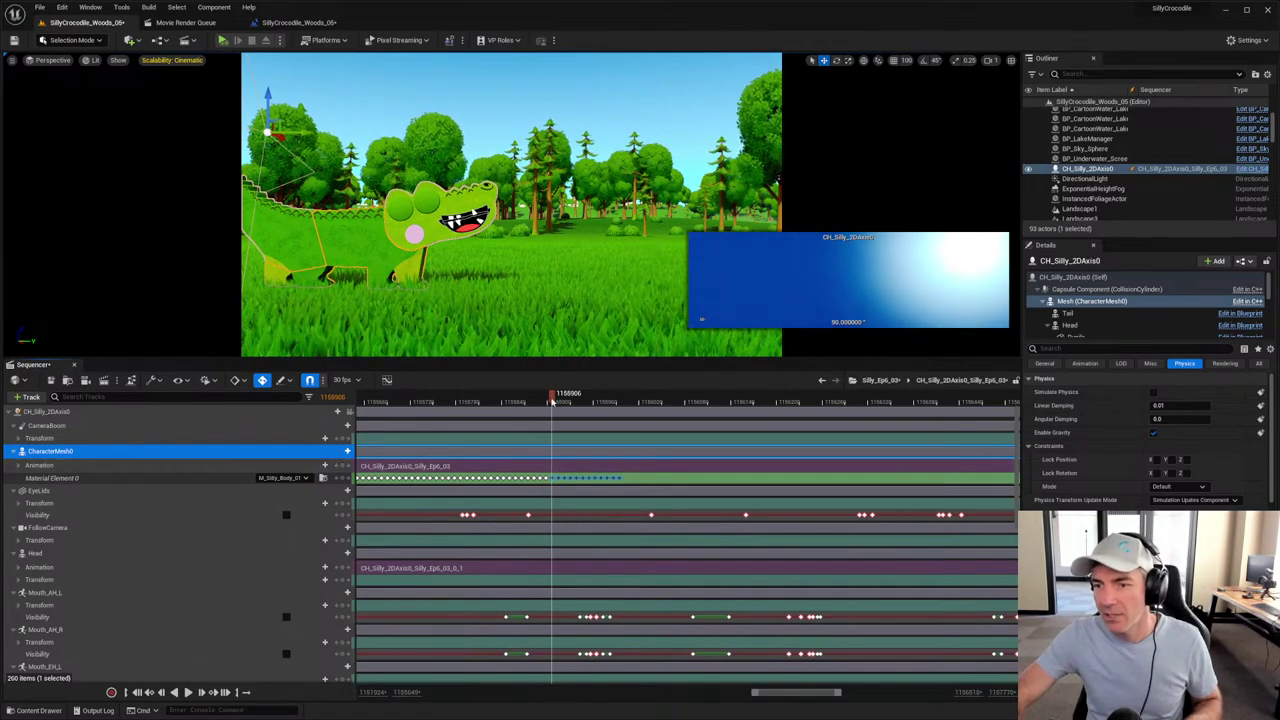
left_click_drag(567, 403, 586, 410)
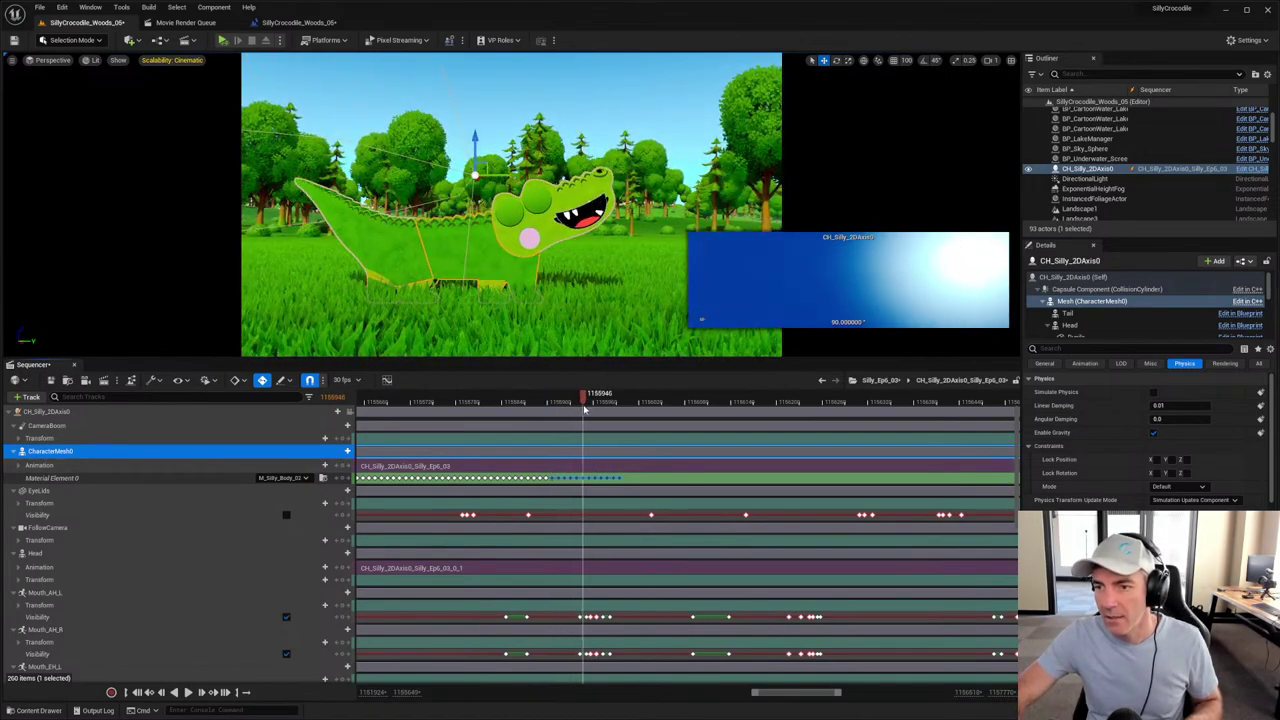
scroll(606, 449, "up", 3, "ctrl")
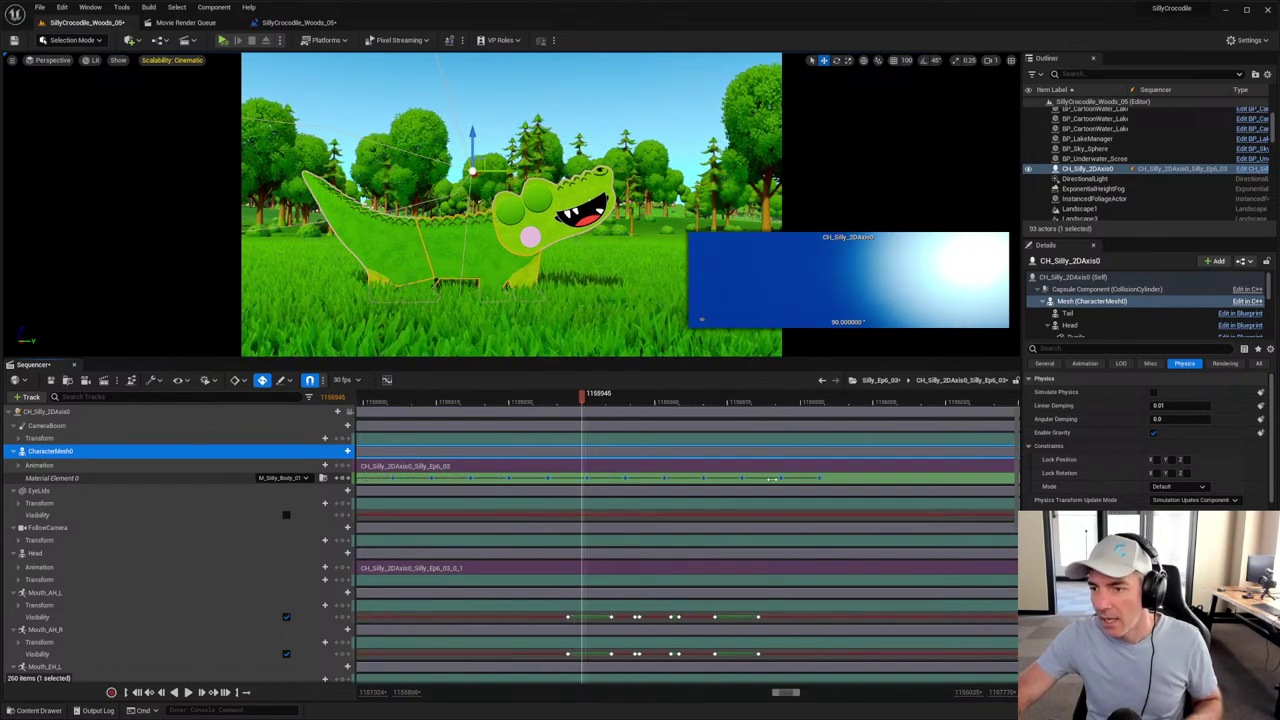
Step: Select and delete the unwanted trailing keys on Material Element 0
left_click_drag(840, 473, 736, 481)
left_click(585, 480)
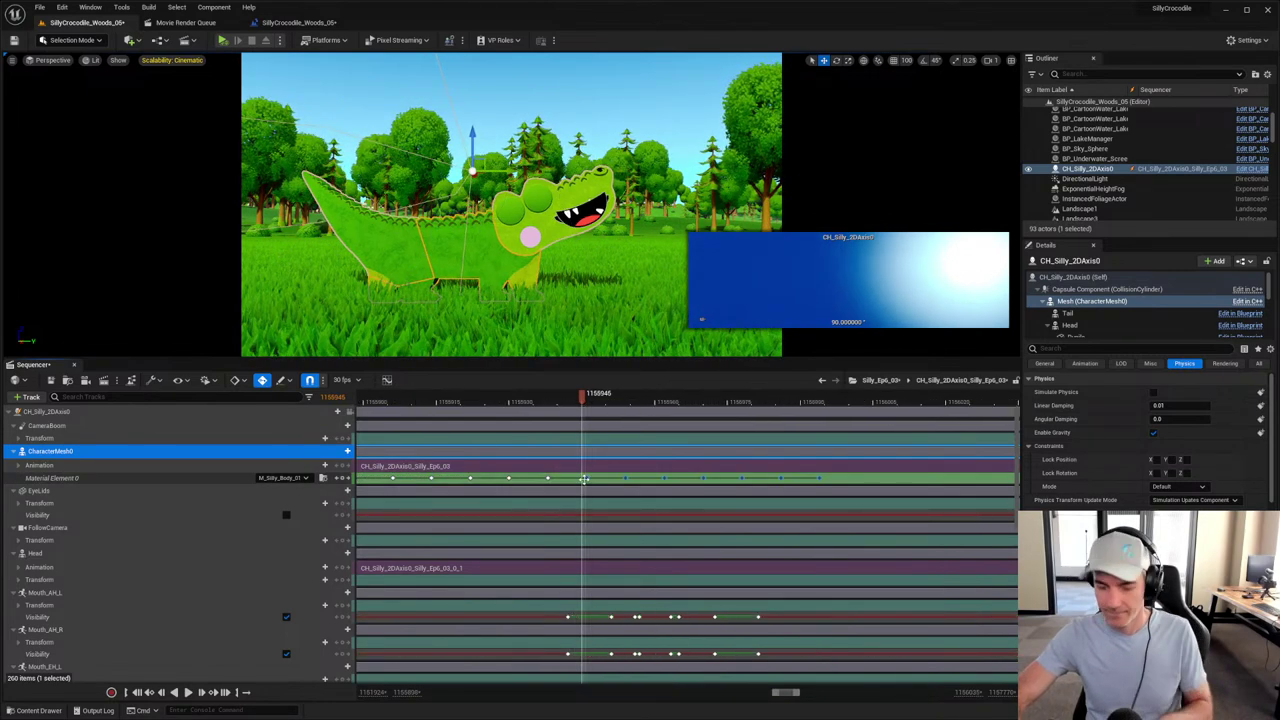
key("Delete")
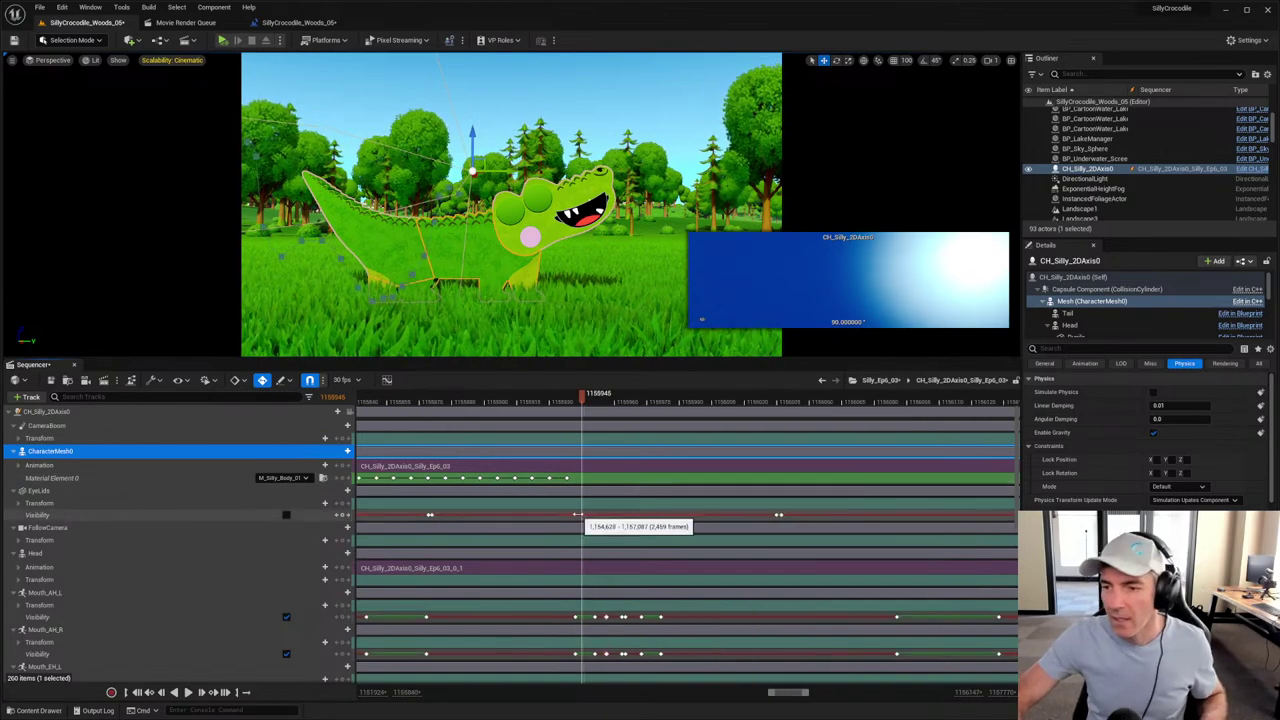
scroll(575, 518, "down", 5, "ctrl")
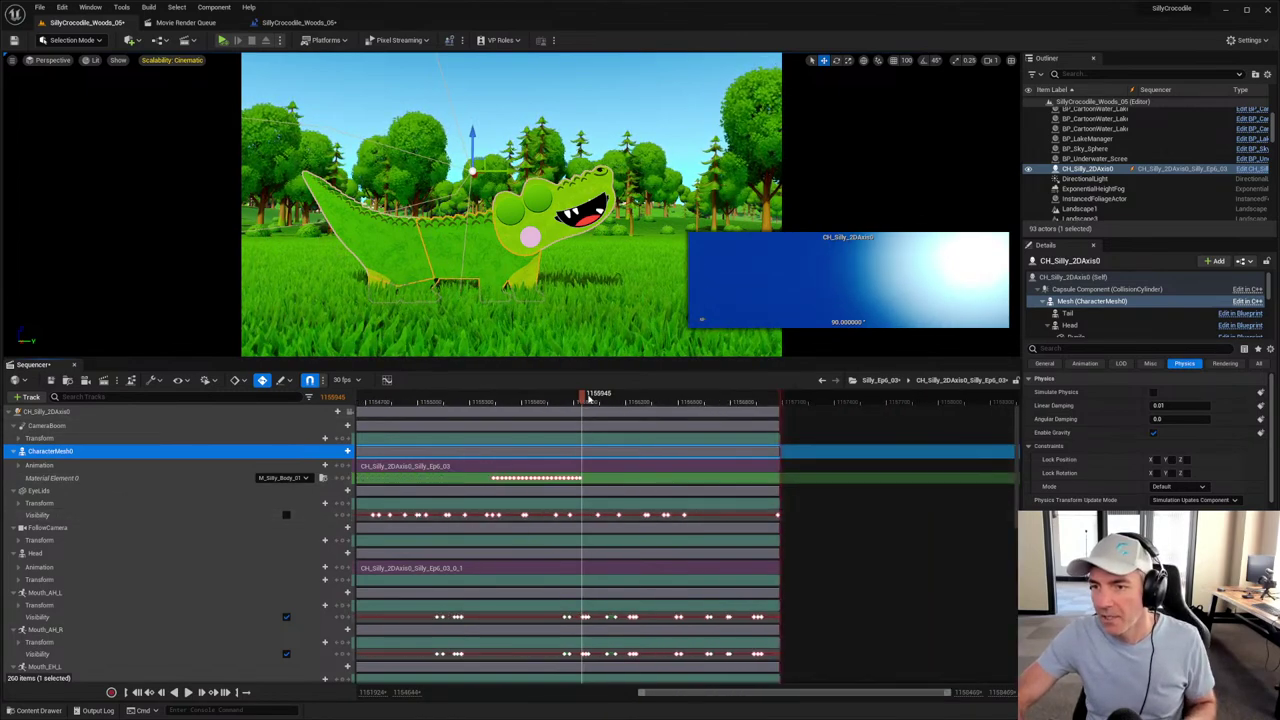
left_click_drag(600, 398, 590, 401)
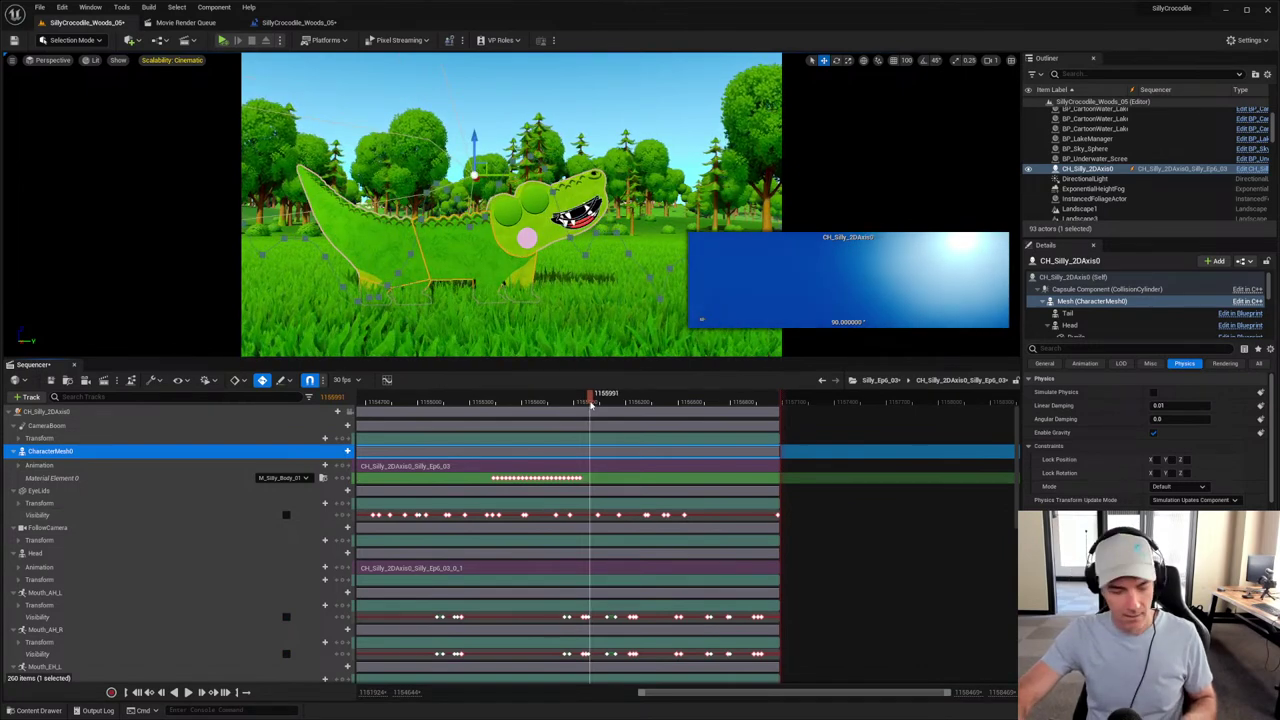
Step: Select the Material Element 0 track and paste a fresh run of keys at the playhead
left_click(140, 466)
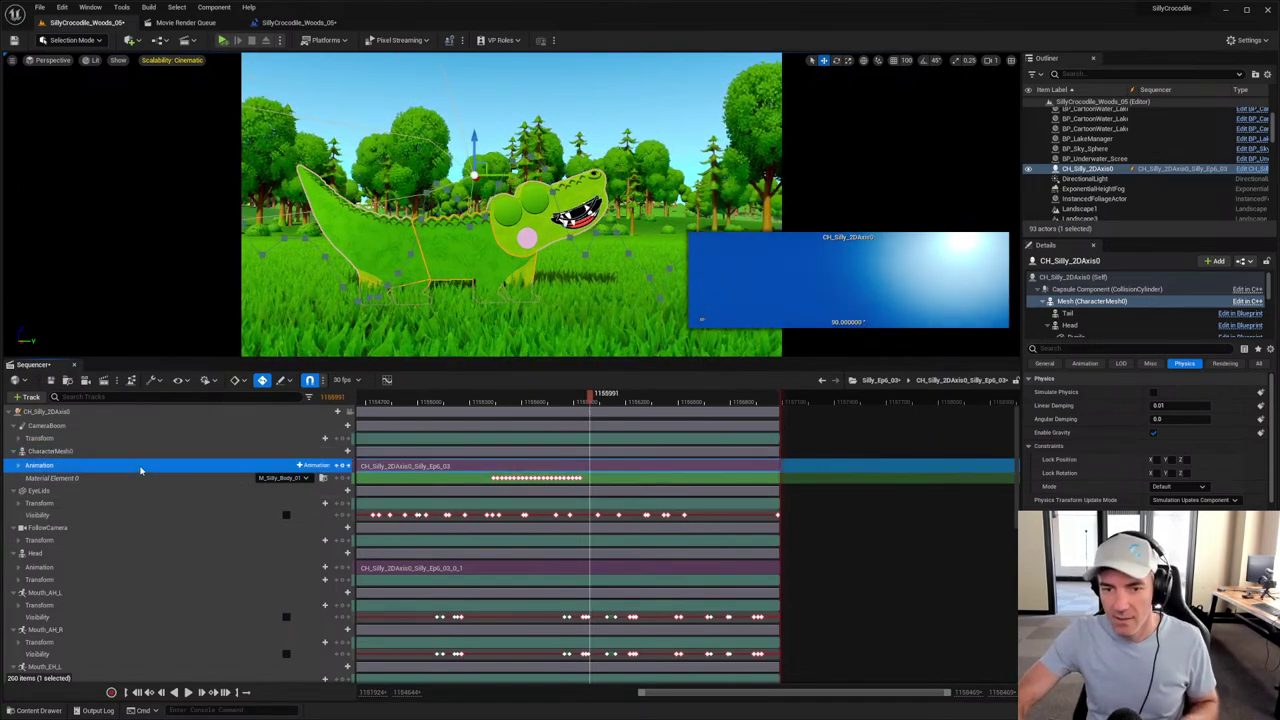
left_click(141, 478)
scroll(600, 478, "down", 2, "ctrl")
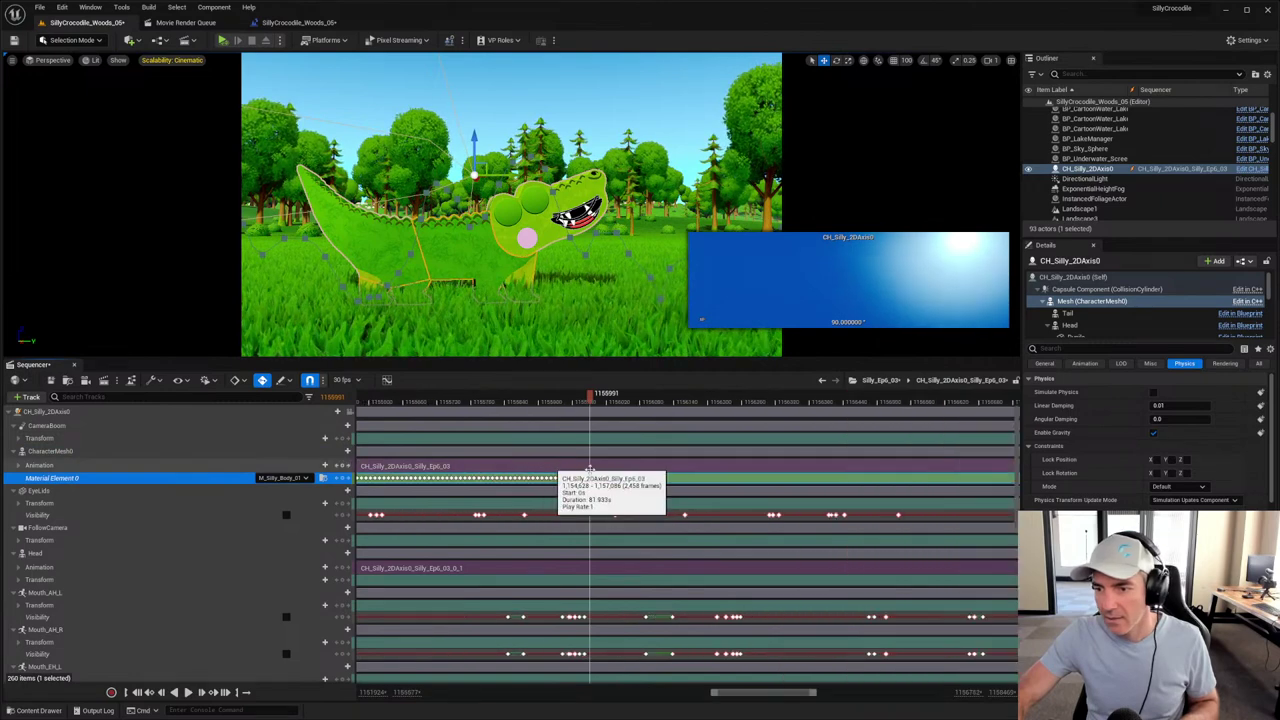
scroll(663, 478, "up", 2, "ctrl")
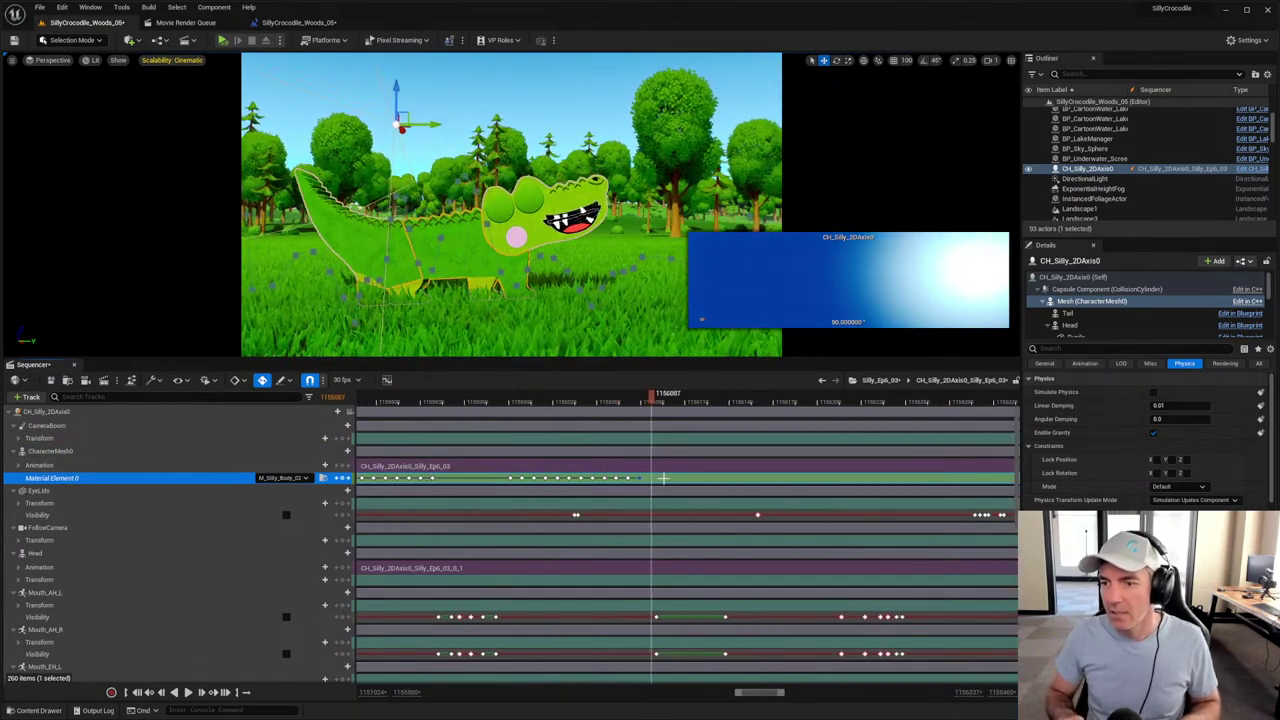
key("ctrl+v")
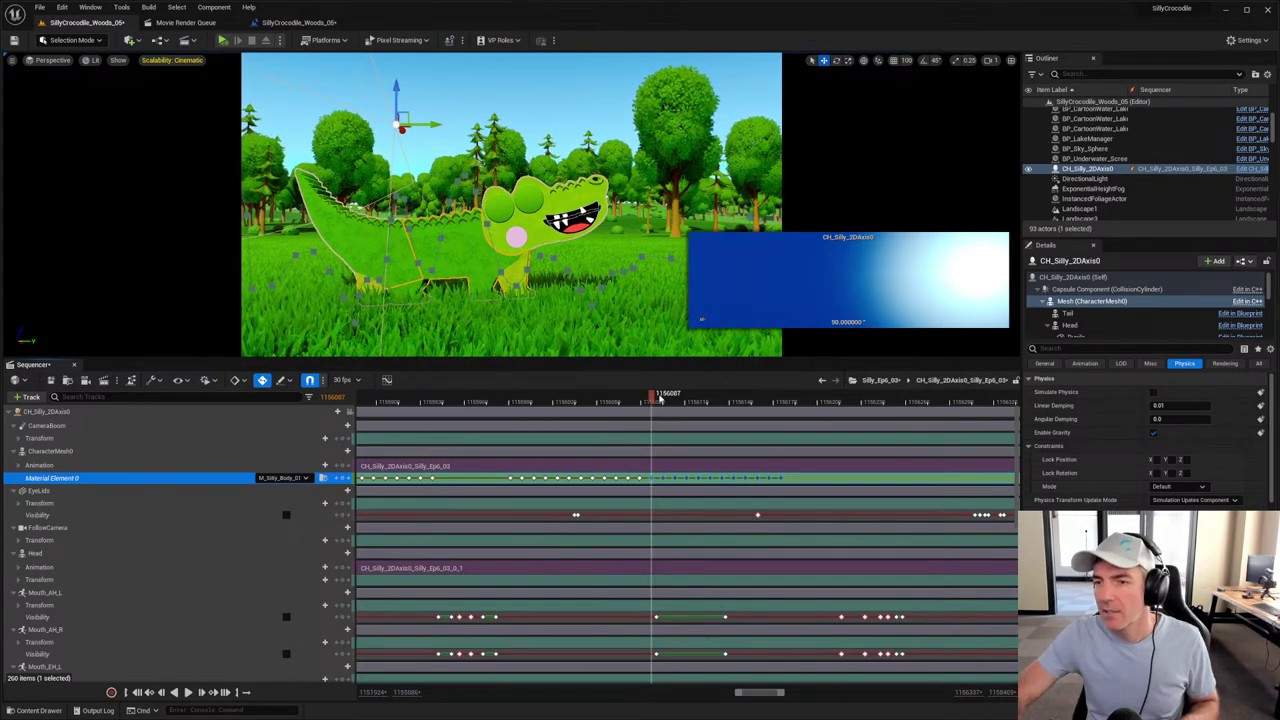
Step: Find the trim point and delete the extra keys past it, ending near frame 1156238
left_click_drag(660, 398, 882, 412)
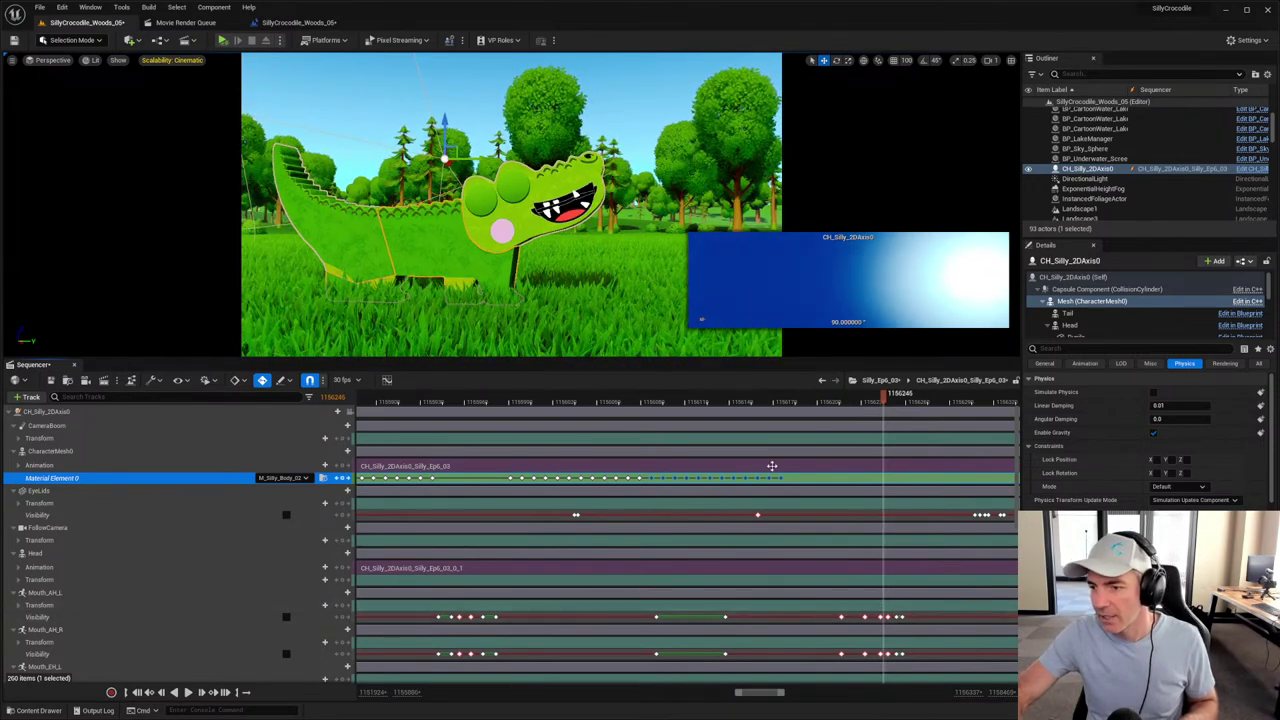
key("comma")
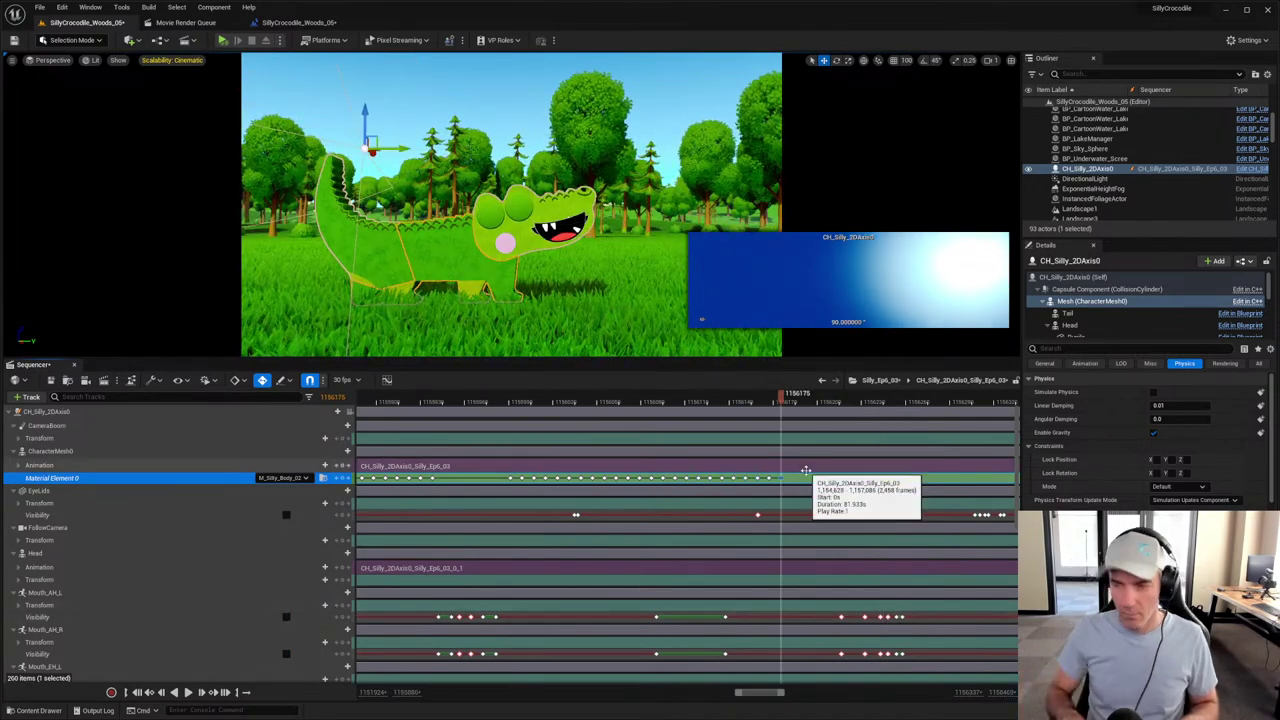
key("period")
key("period")
key("period")
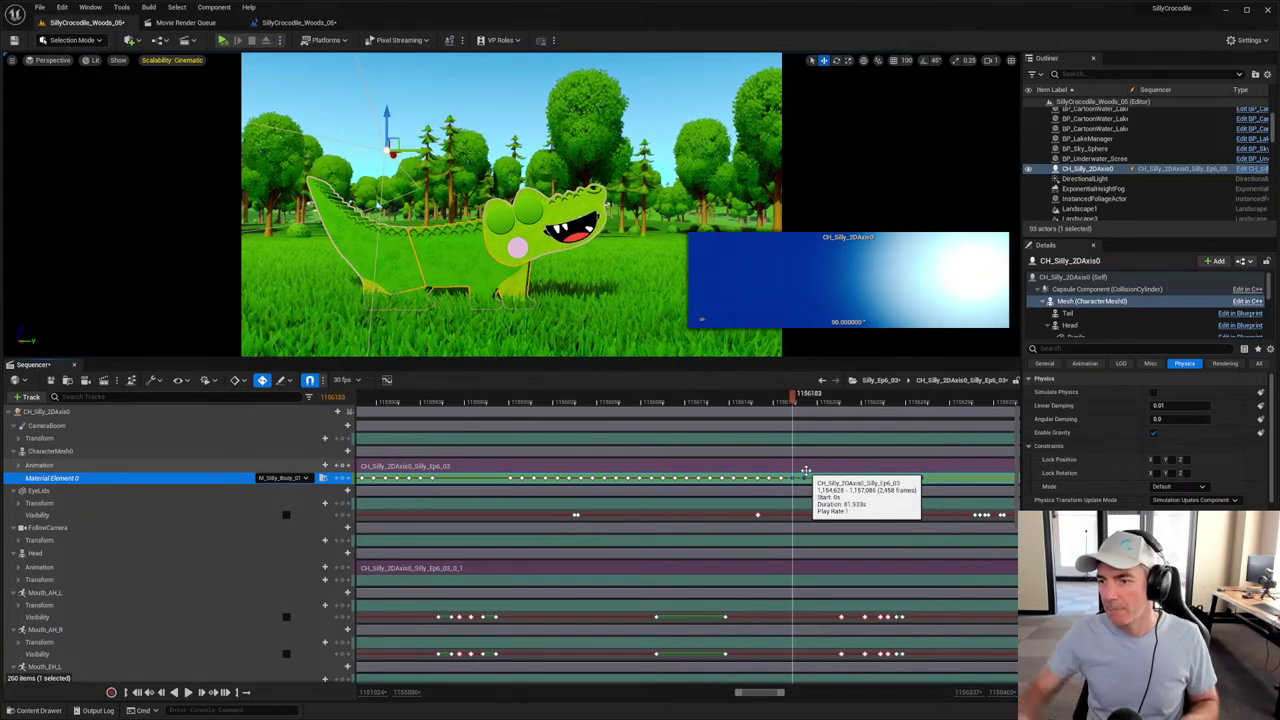
left_click_drag(845, 400, 876, 400)
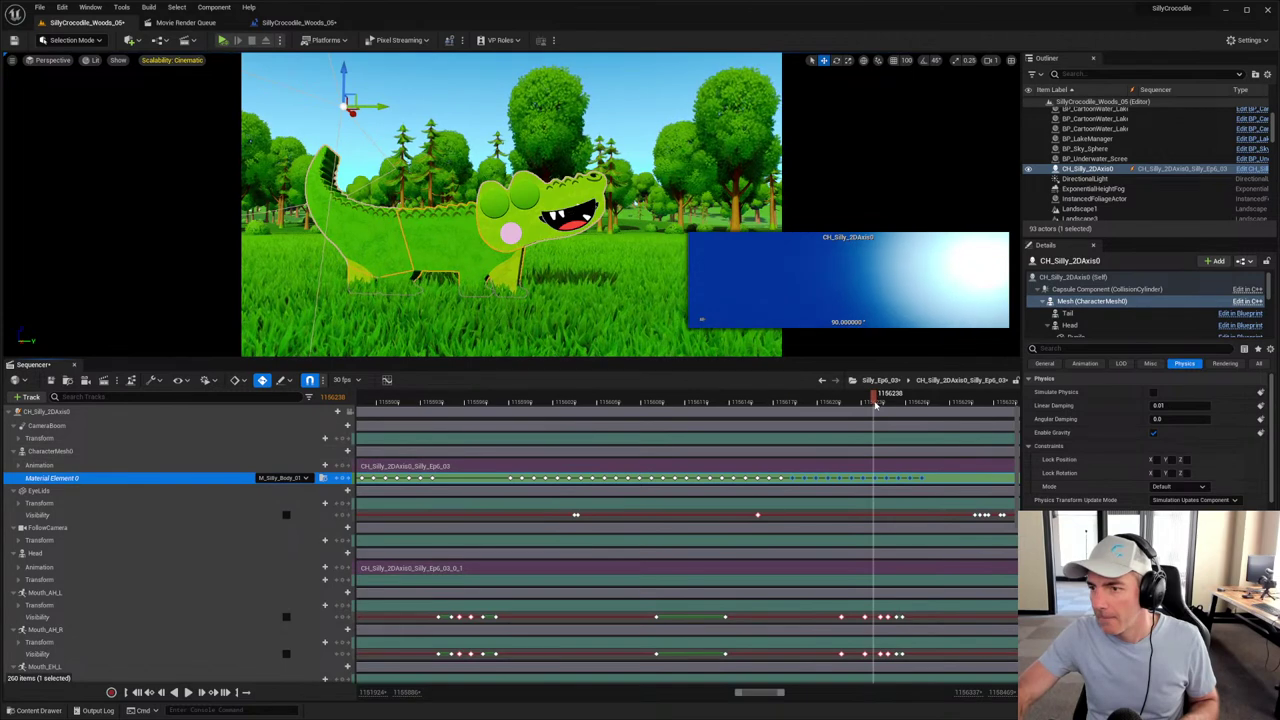
left_click(882, 481)
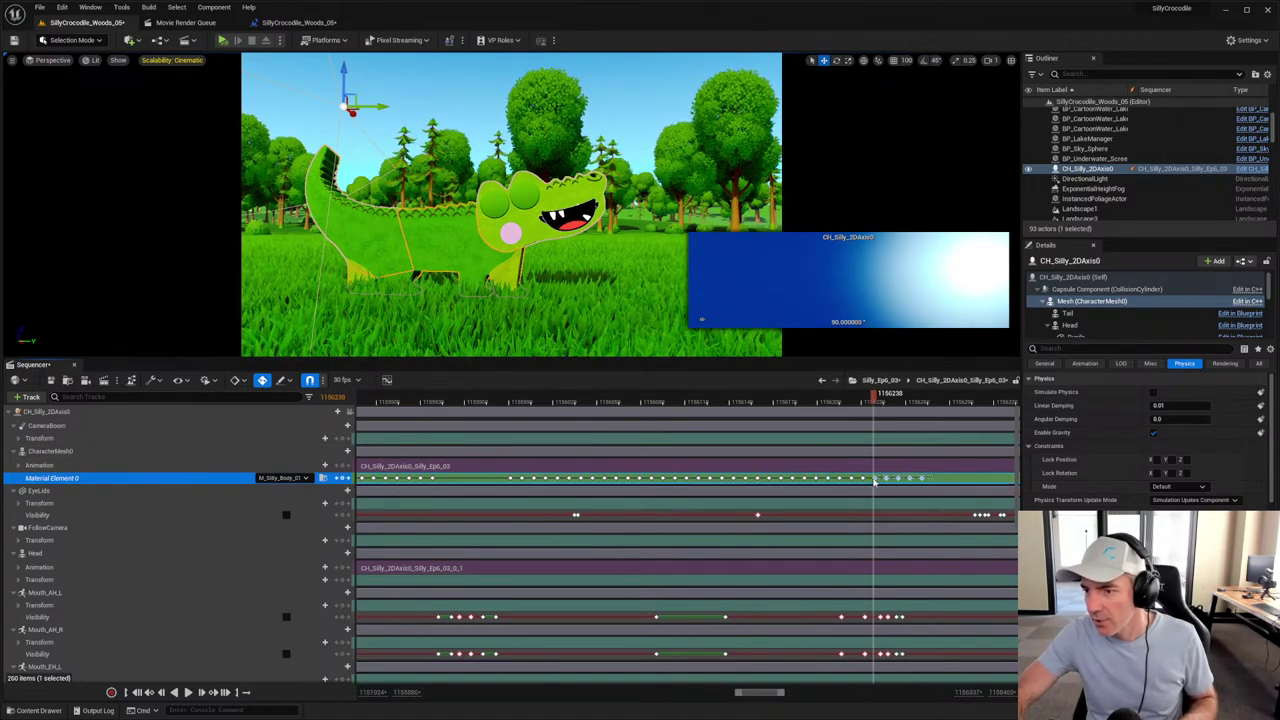
key("Delete")
scroll(818, 467, "down", 4, "ctrl")
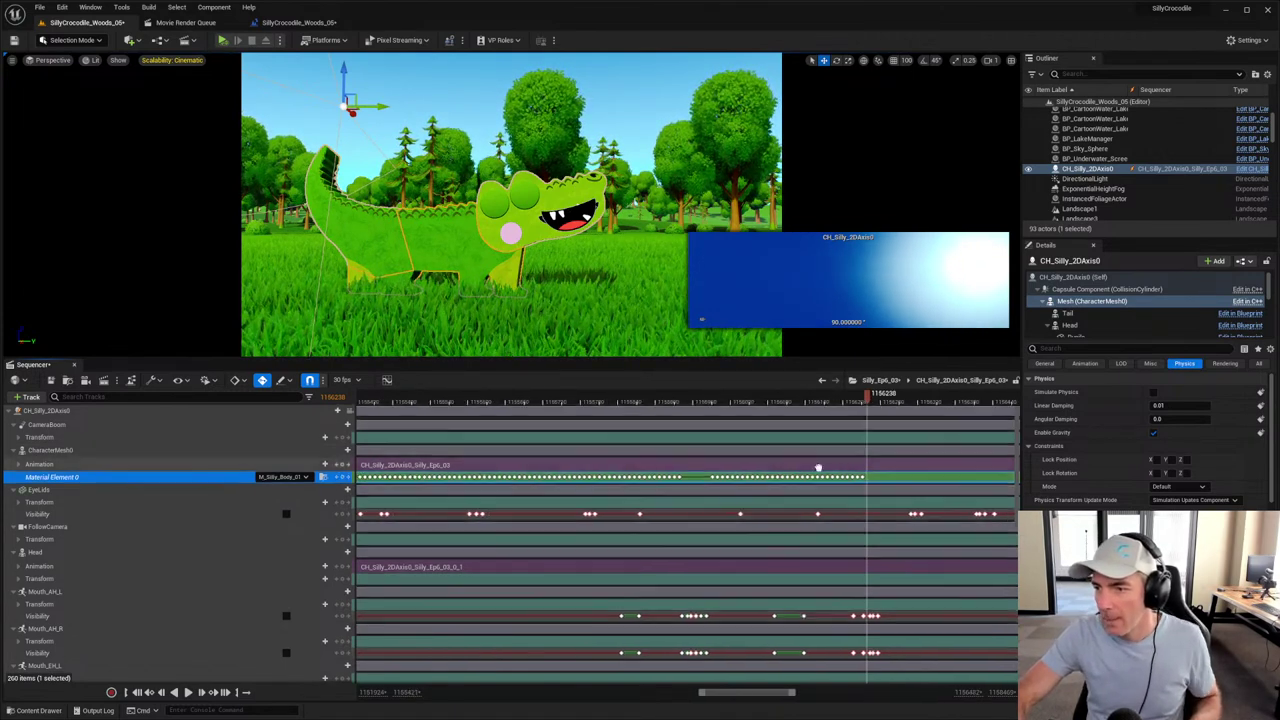
scroll(610, 478, "down", 3, "ctrl")
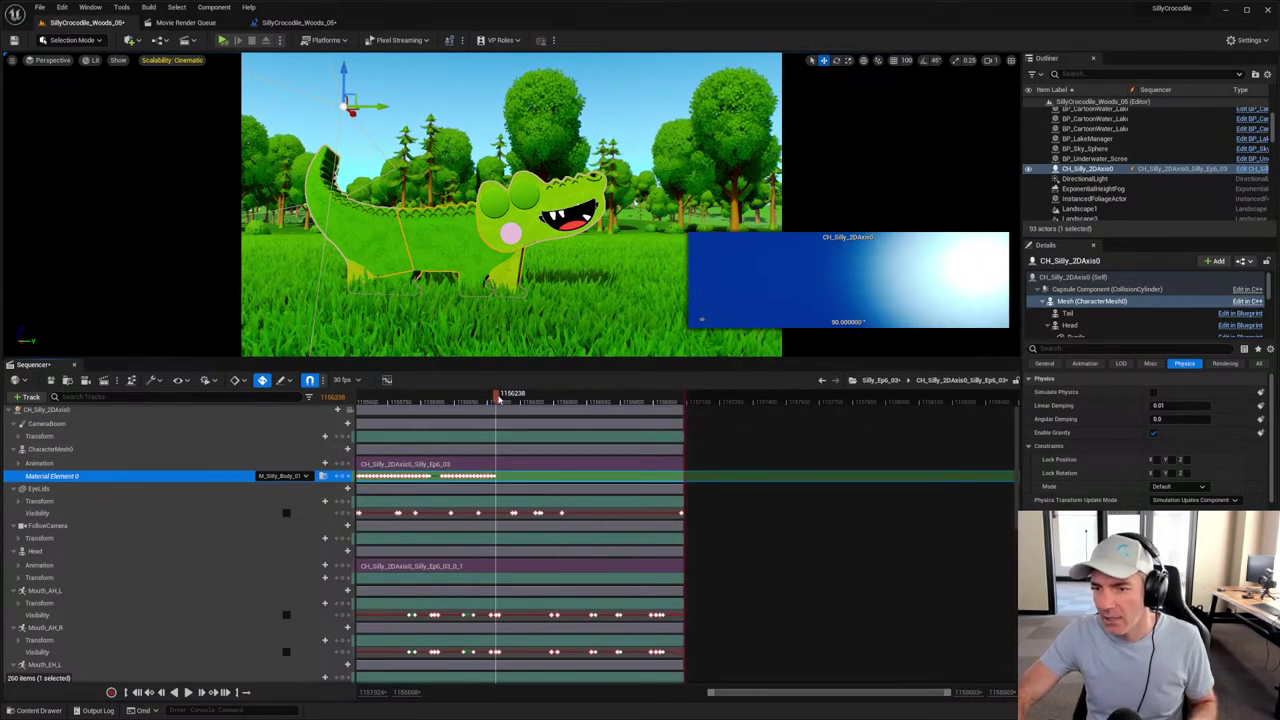
Step: Scrub forward and paste another run of material keys at the playhead
left_click_drag(498, 397, 572, 401)
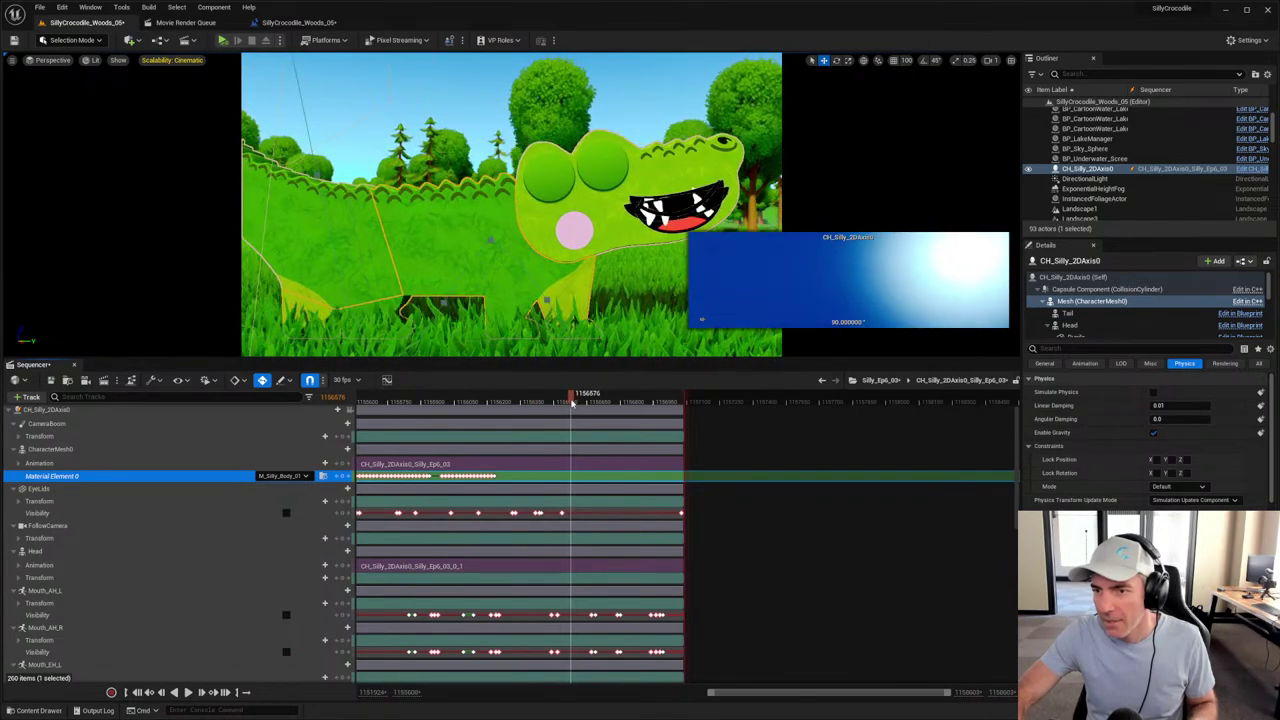
left_click_drag(574, 402, 571, 401)
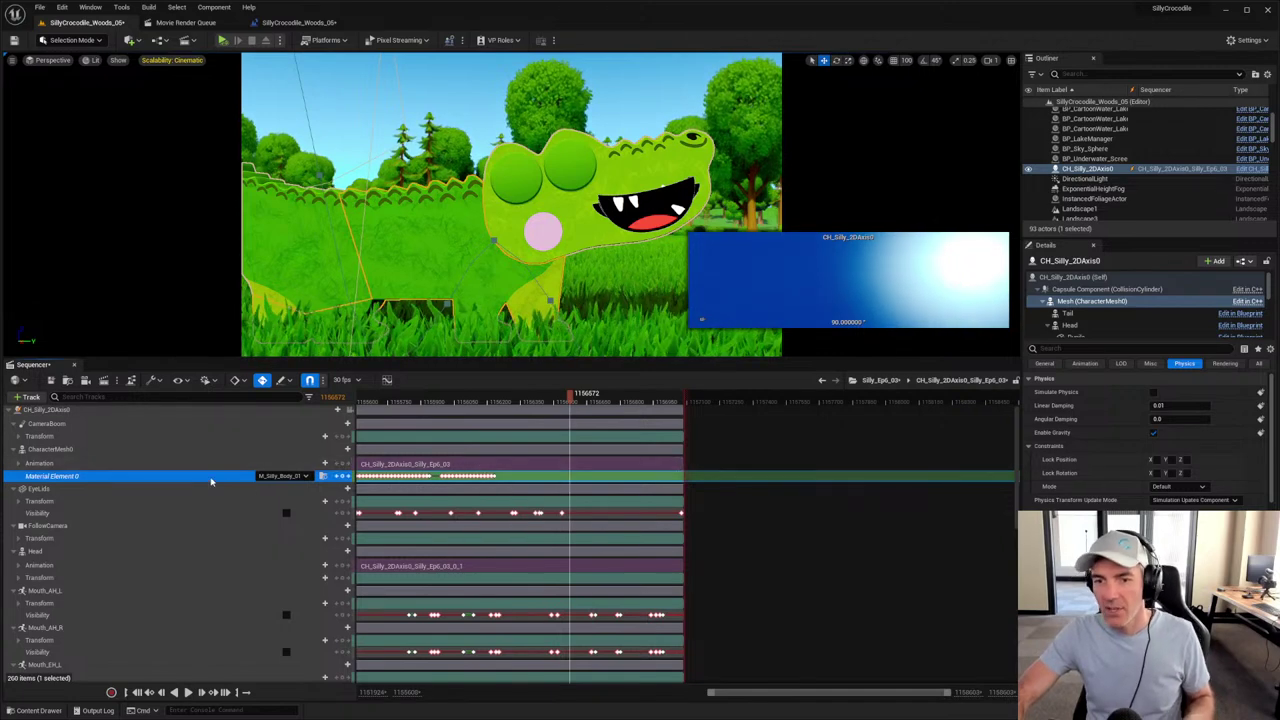
key("Return")
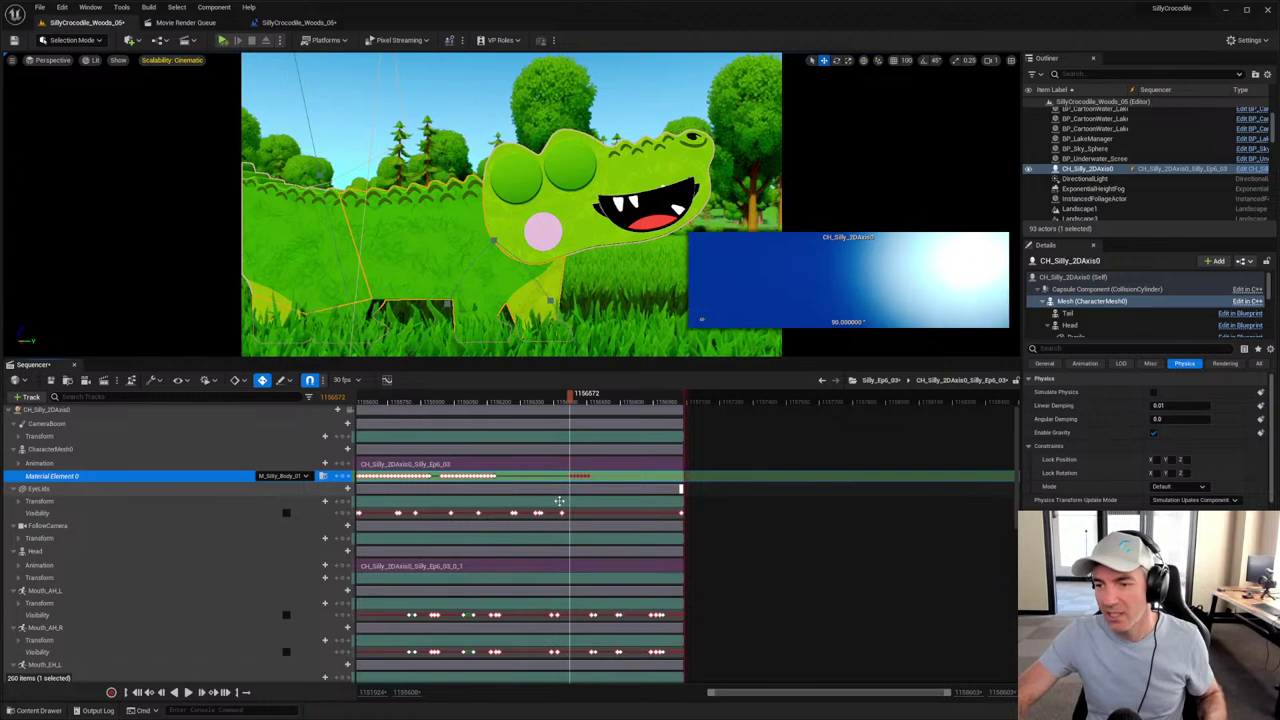
scroll(560, 502, "up", 2, "ctrl")
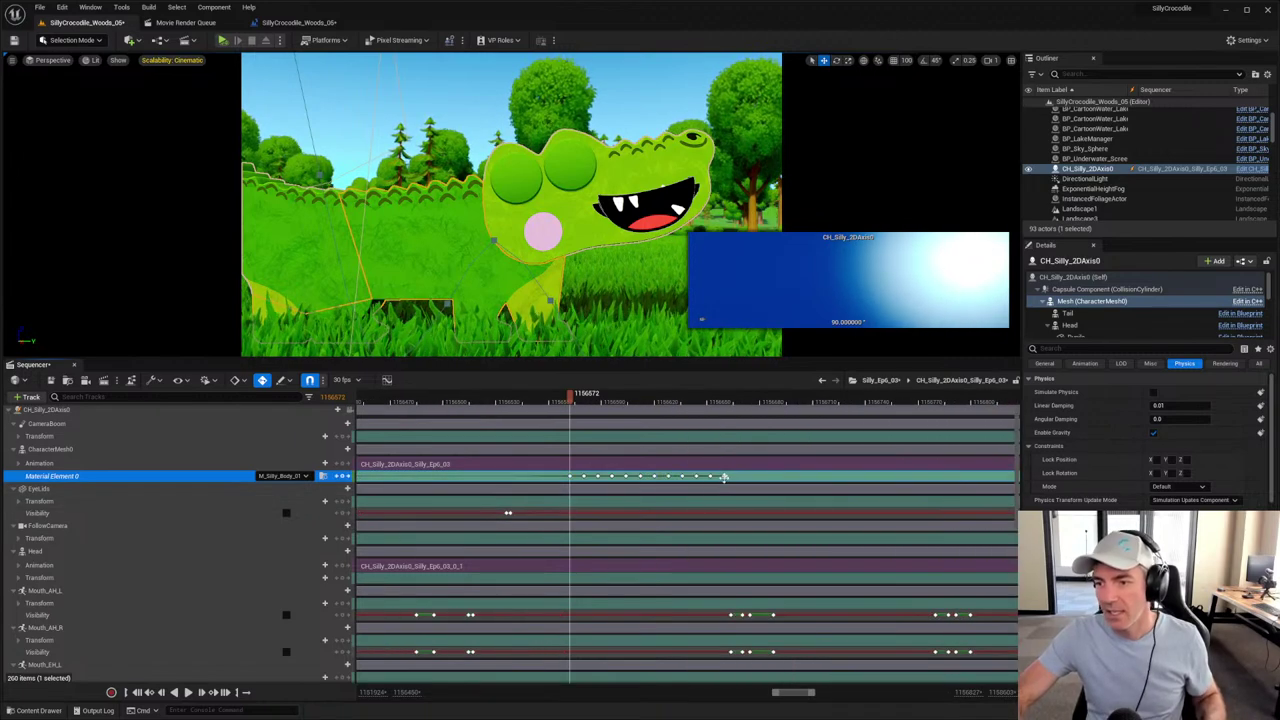
Step: Step past the last pasted key and marquee-select the keys after the playhead
left_click(724, 477)
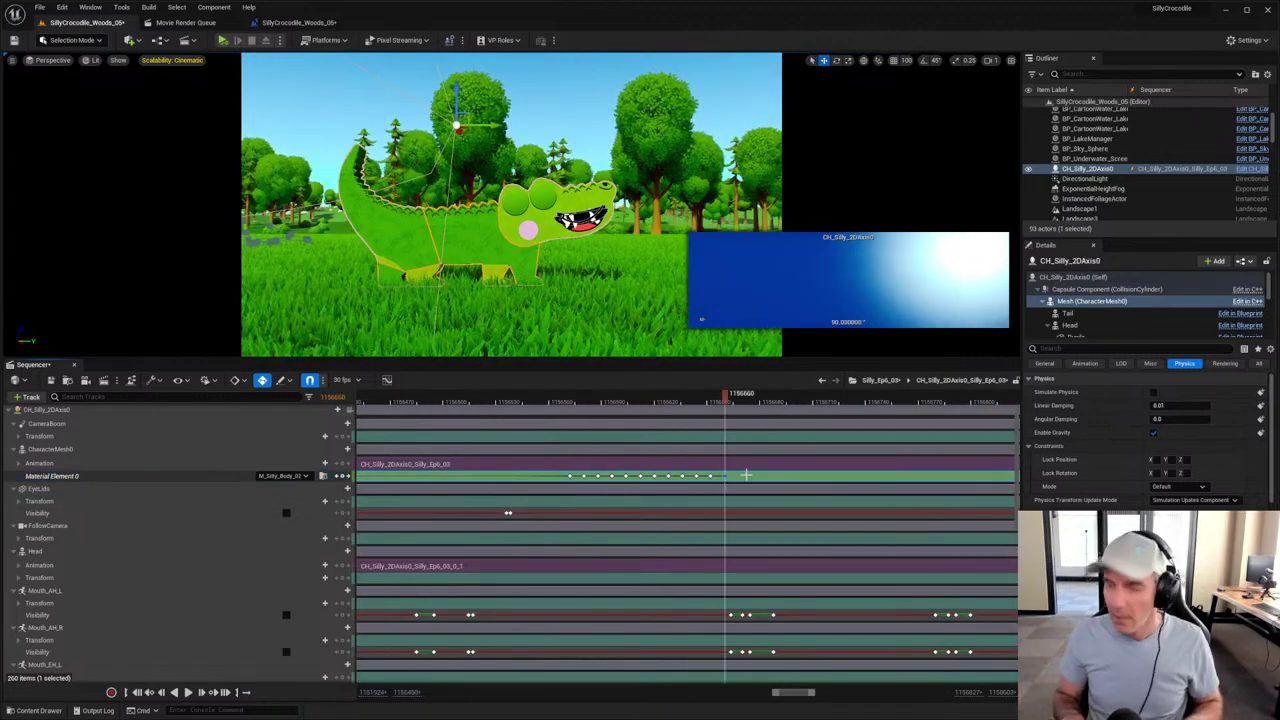
key("Right")
key("Right")
key("Right")
key("Right")
key("Right")
key("Right")
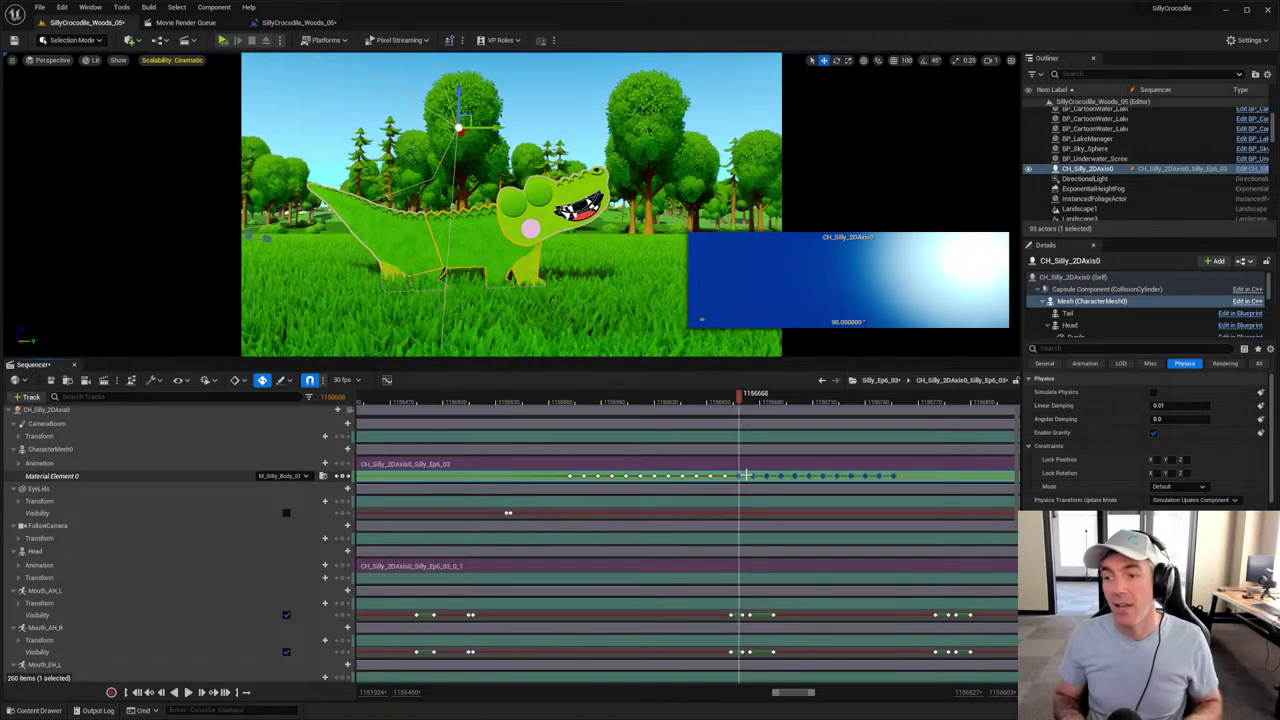
left_click_drag(745, 470, 938, 500)
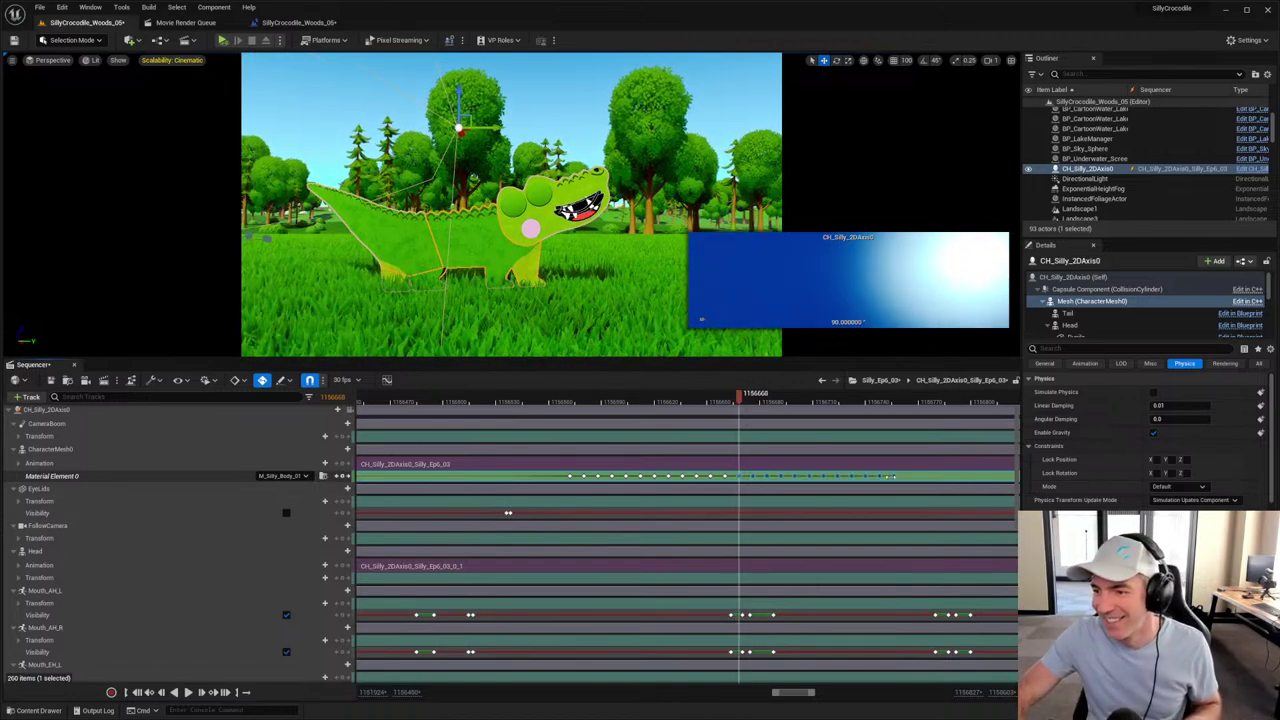
left_click(894, 396)
right_click_drag(840, 515, 452, 510)
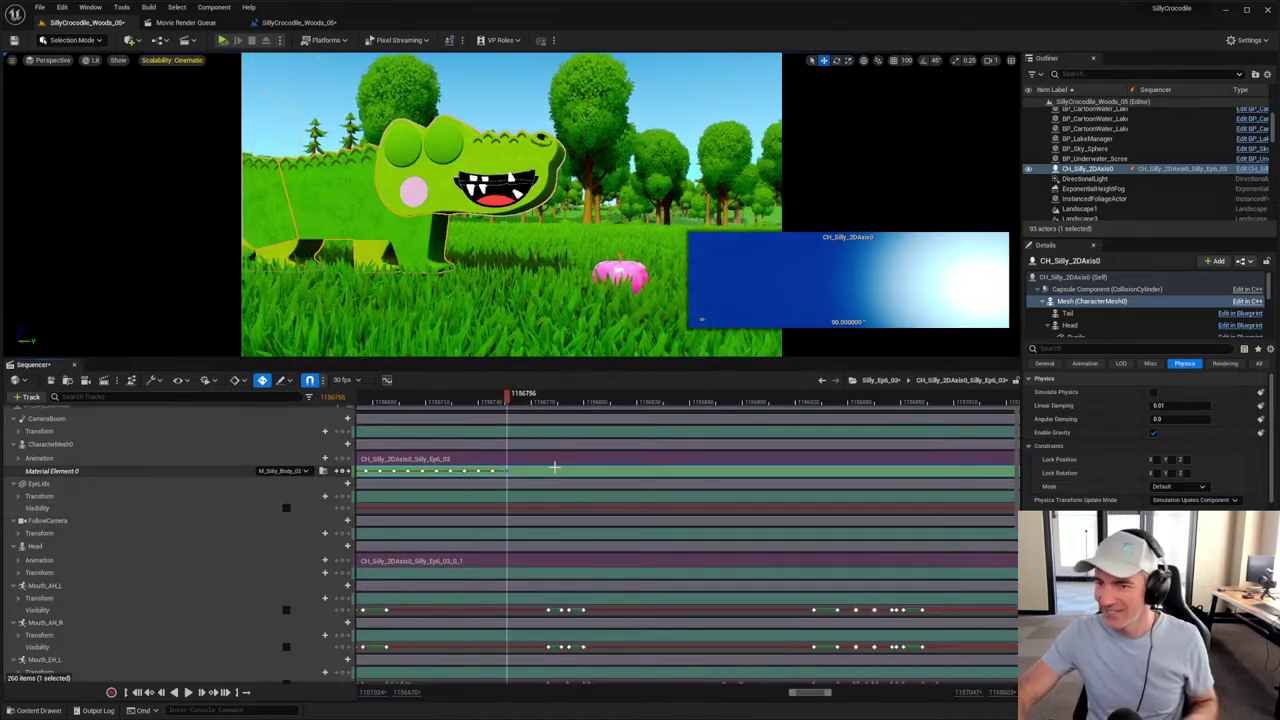
Step: Try pasting another run of material keys, then delete it
scroll(554, 466, "down", 4, "ctrl")
left_click(476, 402)
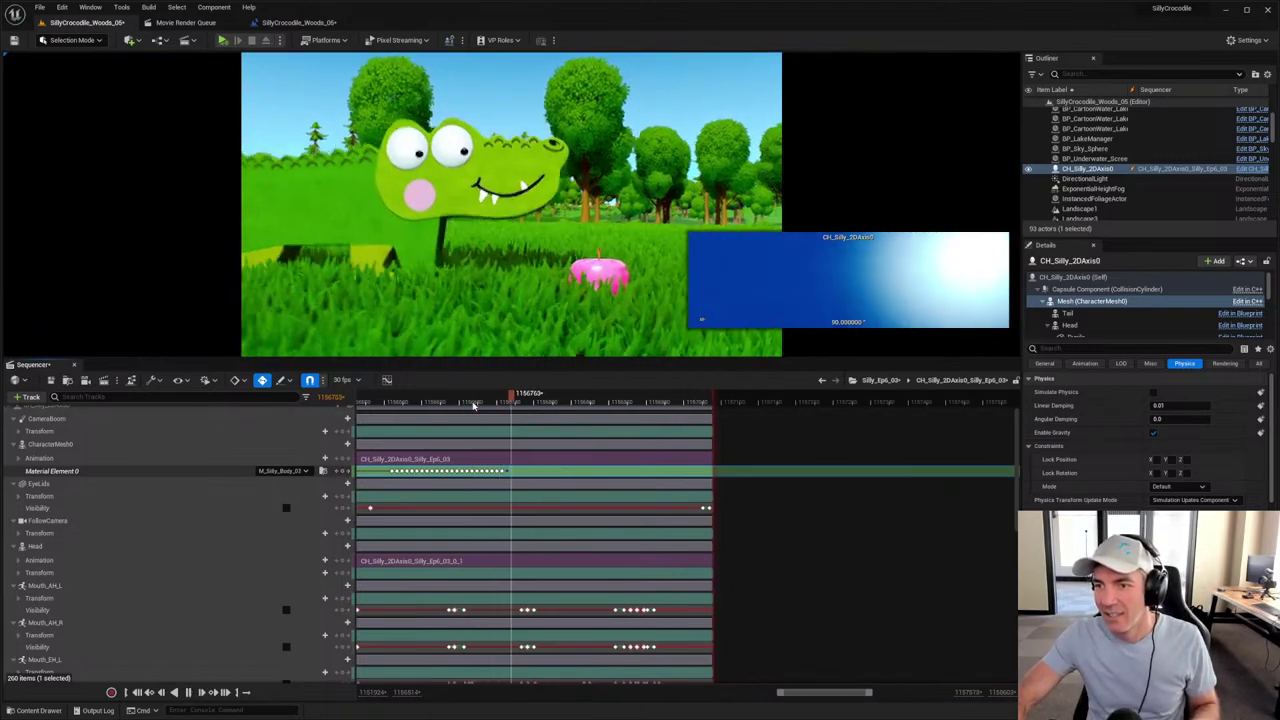
key("space")
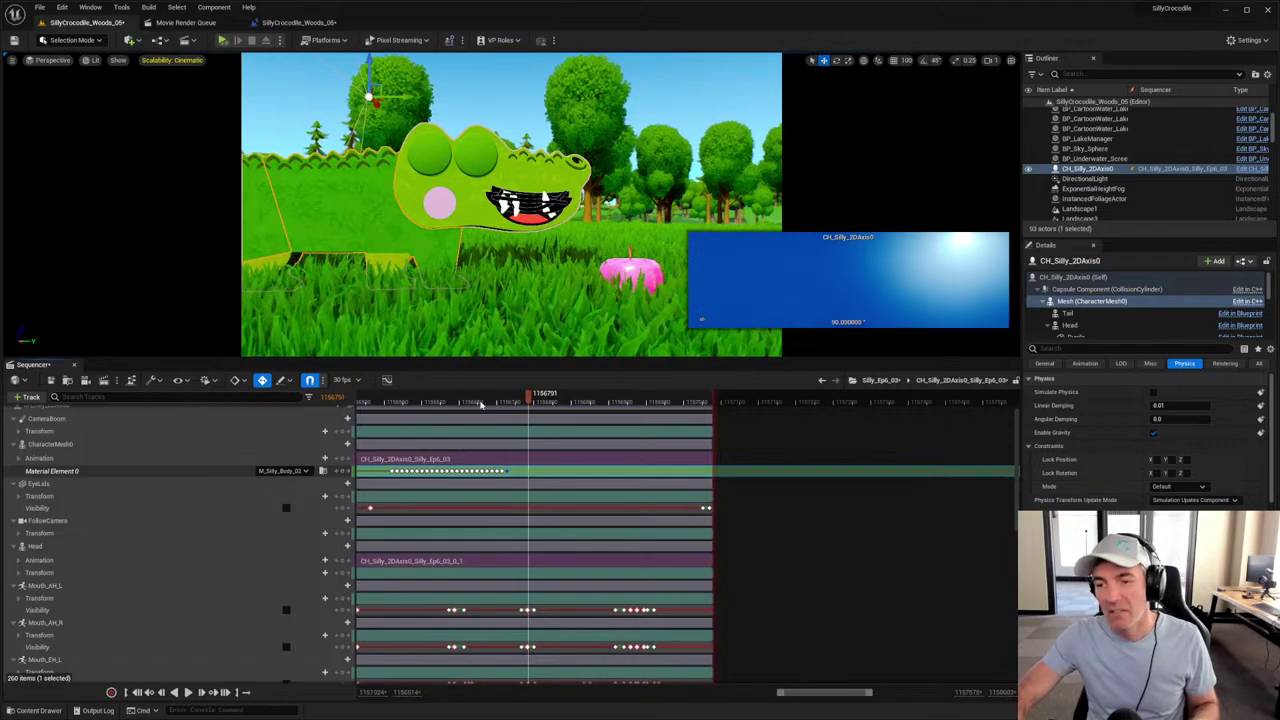
mouse_move(532, 397)
left_mouse_down()
mouse_move(591, 400)
mouse_move(547, 401)
left_mouse_up()
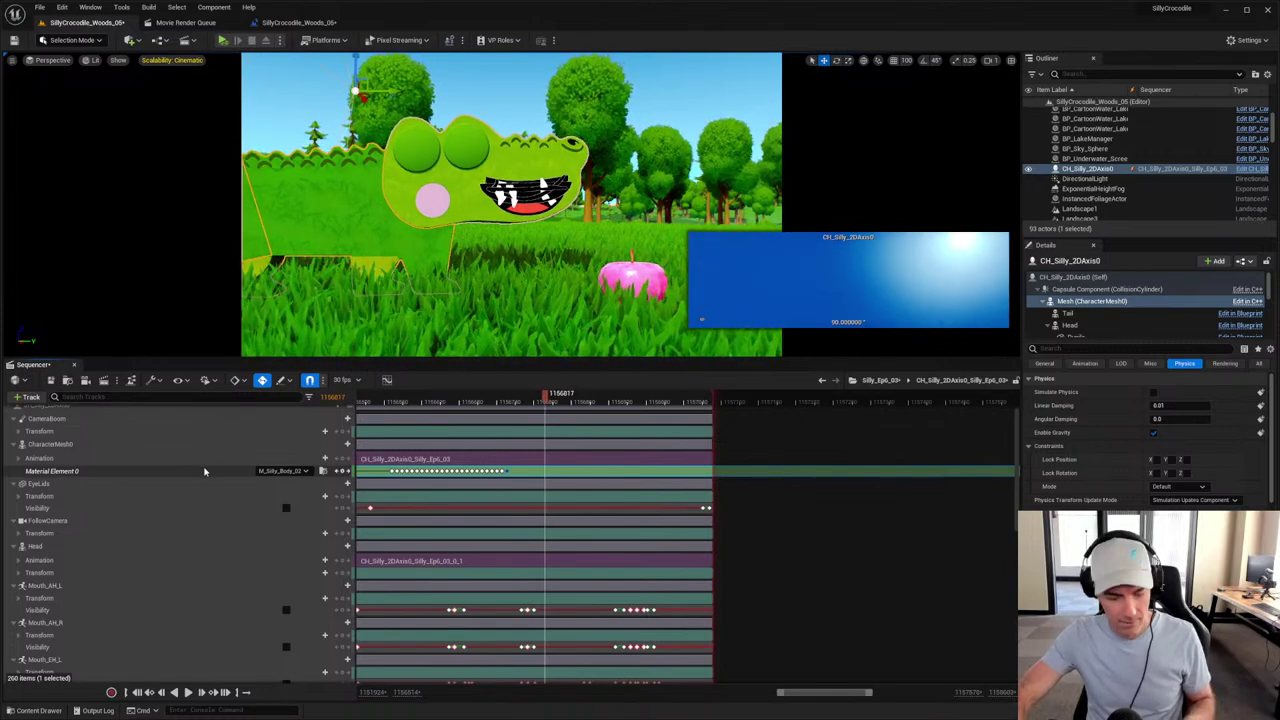
key("ctrl+v")
left_click_drag(544, 397, 562, 406)
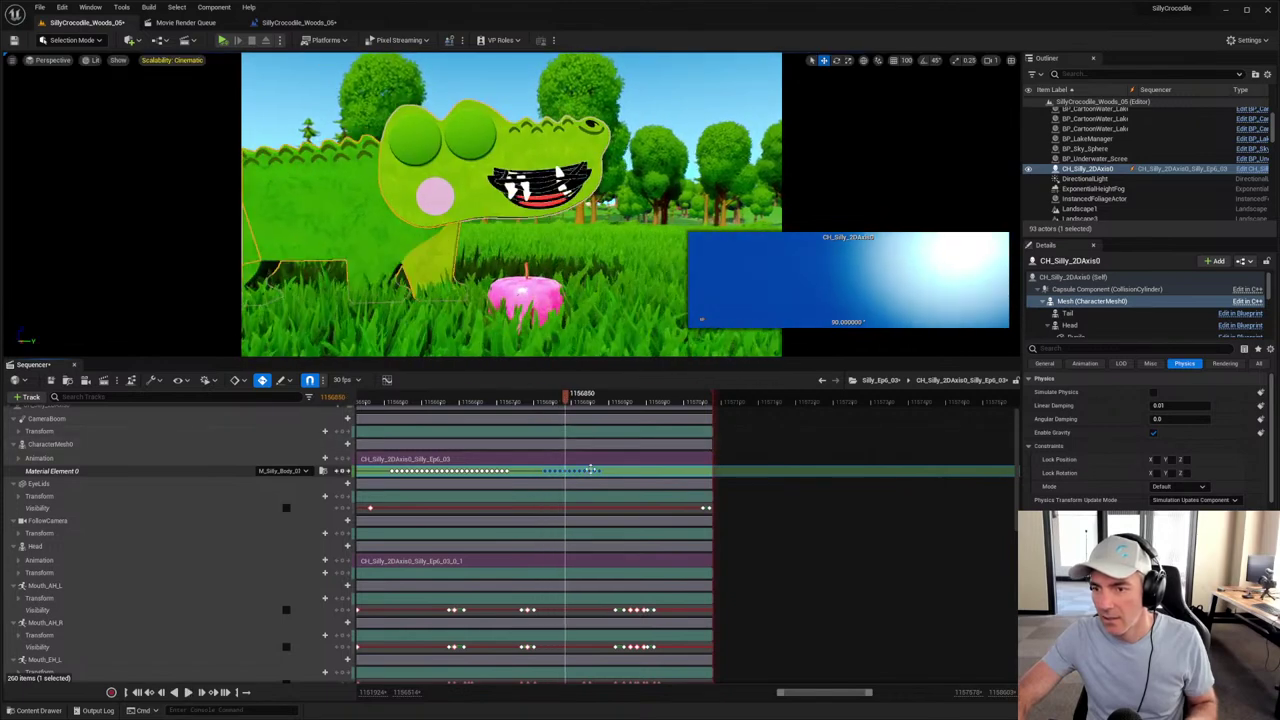
scroll(638, 472, "up", 3, "ctrl")
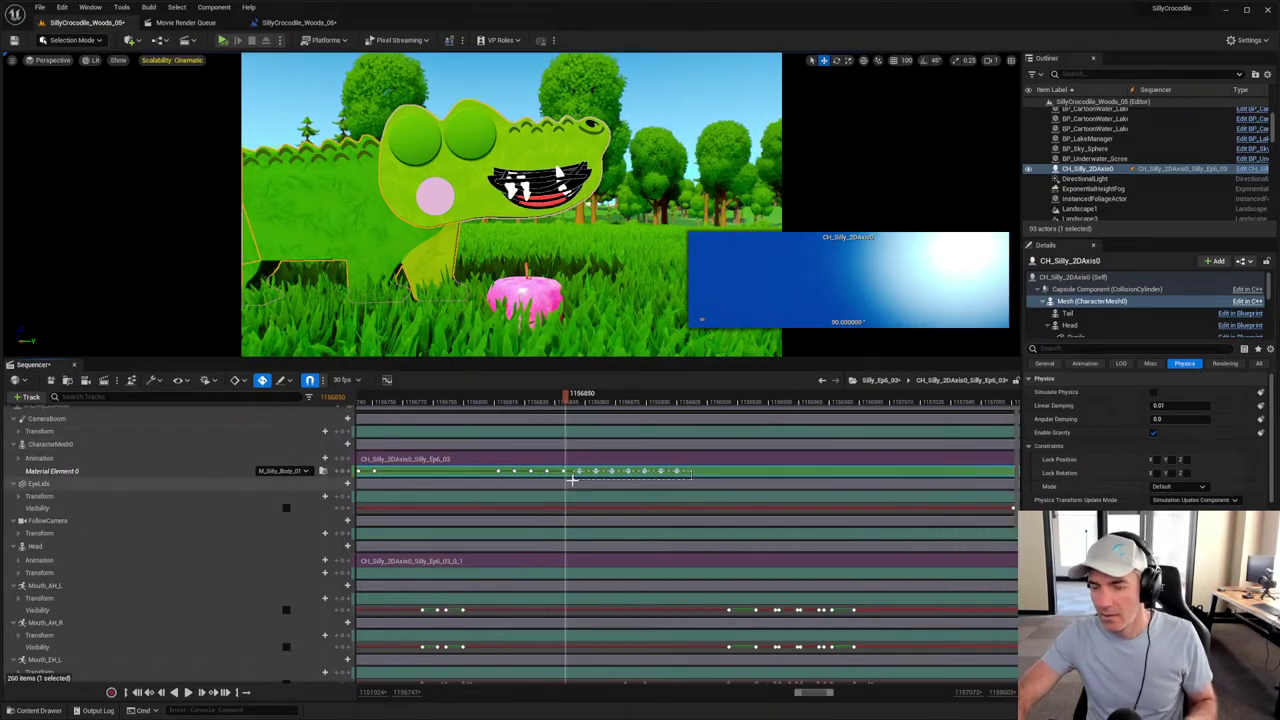
key("Delete")
Step: Slide the selected keys to a new timing and play back the retimed section
left_click(428, 401)
key("space")
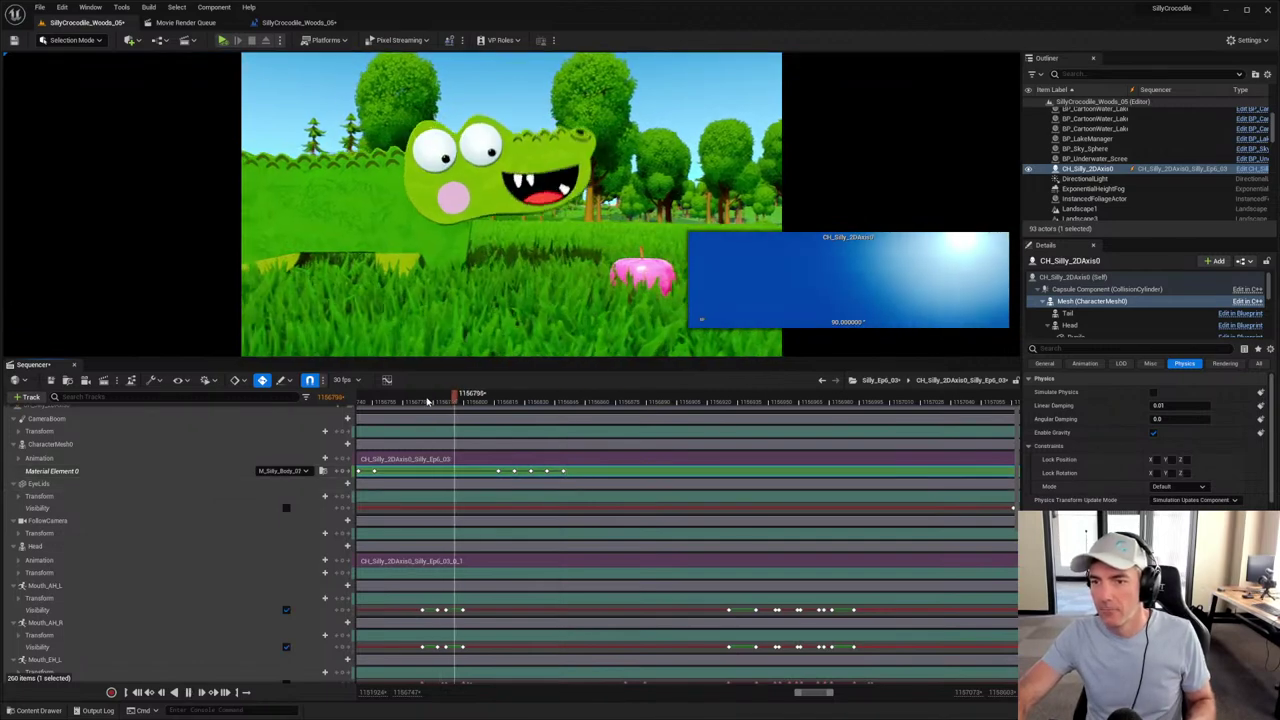
key("space")
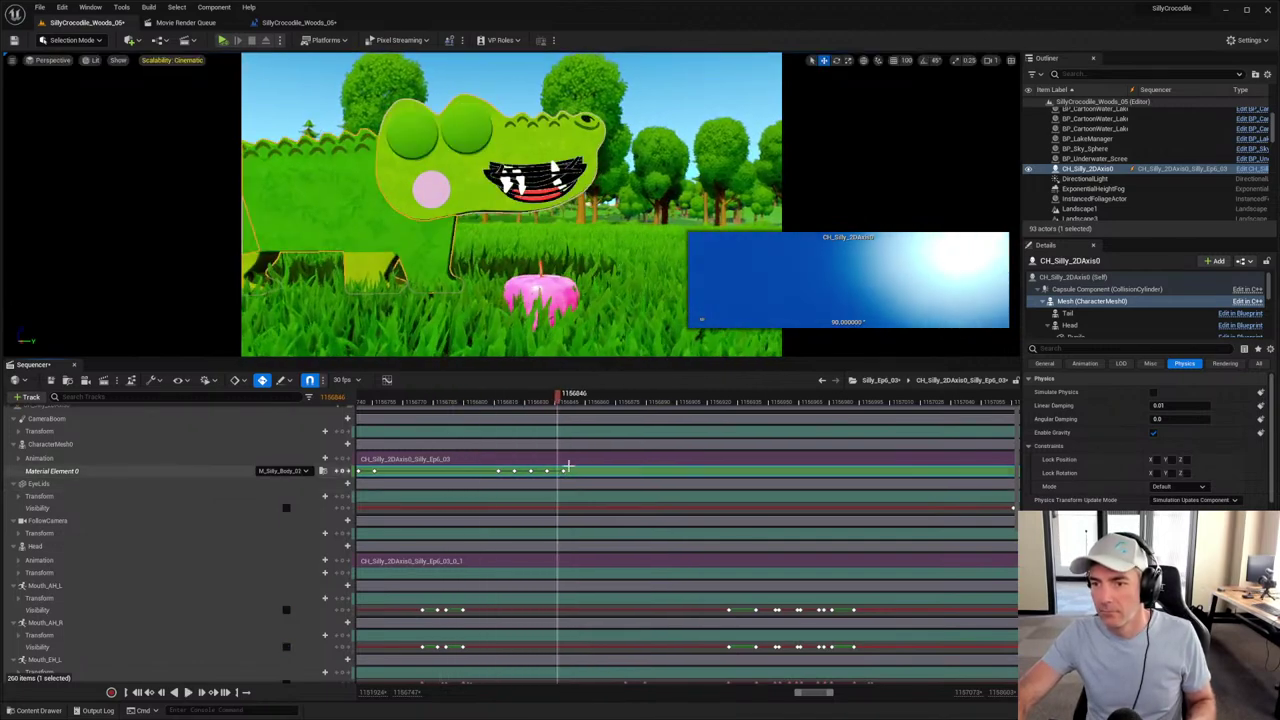
left_click_drag(517, 476, 511, 471)
left_click(463, 399)
key("space")
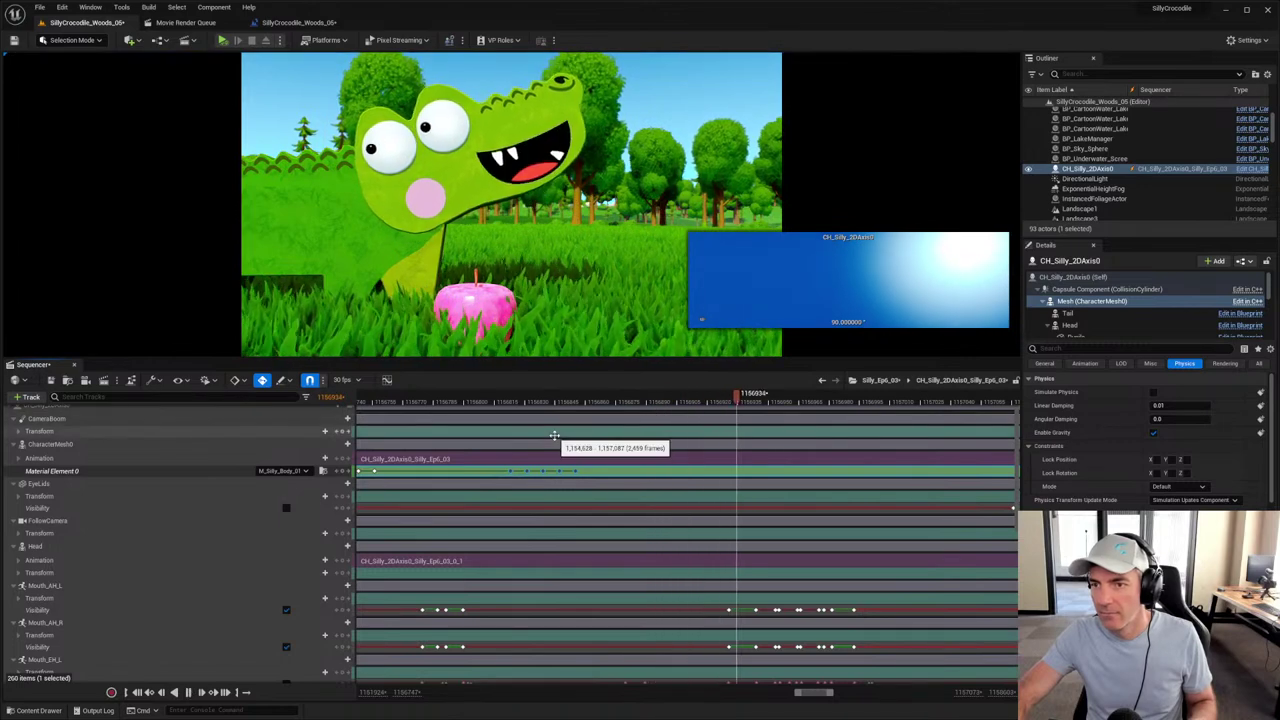
key("space")
scroll(629, 455, "down", 3, "ctrl")
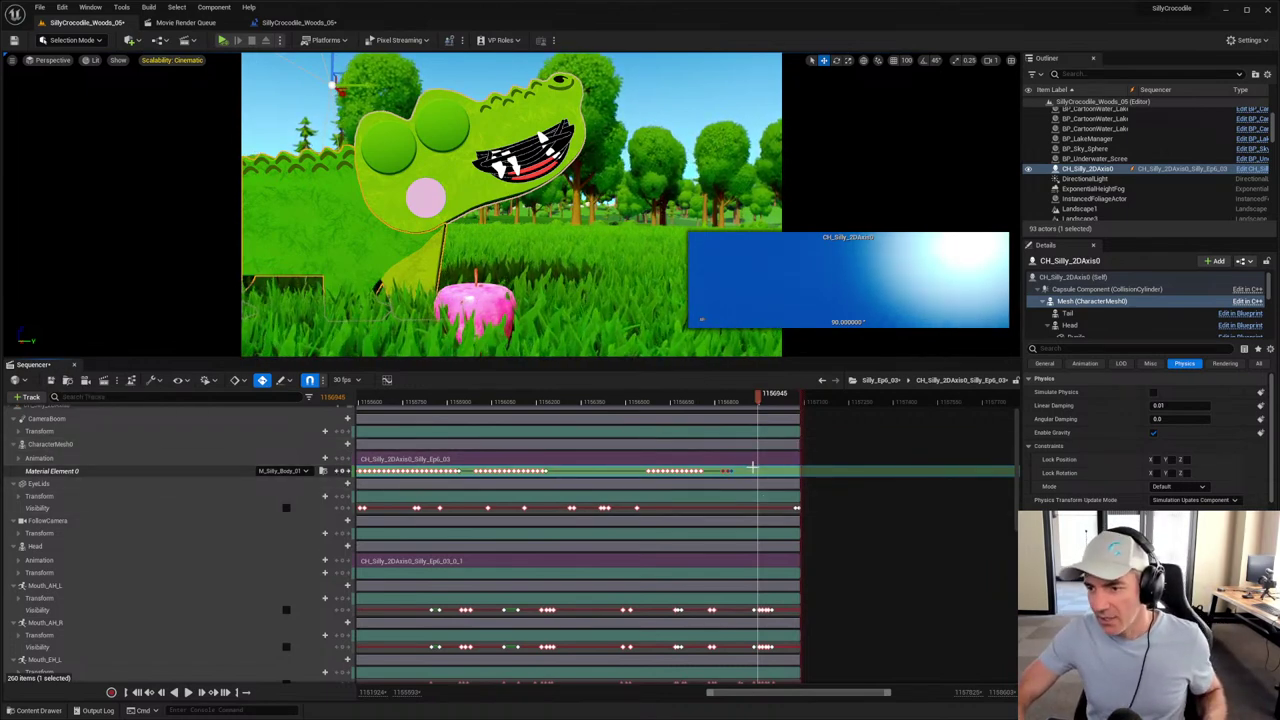
Step: Select every key on the Material Element 0 track and frame them to review the full run
scroll(760, 470, "left", 6)
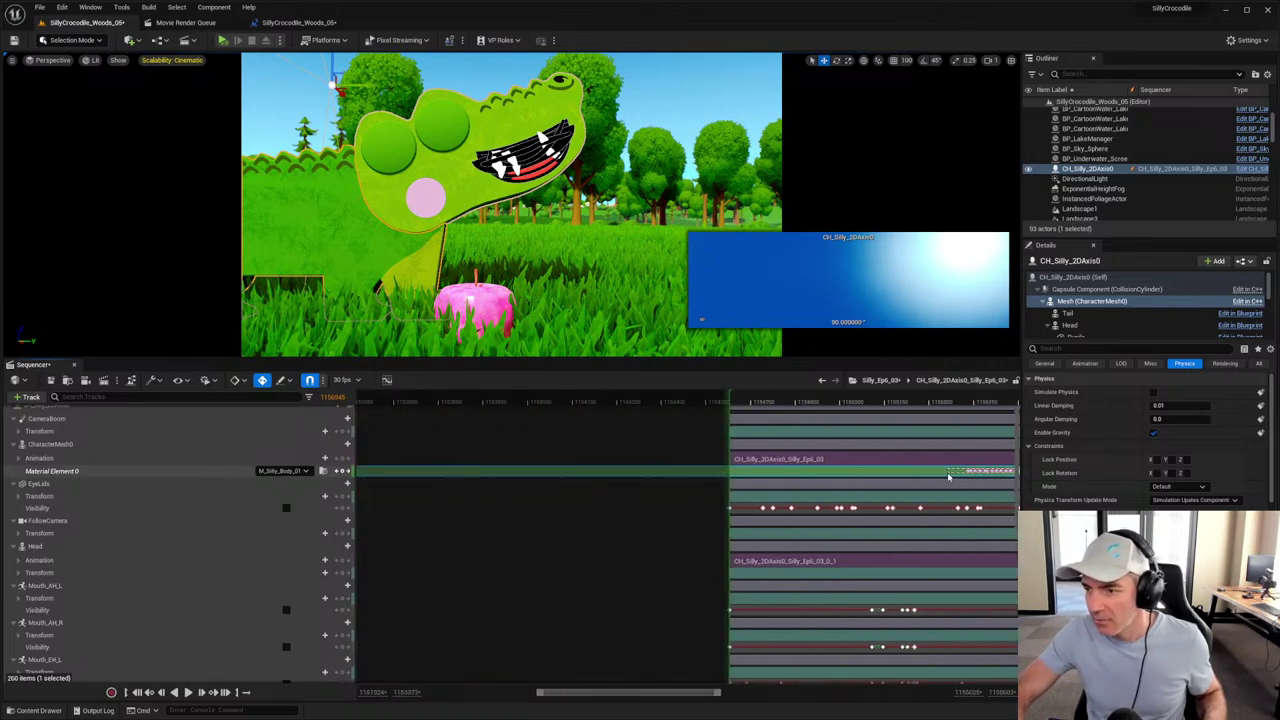
scroll(134, 491, "right", 6)
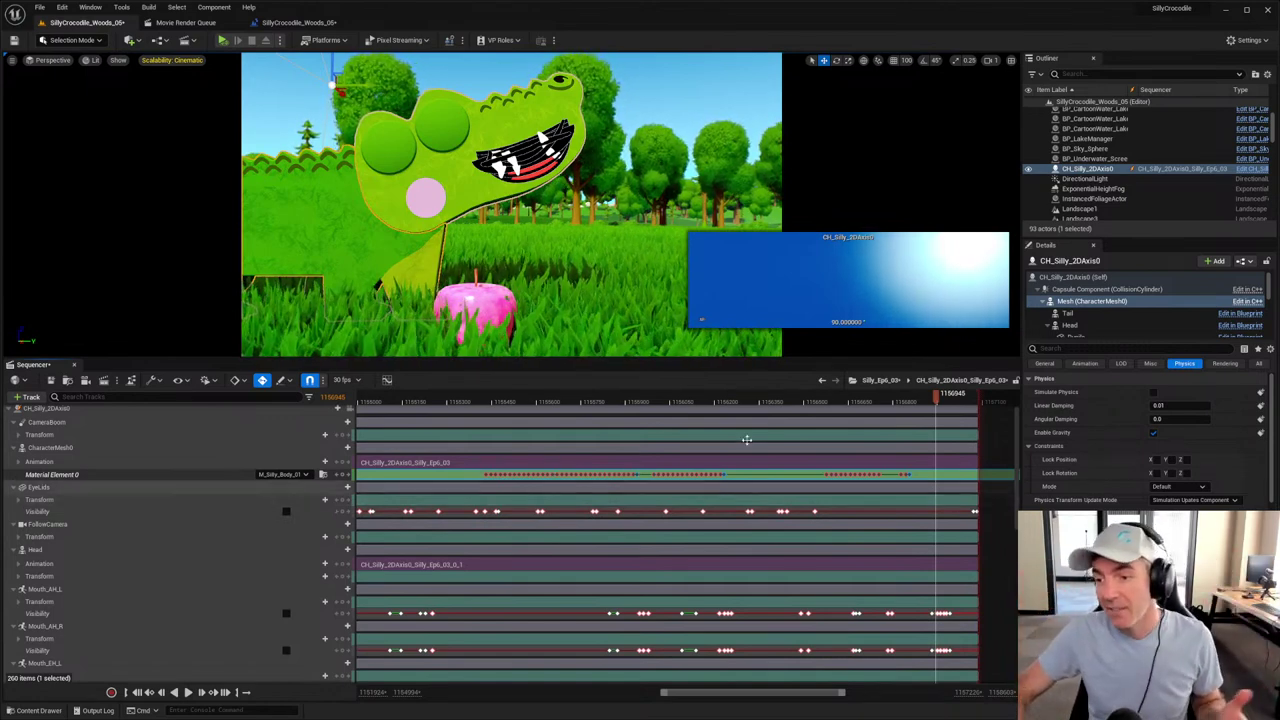
right_click_drag(940, 477, 986, 475)
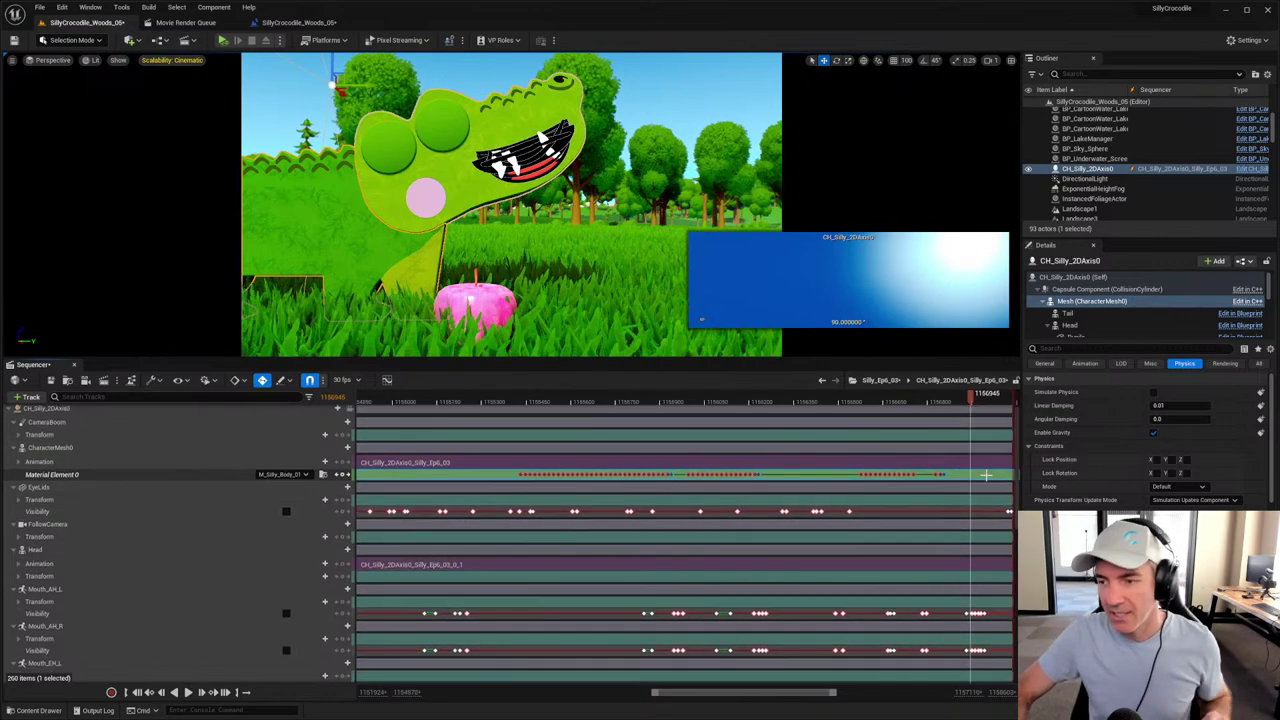
scroll(986, 475, "down", 4, "ctrl")
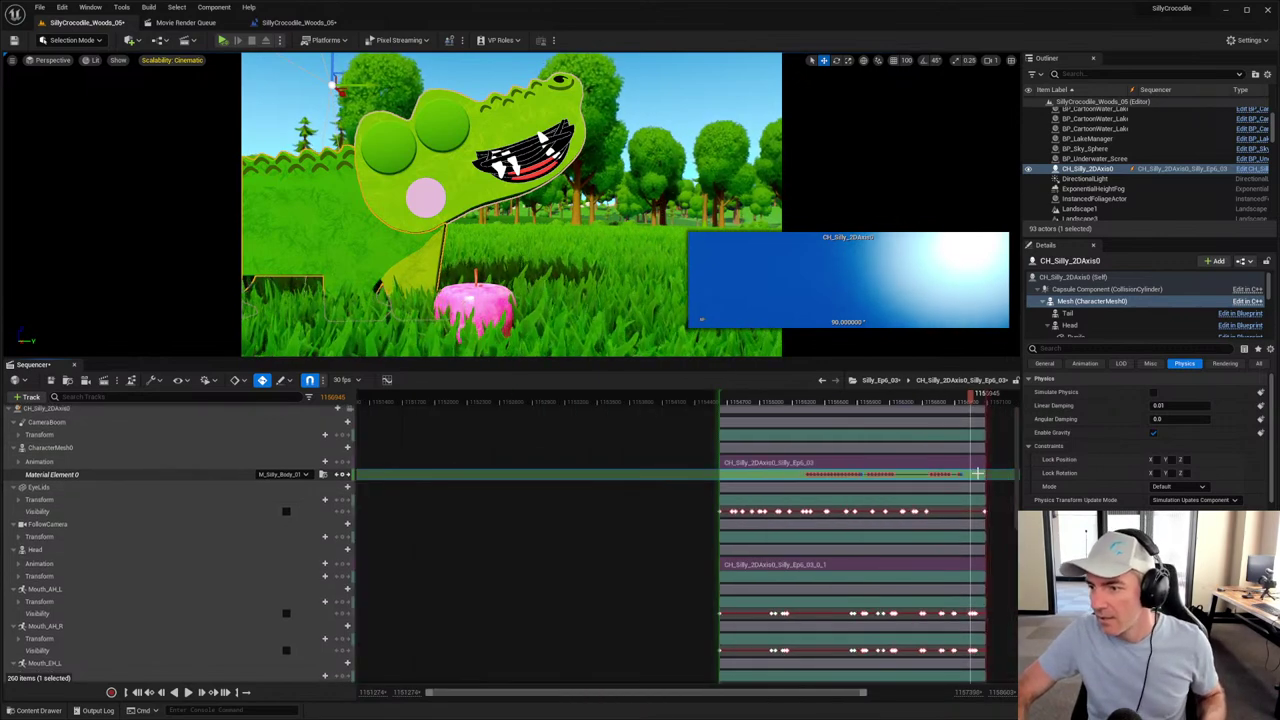
left_click(795, 478)
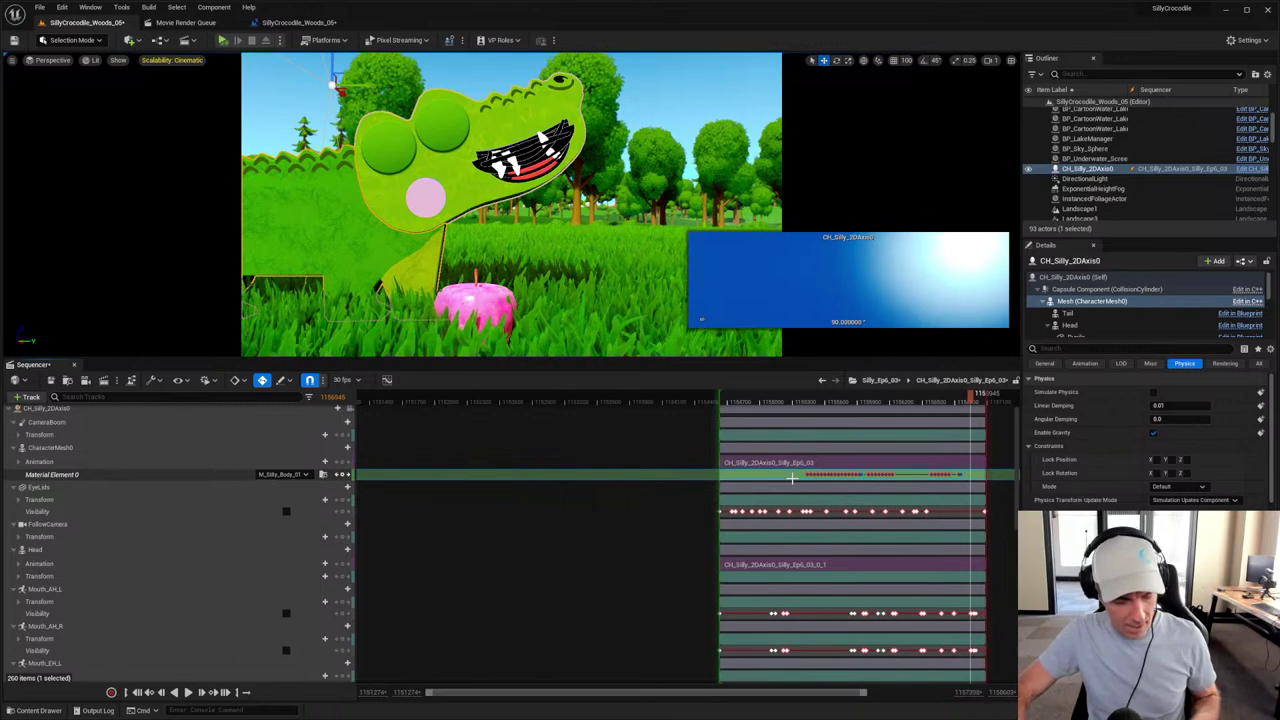
key("f")
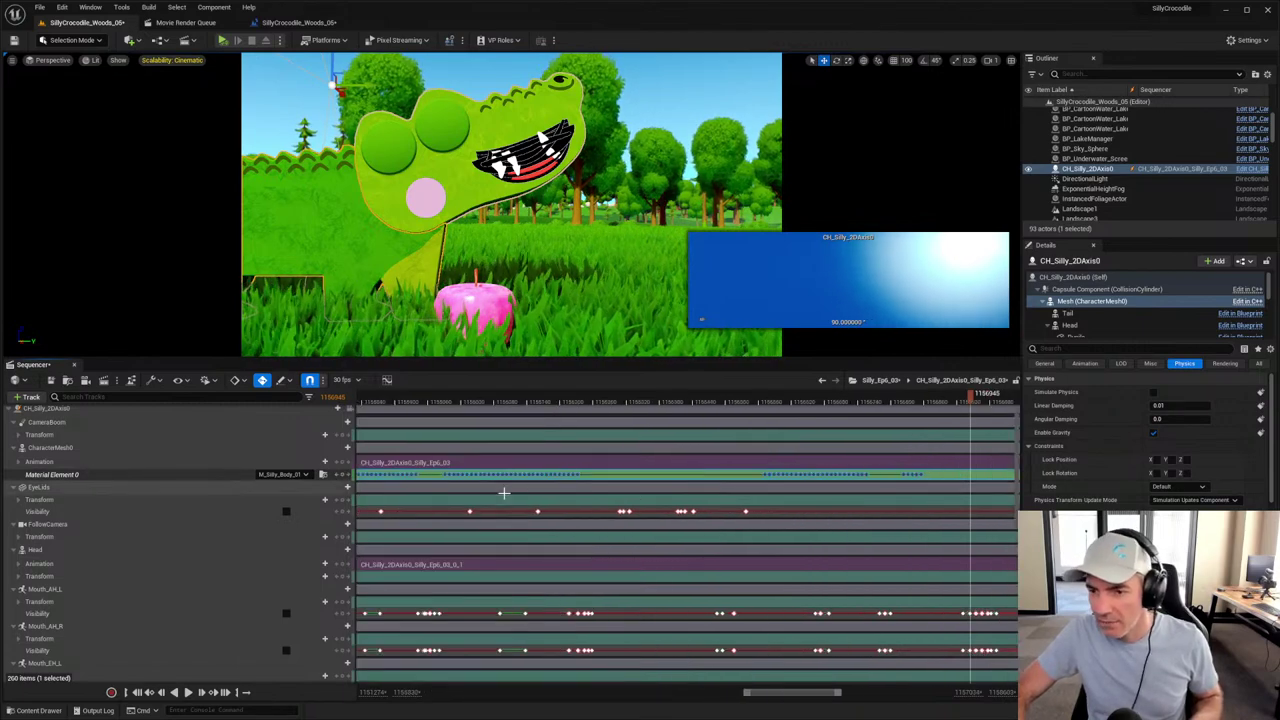
scroll(696, 476, "left", 5, "shift")
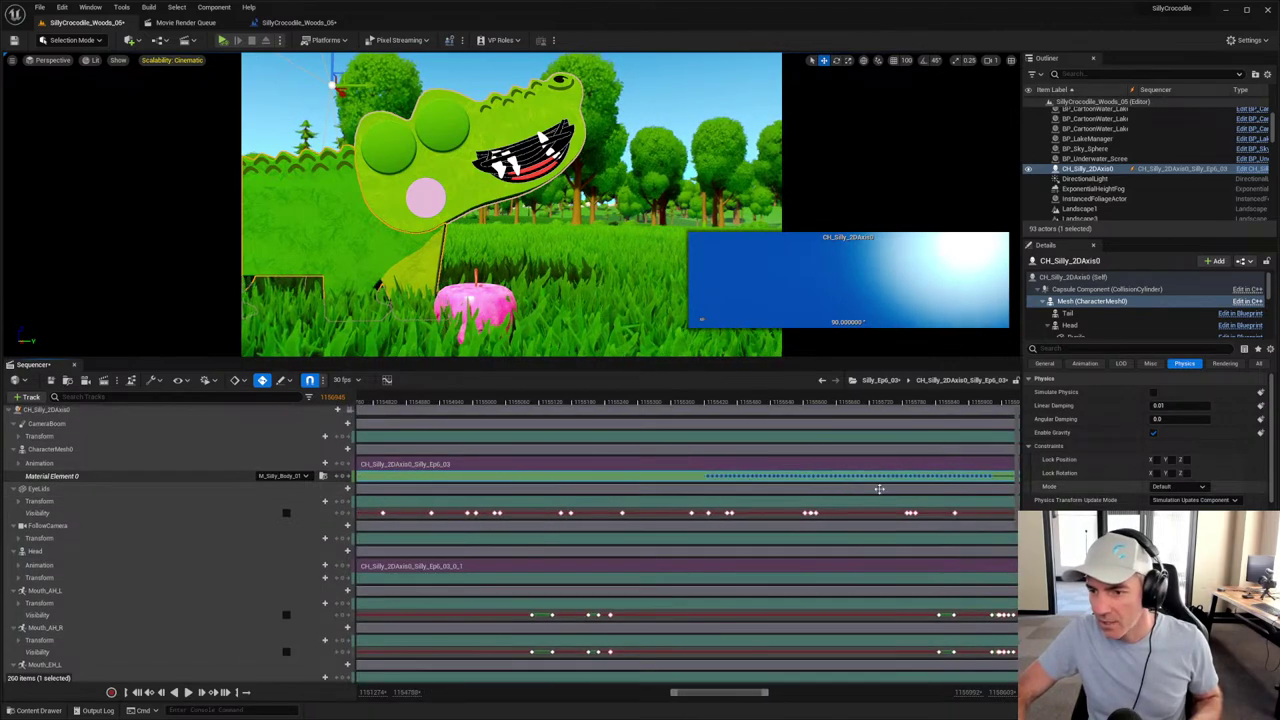
scroll(696, 476, "up", 3, "ctrl")
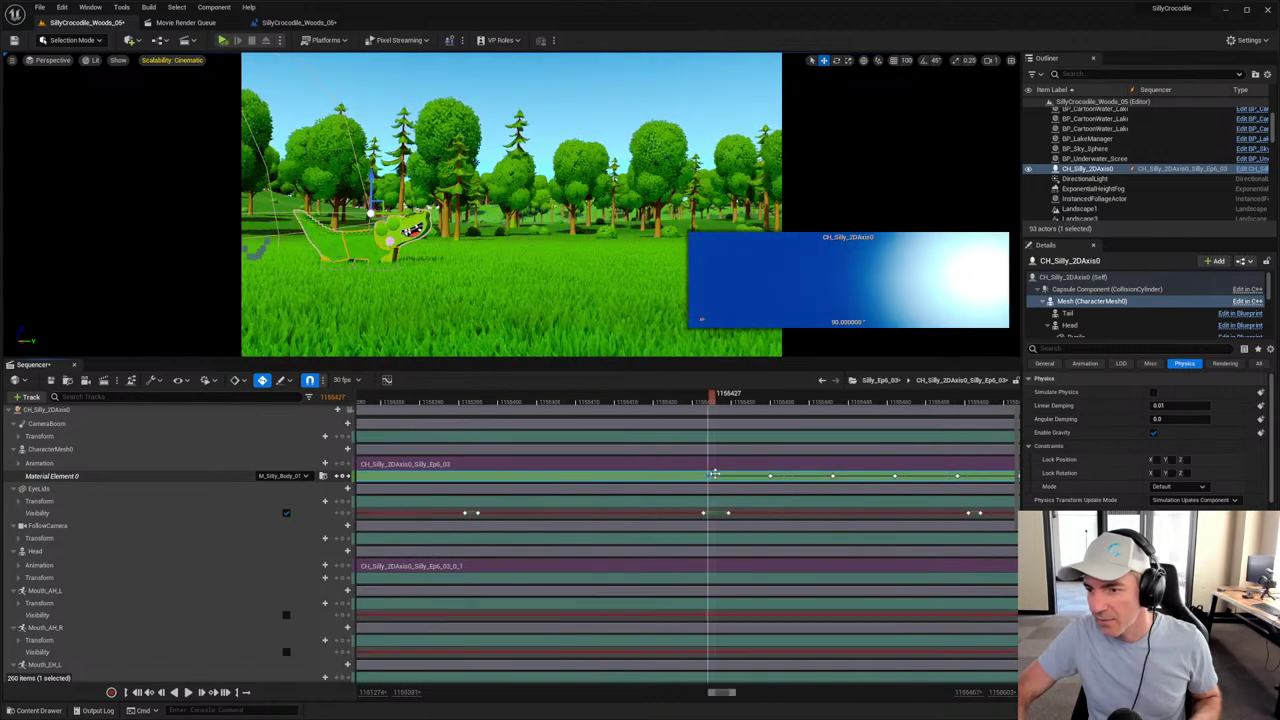
Step: Add a Material Element 0 Switcher track to the Tail and select it
scroll(163, 505, "down", 10)
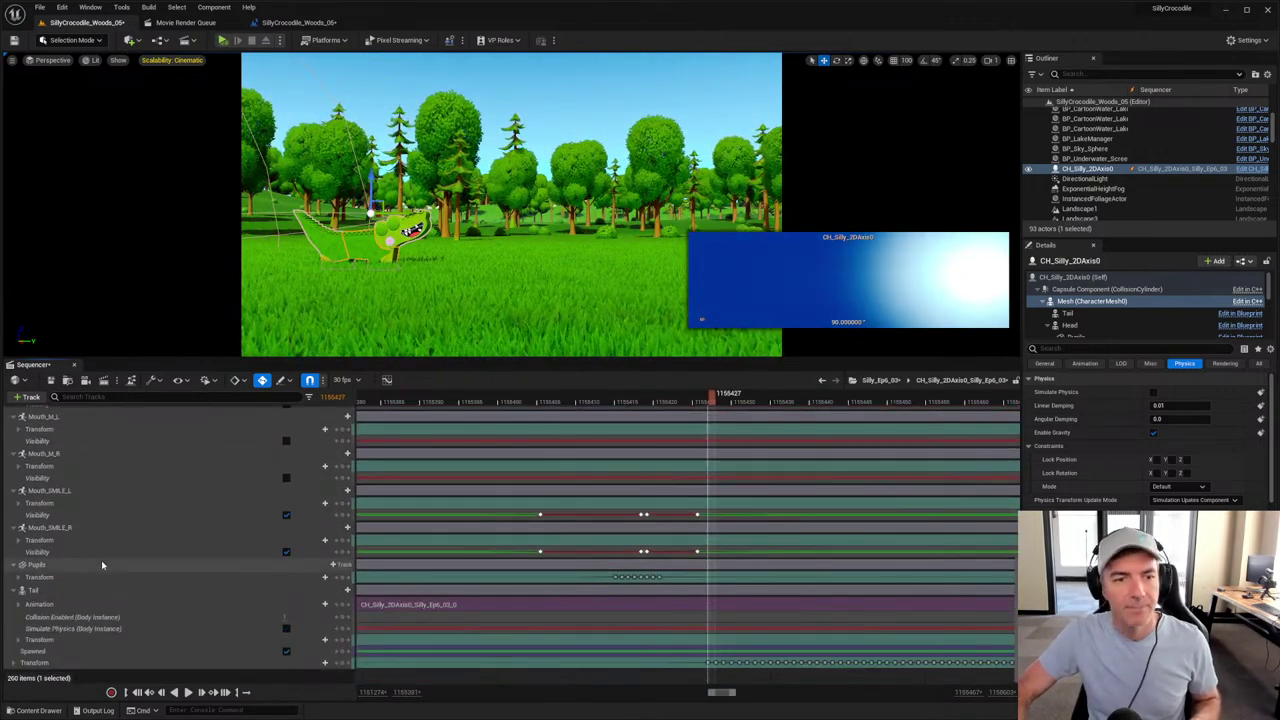
left_click(340, 590)
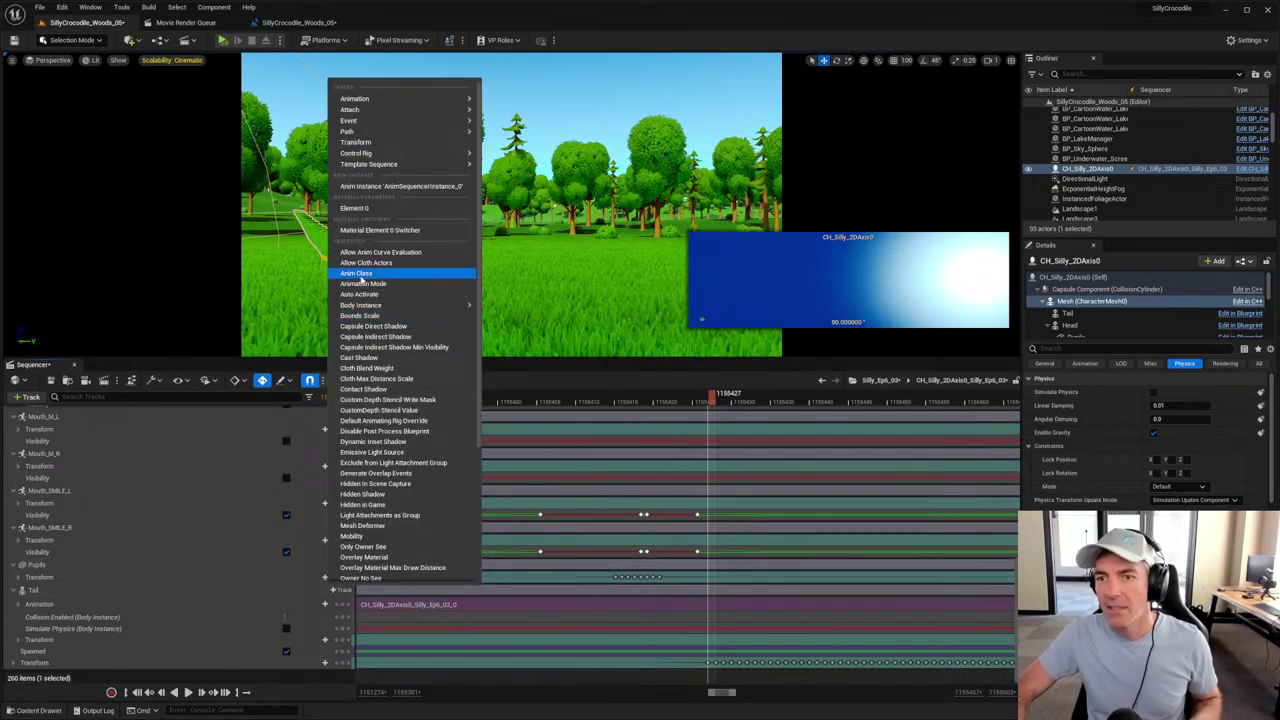
left_click(374, 231)
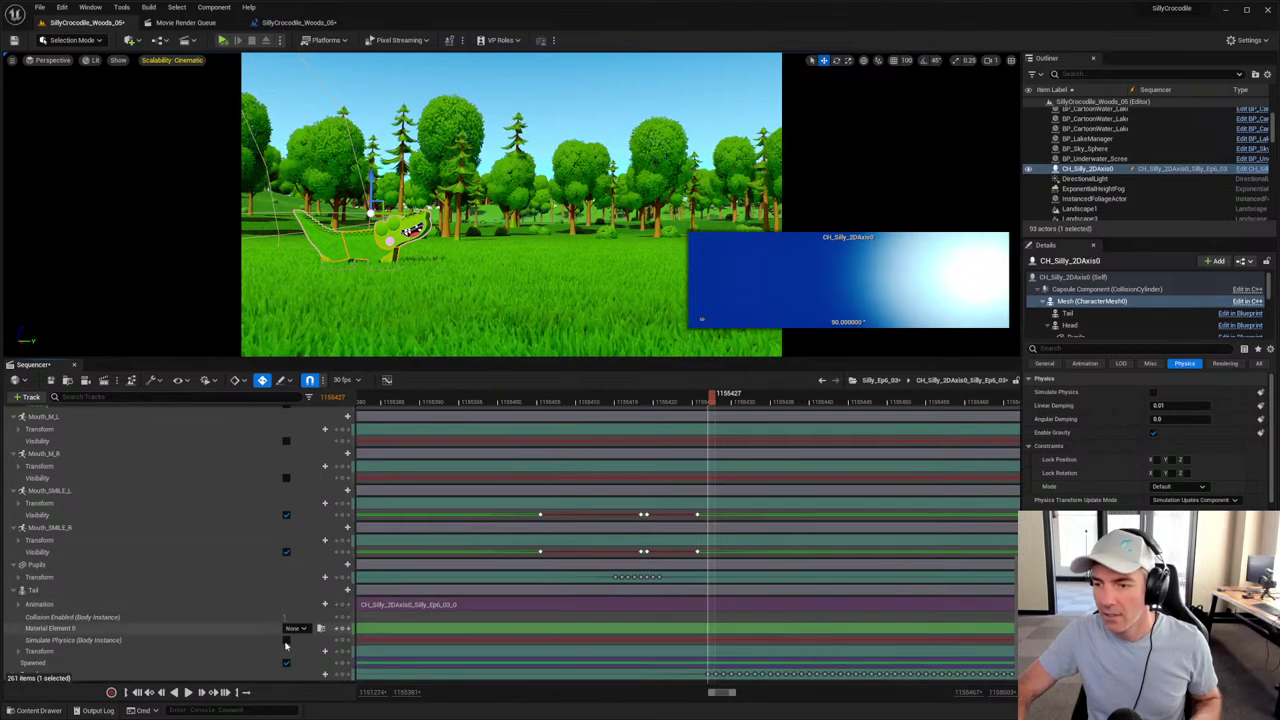
left_click(60, 628)
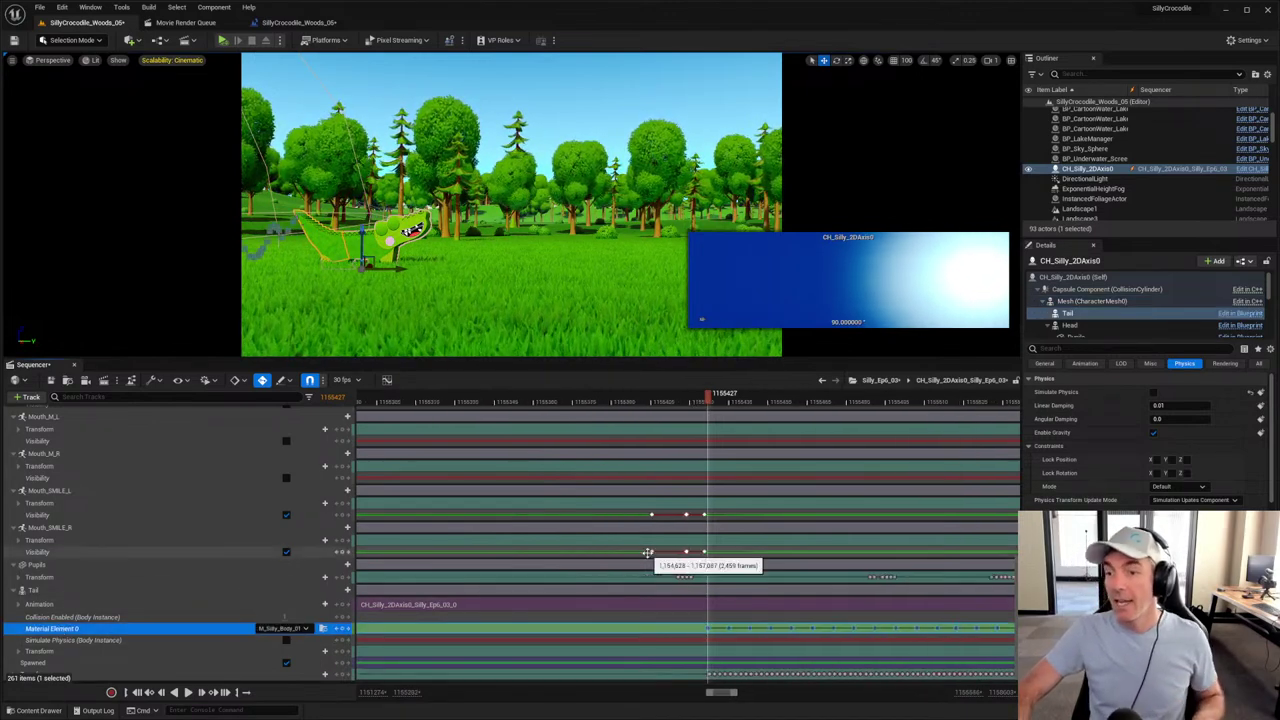
scroll(647, 553, "down", 2, "ctrl")
scroll(647, 553, "down", 2, "ctrl")
left_click(687, 398)
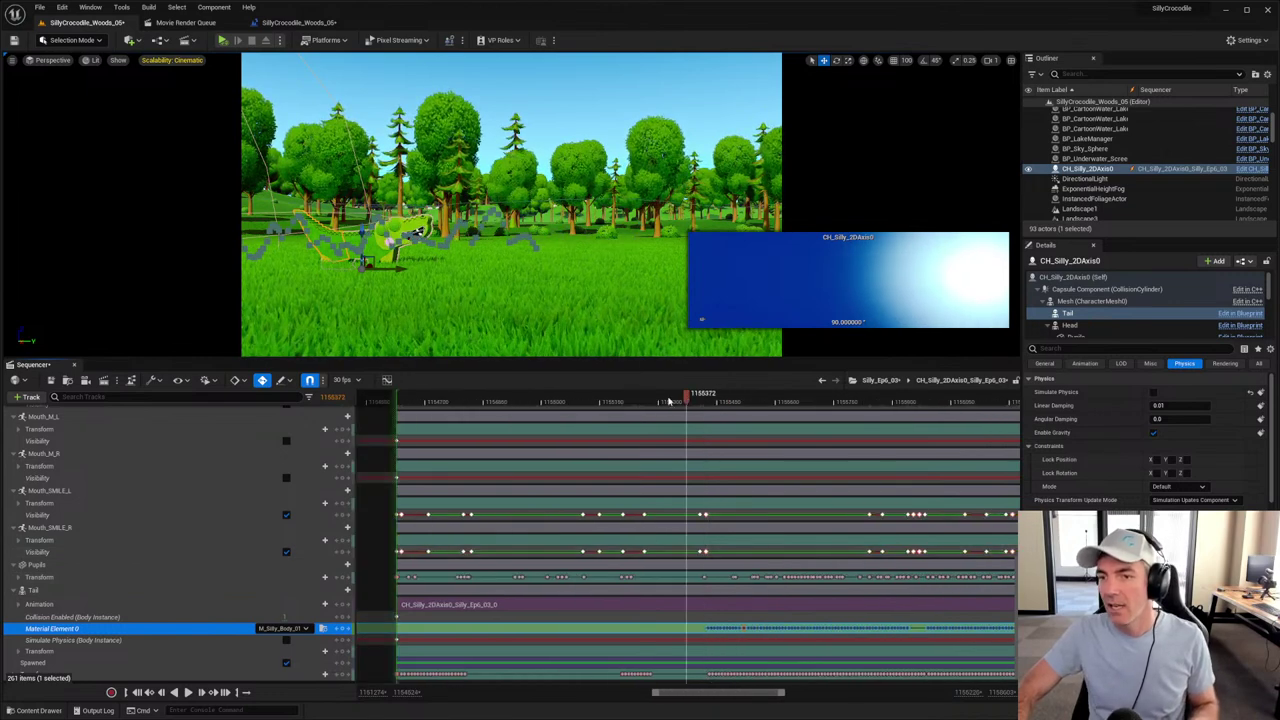
Step: Save the selected sequence assets and return to Silly_Ep6_03
left_click(51, 380)
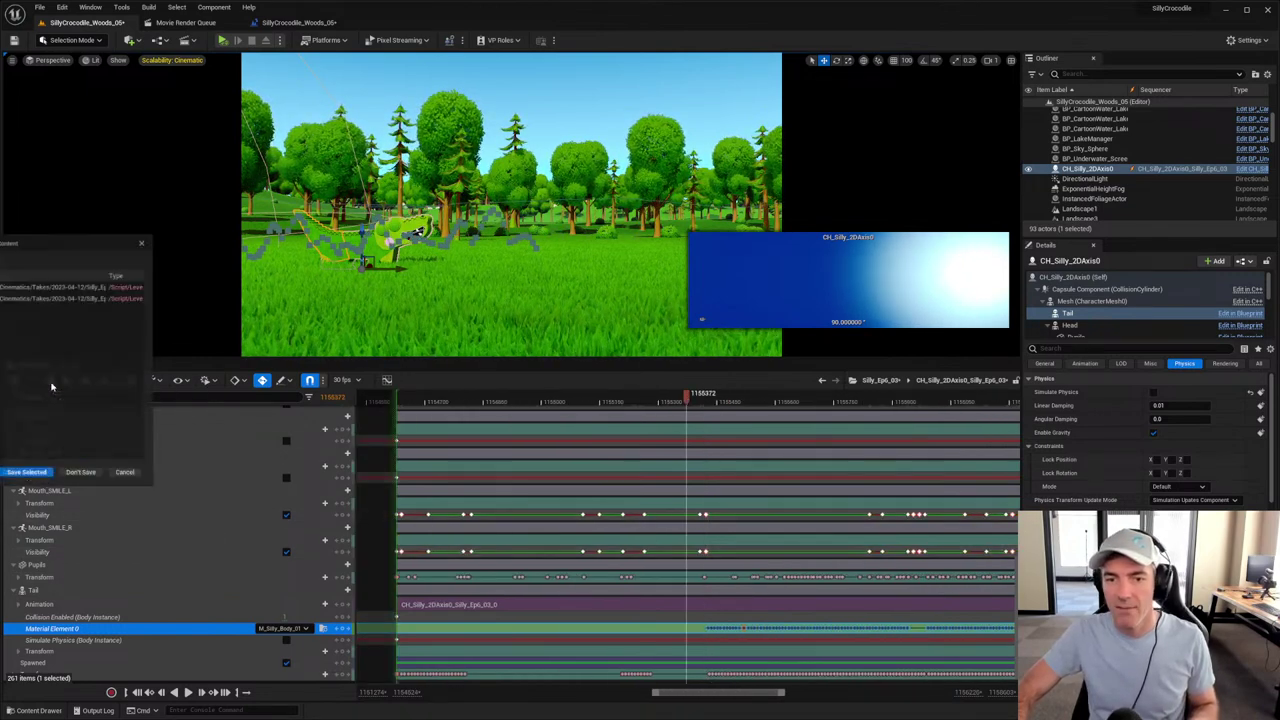
left_click(37, 479)
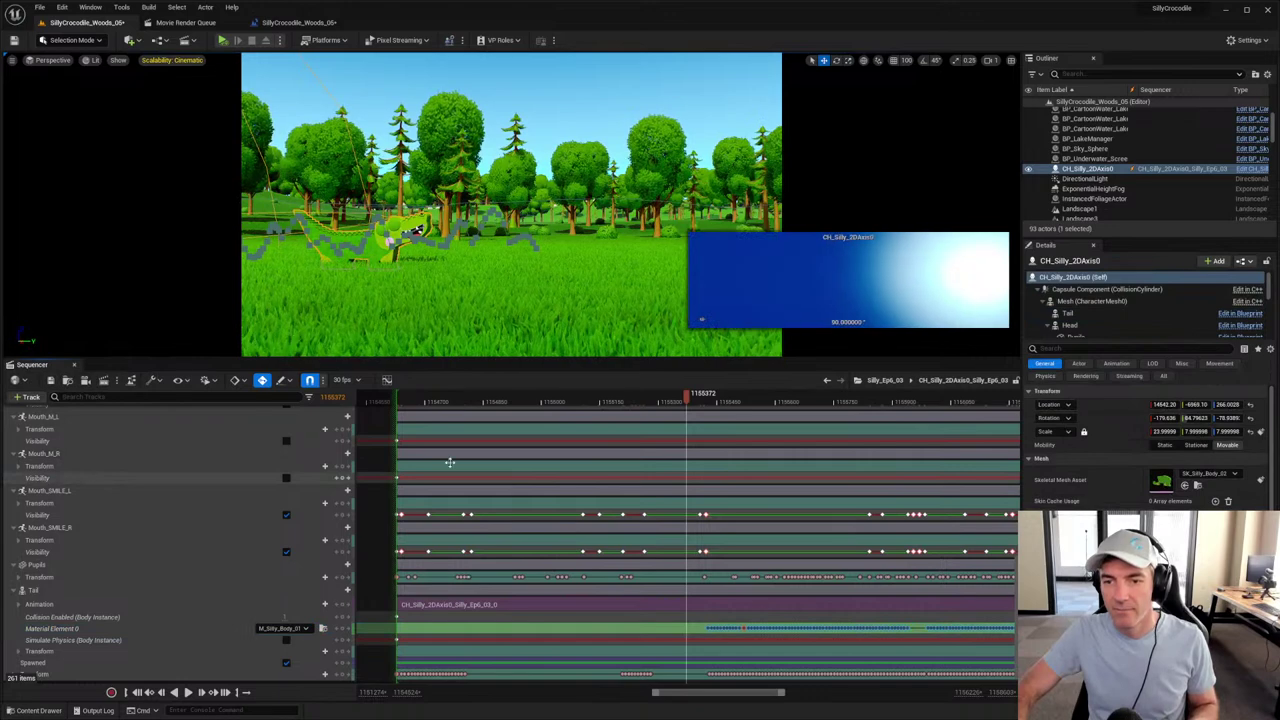
left_click(826, 380)
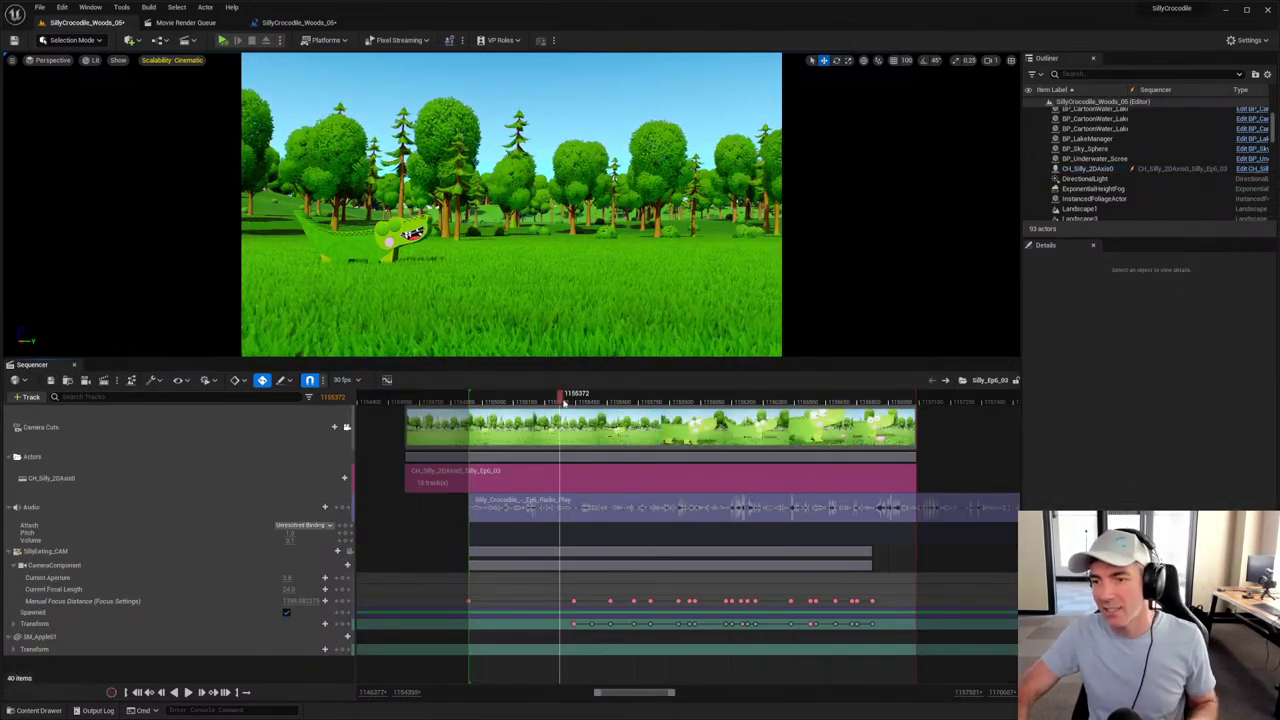
Step: Play the Silly_Ep6_03 sequence, then scrub back until the crocodile reappears
key("space")
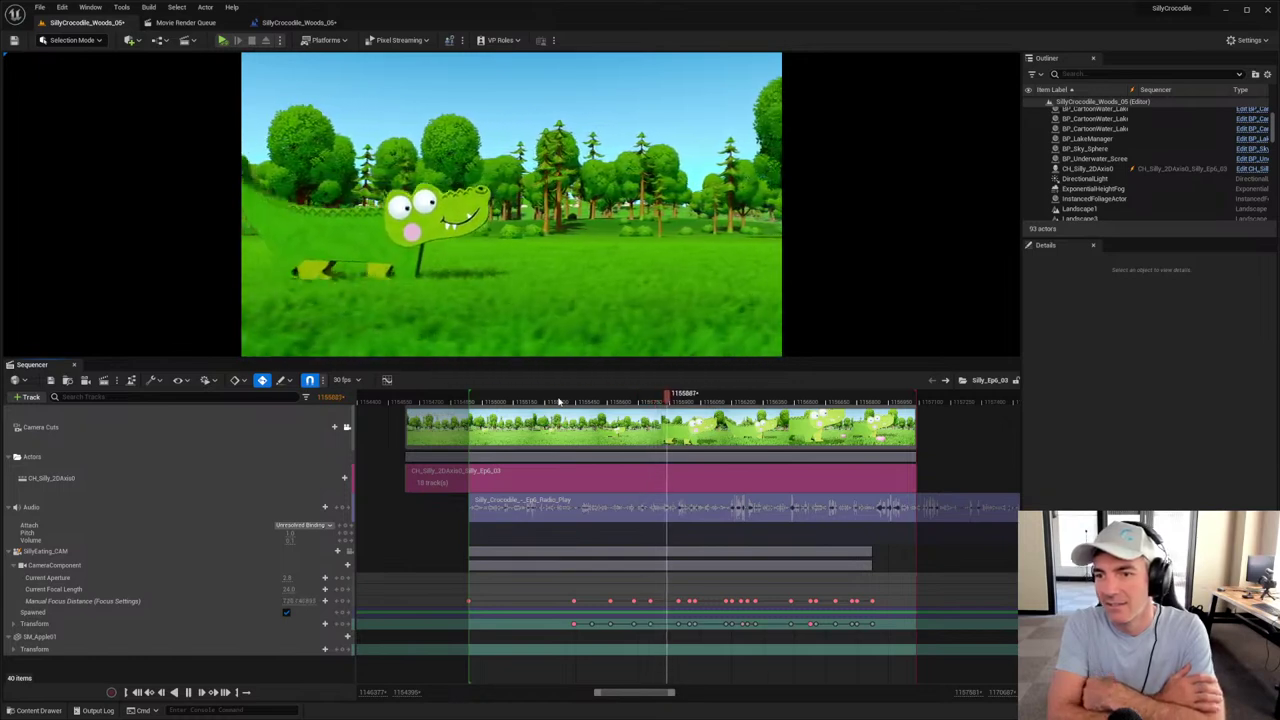
key("space")
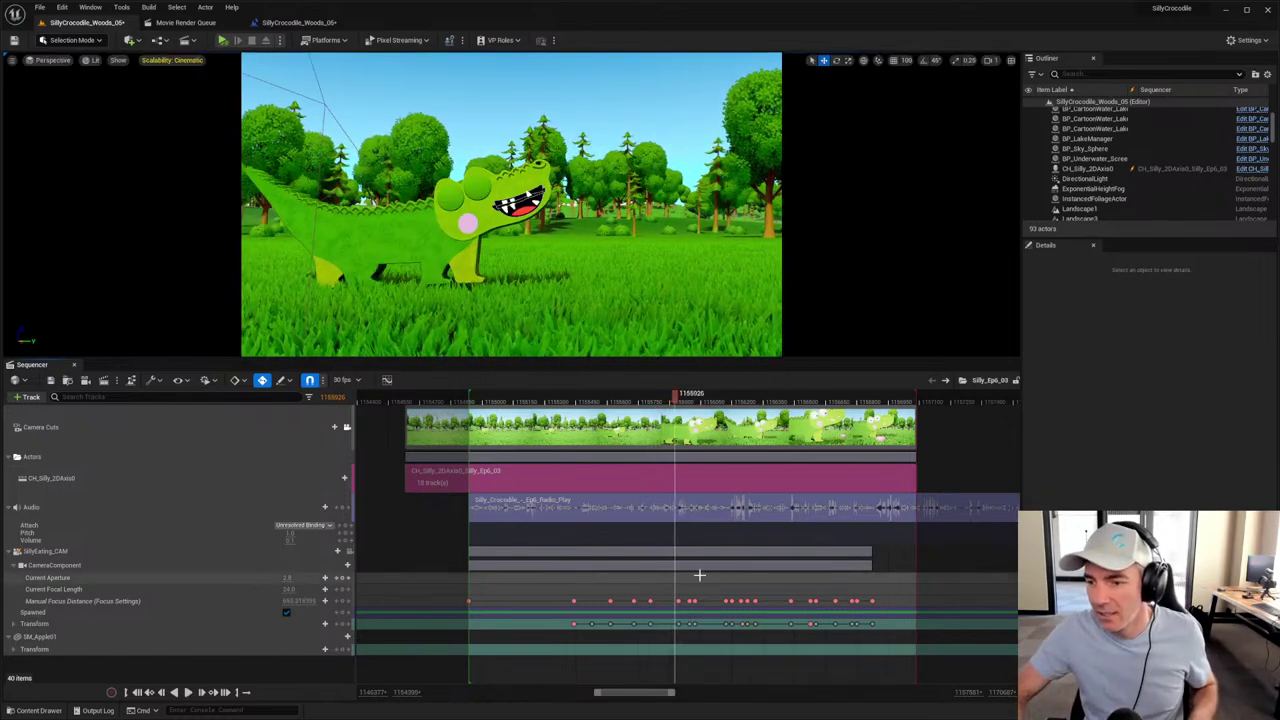
scroll(700, 571, "up", 3, "ctrl")
left_click_drag(675, 395, 656, 395)
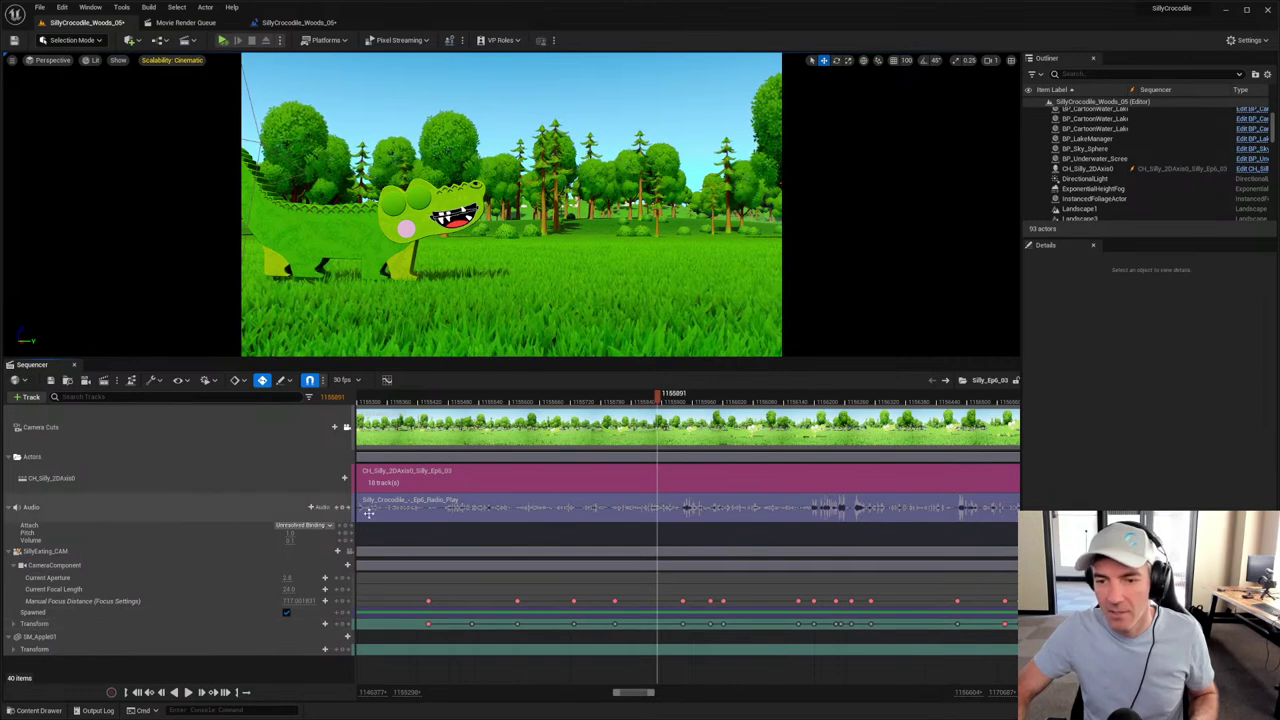
Step: Replay the eating shot through the SillyEating_CAM camera, then unlock the camera
left_click(349, 551)
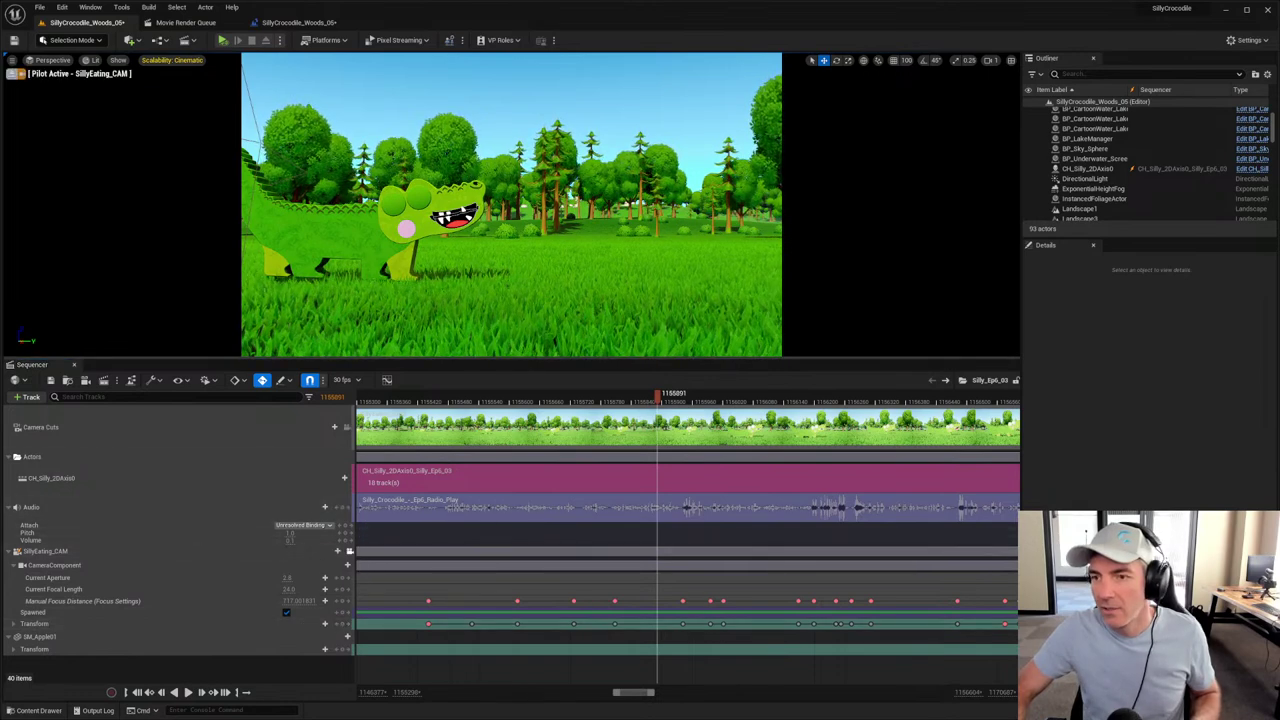
left_click(532, 395)
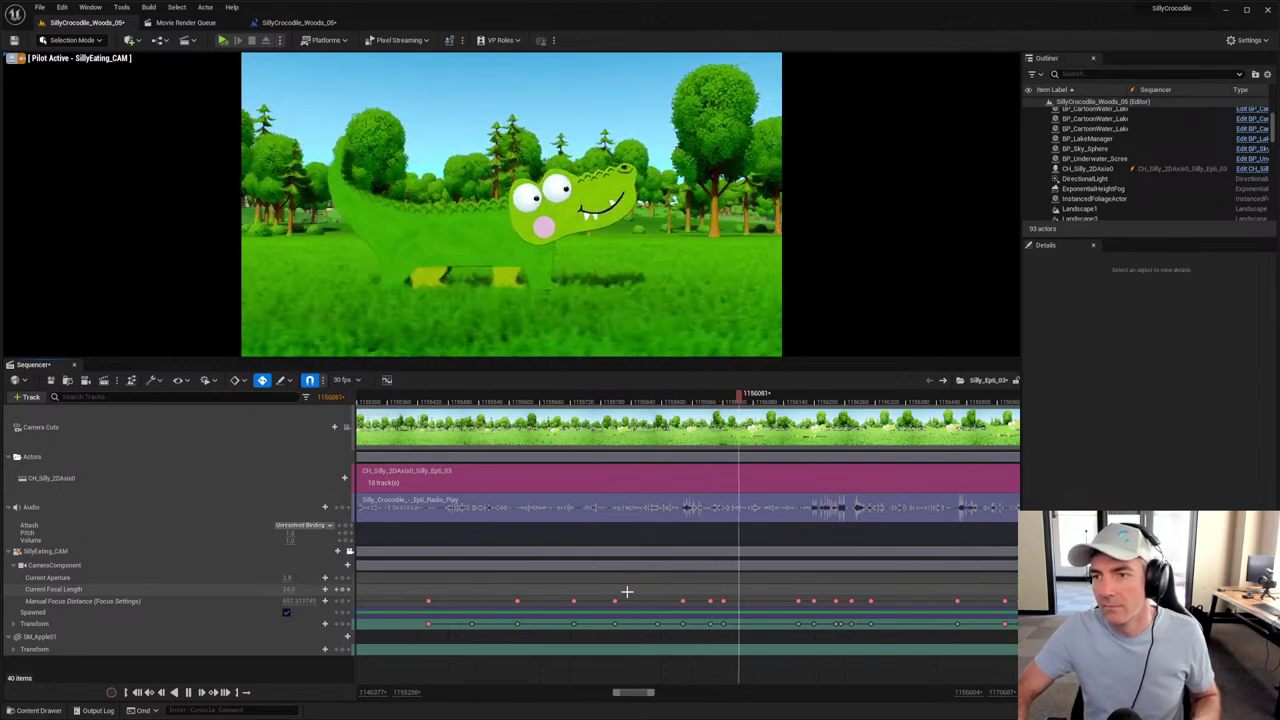
key("space")
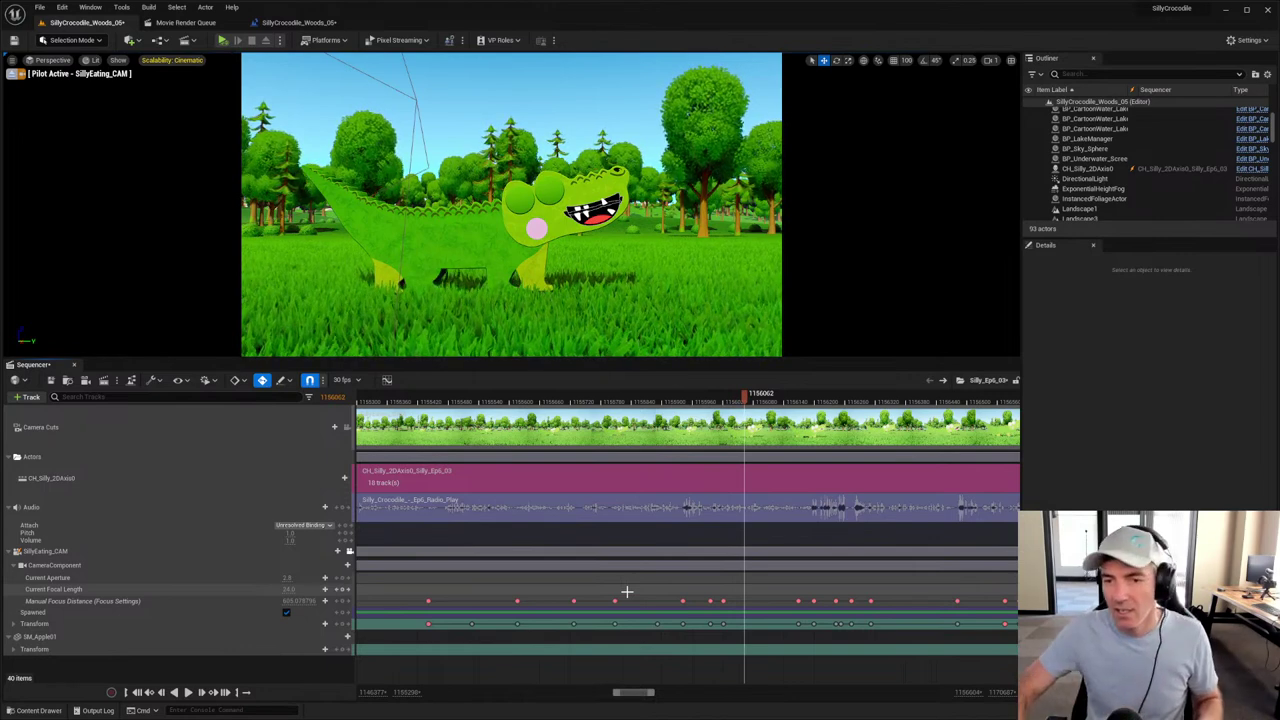
left_click(50, 381)
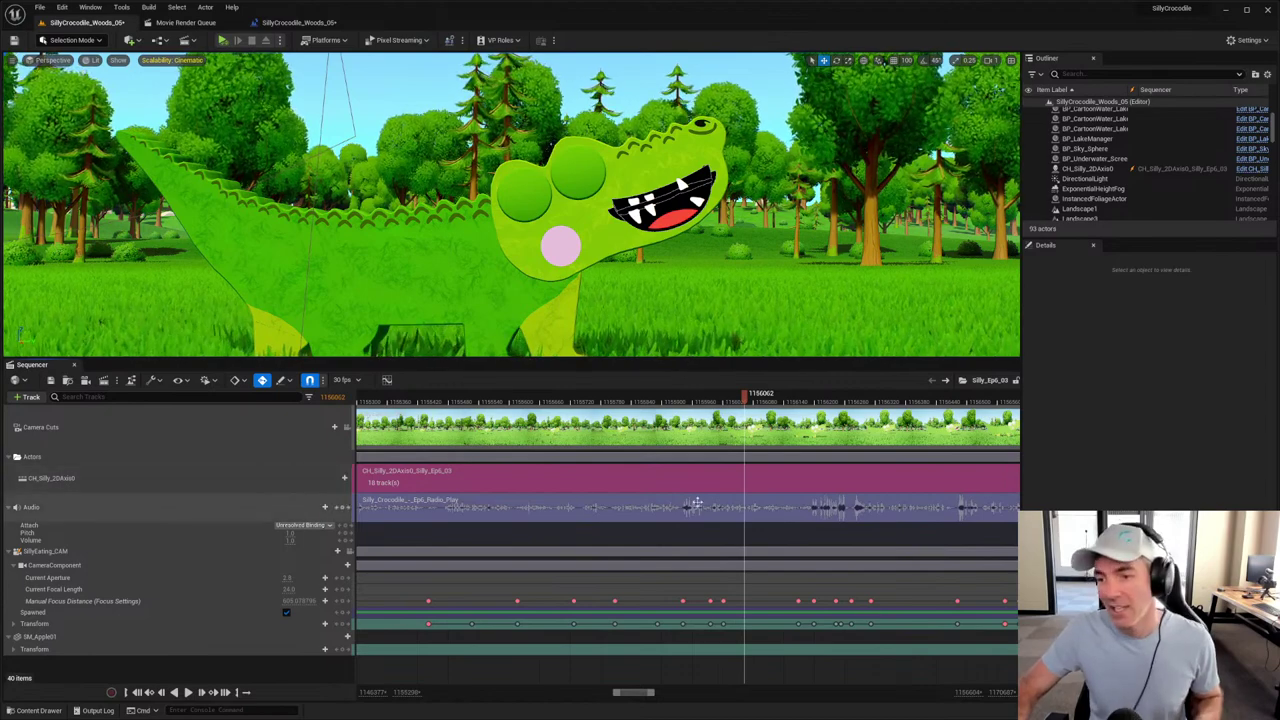
Step: Start the playback range at the camera's first Transform key and open Movie Render Queue
scroll(733, 525, "down", 3, "ctrl")
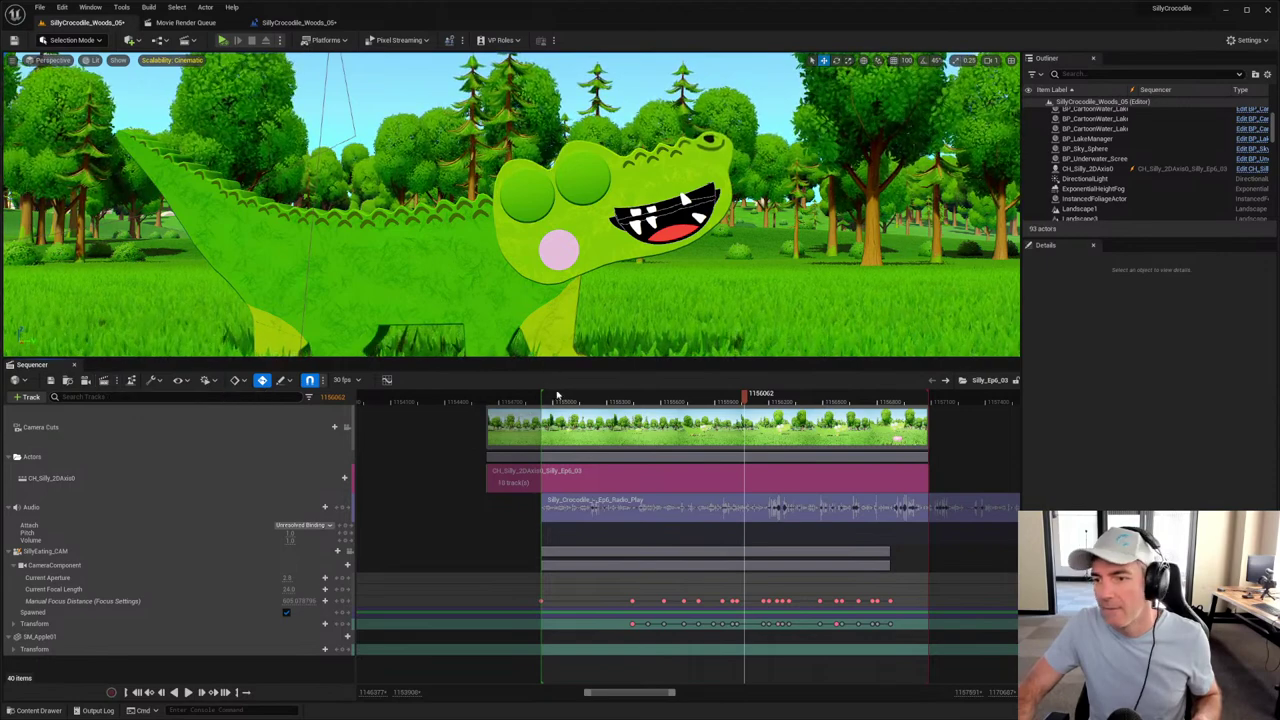
left_click(594, 393)
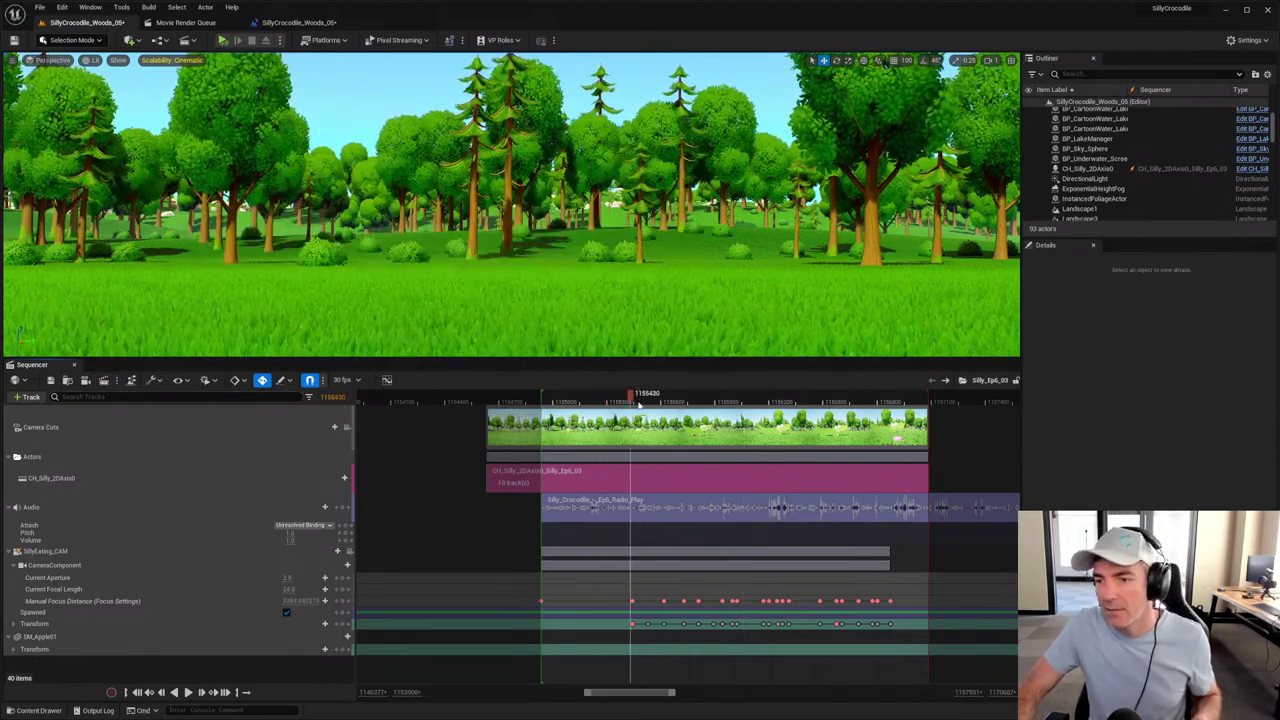
left_click(346, 427)
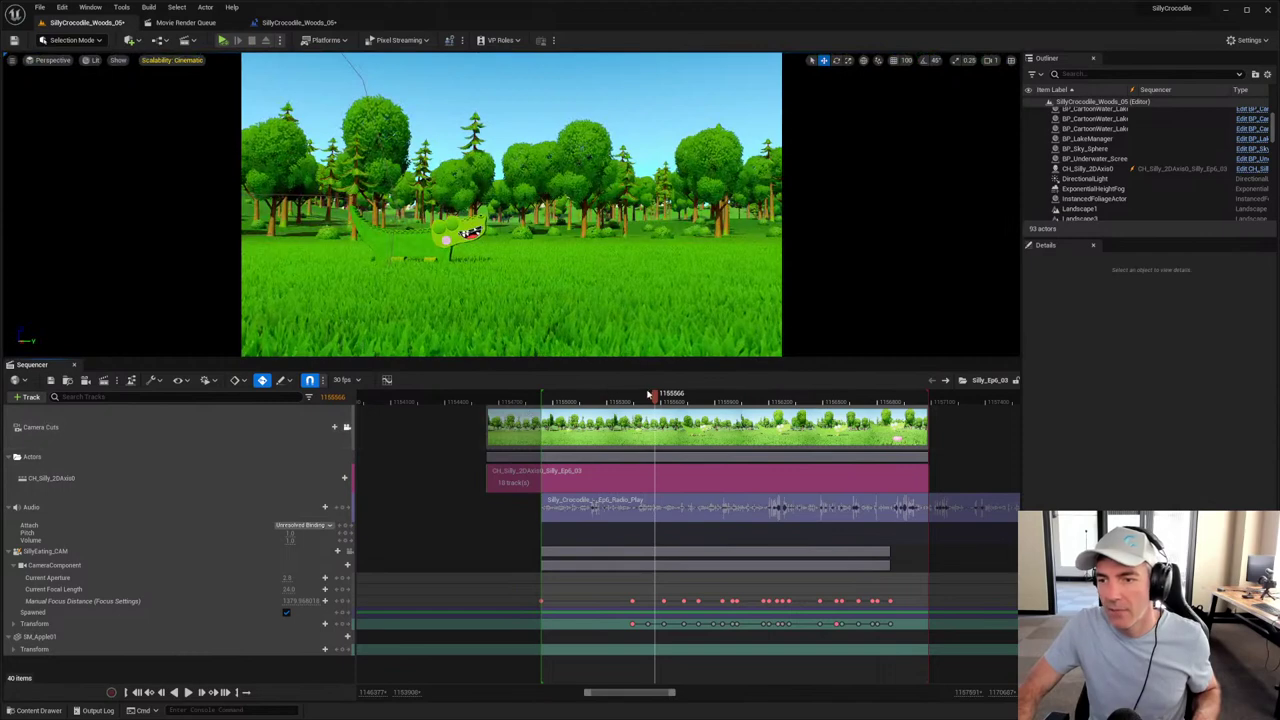
left_click(646, 401)
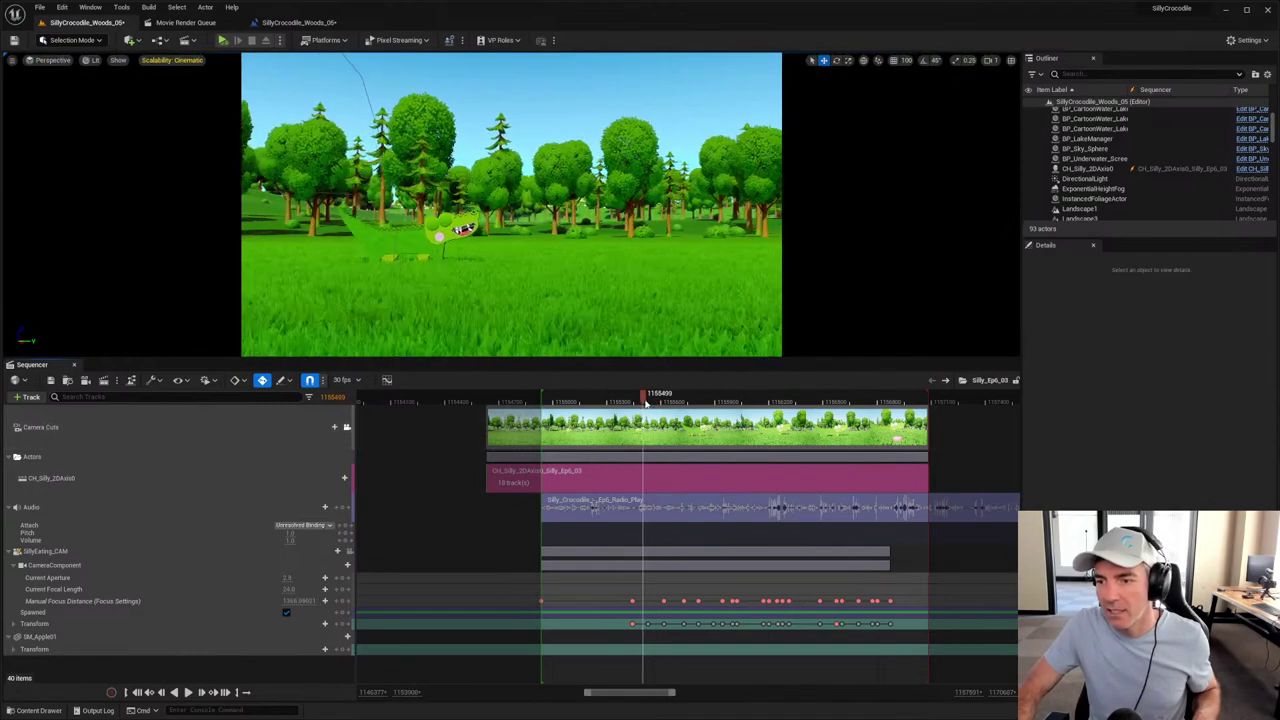
left_click(632, 624)
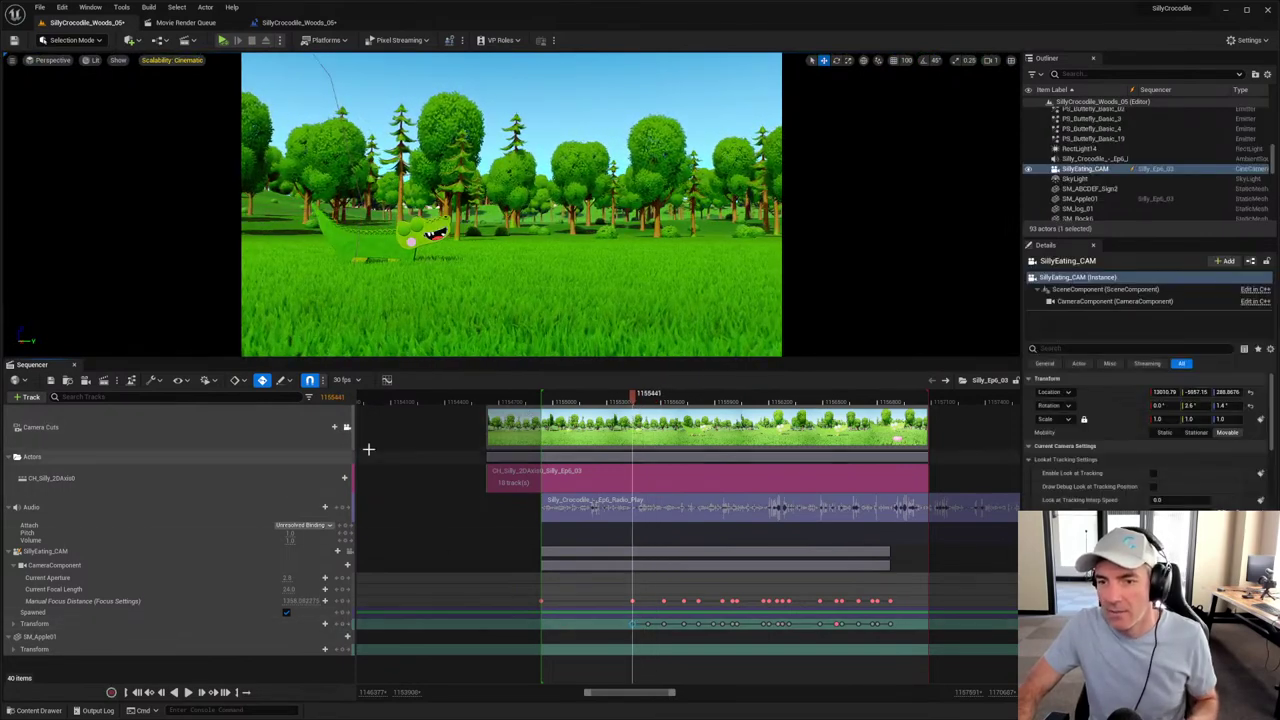
key("bracketleft")
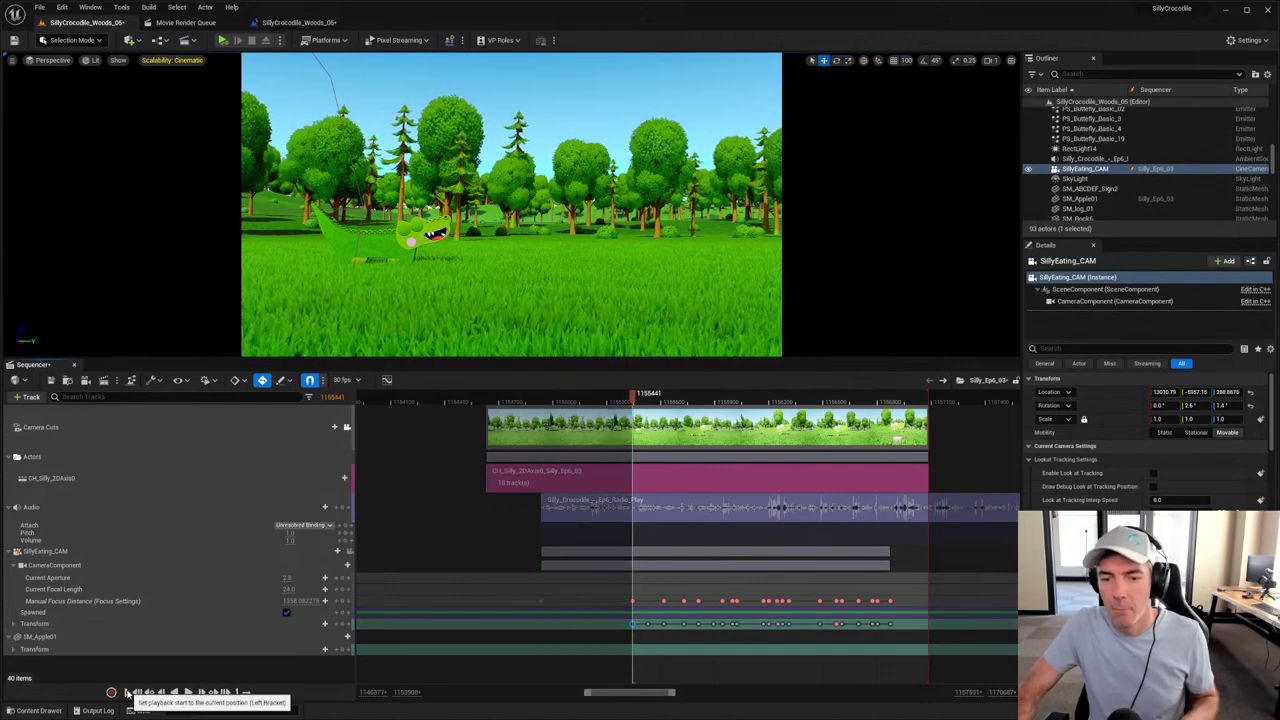
left_click(106, 381)
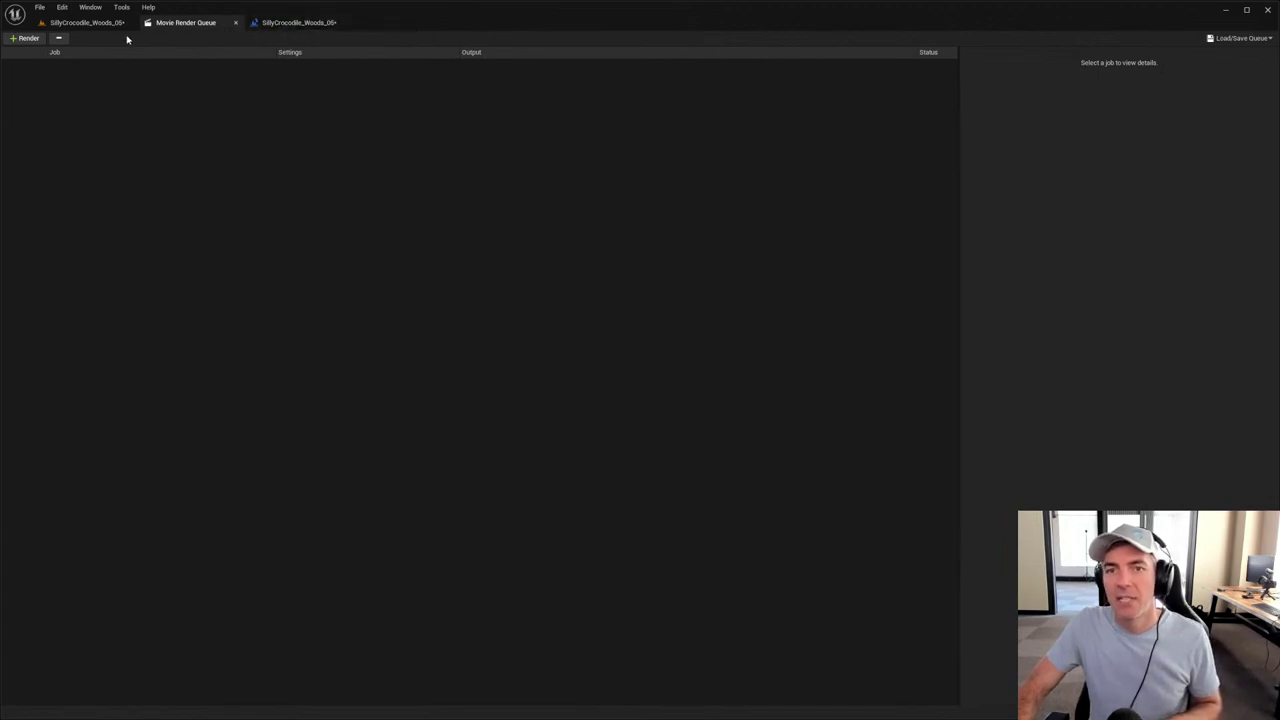
Step: Add a render job for the Silly_Ep6_03 sequence, found by searching 'ep'
left_click(90, 22)
left_click(107, 381)
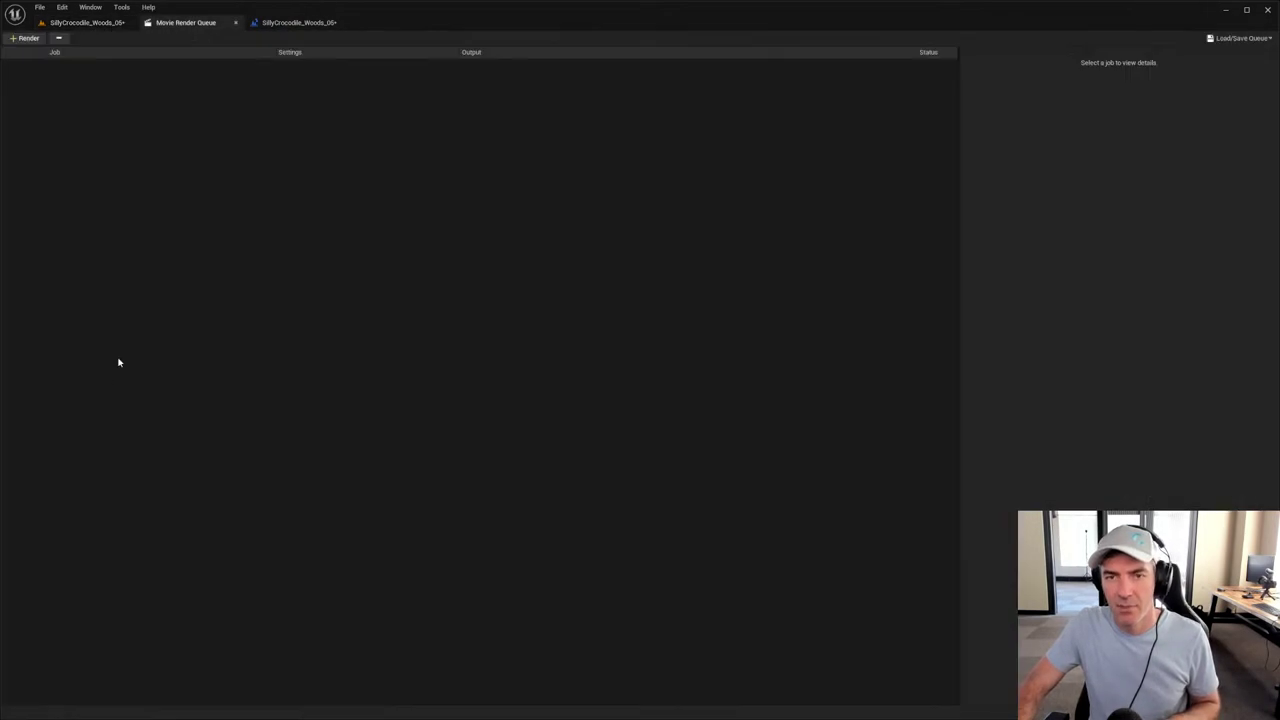
left_click(26, 38)
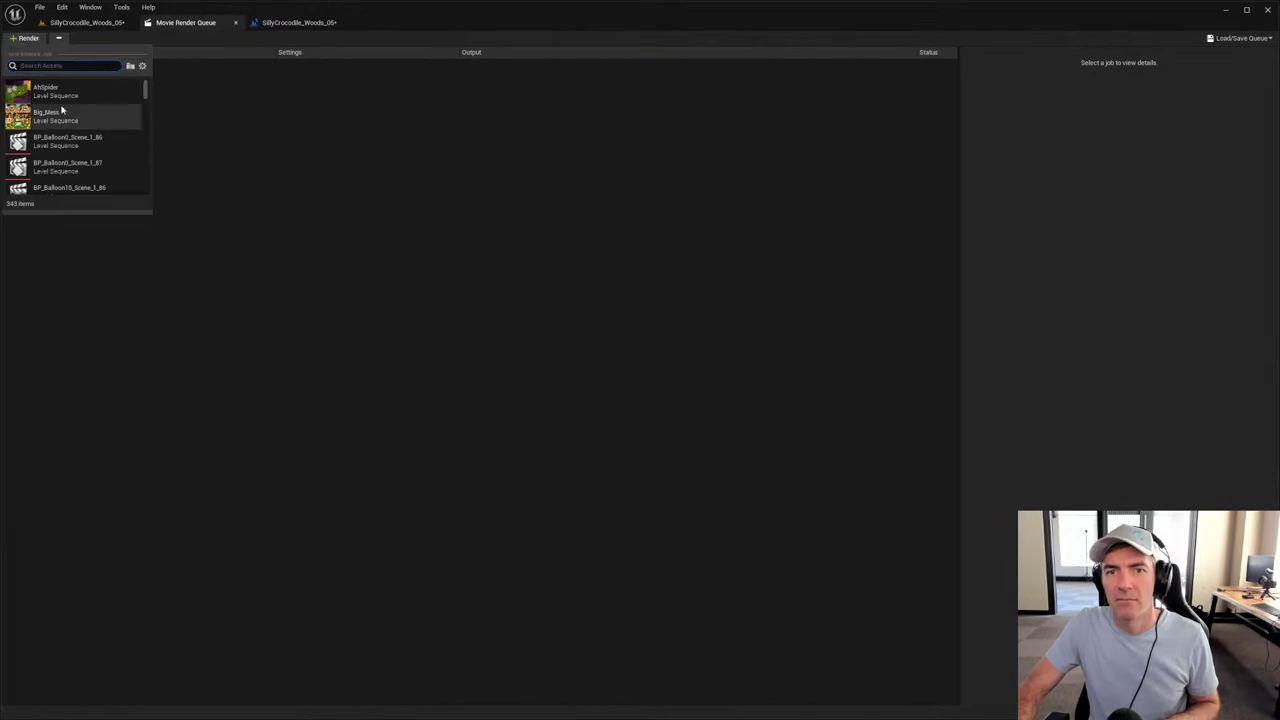
type("pe")
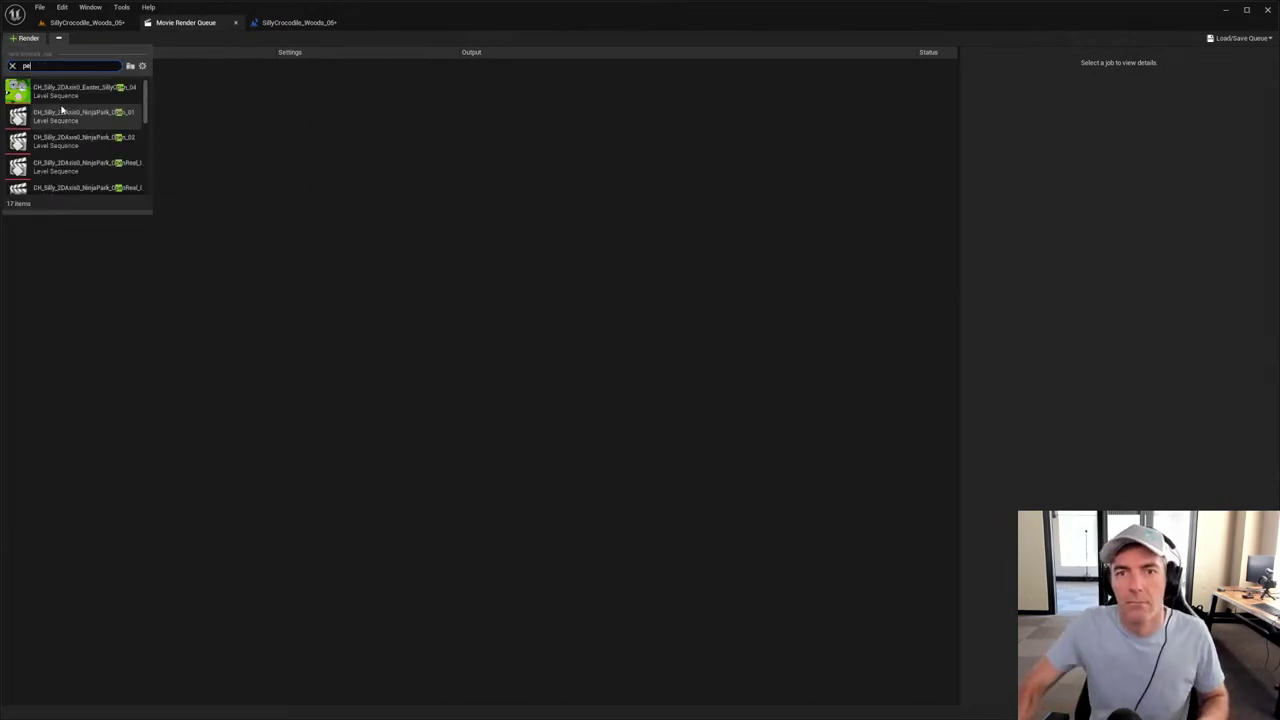
key("BackSpace")
key("BackSpace")
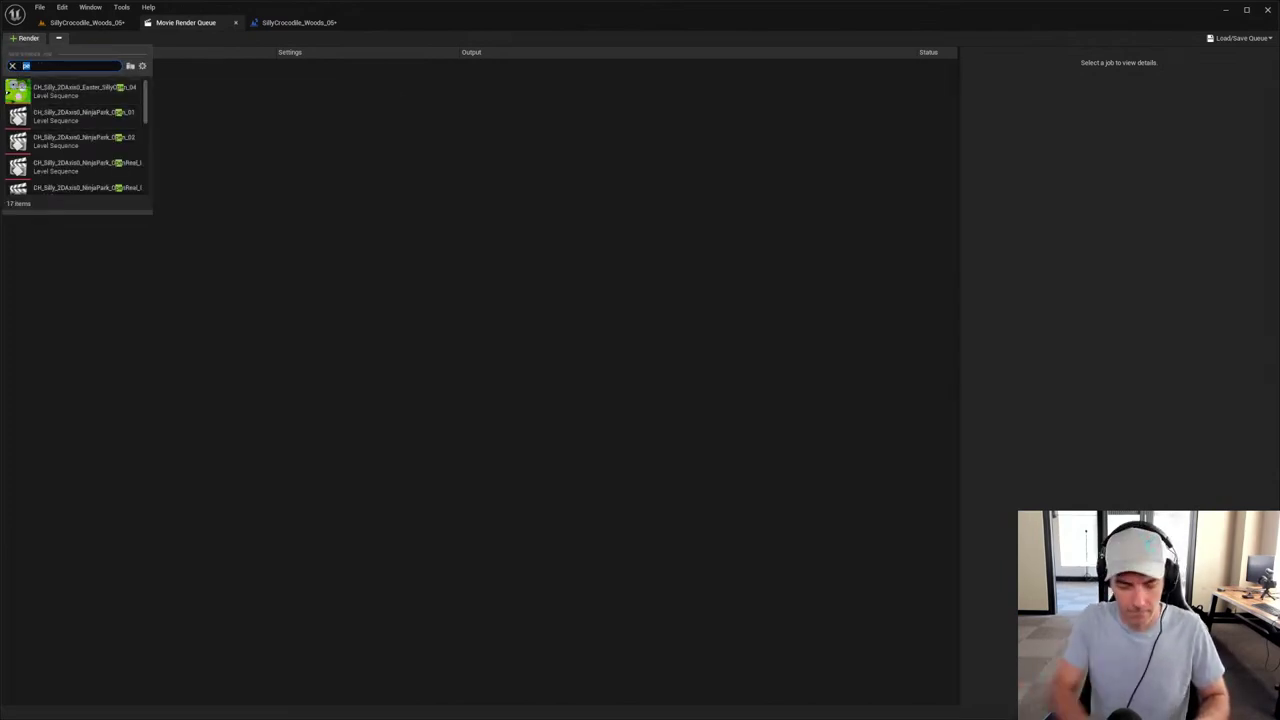
type("ep")
scroll(80, 135, "down", 2)
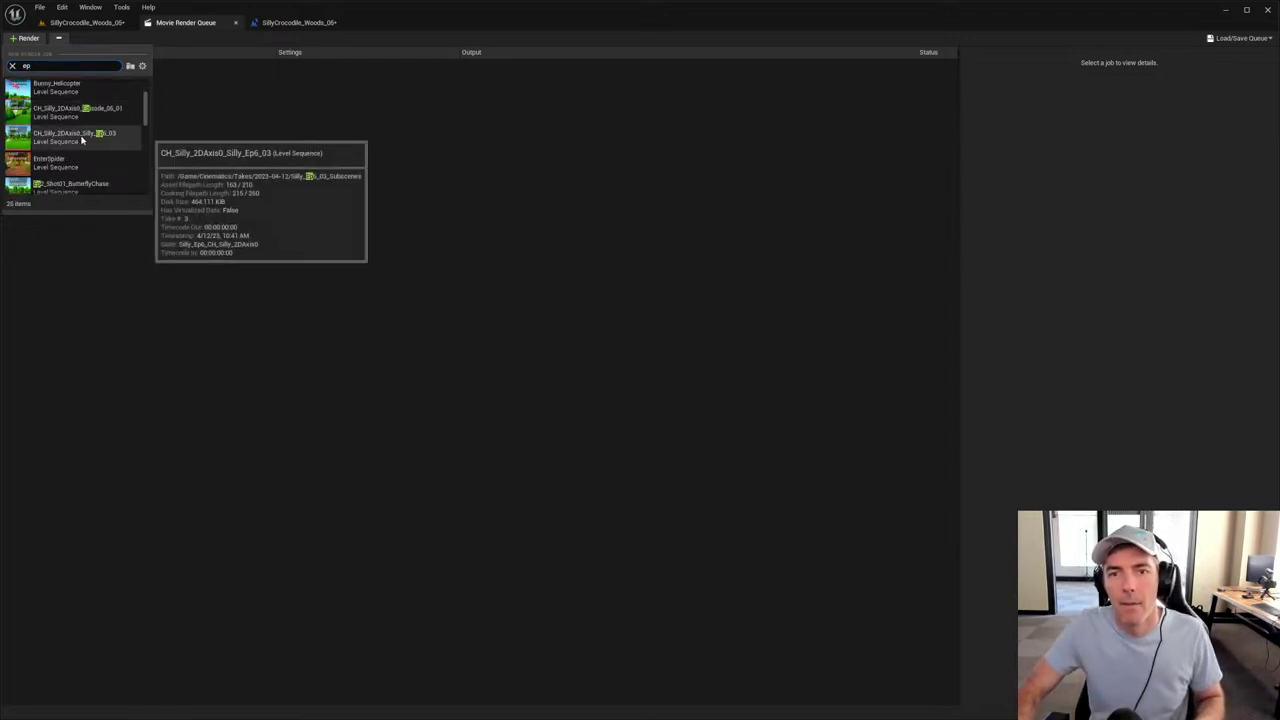
left_click(82, 141)
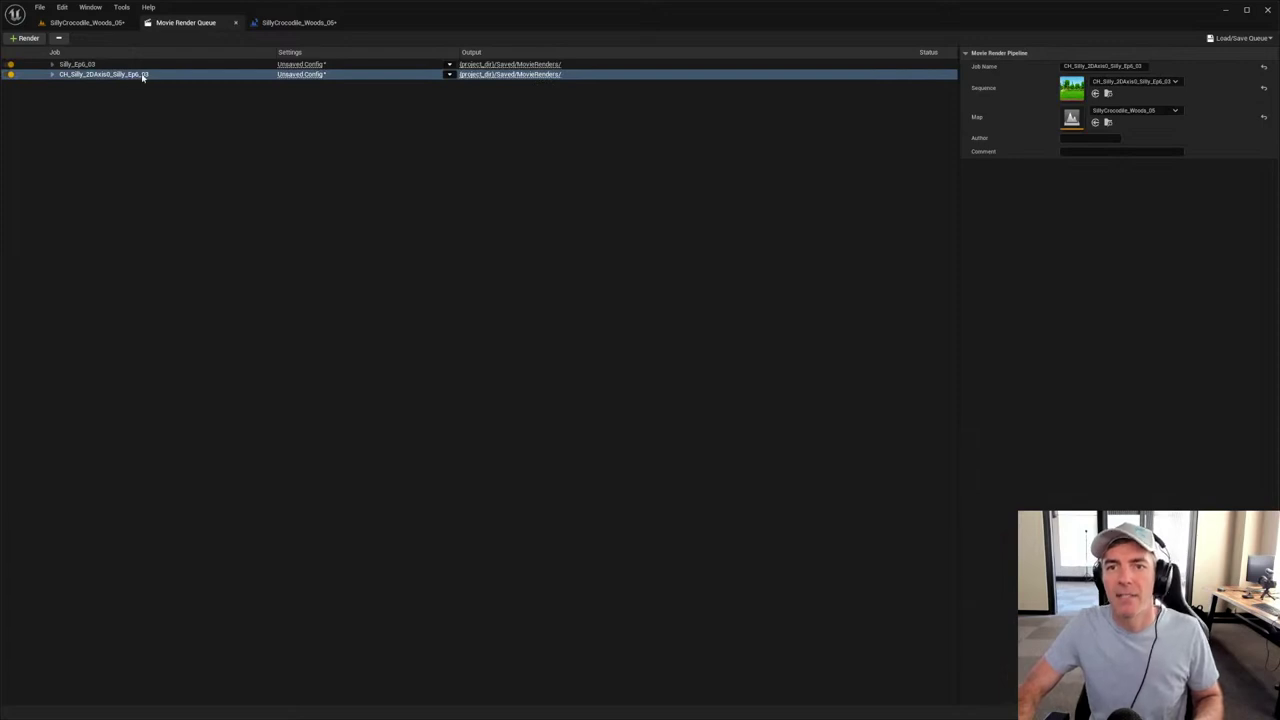
Step: Delete the extra CH_Silly_2DAxis0_Silly_Ep6_03 job, leaving the Silly_Ep6_03 job selected
left_click(156, 75)
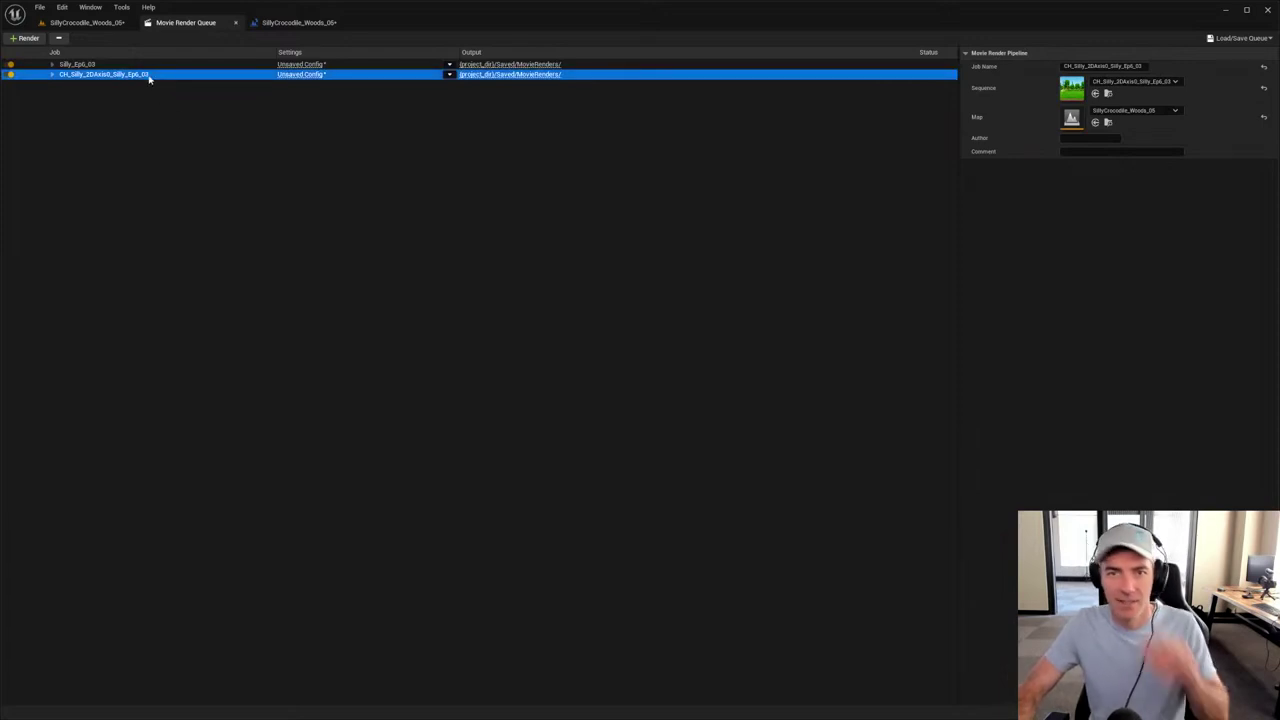
key("Delete")
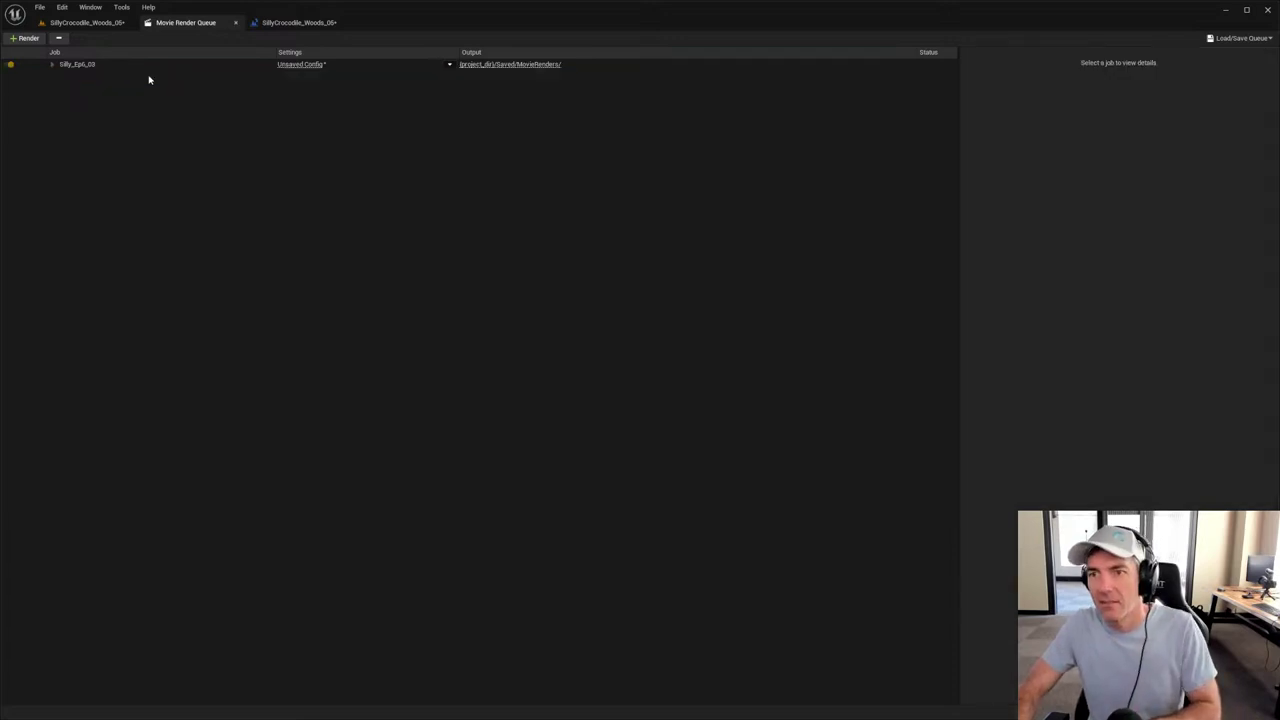
left_click(123, 64)
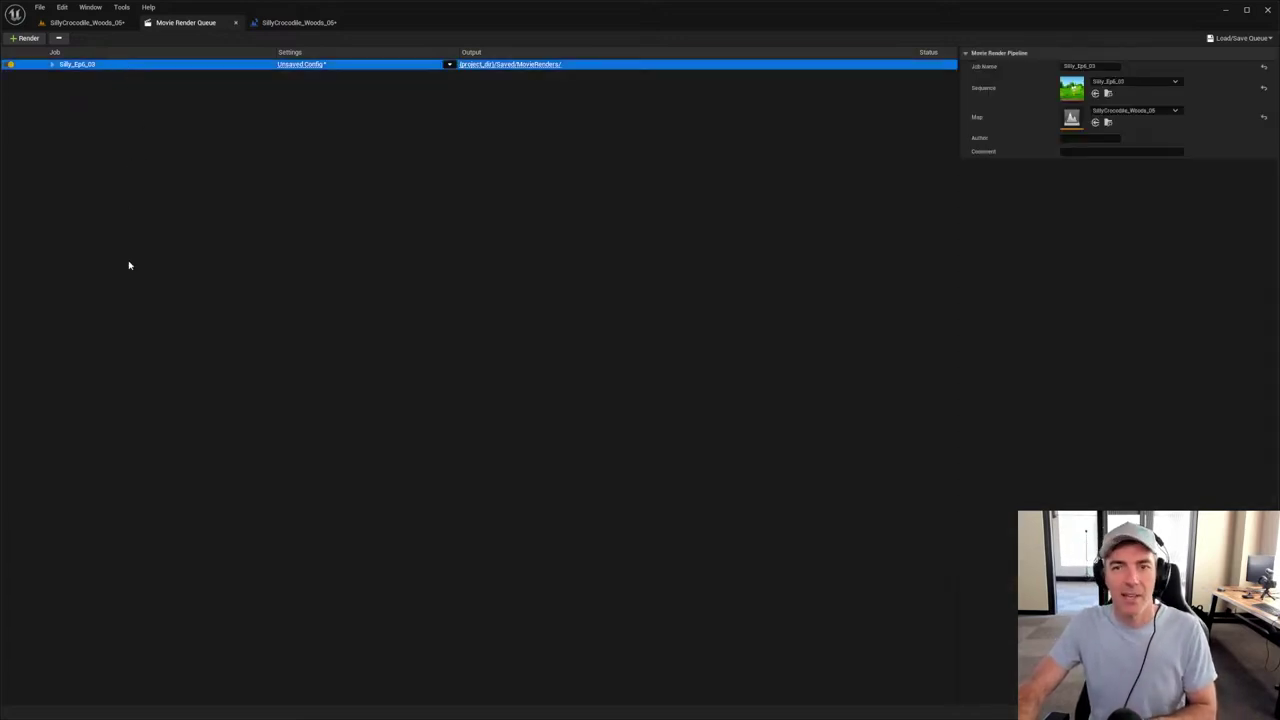
Step: In the job's Unsaved Config, replace the jpg Sequence [8bit] export with png Sequence [8bit]
left_click(293, 64)
left_click_drag(54, 211, 508, 165)
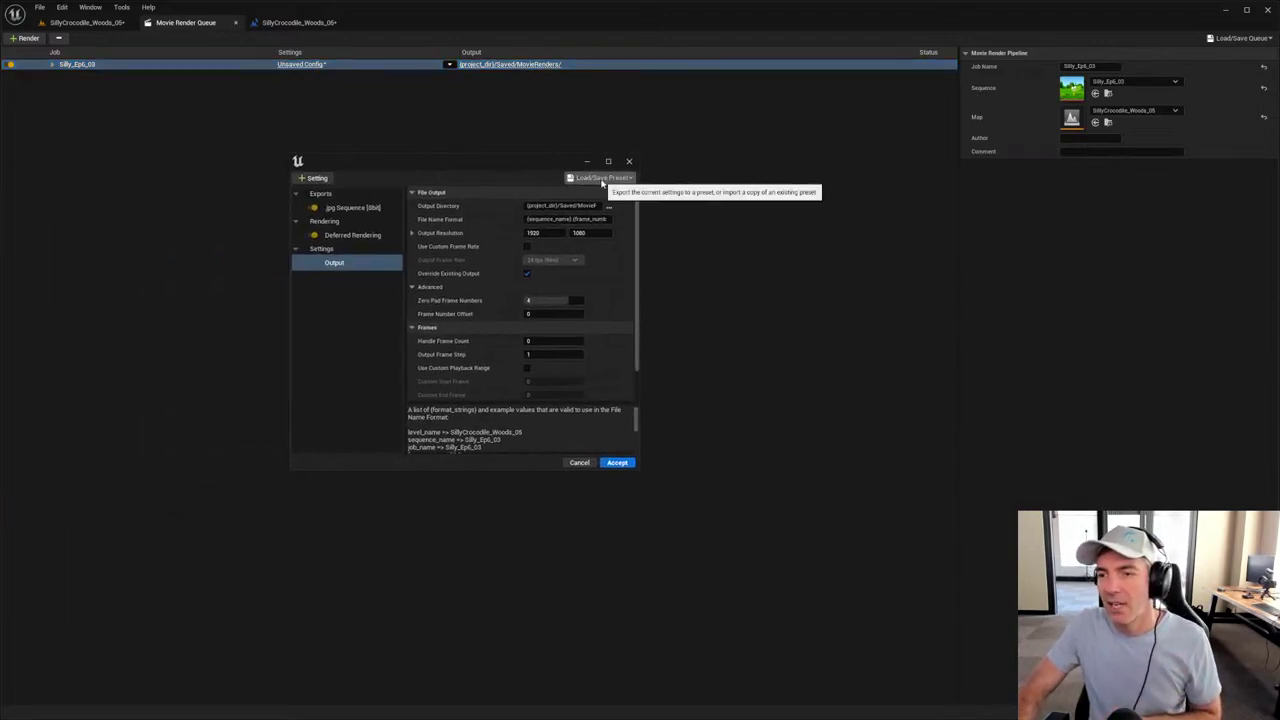
left_click(342, 209)
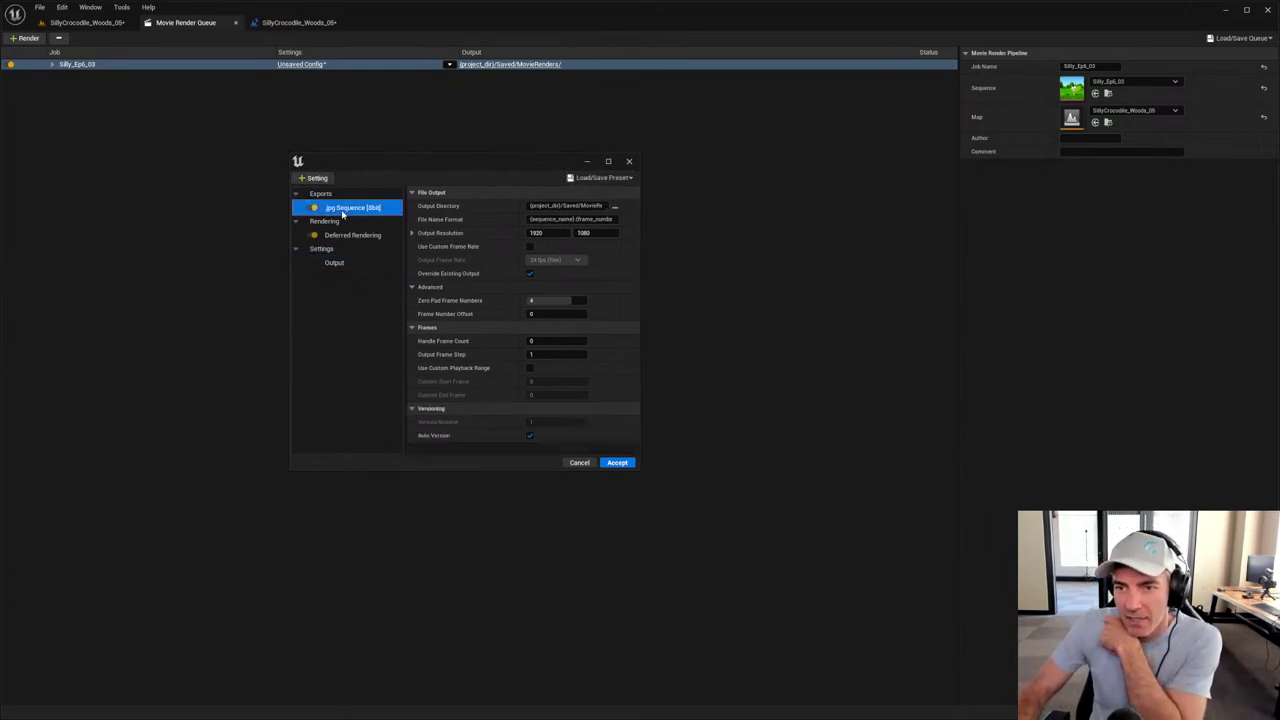
key("Delete")
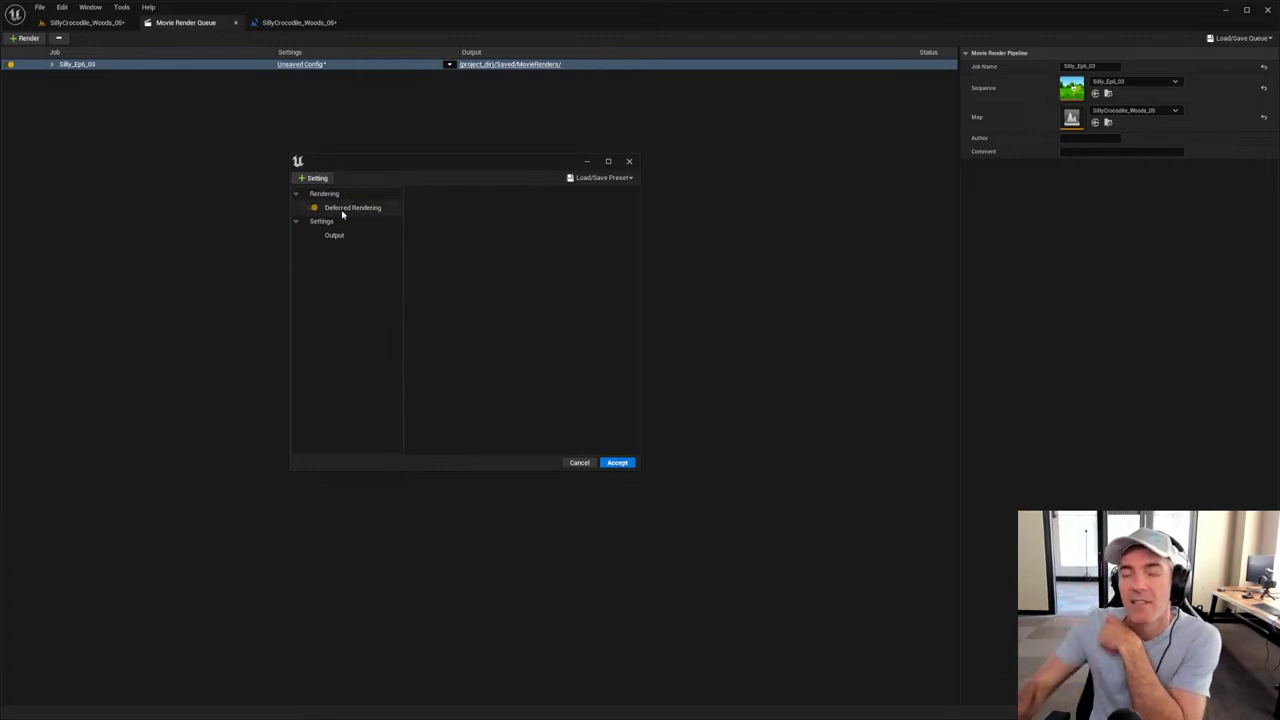
left_click(318, 178)
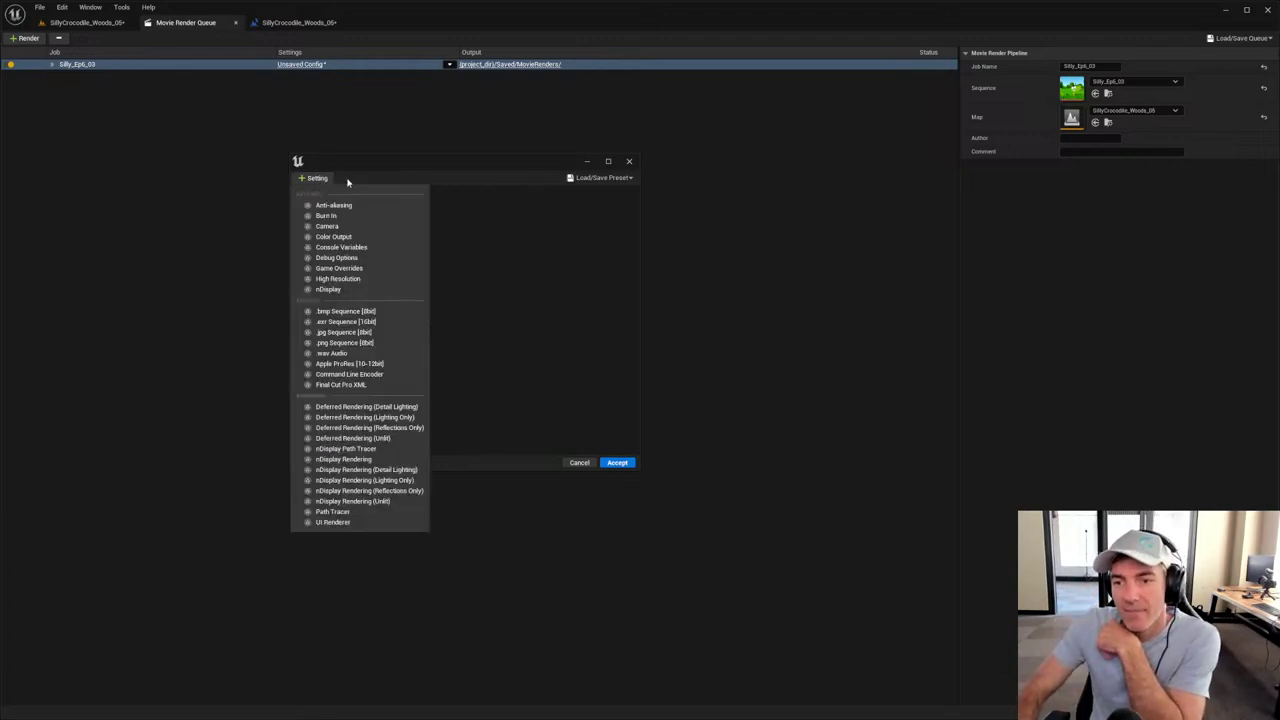
left_click(343, 343)
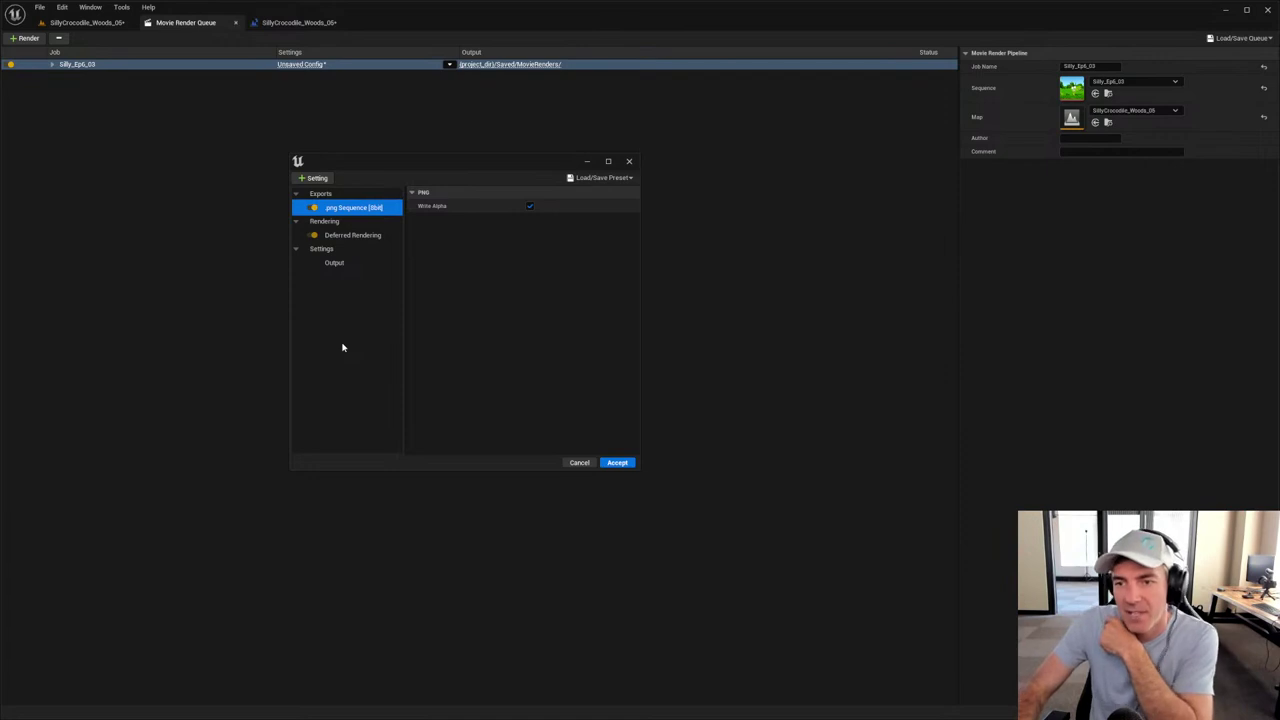
left_click(317, 180)
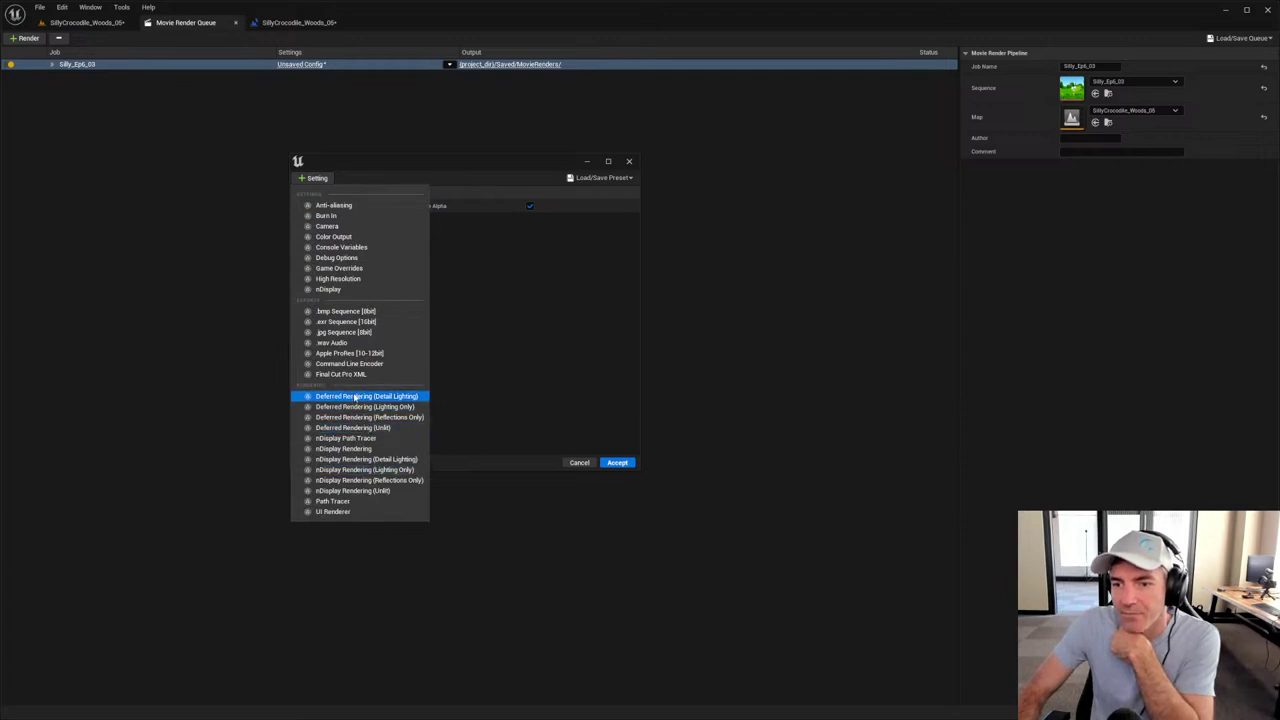
Step: Add High Resolution settings and load the SillyCrocodile_4K preset, then view its Game Overrides
left_click(345, 279)
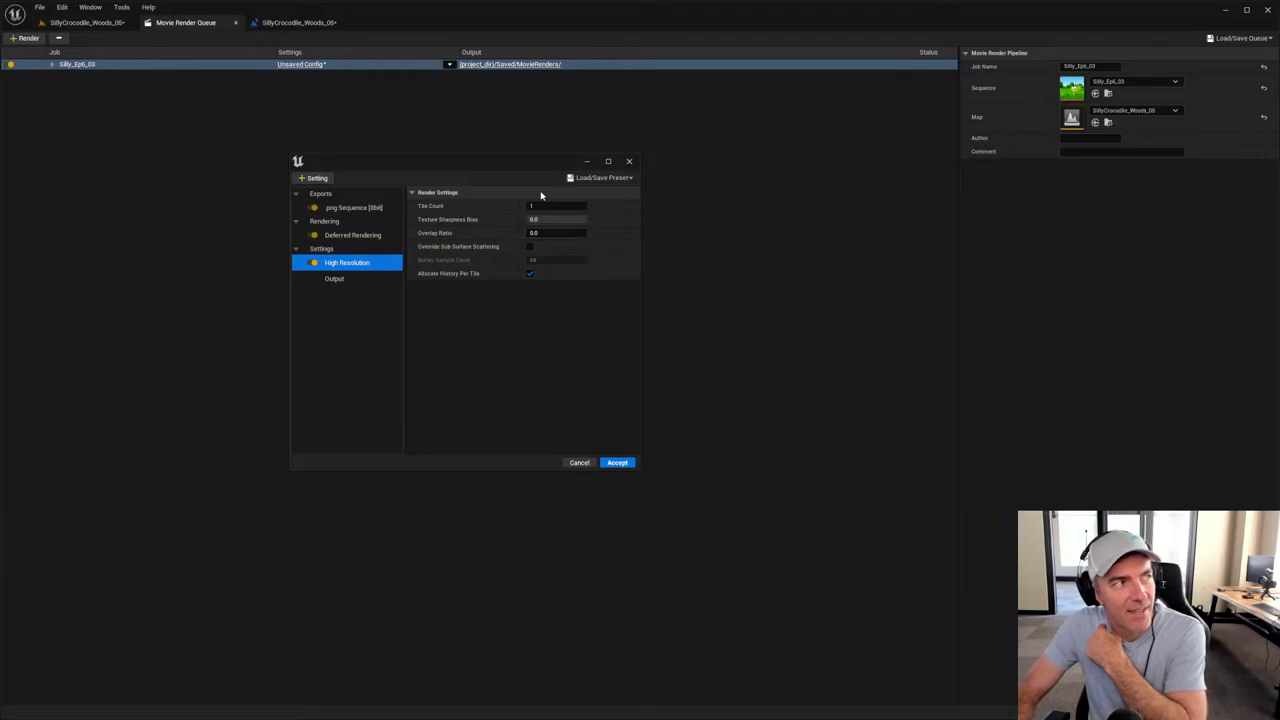
mouse_move(451, 247)
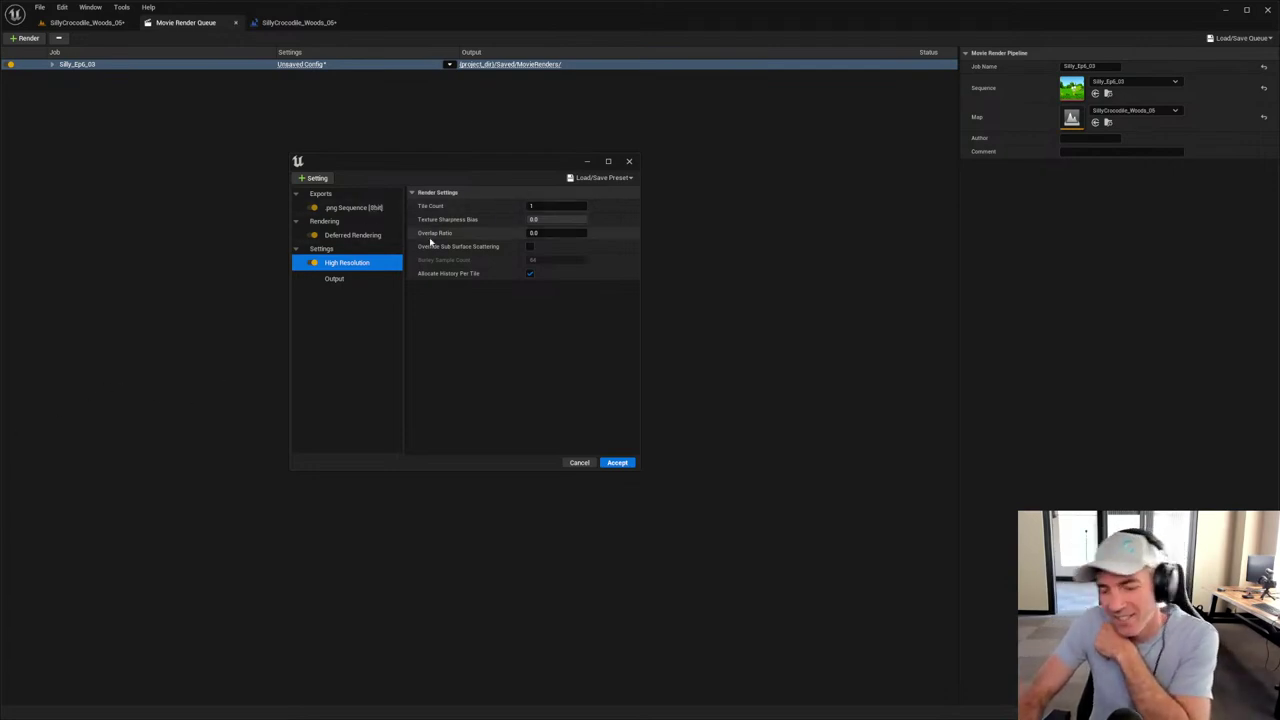
left_click(590, 178)
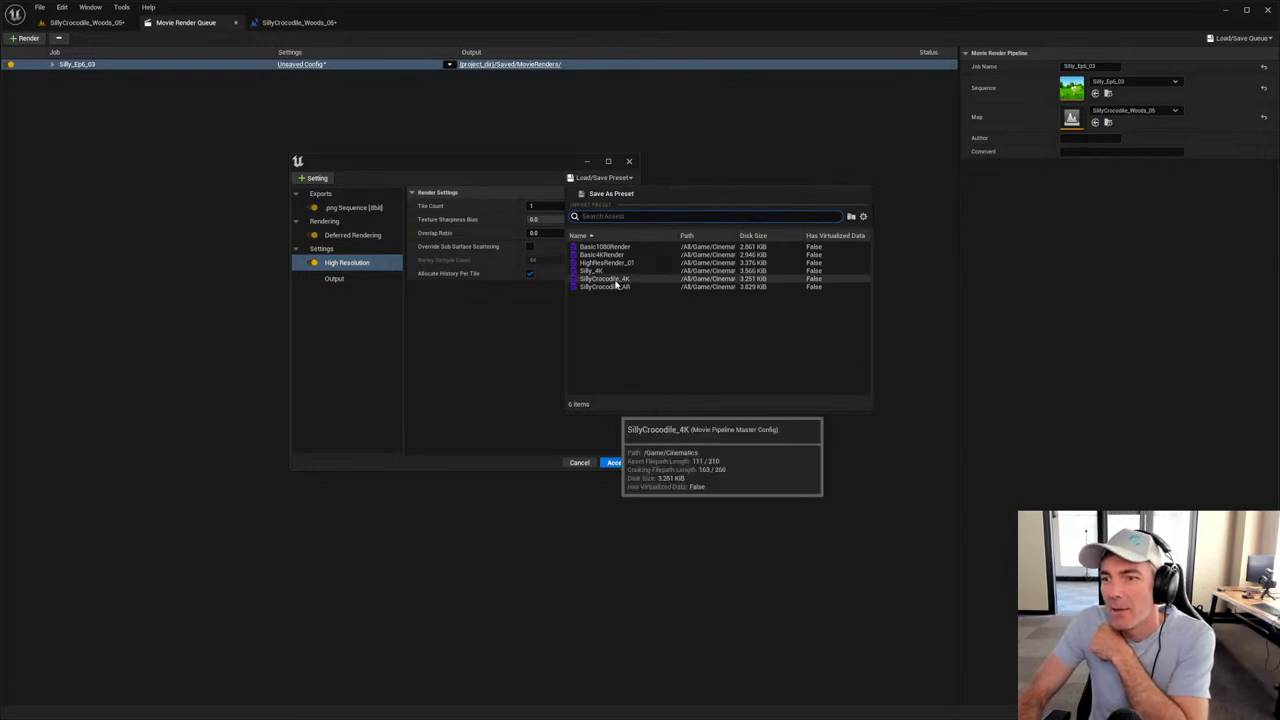
left_click(608, 278)
left_click(363, 263)
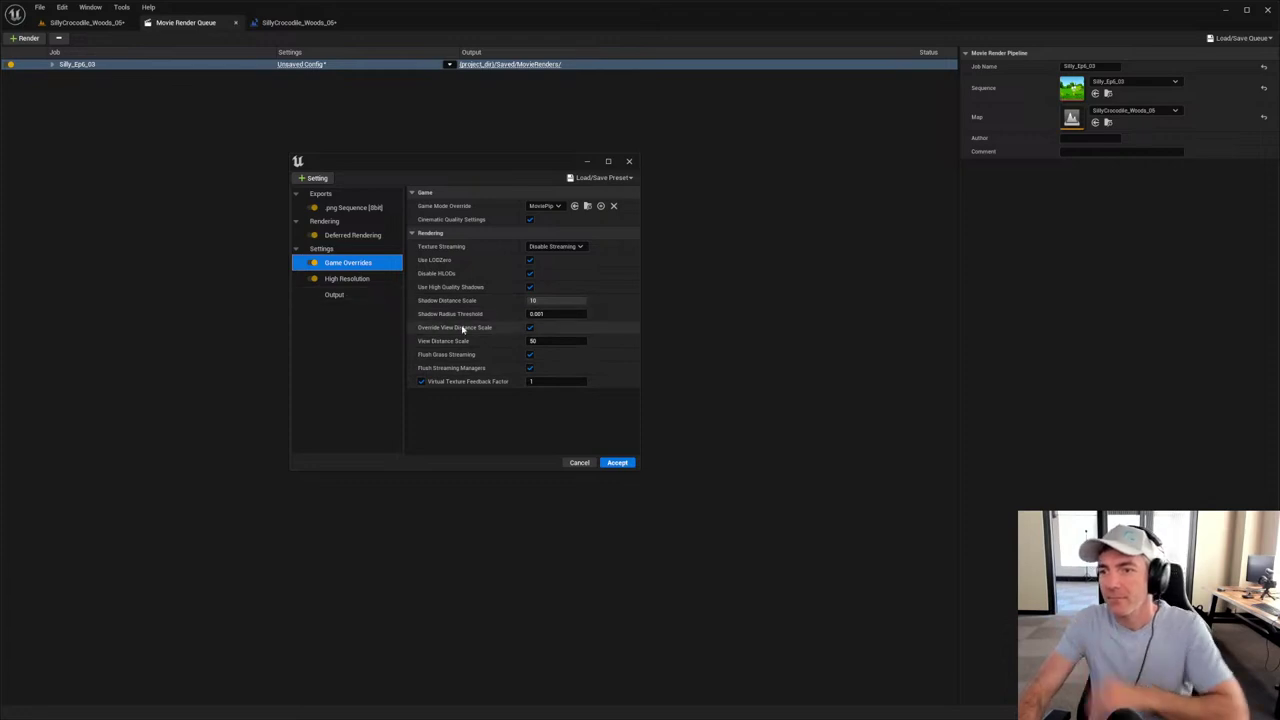
Step: Resize the settings window and show the Output page: 3840×2160 at 30 fps
left_click_drag(638, 318, 891, 332)
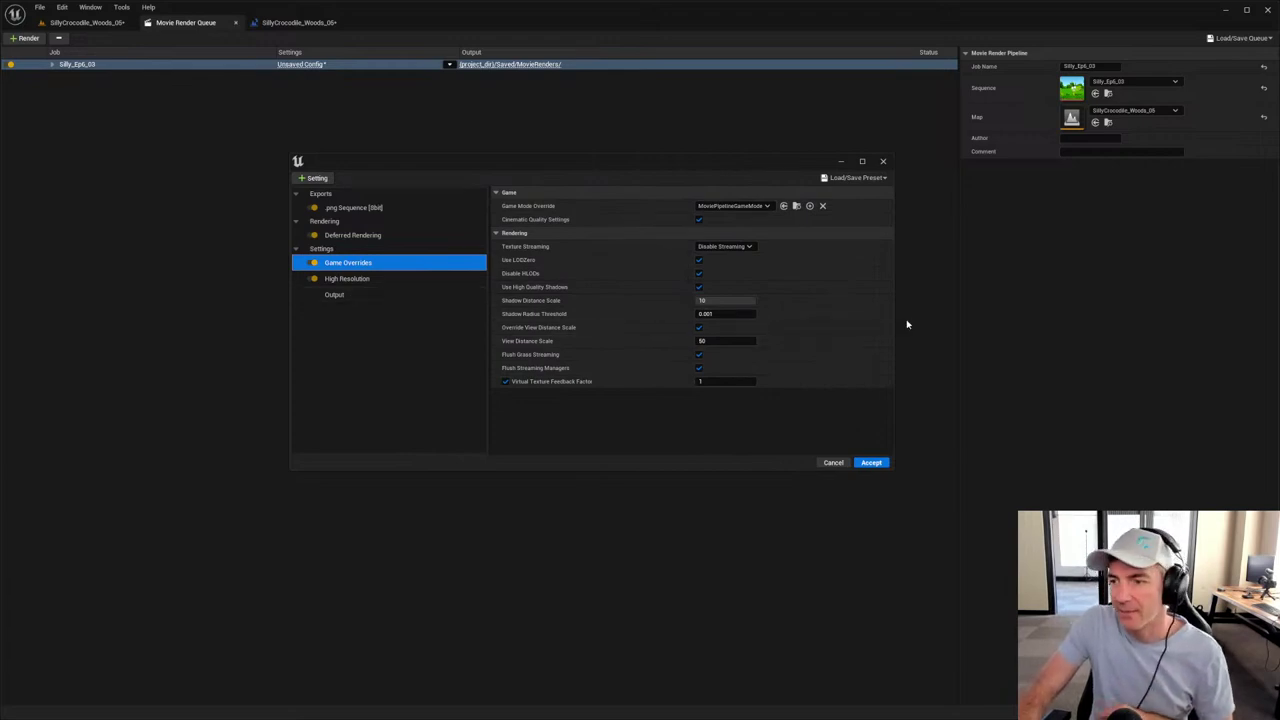
left_click_drag(891, 314, 670, 300)
left_click(374, 294)
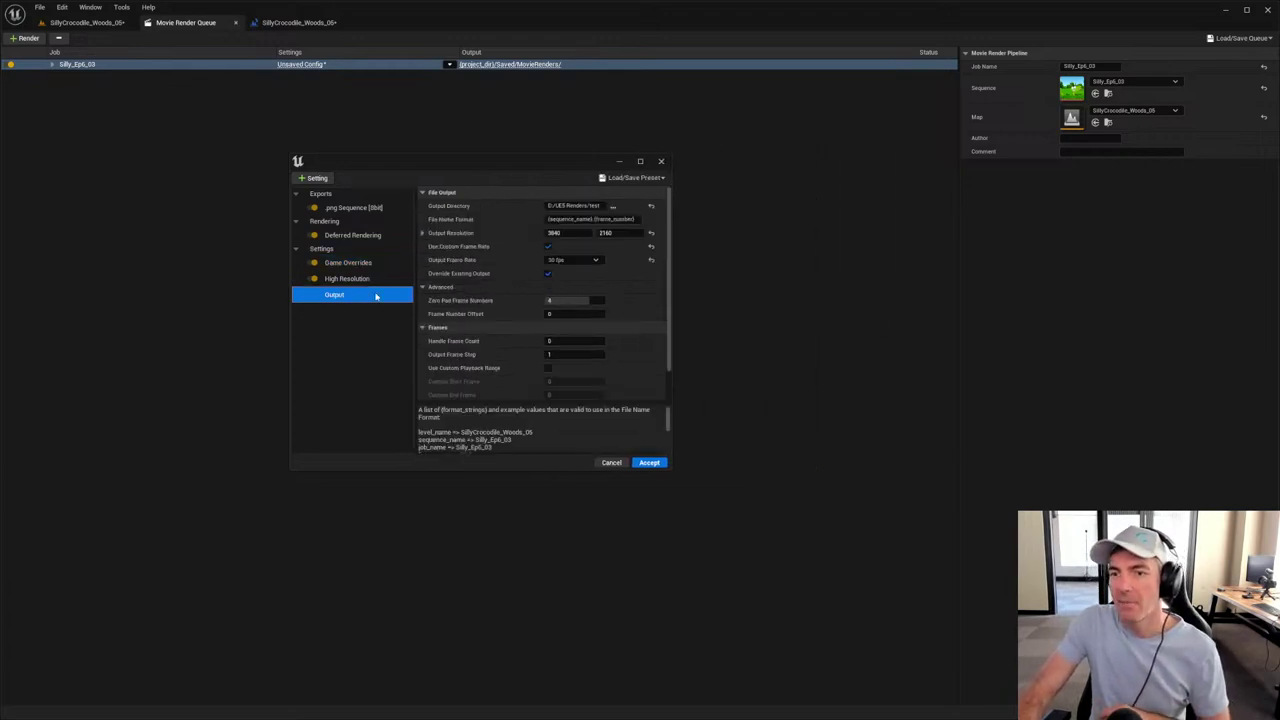
Step: Create a FAIL folder under D:\UE5 Renders\Silly_Ep6 and select it as the Output Directory
left_click(612, 205)
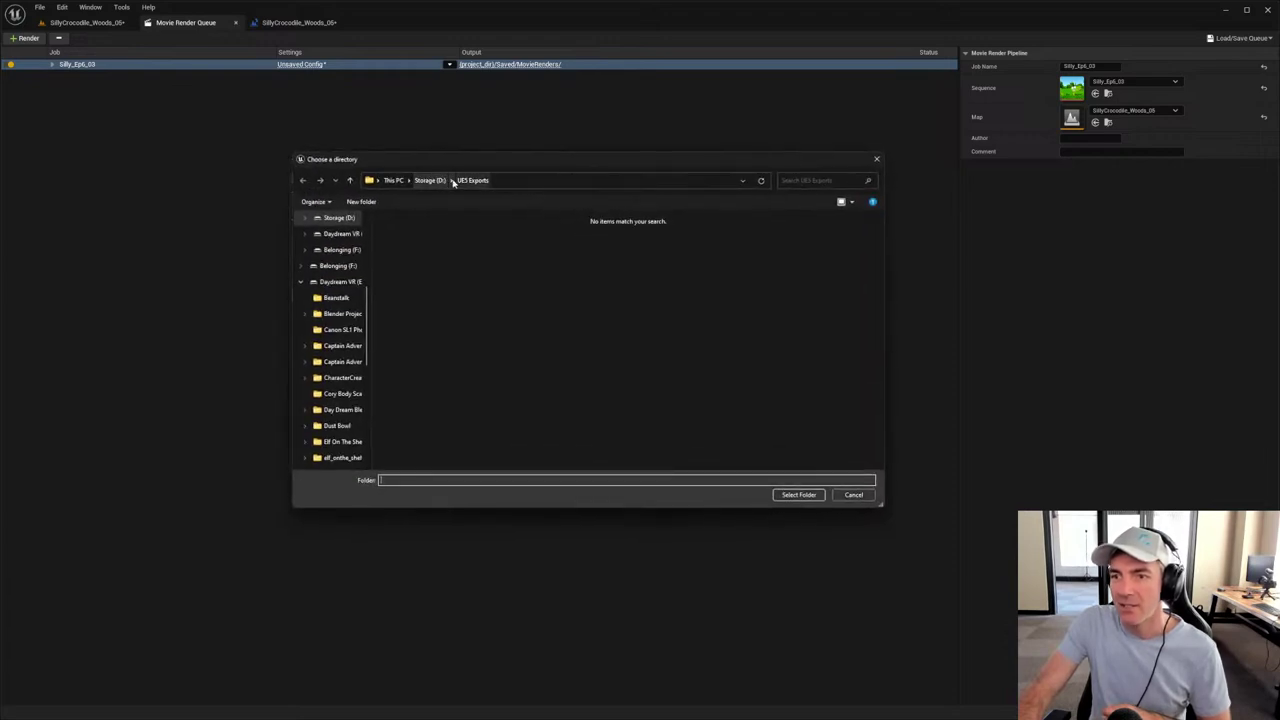
left_click(441, 182)
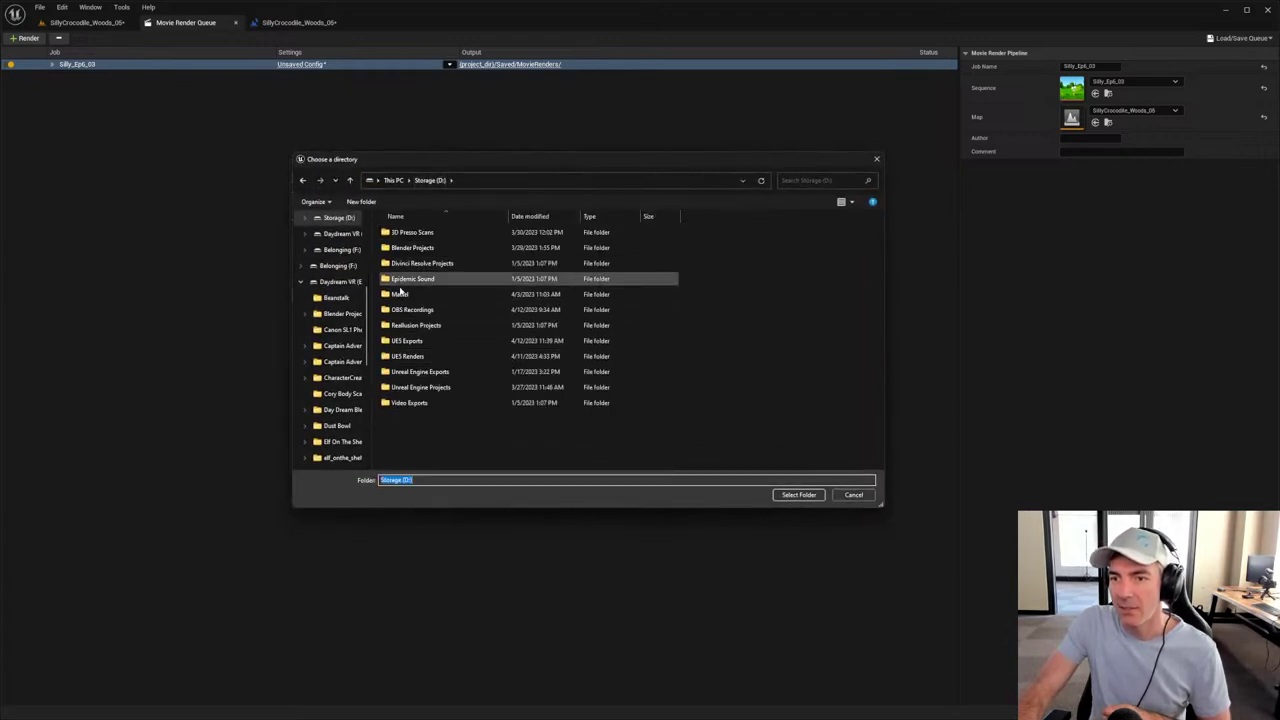
double_click(427, 352)
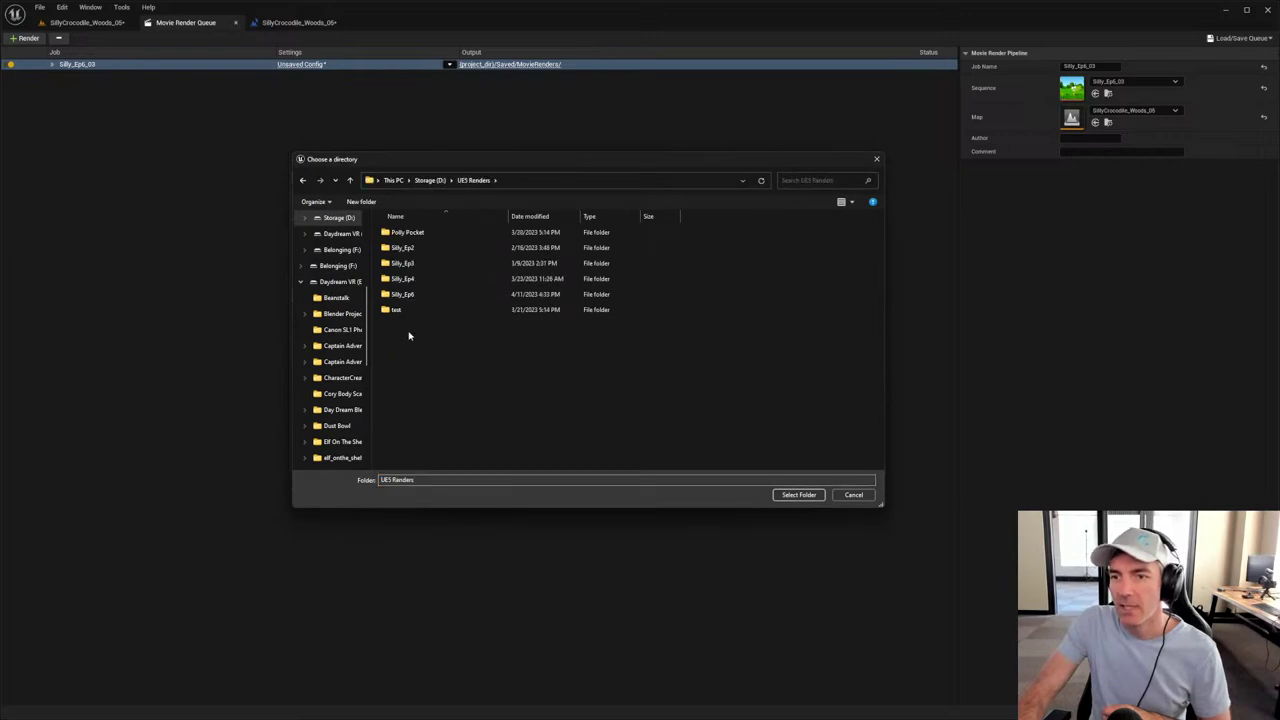
double_click(402, 296)
right_click(411, 305)
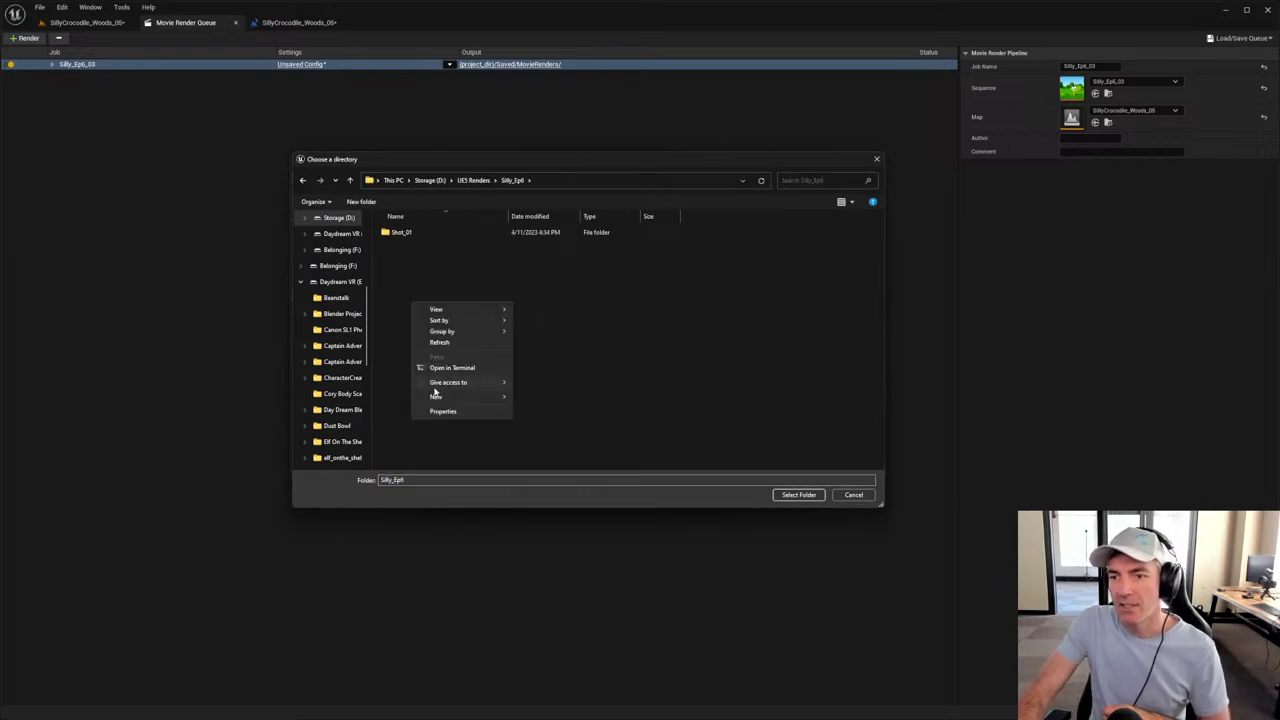
mouse_move(440, 397)
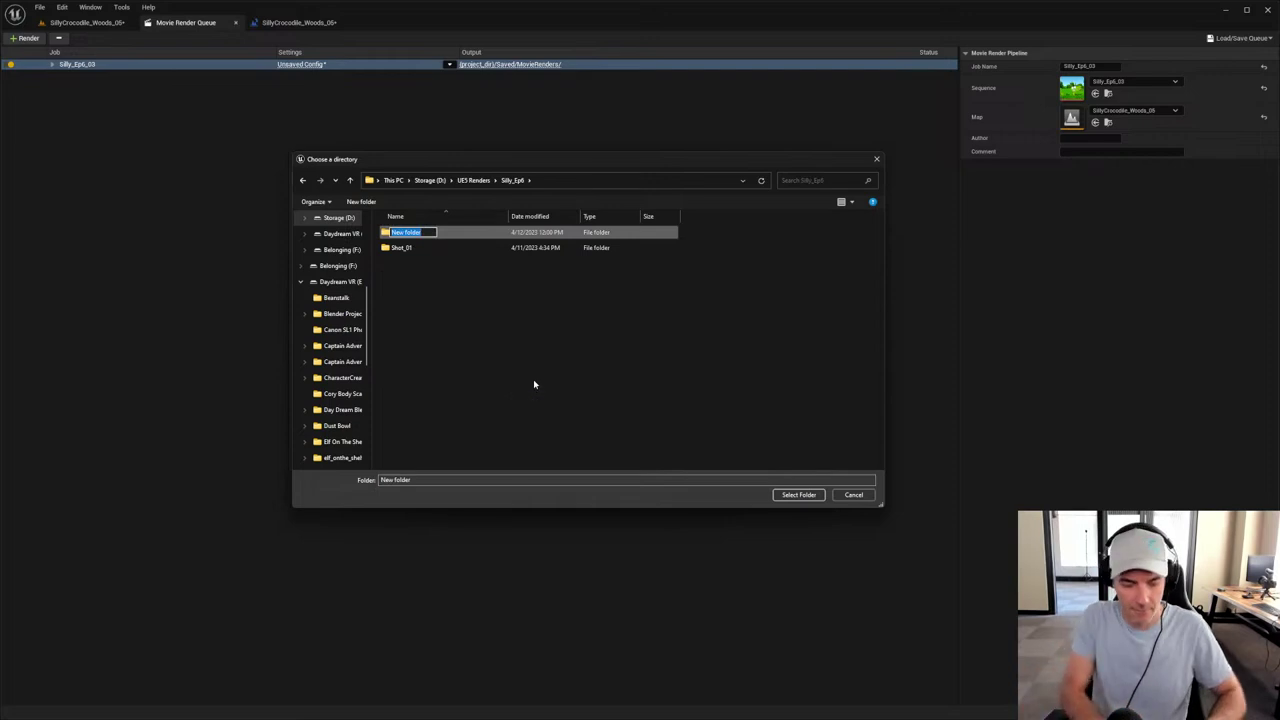
type("FAIL")
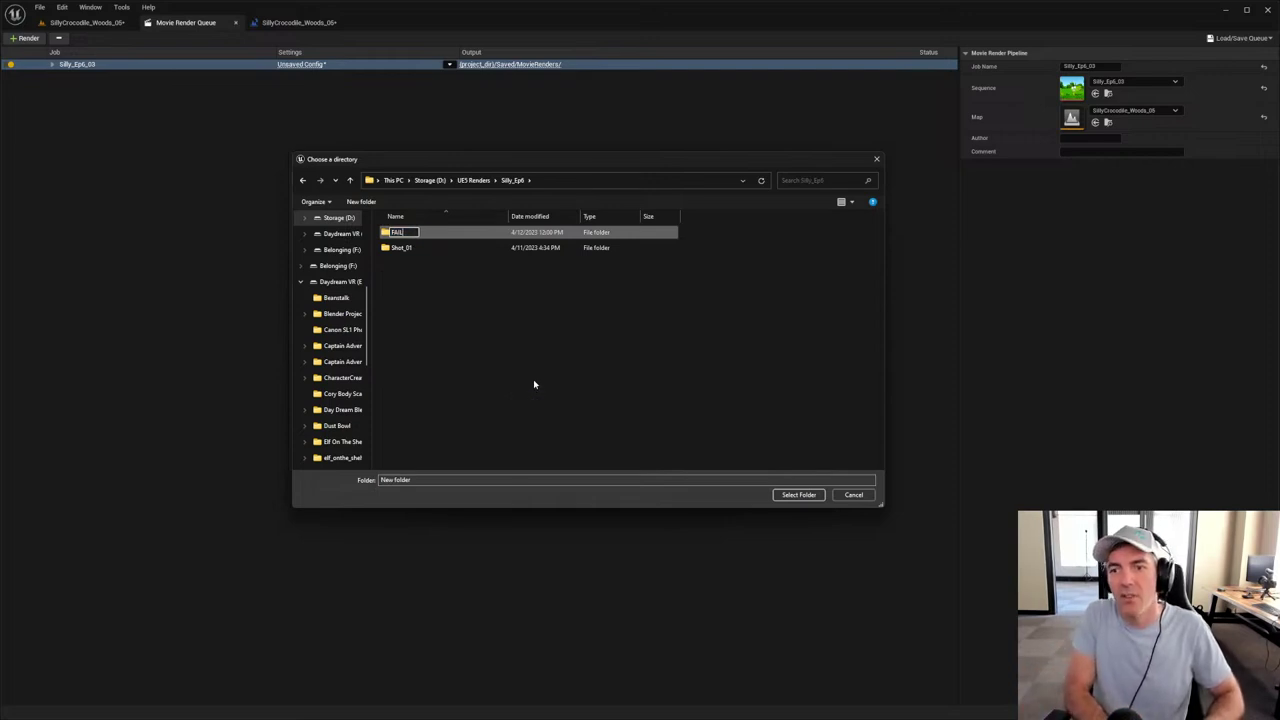
left_click(533, 384)
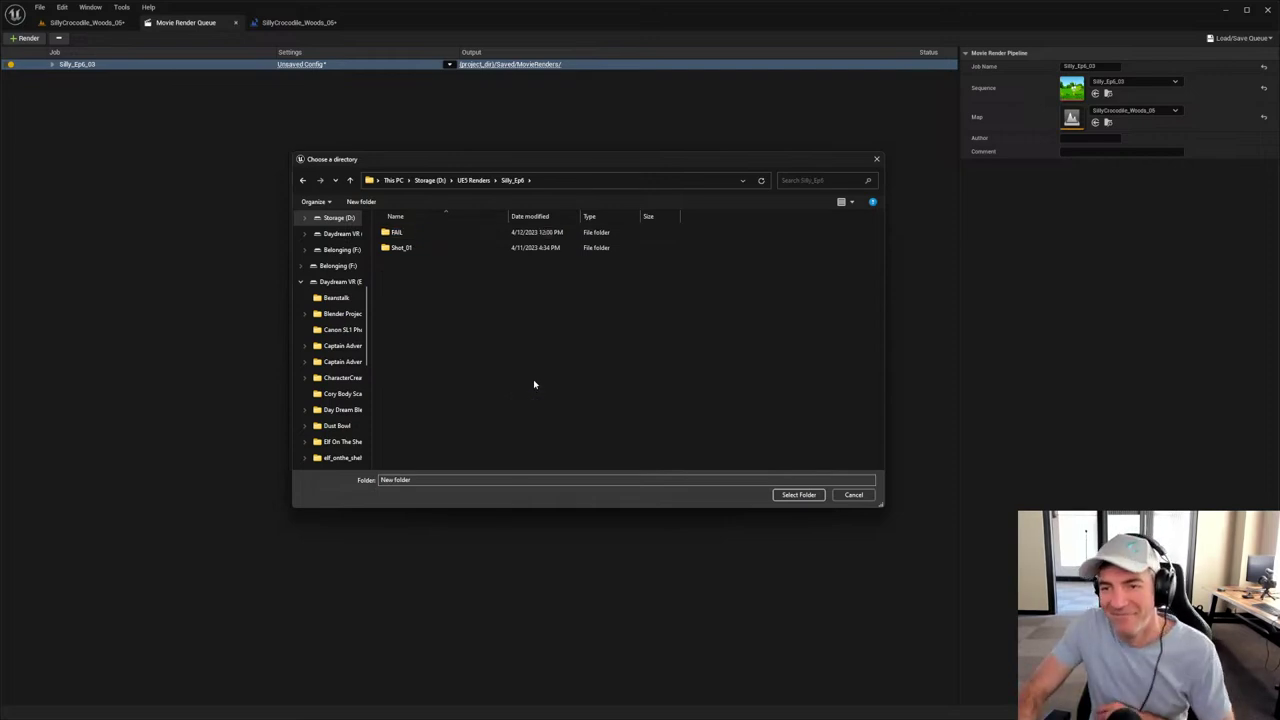
double_click(396, 236)
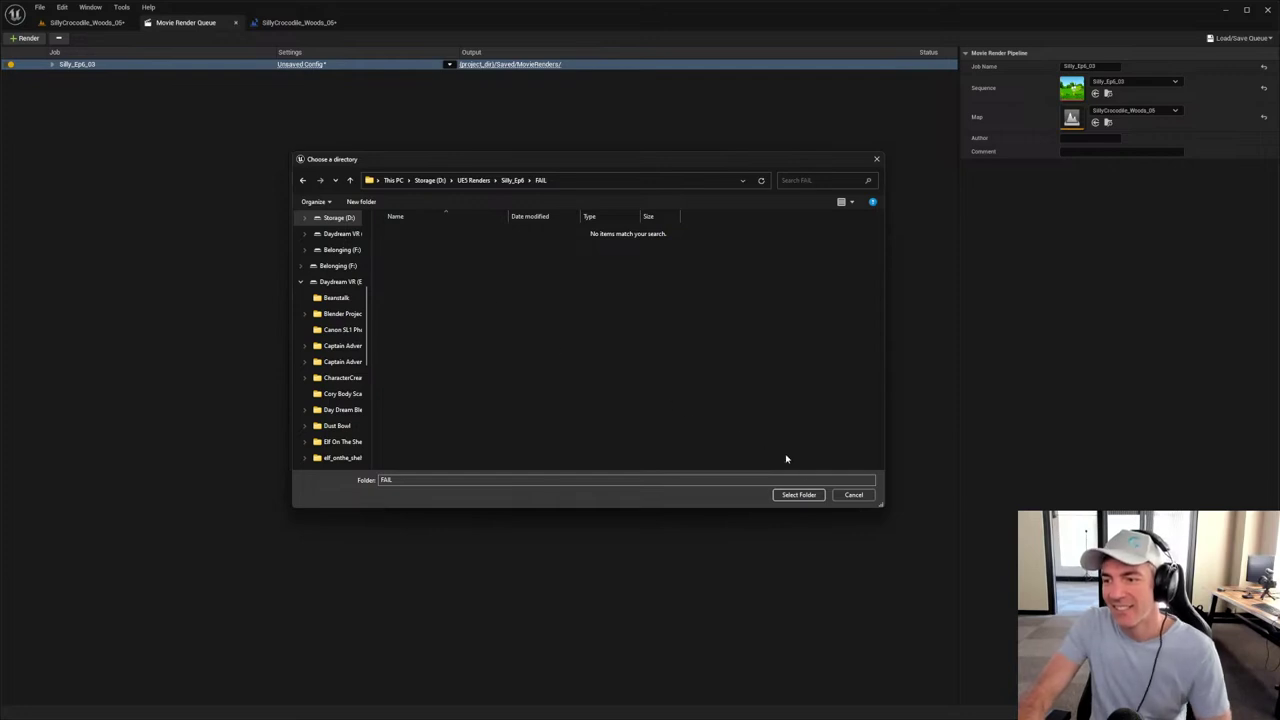
left_click(799, 495)
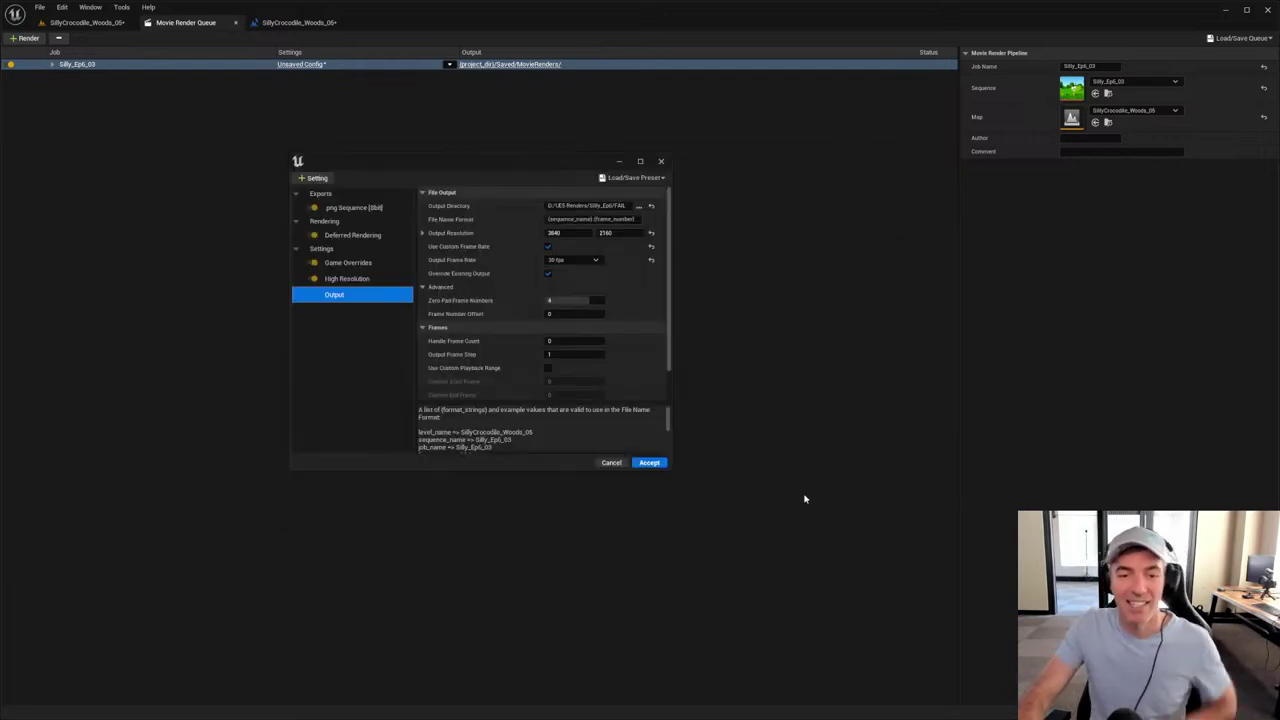
Step: Accept the 4K PNG render settings and start a Render (Local) of Silly_Ep6_03
left_click(657, 447)
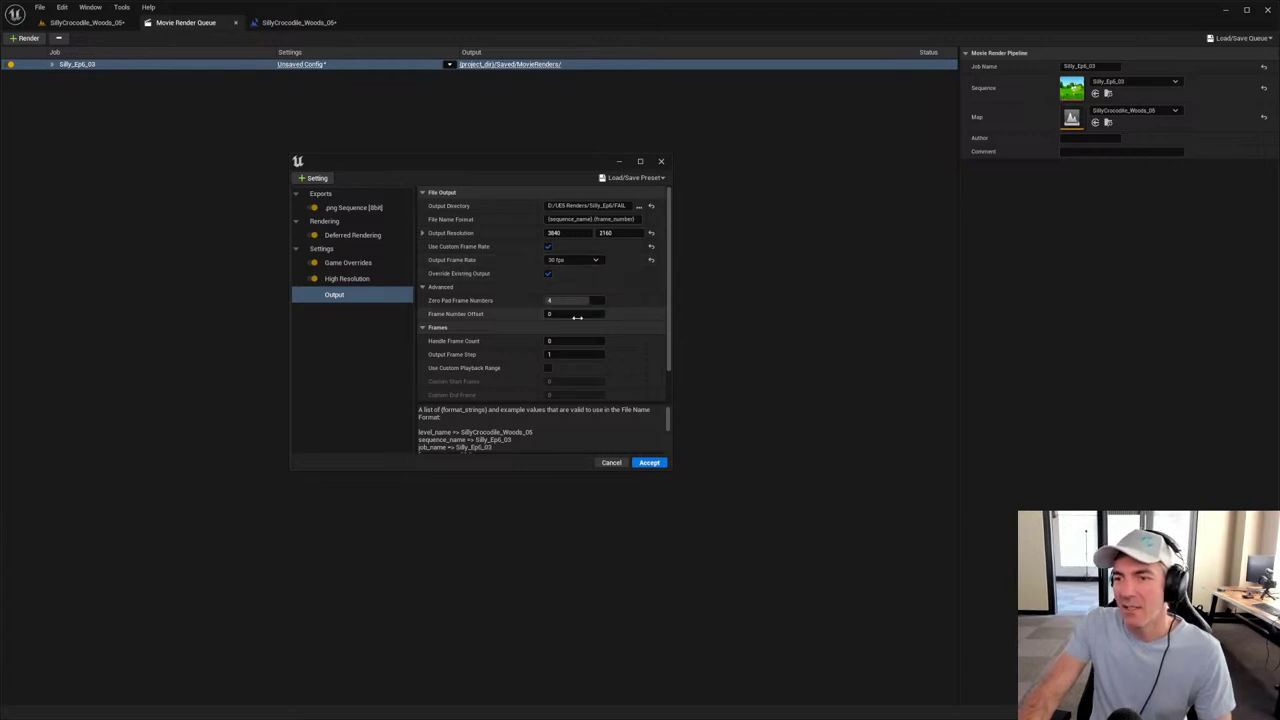
left_click(660, 462)
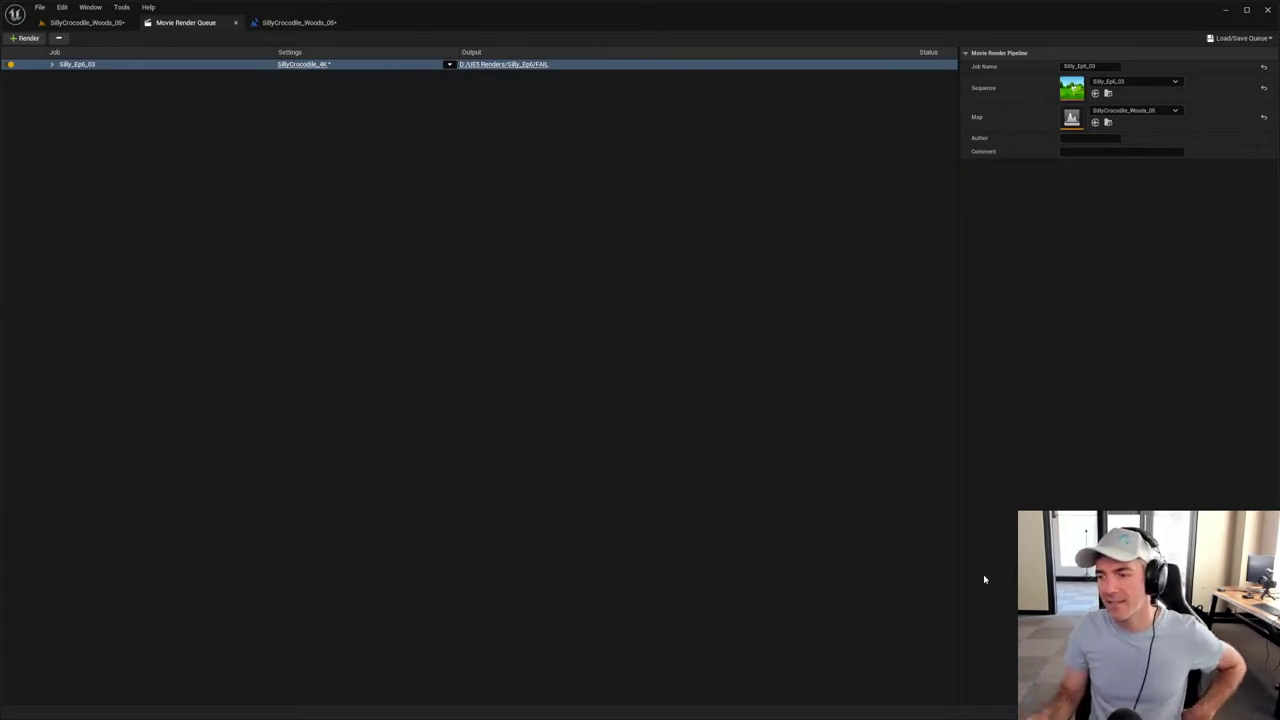
left_click(995, 706)
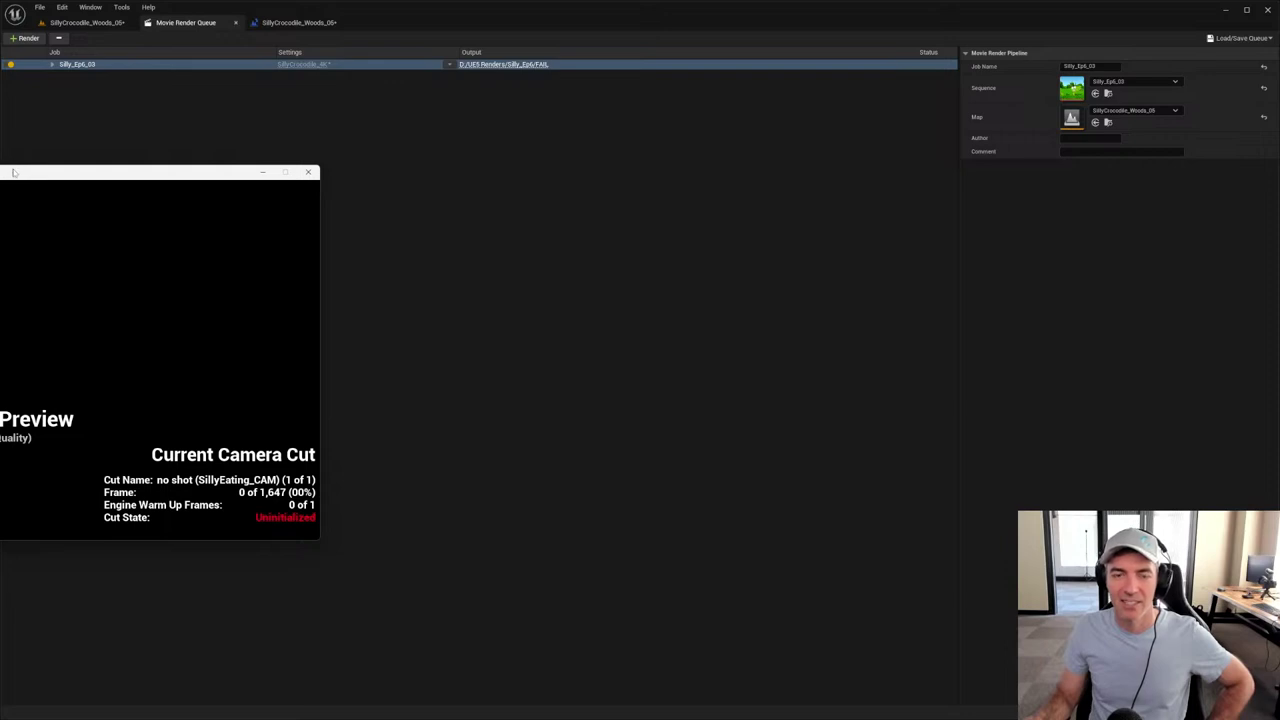
Step: Centre the render preview window and wait for all 1,647 frames to render
left_click_drag(120, 172, 573, 191)
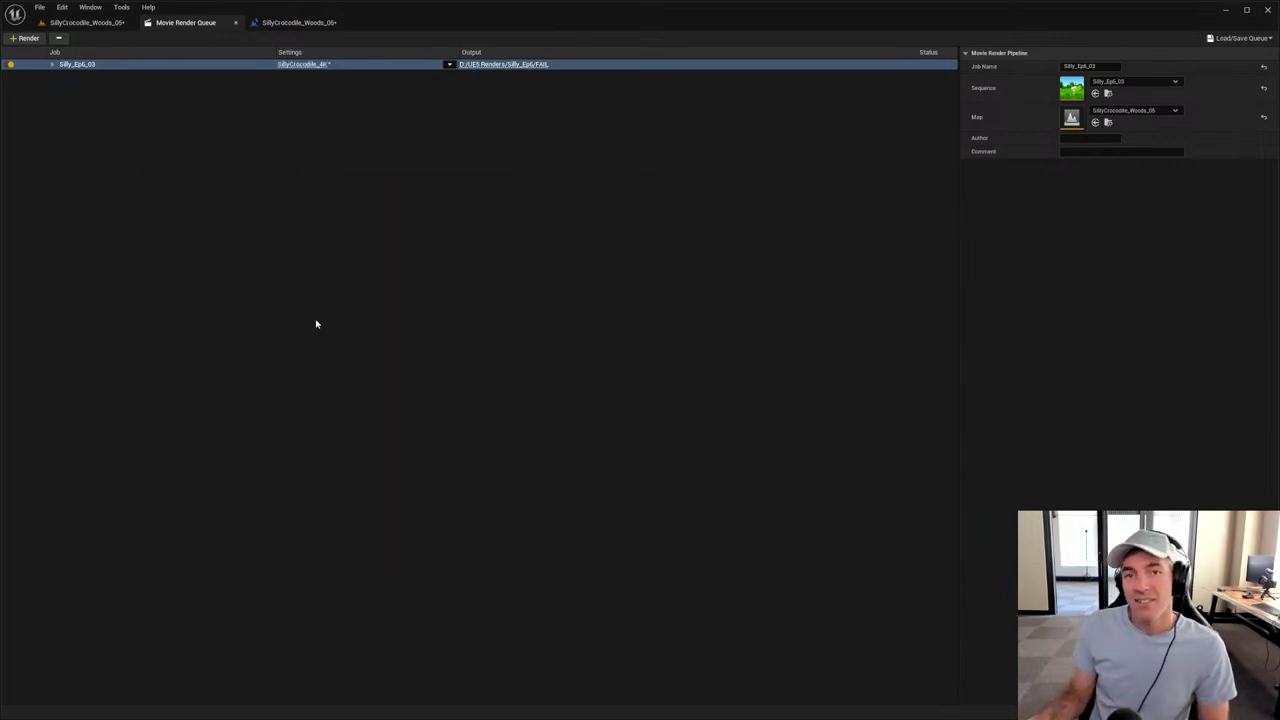
Step: Minimize Unreal, launch DaVinci Resolve and open the Silly_Ep06 project from Project Manager
left_click(1223, 10)
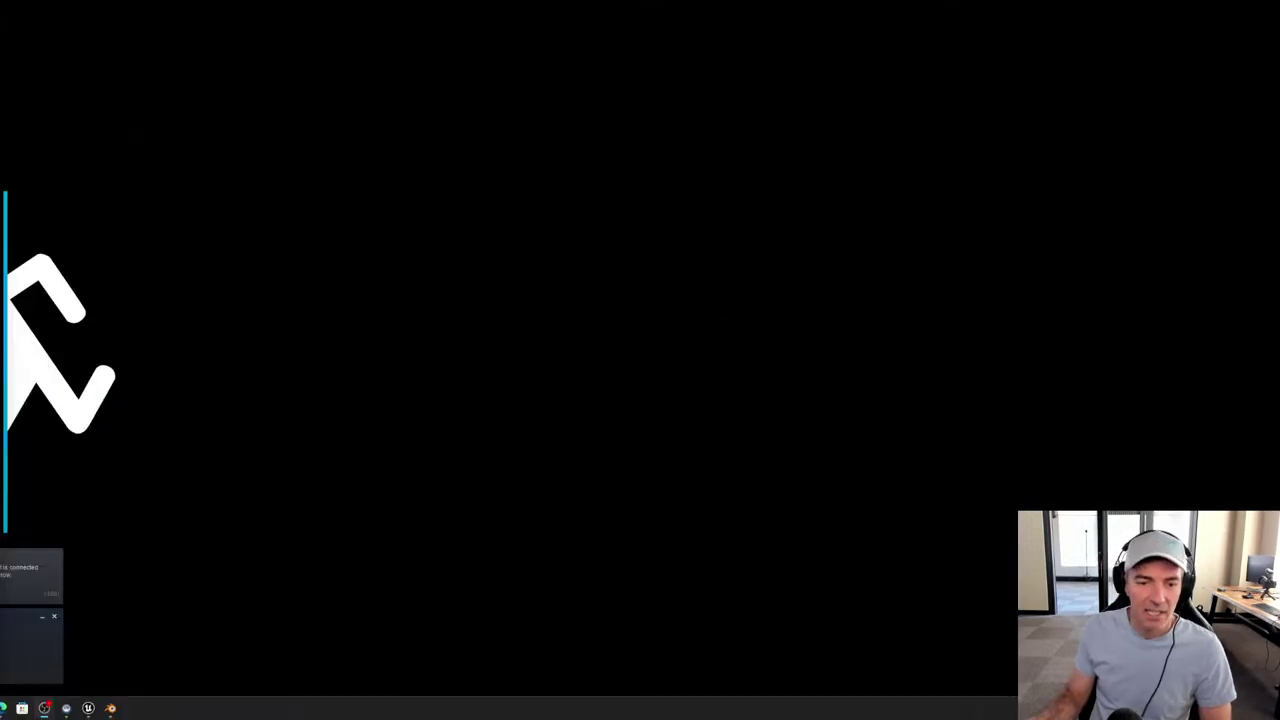
key("super")
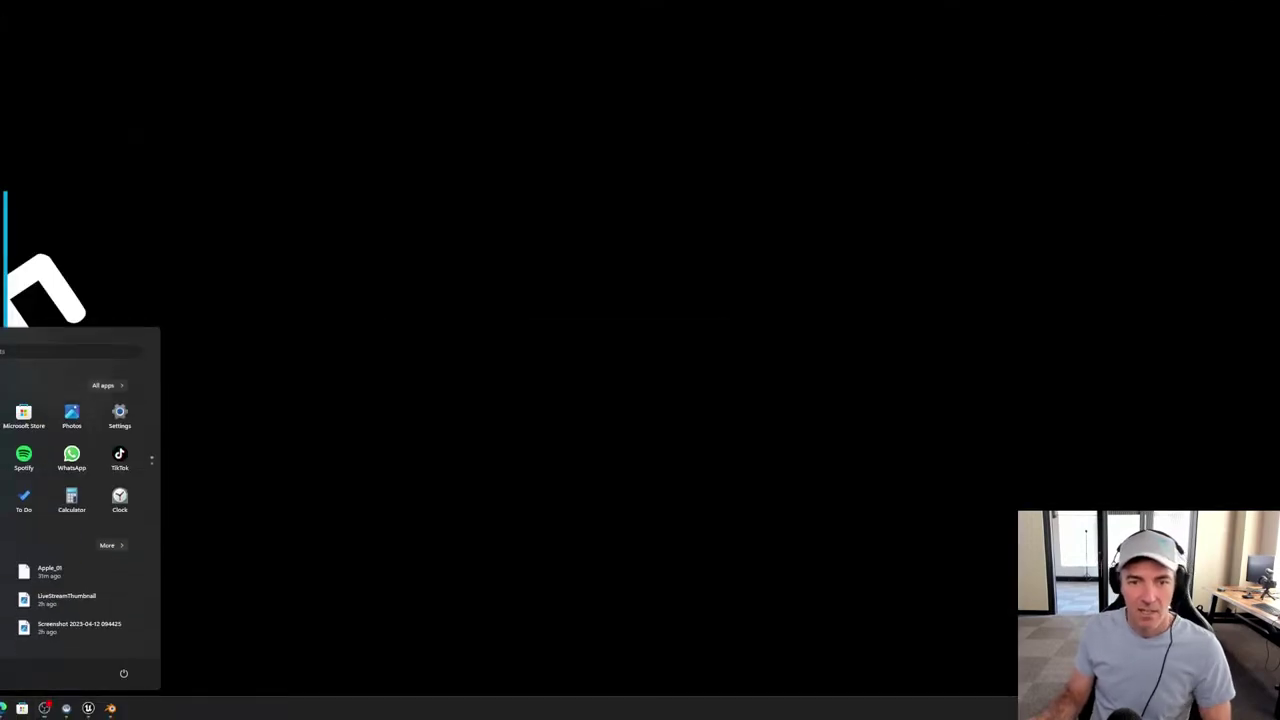
key("super+w")
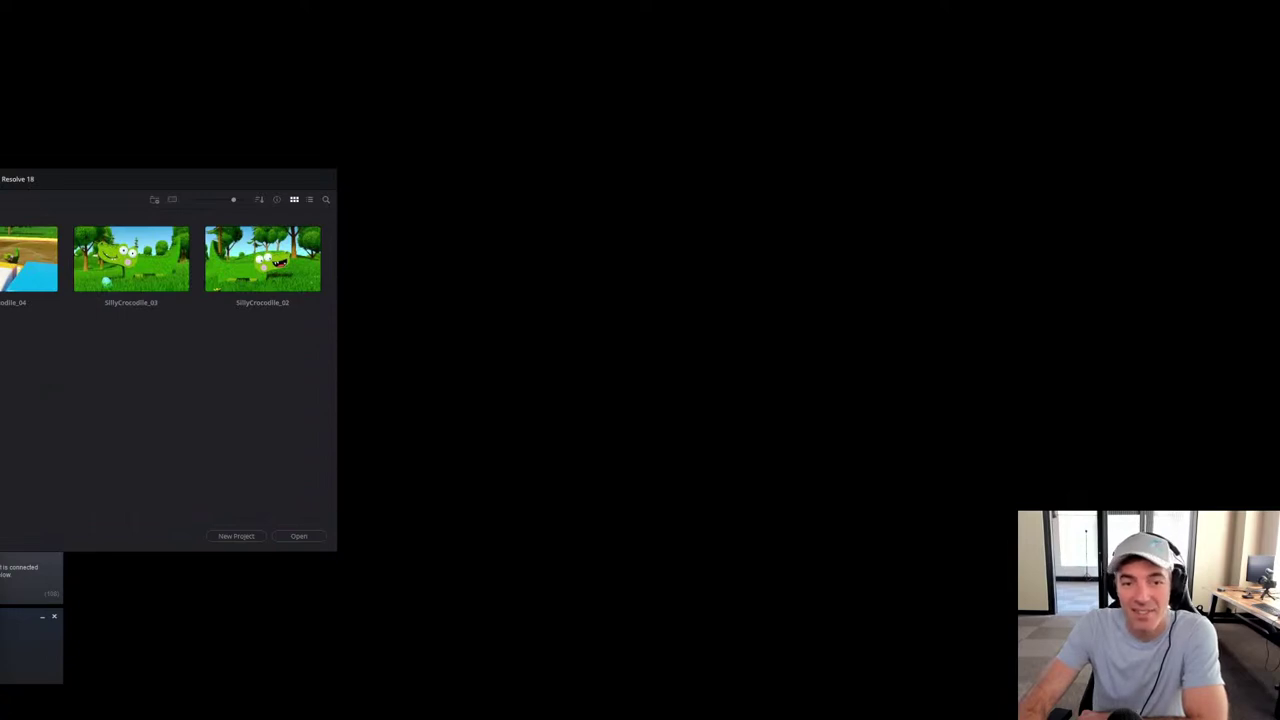
left_click(299, 537)
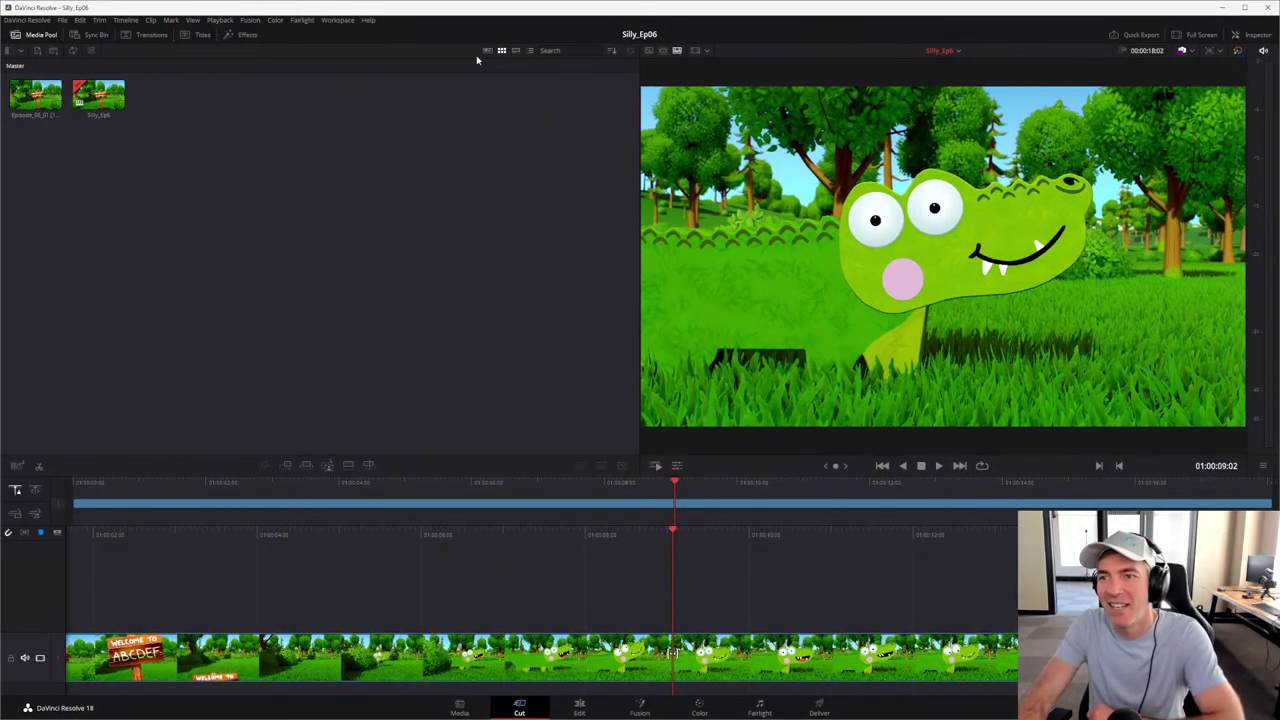
Step: On the Media page, import the PNG sequence from D:\UE5 Renders\Silly_Ep6\FAIL into the Media Pool
left_click(459, 707)
left_click(30, 93)
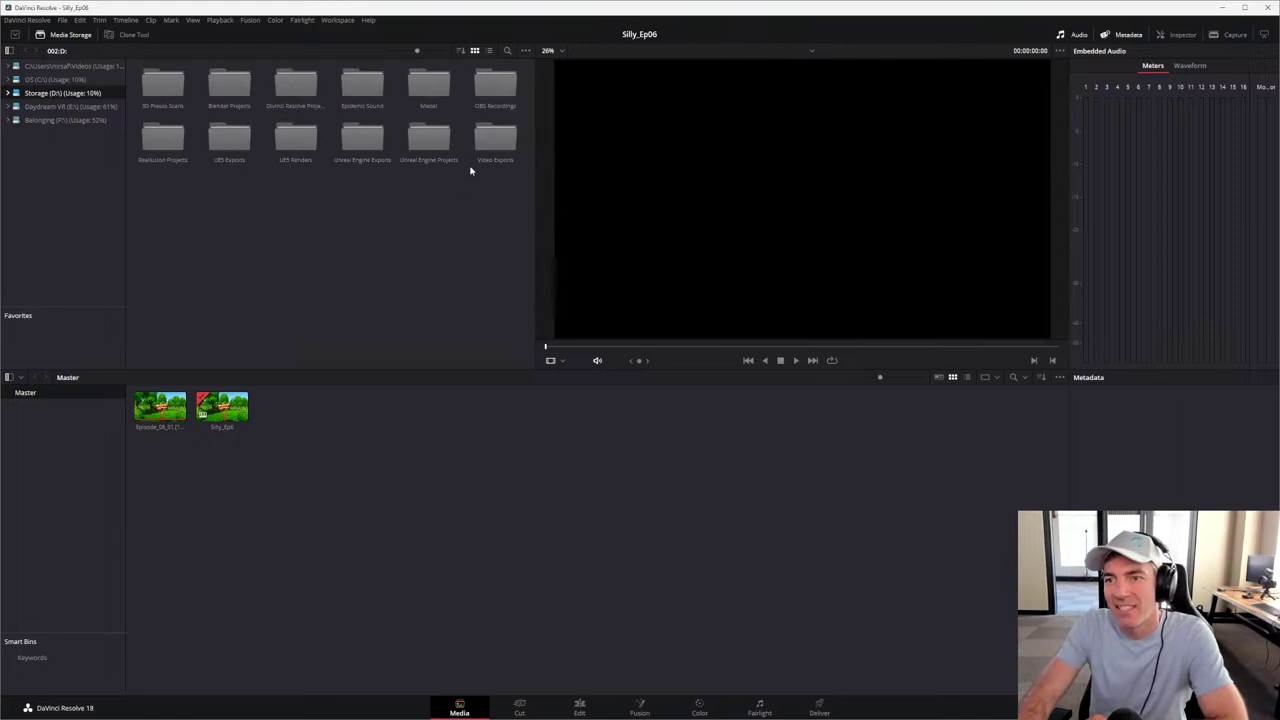
double_click(297, 140)
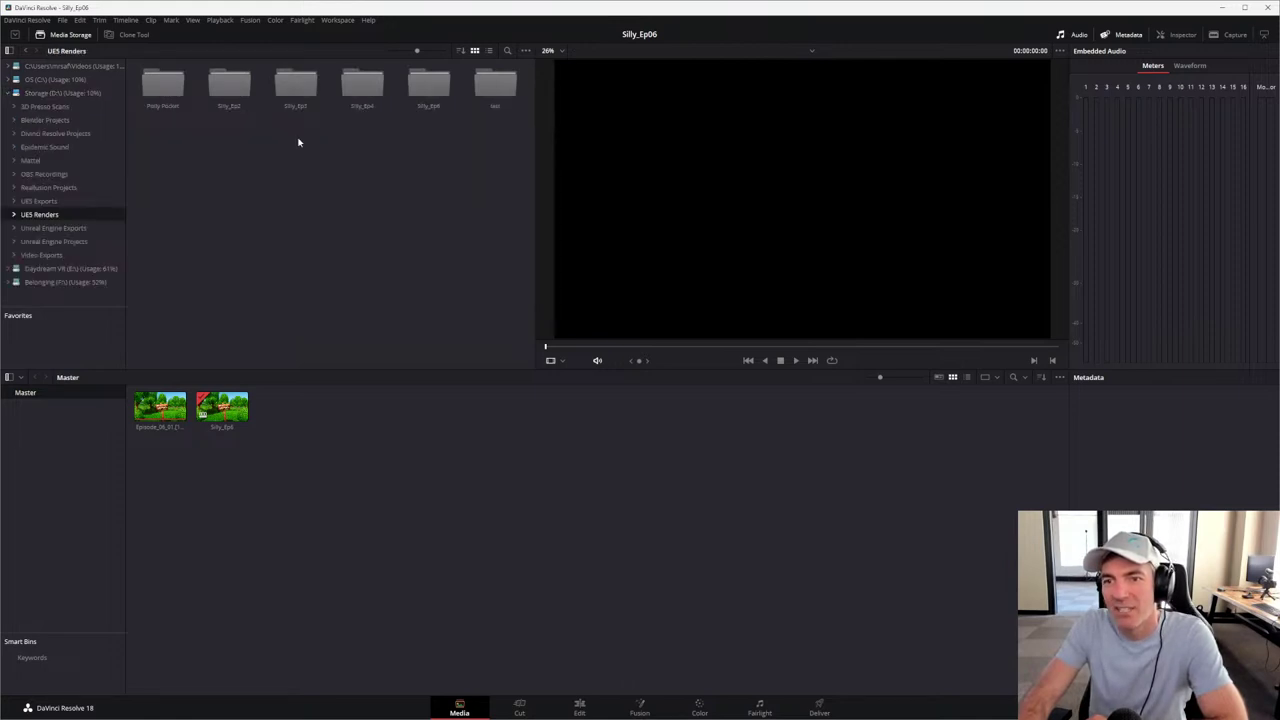
double_click(430, 85)
double_click(168, 87)
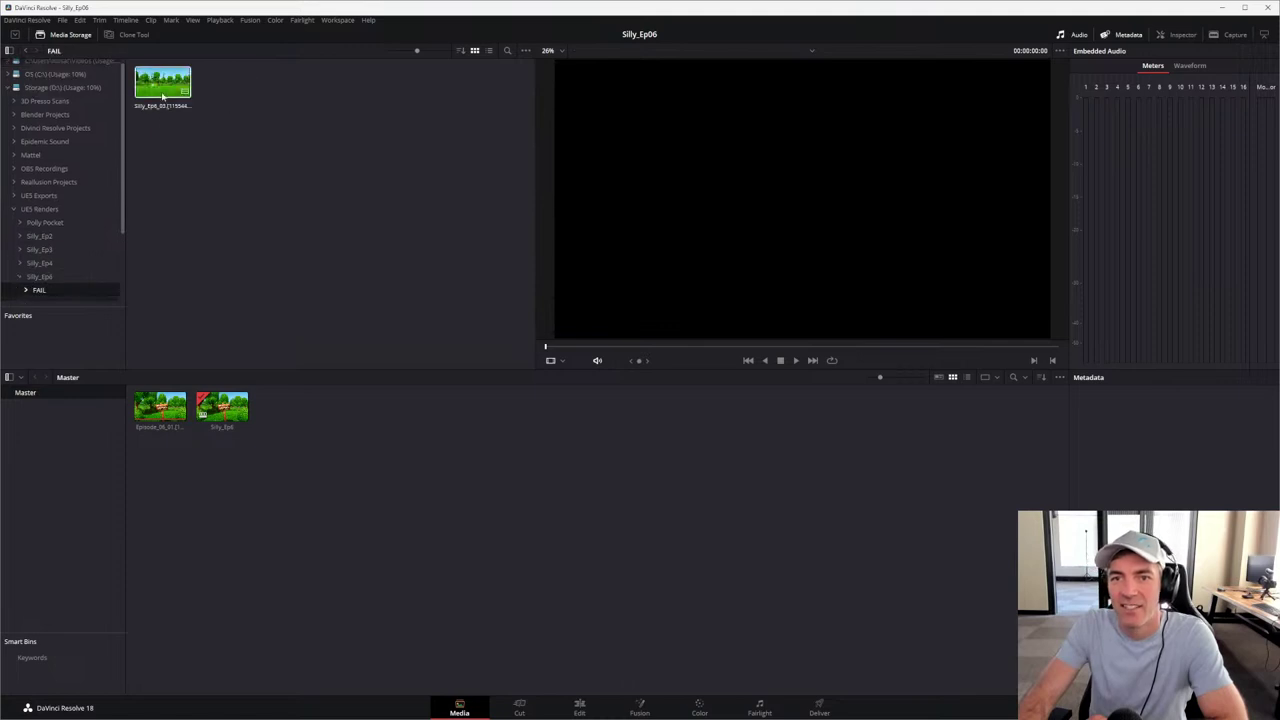
left_click_drag(163, 83, 369, 507)
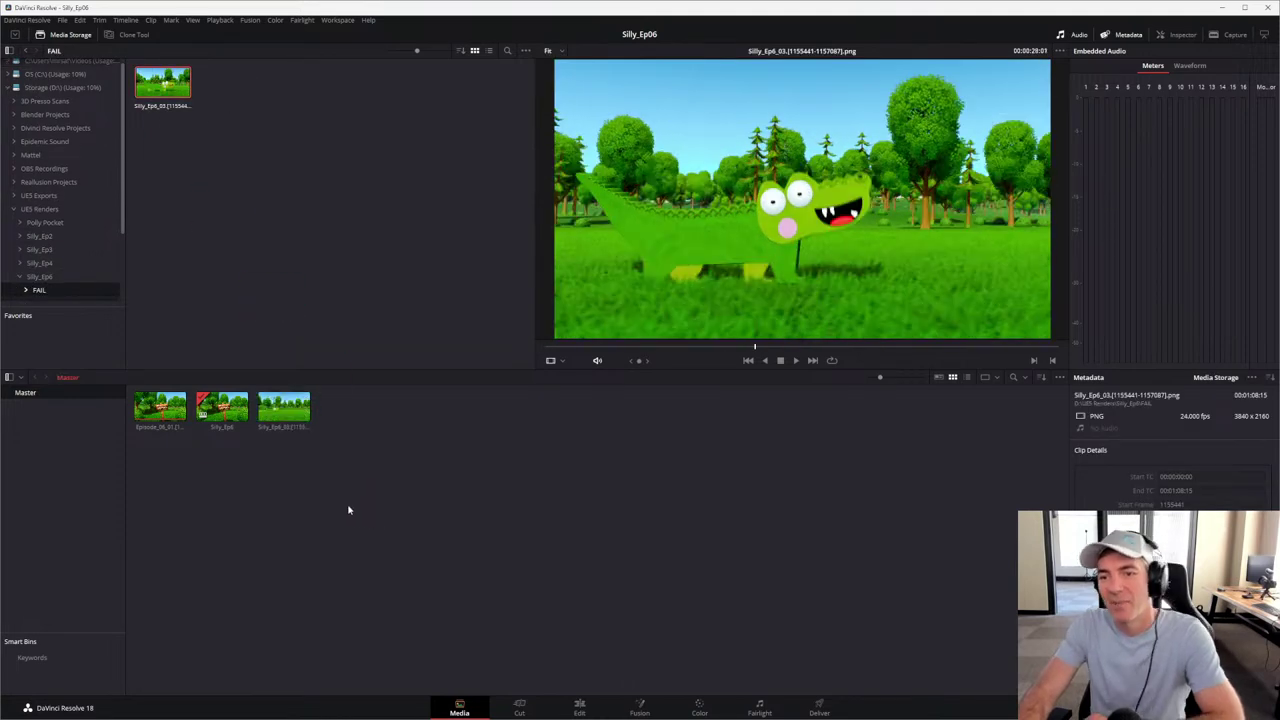
Step: Set the Silly_Ep6_03 clip's video frame rate to 30 in Clip Attributes, then go to the Cut page
right_click(289, 416)
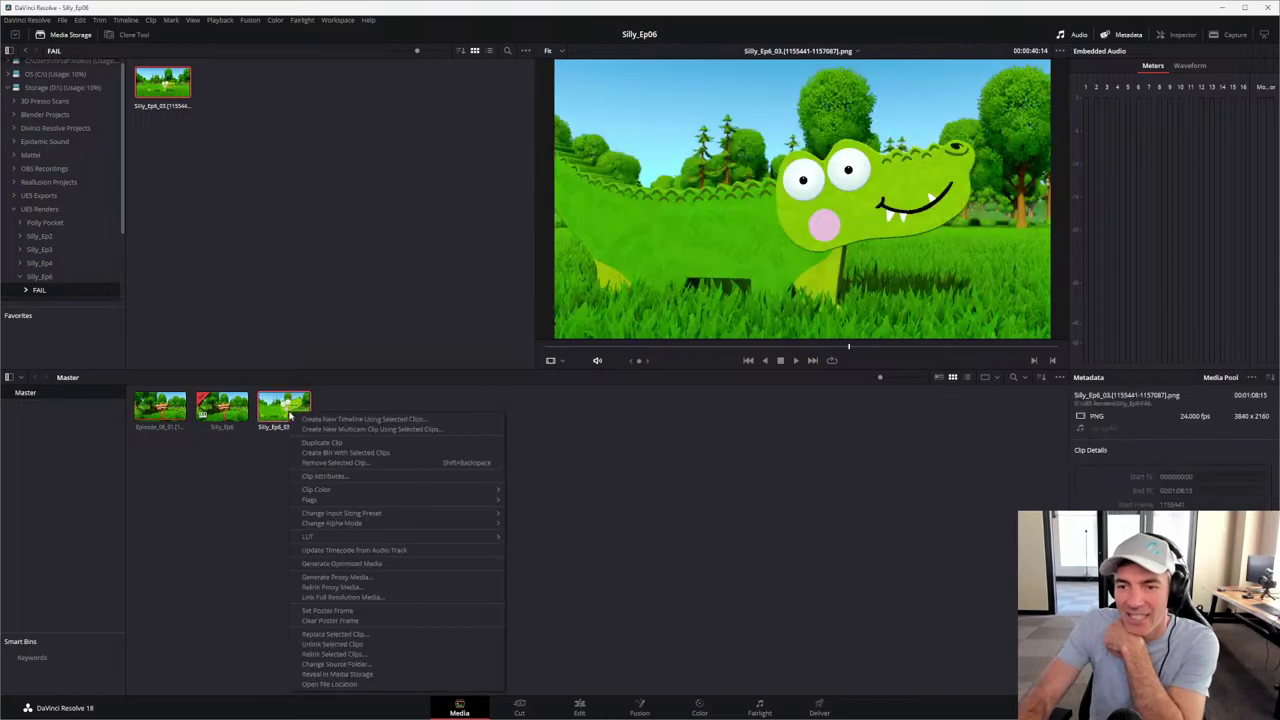
left_click(322, 477)
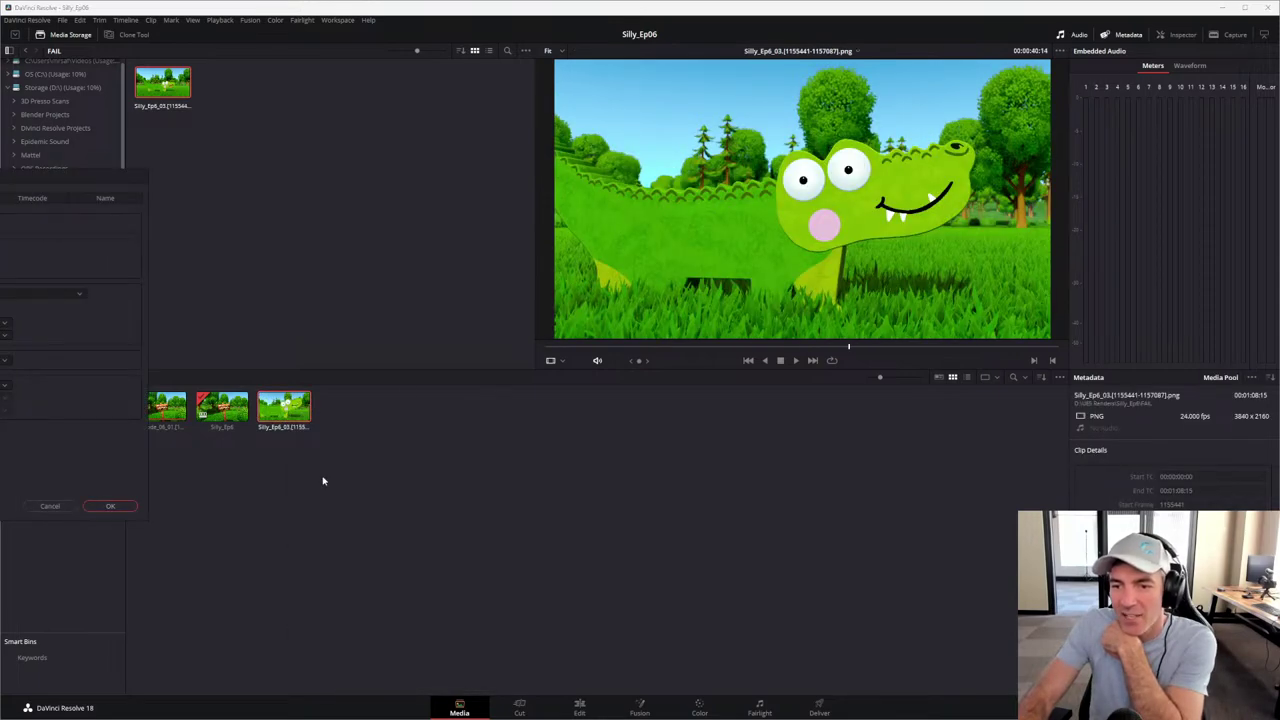
left_click_drag(46, 197, 437, 121)
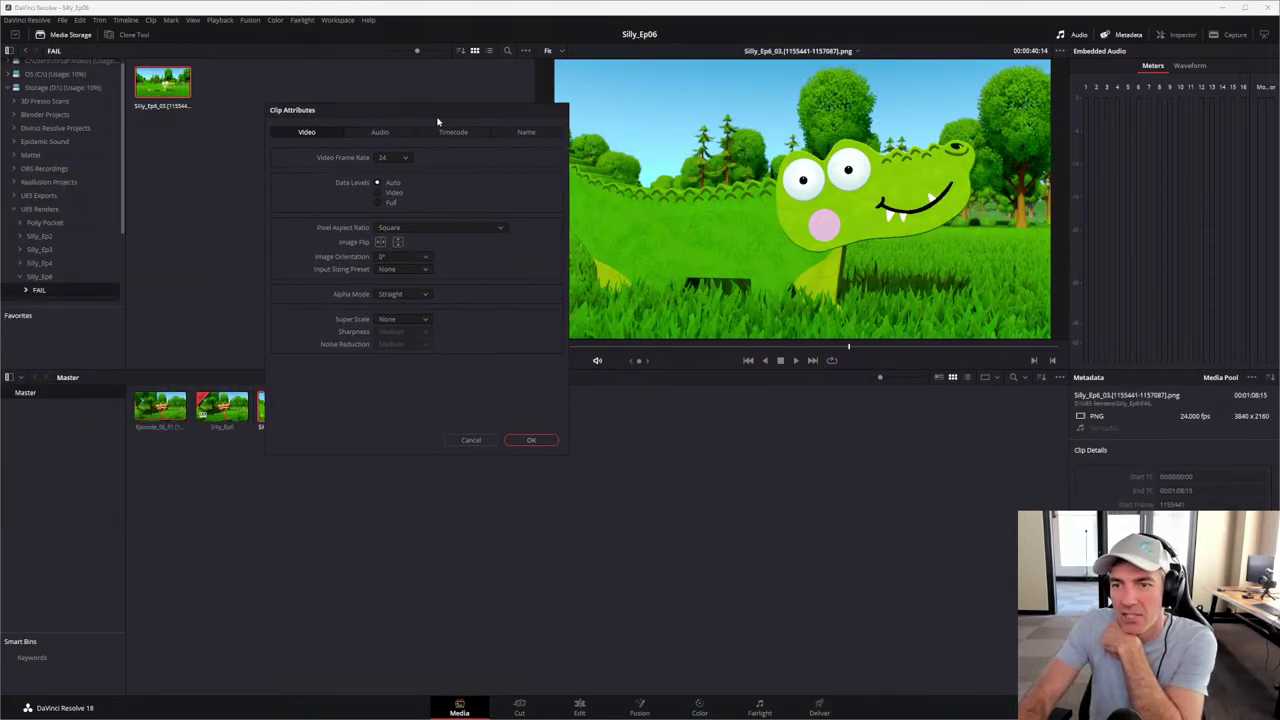
left_click(395, 158)
left_click(386, 251)
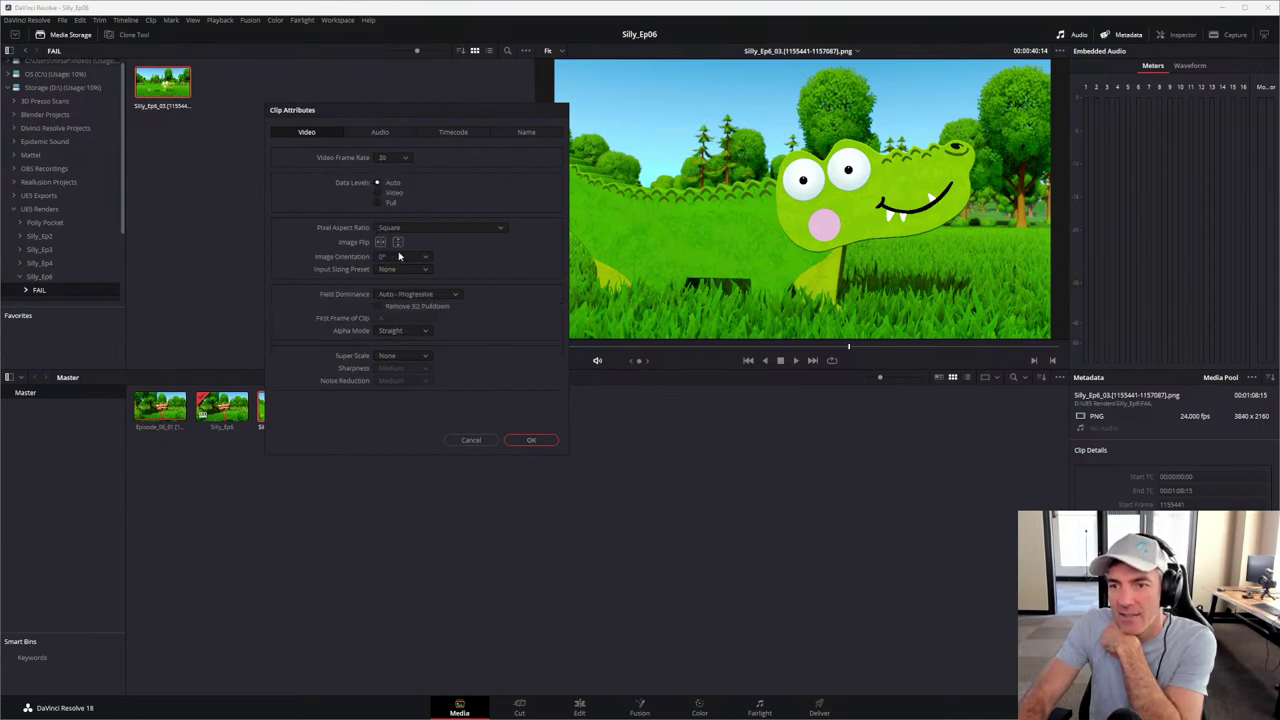
left_click(523, 441)
left_click(615, 434)
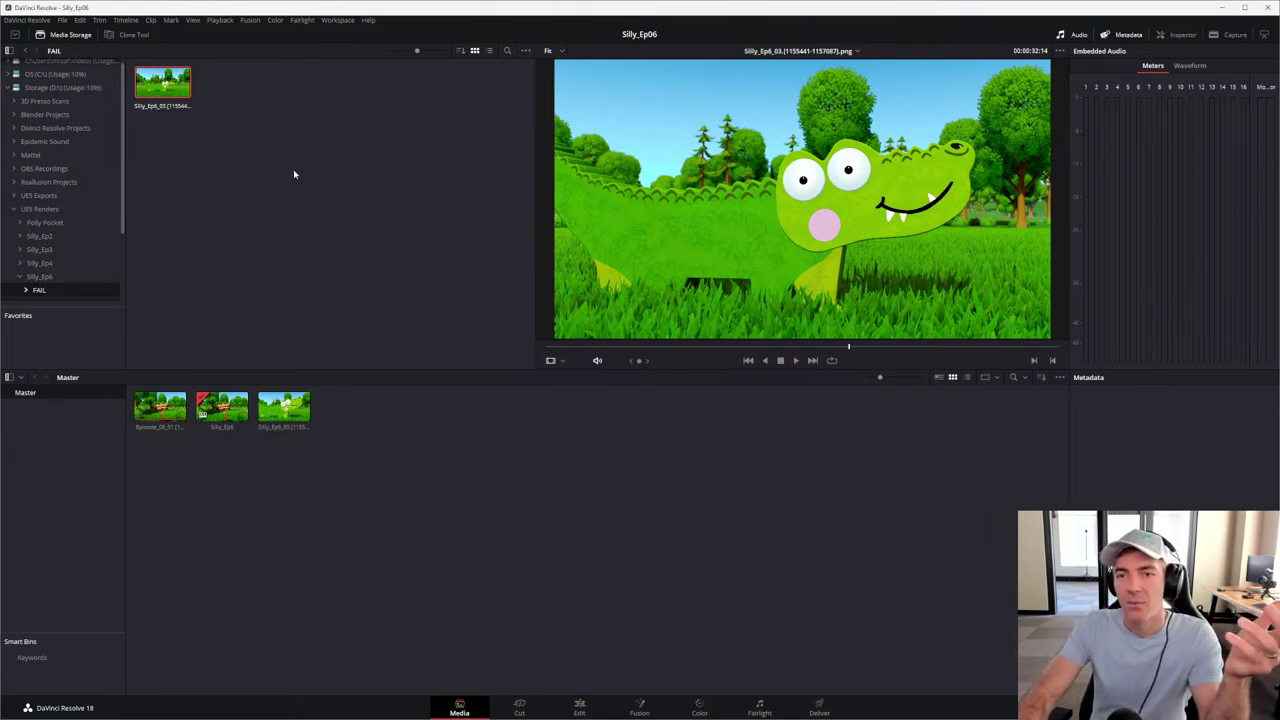
left_click(520, 706)
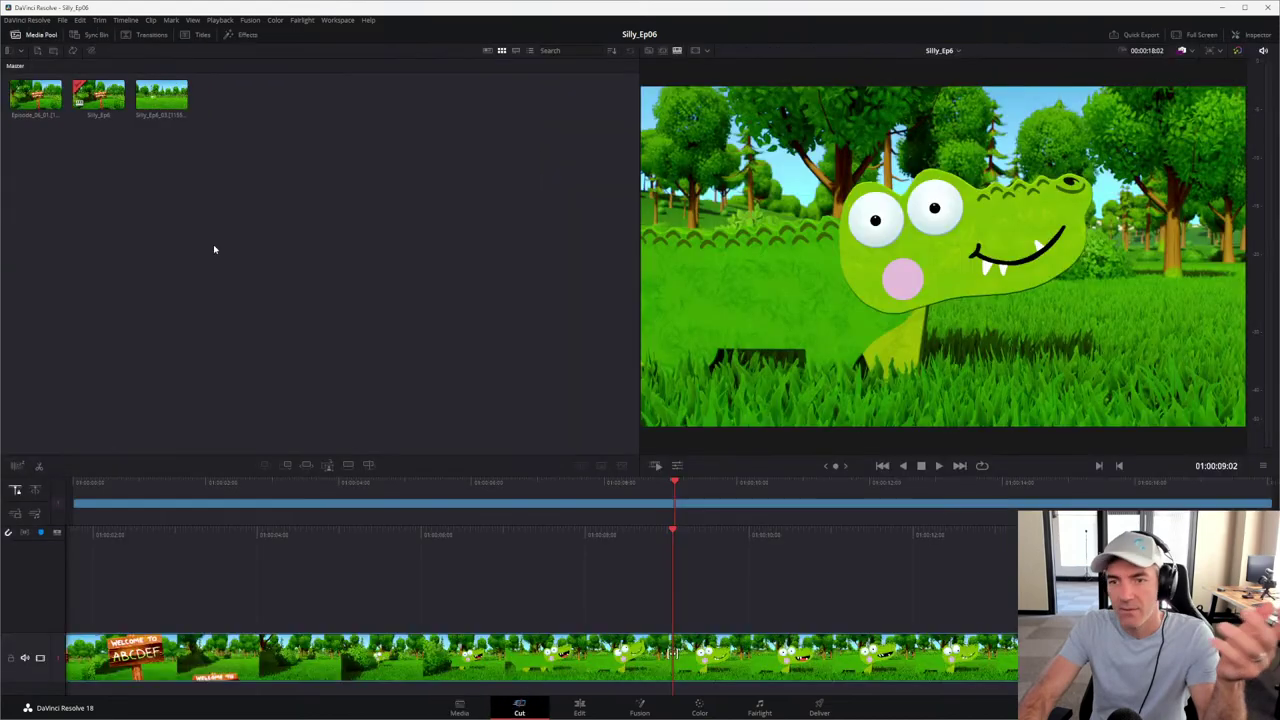
right_click(257, 200)
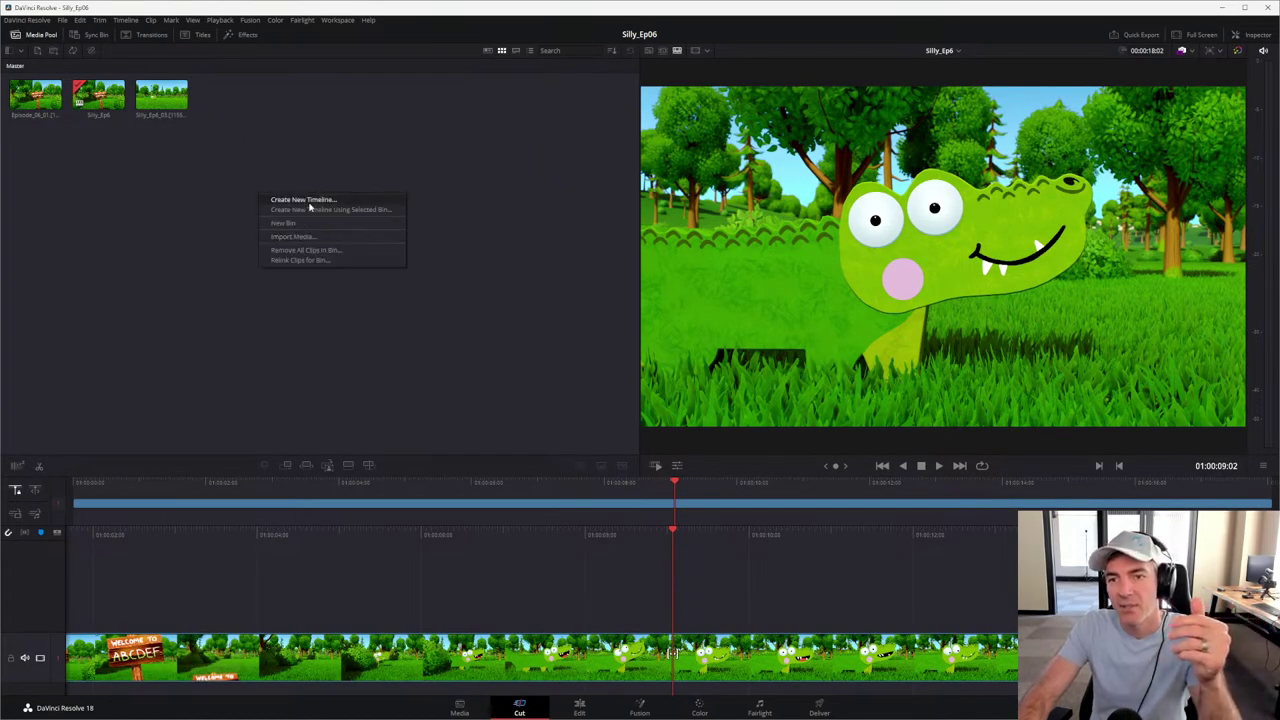
left_click(303, 200)
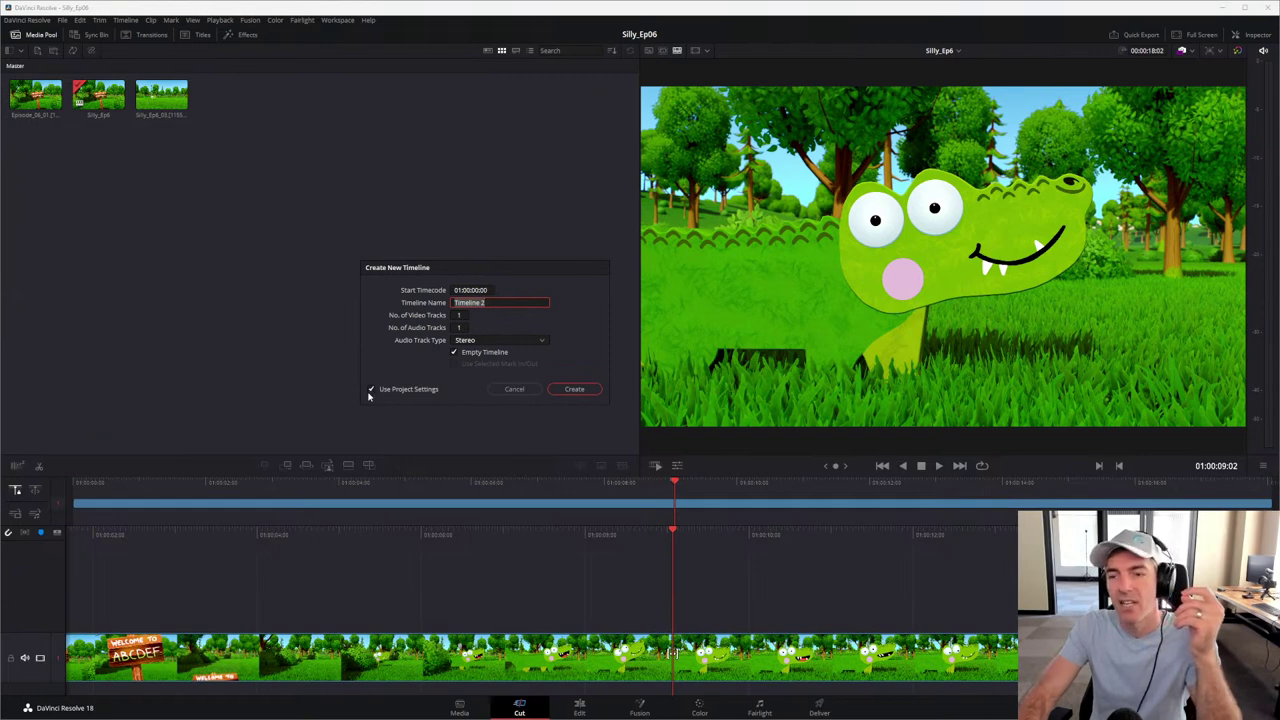
left_click(371, 390)
left_click(457, 291)
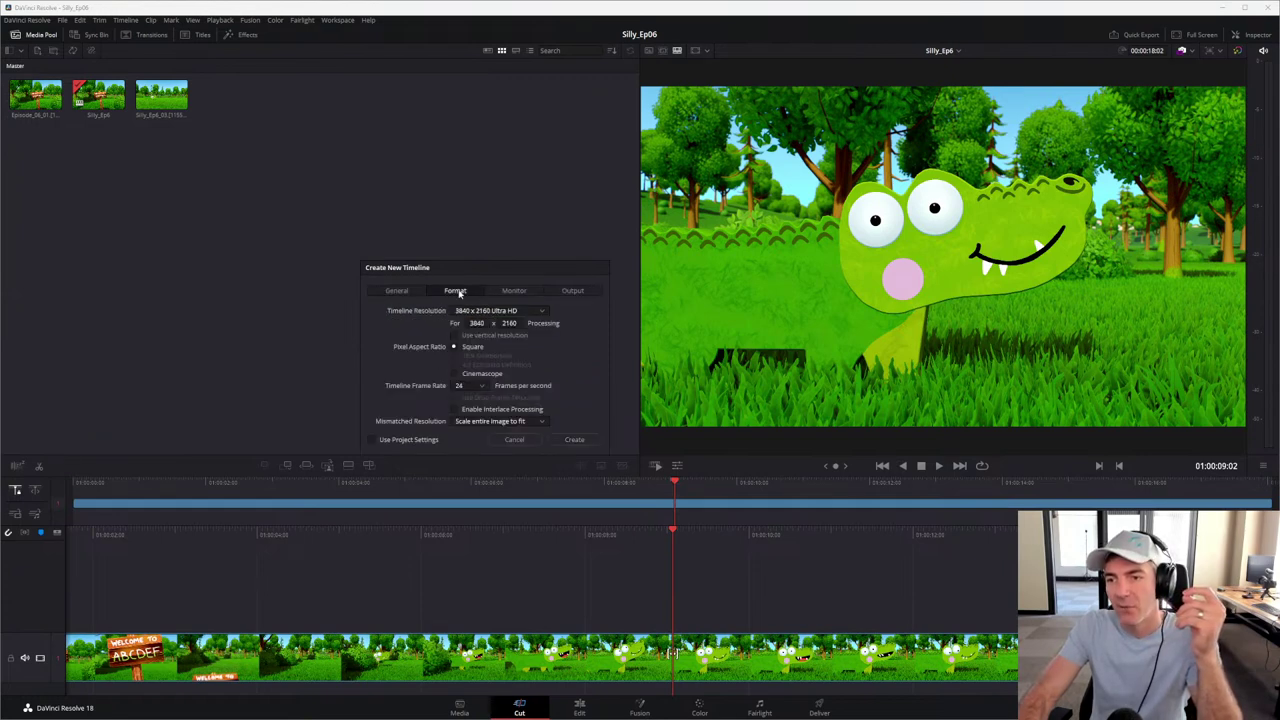
left_click(471, 387)
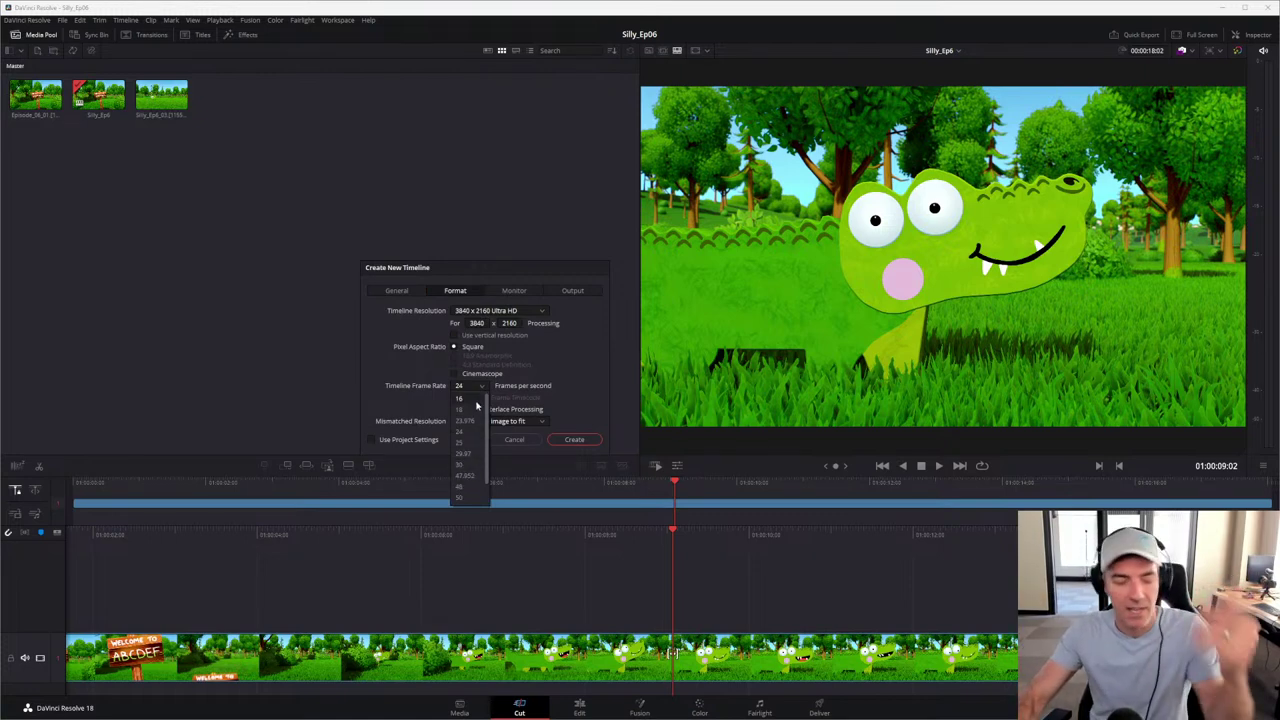
left_click(470, 431)
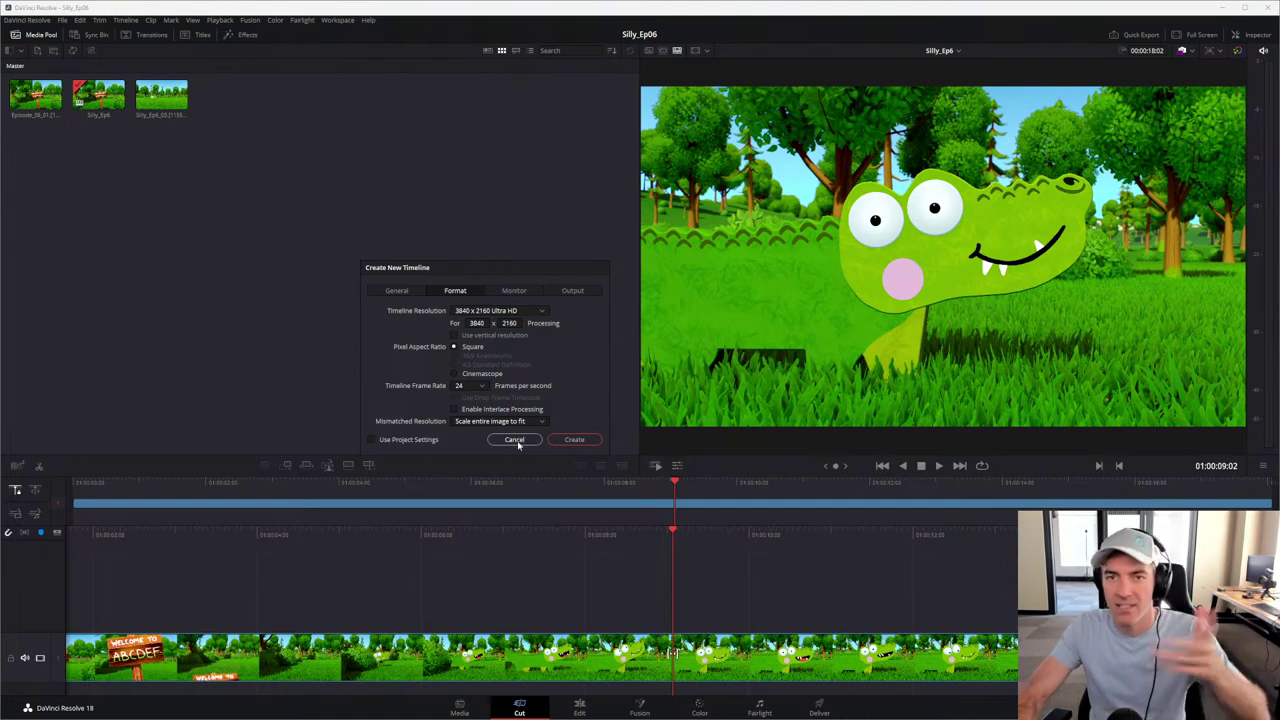
left_click(514, 440)
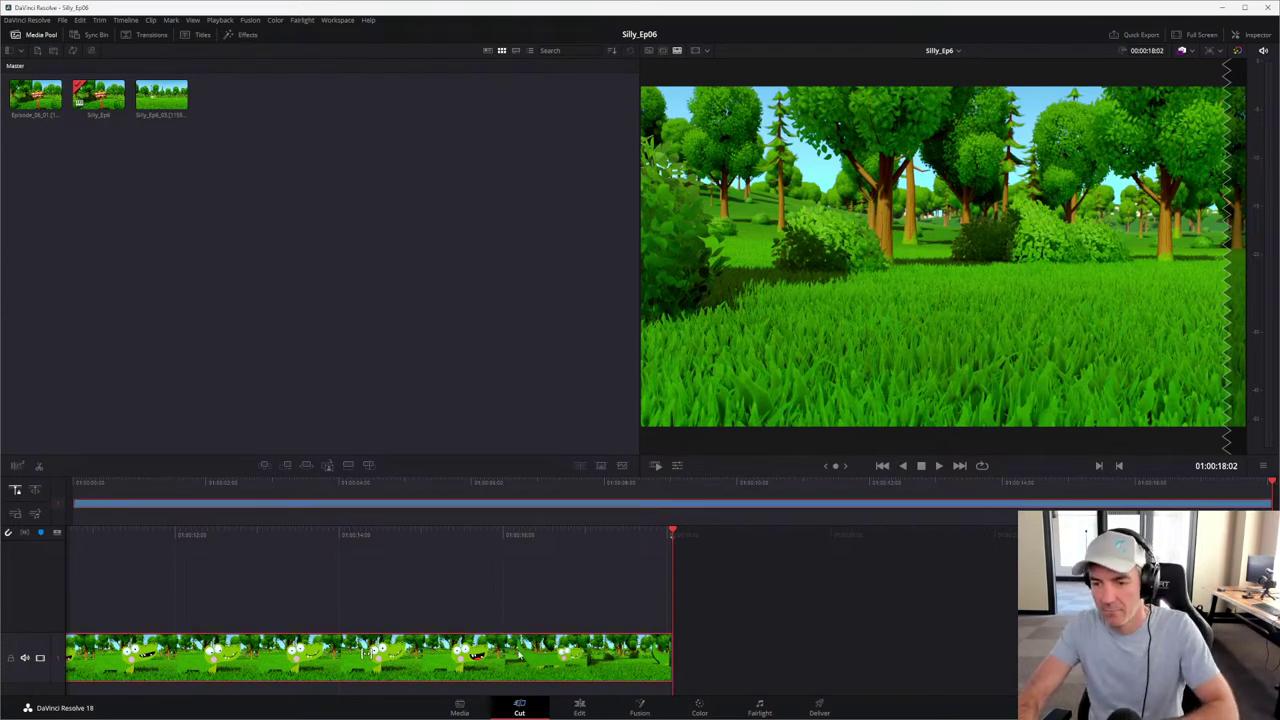
Step: Clear the Silly_Ep6 timeline, place the rendered Silly_Ep6_03 crocodile clip on it, and play it back
key("Delete")
left_click(162, 100)
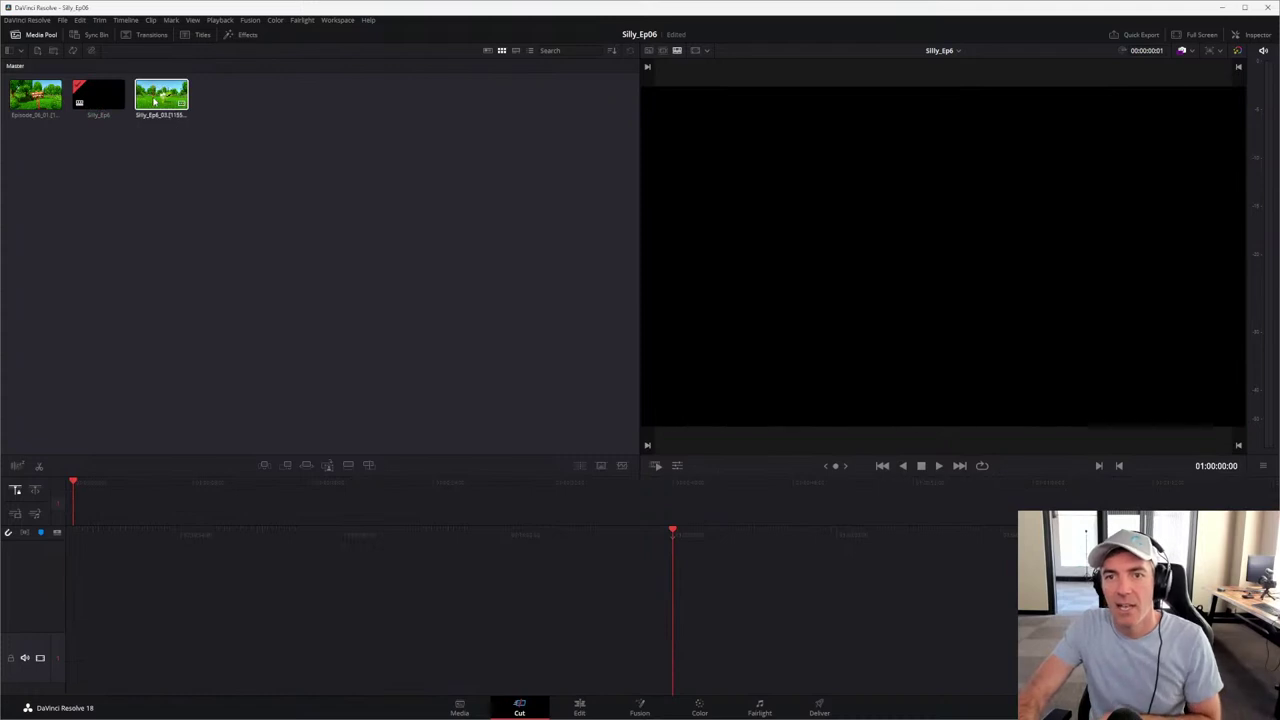
left_click_drag(162, 100, 84, 506)
key("space")
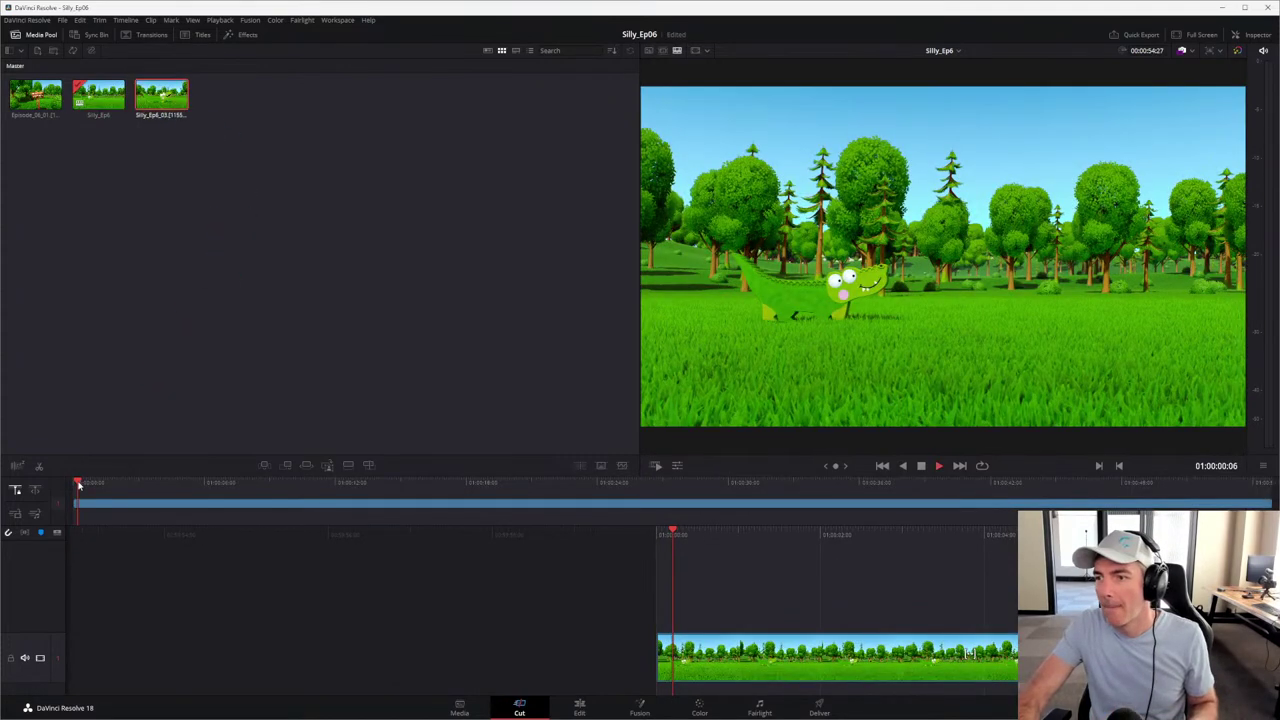